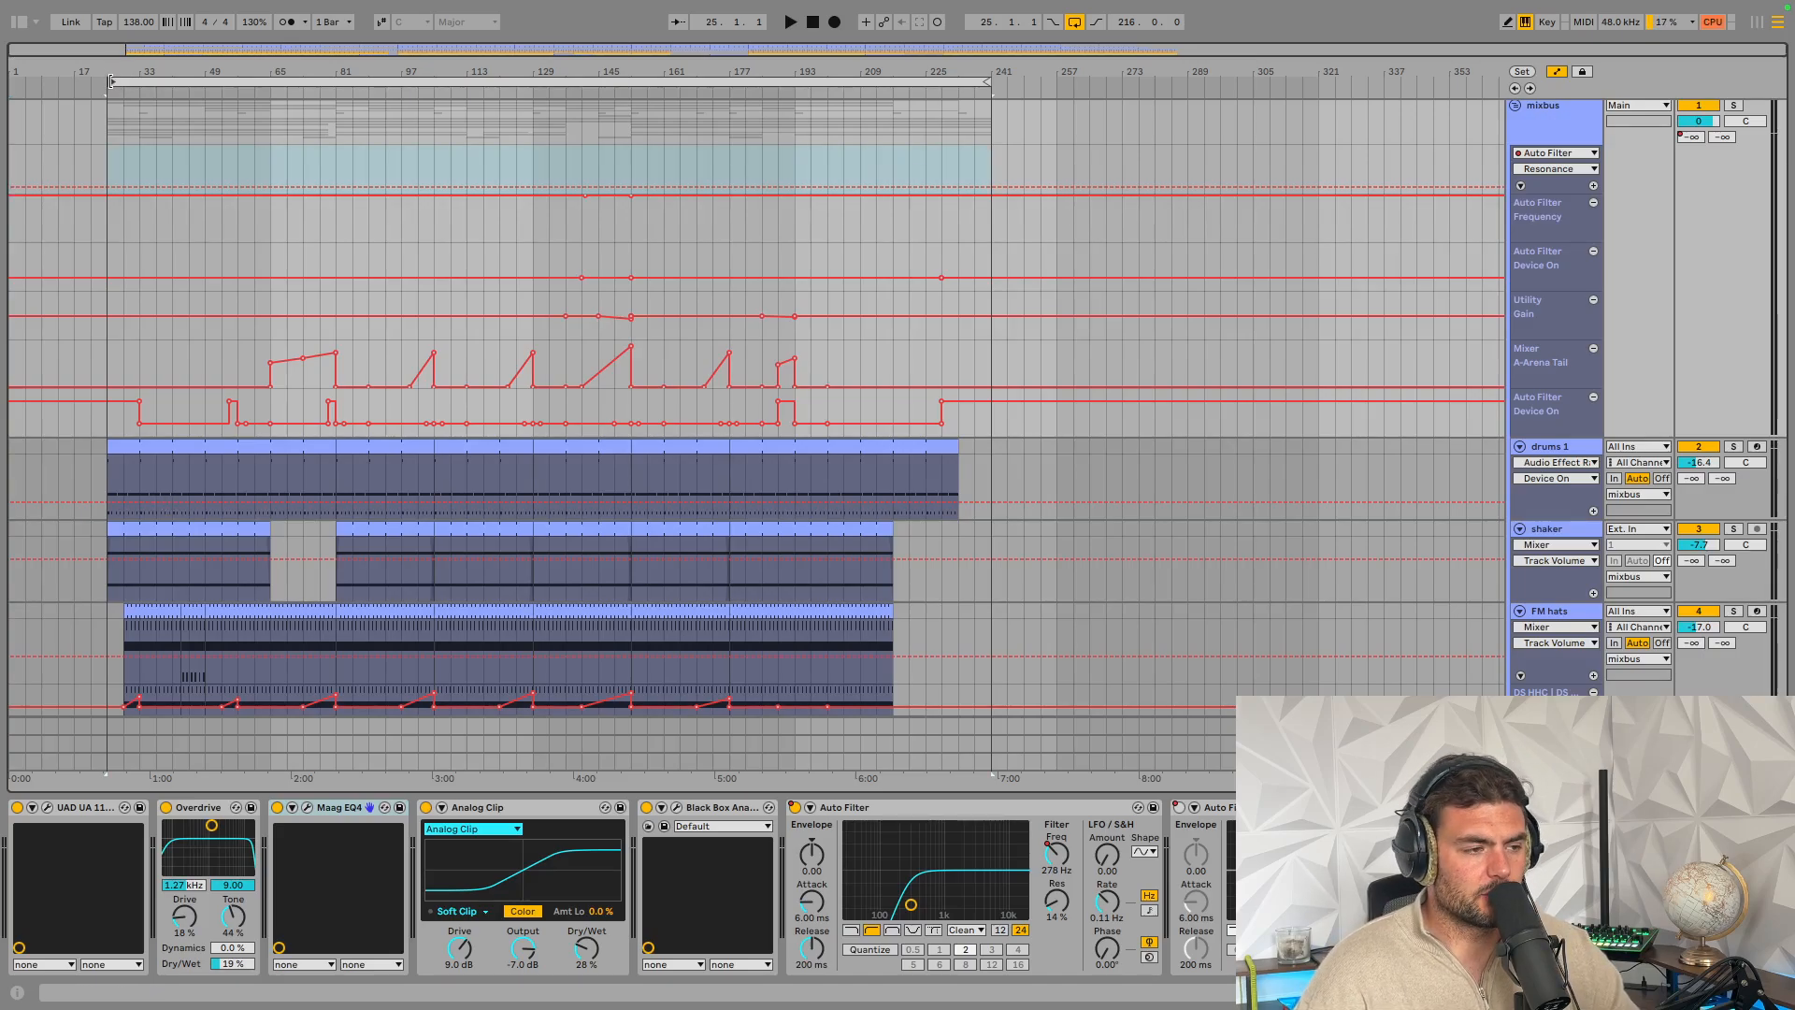
Play the arrangement with its loop range selected and switch to the Session View mixer to see the bass tracks
{"action": "key", "text": "space"}
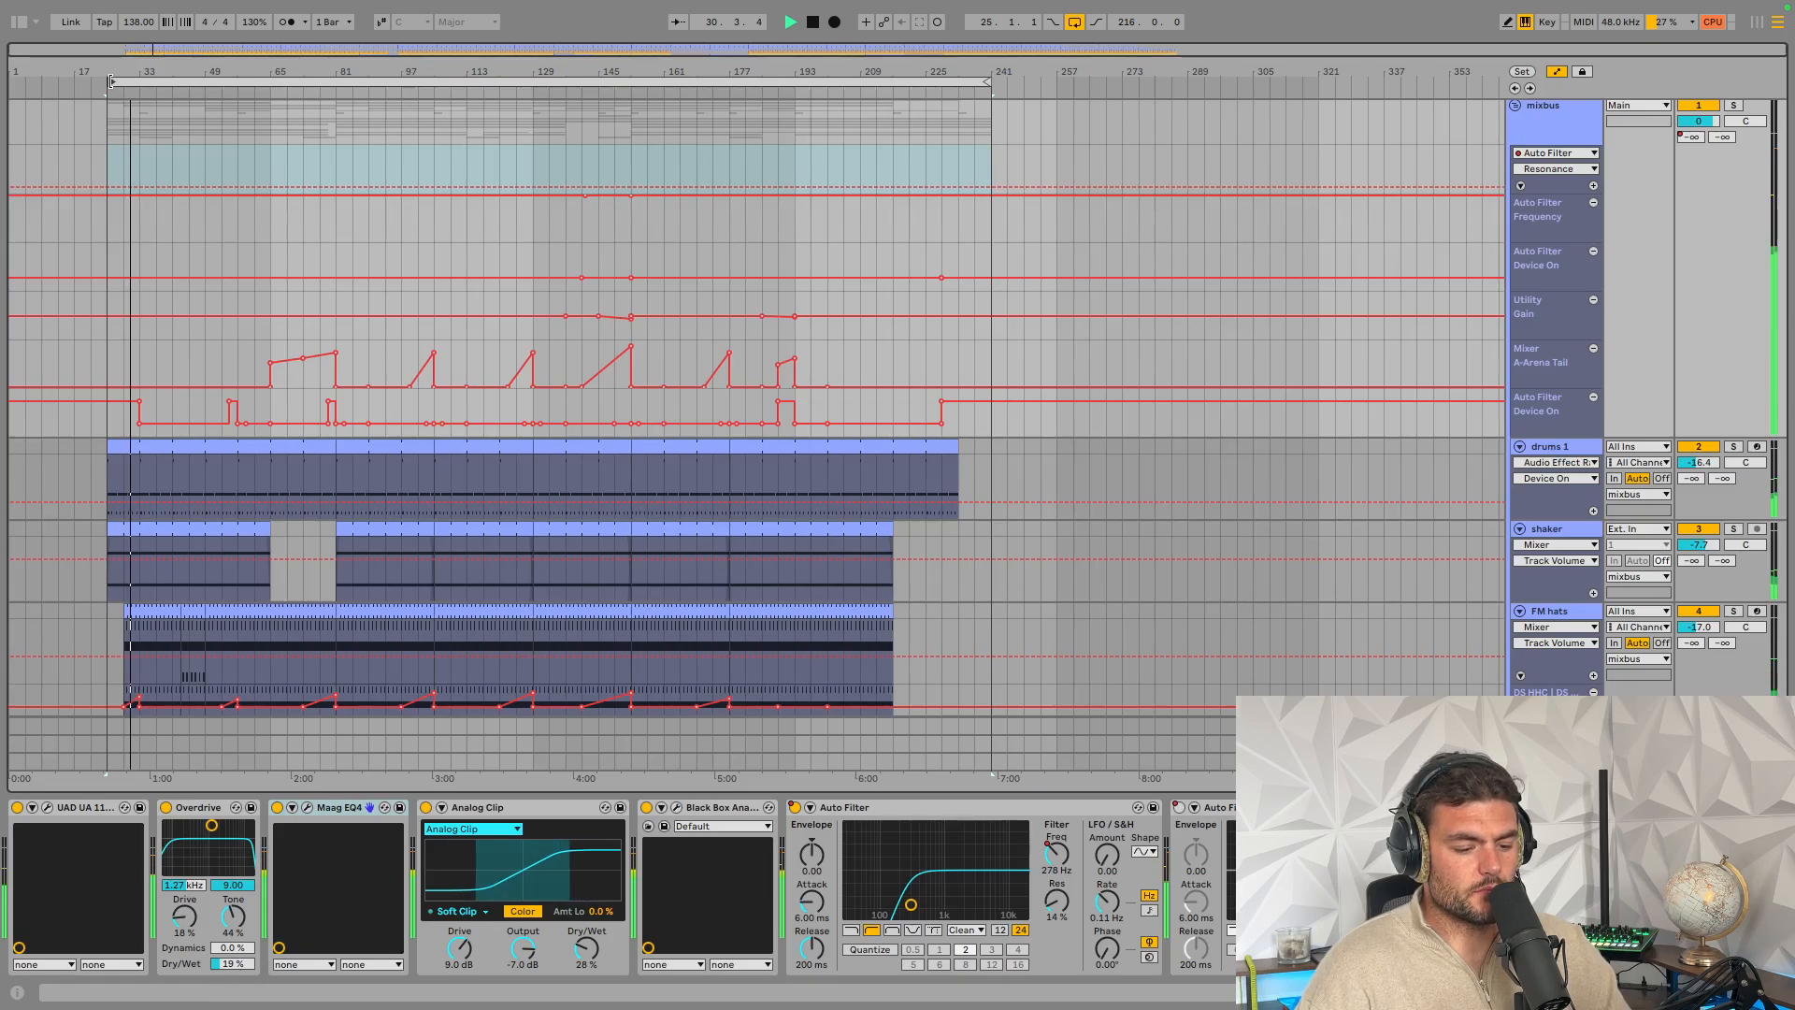
{"action": "left_click", "coordinate": [110, 81]}
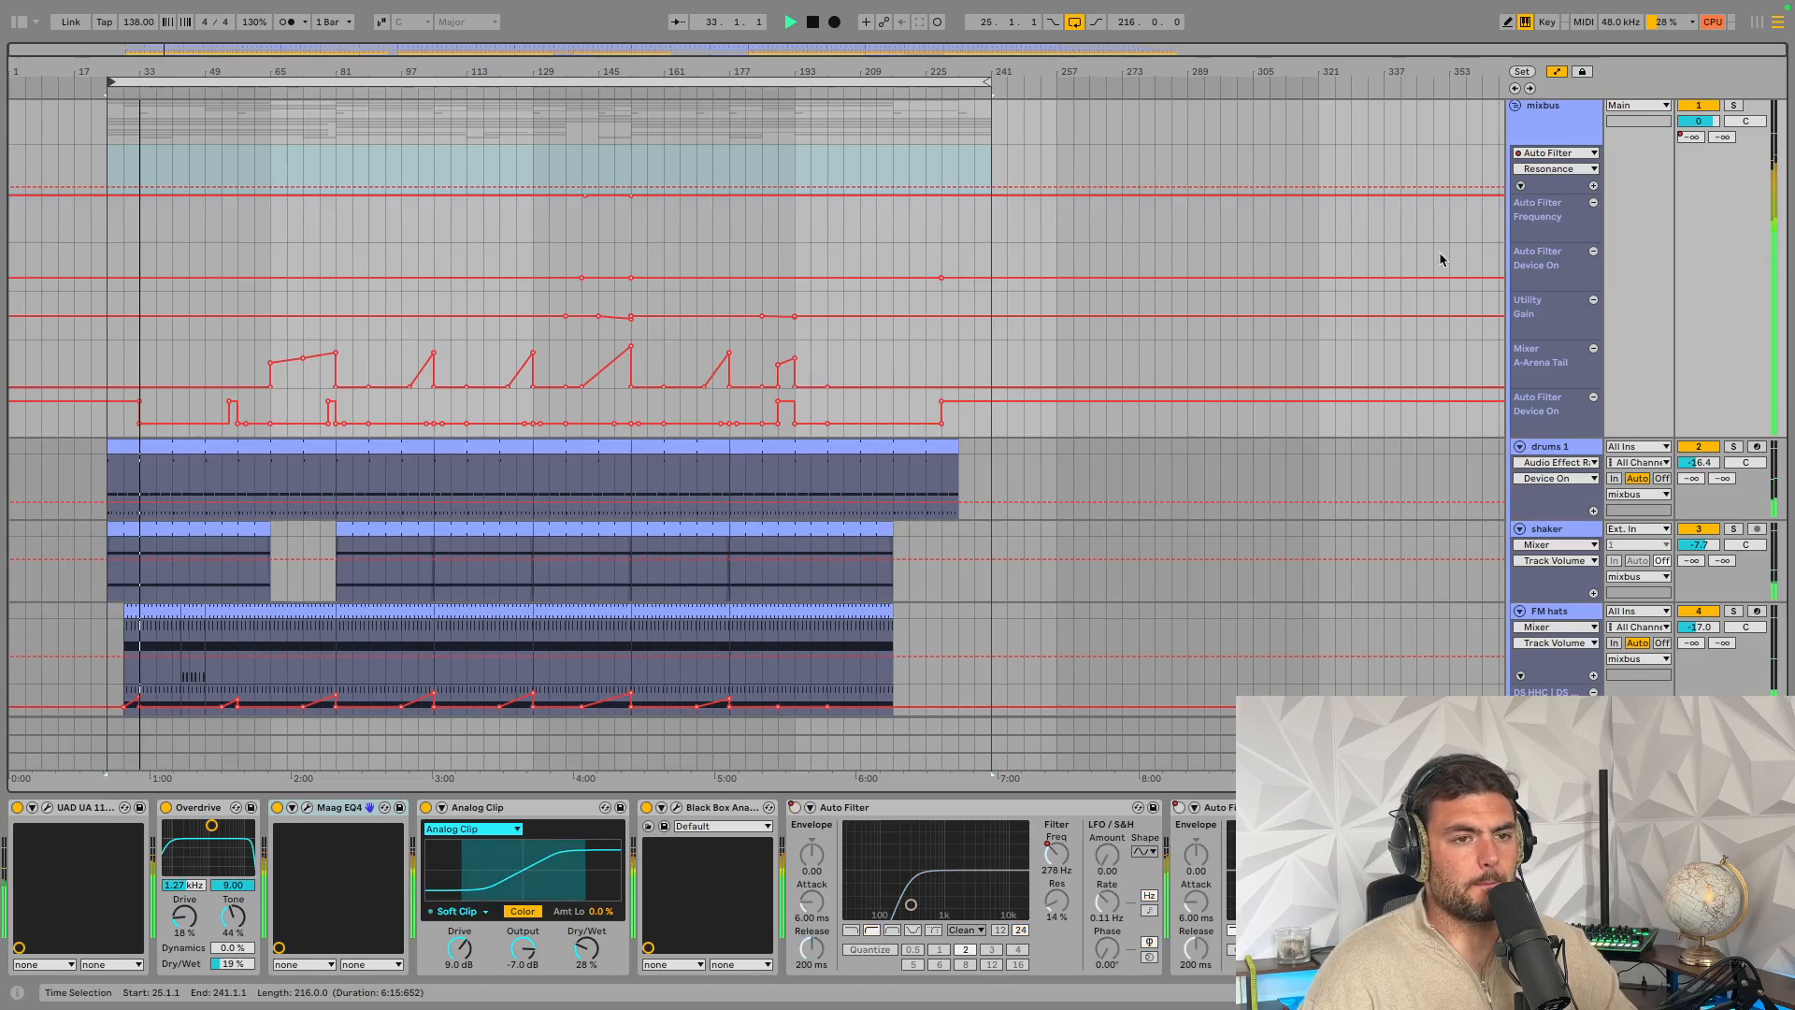
{"action": "double_click", "coordinate": [1546, 108]}
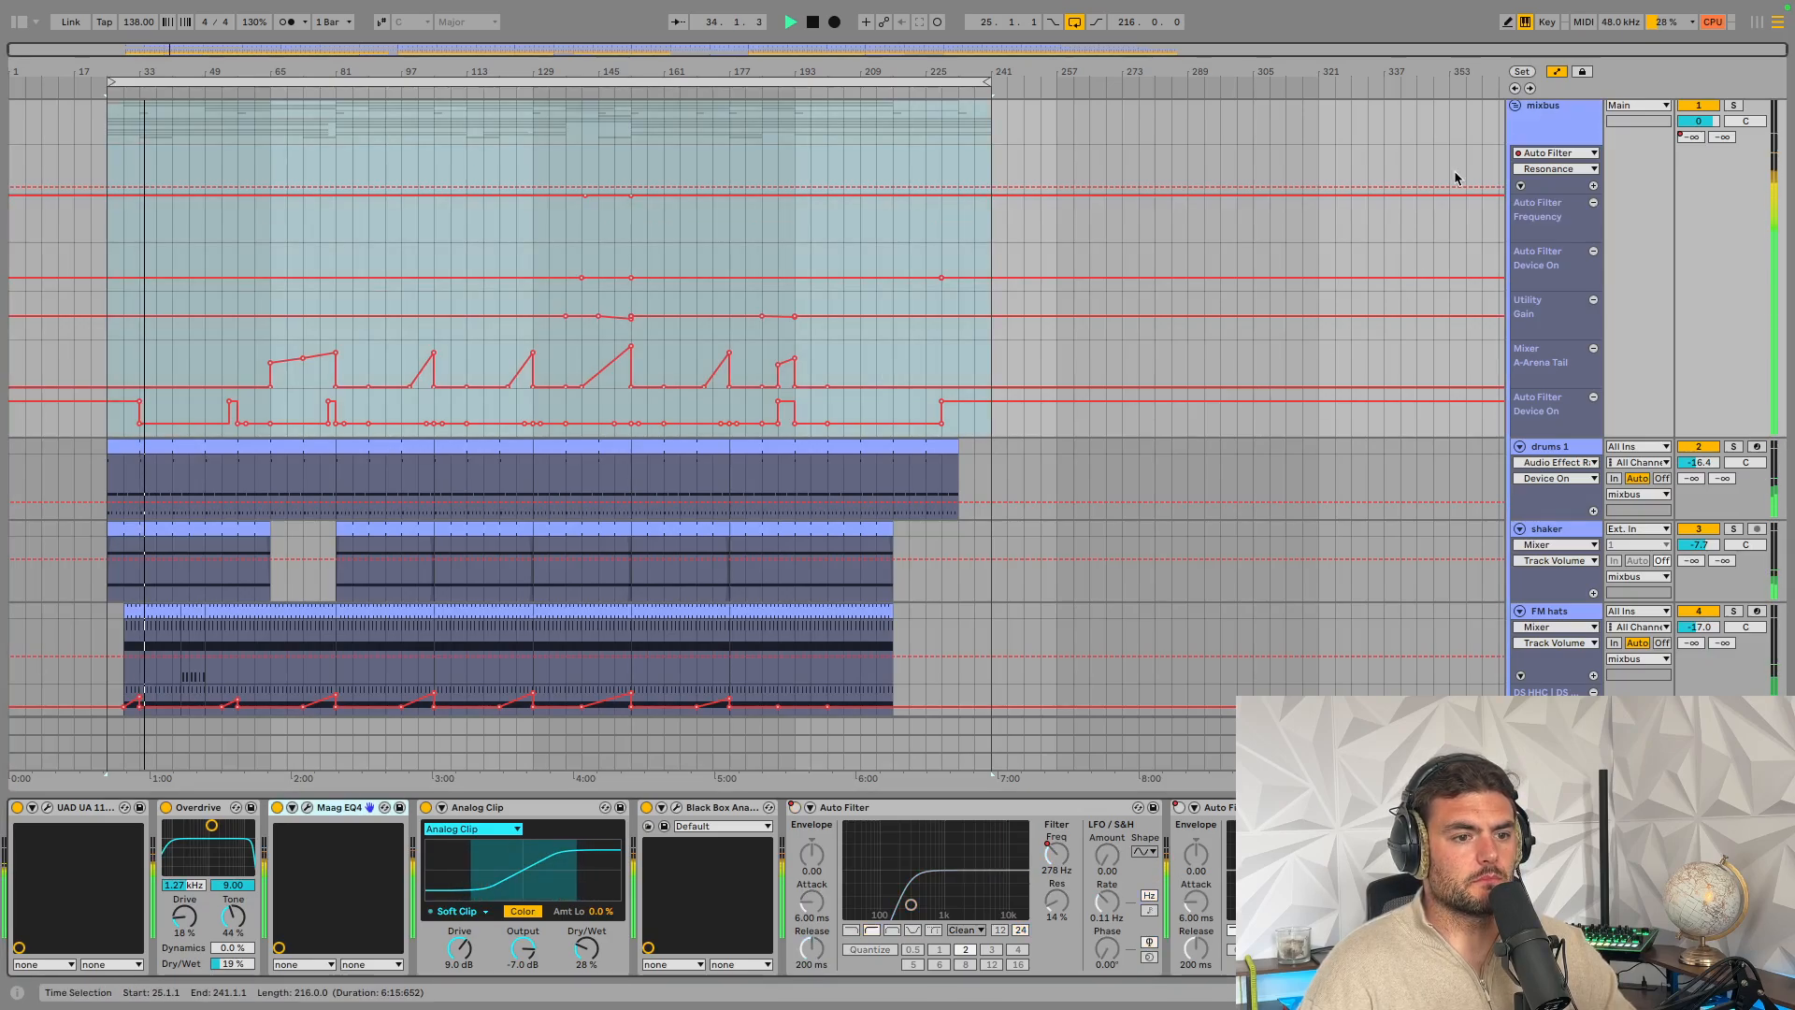
{"action": "key", "text": "Tab"}
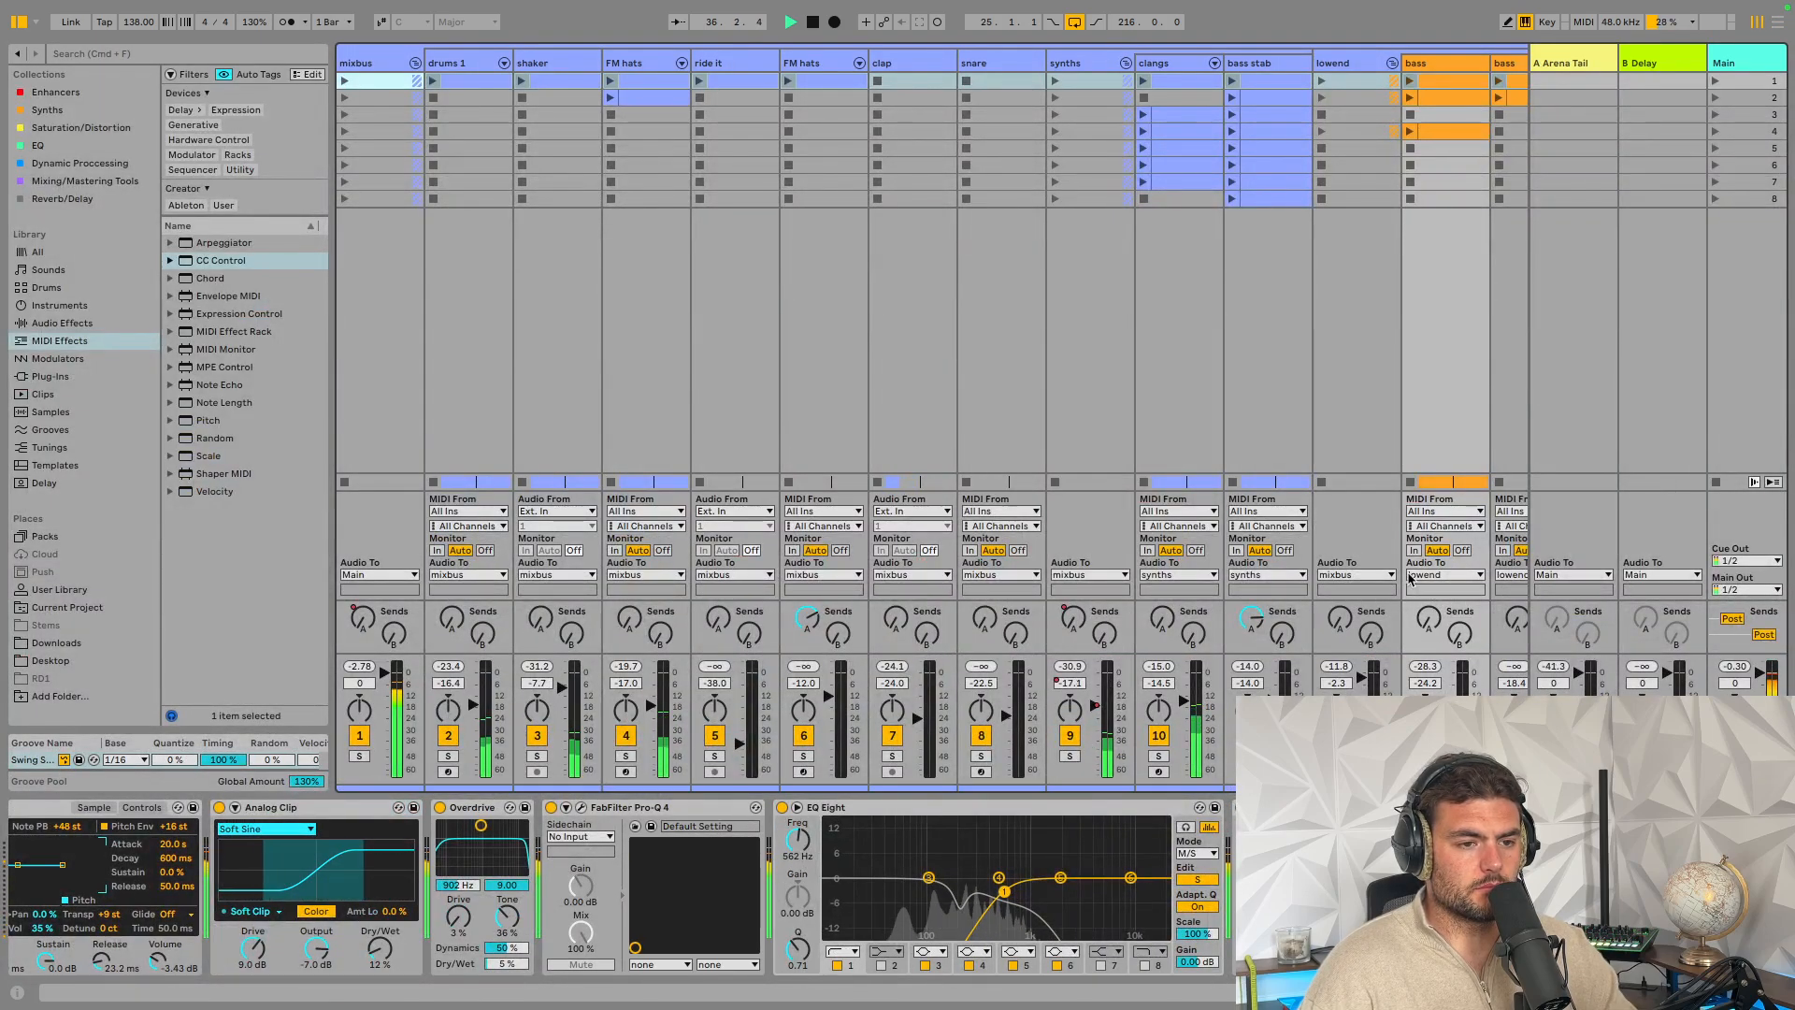
{"action": "scroll", "coordinate": [1346, 388], "scroll_direction": "right", "scroll_amount": 5}
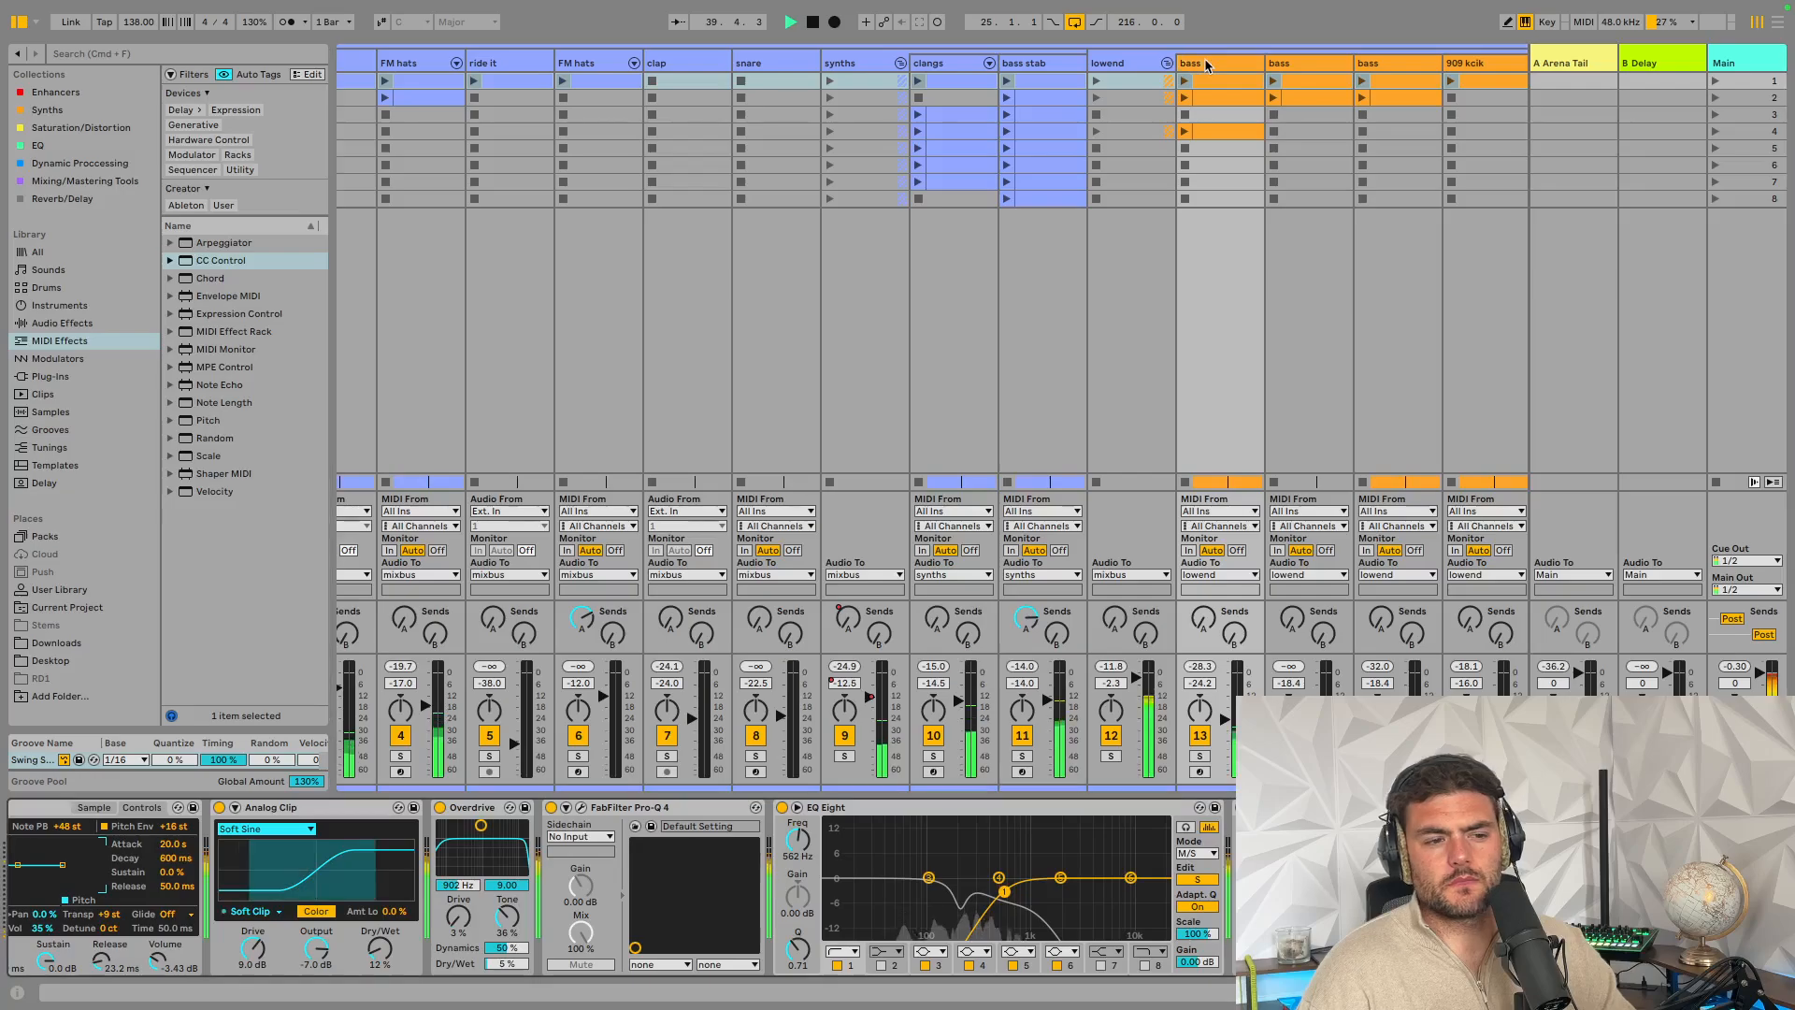
Compare the device chains of the lowend group and its first bass track during playback
{"action": "scroll", "coordinate": [1010, 871], "scroll_direction": "left", "scroll_amount": 5}
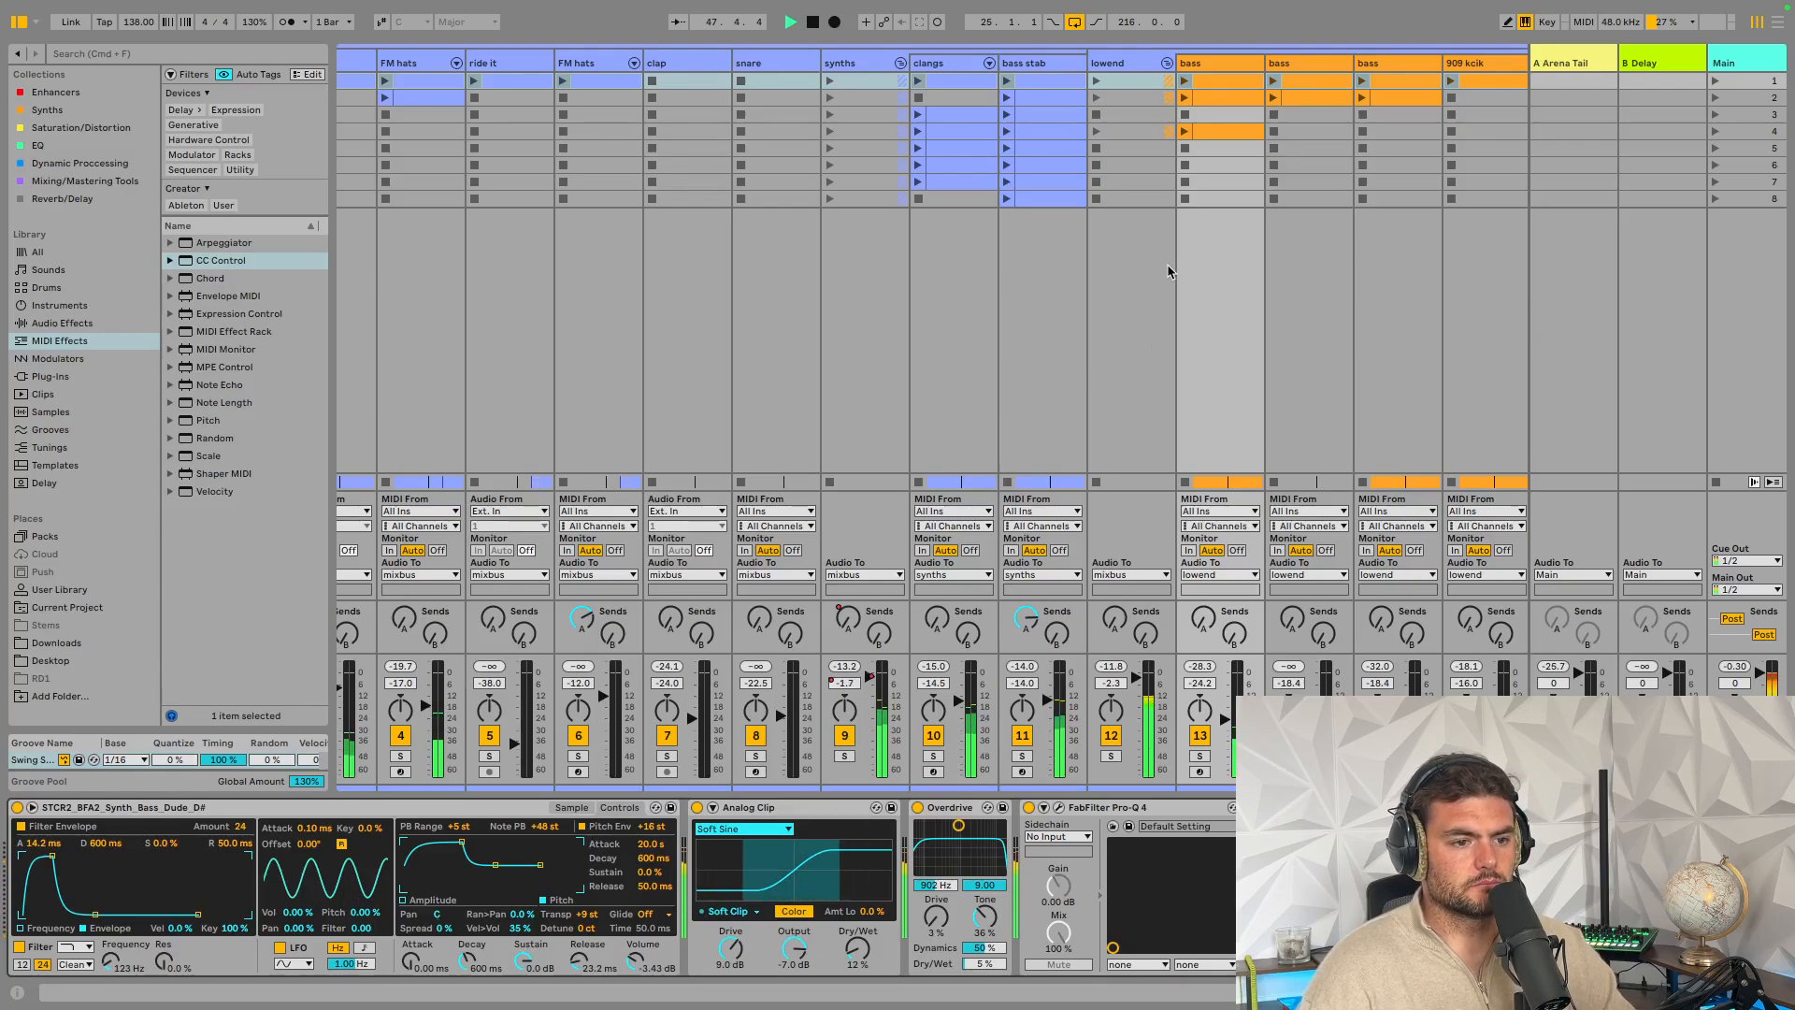
{"action": "left_click", "coordinate": [1128, 64]}
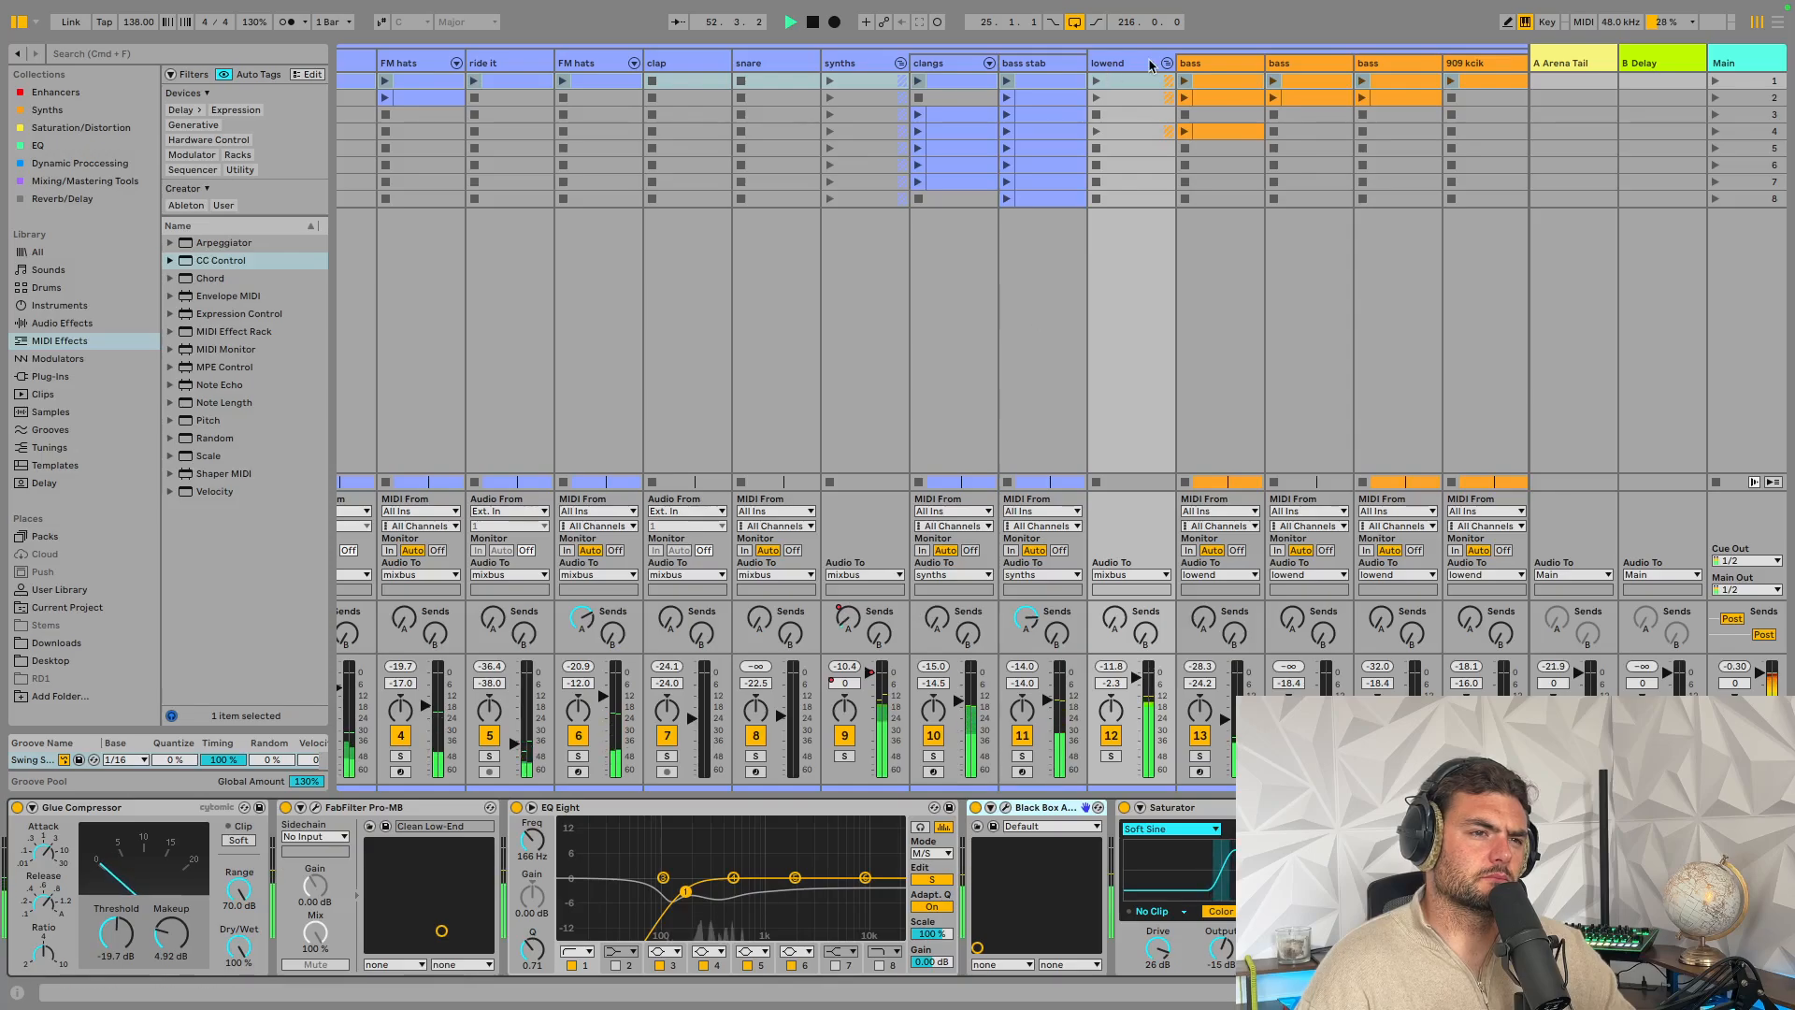
{"action": "left_click", "coordinate": [1206, 63]}
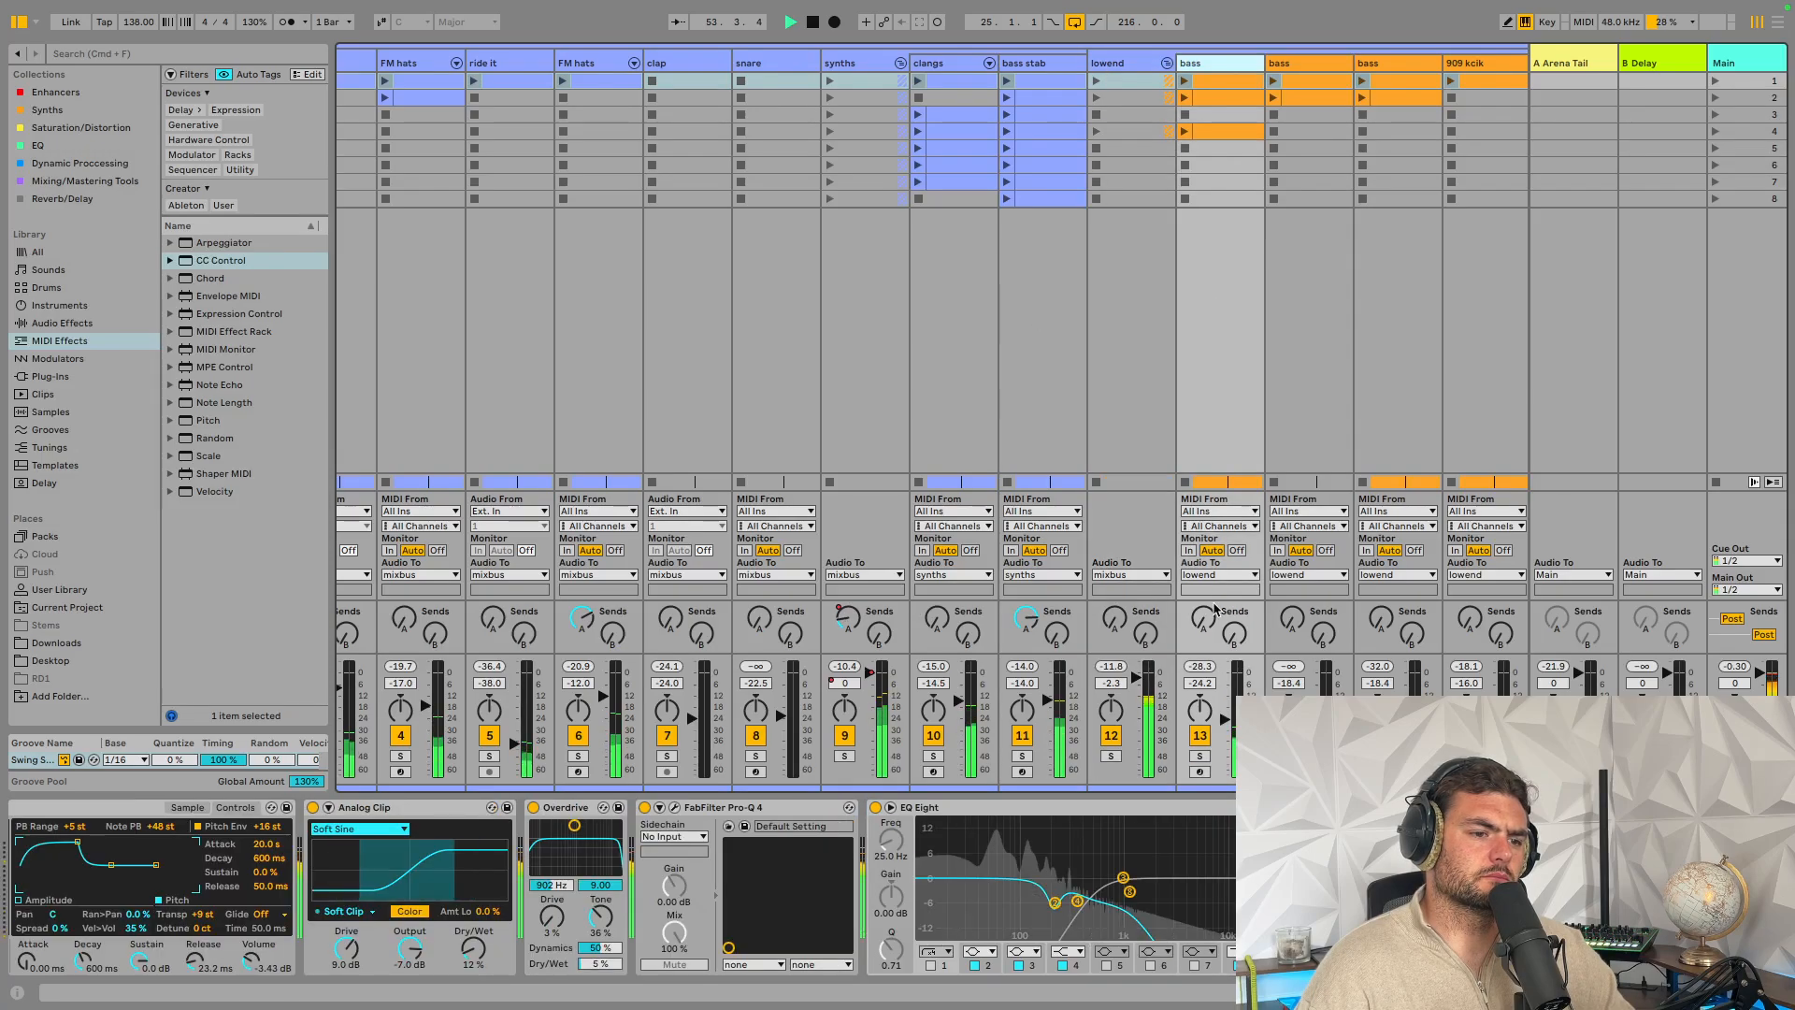
{"action": "left_click", "coordinate": [1402, 879]}
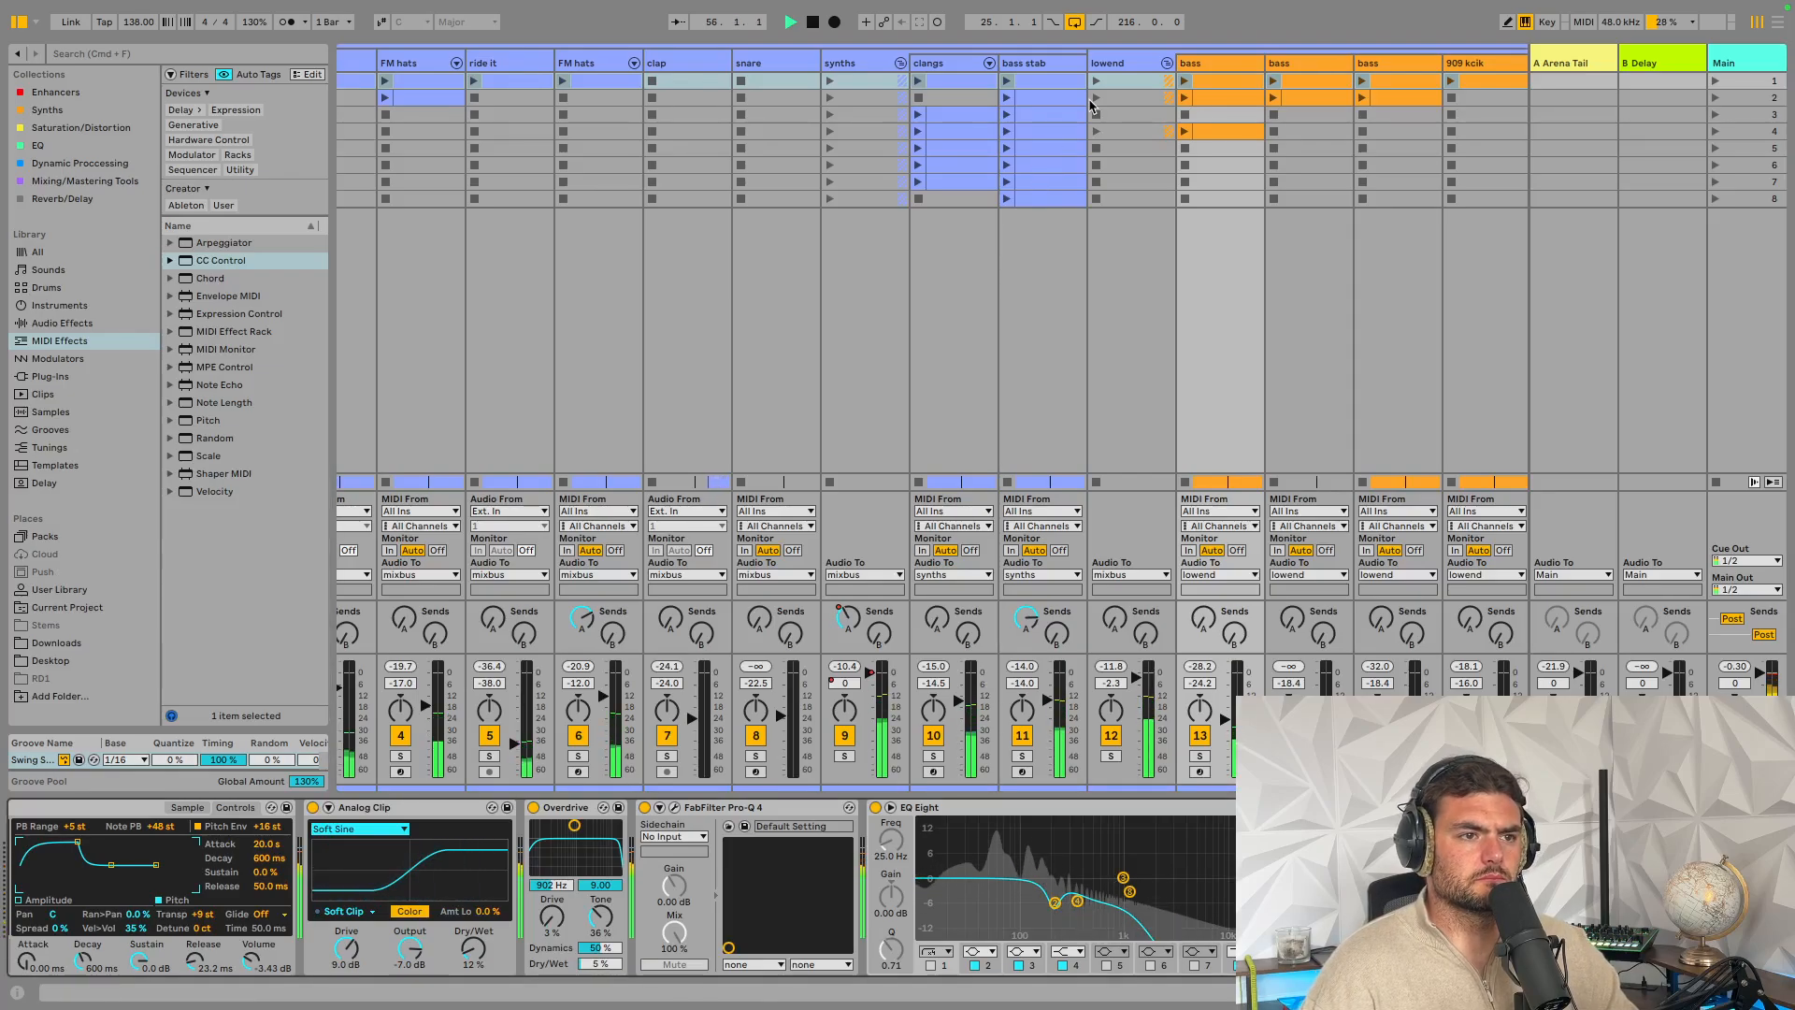
{"action": "left_click", "coordinate": [1115, 65]}
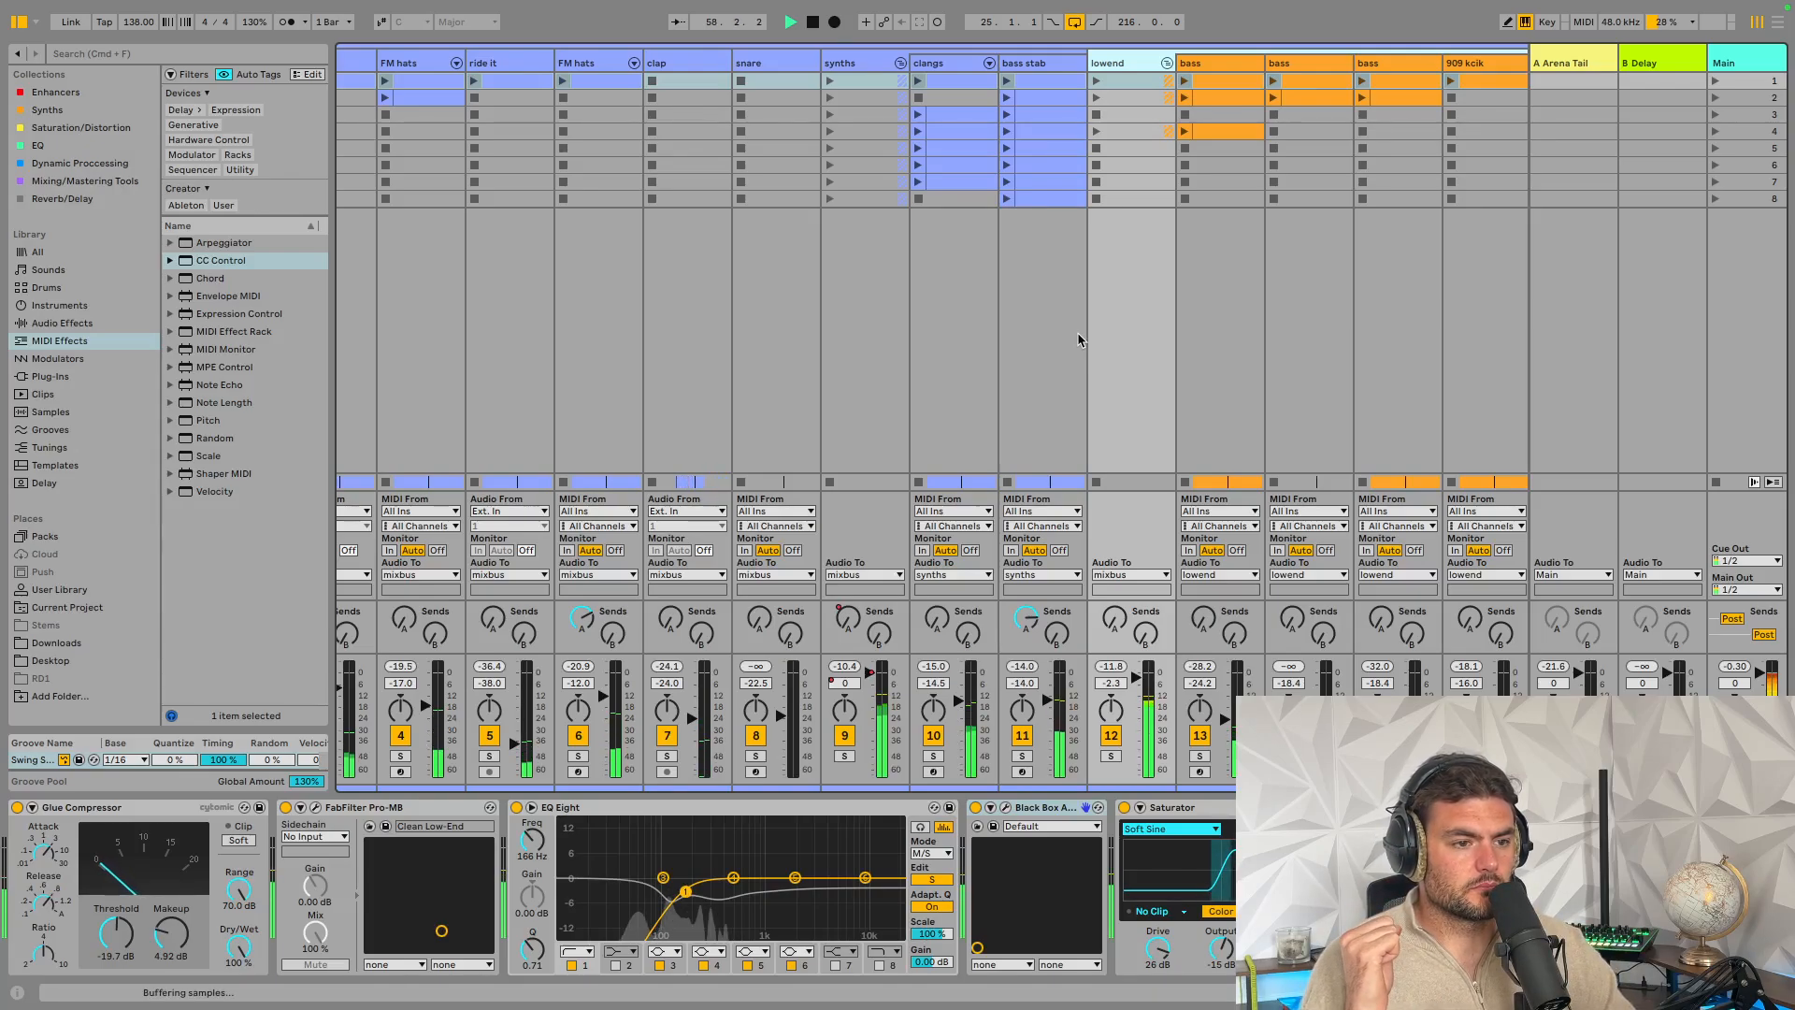
{"action": "left_click", "coordinate": [1203, 63]}
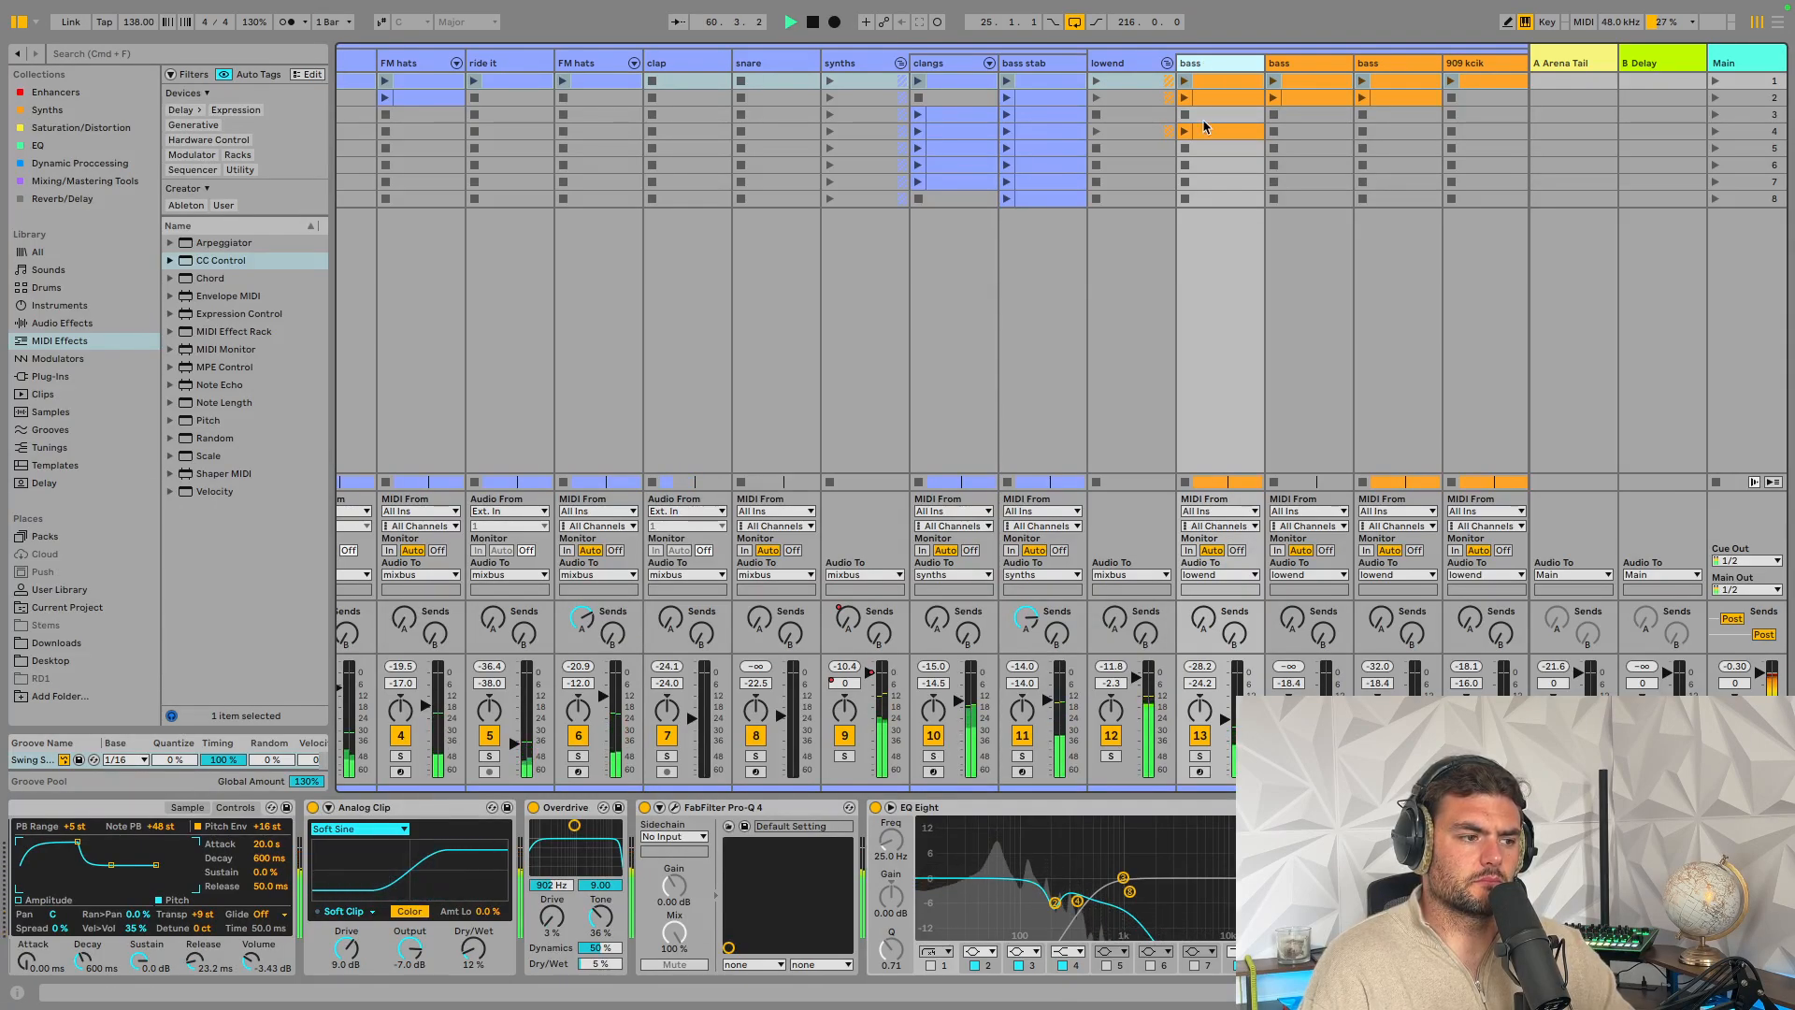
{"action": "left_click", "coordinate": [1111, 60]}
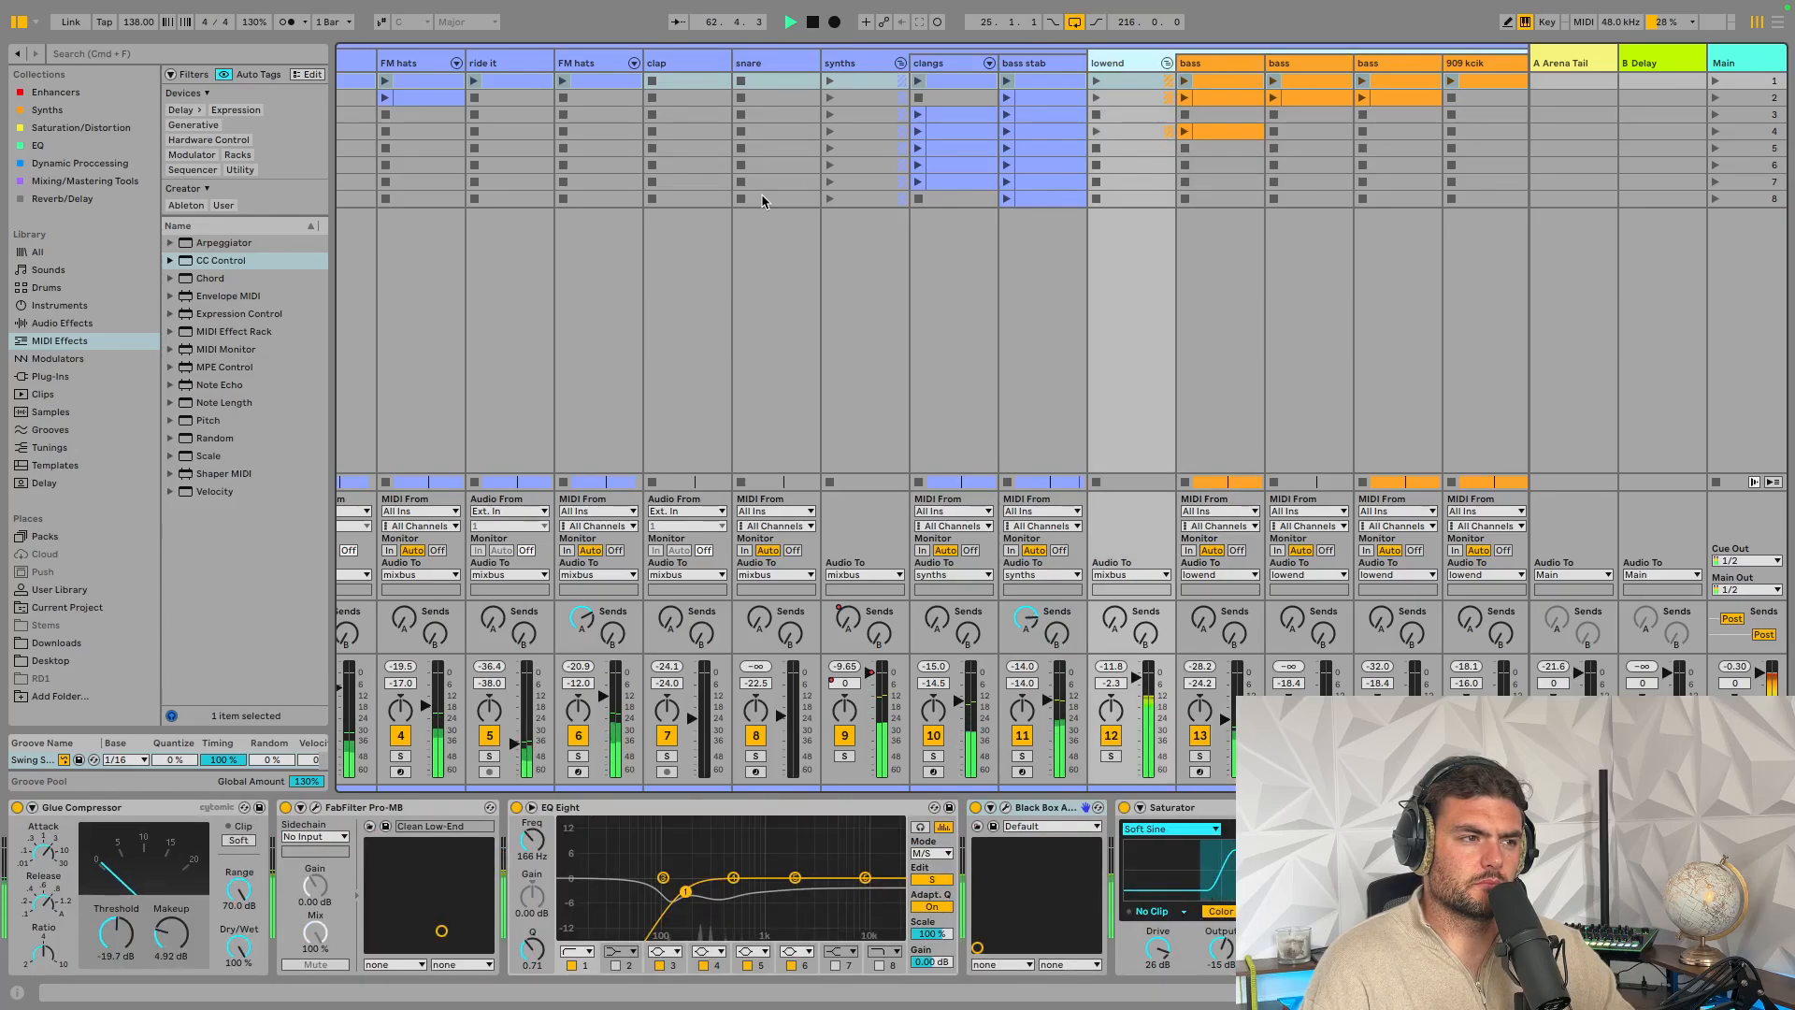
Show the drums 1 track's device chain and return to the Arrangement View
{"action": "scroll", "coordinate": [760, 193], "scroll_direction": "left", "scroll_amount": 5}
{"action": "left_click", "coordinate": [408, 79]}
{"action": "key", "text": "Tab"}
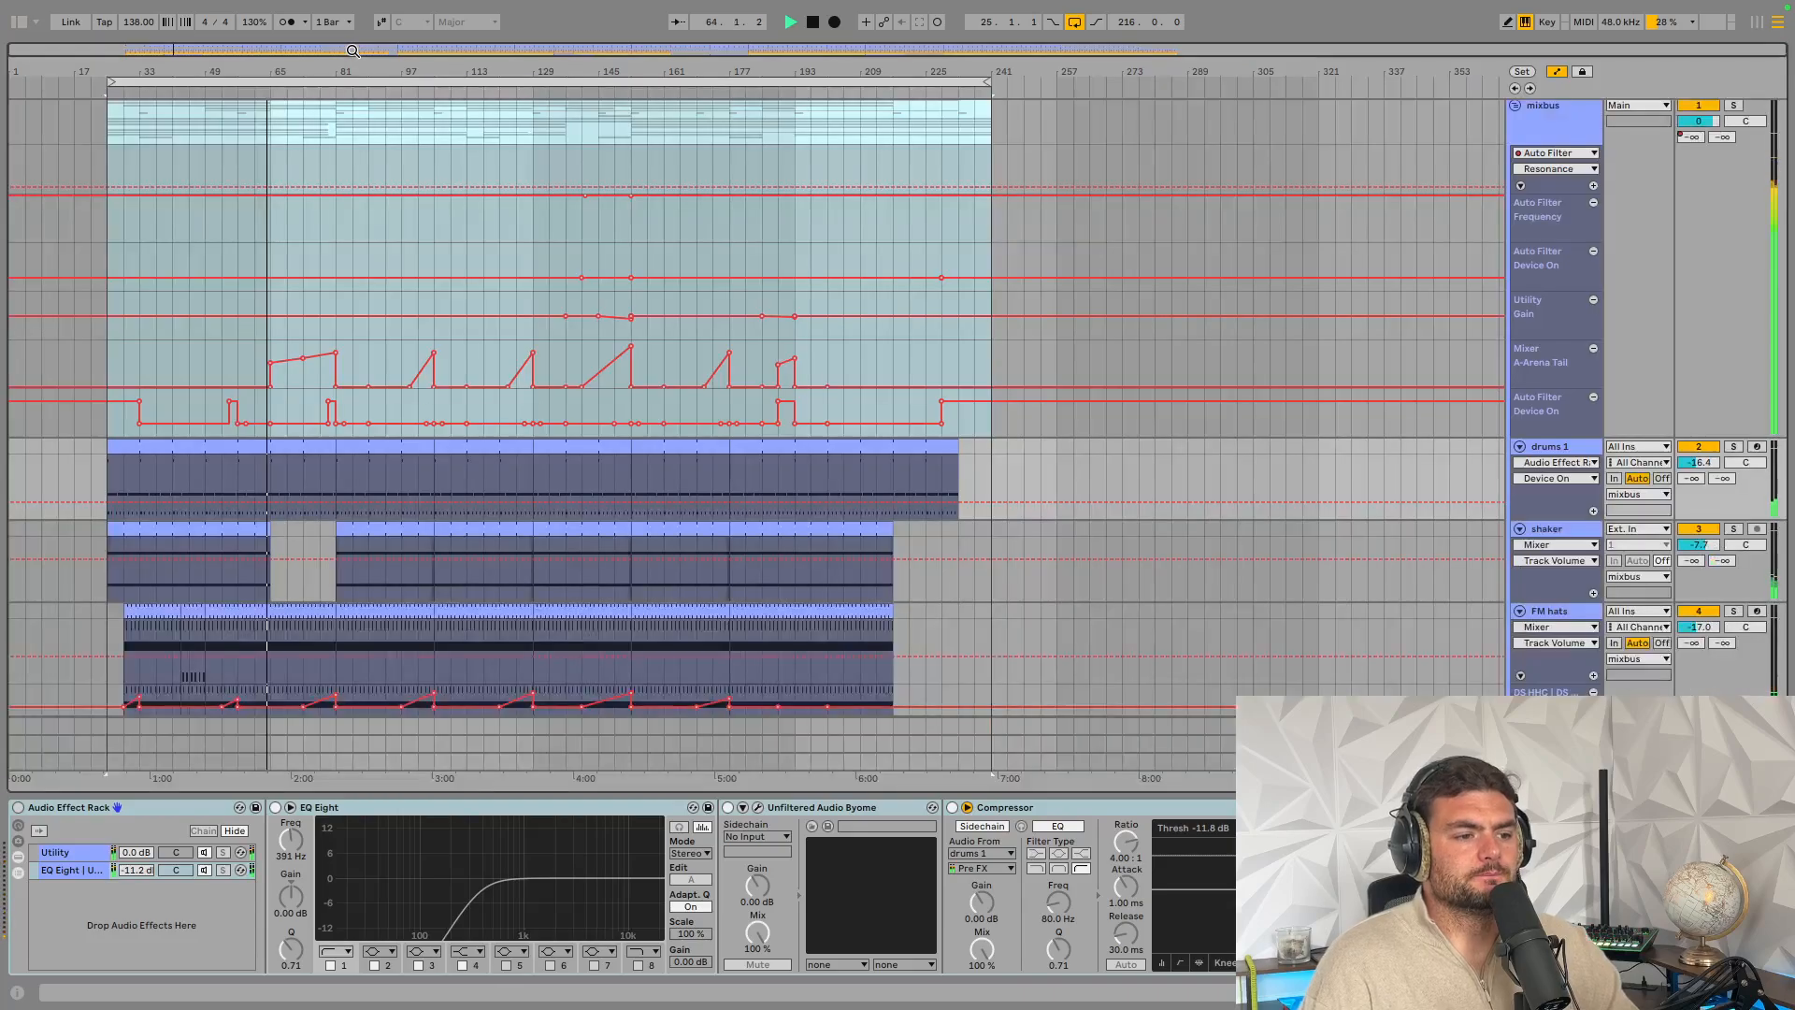
Examine the clips and automation of the tracks from the mixbus down to the ah vox track during playback
{"action": "scroll", "coordinate": [783, 460], "scroll_direction": "down", "scroll_amount": 2}
{"action": "scroll", "coordinate": [784, 459], "scroll_direction": "down", "scroll_amount": 3}
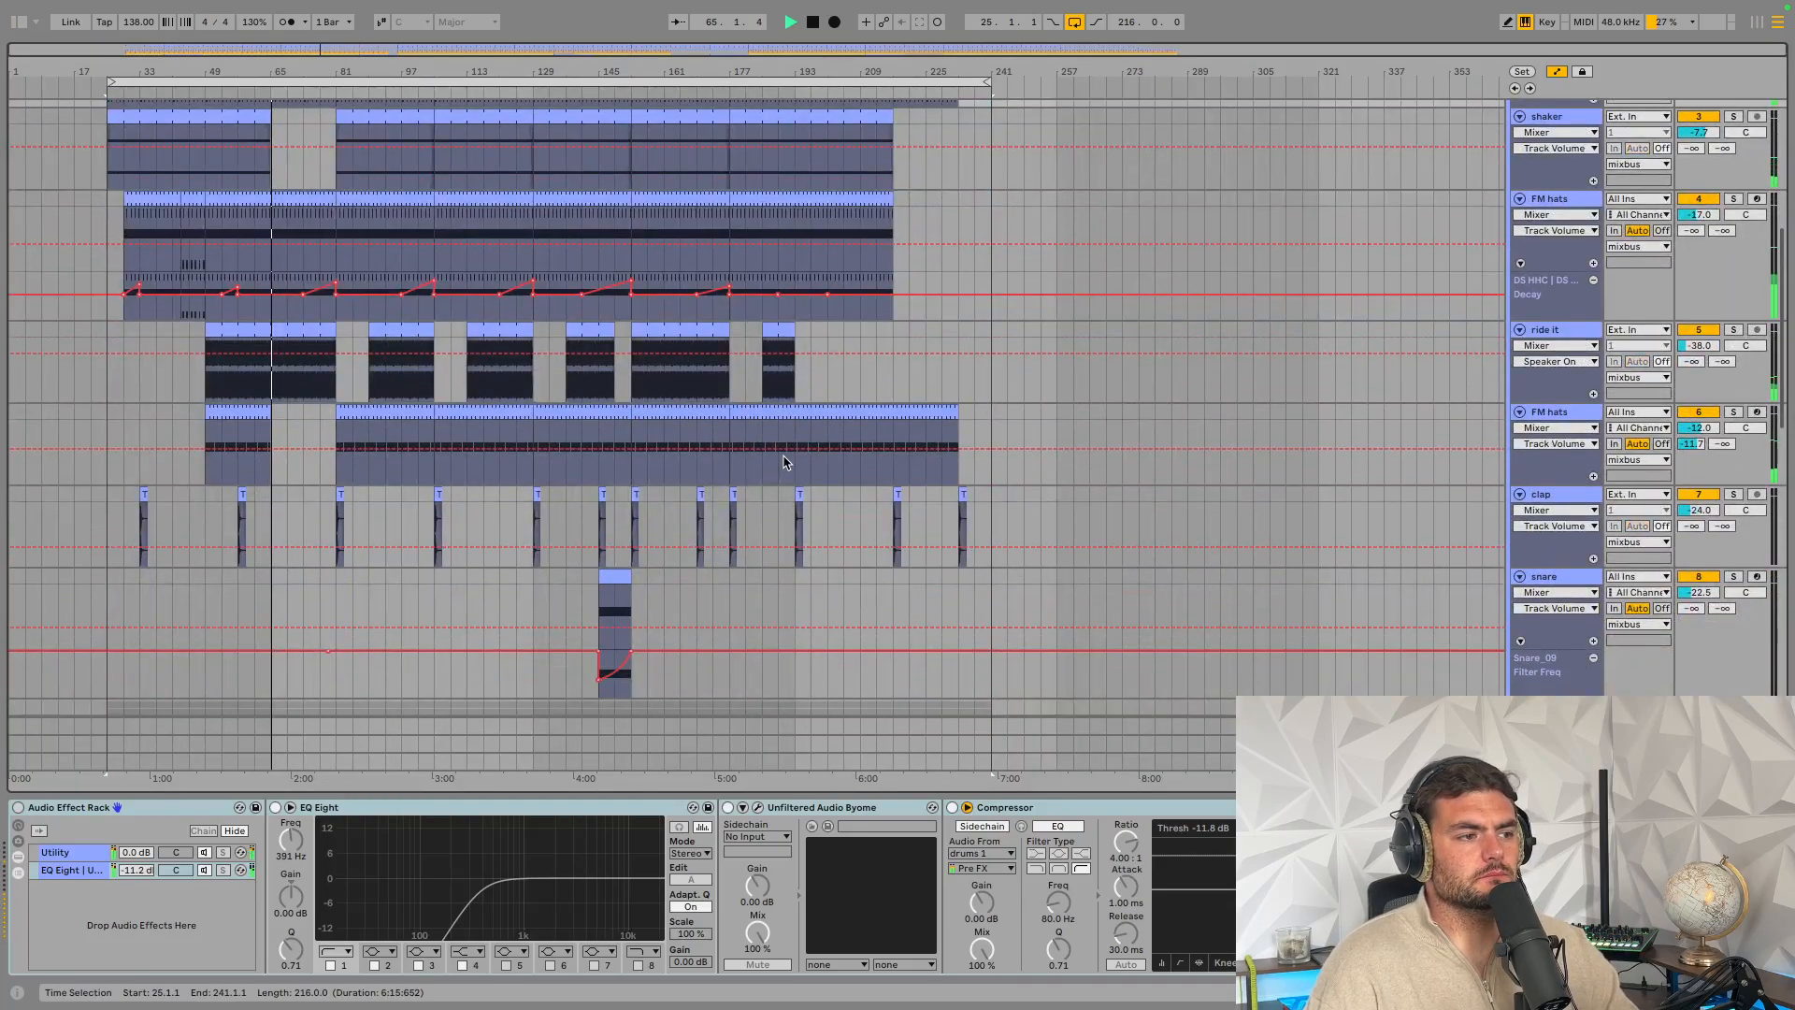
{"action": "scroll", "coordinate": [783, 460], "scroll_direction": "up", "scroll_amount": 3}
{"action": "scroll", "coordinate": [783, 460], "scroll_direction": "up", "scroll_amount": 2}
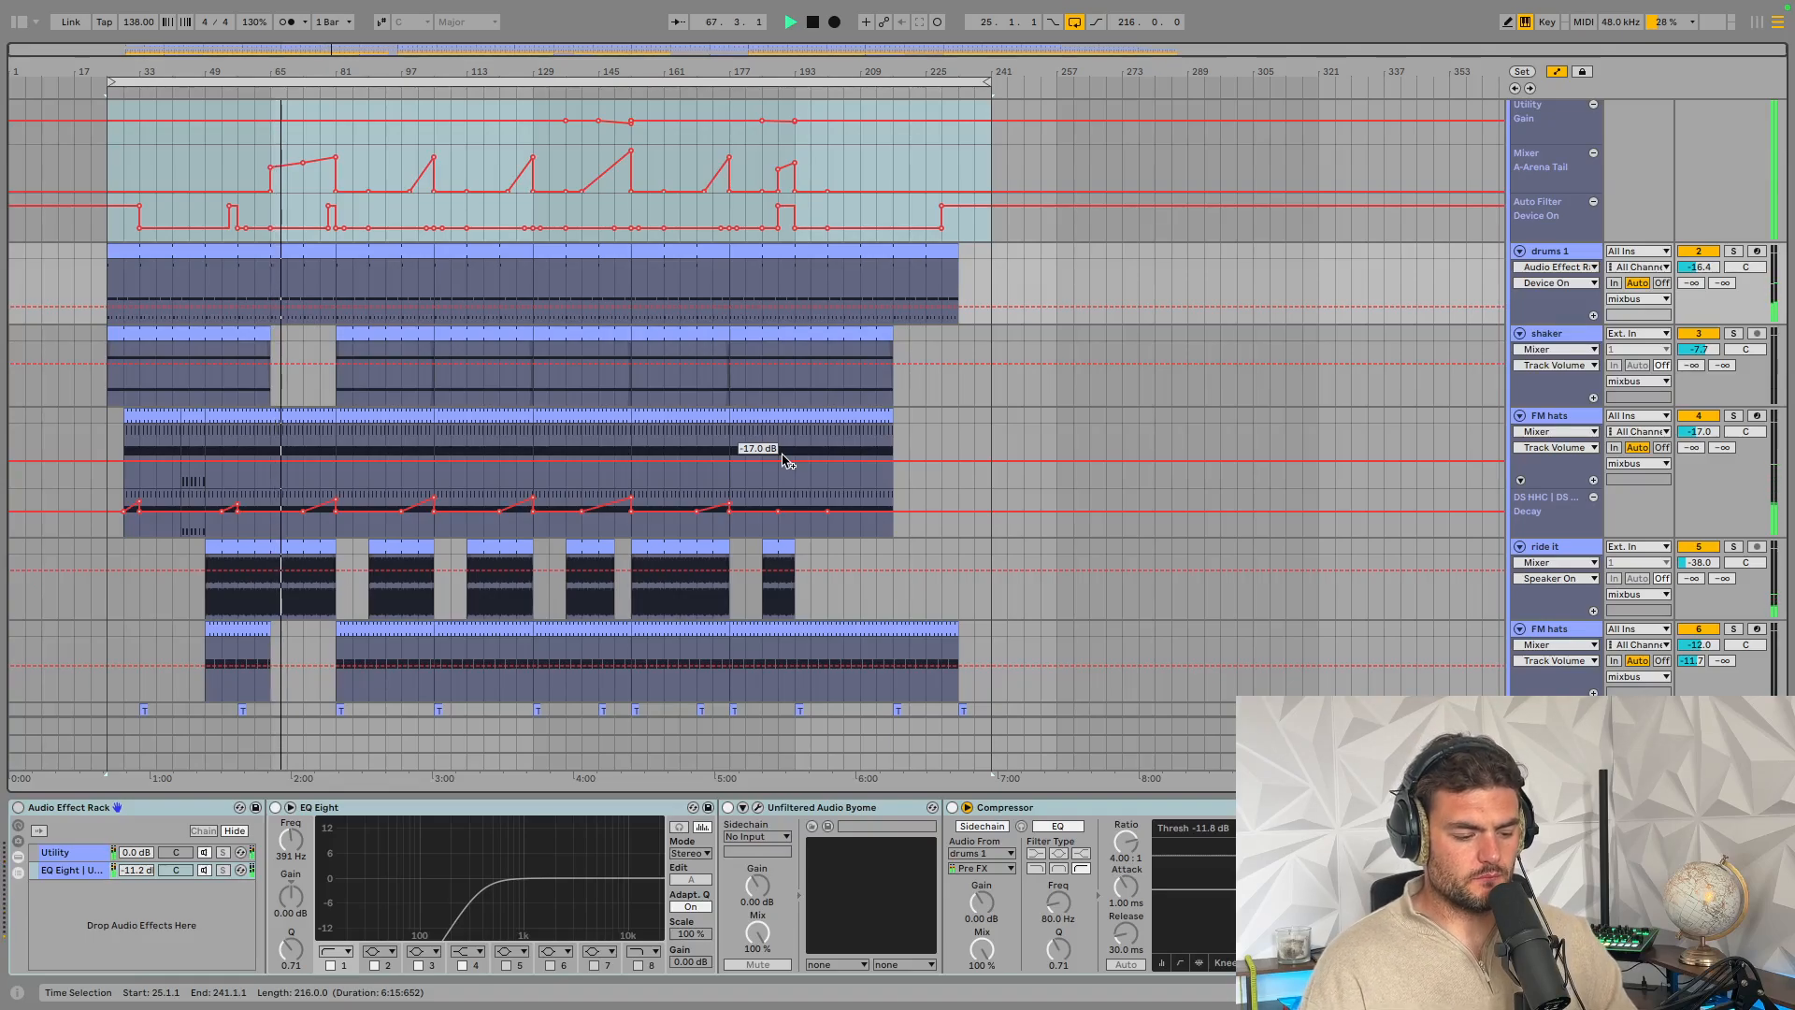
{"action": "scroll", "coordinate": [783, 460], "scroll_direction": "up", "scroll_amount": 2}
{"action": "scroll", "coordinate": [784, 459], "scroll_direction": "up", "scroll_amount": 1}
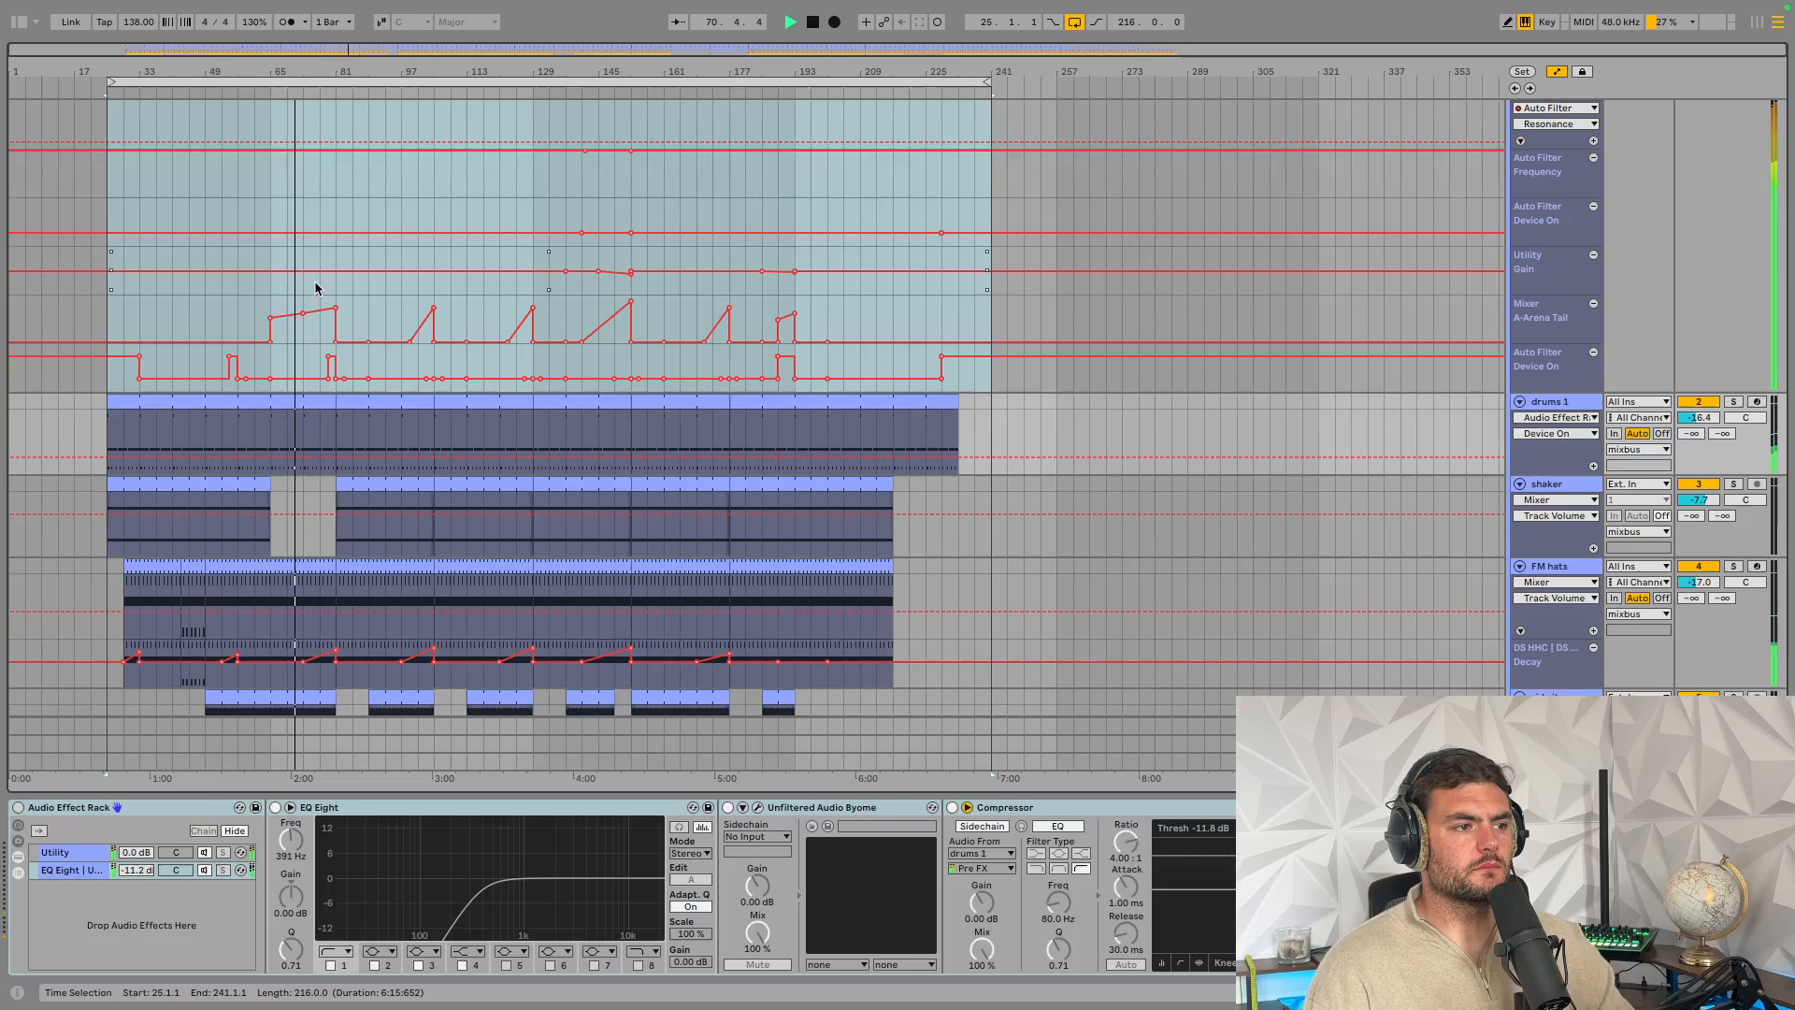
{"action": "scroll", "coordinate": [320, 288], "scroll_direction": "down", "scroll_amount": 2}
{"action": "scroll", "coordinate": [315, 289], "scroll_direction": "down", "scroll_amount": 3}
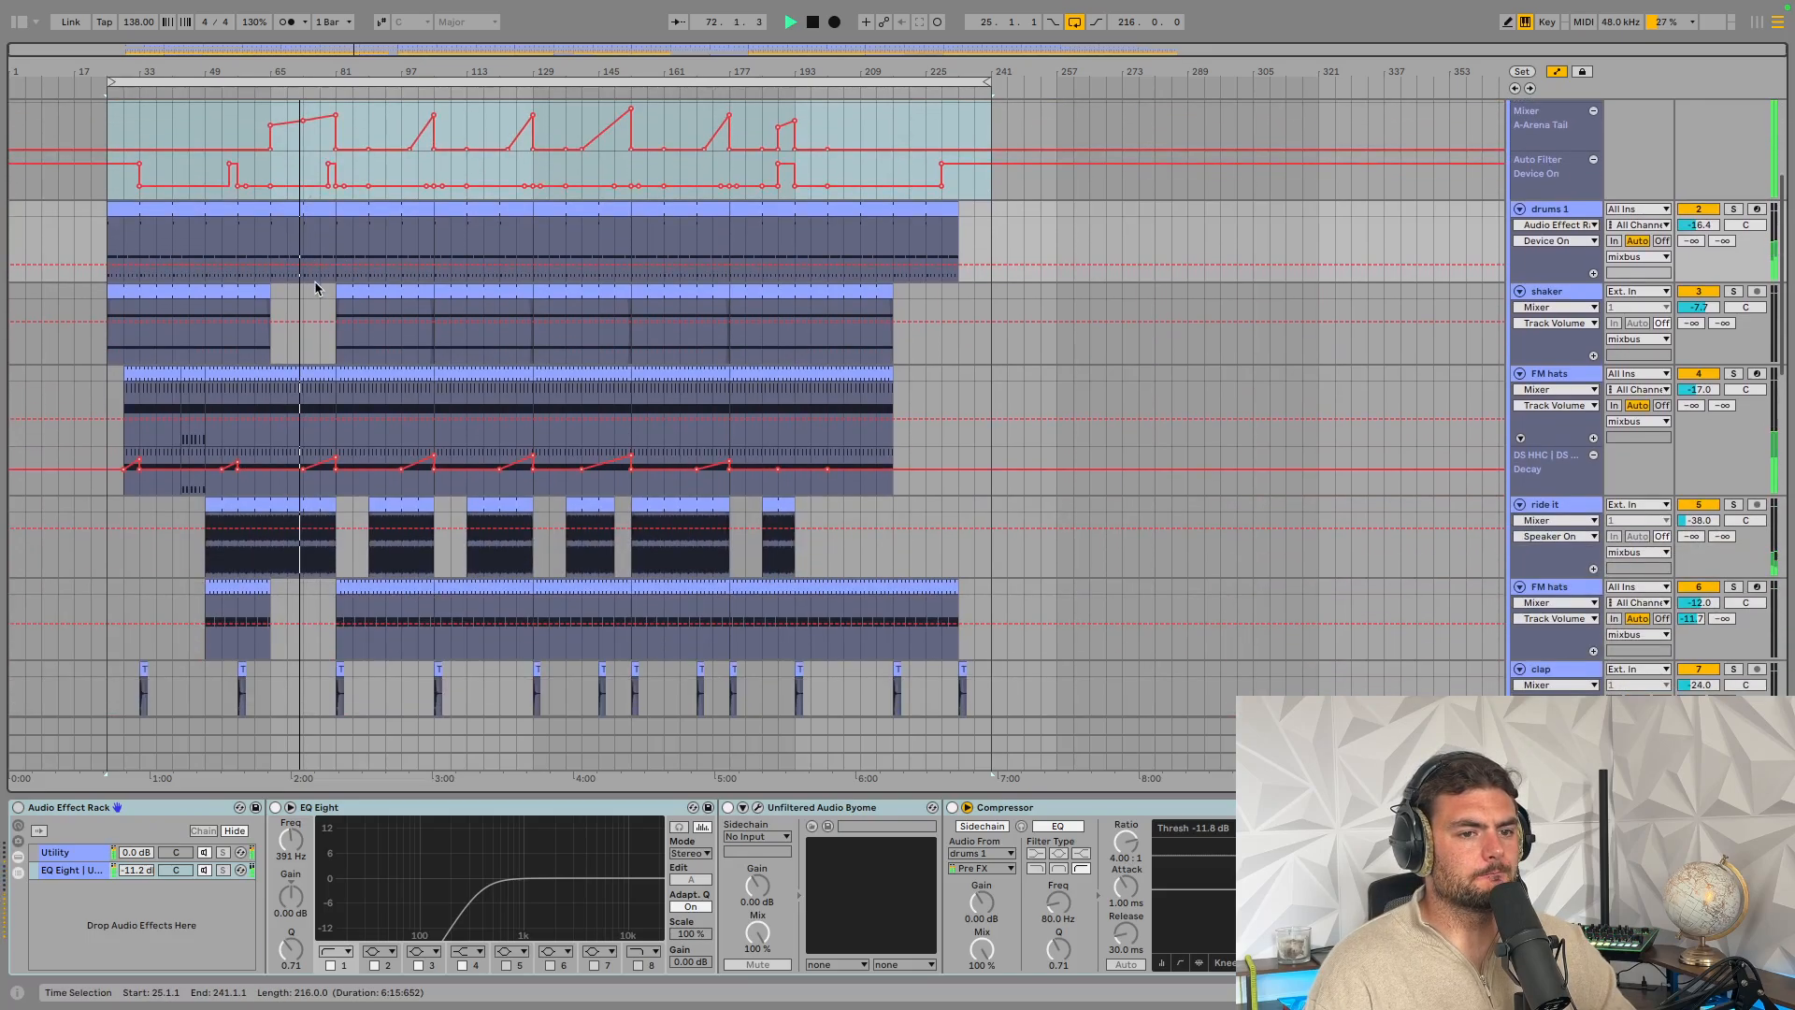
{"action": "scroll", "coordinate": [315, 285], "scroll_direction": "down", "scroll_amount": 2}
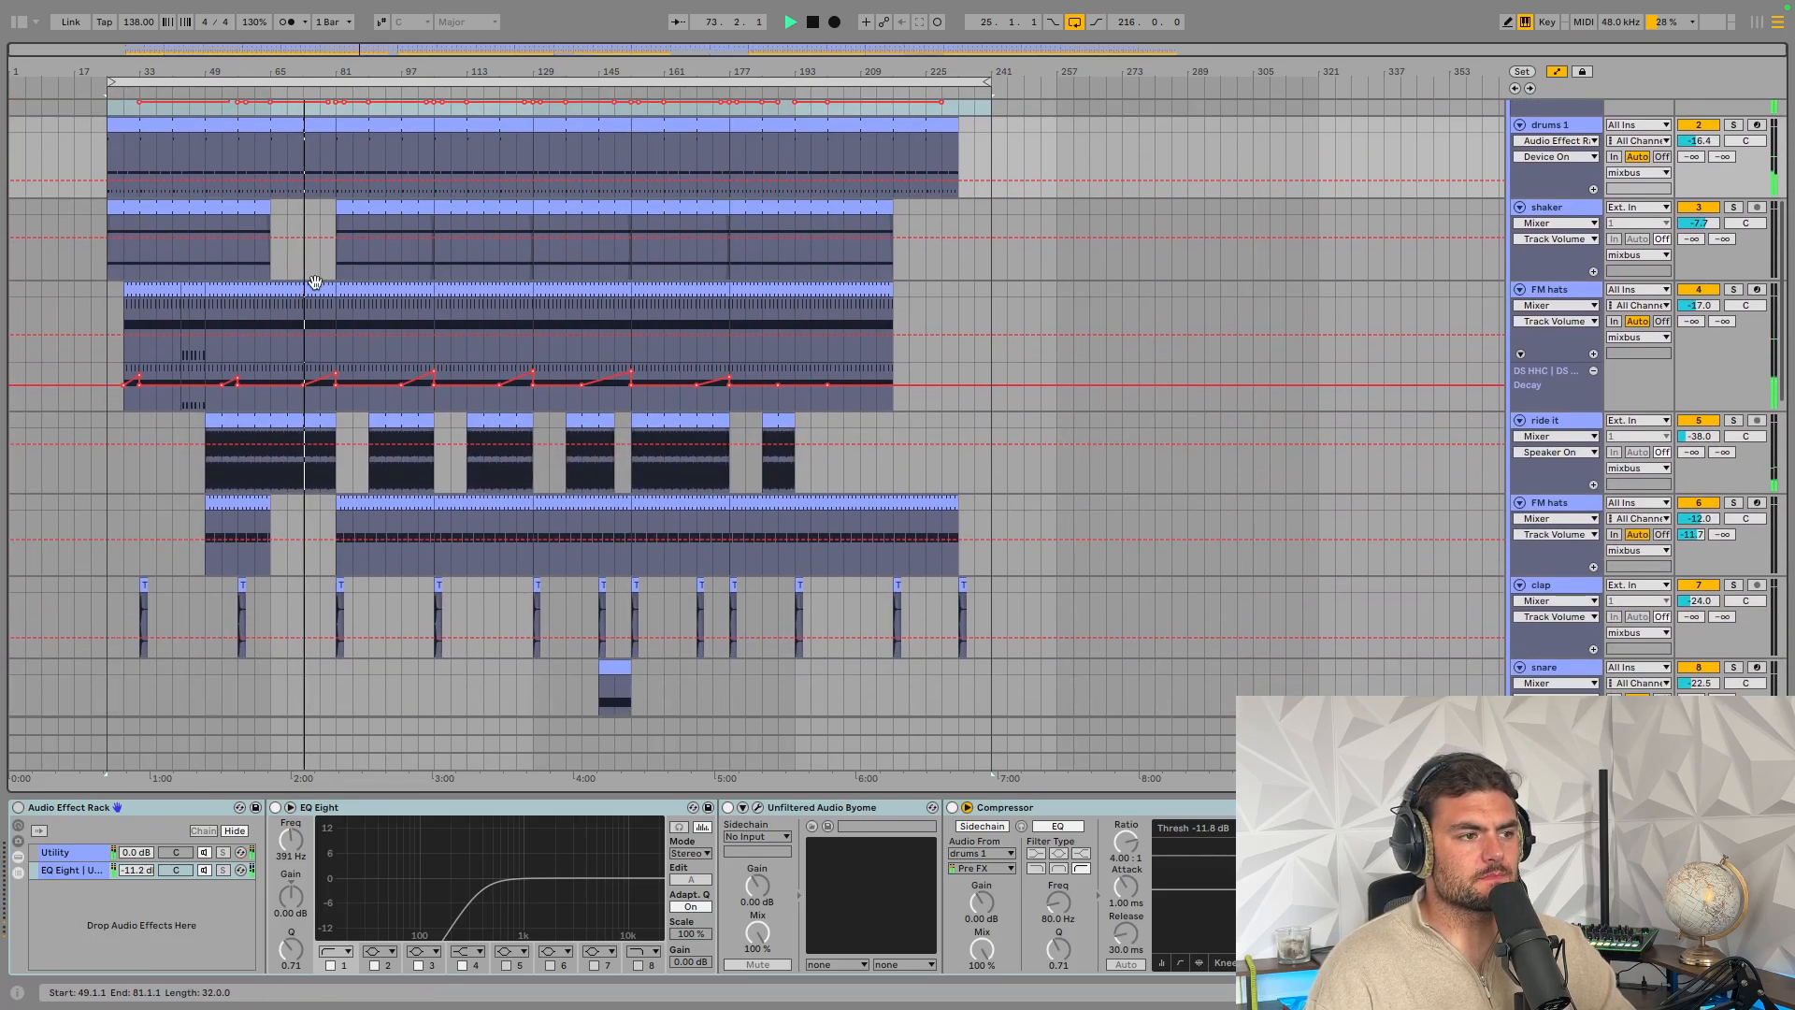
{"action": "scroll", "coordinate": [327, 374], "scroll_direction": "down", "scroll_amount": 5}
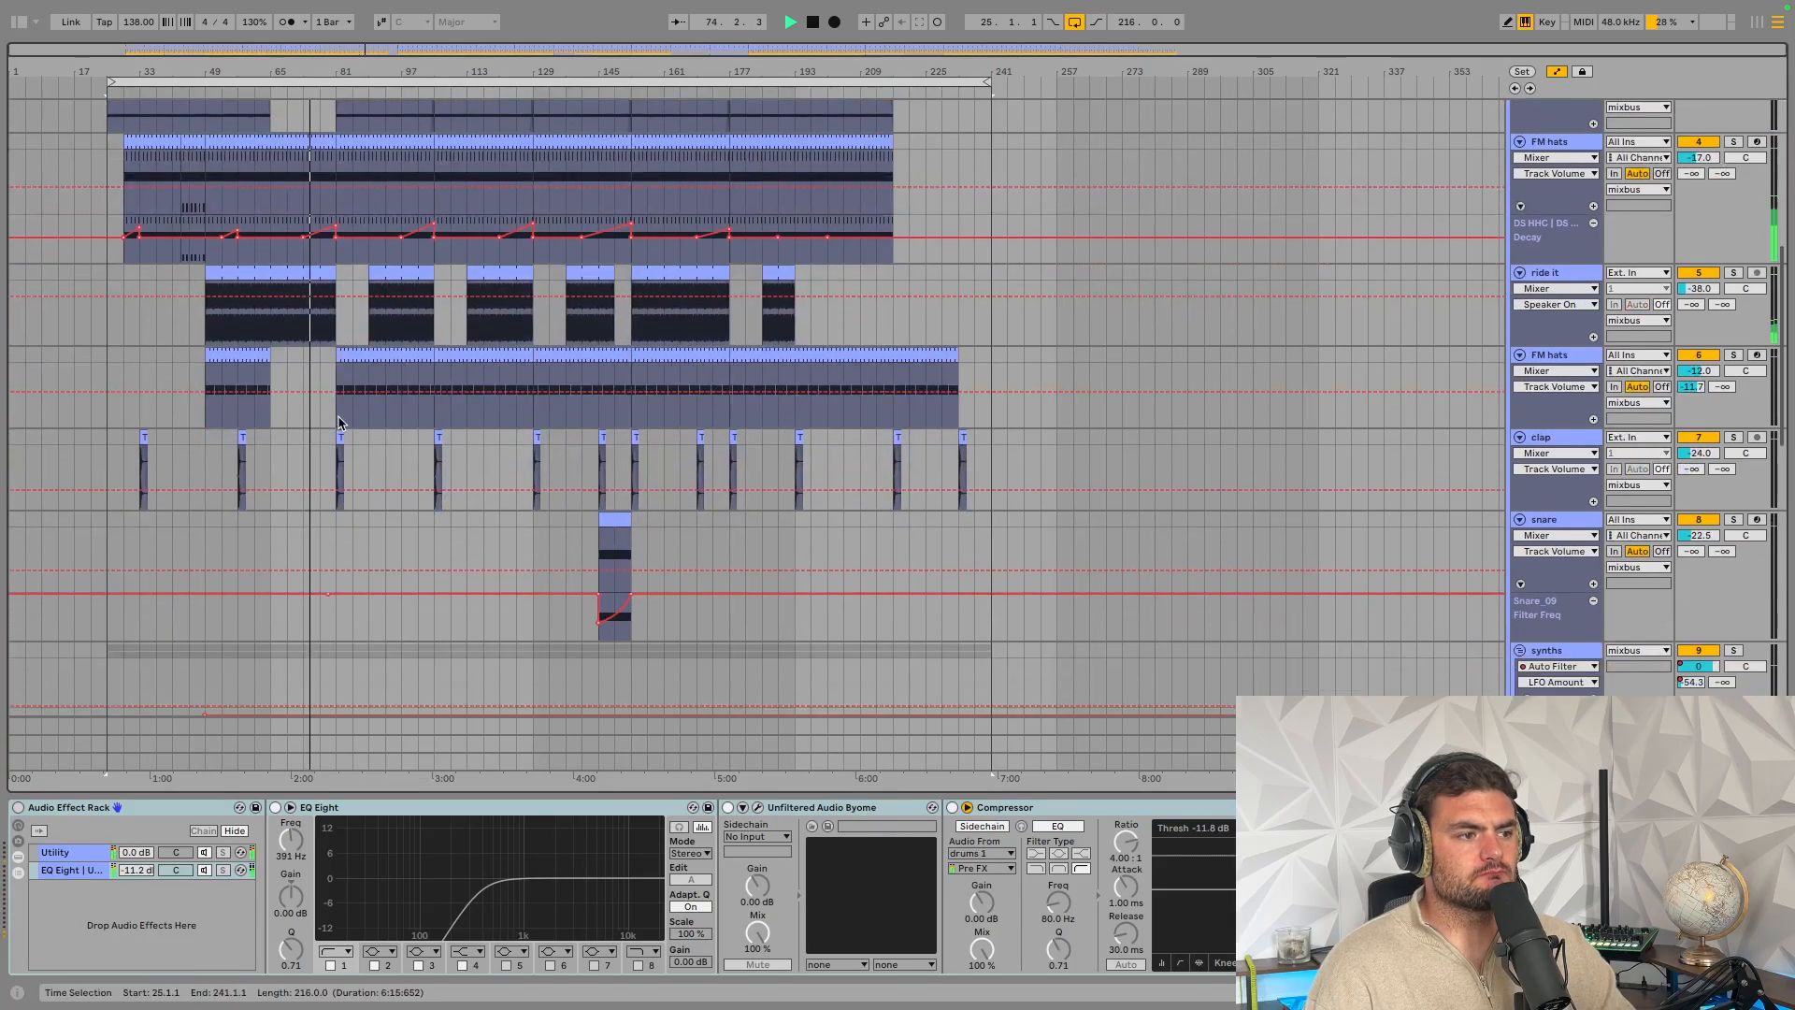
{"action": "scroll", "coordinate": [340, 422], "scroll_direction": "down", "scroll_amount": 15}
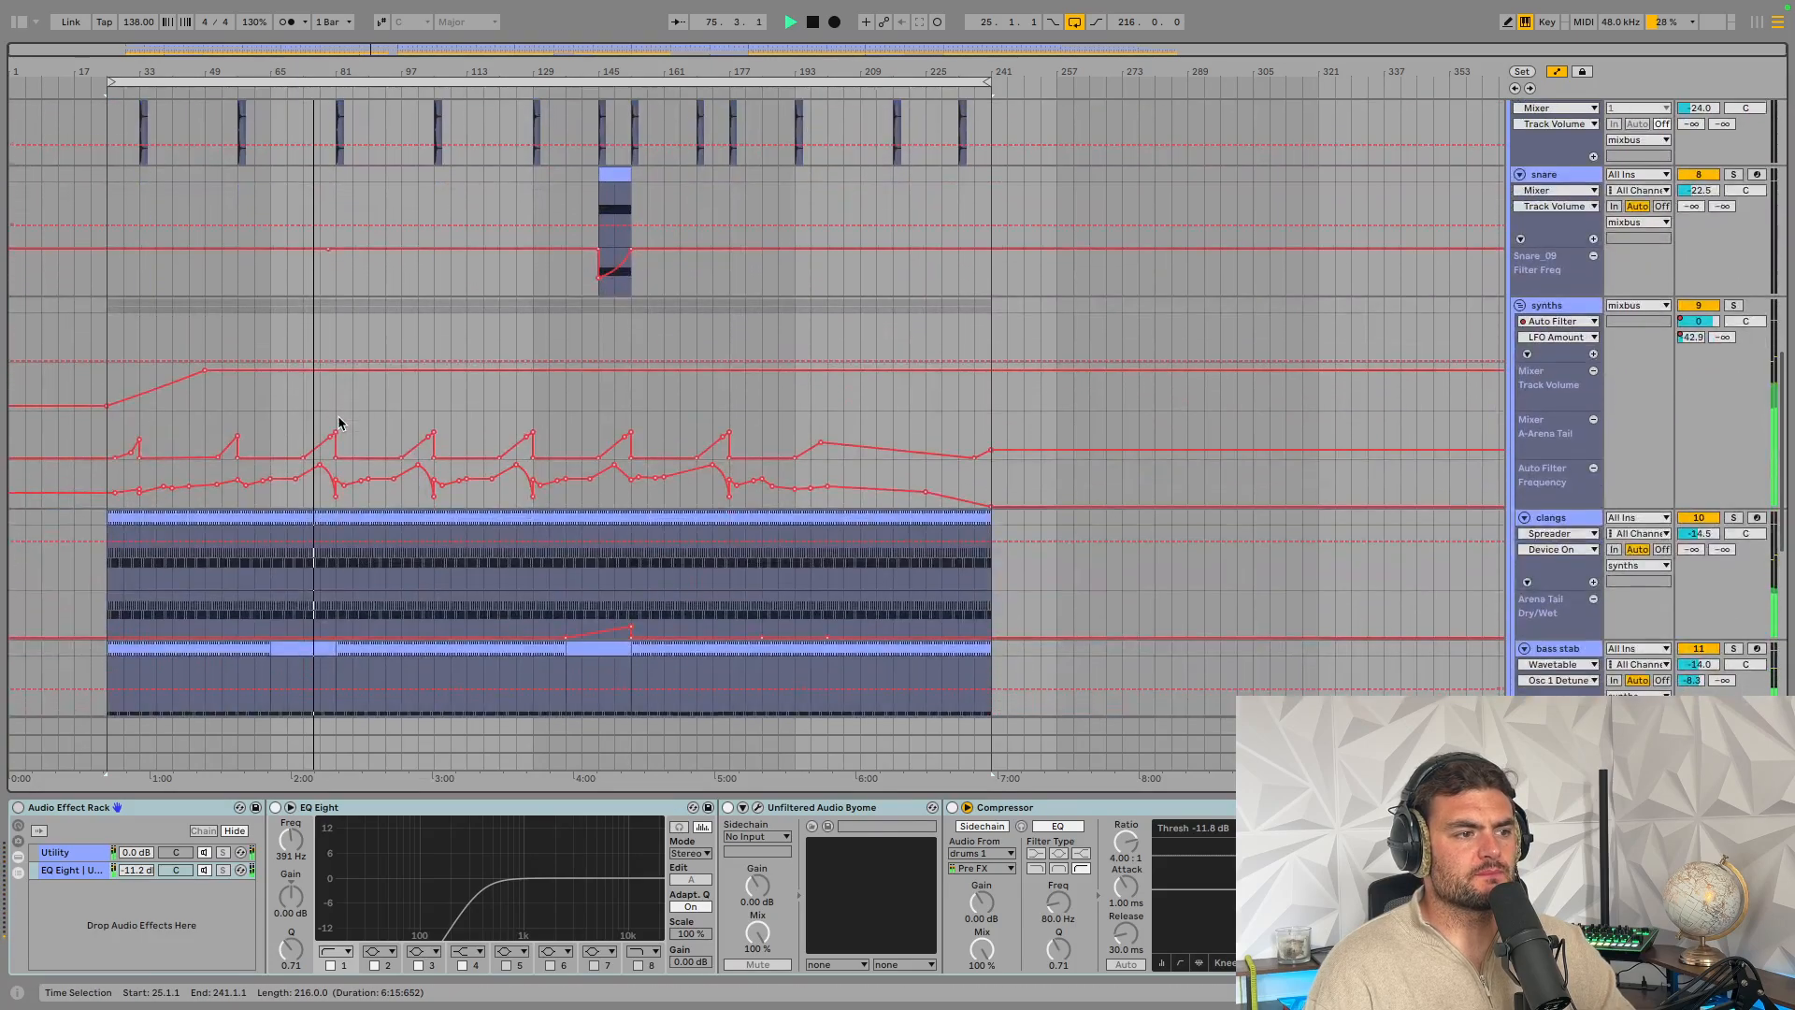
{"action": "scroll", "coordinate": [339, 423], "scroll_direction": "down", "scroll_amount": 3}
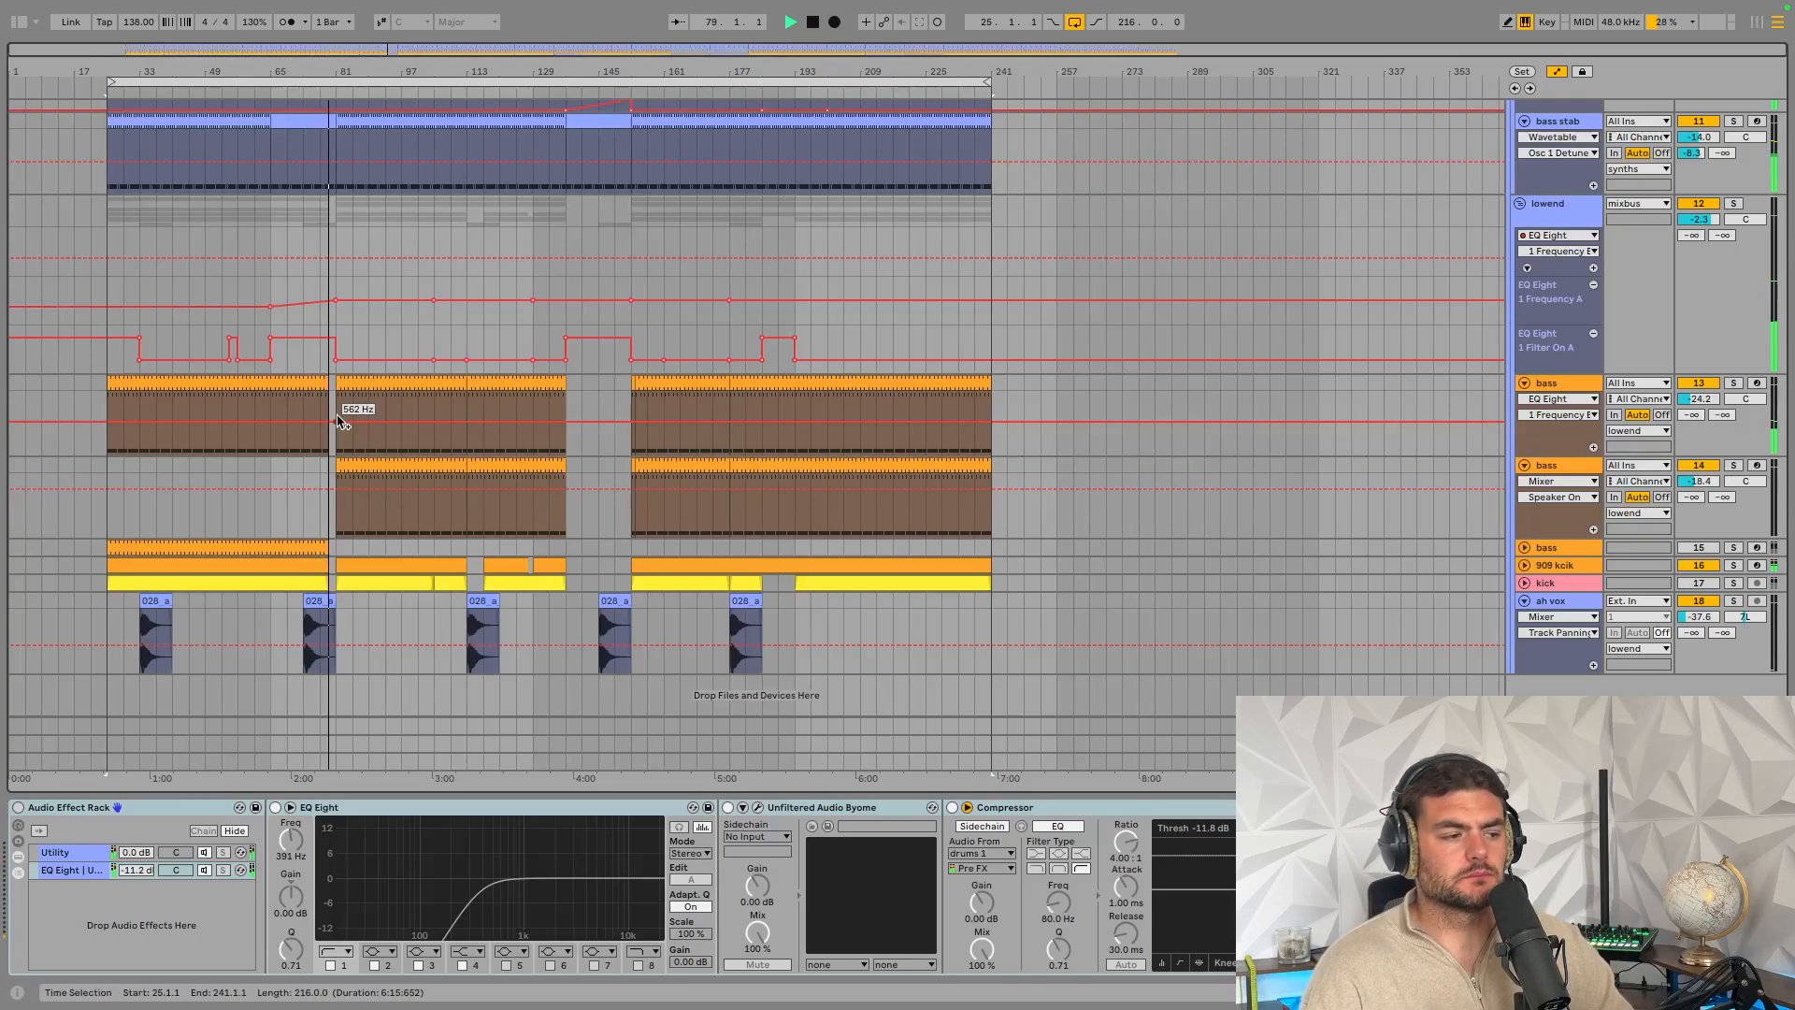
Compare the drums 1 sound with its Audio Effect Rack bypassed and re-enabled during playback
{"action": "left_click", "coordinate": [18, 807]}
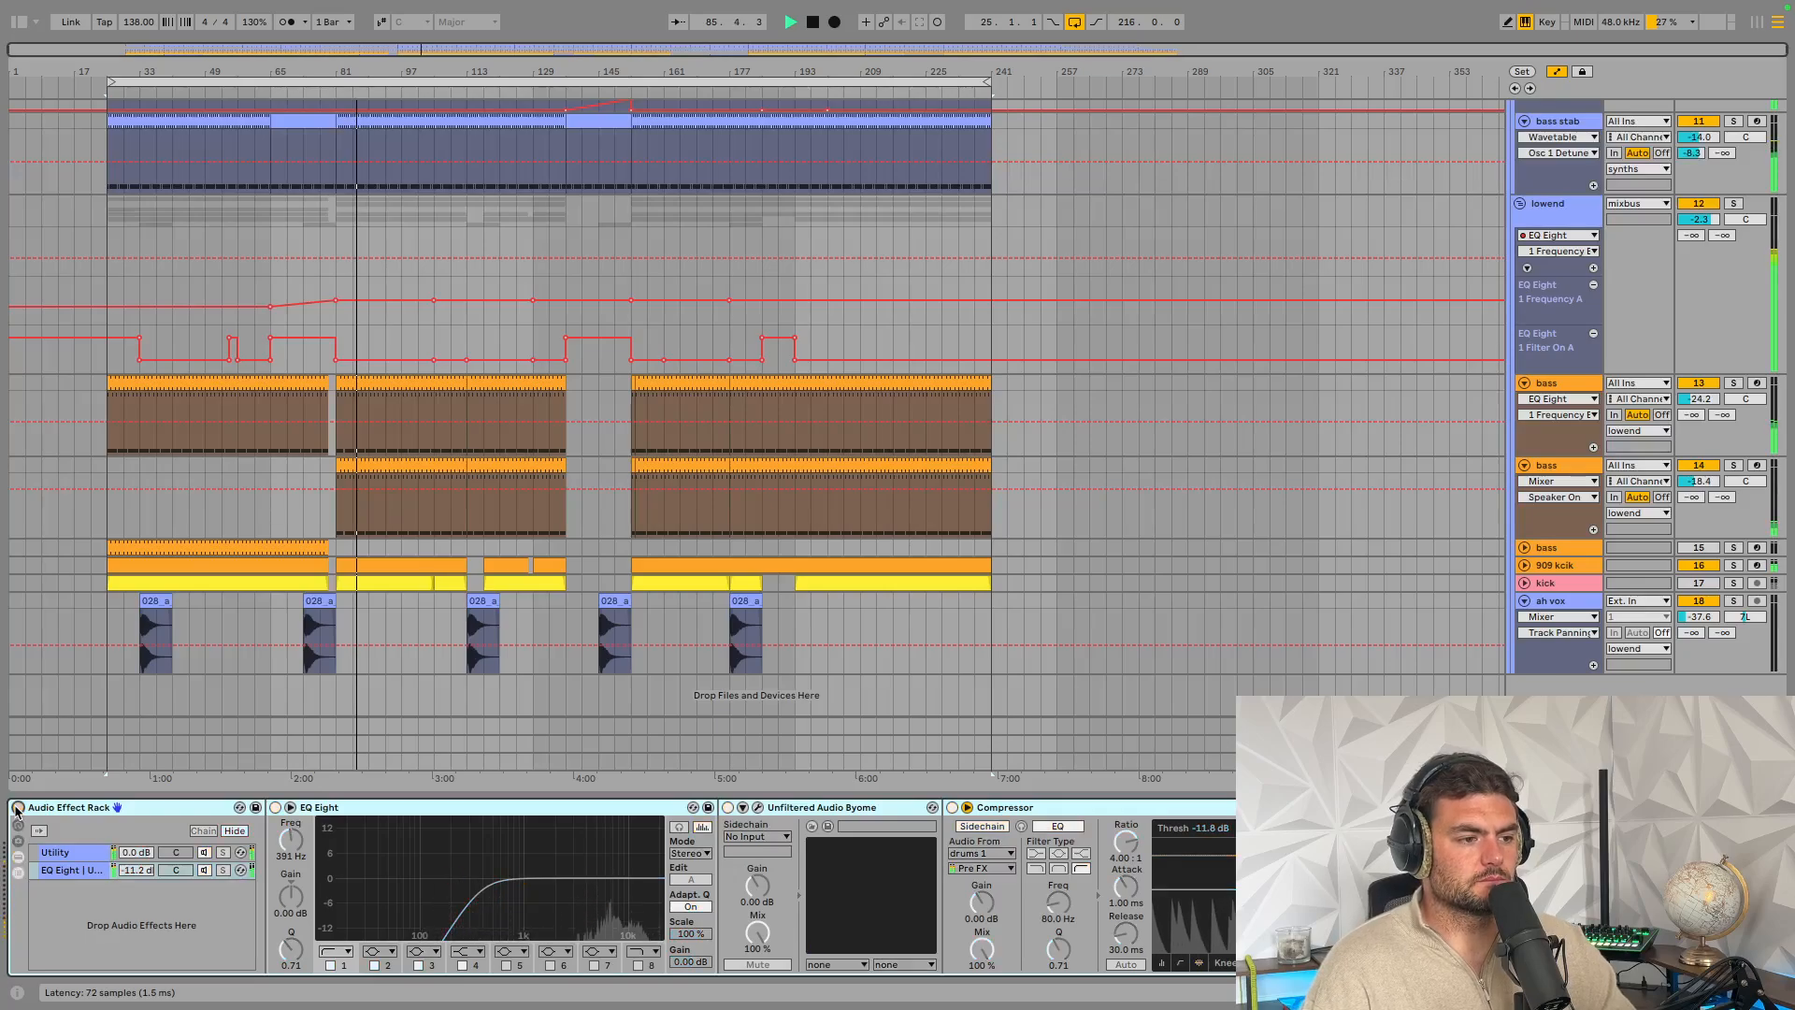
{"action": "left_click", "coordinate": [17, 807]}
{"action": "scroll", "coordinate": [669, 397], "scroll_direction": "up", "scroll_amount": 5}
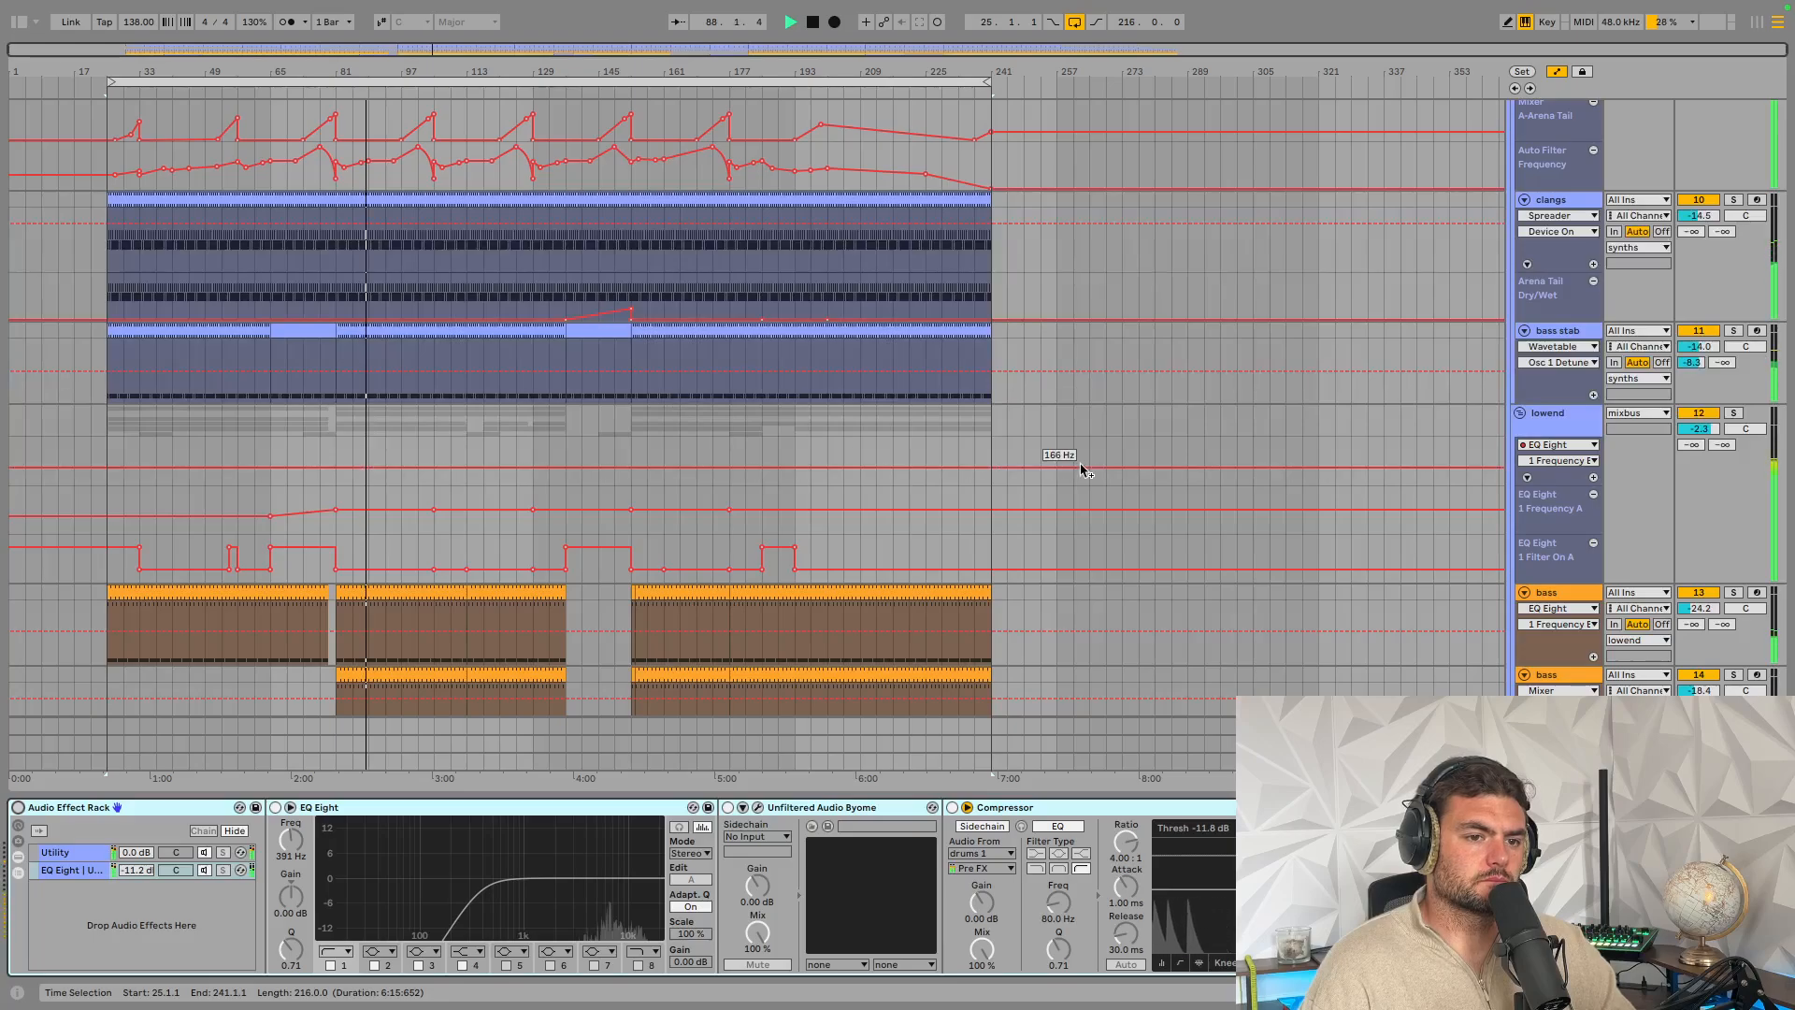
{"action": "left_click_drag", "start_coordinate": [1256, 442], "coordinate": [1185, 469]}
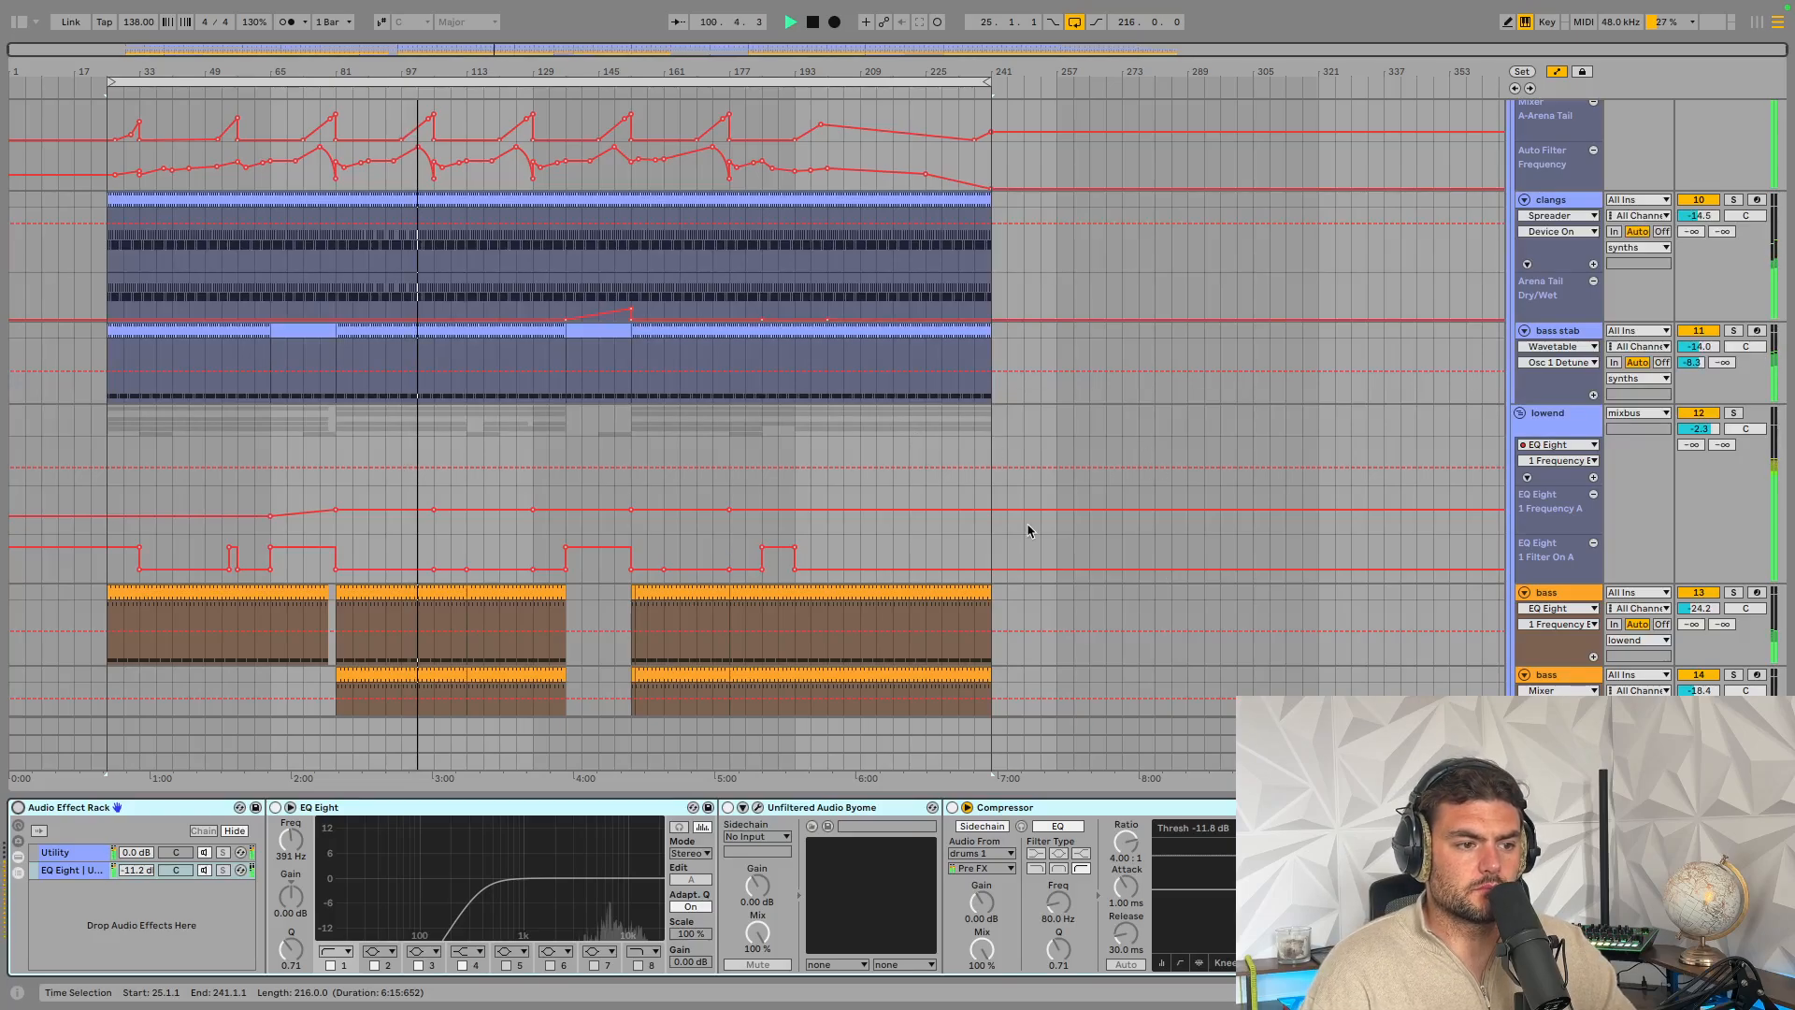
Review the synths, lowend, bass and drum tracks with their automation, ending at the mixbus group
{"action": "scroll", "coordinate": [889, 497], "scroll_direction": "up", "scroll_amount": 3}
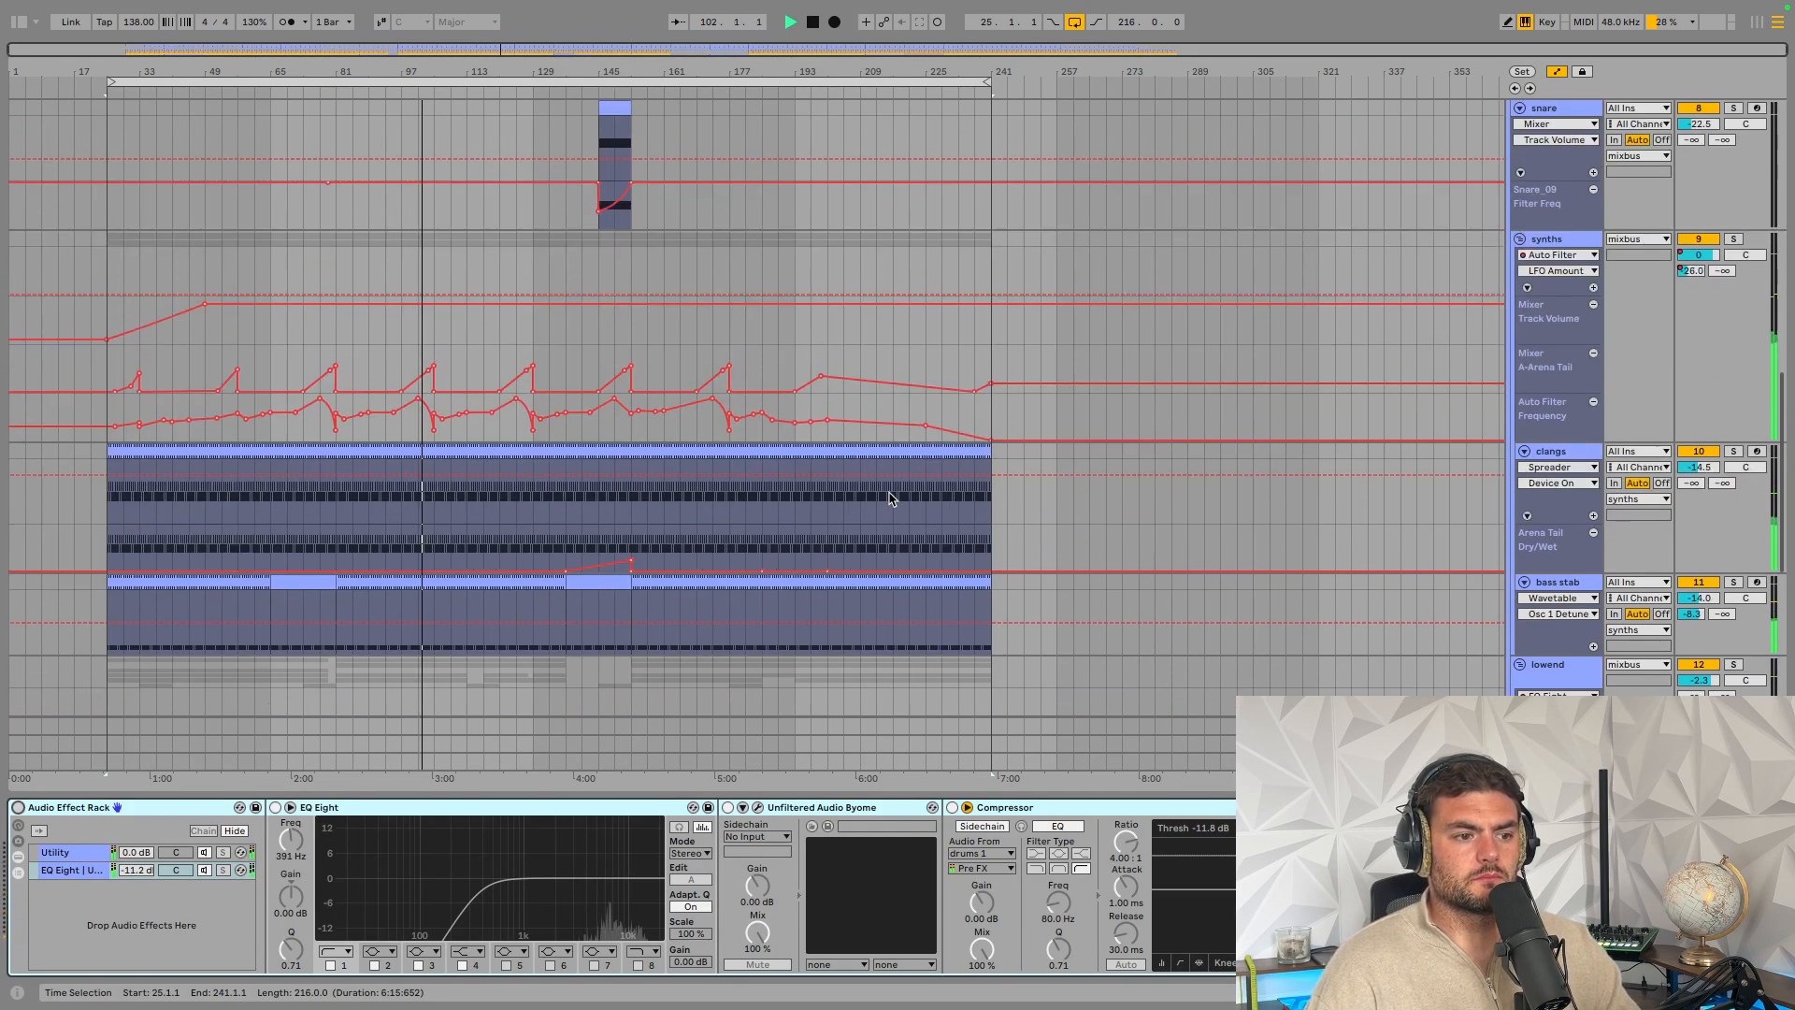
{"action": "scroll", "coordinate": [754, 391], "scroll_direction": "down", "scroll_amount": 2}
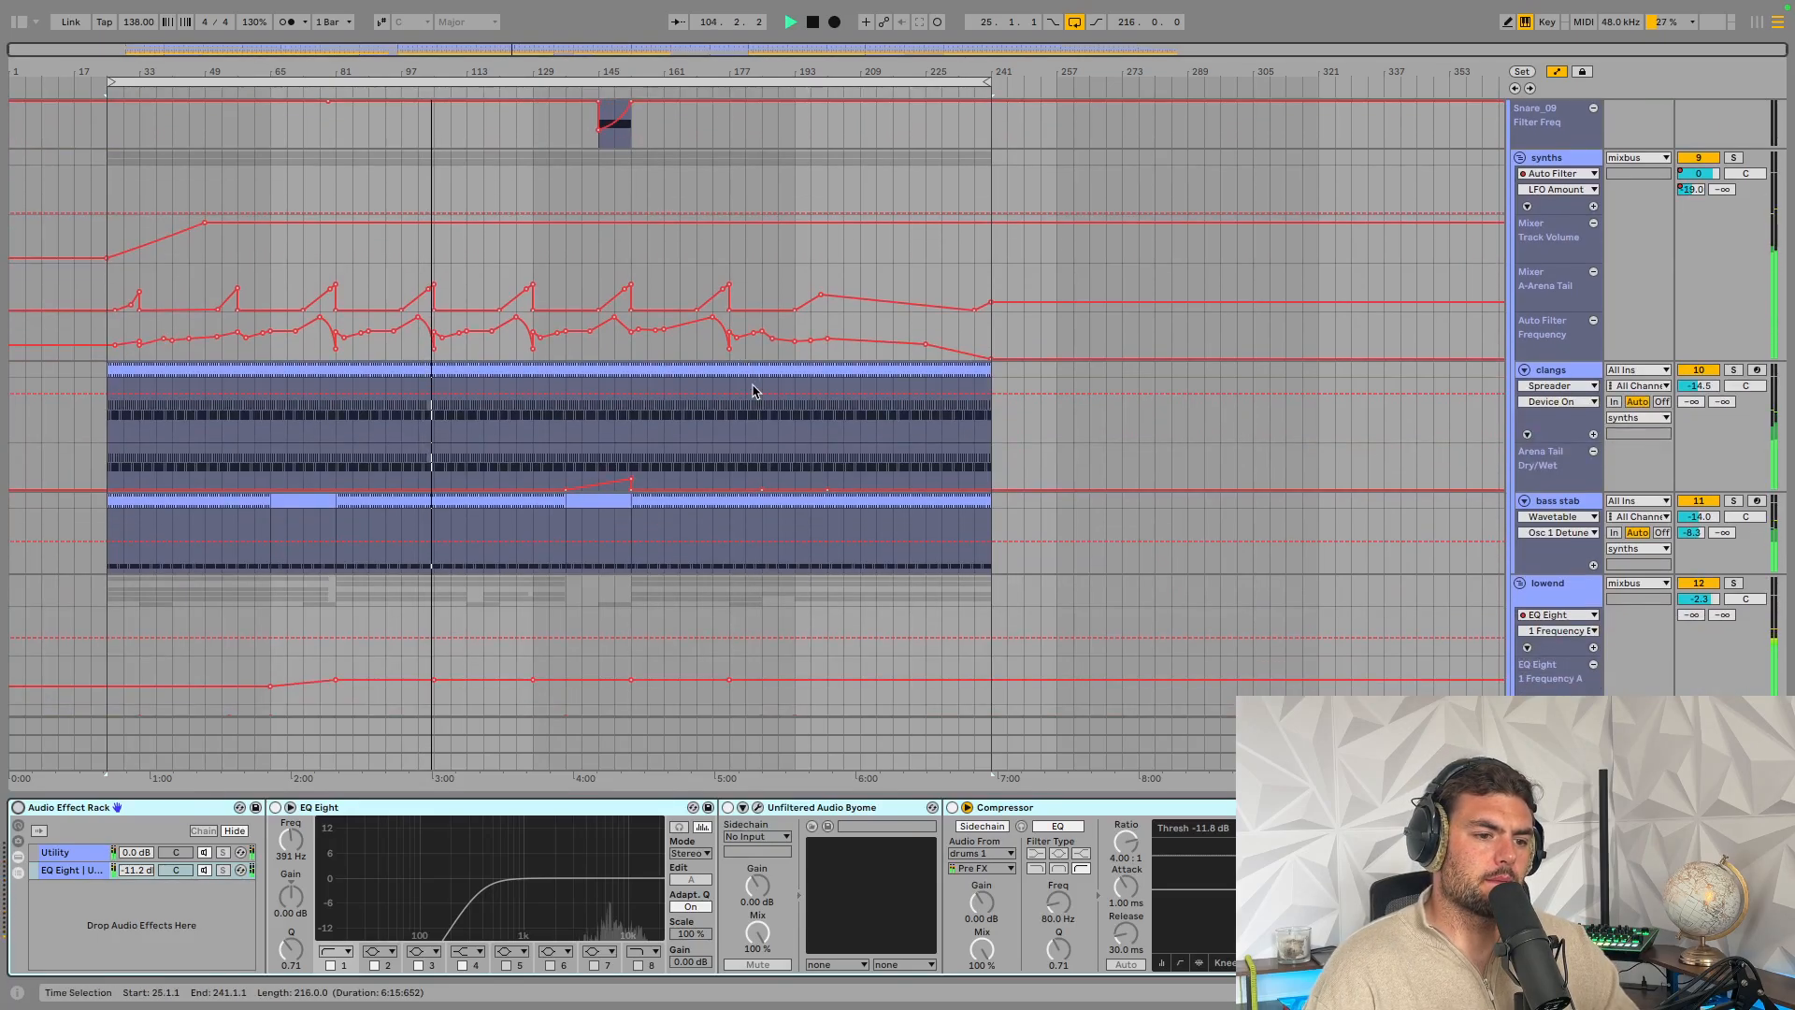
{"action": "scroll", "coordinate": [754, 391], "scroll_direction": "down", "scroll_amount": 4}
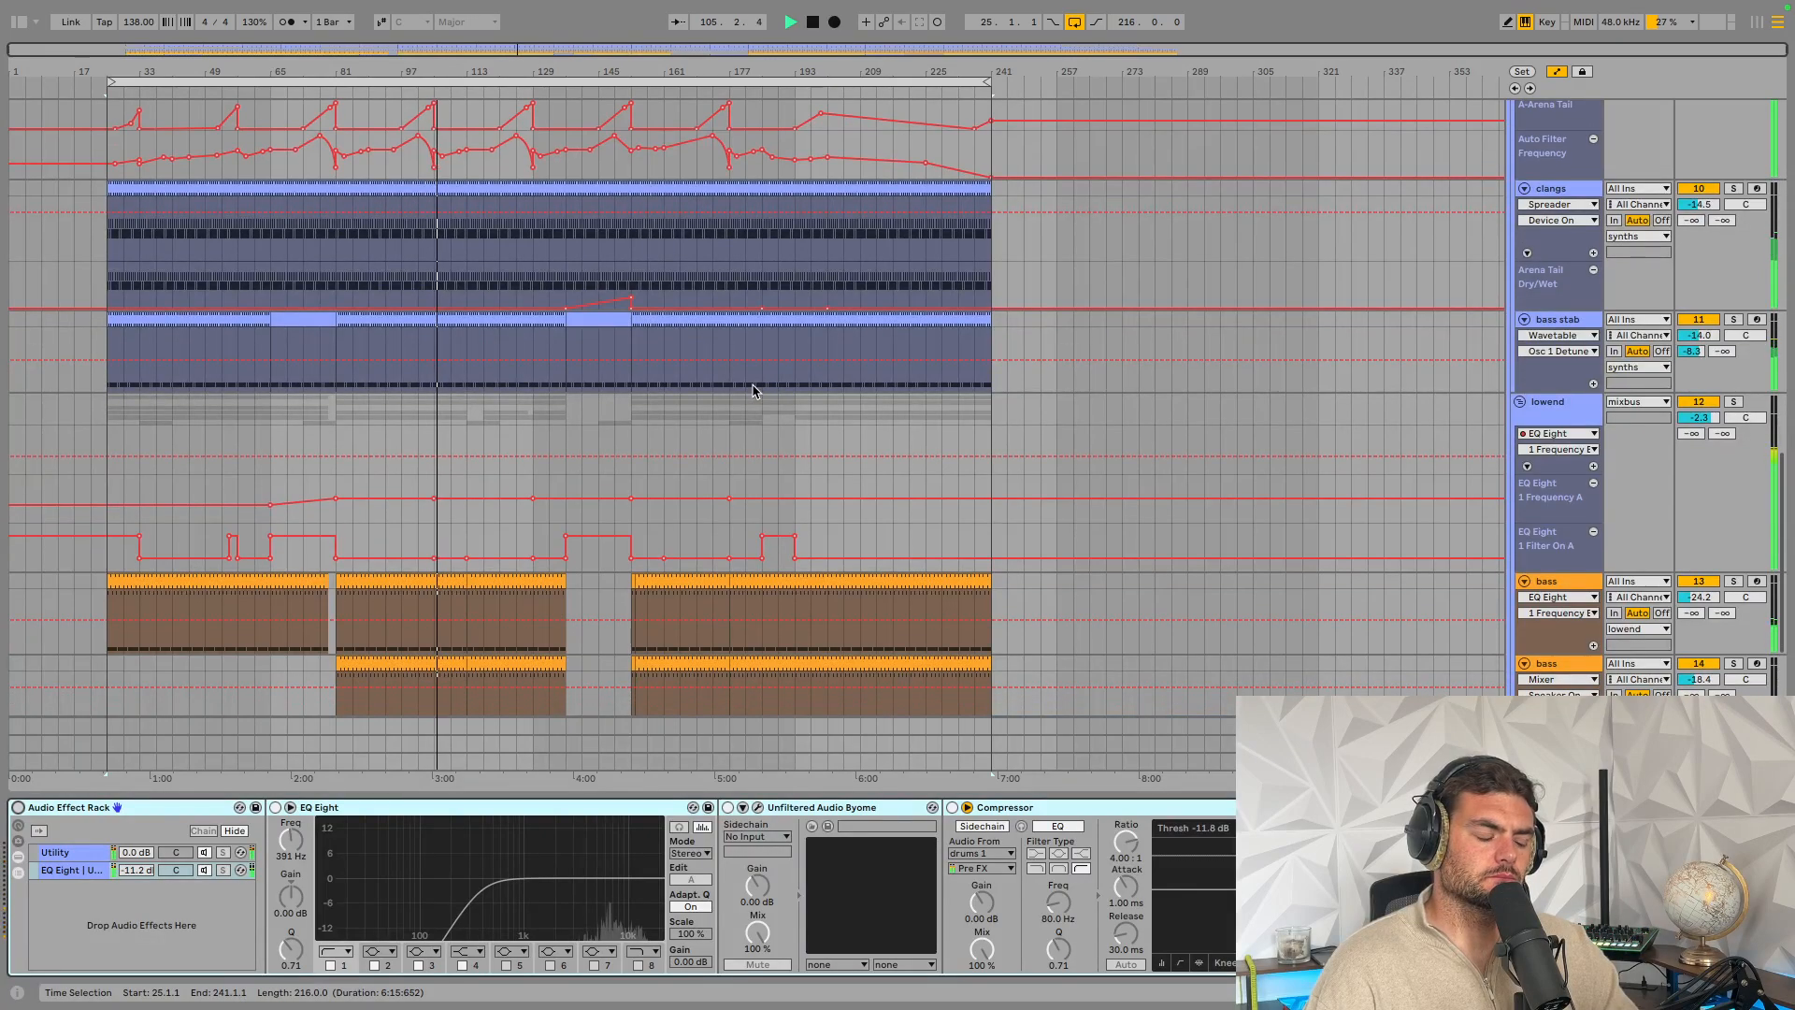
{"action": "scroll", "coordinate": [753, 390], "scroll_direction": "down", "scroll_amount": 5}
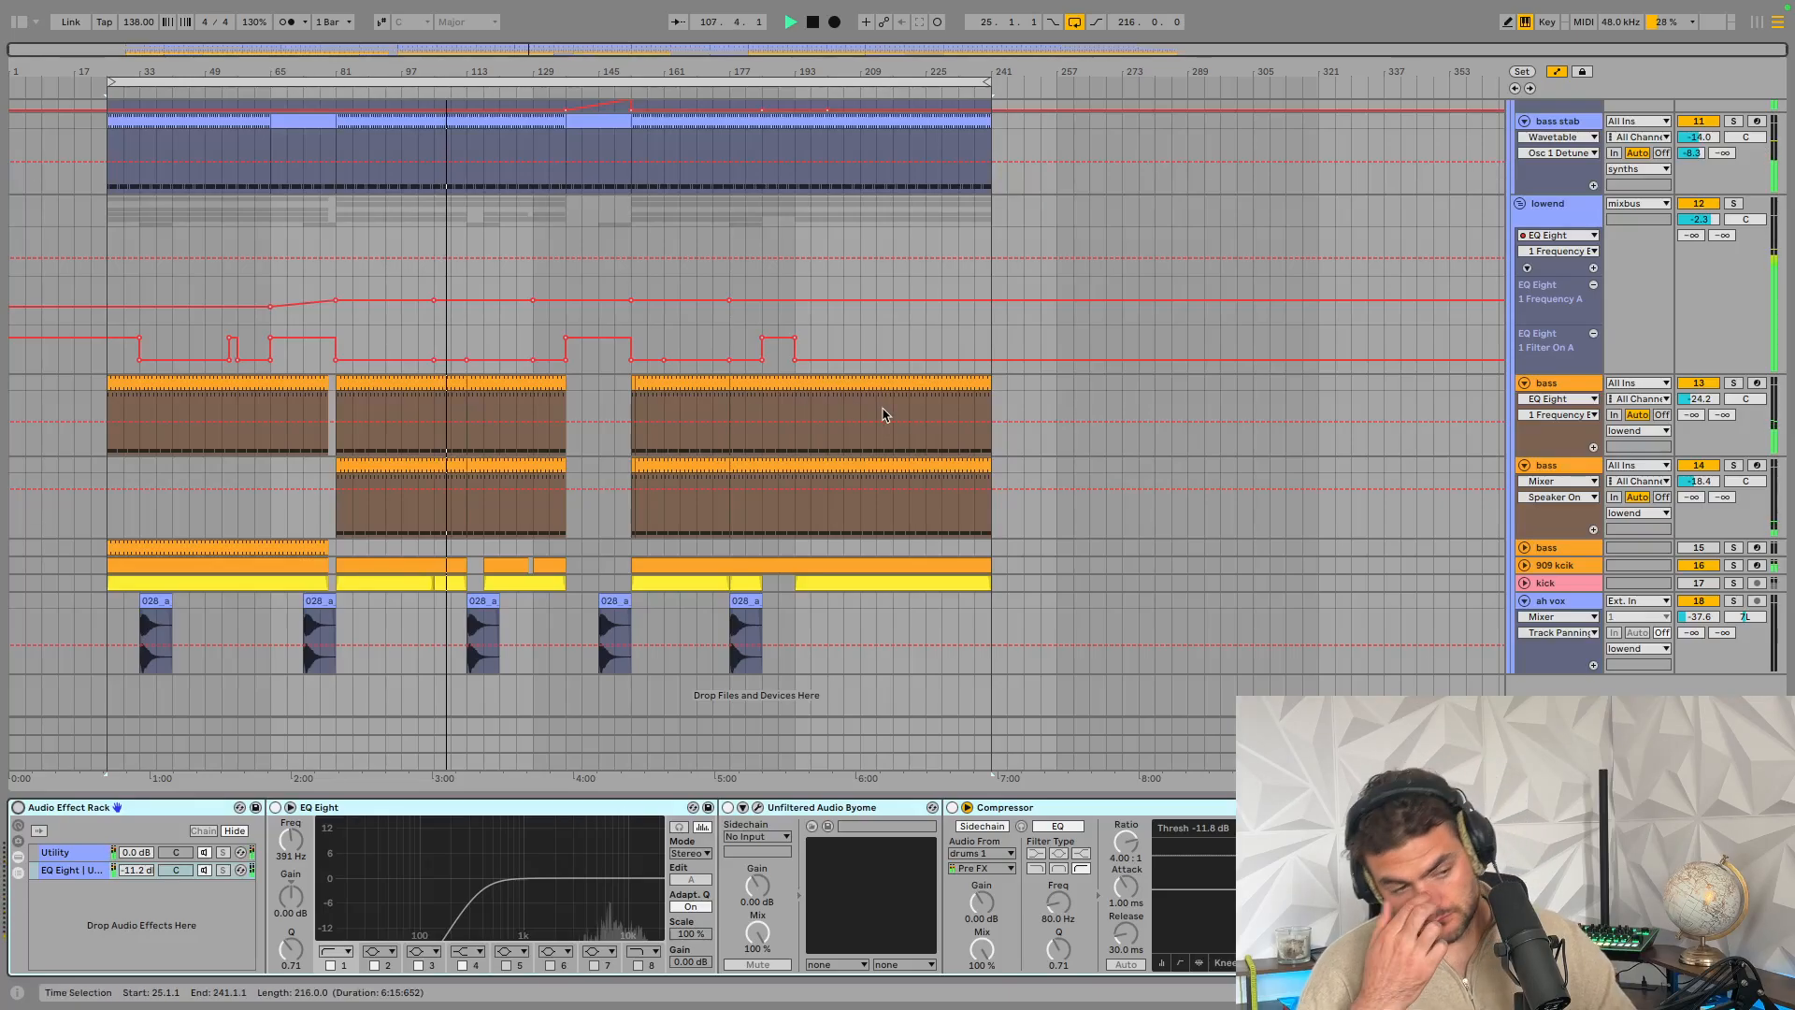
{"action": "scroll", "coordinate": [1110, 401], "scroll_direction": "up", "scroll_amount": 12}
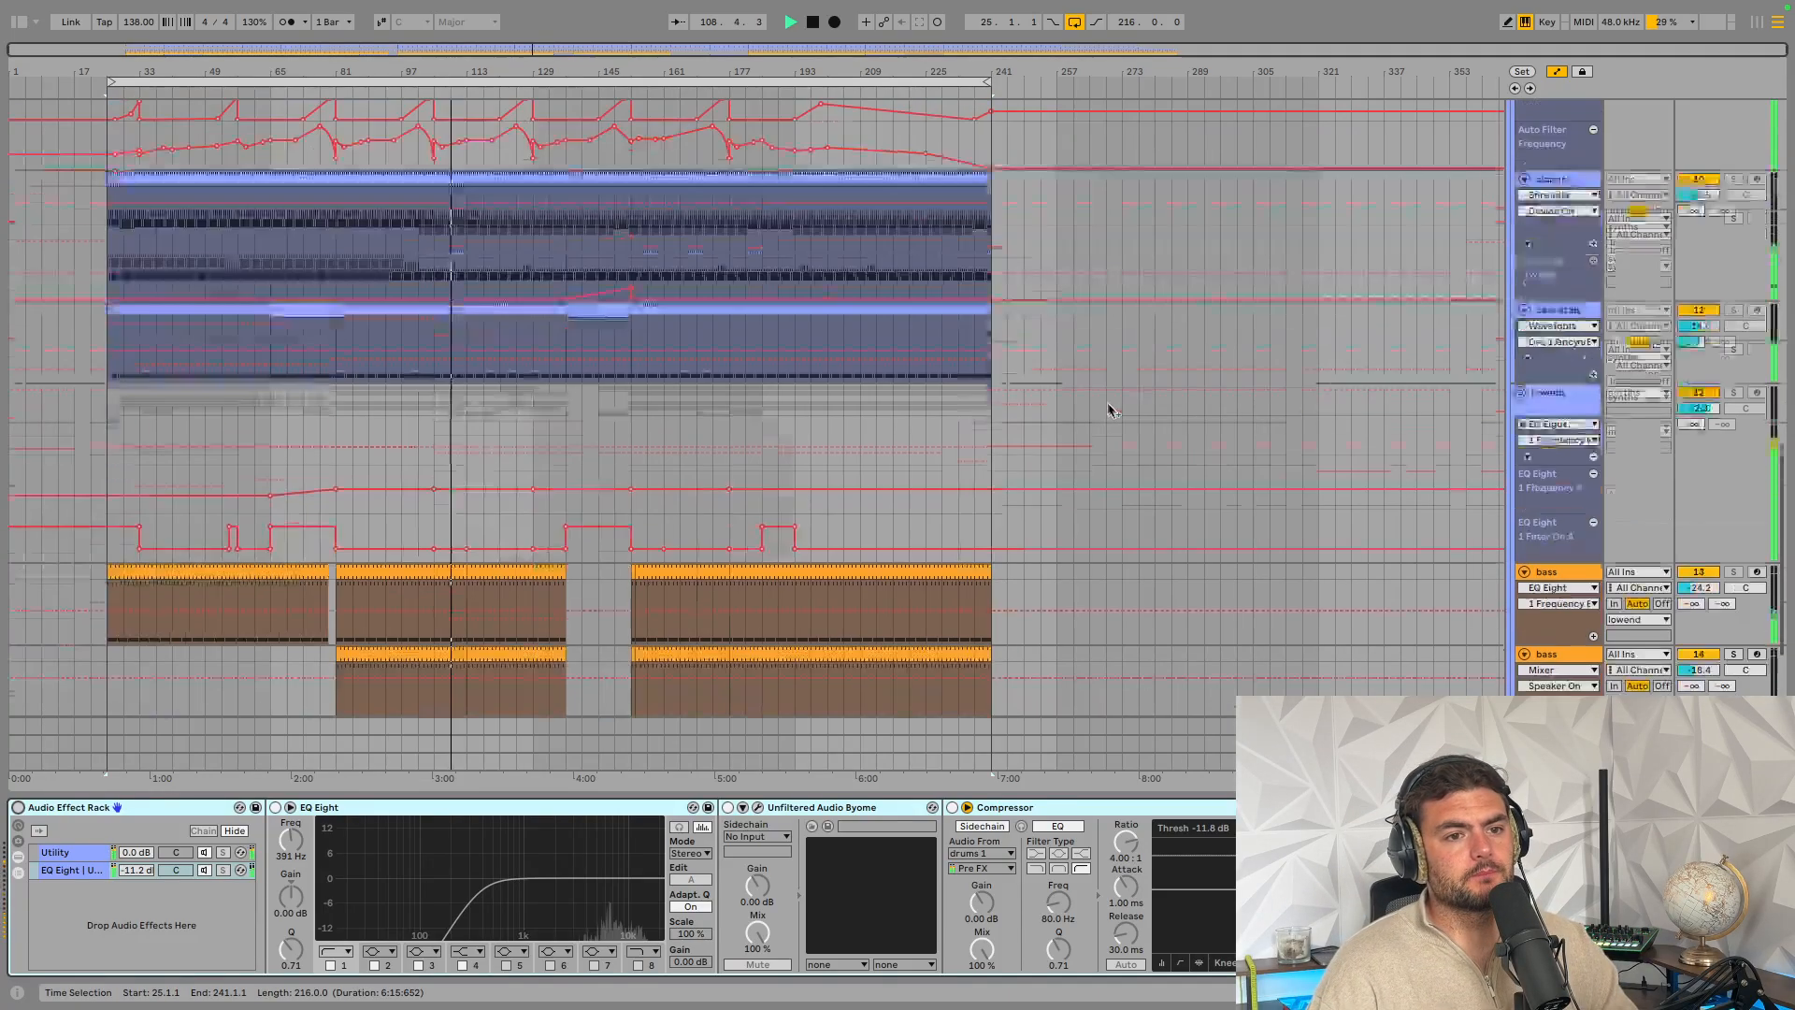
{"action": "scroll", "coordinate": [1385, 346], "scroll_direction": "up", "scroll_amount": 10}
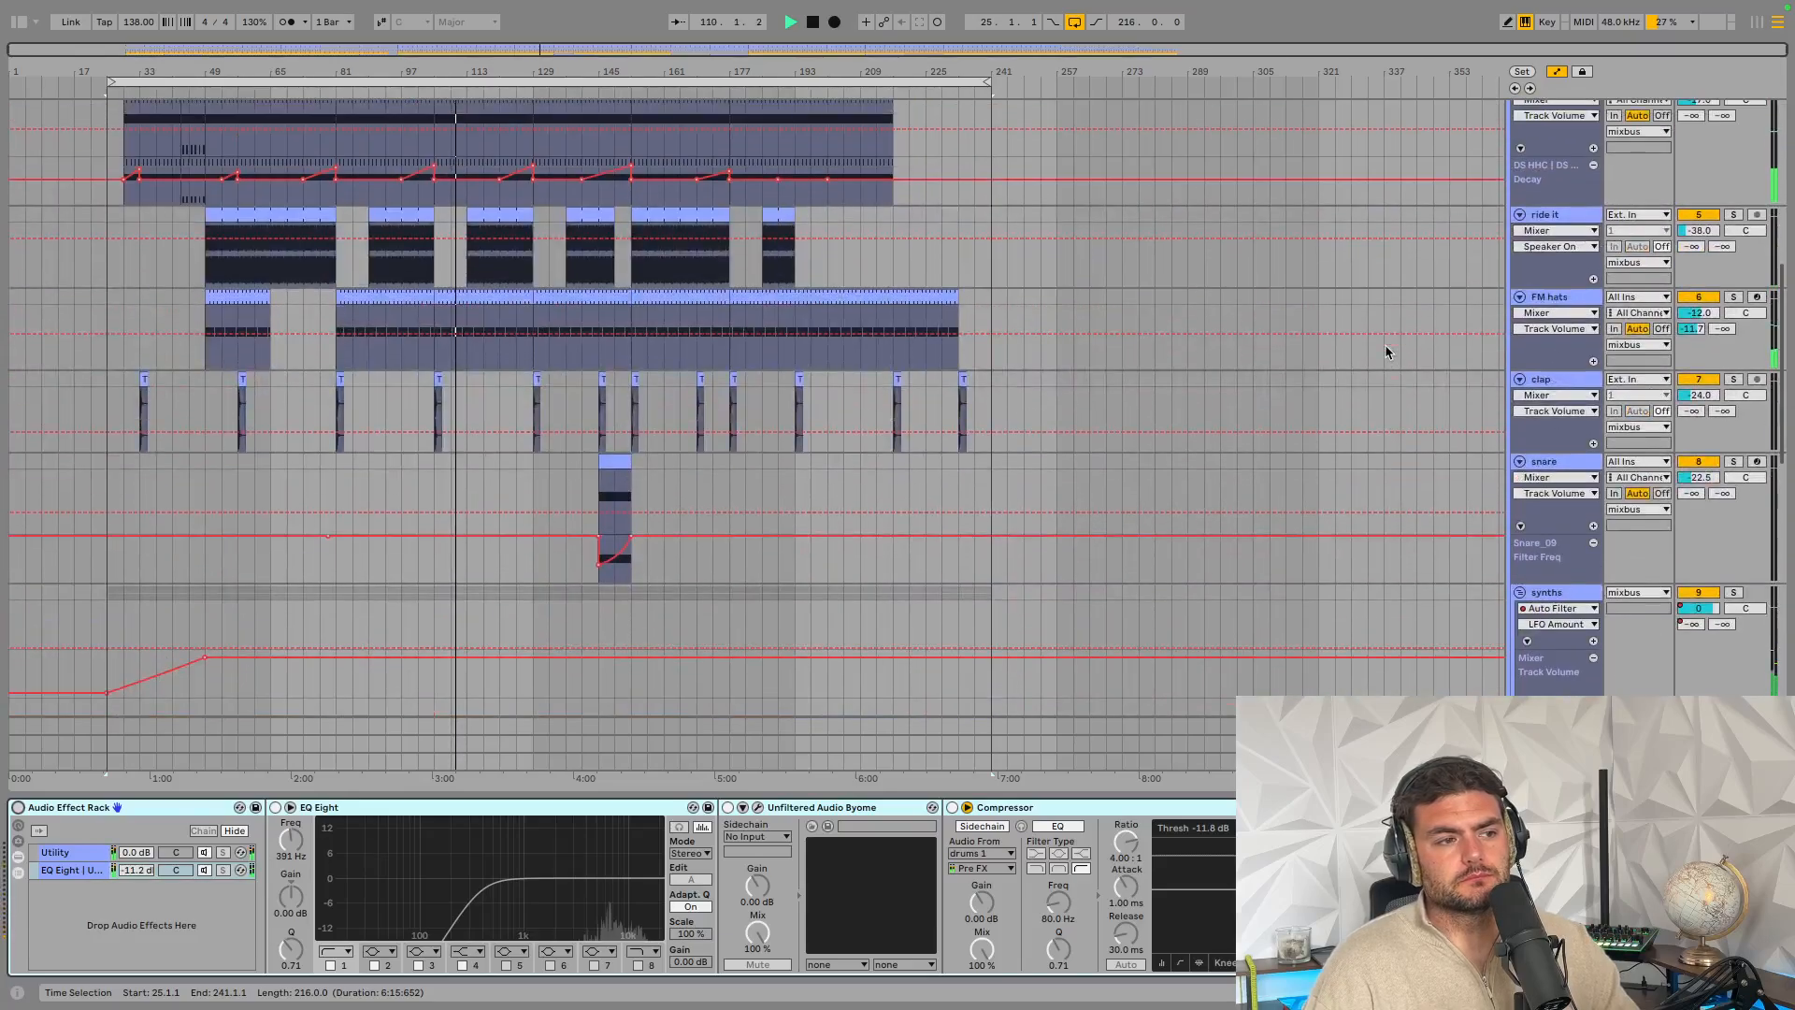
{"action": "scroll", "coordinate": [1385, 352], "scroll_direction": "up", "scroll_amount": 2}
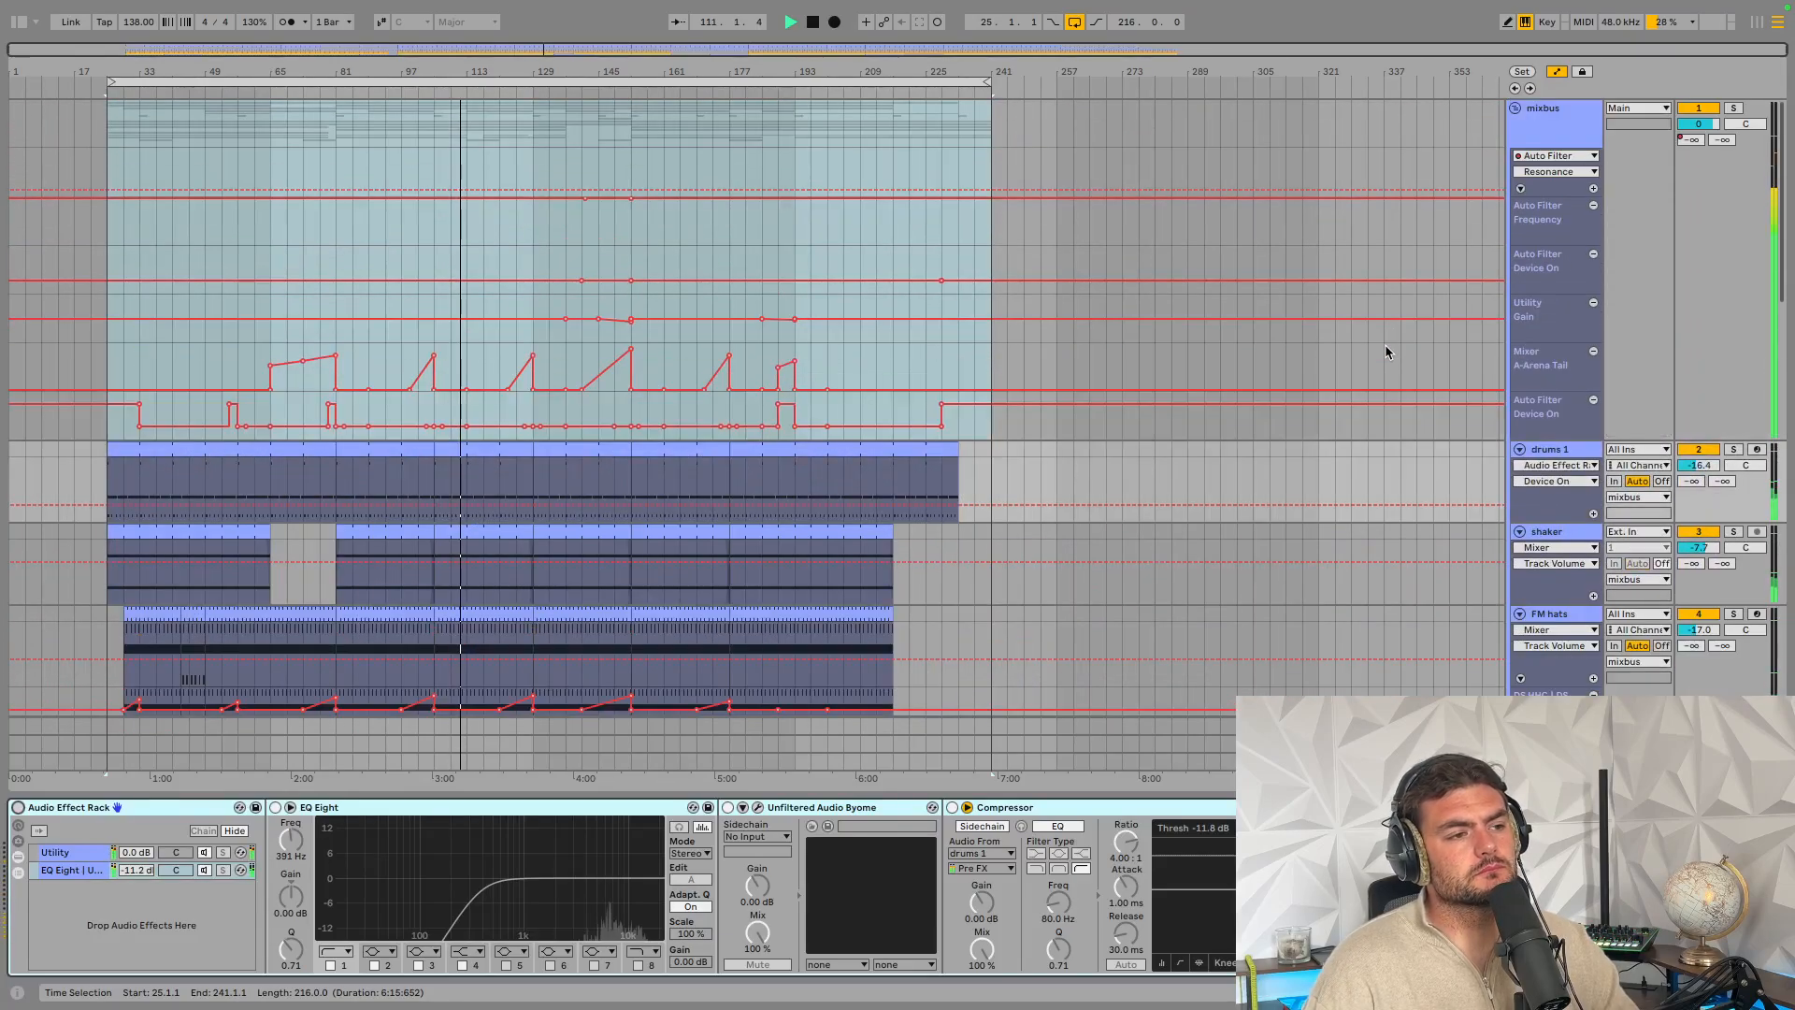
{"action": "scroll", "coordinate": [1385, 351], "scroll_direction": "down", "scroll_amount": 2}
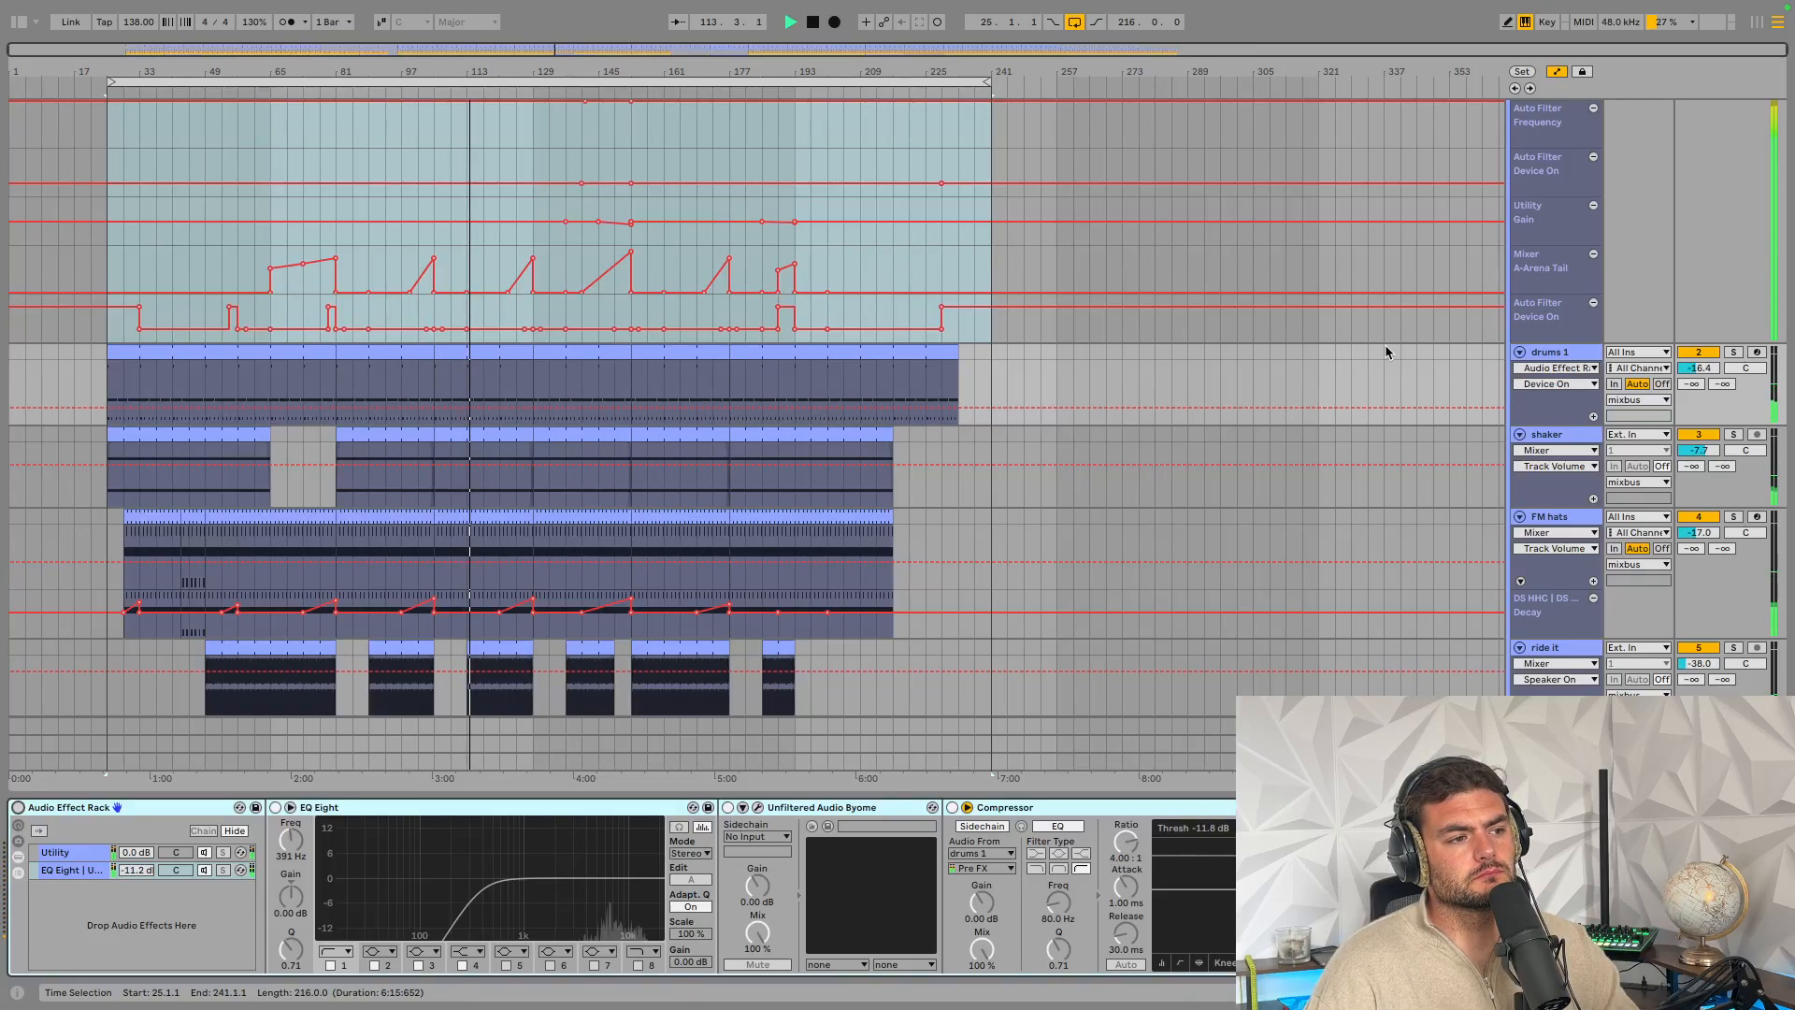
Show the mixbus device chain, followed by the lowend group's device chain
{"action": "left_click", "coordinate": [1204, 280]}
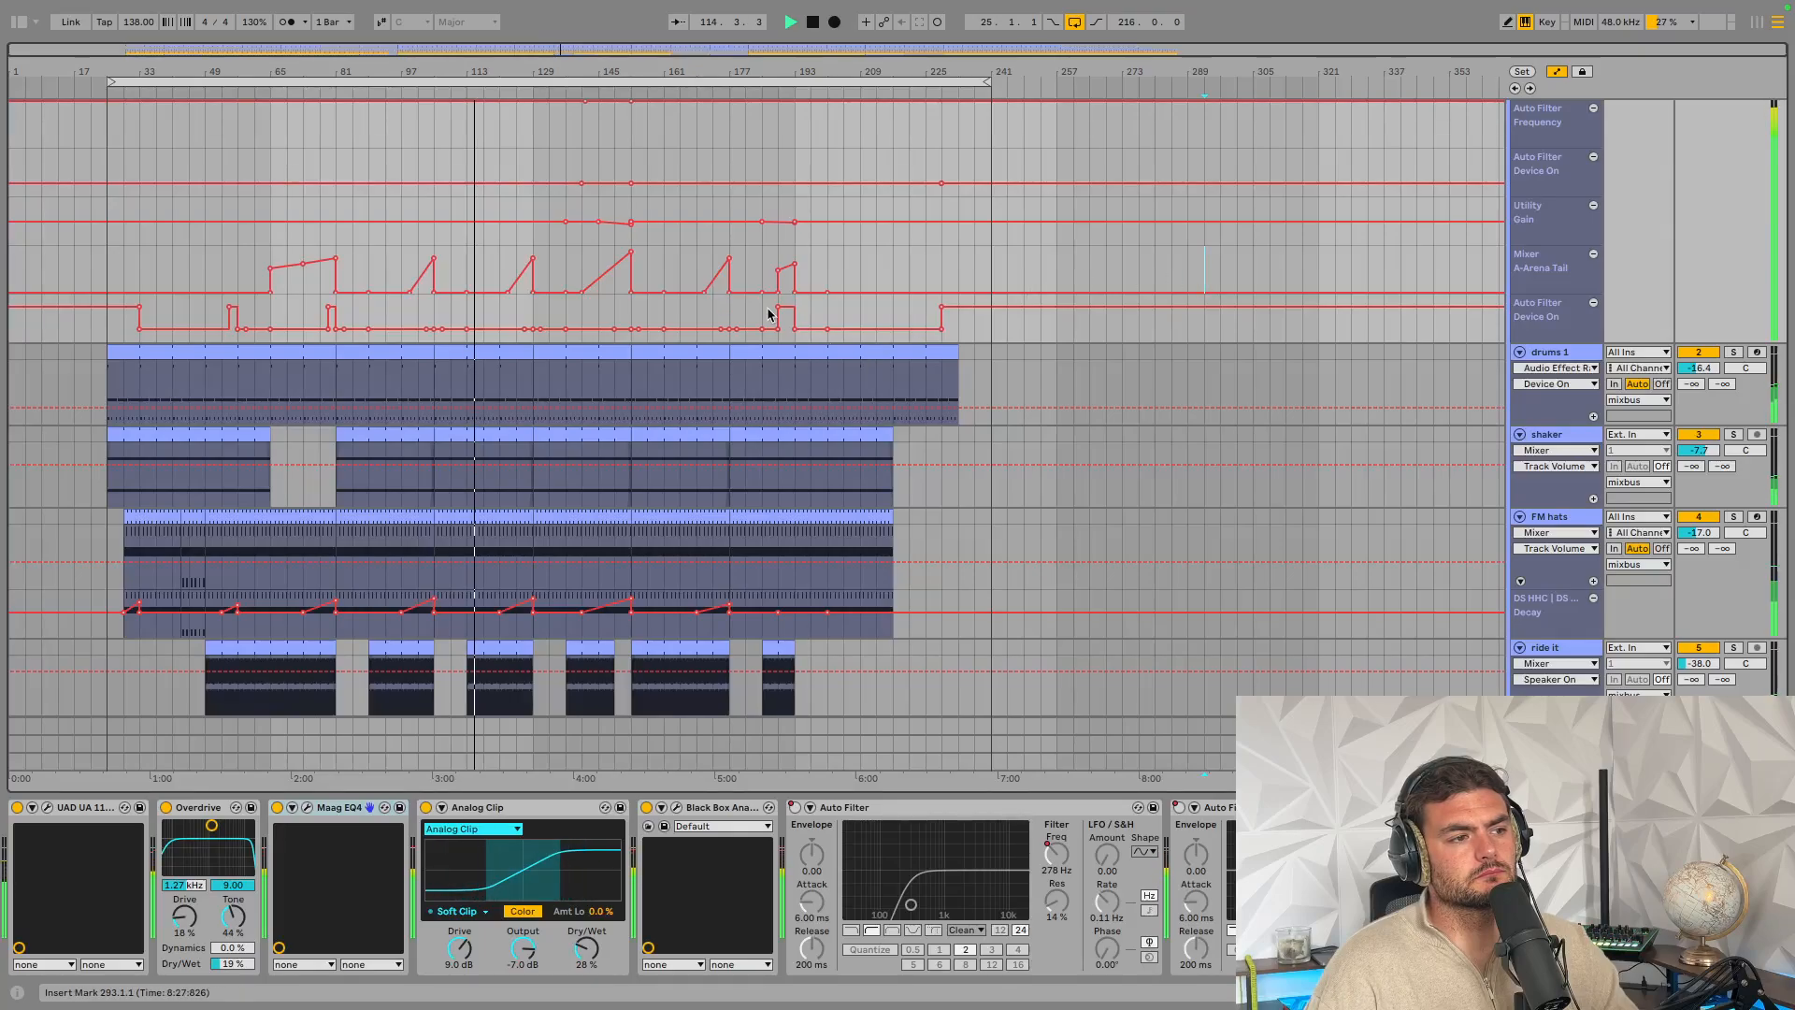
{"action": "scroll", "coordinate": [673, 337], "scroll_direction": "down", "scroll_amount": 10}
{"action": "scroll", "coordinate": [671, 334], "scroll_direction": "down", "scroll_amount": 6}
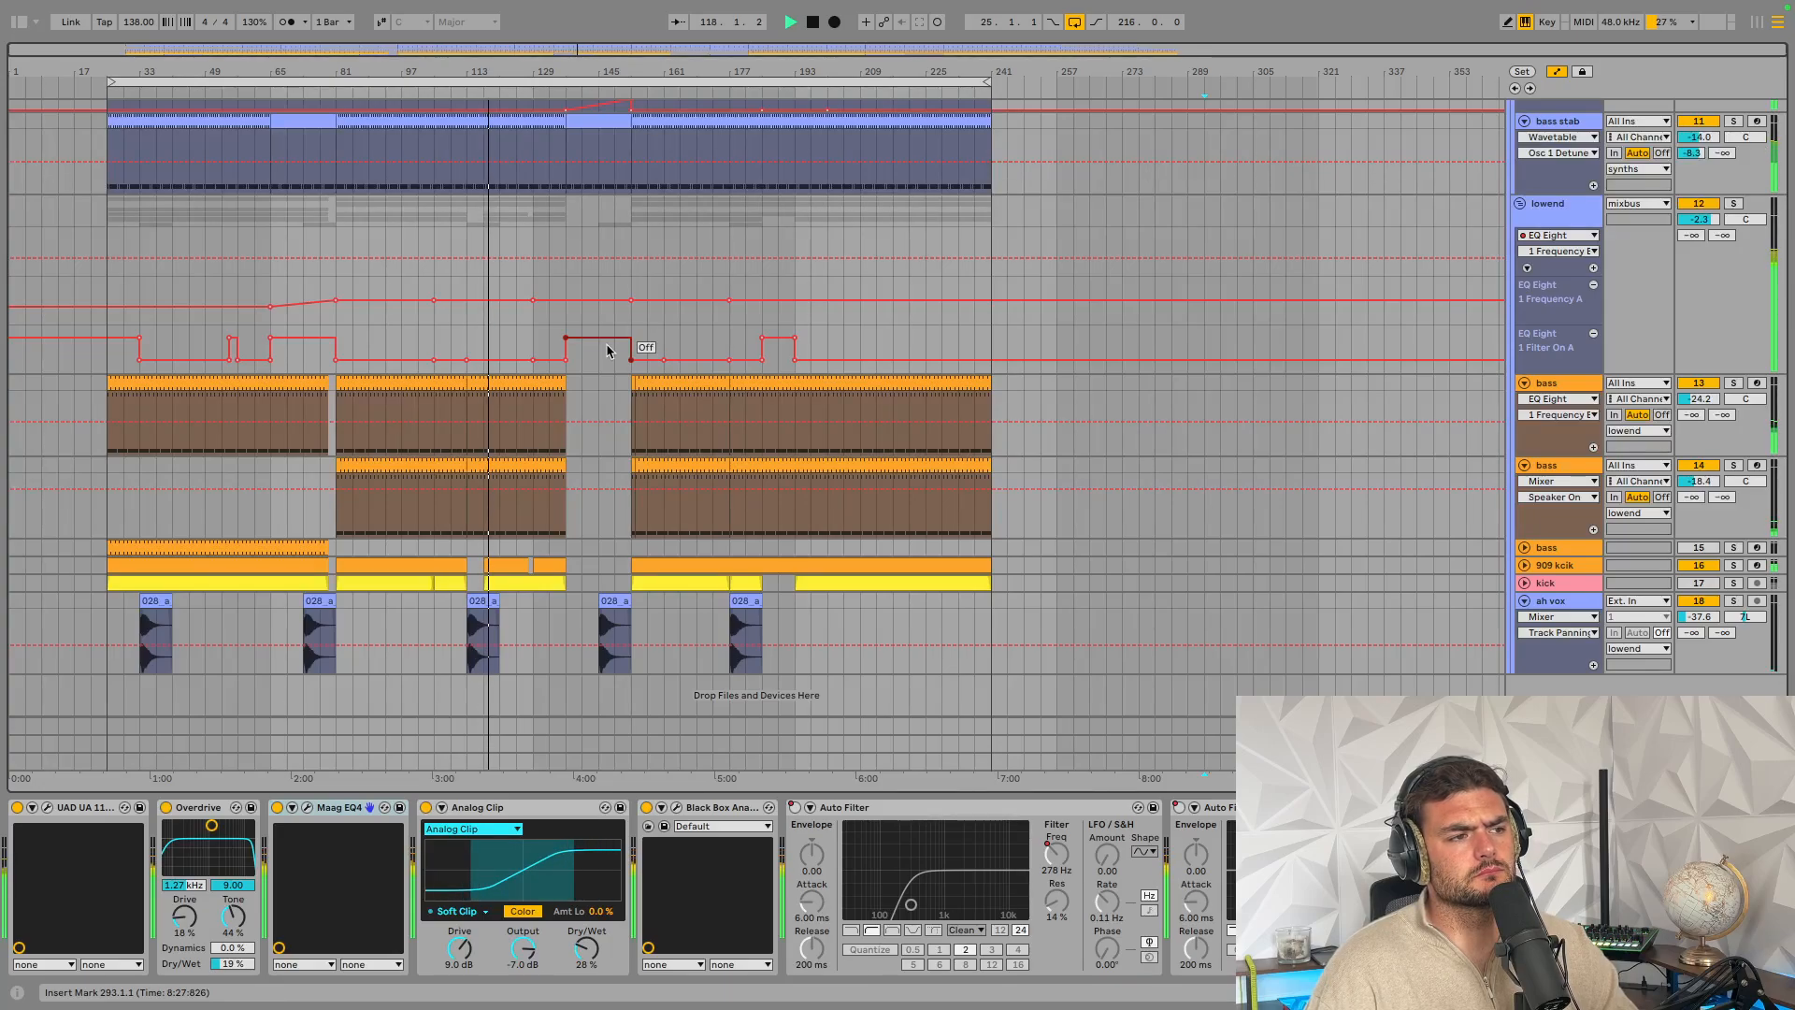
{"action": "left_click", "coordinate": [1554, 564]}
{"action": "left_click", "coordinate": [1556, 549]}
{"action": "left_click", "coordinate": [1558, 530]}
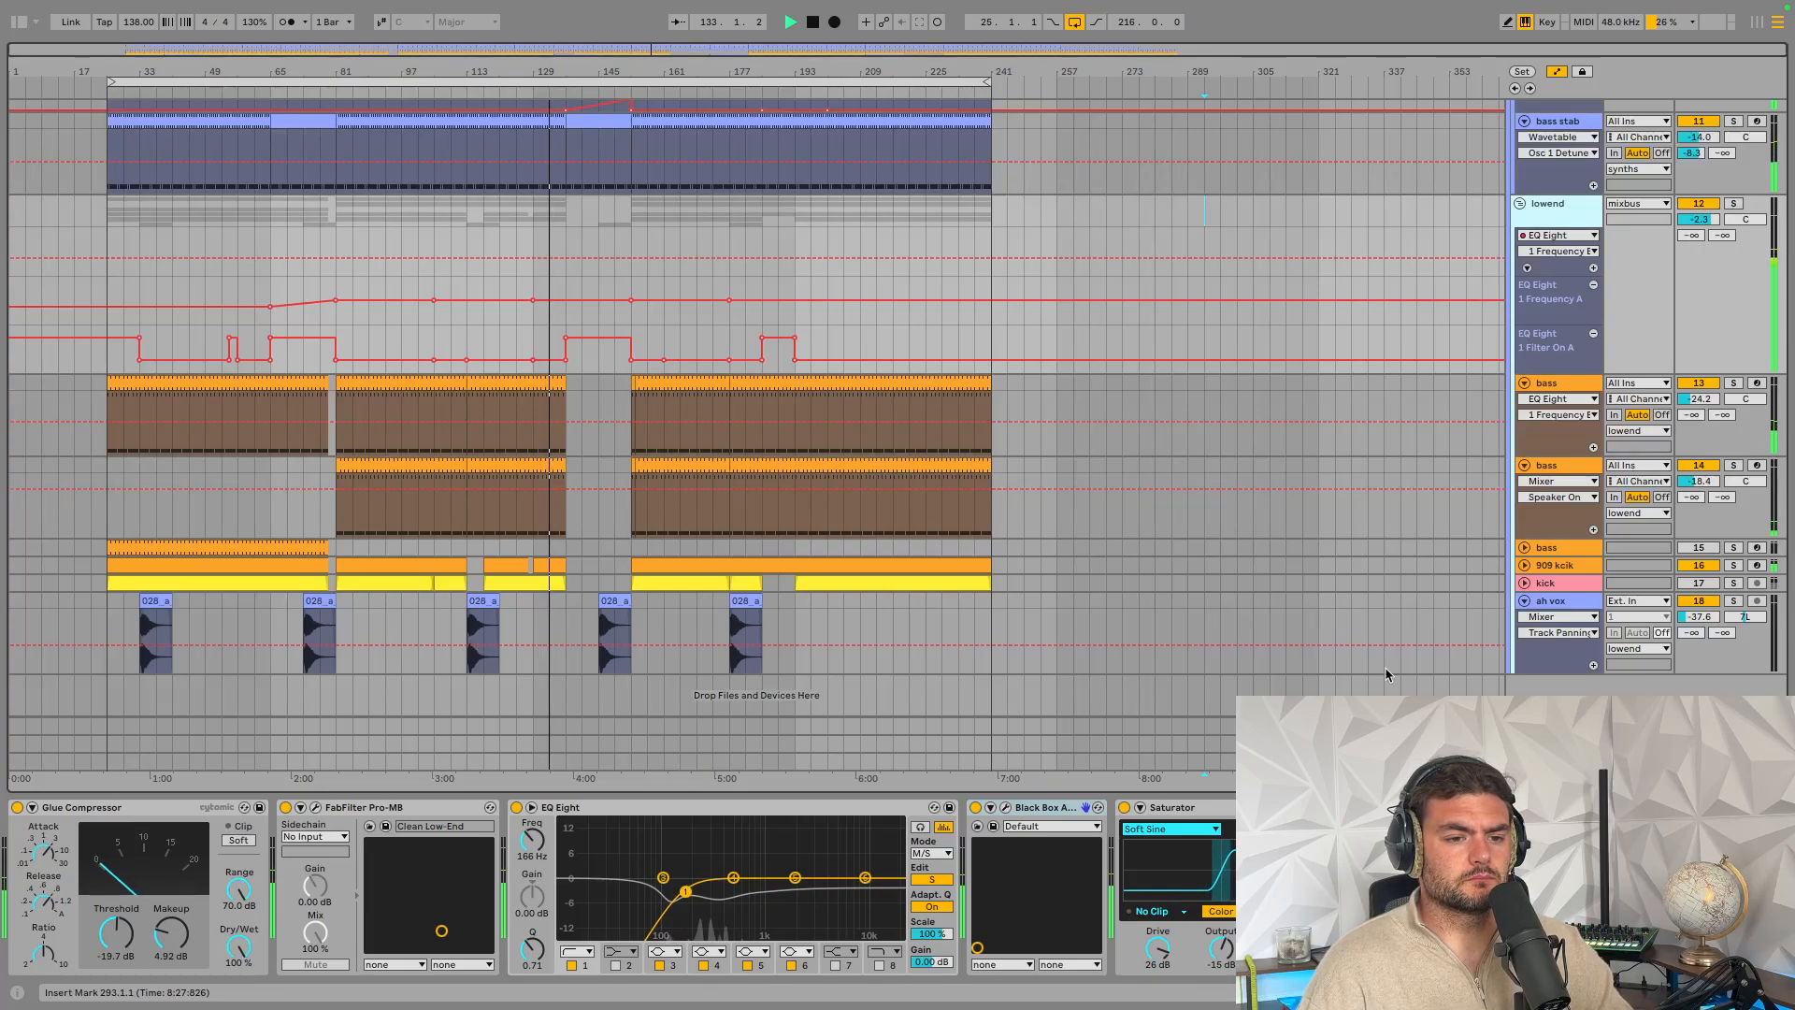
Check the track levels in the session mixer, and examine the mixbus automation and the percussion and synths tracks in the arrangement during playback
{"action": "key", "text": "Tab"}
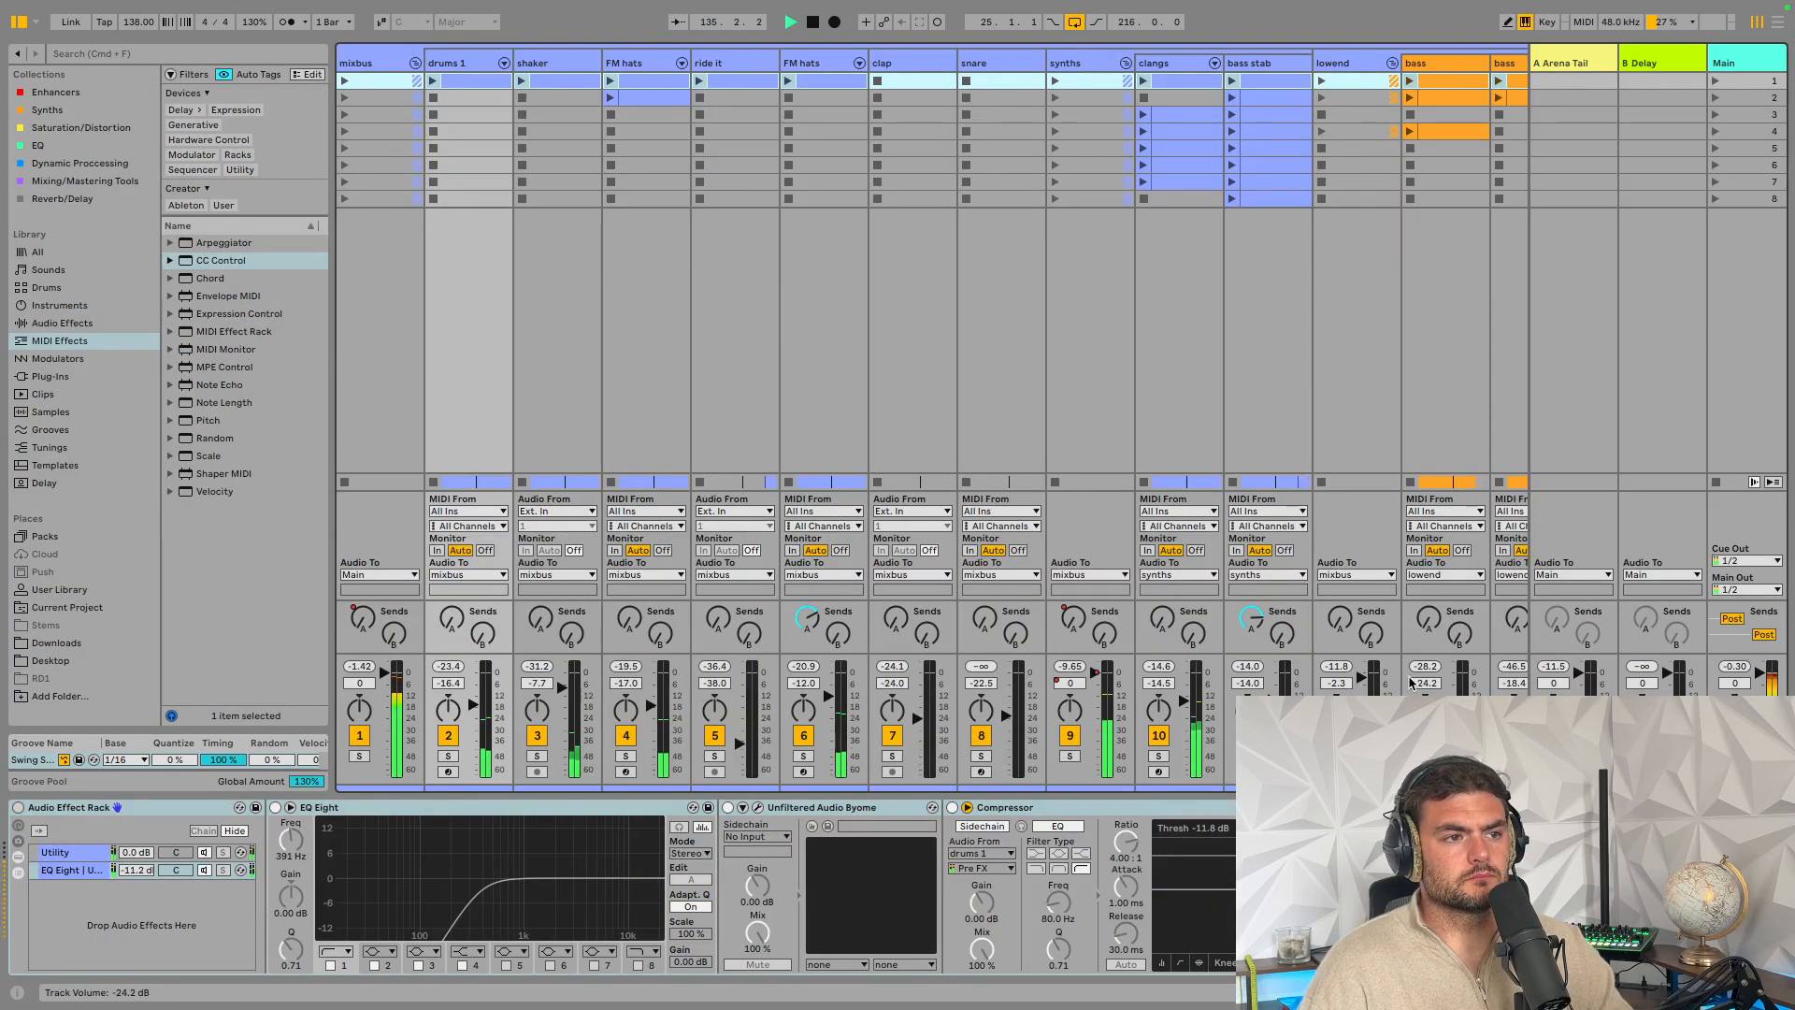
{"action": "key", "text": "Tab"}
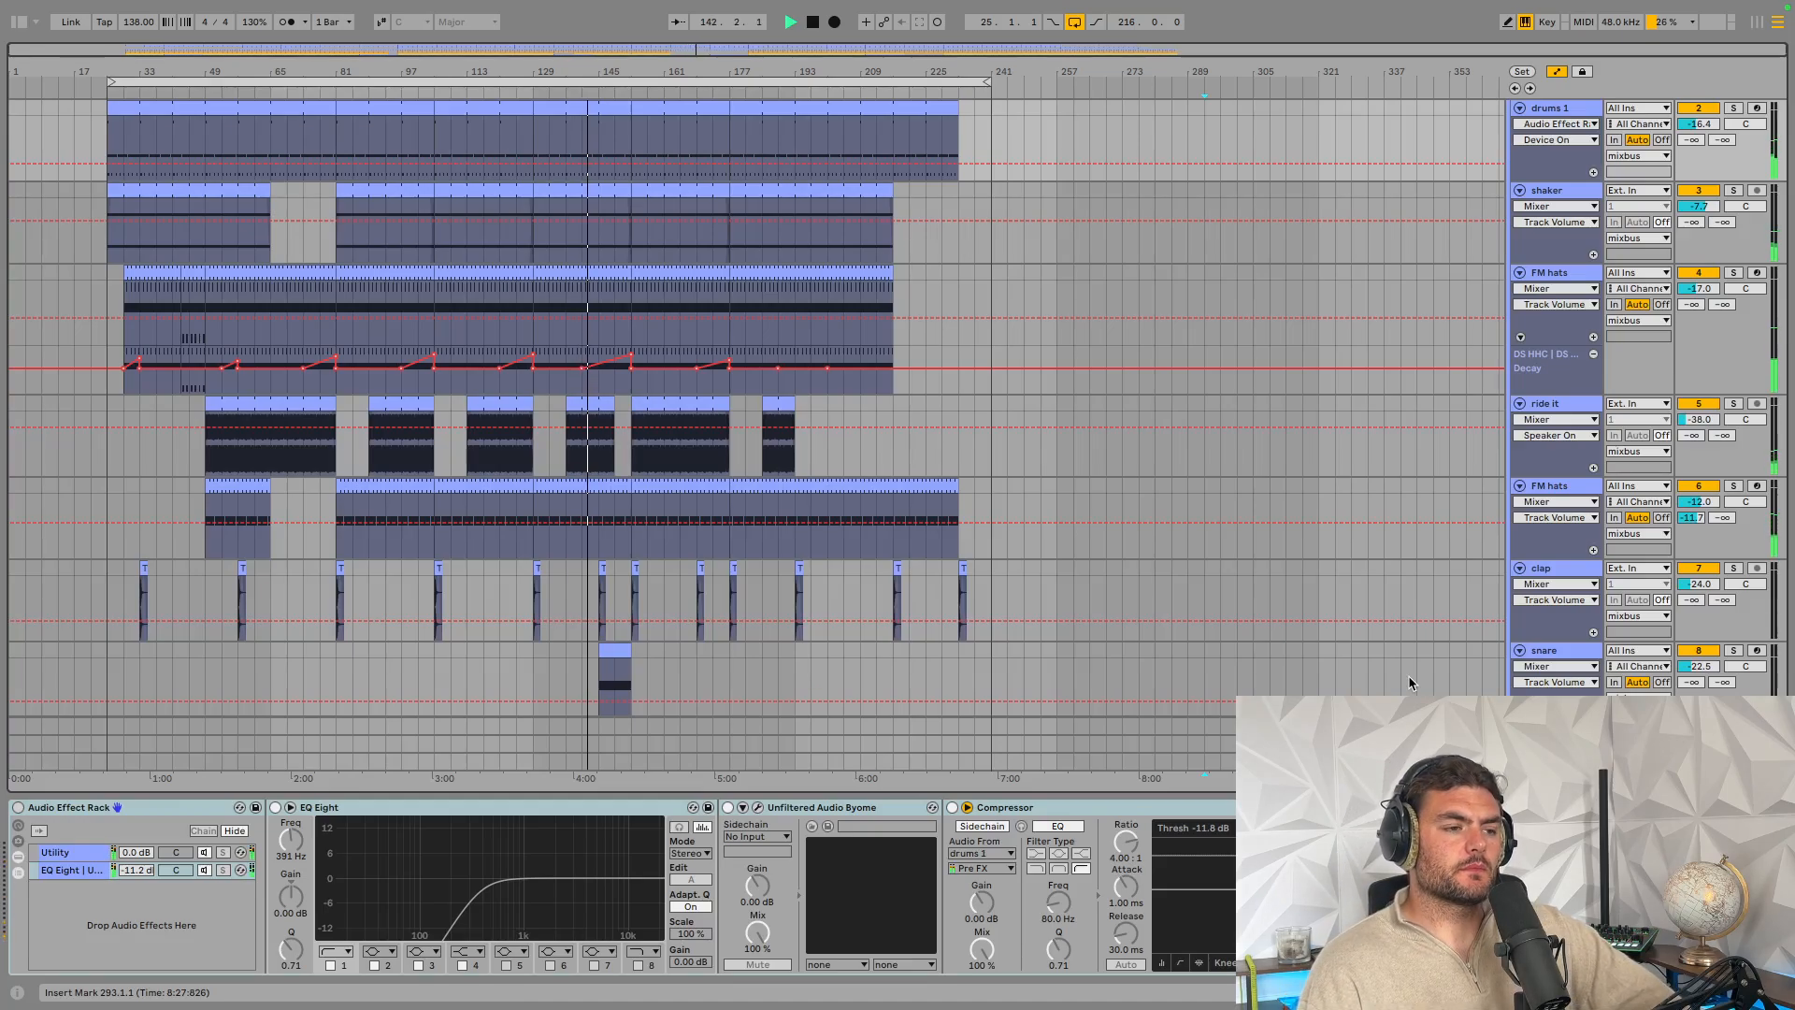
{"action": "scroll", "coordinate": [1409, 676], "scroll_direction": "up", "scroll_amount": 5}
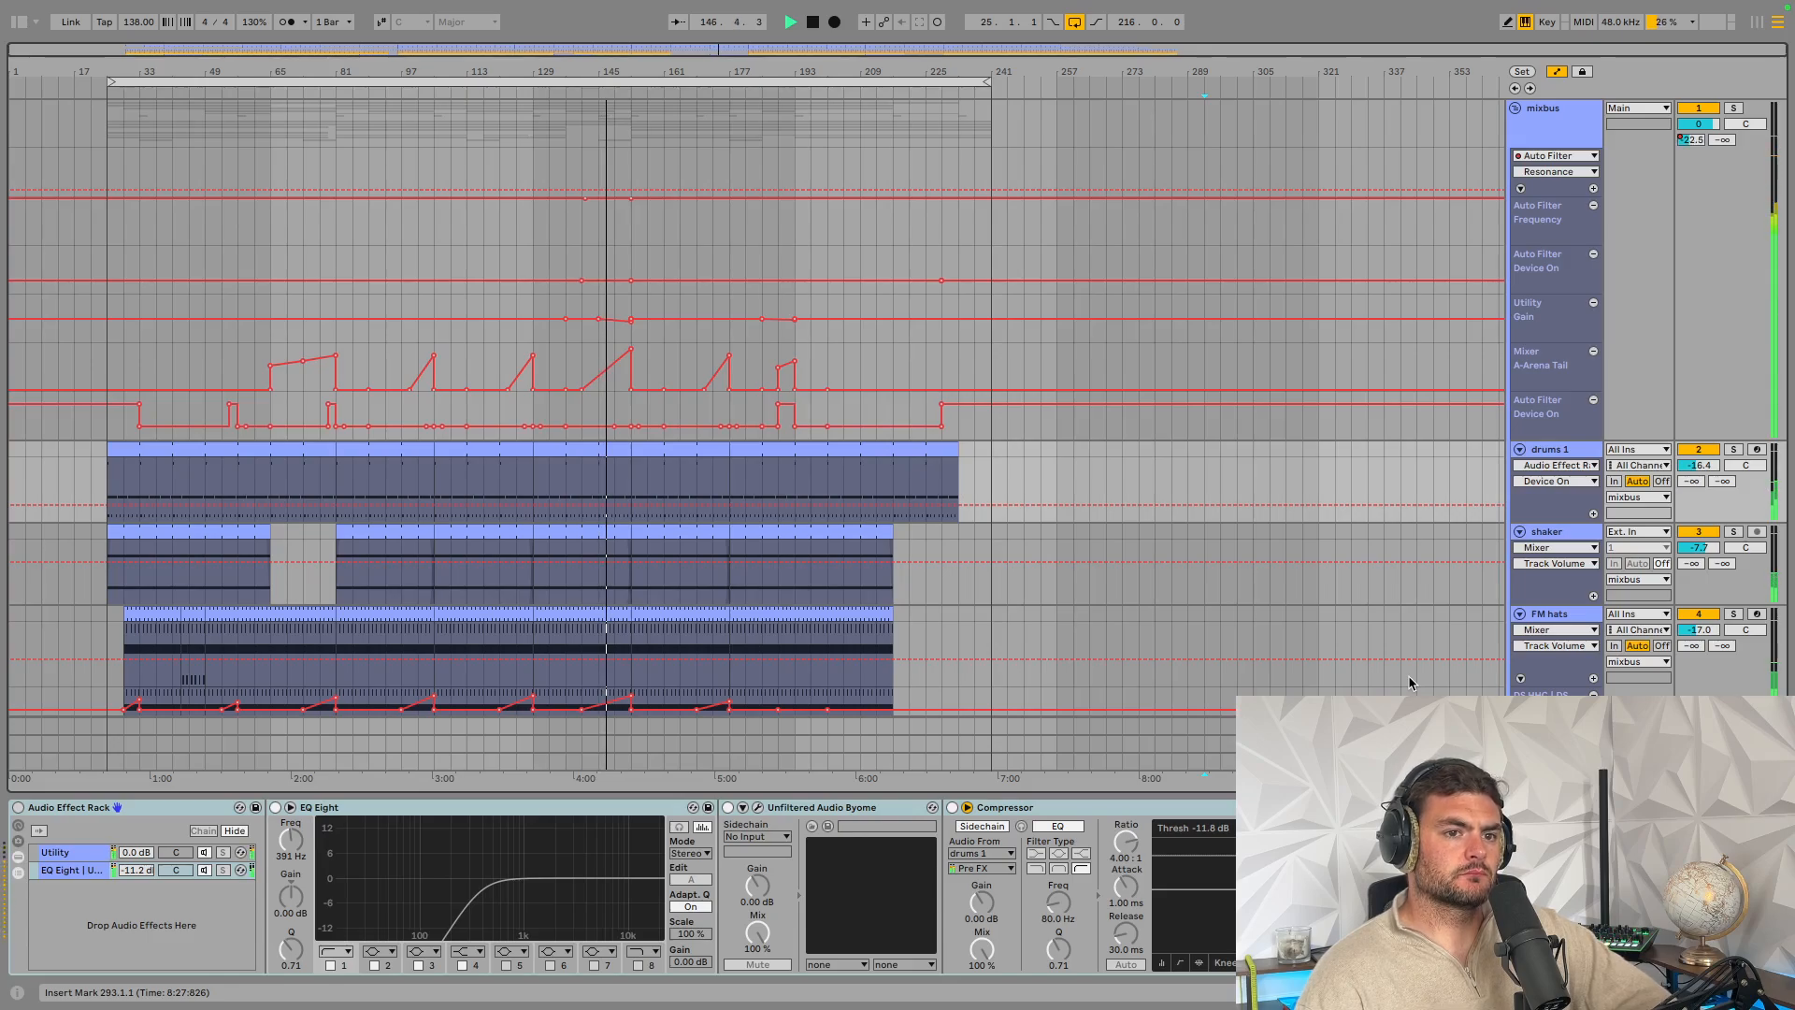
{"action": "scroll", "coordinate": [1409, 683], "scroll_direction": "down", "scroll_amount": 1}
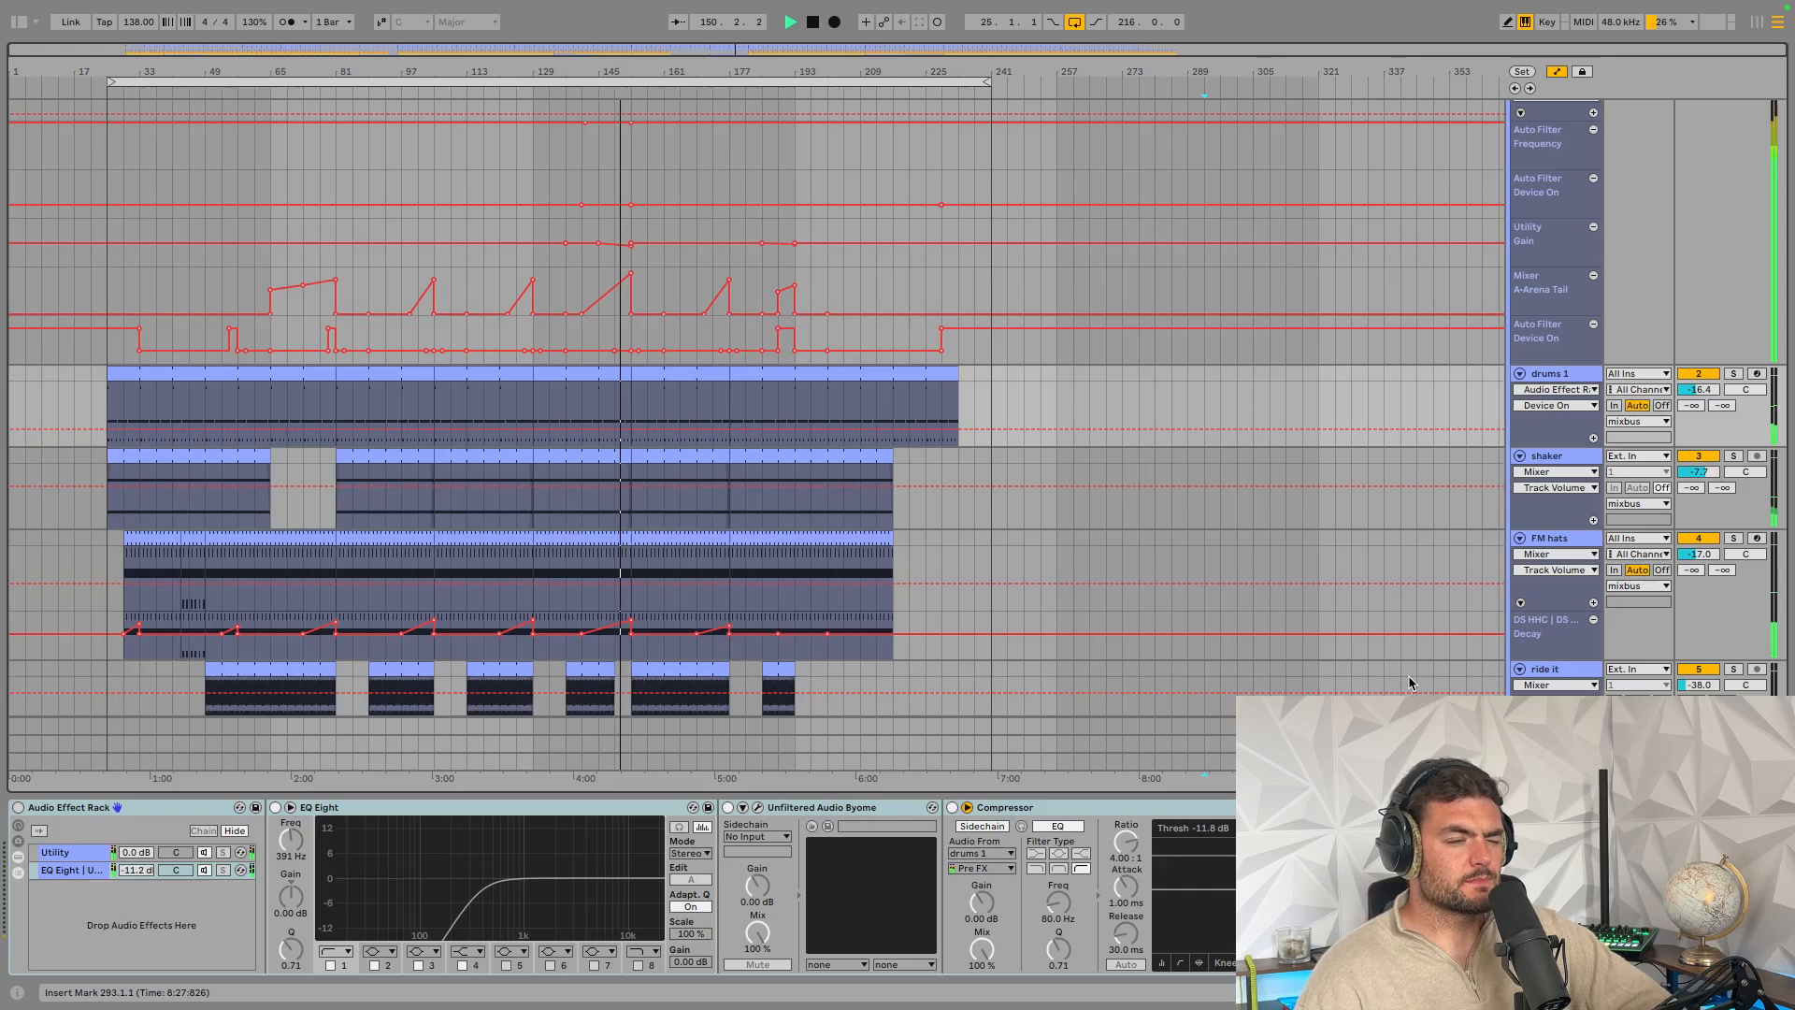
{"action": "scroll", "coordinate": [1410, 683], "scroll_direction": "up", "scroll_amount": 1}
{"action": "scroll", "coordinate": [1407, 674], "scroll_direction": "down", "scroll_amount": 8}
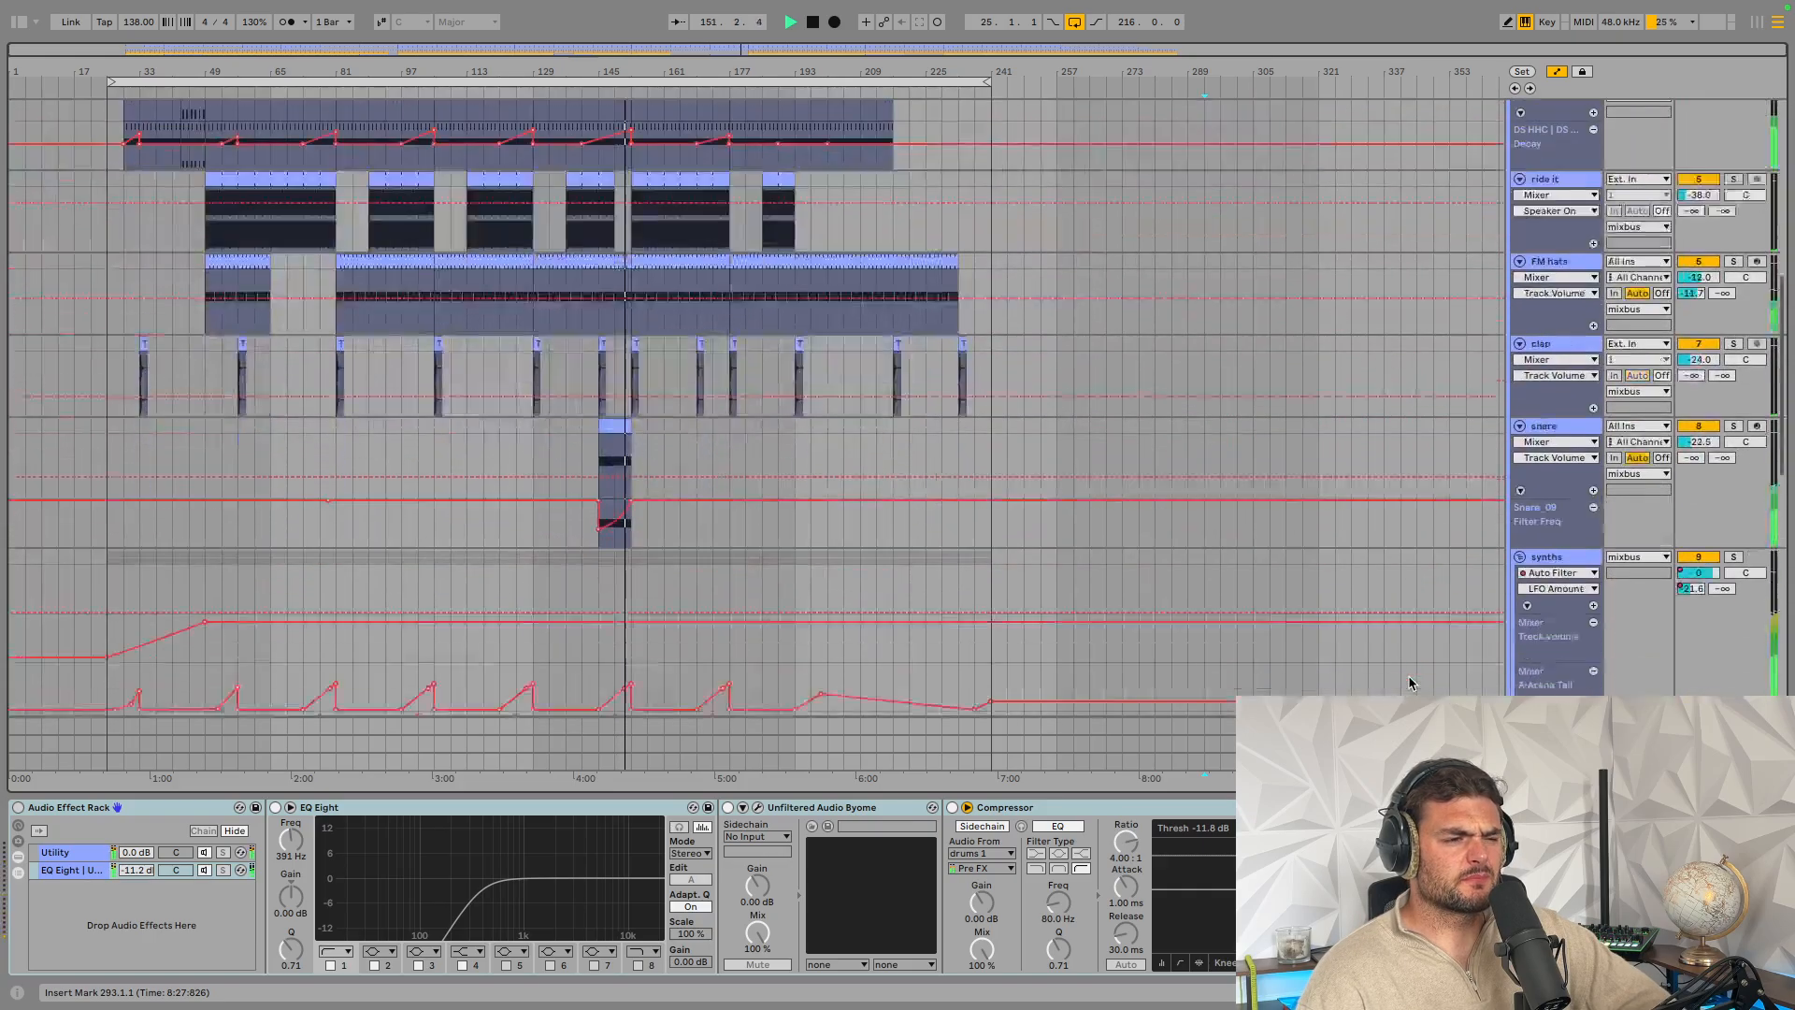
{"action": "scroll", "coordinate": [1410, 683], "scroll_direction": "down", "scroll_amount": 1}
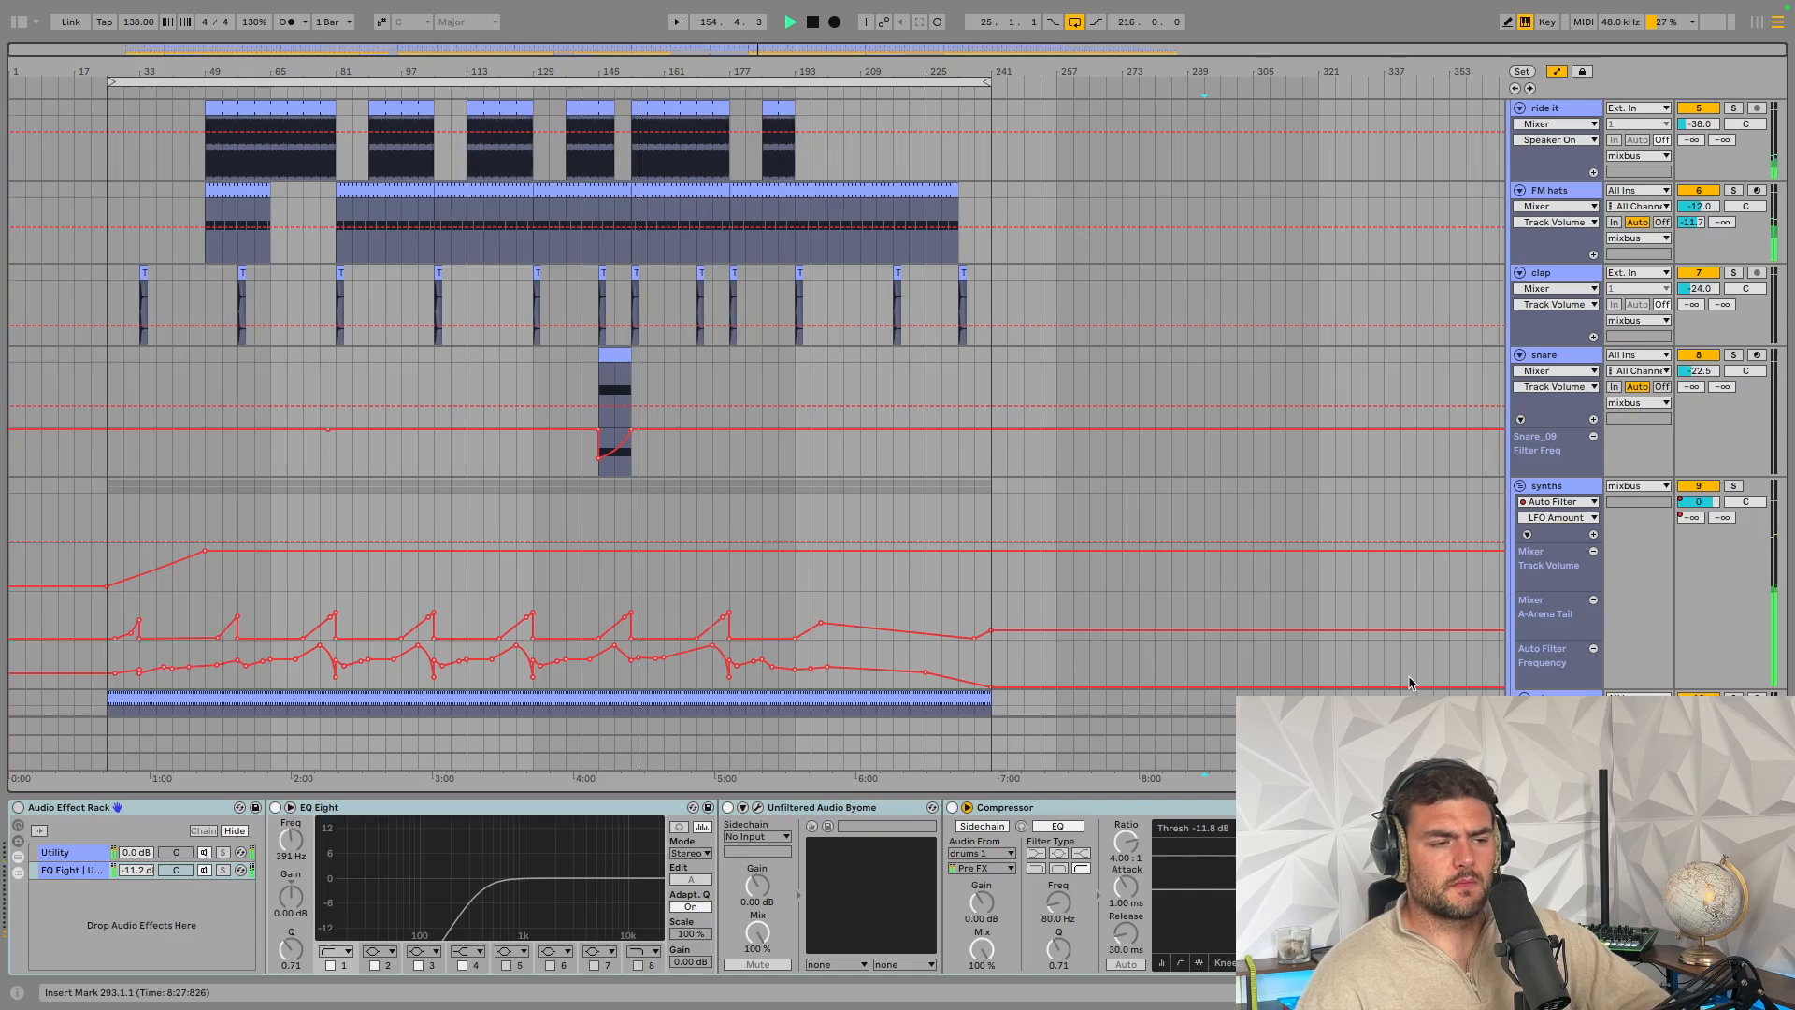
{"action": "scroll", "coordinate": [1410, 683], "scroll_direction": "up", "scroll_amount": 1}
{"action": "scroll", "coordinate": [1409, 681], "scroll_direction": "up", "scroll_amount": 1}
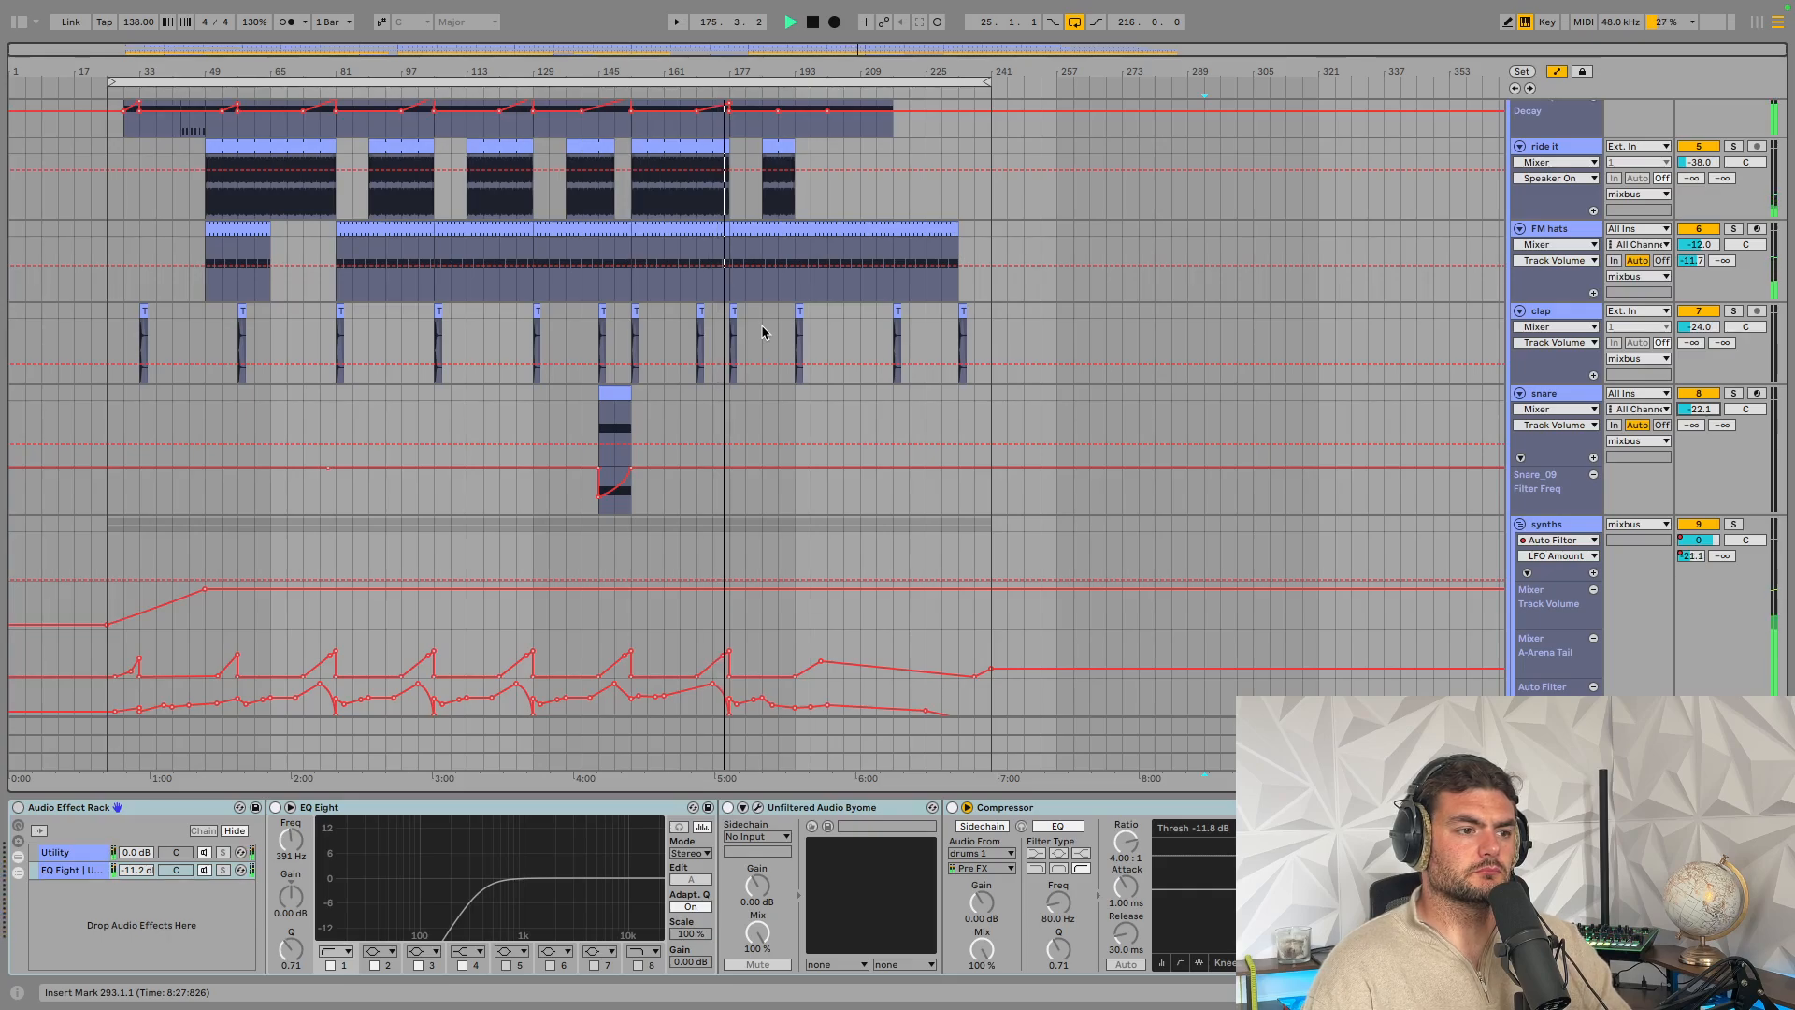
Review the mixbus automation, percussion tracks and lowend group while the final section of the arrangement plays
{"action": "scroll", "coordinate": [840, 470], "scroll_direction": "up", "scroll_amount": 3}
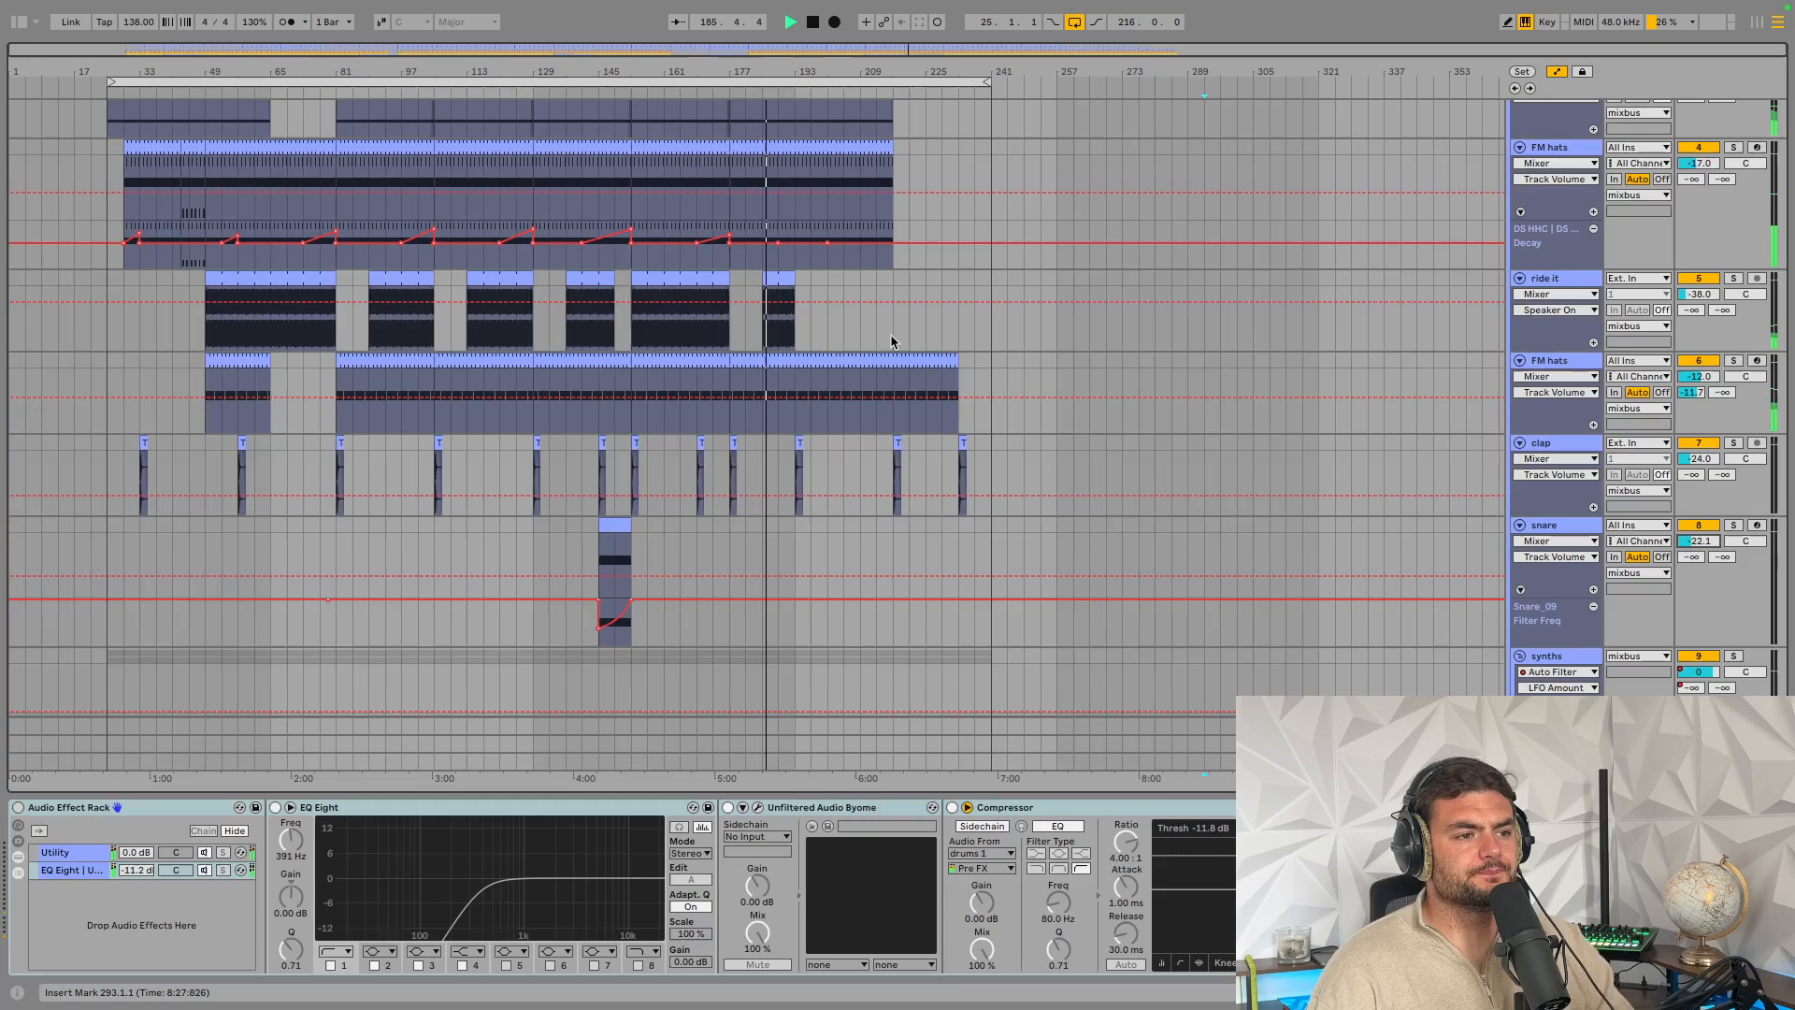
{"action": "scroll", "coordinate": [904, 308], "scroll_direction": "up", "scroll_amount": 5}
{"action": "scroll", "coordinate": [904, 309], "scroll_direction": "up", "scroll_amount": 5}
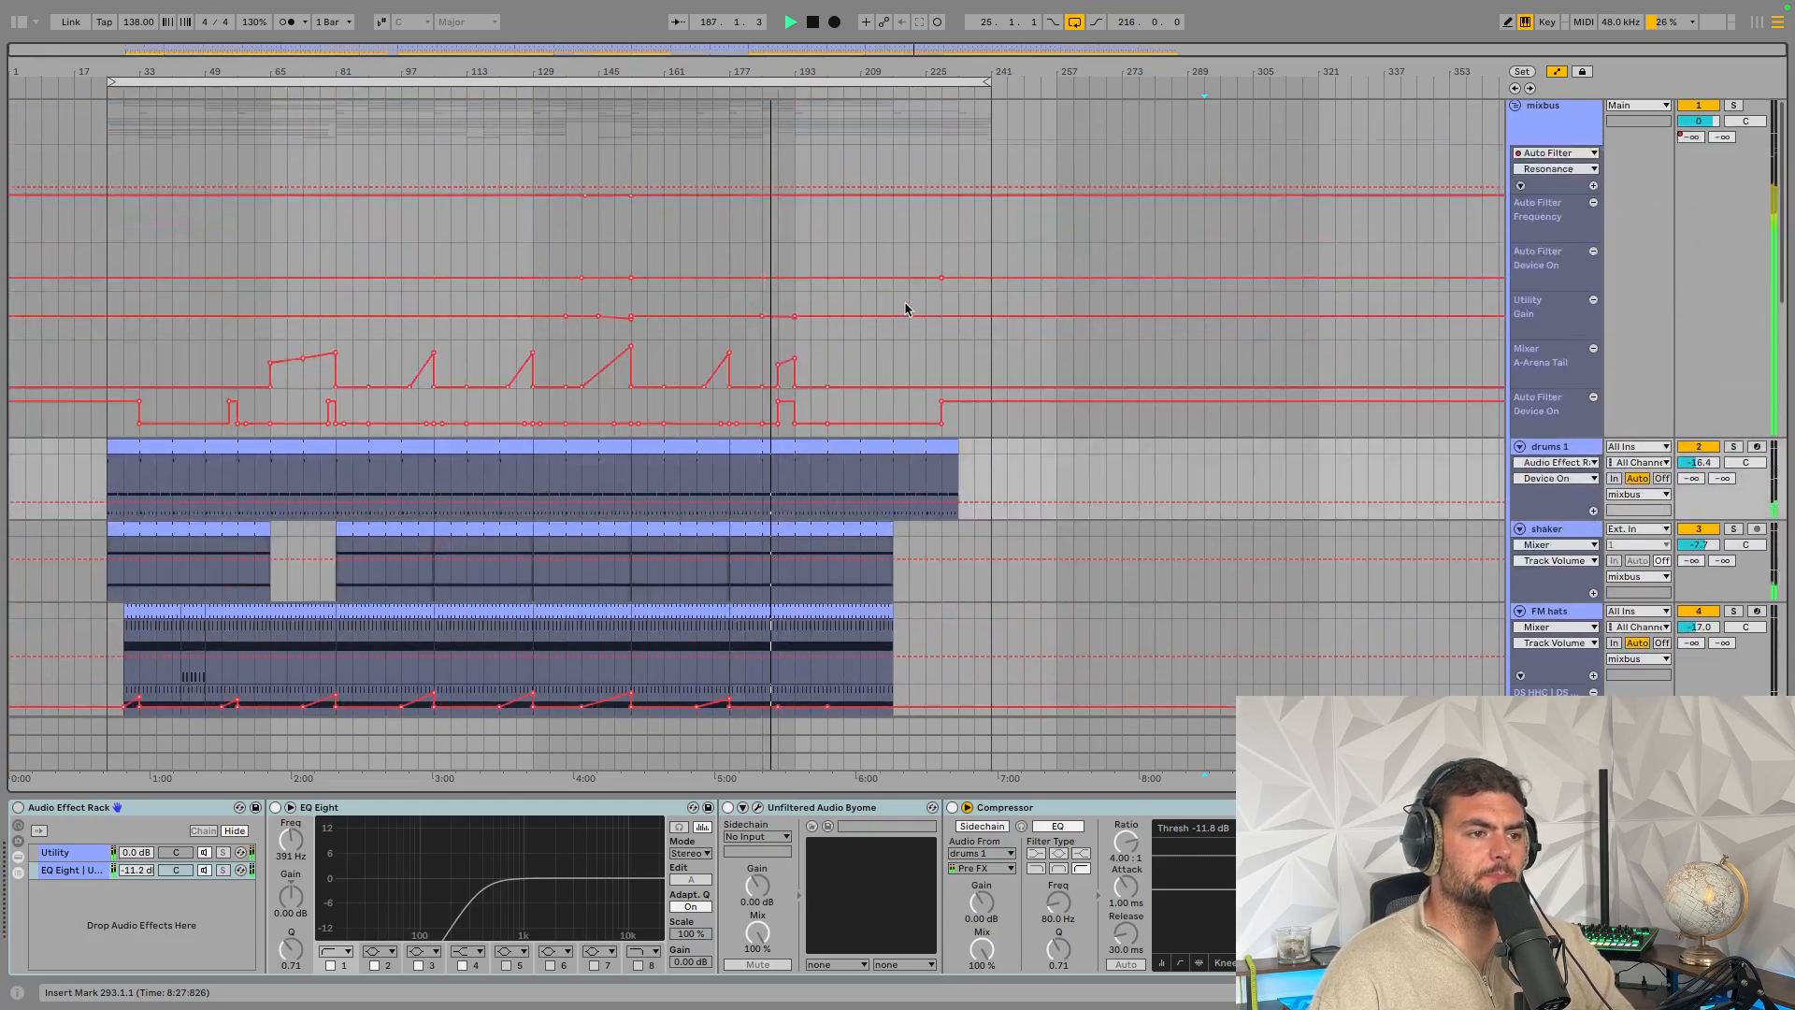
{"action": "scroll", "coordinate": [904, 309], "scroll_direction": "down", "scroll_amount": 4}
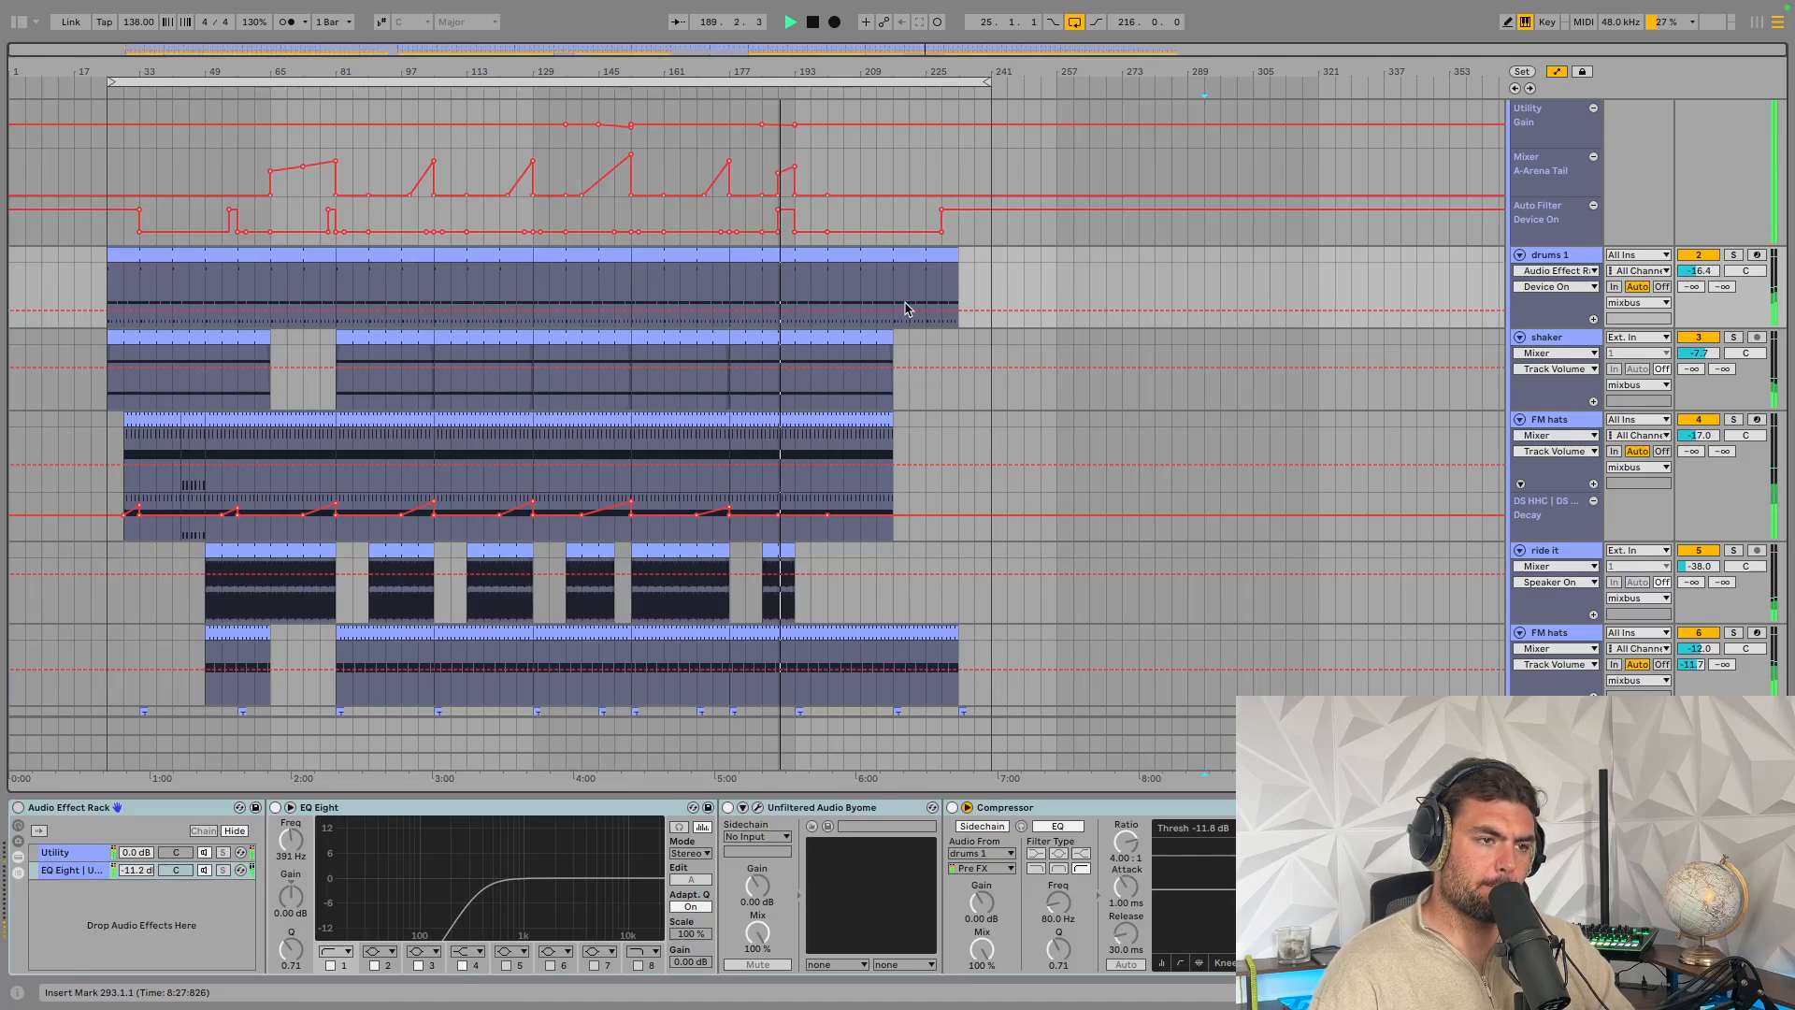
{"action": "scroll", "coordinate": [864, 294], "scroll_direction": "up", "scroll_amount": 3}
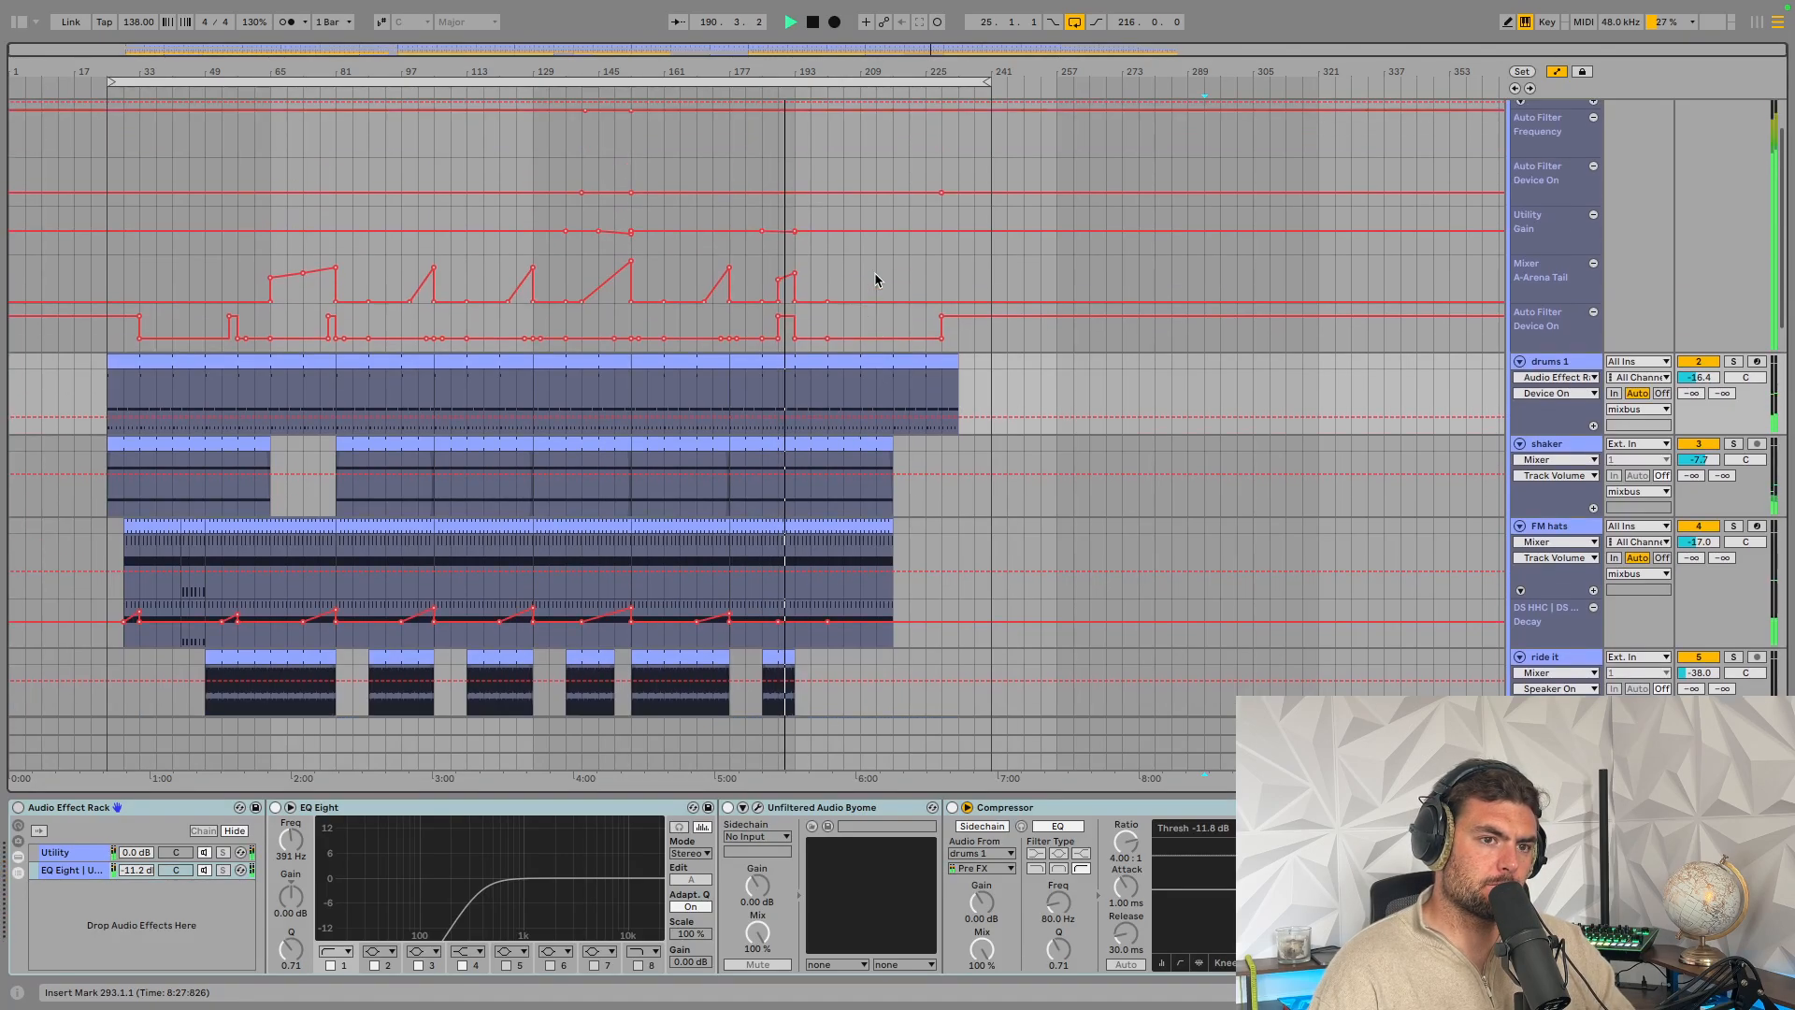
{"action": "scroll", "coordinate": [873, 272], "scroll_direction": "up", "scroll_amount": 2}
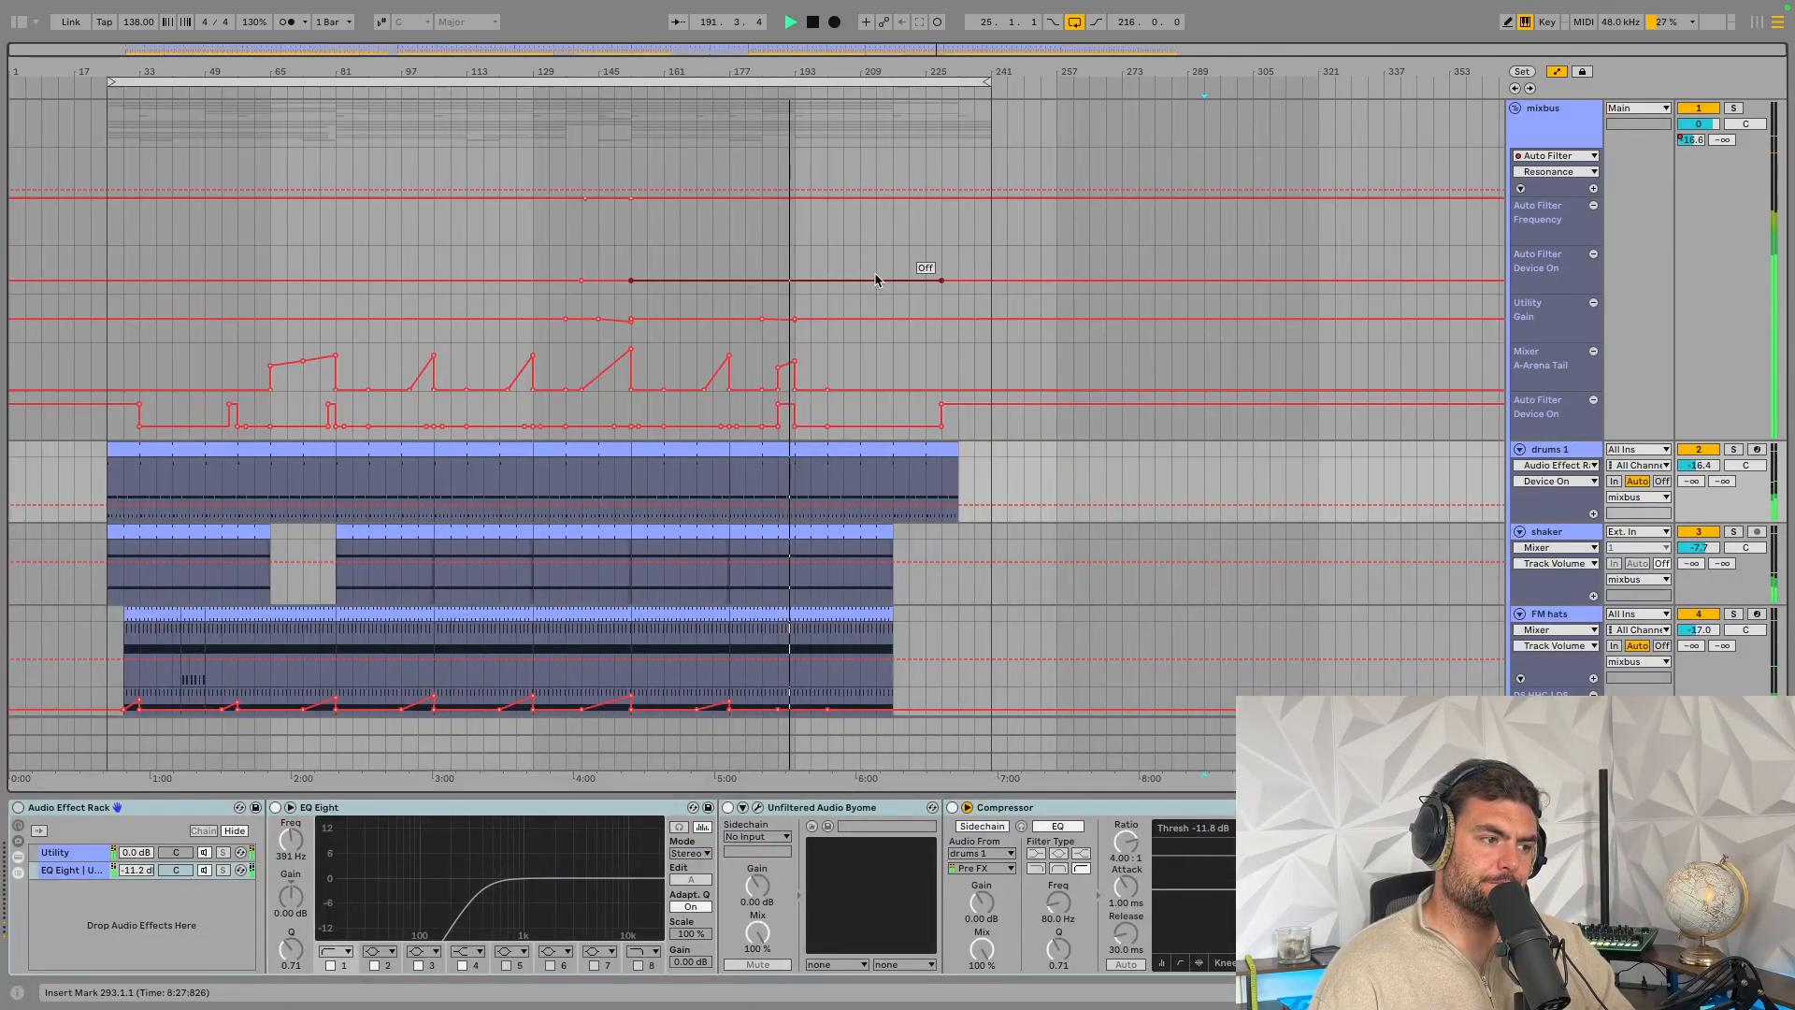
{"action": "scroll", "coordinate": [1185, 477], "scroll_direction": "down", "scroll_amount": 10}
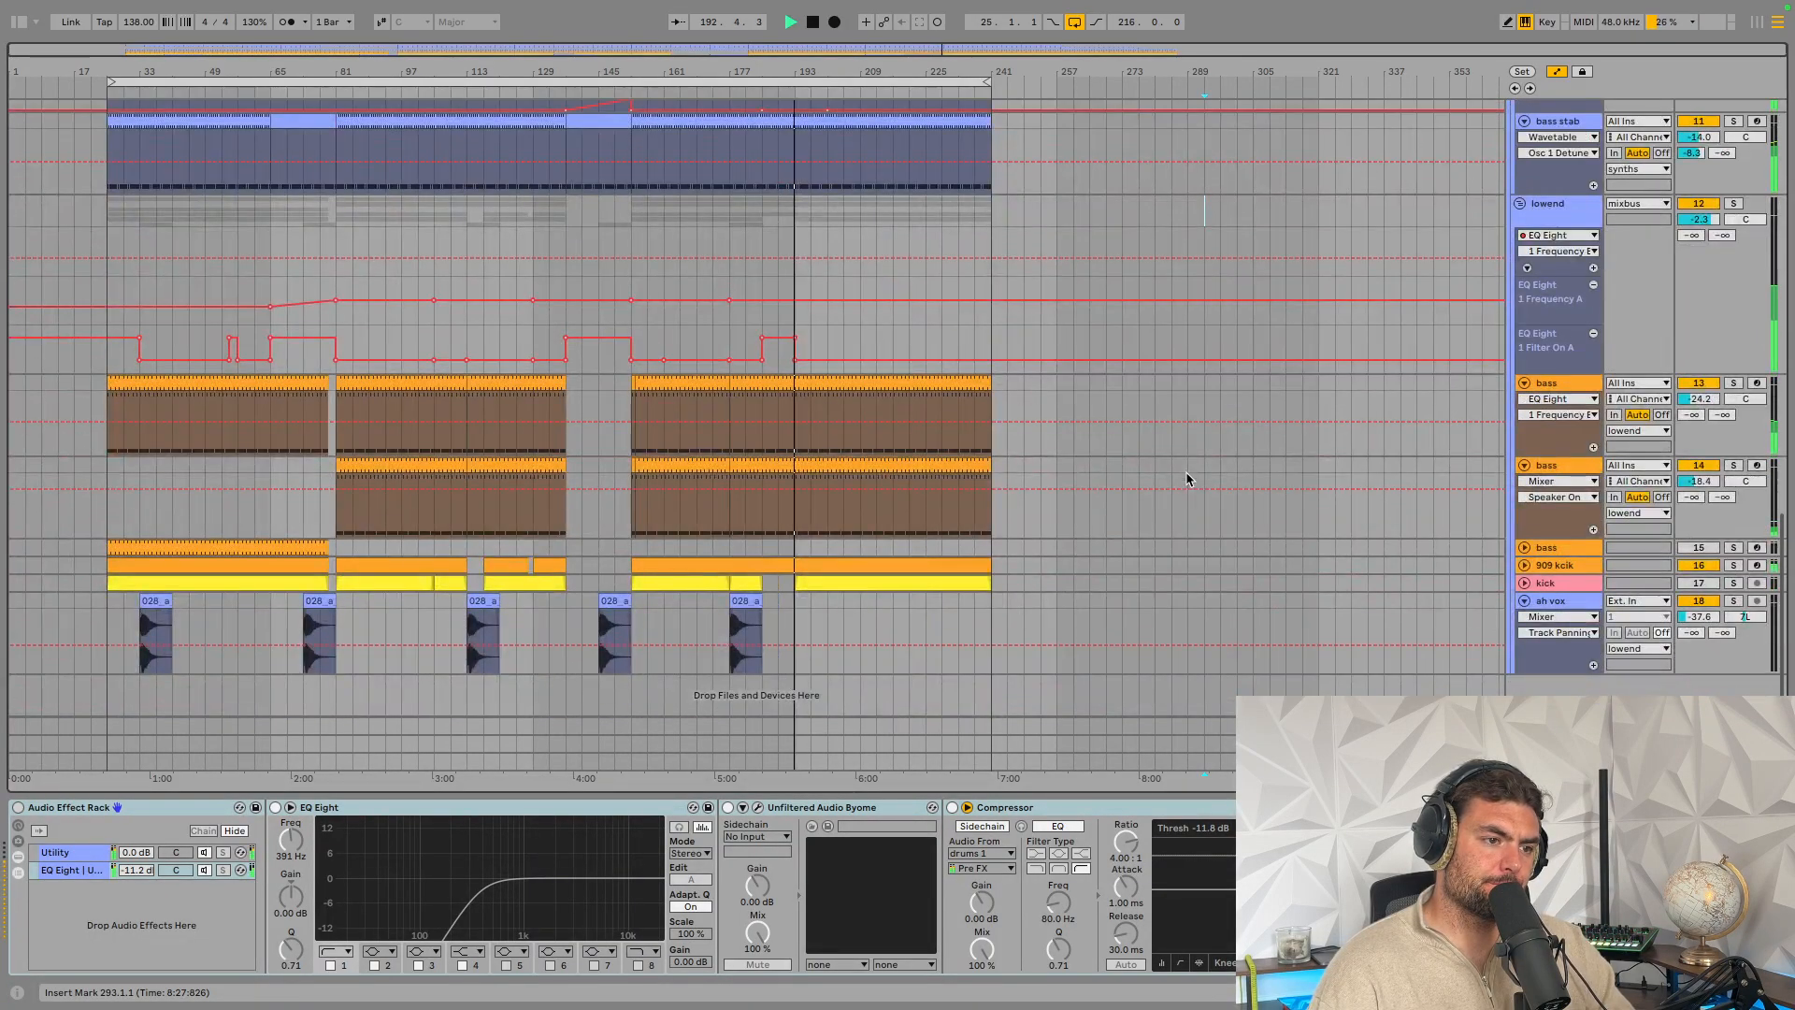
{"action": "scroll", "coordinate": [1185, 479], "scroll_direction": "up", "scroll_amount": 8}
{"action": "scroll", "coordinate": [1185, 478], "scroll_direction": "up", "scroll_amount": 1}
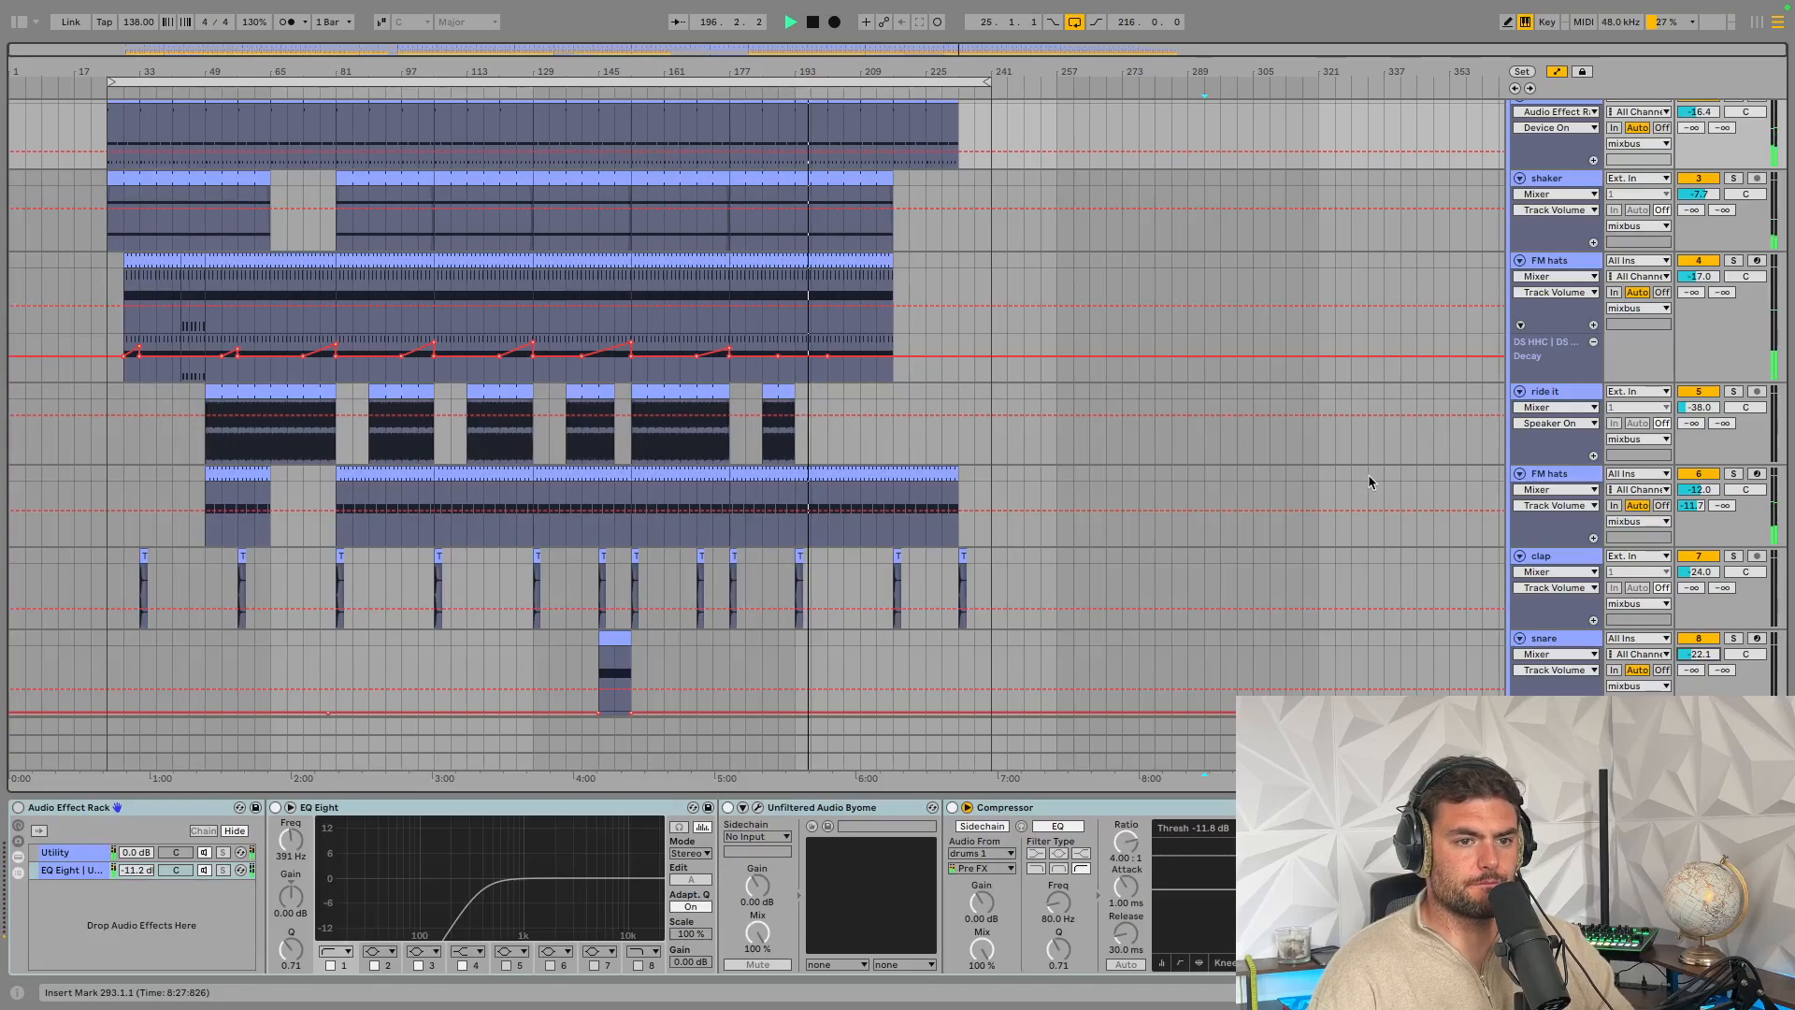
{"action": "scroll", "coordinate": [1410, 262], "scroll_direction": "up", "scroll_amount": 3}
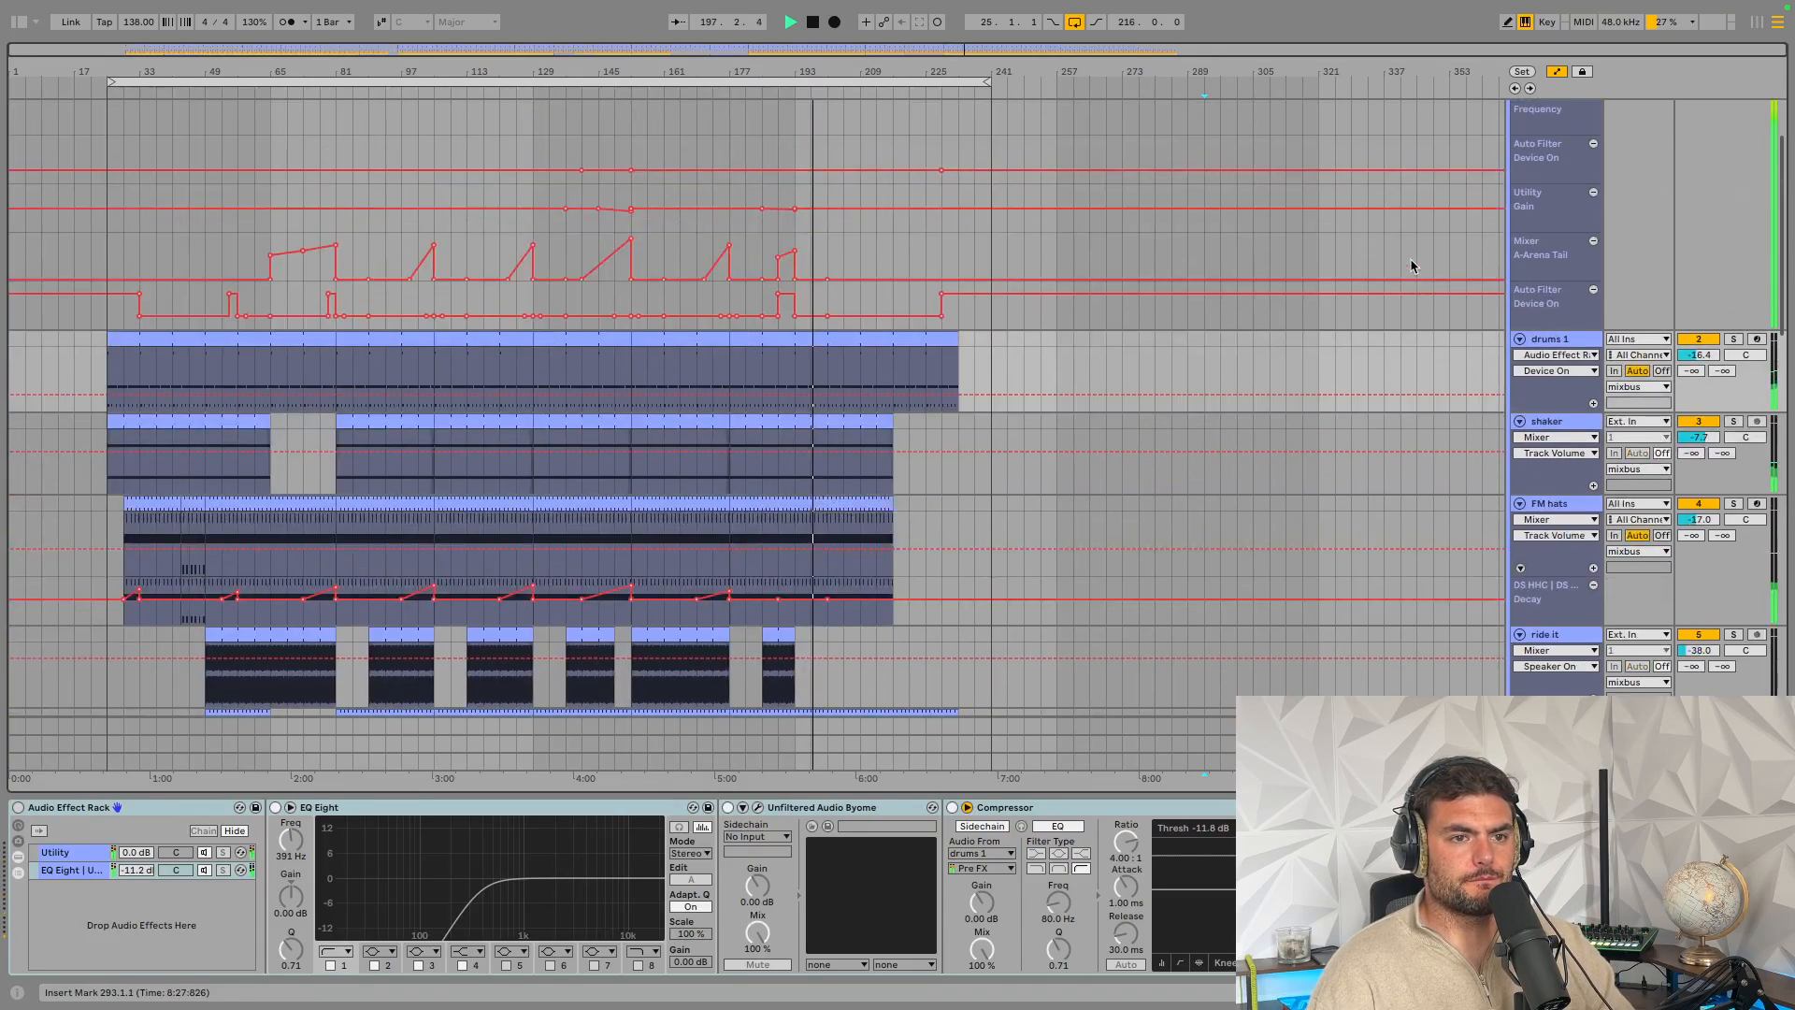
{"action": "scroll", "coordinate": [935, 539], "scroll_direction": "down", "scroll_amount": 2}
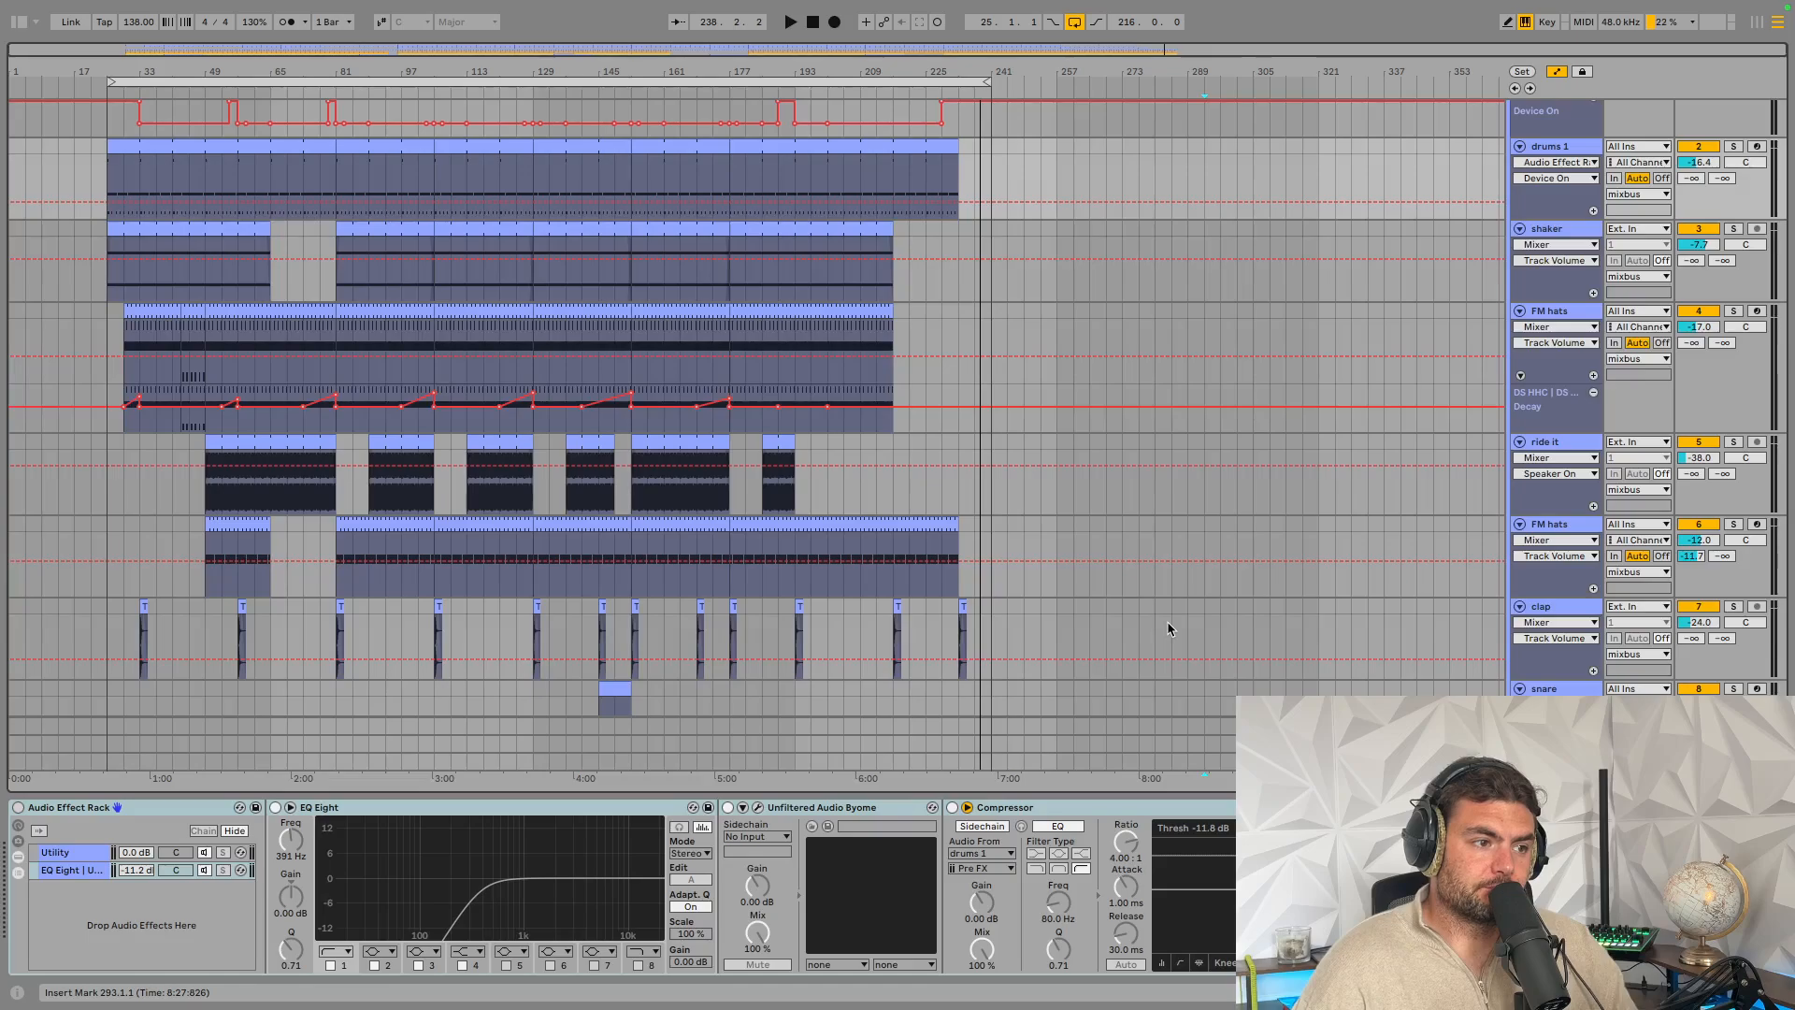
Examine the stopped arrangement from the mixbus to the lowend group, including the device chains of drums 1 and shaker
{"action": "scroll", "coordinate": [788, 557], "scroll_direction": "up", "scroll_amount": 5}
{"action": "scroll", "coordinate": [786, 554], "scroll_direction": "down", "scroll_amount": 5}
{"action": "scroll", "coordinate": [785, 557], "scroll_direction": "down", "scroll_amount": 5}
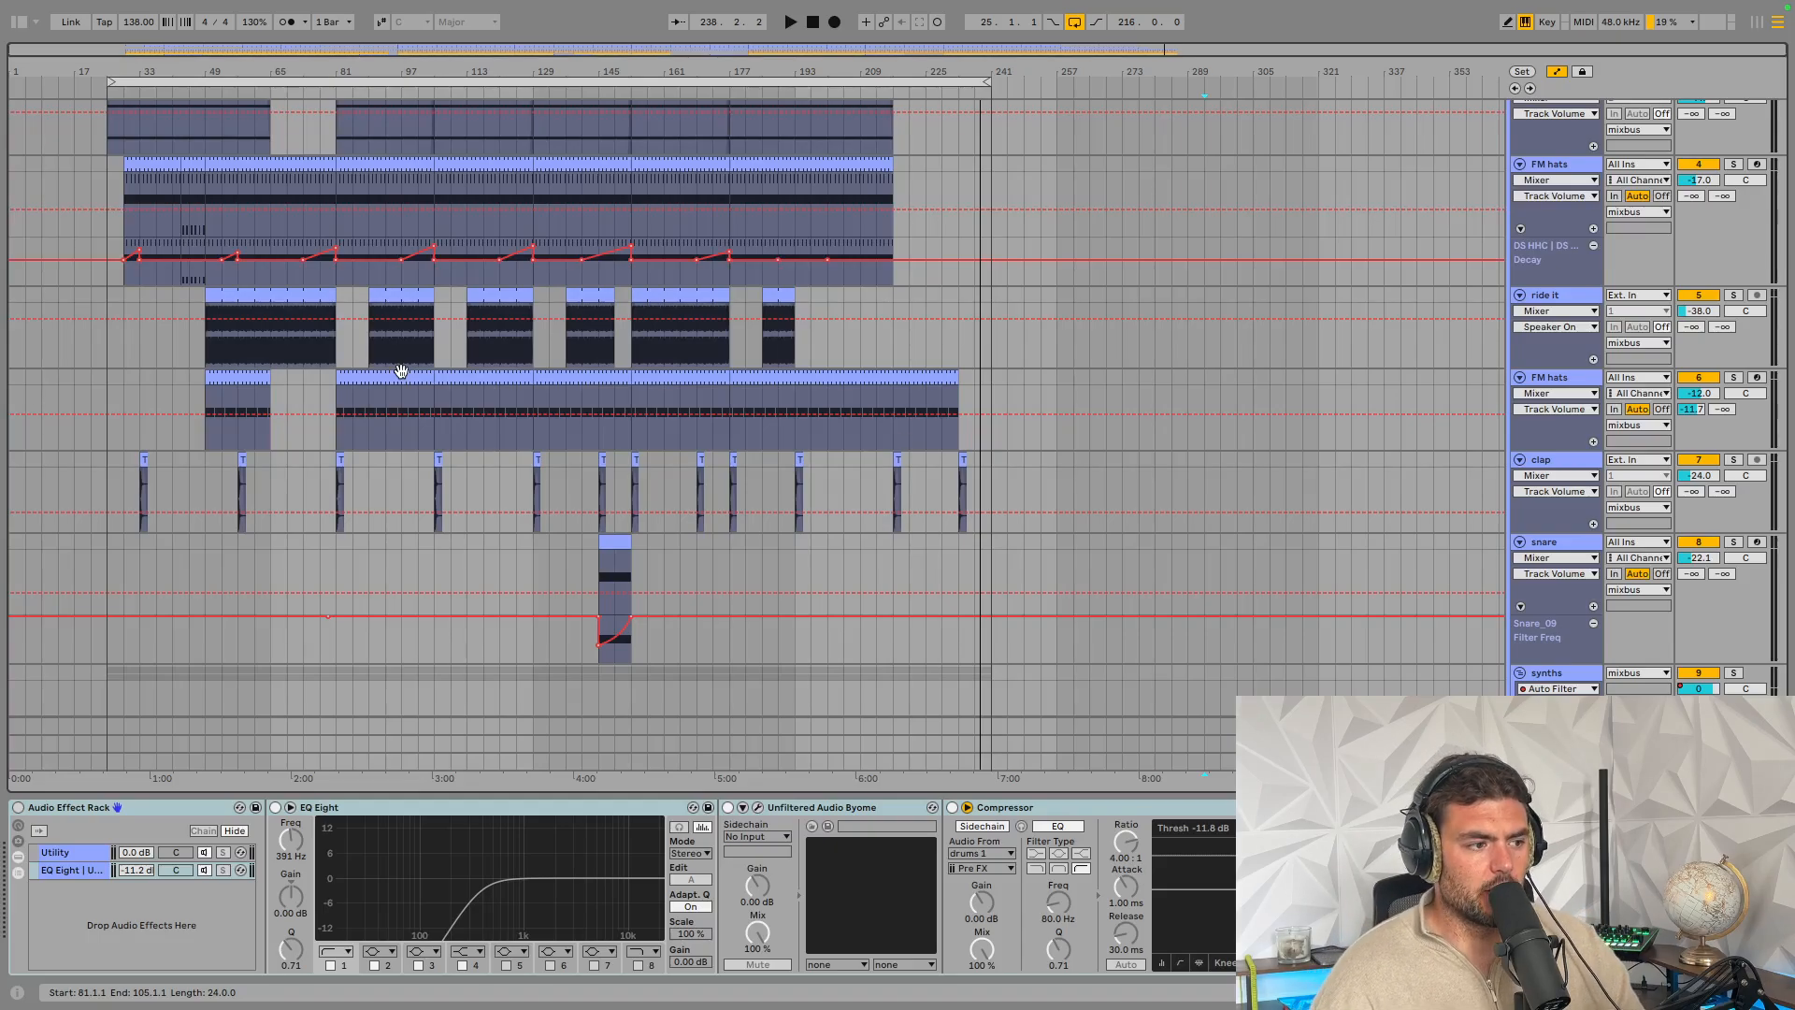
{"action": "scroll", "coordinate": [401, 372], "scroll_direction": "up", "scroll_amount": 15}
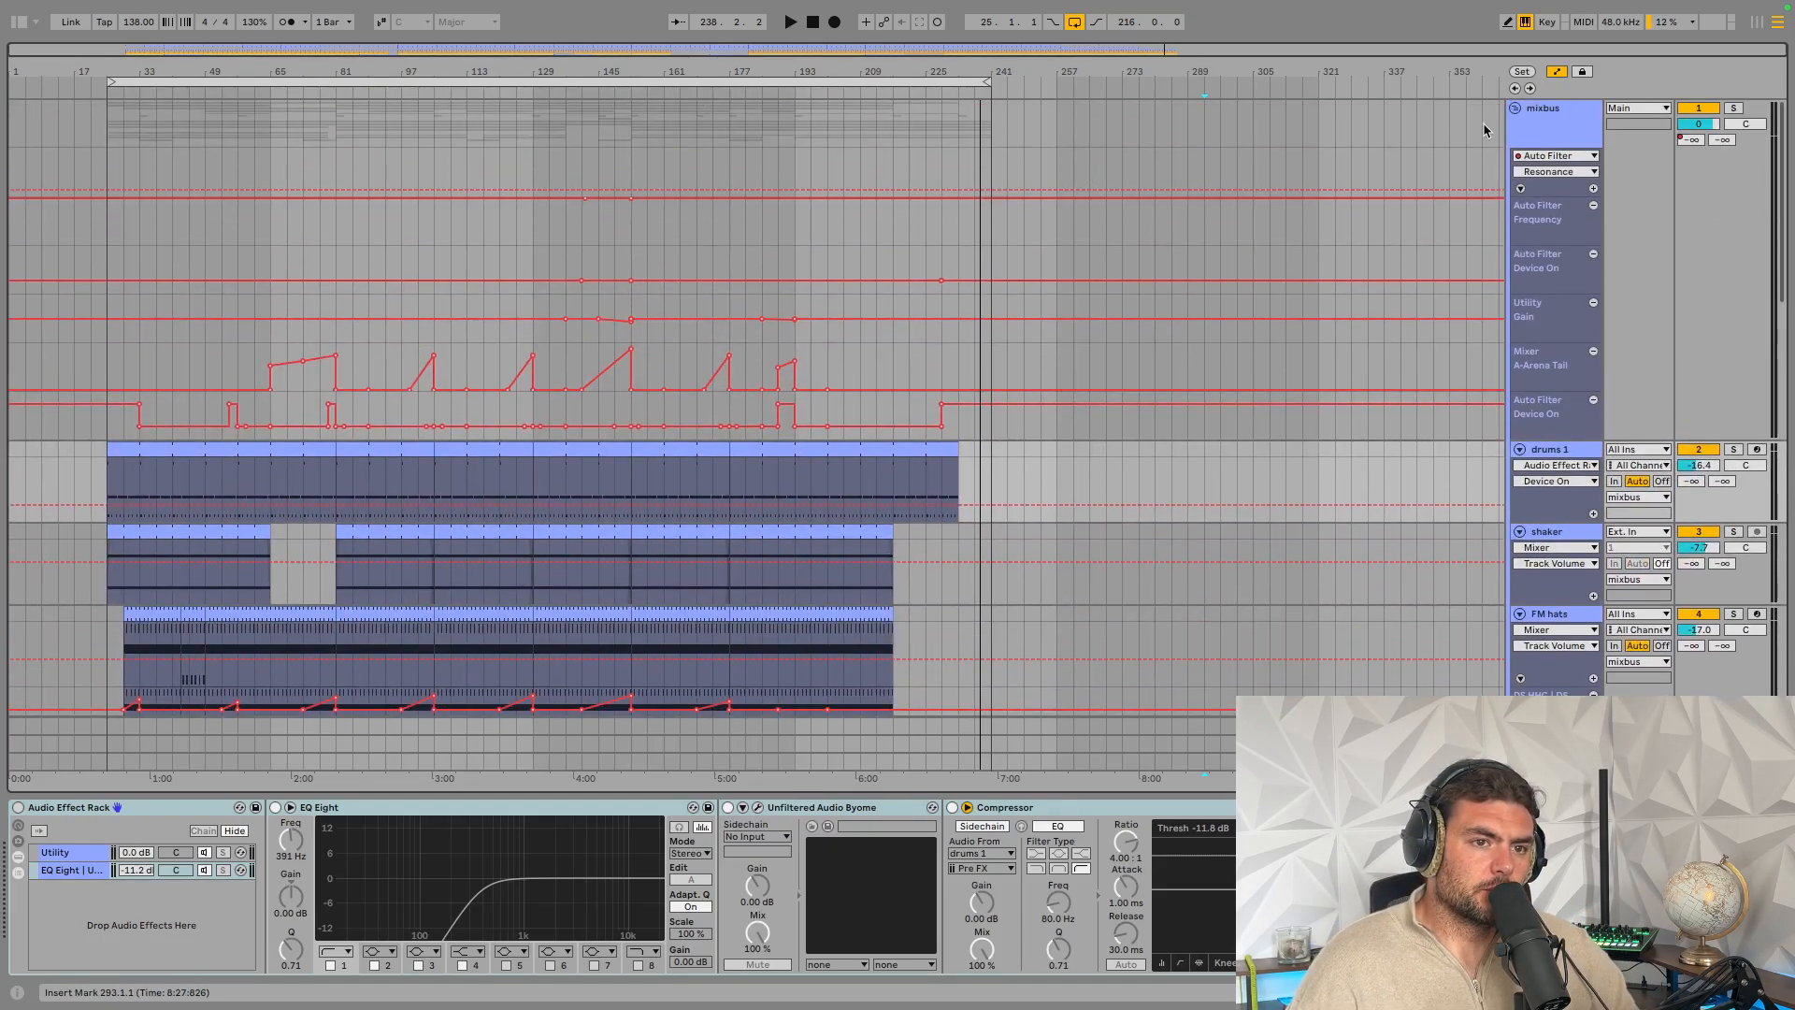
{"action": "scroll", "coordinate": [1496, 402], "scroll_direction": "down", "scroll_amount": 6}
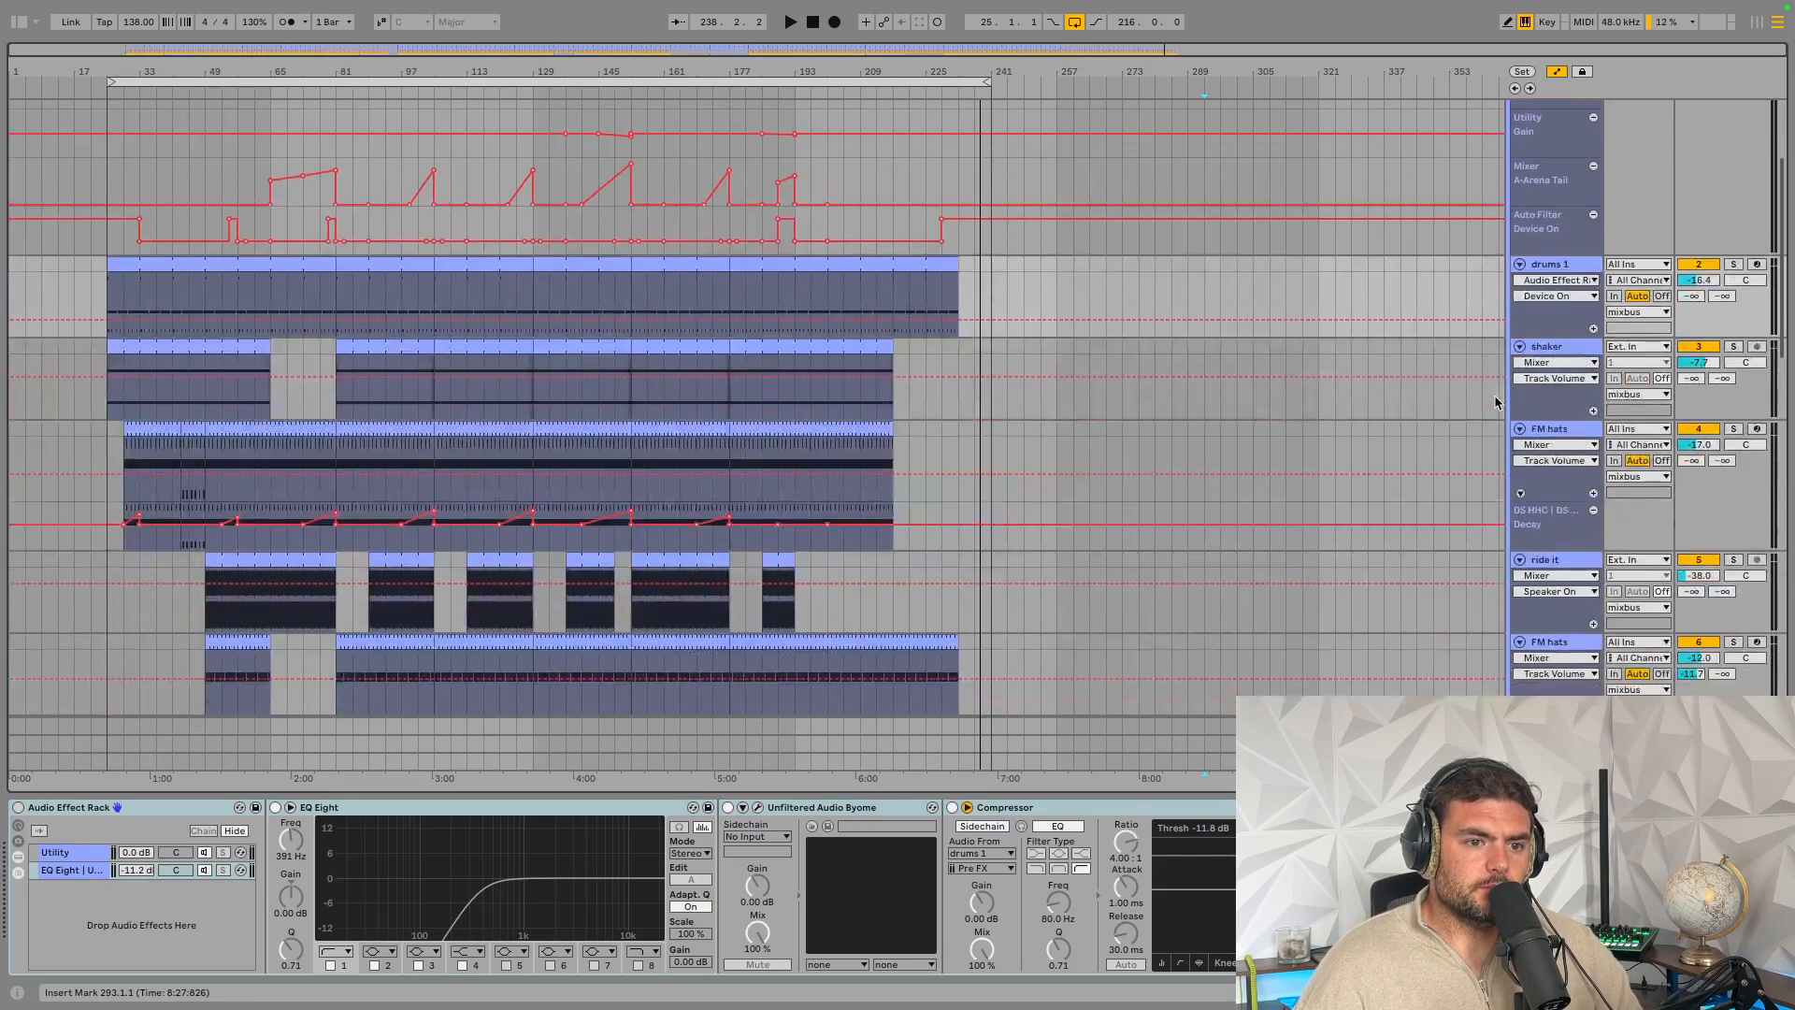
{"action": "left_click", "coordinate": [1556, 281]}
{"action": "left_click", "coordinate": [1556, 267]}
{"action": "left_click", "coordinate": [1556, 268]}
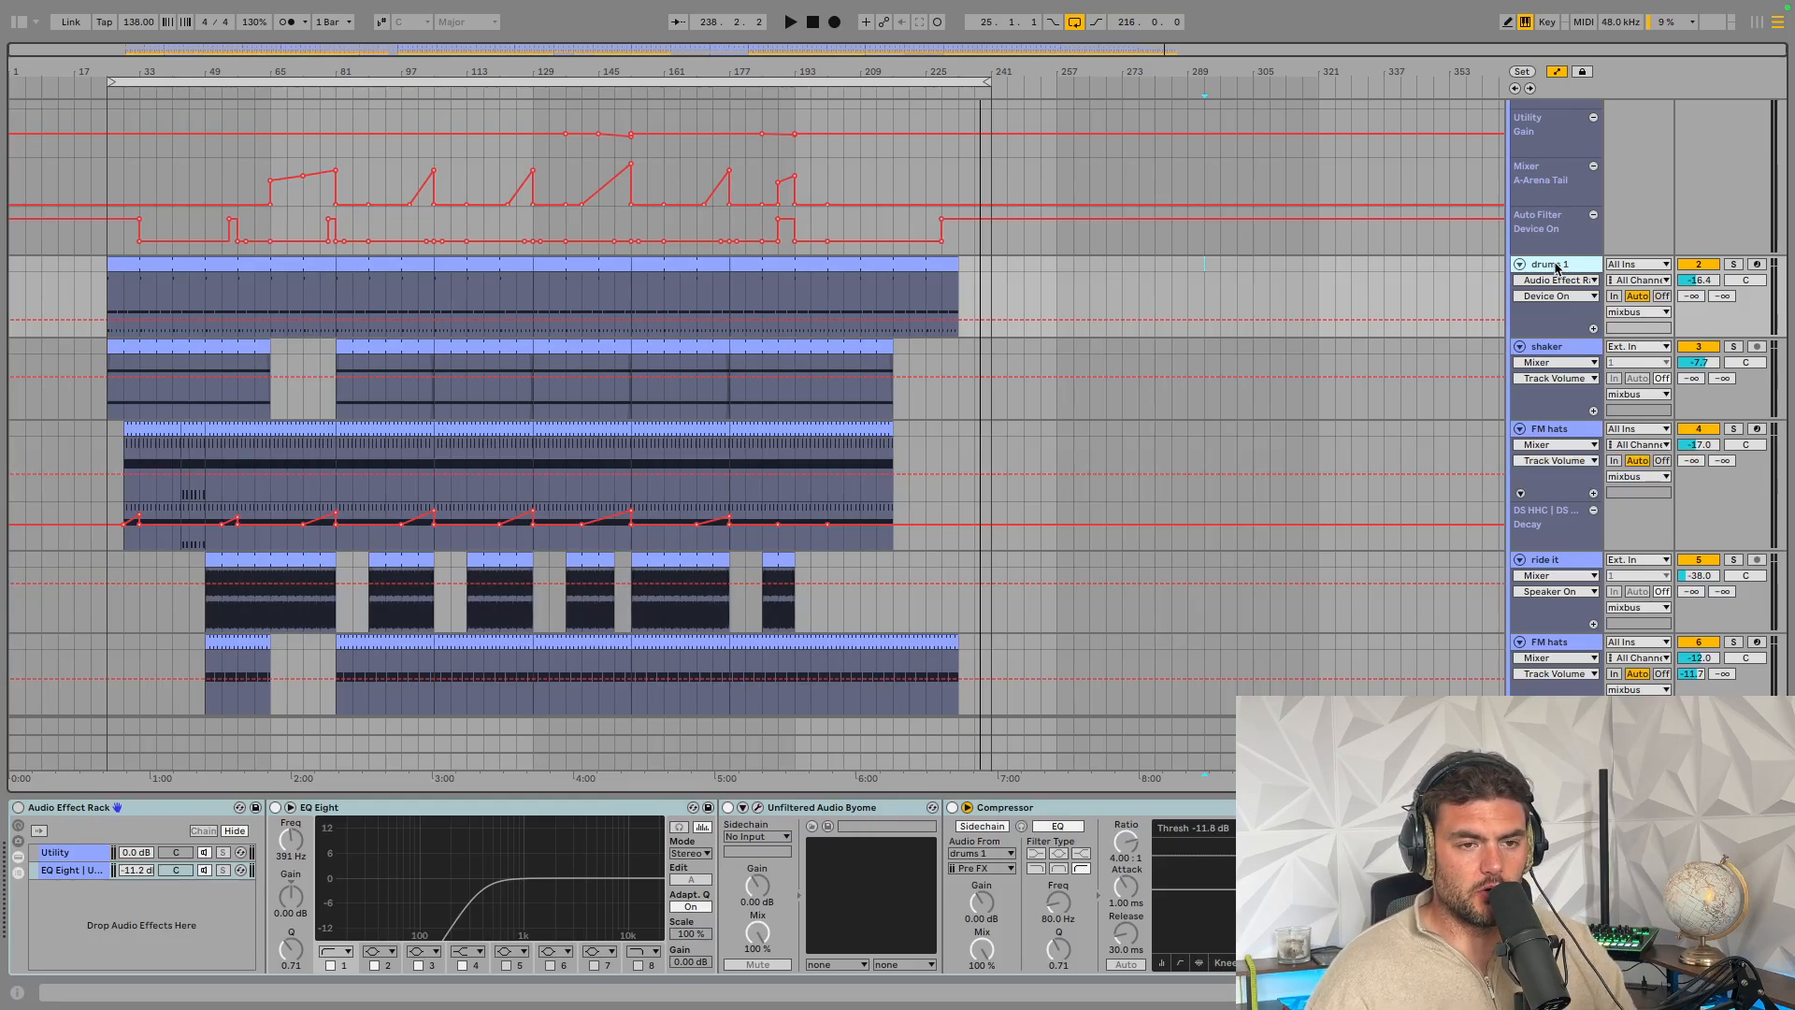
{"action": "left_click", "coordinate": [1564, 347]}
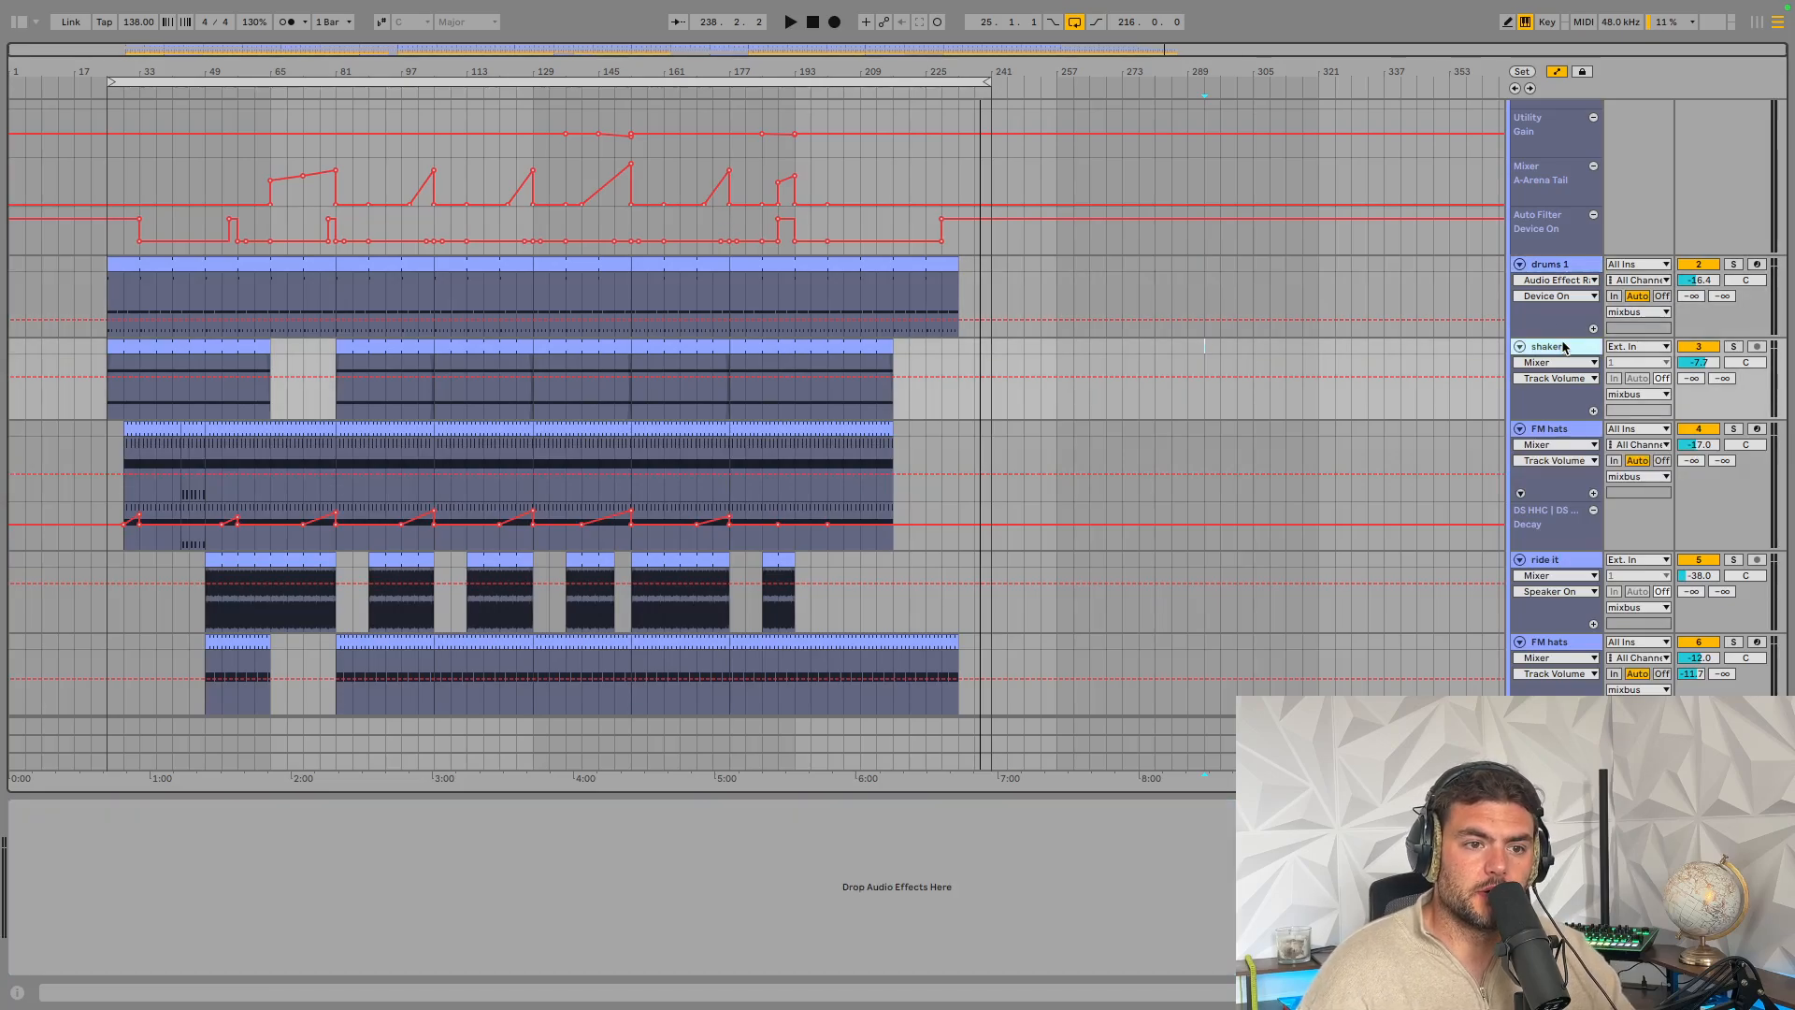
{"action": "left_click", "coordinate": [1562, 264]}
{"action": "scroll", "coordinate": [1560, 258], "scroll_direction": "down", "scroll_amount": 6}
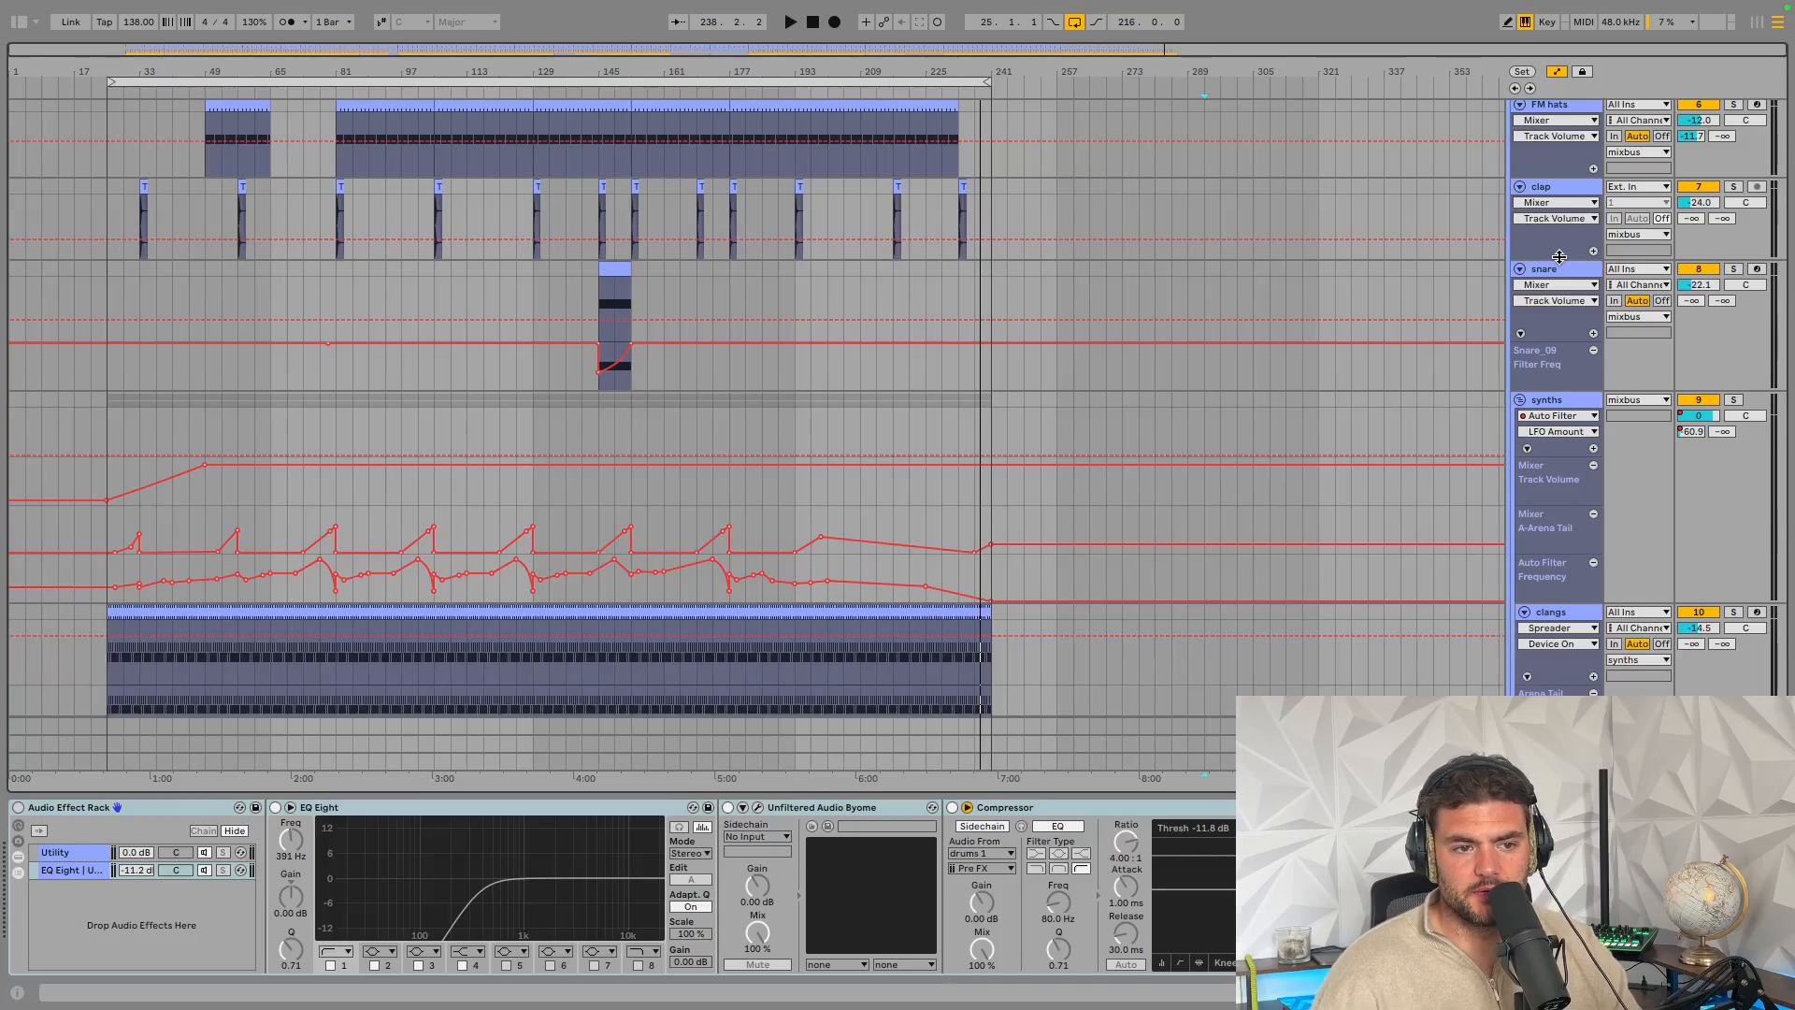
{"action": "scroll", "coordinate": [1559, 258], "scroll_direction": "down", "scroll_amount": 10}
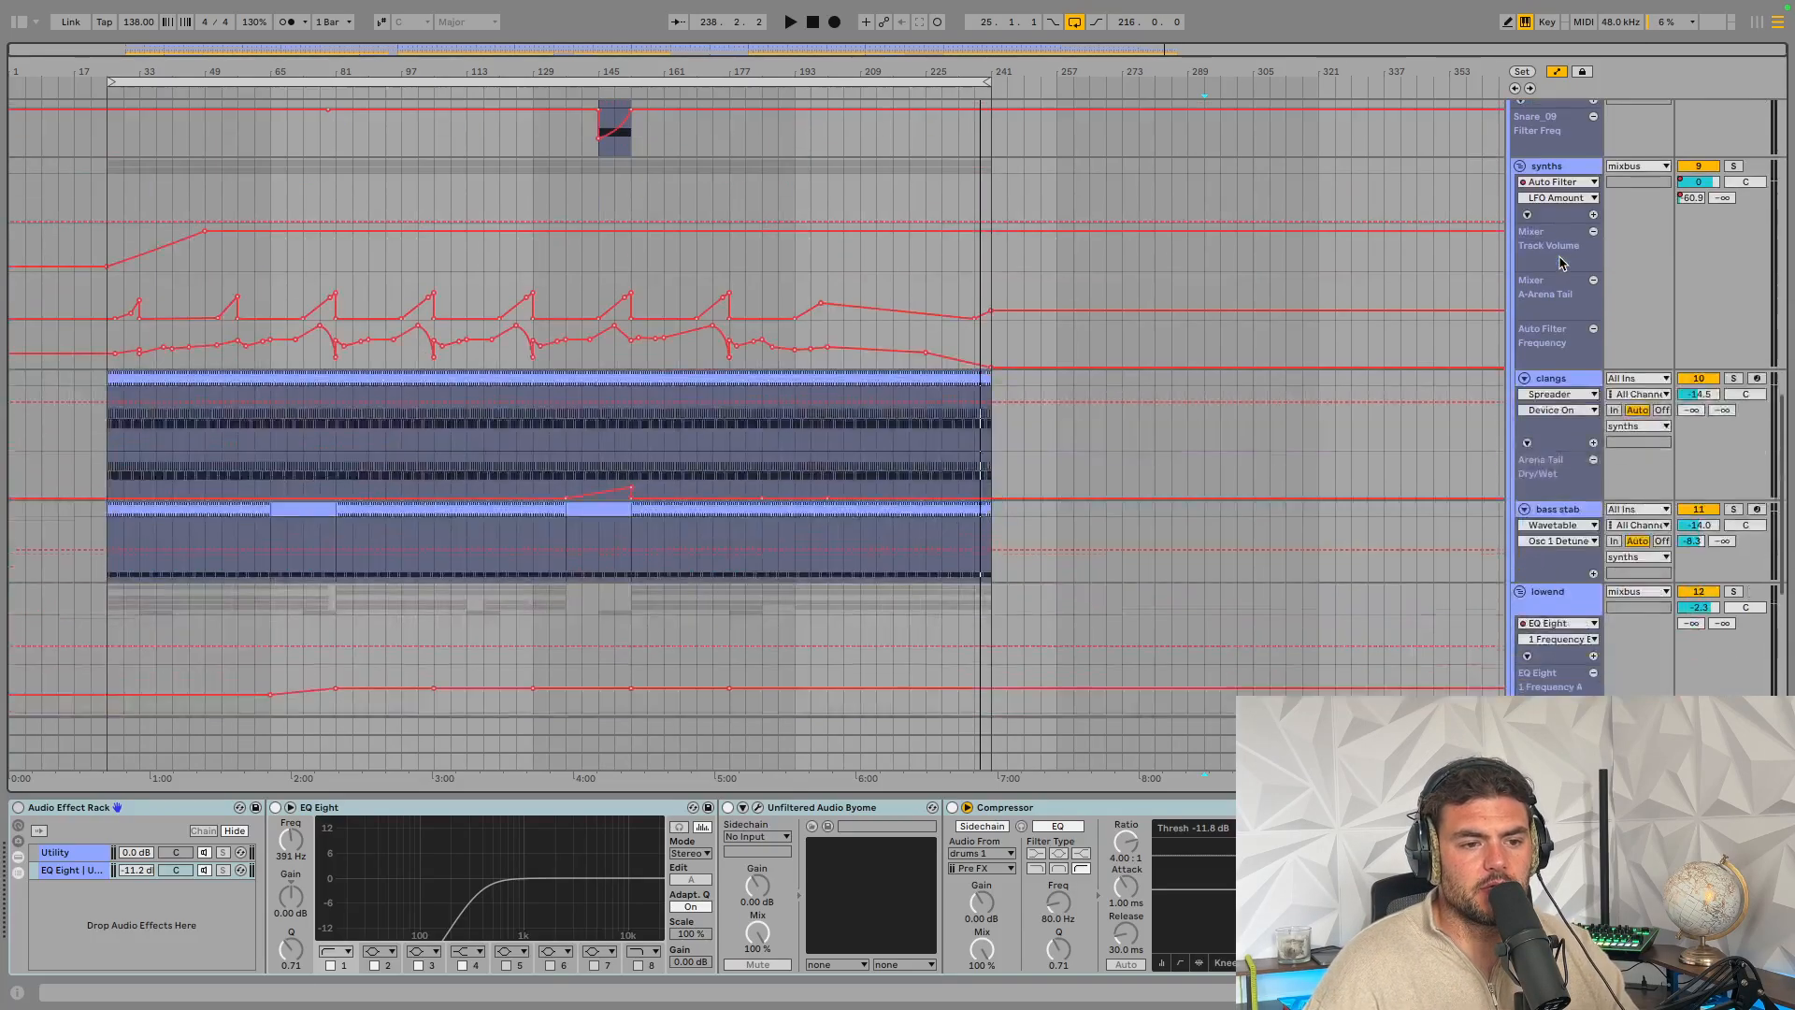
{"action": "scroll", "coordinate": [1561, 264], "scroll_direction": "up", "scroll_amount": 12}
{"action": "scroll", "coordinate": [1559, 264], "scroll_direction": "up", "scroll_amount": 5}
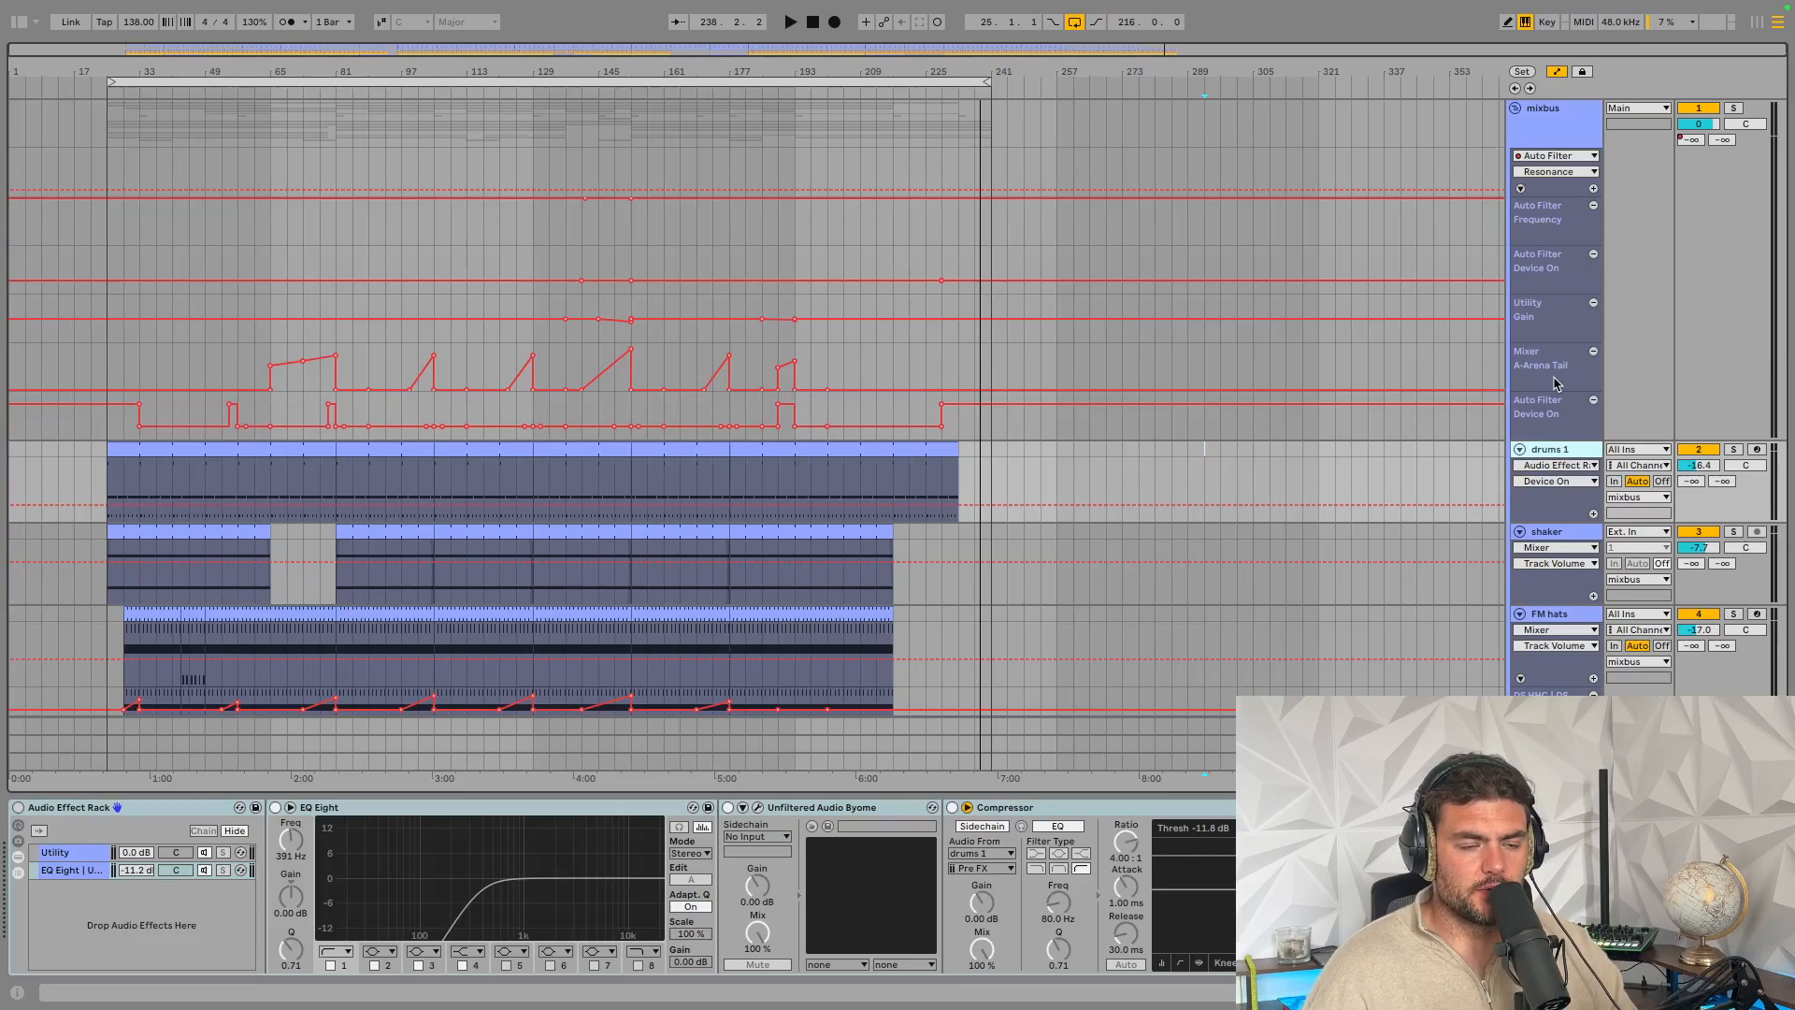
Fold every track from drums 1 to snare, along with the synths and lowend groups, beneath the mixbus automation
{"action": "scroll", "coordinate": [1556, 384], "scroll_direction": "down", "scroll_amount": 2}
{"action": "scroll", "coordinate": [1549, 369], "scroll_direction": "down", "scroll_amount": 3}
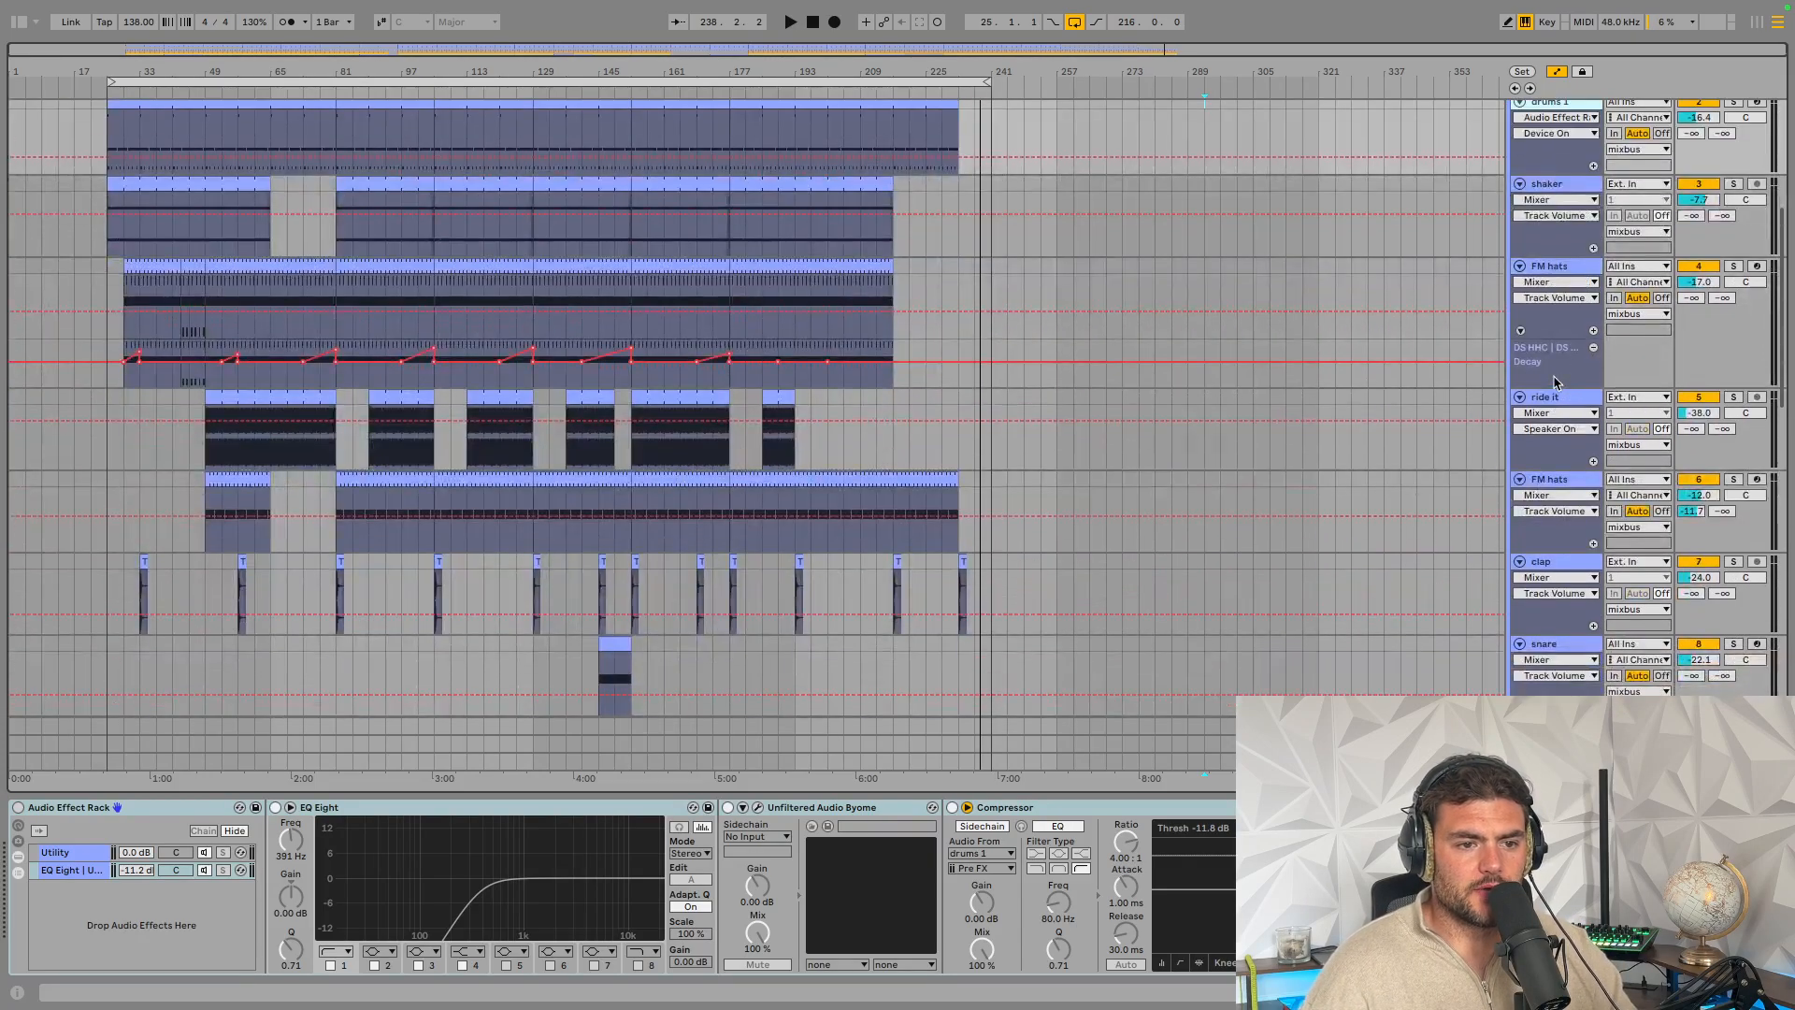
{"action": "scroll", "coordinate": [1538, 346], "scroll_direction": "up", "scroll_amount": 3}
{"action": "left_click", "coordinate": [1519, 264]}
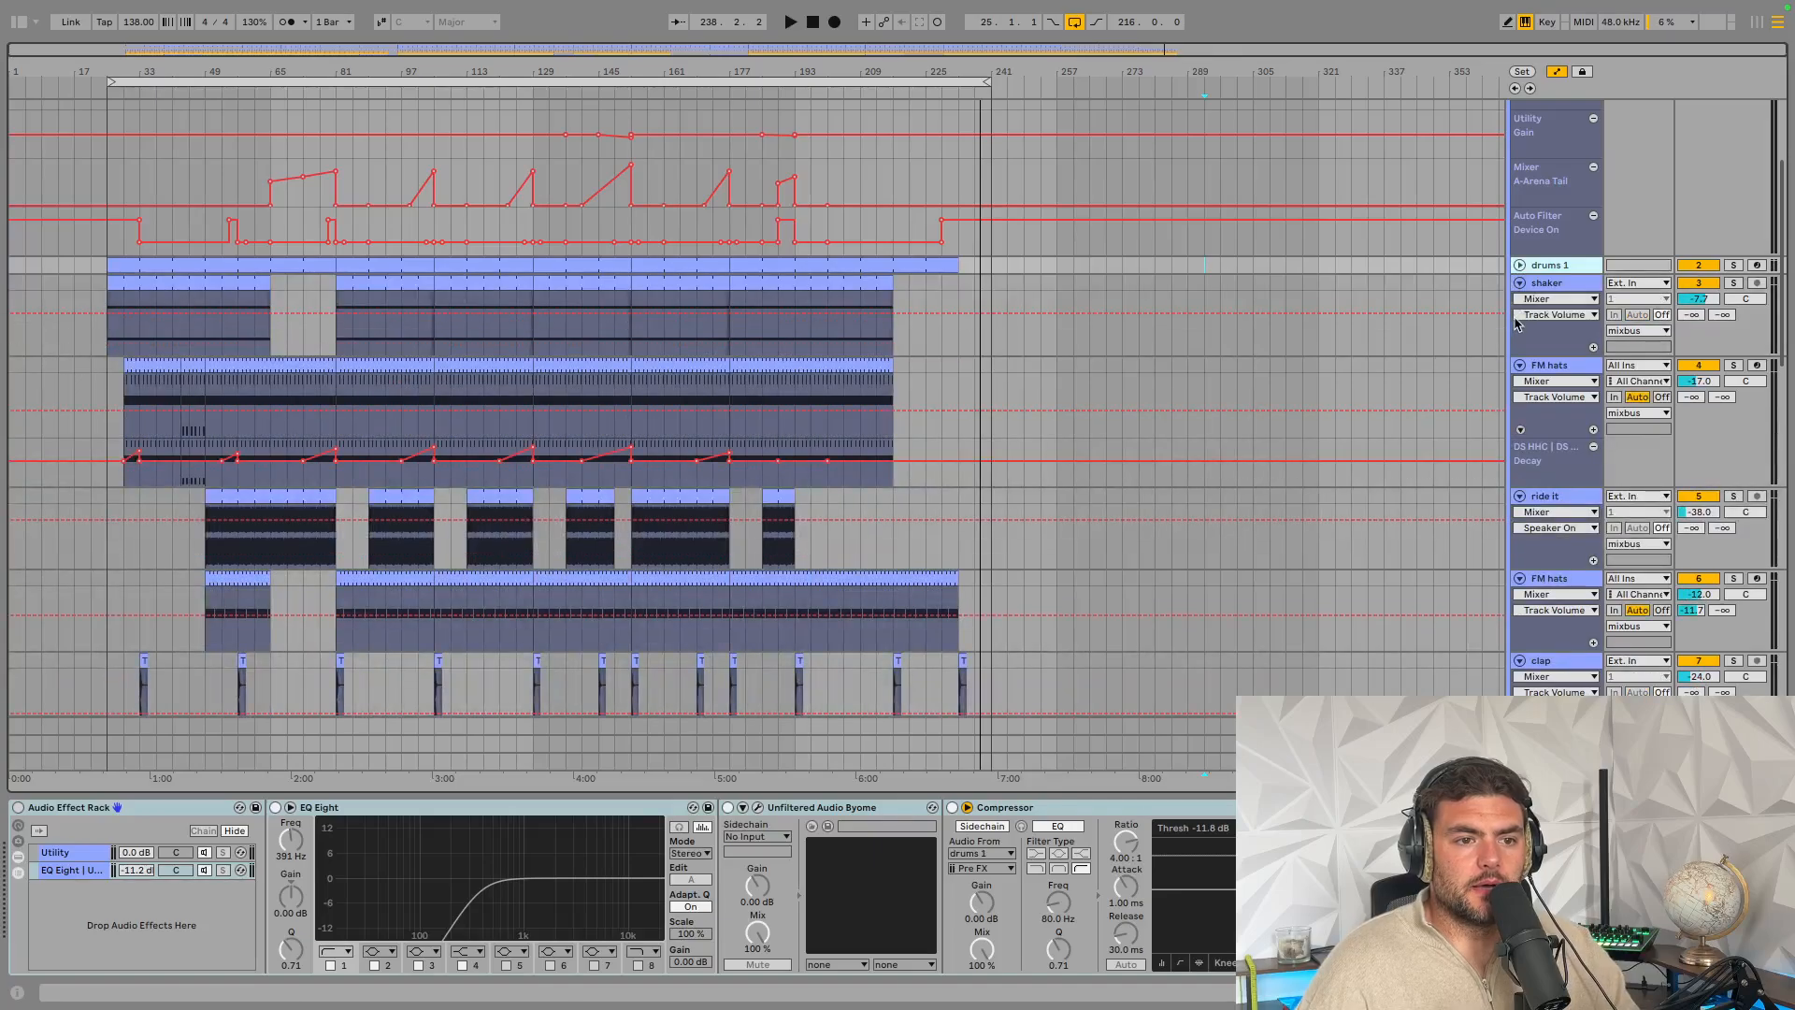
{"action": "left_click", "coordinate": [1520, 283]}
{"action": "left_click", "coordinate": [1519, 300]}
{"action": "left_click", "coordinate": [1519, 318]}
{"action": "left_click", "coordinate": [1519, 335]}
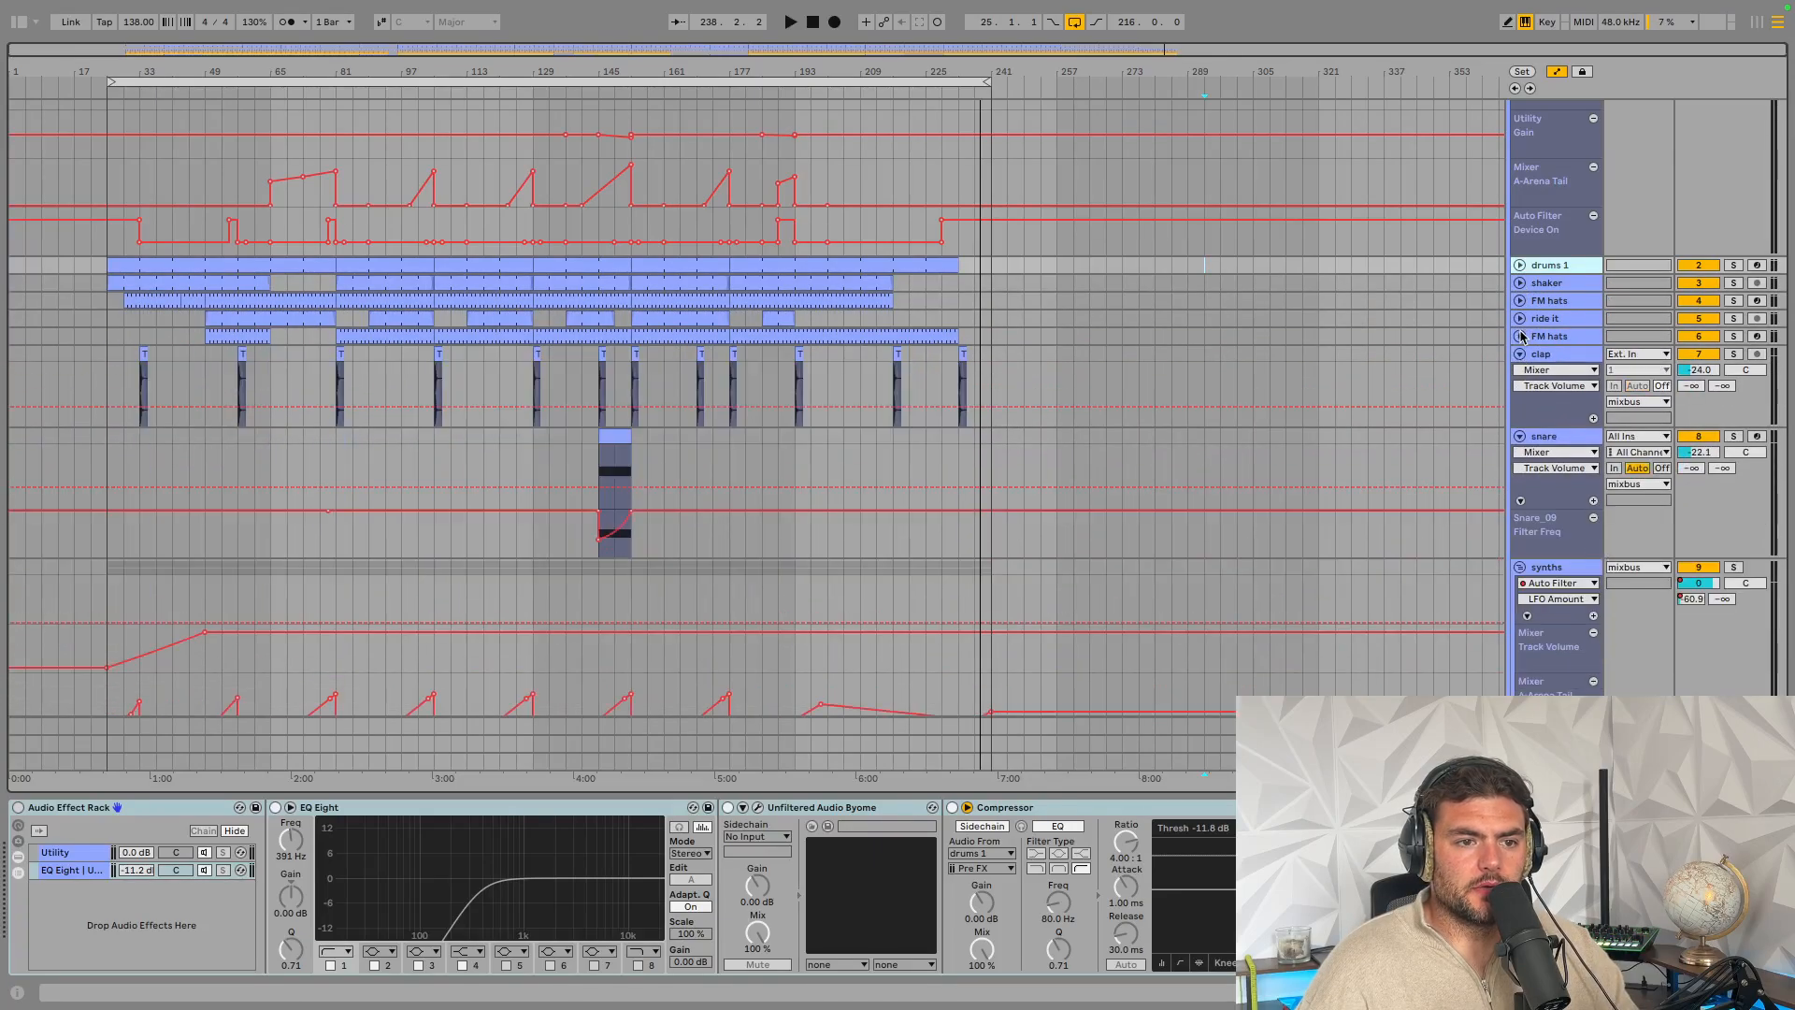
{"action": "left_click", "coordinate": [1519, 353]}
{"action": "left_click", "coordinate": [1519, 371]}
{"action": "left_click", "coordinate": [1519, 388]}
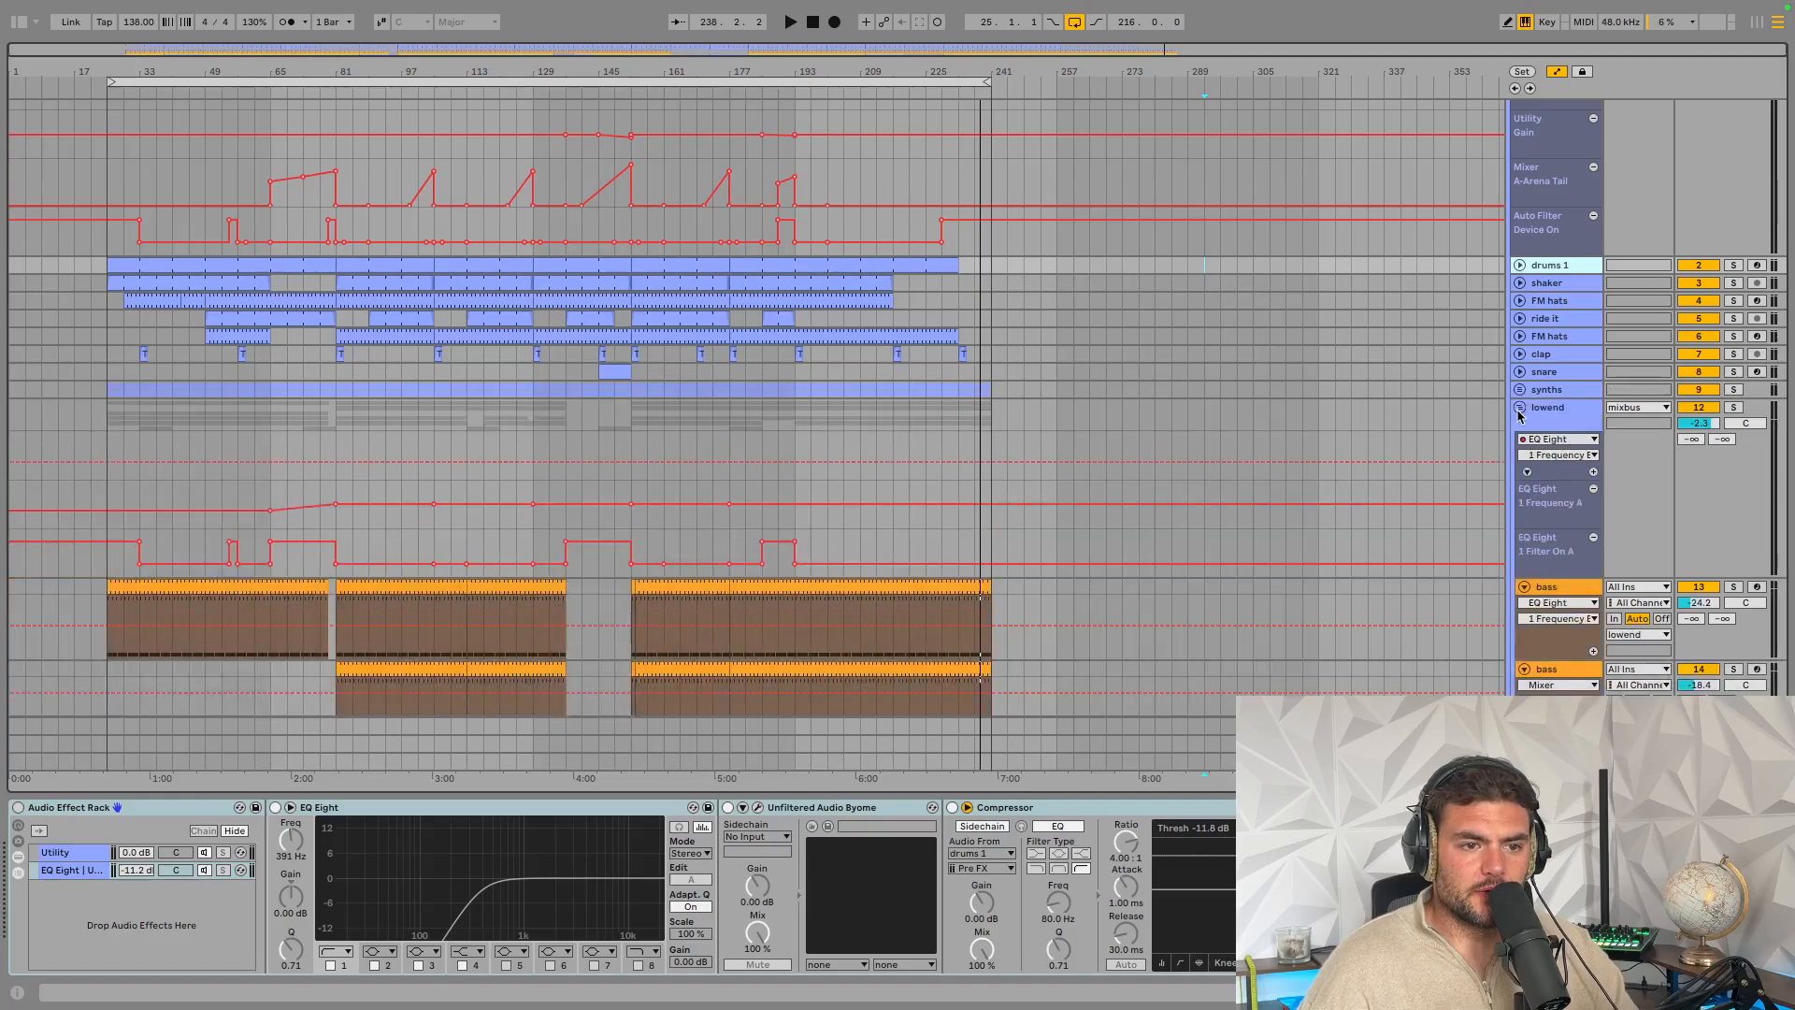
{"action": "left_click", "coordinate": [1519, 408]}
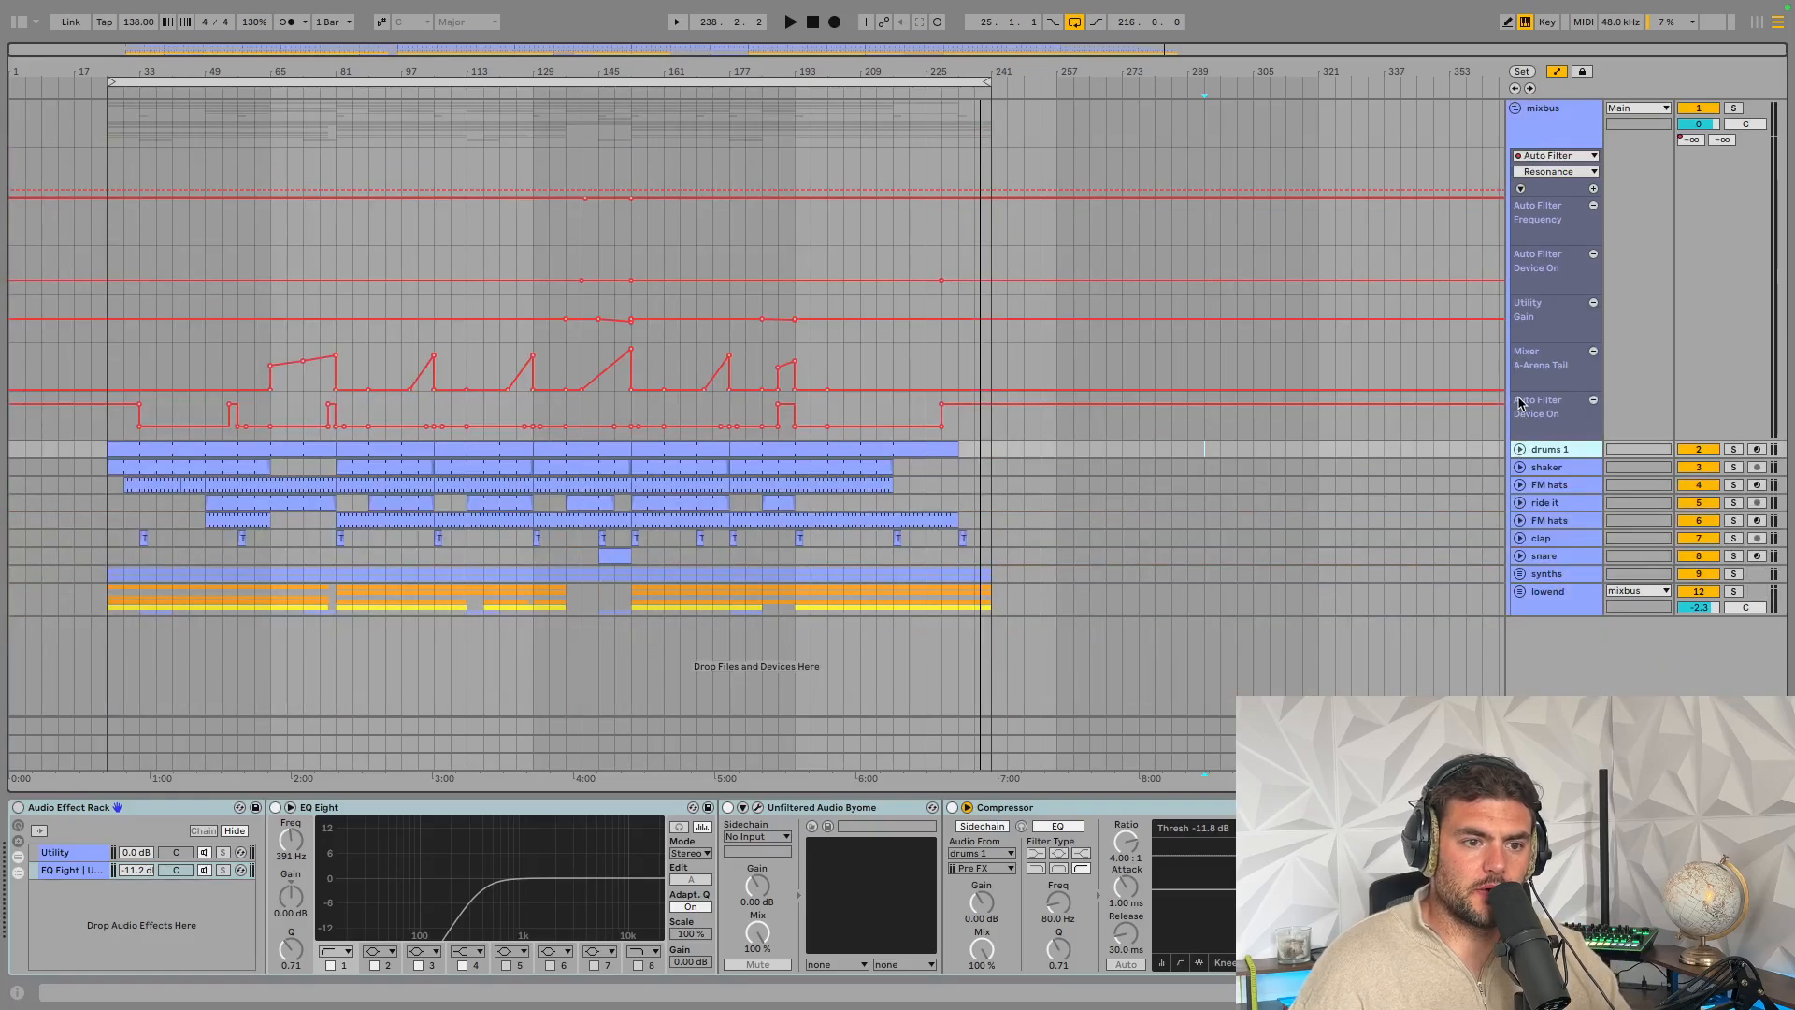
Compare the device chains of drums 1 and the lowend group, ending on the lowend chain
{"action": "left_click", "coordinate": [1542, 598]}
{"action": "left_click", "coordinate": [1563, 453]}
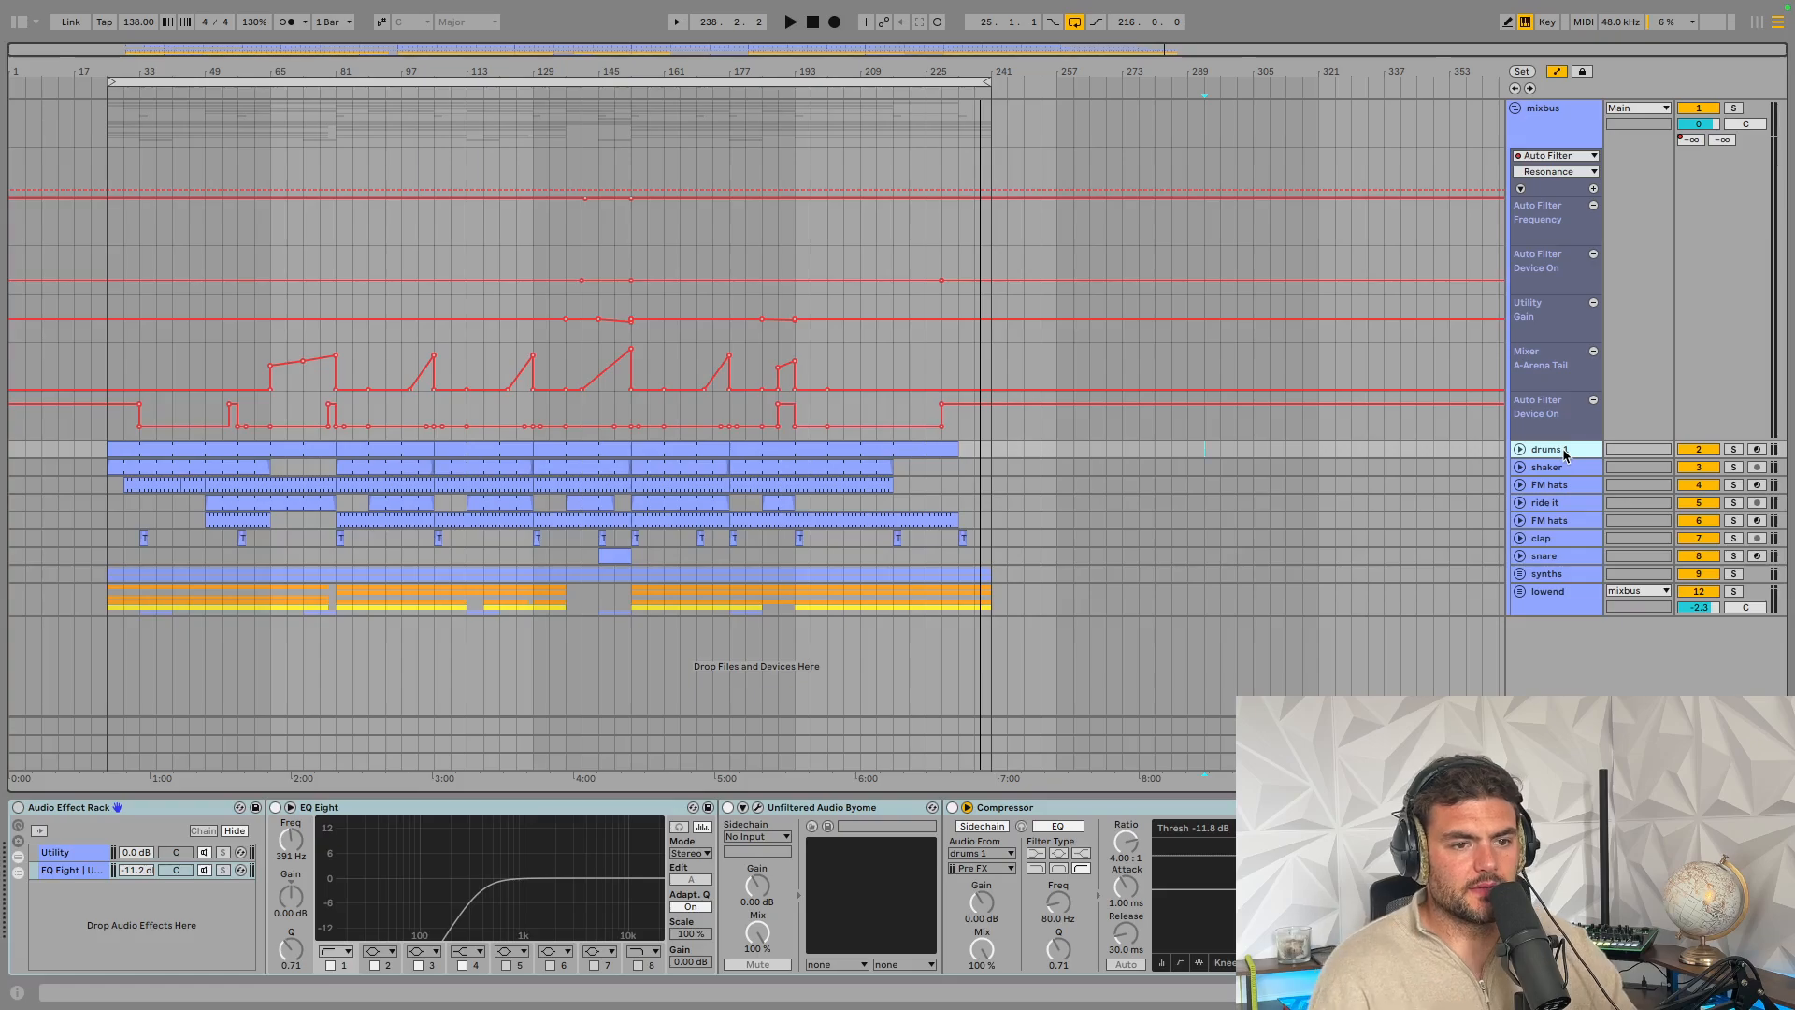
{"action": "left_click", "coordinate": [1543, 600]}
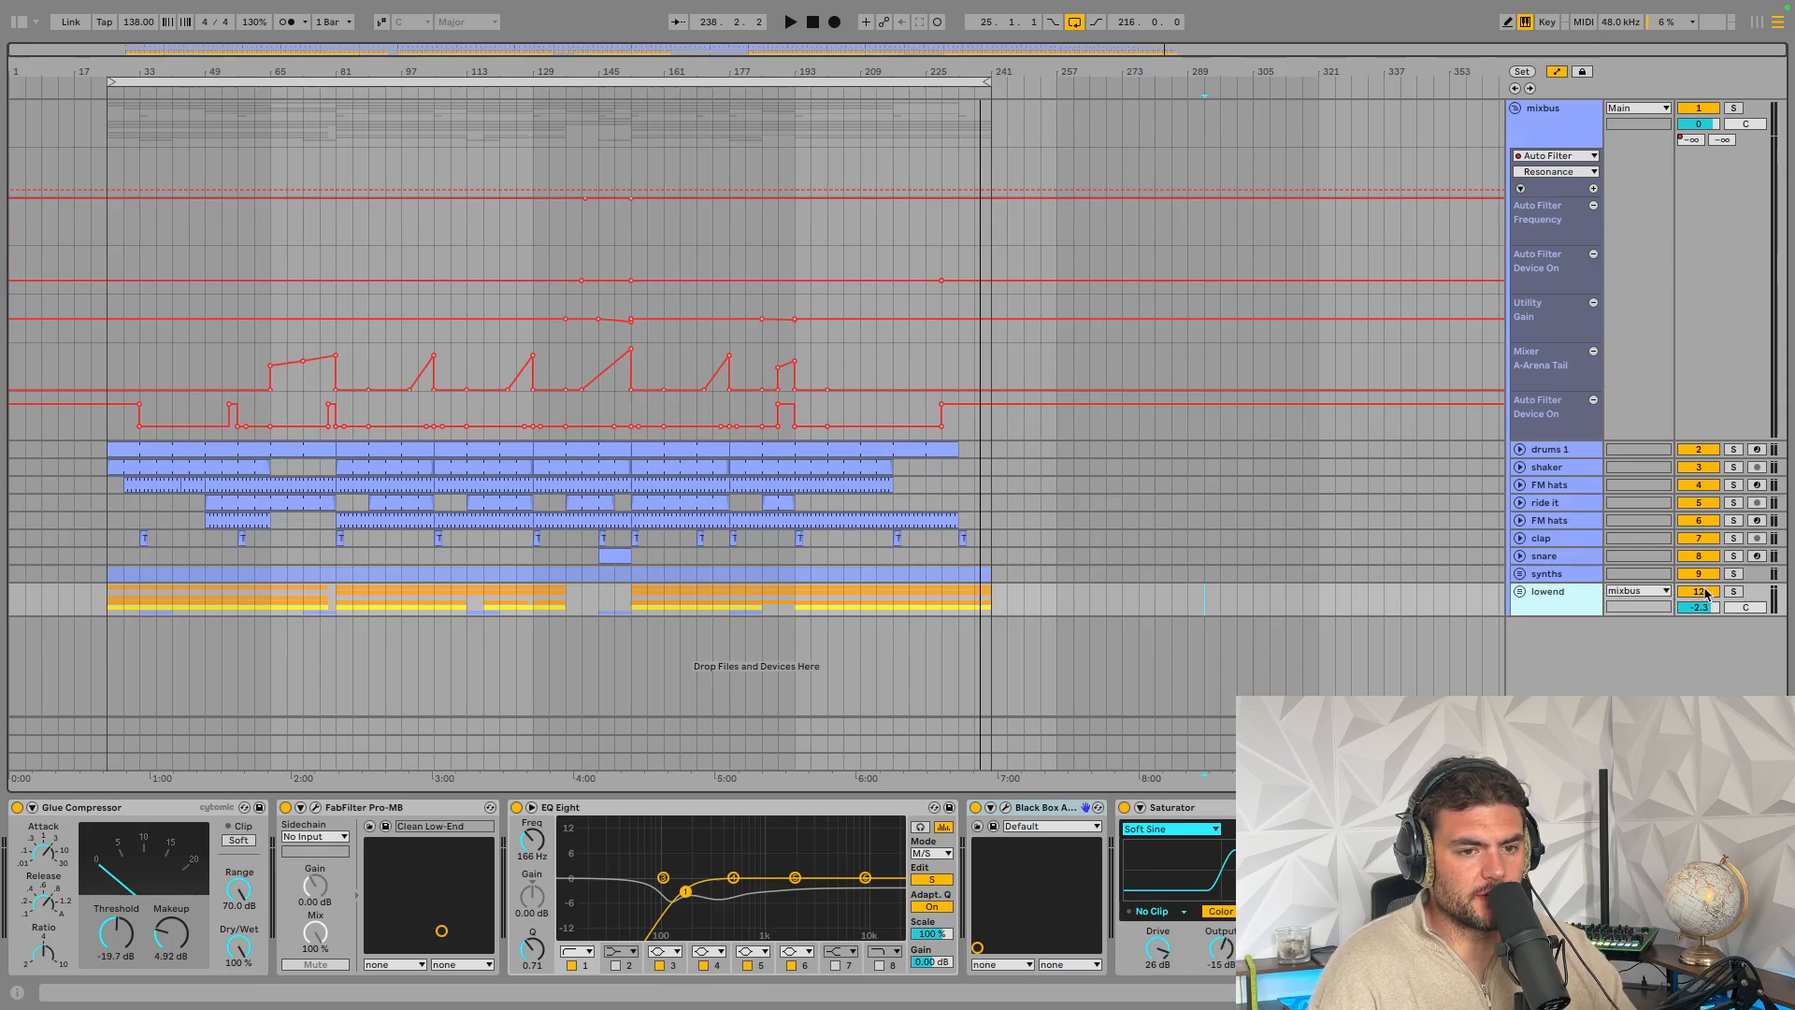
Solo the lowend group and start playback from bar 193
{"action": "left_click", "coordinate": [1733, 591]}
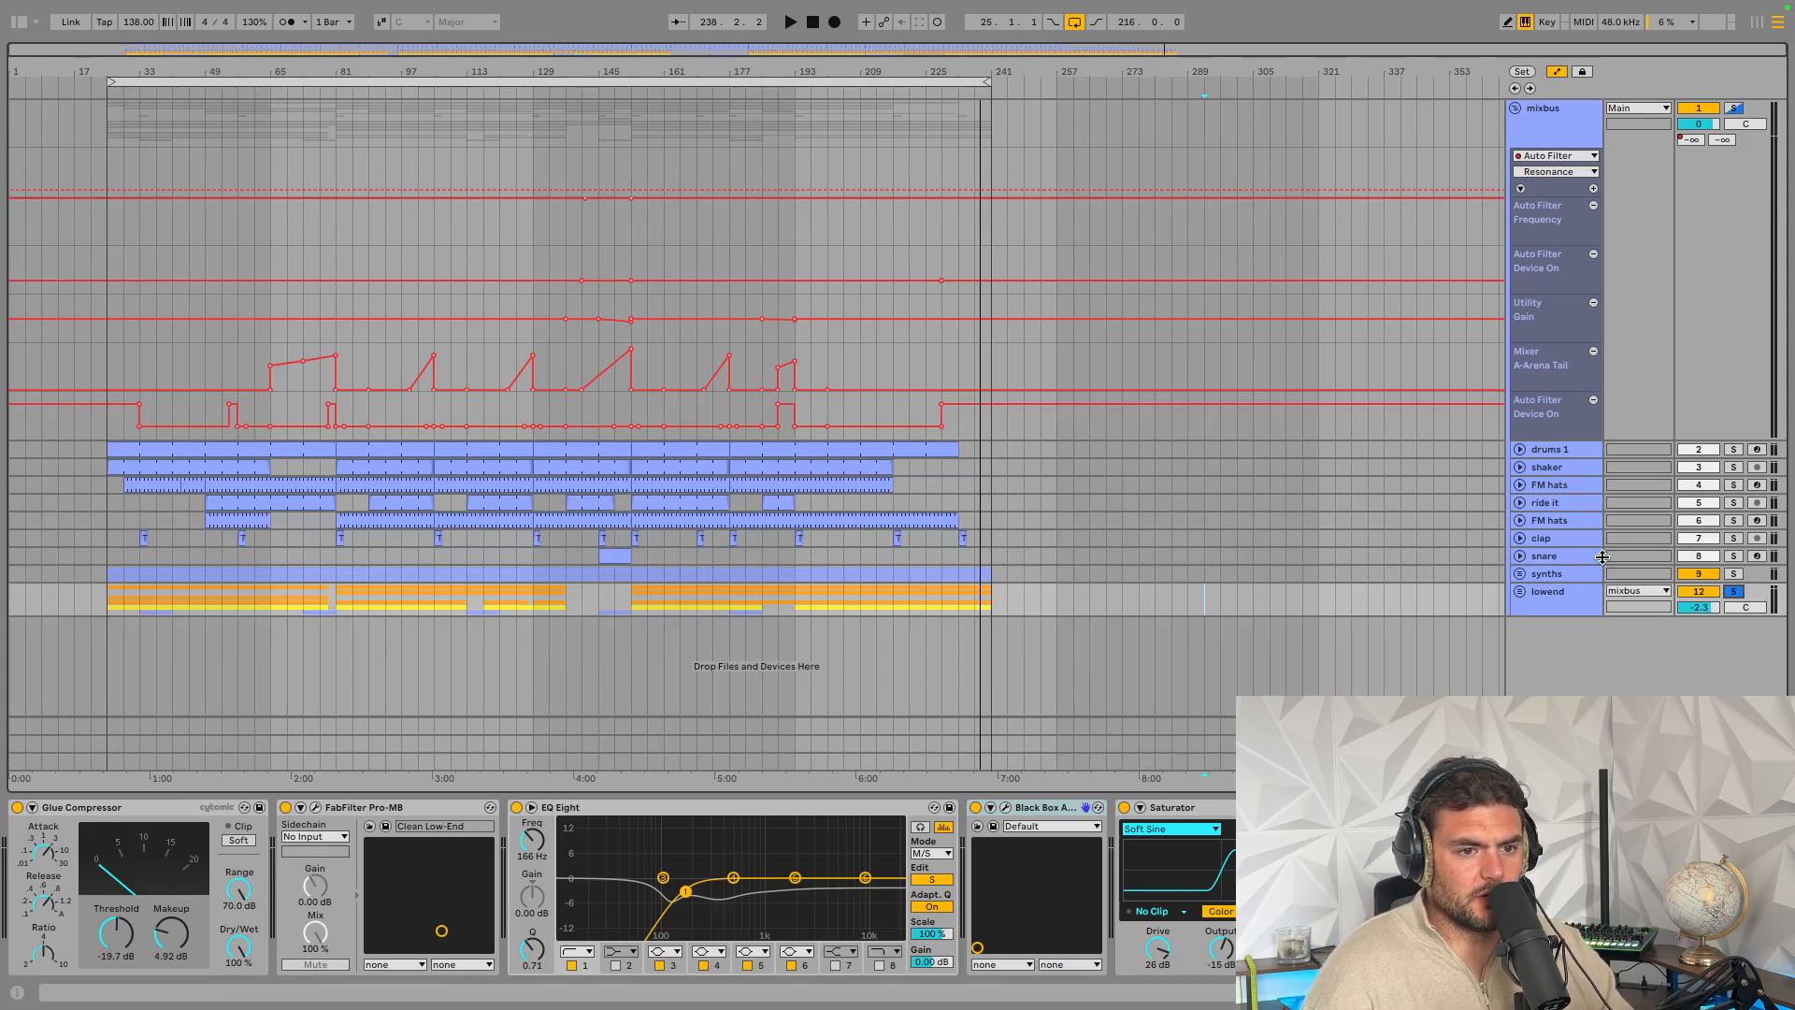
{"action": "left_click", "coordinate": [1581, 598]}
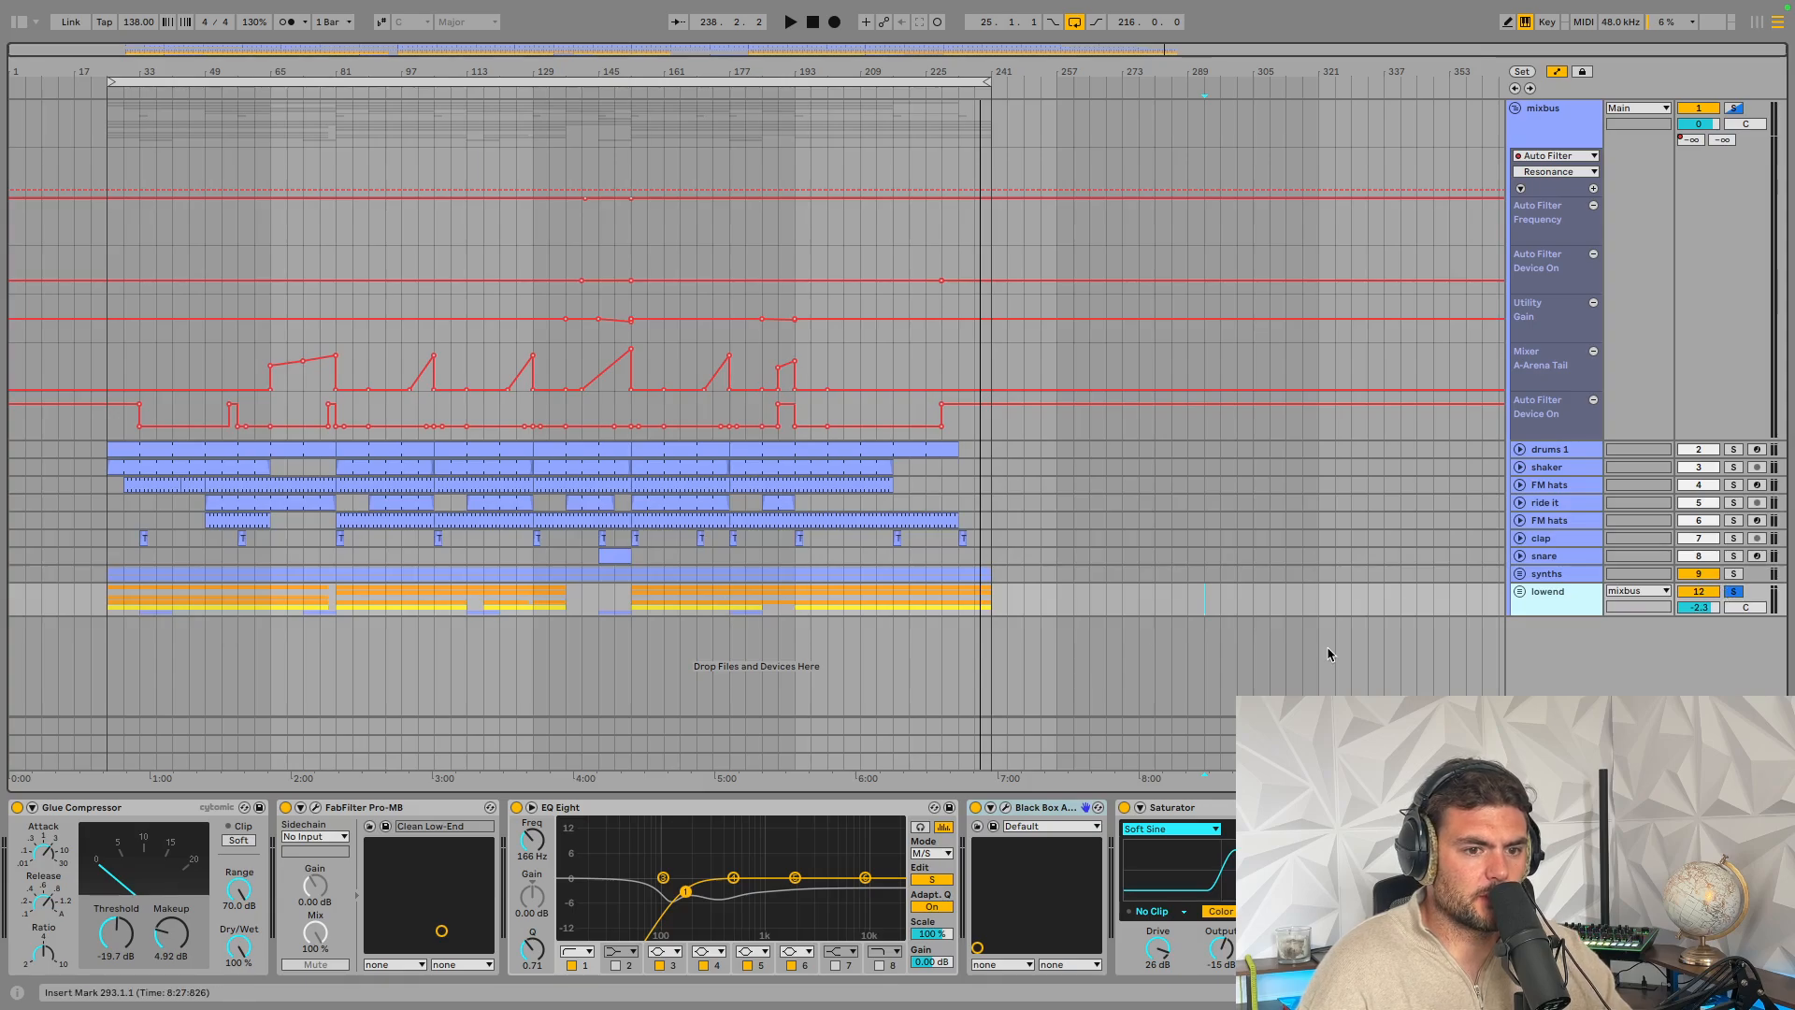
{"action": "left_click_drag", "start_coordinate": [1698, 761], "coordinate": [1698, 764]}
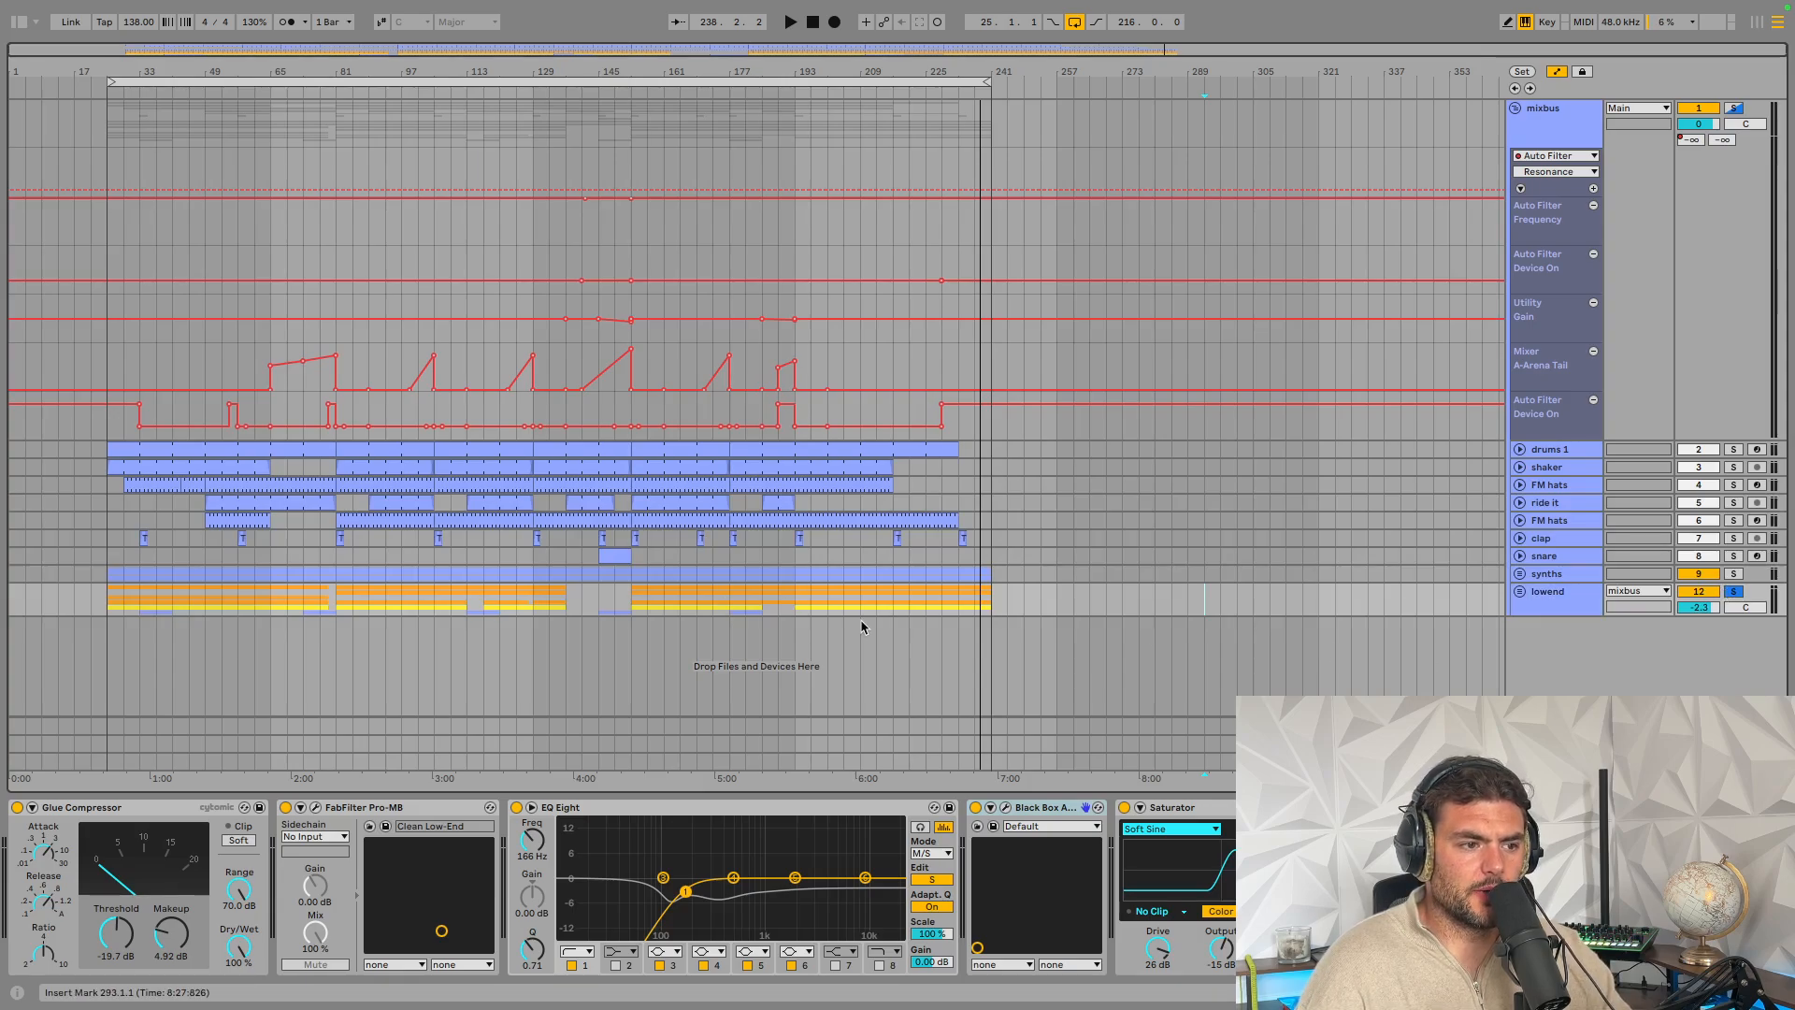
{"action": "left_click", "coordinate": [800, 589]}
{"action": "key", "text": "space"}
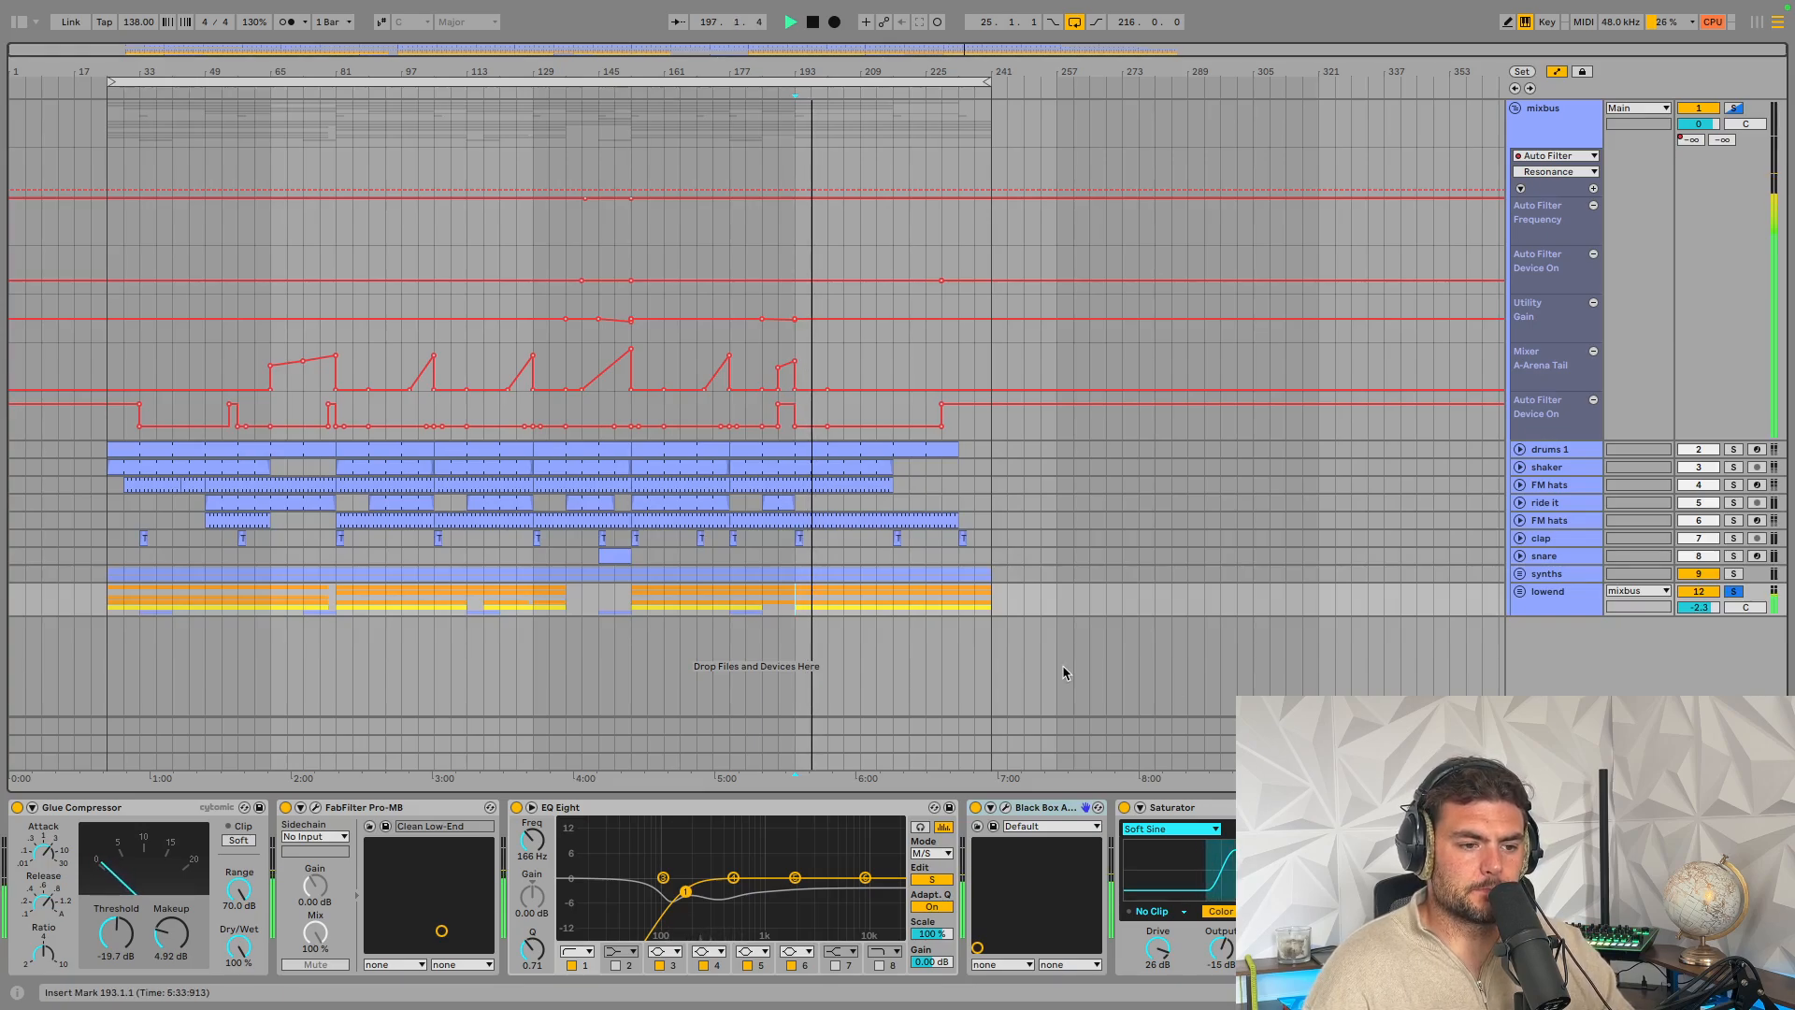
Switch to Session View and unfold the lowend group to reach its bass and kick tracks
{"action": "key", "text": "Tab"}
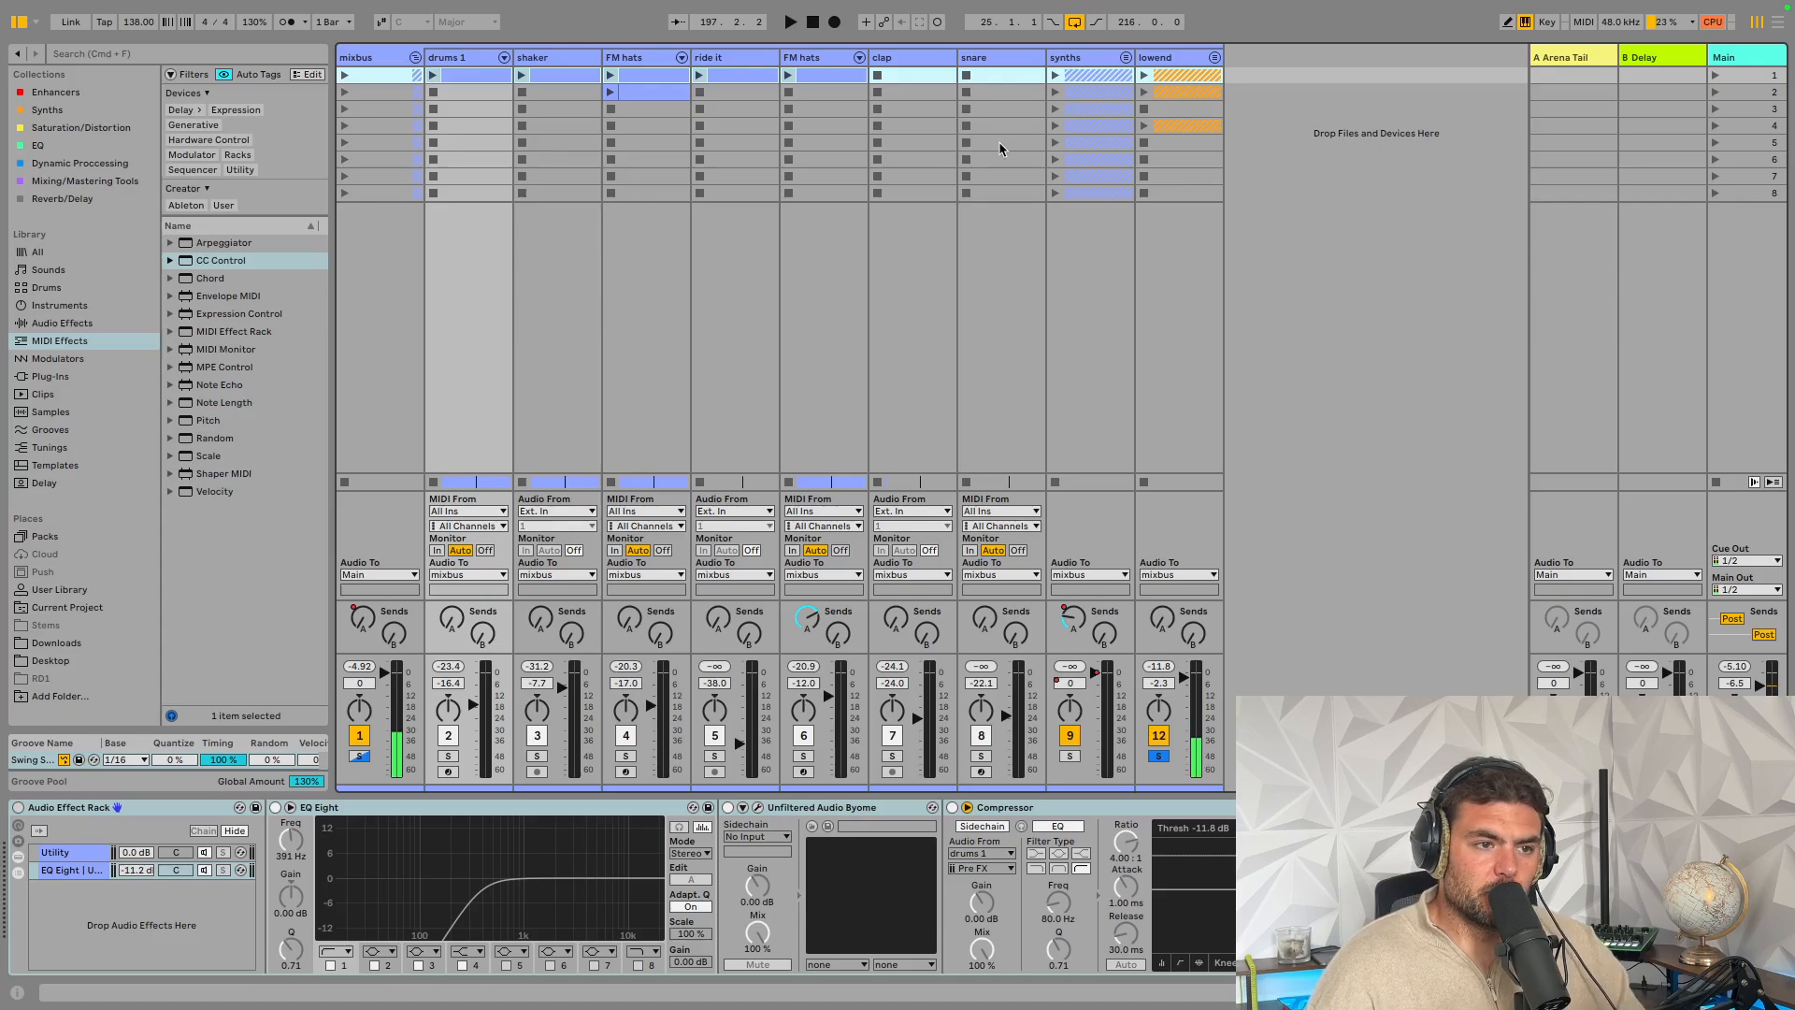
{"action": "left_click", "coordinate": [1085, 58]}
{"action": "left_click", "coordinate": [1178, 58]}
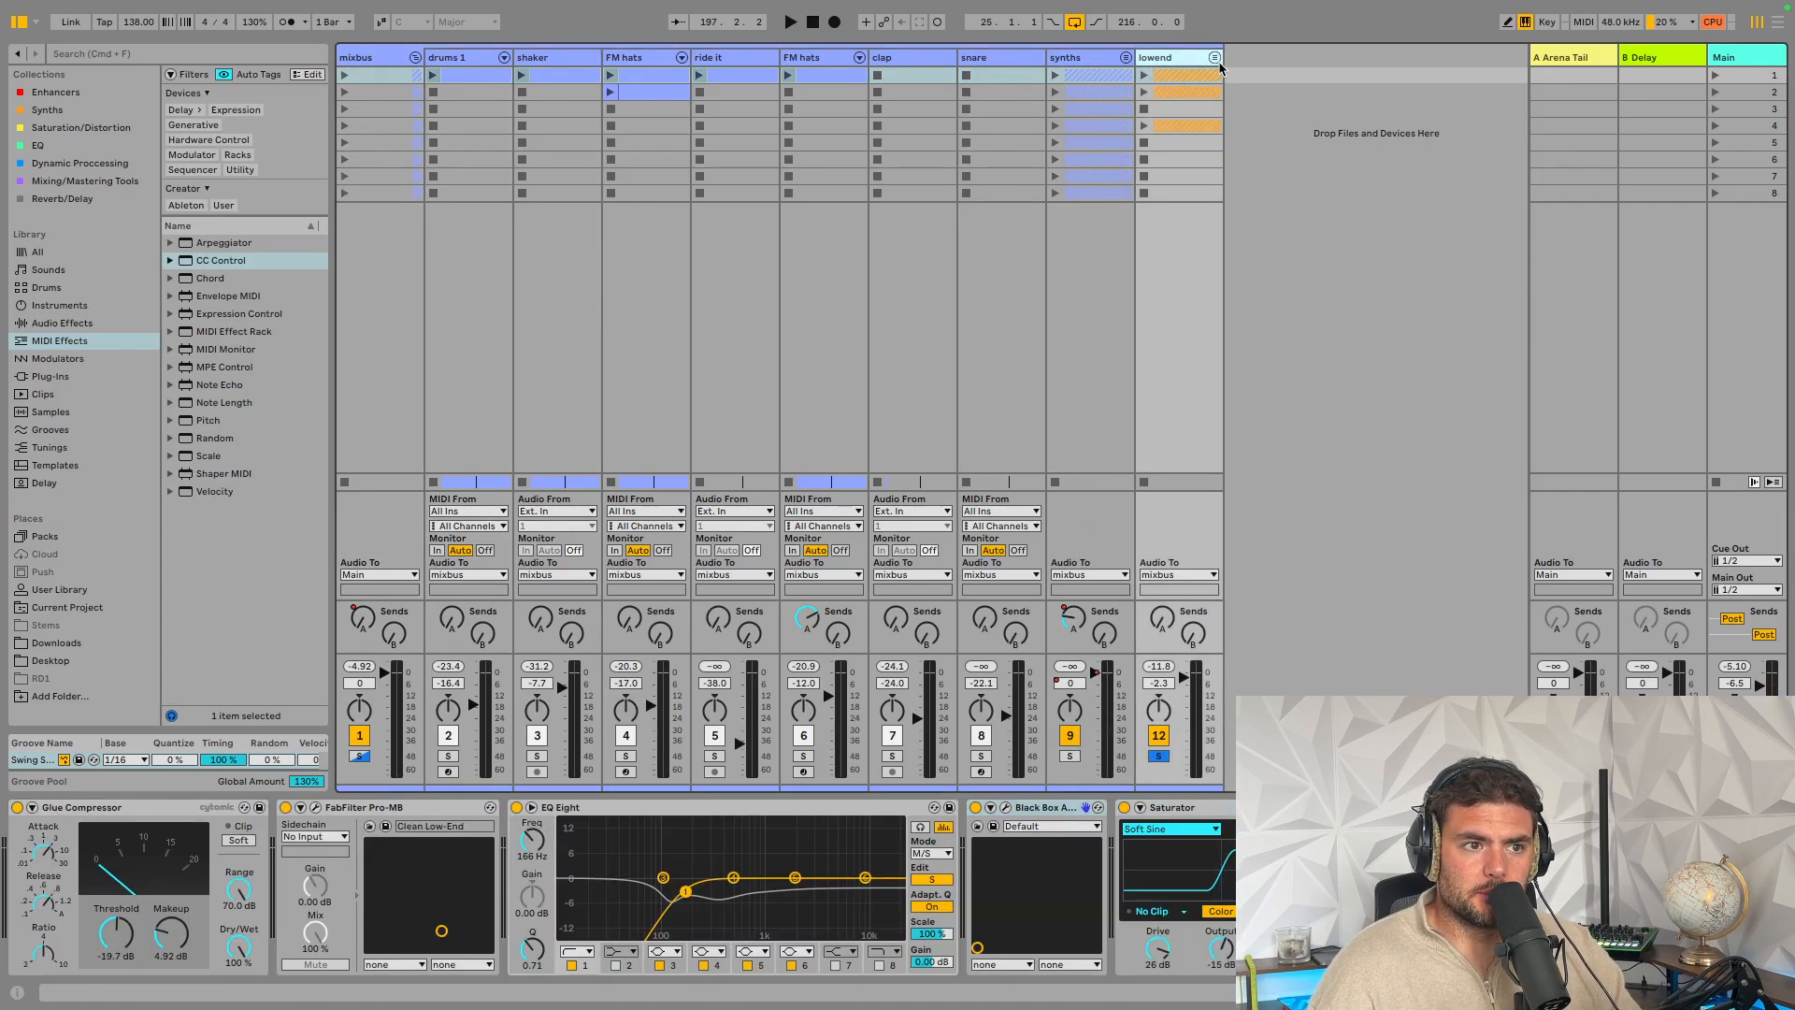
{"action": "left_click", "coordinate": [1214, 58]}
{"action": "scroll", "coordinate": [1205, 161], "scroll_direction": "right", "scroll_amount": 3}
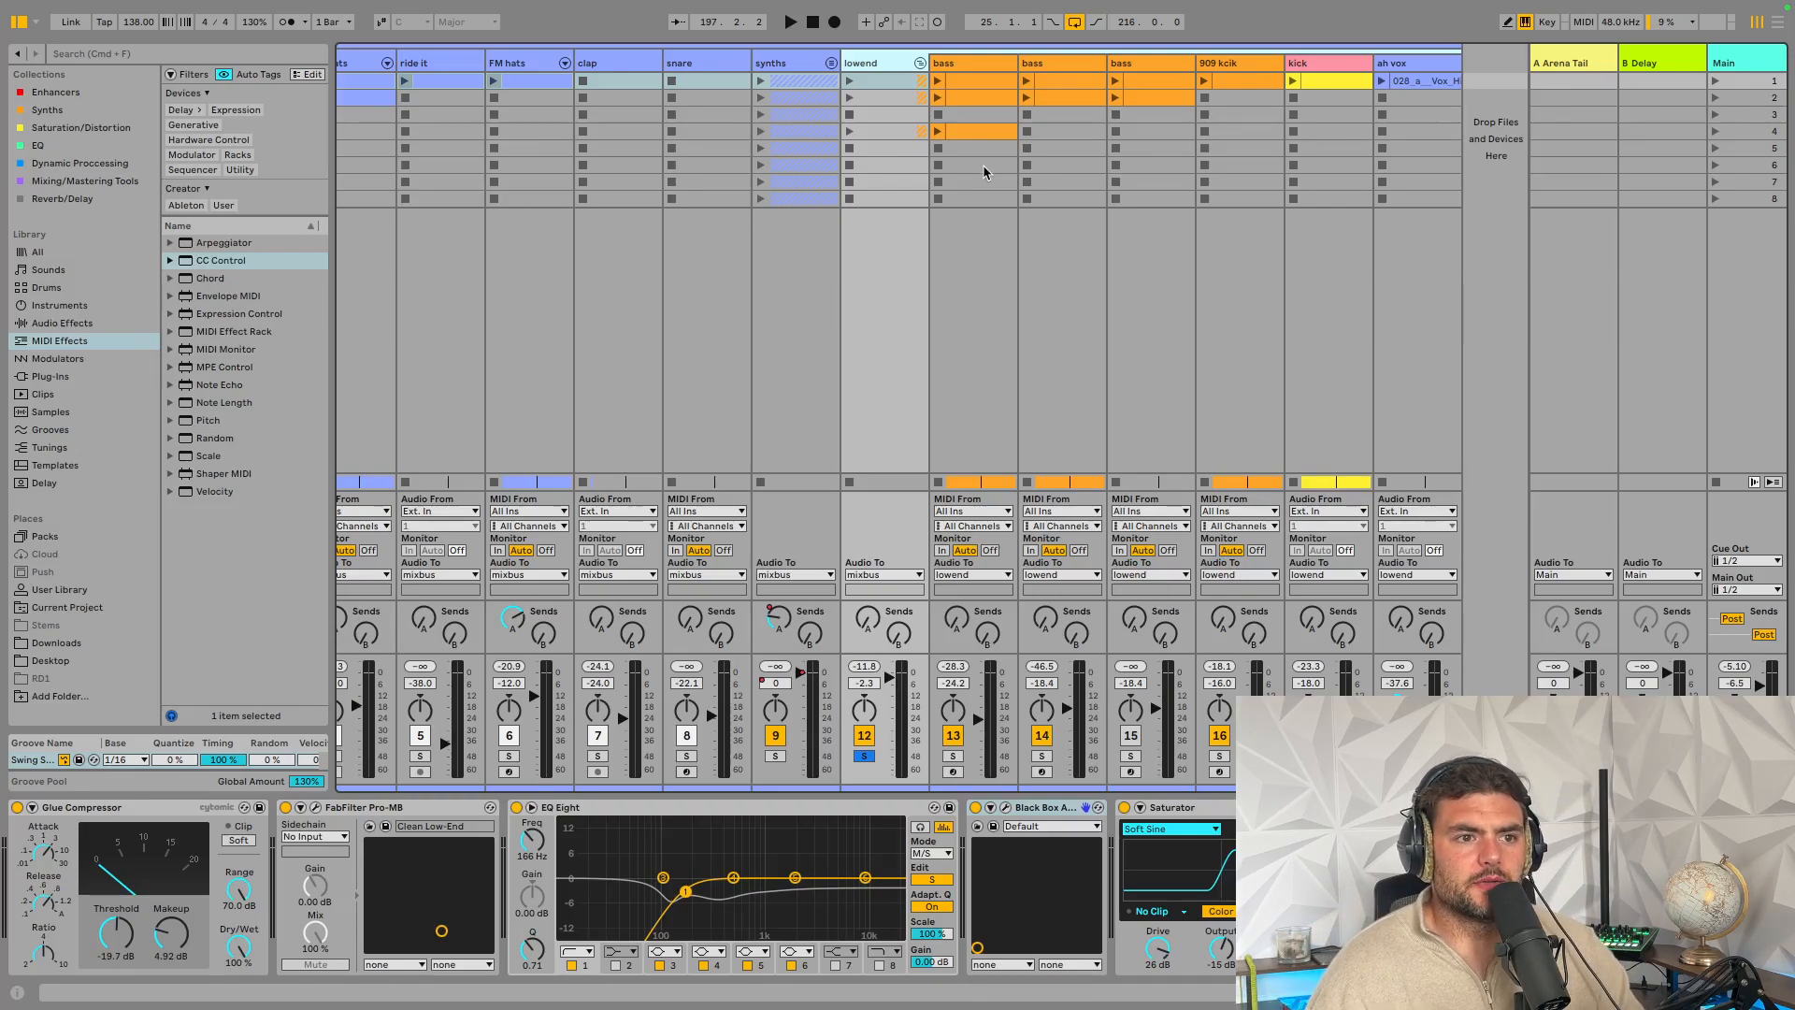
Solo the 909 kick track and audition it from bar 193
{"action": "left_click", "coordinate": [1208, 66]}
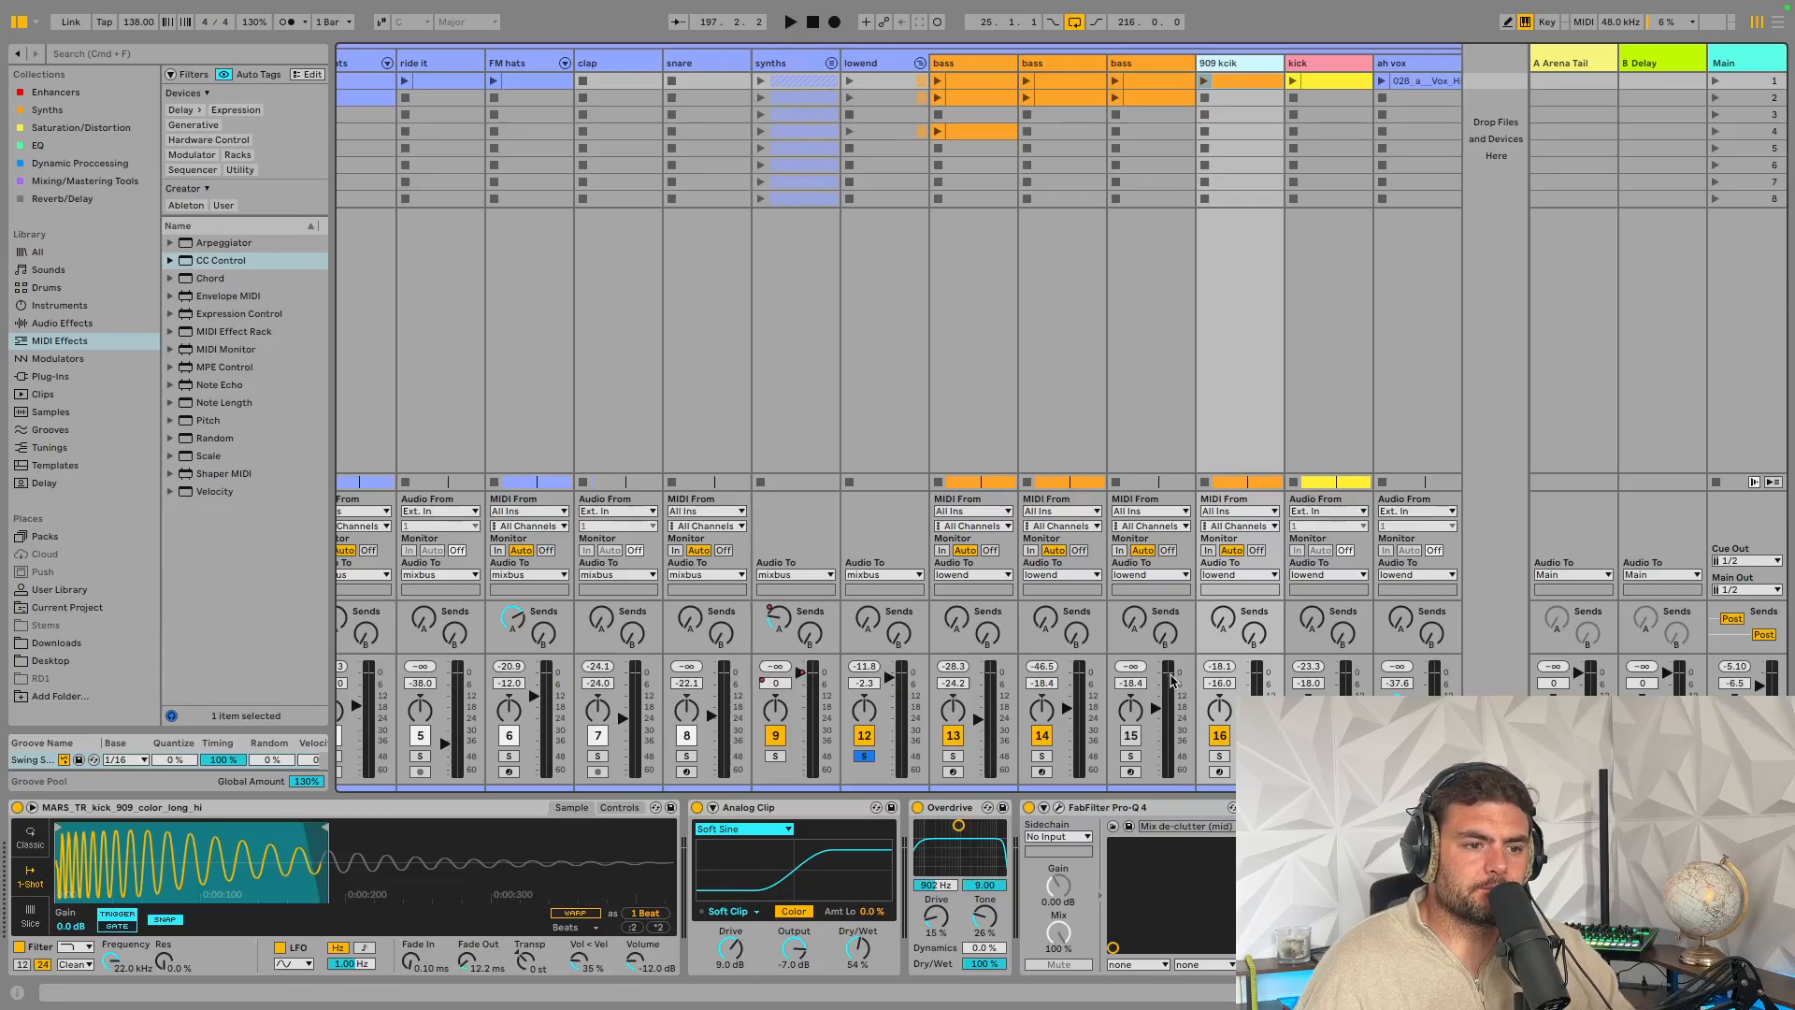
{"action": "left_click", "coordinate": [1221, 769]}
{"action": "left_click", "coordinate": [1219, 756]}
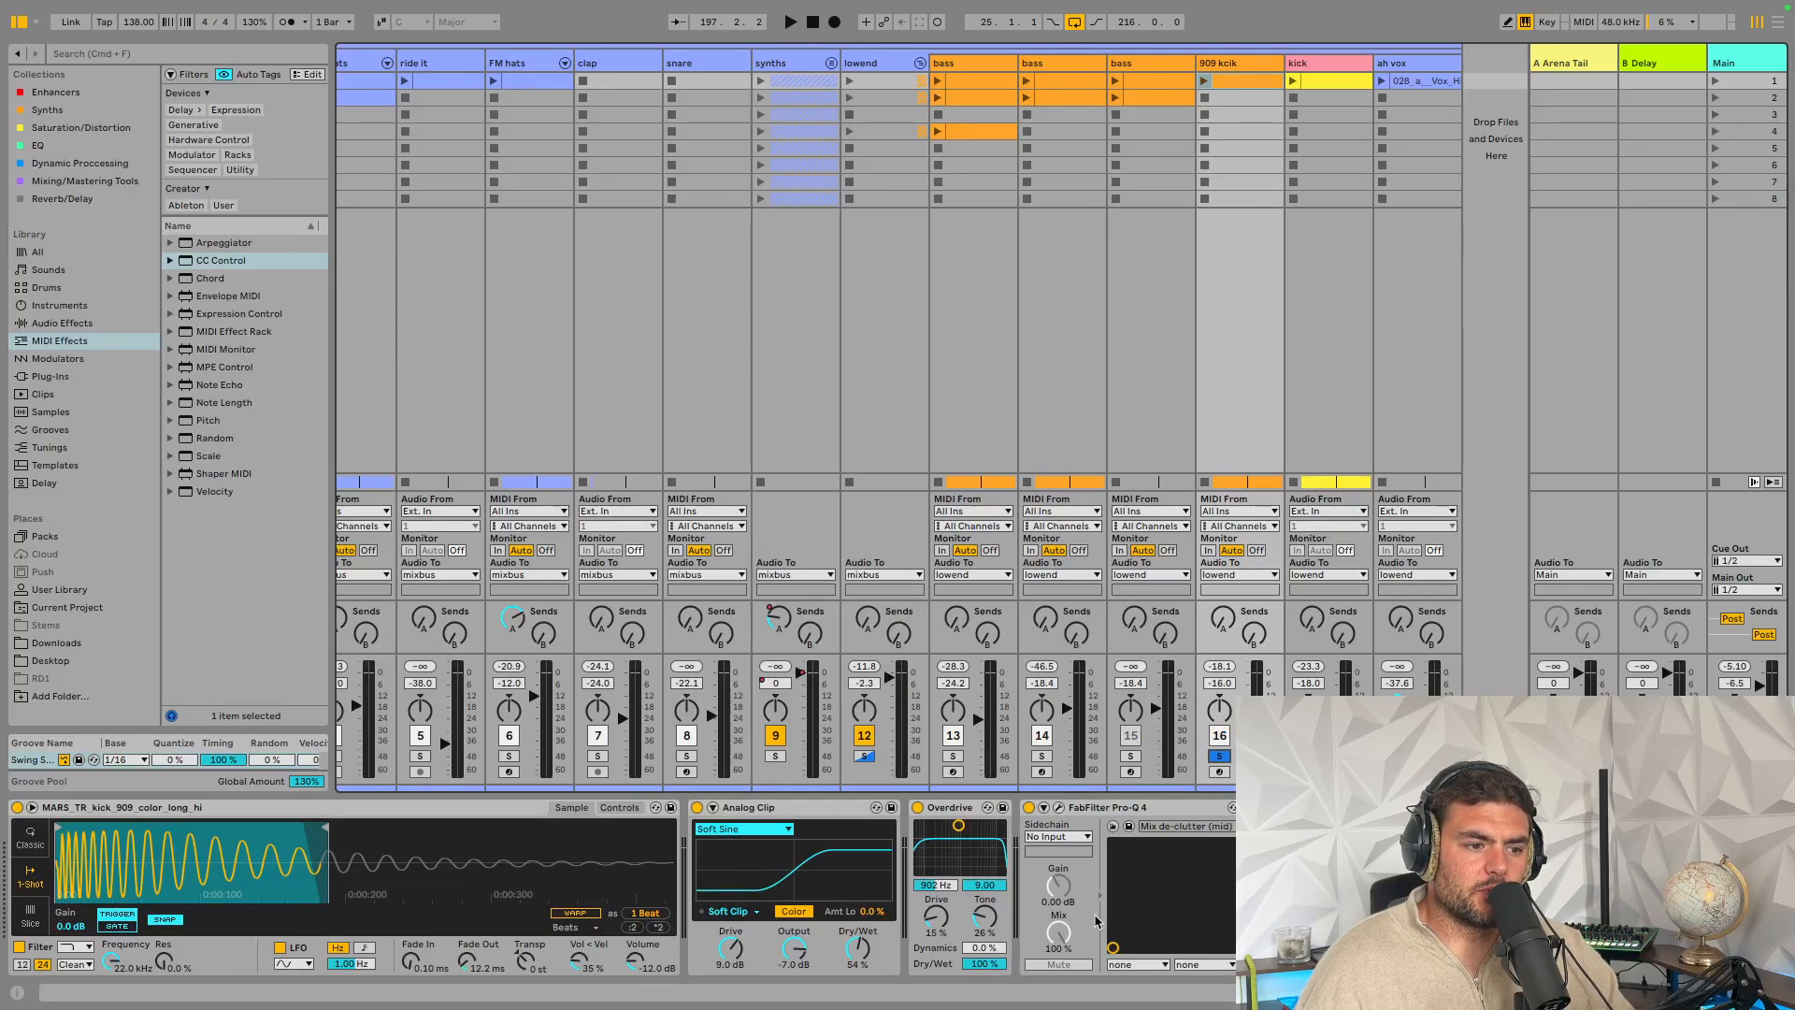
{"action": "key", "text": "space"}
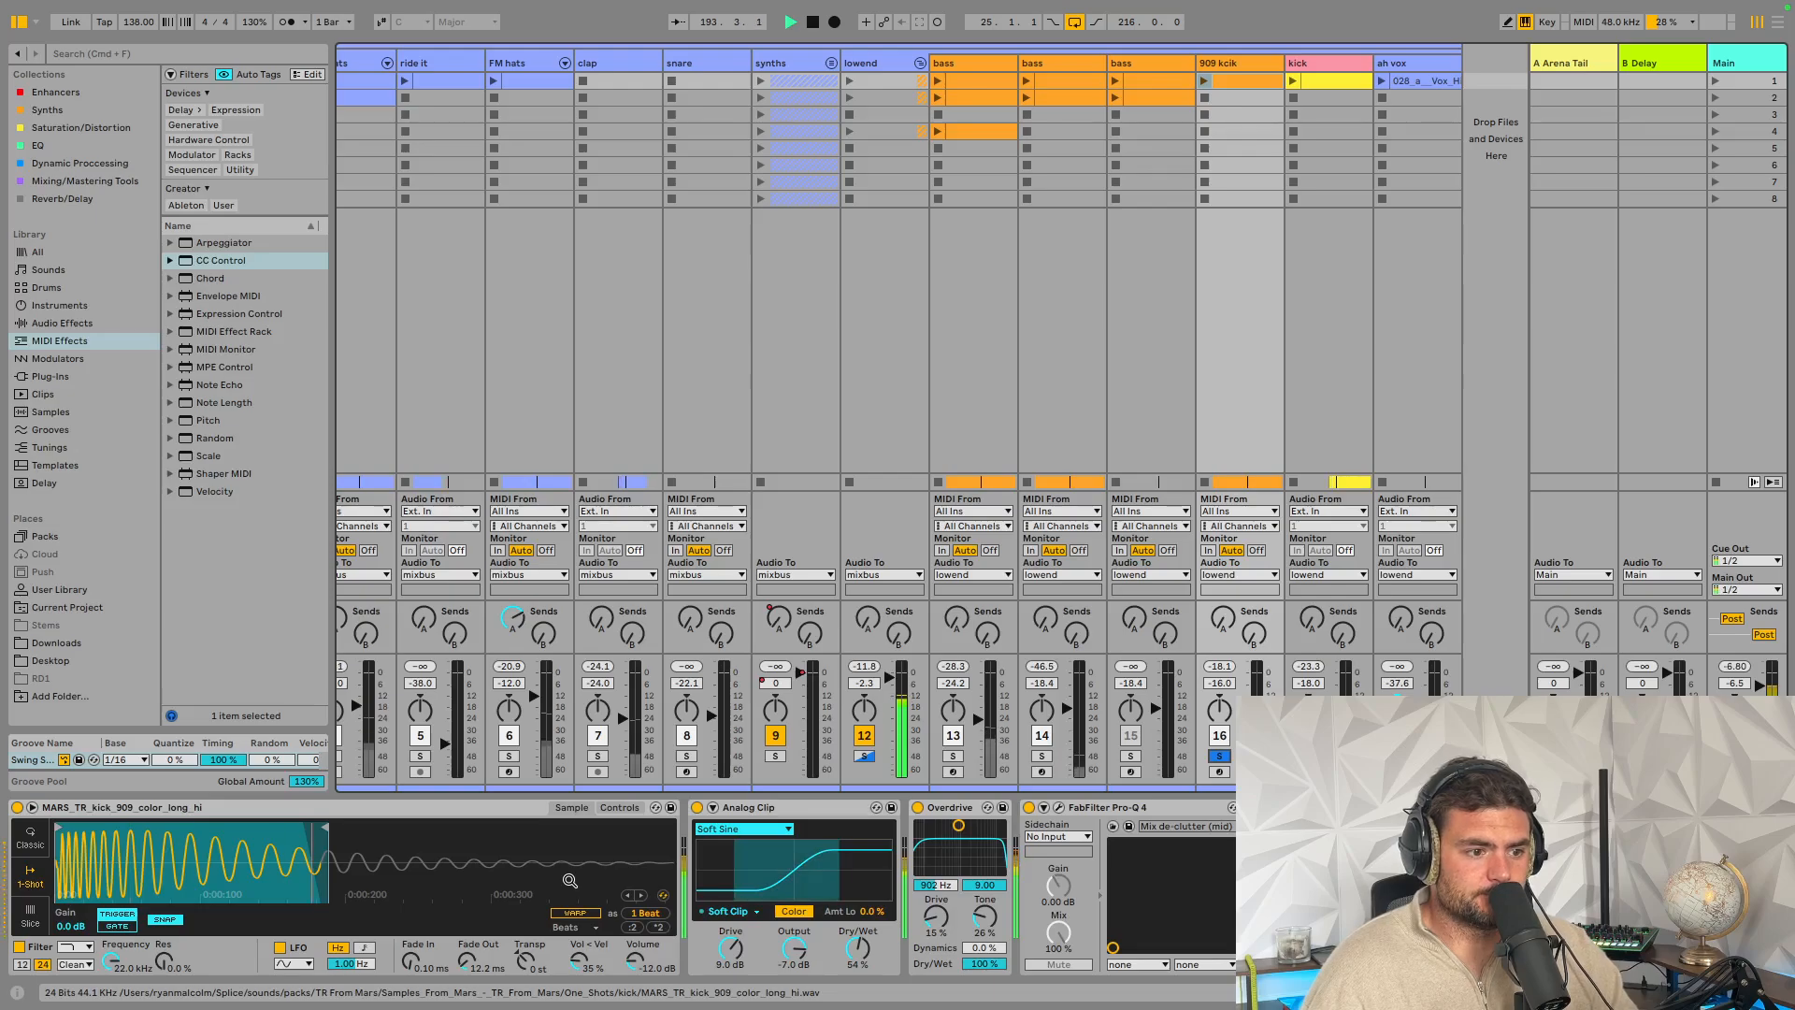
{"action": "key", "text": "space"}
Bypass Analog Clip, Overdrive and FabFilter Pro-Q 4 on the 909 kick track
{"action": "left_click", "coordinate": [744, 805]}
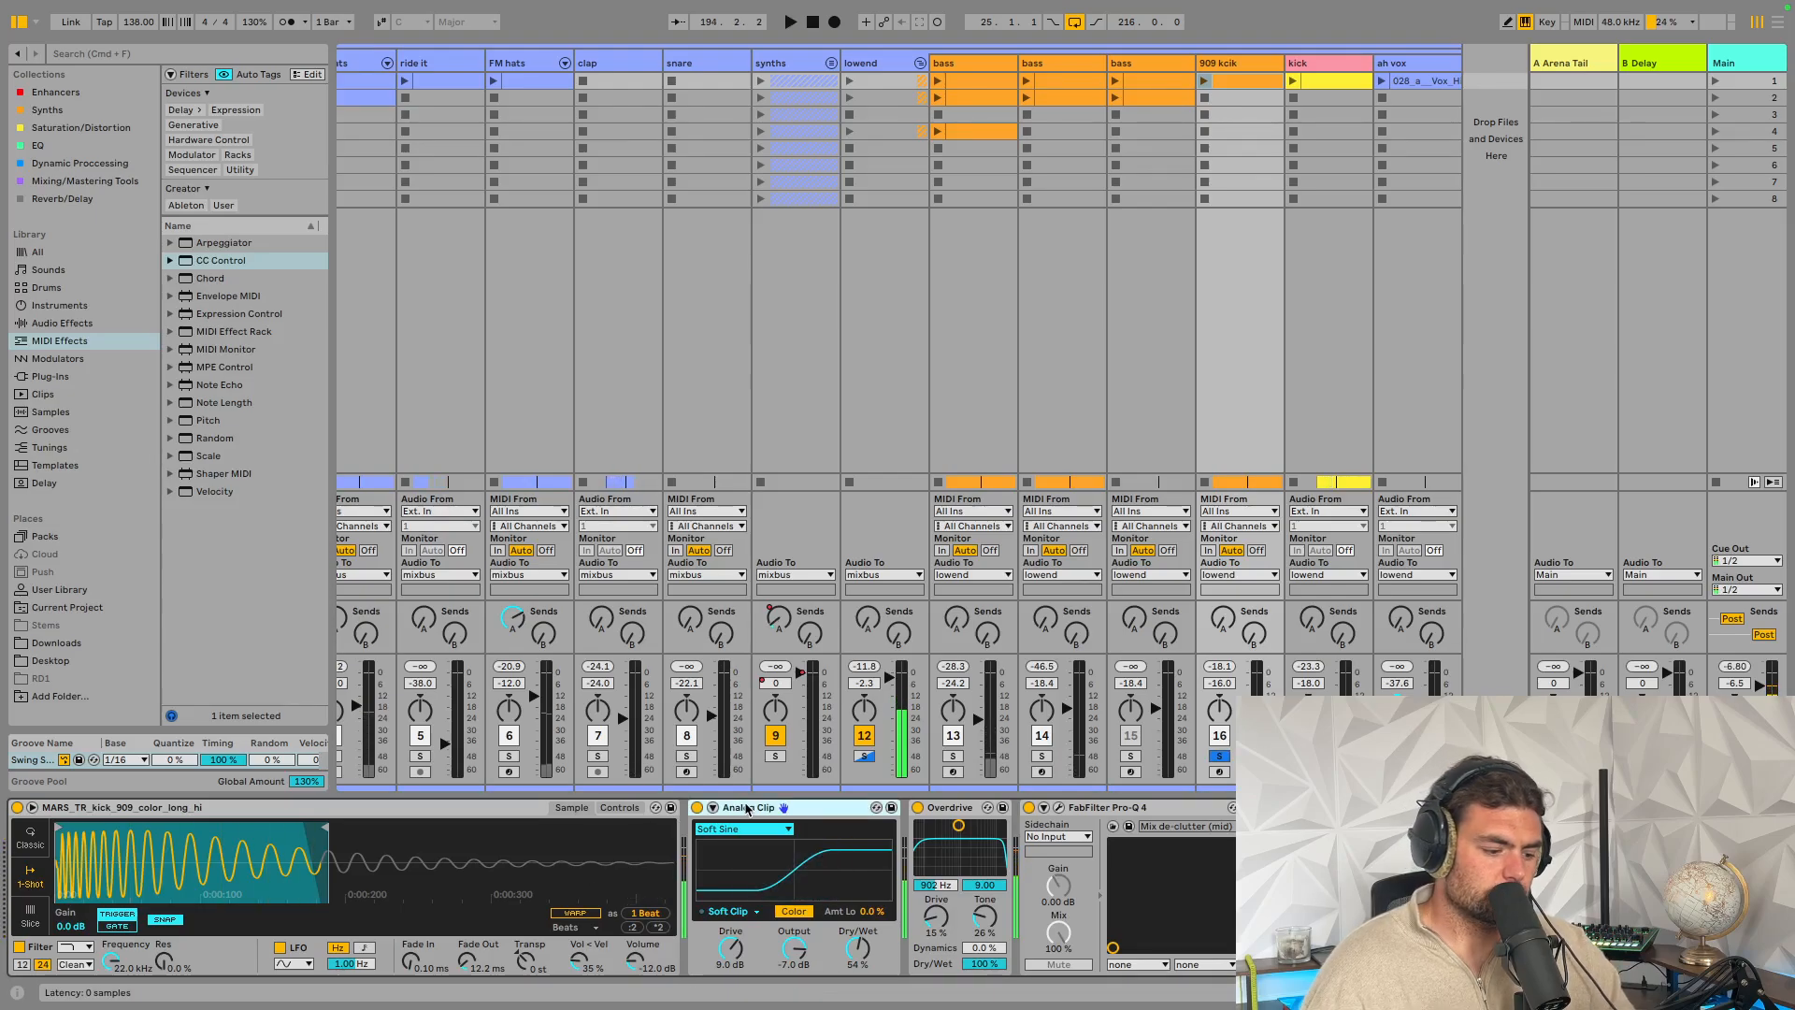
{"action": "key", "text": "super+a"}
{"action": "left_click", "coordinate": [696, 807]}
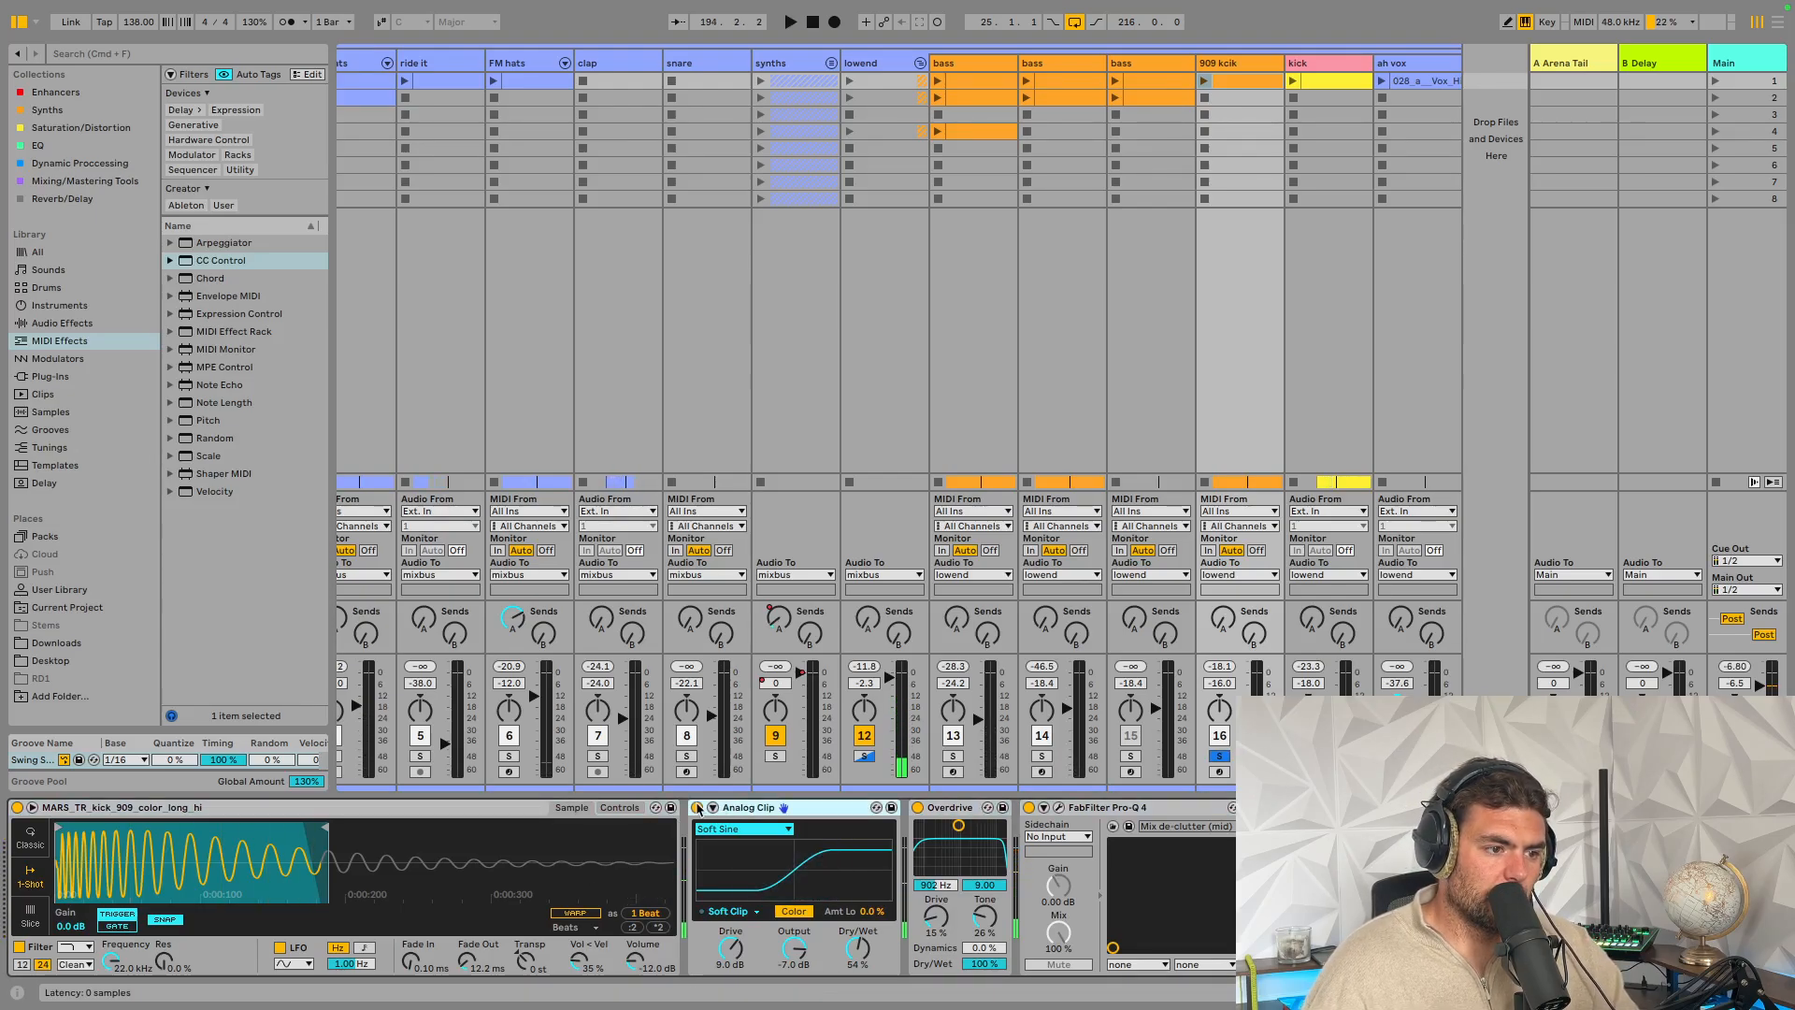
{"action": "left_click", "coordinate": [917, 807]}
{"action": "left_click", "coordinate": [1028, 806]}
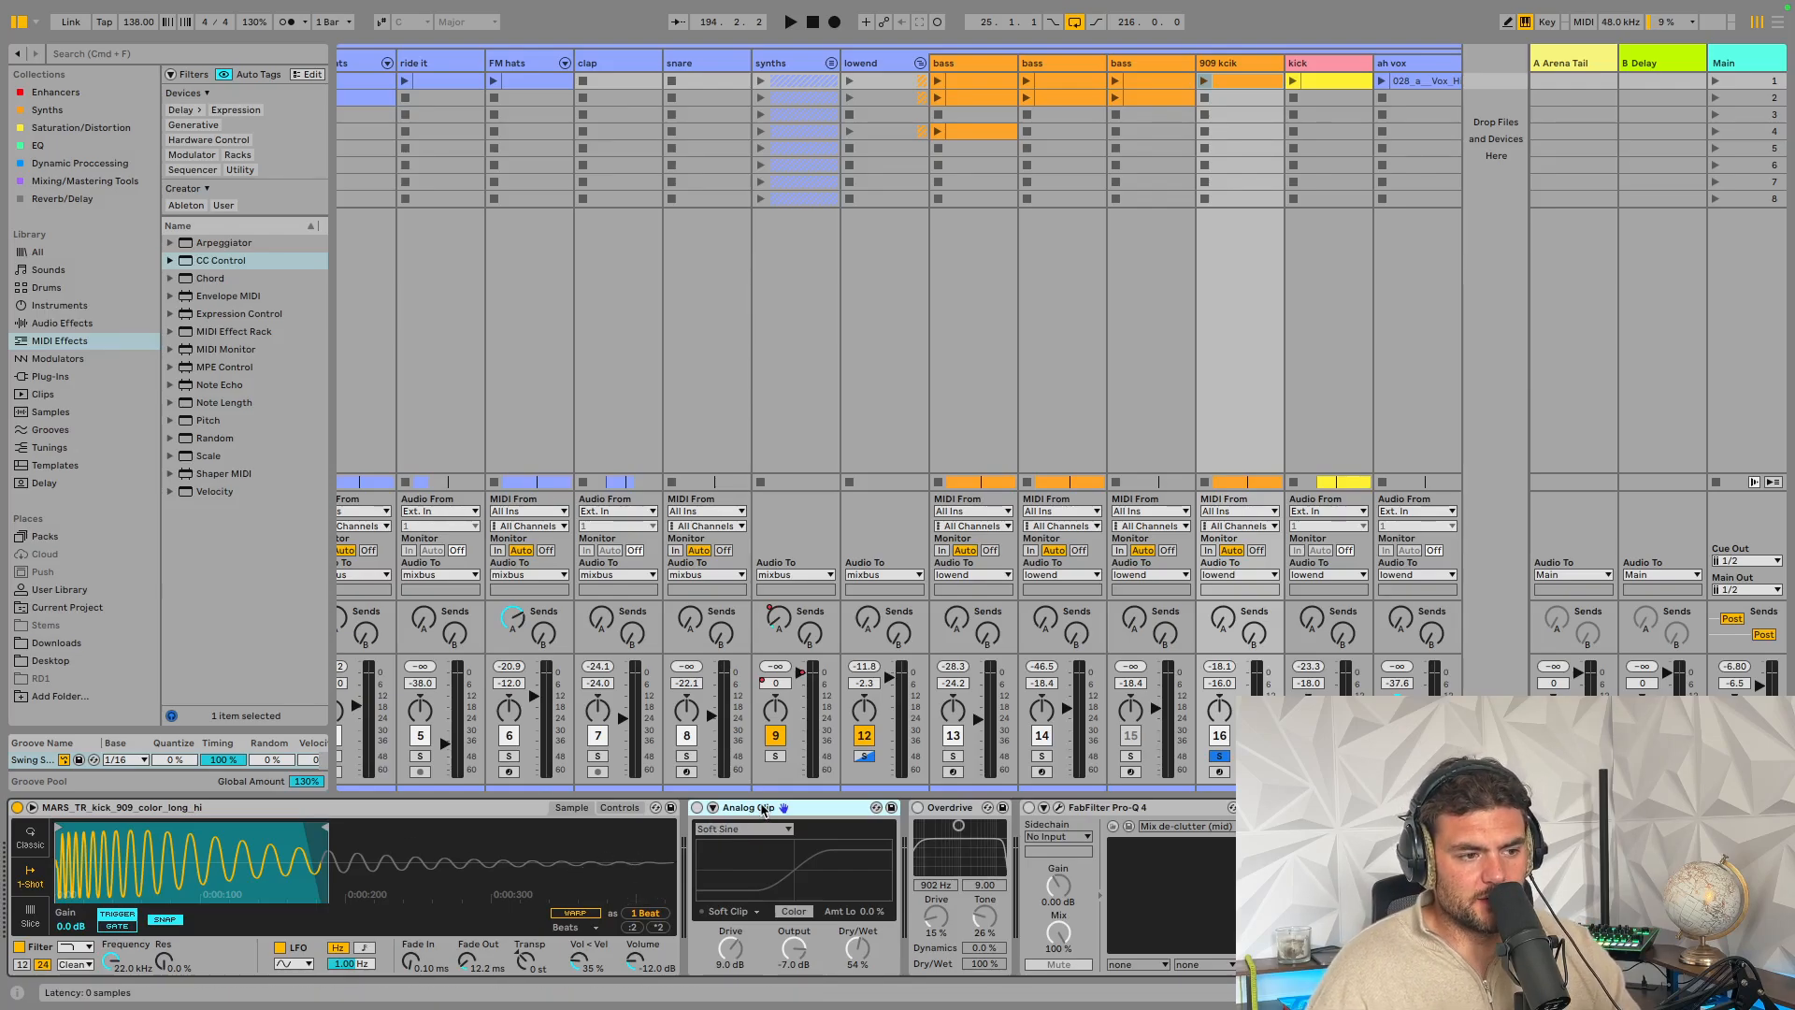
Inspect the settings of FabFilter Pro-Q 4 and Cut Classic High Flyer on the 909 kick track
{"action": "left_click", "coordinate": [1059, 806]}
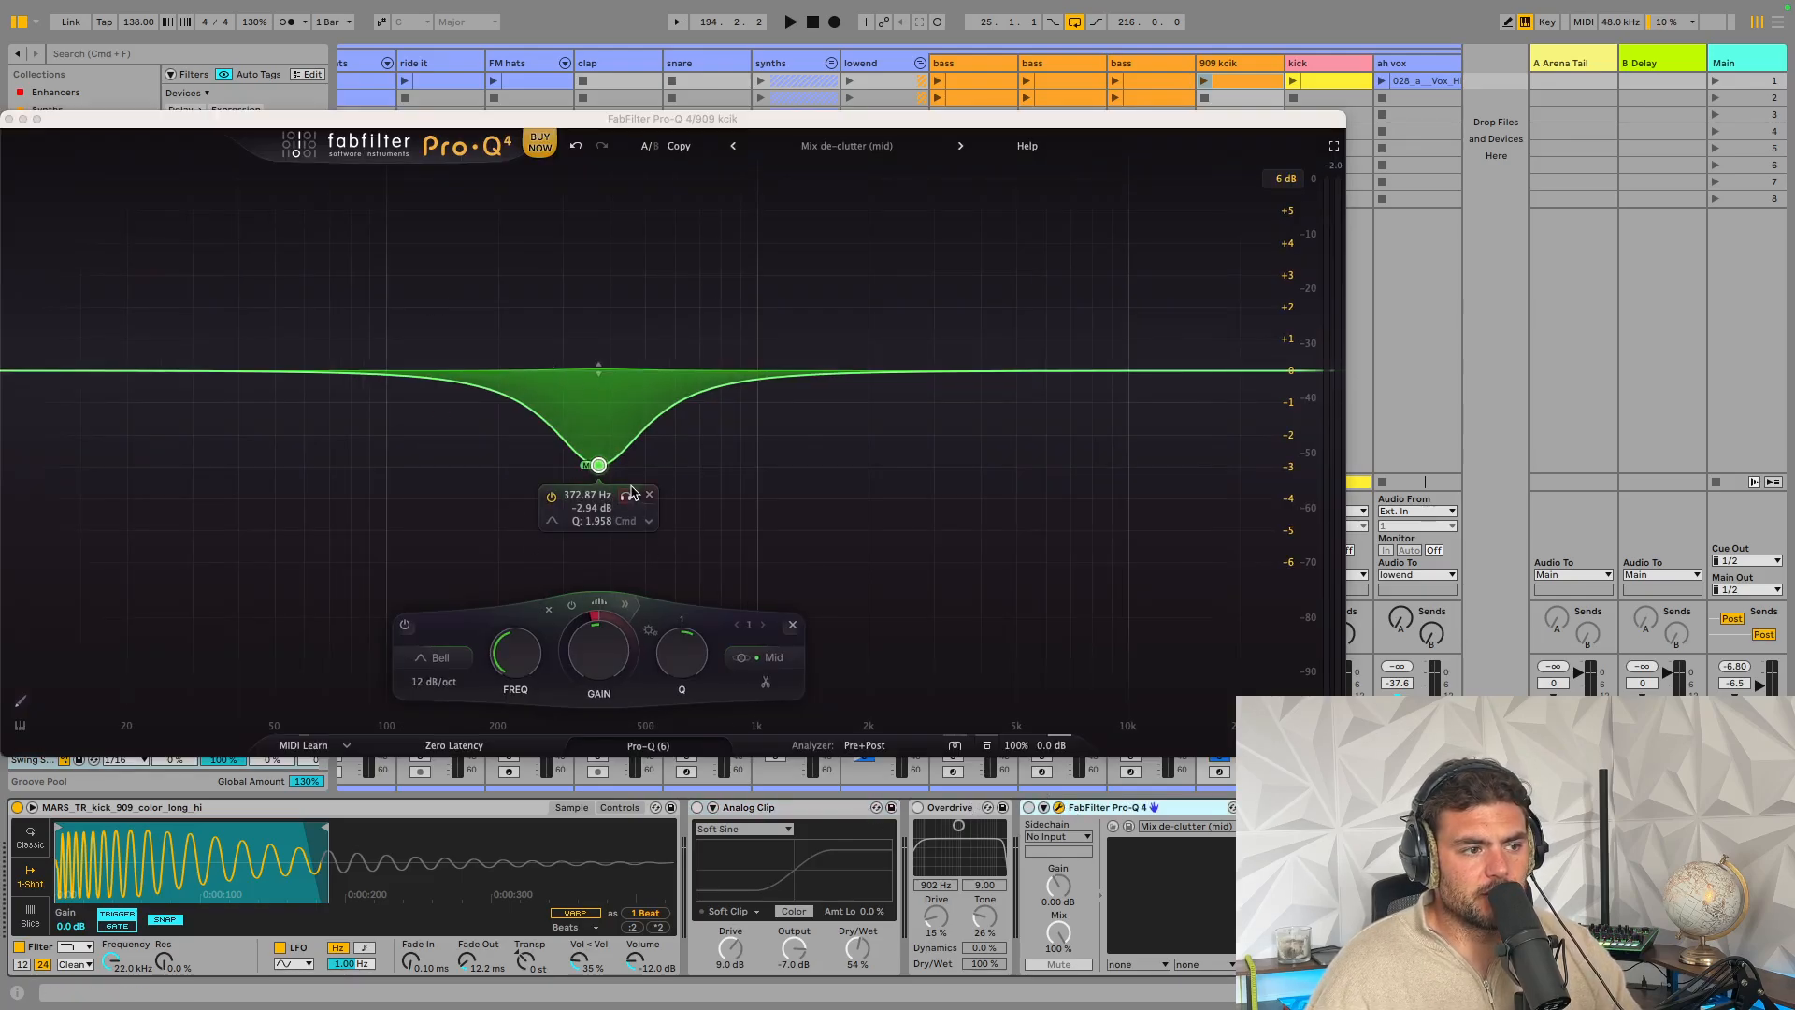
{"action": "left_click", "coordinate": [8, 119]}
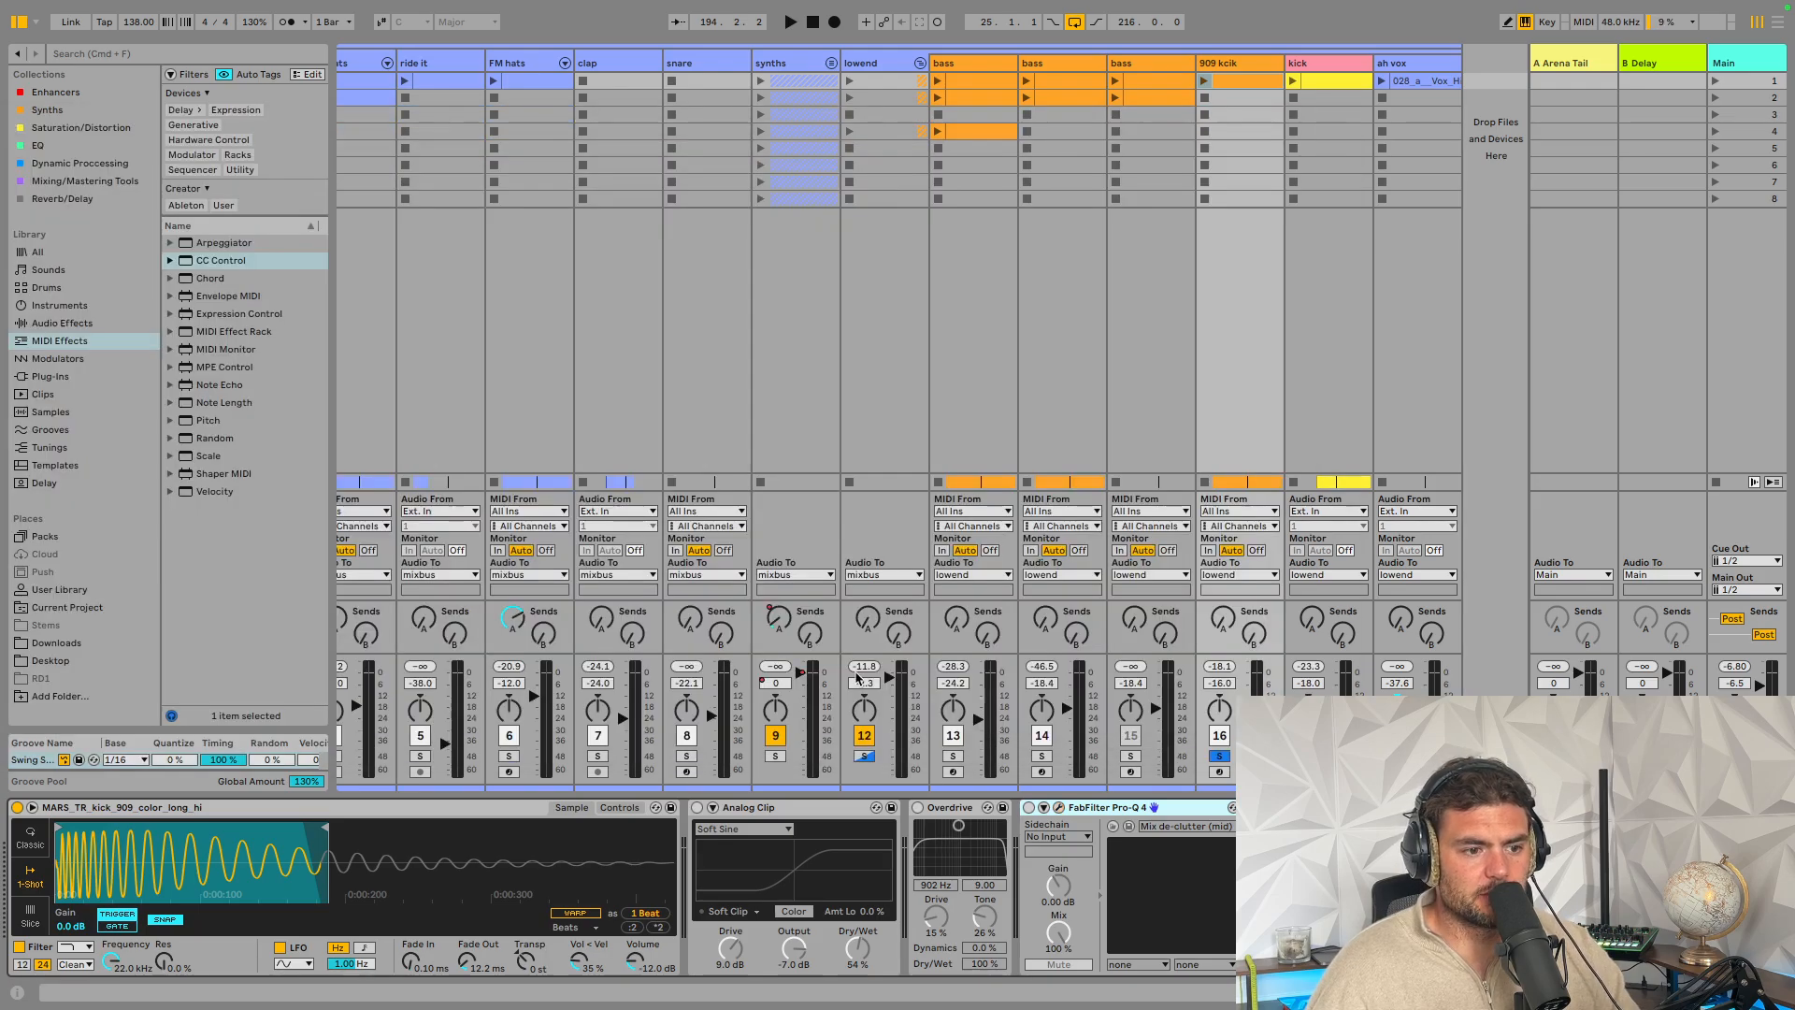
{"action": "left_click", "coordinate": [1303, 807]}
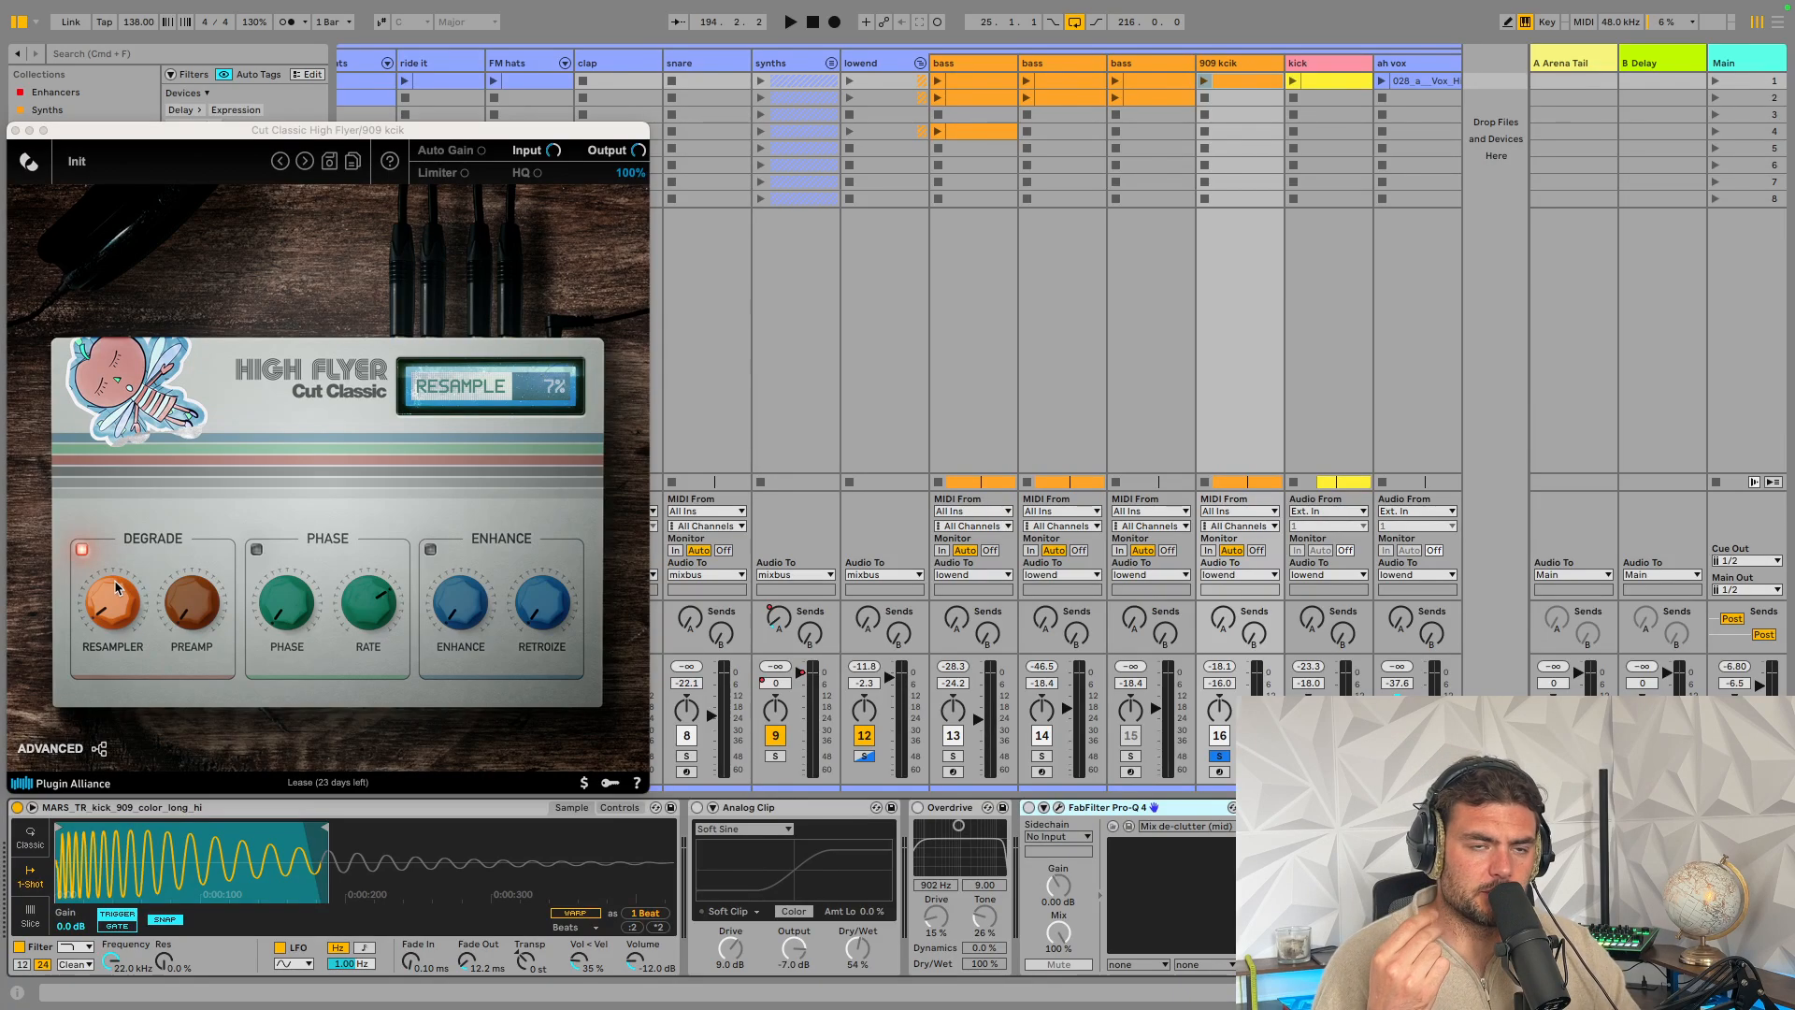
{"action": "left_click", "coordinate": [15, 131]}
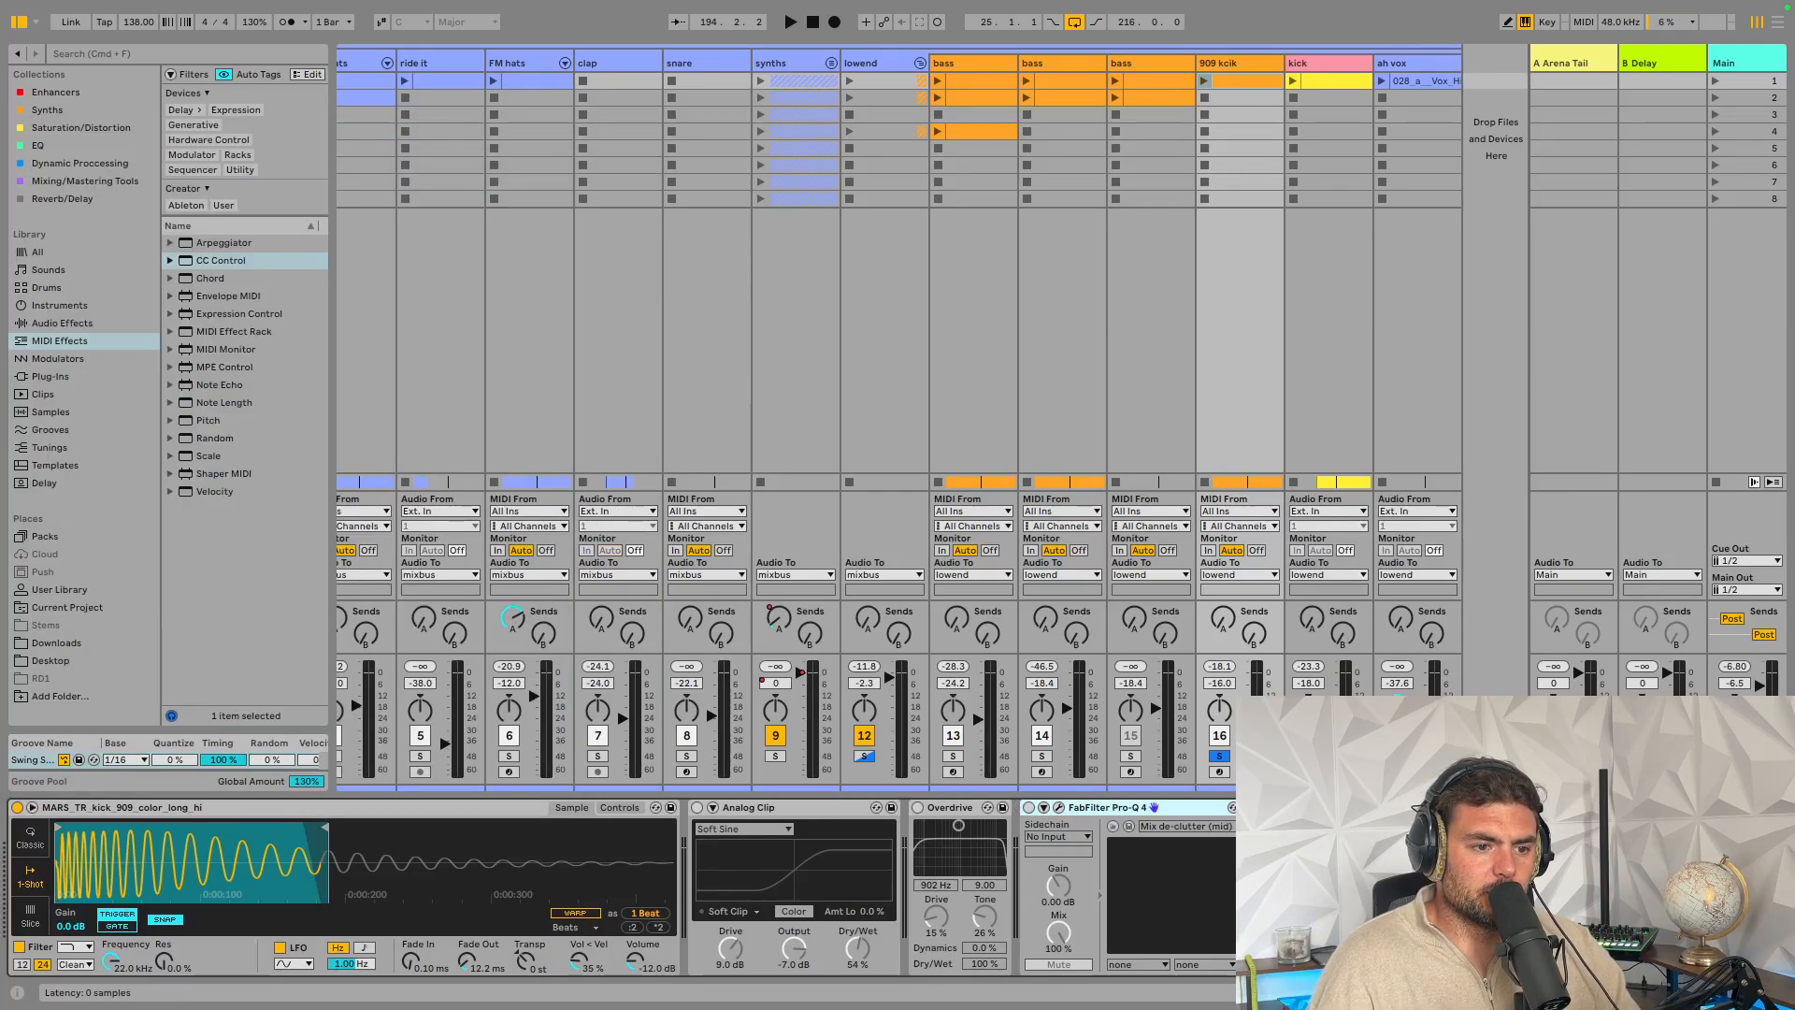
Audition the 909 kick with its effects bypassed, and again with Pro-Q 4, Overdrive and Analog Clip re-enabled
{"action": "key", "text": "space"}
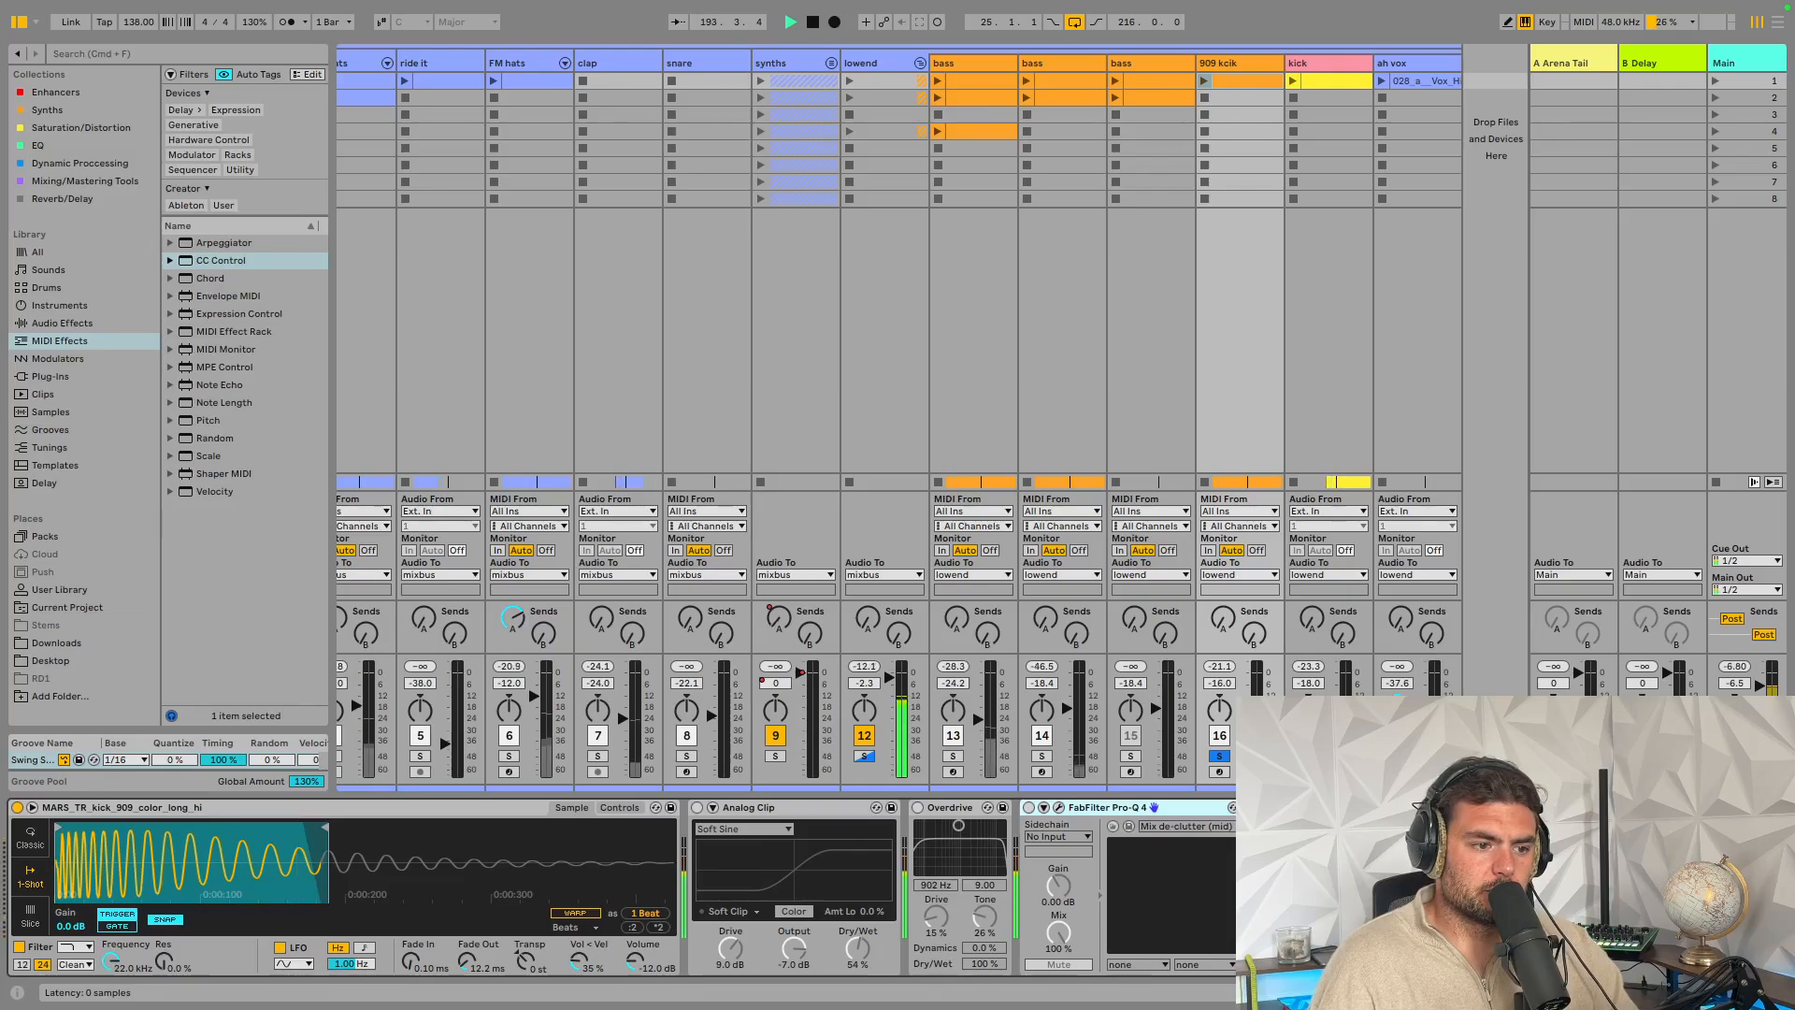
{"action": "key", "text": "space"}
{"action": "left_click", "coordinate": [1029, 807]}
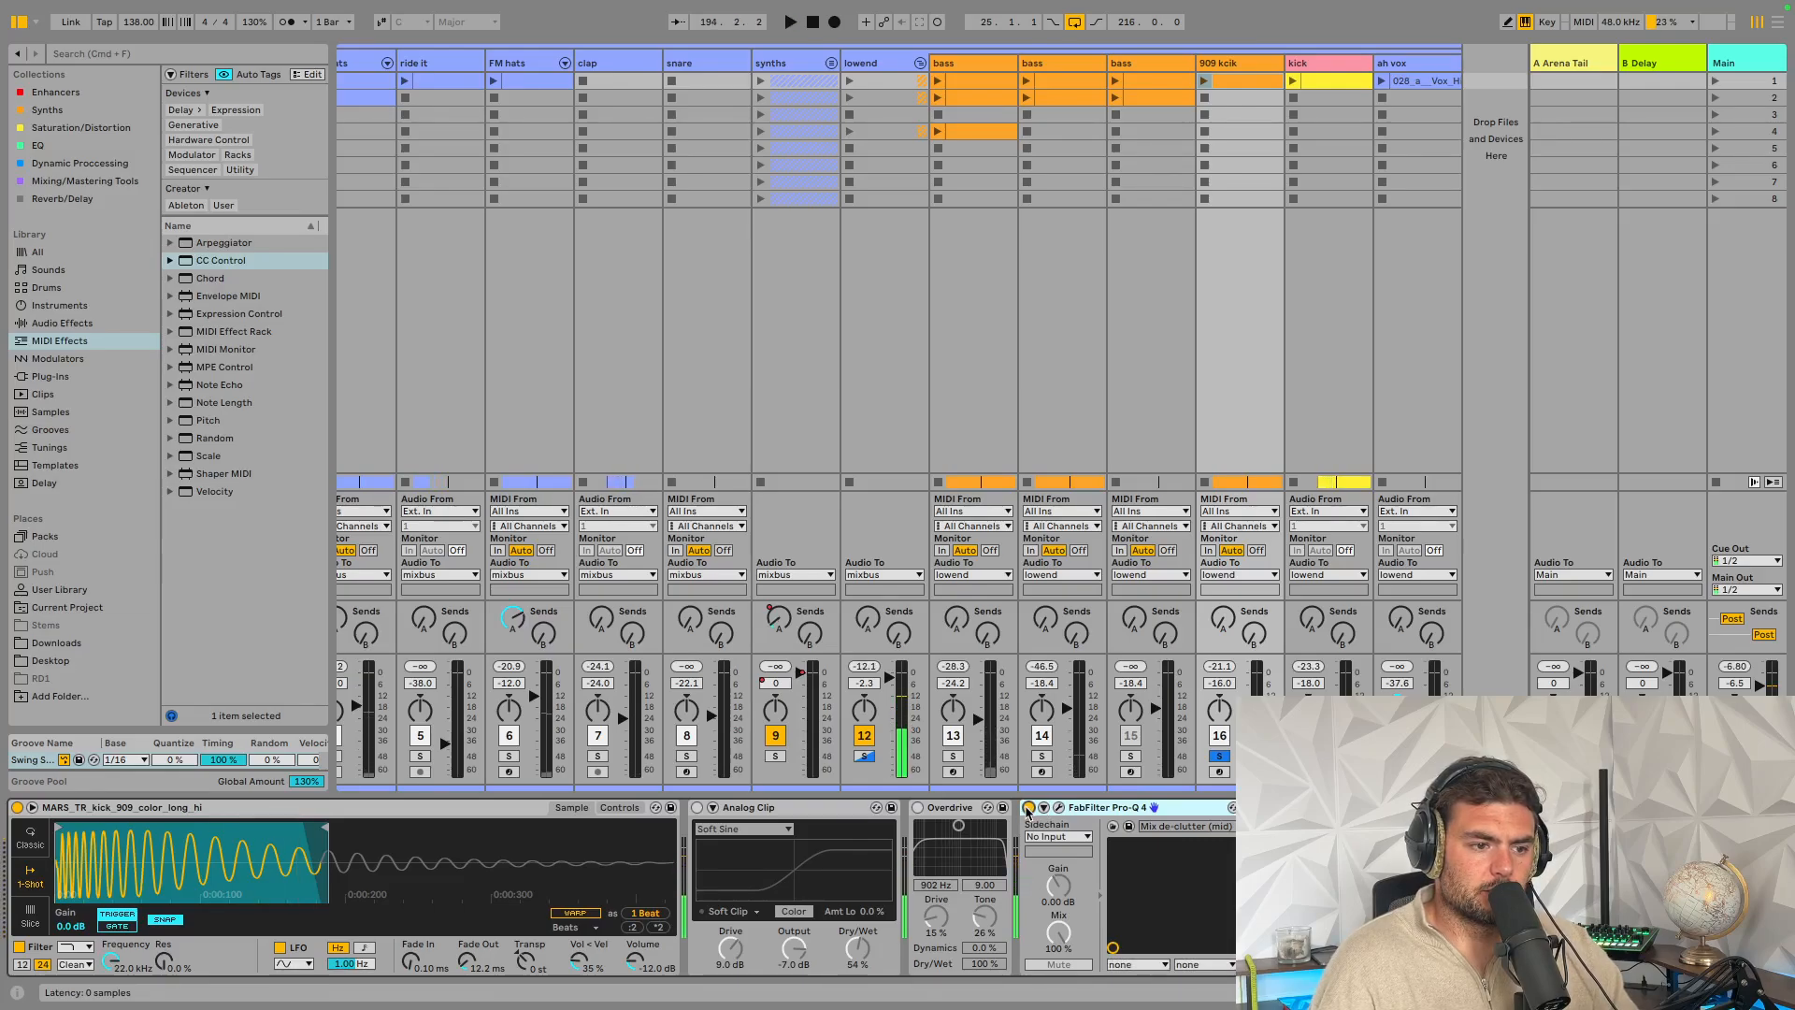
{"action": "left_click", "coordinate": [917, 808]}
{"action": "left_click", "coordinate": [697, 808]}
{"action": "key", "text": "space"}
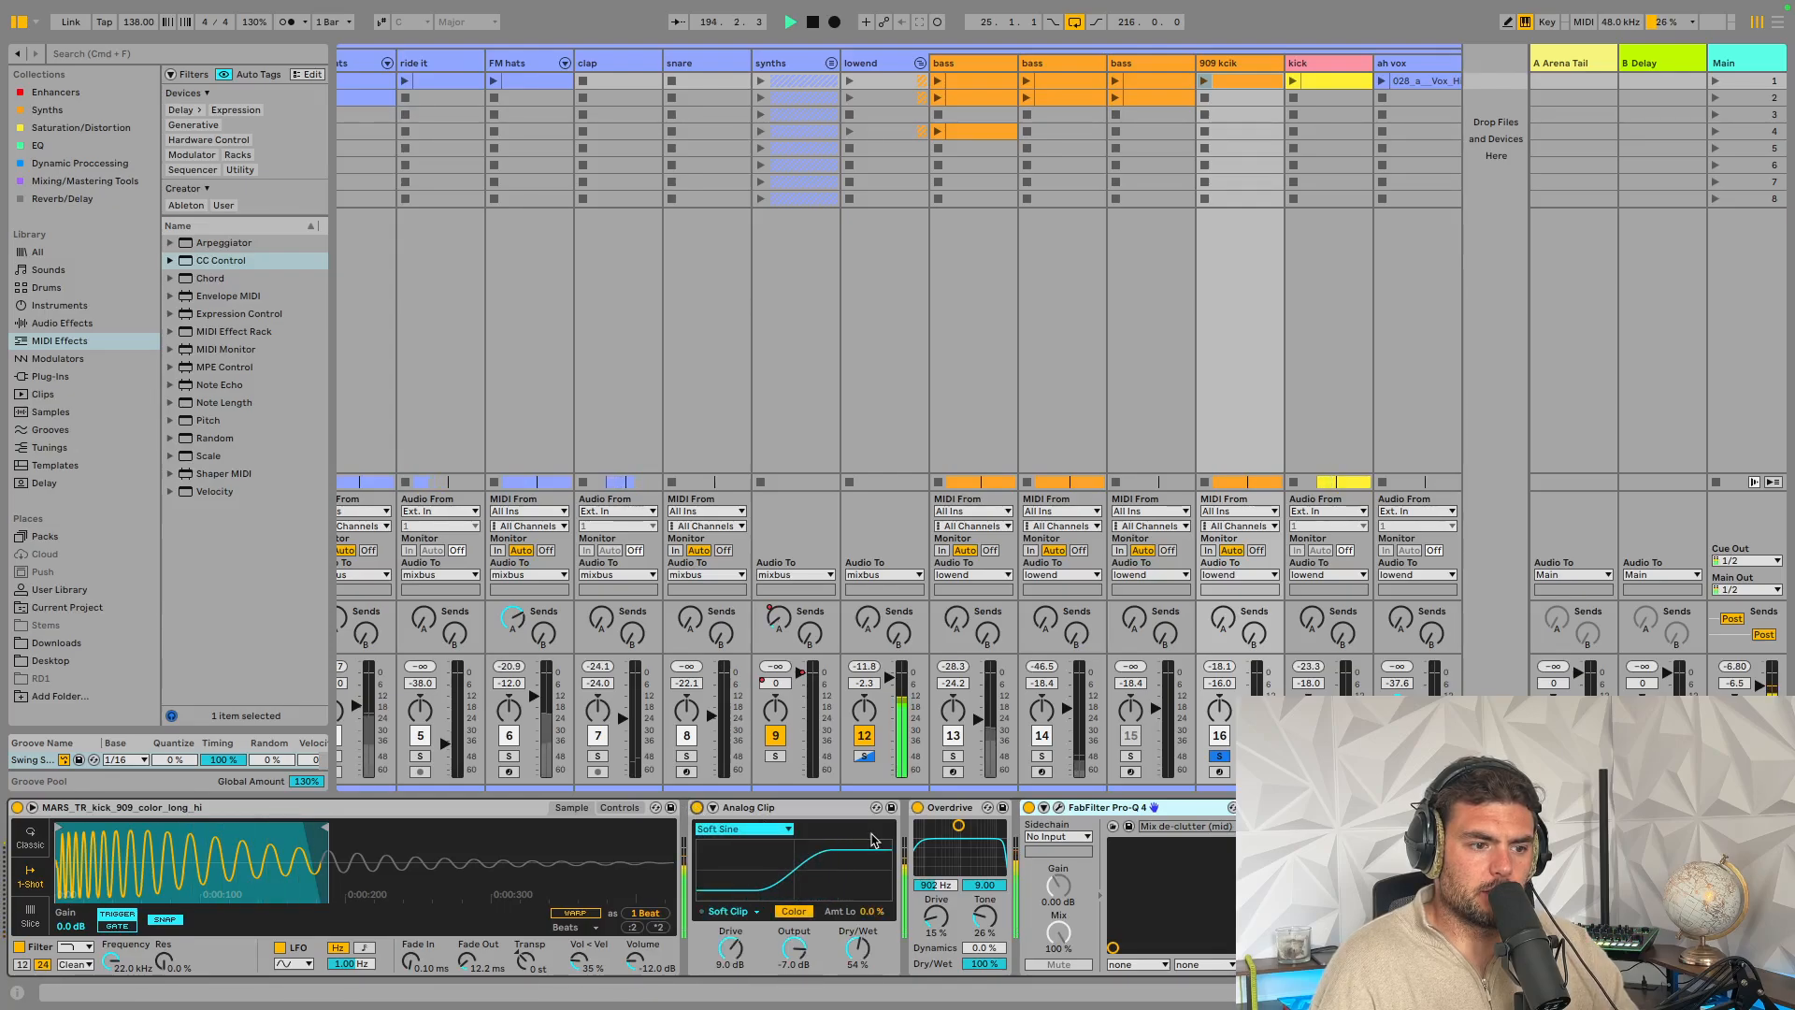
{"action": "key", "text": "space"}
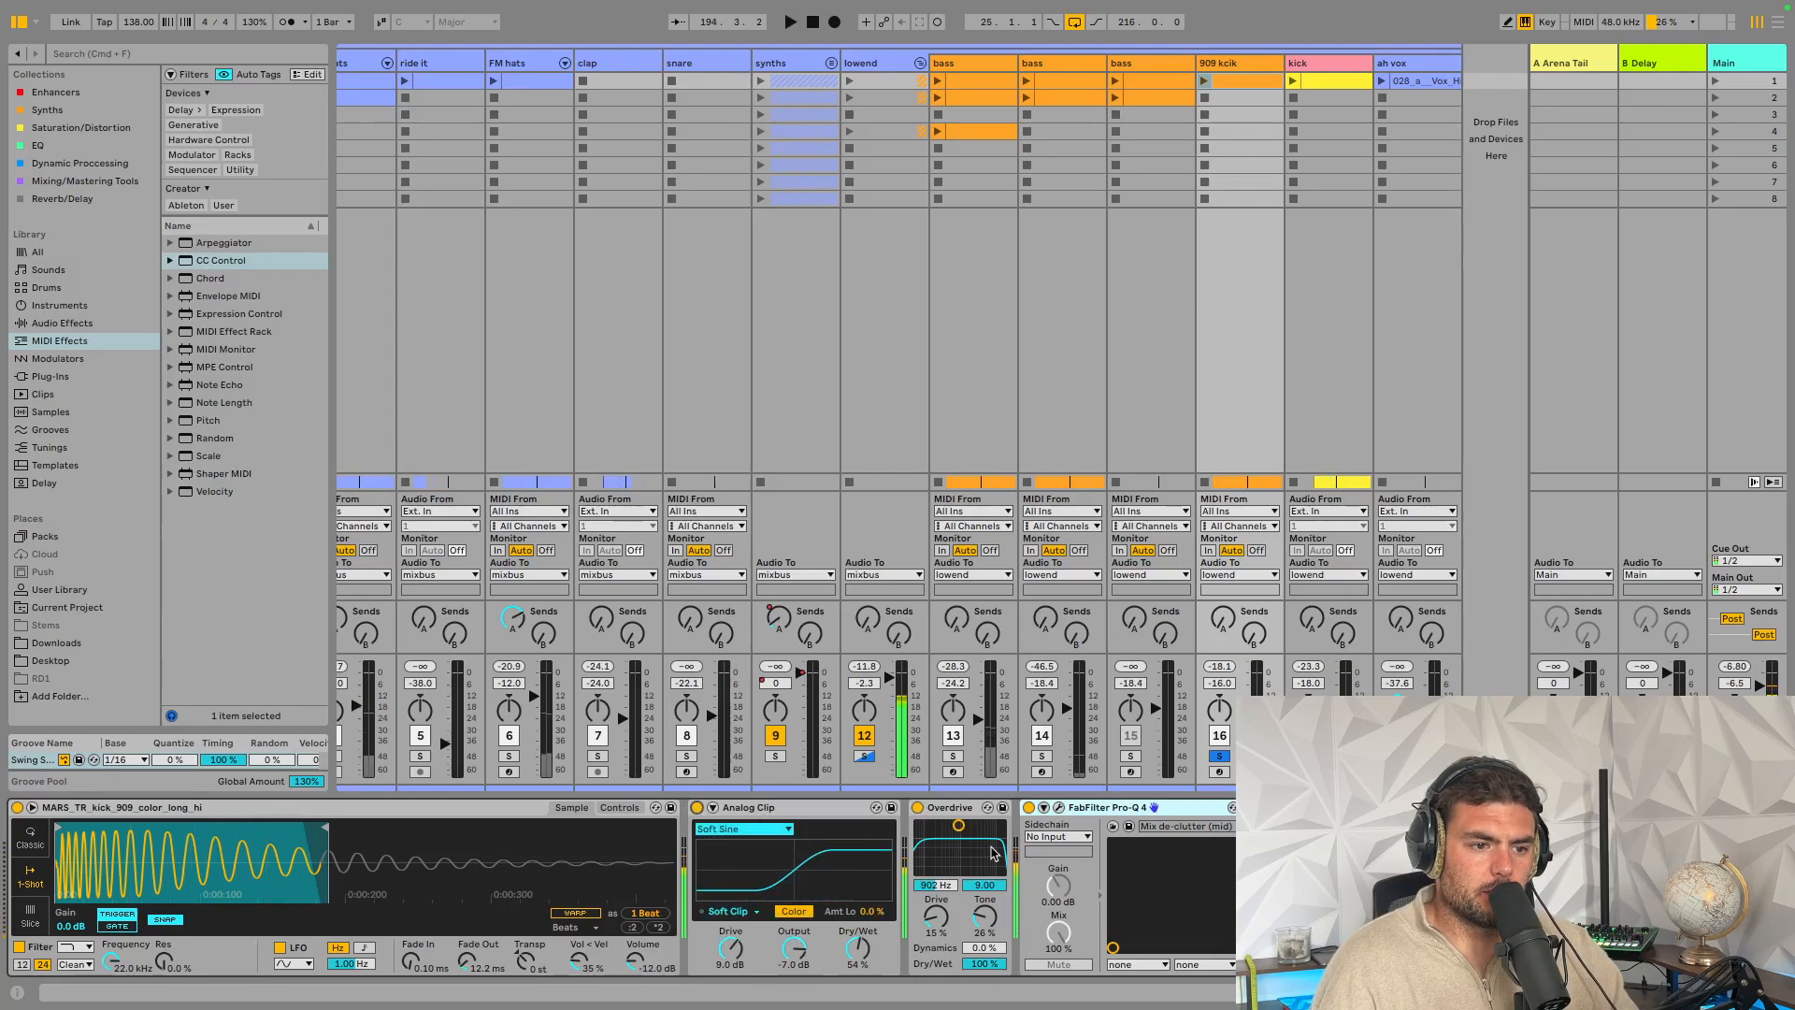
Move the solo from the 909 kick to the first bass track and bring up the start of its device chain
{"action": "left_click", "coordinate": [1216, 755]}
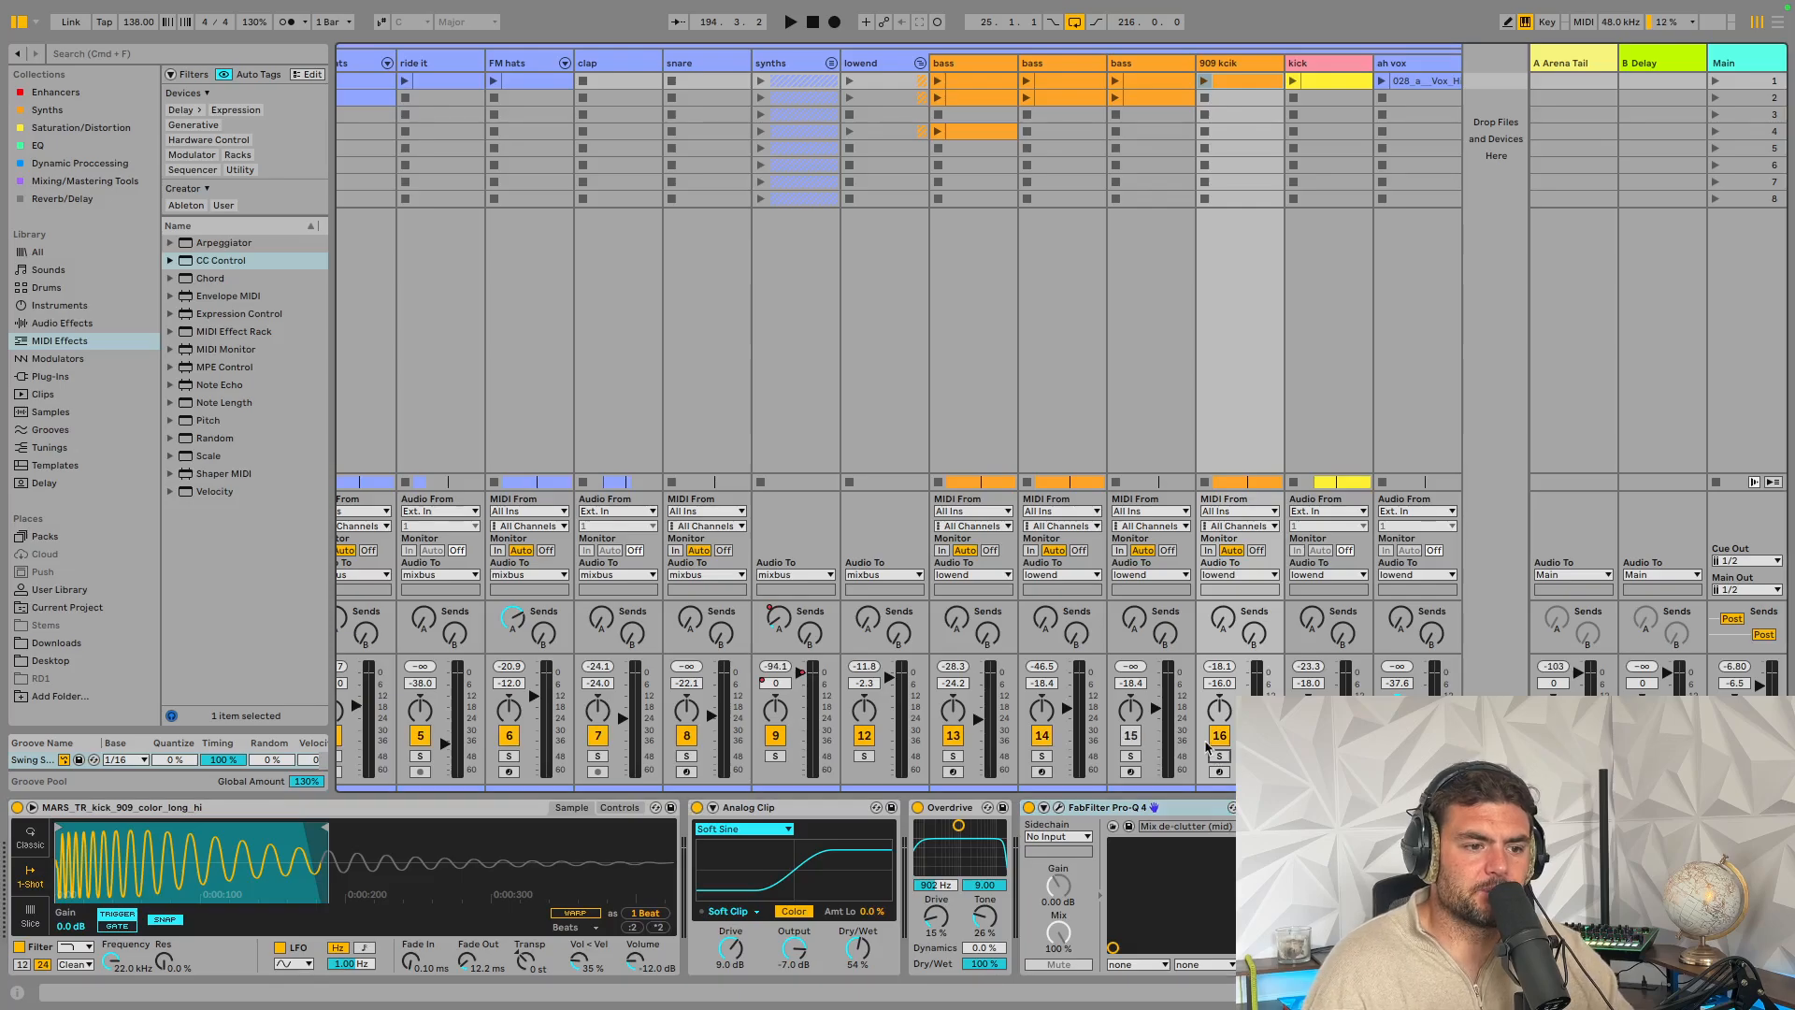
{"action": "left_click", "coordinate": [974, 68]}
{"action": "left_click", "coordinate": [952, 756]}
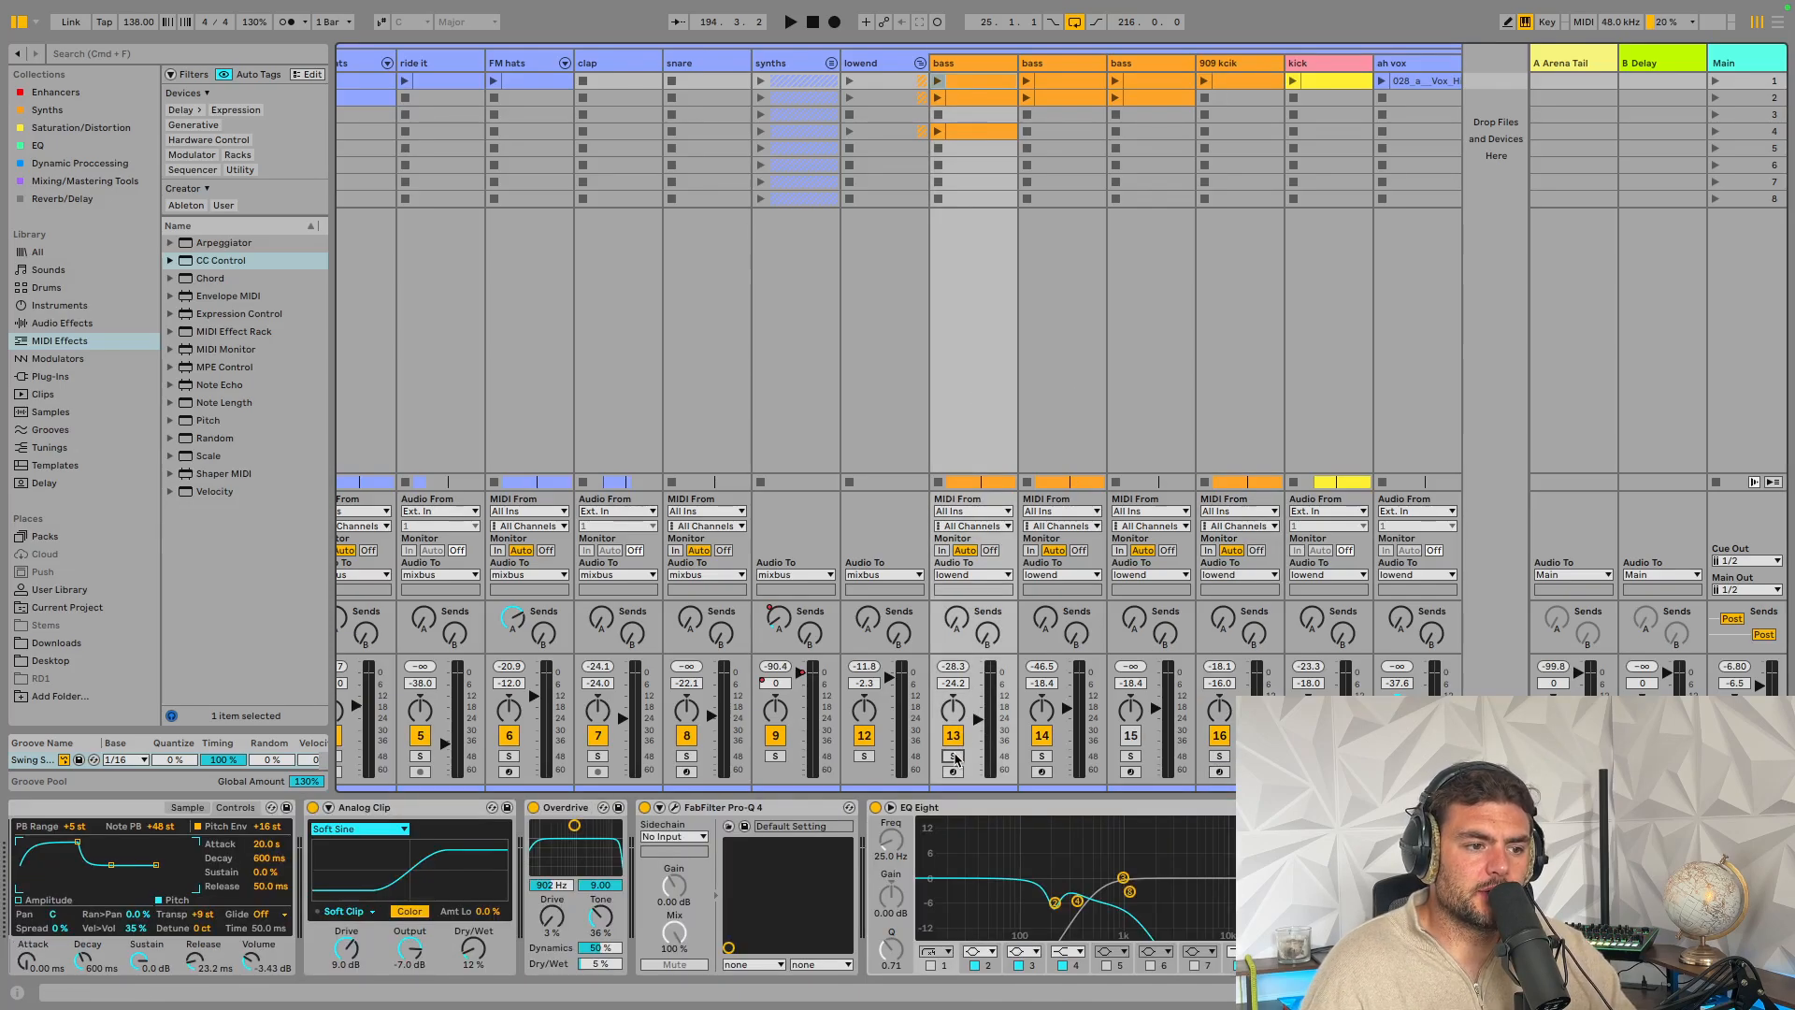
{"action": "left_click", "coordinate": [864, 755]}
{"action": "scroll", "coordinate": [535, 828], "scroll_direction": "left", "scroll_amount": 5}
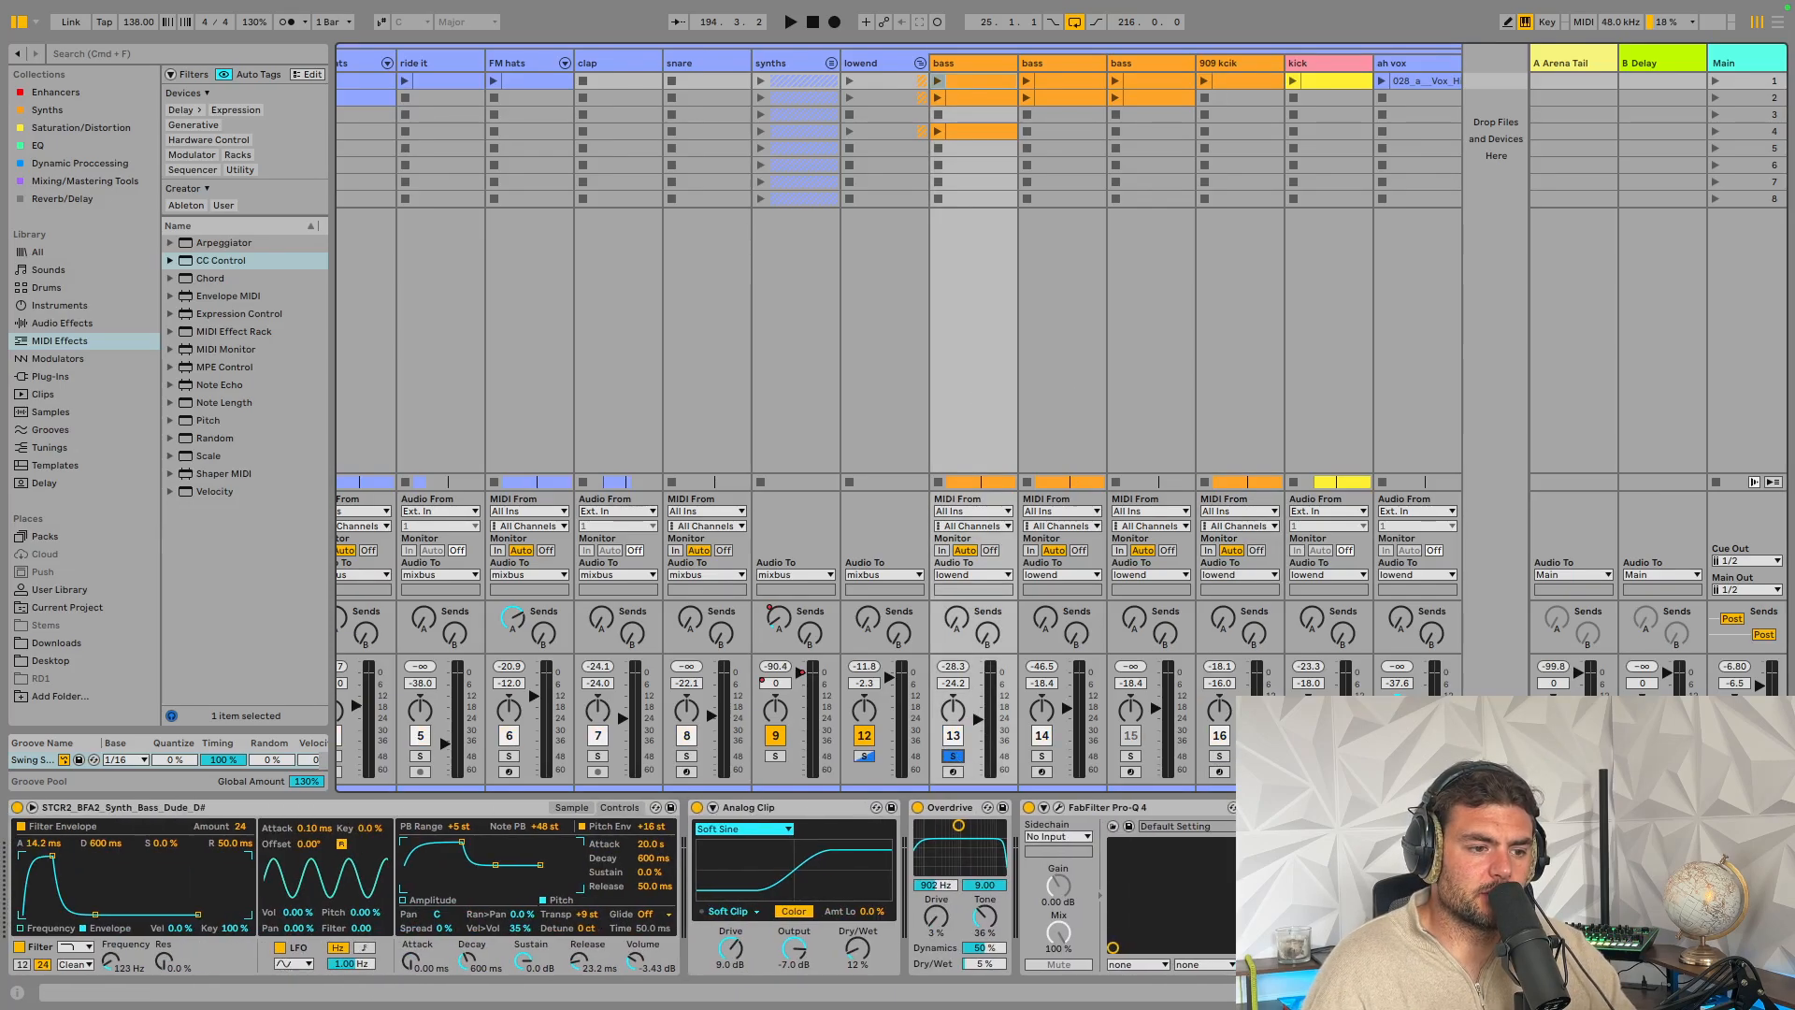
Compare the bass sampler's sample waveform with its envelope and LFO controls
{"action": "left_click", "coordinate": [339, 828]}
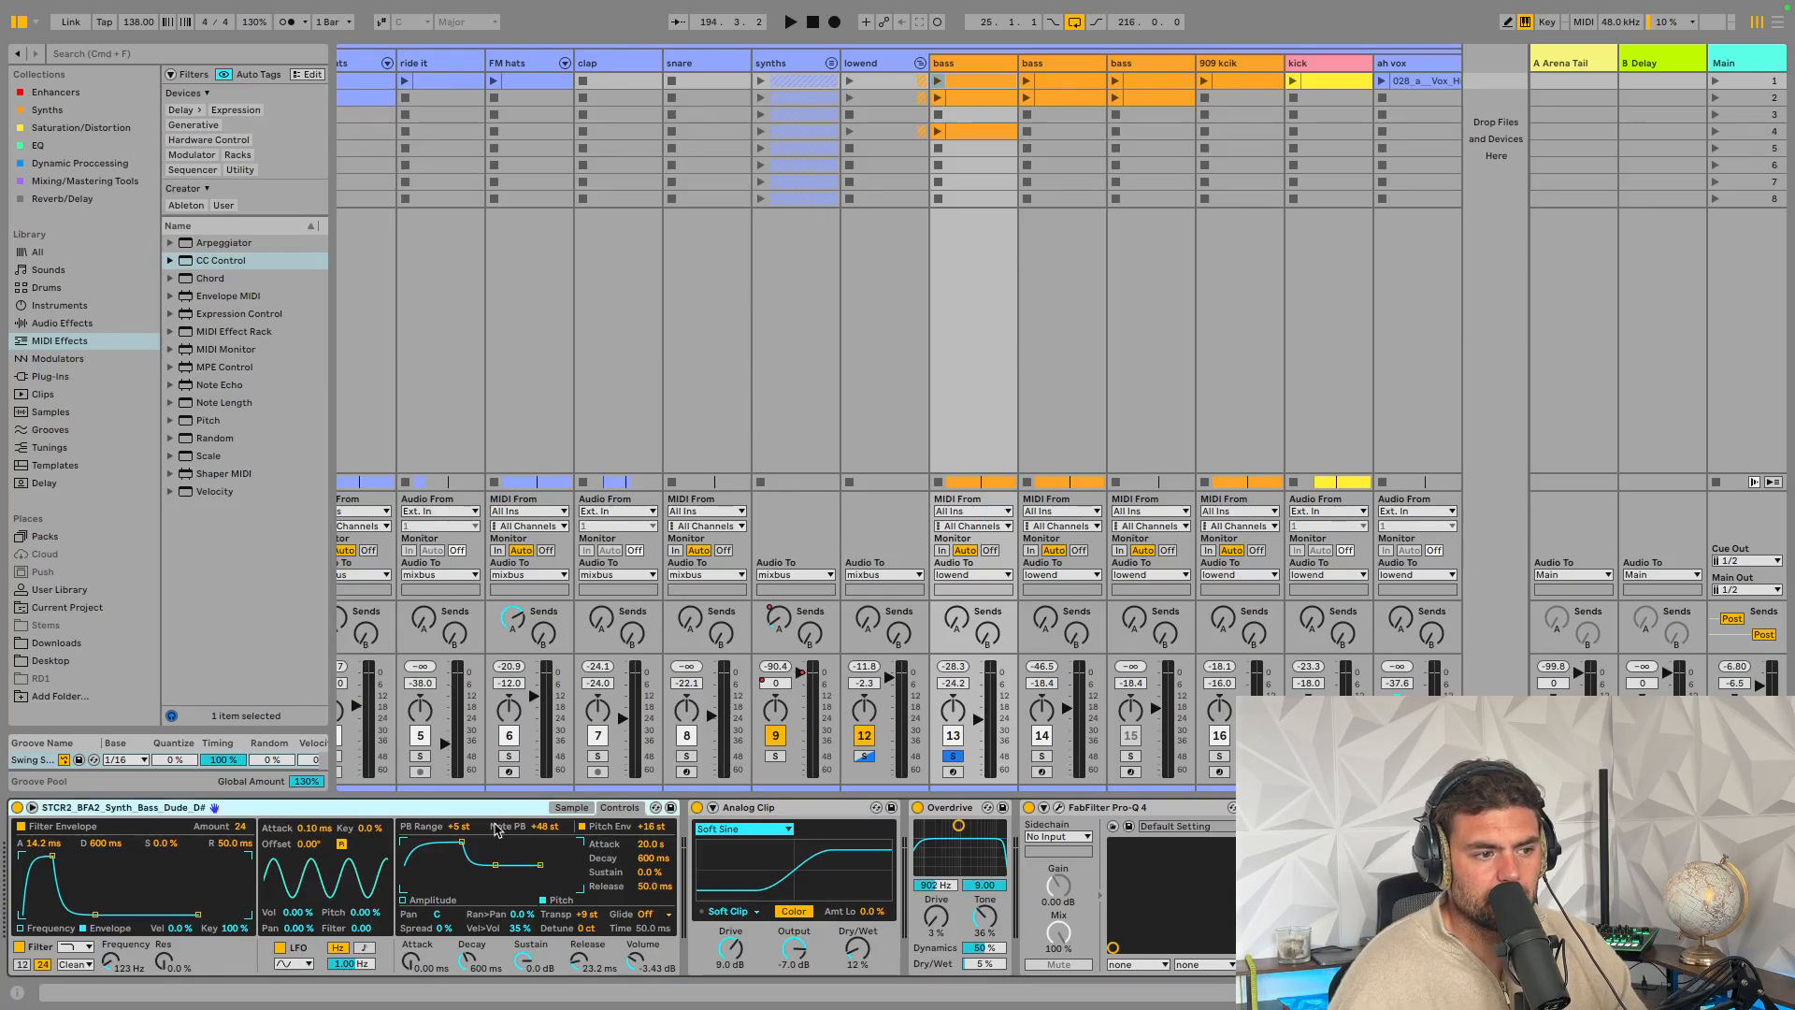
{"action": "left_click", "coordinate": [568, 808]}
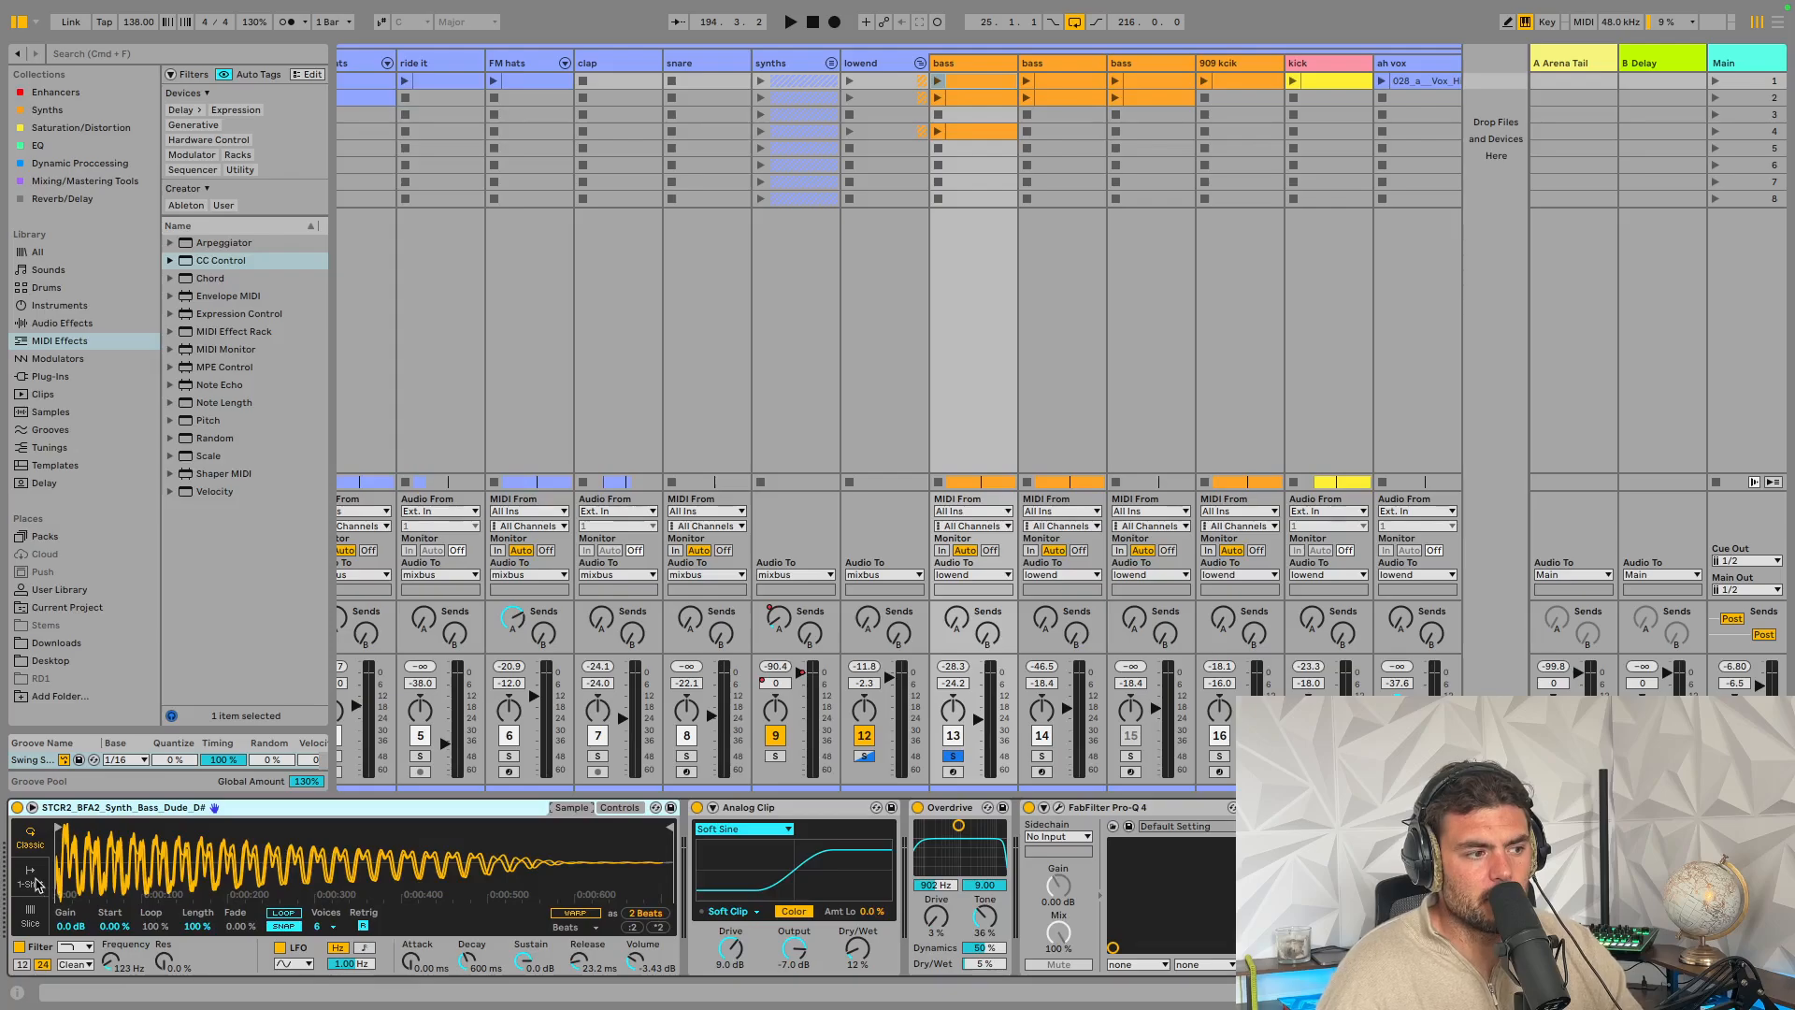
{"action": "left_click", "coordinate": [603, 809]}
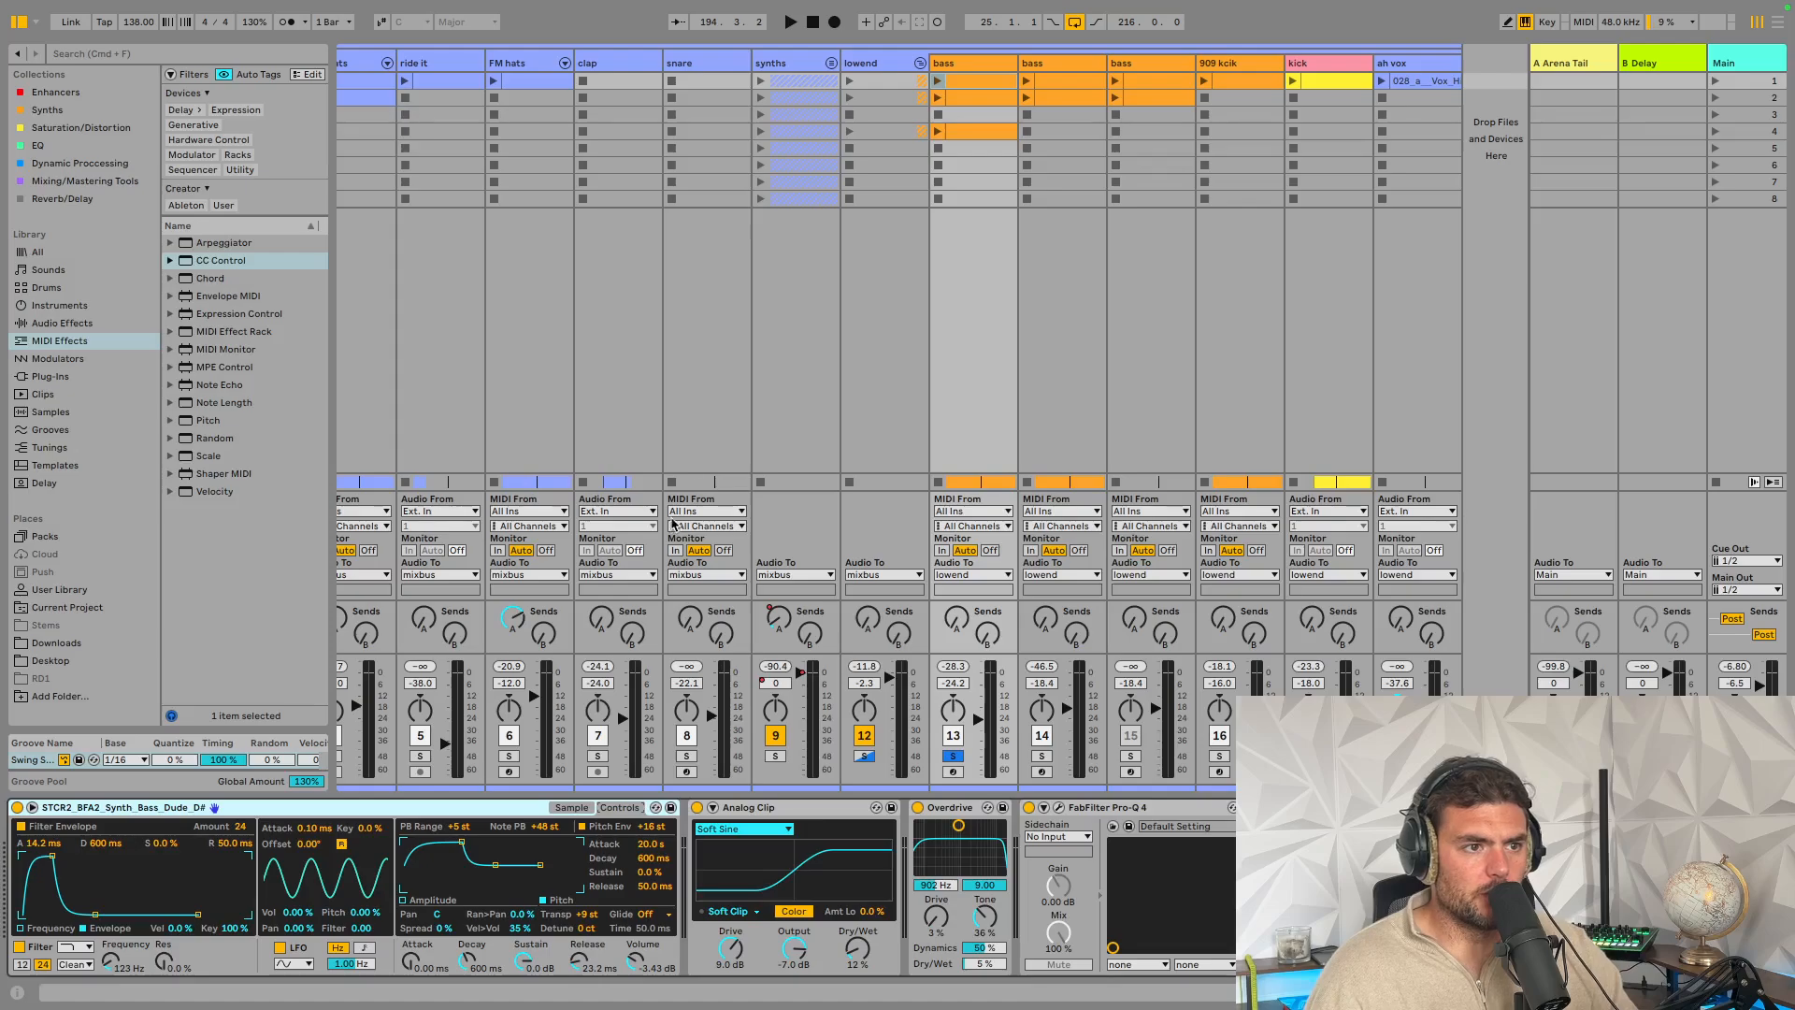
Examine the notes in the first two clips of the soloed bass track and audition a B2 note
{"action": "double_click", "coordinate": [967, 82]}
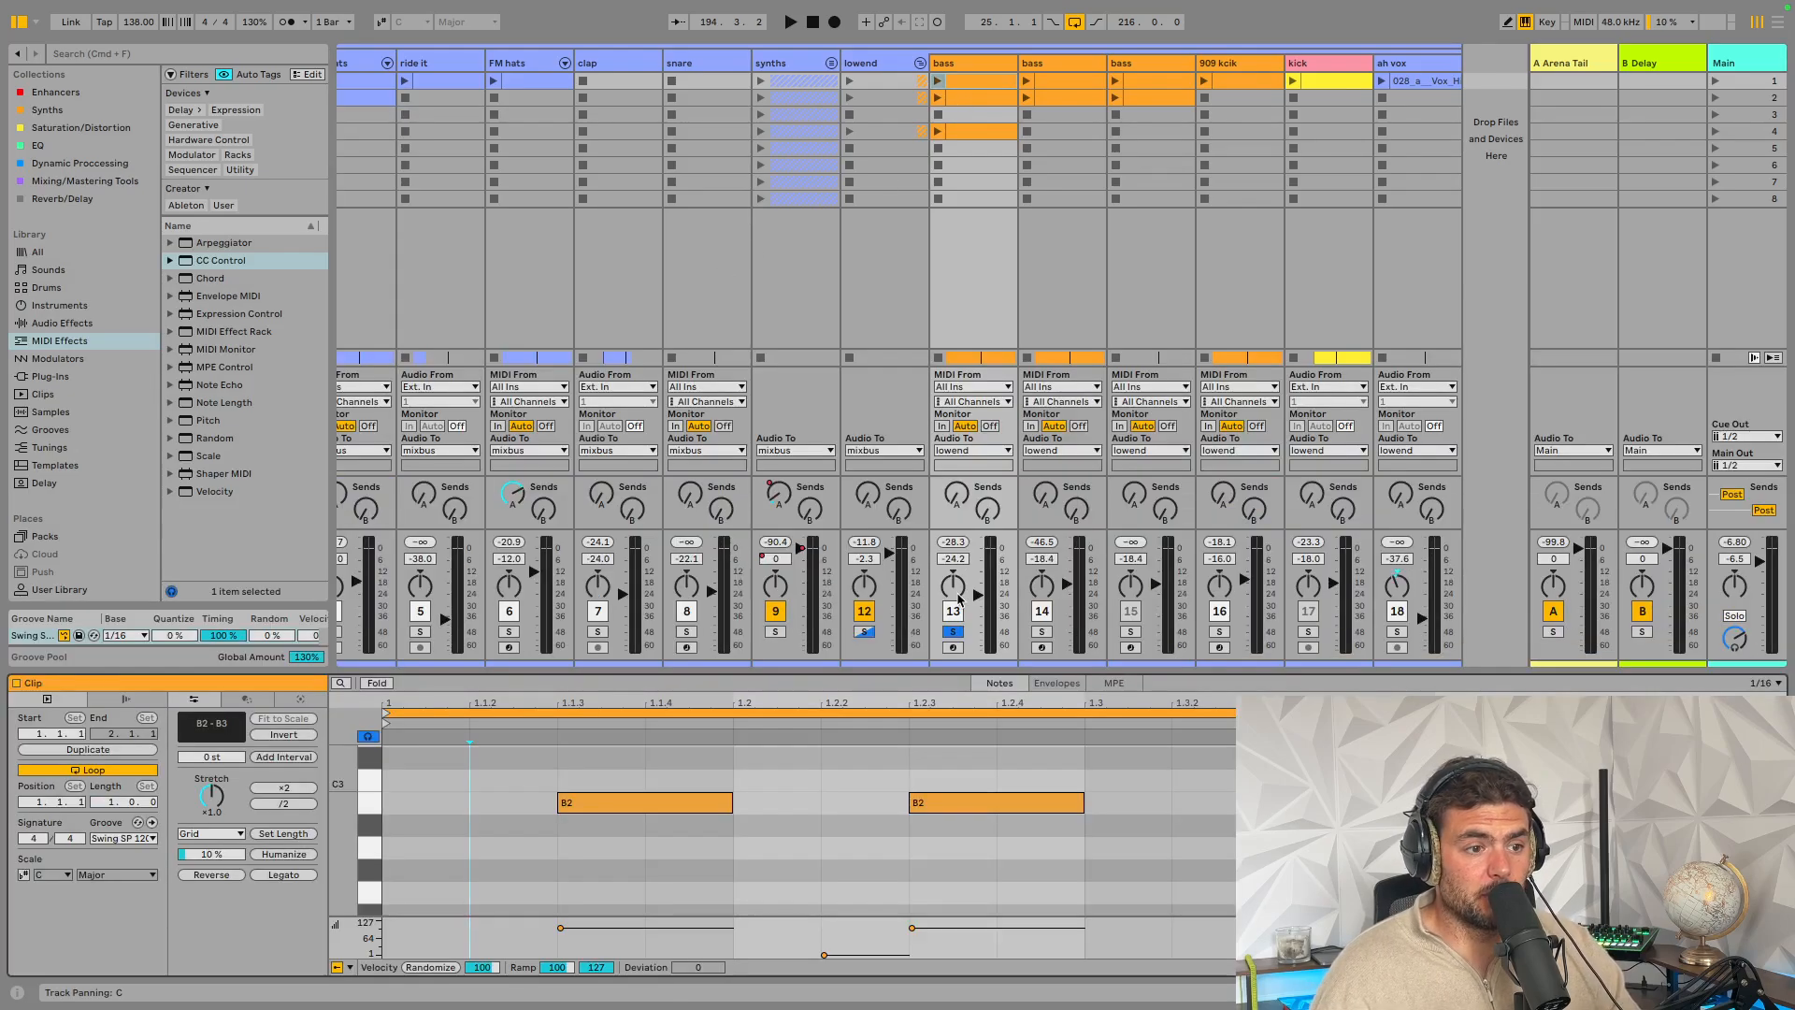
{"action": "left_click", "coordinate": [963, 94]}
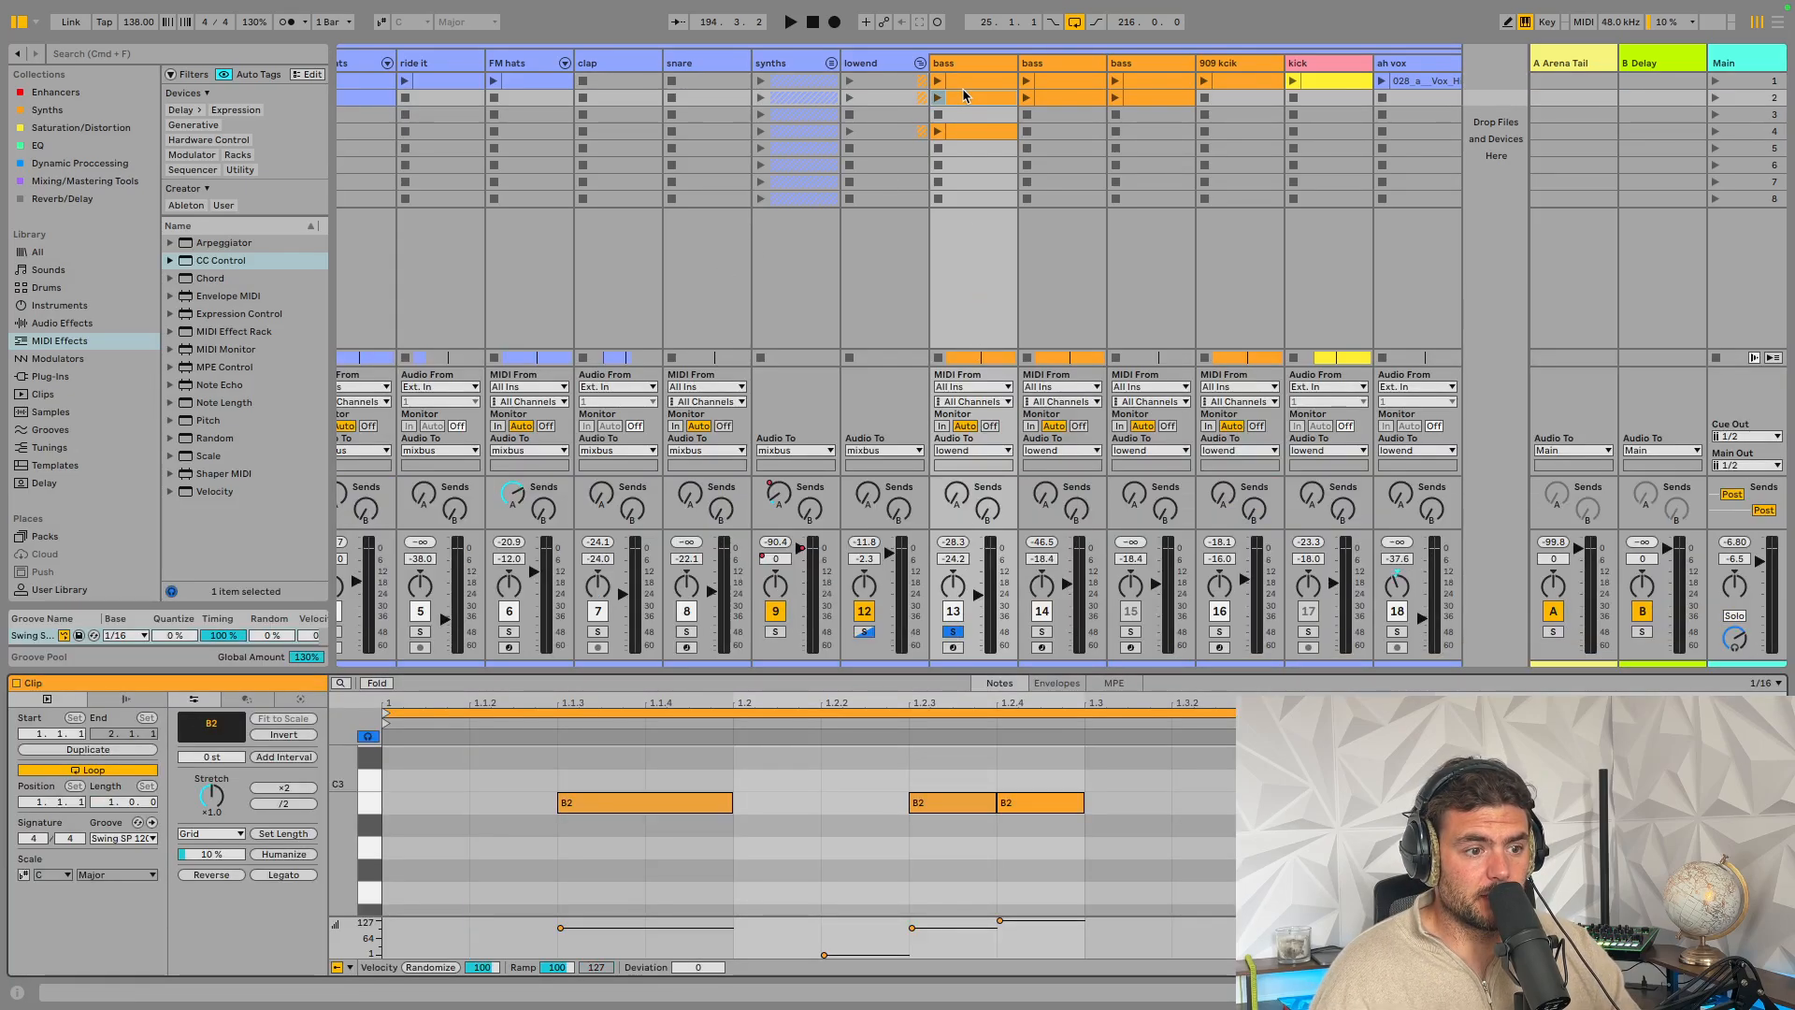
{"action": "left_click", "coordinate": [619, 804]}
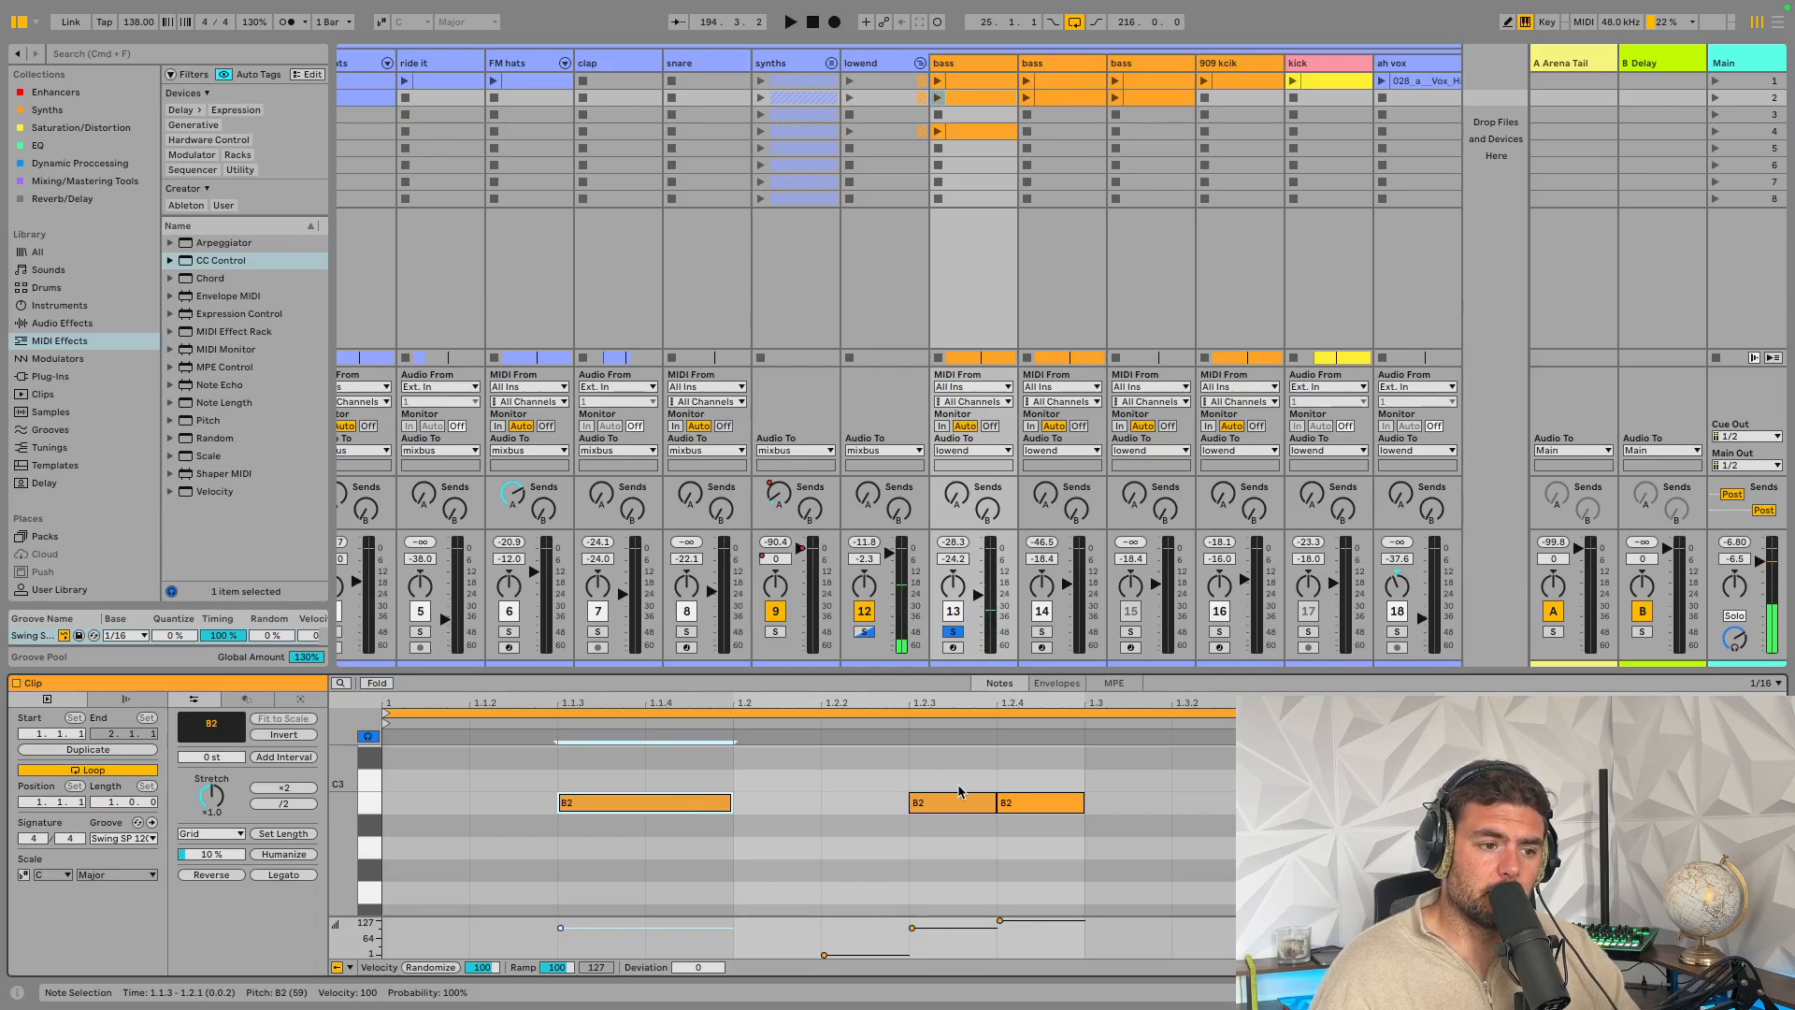
{"action": "left_click", "coordinate": [973, 64]}
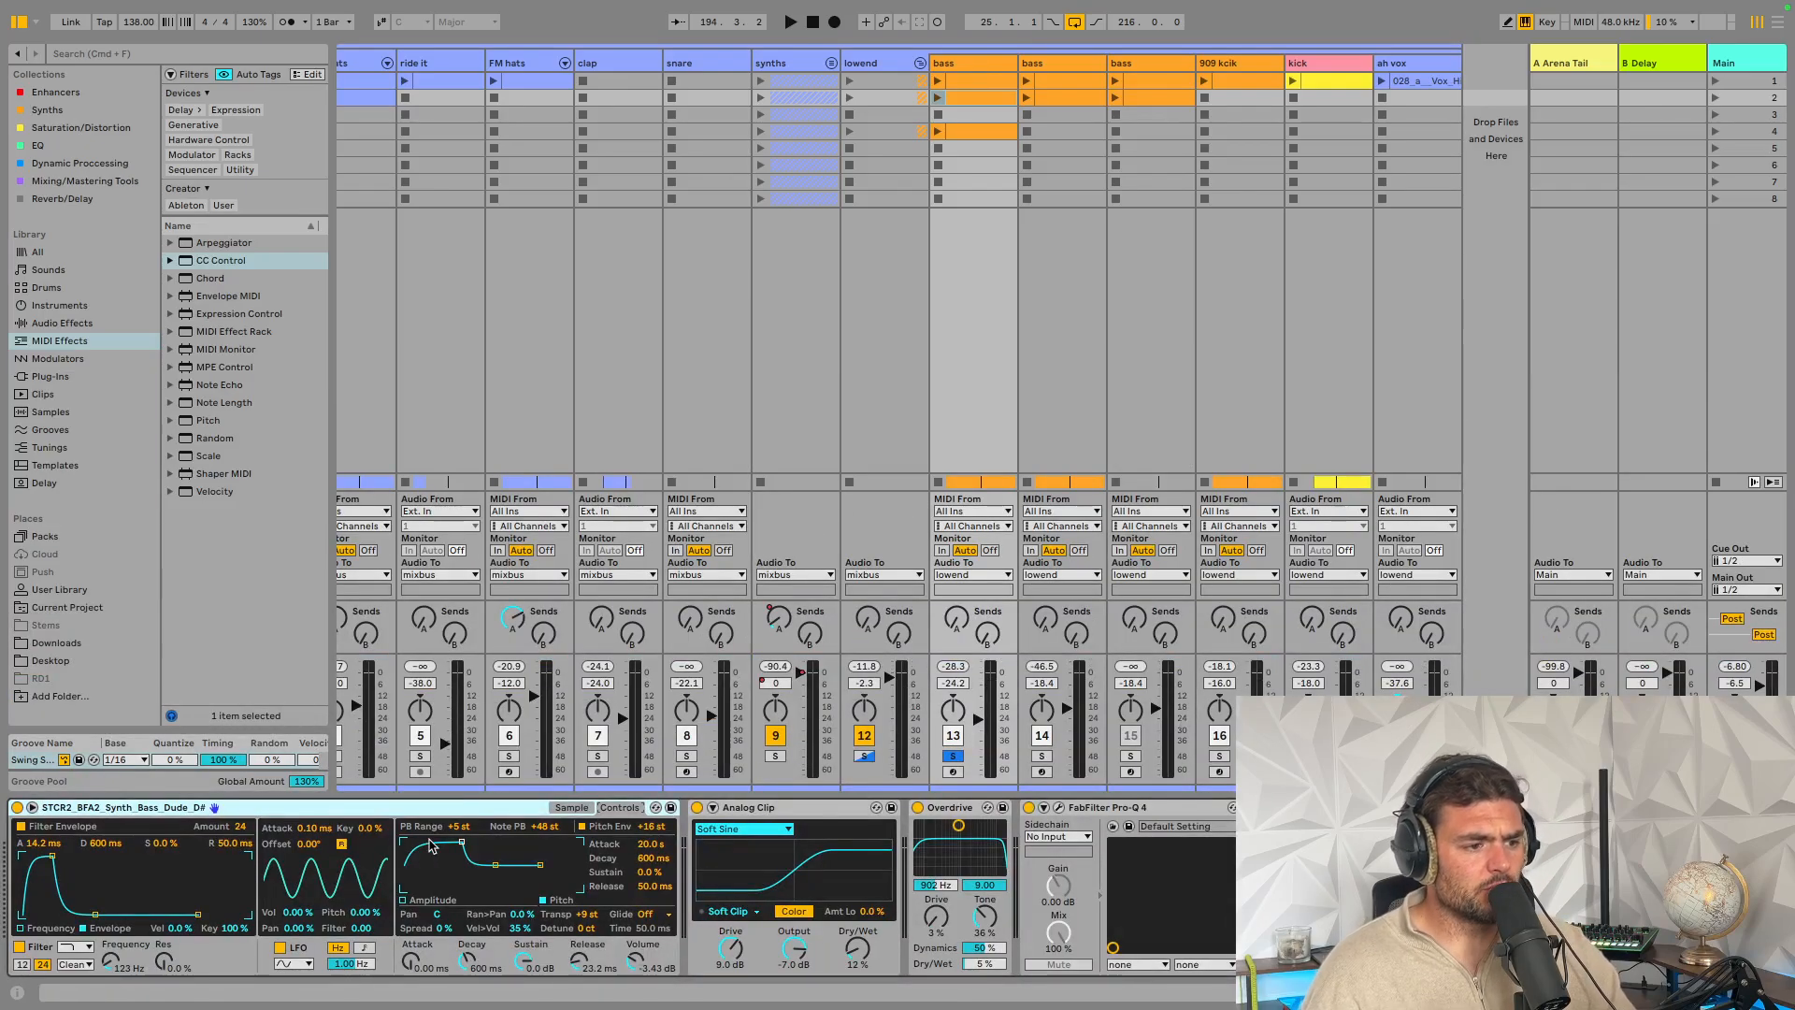
Turn off the bass sampler's filter and pitch envelope, and audition B2 from the bass clip
{"action": "left_click", "coordinate": [19, 946]}
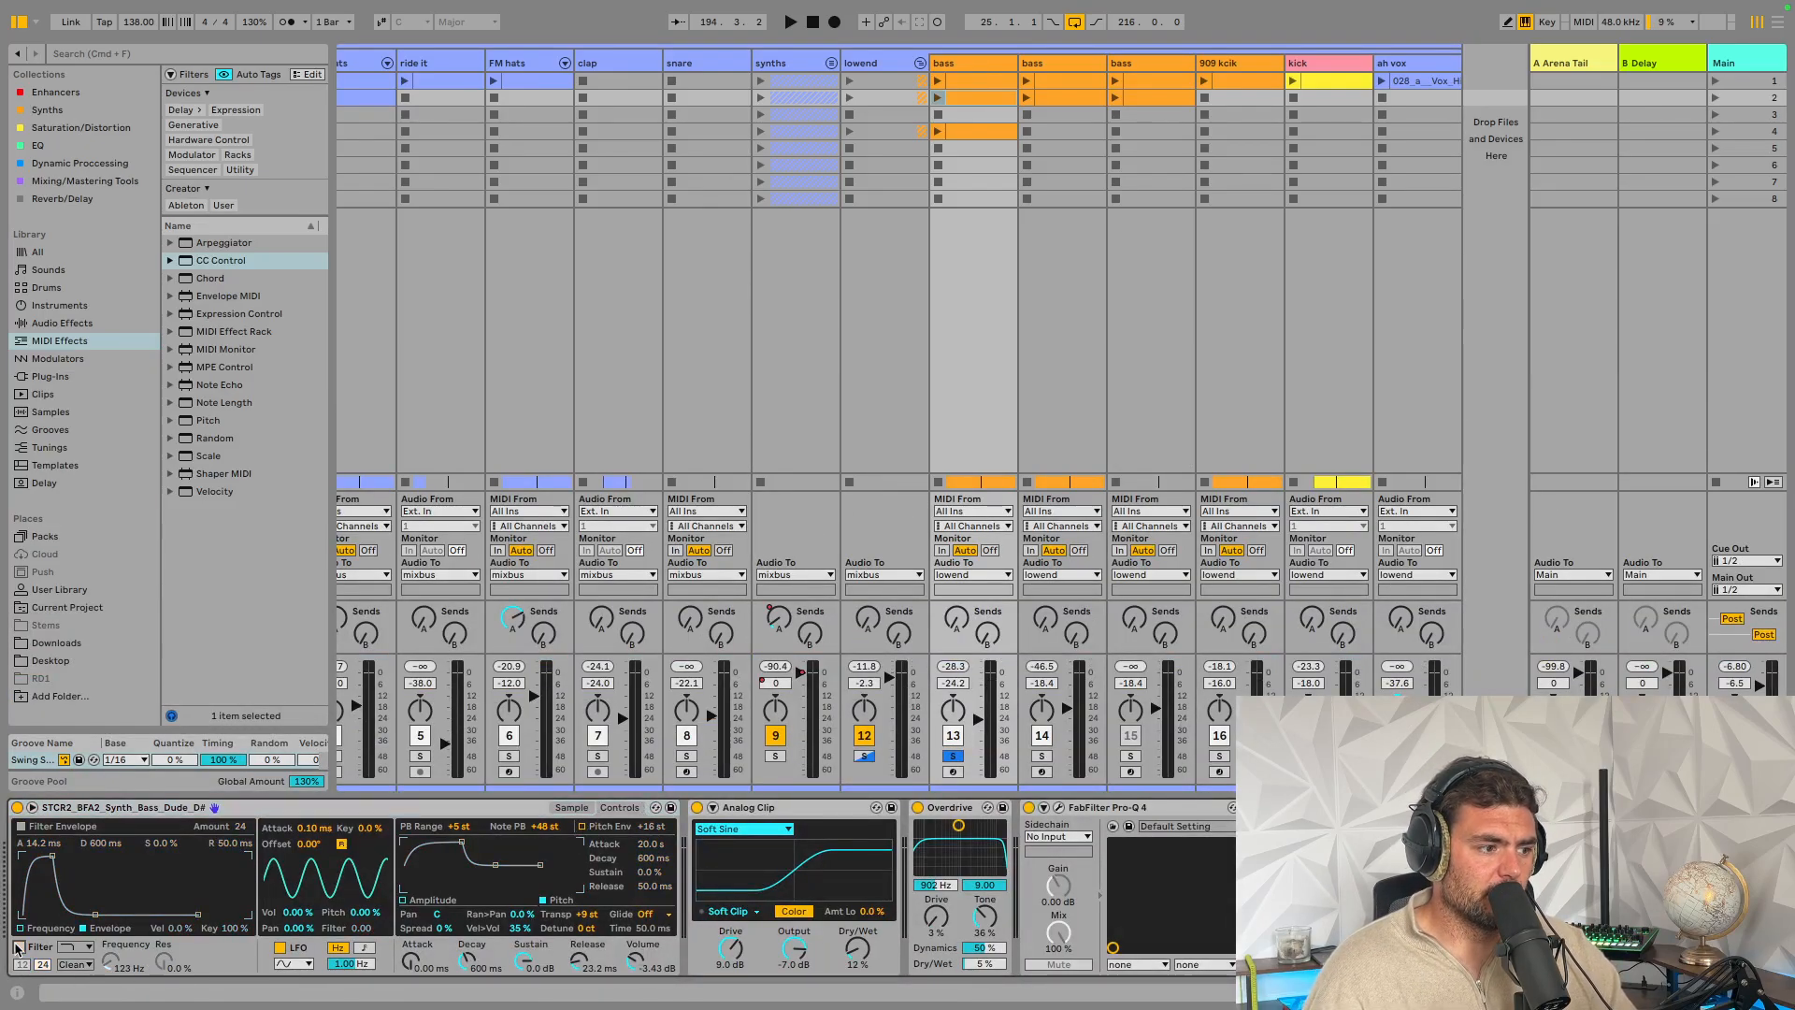
{"action": "double_click", "coordinate": [966, 81]}
{"action": "left_click", "coordinate": [364, 804]}
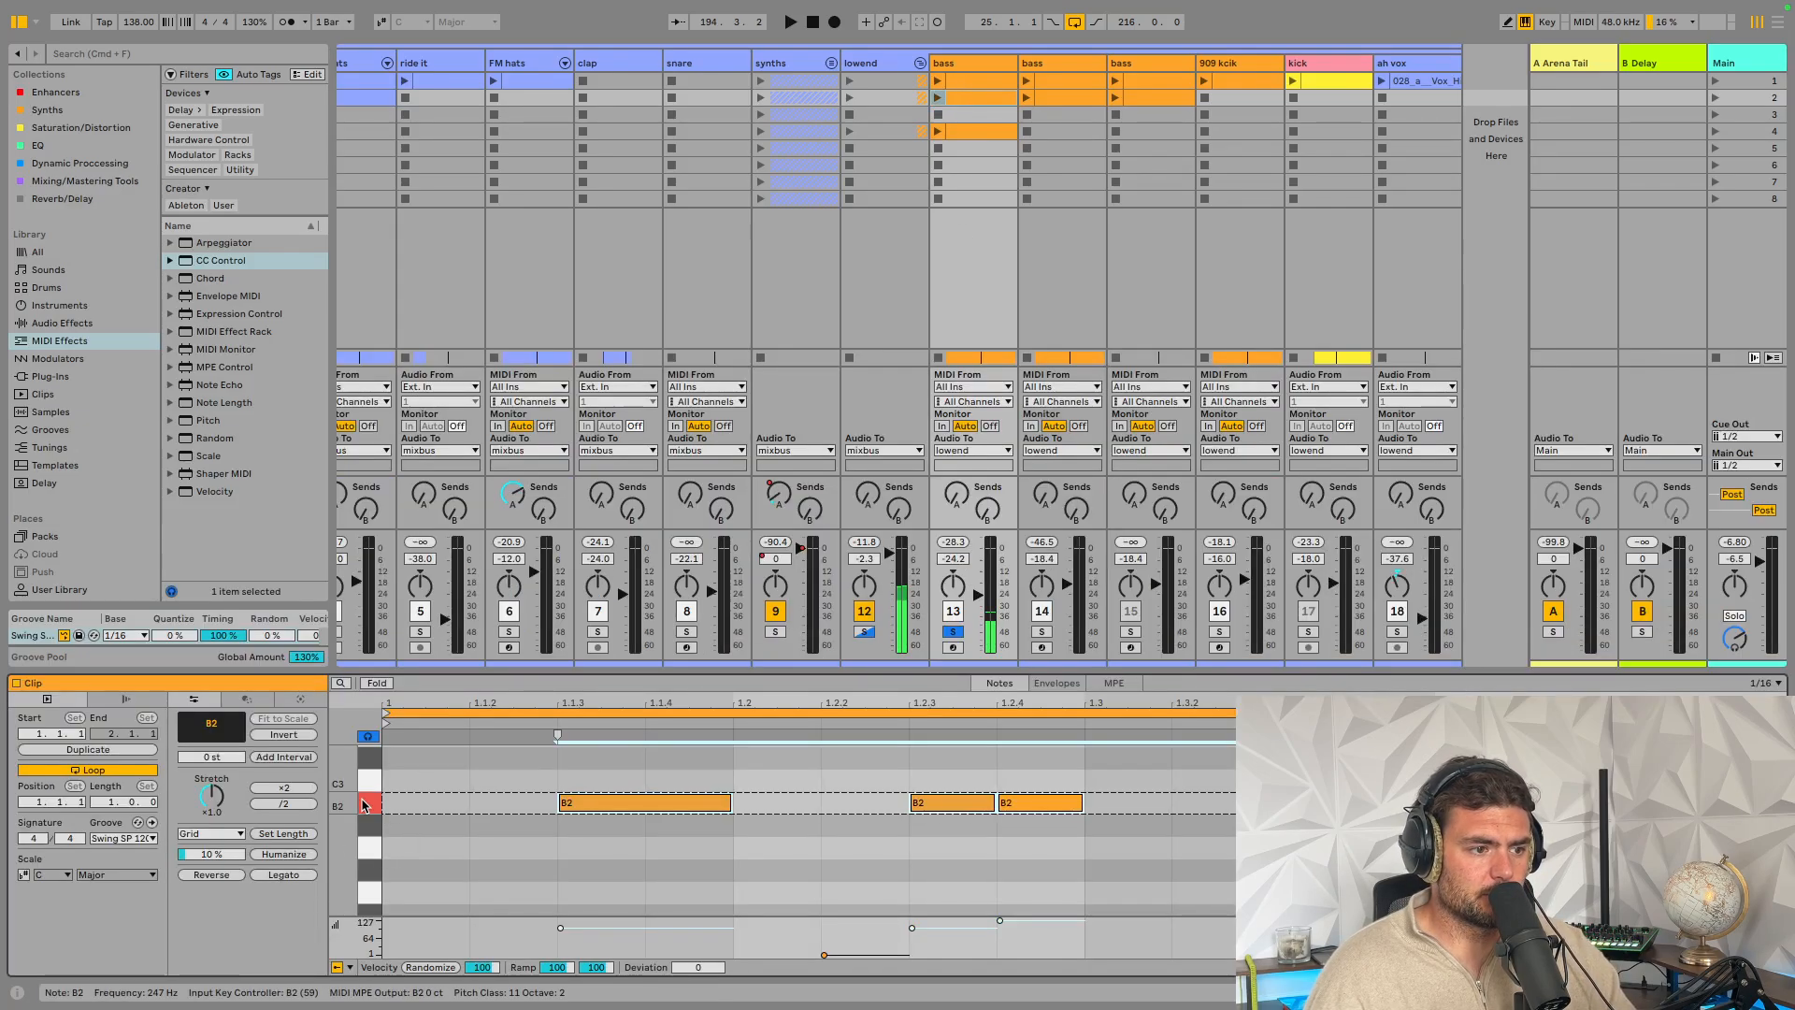
{"action": "left_click", "coordinate": [959, 71]}
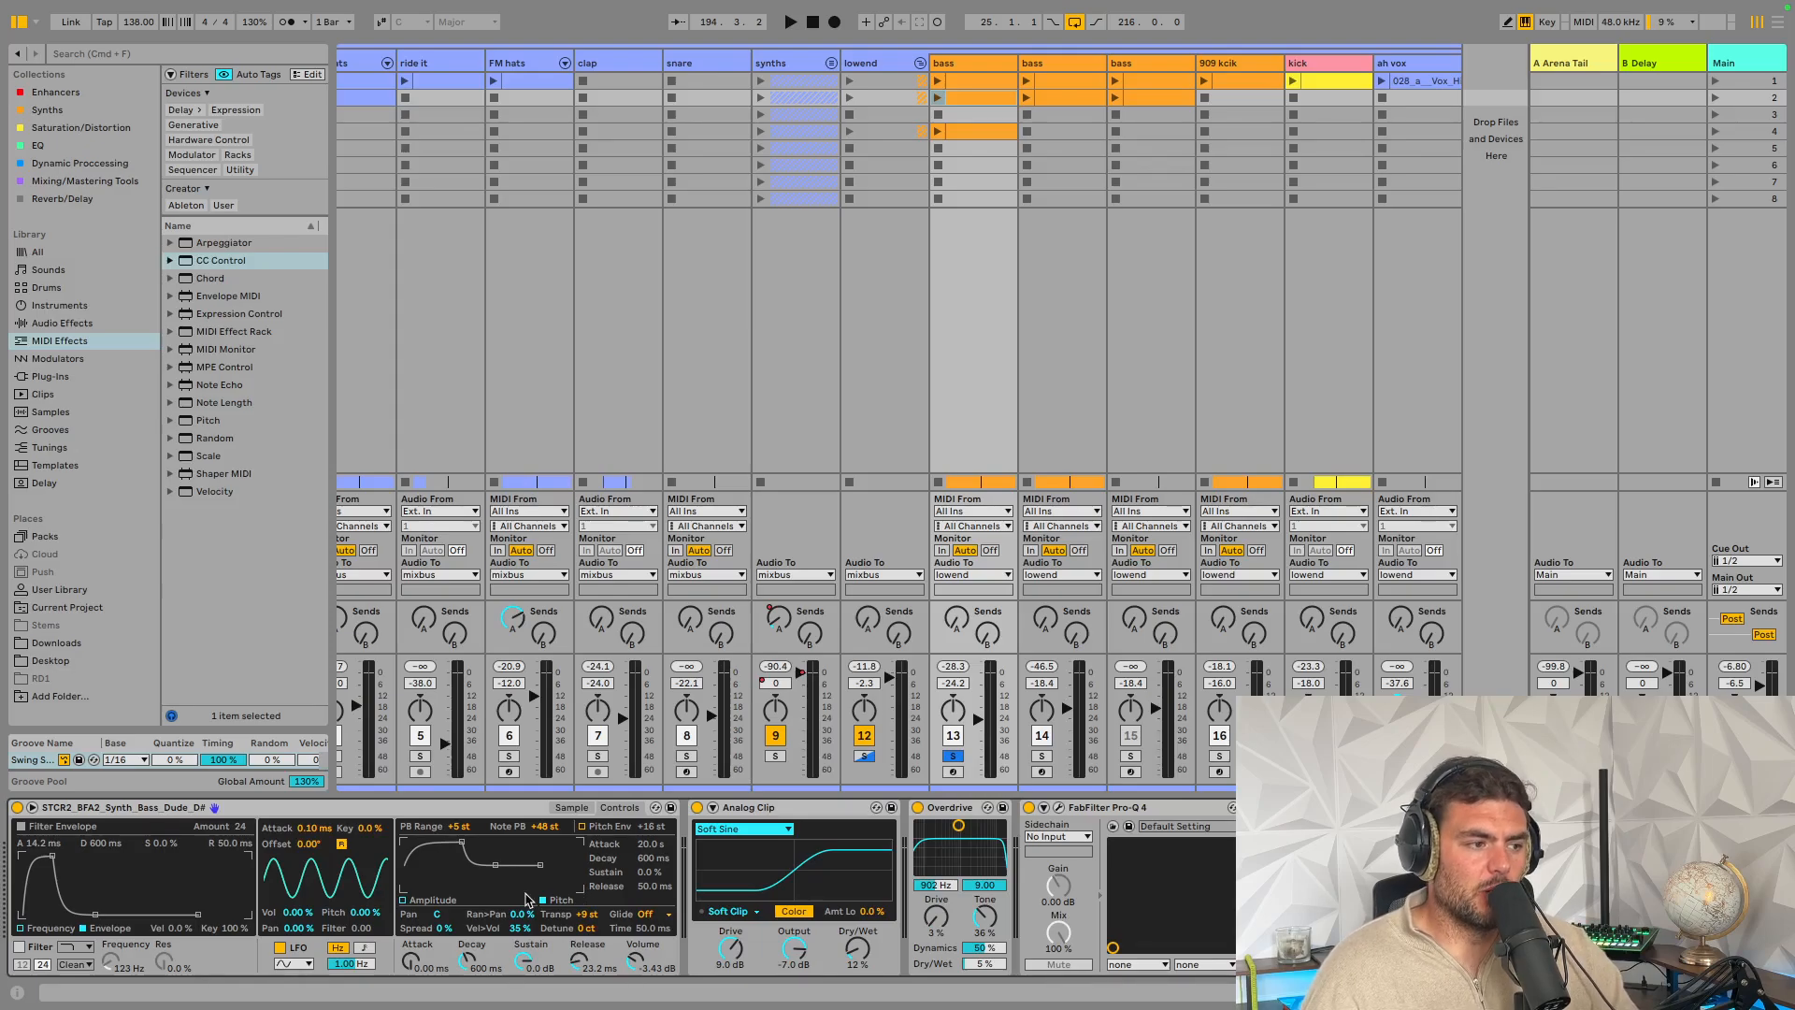
Turn the bass sampler's filter back on and compare the bass with and without it during playback from bar 193
{"action": "left_click", "coordinate": [19, 947]}
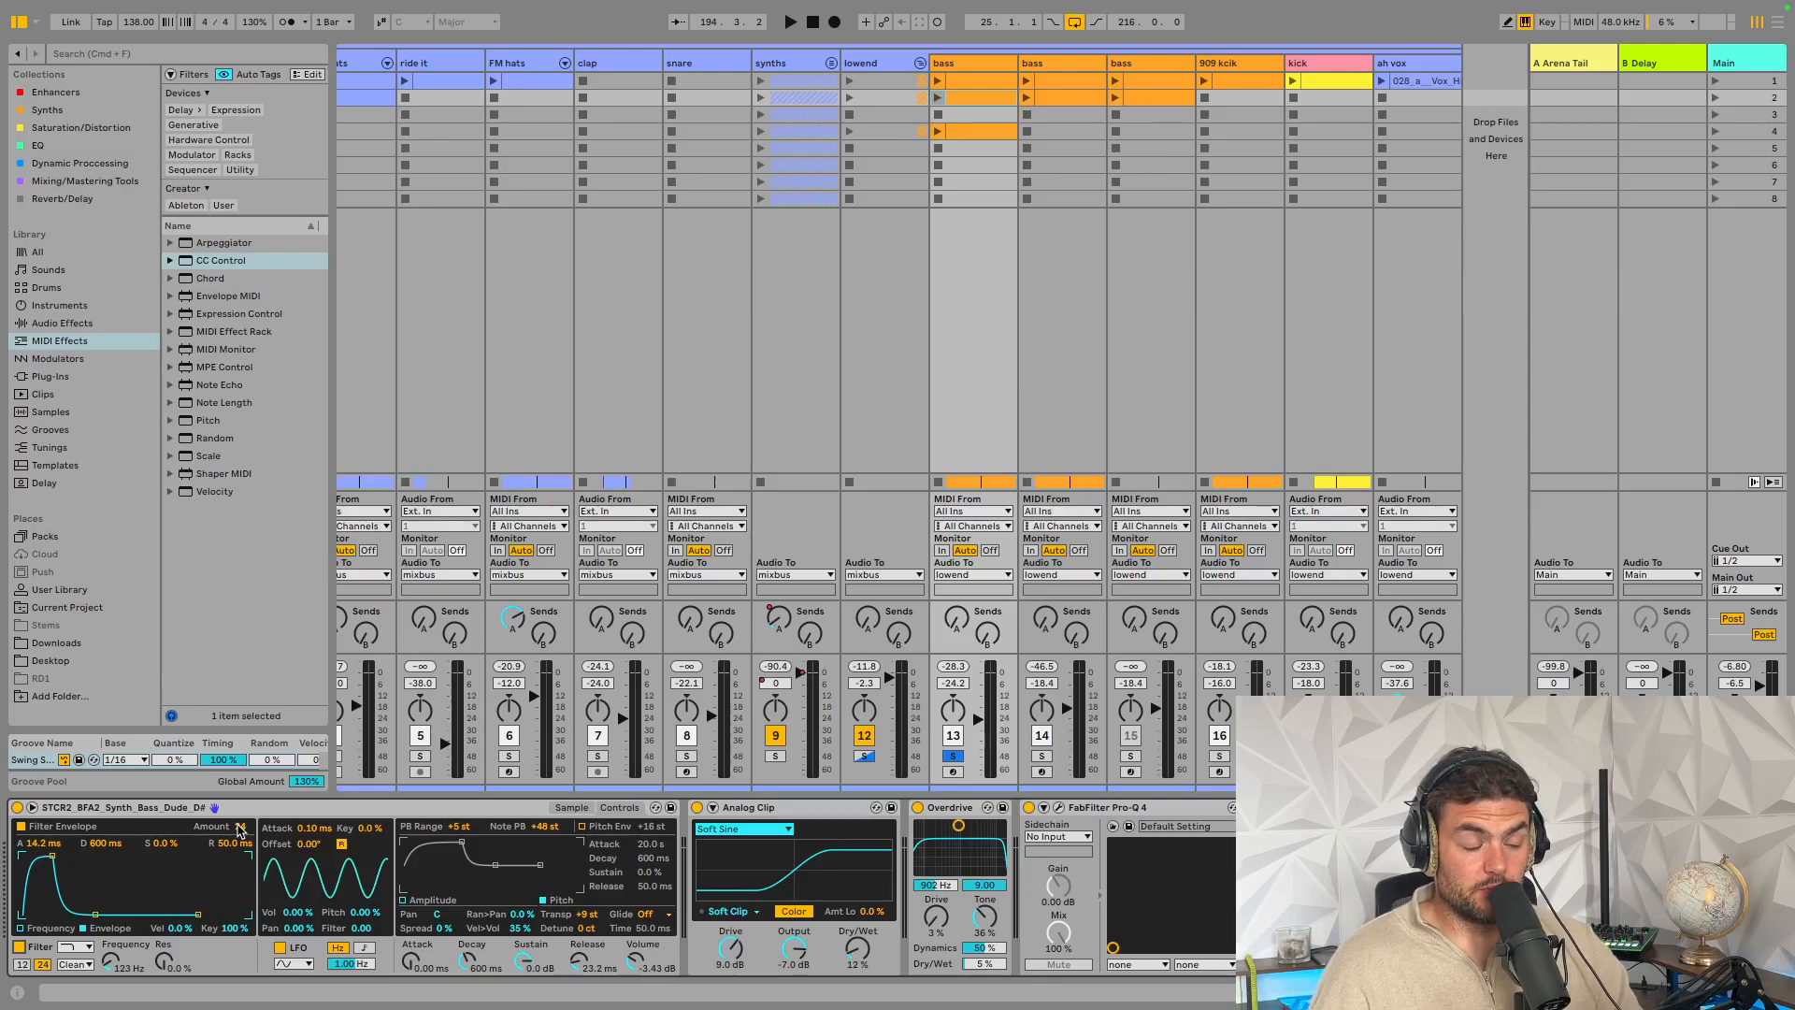
{"action": "key", "text": "space"}
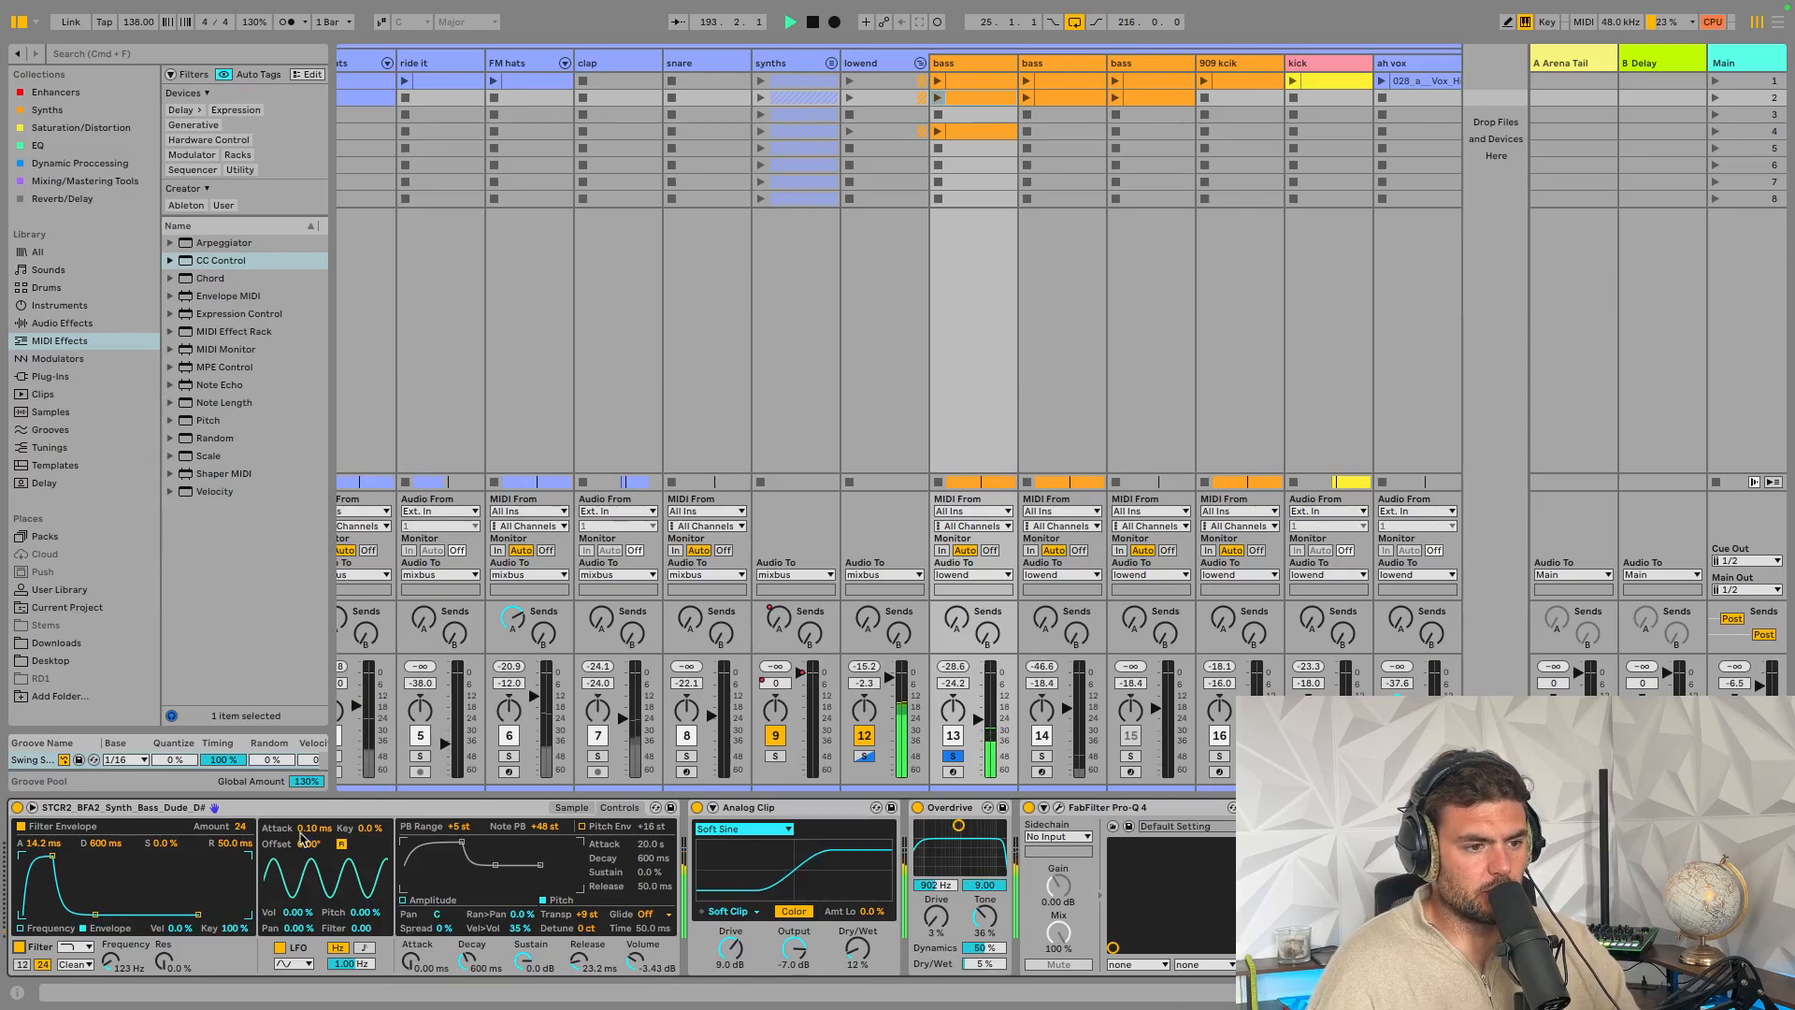
{"action": "left_click", "coordinate": [20, 946]}
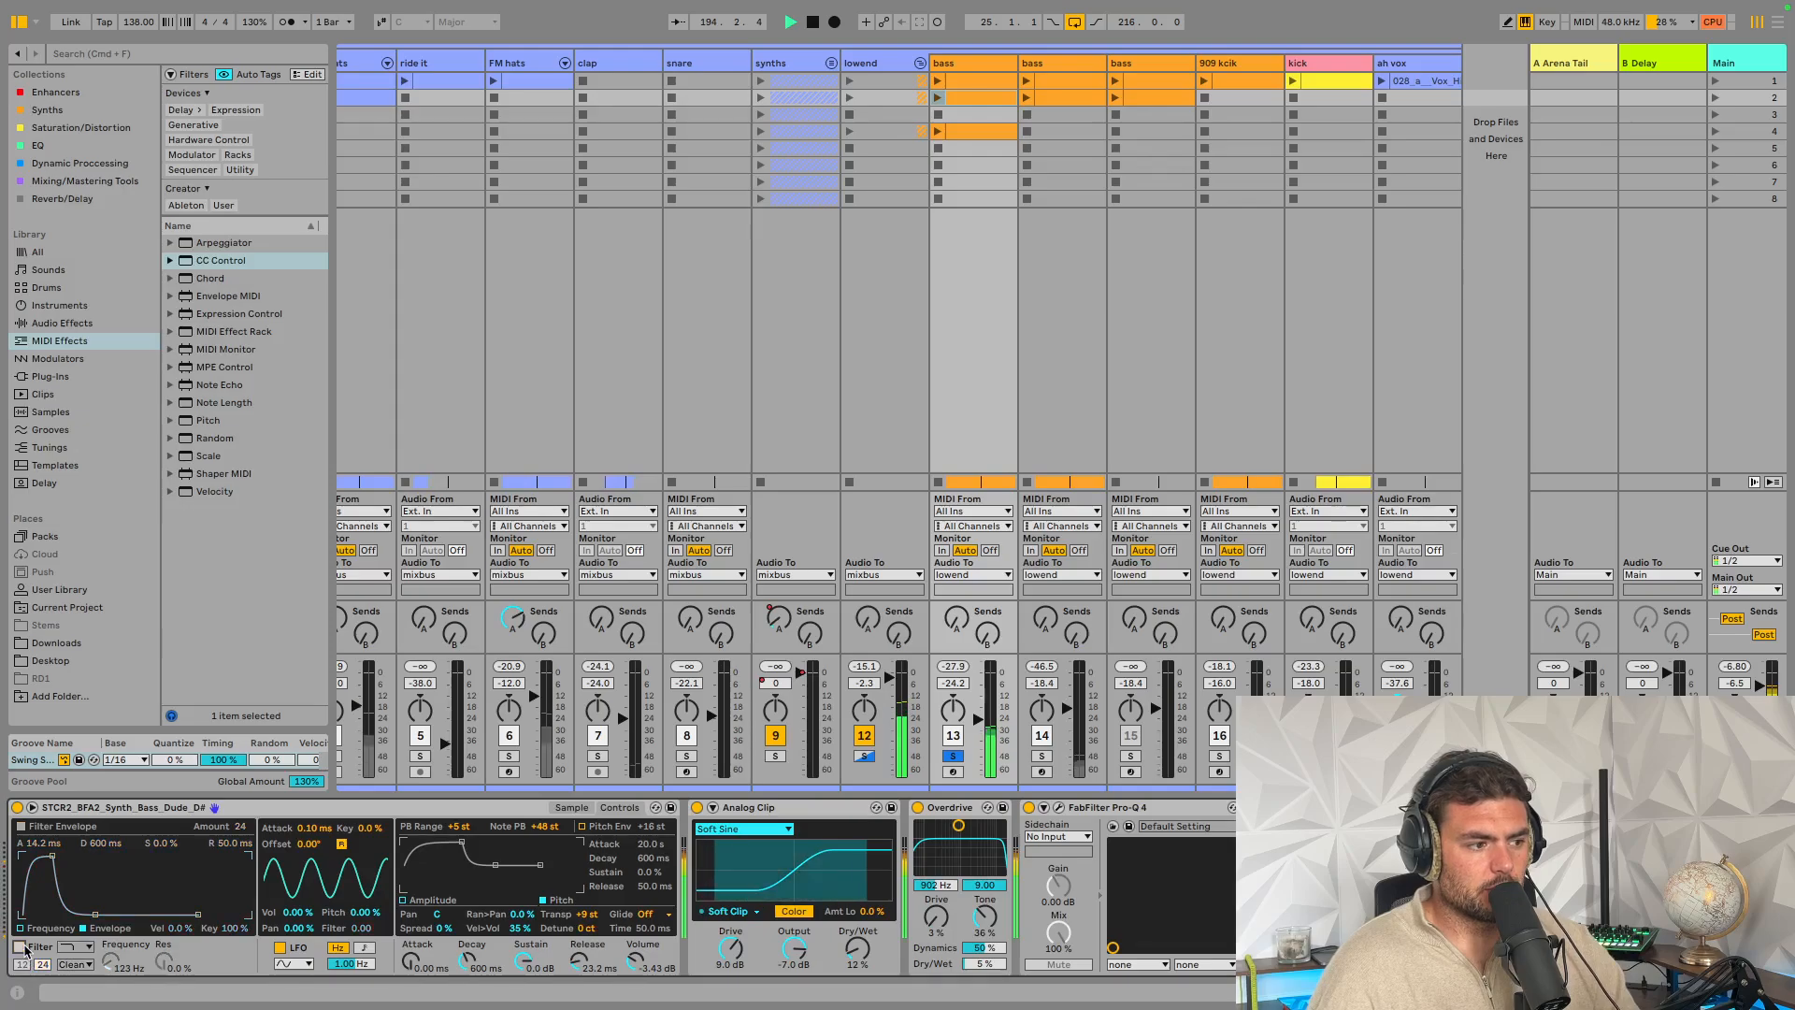
{"action": "left_click", "coordinate": [20, 946]}
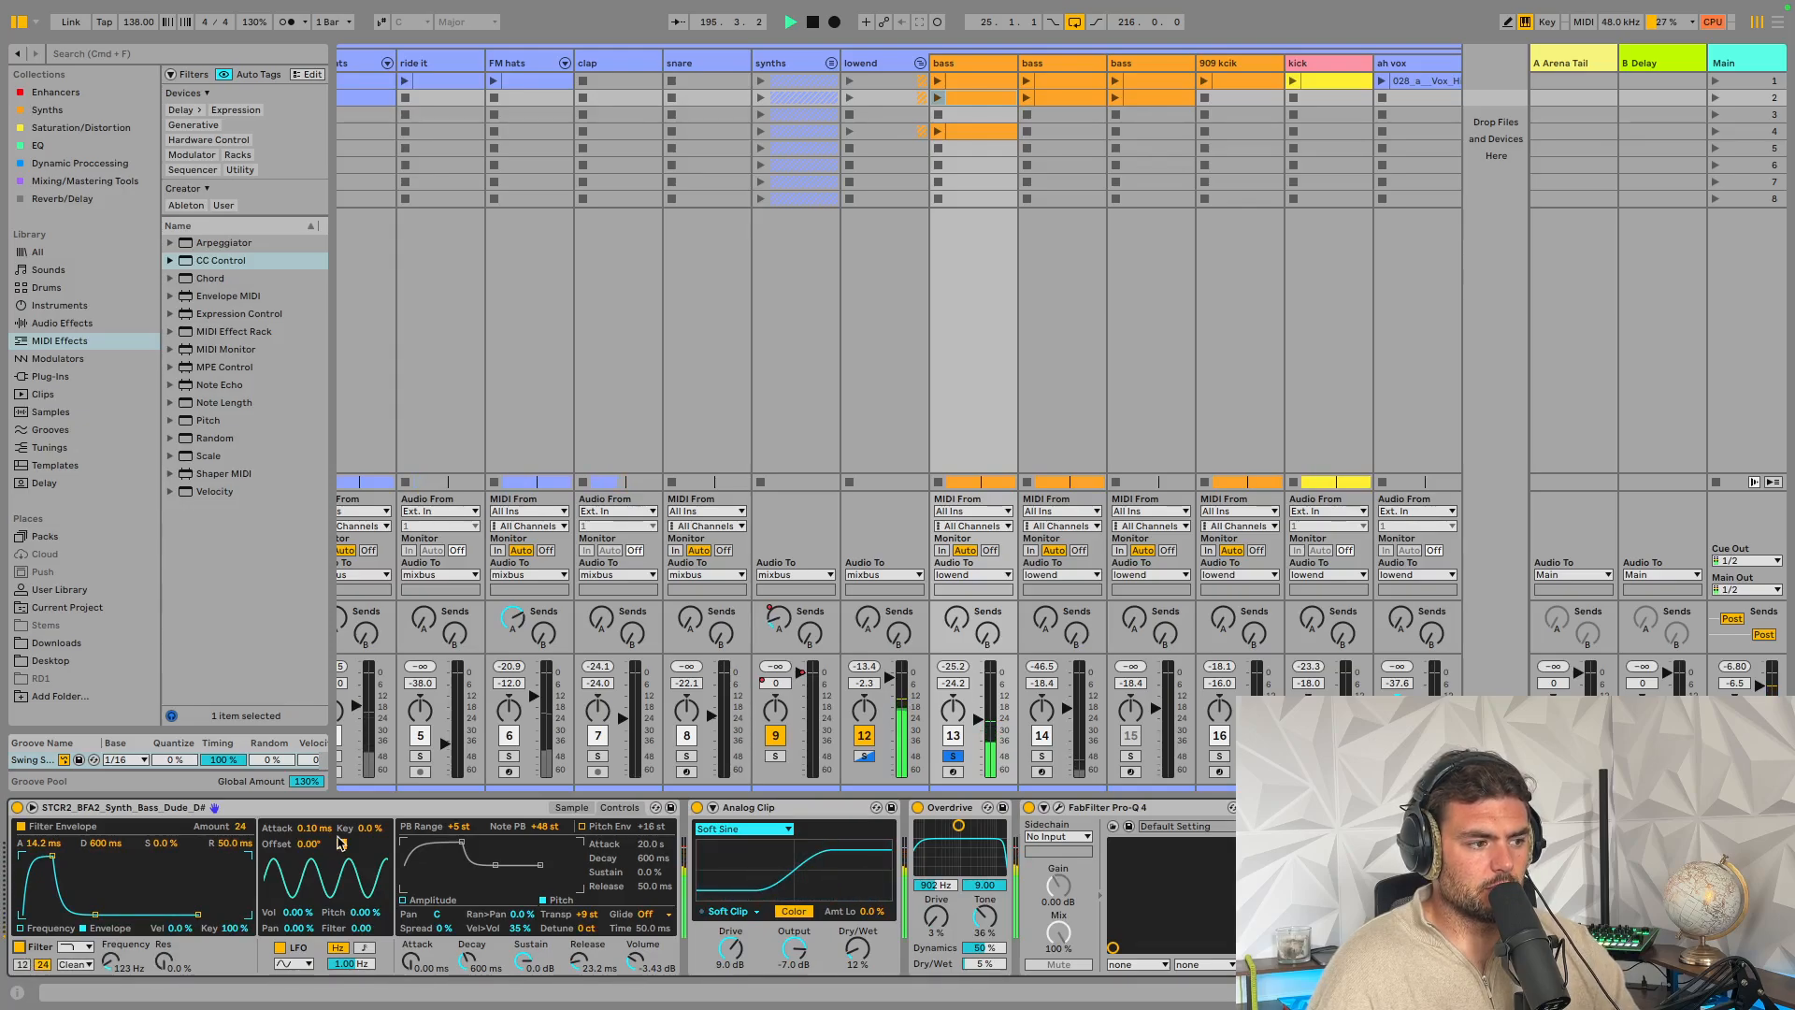
{"action": "key", "text": "space"}
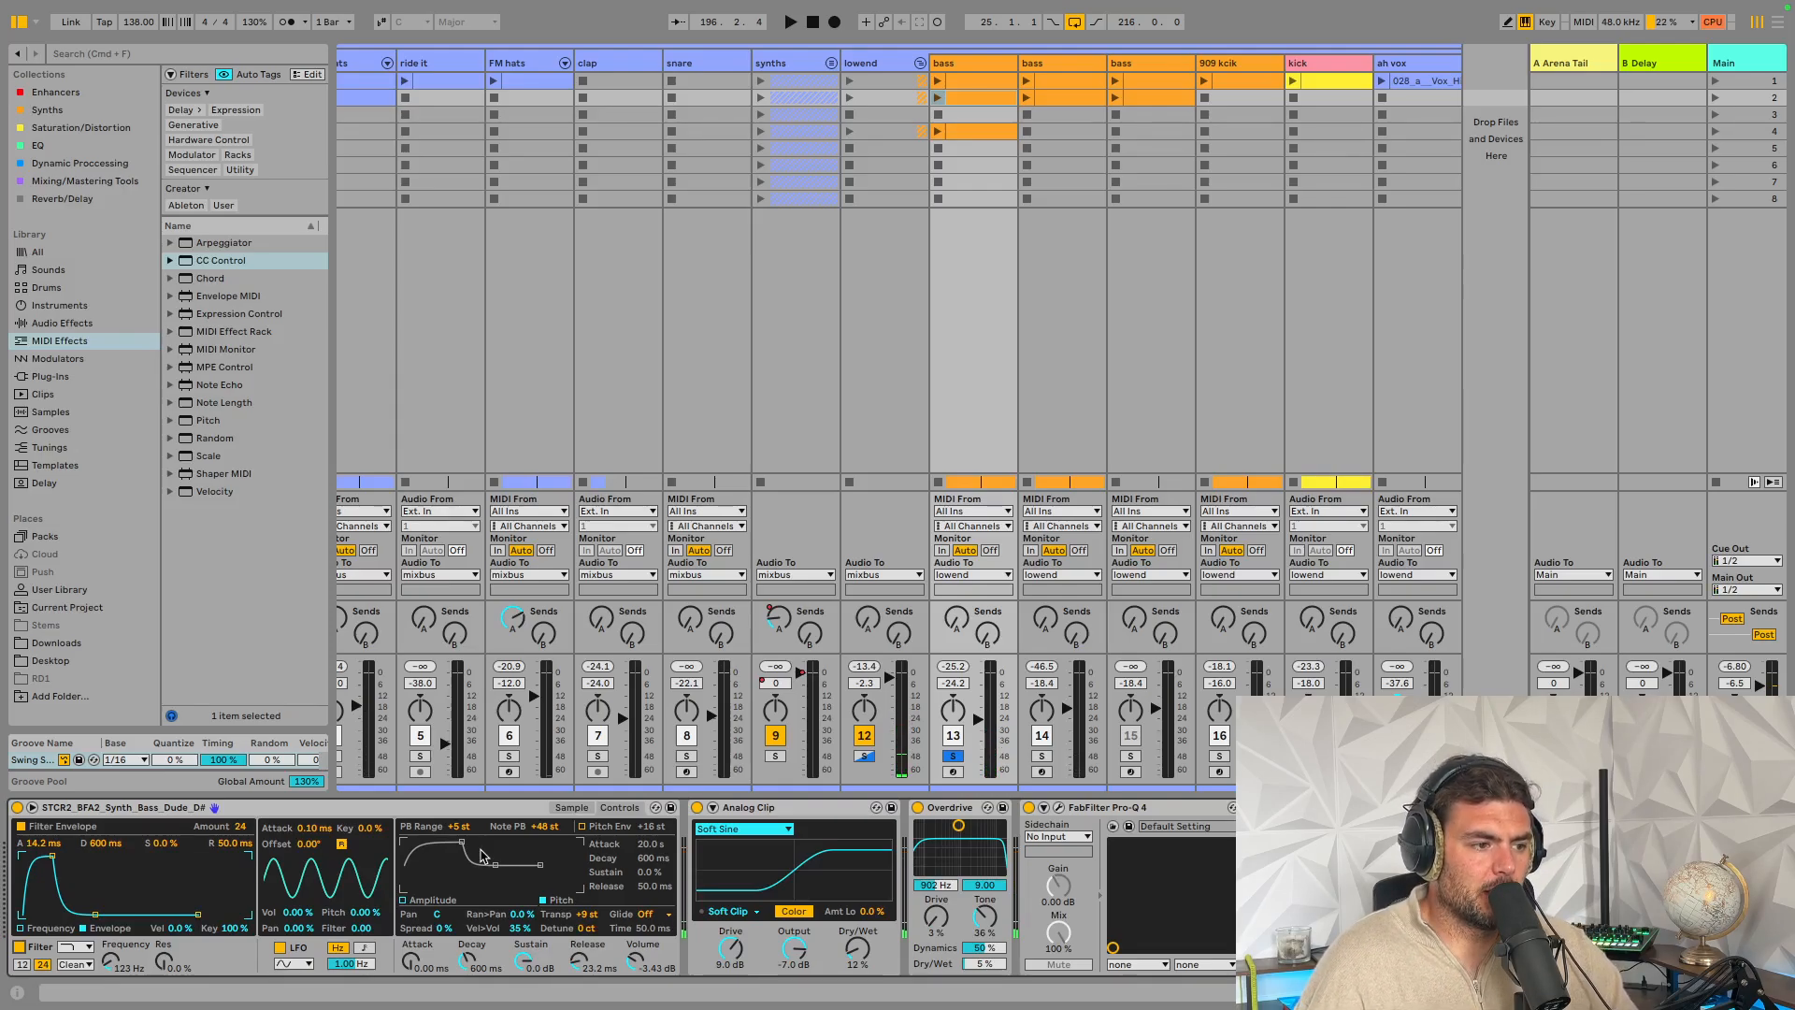
Audition the bass from bar 193 without its pitch envelope and turn the sampler's pitch envelope back on
{"action": "key", "text": "space"}
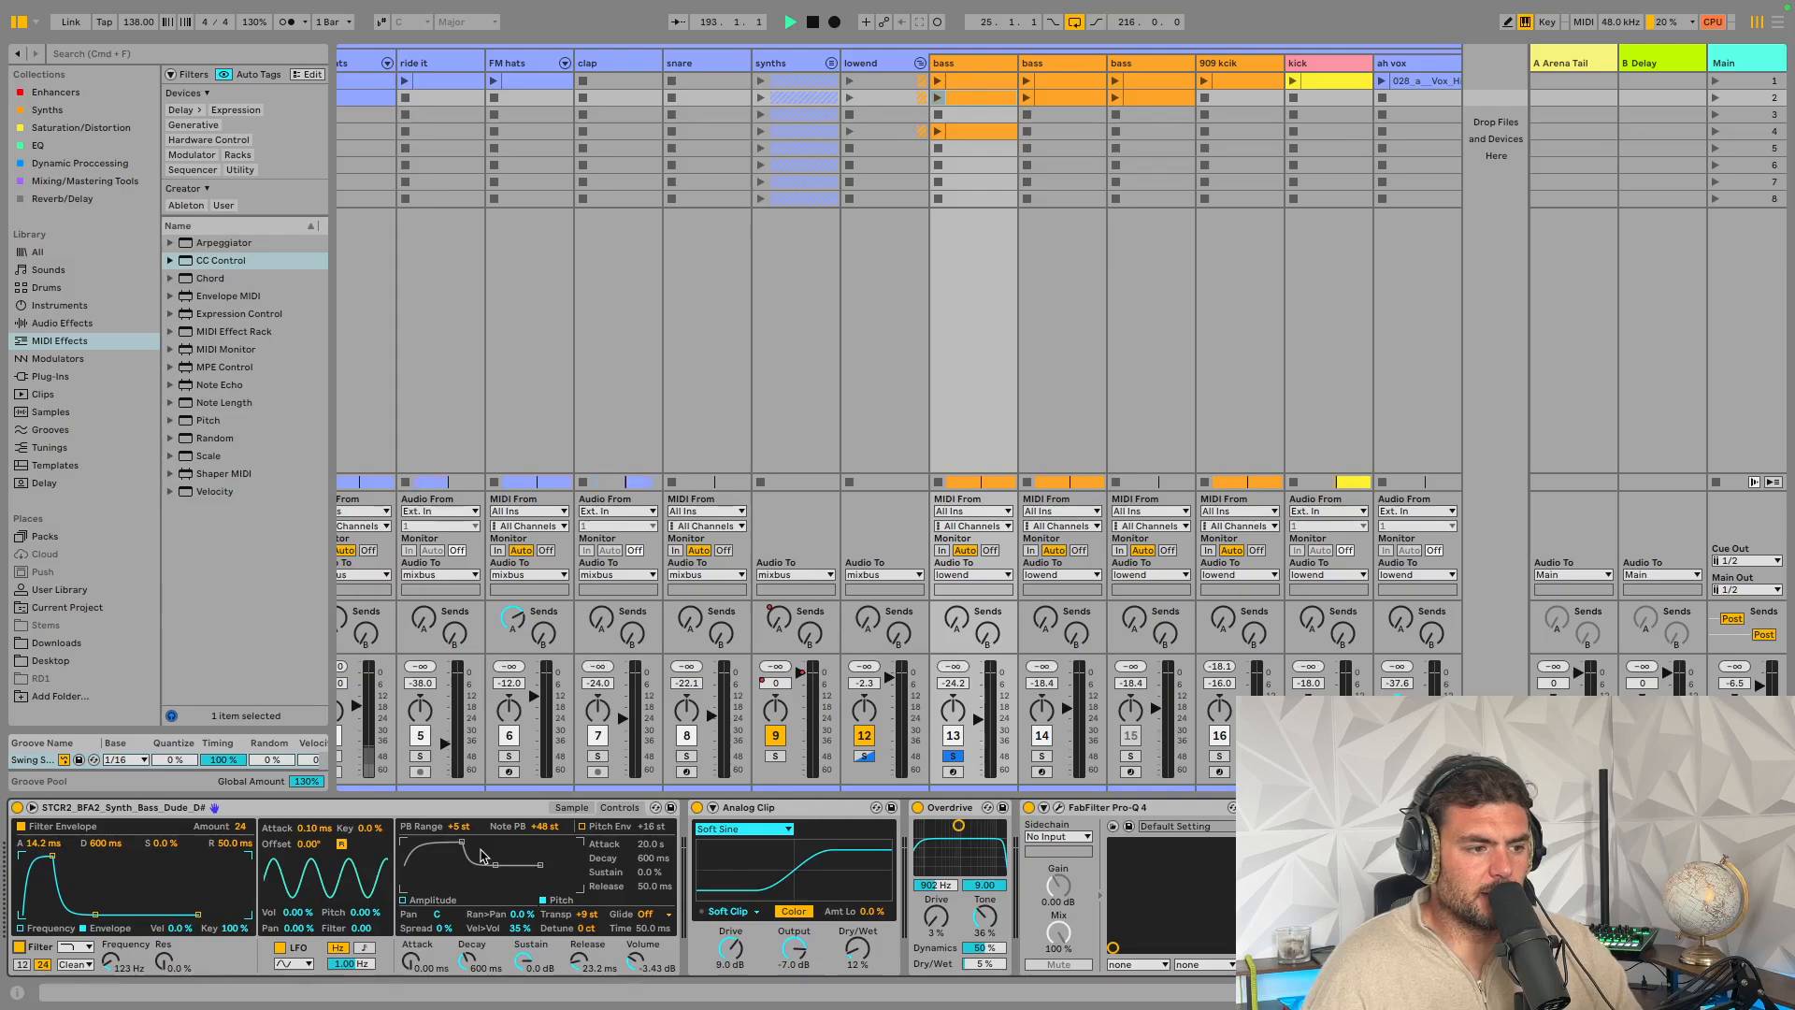
{"action": "key", "text": "space"}
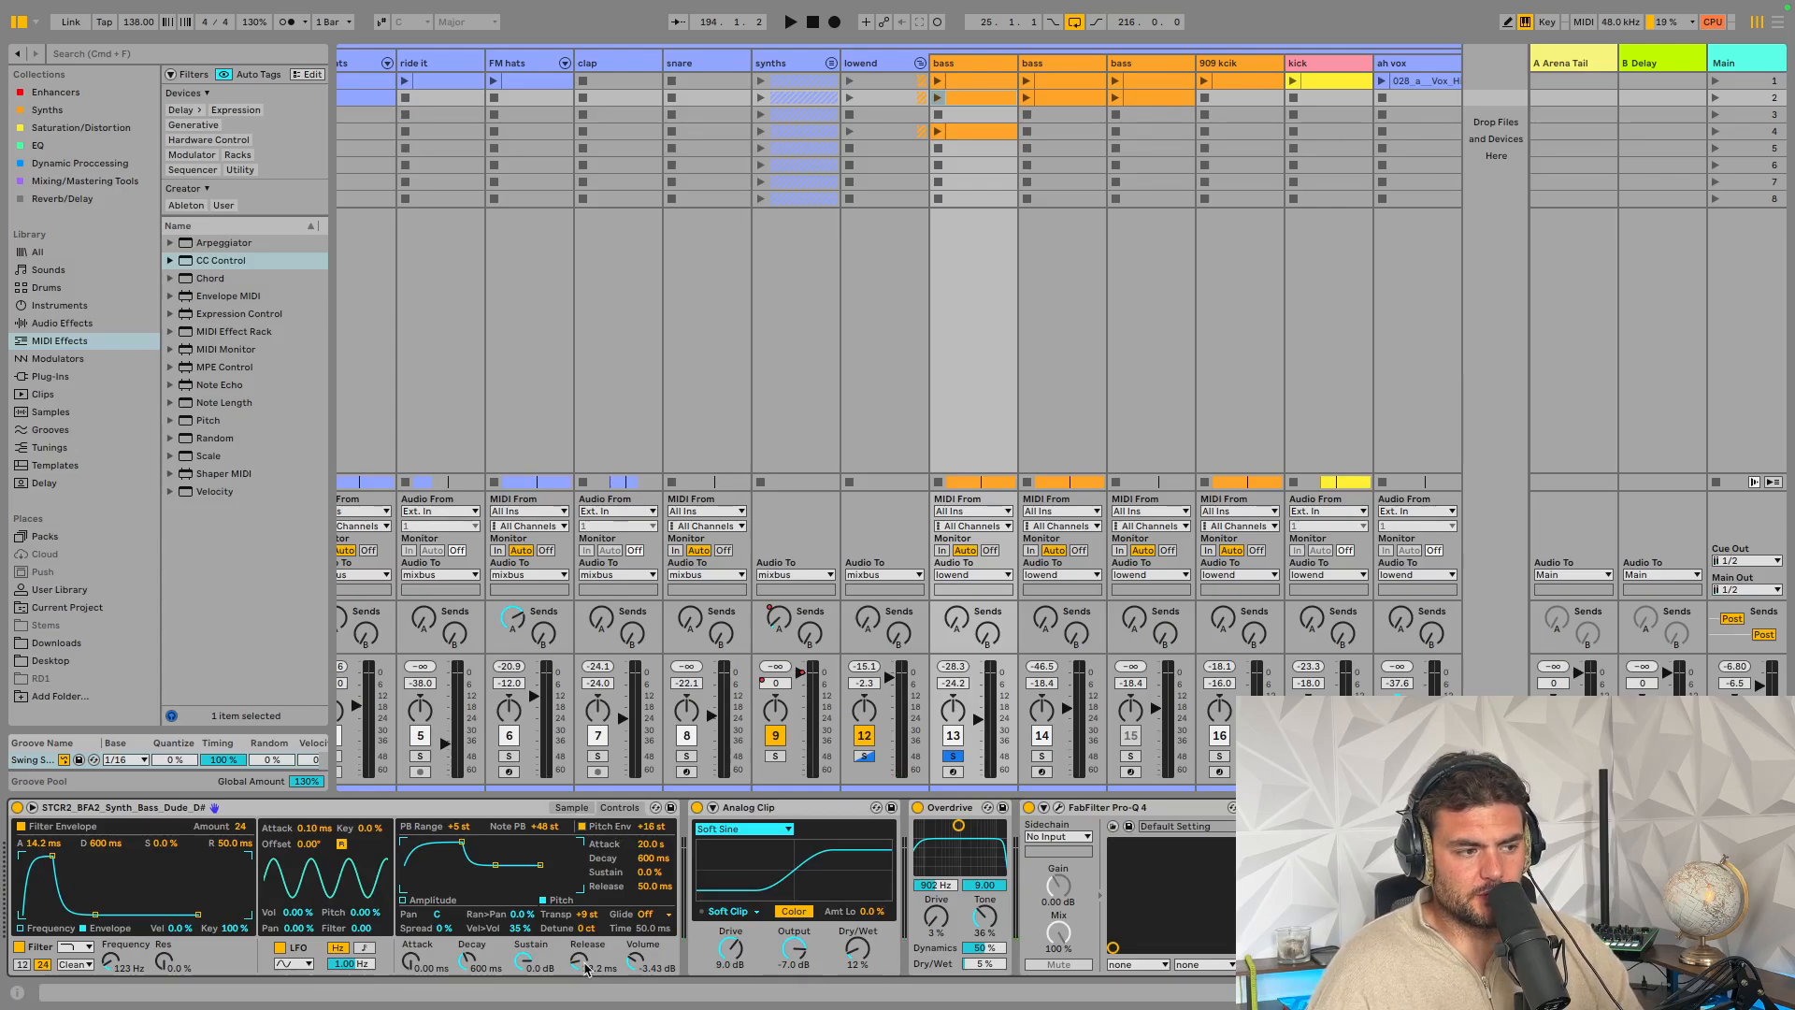
{"action": "left_click", "coordinate": [569, 807]}
{"action": "left_click", "coordinate": [618, 806]}
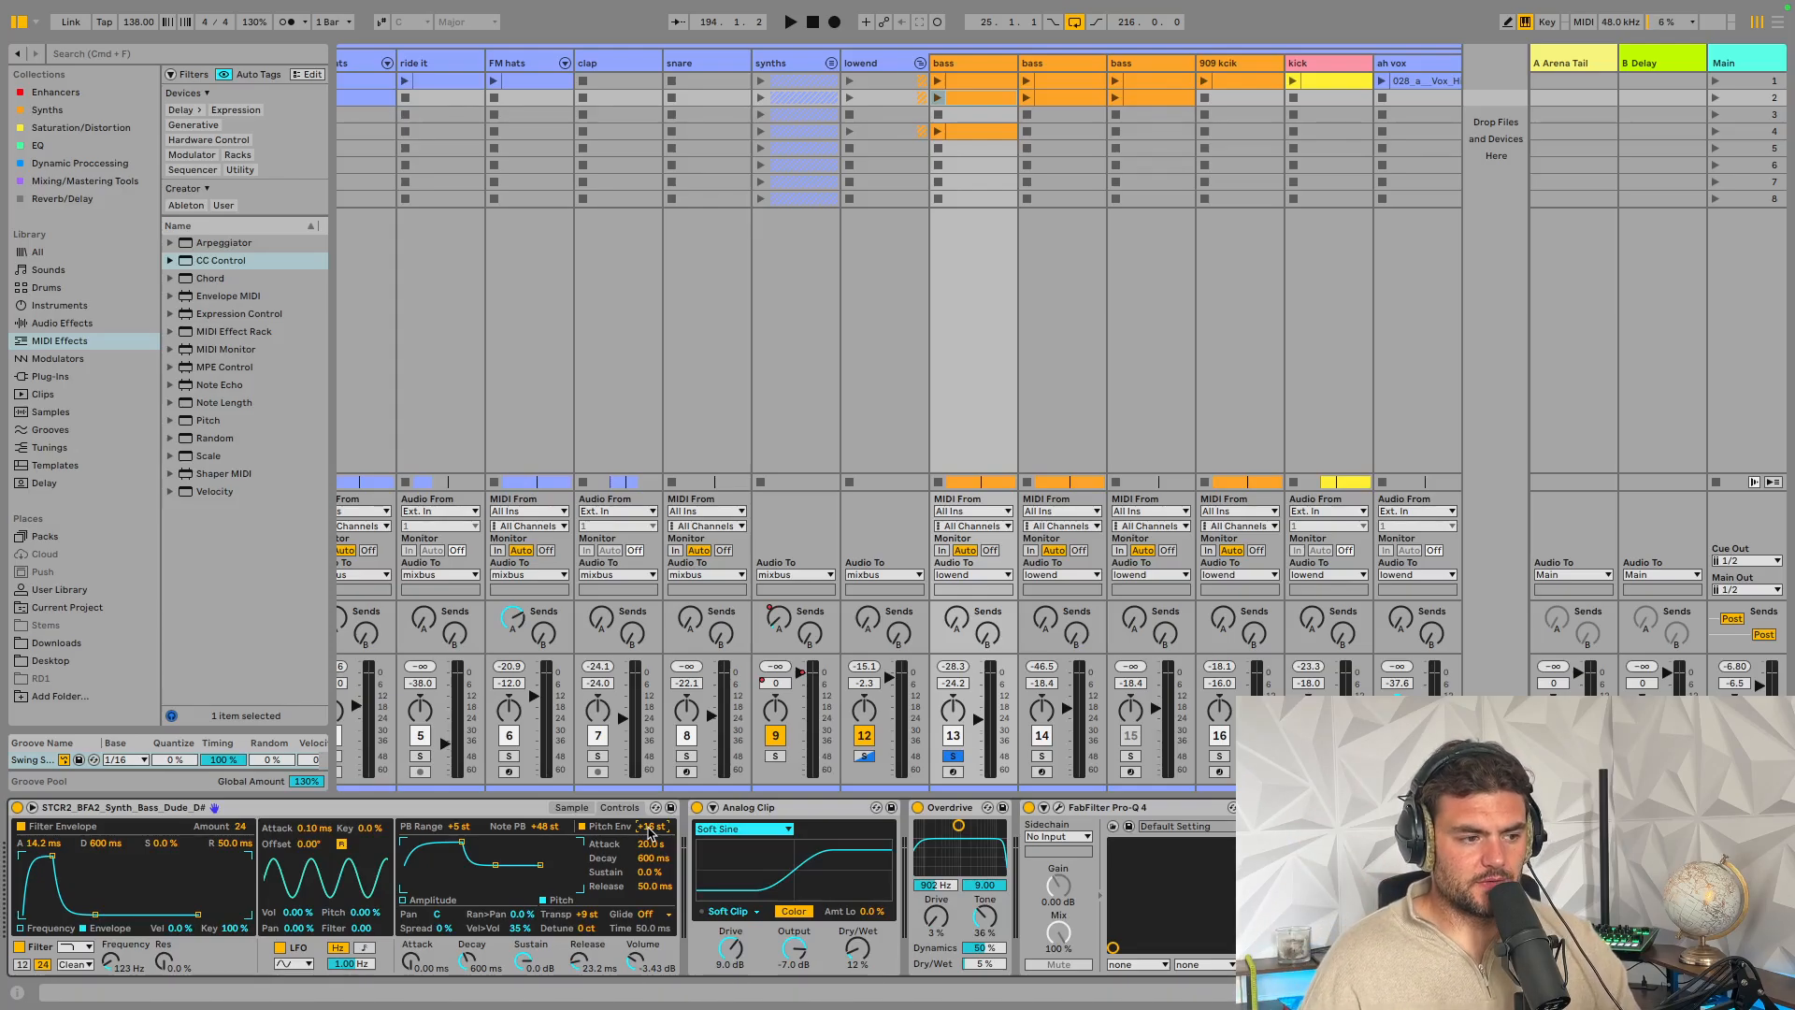
Compare the bass with and without the sampler's pitch envelope during playback, leaving the envelope on
{"action": "key", "text": "space"}
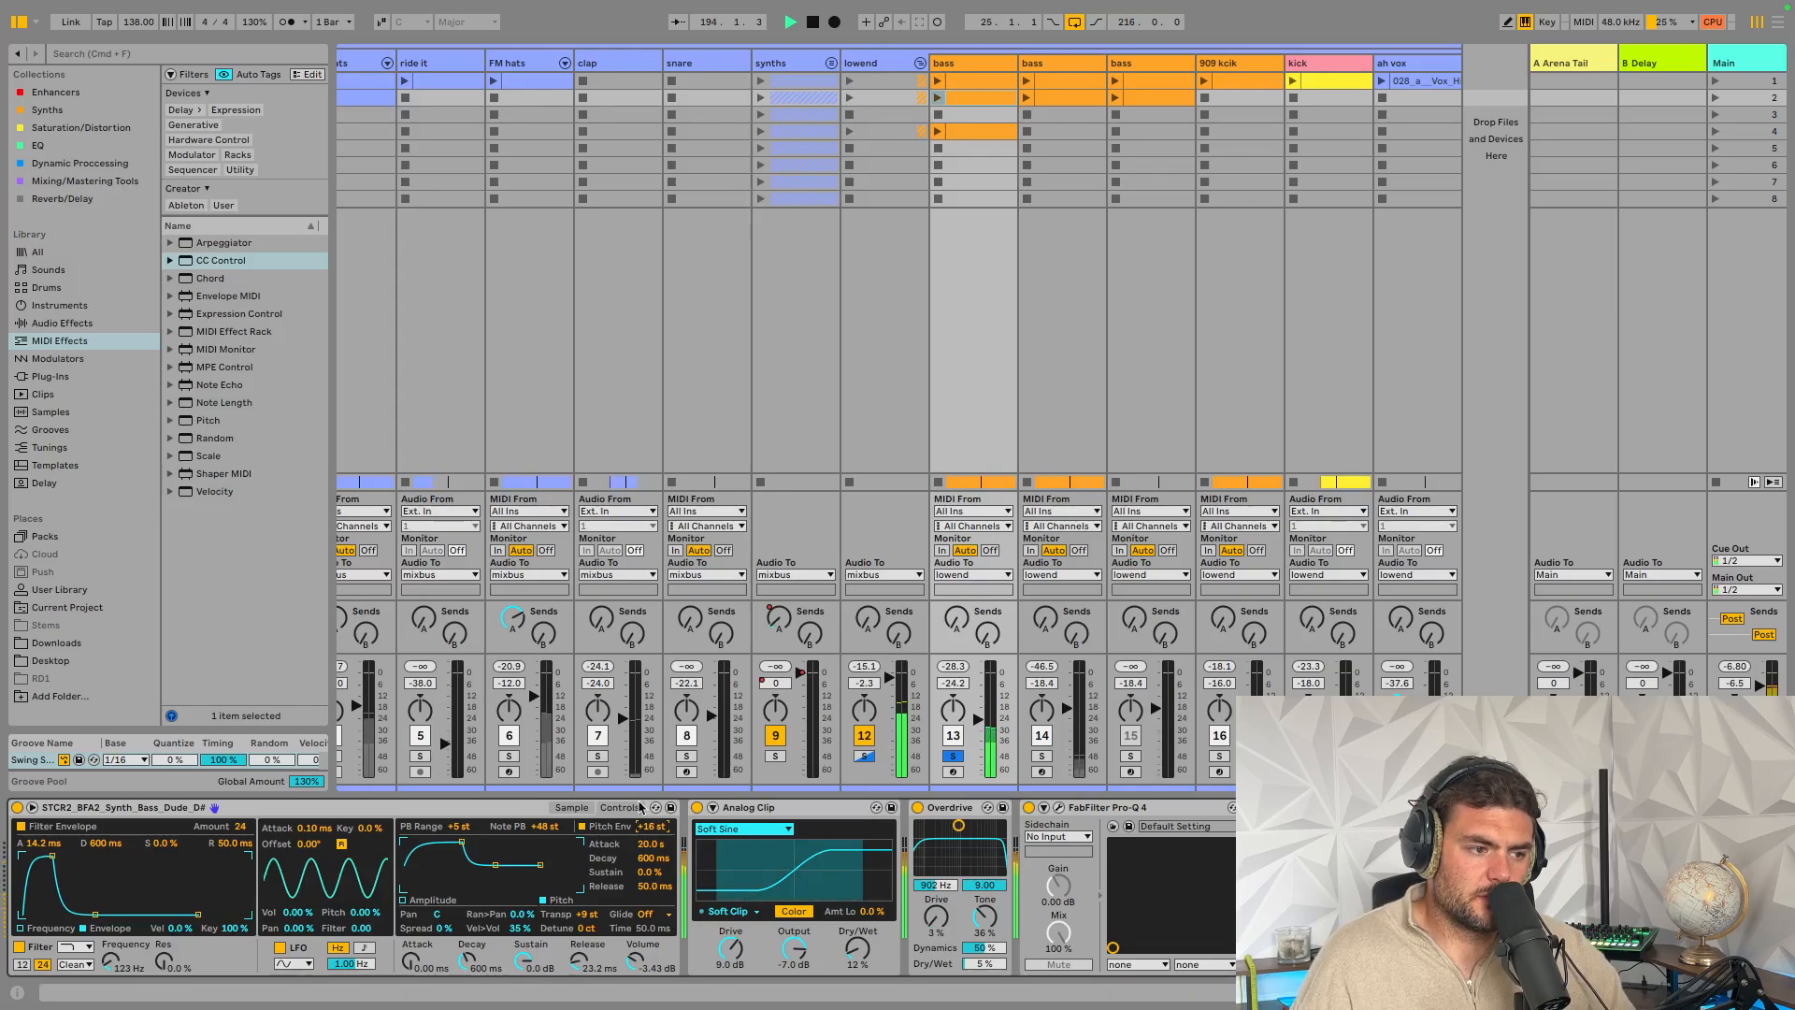
{"action": "left_click", "coordinate": [581, 826]}
{"action": "left_click", "coordinate": [582, 827]}
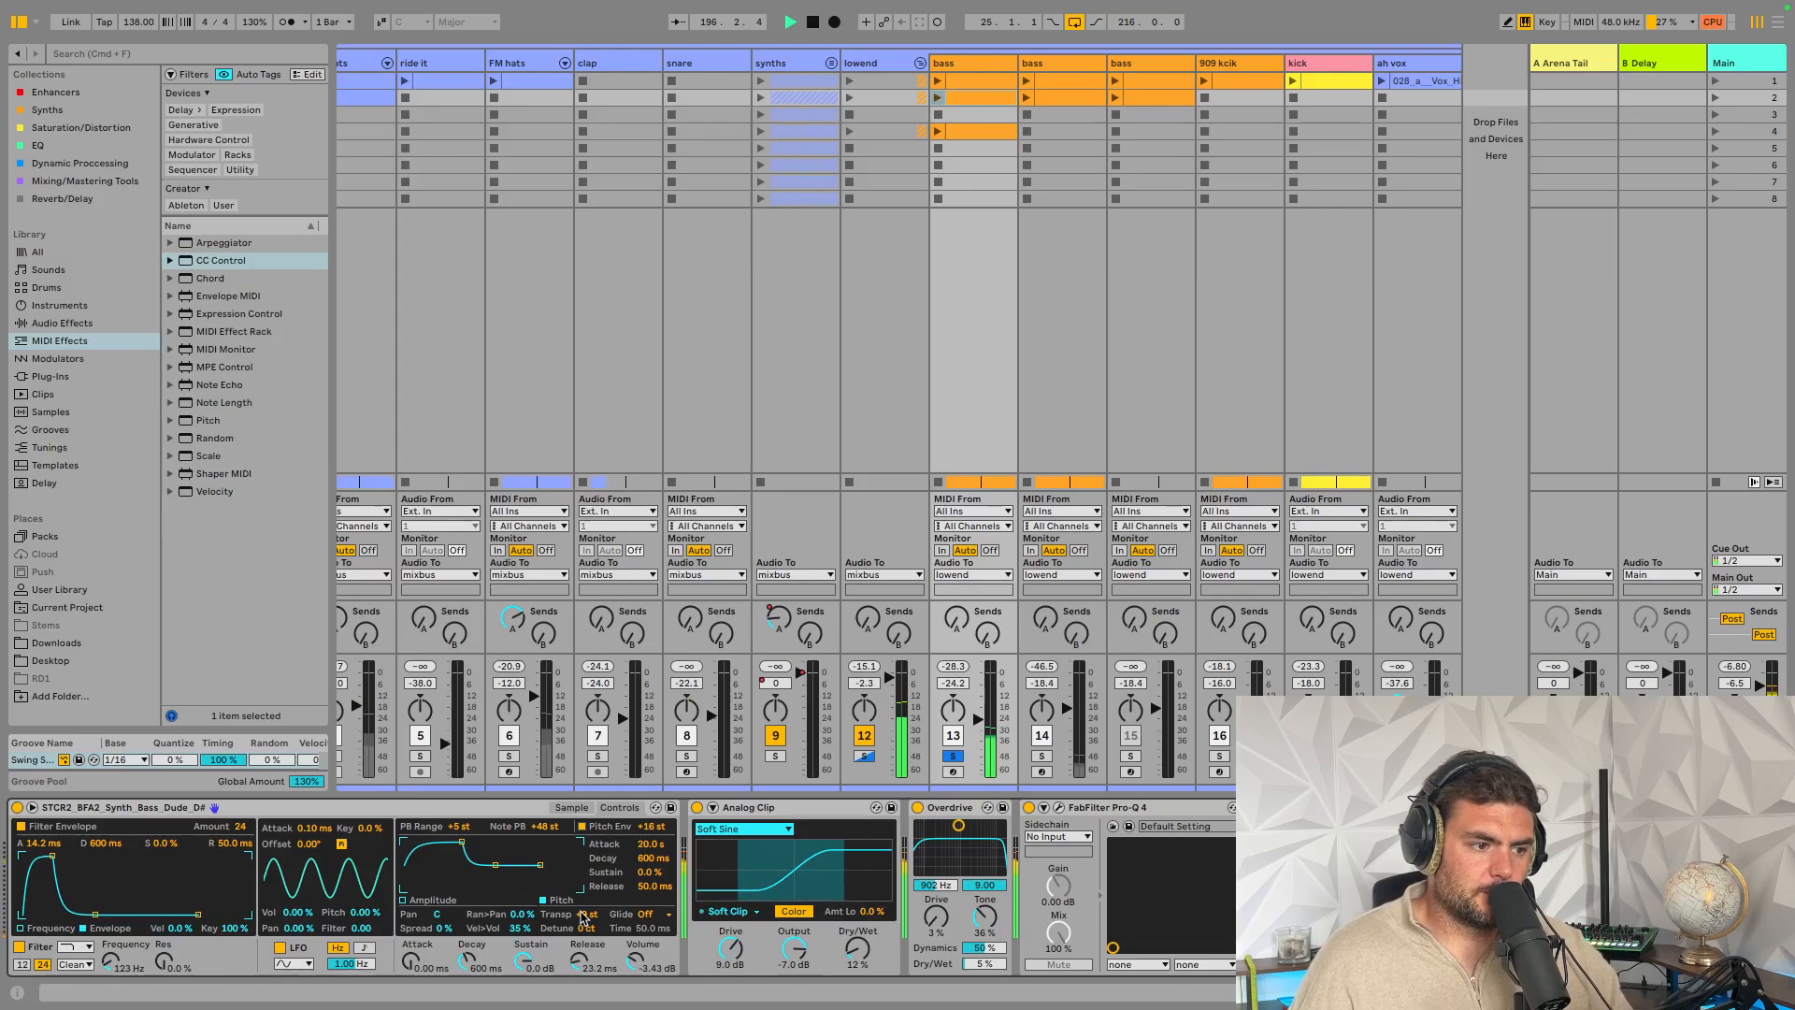
{"action": "left_click_drag", "start_coordinate": [587, 916], "coordinate": [586, 928]}
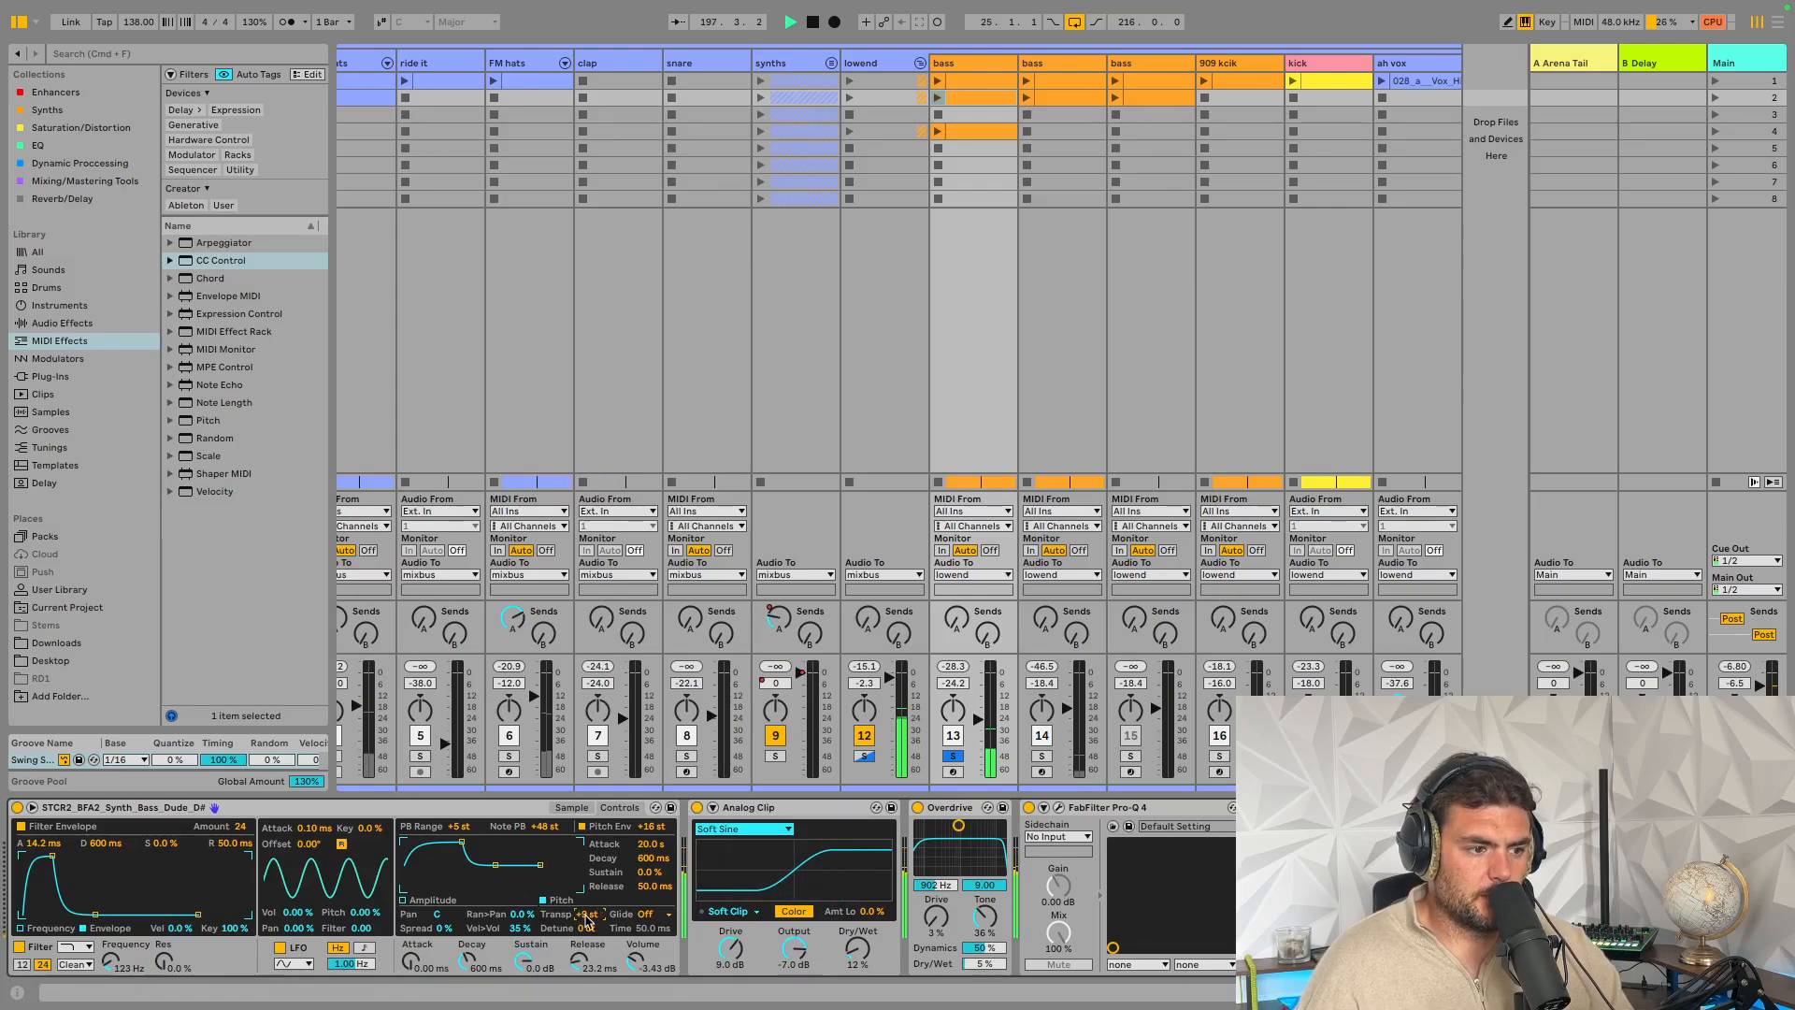
{"action": "key", "text": "space"}
{"action": "left_click", "coordinate": [582, 826]}
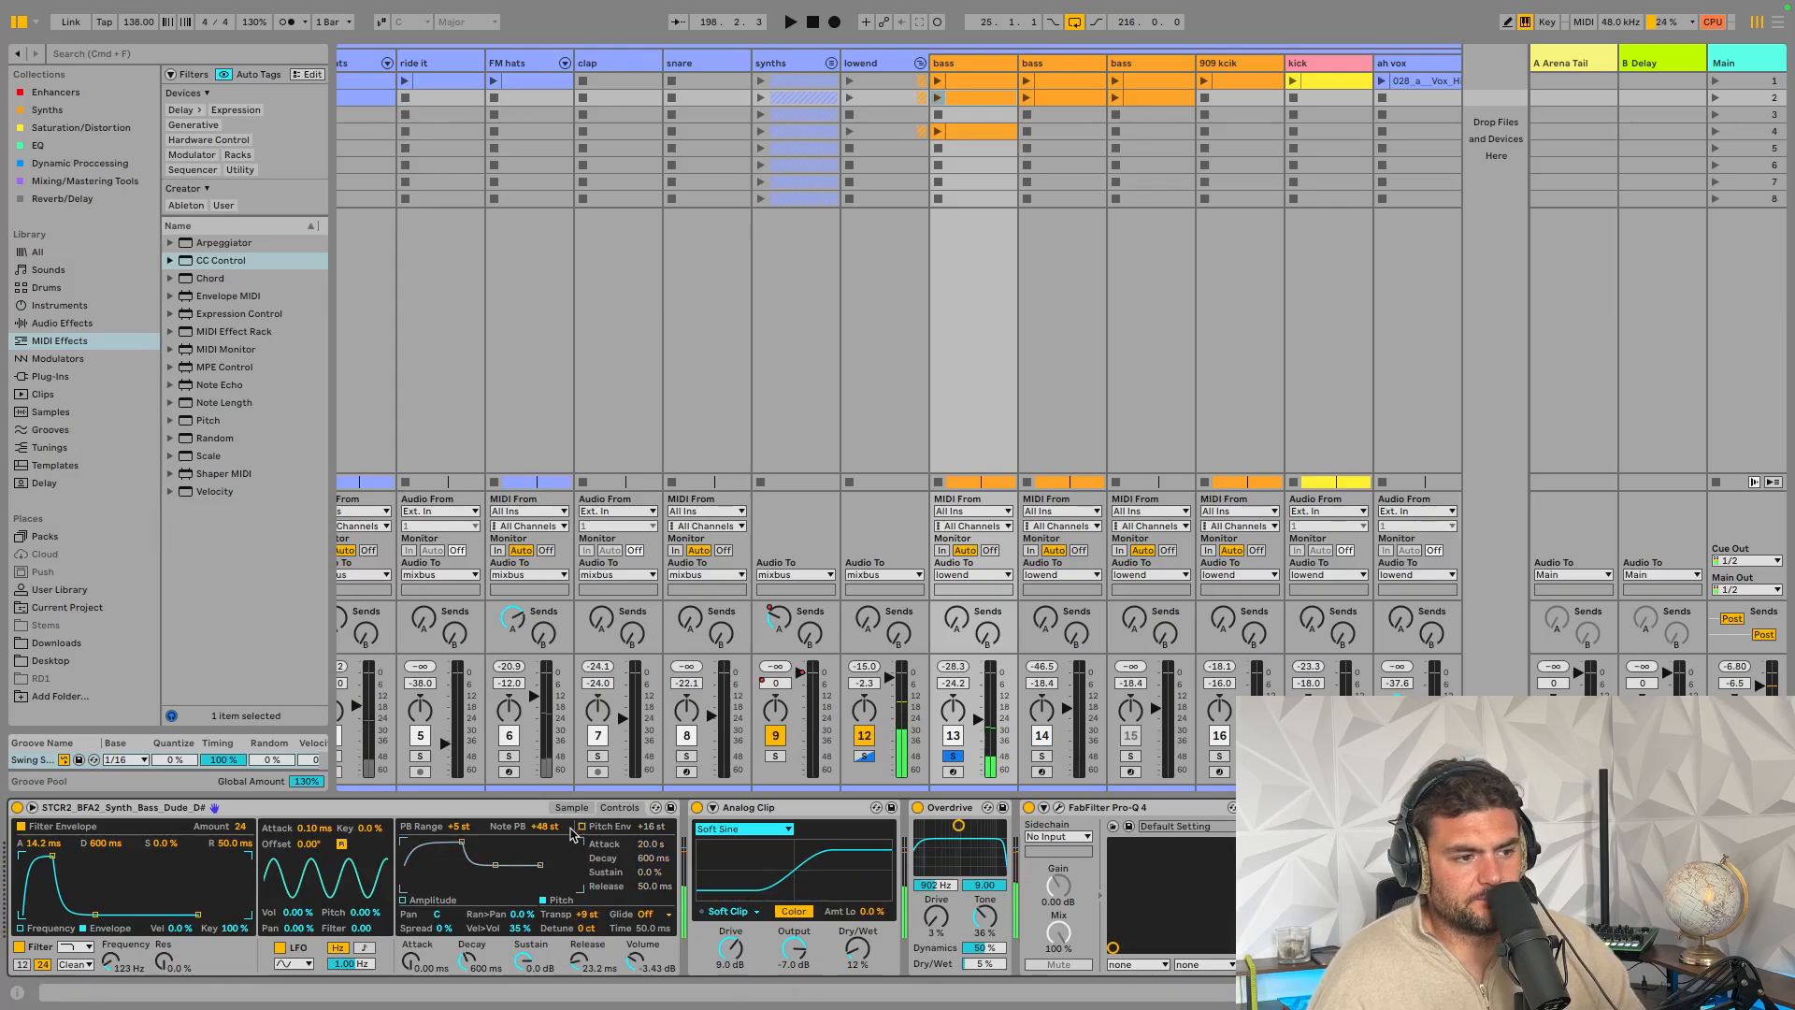
{"action": "left_click", "coordinate": [583, 828]}
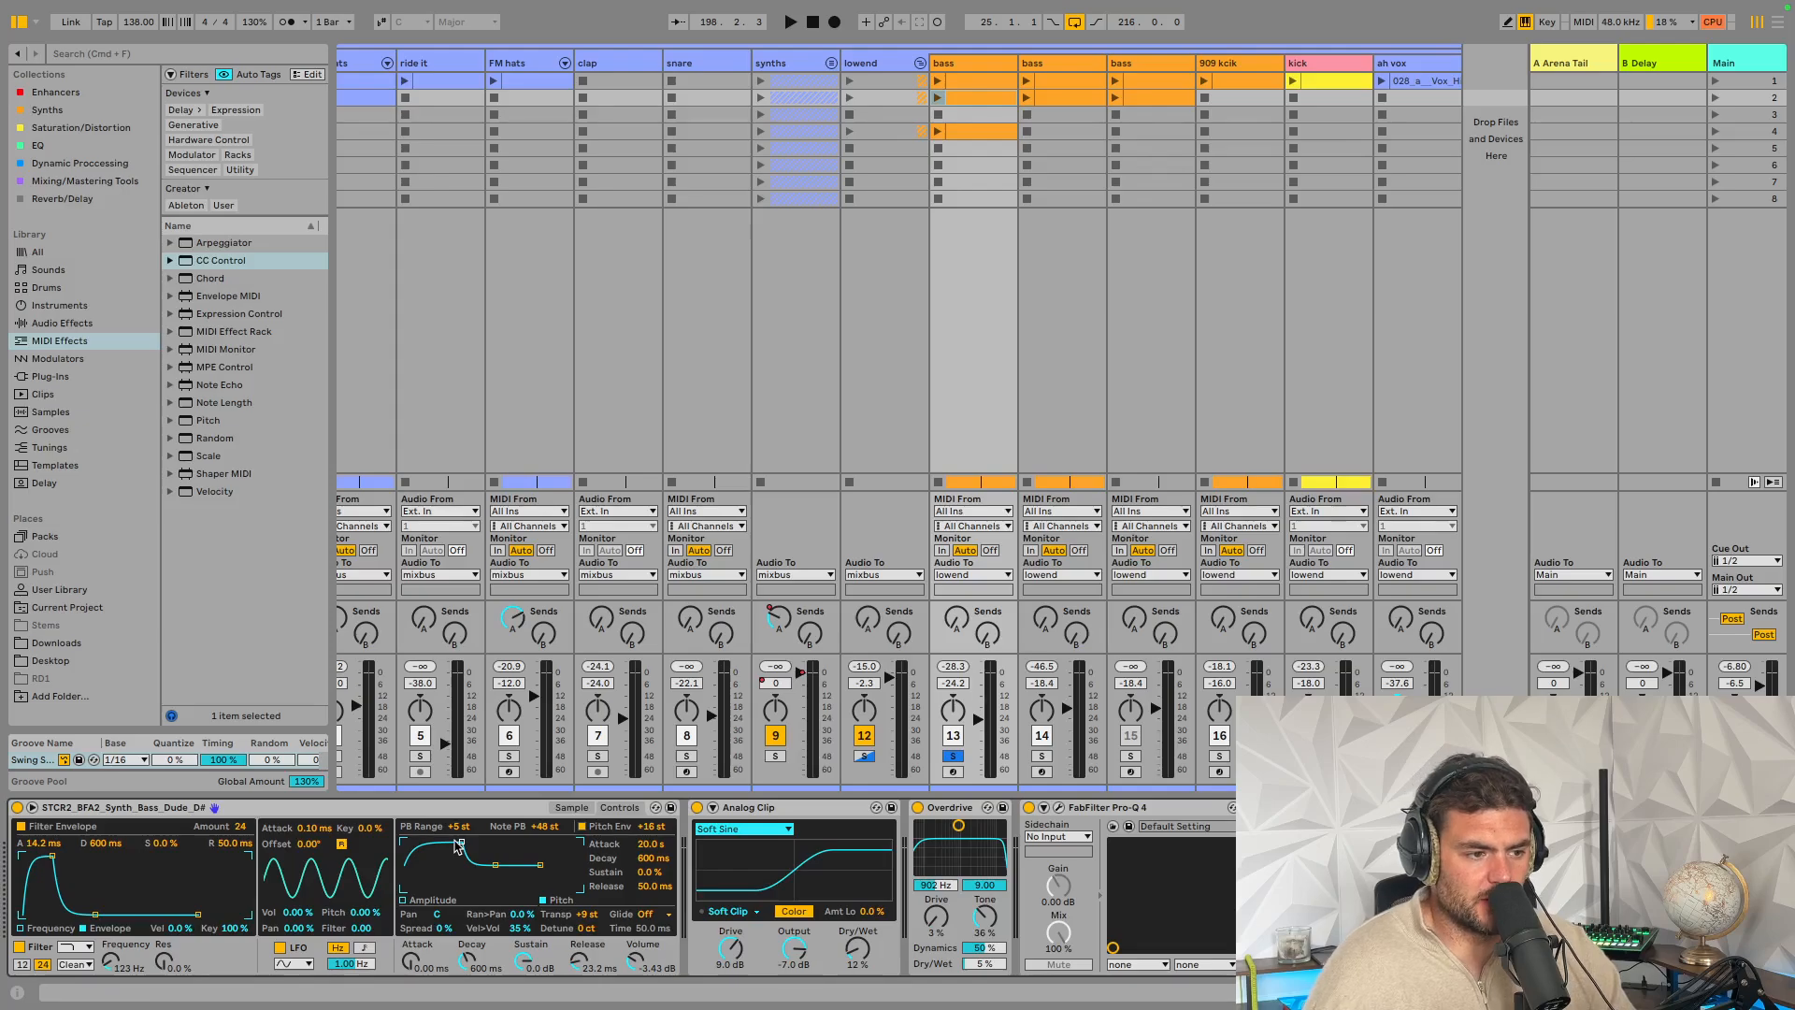
Shorten the bass sampler's pitch envelope attack to 2.33 ms and audition the bass
{"action": "key", "text": "space"}
{"action": "left_click_drag", "start_coordinate": [458, 846], "coordinate": [419, 843]}
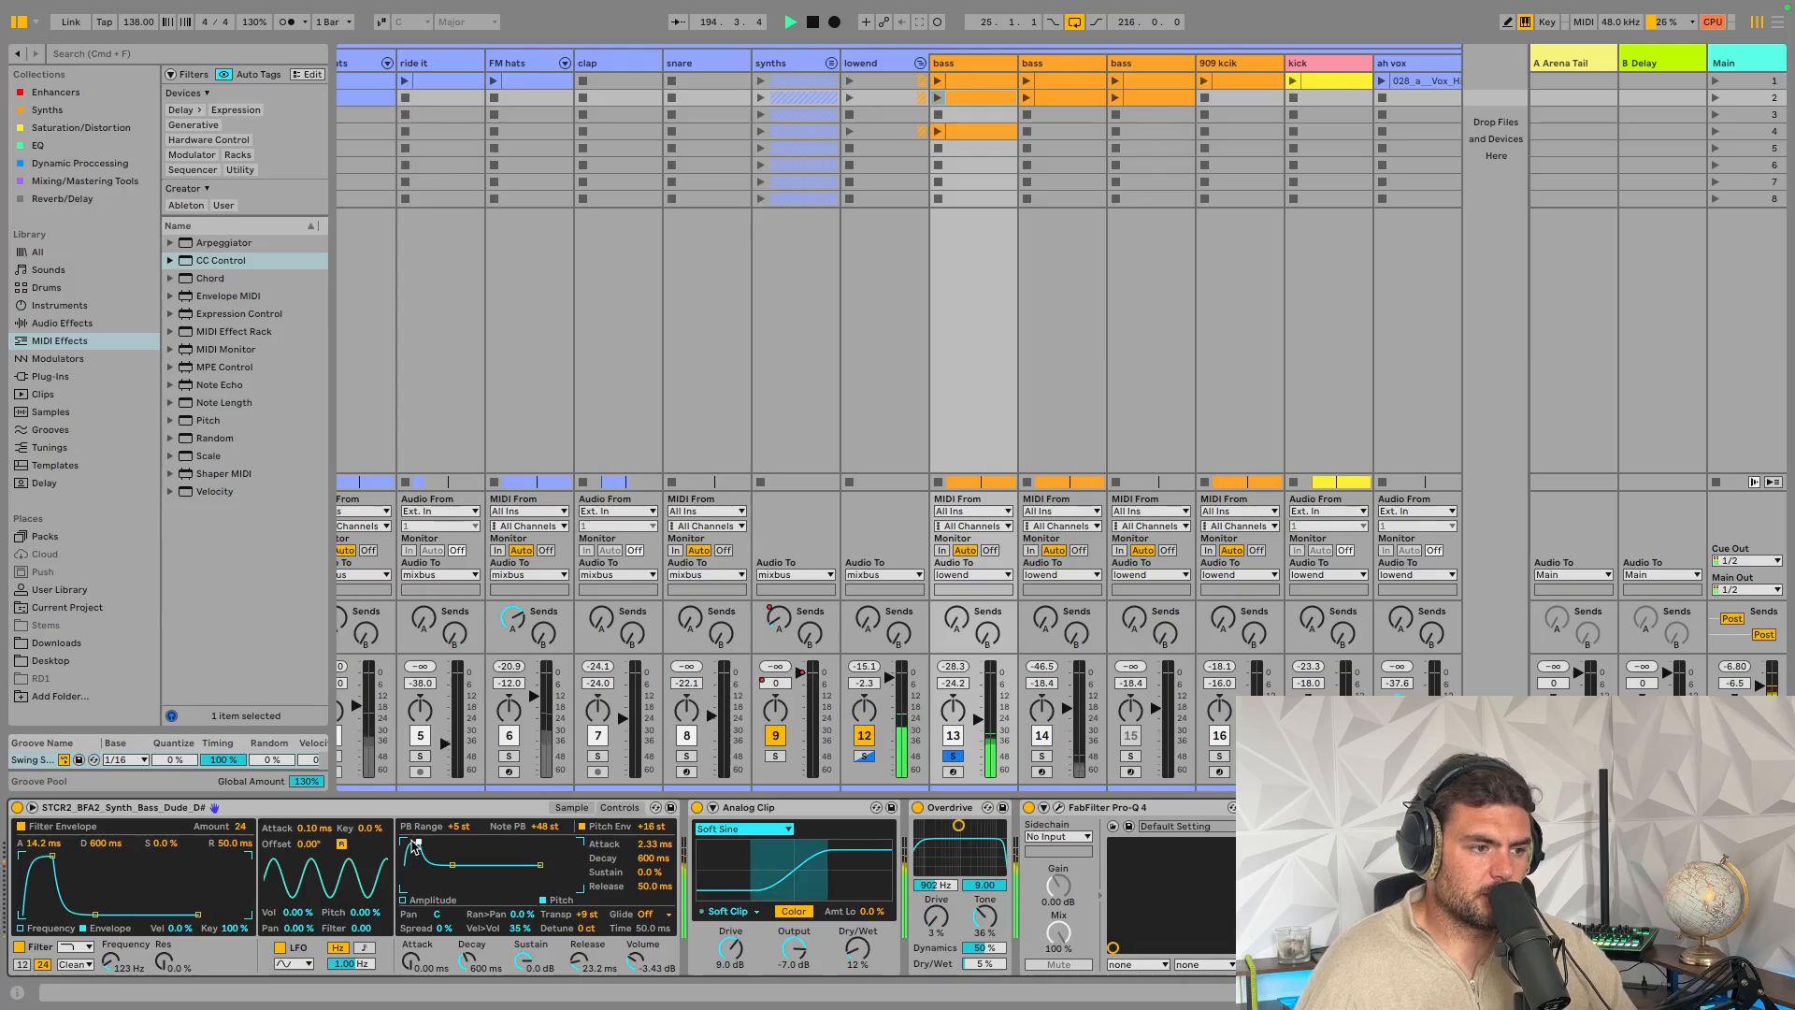
{"action": "key", "text": "space"}
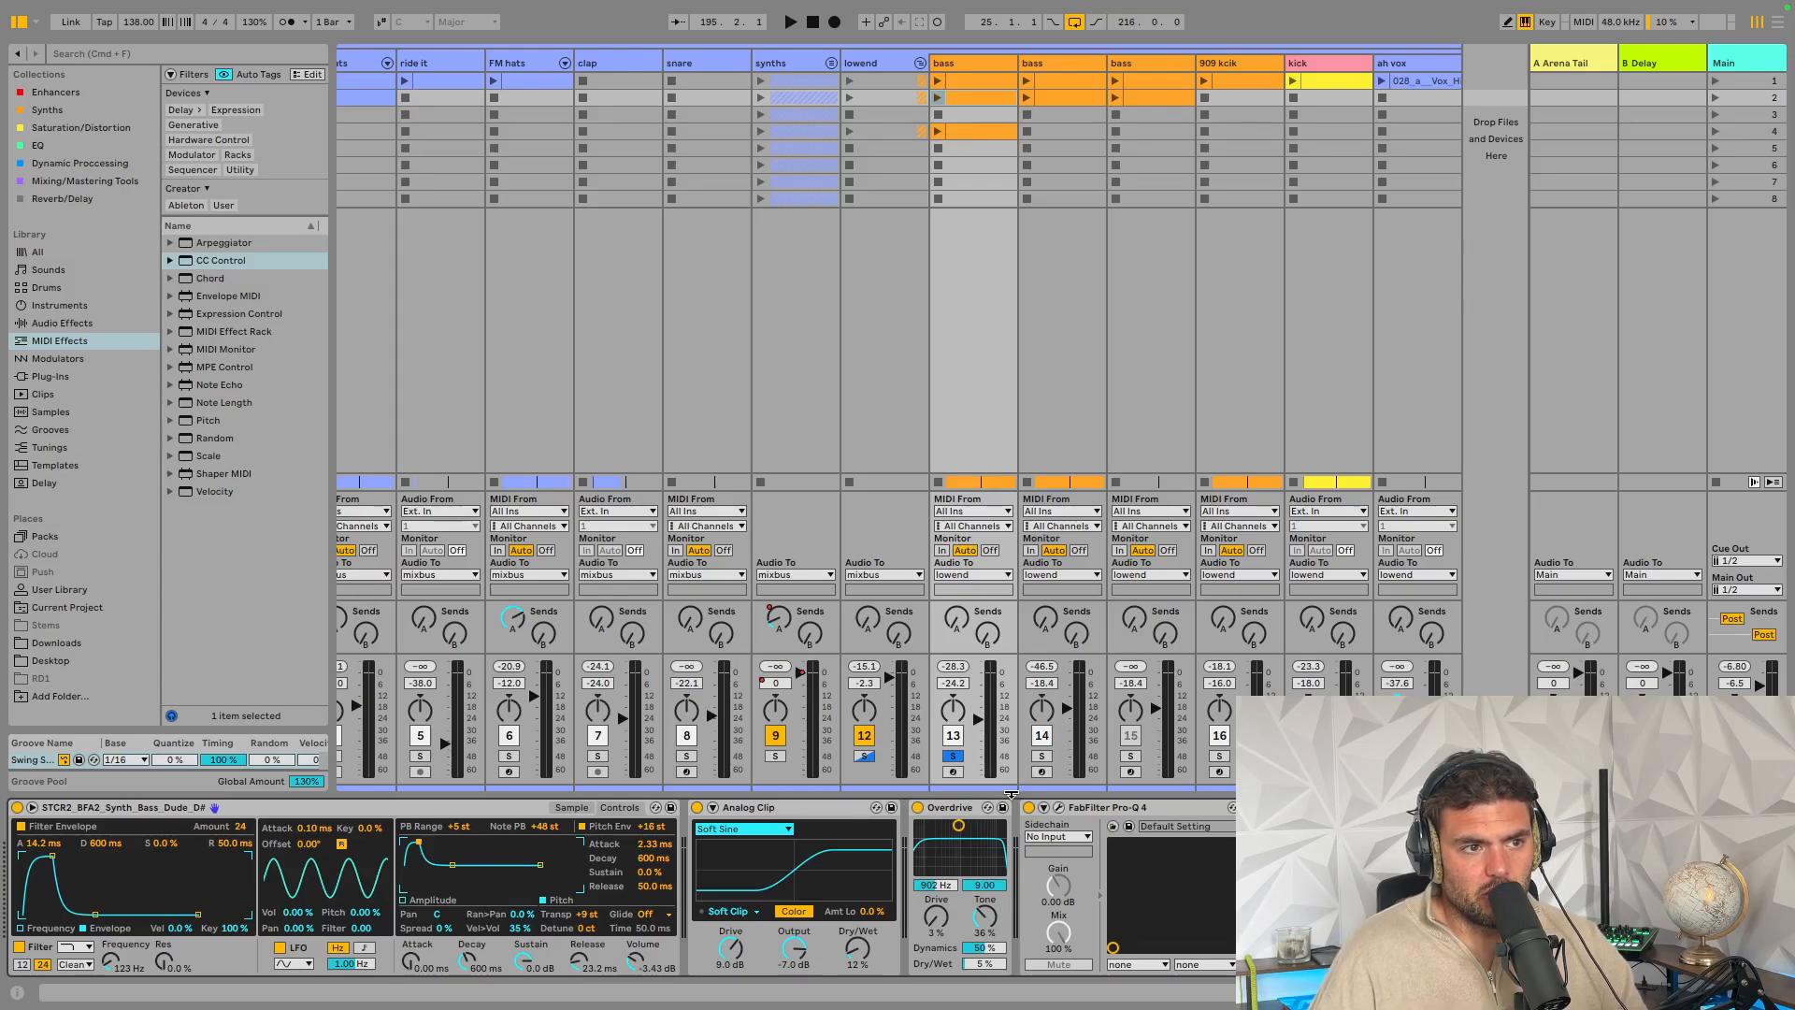
Solo the 909 kick together with the first bass track, launch the kick's first clip, and display the bass track's devices
{"action": "left_click", "coordinate": [1218, 756]}
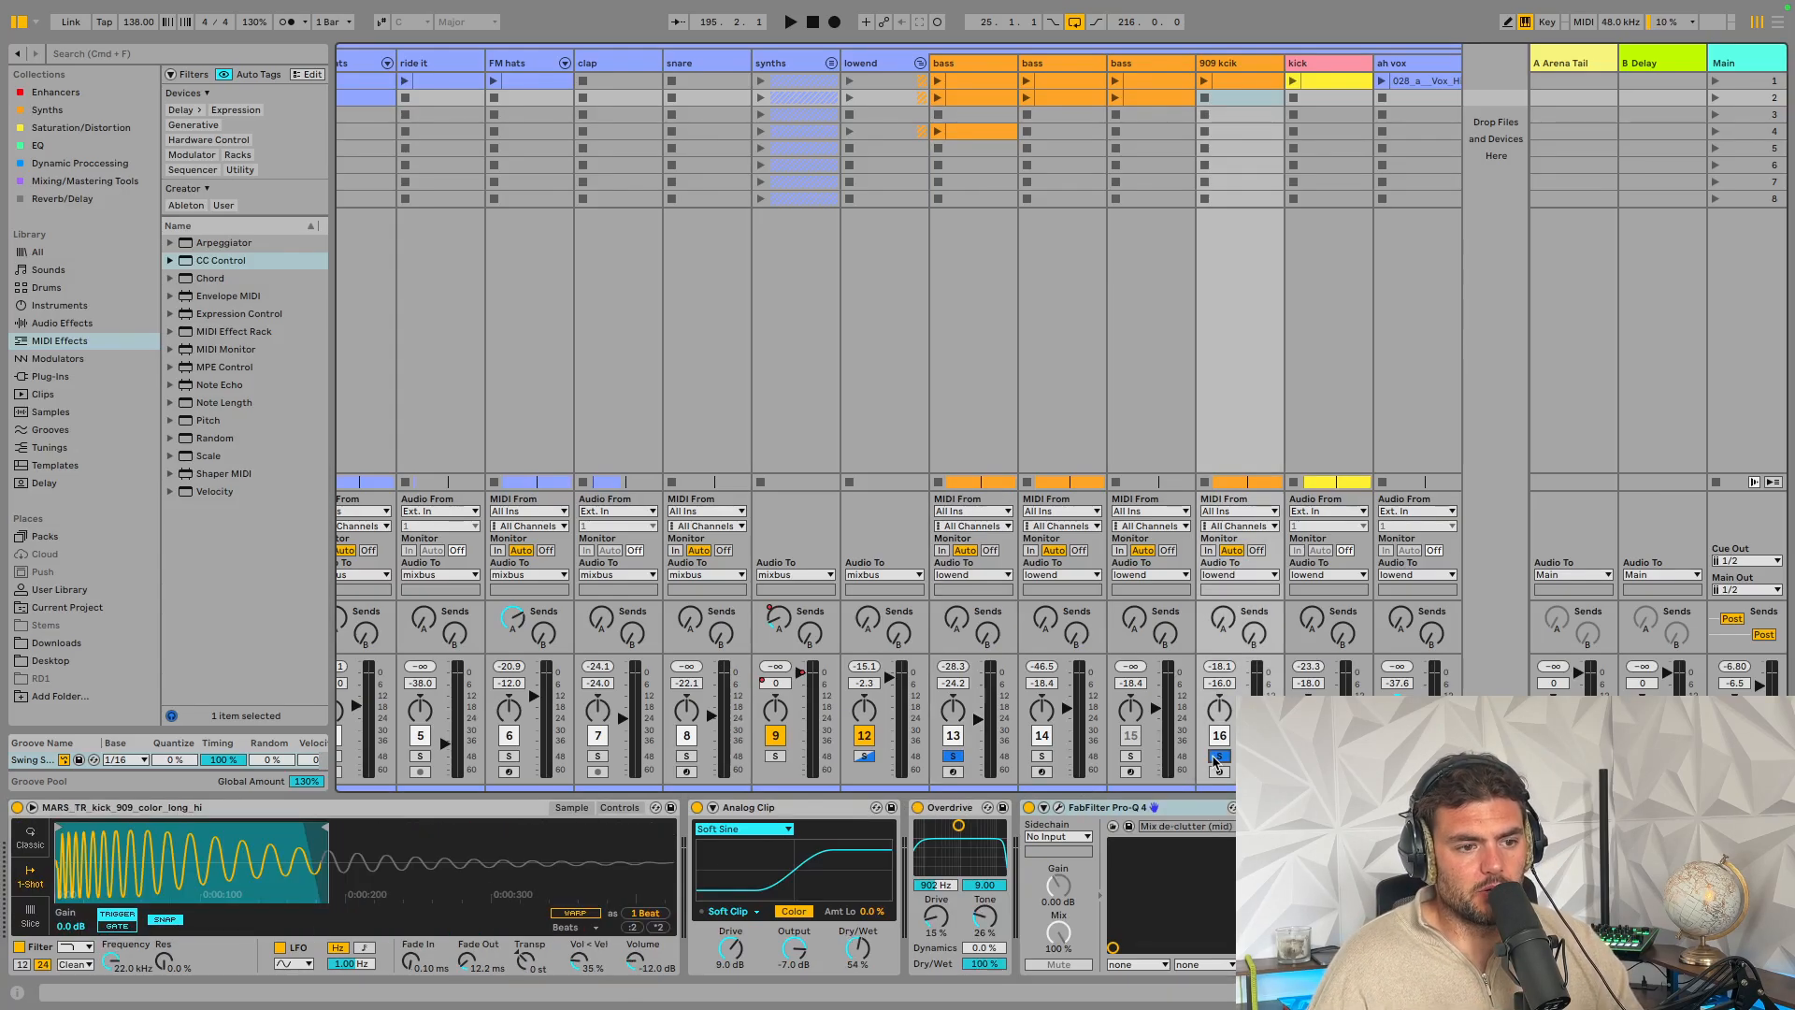
{"action": "left_click", "coordinate": [1204, 80]}
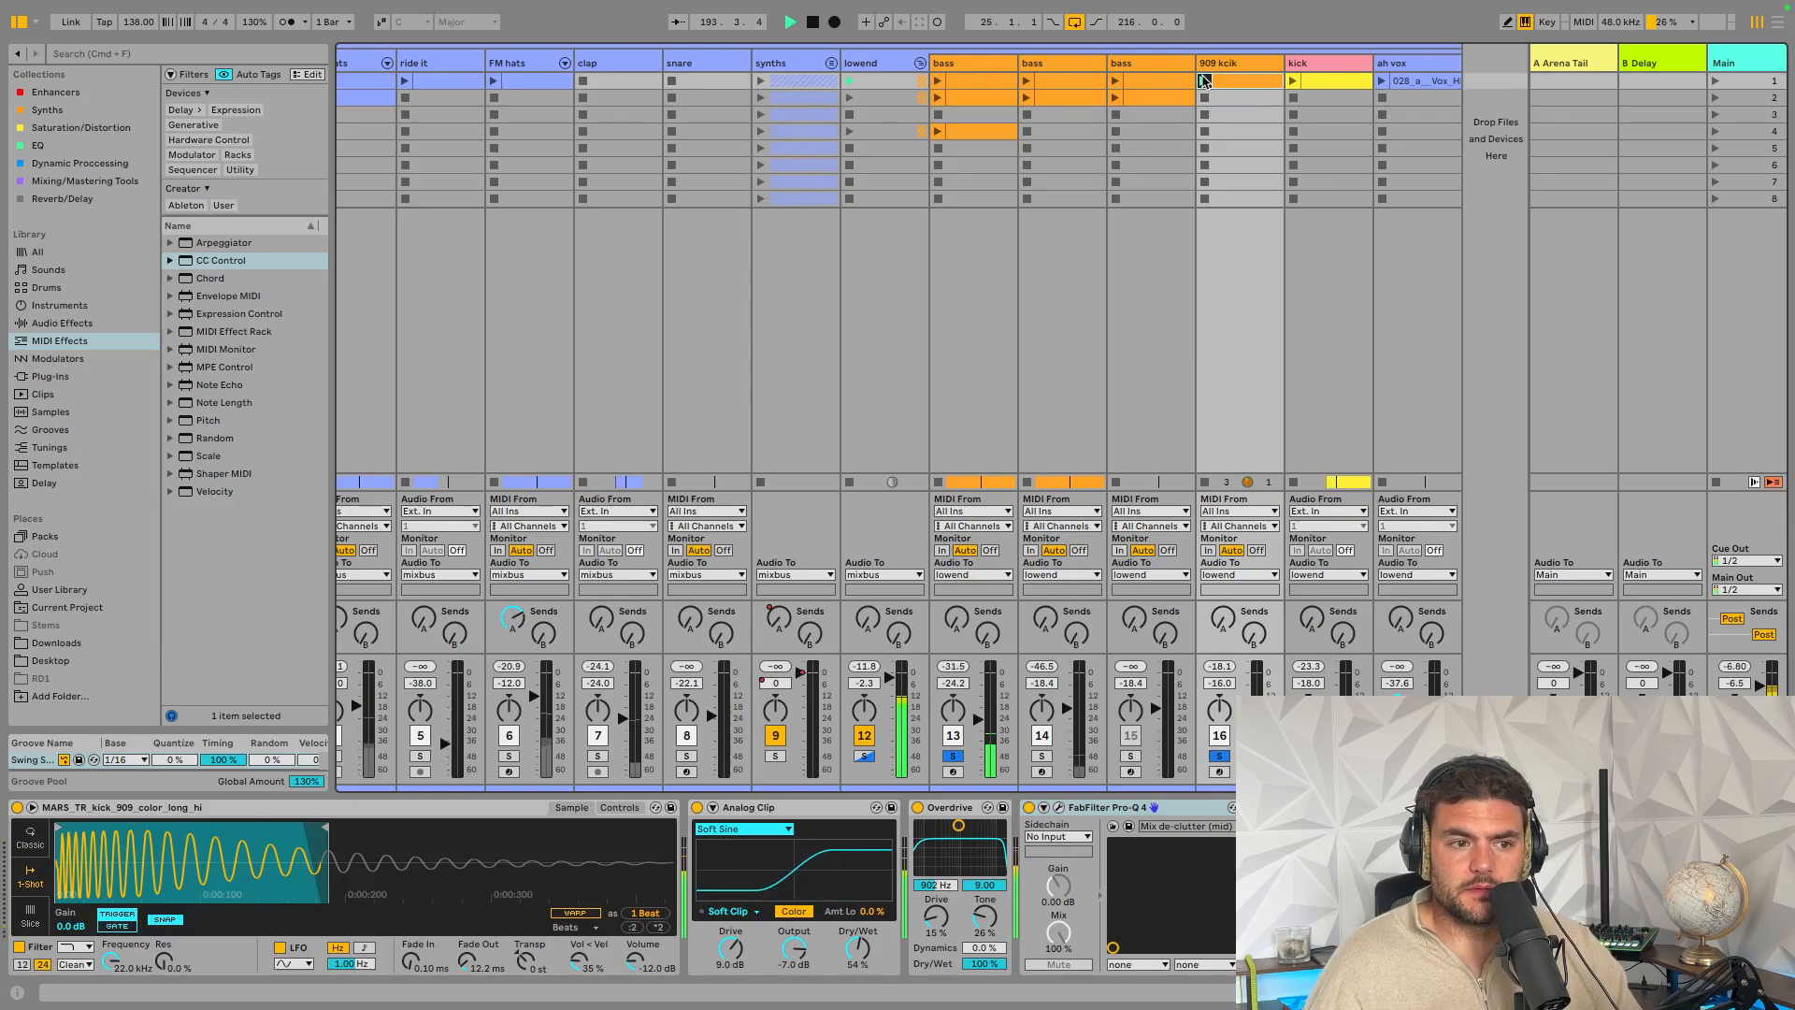
{"action": "left_click", "coordinate": [970, 67]}
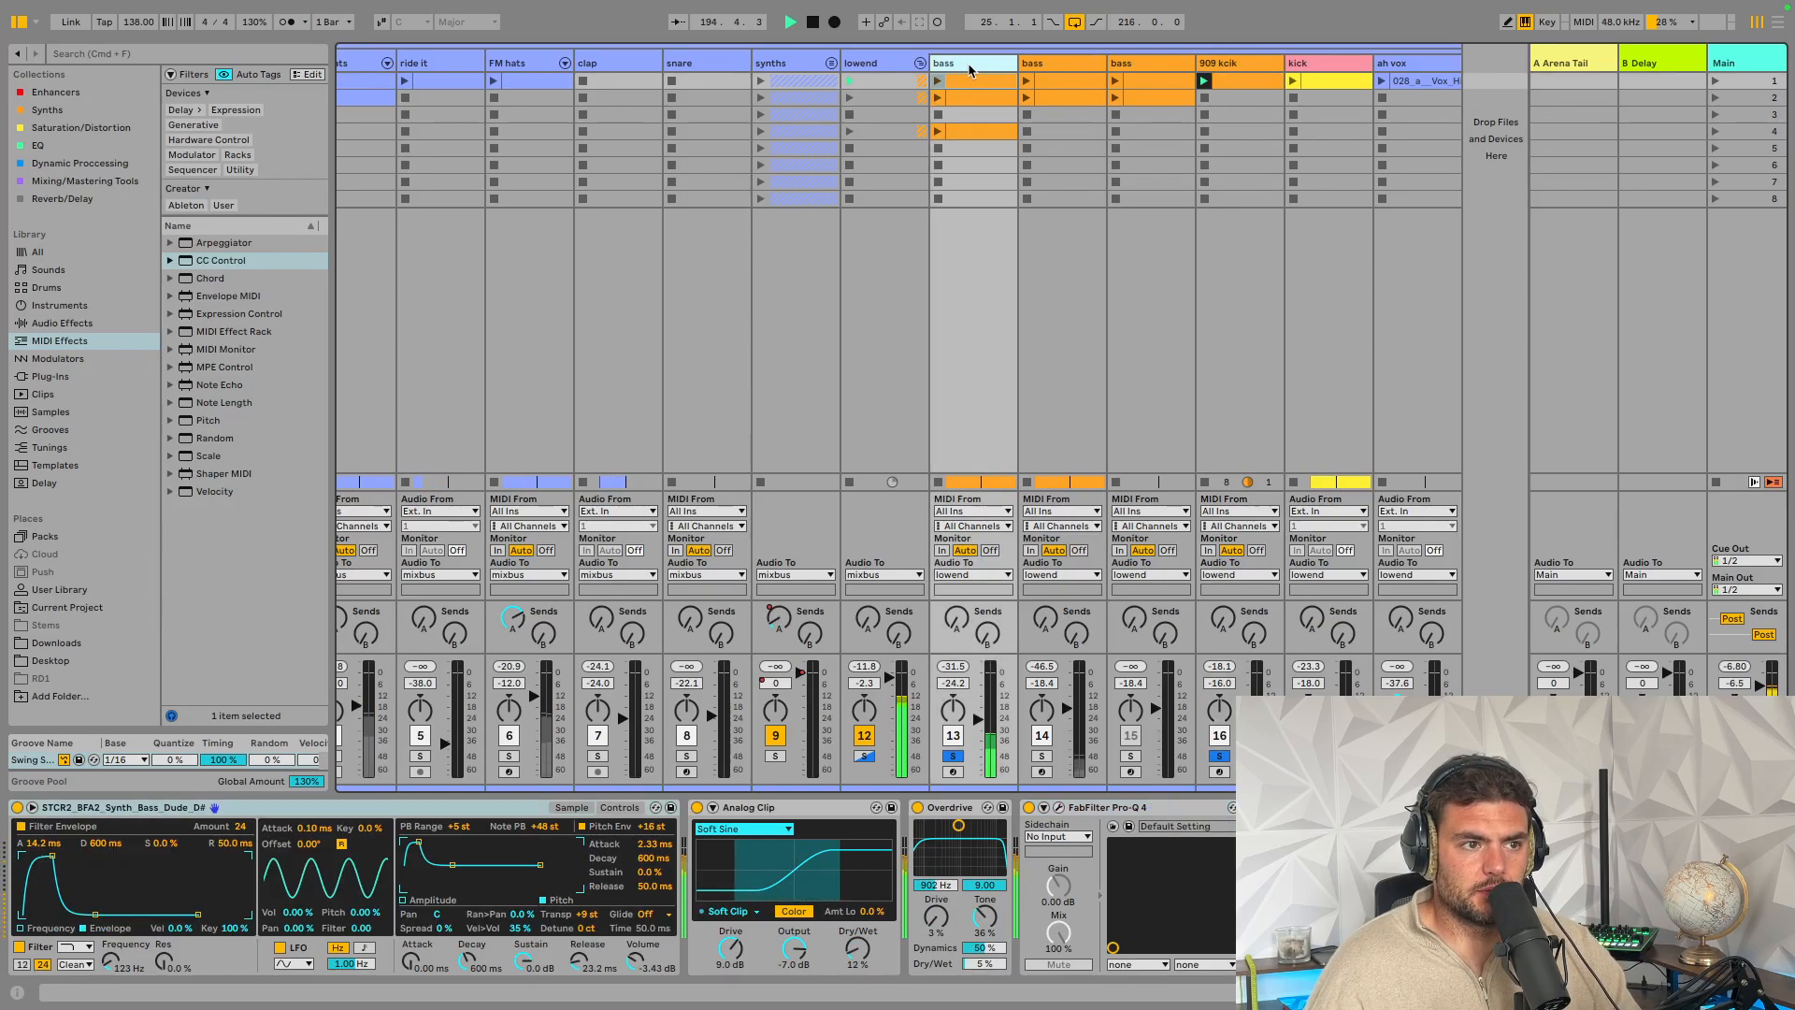
{"action": "double_click", "coordinate": [969, 68]}
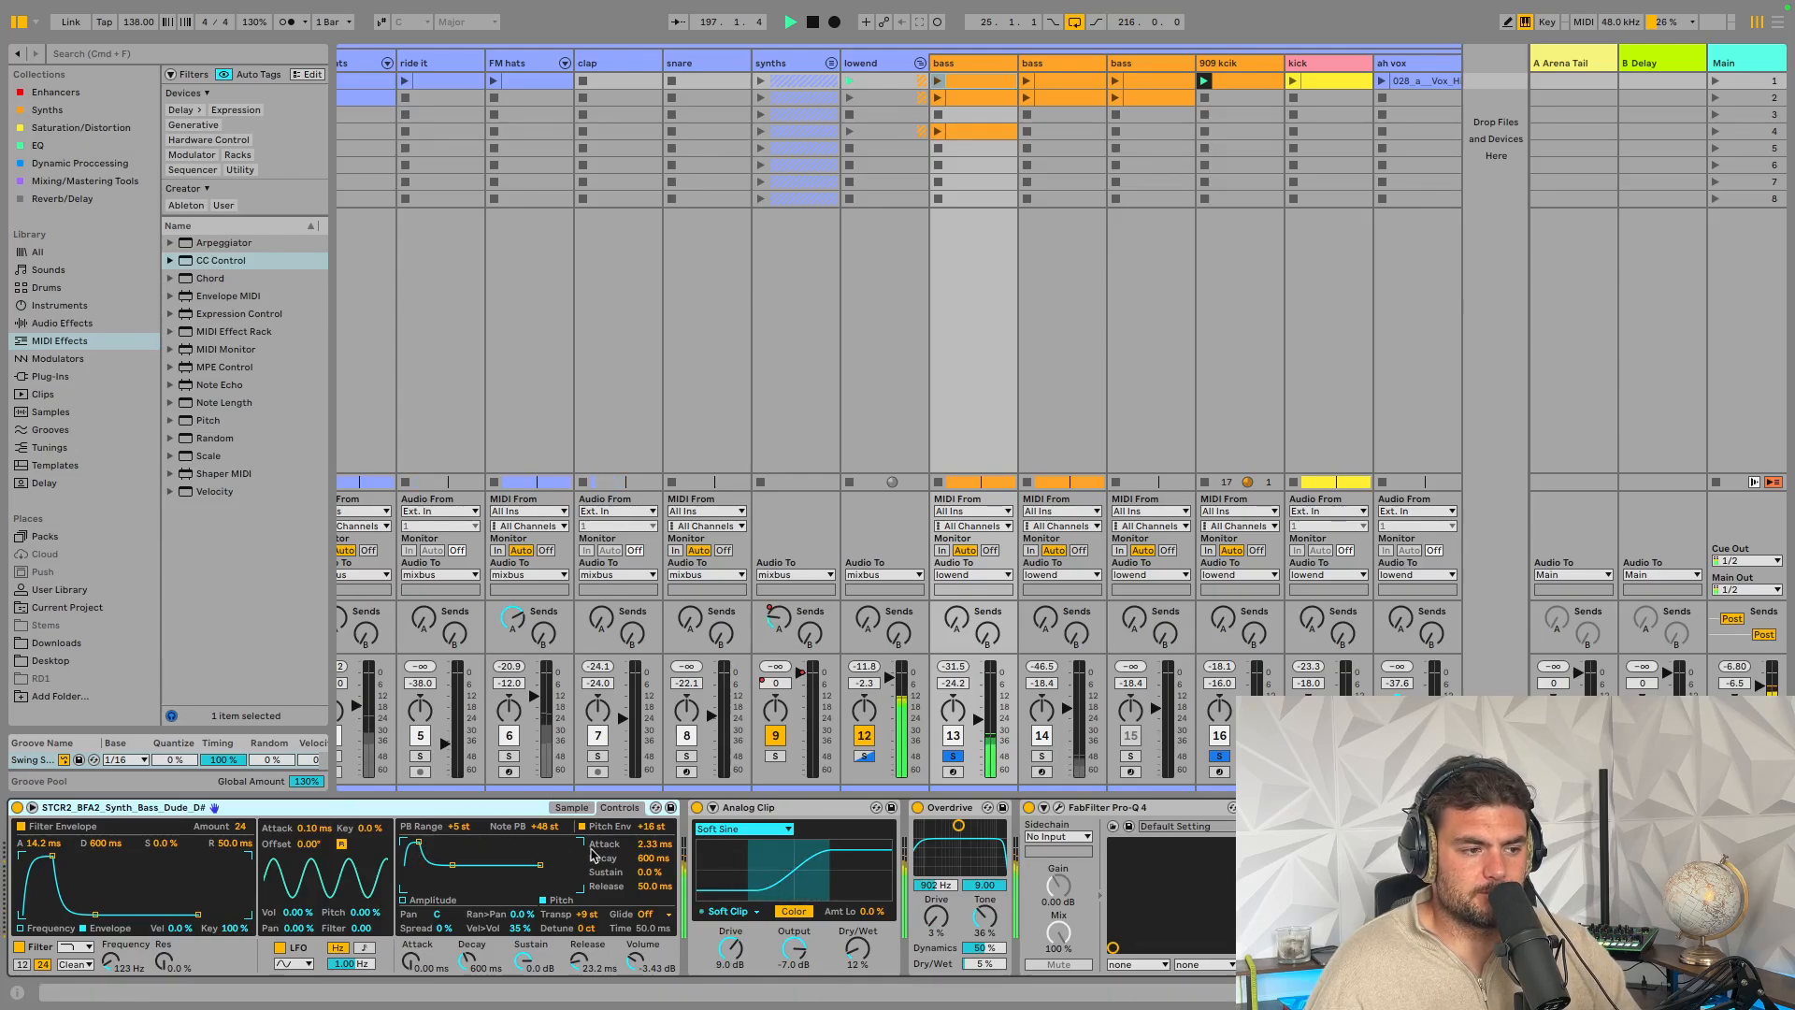
Compare the bass with the pitch envelope attack at 20.0 s and 2.33 ms over the kick, and leave it at 20.0 s
{"action": "left_click_drag", "start_coordinate": [645, 846], "coordinate": [645, 673]}
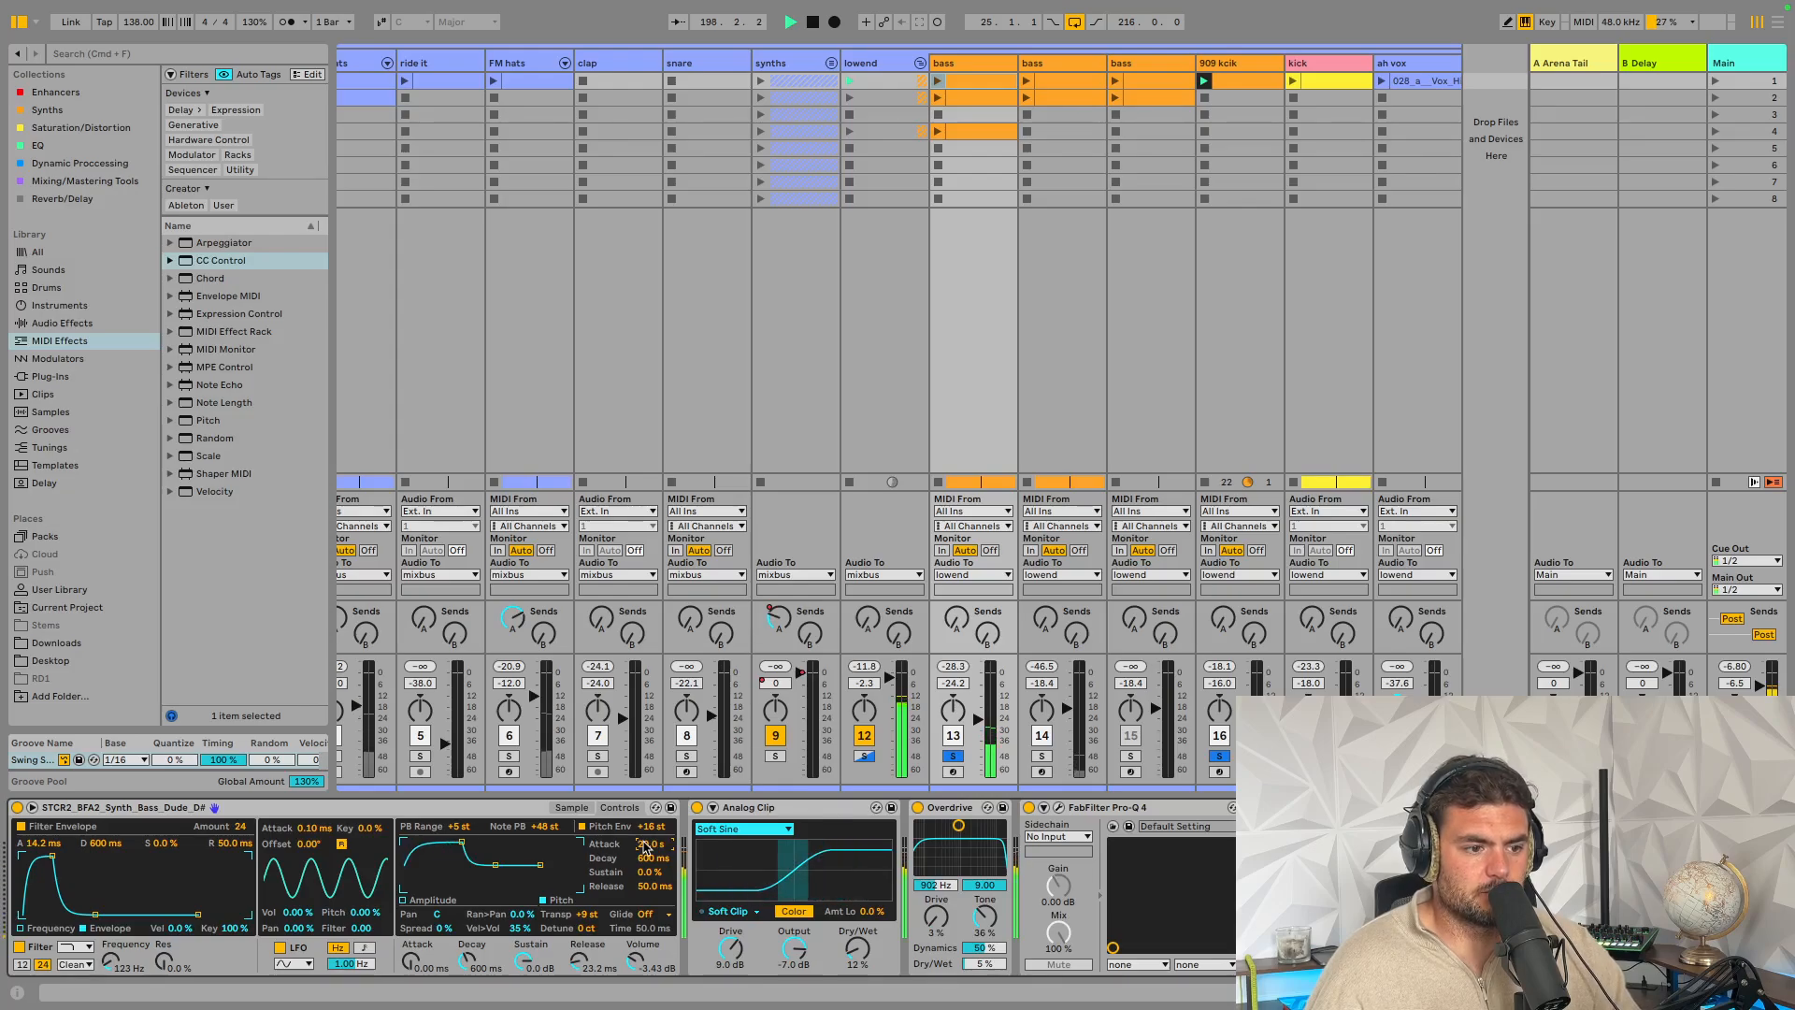
{"action": "key", "text": "space"}
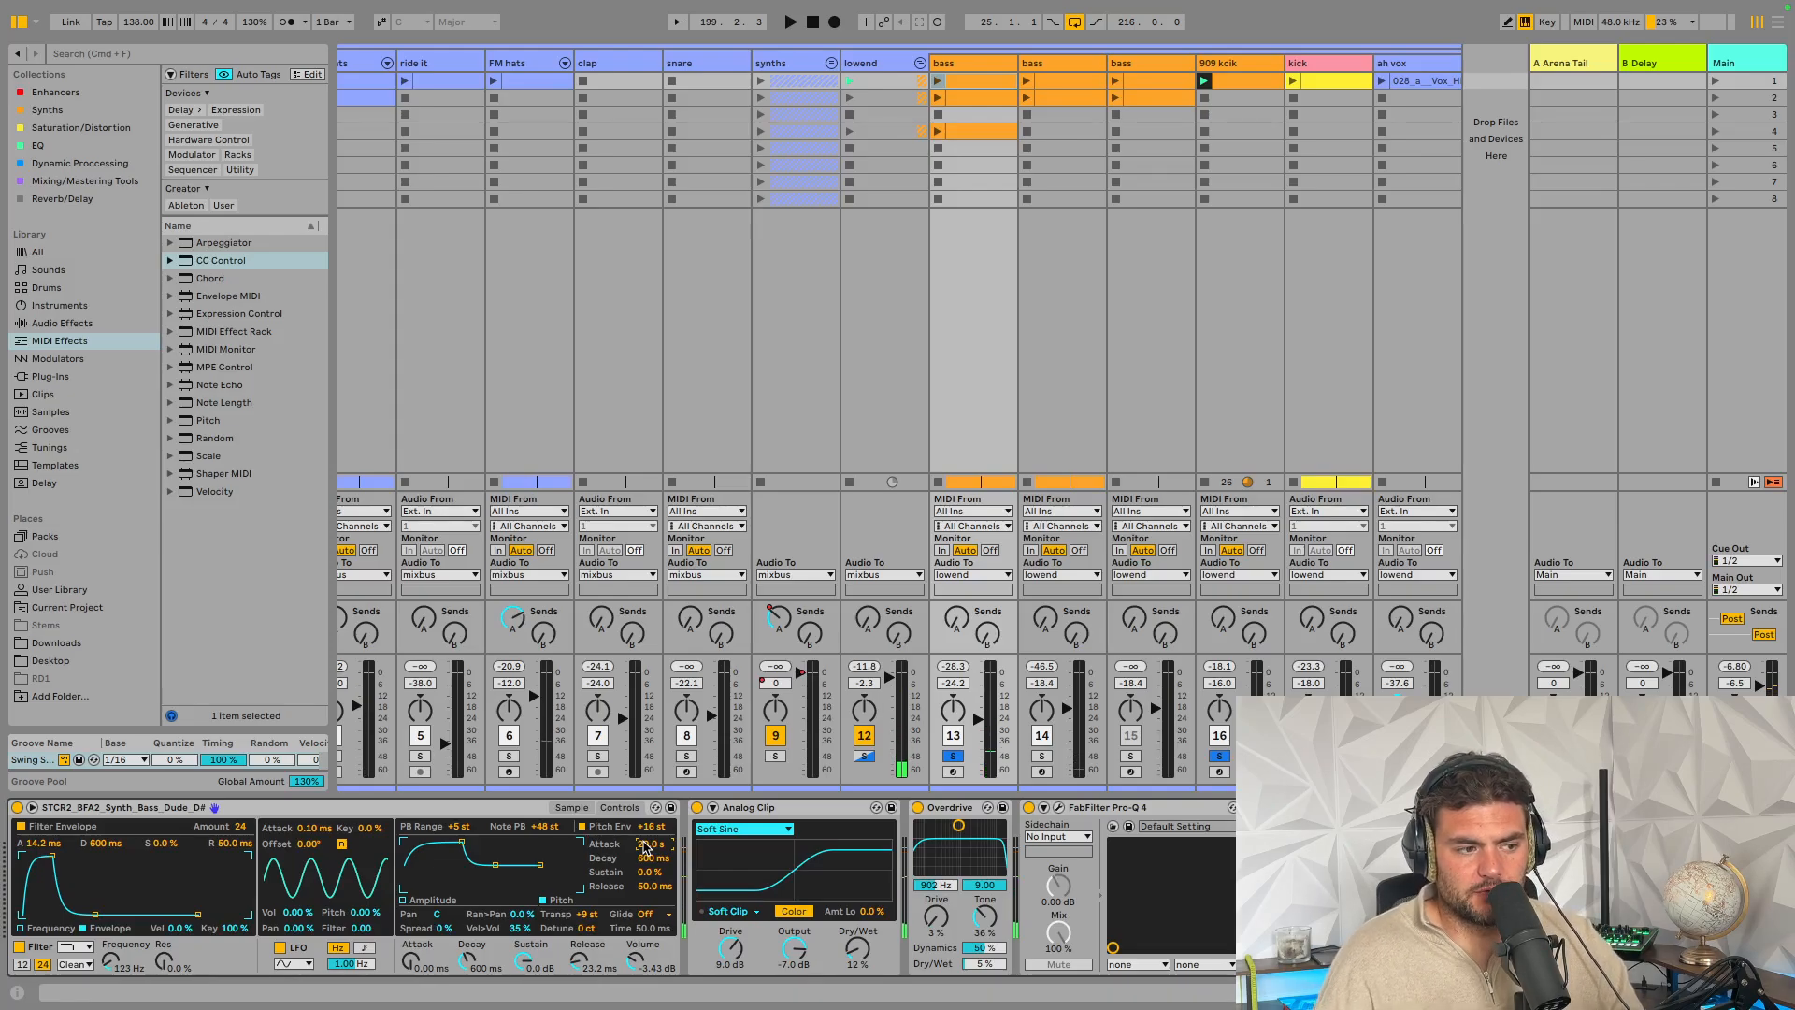
{"action": "key", "text": "super+z"}
{"action": "key", "text": "space"}
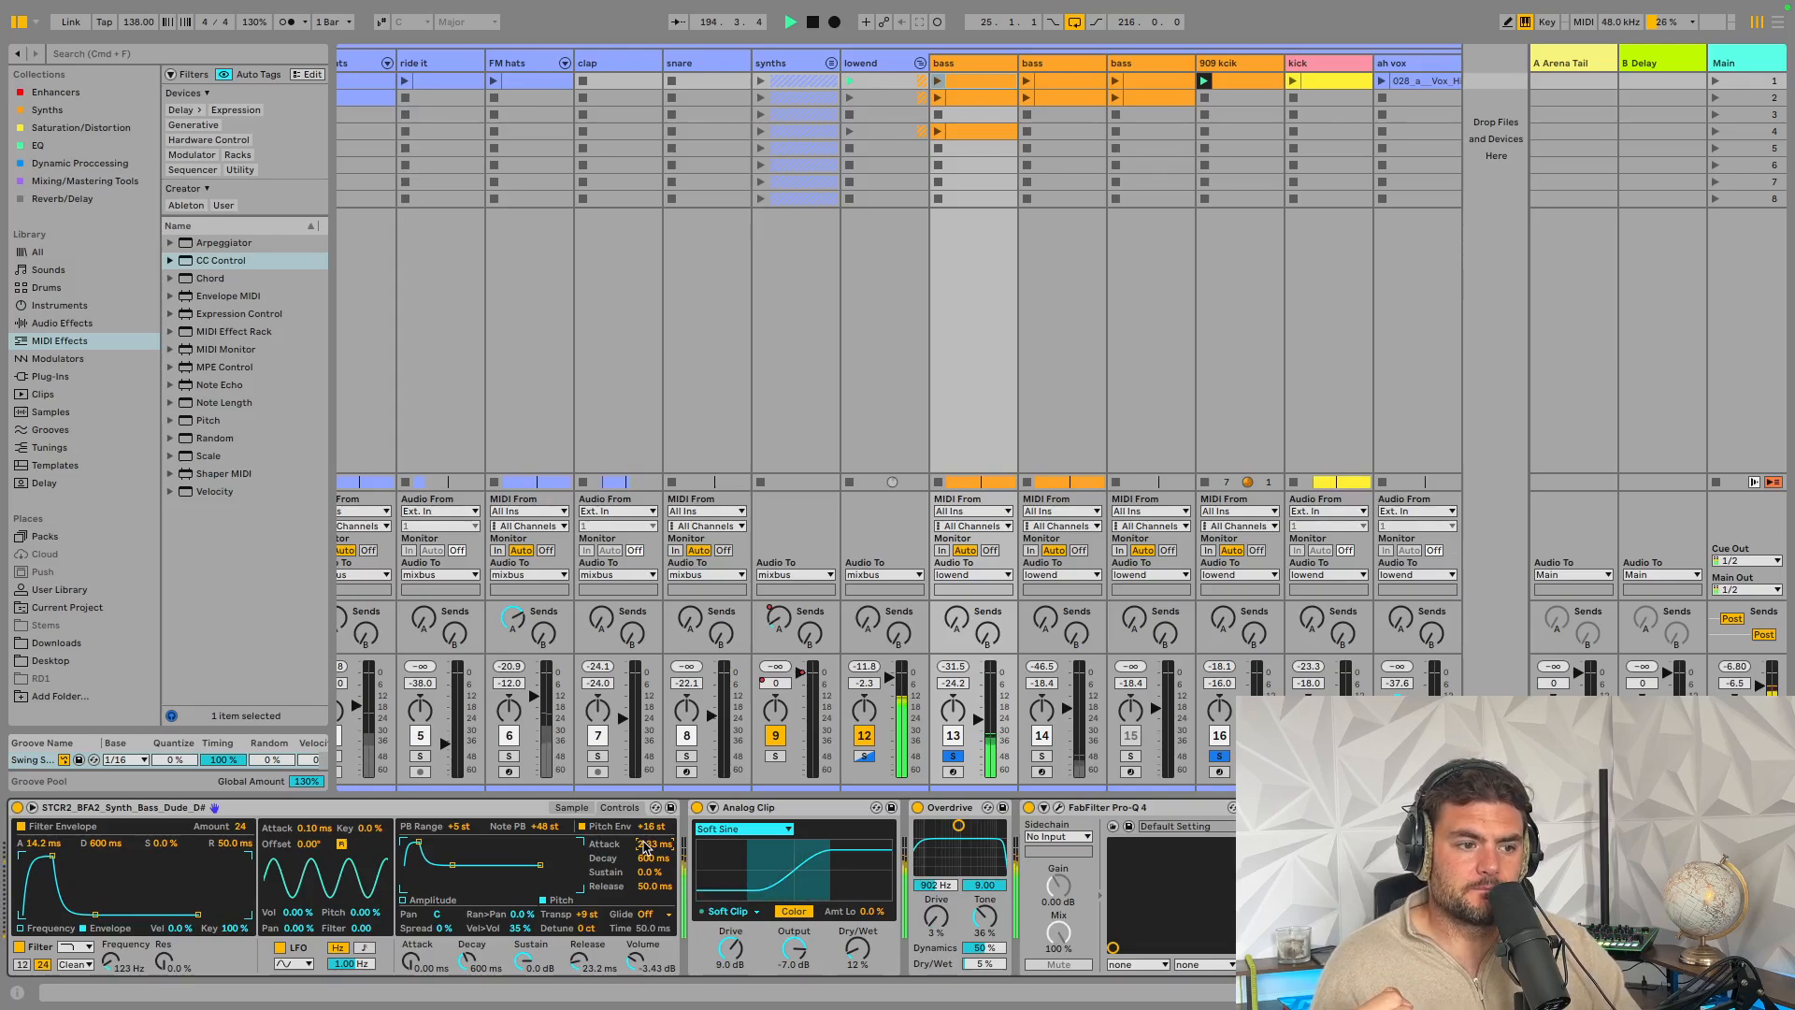
{"action": "key", "text": "space"}
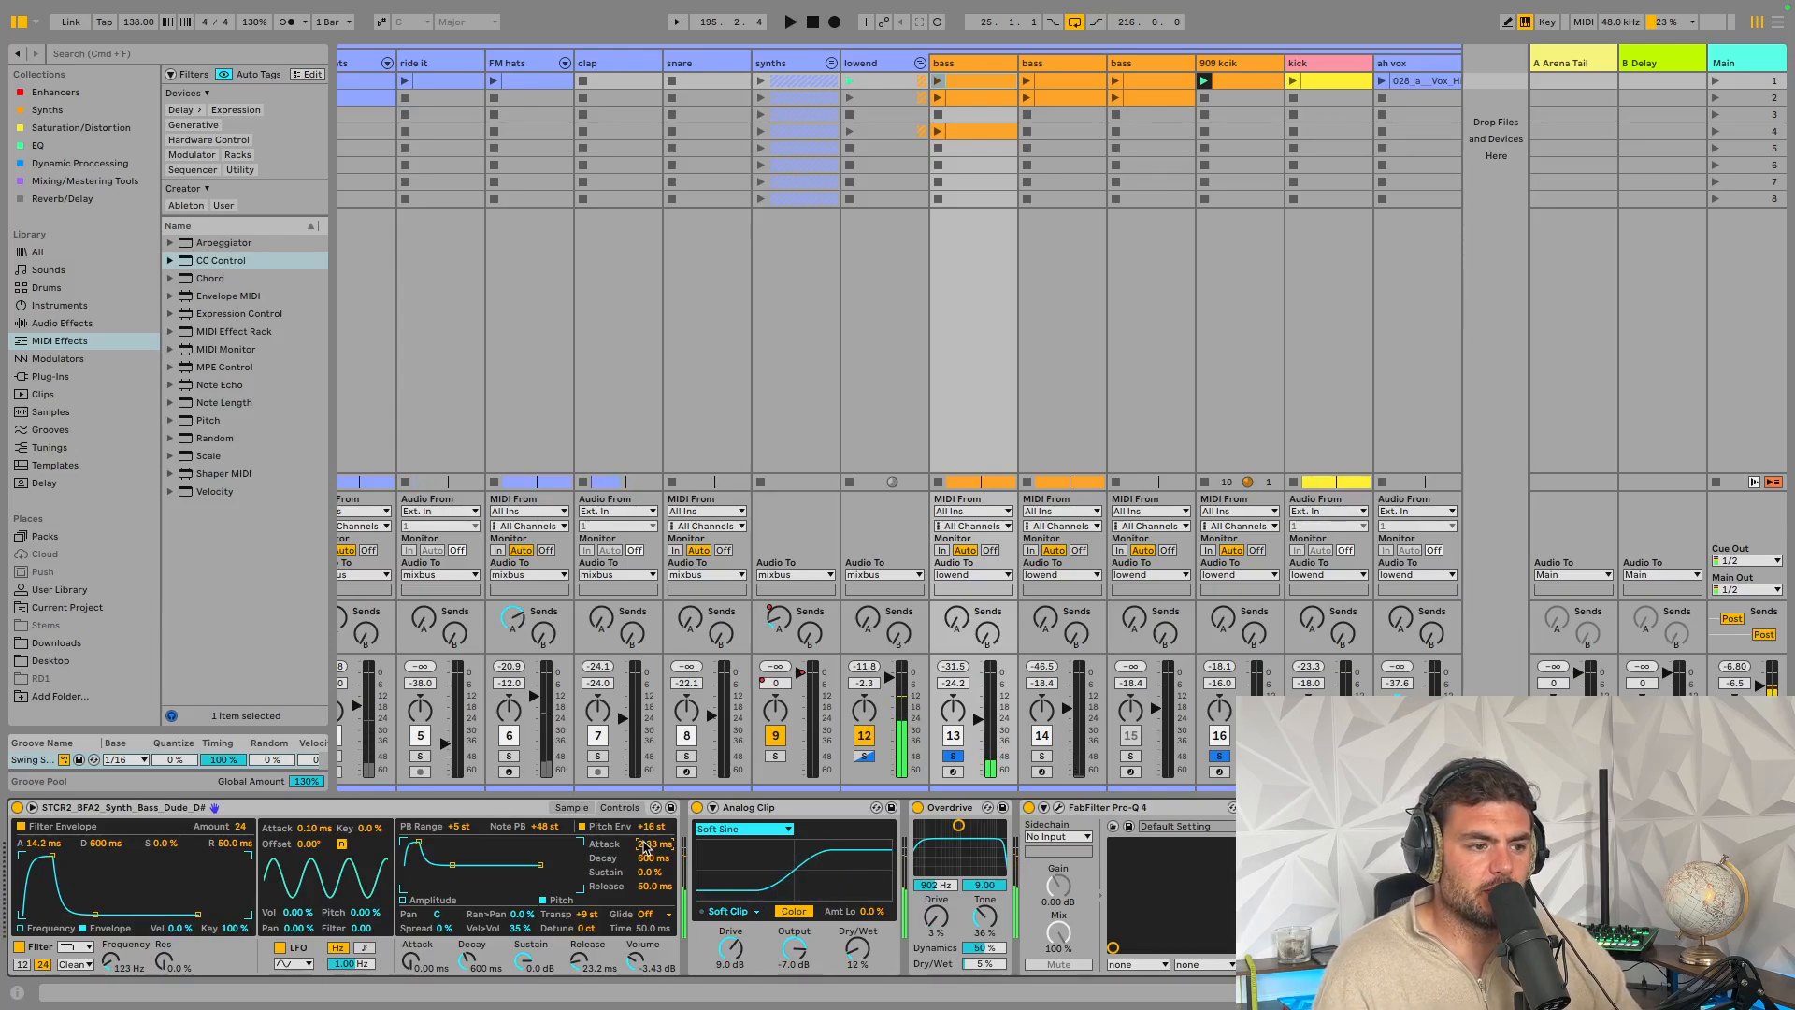
{"action": "key", "text": "Delete"}
{"action": "left_click_drag", "start_coordinate": [644, 844], "coordinate": [644, 692]}
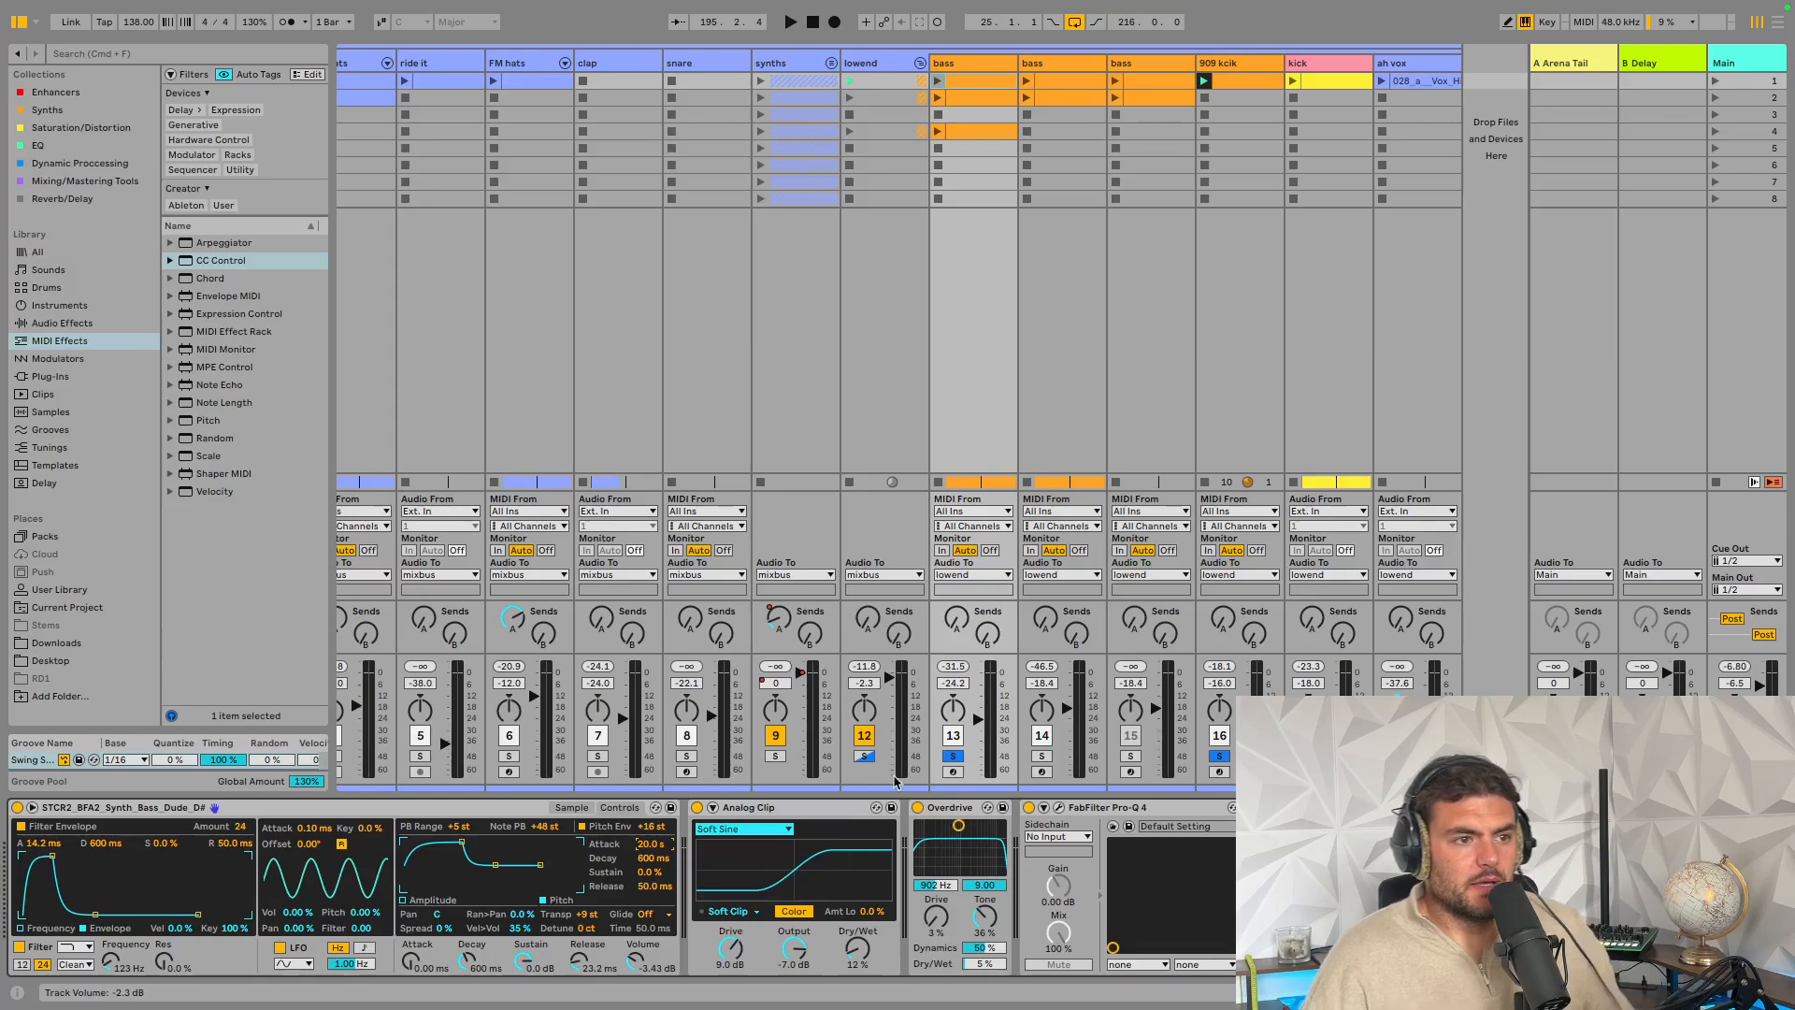
Solo the second bass track, launch its first clip, and audition it alone and together with the first bass track
{"action": "left_click", "coordinate": [1043, 757]}
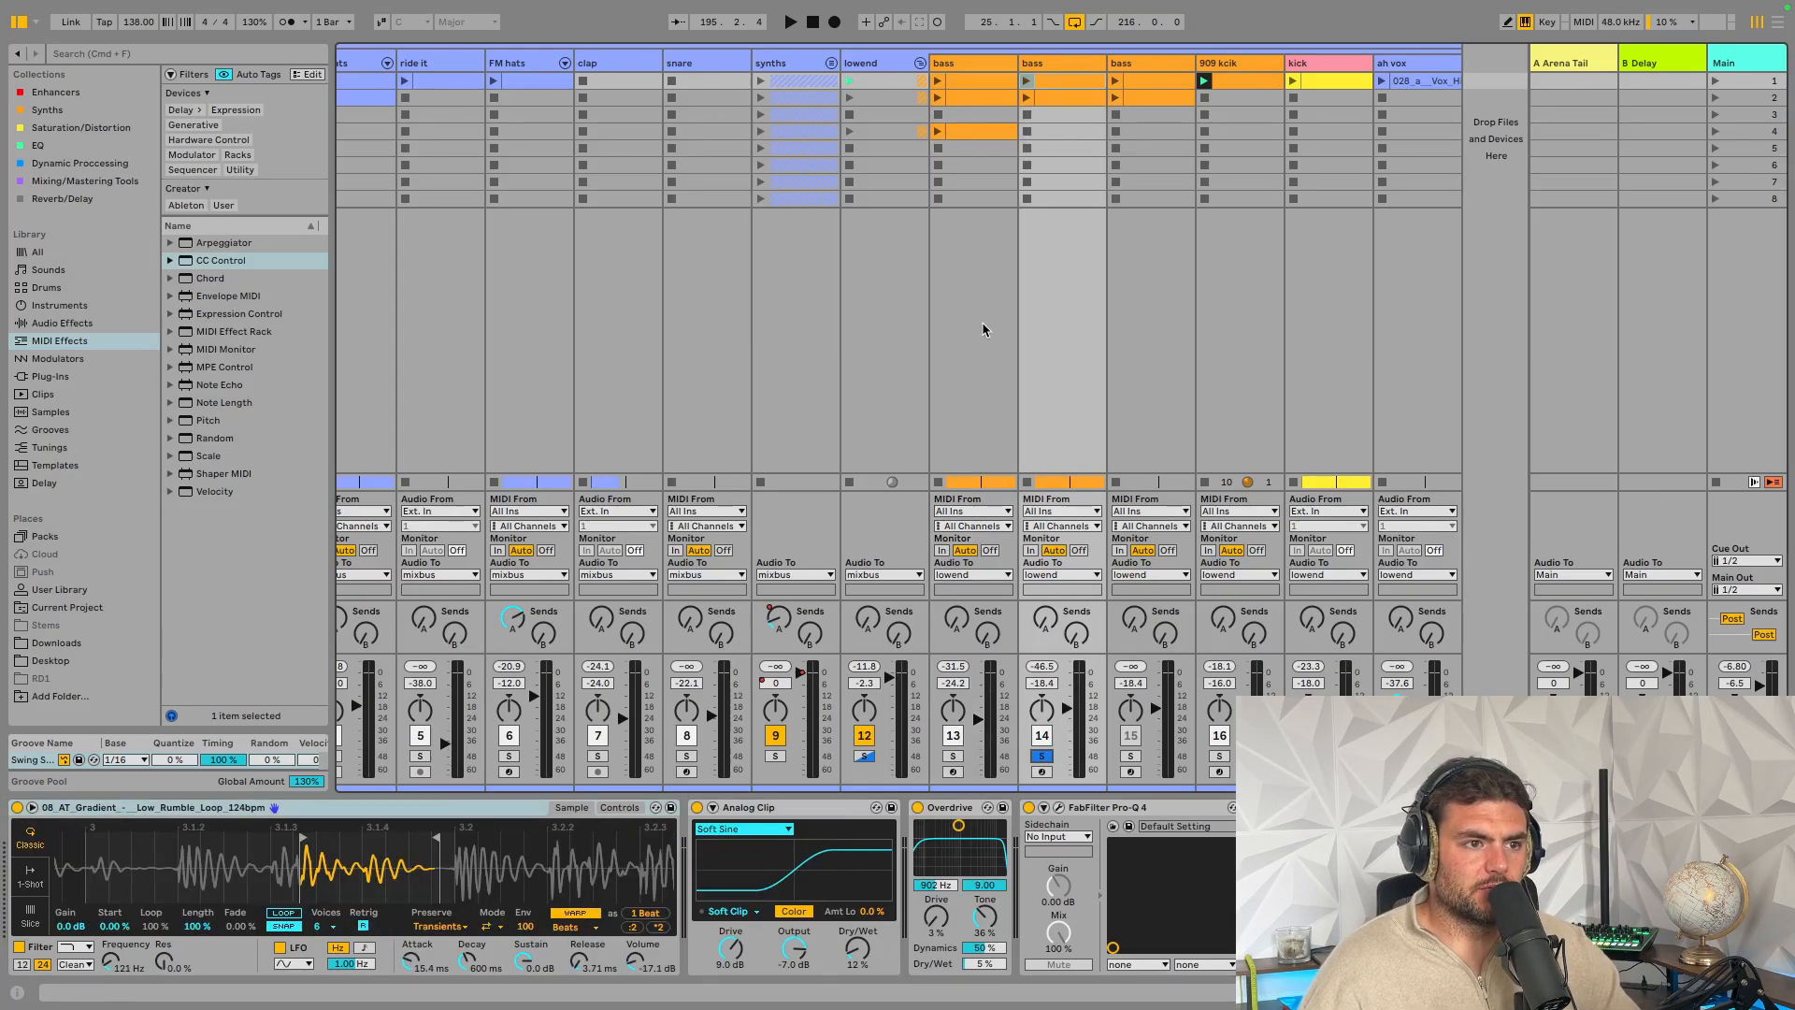
{"action": "left_click", "coordinate": [1028, 81]}
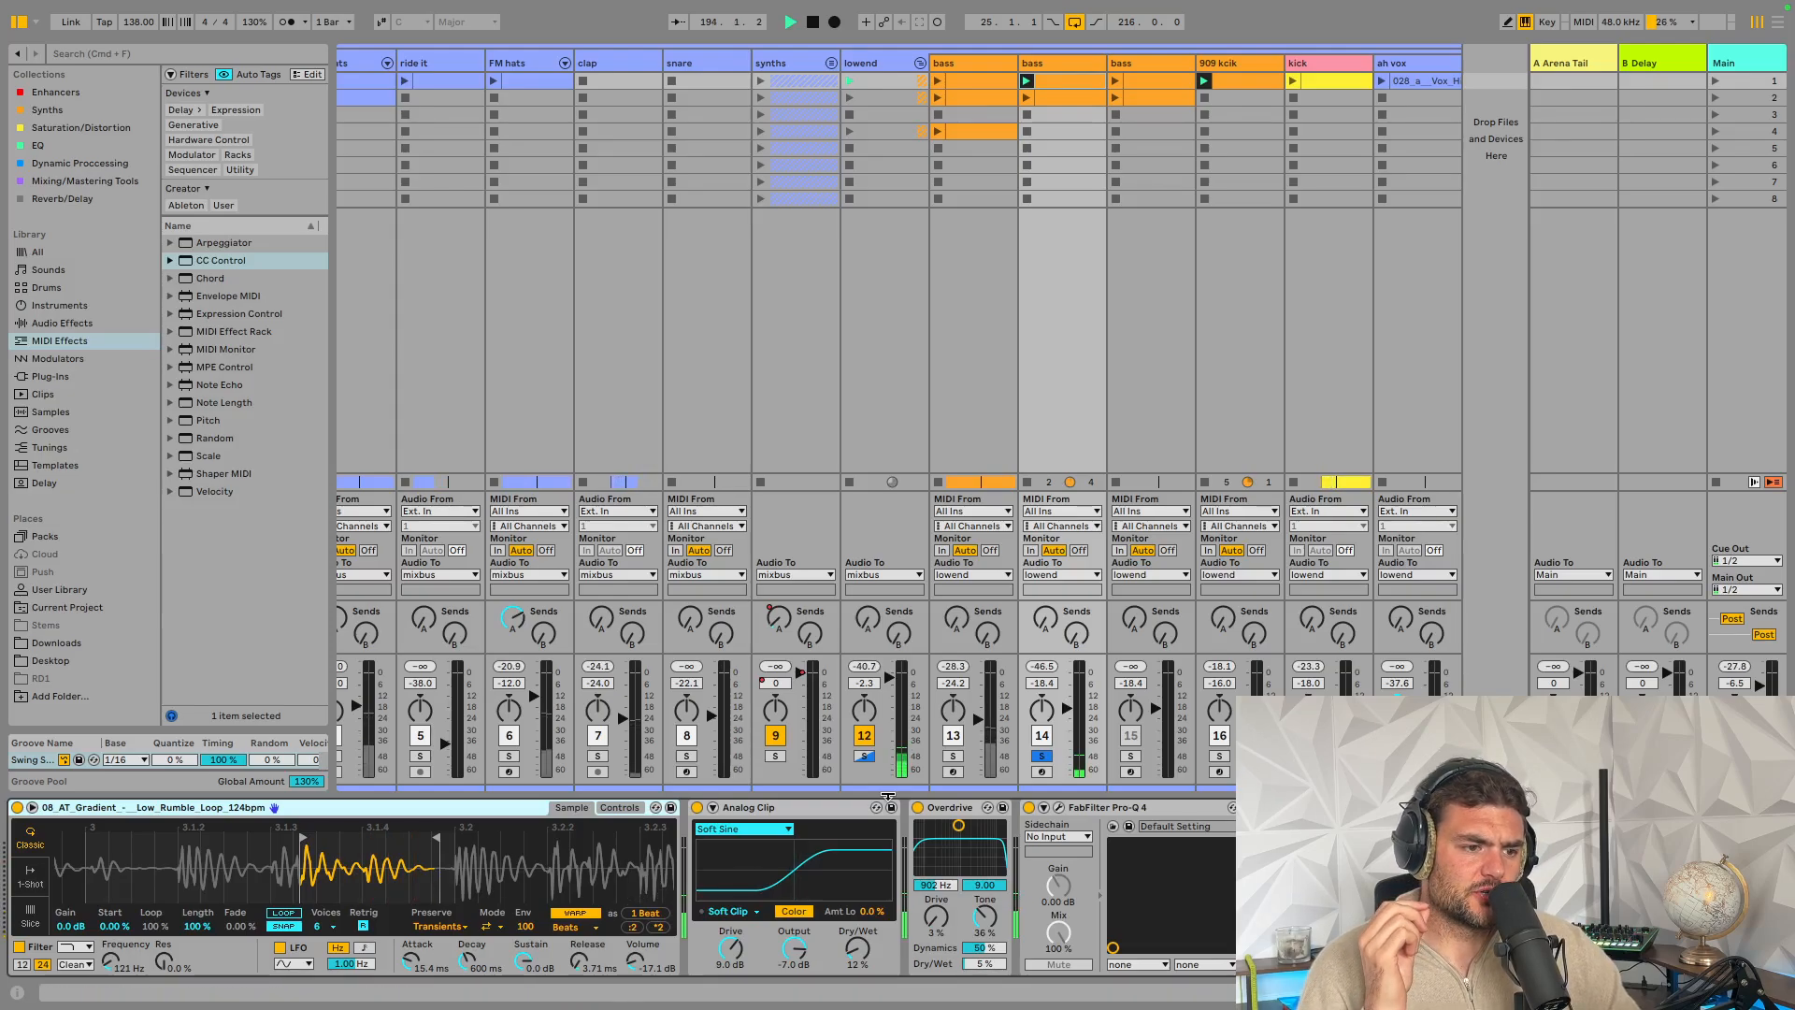
{"action": "left_click", "coordinate": [954, 757]}
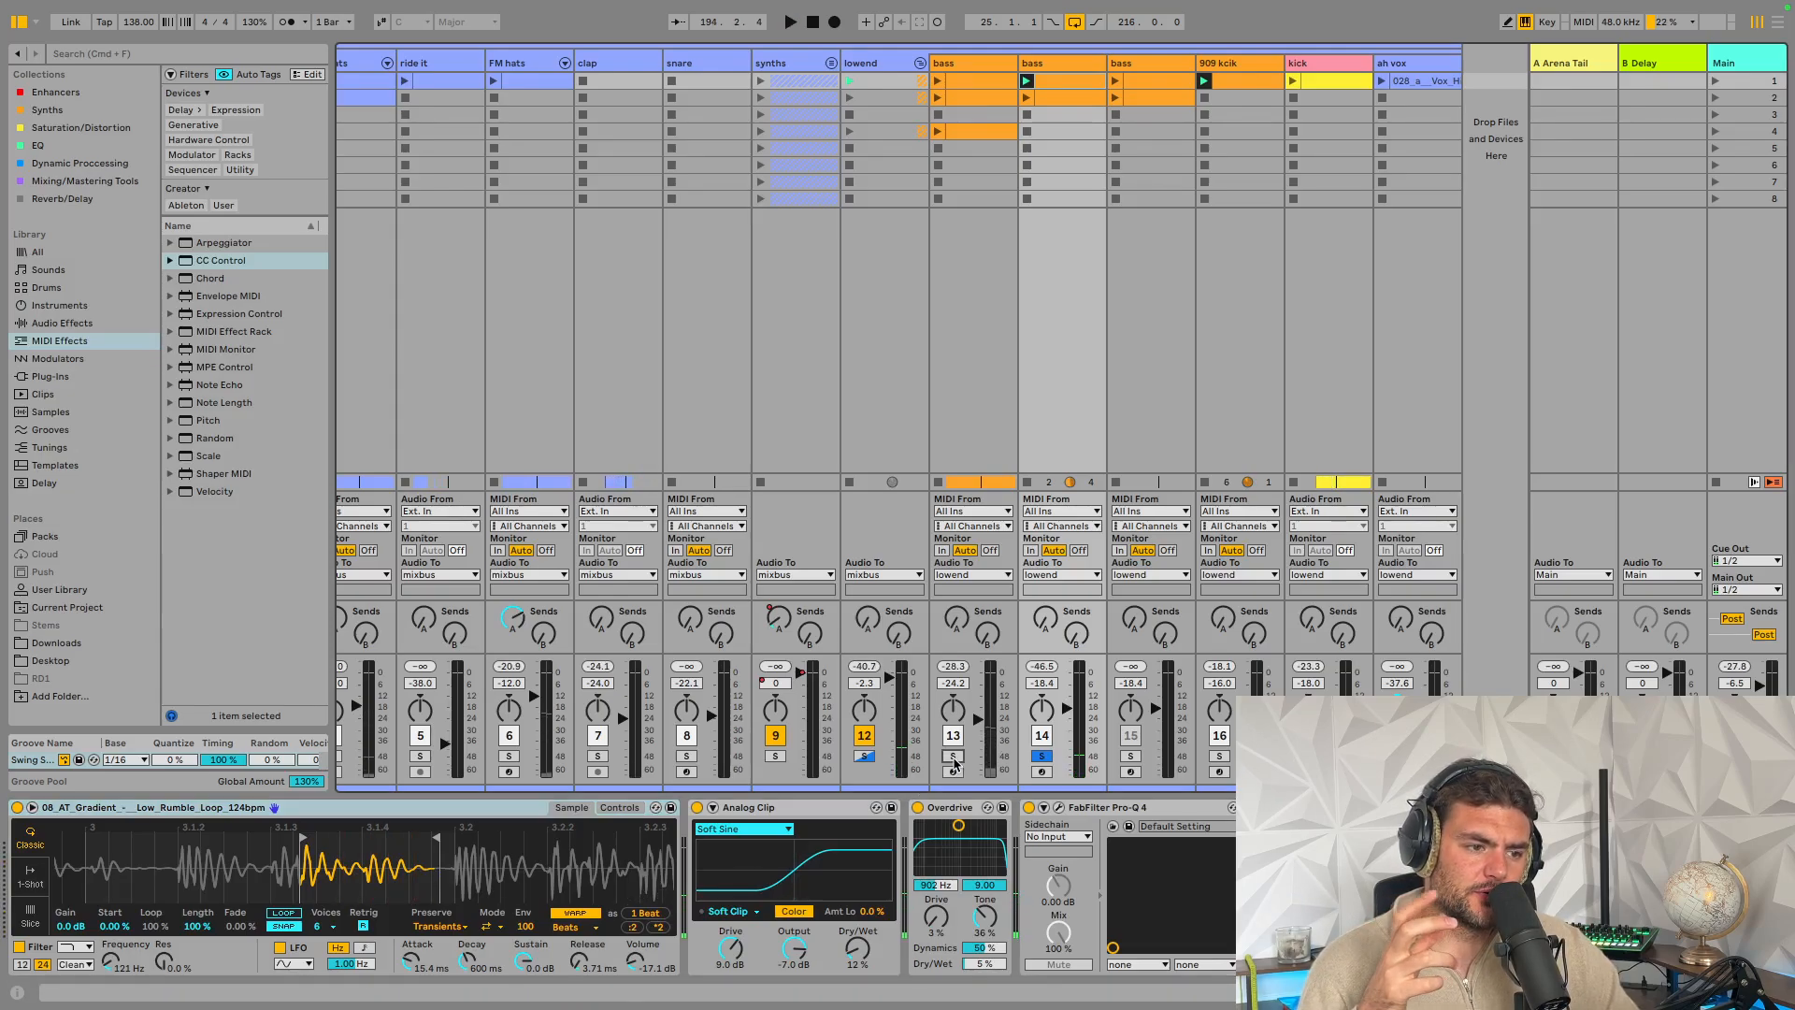
{"action": "left_click", "coordinate": [1040, 766]}
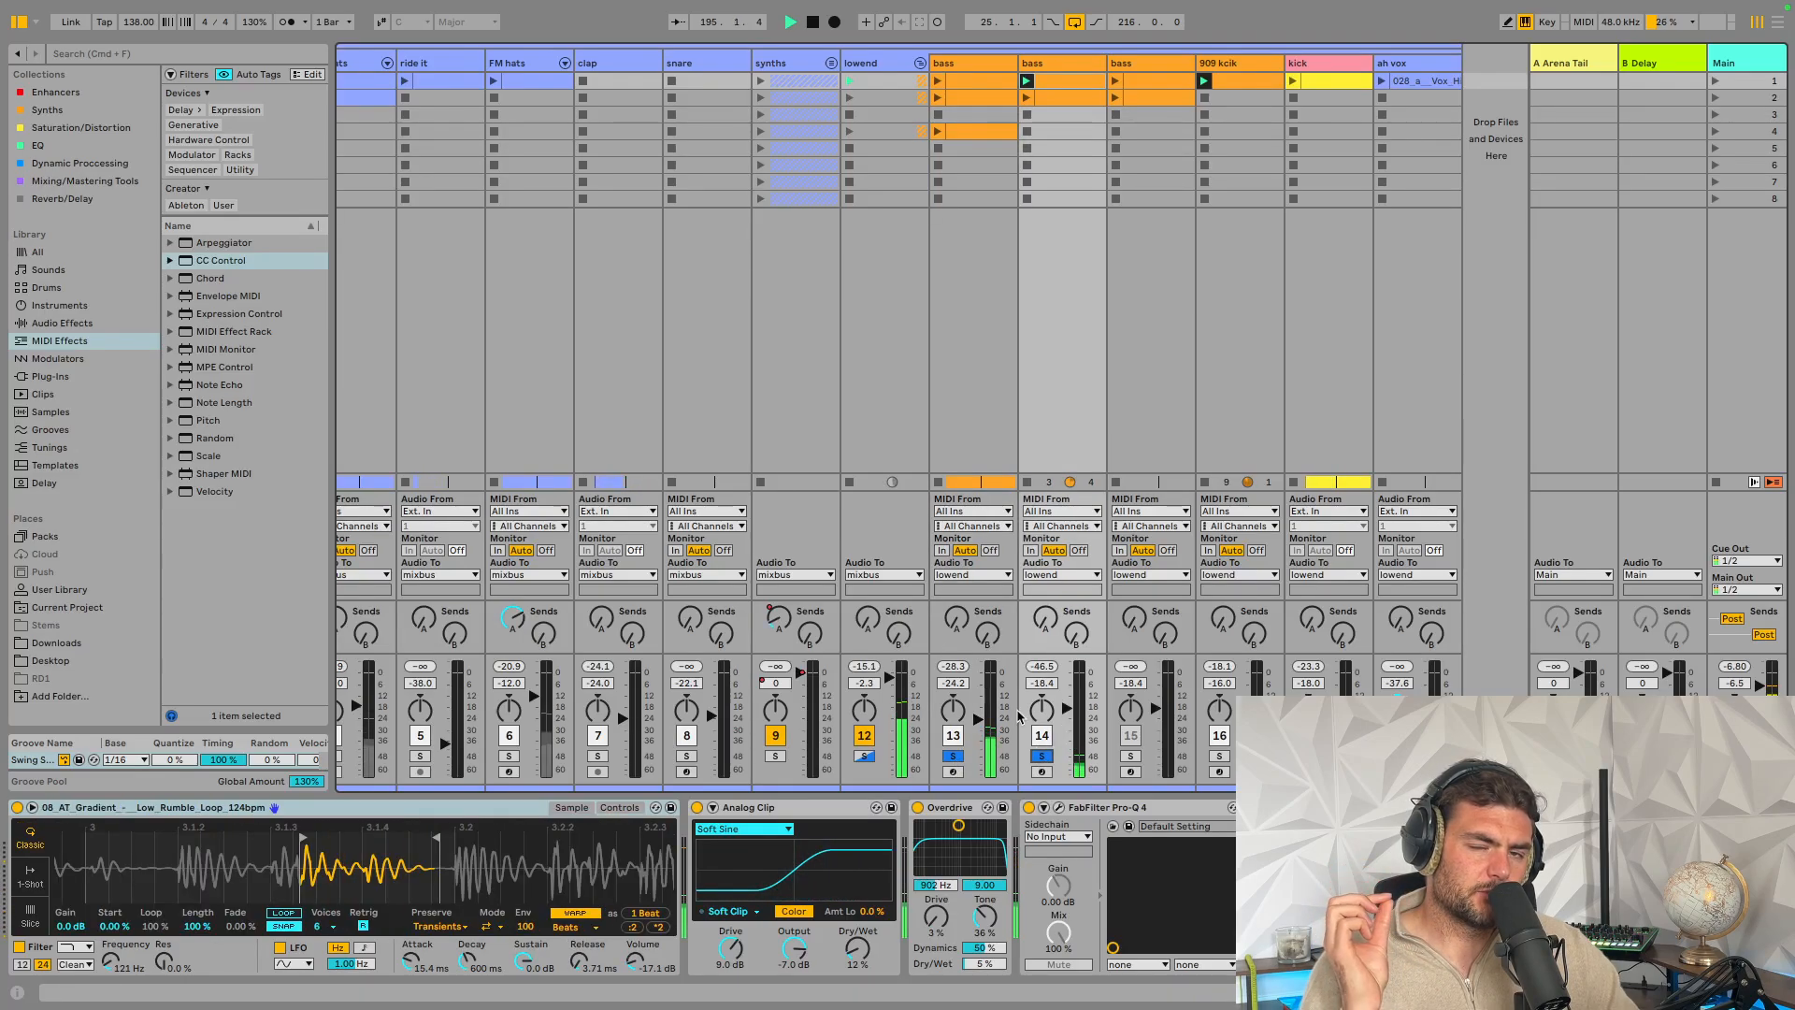
{"action": "key", "text": "space"}
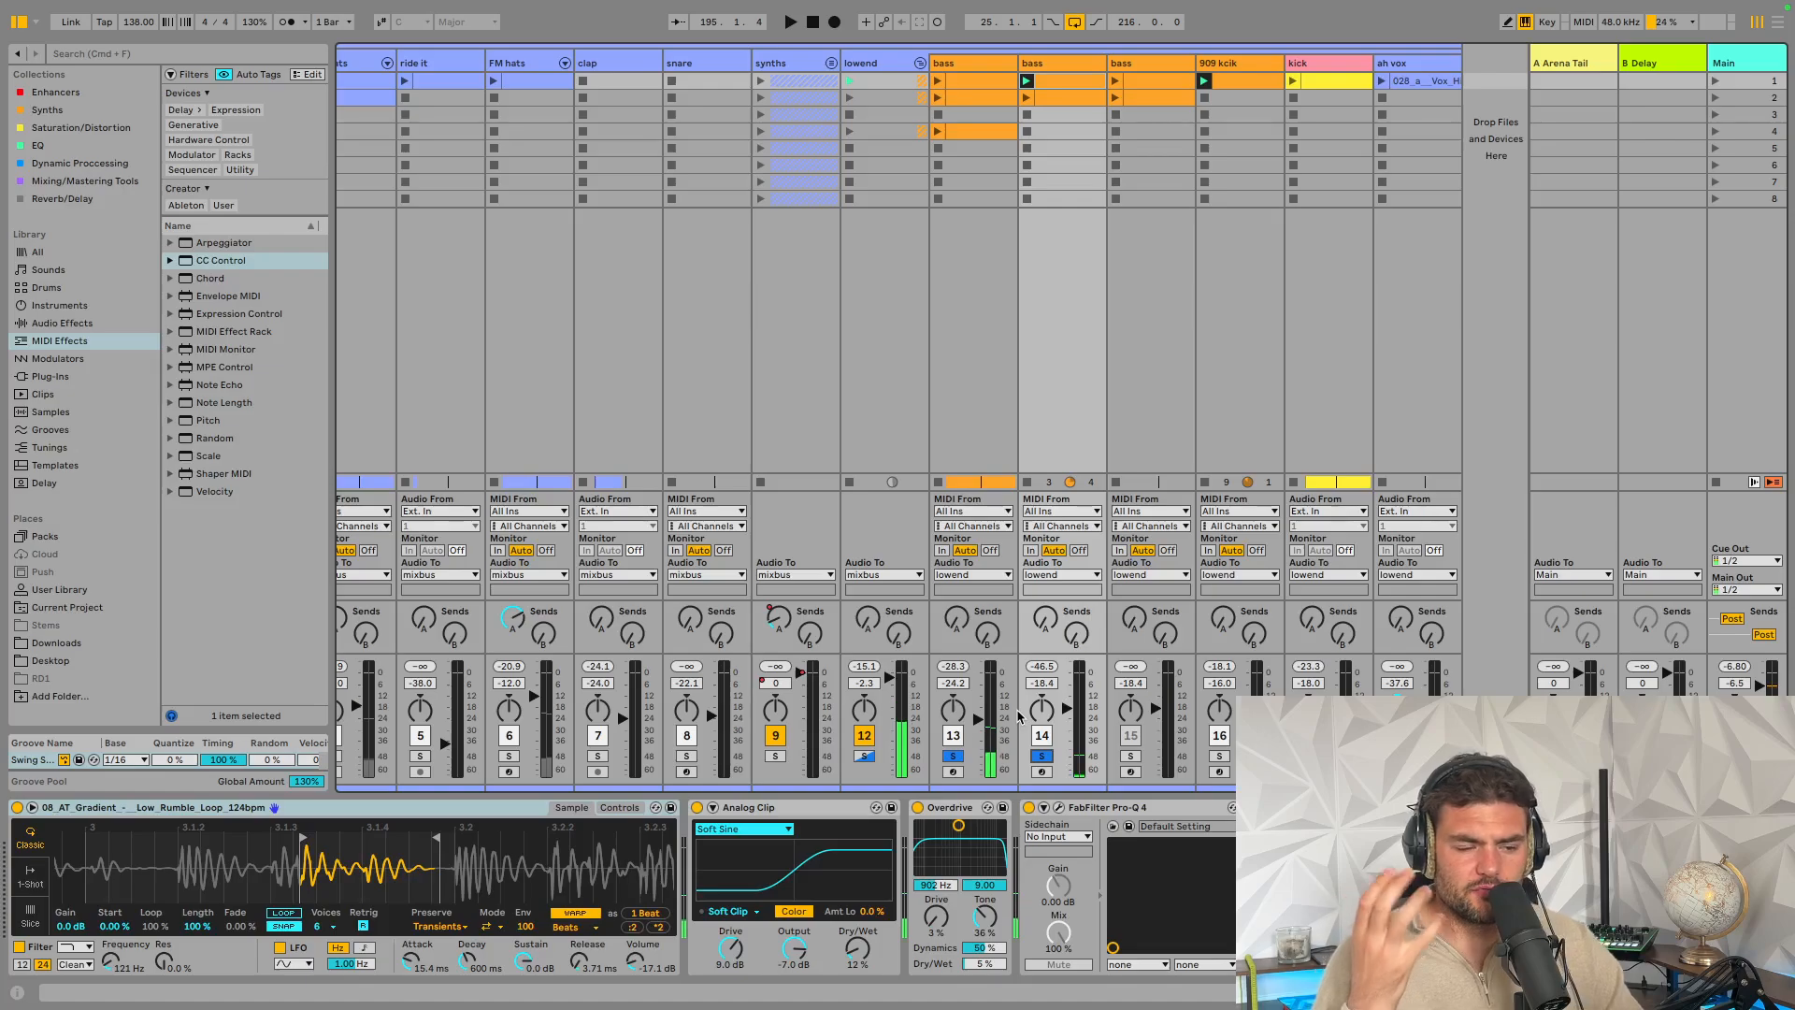
Examine the first bass track's Analog Clip curve types and the band settings of its Pro-Q 4 equalizer
{"action": "left_click", "coordinate": [974, 70]}
{"action": "left_click", "coordinate": [785, 828]}
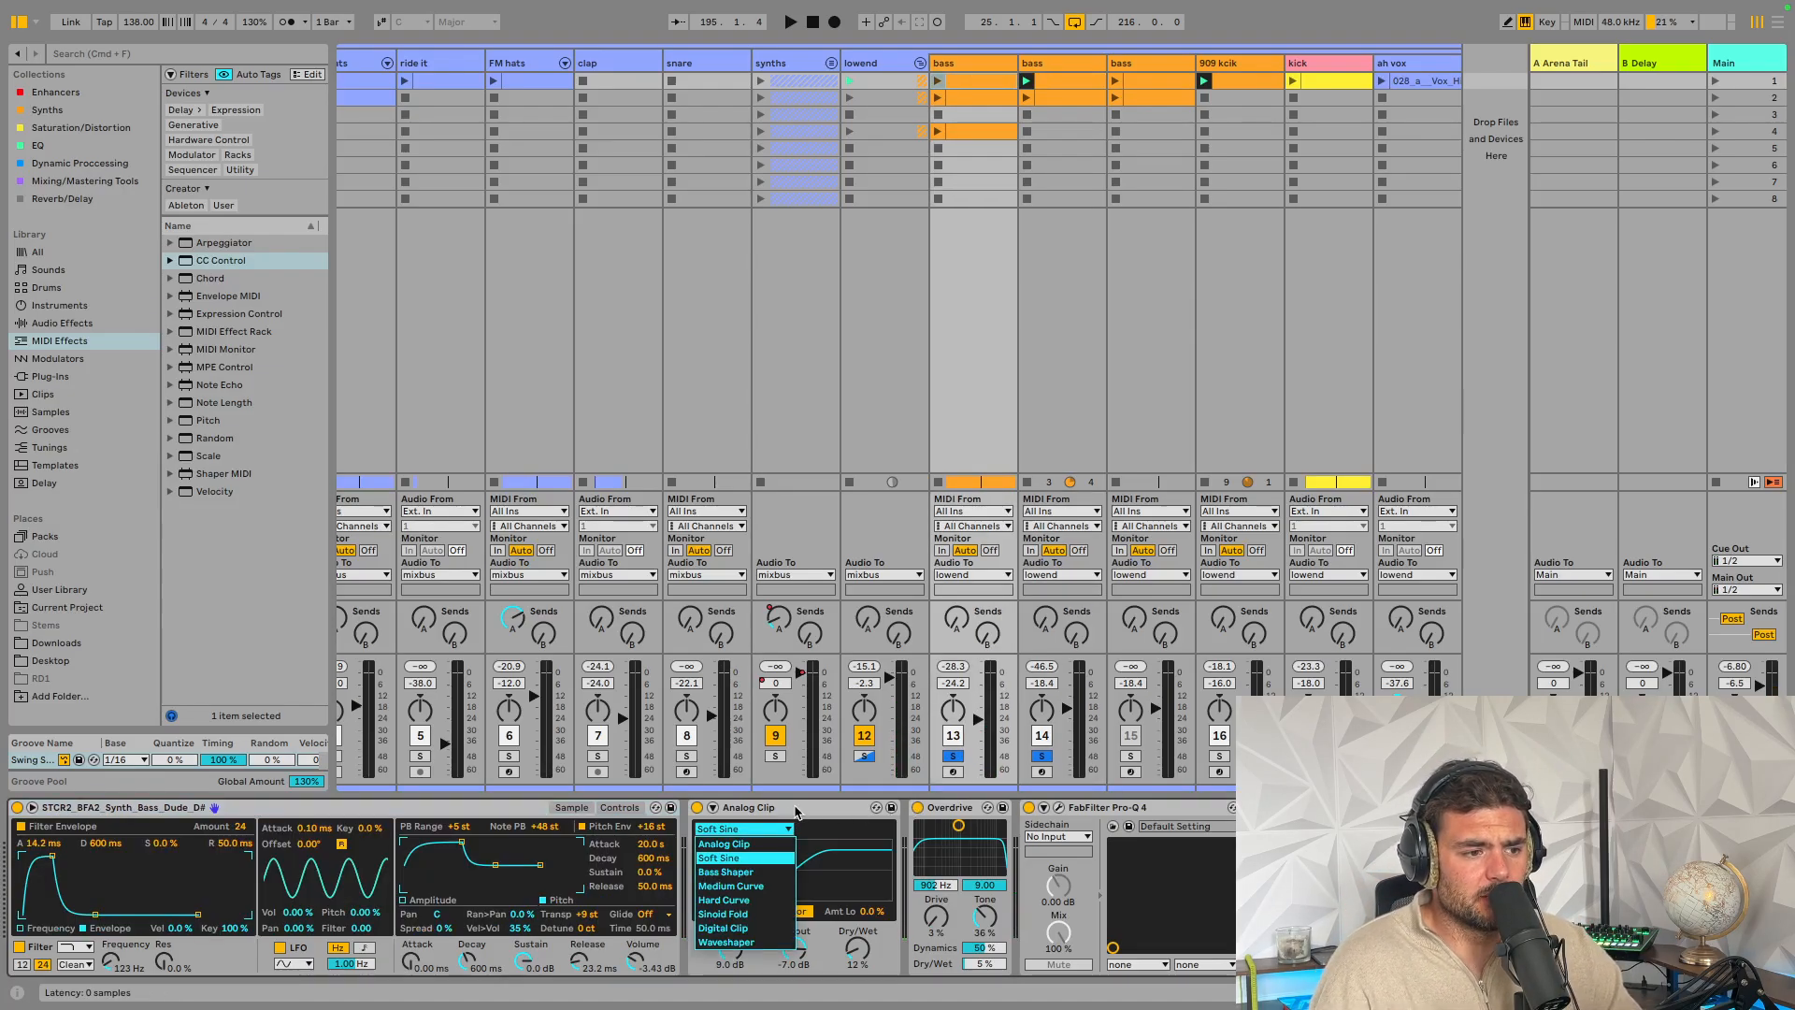
{"action": "left_click", "coordinate": [791, 807]}
{"action": "double_click", "coordinate": [791, 808]}
{"action": "double_click", "coordinate": [701, 868]}
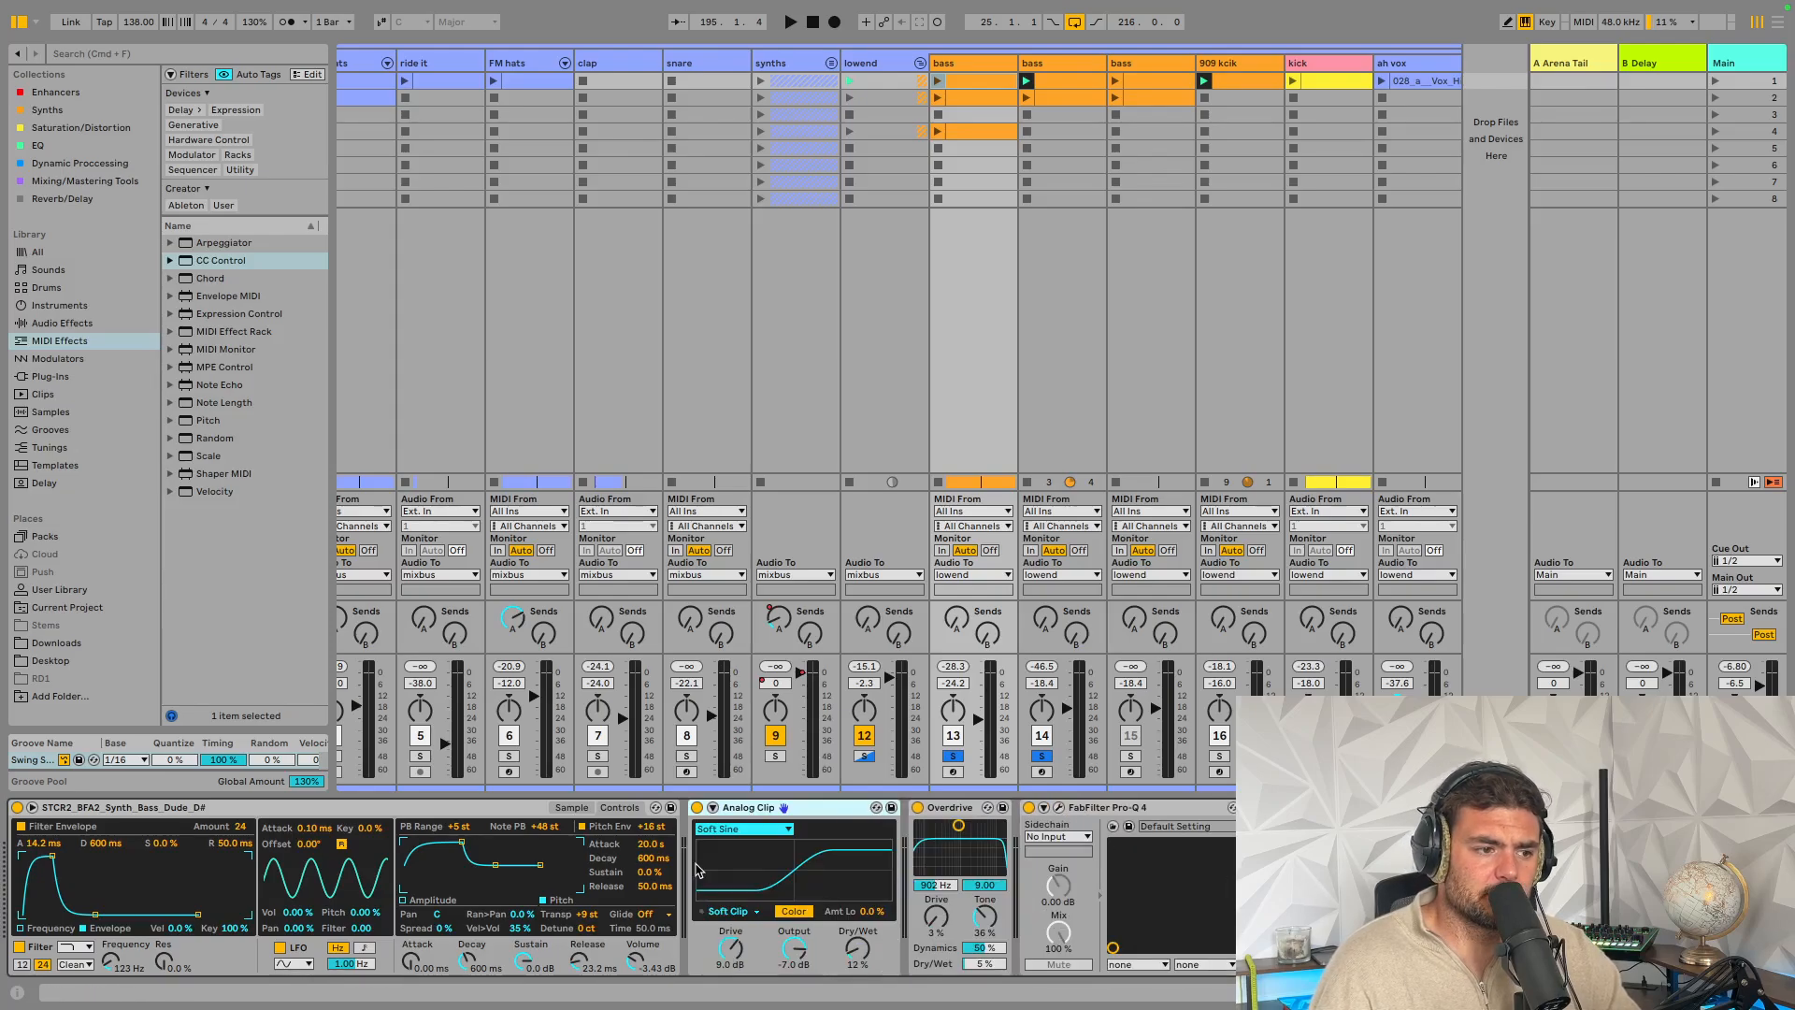
{"action": "left_click", "coordinate": [1059, 807]}
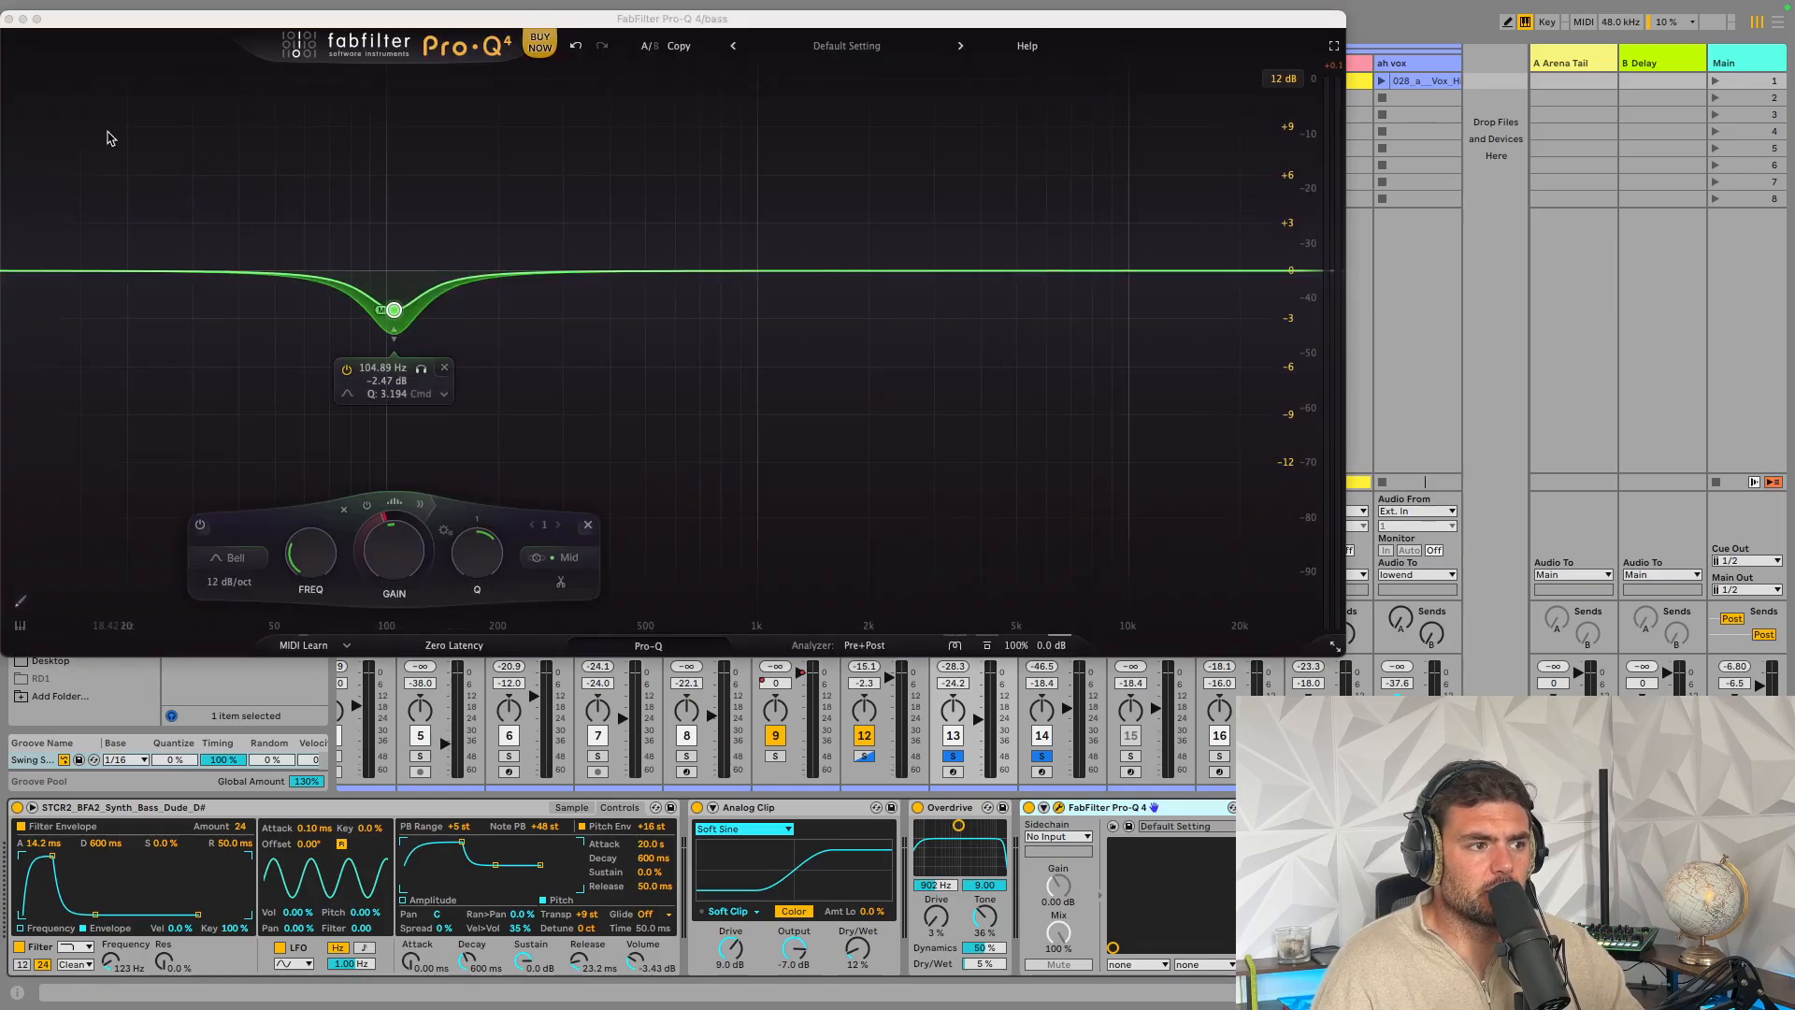
{"action": "left_click", "coordinate": [11, 19]}
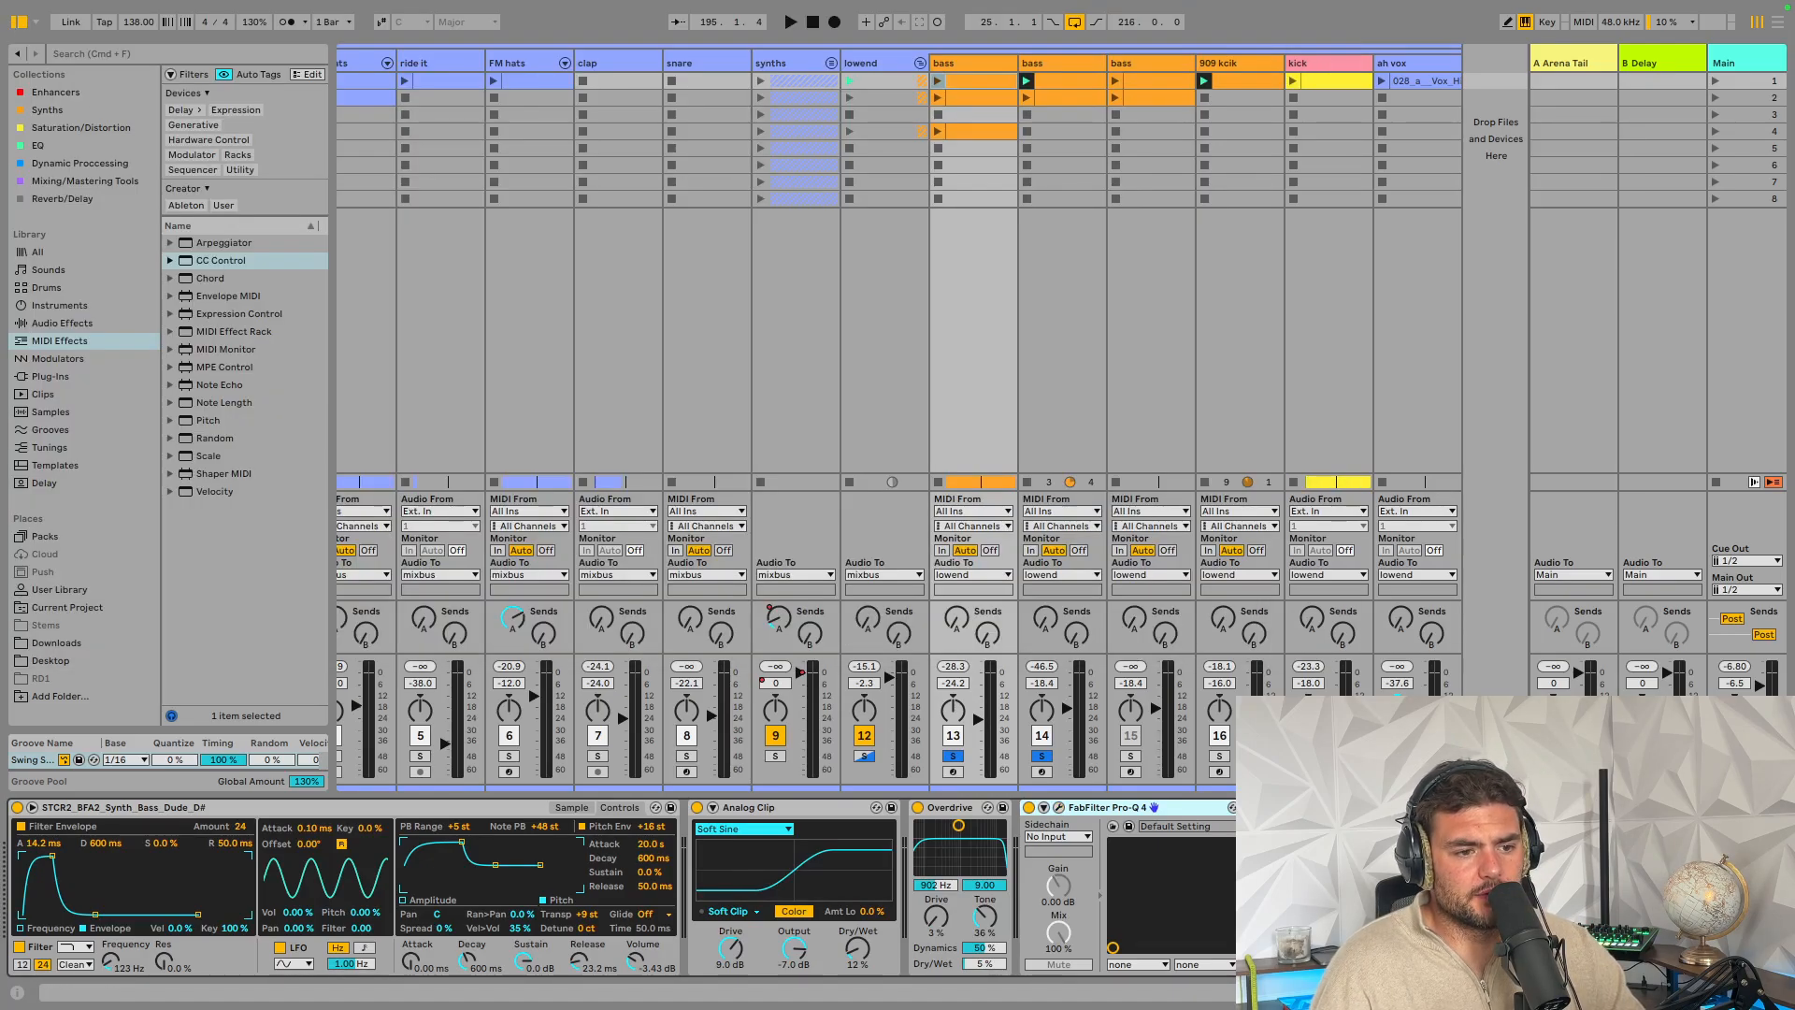
Compare the first bass track with and without its EQ Eight during playback and inspect the EQ's settings
{"action": "scroll", "coordinate": [622, 888], "scroll_direction": "right", "scroll_amount": 4}
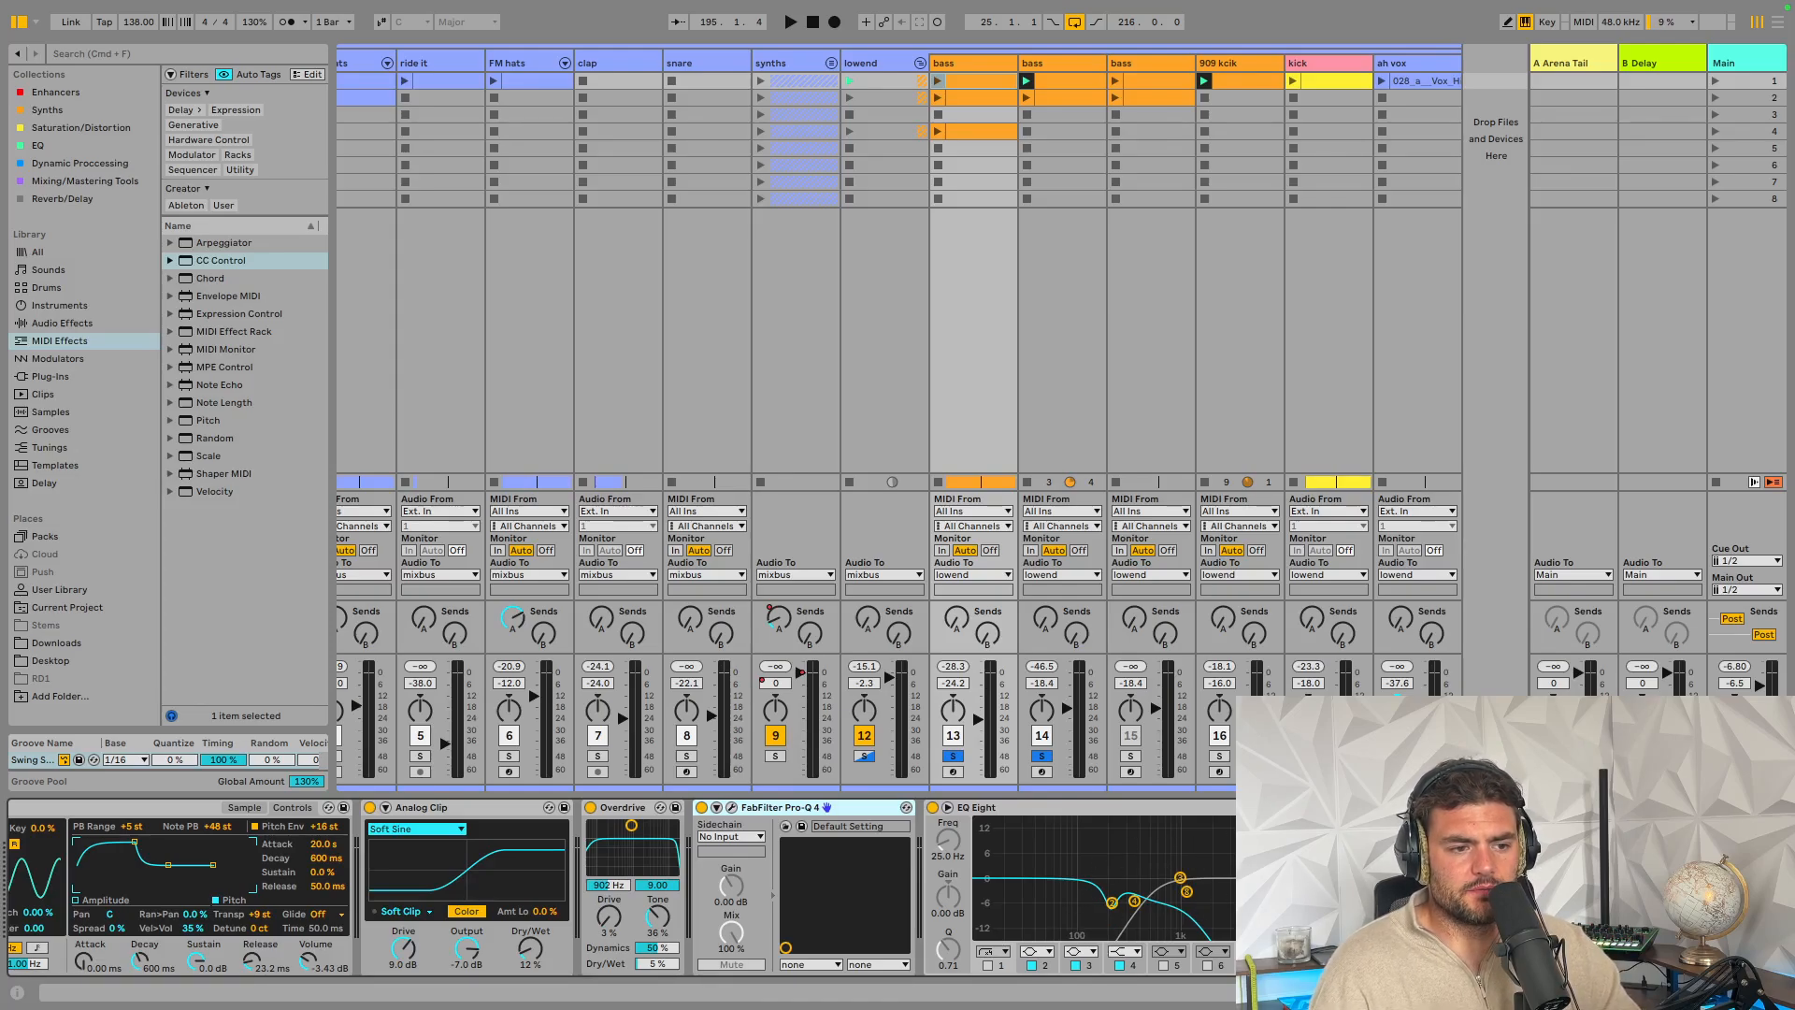
{"action": "left_click", "coordinate": [932, 807]}
{"action": "key", "text": "space"}
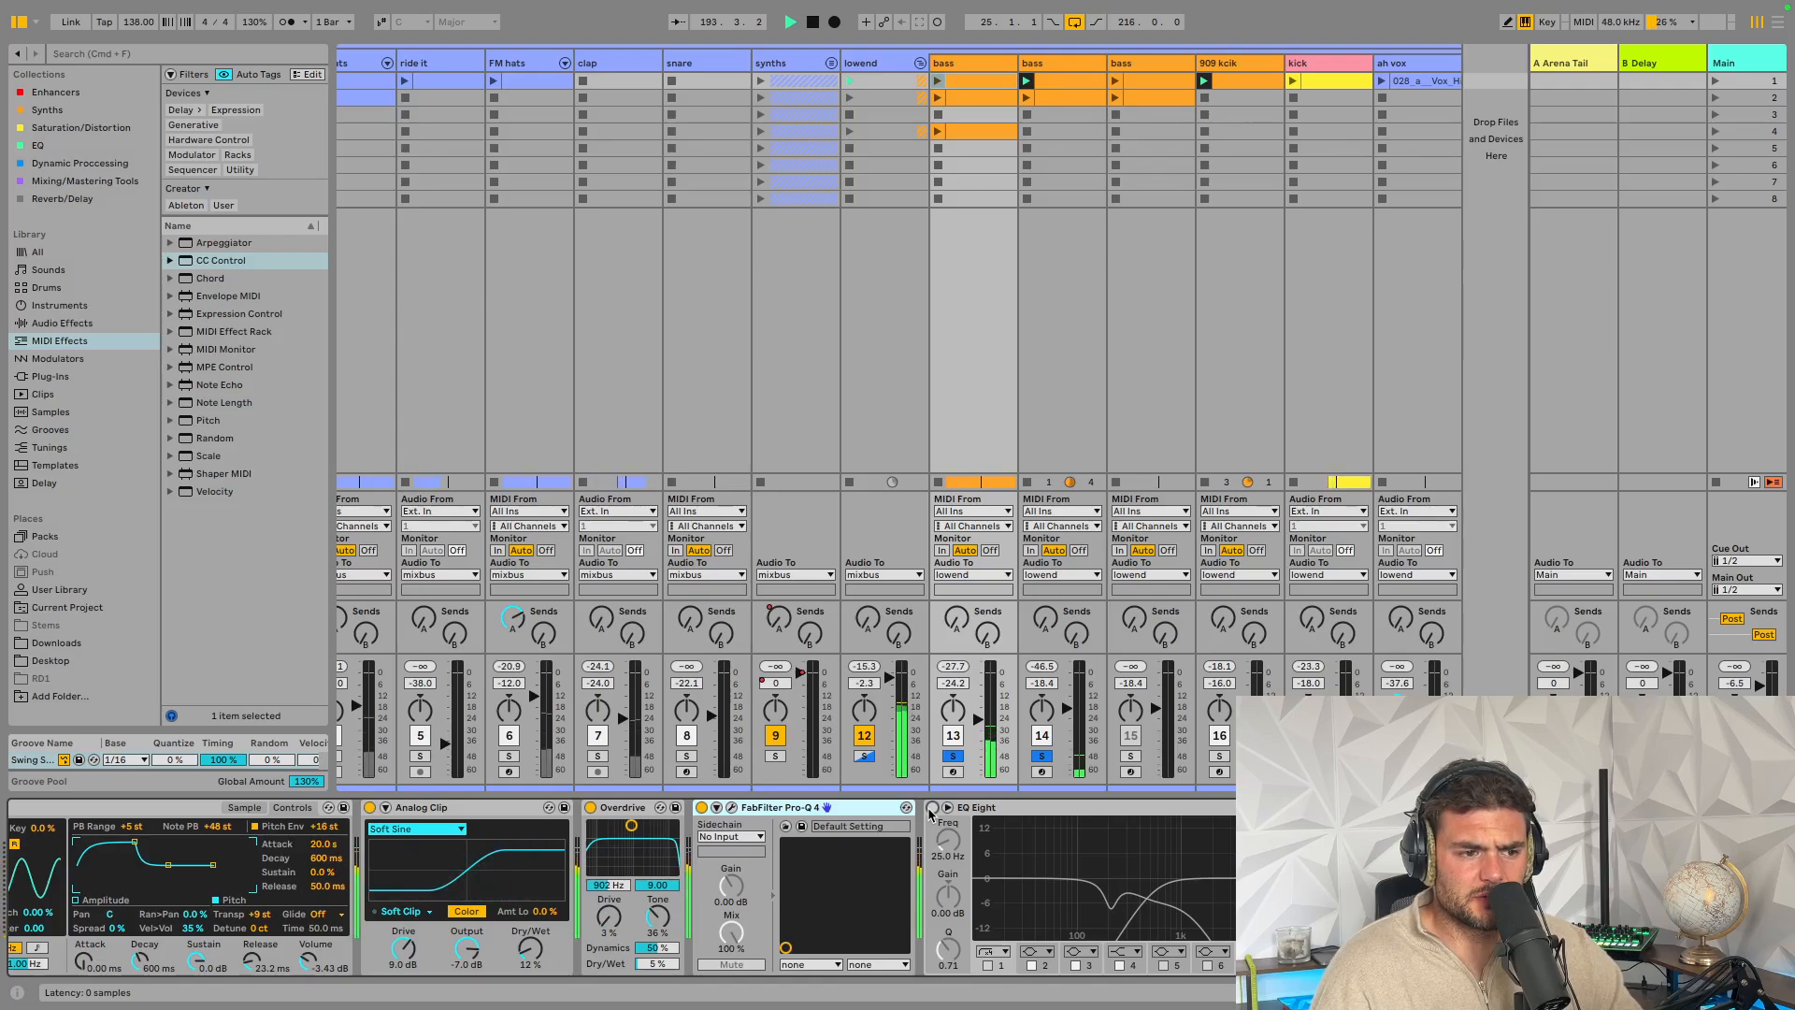
{"action": "left_click", "coordinate": [932, 807]}
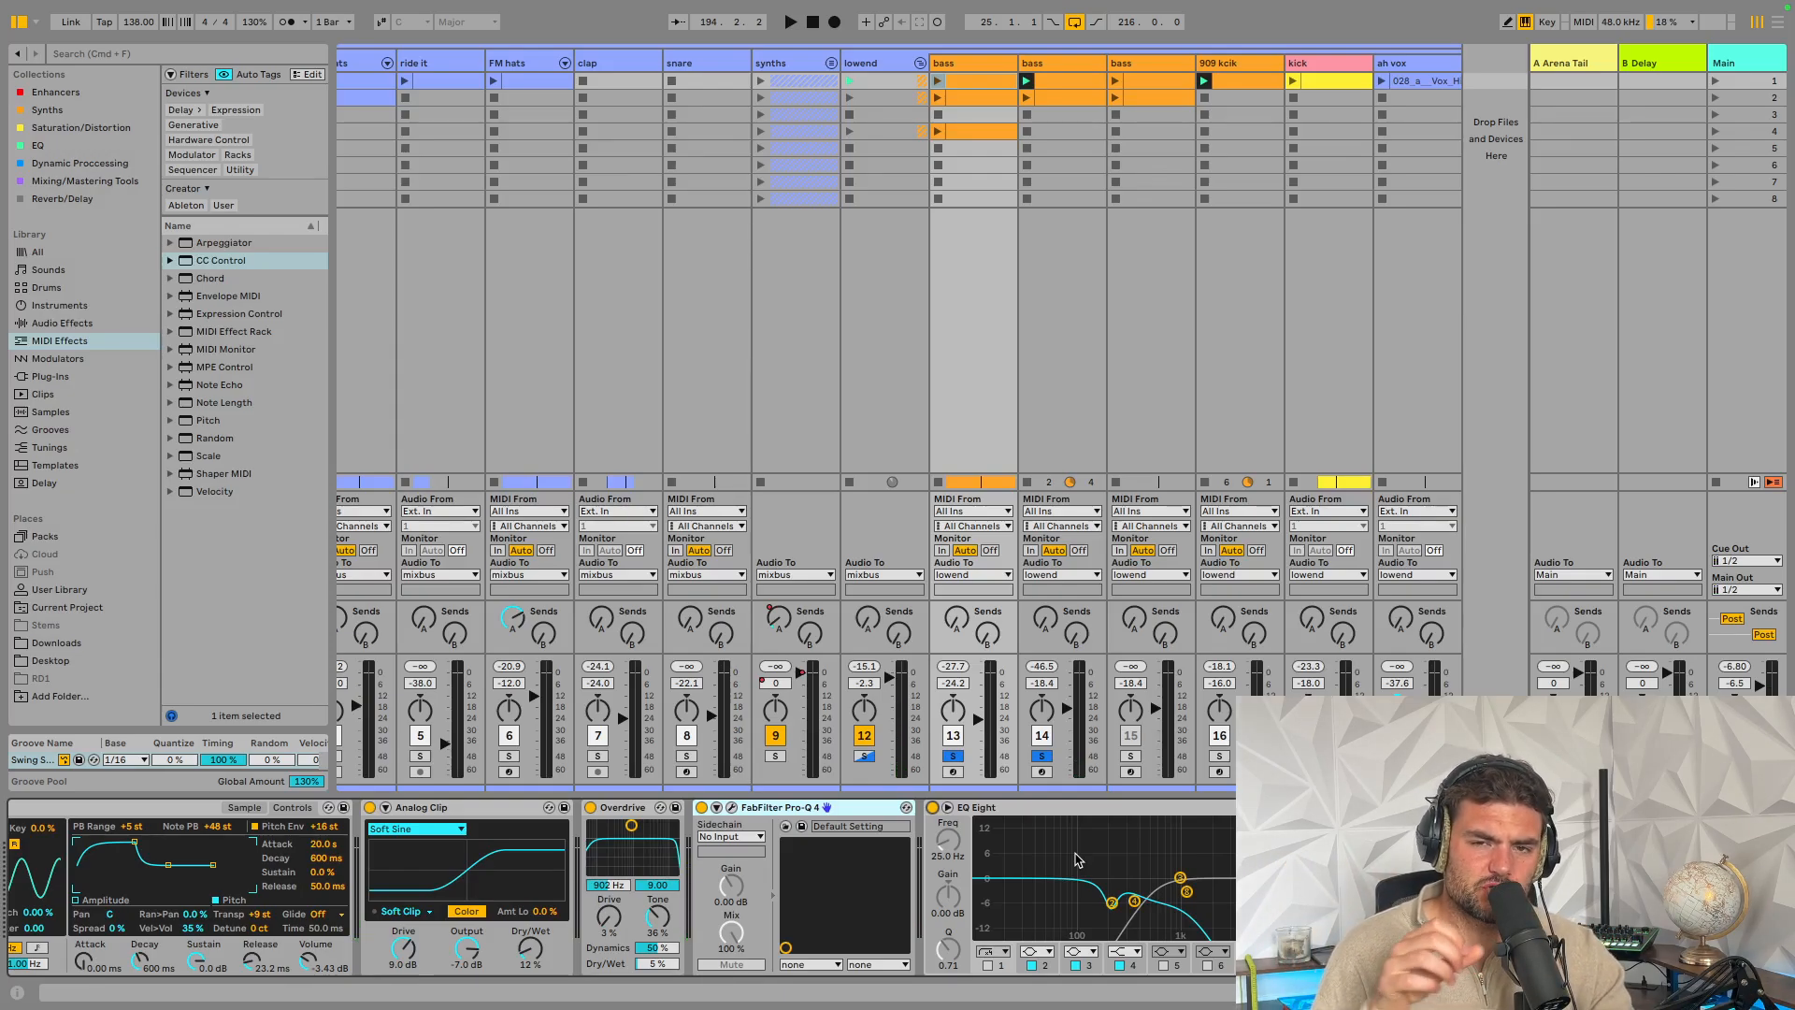
{"action": "scroll", "coordinate": [656, 890], "scroll_direction": "right", "scroll_amount": 3}
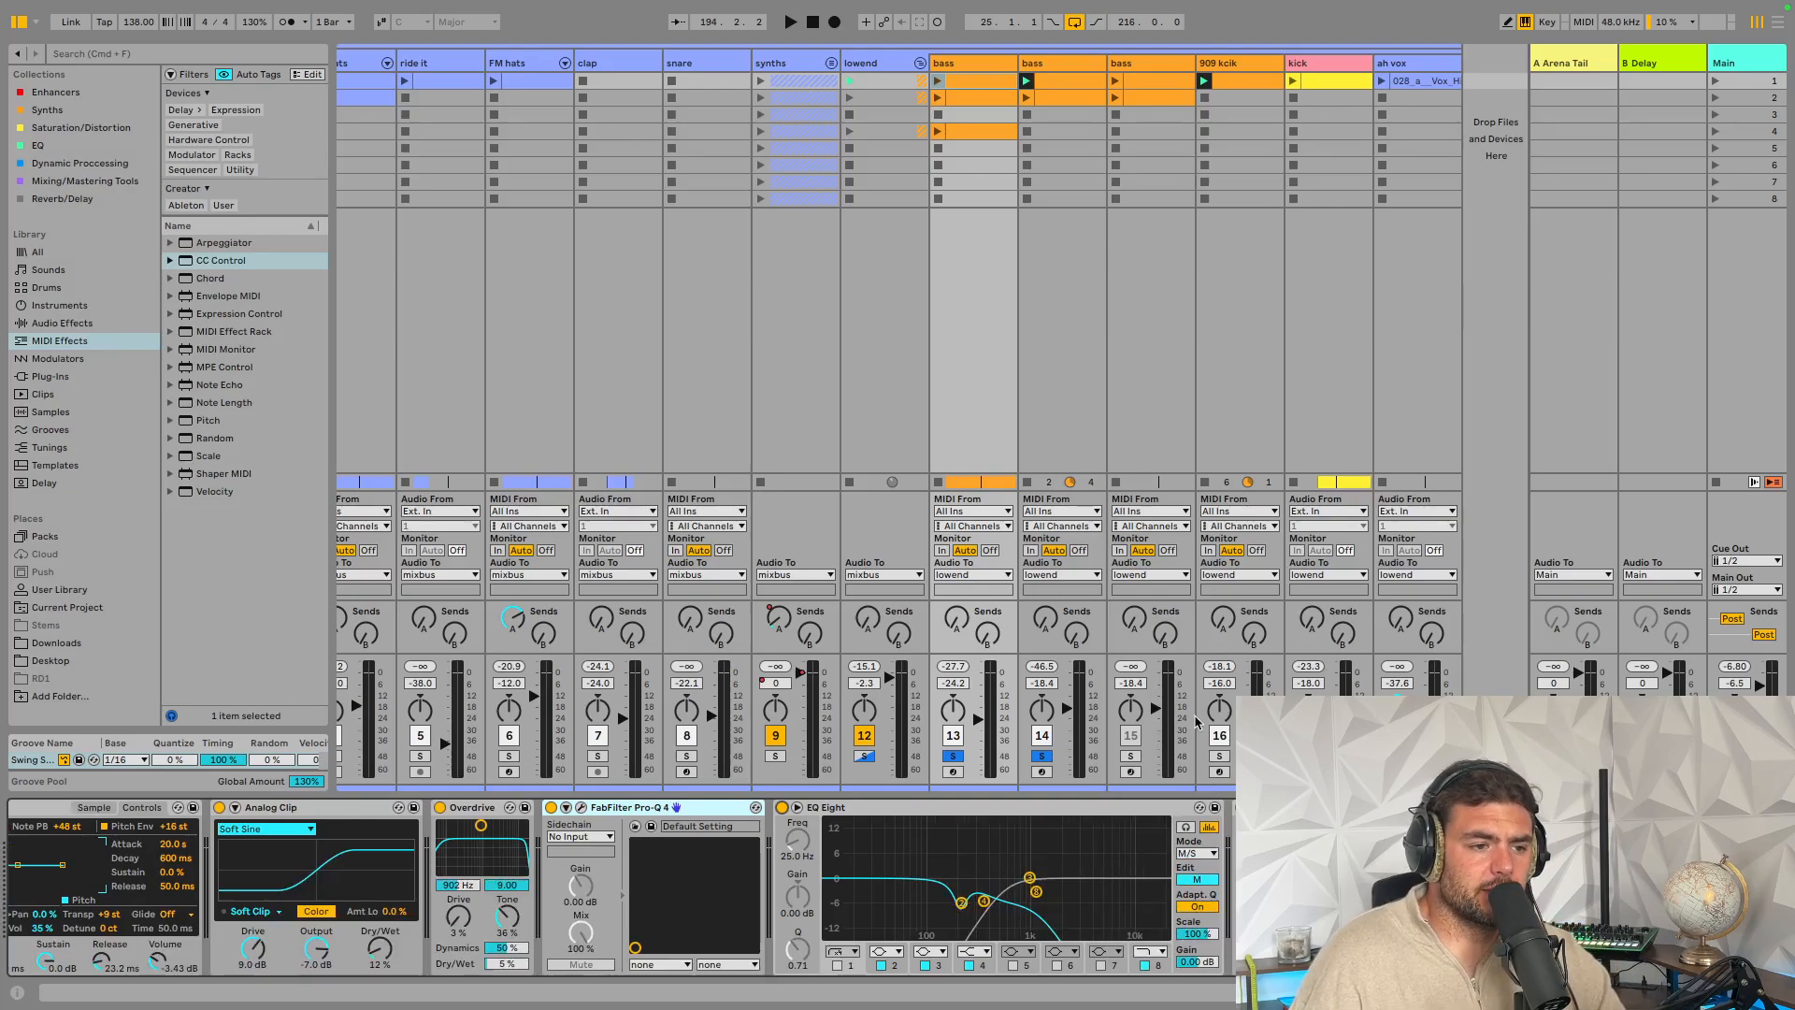
Display the lowend group's device chain and examine its Glue Compressor's threshold and attack settings with playback
{"action": "left_click", "coordinate": [1047, 64]}
{"action": "double_click", "coordinate": [882, 63]}
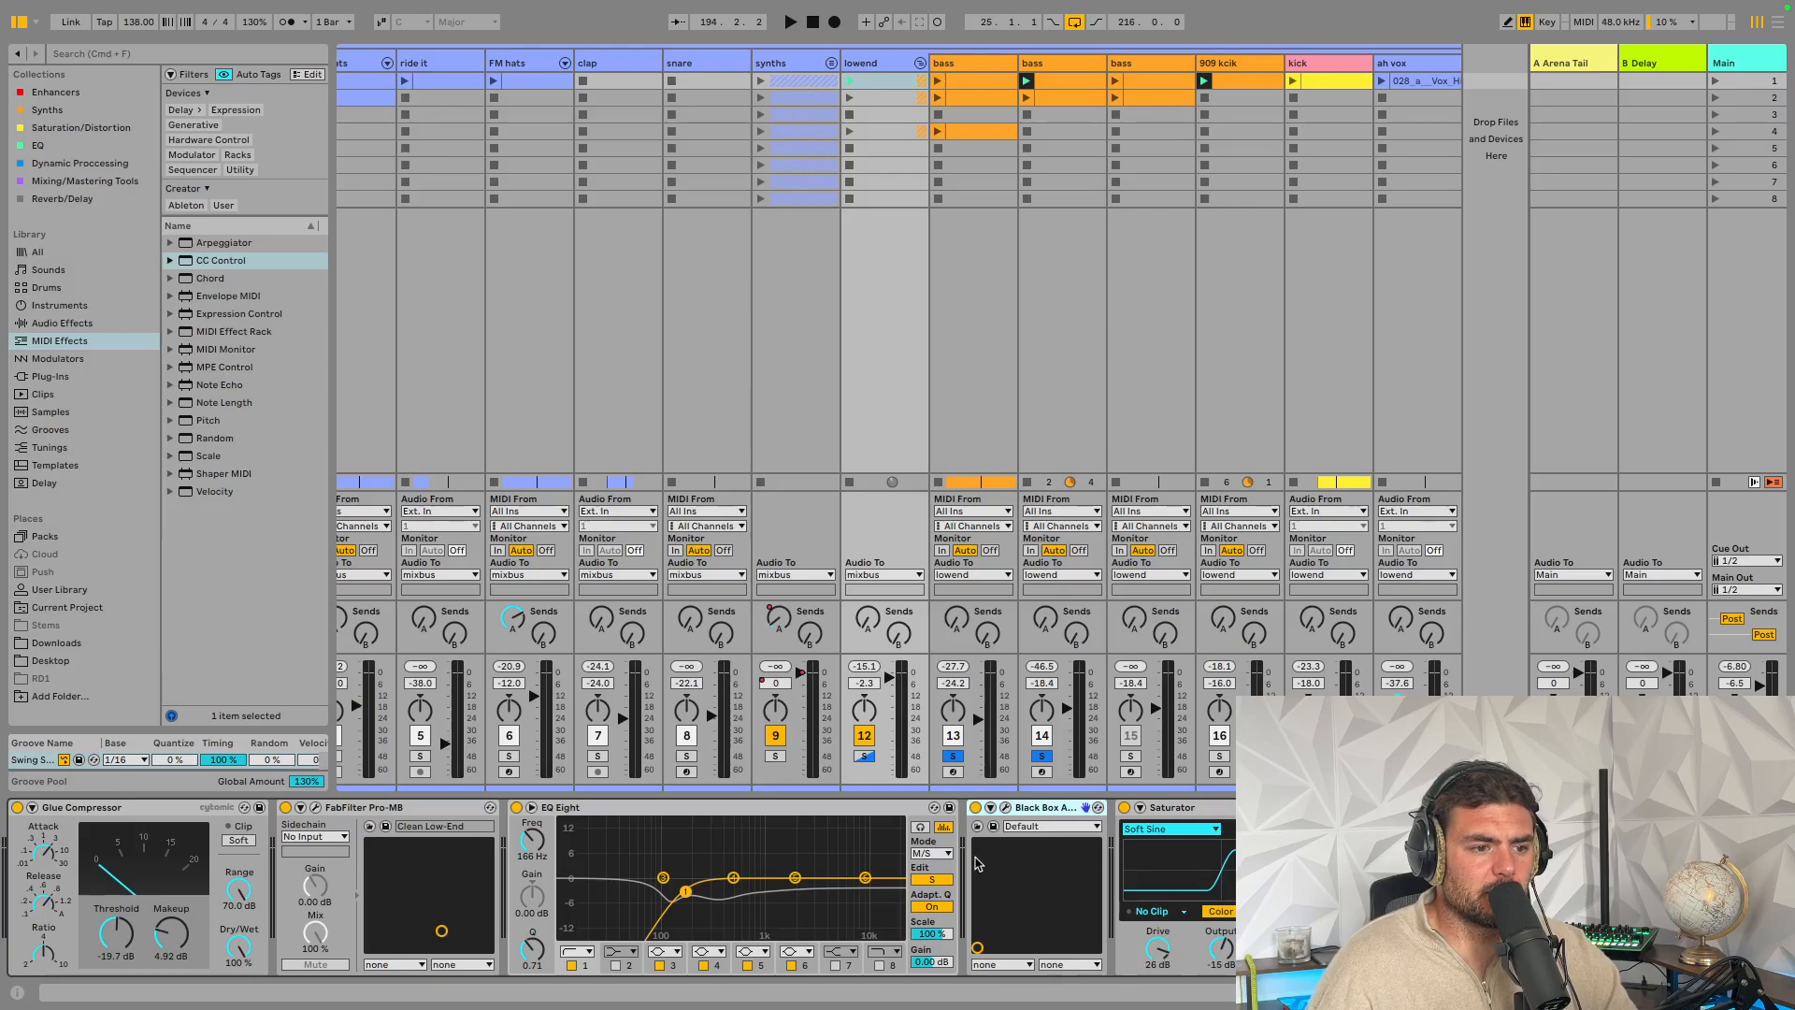
{"action": "left_click", "coordinate": [109, 804]}
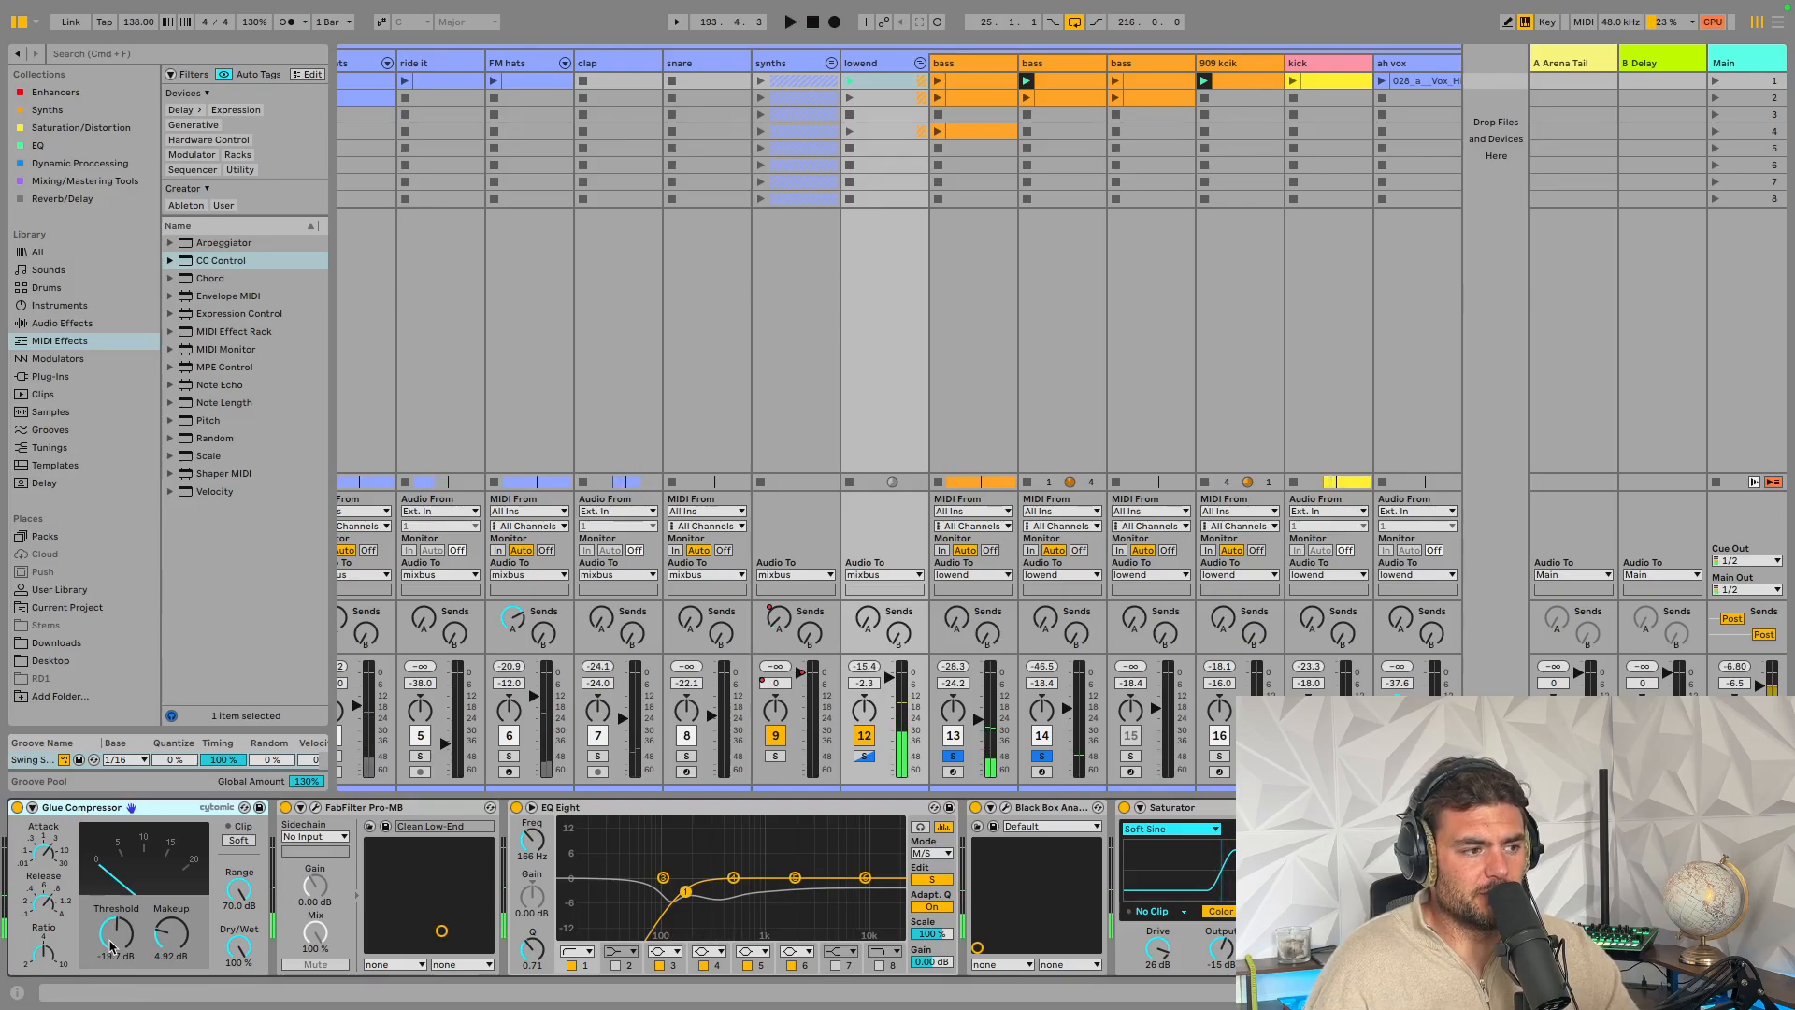
{"action": "left_click", "coordinate": [42, 855]}
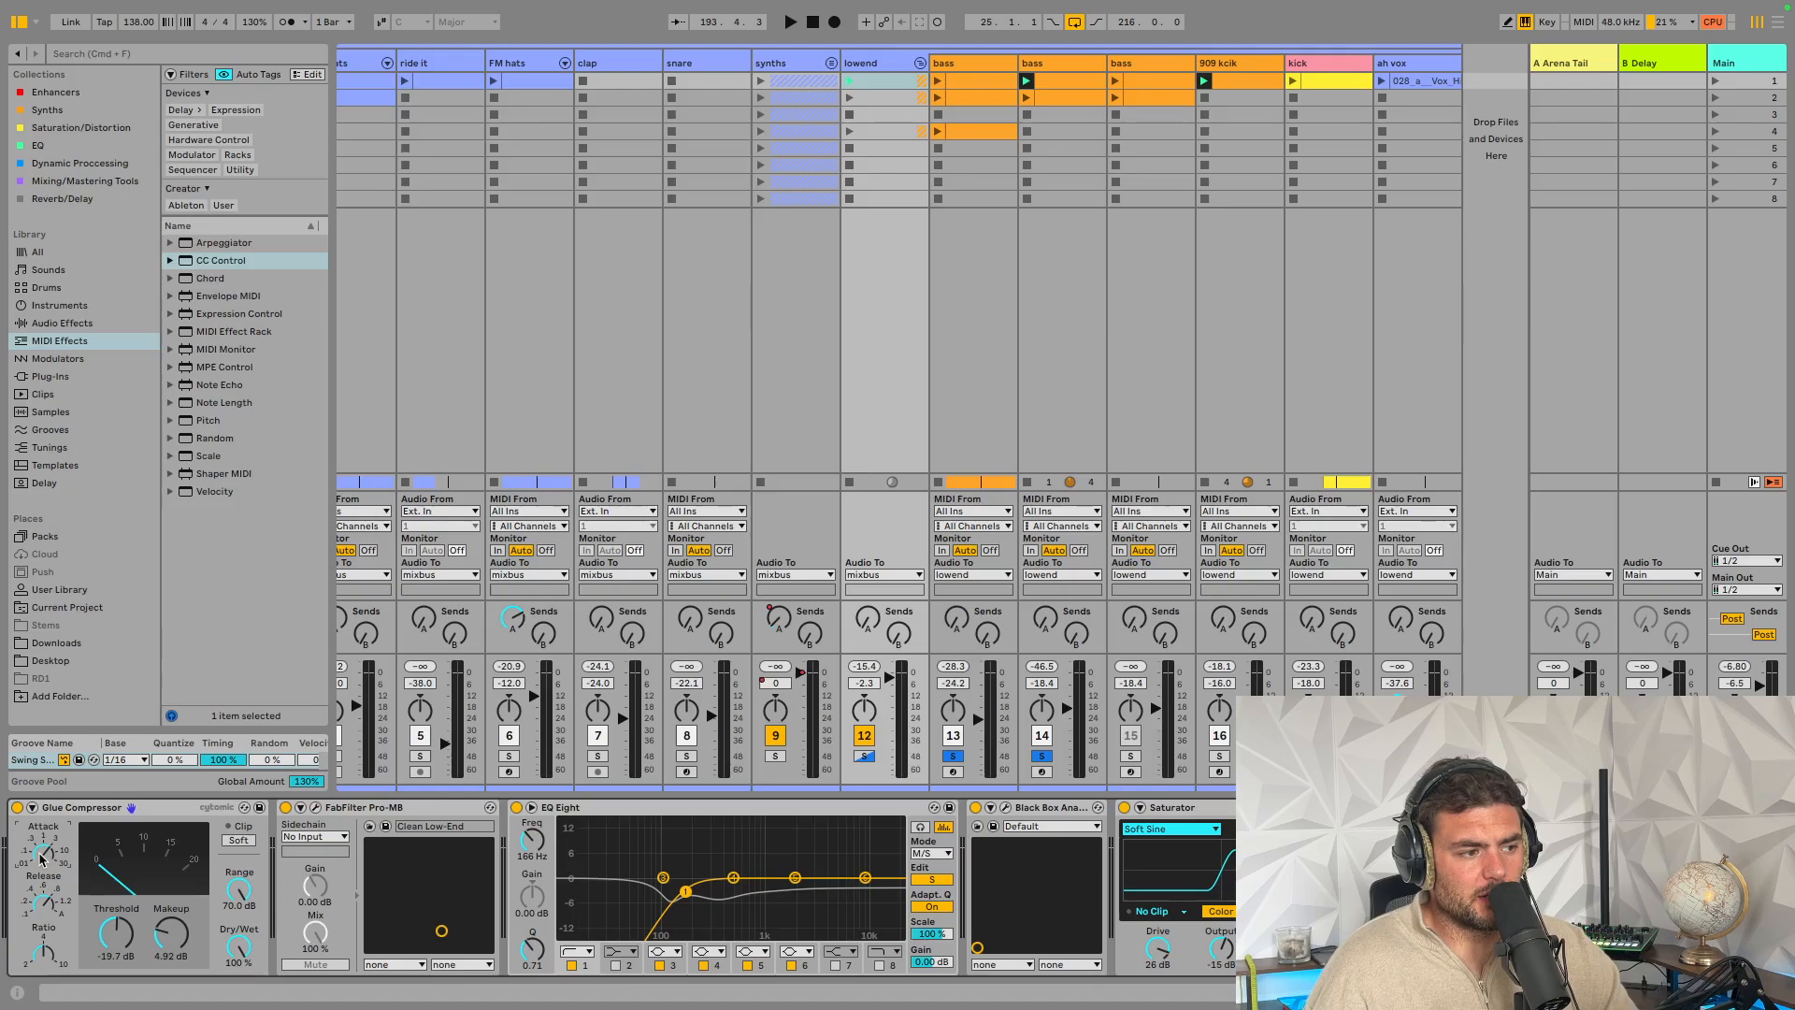
Examine the lowend Glue Compressor's attack and release settings and the low band of its FabFilter Pro-MB
{"action": "left_click", "coordinate": [44, 892]}
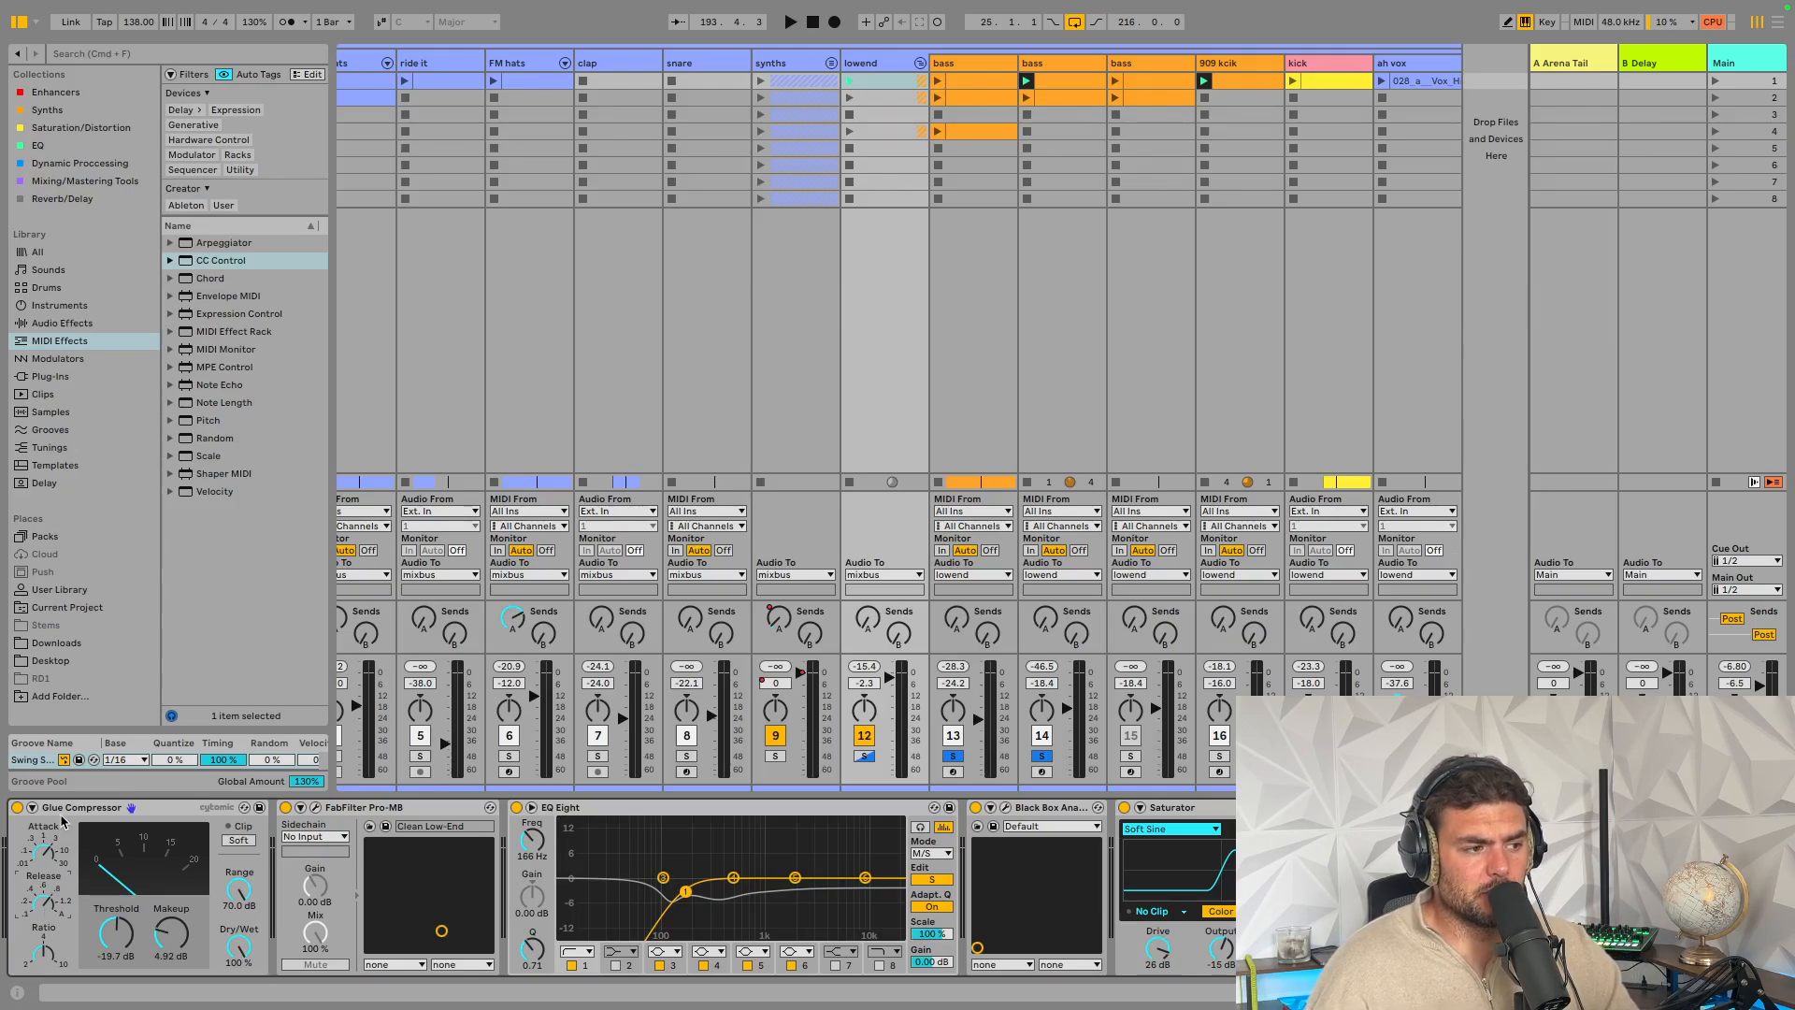
{"action": "left_click", "coordinate": [44, 896]}
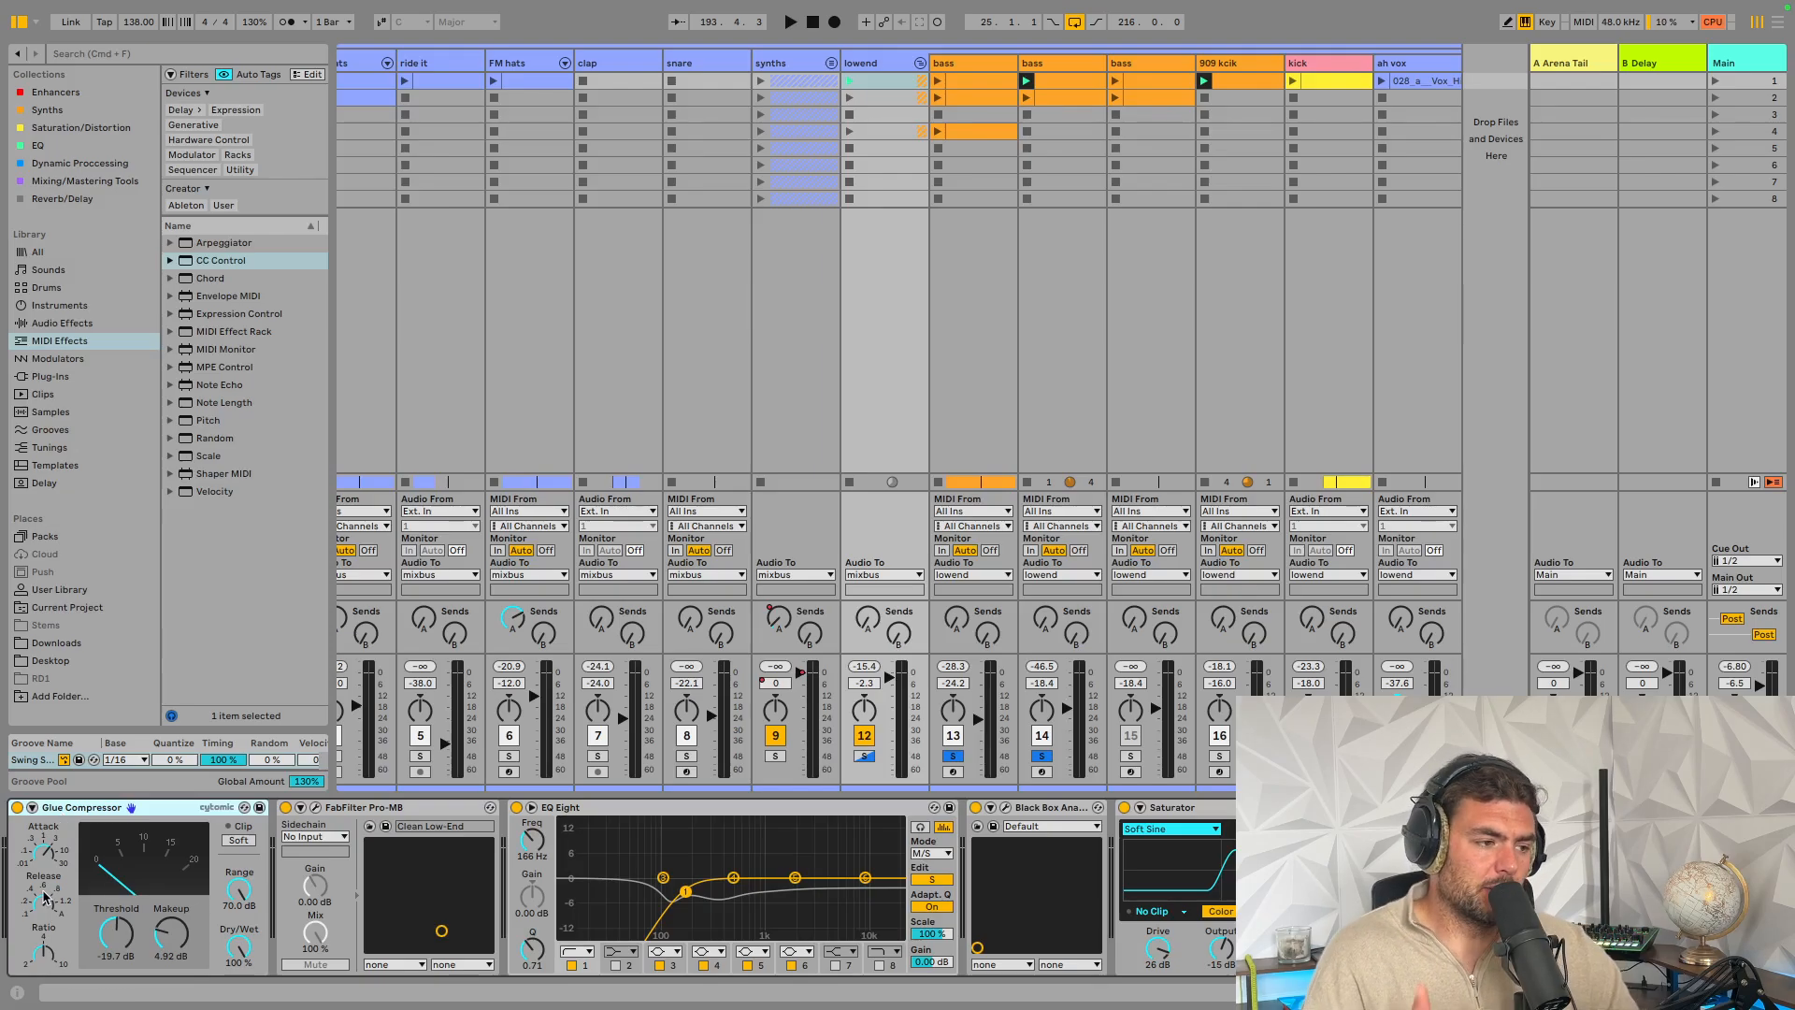
{"action": "left_click", "coordinate": [40, 903]}
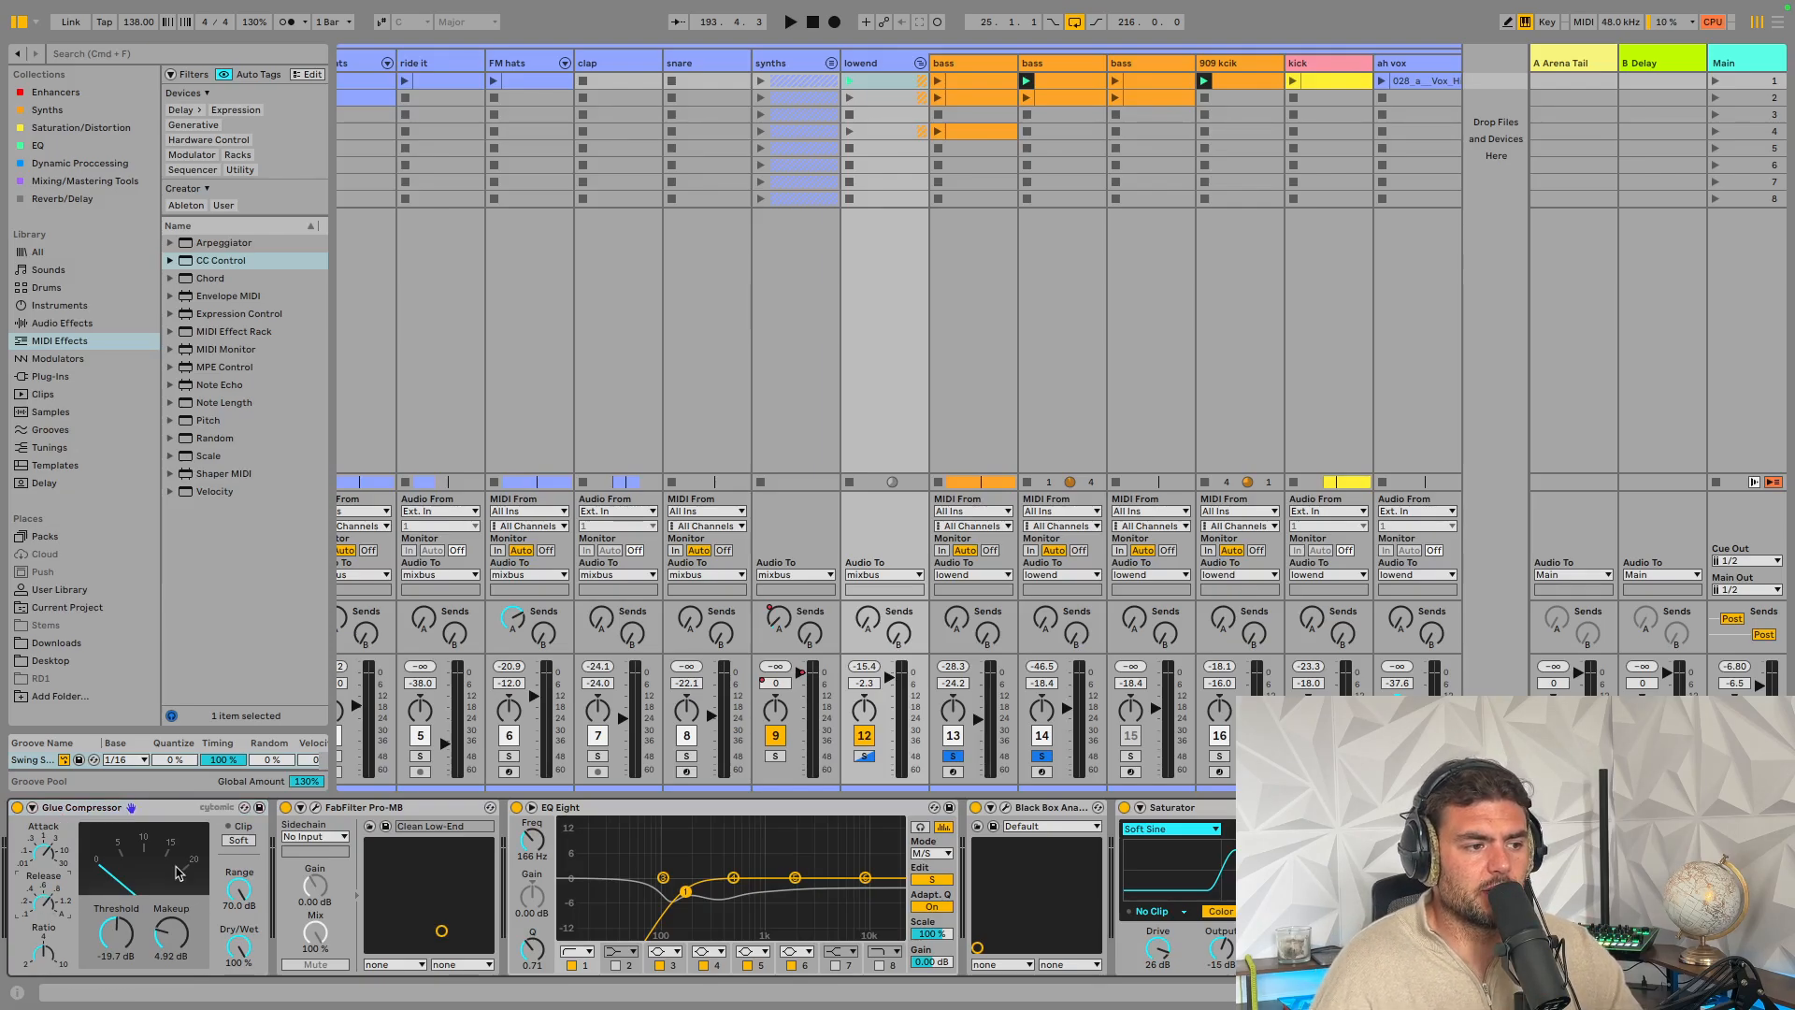
{"action": "left_click", "coordinate": [316, 807]}
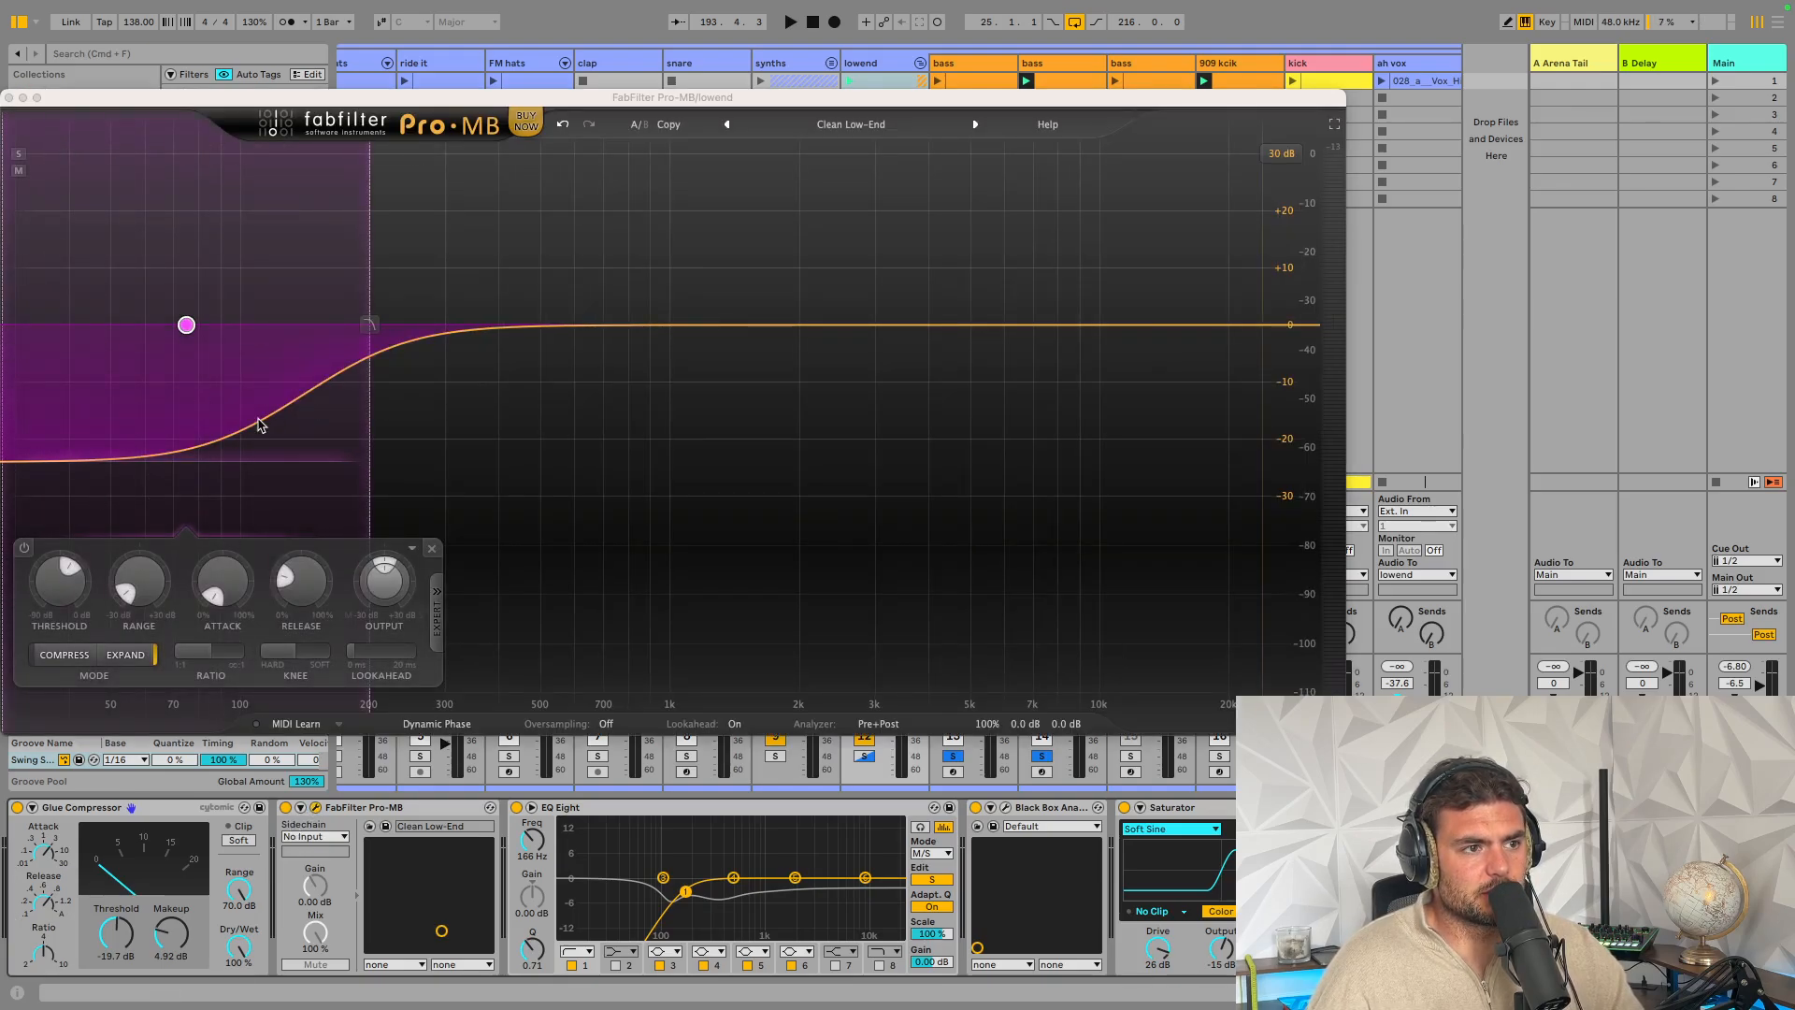
{"action": "left_click", "coordinate": [10, 98]}
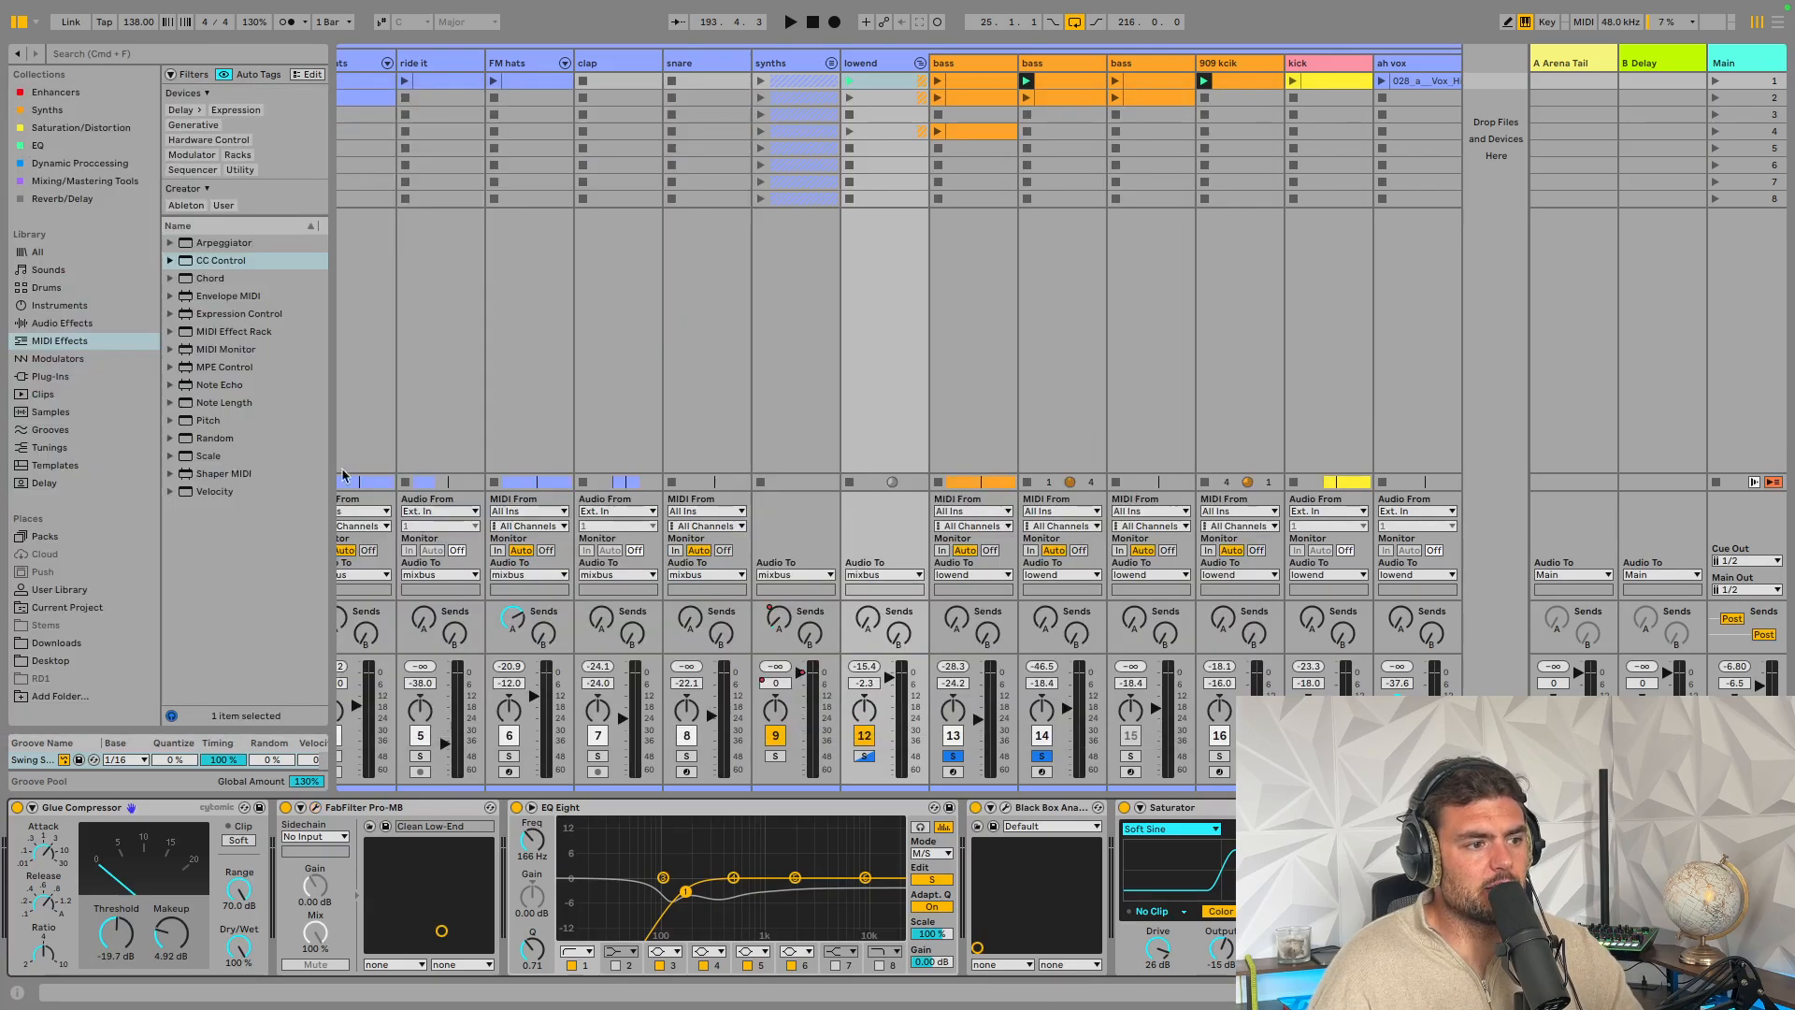
Compare the mid and side curves of the lowend group's EQ Eight in M/S mode
{"action": "left_click", "coordinate": [596, 808]}
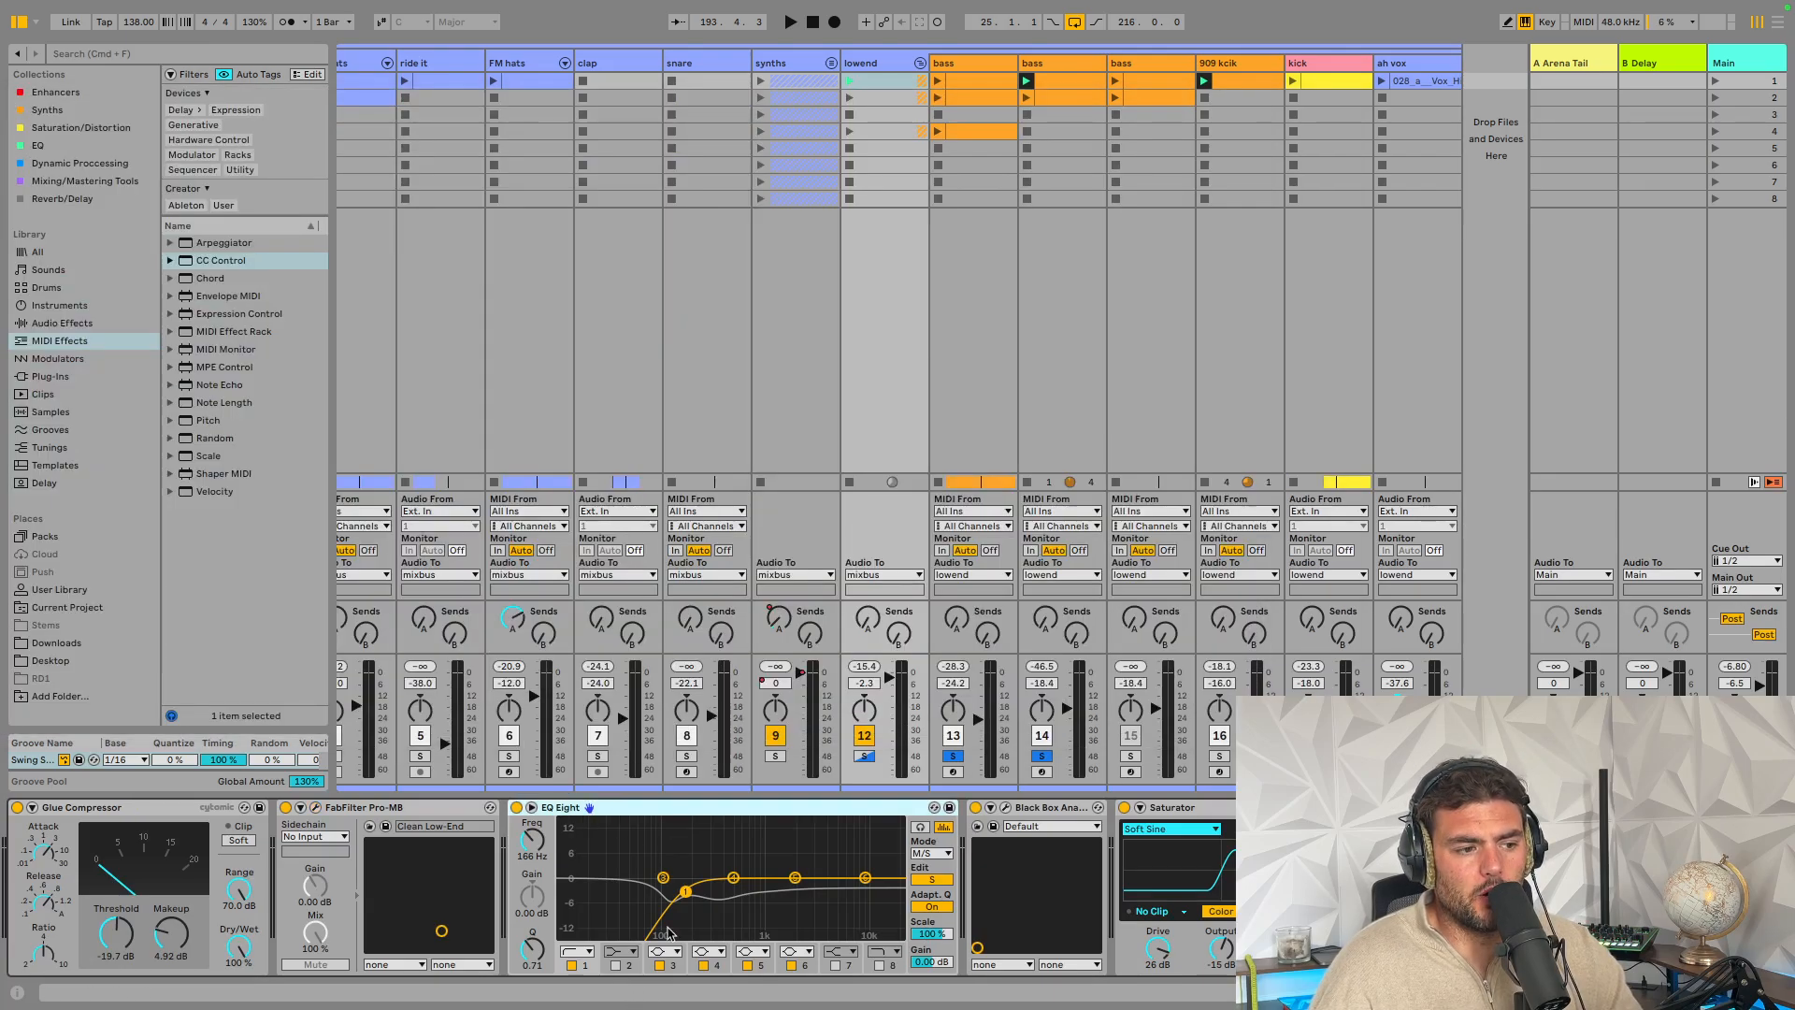
{"action": "left_click", "coordinate": [944, 879]}
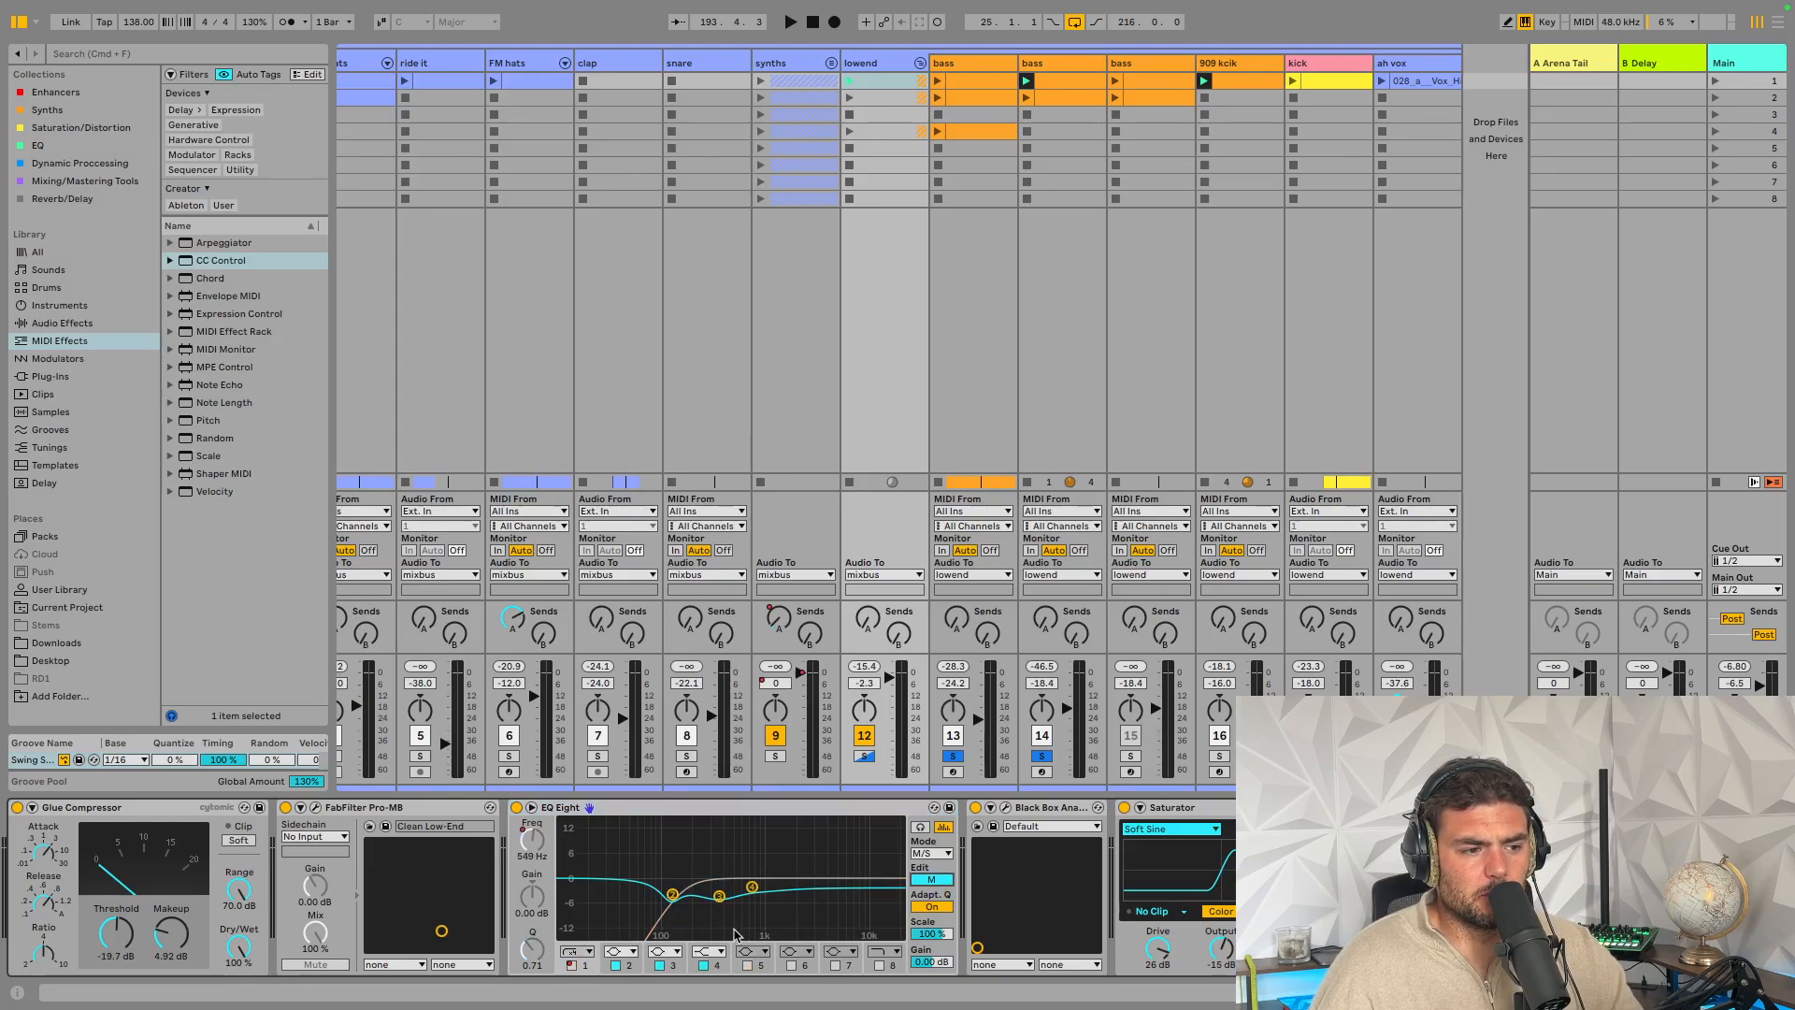
{"action": "left_click", "coordinate": [929, 880]}
Inspect the saturation amount in the lowend group's Black Box HG-2 and look at its Saturator
{"action": "left_click", "coordinate": [1005, 808]}
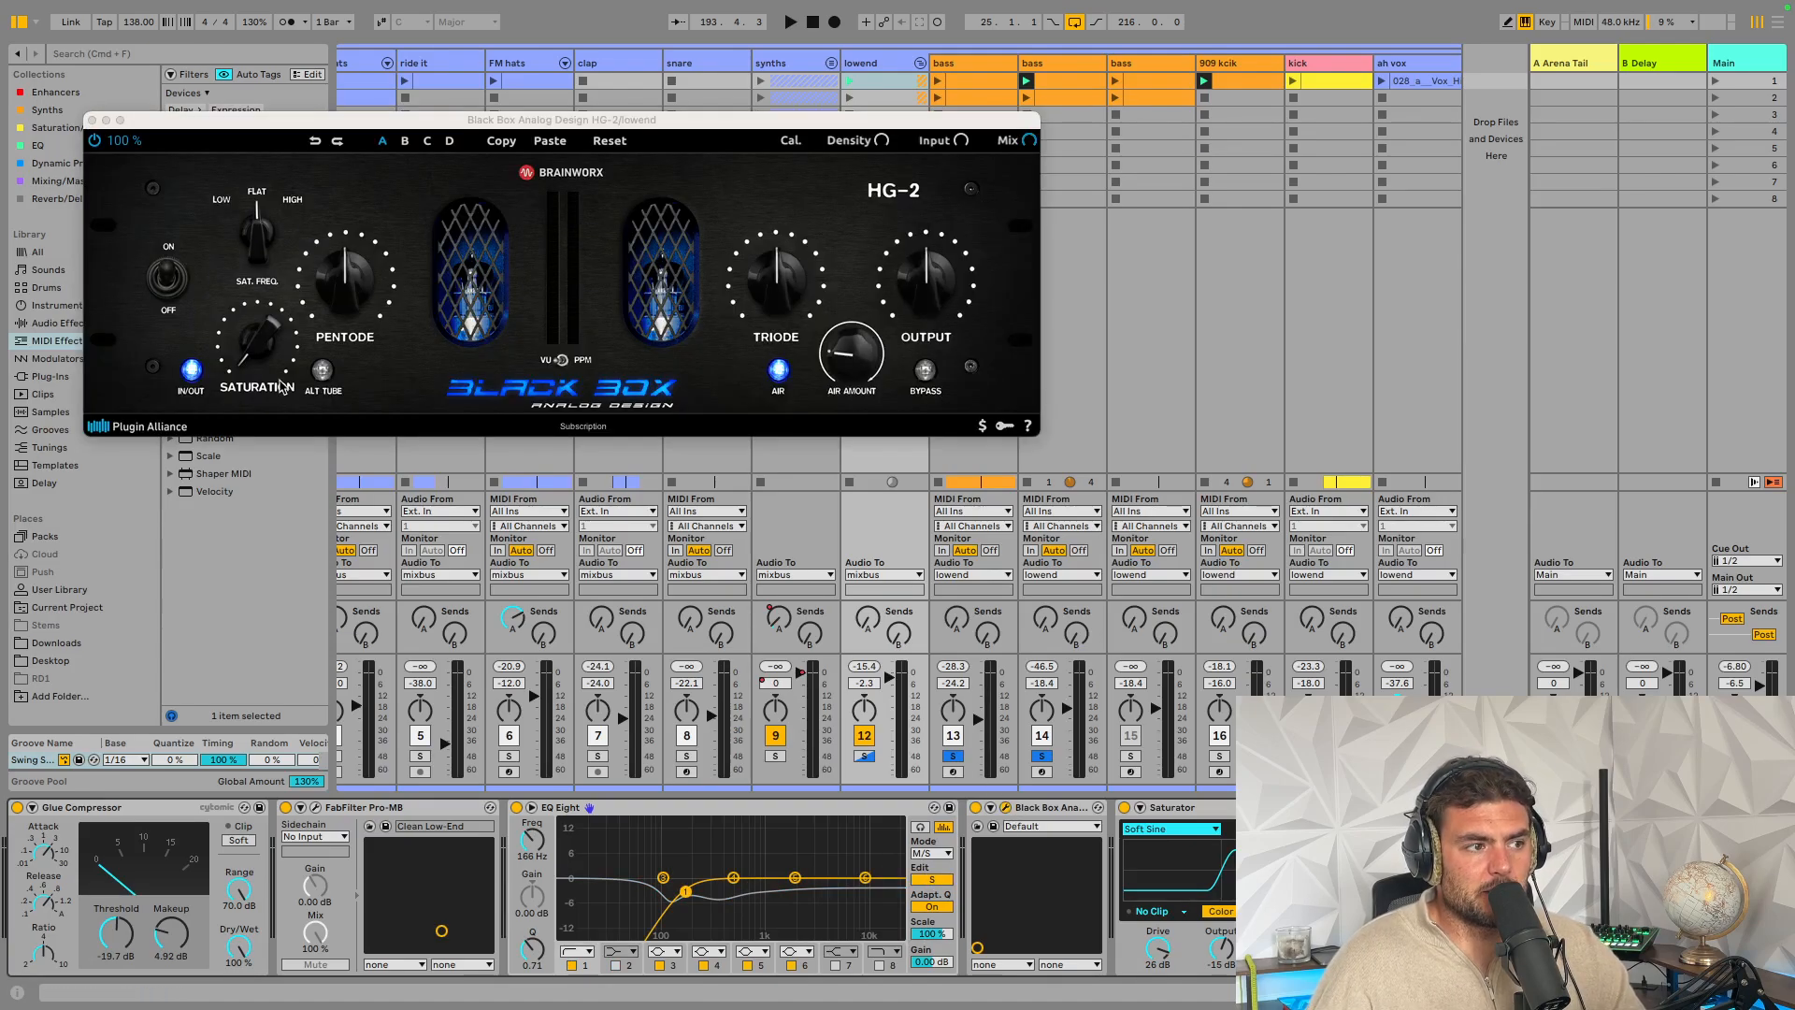
{"action": "left_click", "coordinate": [238, 353]}
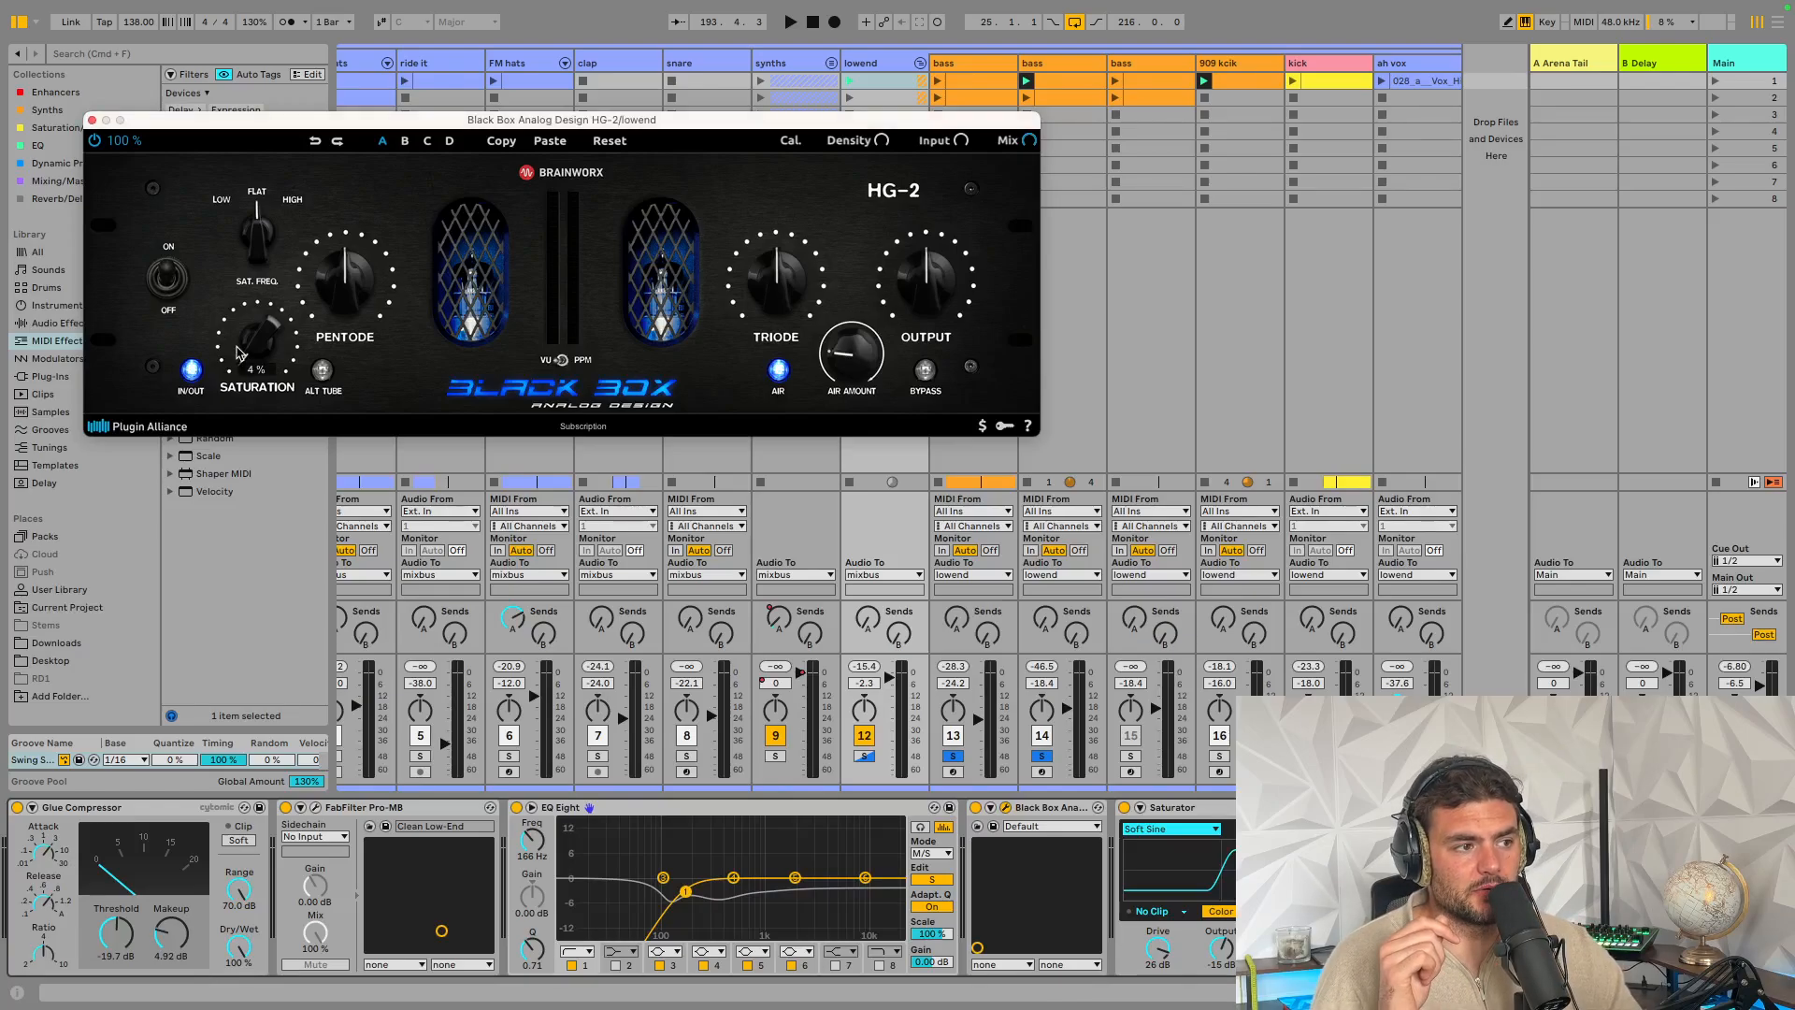
{"action": "left_click", "coordinate": [92, 121]}
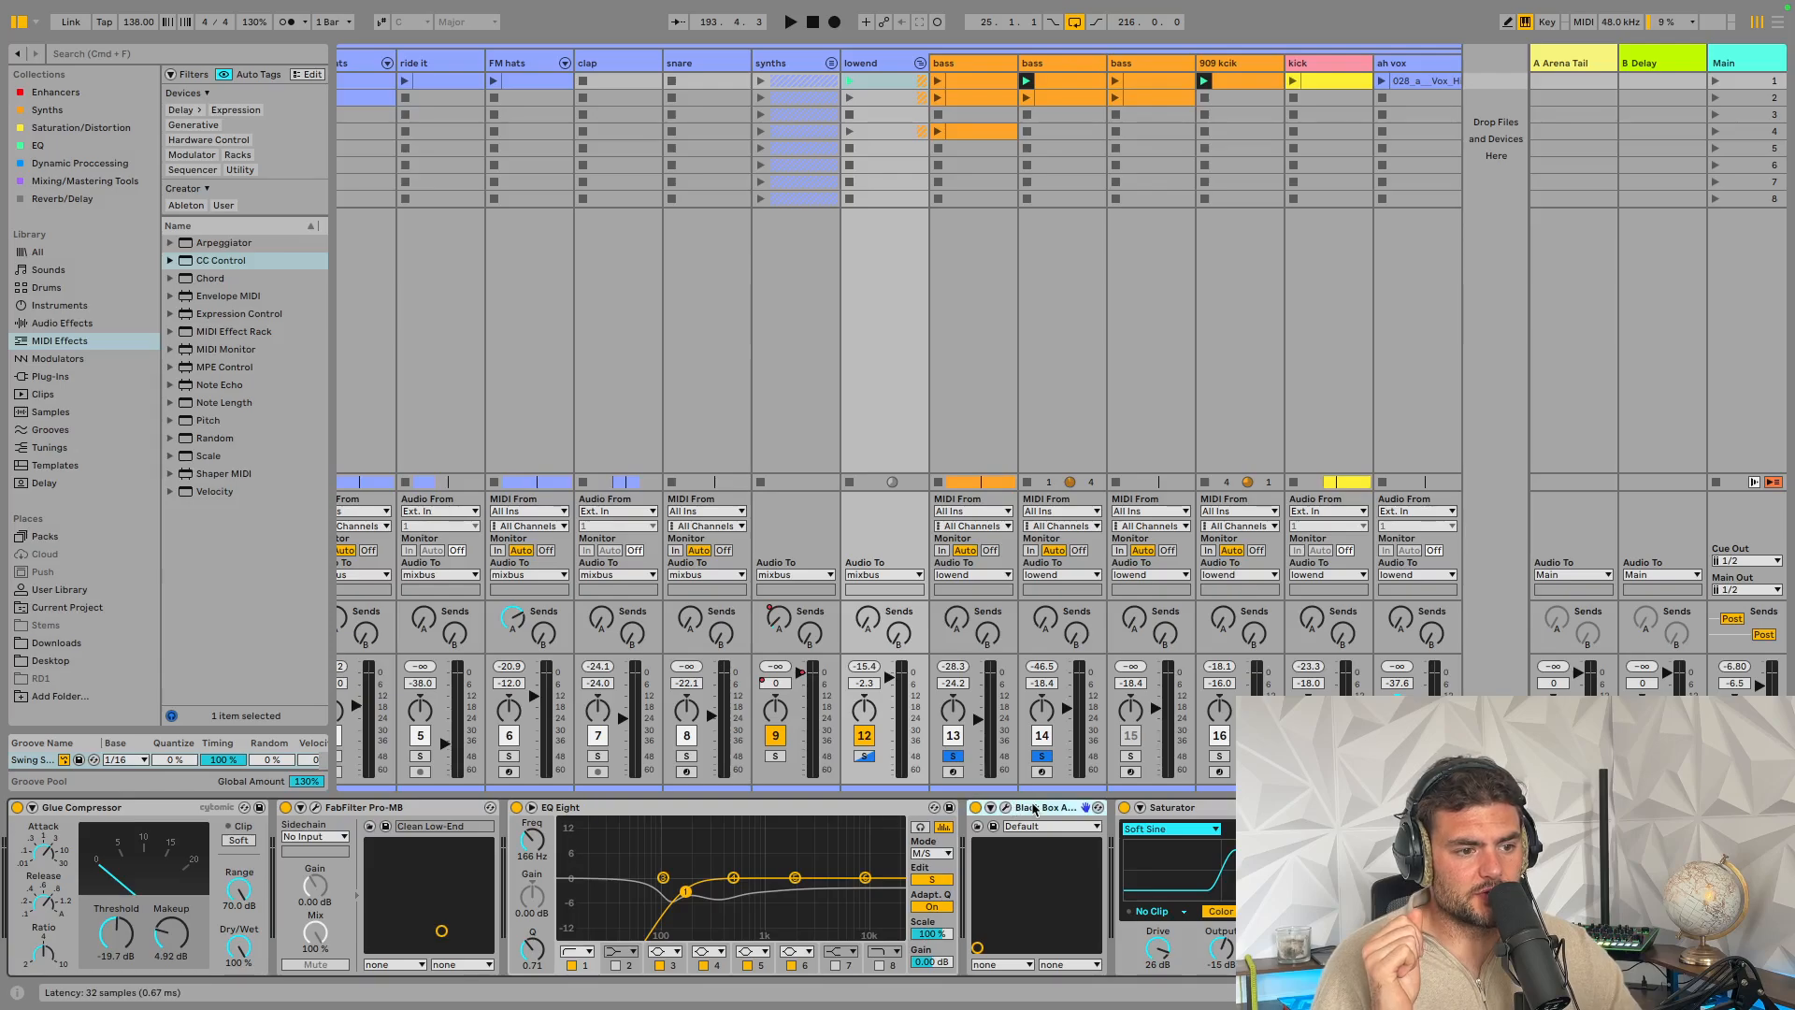
{"action": "left_click", "coordinate": [1162, 816]}
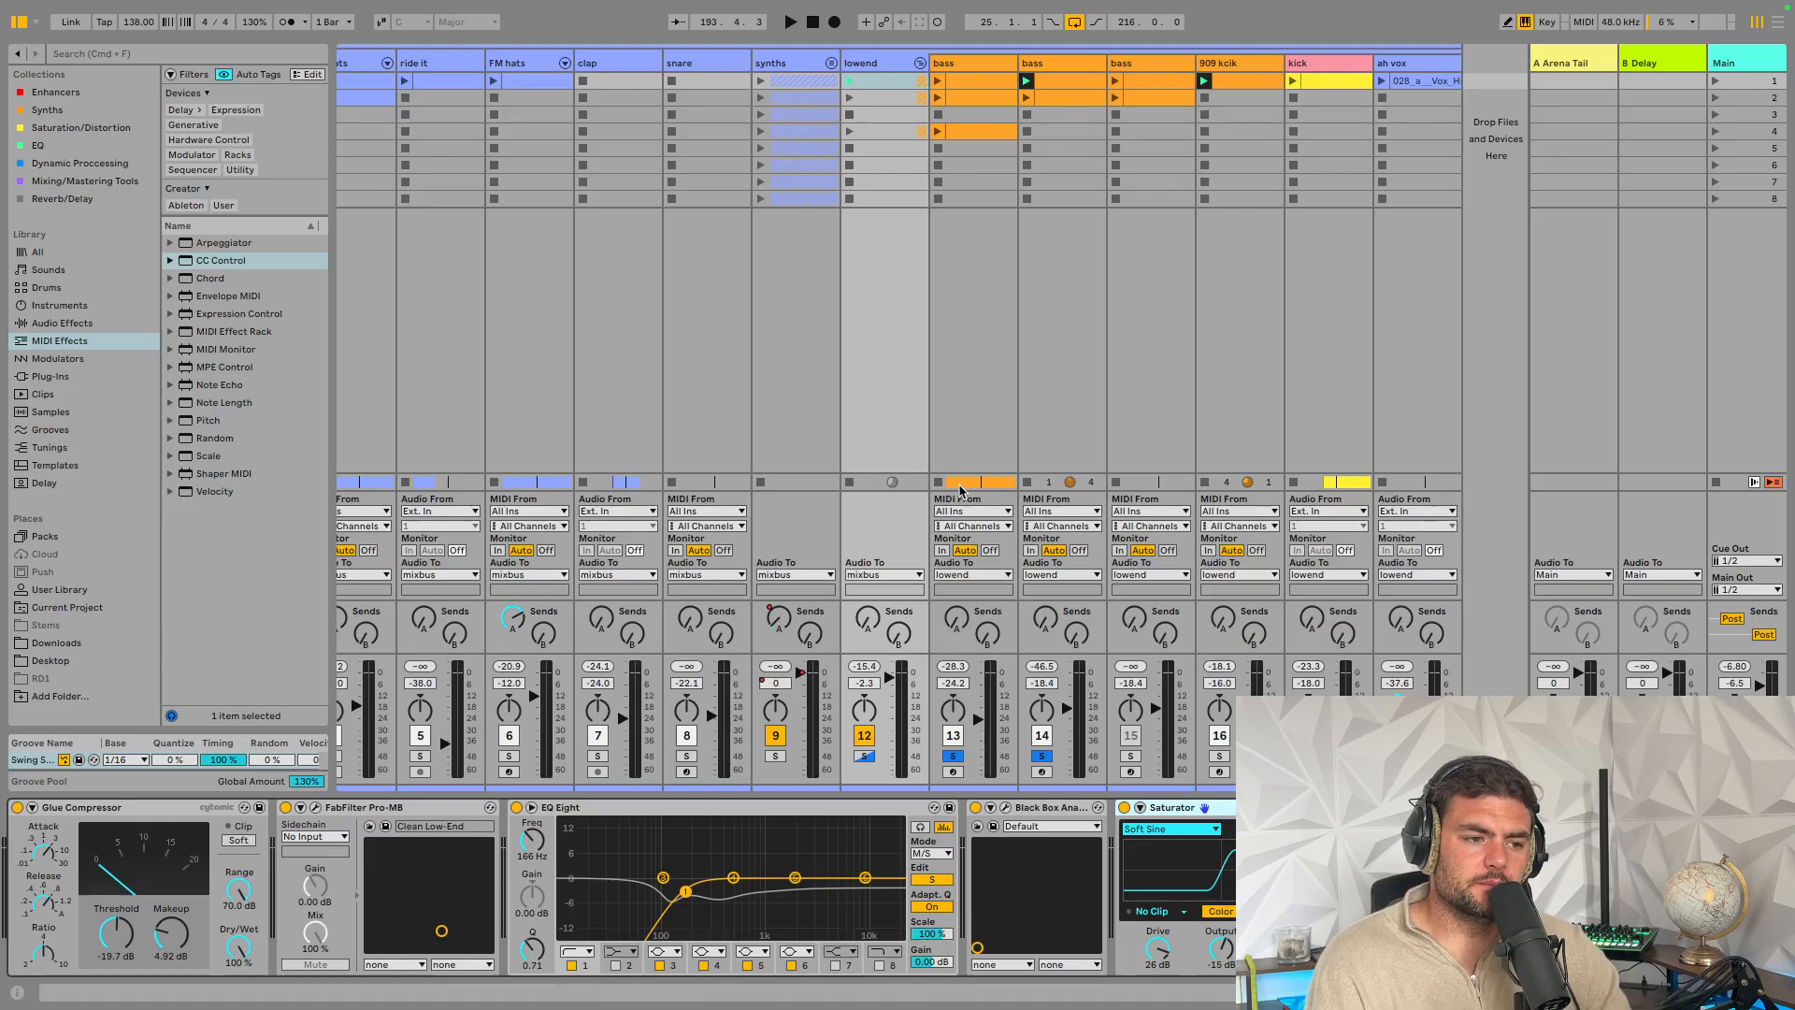
Fold the lowend group and look through the device chains of the drums 1, second FM hats, clap and snare tracks
{"action": "left_click", "coordinate": [920, 64]}
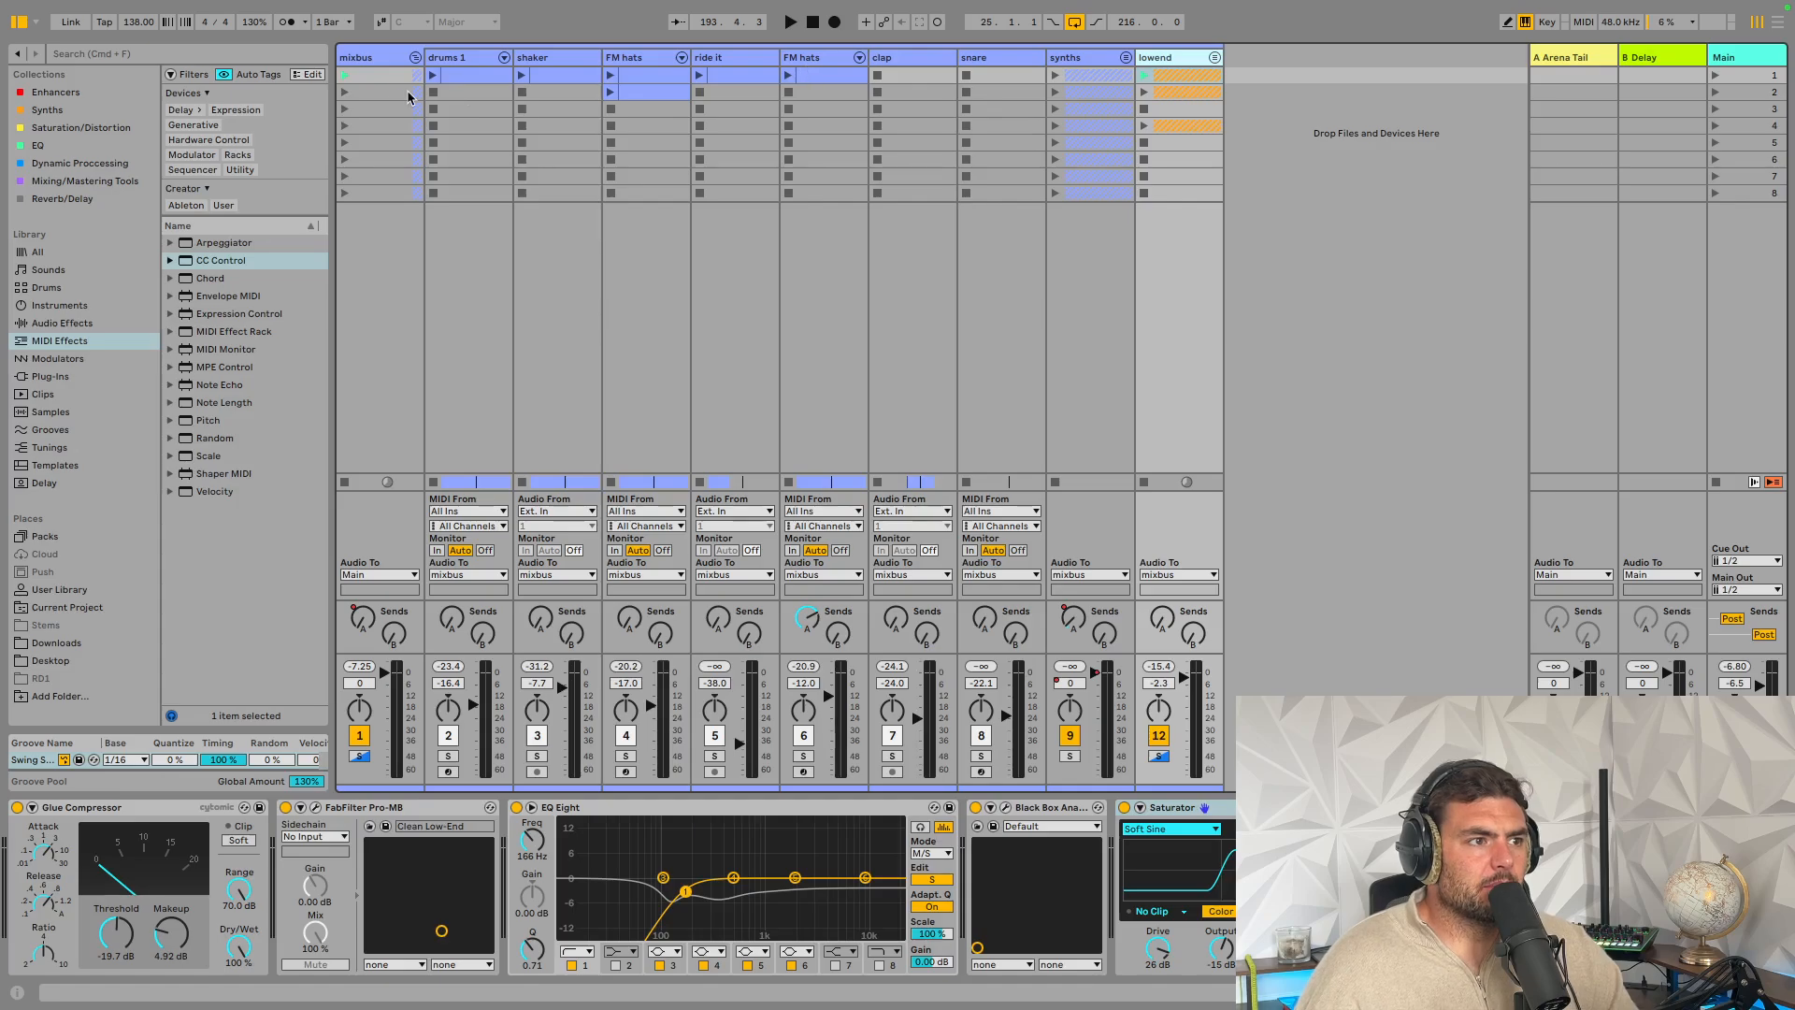
{"action": "left_click", "coordinate": [459, 60]}
{"action": "left_click", "coordinate": [816, 59]}
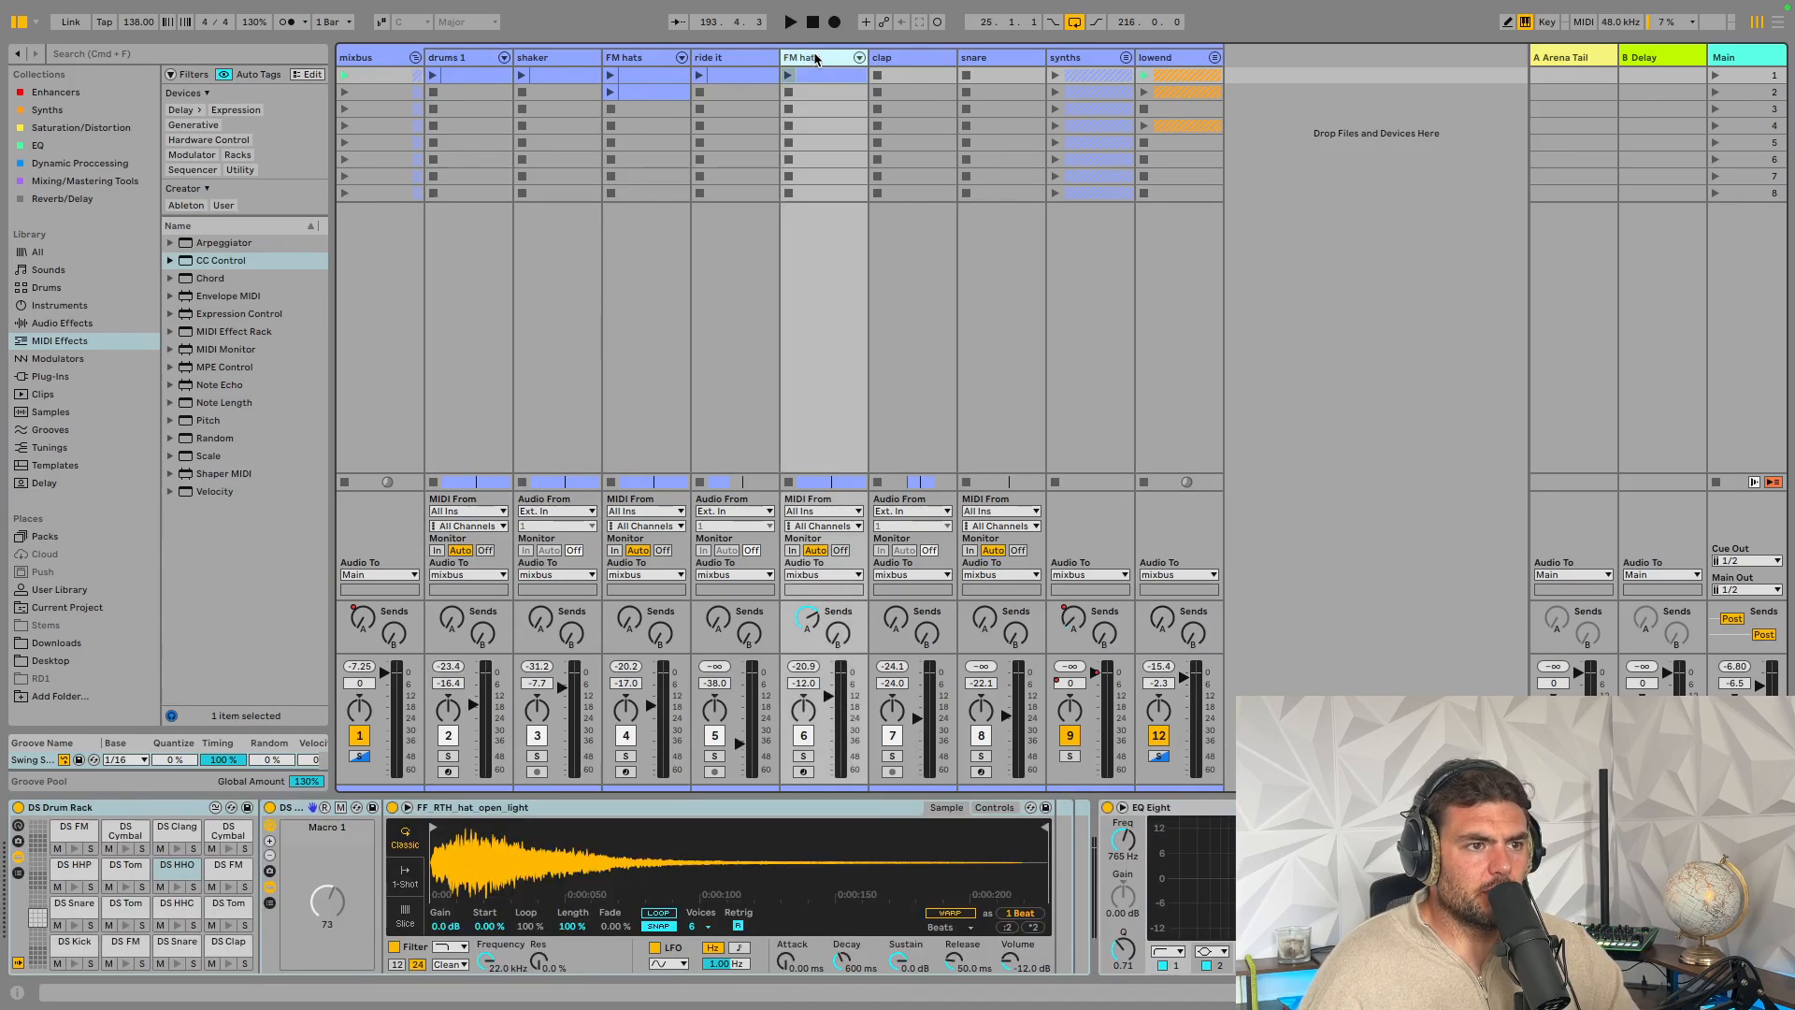
{"action": "left_click", "coordinate": [944, 62]}
{"action": "left_click", "coordinate": [996, 60]}
{"action": "left_click", "coordinate": [471, 58]}
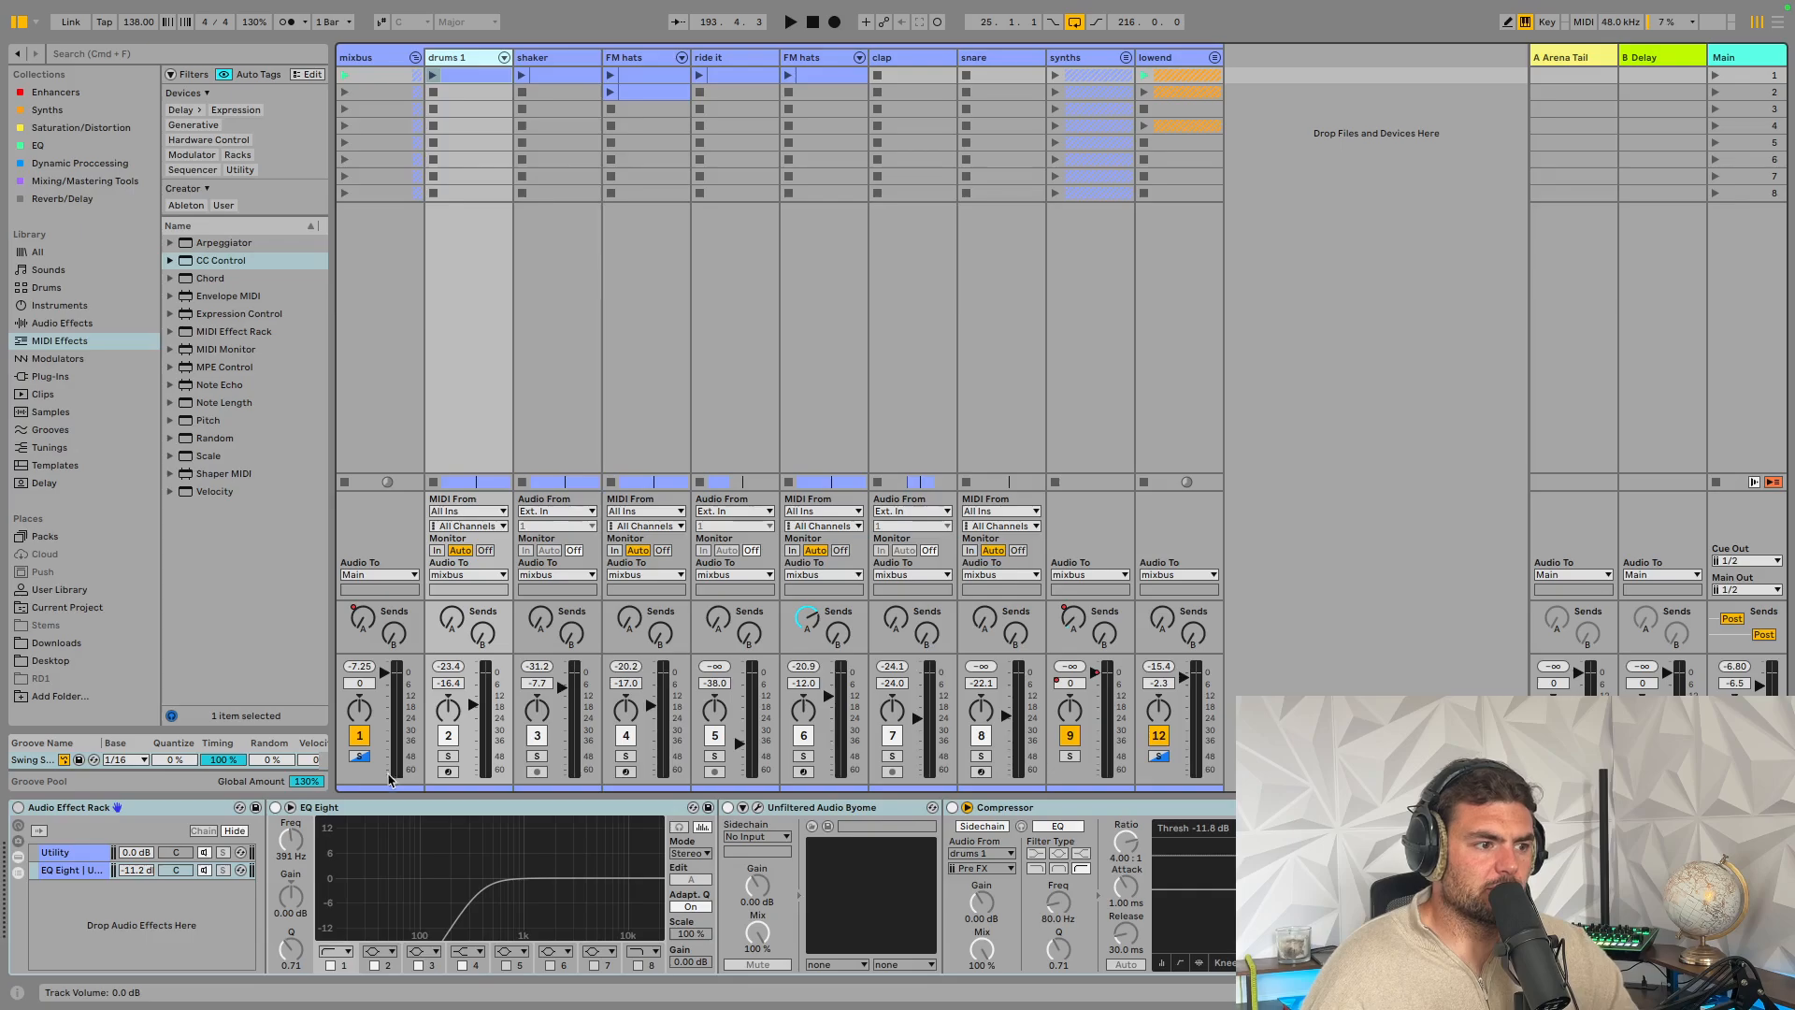
Solo the drums 1 track and look over its device chain, including the Count In Kit drum rack
{"action": "left_click", "coordinate": [449, 755]}
{"action": "scroll", "coordinate": [645, 898], "scroll_direction": "left", "scroll_amount": 5}
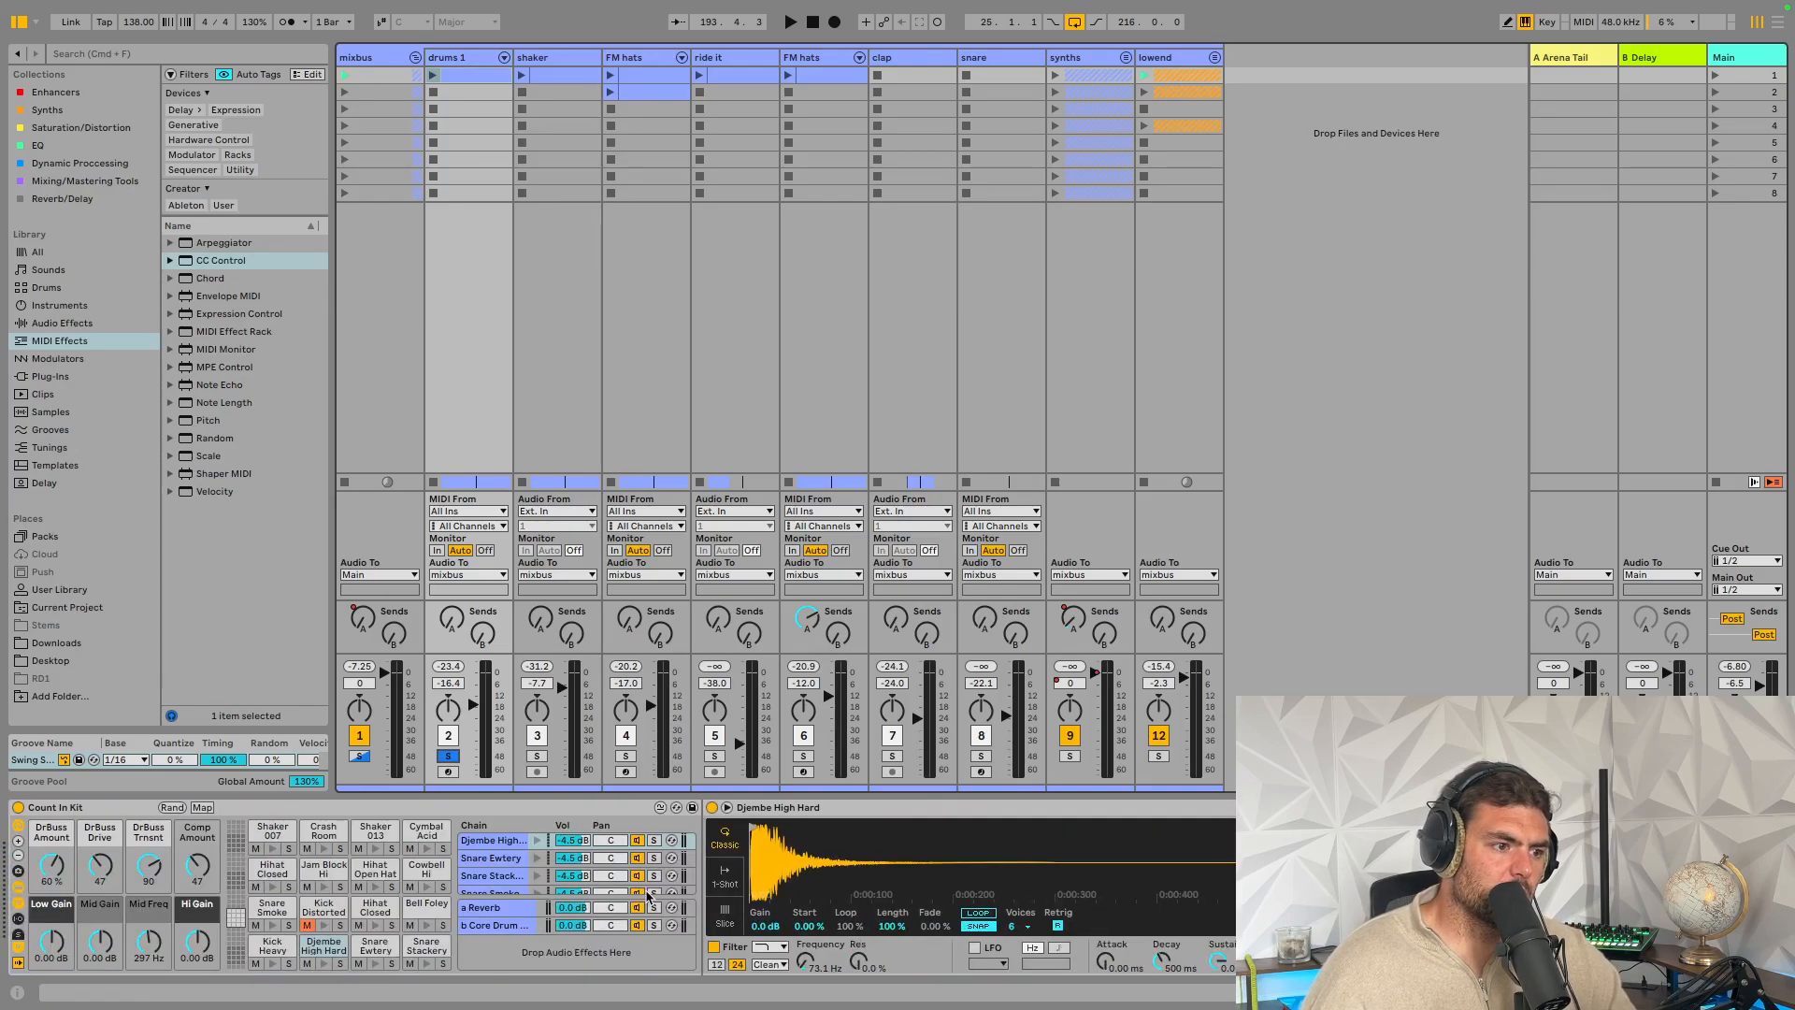
{"action": "left_click", "coordinate": [62, 806]}
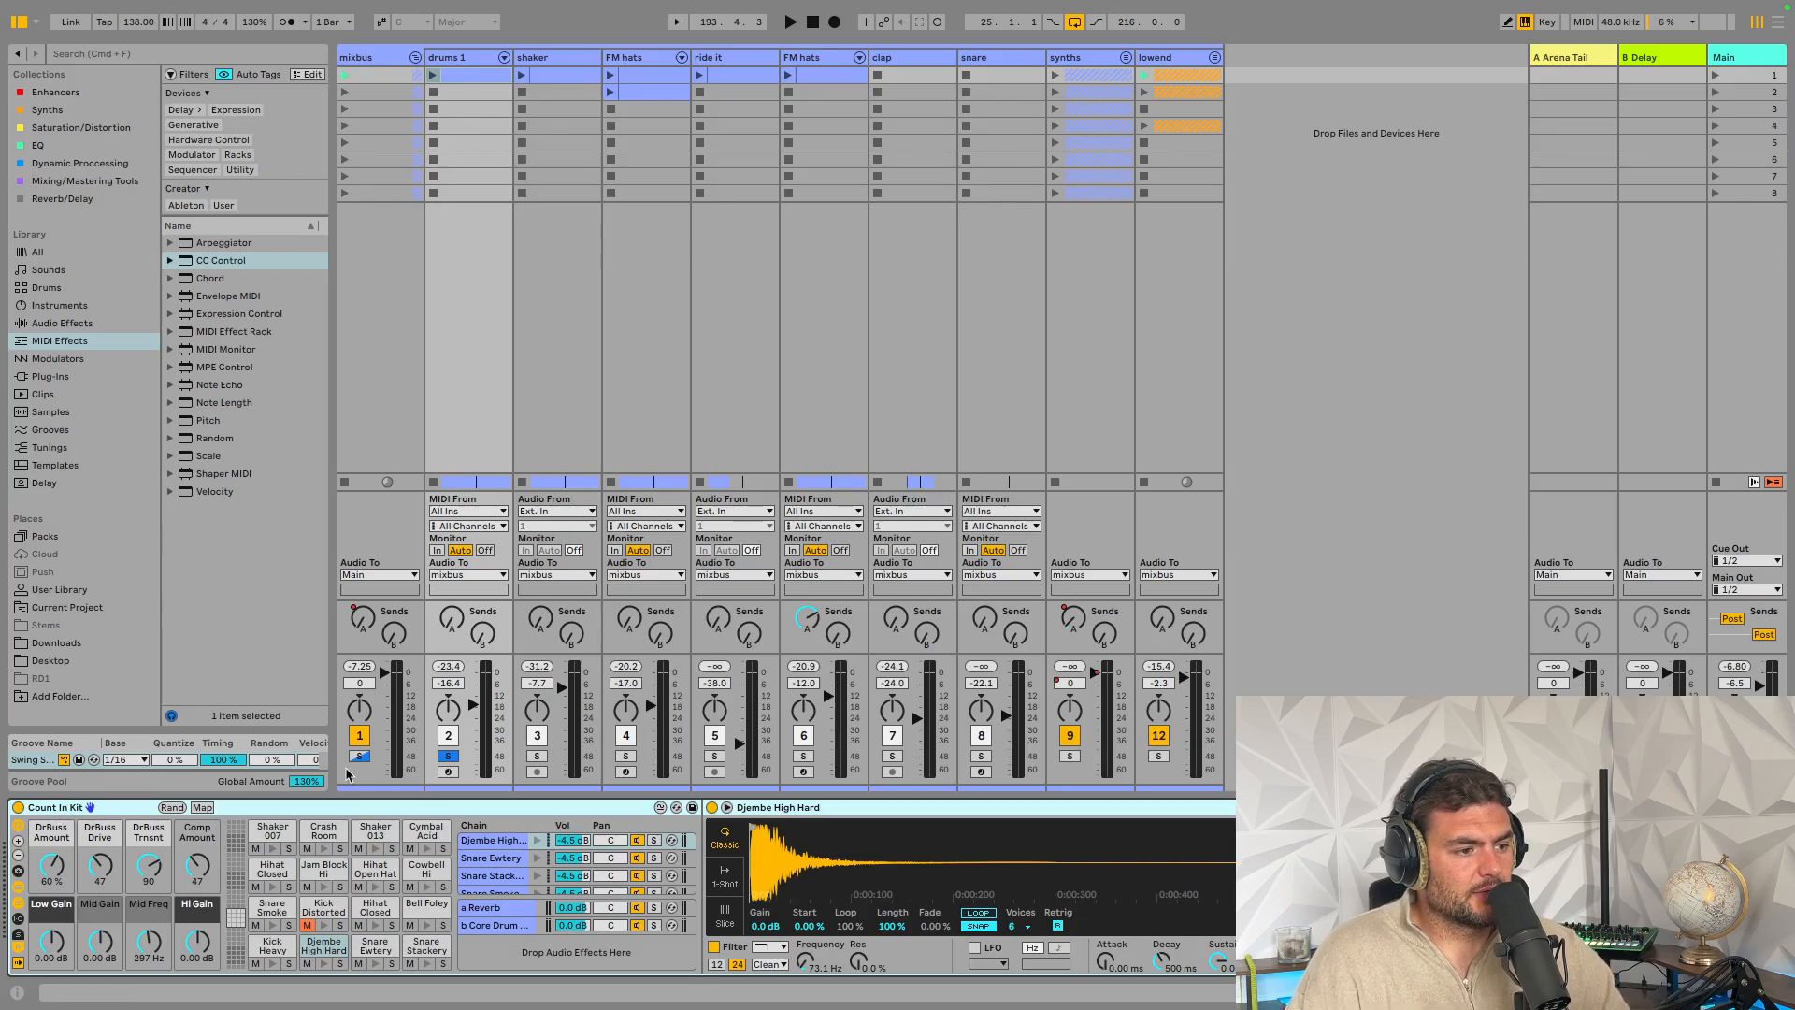
{"action": "scroll", "coordinate": [974, 919], "scroll_direction": "right", "scroll_amount": 20}
{"action": "scroll", "coordinate": [974, 919], "scroll_direction": "left", "scroll_amount": 20}
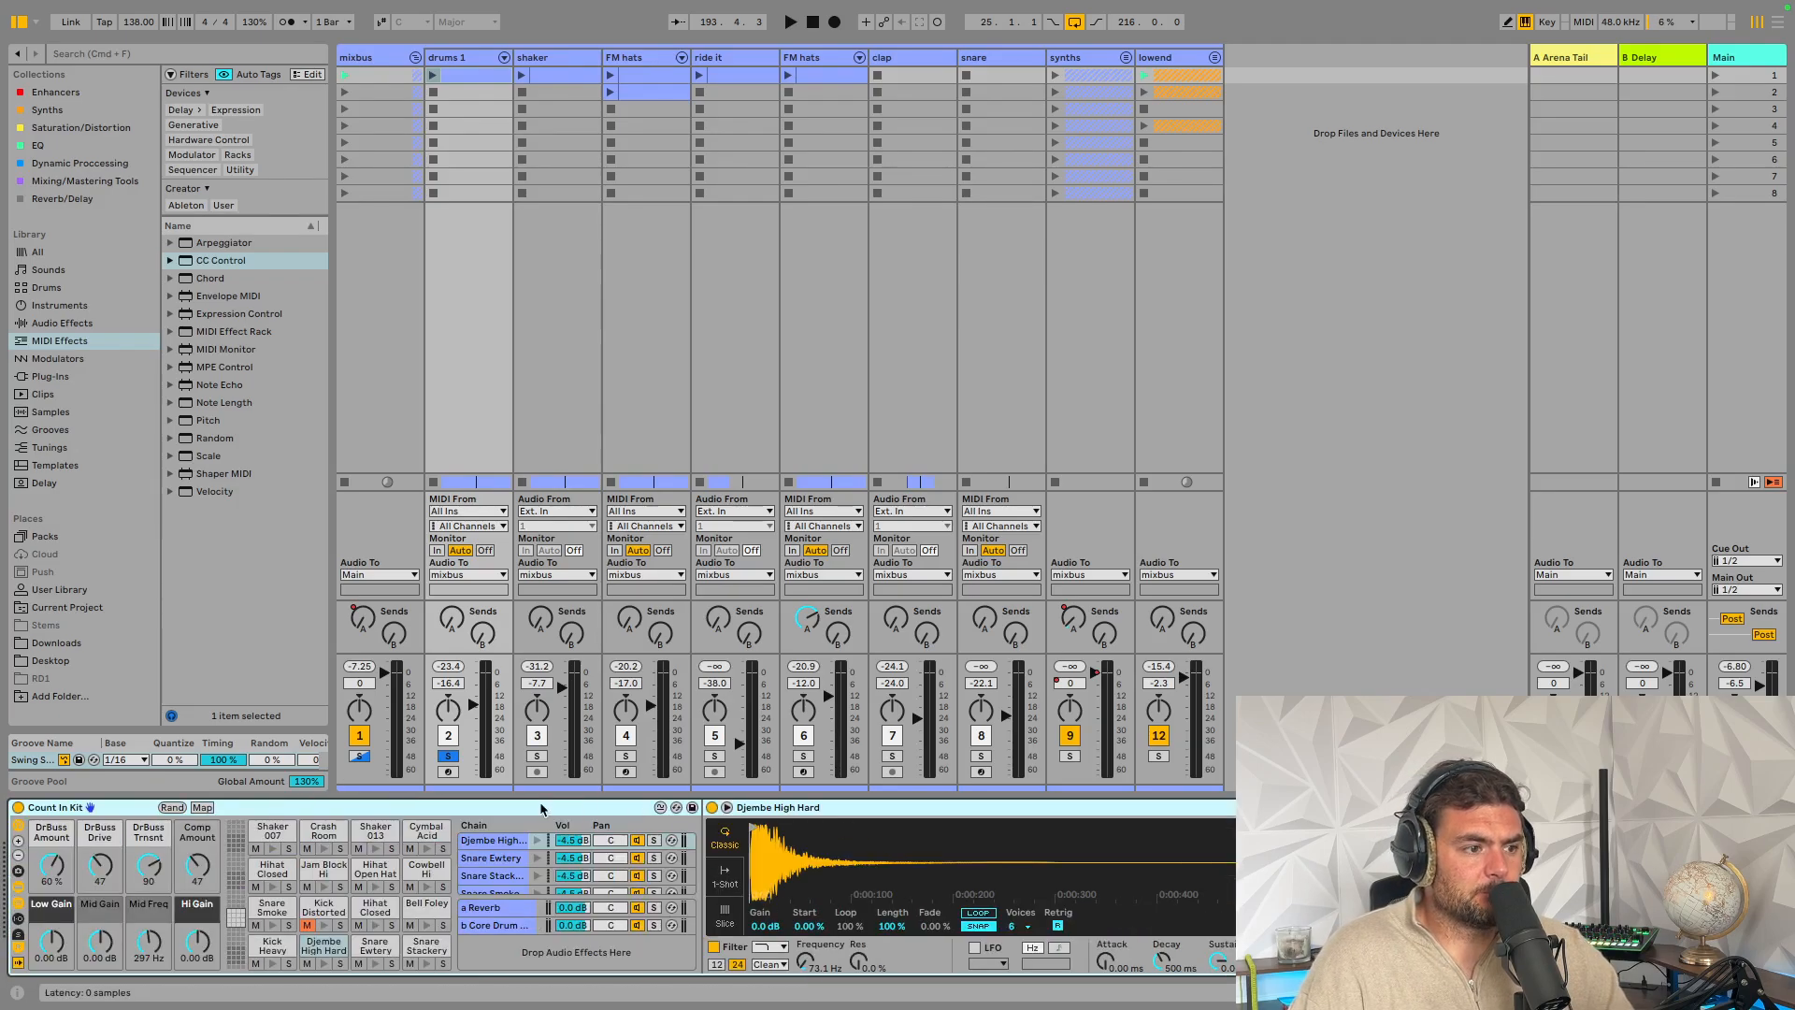
Launch the first drums 1 clip, enlarge its note editor, and select all Hihat Closed Currency notes
{"action": "double_click", "coordinate": [472, 83]}
{"action": "key", "text": "Return"}
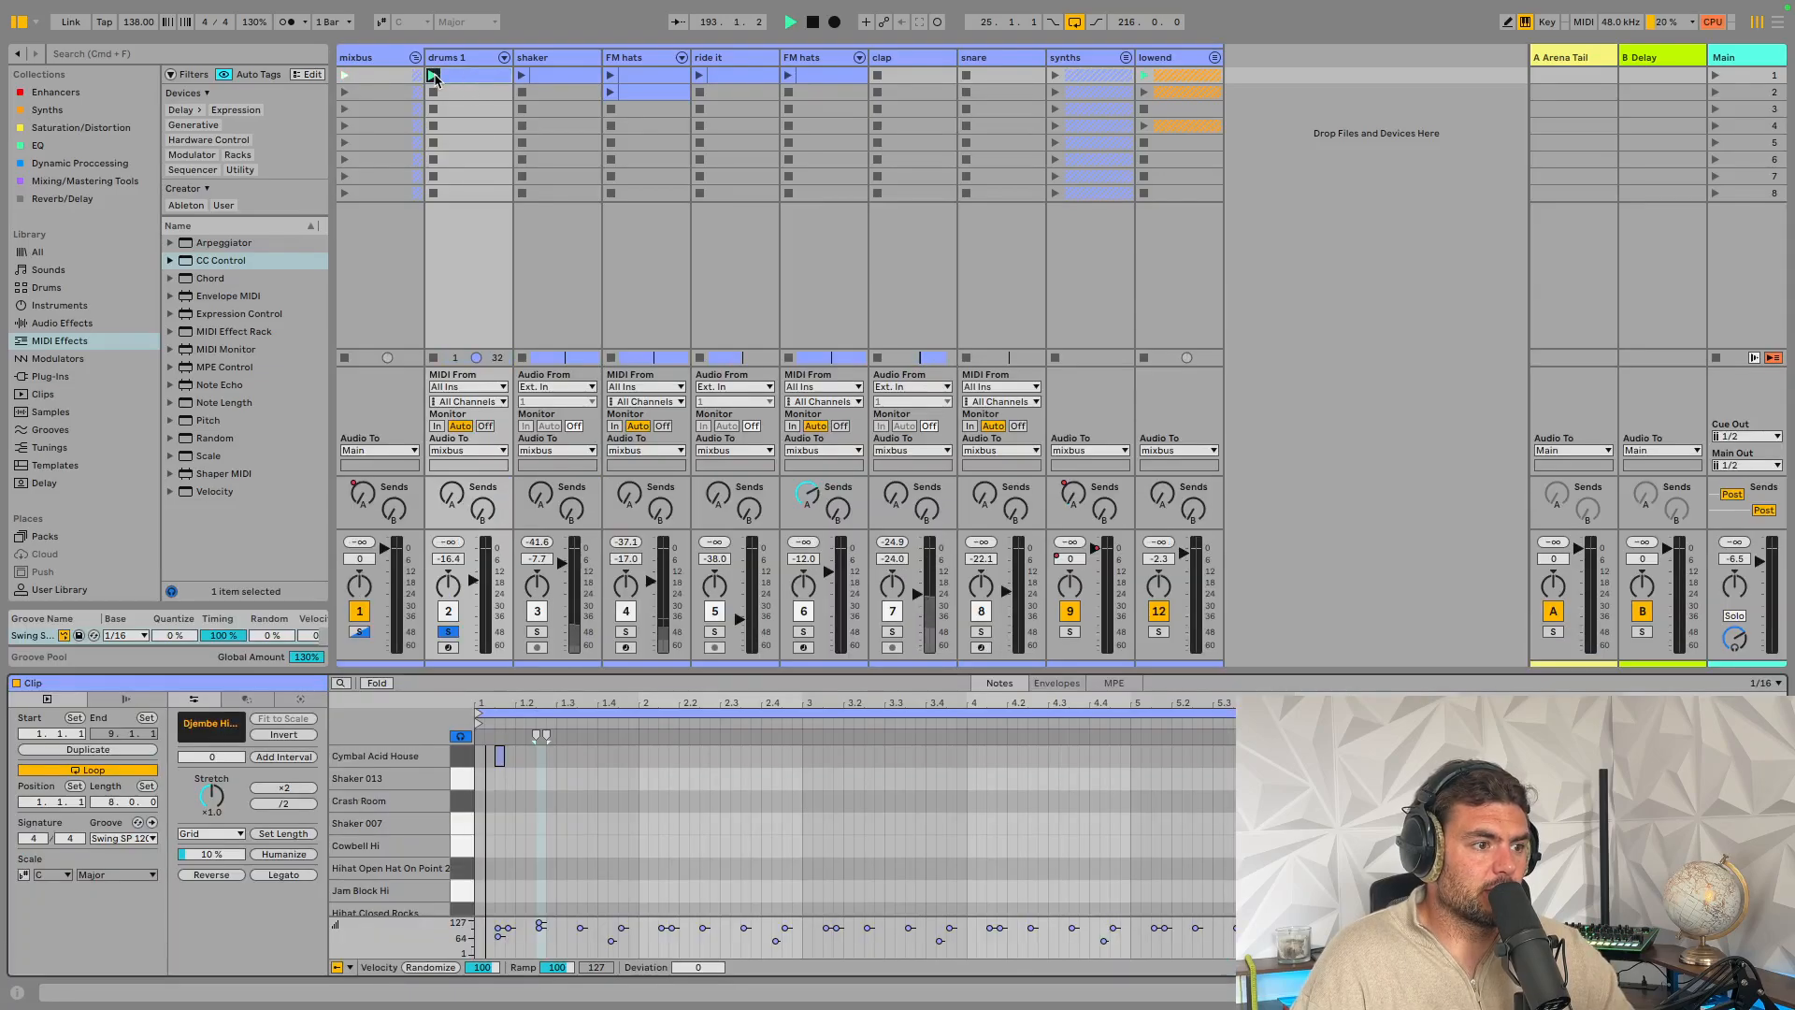
{"action": "left_click_drag", "start_coordinate": [726, 669], "coordinate": [726, 413]}
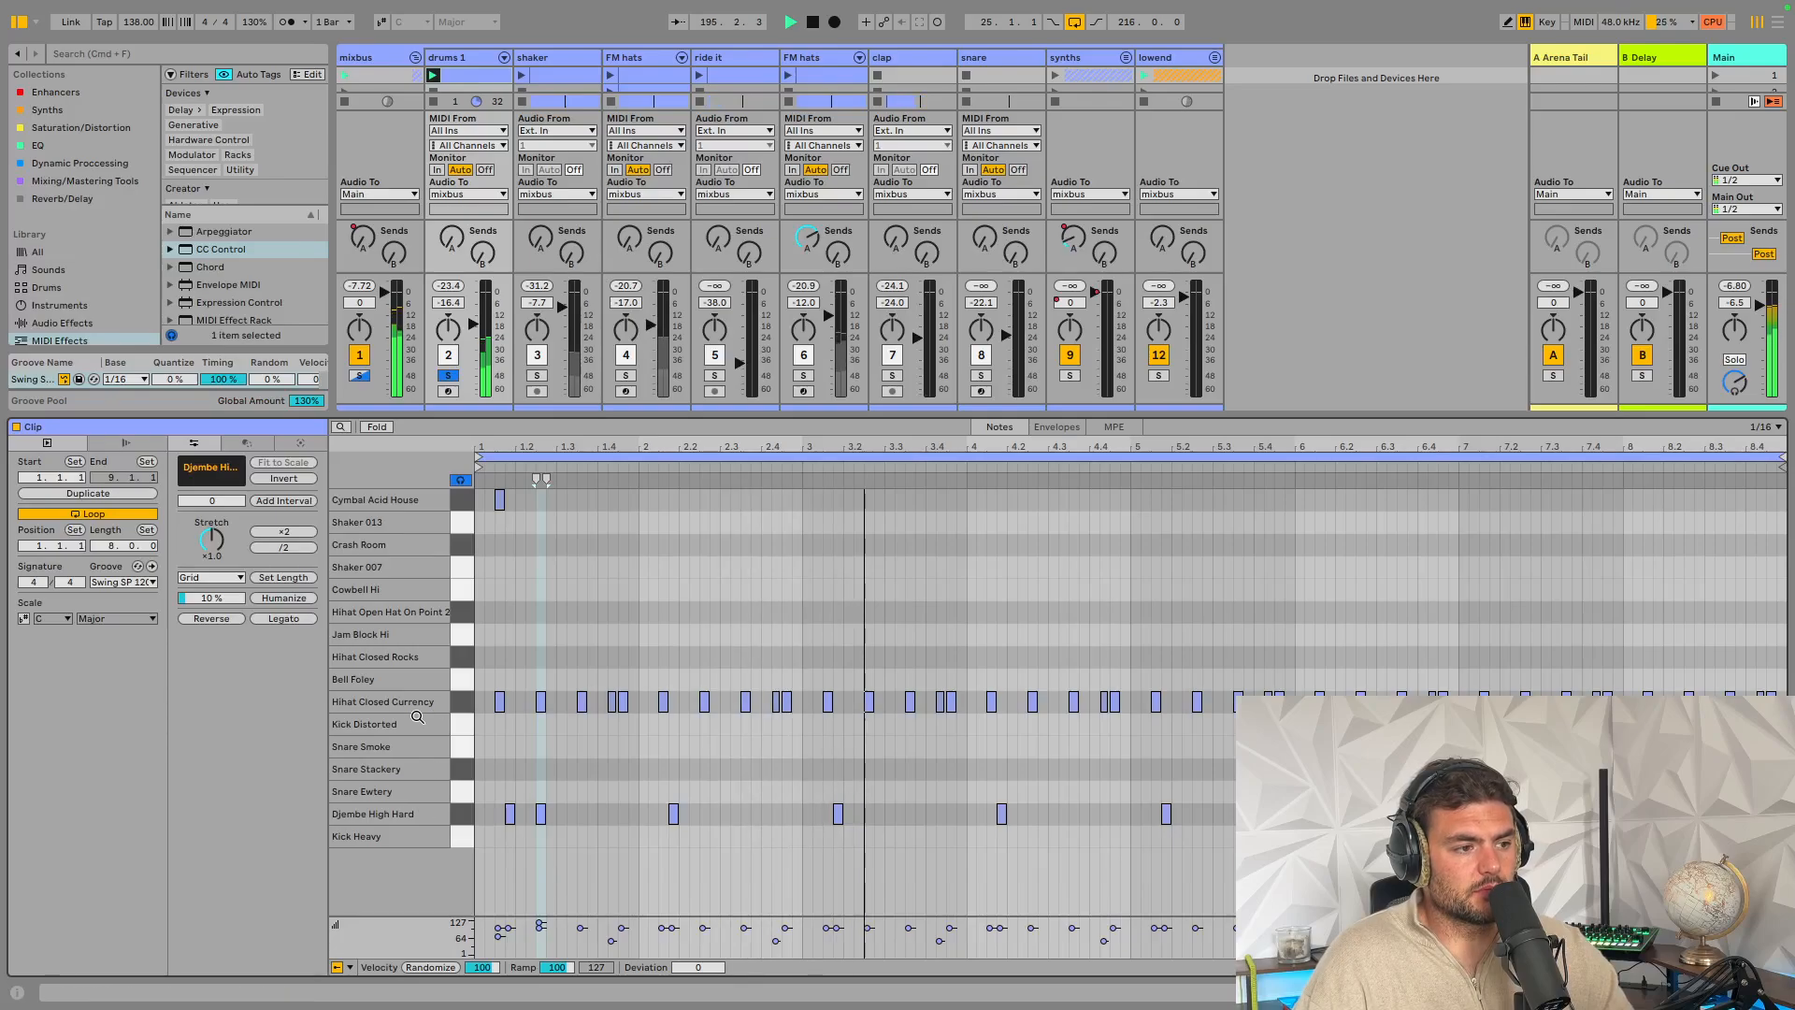
{"action": "left_click", "coordinate": [458, 703]}
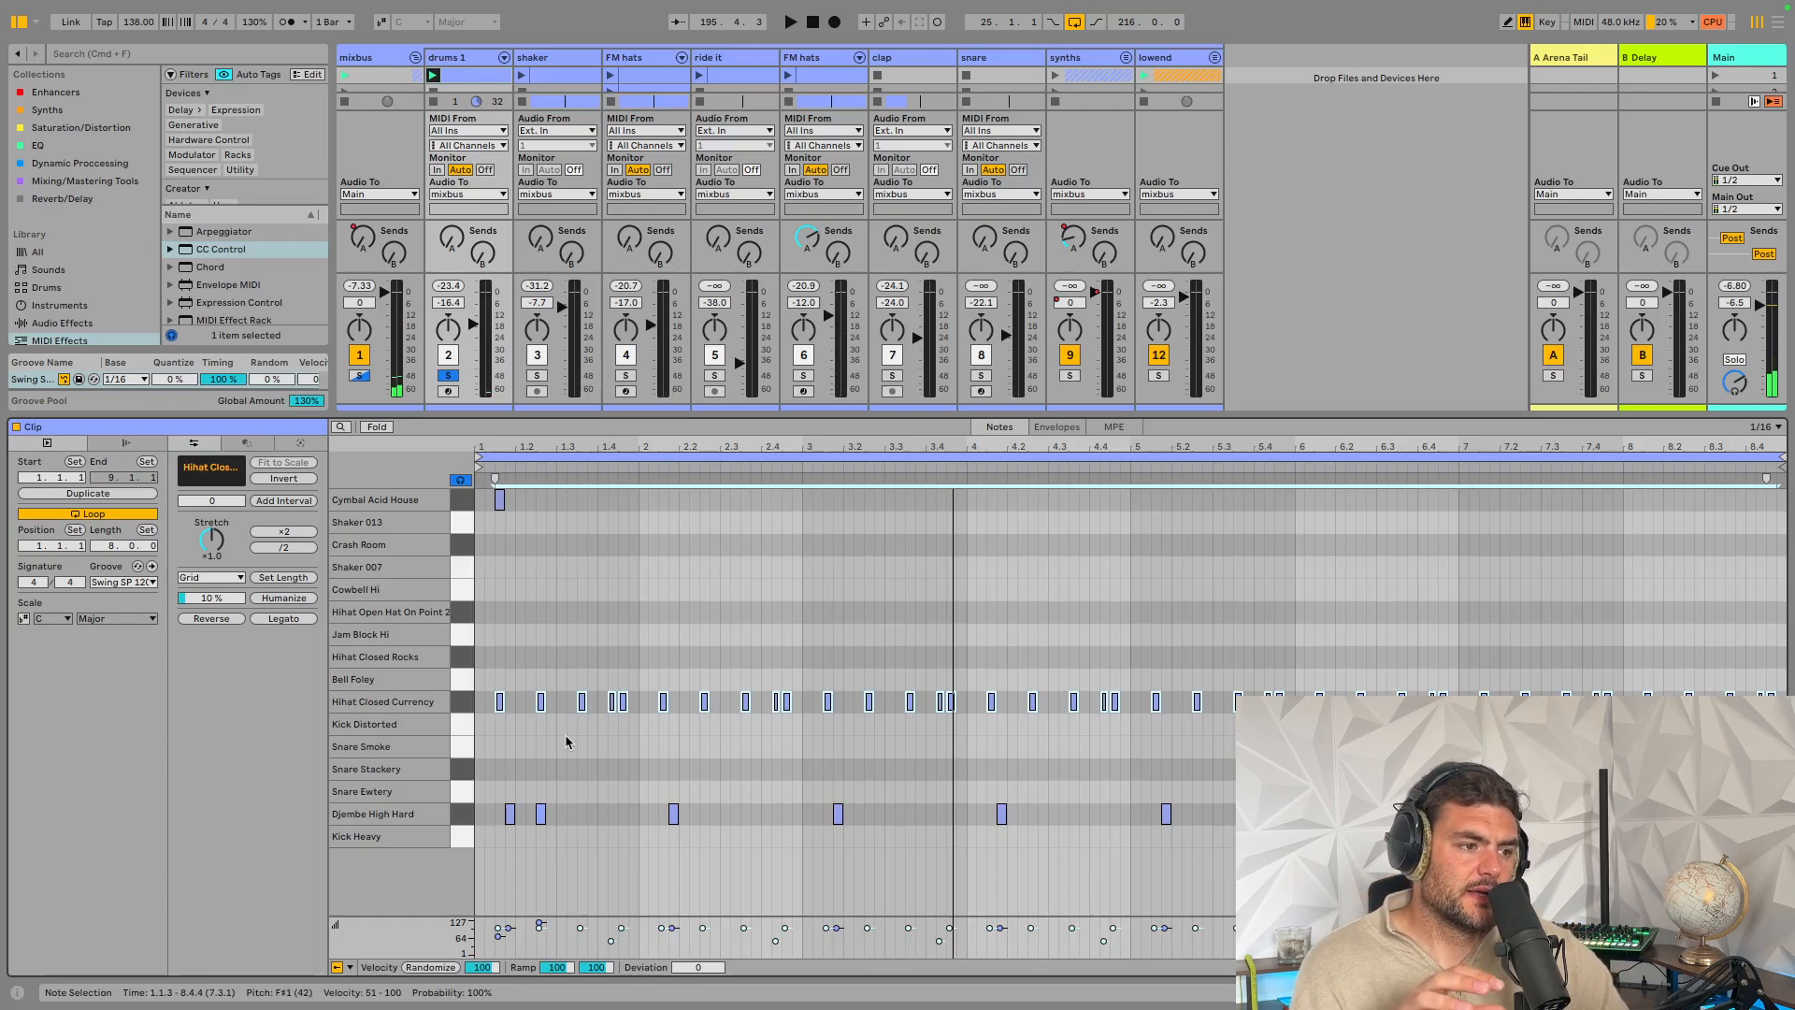
Show the drums 1 device chain and audition the Djembe High Hard pad several times
{"action": "left_click", "coordinate": [449, 60]}
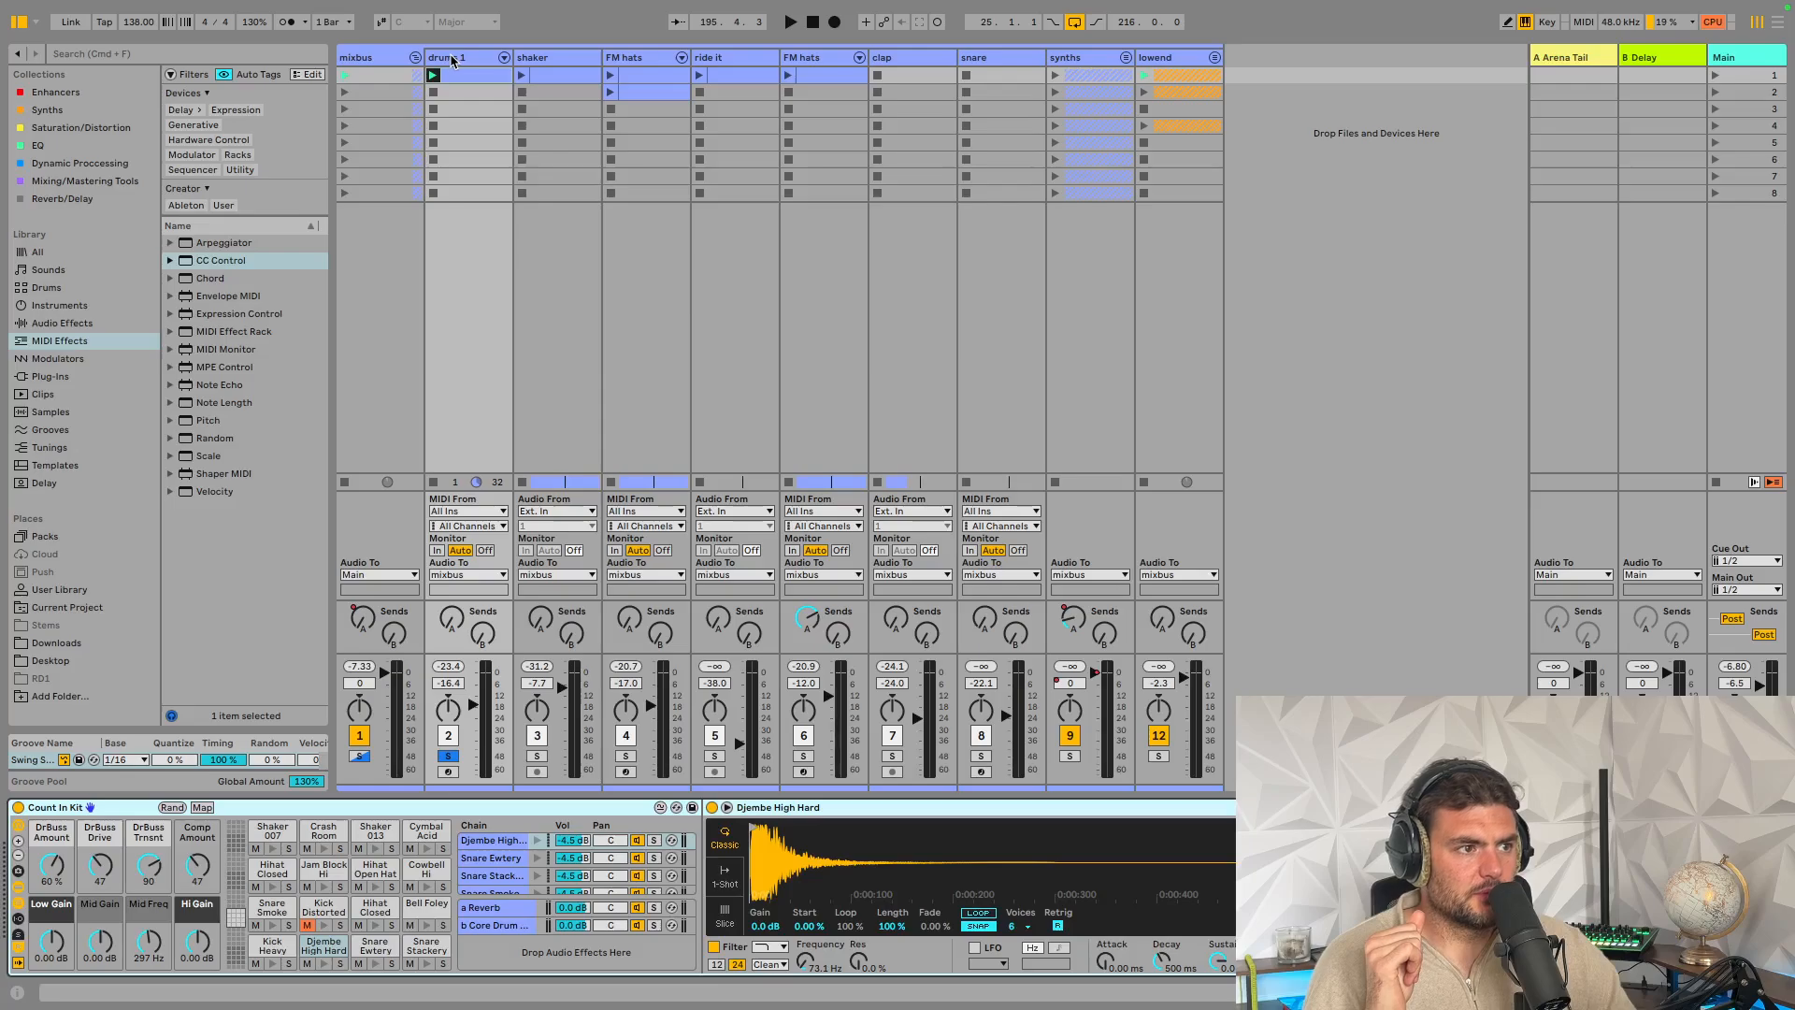
{"action": "left_click", "coordinate": [323, 963]}
{"action": "left_click", "coordinate": [323, 962]}
{"action": "left_click", "coordinate": [323, 963]}
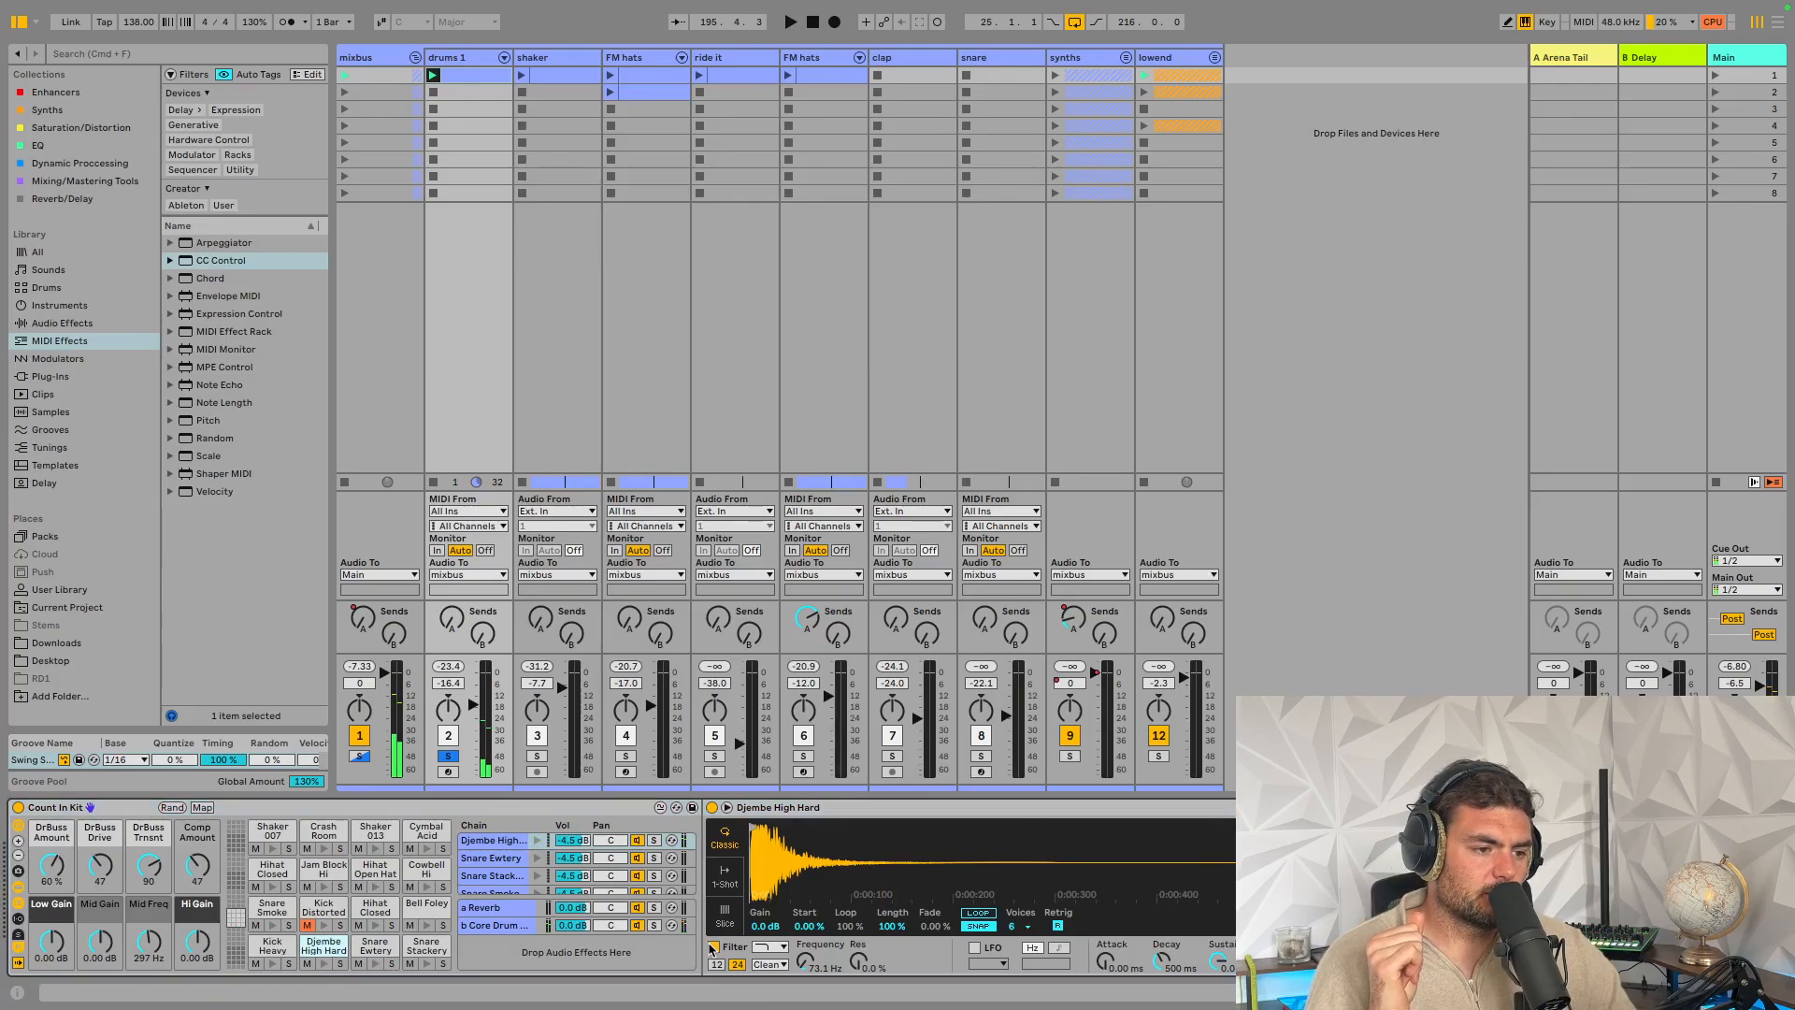
{"action": "left_click", "coordinate": [322, 964]}
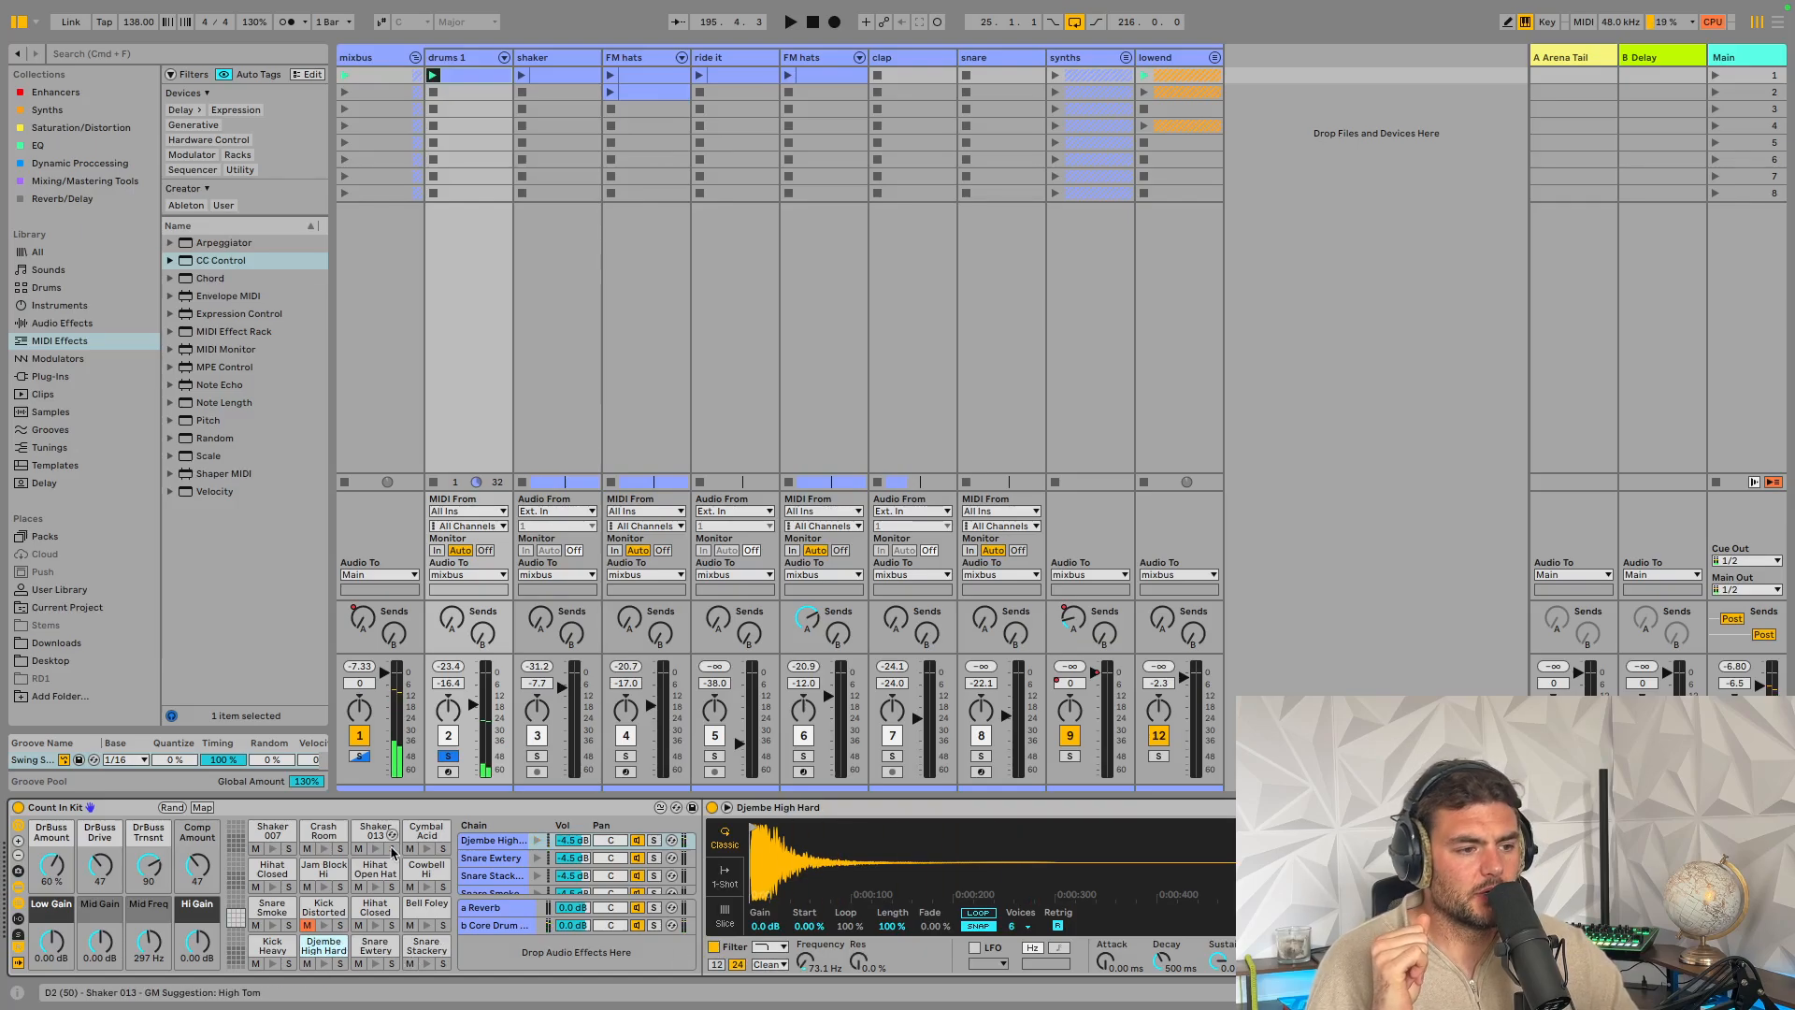
Display the shaker track's loop clip, launch it, and audition the track soloed
{"action": "left_click", "coordinate": [561, 73]}
{"action": "left_click", "coordinate": [522, 75]}
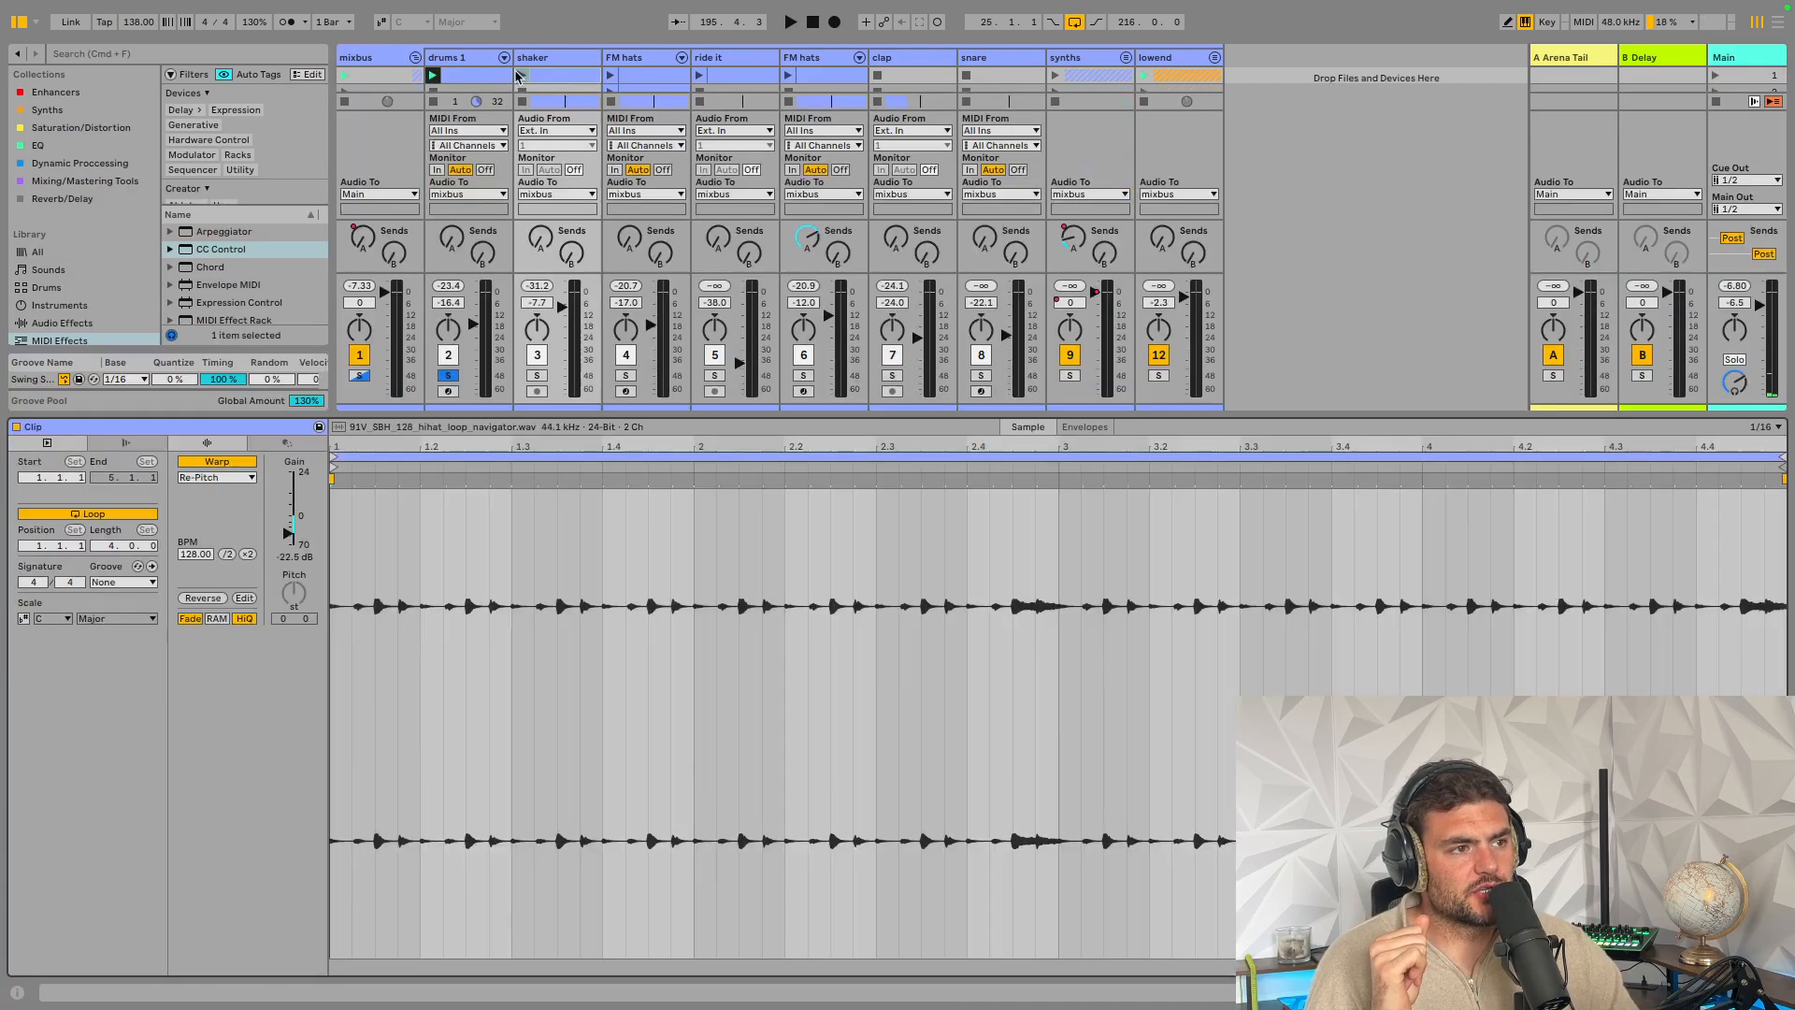
{"action": "left_click", "coordinate": [539, 378]}
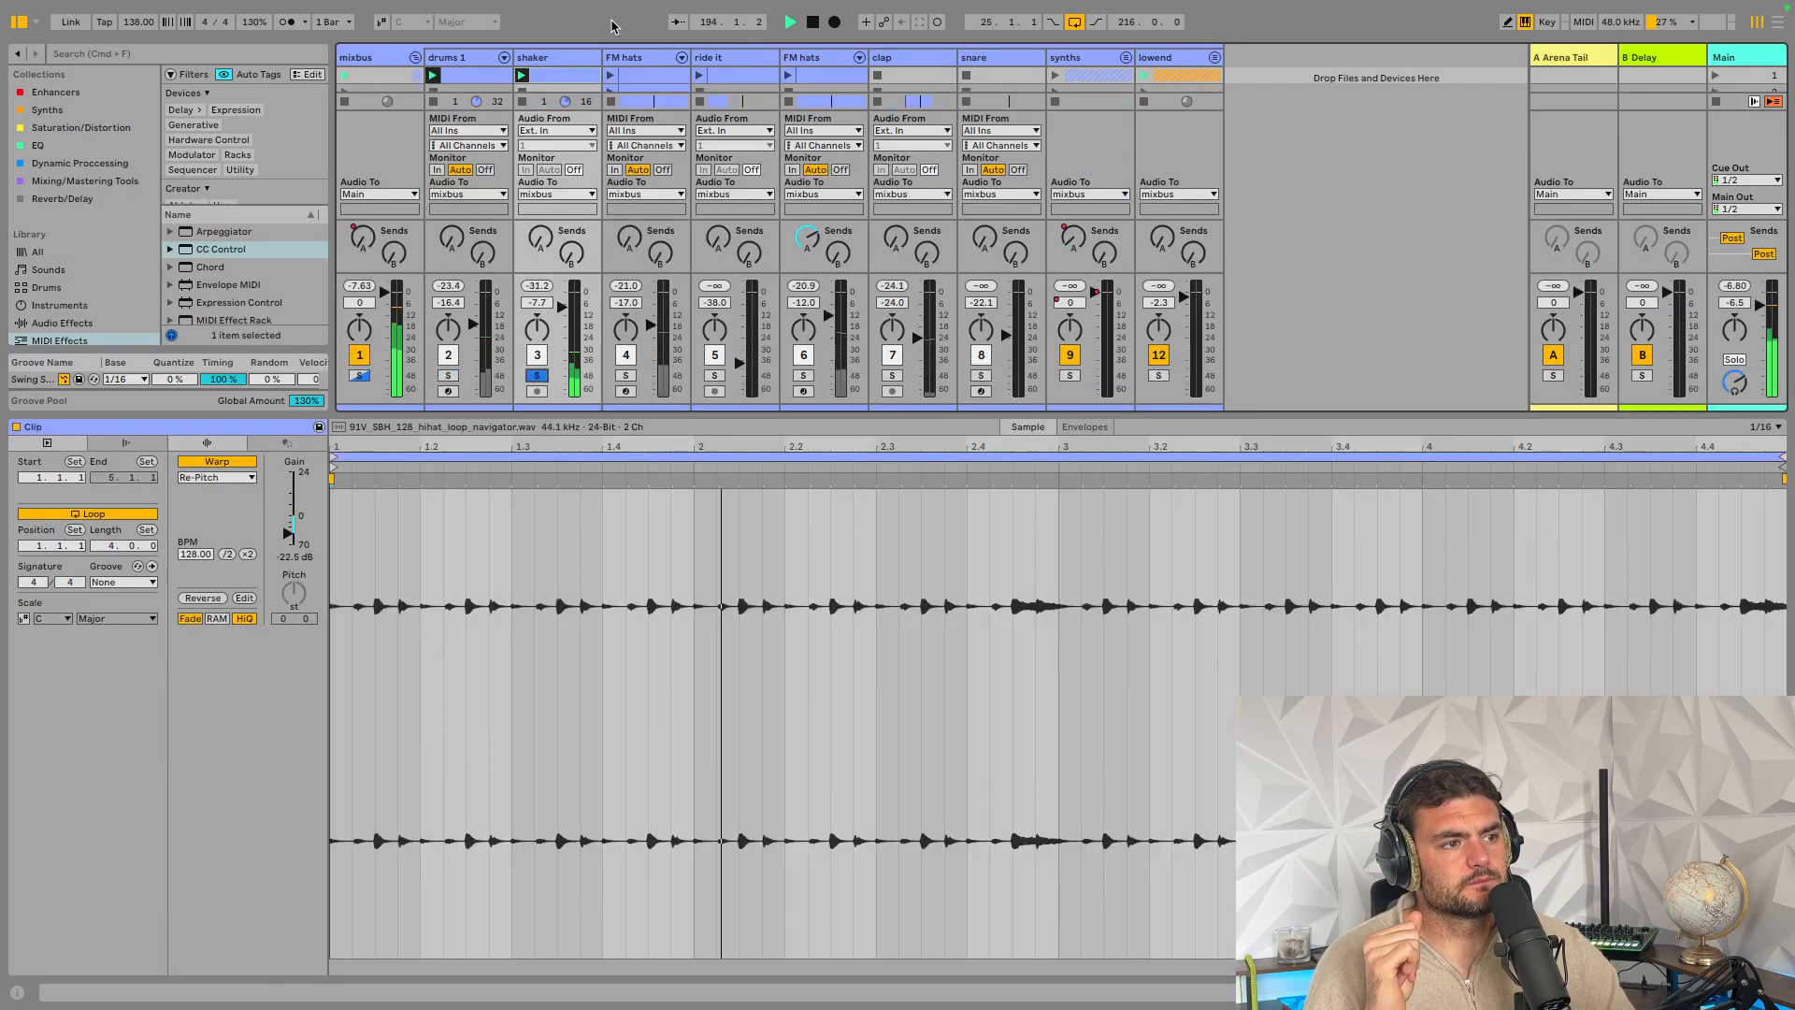
{"action": "key", "text": "space"}
Solo the first FM hats track and audition it while examining its devices and the first clip's notes
{"action": "left_click", "coordinate": [631, 75]}
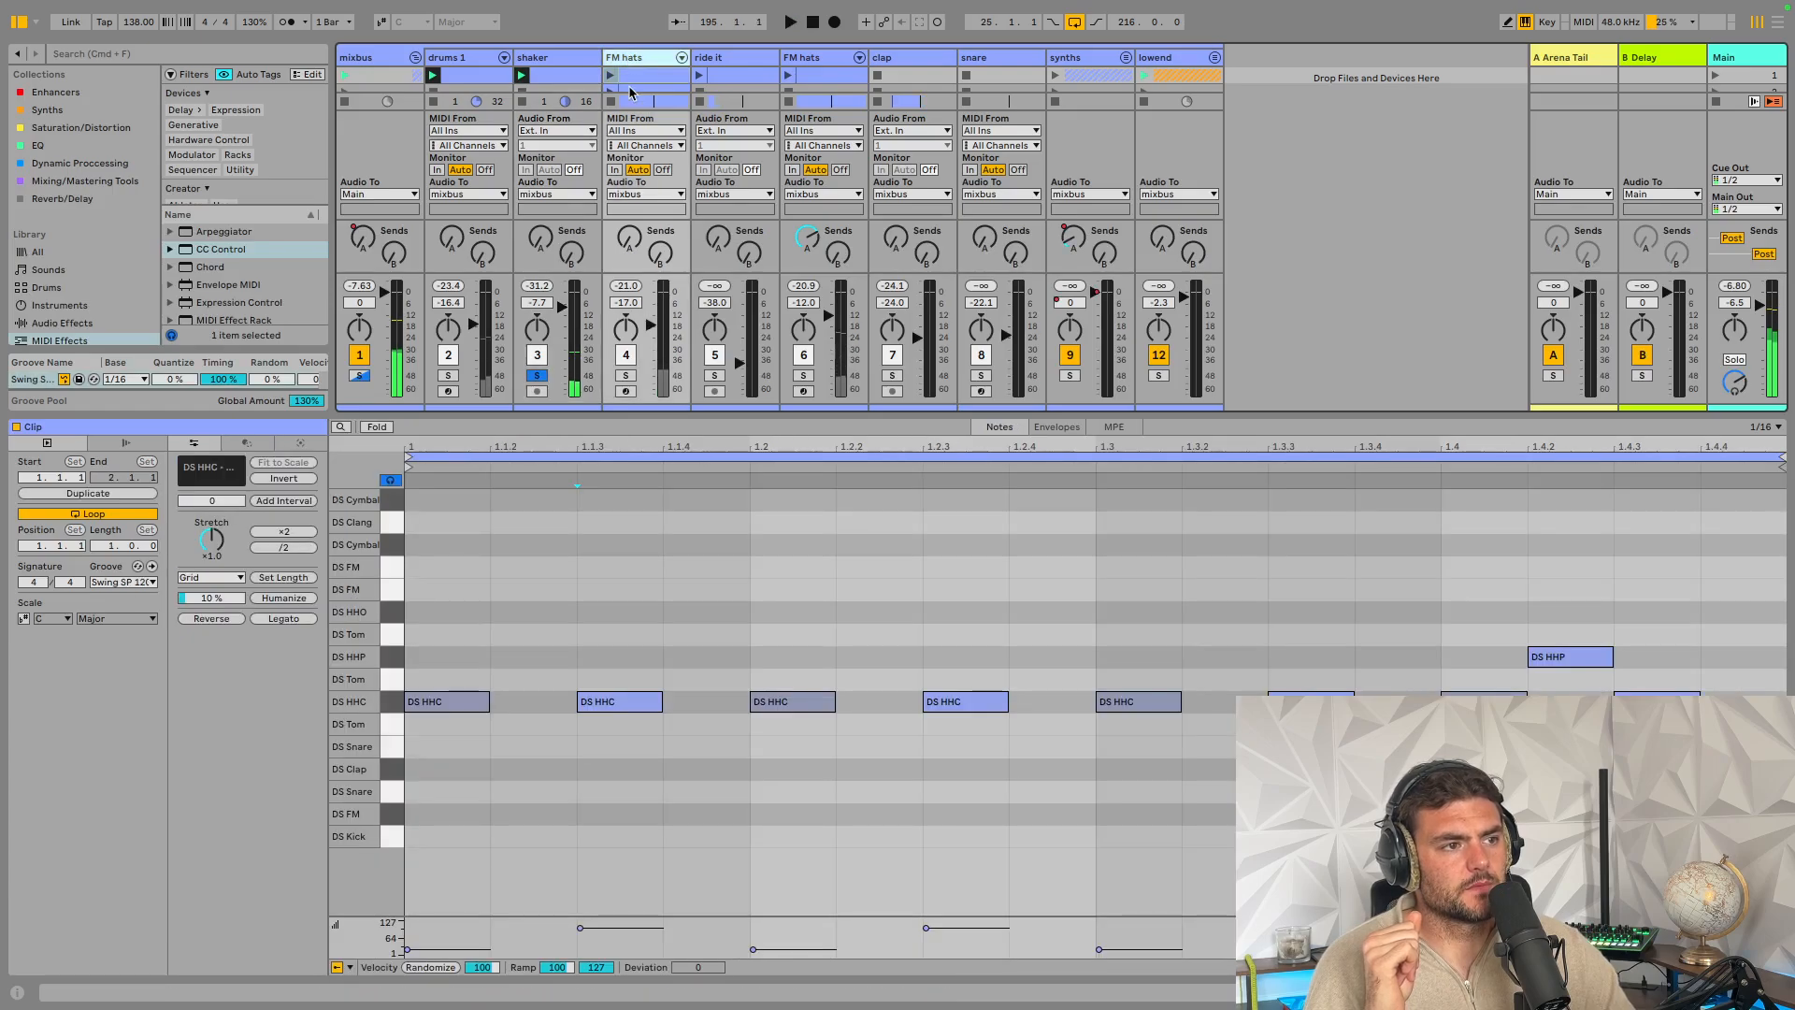
{"action": "left_click", "coordinate": [625, 376]}
{"action": "left_click", "coordinate": [631, 58]}
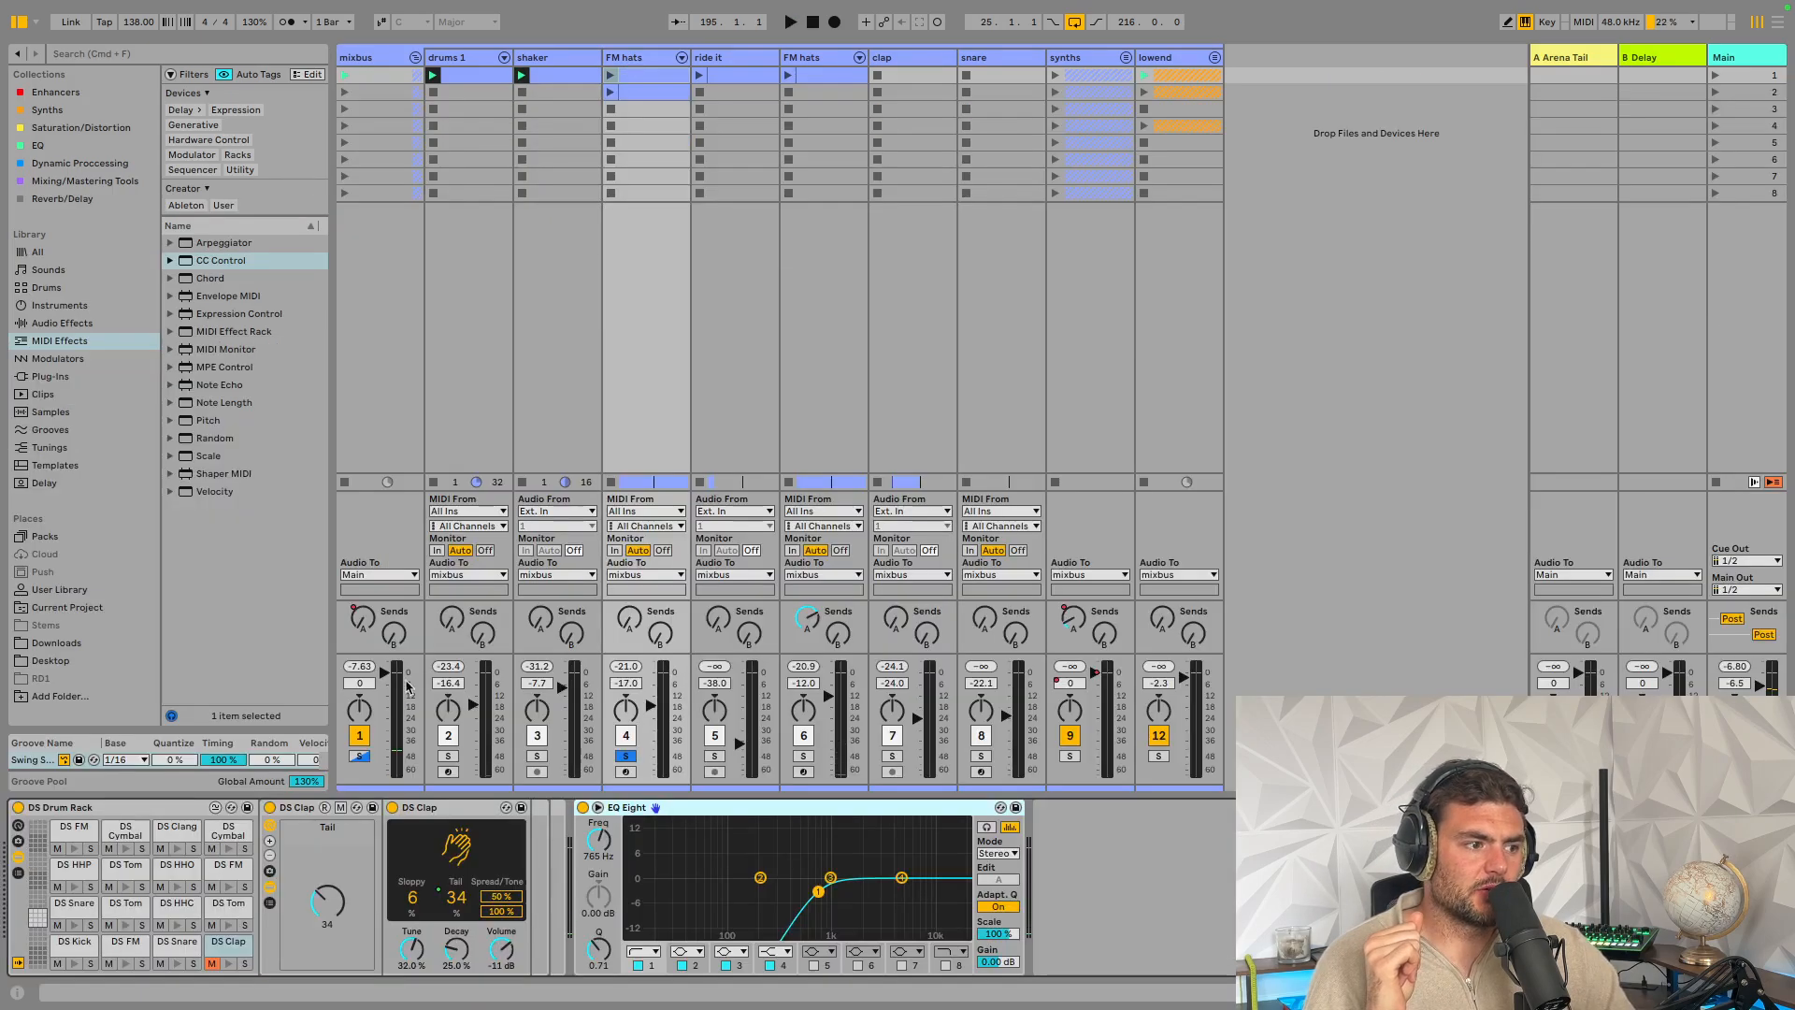
{"action": "key", "text": "space"}
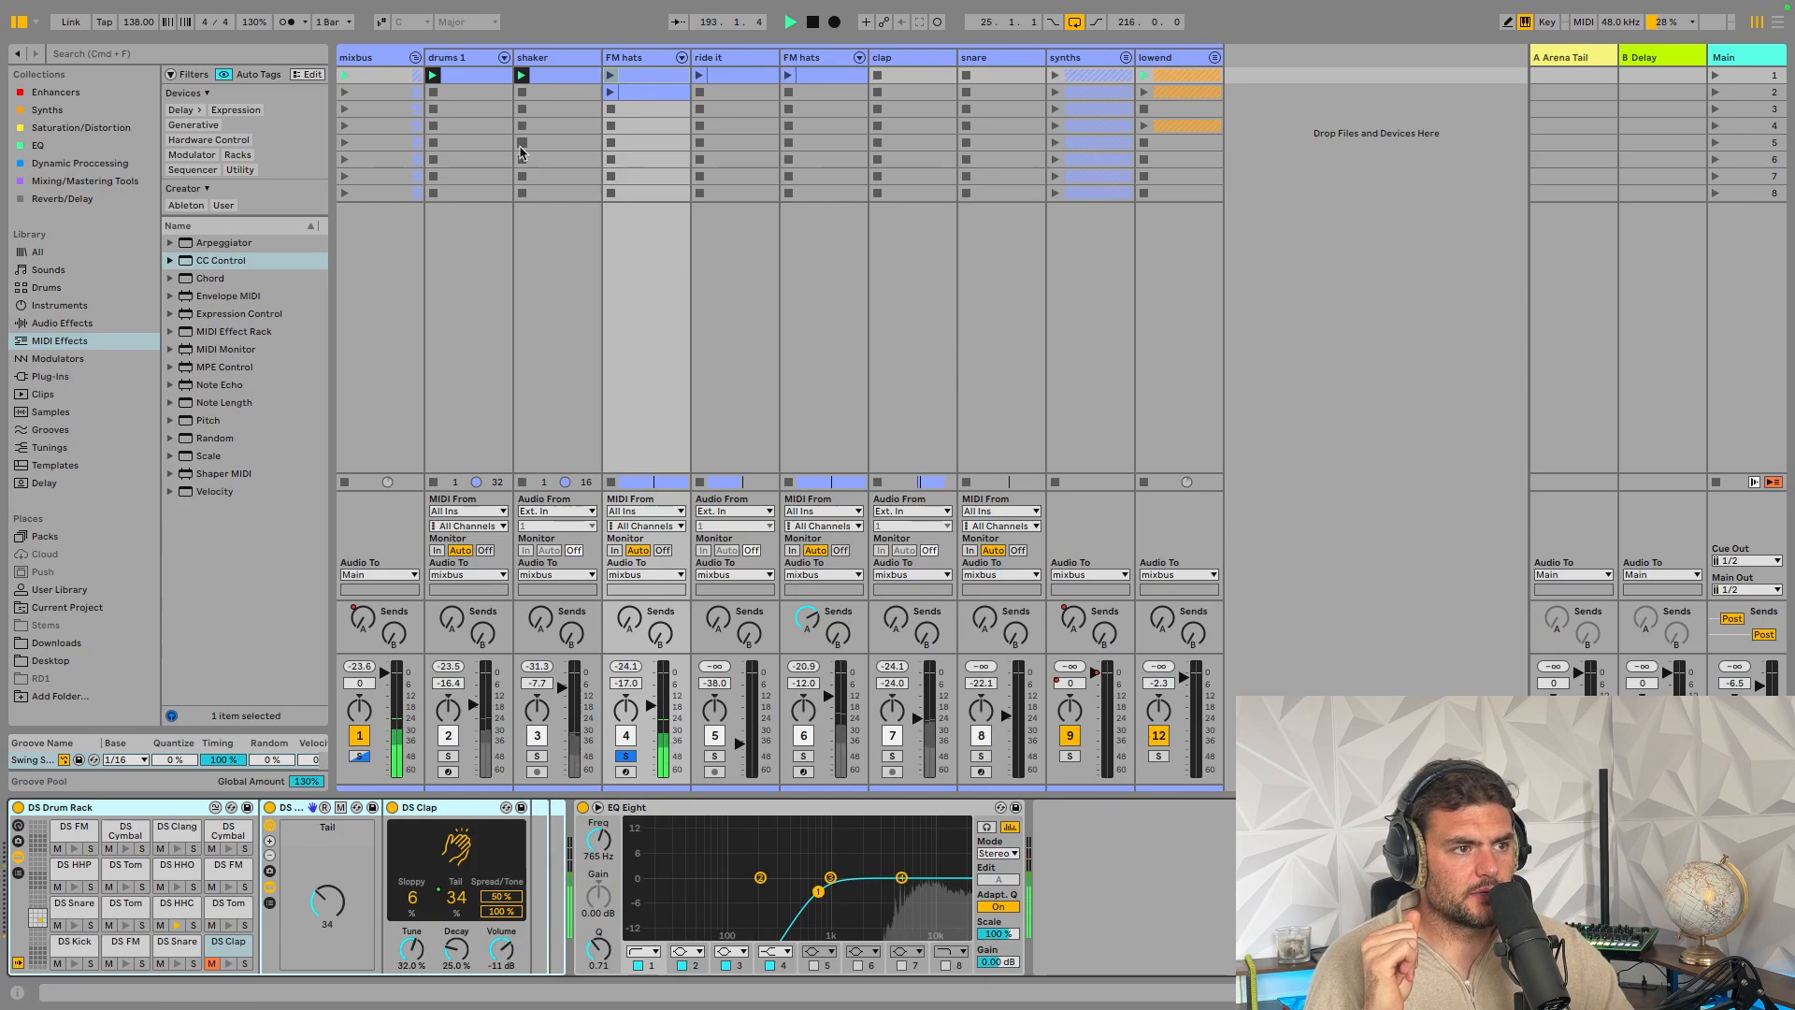
{"action": "left_click", "coordinate": [637, 78]}
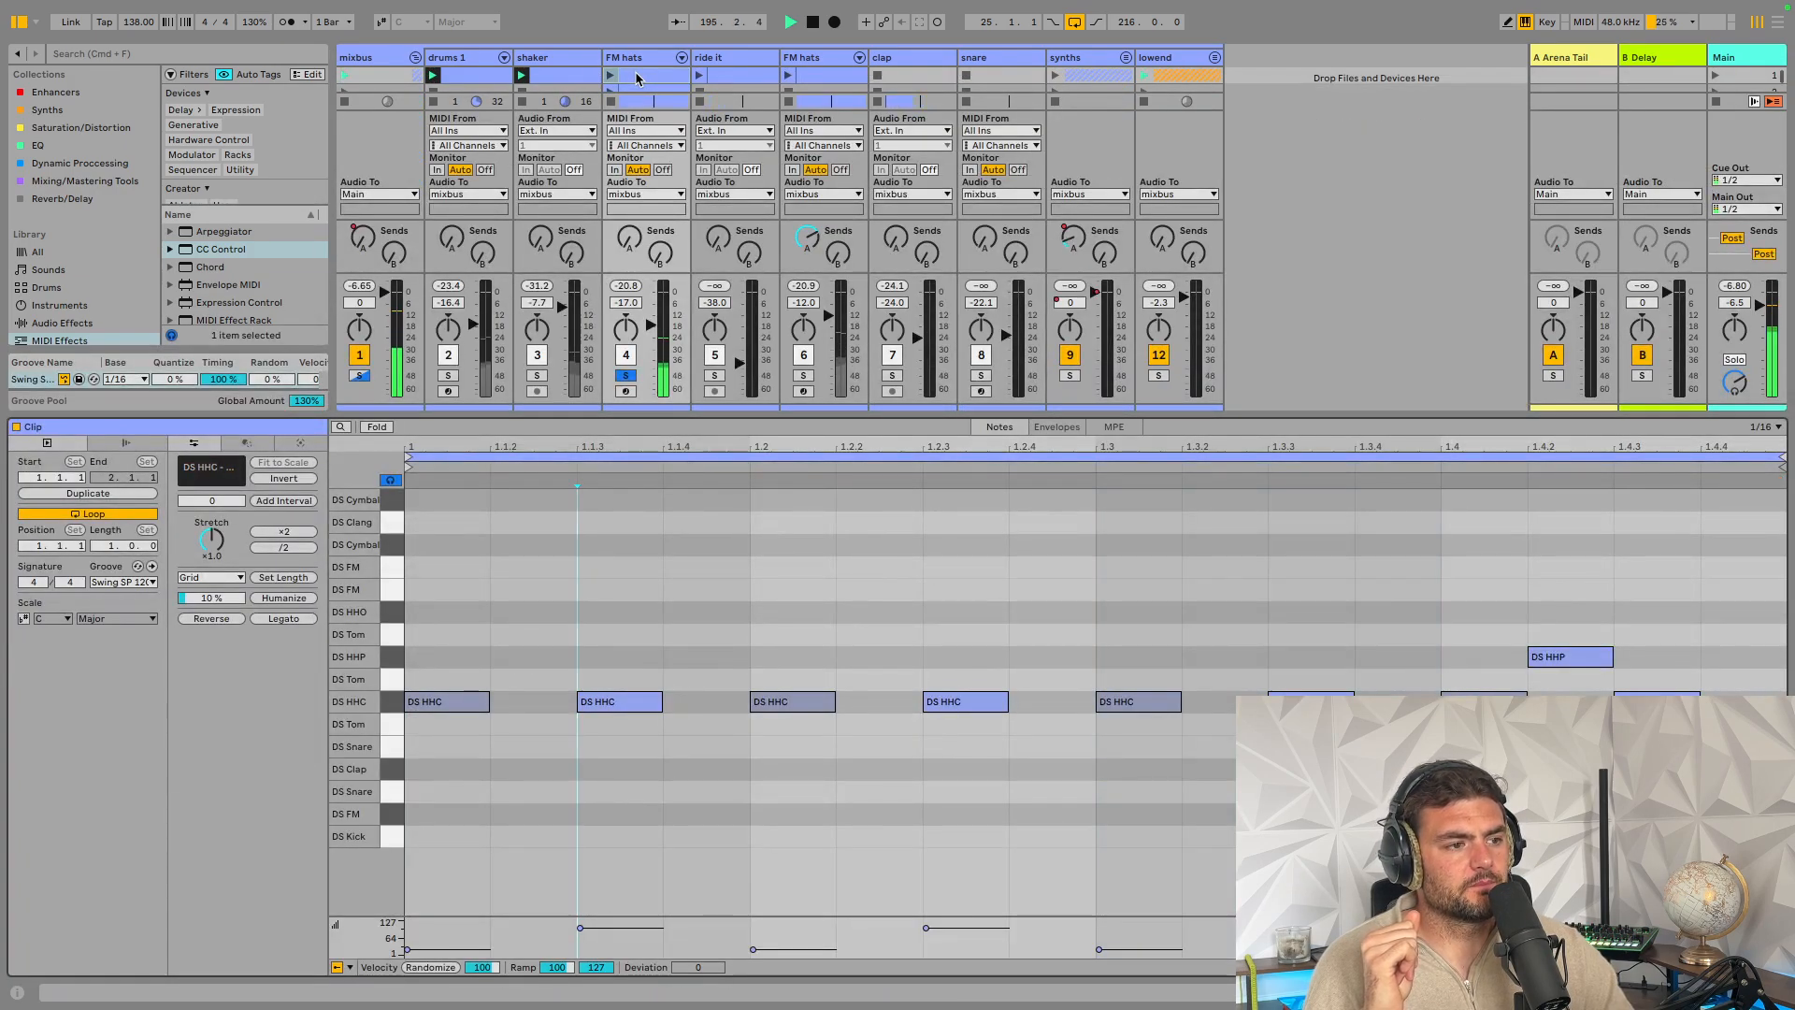
Solo the ride it track and launch its first clip to audition the ride loop
{"action": "left_click", "coordinate": [714, 375]}
{"action": "left_click", "coordinate": [708, 77]}
{"action": "left_click", "coordinate": [699, 75]}
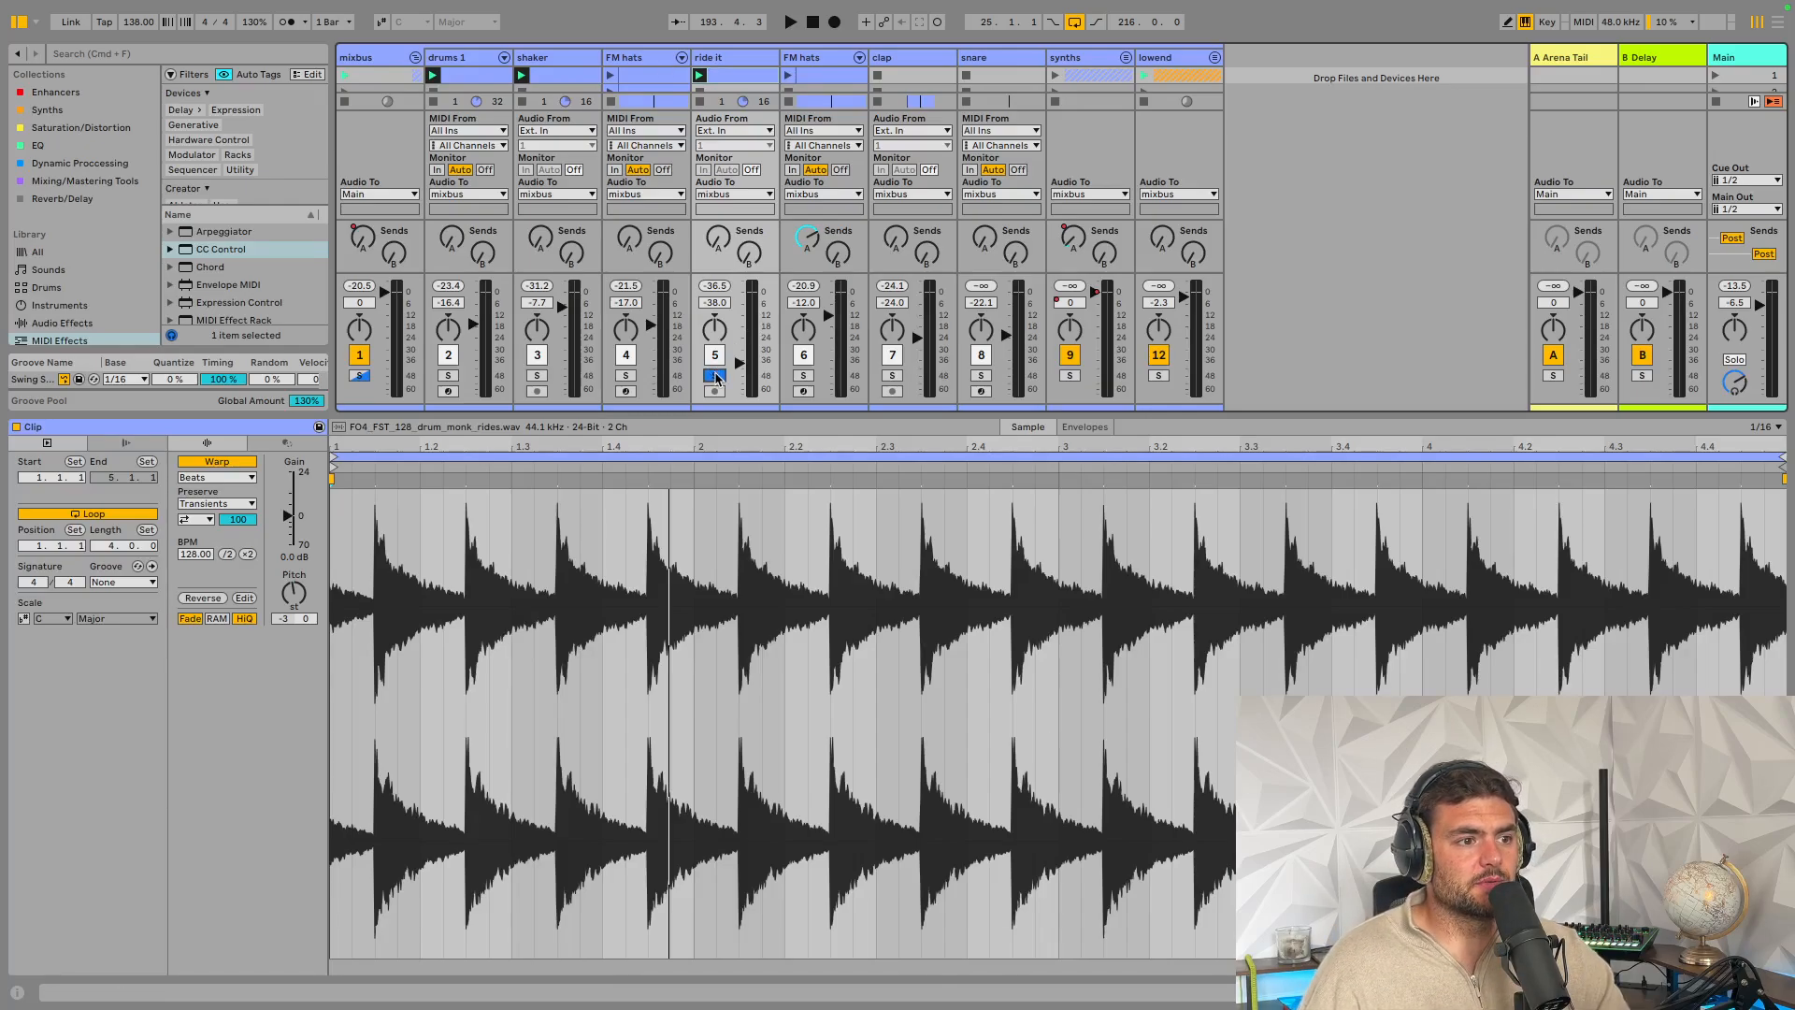
Solo the second FM hats track, launch its clip, and check the A Arena Tail return it feeds
{"action": "left_click", "coordinate": [804, 376]}
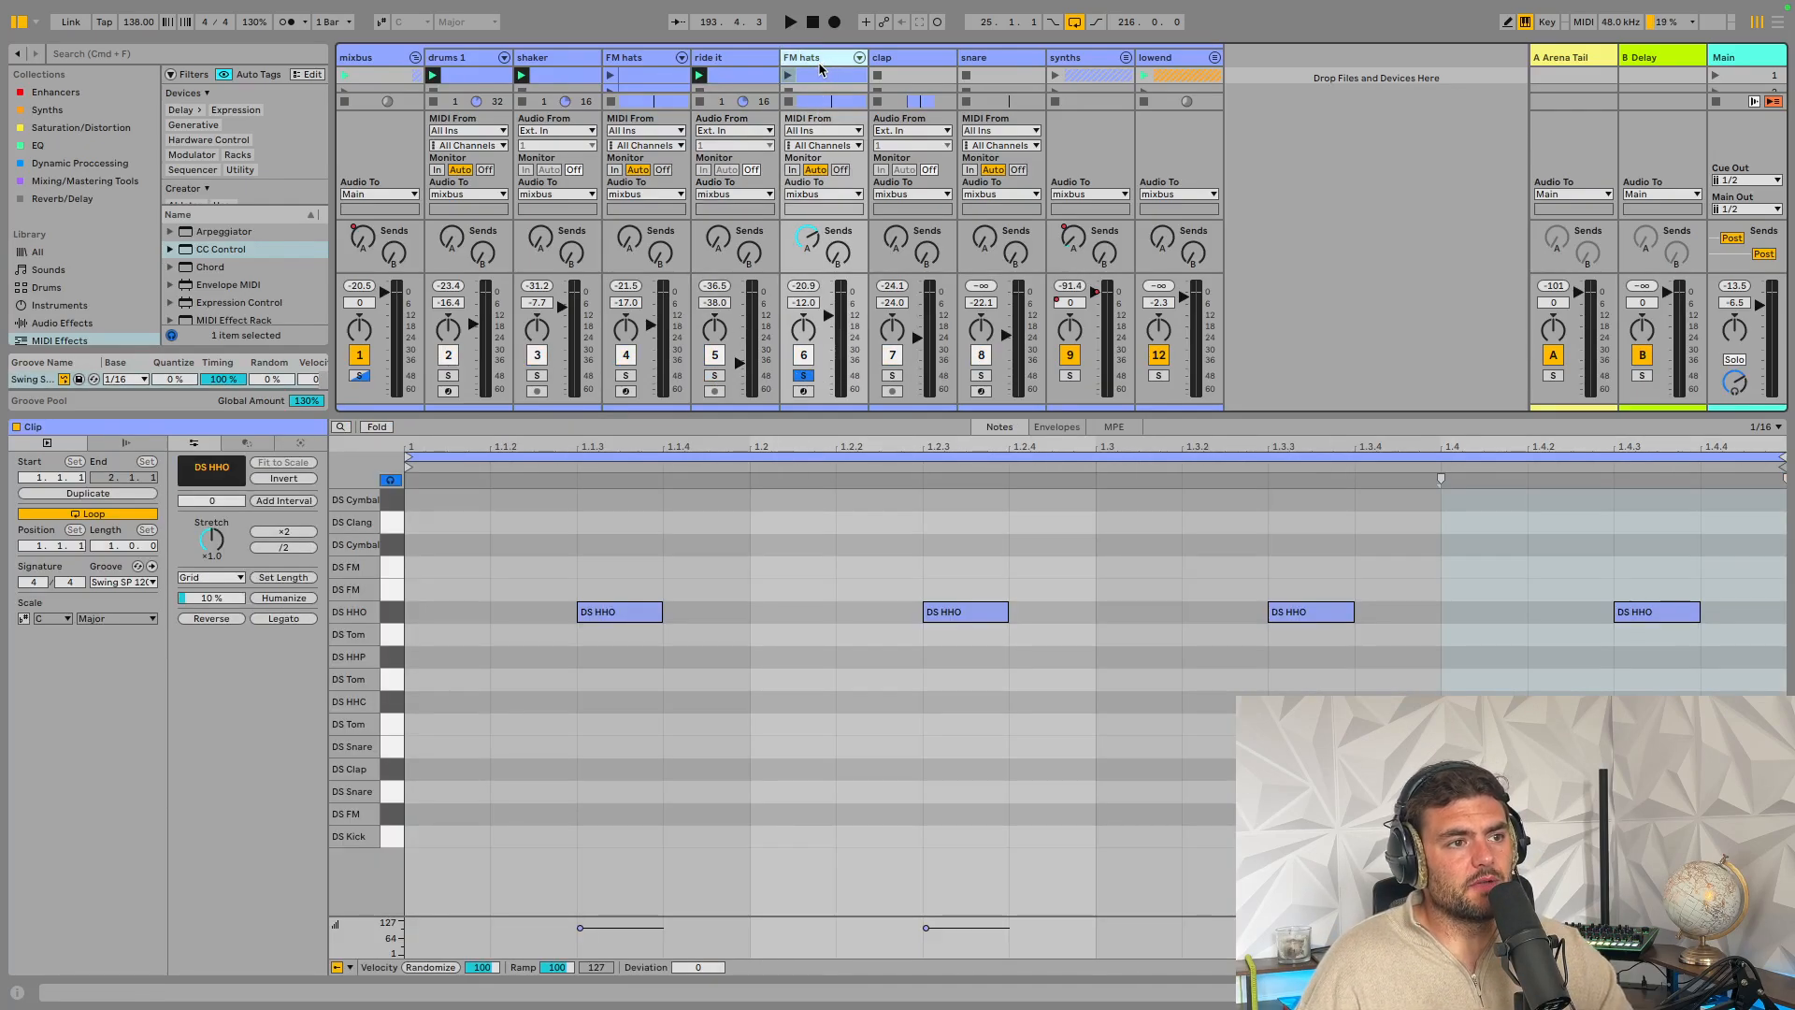
{"action": "left_click", "coordinate": [788, 75]}
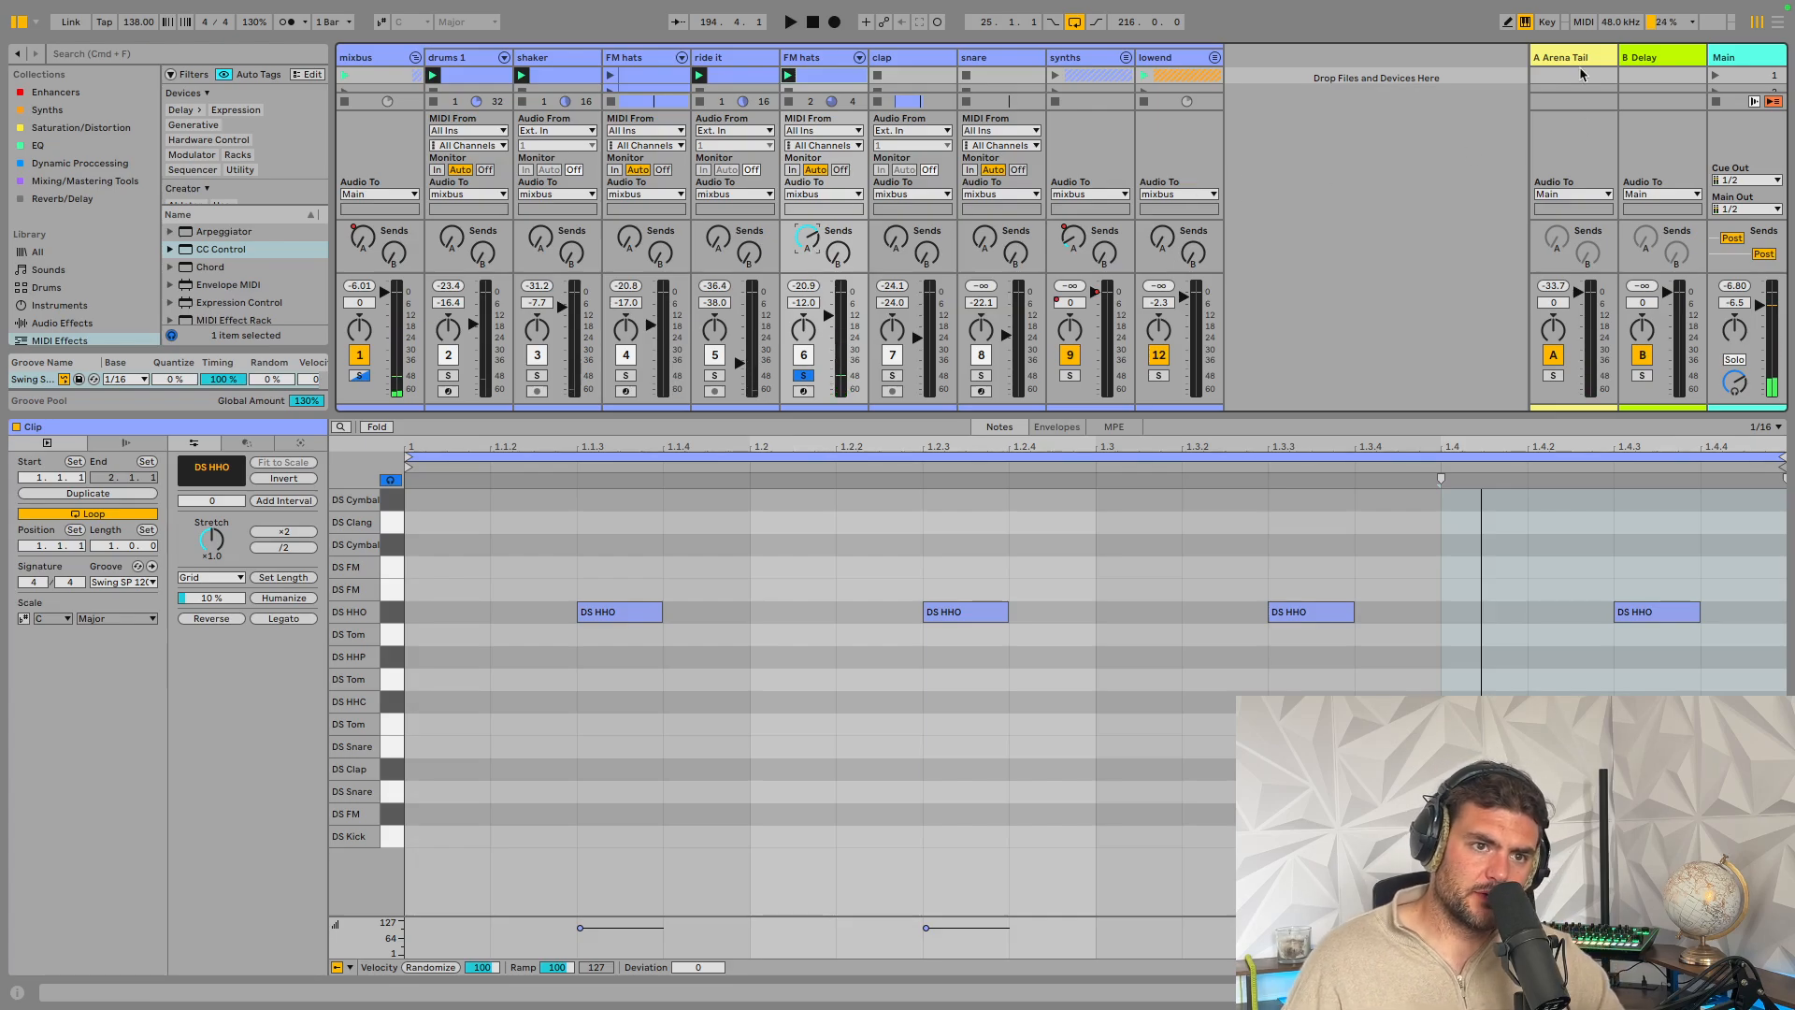
{"action": "left_click", "coordinate": [1575, 57]}
{"action": "left_click", "coordinate": [807, 63]}
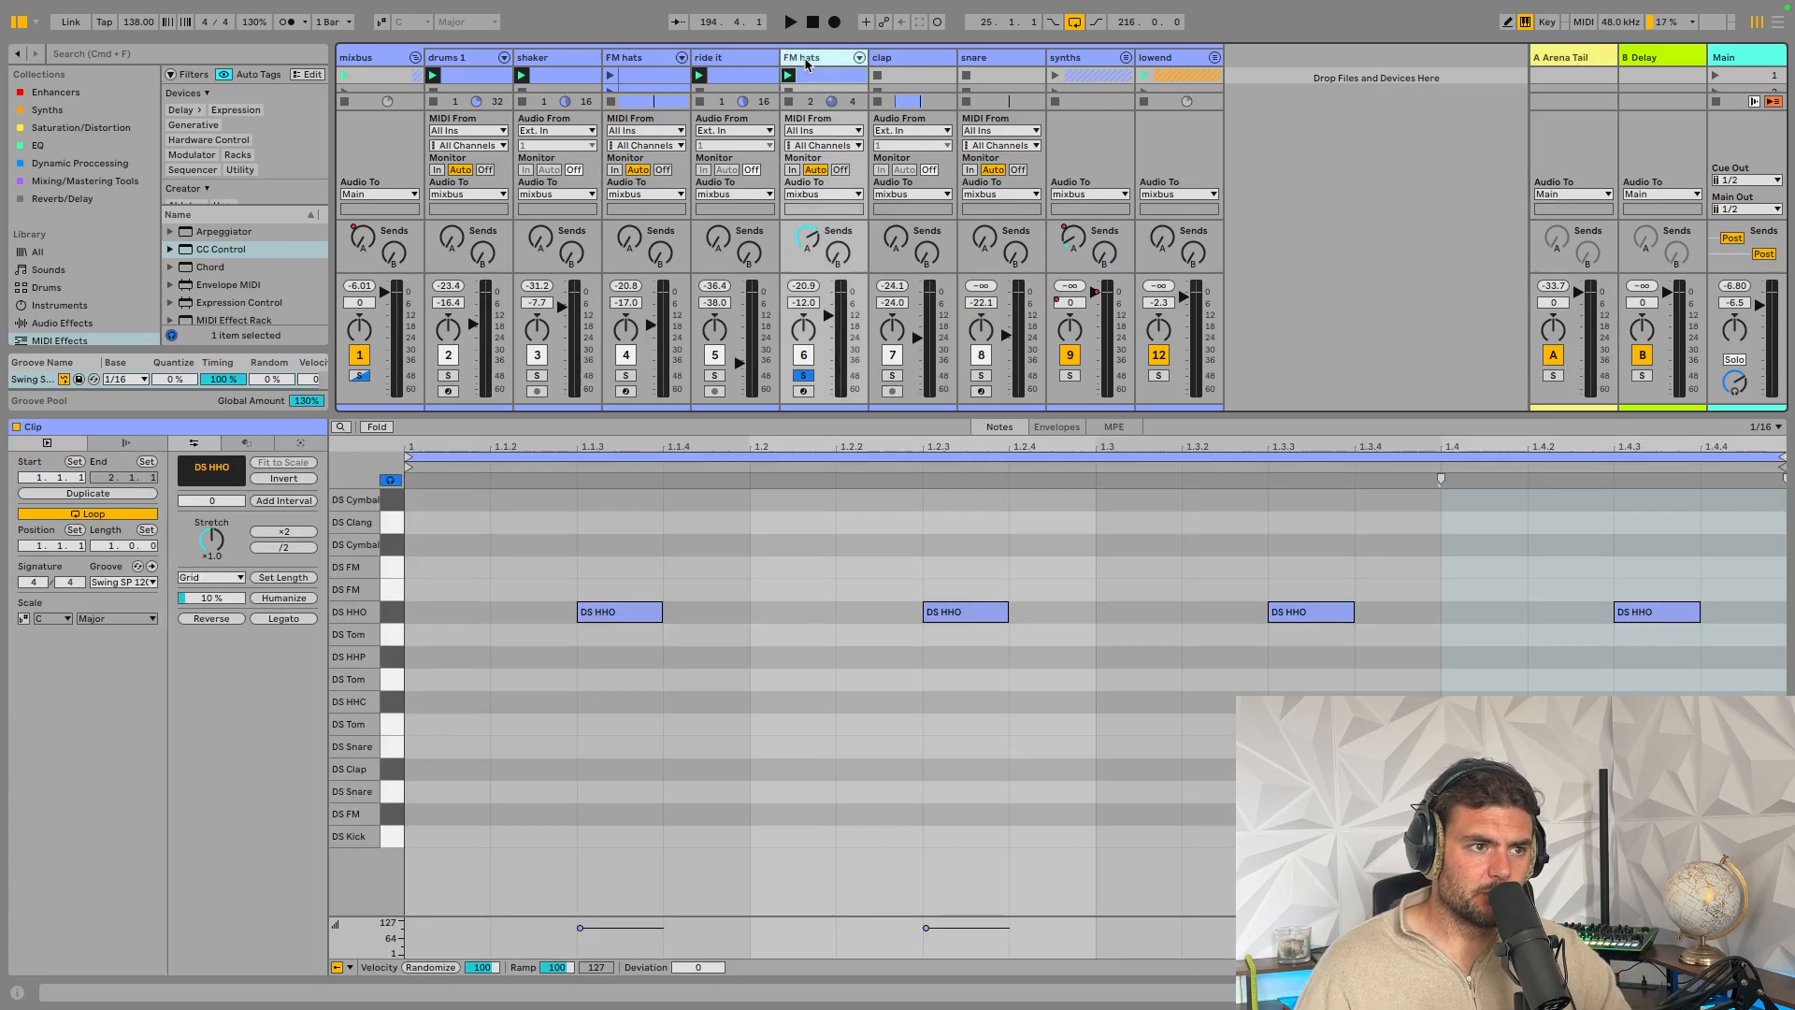
Unsolo the second FM hats track, shrink the clip view, and show the track's arrangement timeline
{"action": "left_click", "coordinate": [803, 374]}
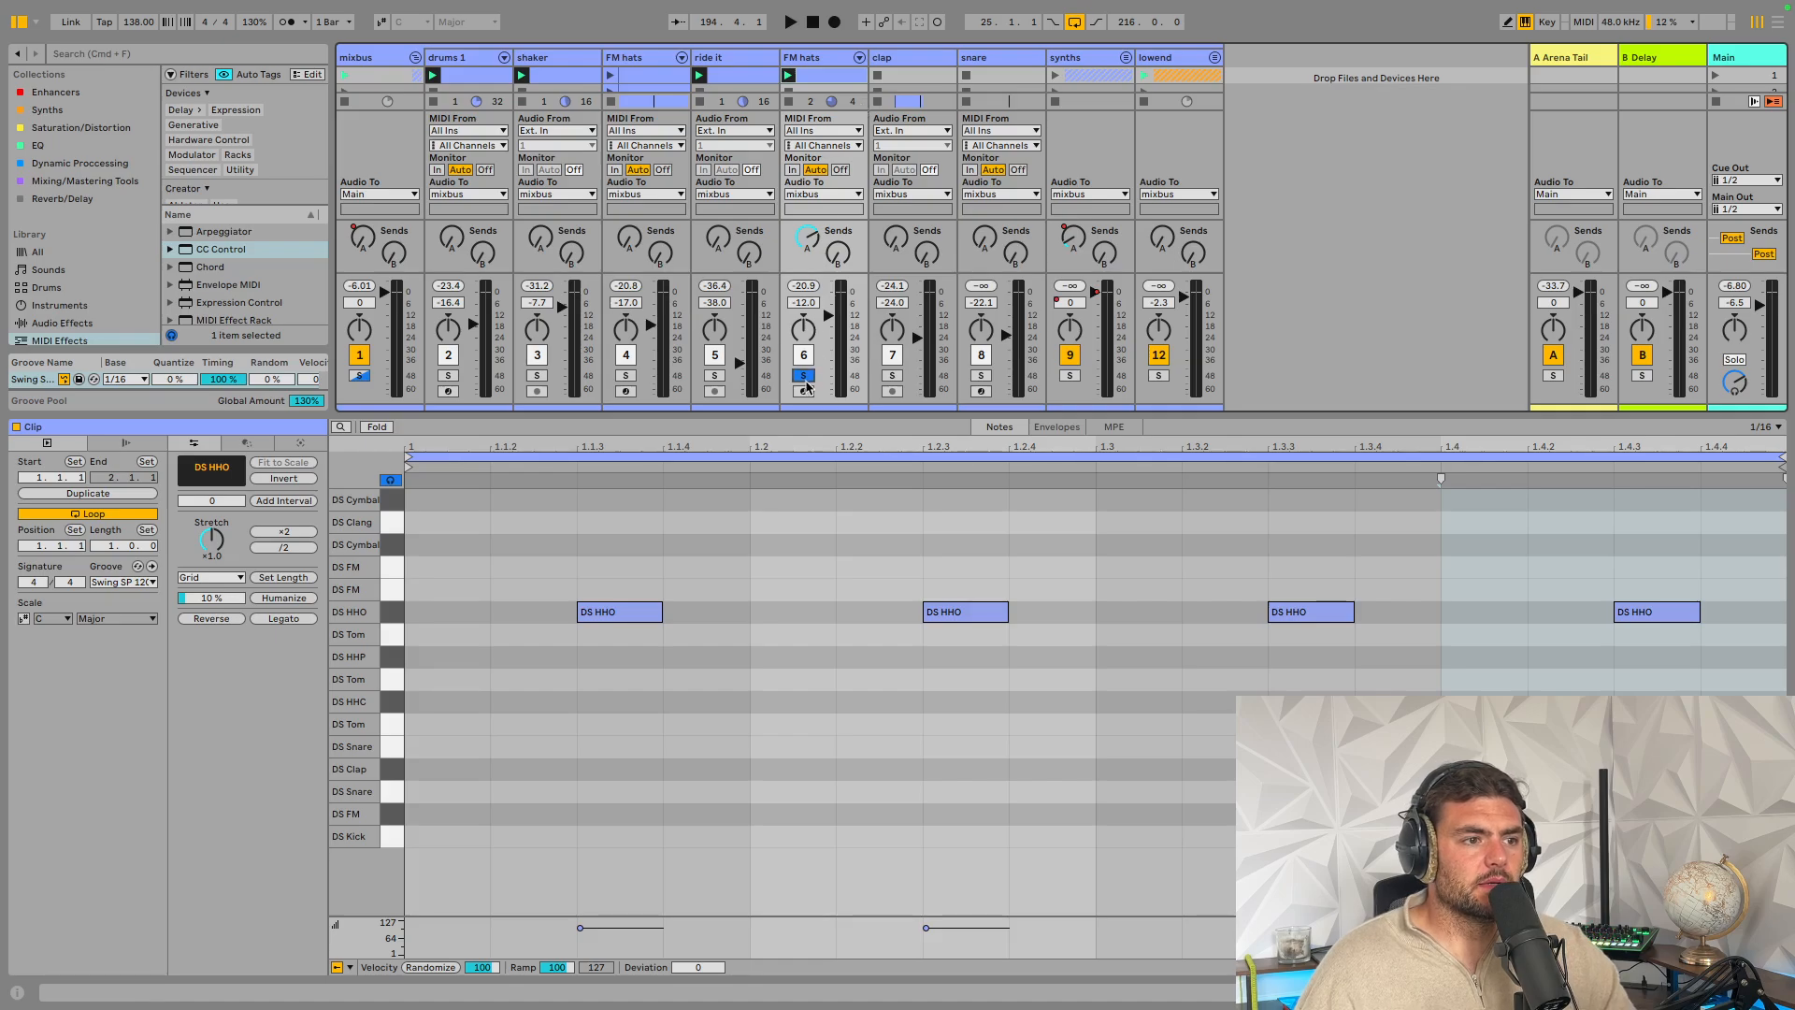
{"action": "left_click", "coordinate": [881, 121]}
{"action": "left_click_drag", "start_coordinate": [837, 416], "coordinate": [838, 830]}
{"action": "key", "text": "Tab"}
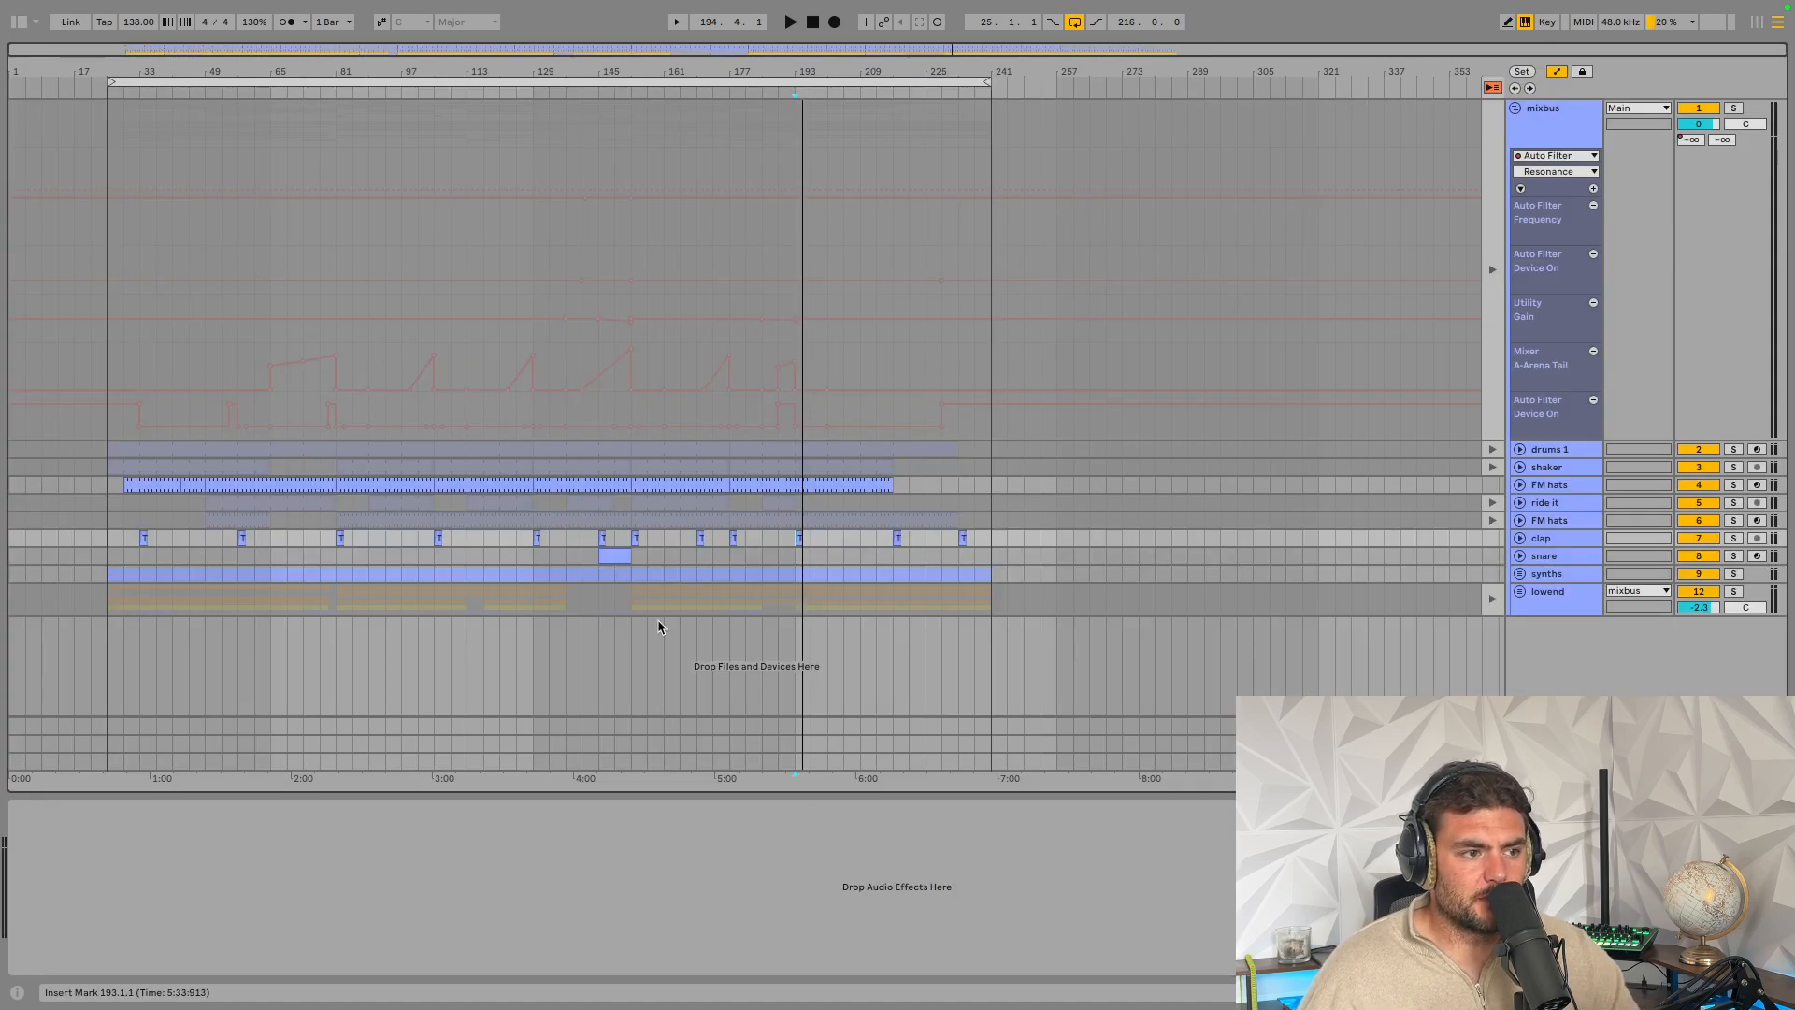
Solo the clap track, audition its hit at bar 145, and show the session's track mixer
{"action": "left_click", "coordinate": [594, 541]}
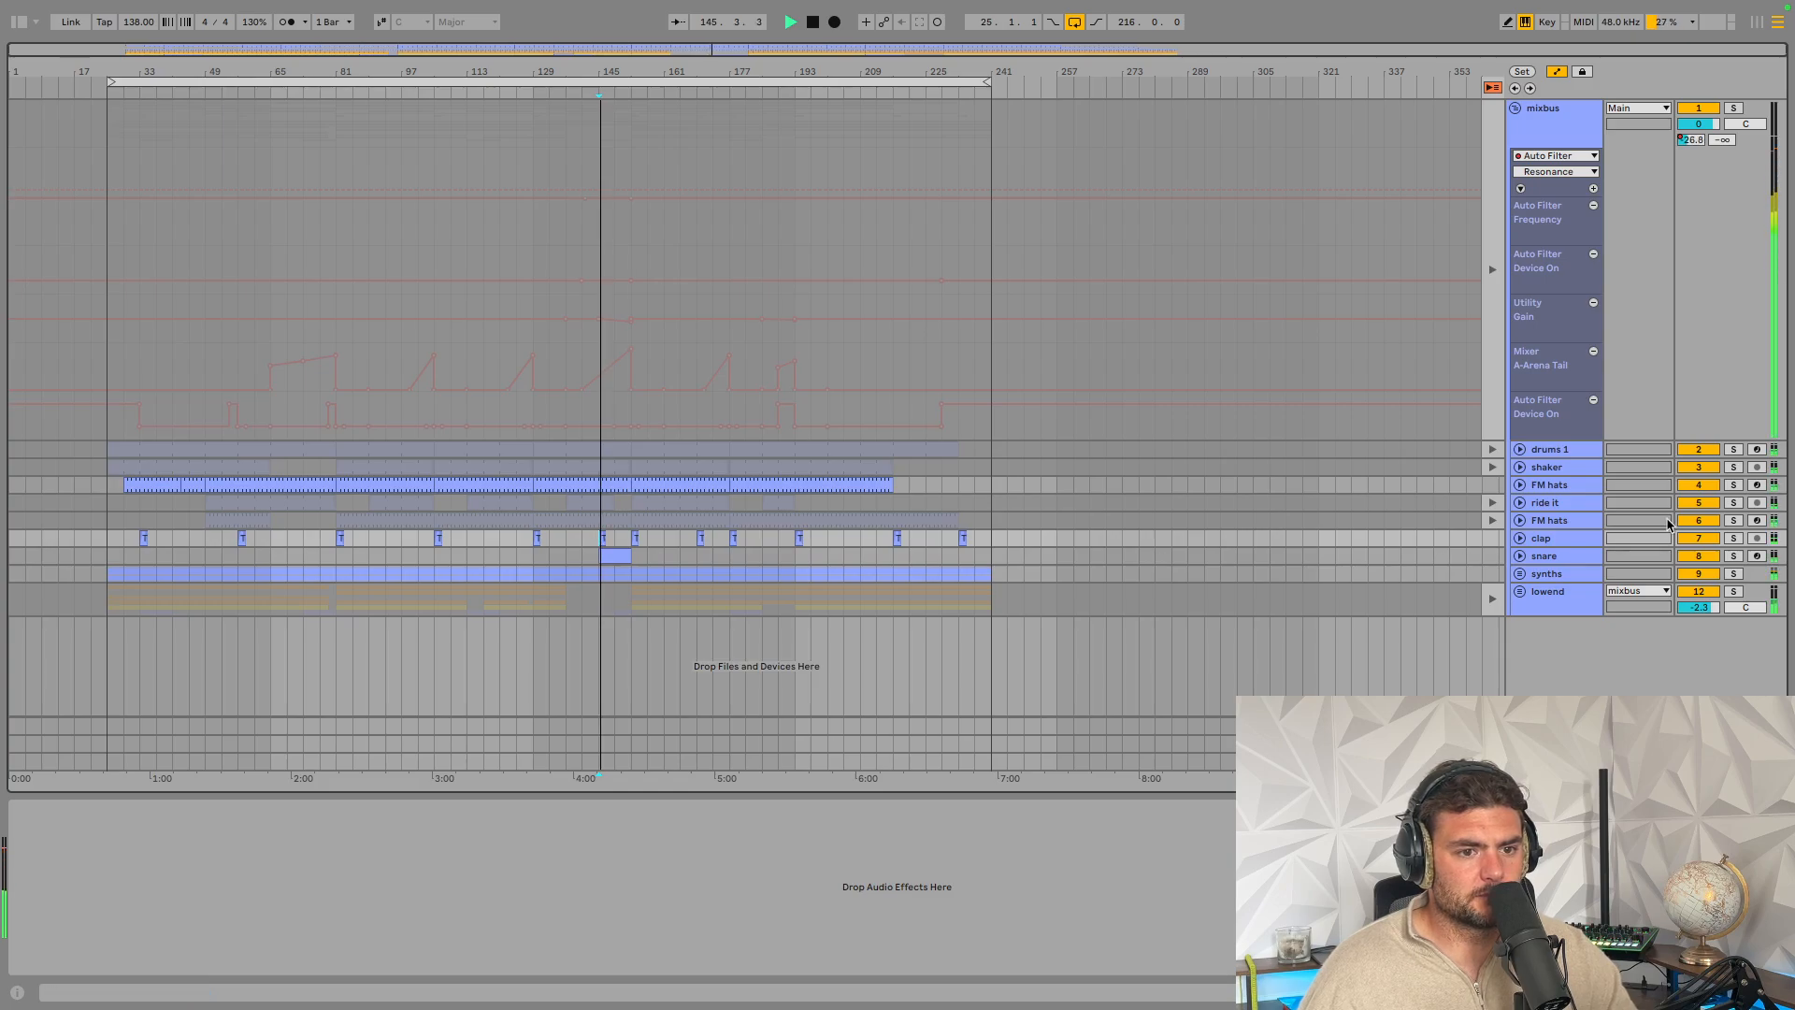
{"action": "left_click", "coordinate": [1733, 538]}
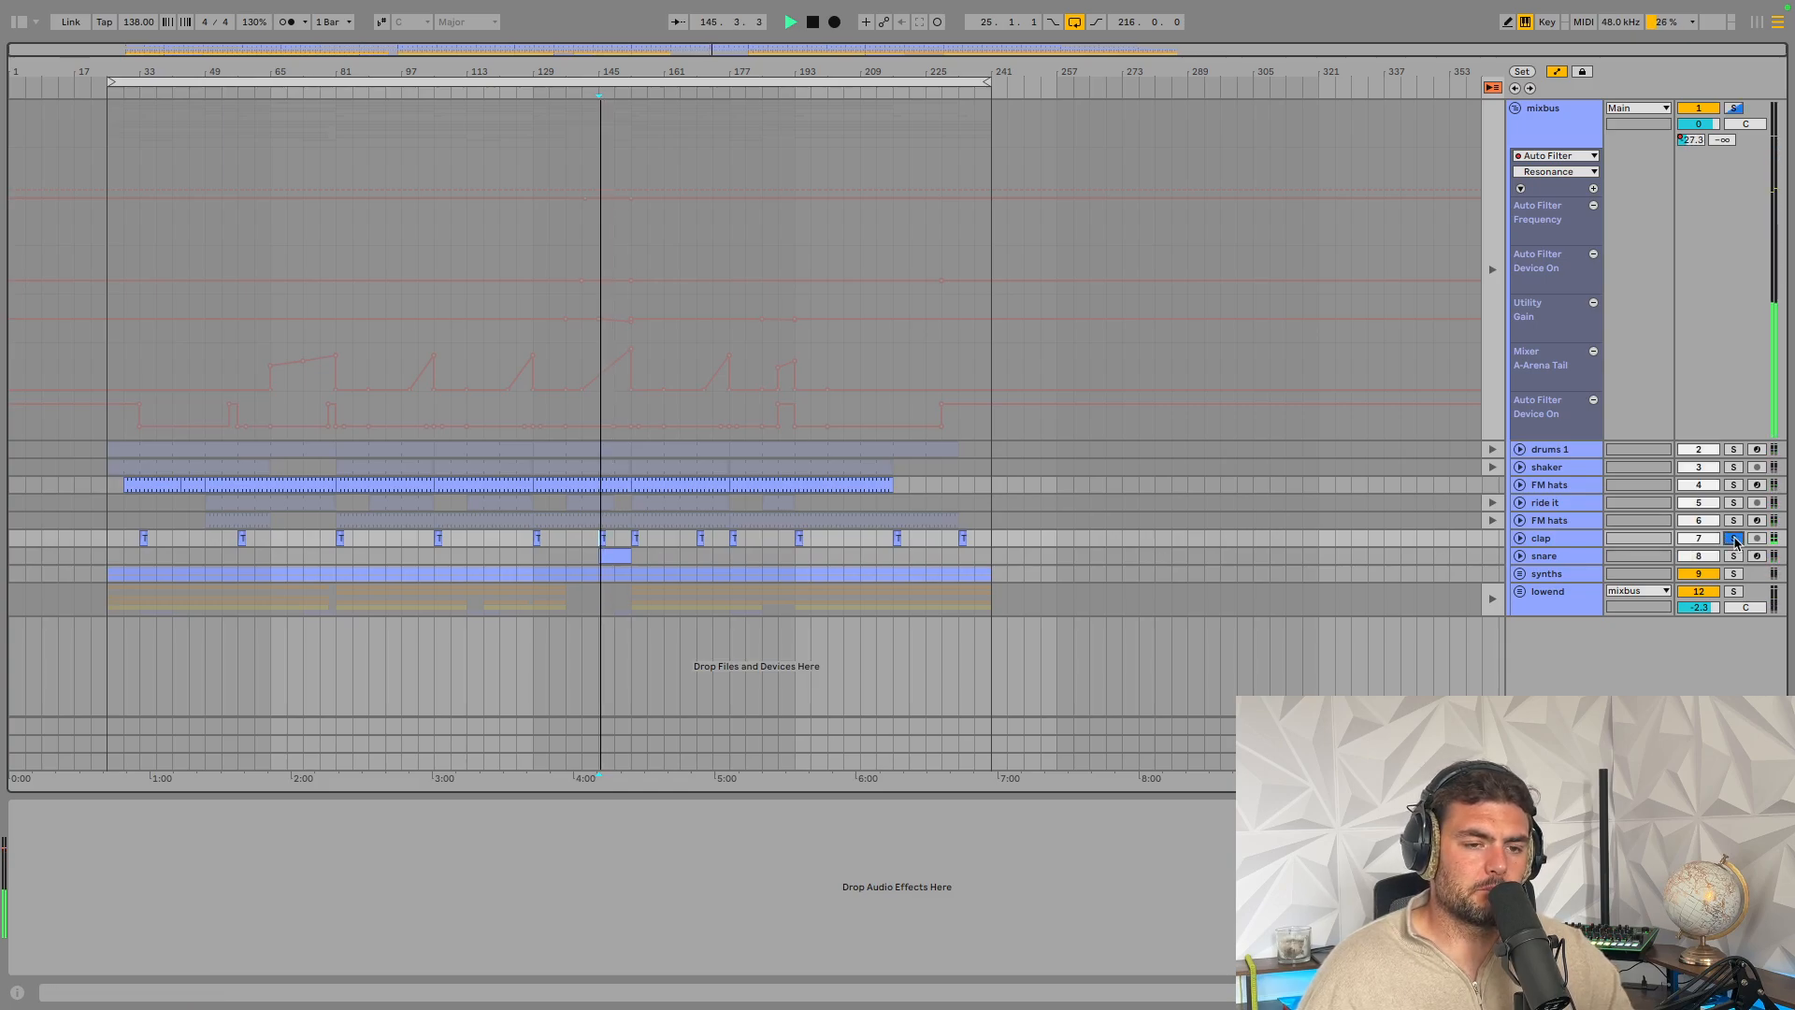
{"action": "key", "text": "Tab"}
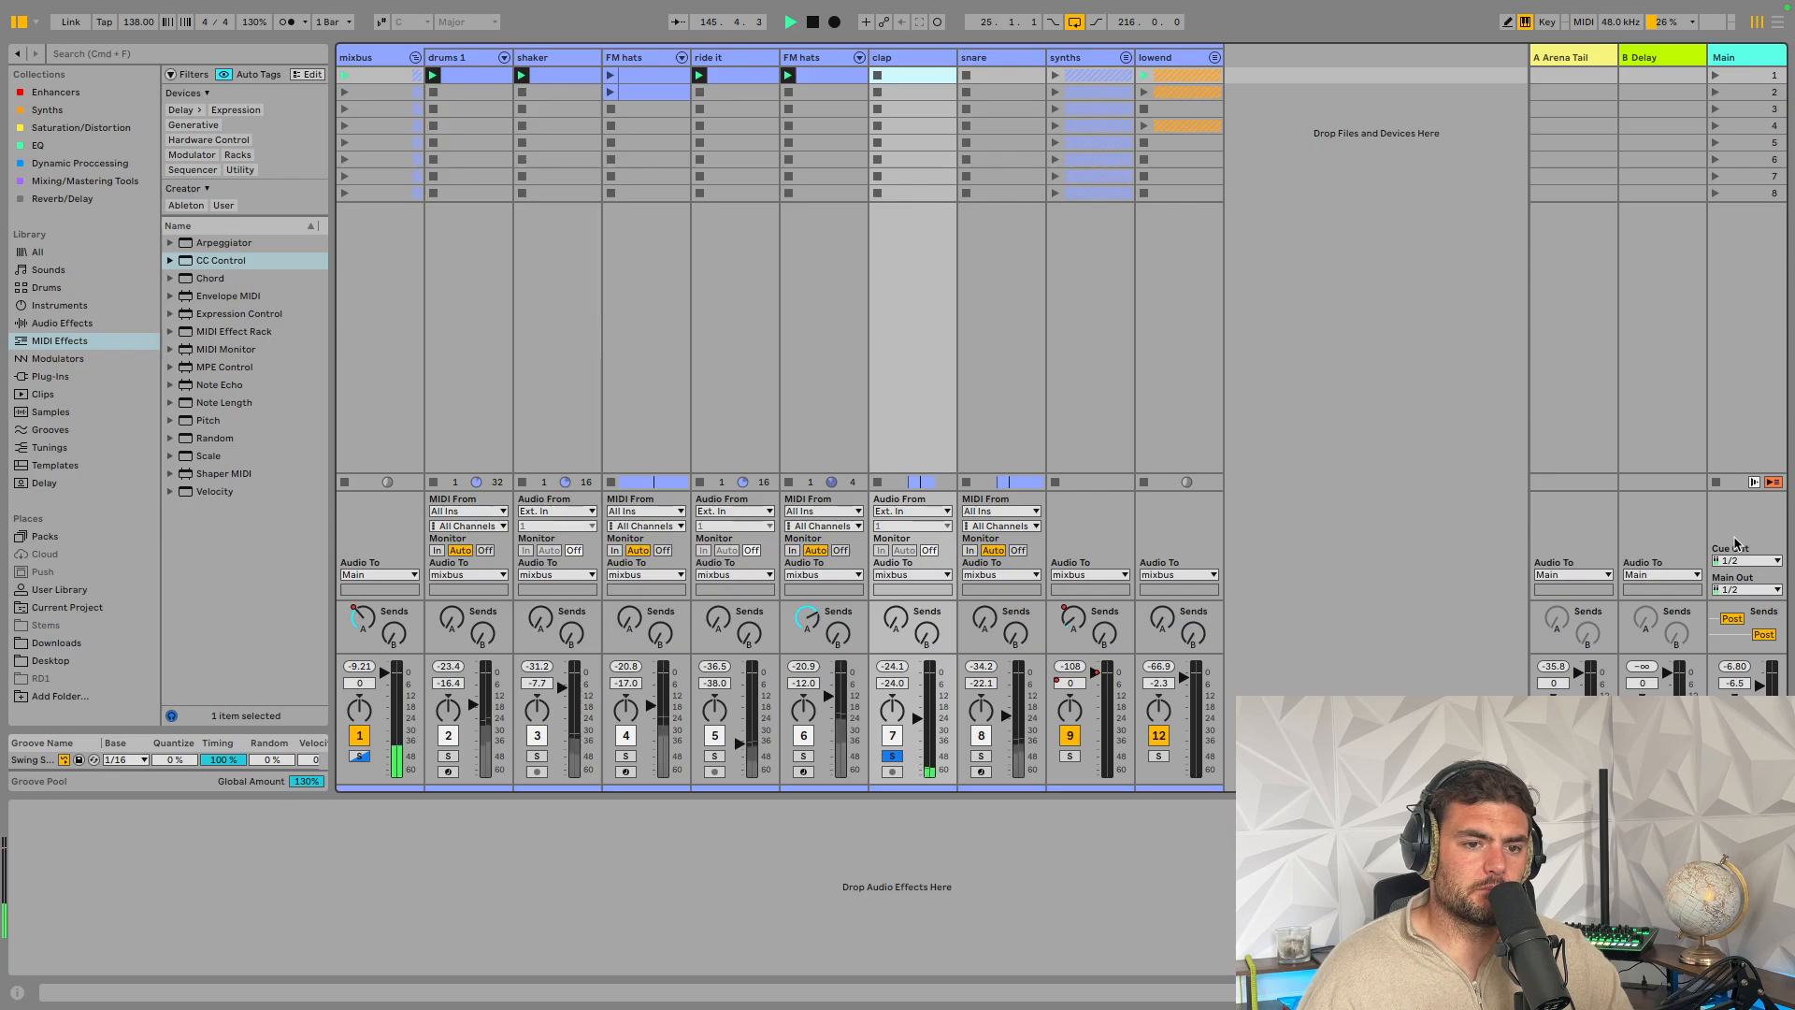
Examine the snare track's Snare_09 sampler and open its arrangement clip starting at bar 145
{"action": "left_click", "coordinate": [989, 57]}
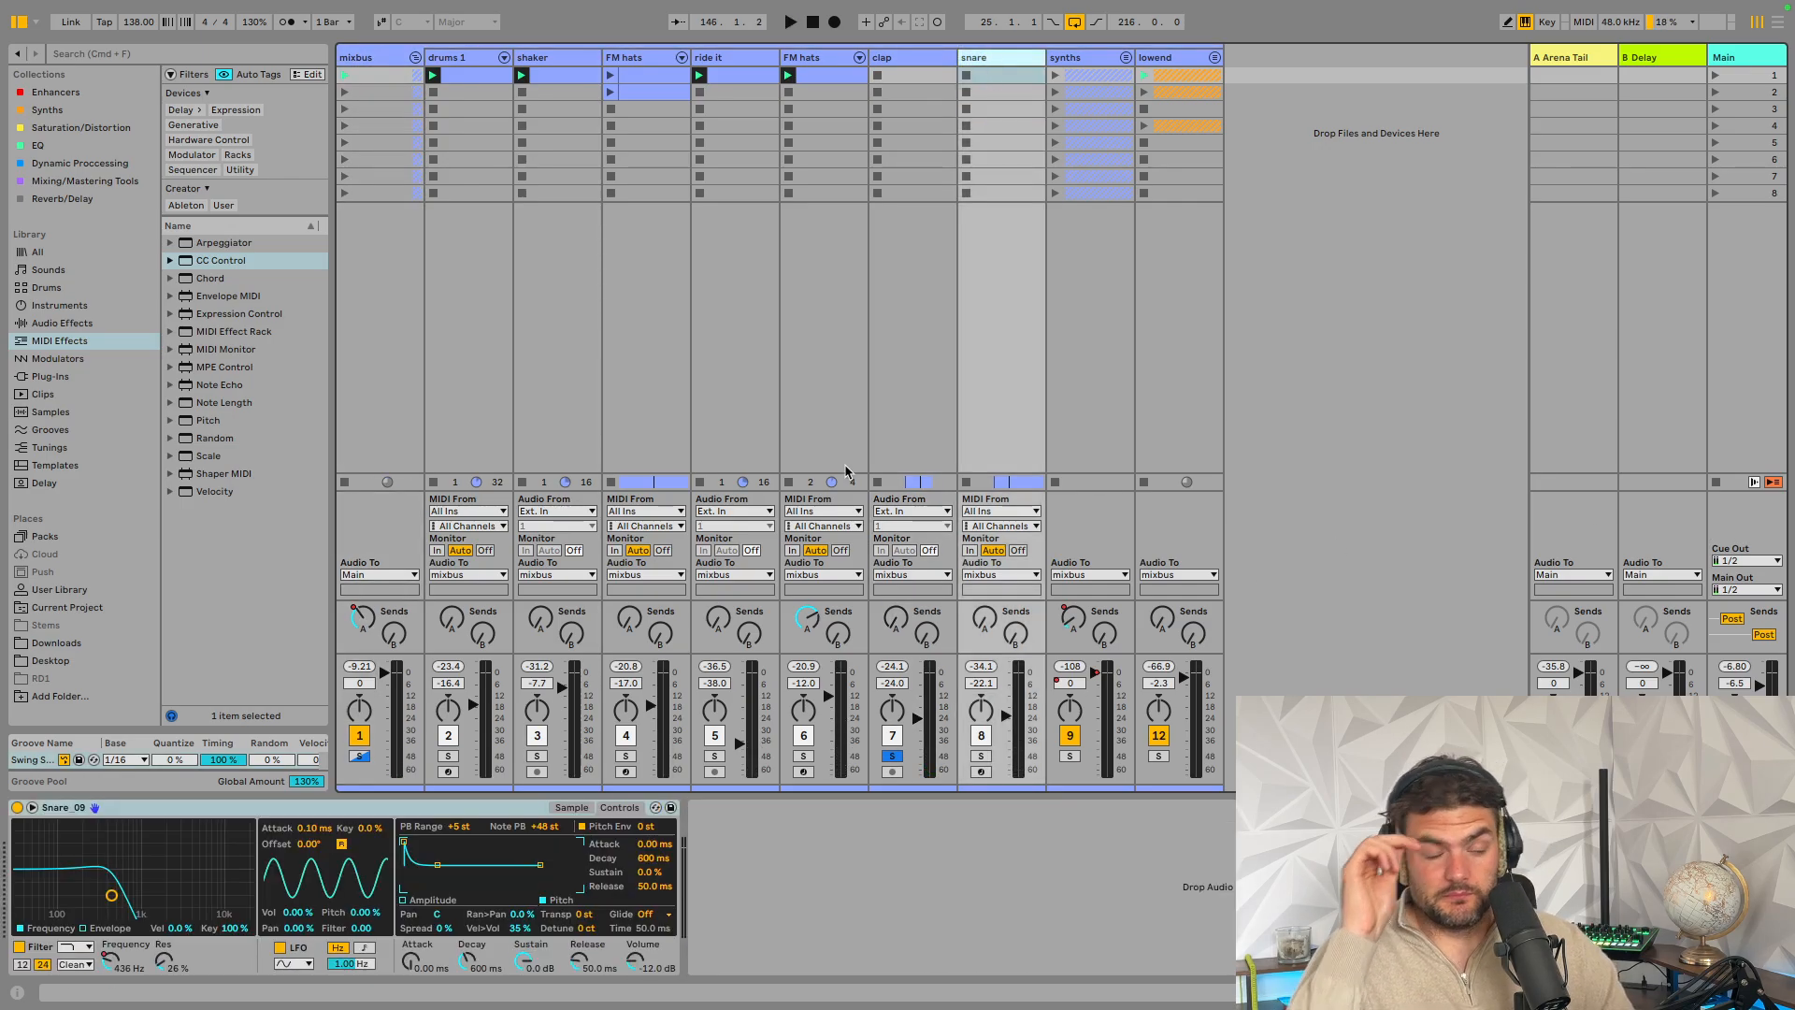
{"action": "left_click", "coordinate": [130, 821]}
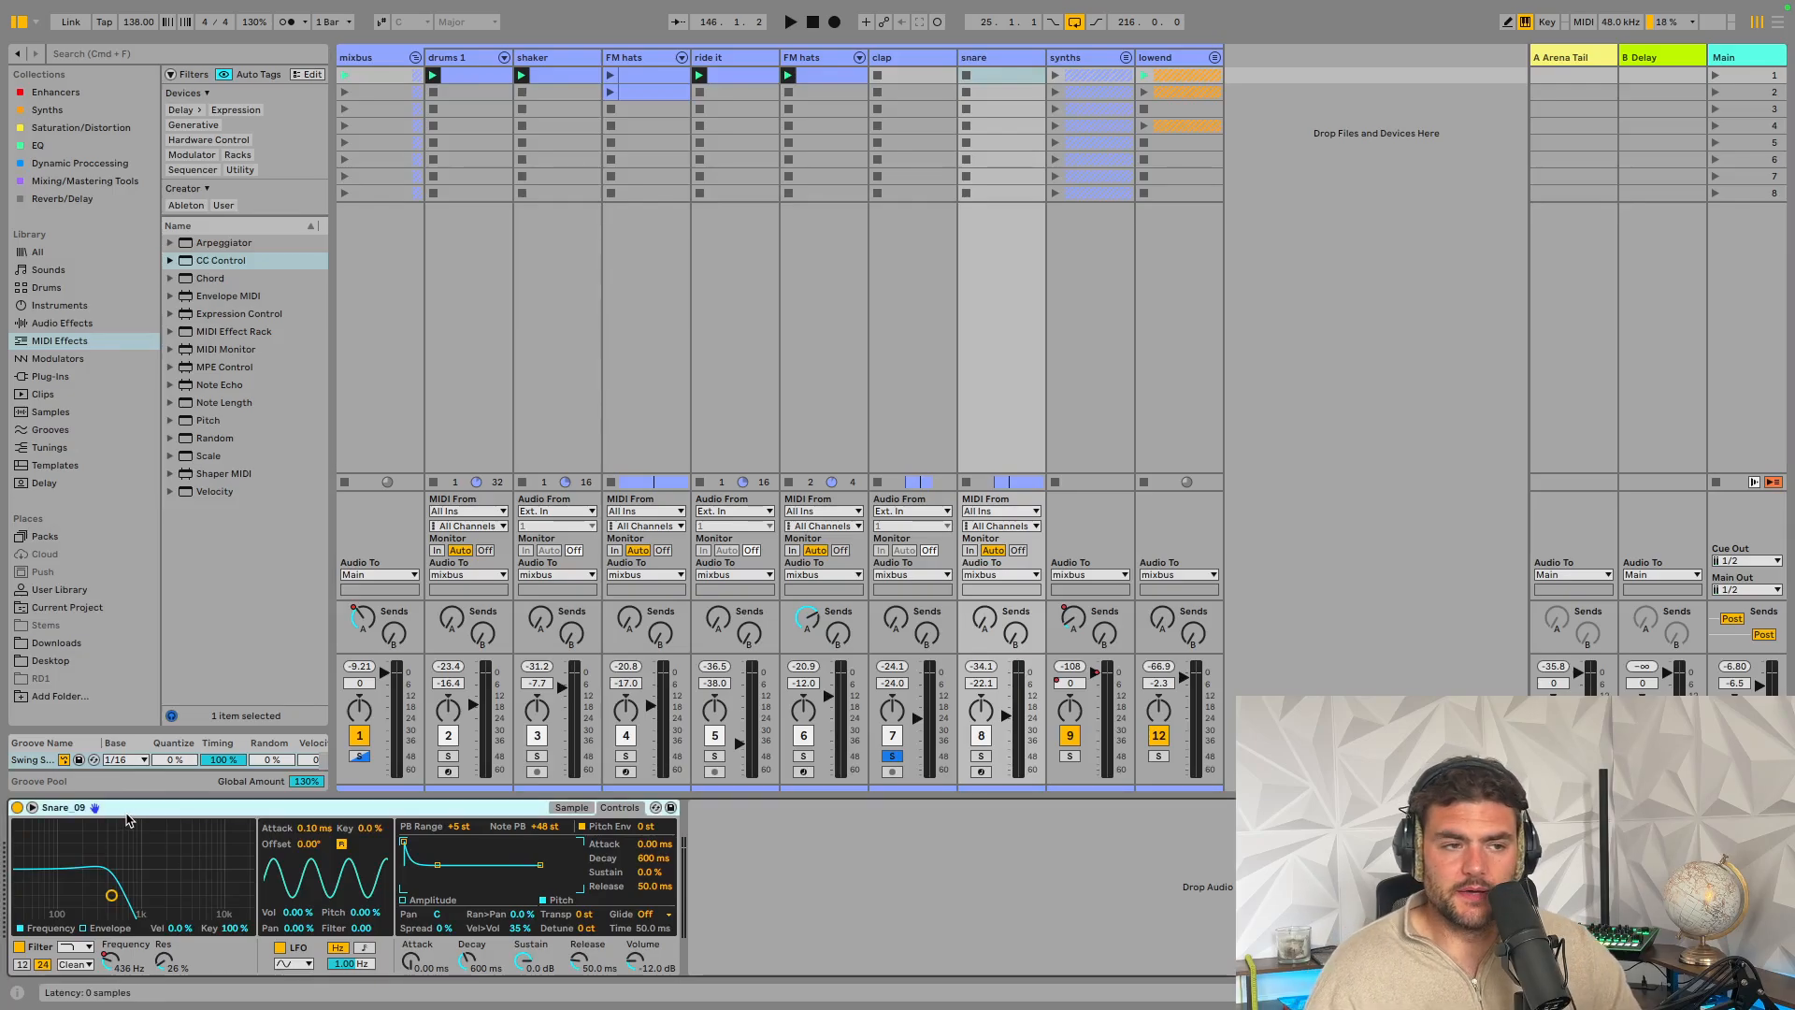
{"action": "left_click", "coordinate": [985, 59]}
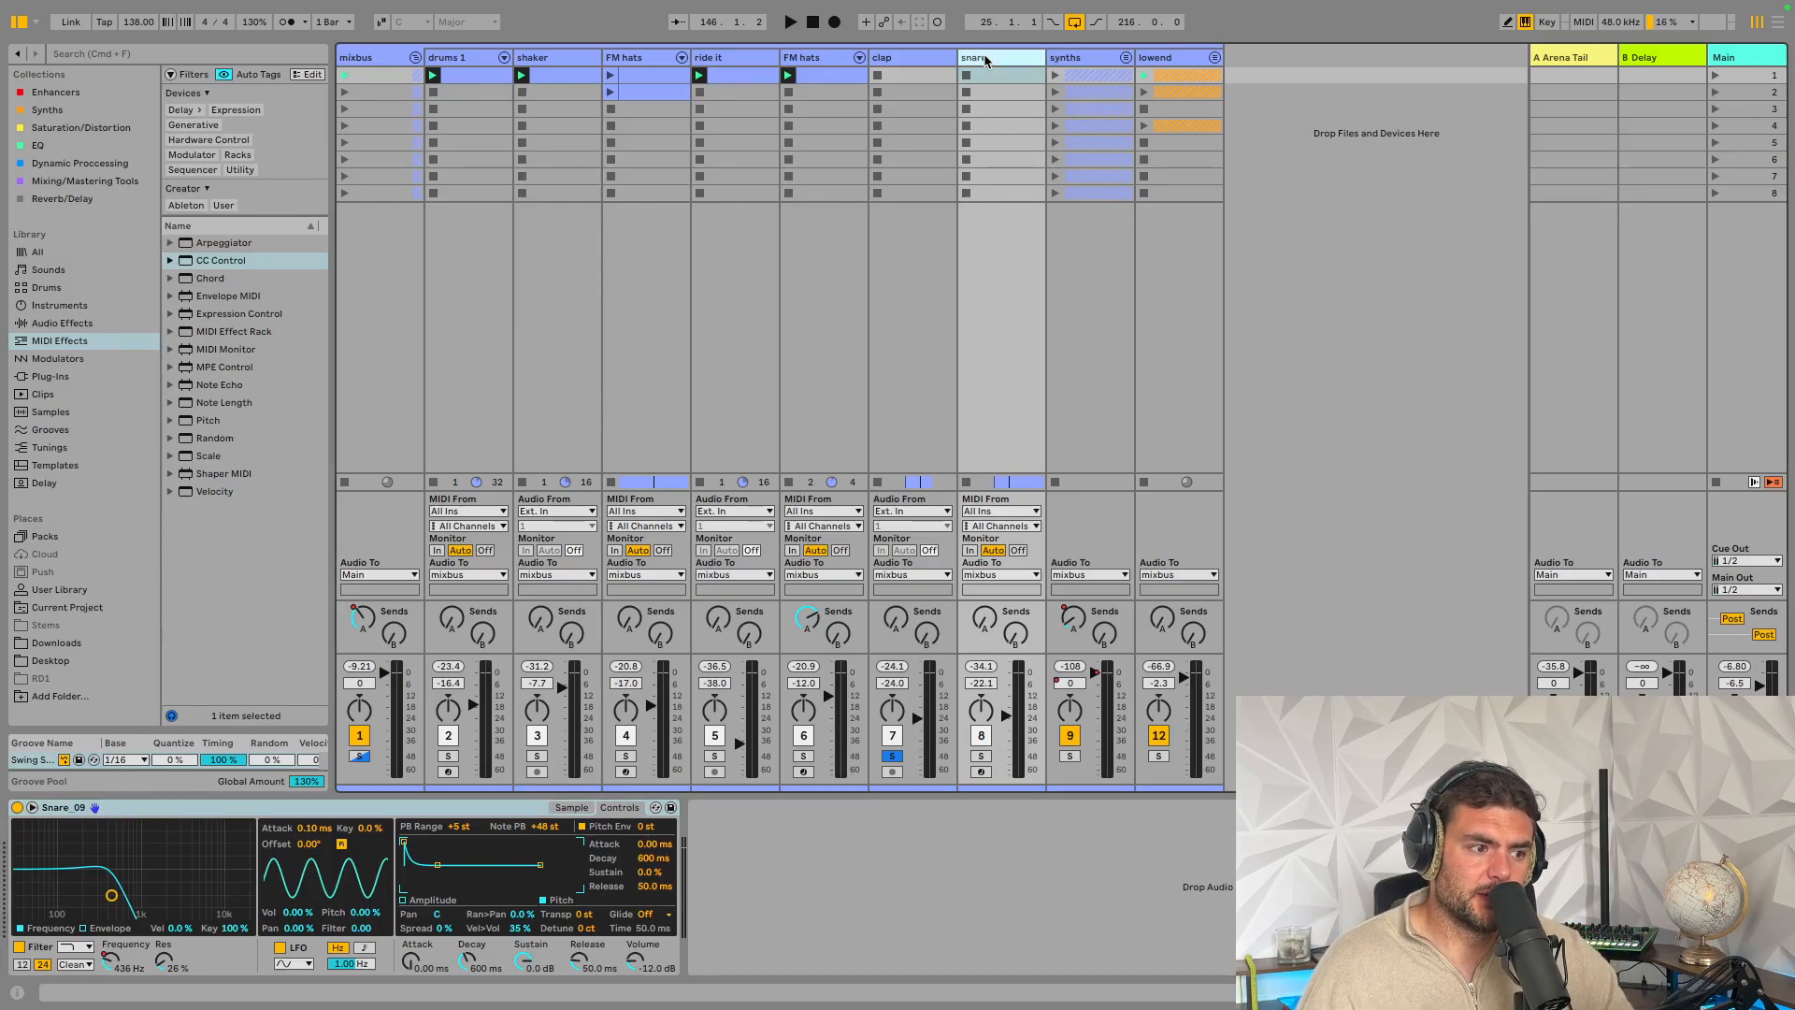
{"action": "key", "text": "Tab"}
{"action": "left_click", "coordinate": [606, 553]}
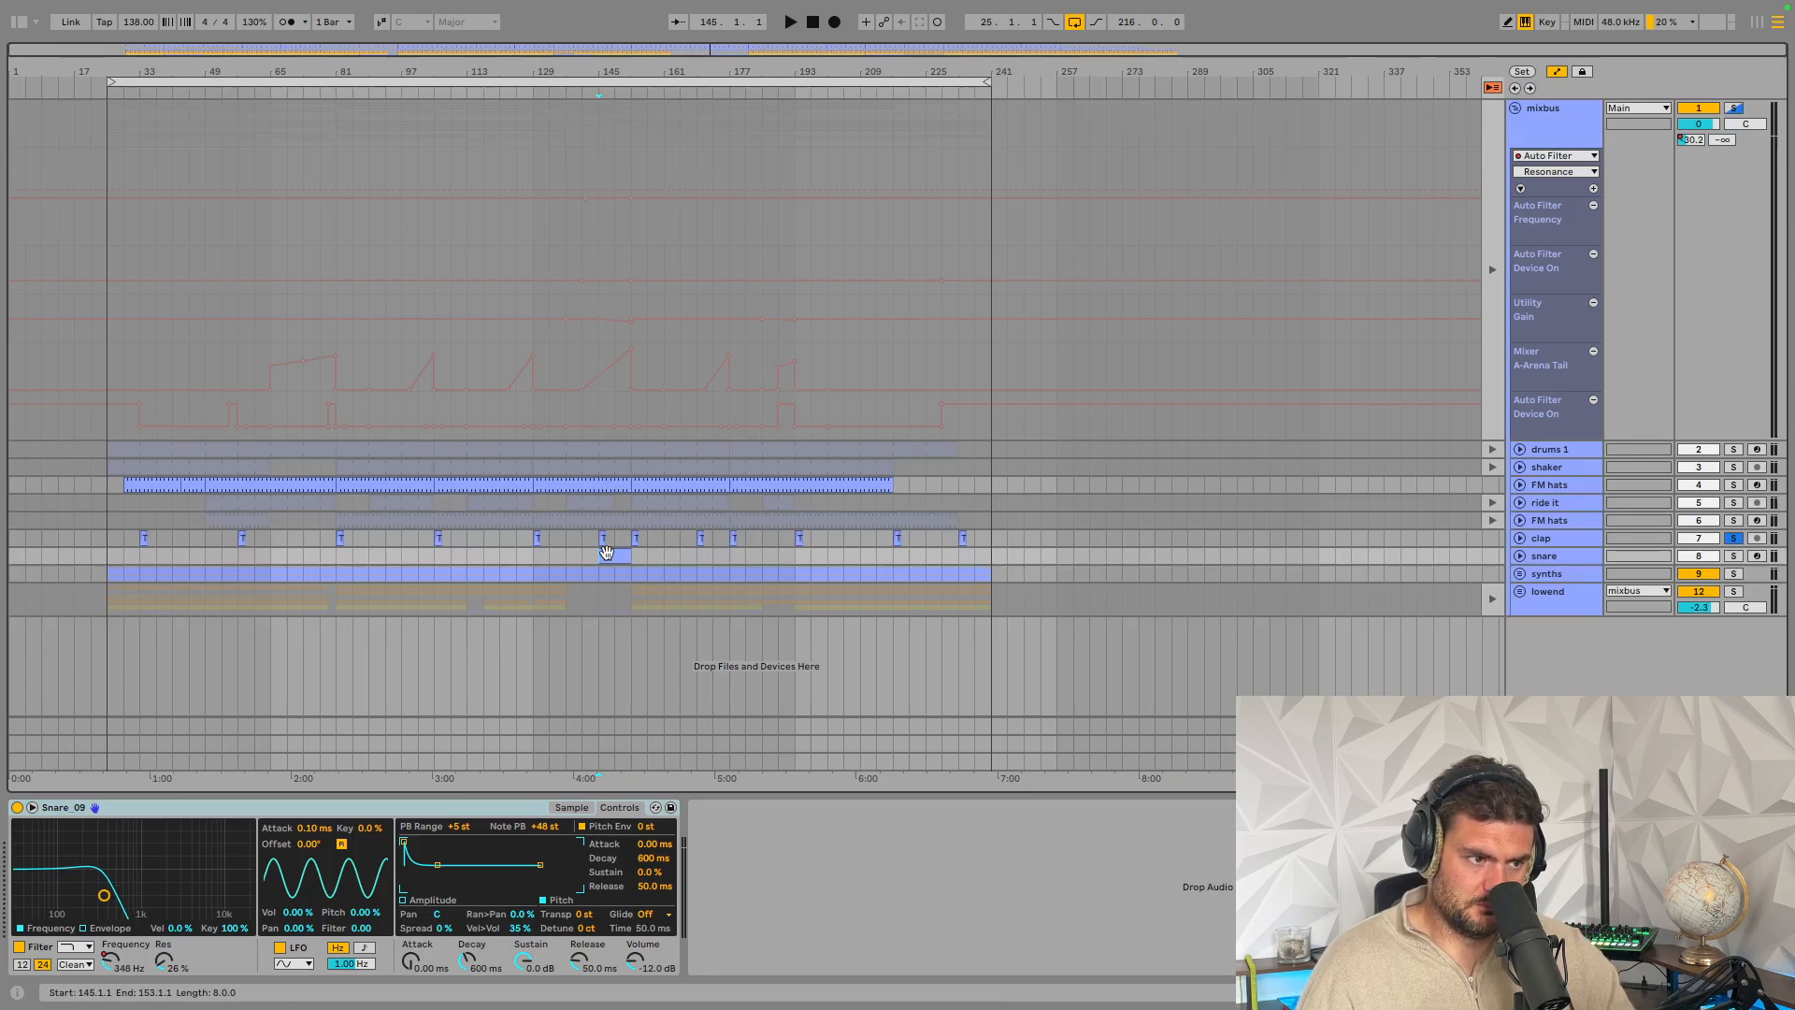
{"action": "double_click", "coordinate": [606, 553]}
{"action": "key", "text": "Tab"}
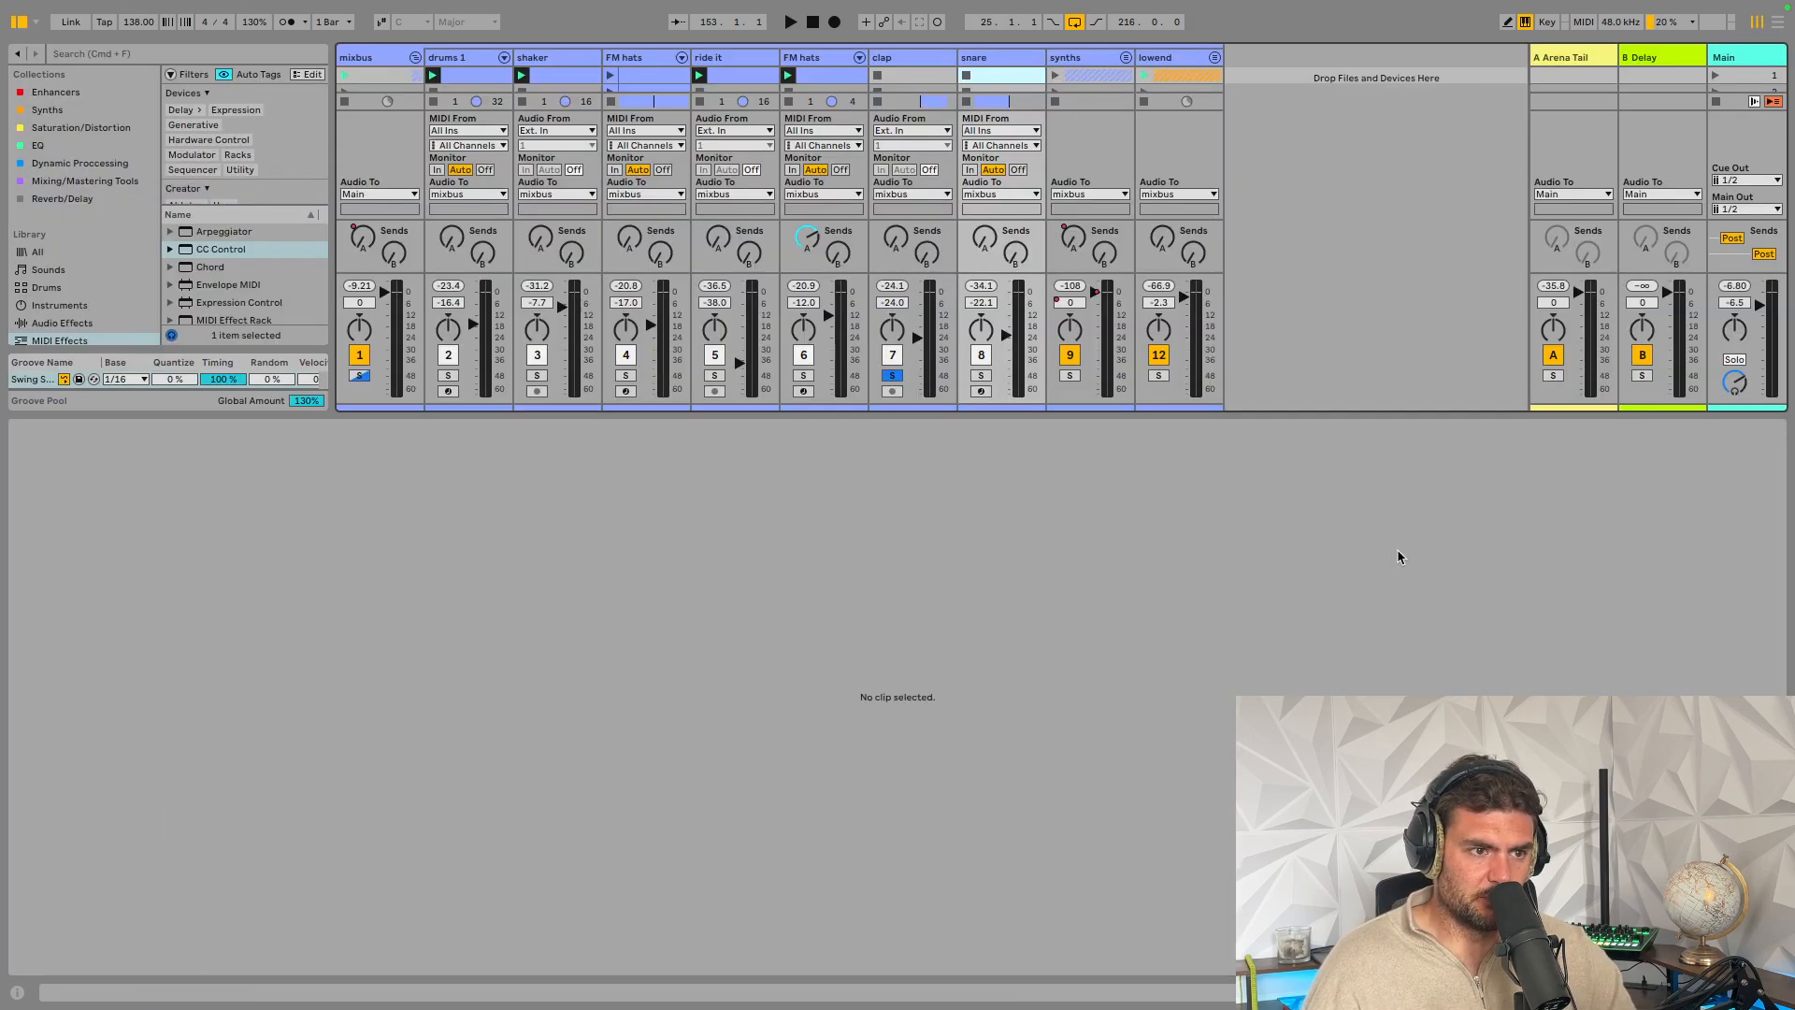
Unsolo the clap track and unfold the synths group to show its clangs and bass stab tracks
{"action": "left_click", "coordinate": [1084, 60]}
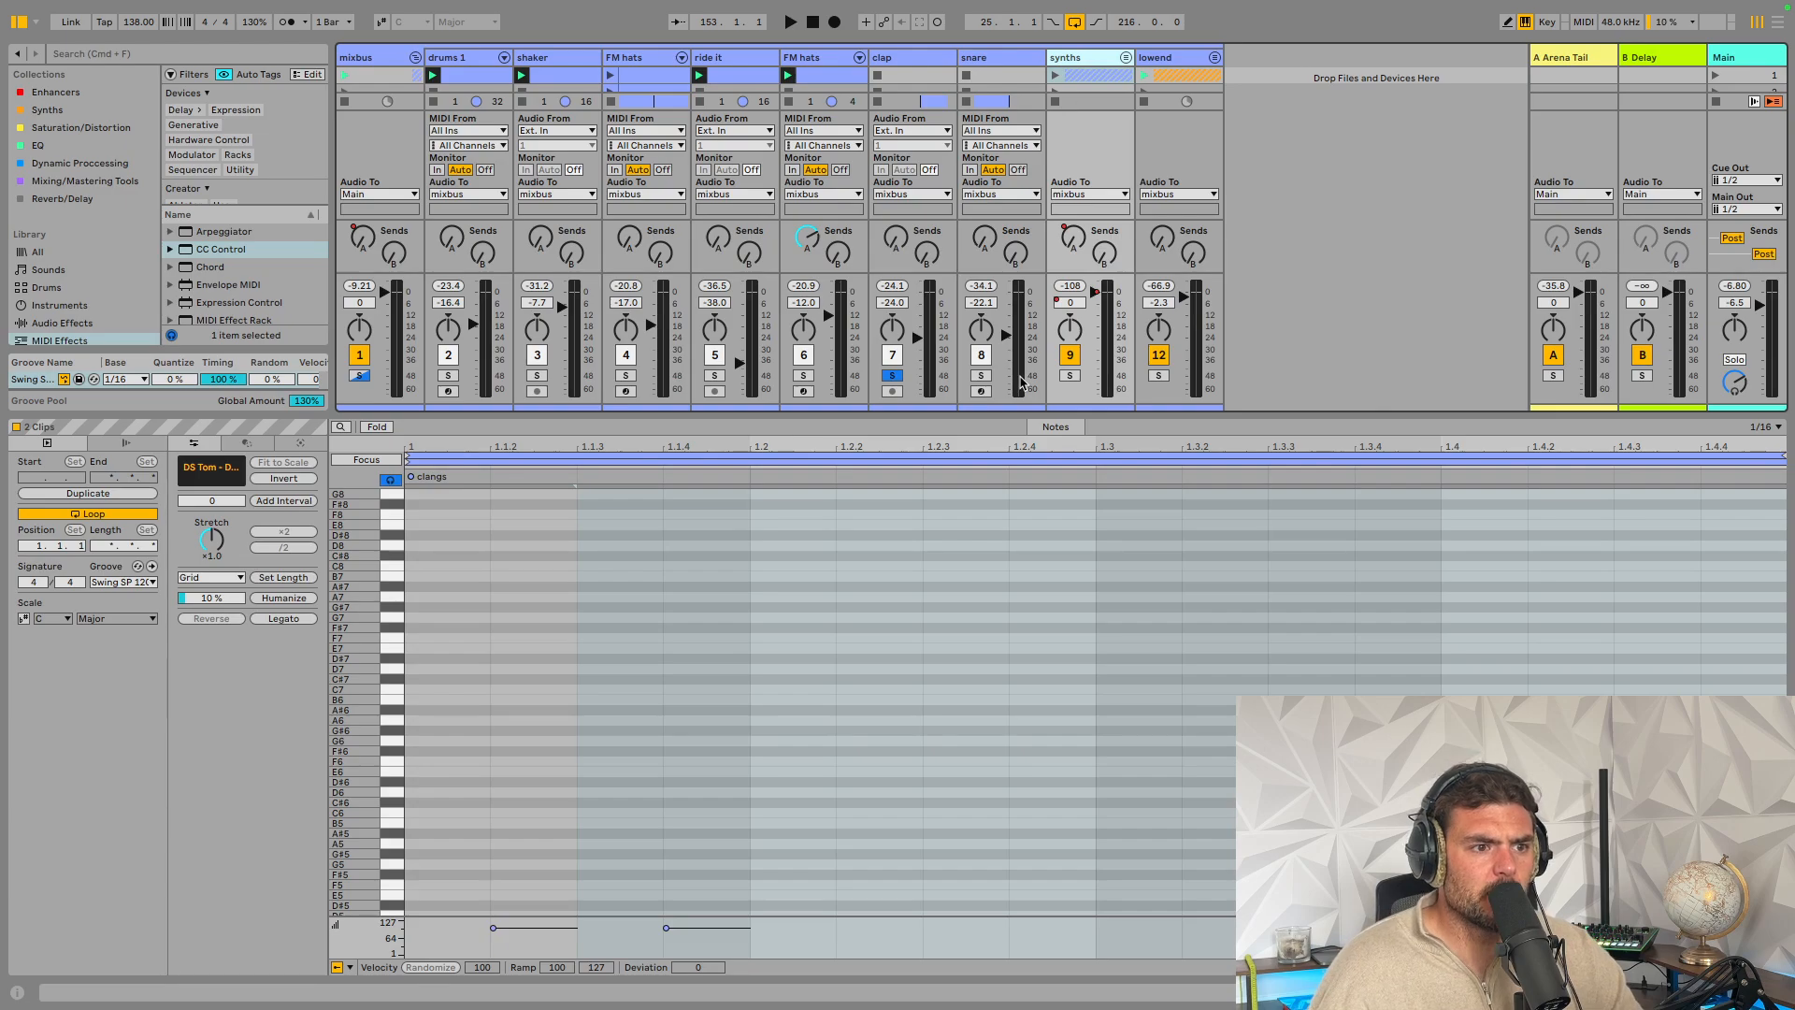
{"action": "left_click", "coordinate": [875, 390]}
{"action": "left_click", "coordinate": [888, 377]}
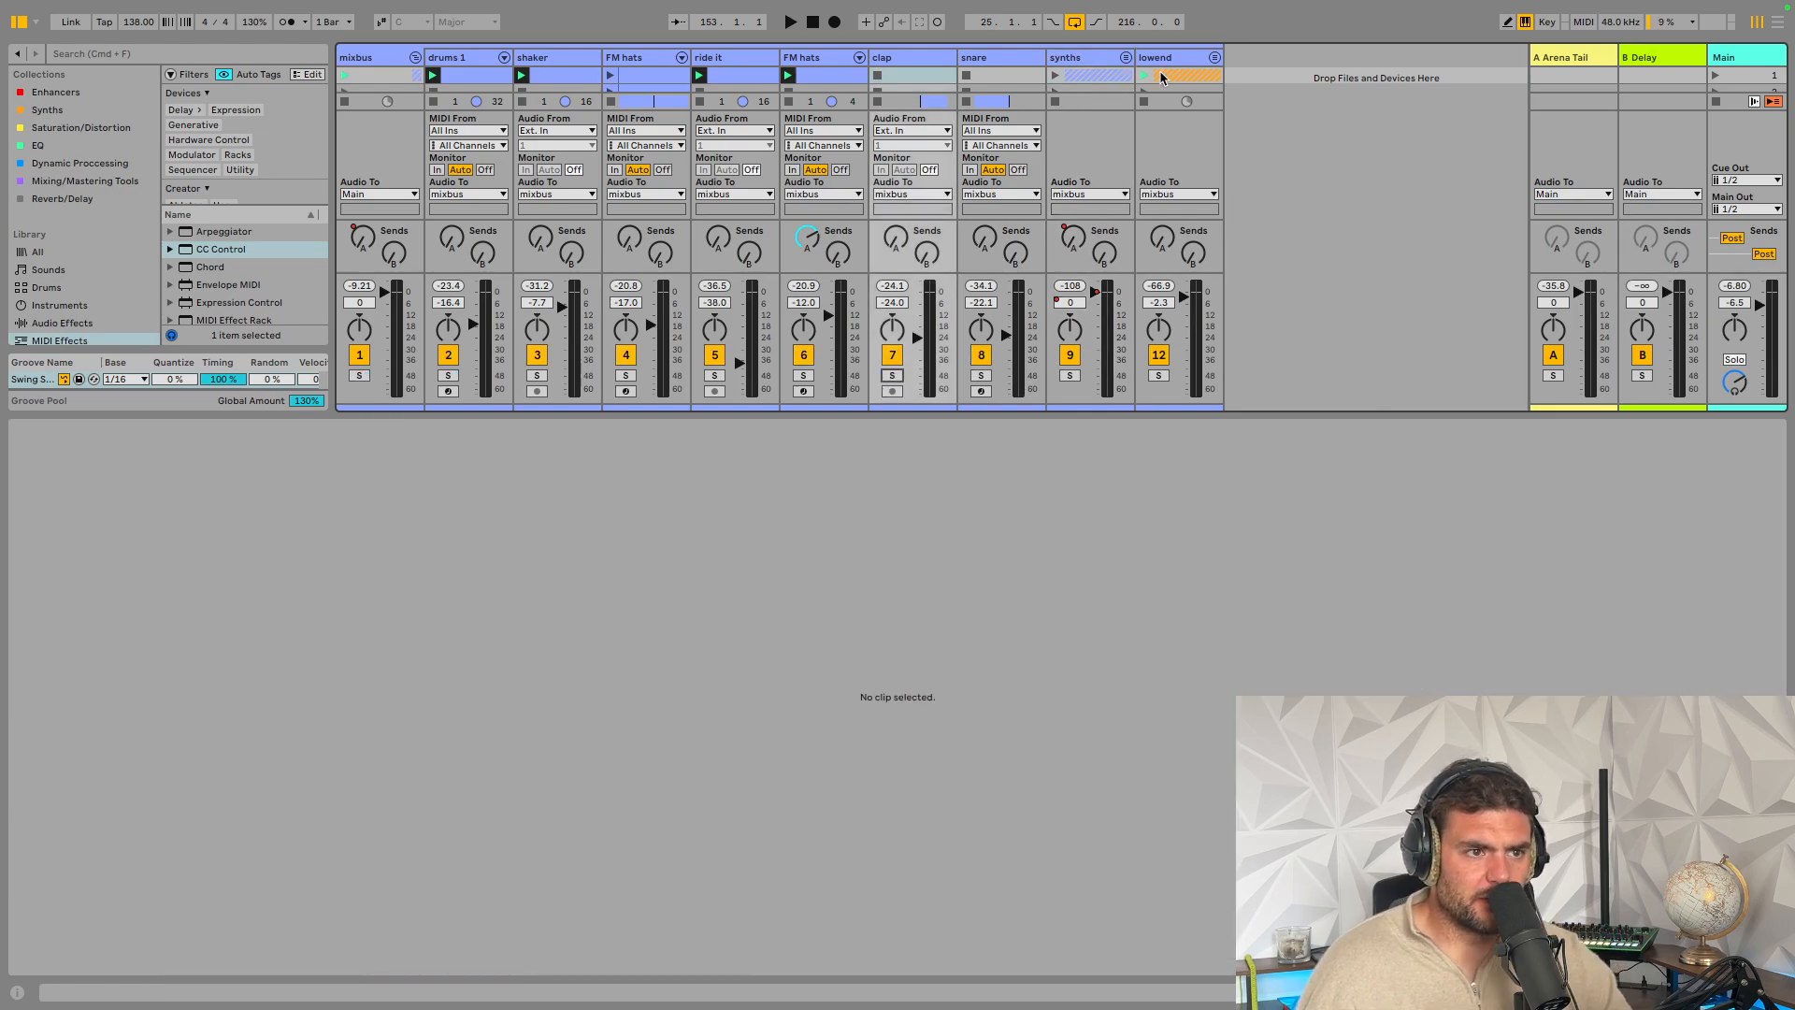
{"action": "left_click", "coordinate": [1055, 60]}
{"action": "double_click", "coordinate": [1054, 60]}
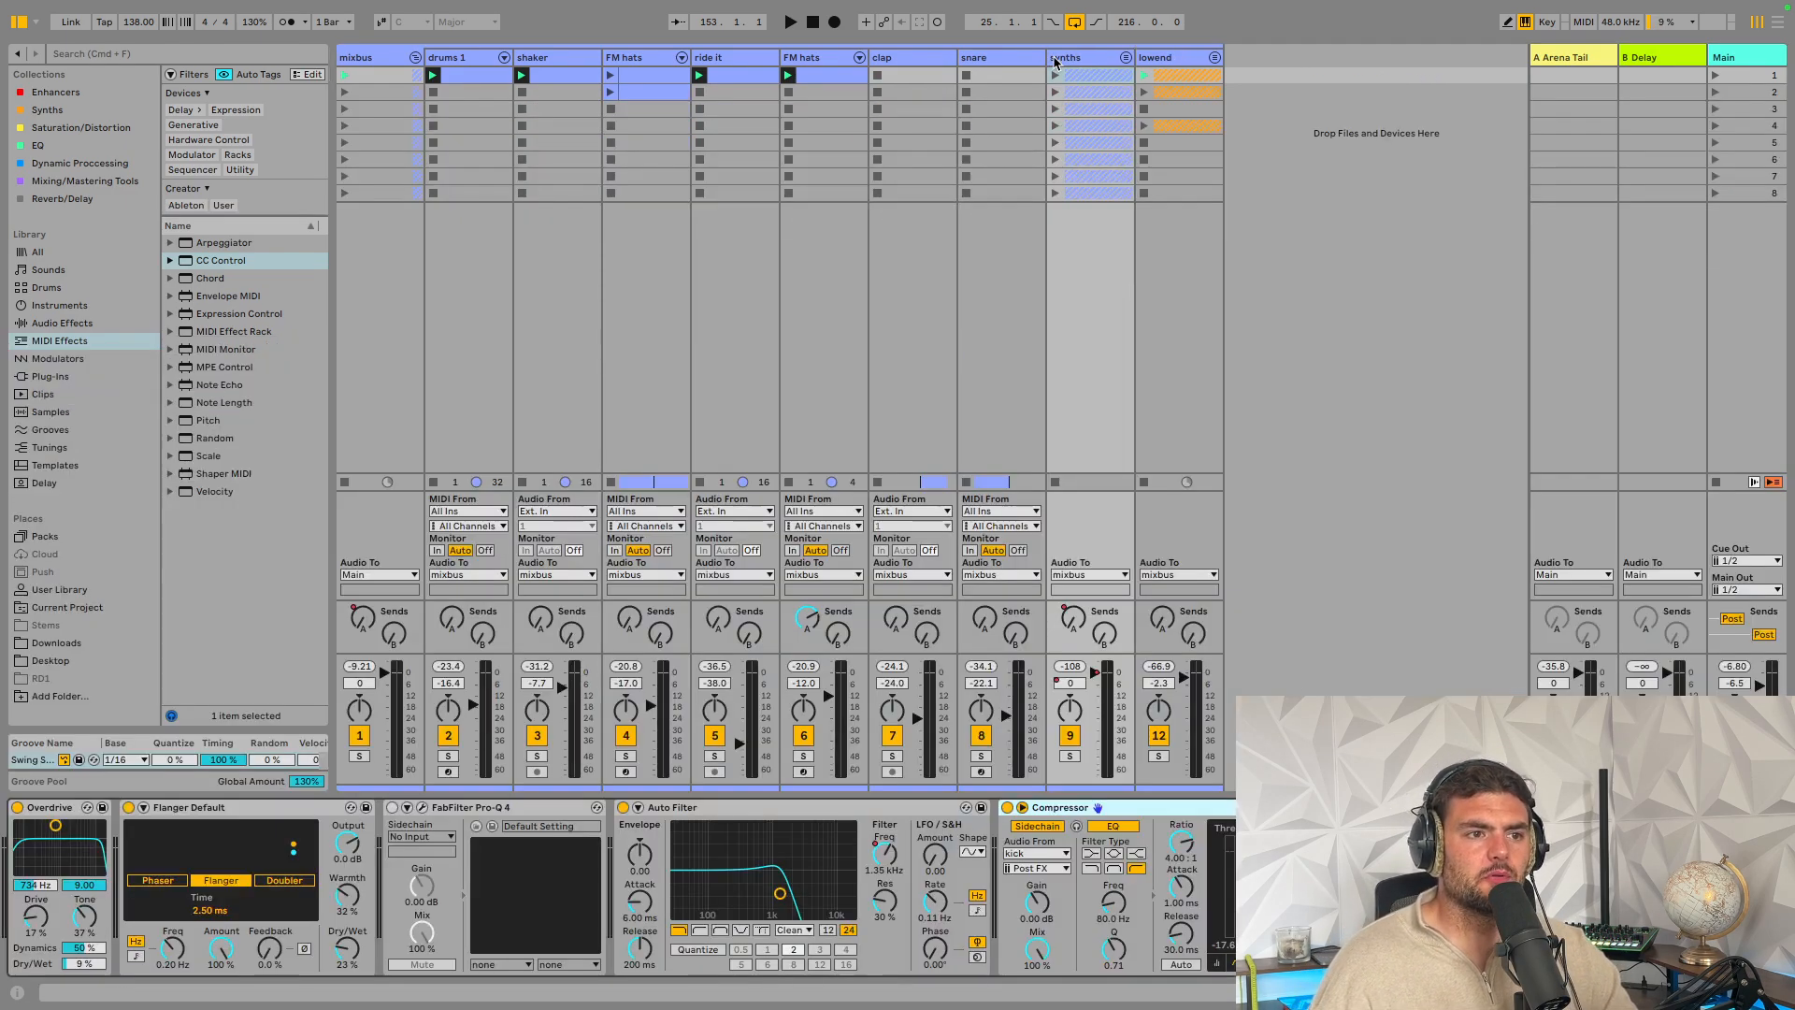
{"action": "left_click", "coordinate": [1124, 58]}
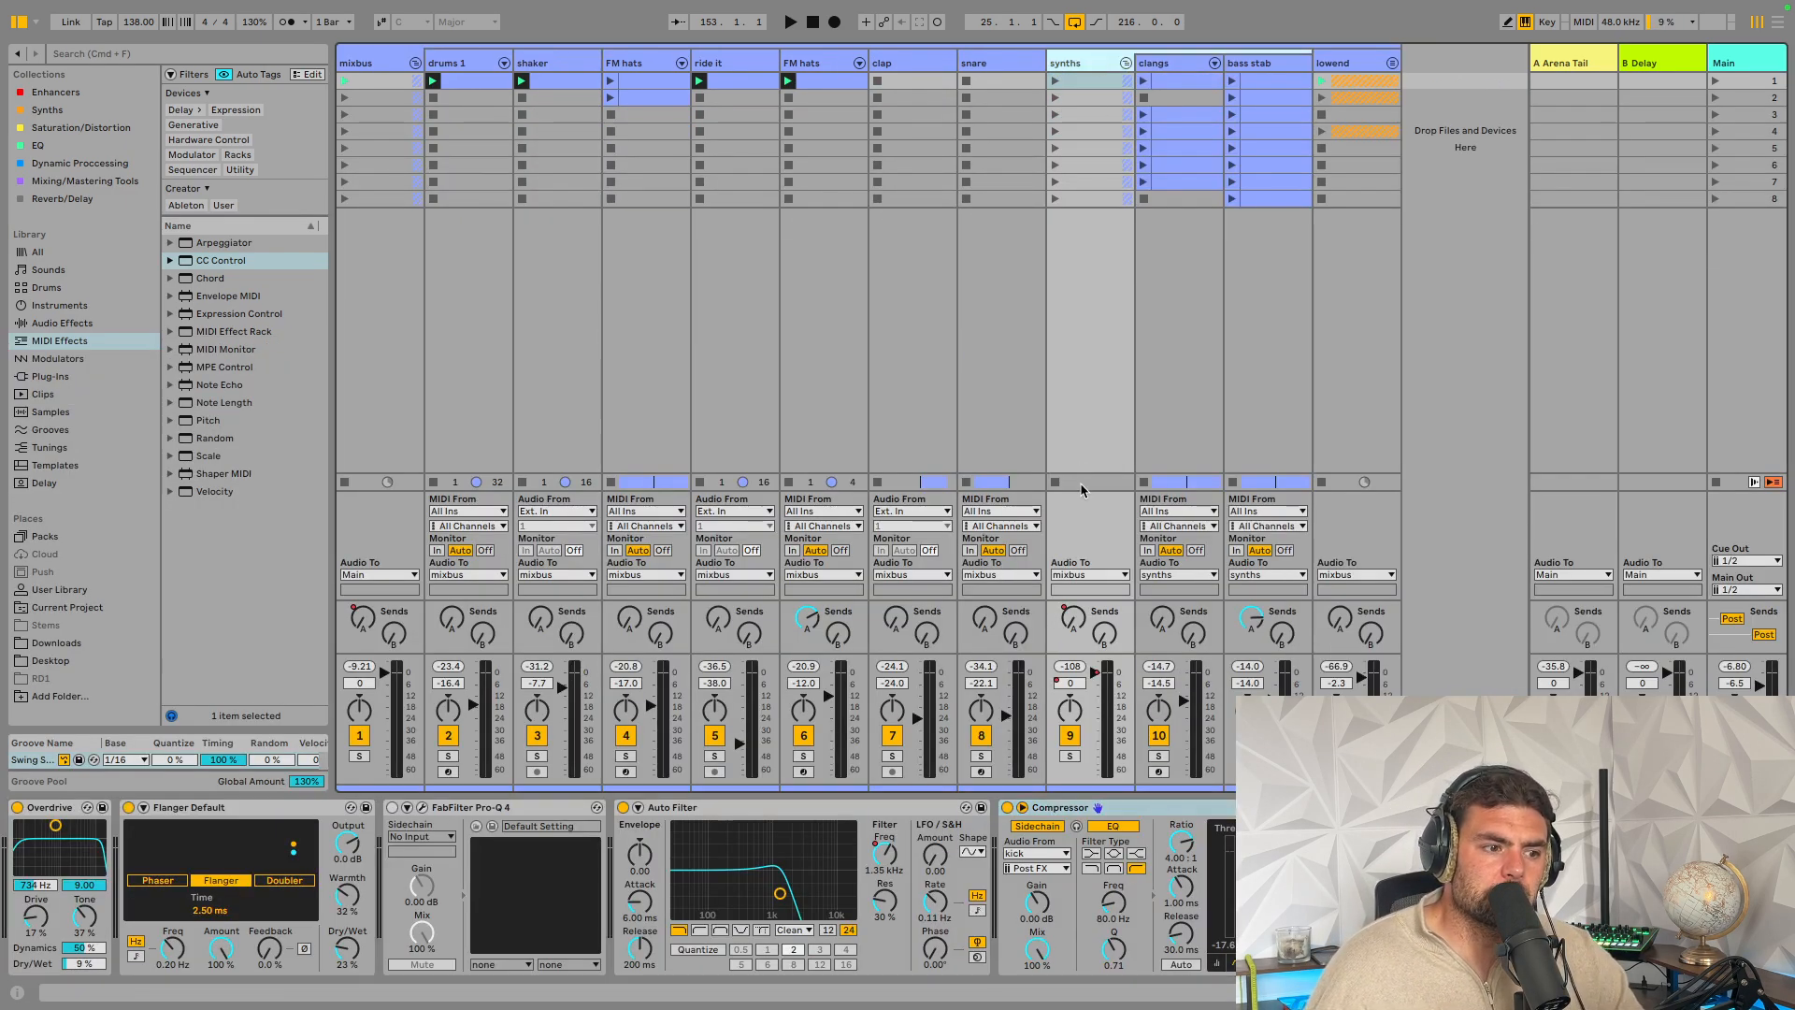
Examine the clangs track's DS Drum Rack and the DS FM instrument on its first pad
{"action": "left_click", "coordinate": [1171, 66]}
{"action": "left_click", "coordinate": [1243, 74]}
{"action": "left_click", "coordinate": [1192, 72]}
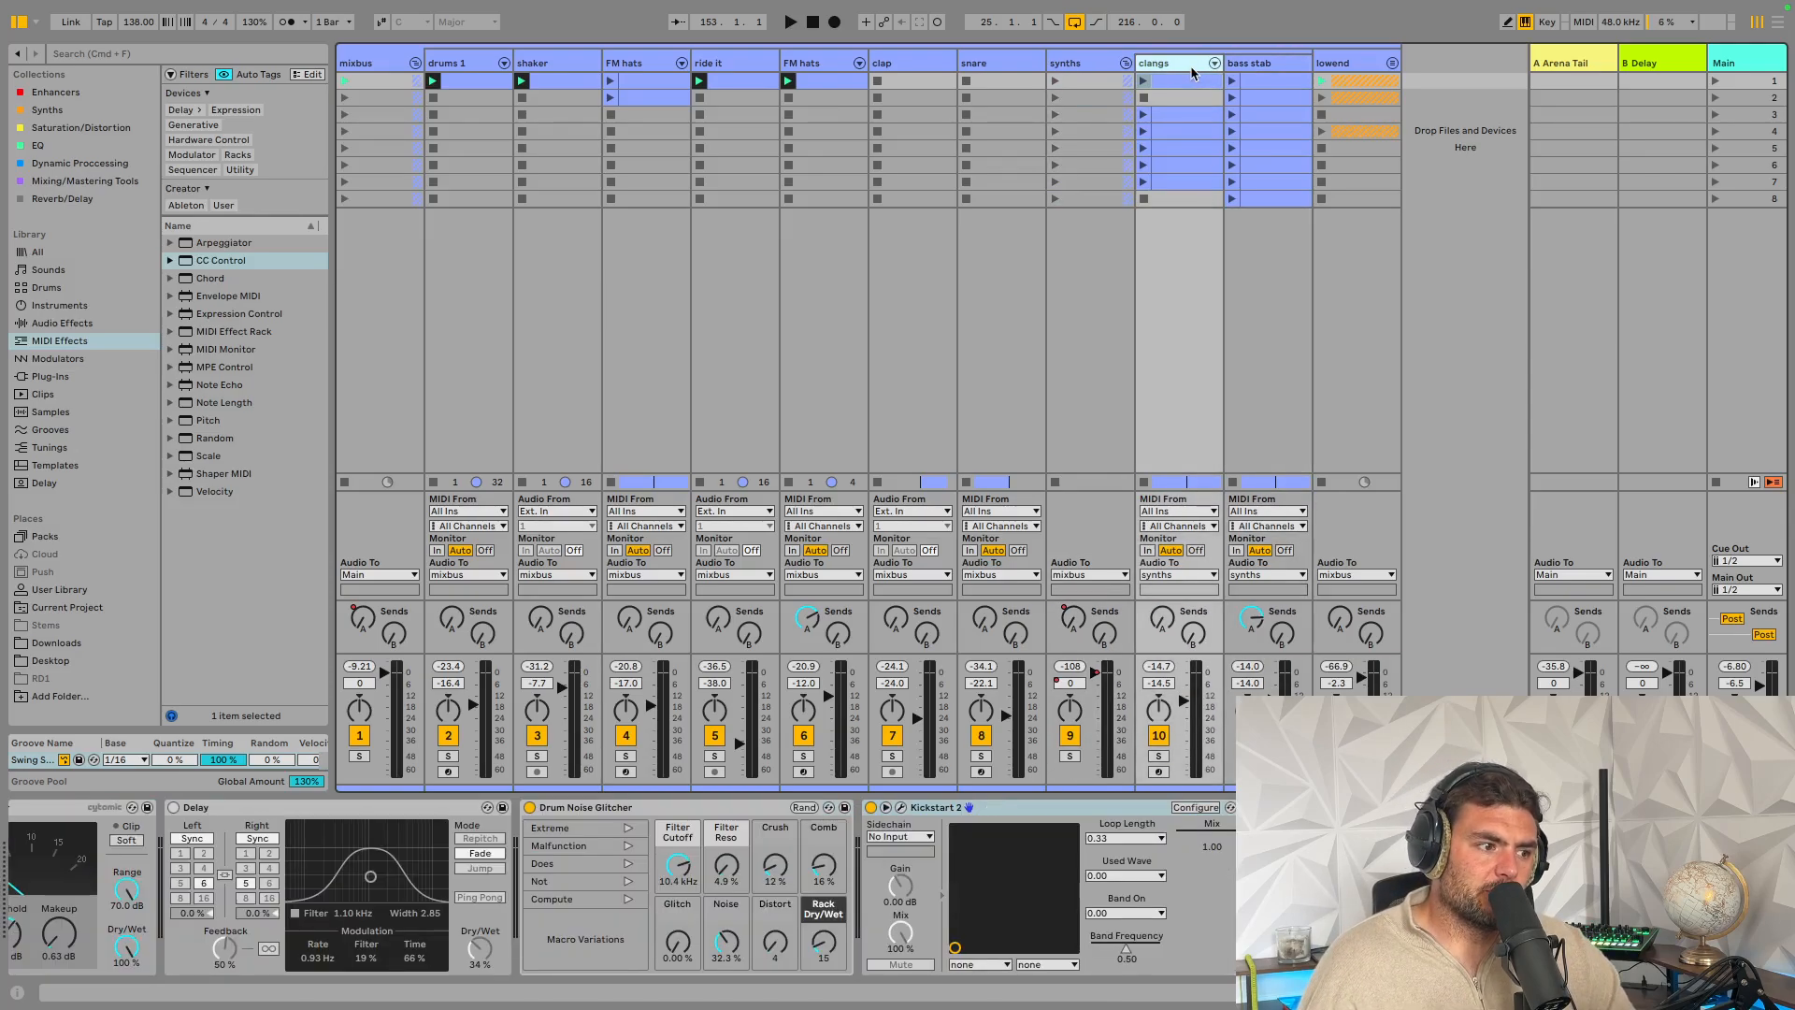
{"action": "scroll", "coordinate": [617, 888], "scroll_direction": "left", "scroll_amount": 5}
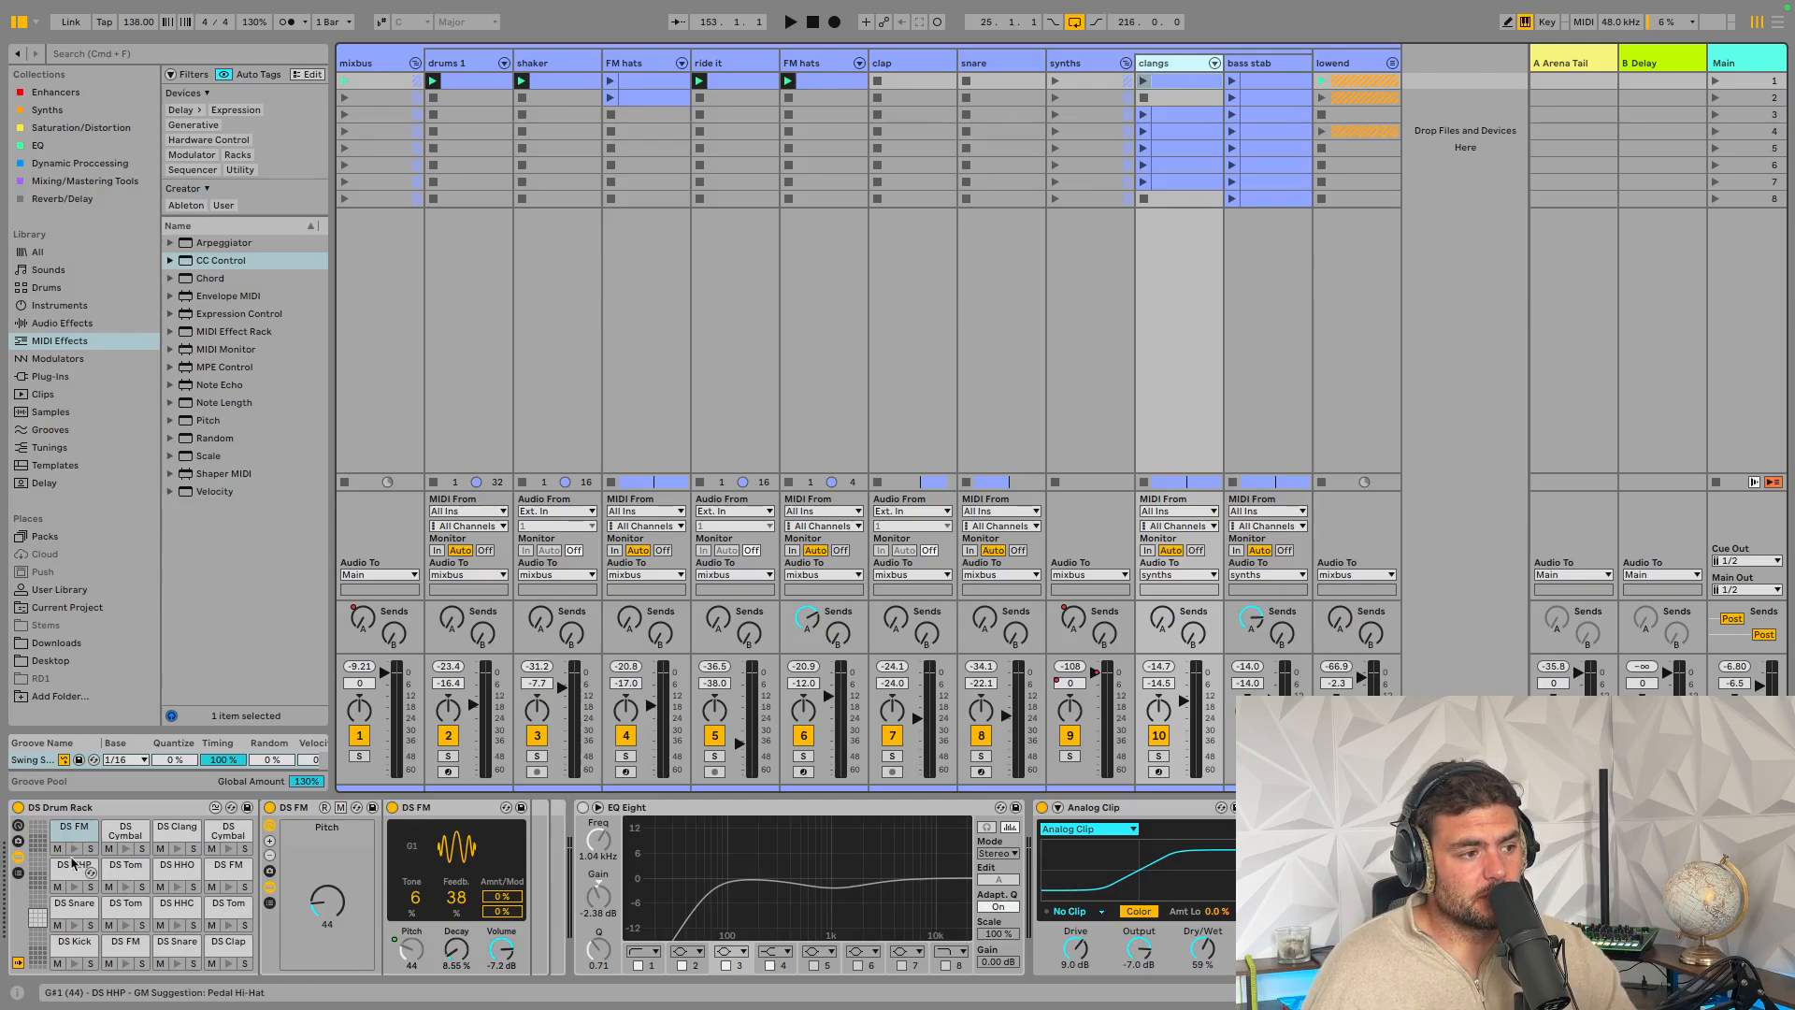
{"action": "left_click", "coordinate": [58, 812]}
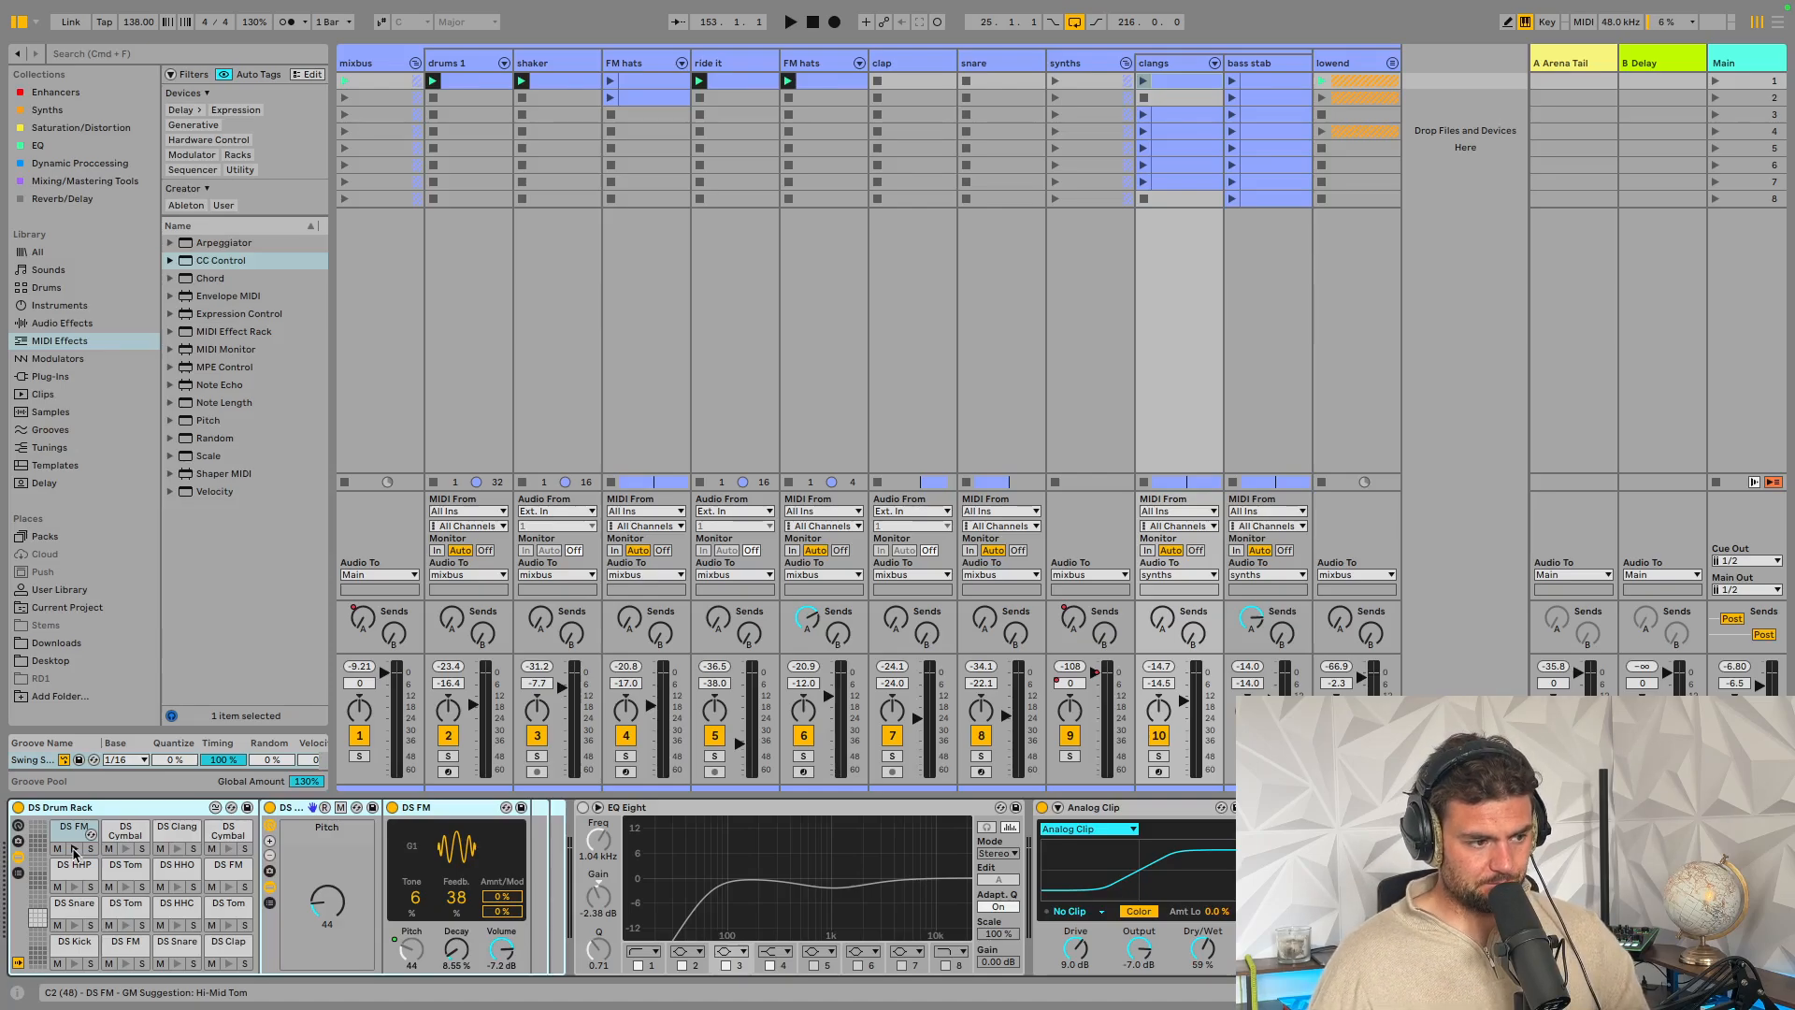
{"action": "left_click", "coordinate": [424, 808]}
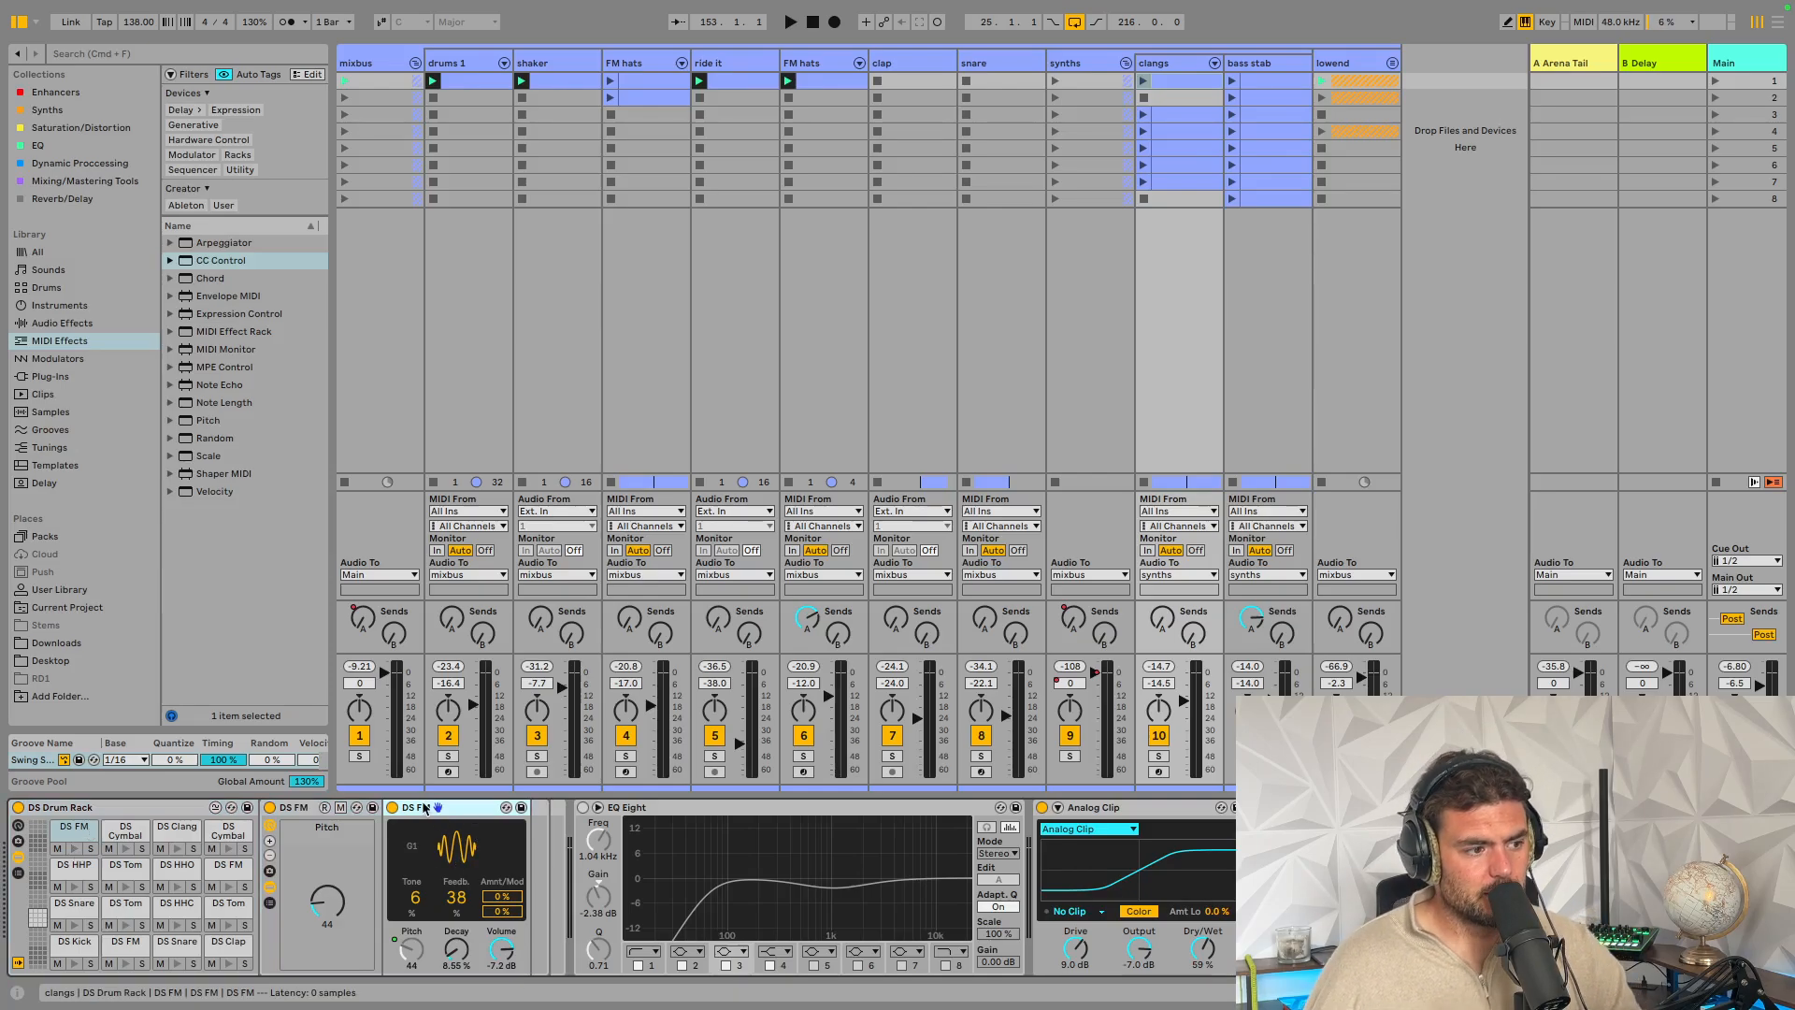
Solo the clangs track and audition it in the arrangement from bar 145
{"action": "left_click", "coordinate": [1154, 757]}
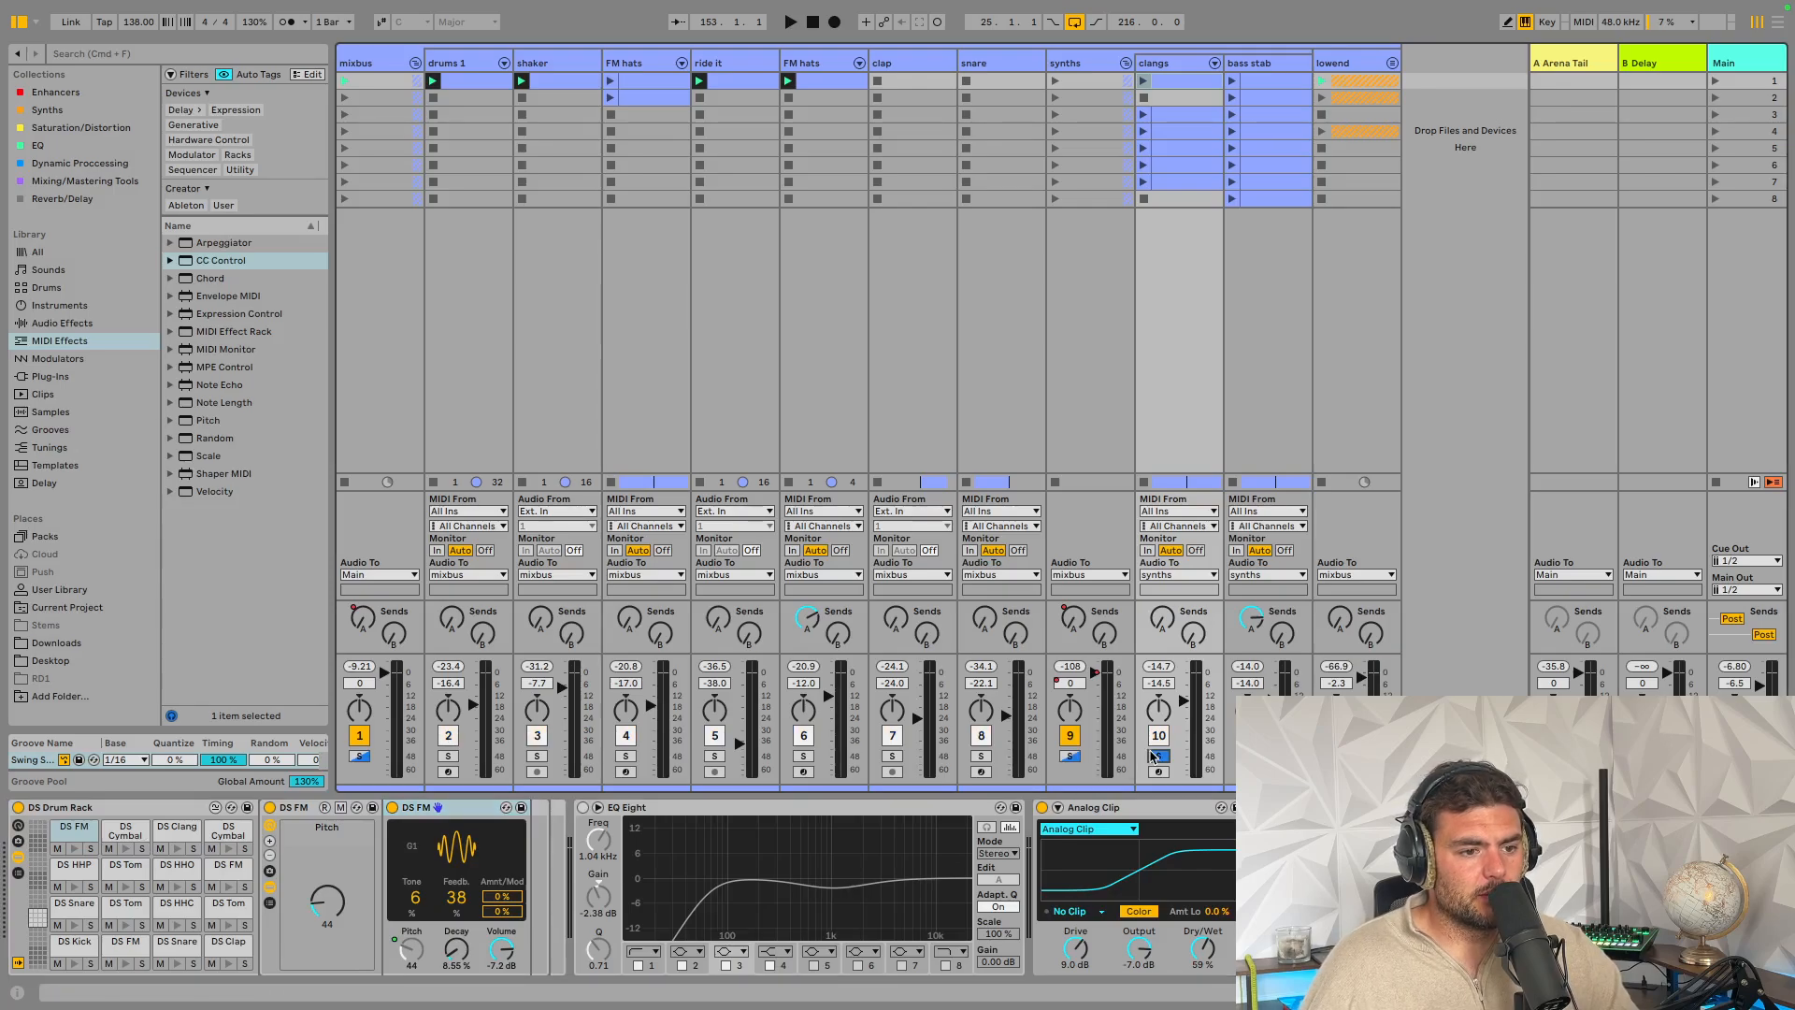
{"action": "key", "text": "Tab"}
{"action": "key", "text": "space"}
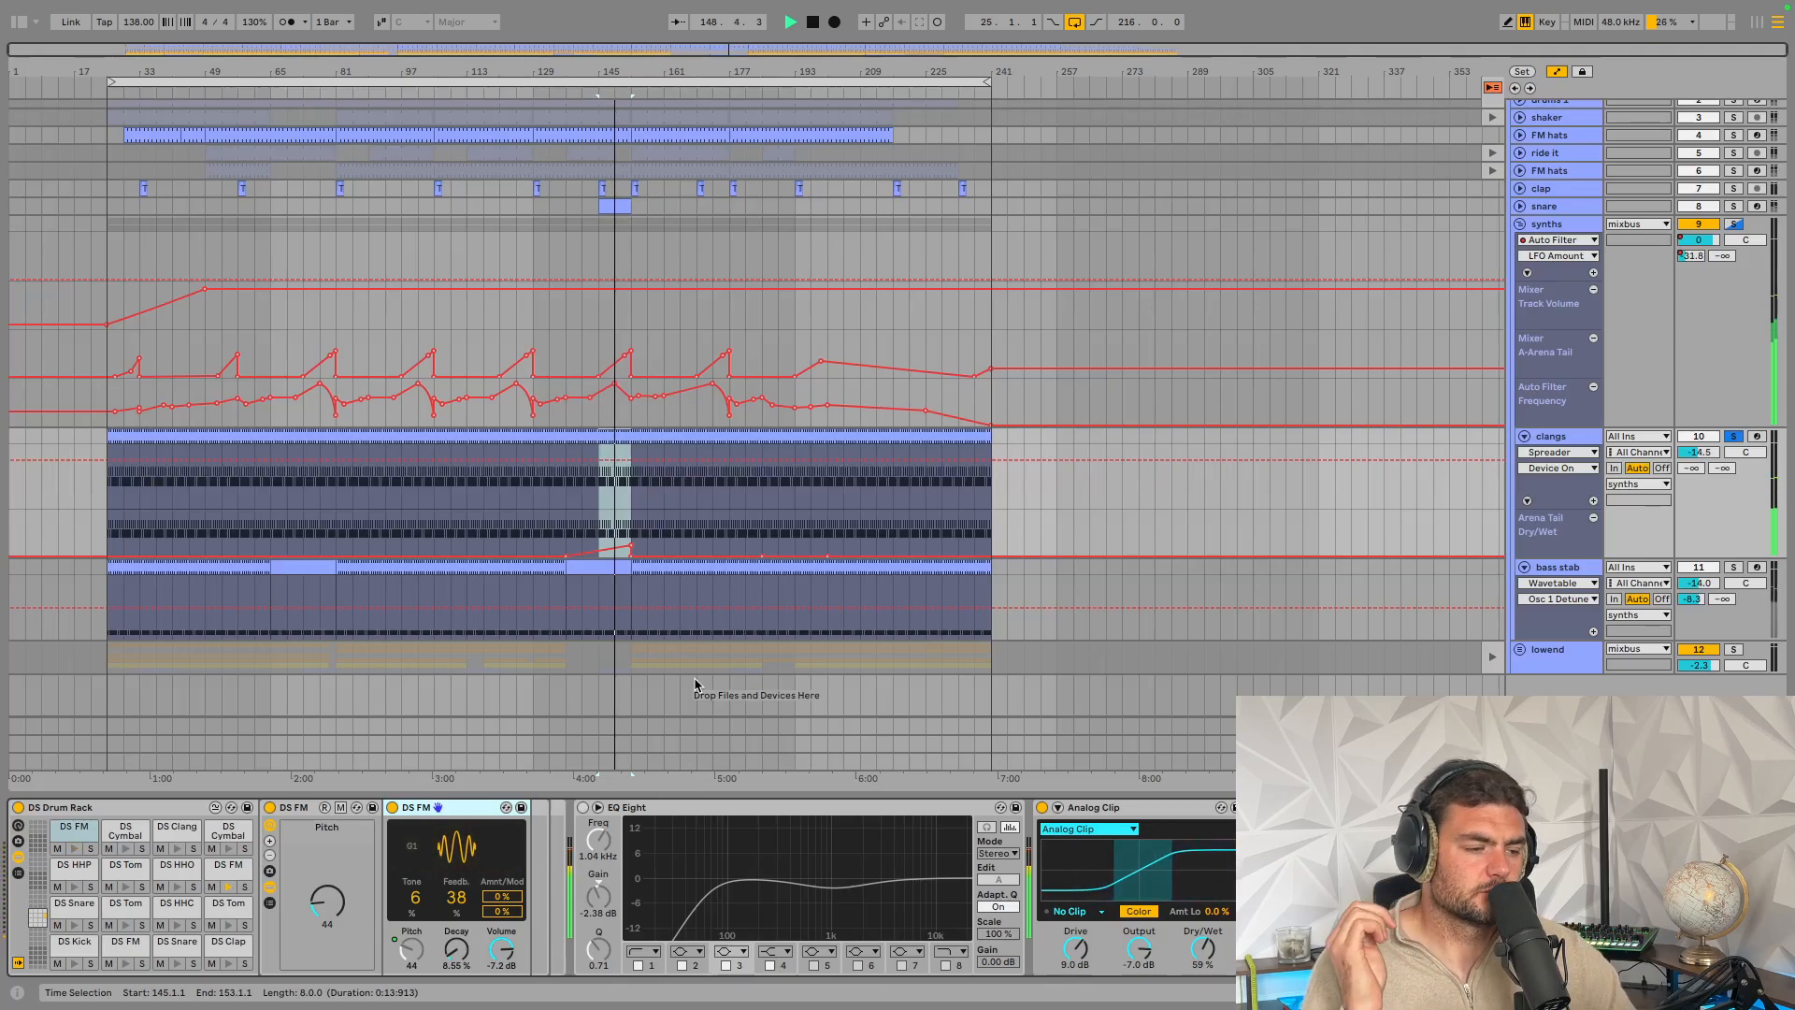
{"action": "key", "text": "space"}
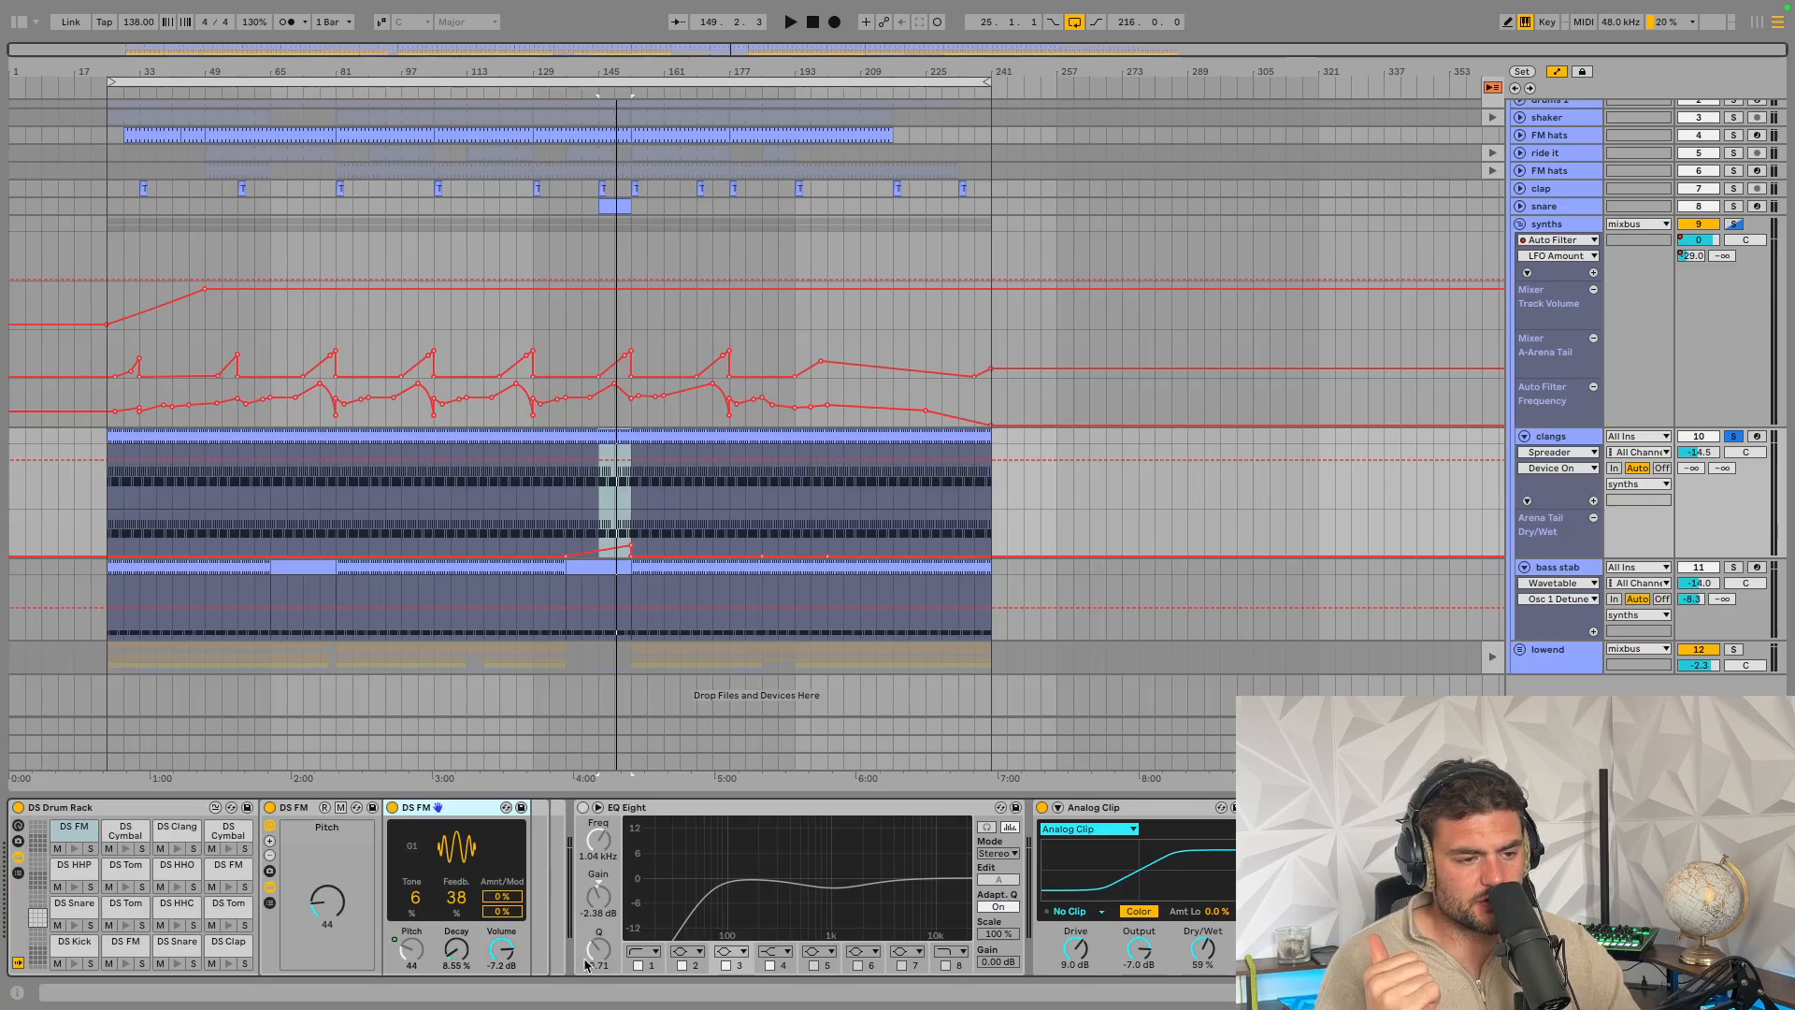
Review the clangs track's effect chain from EQ Eight and Analog Clip through Spreader, Arena Tail and Top Spreader while auditioning it
{"action": "scroll", "coordinate": [586, 965], "scroll_direction": "right", "scroll_amount": 6}
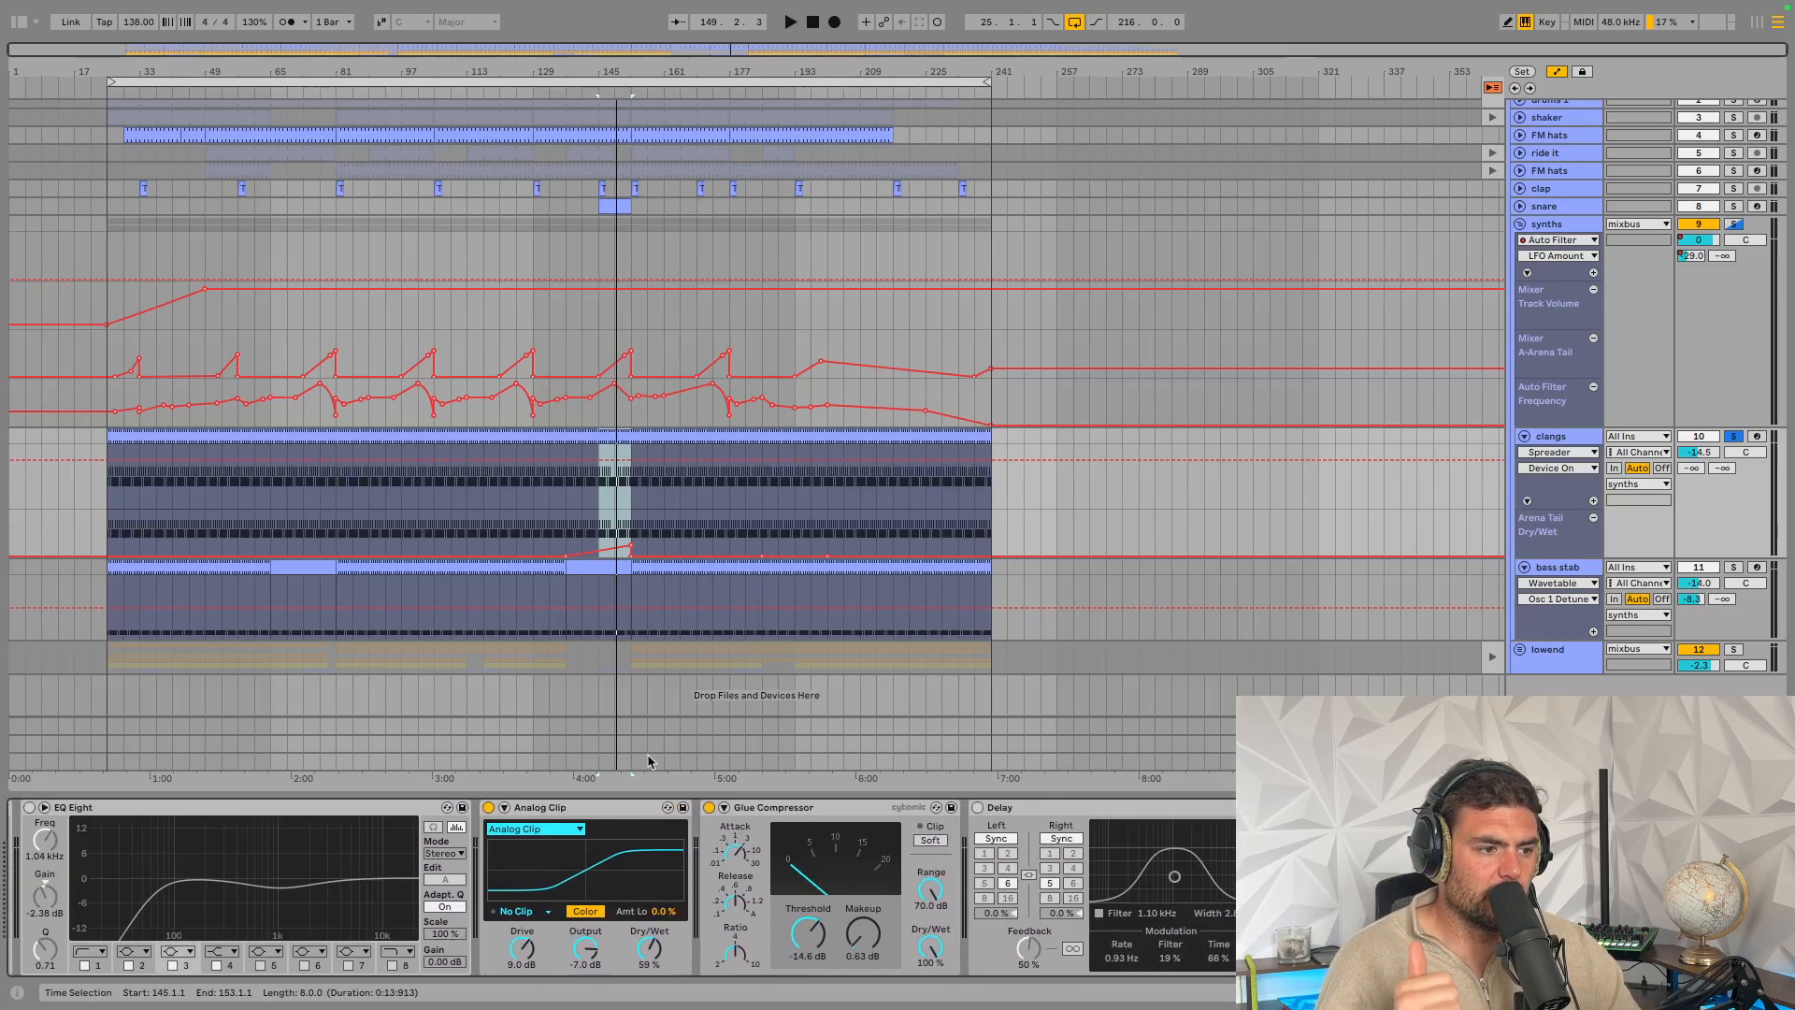
{"action": "left_click", "coordinate": [578, 808]}
{"action": "scroll", "coordinate": [580, 808], "scroll_direction": "right", "scroll_amount": 10}
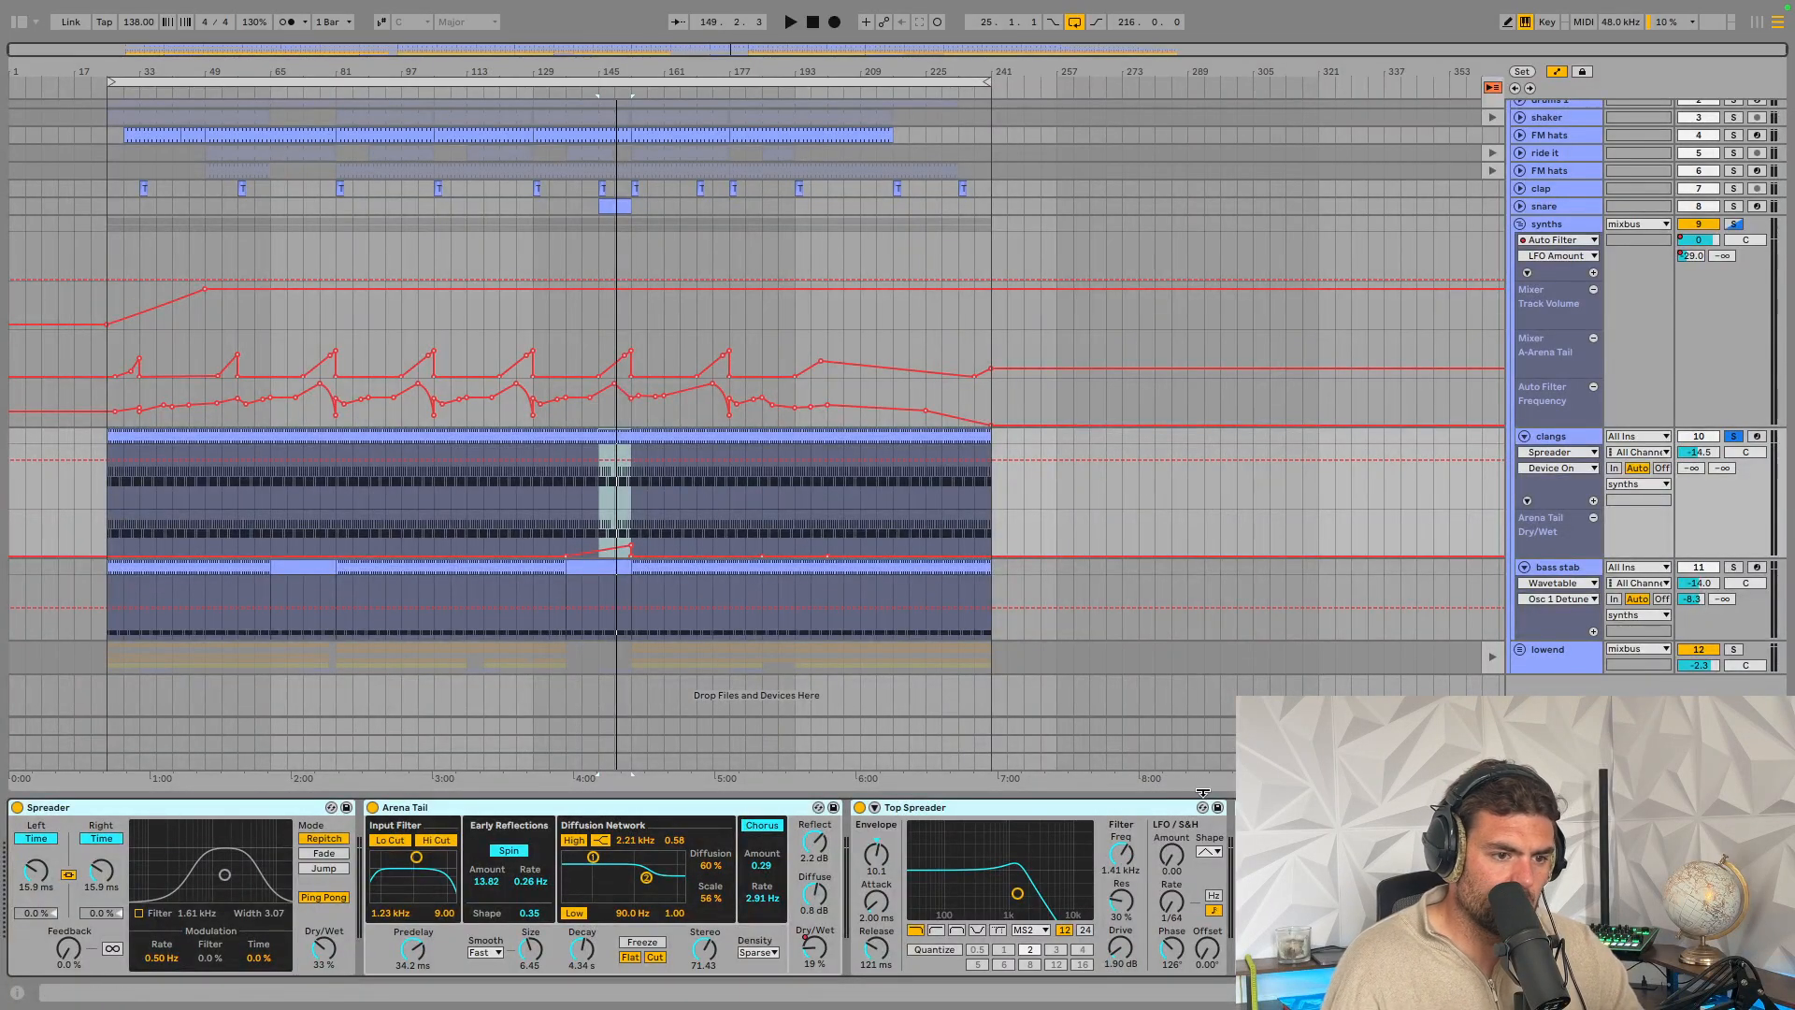
{"action": "scroll", "coordinate": [1128, 808], "scroll_direction": "left", "scroll_amount": 15}
{"action": "key", "text": "space"}
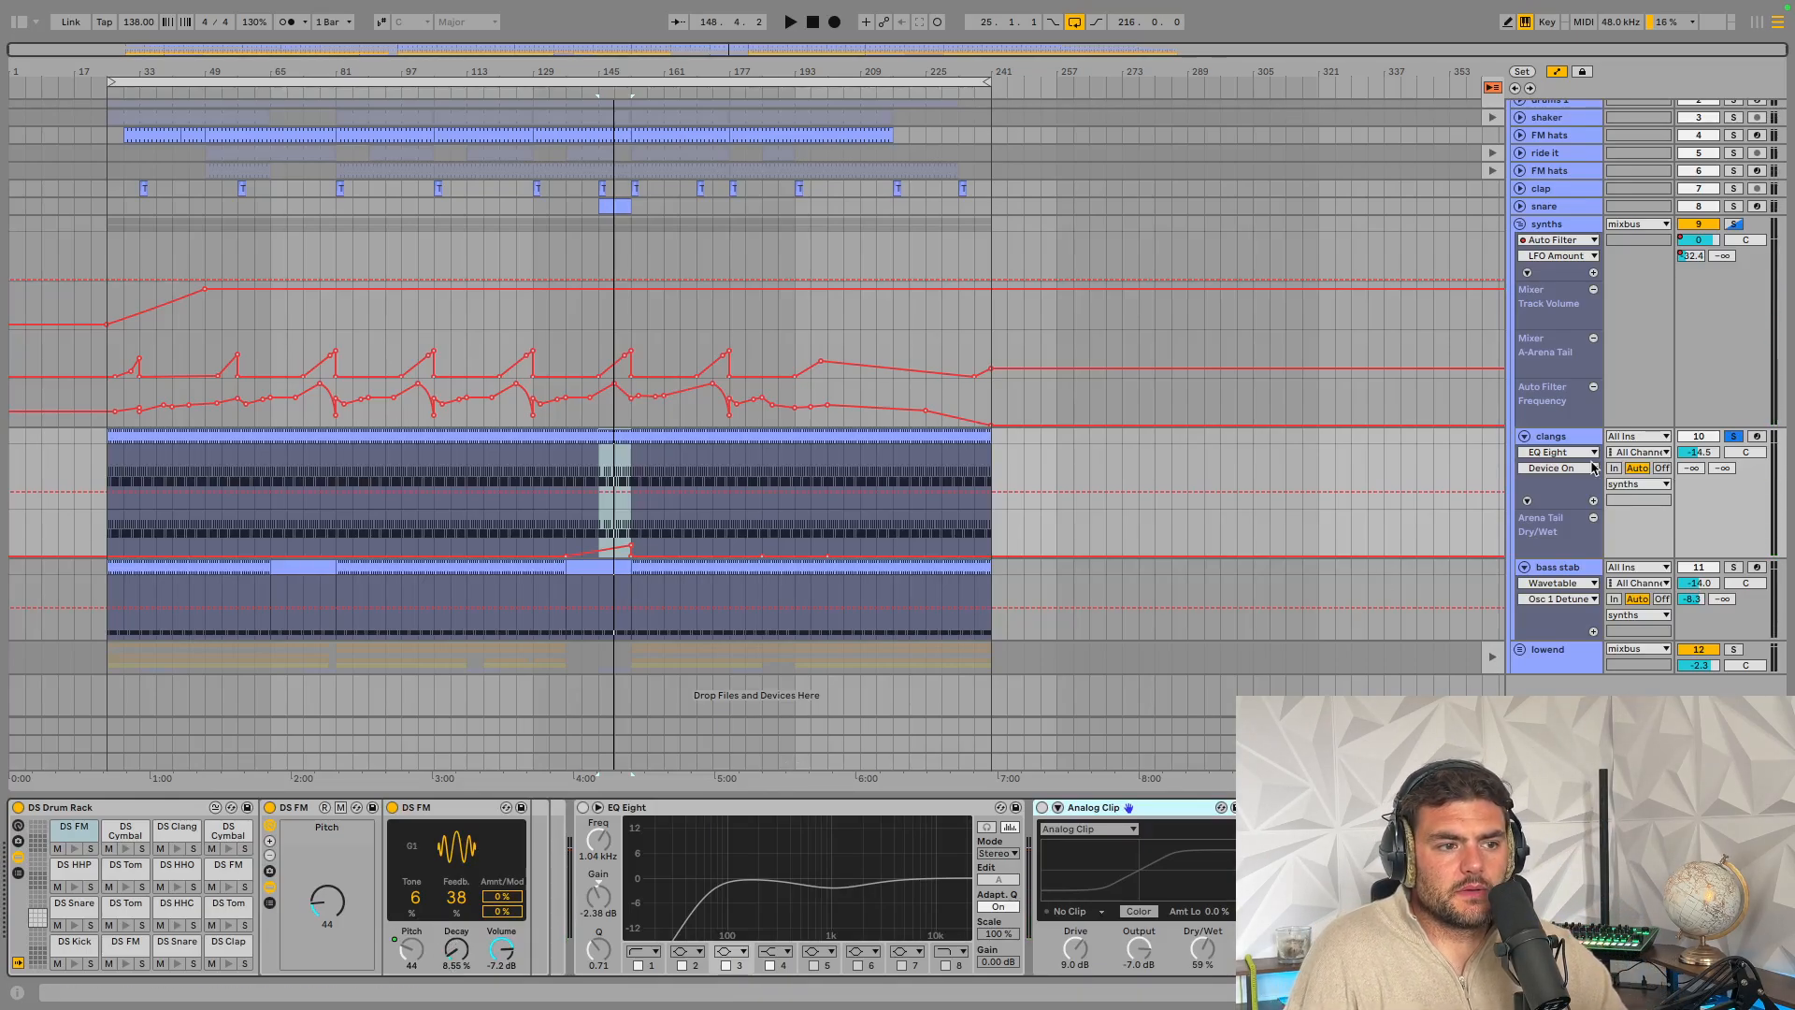
Audition the soloed clangs from bar 37 and again from bar 65
{"action": "left_click", "coordinate": [150, 465]}
{"action": "key", "text": "space"}
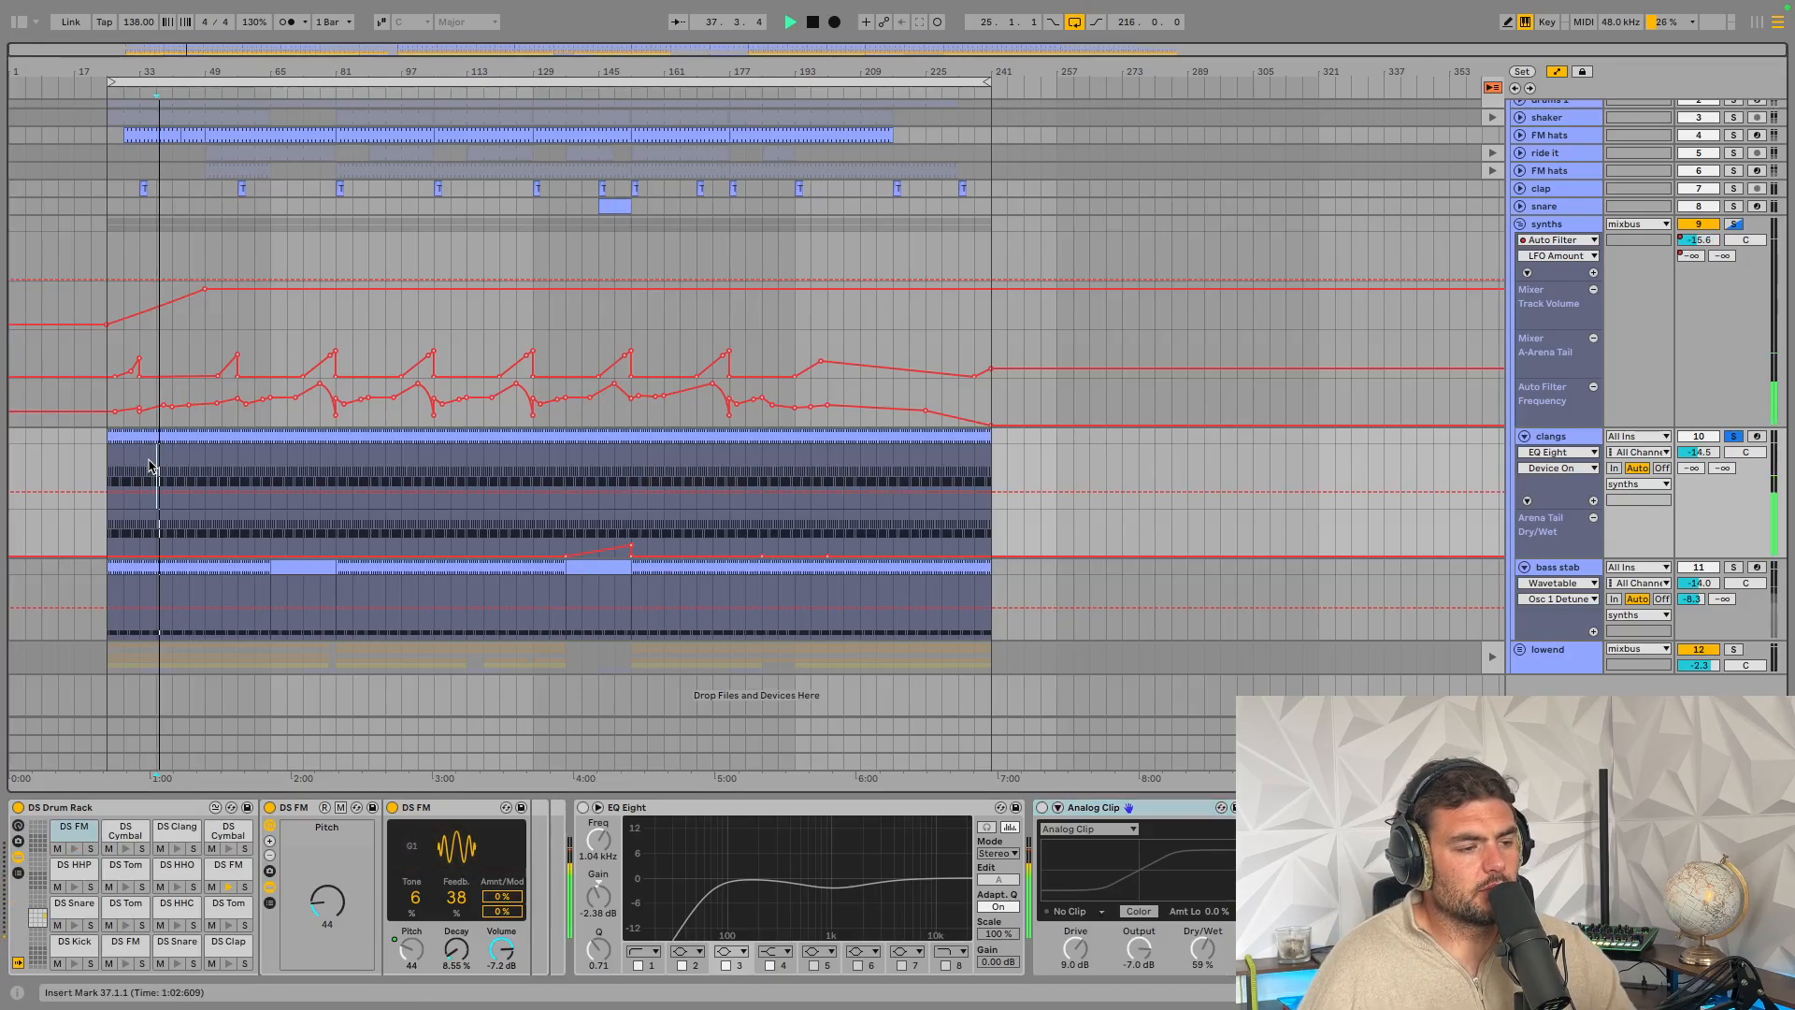
{"action": "left_click", "coordinate": [271, 465]}
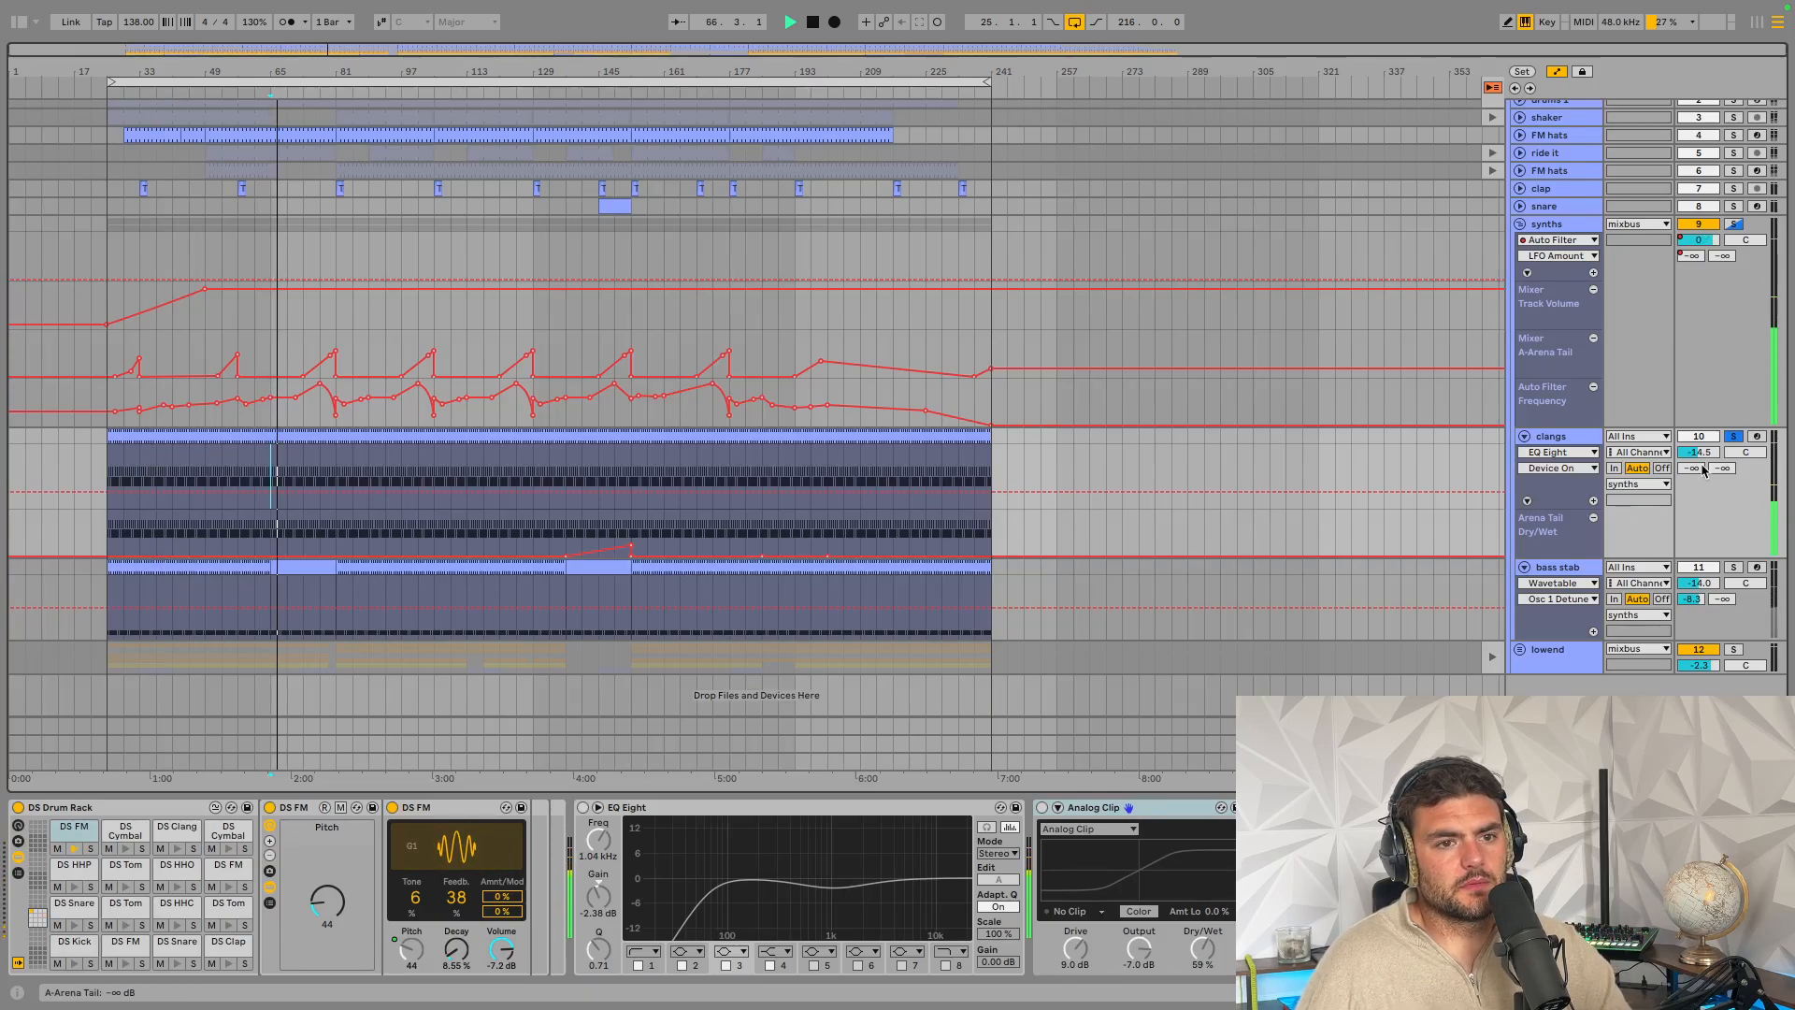
Select the first FM hats track's clip at bar 177 and check its drum rack during playback
{"action": "scroll", "coordinate": [1691, 467], "scroll_direction": "up", "scroll_amount": 5}
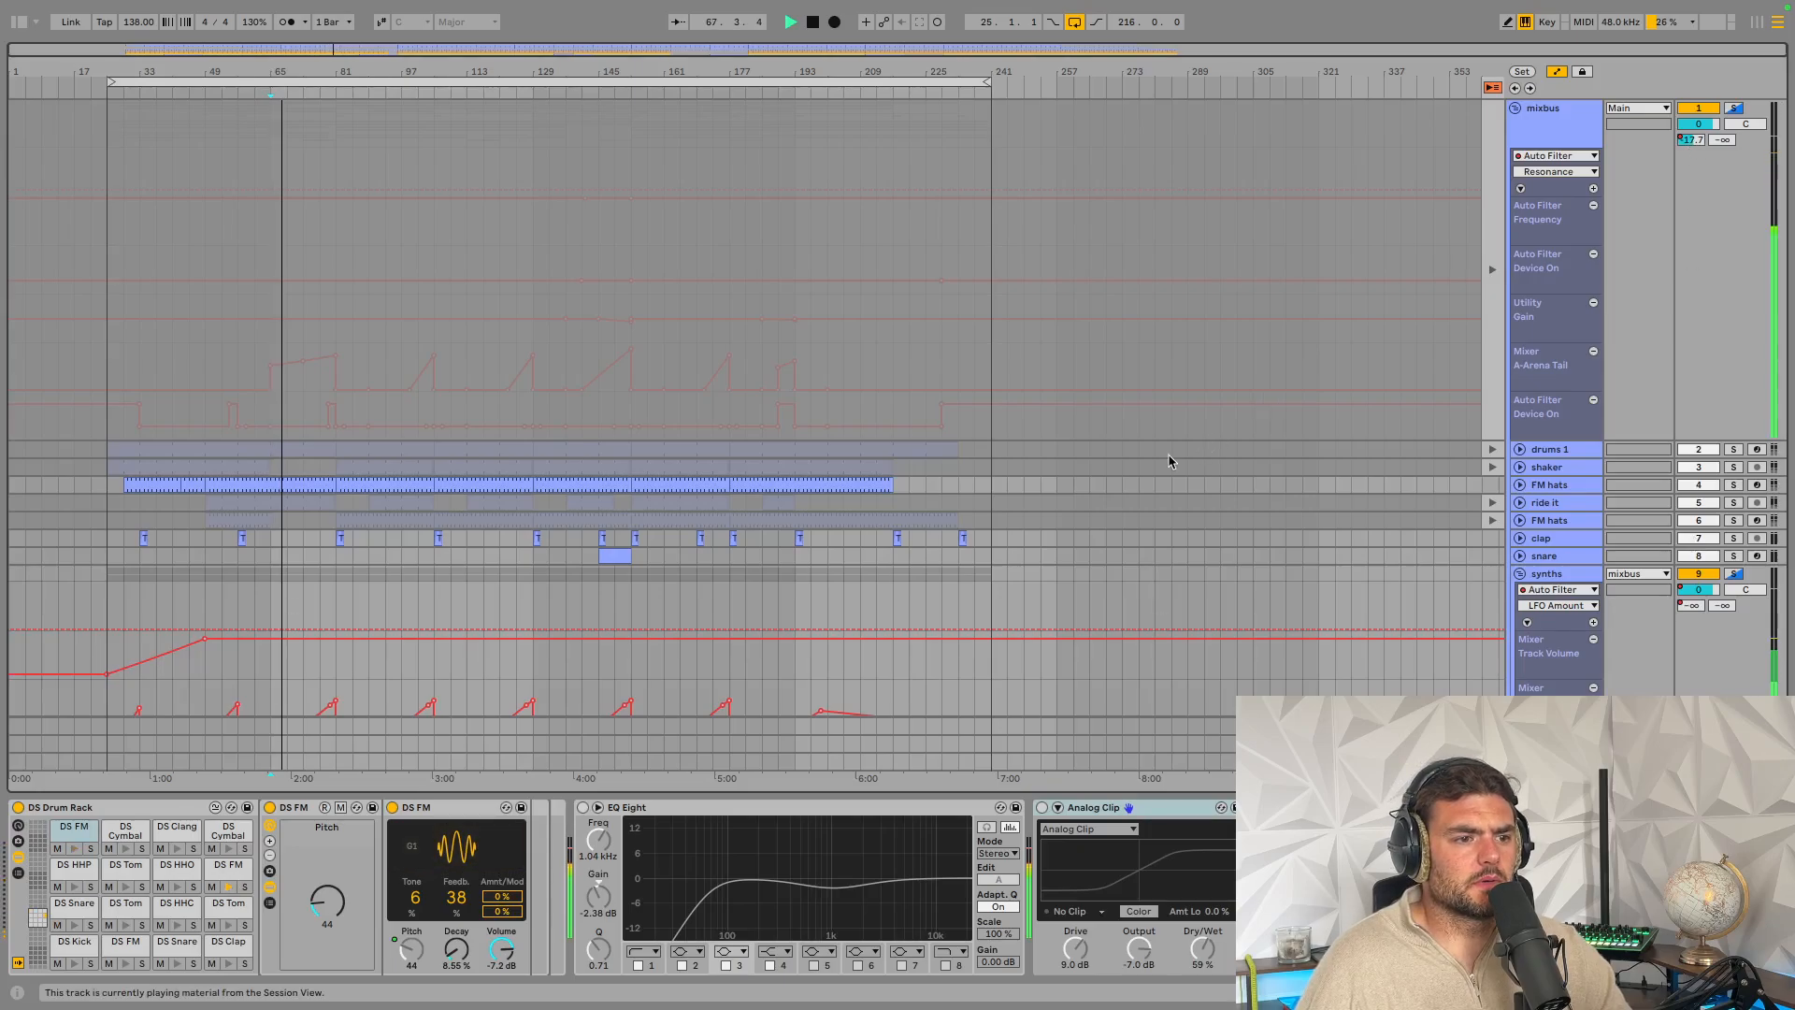
{"action": "left_click", "coordinate": [858, 485]}
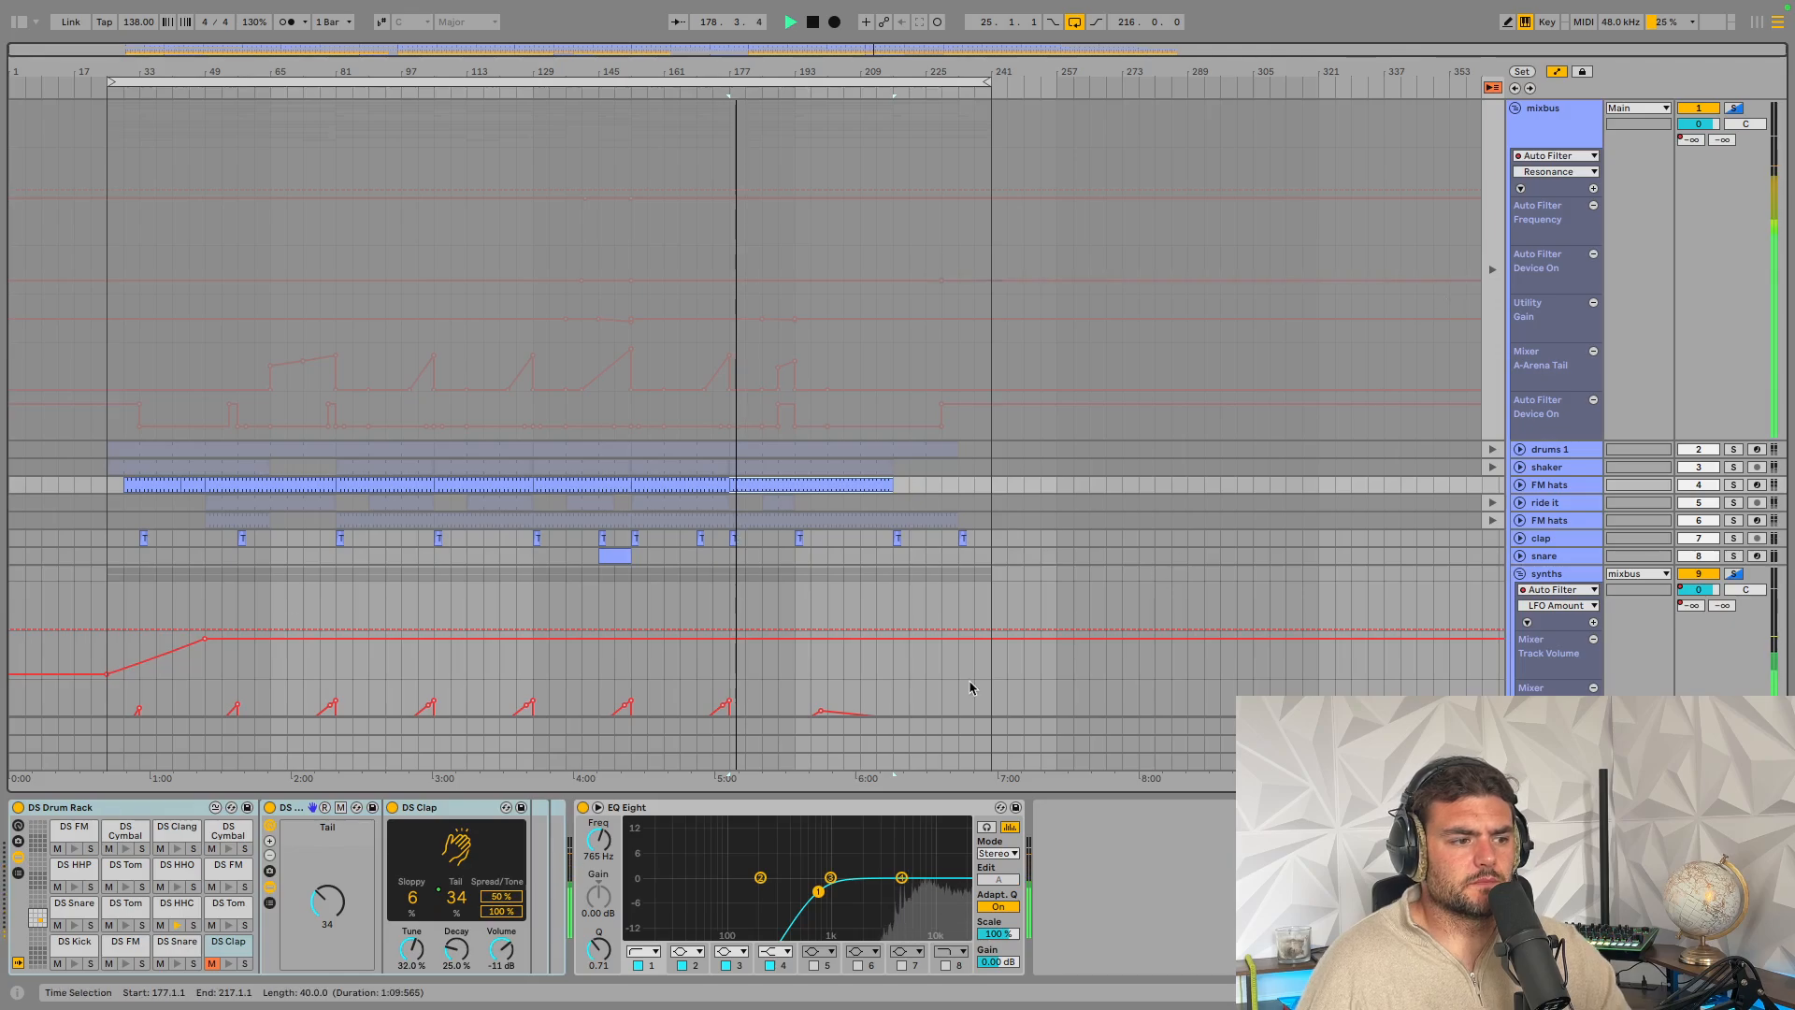
{"action": "key", "text": "space"}
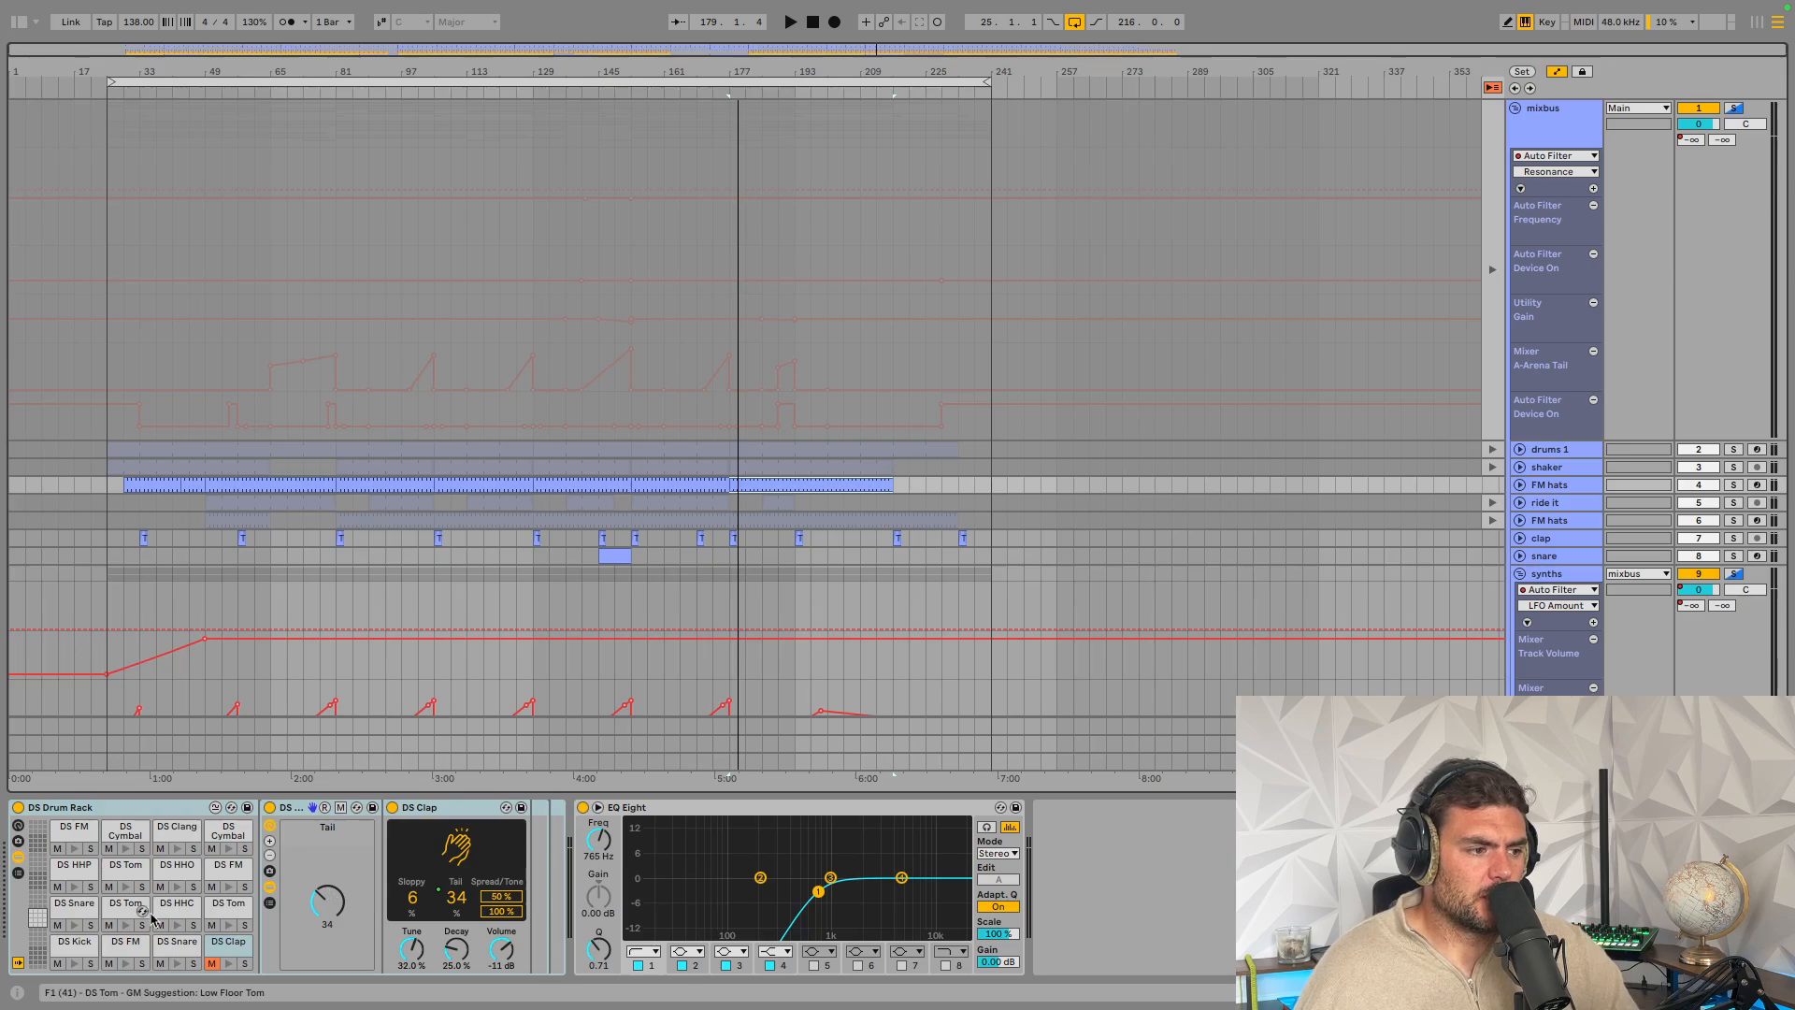
Open the clangs clip's notes and audition the DS FM notes at 1.1.2 and 1.2
{"action": "left_click", "coordinate": [1570, 582]}
{"action": "scroll", "coordinate": [685, 645], "scroll_direction": "down", "scroll_amount": 5}
{"action": "double_click", "coordinate": [687, 613]}
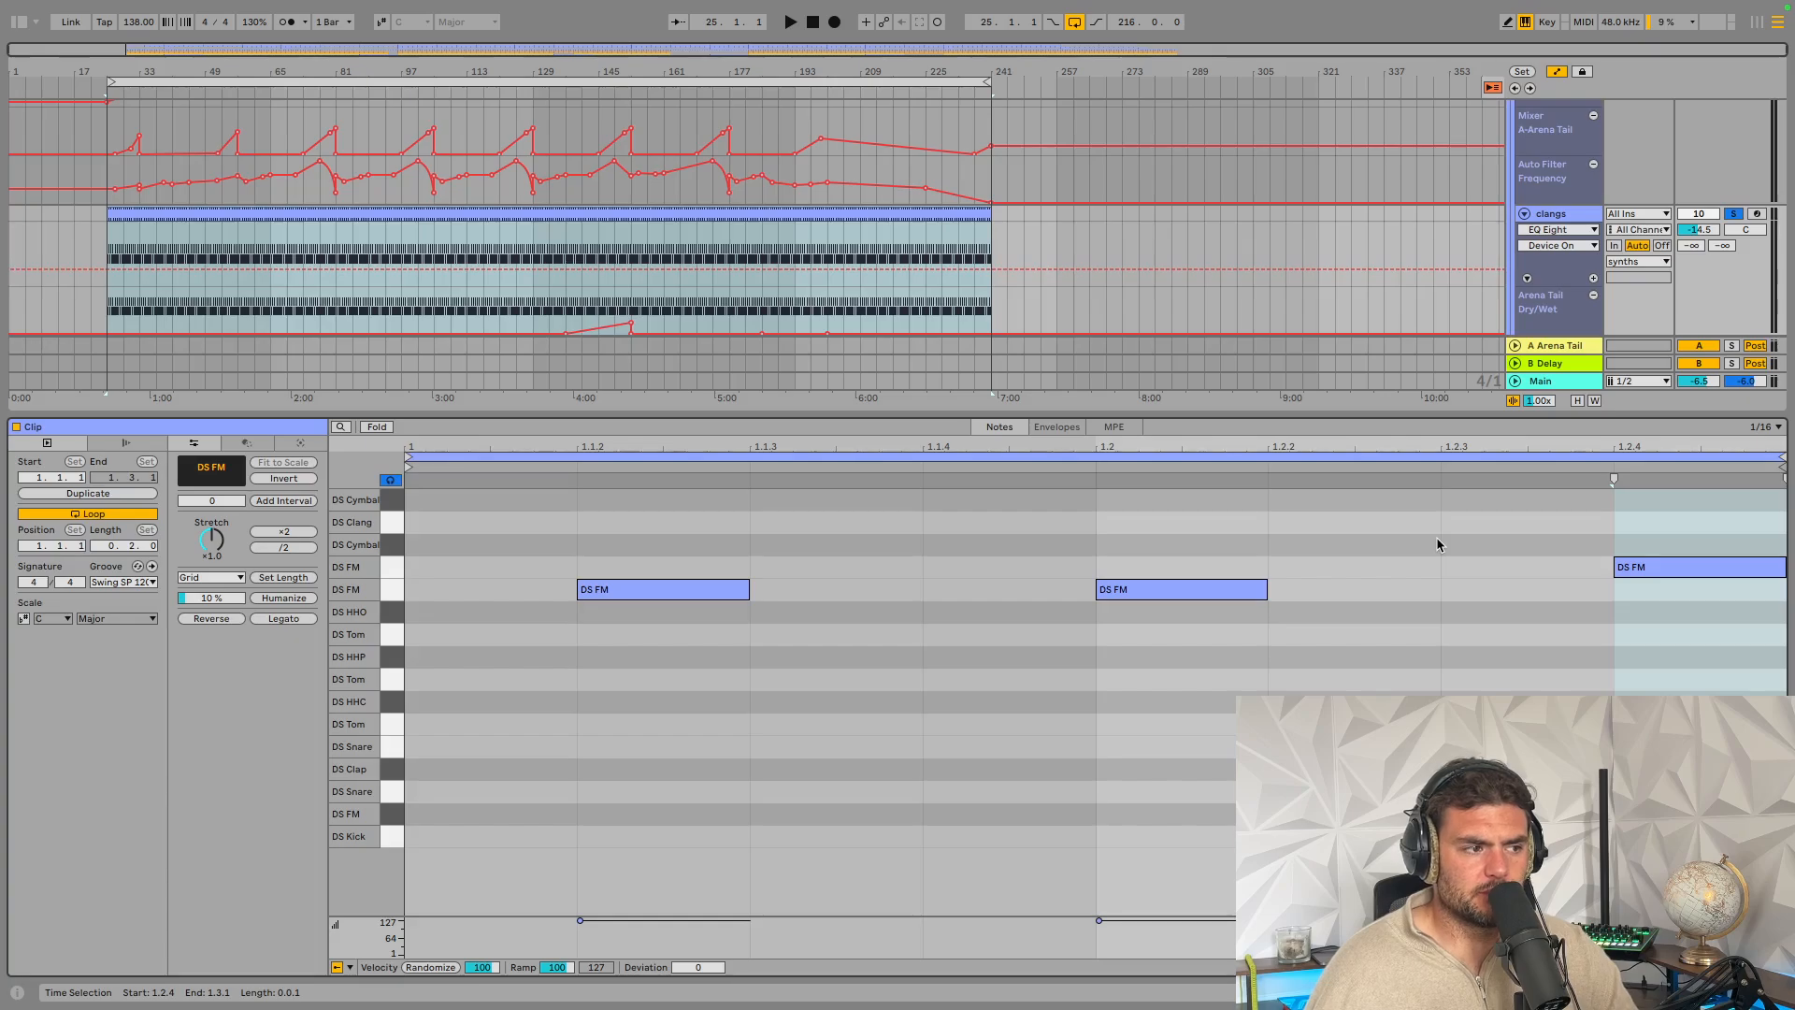
{"action": "left_click", "coordinate": [715, 590]}
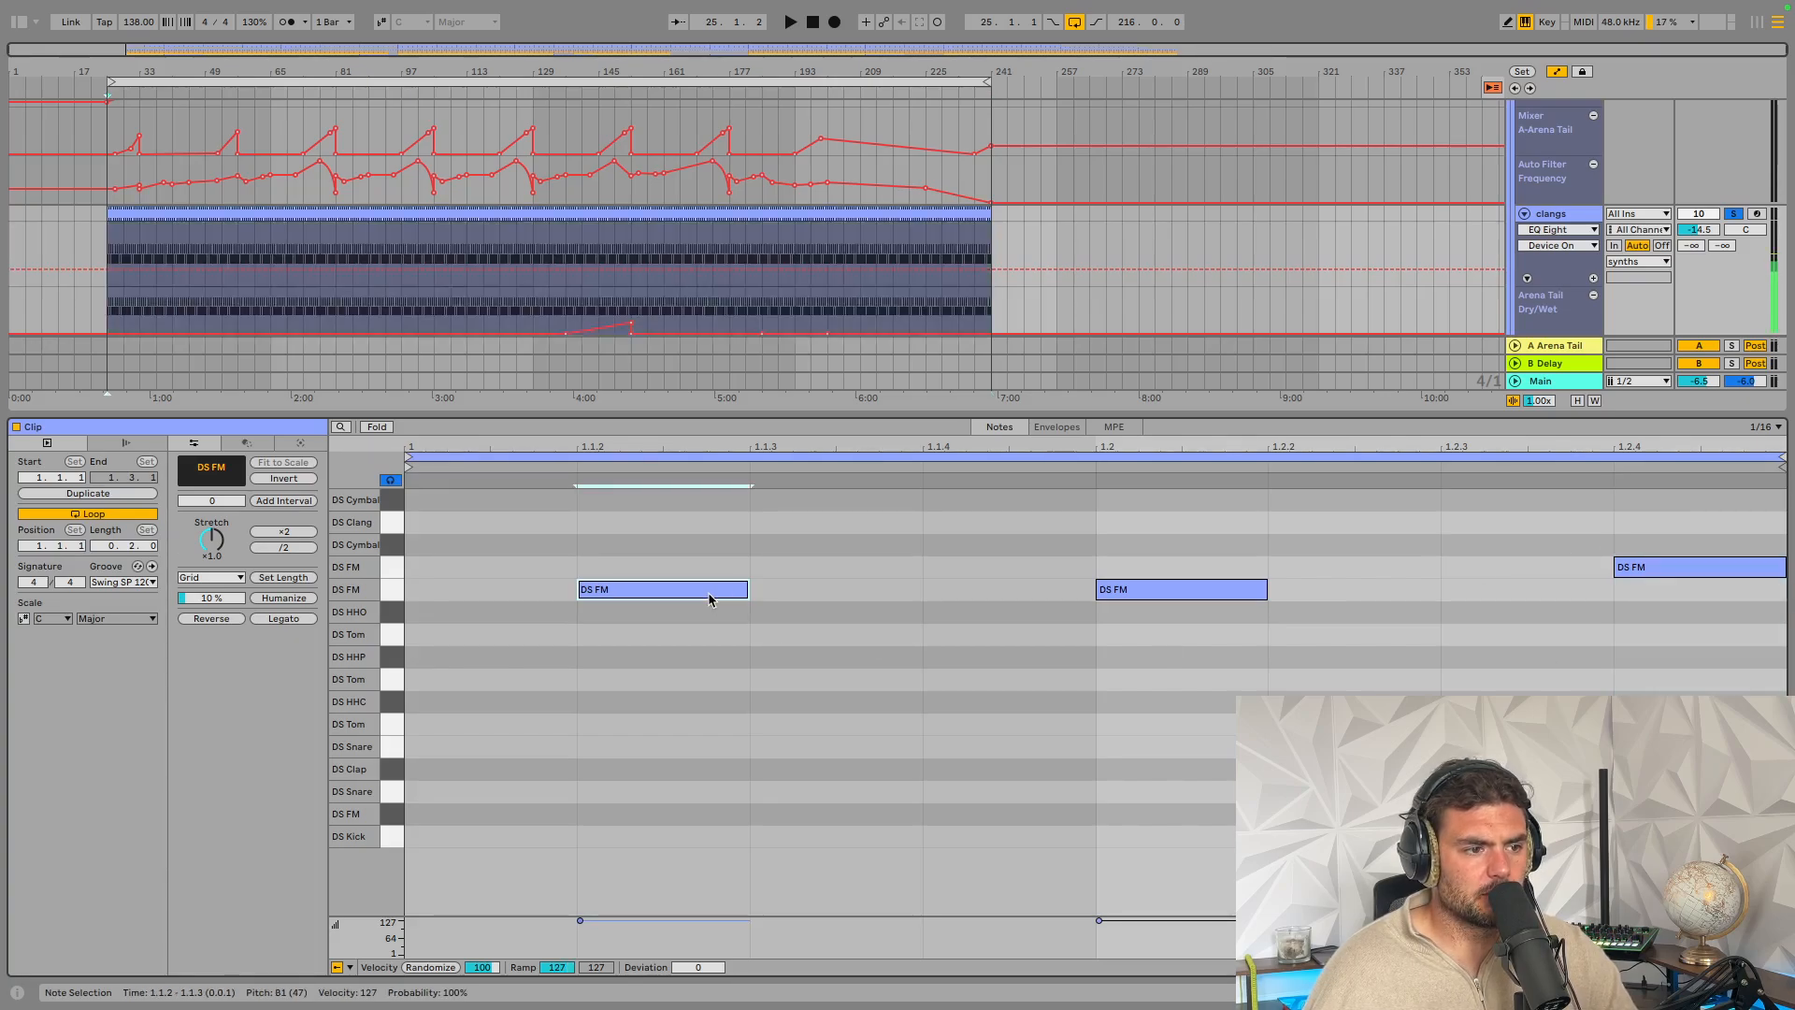
{"action": "left_click", "coordinate": [1111, 591]}
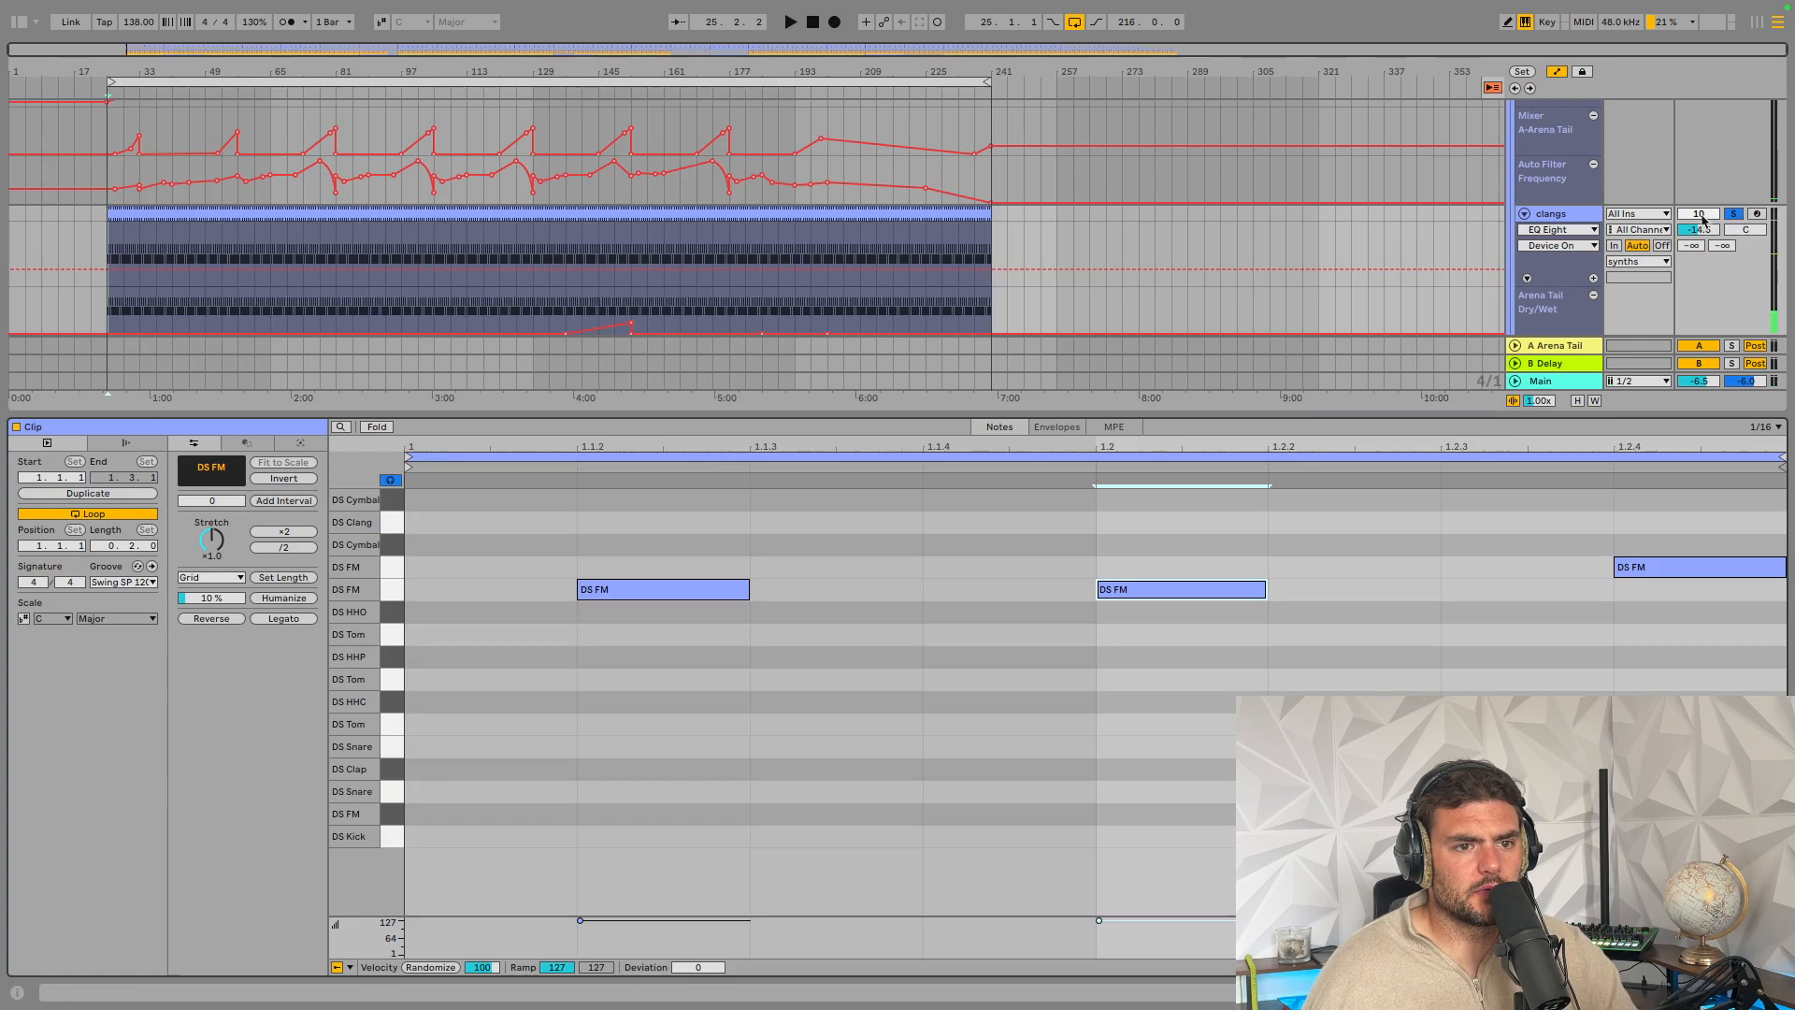
Play the arrangement from bar 185 while checking the first FM hats track's devices and reopening the clangs clip's notes
{"action": "key", "text": "shift+Tab"}
{"action": "scroll", "coordinate": [860, 902], "scroll_direction": "right", "scroll_amount": 5}
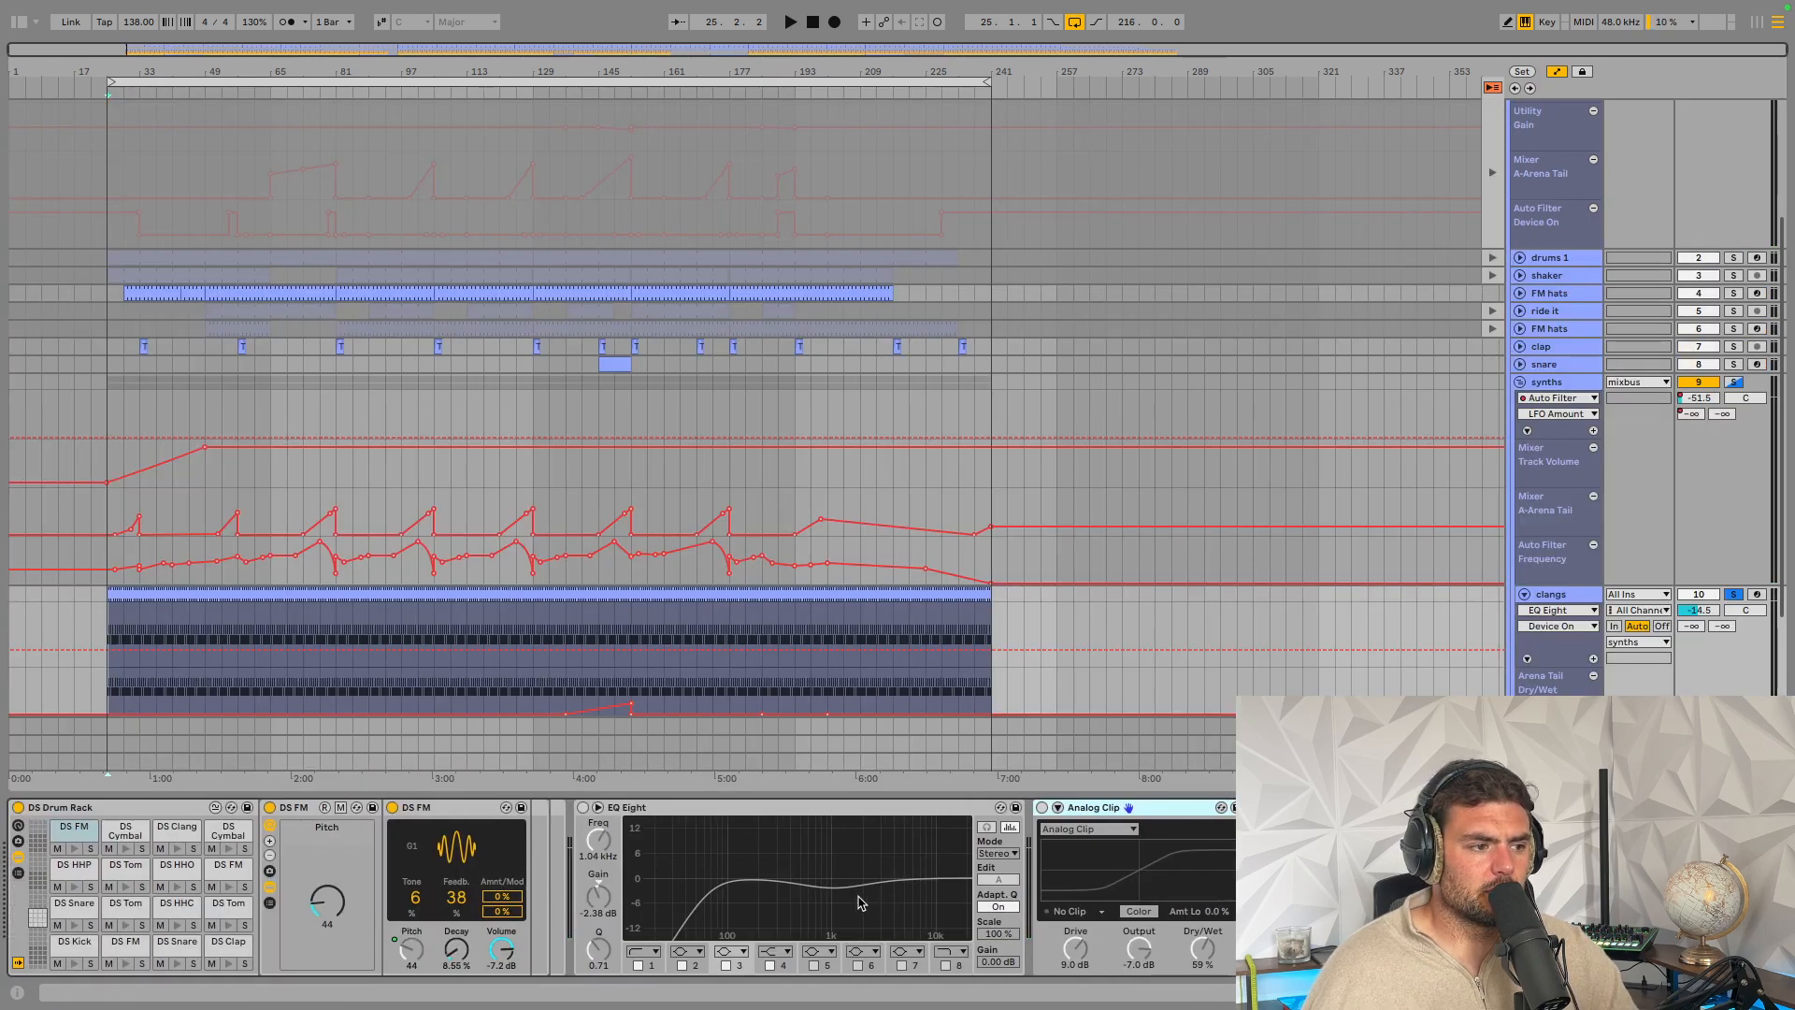
{"action": "left_click", "coordinate": [759, 366]}
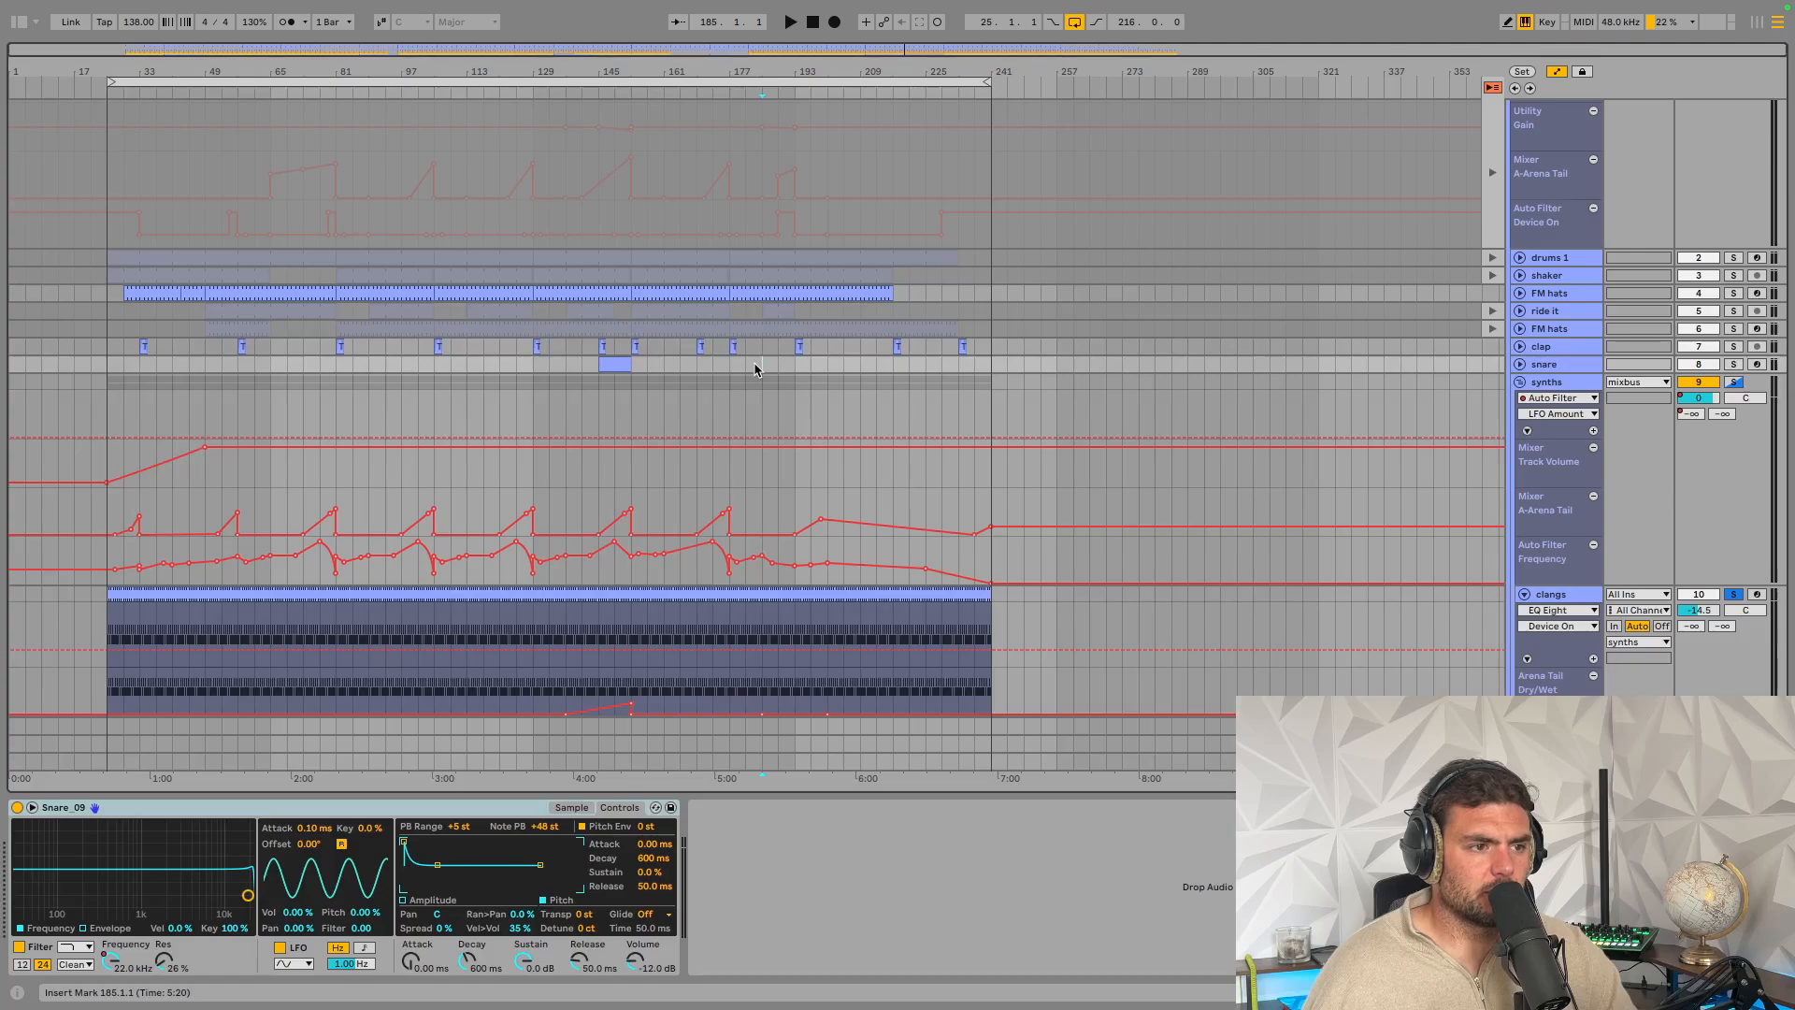
{"action": "key", "text": "space"}
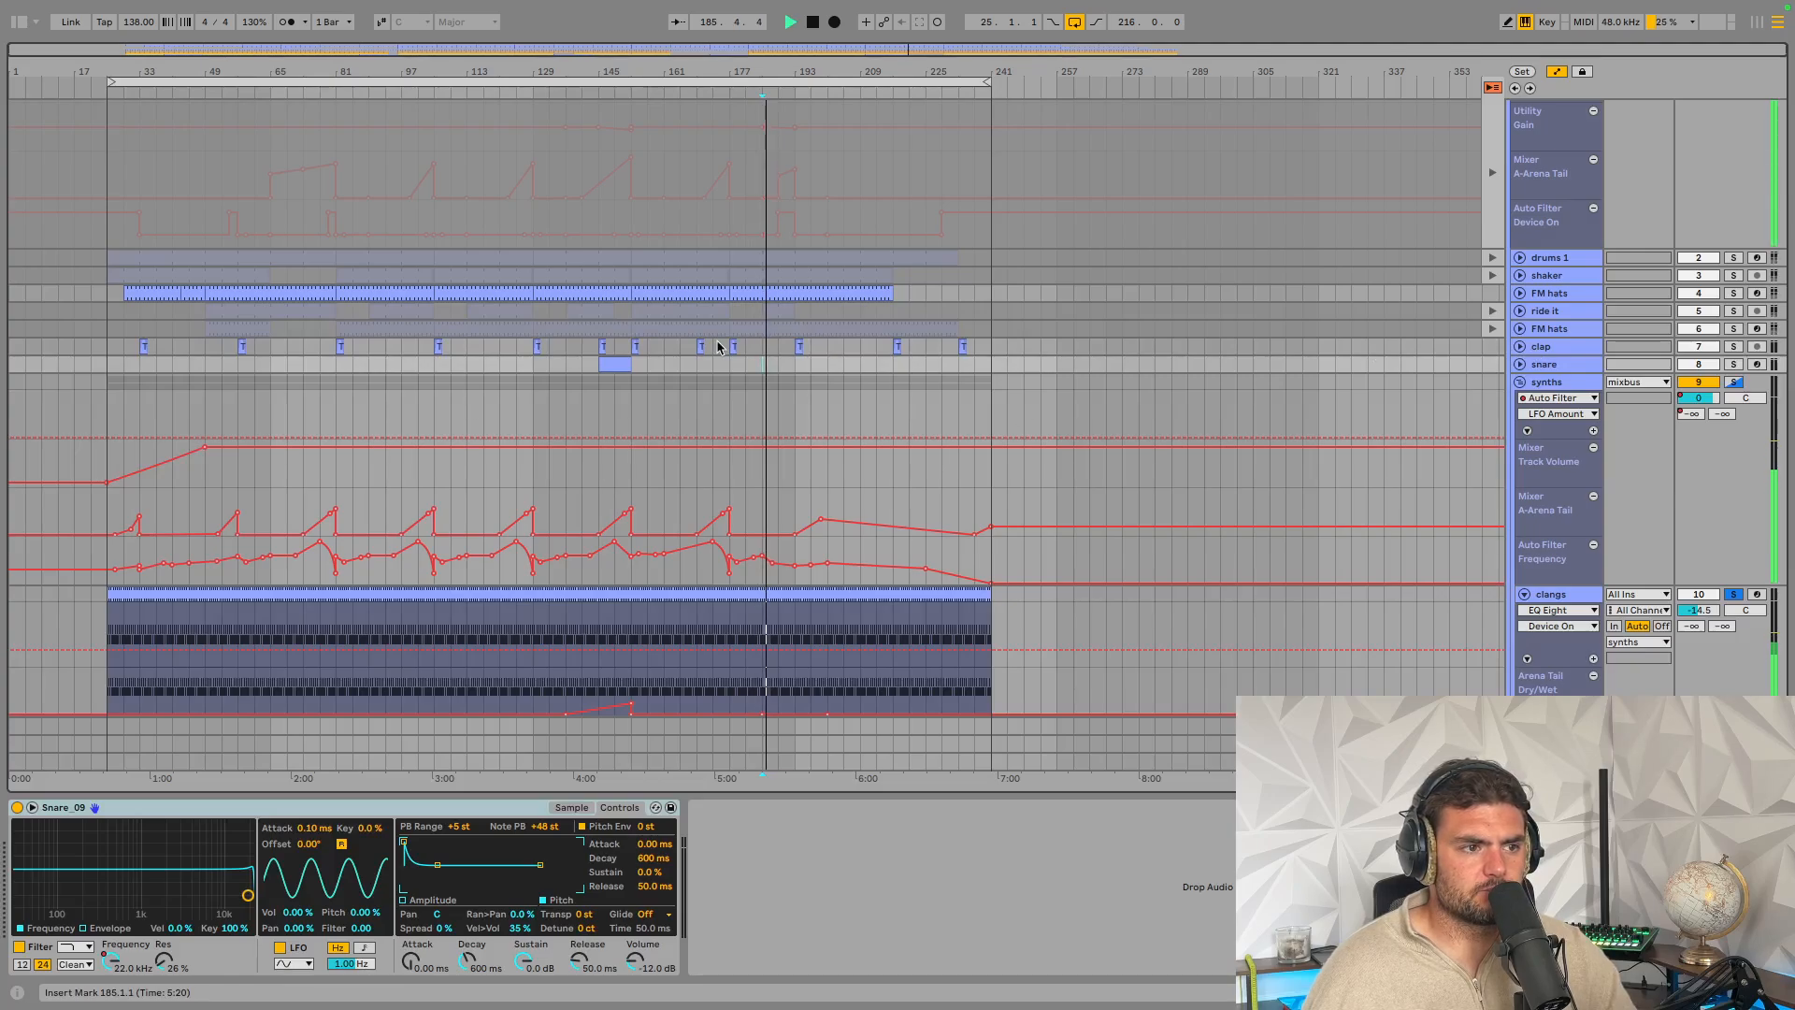
{"action": "left_click", "coordinate": [785, 293]}
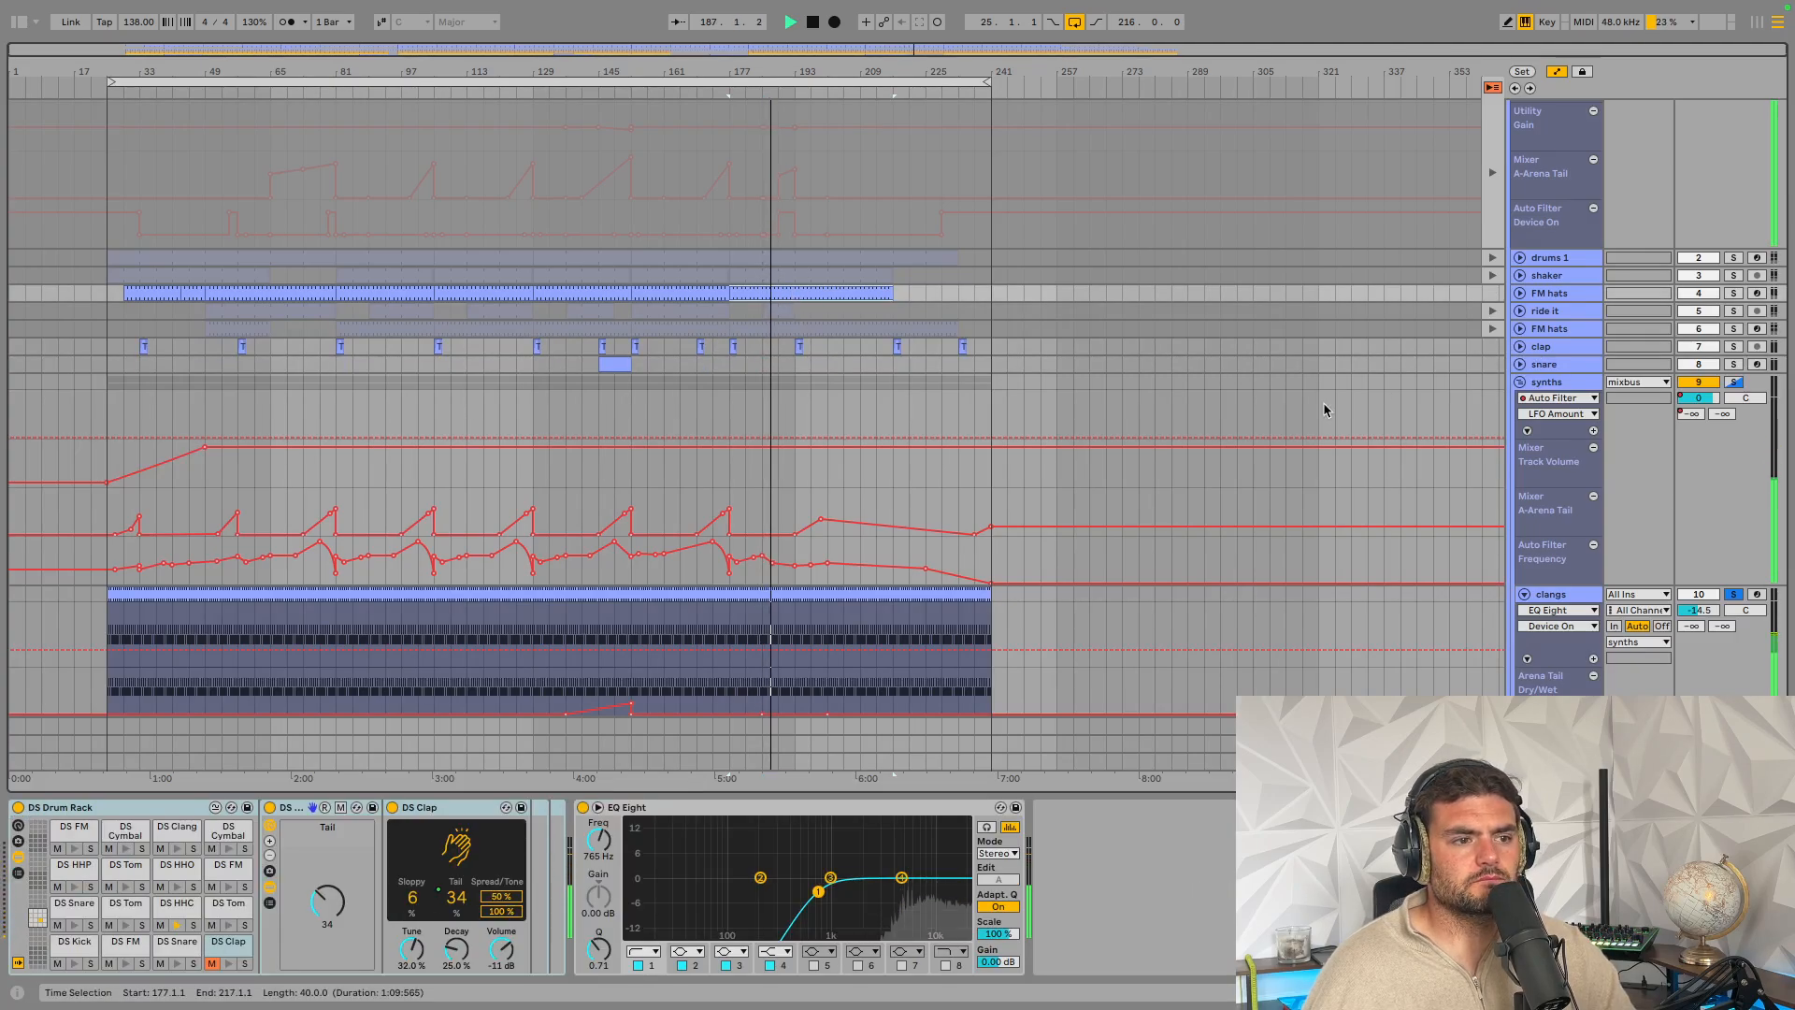
{"action": "double_click", "coordinate": [858, 593]}
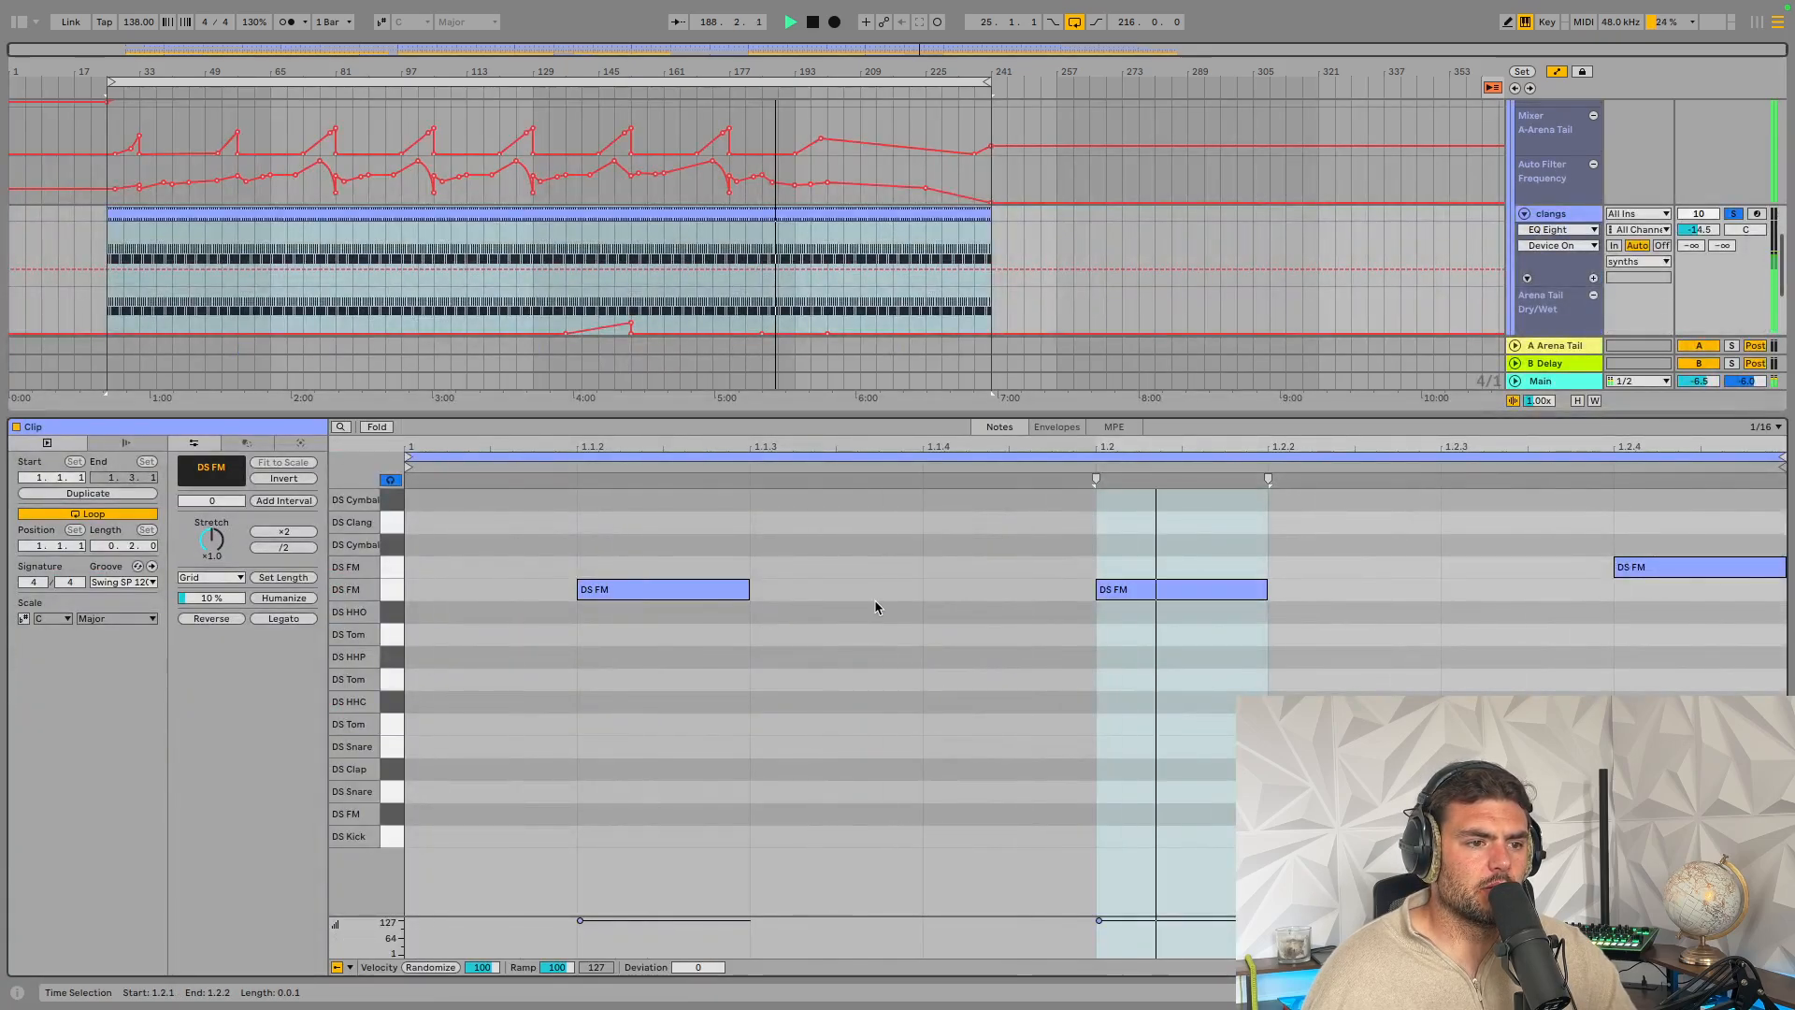
Stop playback and audition the DS FM notes at 1.1.2, 1.2 and 1.2.4 in the clangs clip
{"action": "left_click", "coordinate": [670, 591]}
{"action": "key", "text": "space"}
{"action": "left_click", "coordinate": [1126, 587]}
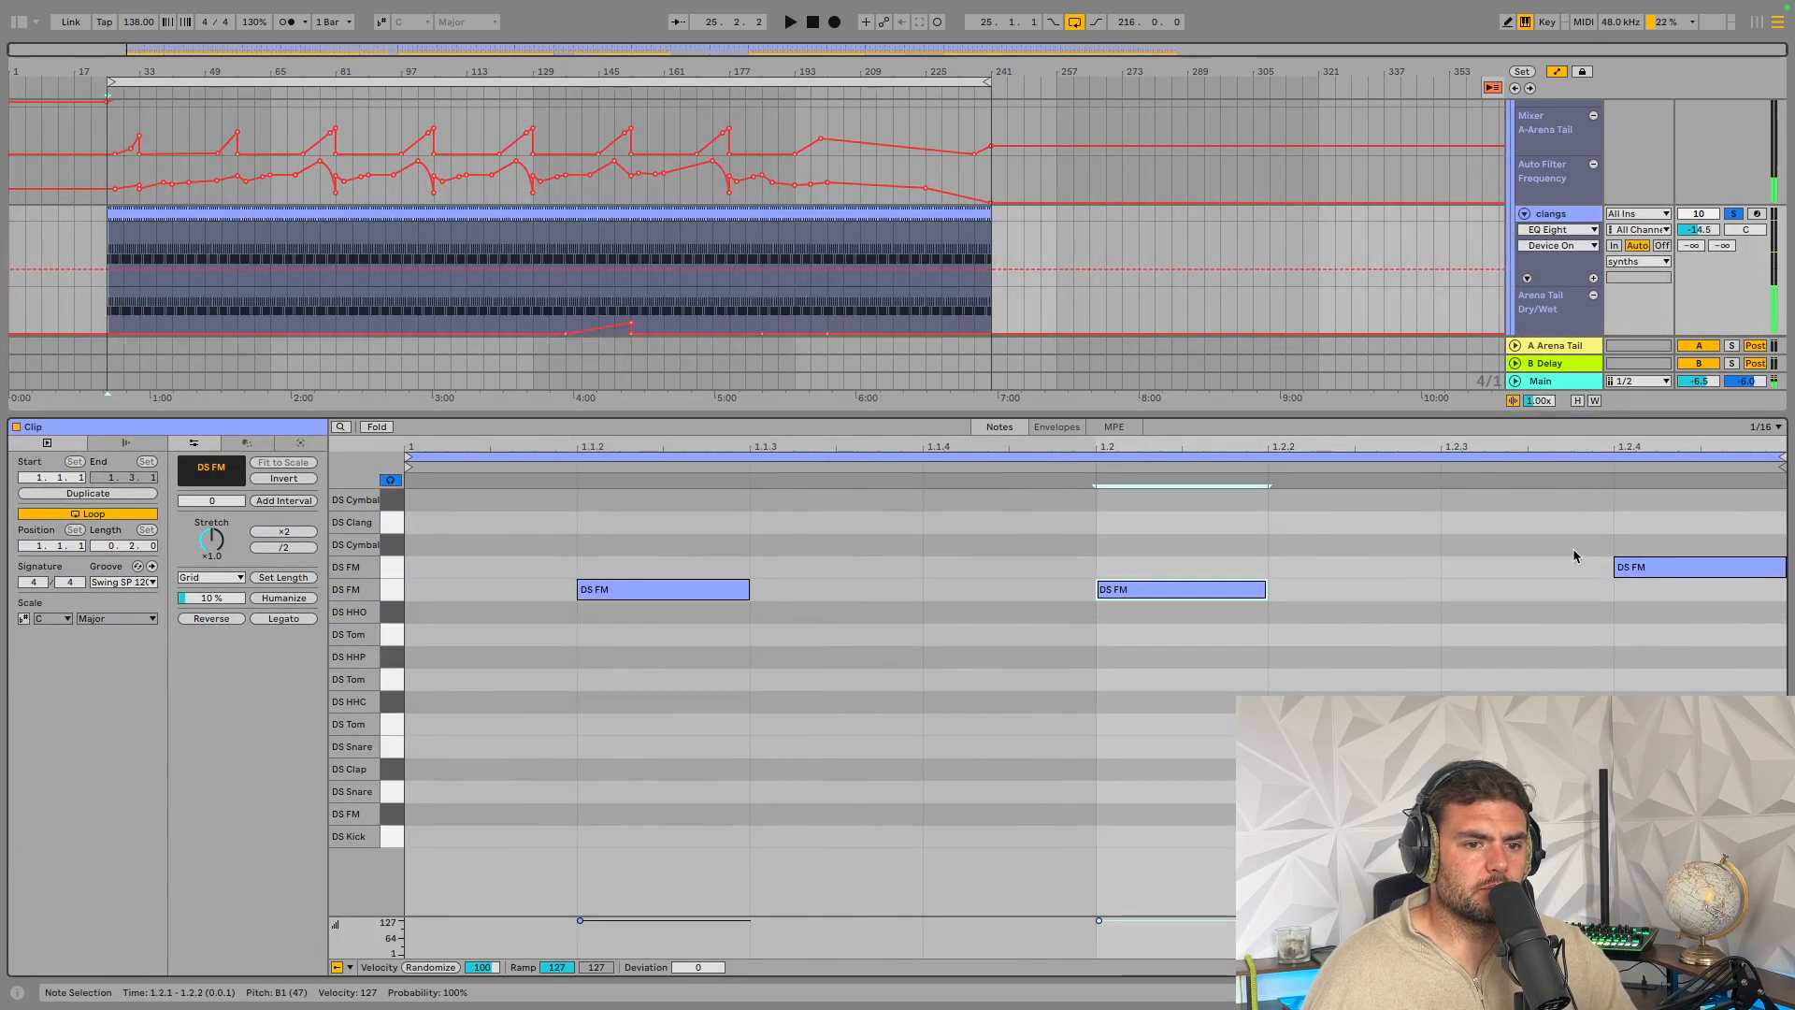
{"action": "left_click", "coordinate": [1626, 566]}
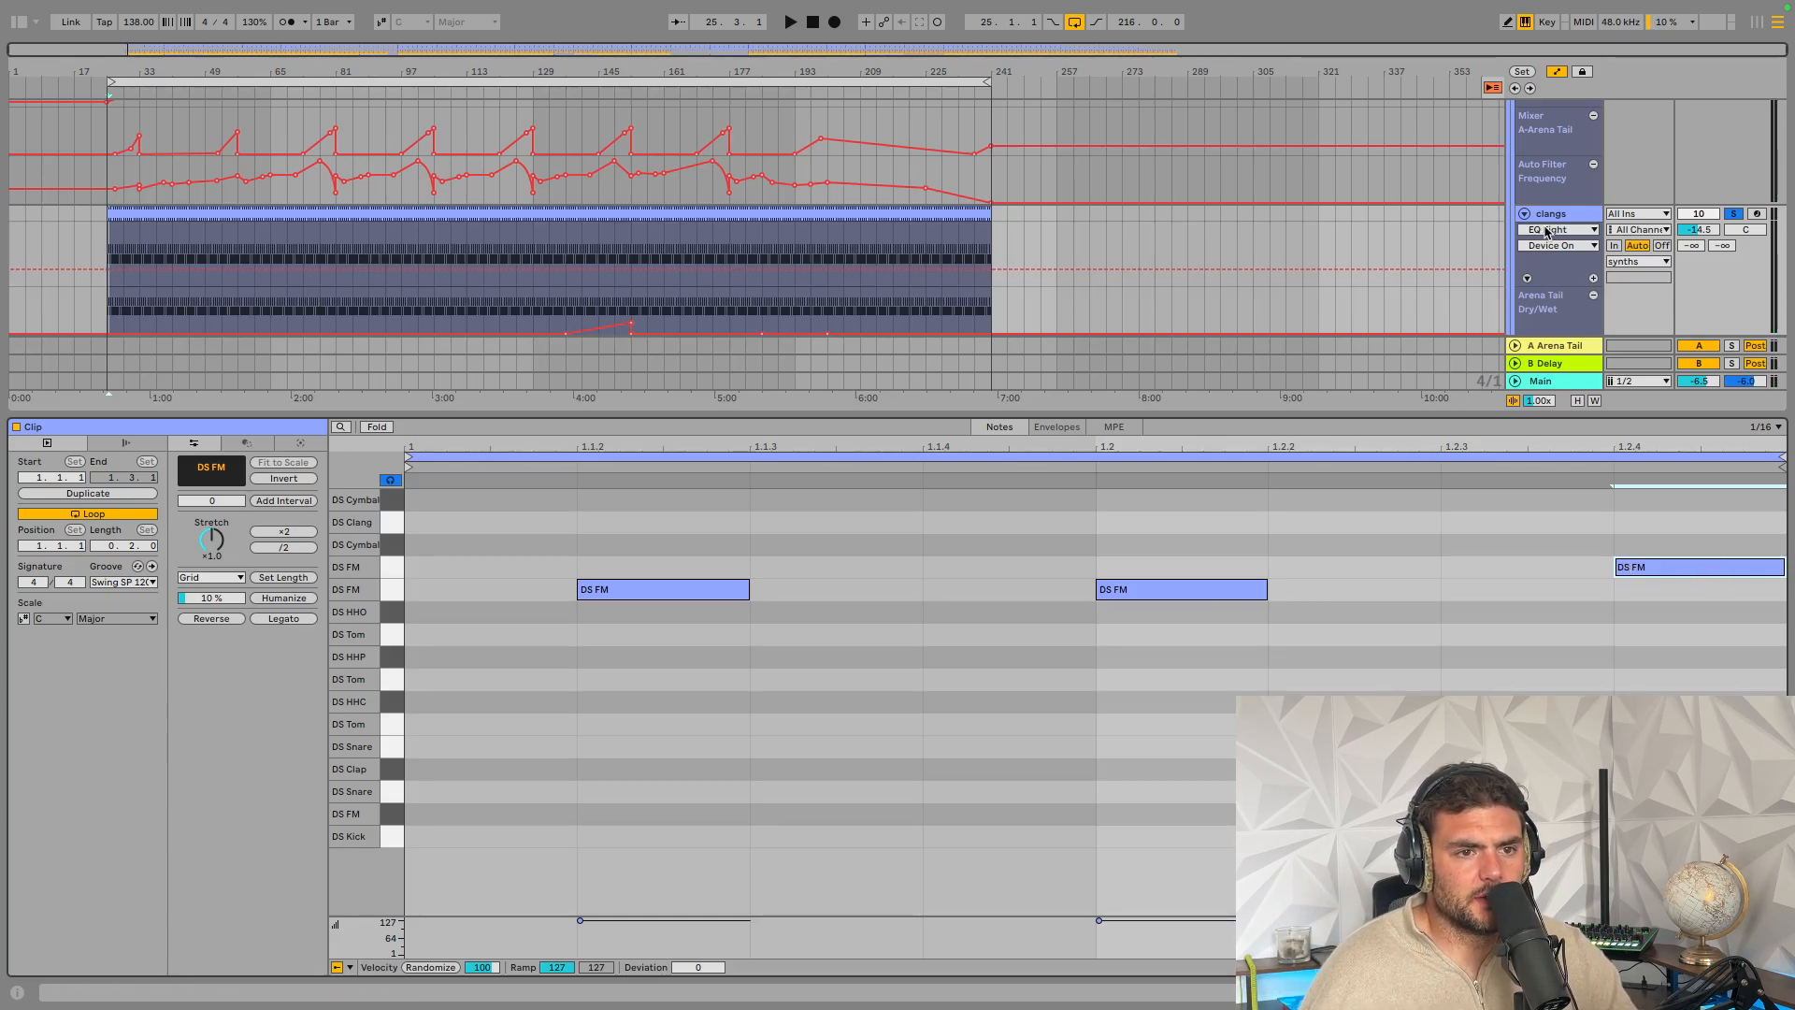
Show the clangs track's drum rack and preview the B1 DS FM pad
{"action": "key", "text": "shift+Tab"}
{"action": "scroll", "coordinate": [614, 974], "scroll_direction": "left", "scroll_amount": 5}
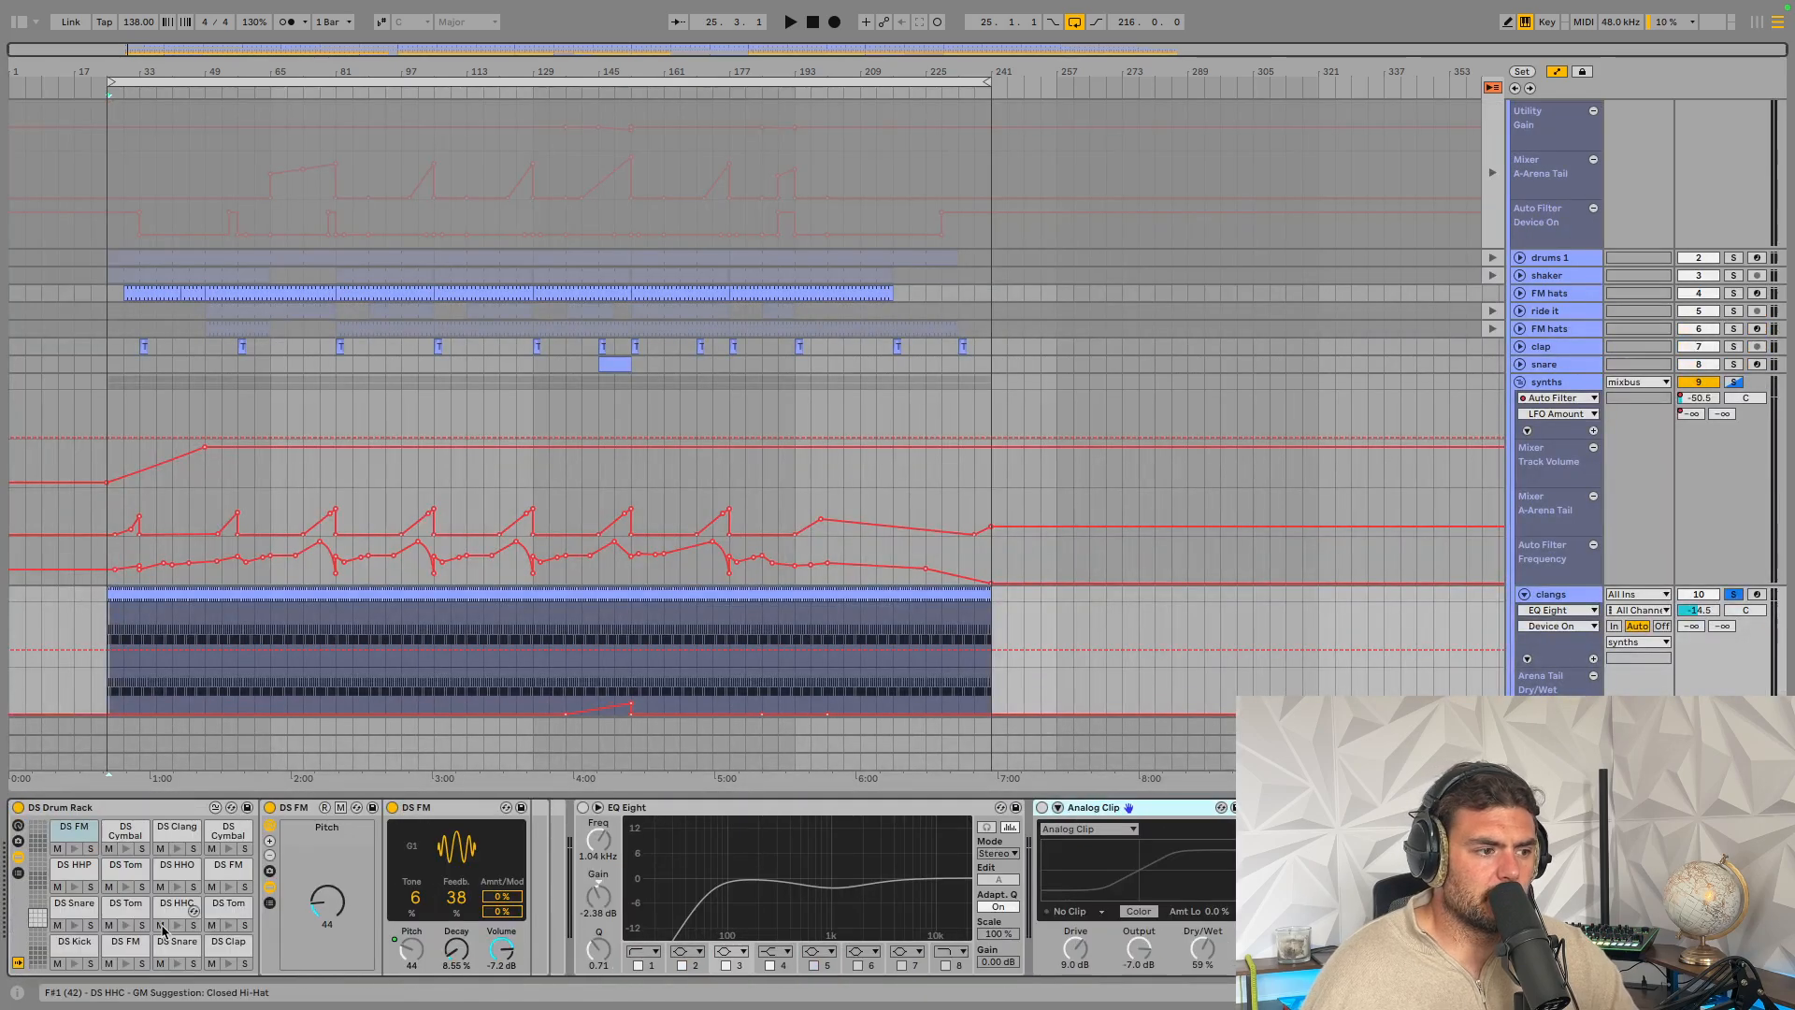
{"action": "left_click", "coordinate": [224, 868]}
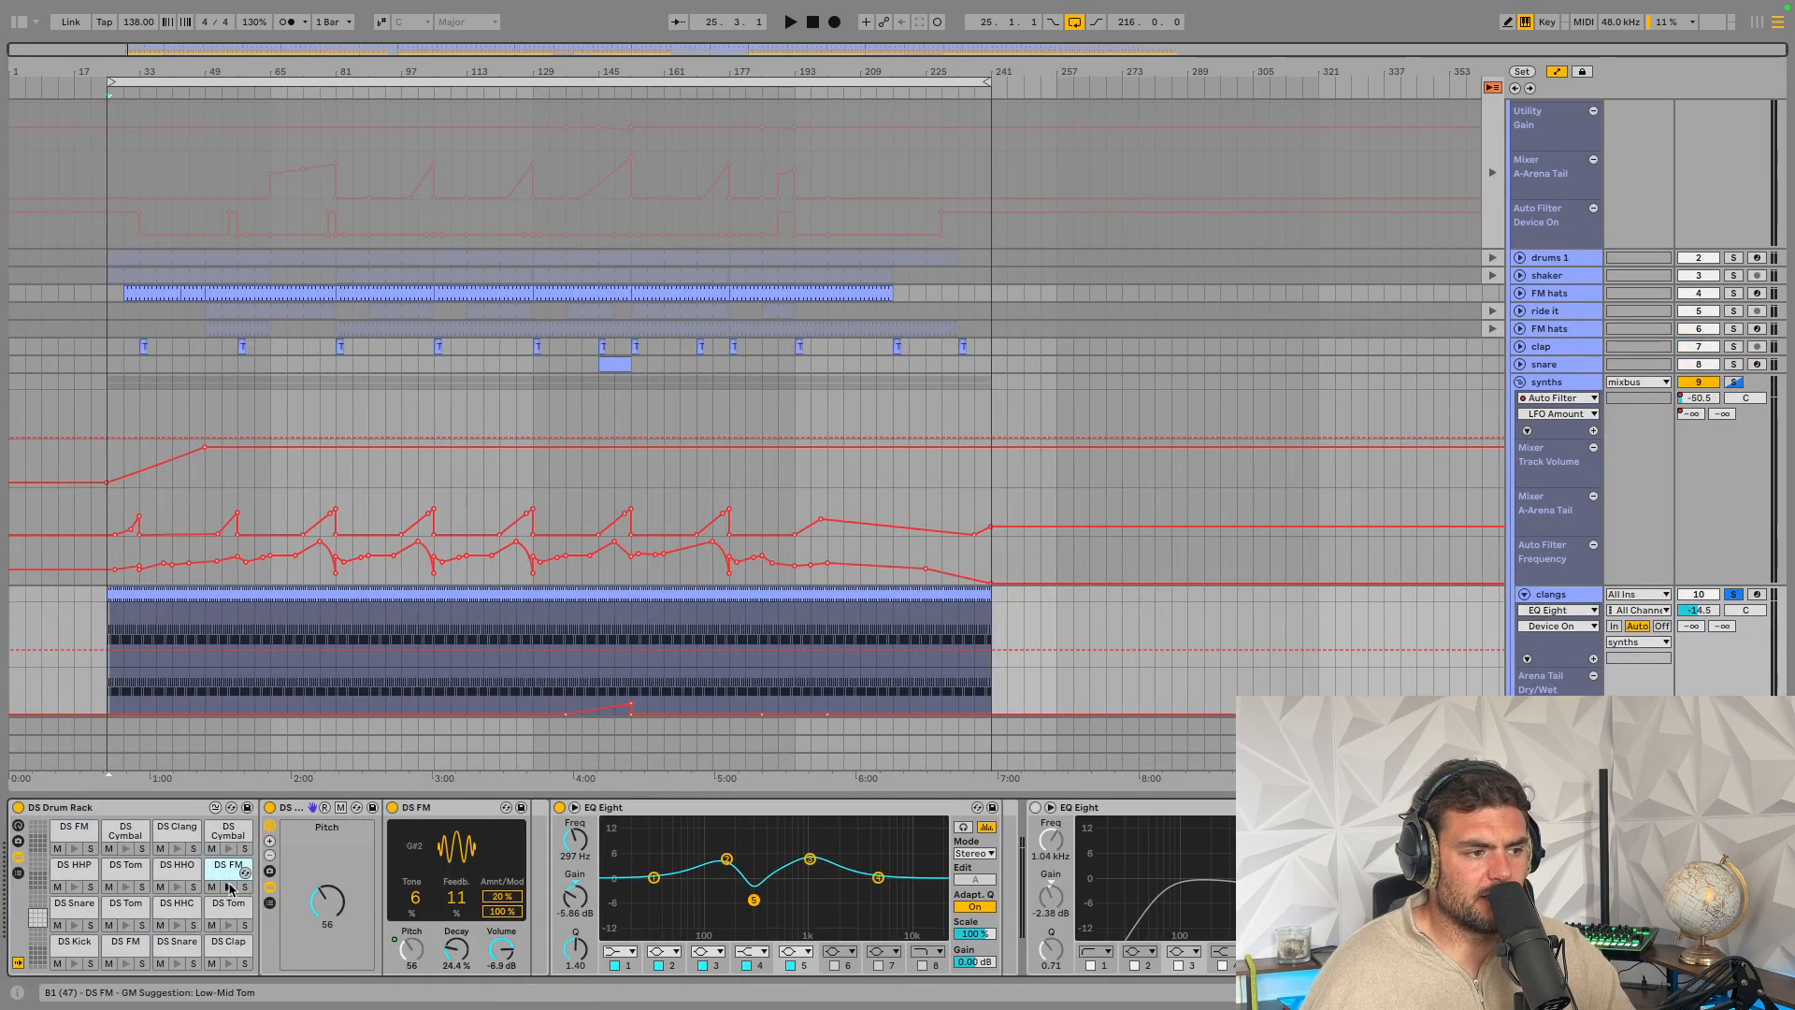
{"action": "left_click", "coordinate": [230, 888]}
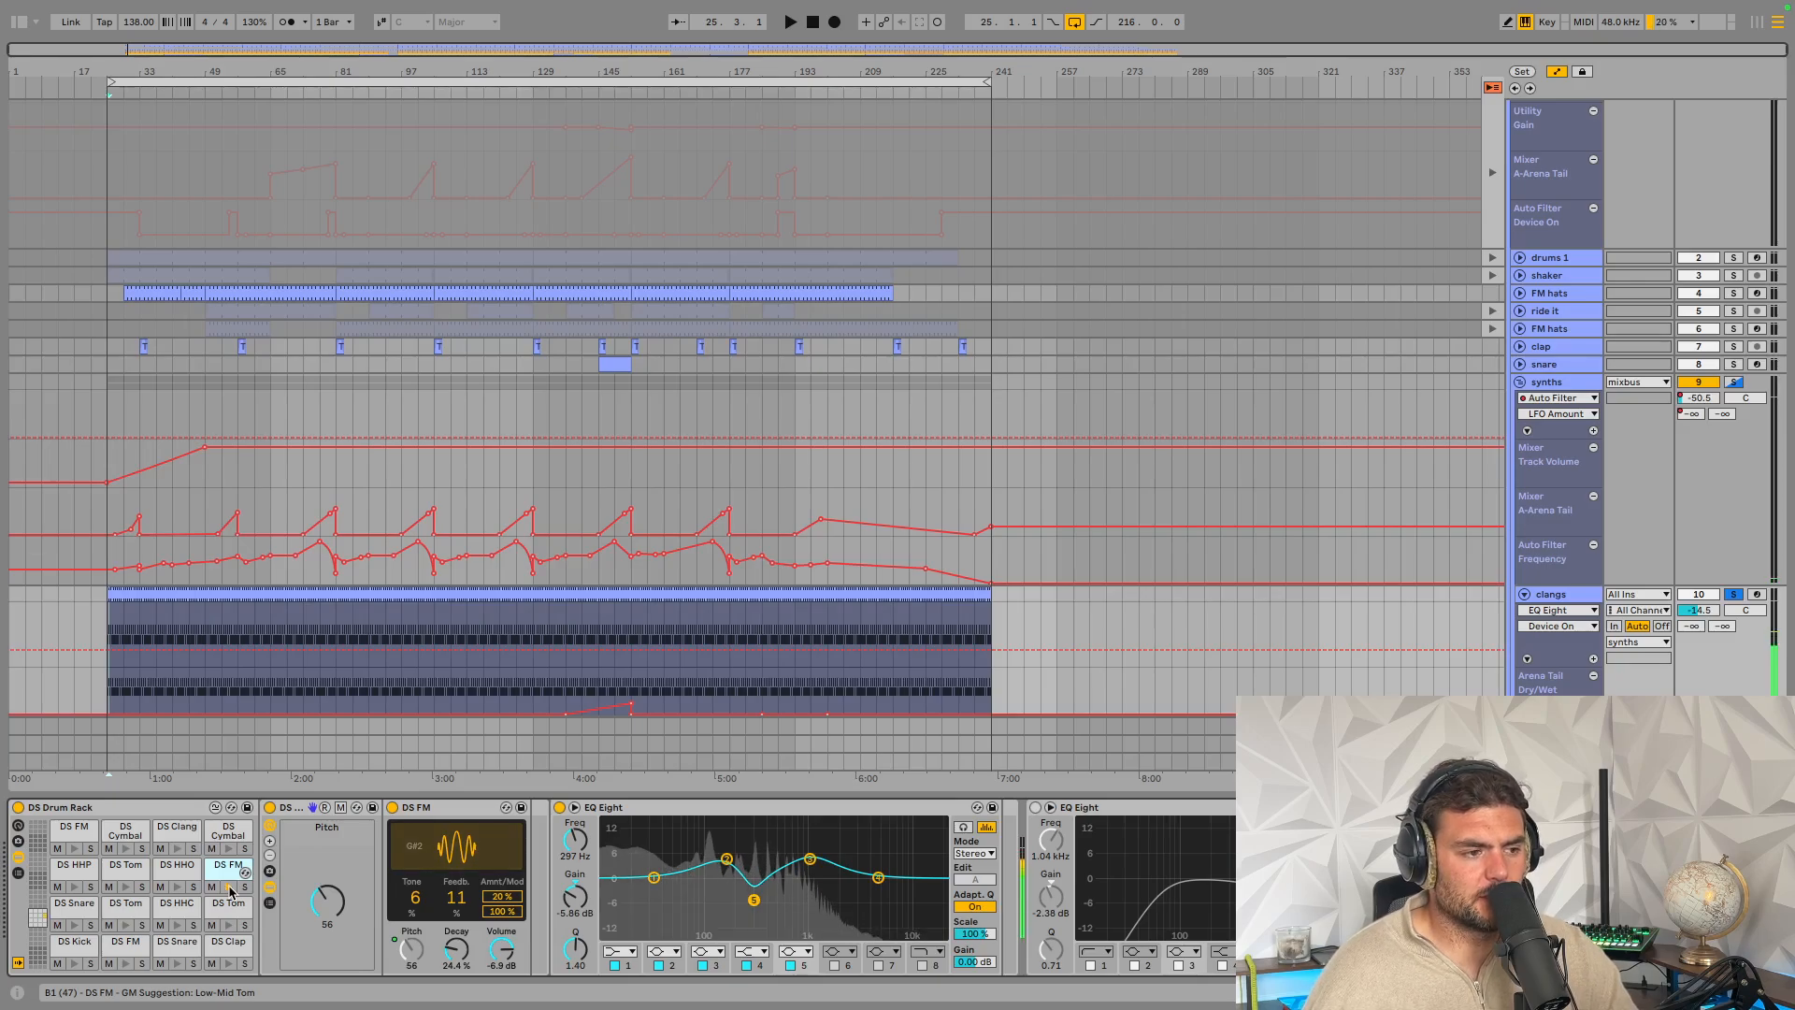
Play the synths group briefly from around bar 205, stop, and reselect the clangs track
{"action": "left_click", "coordinate": [839, 482]}
{"action": "key", "text": "space"}
{"action": "key", "text": "space"}
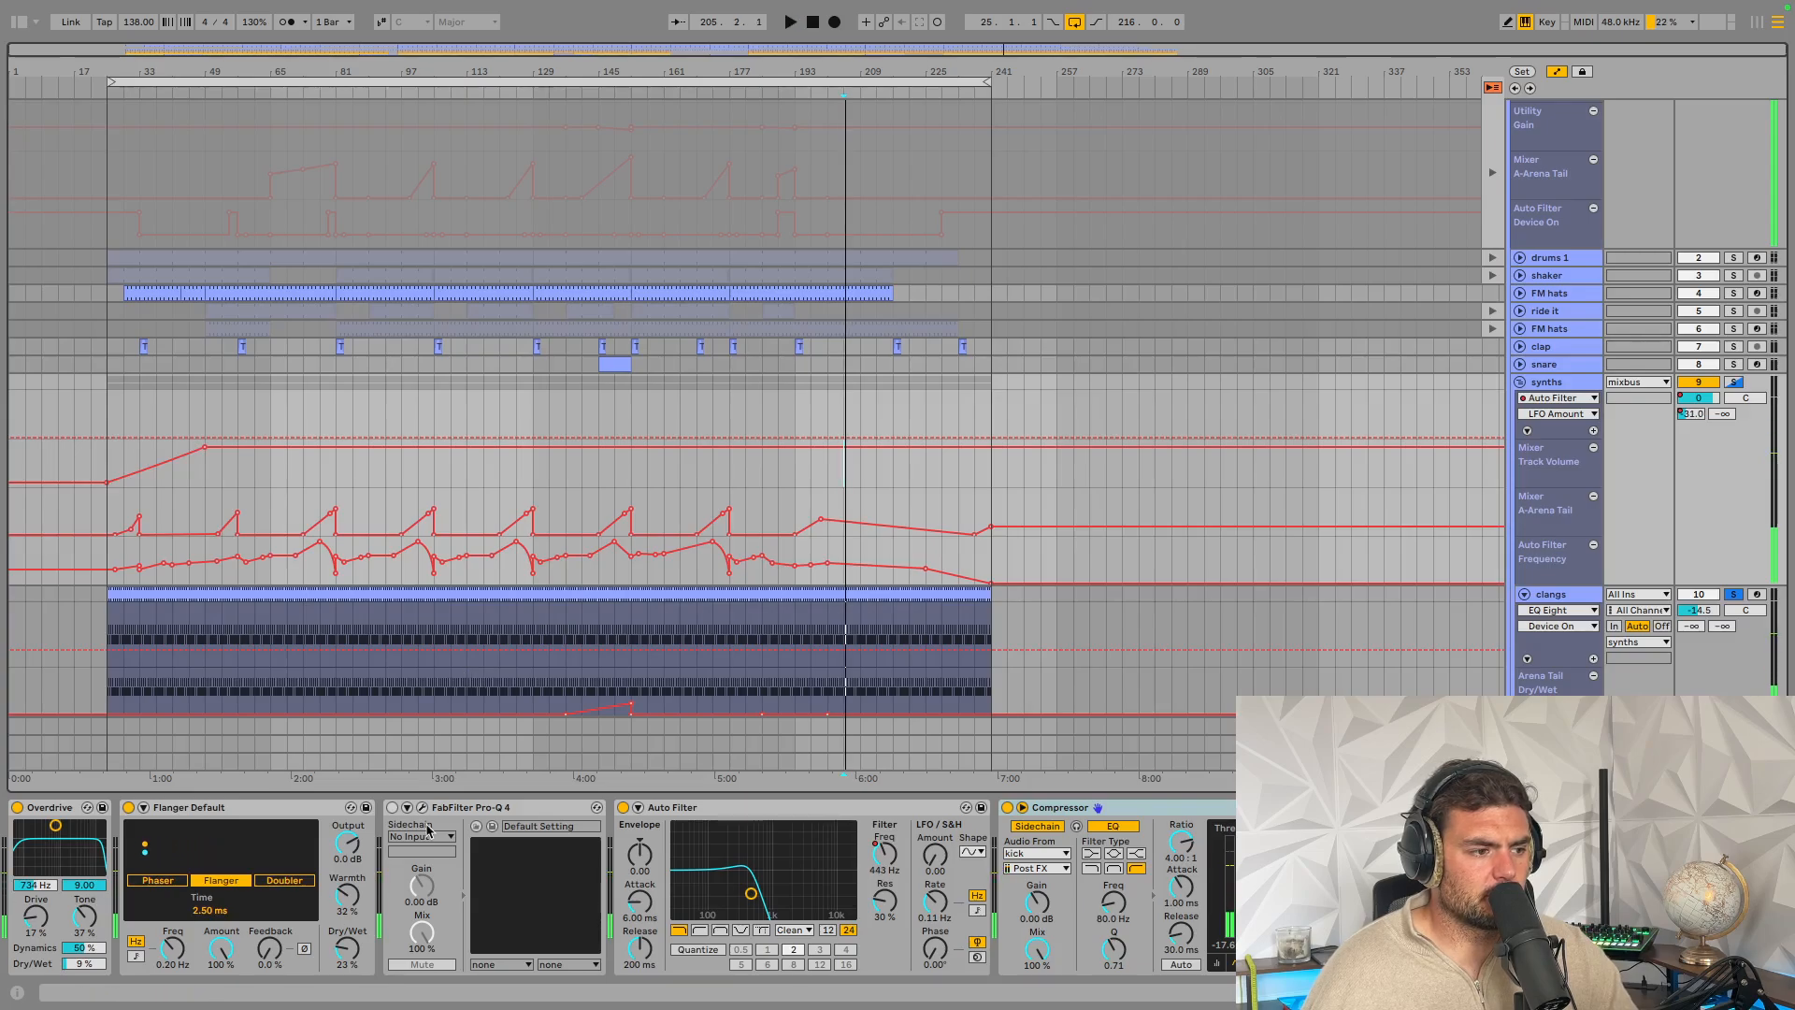
{"action": "left_click", "coordinate": [1550, 595]}
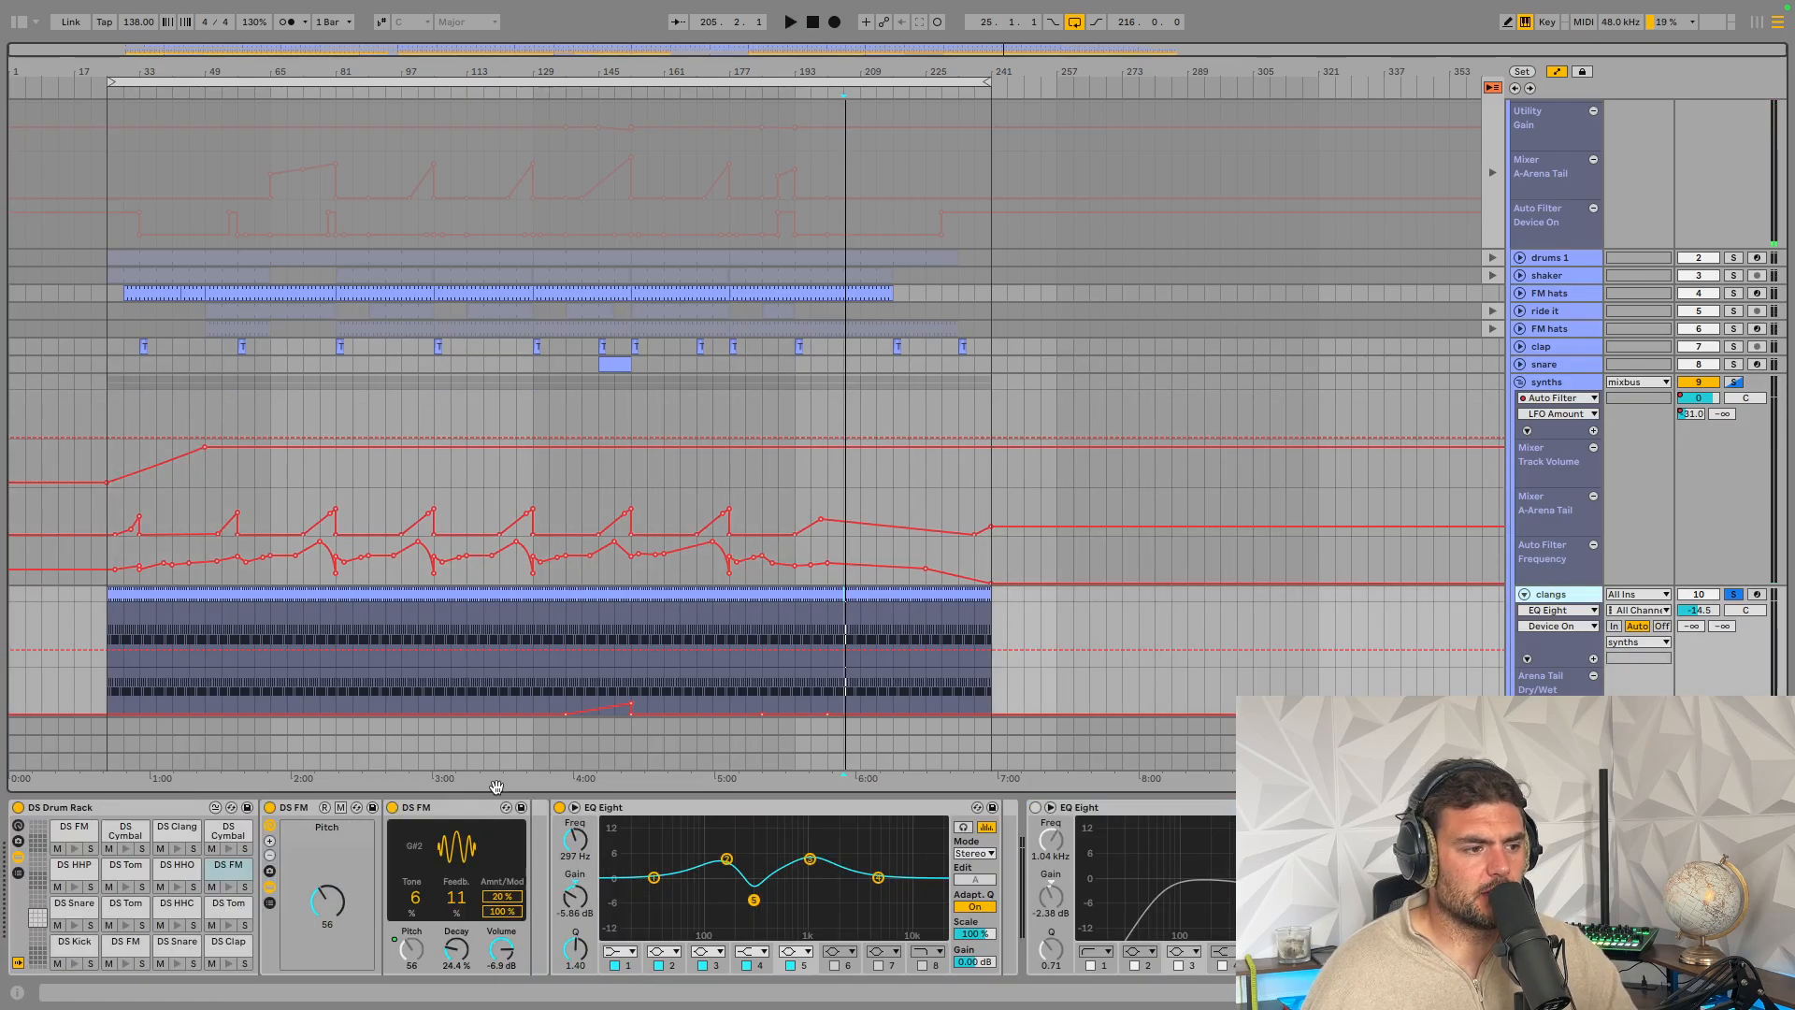
Compare the device chains of the drum rack's two DS FM pads used by the clangs clip
{"action": "left_click", "coordinate": [74, 849]}
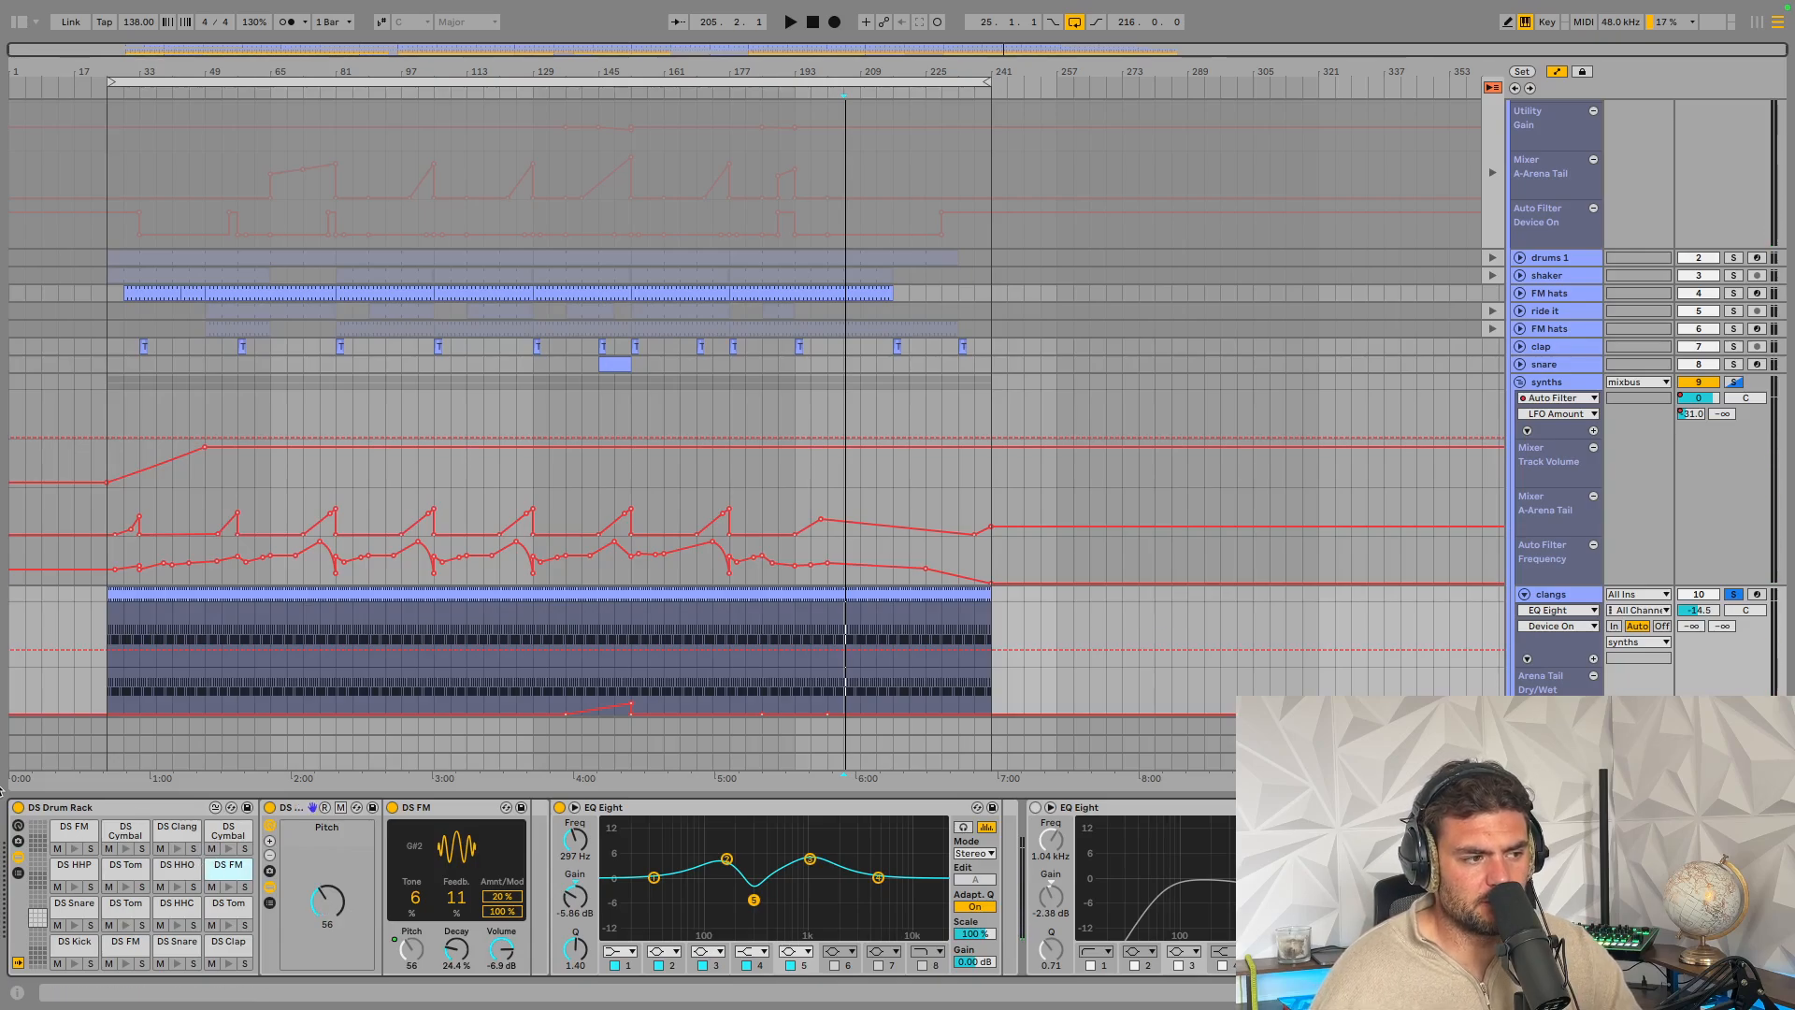
{"action": "left_click", "coordinate": [74, 827]}
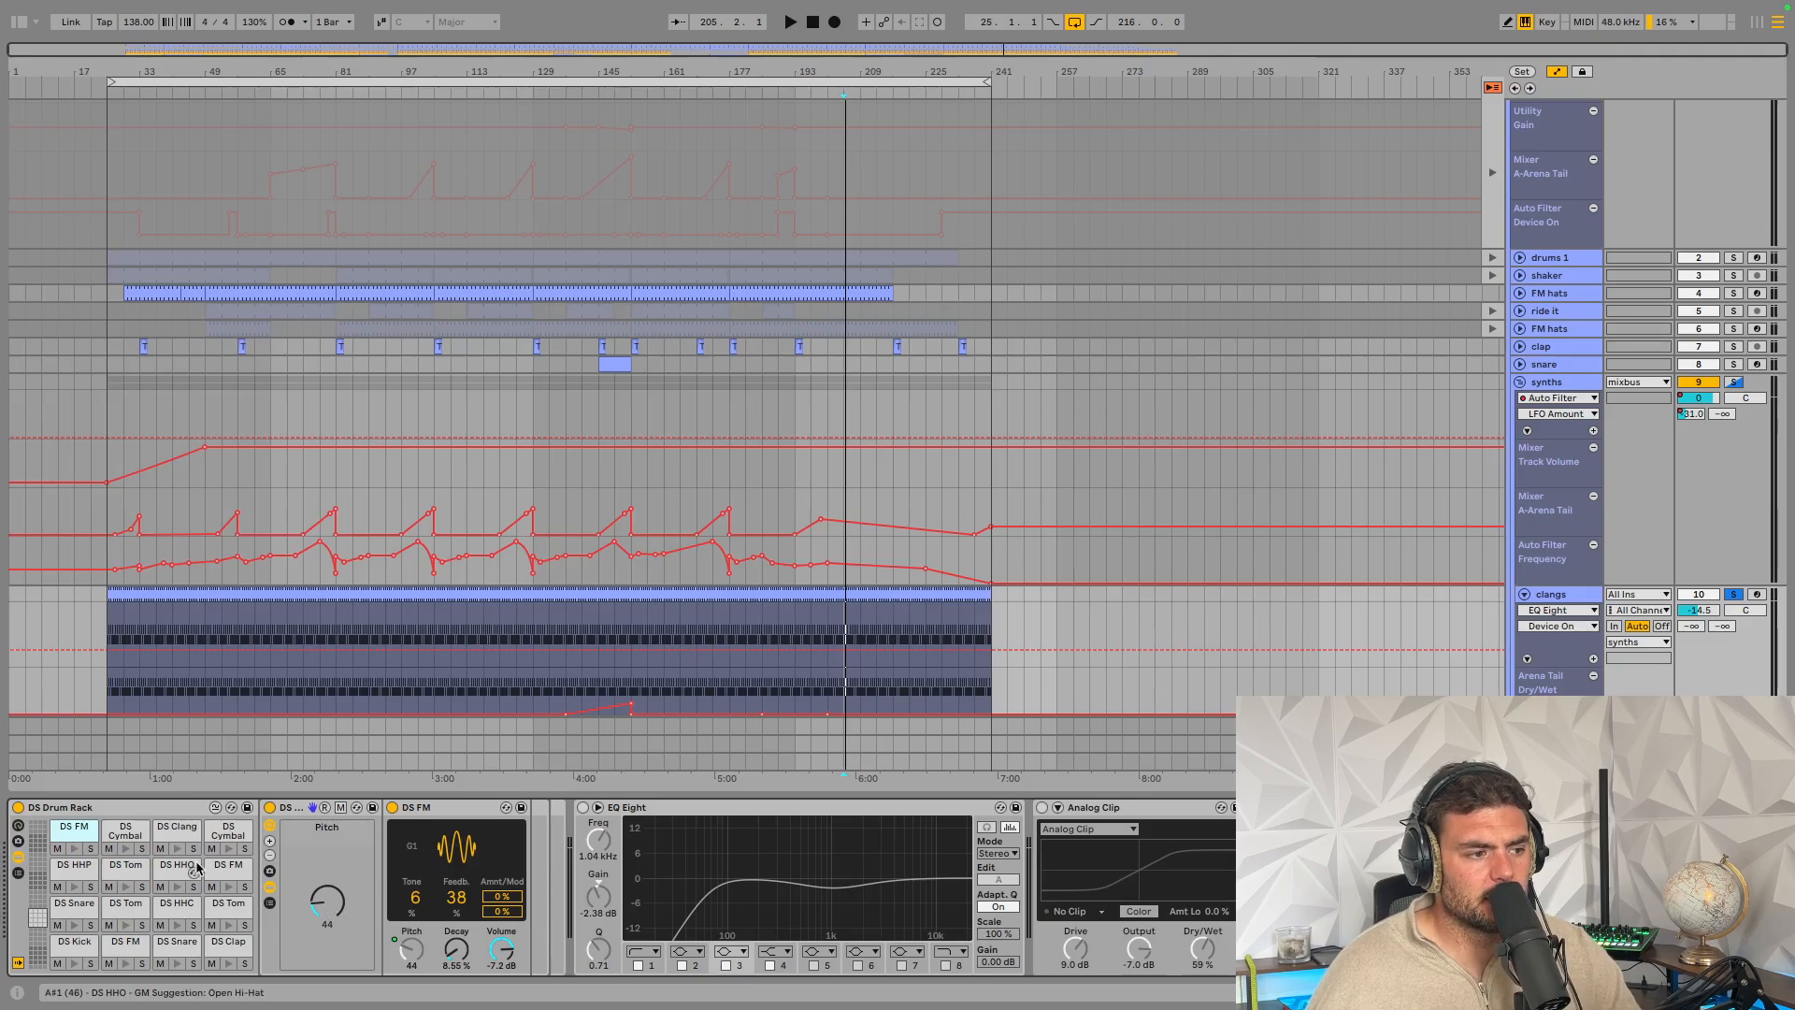
{"action": "left_click", "coordinate": [228, 867]}
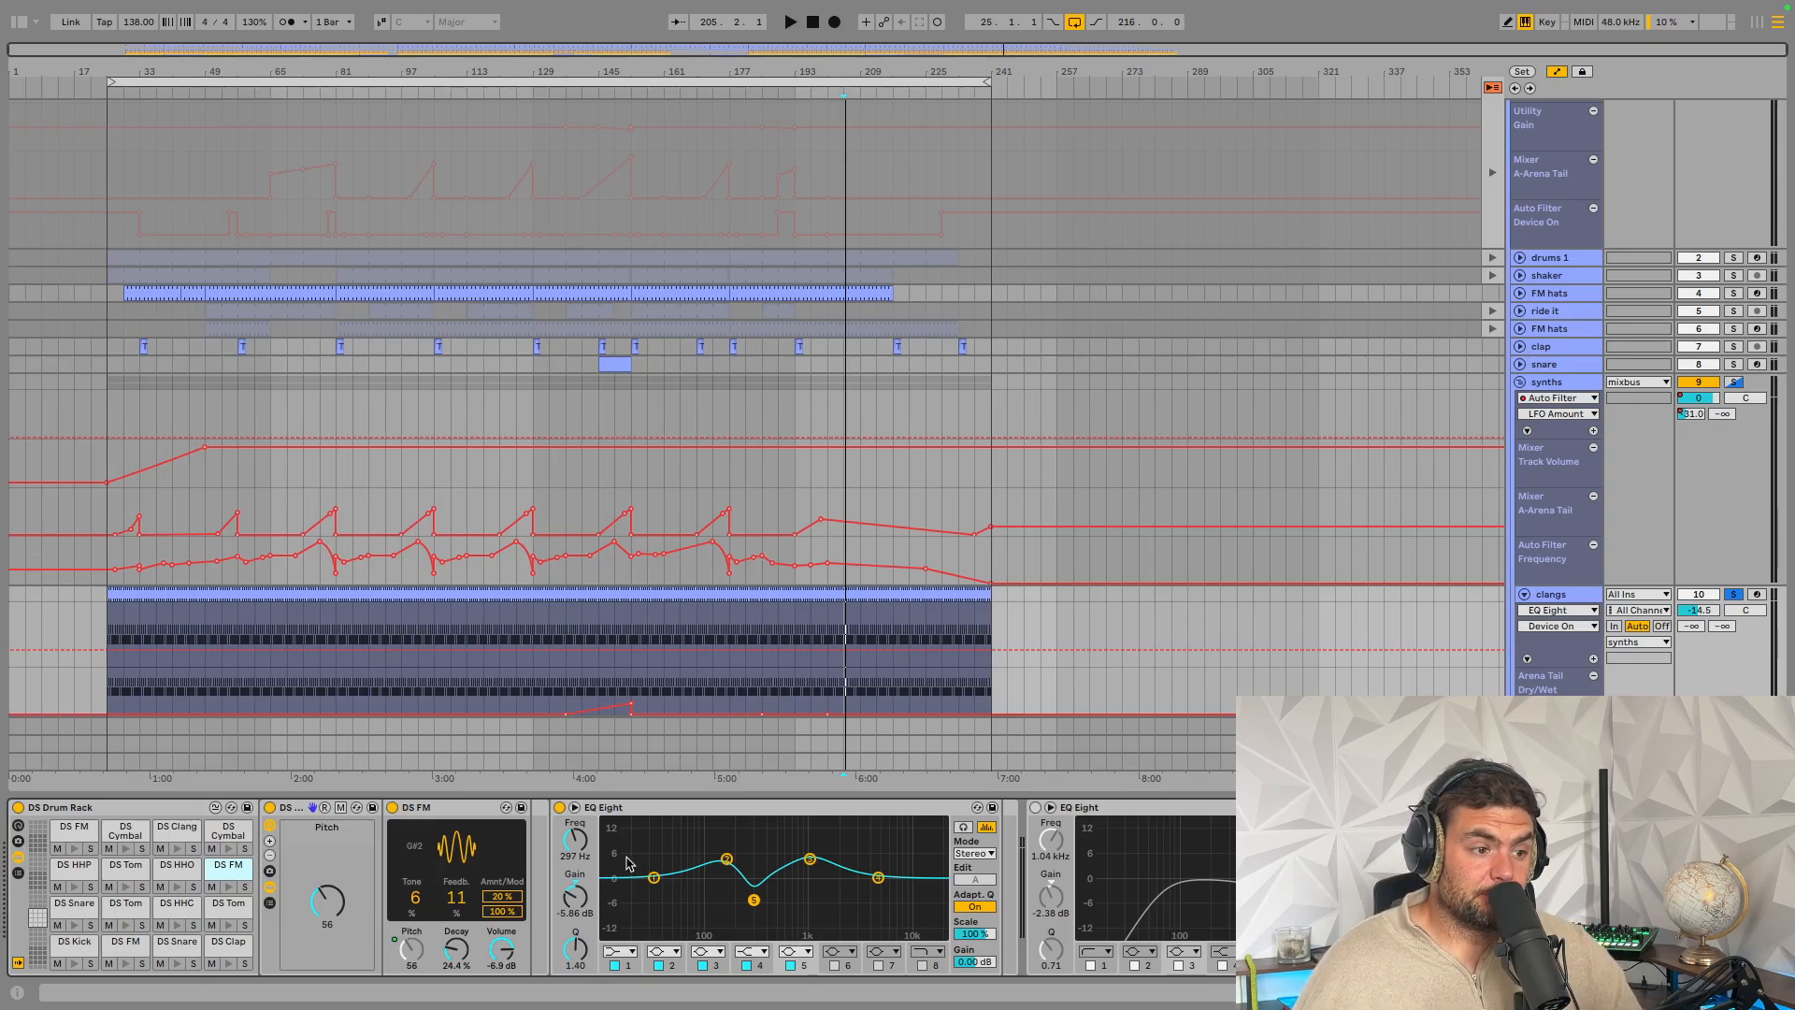
Inspect the EQ Eight on the B1 DS FM pad, selecting its two boosted bands
{"action": "left_click", "coordinate": [608, 813]}
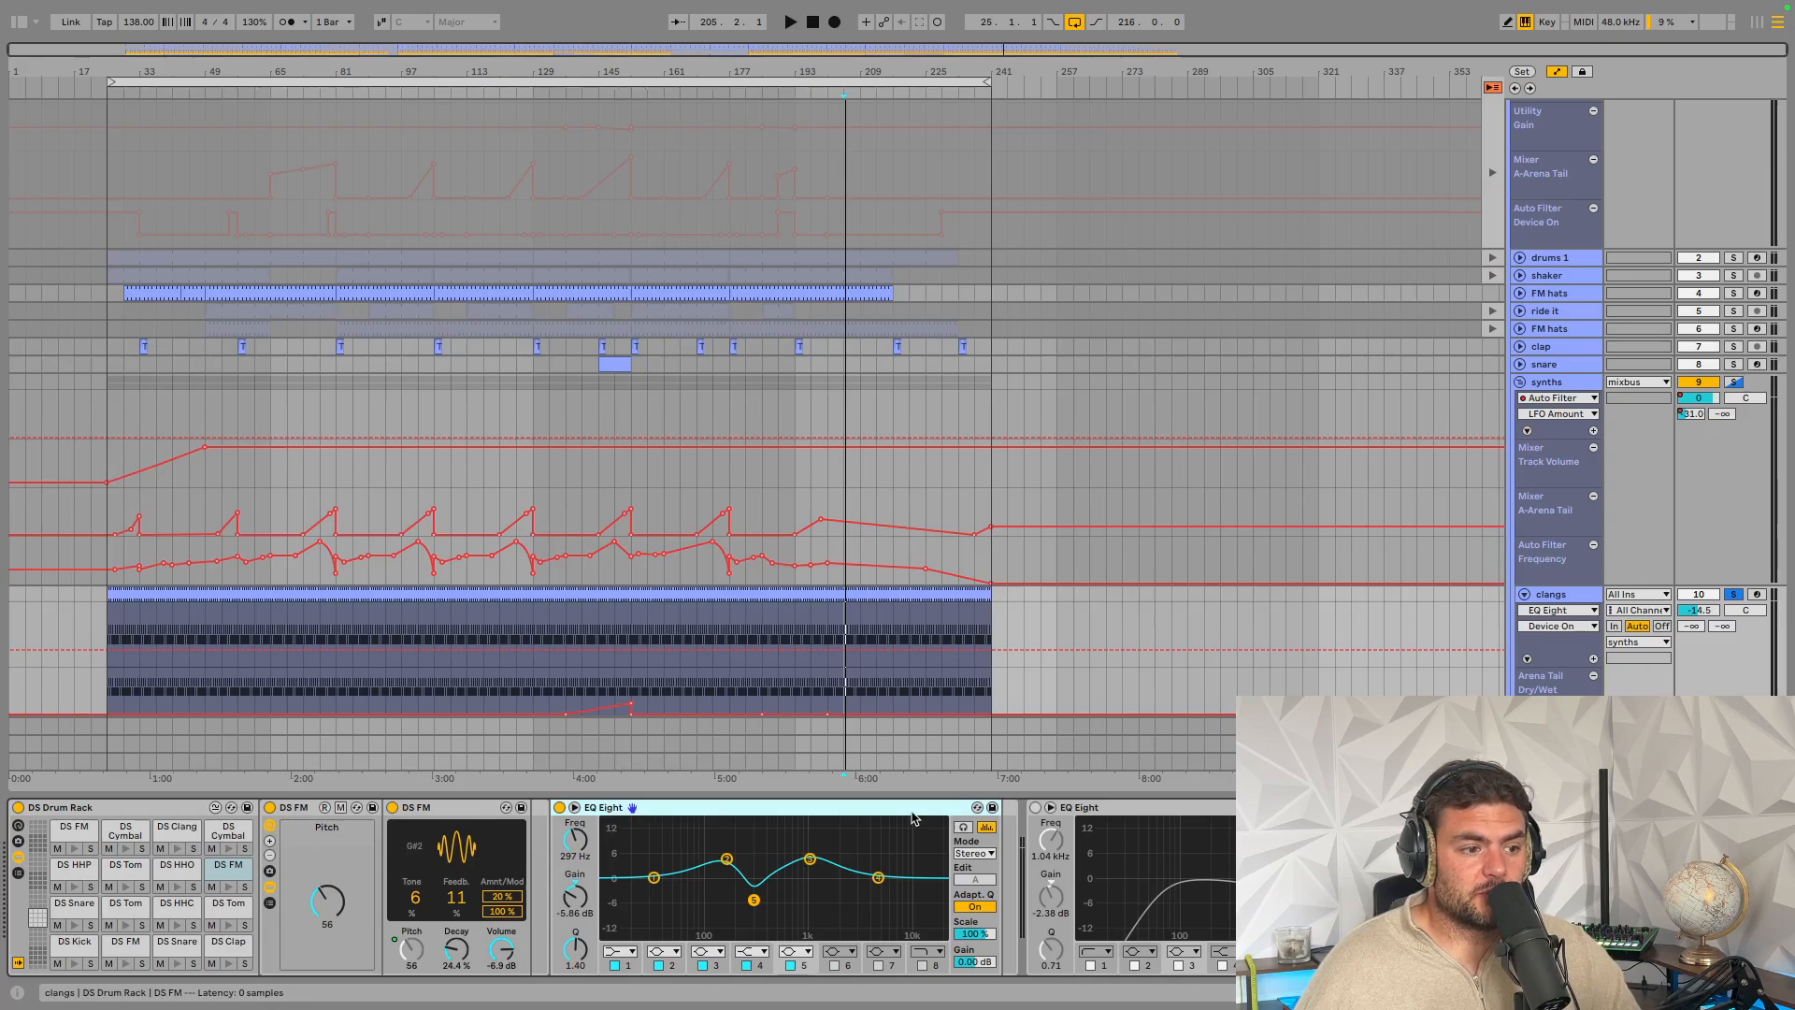
{"action": "scroll", "coordinate": [551, 874], "scroll_direction": "right", "scroll_amount": 3}
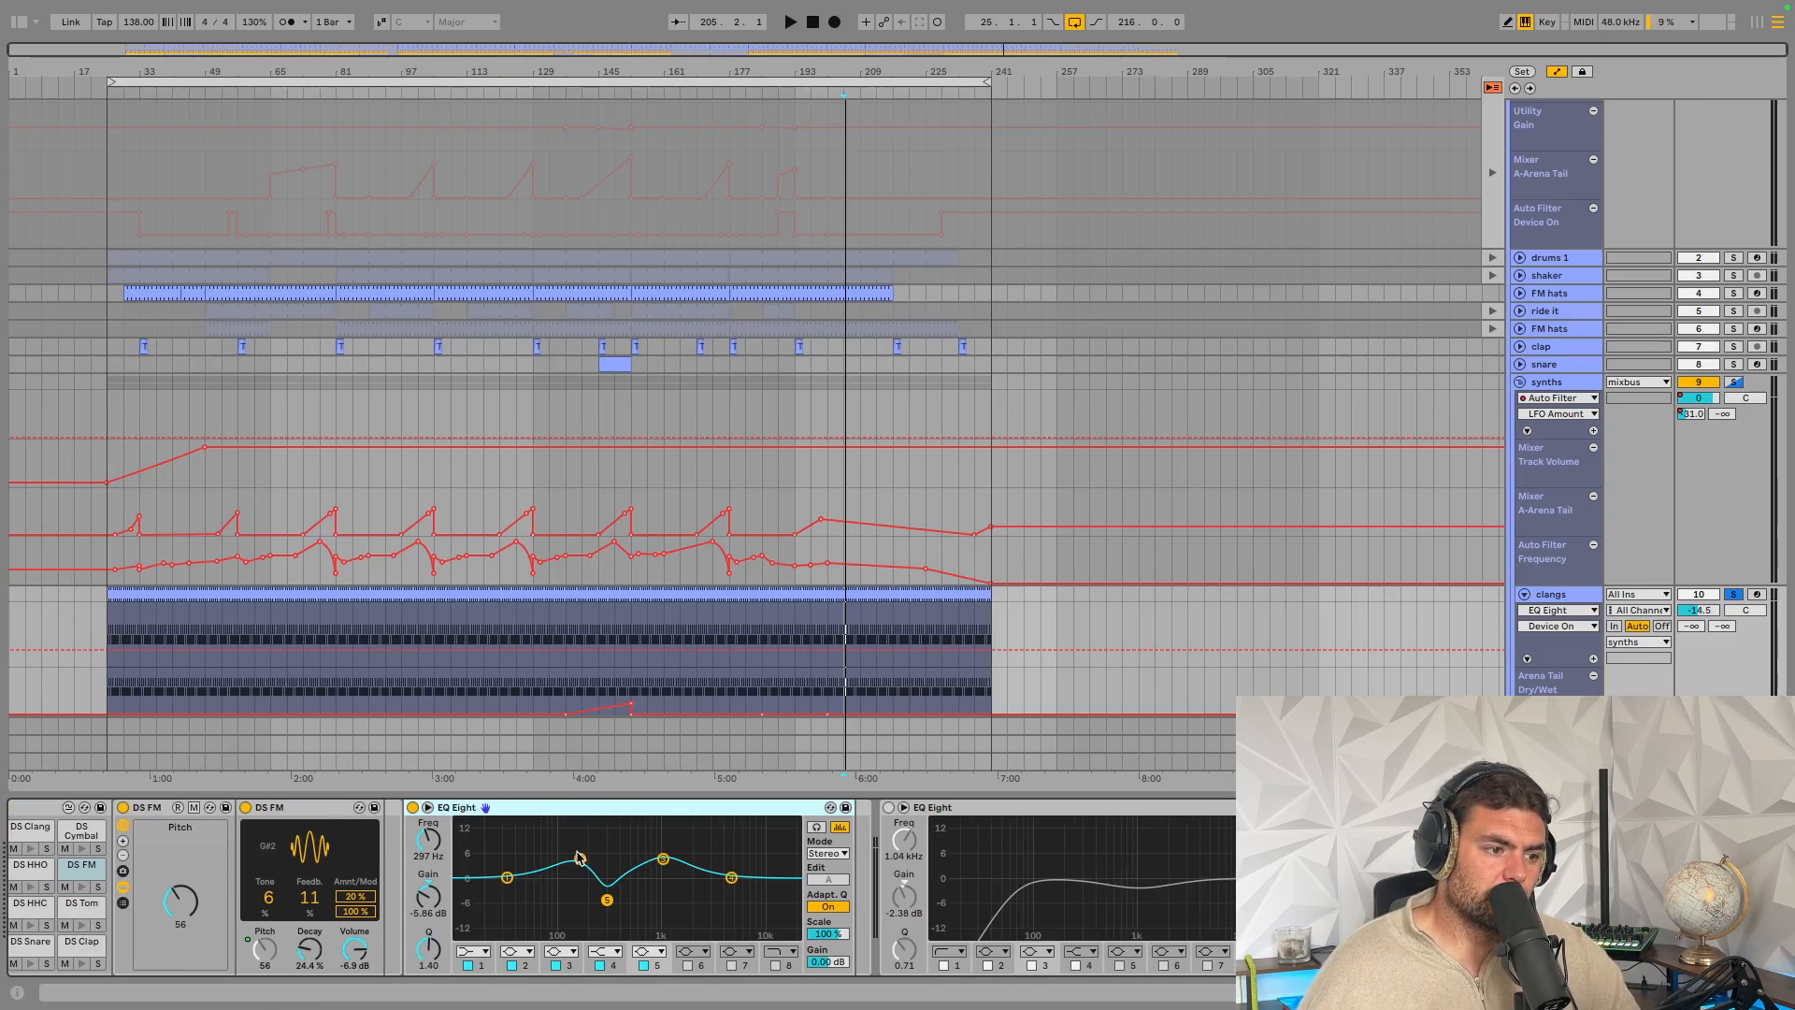
{"action": "left_click", "coordinate": [663, 858]}
{"action": "left_click", "coordinate": [579, 858]}
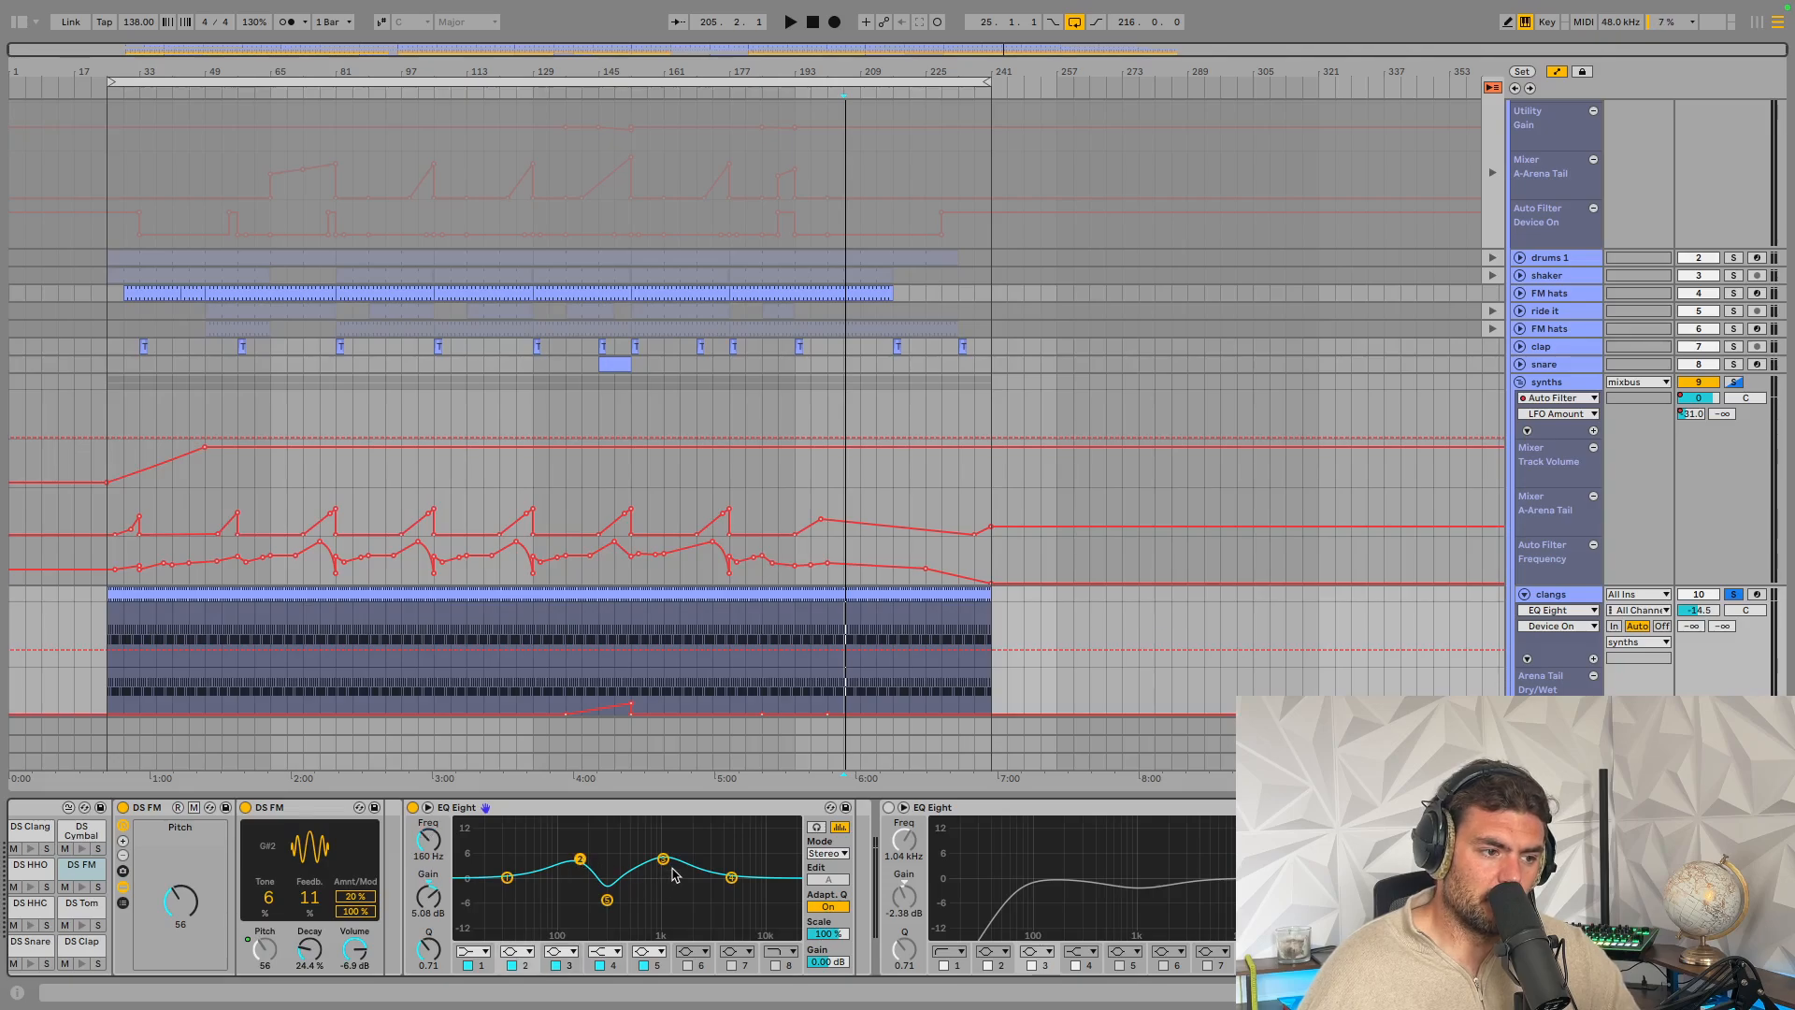
Turn on the clangs track's EQ Eight after the drum rack and select its low-cut band
{"action": "scroll", "coordinate": [670, 872], "scroll_direction": "right", "scroll_amount": 6}
{"action": "left_click", "coordinate": [608, 807]}
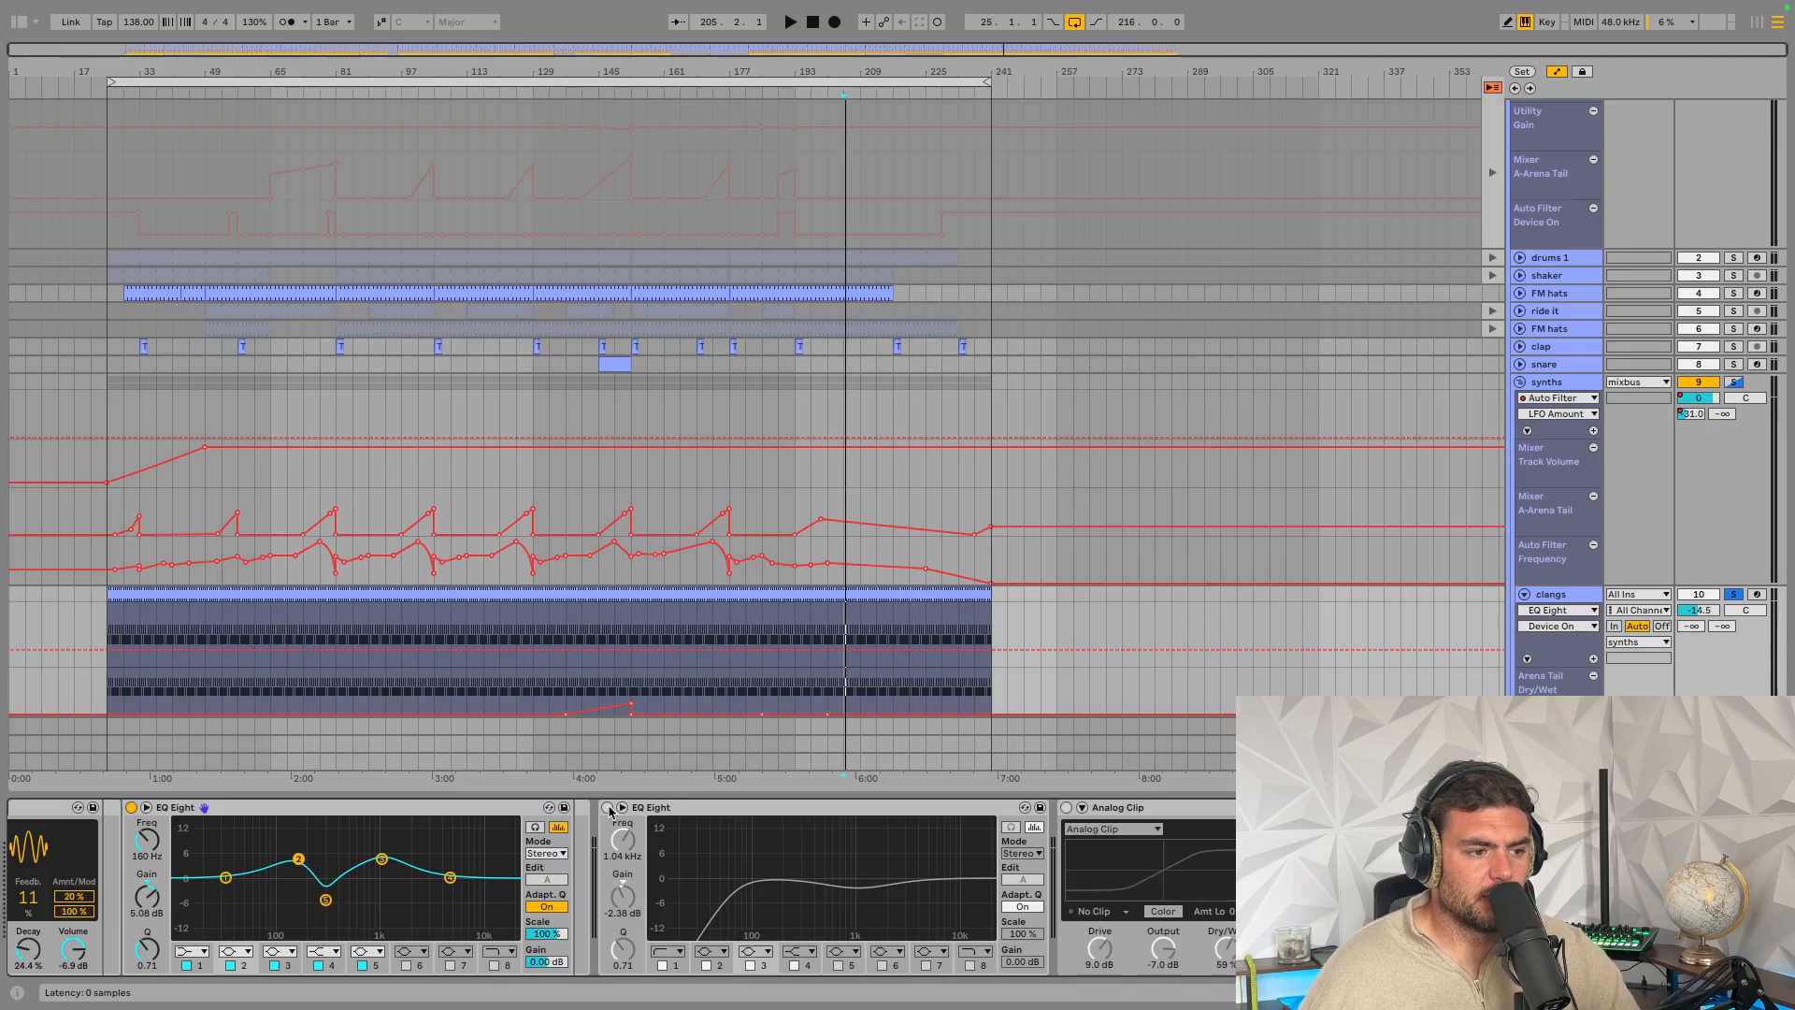
{"action": "left_click", "coordinate": [738, 892]}
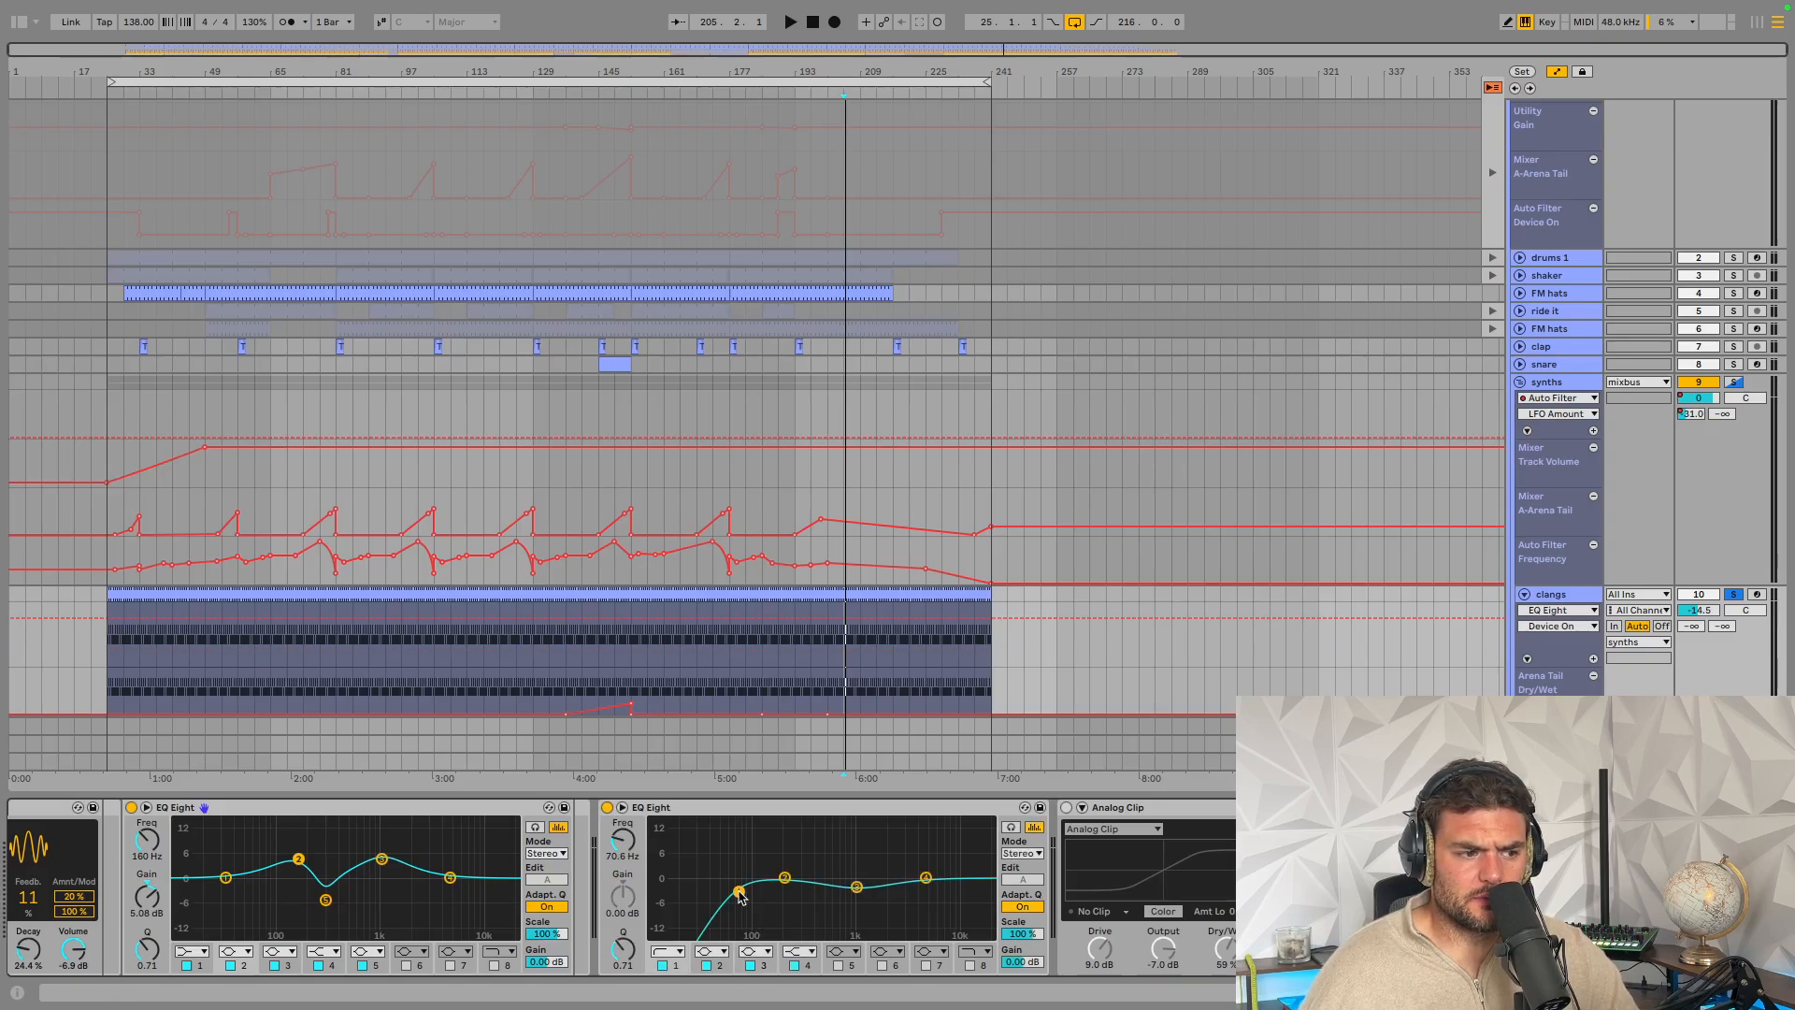
Turn on the Analog Clip and Glue Compressor devices in the clangs track's chain
{"action": "scroll", "coordinate": [738, 892], "scroll_direction": "right", "scroll_amount": 5}
{"action": "left_click", "coordinate": [806, 807]}
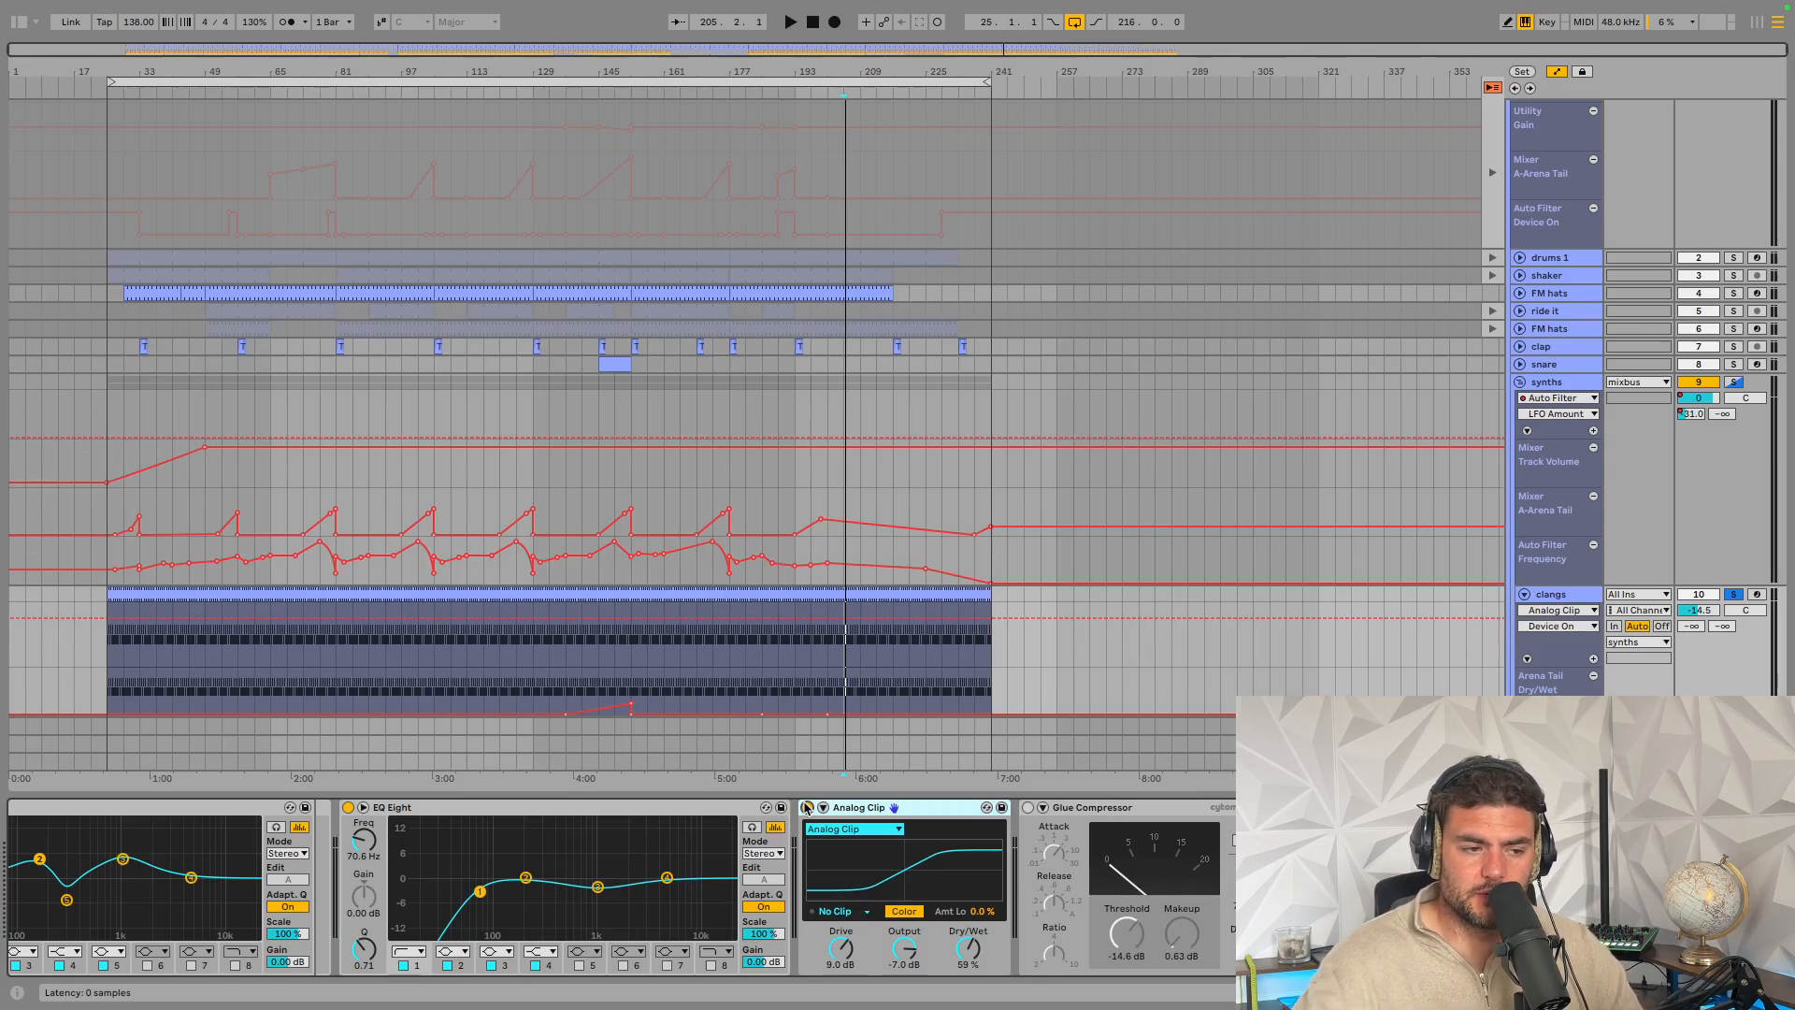
{"action": "scroll", "coordinate": [805, 808], "scroll_direction": "right", "scroll_amount": 5}
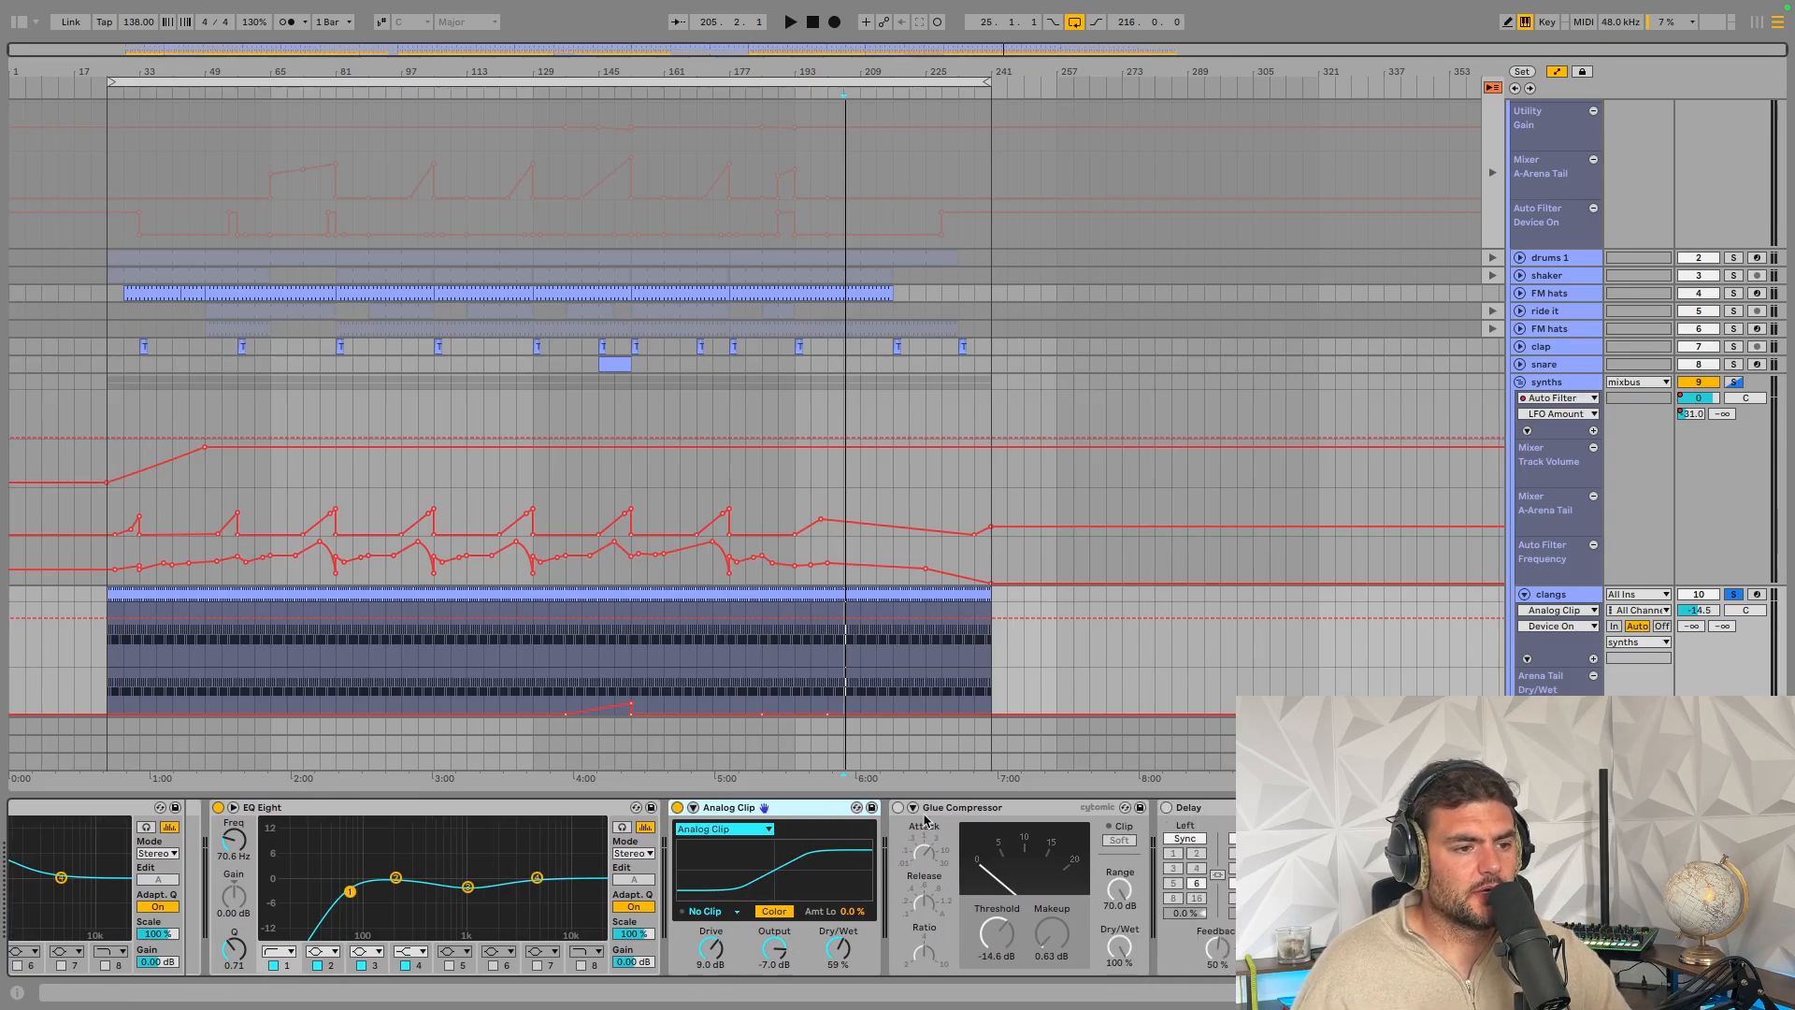
{"action": "left_click", "coordinate": [893, 816]}
{"action": "left_click", "coordinate": [894, 810]}
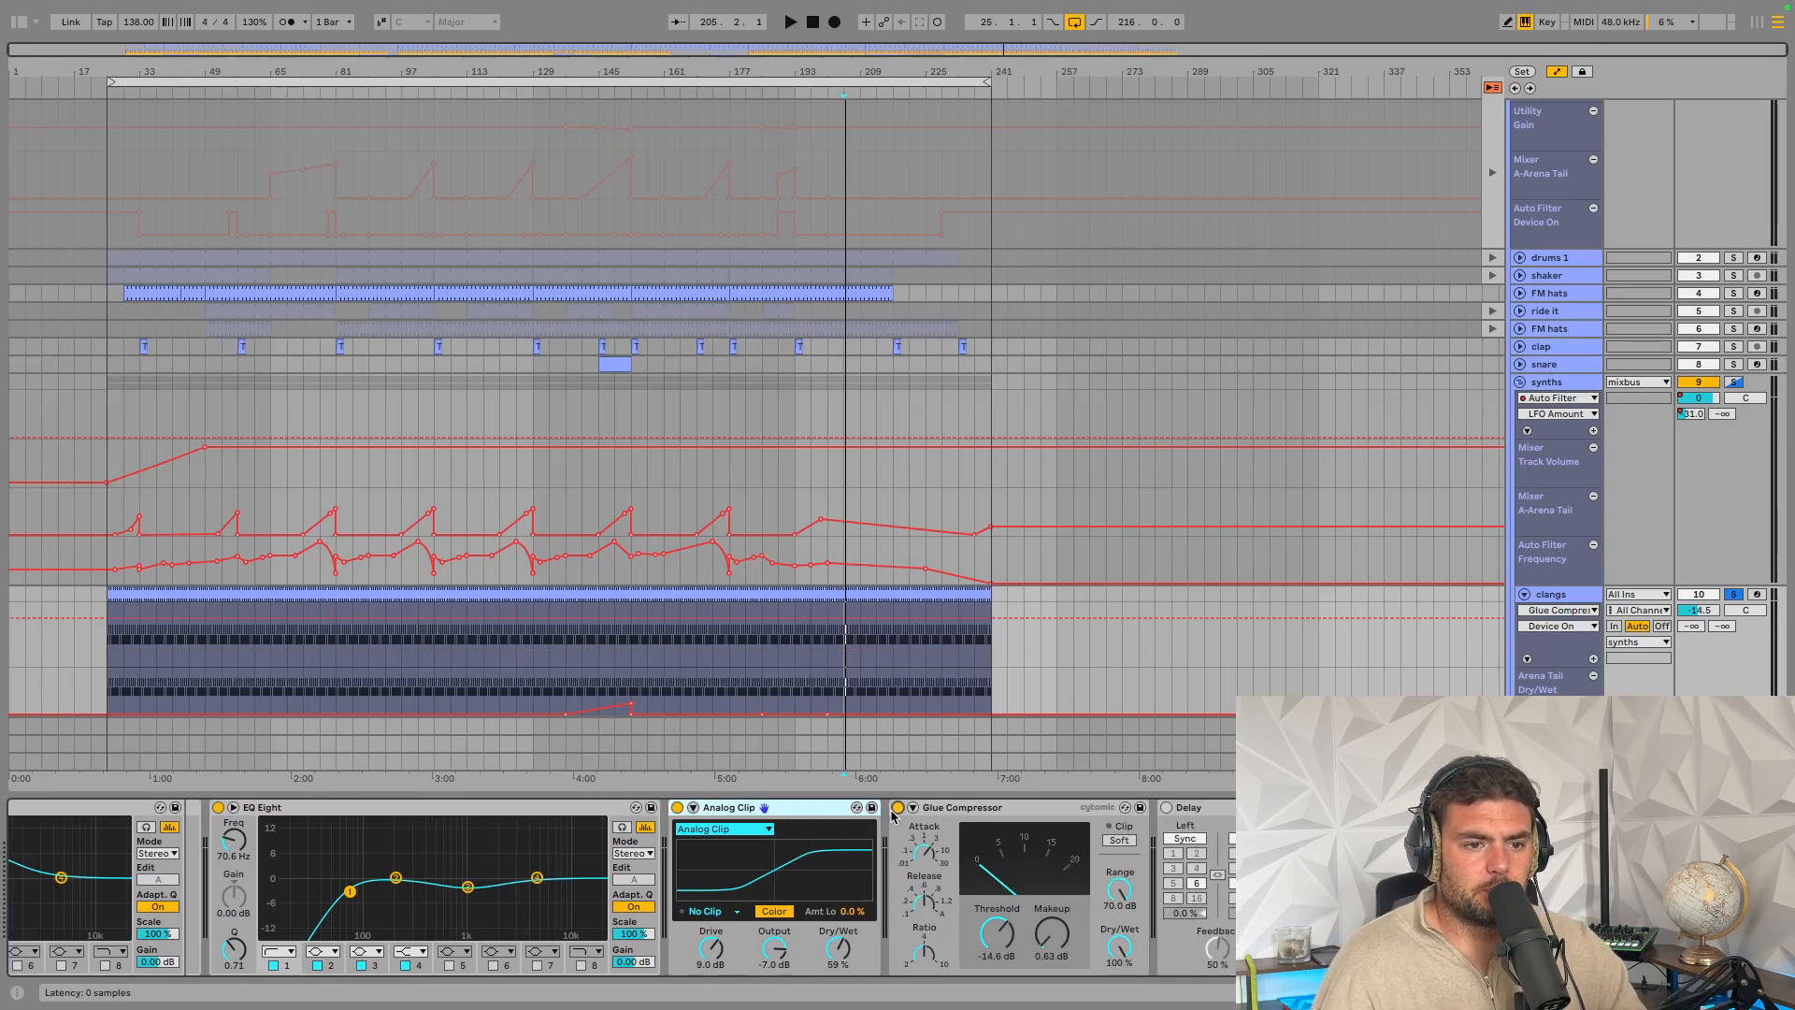
Play the clangs from bar 205 to check the Glue Compressor's gain reduction, and stop
{"action": "left_click", "coordinate": [1578, 597]}
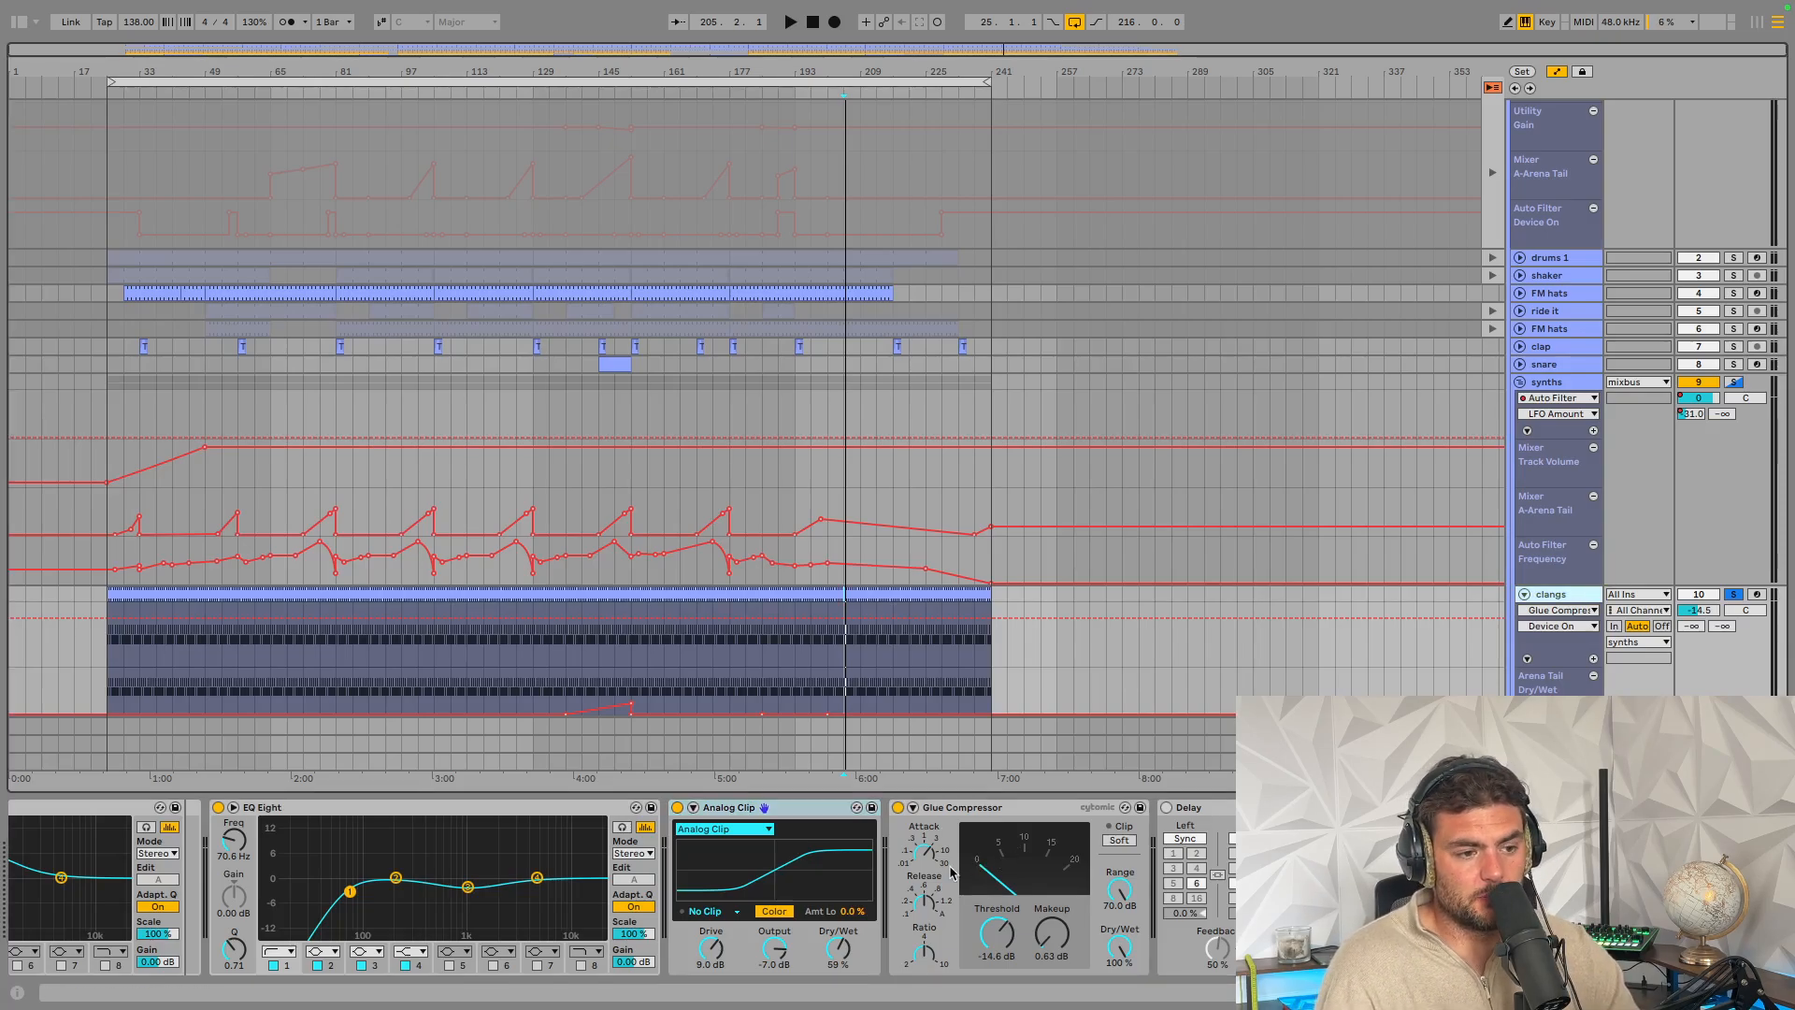
{"action": "scroll", "coordinate": [703, 902], "scroll_direction": "right", "scroll_amount": 3}
{"action": "key", "text": "space"}
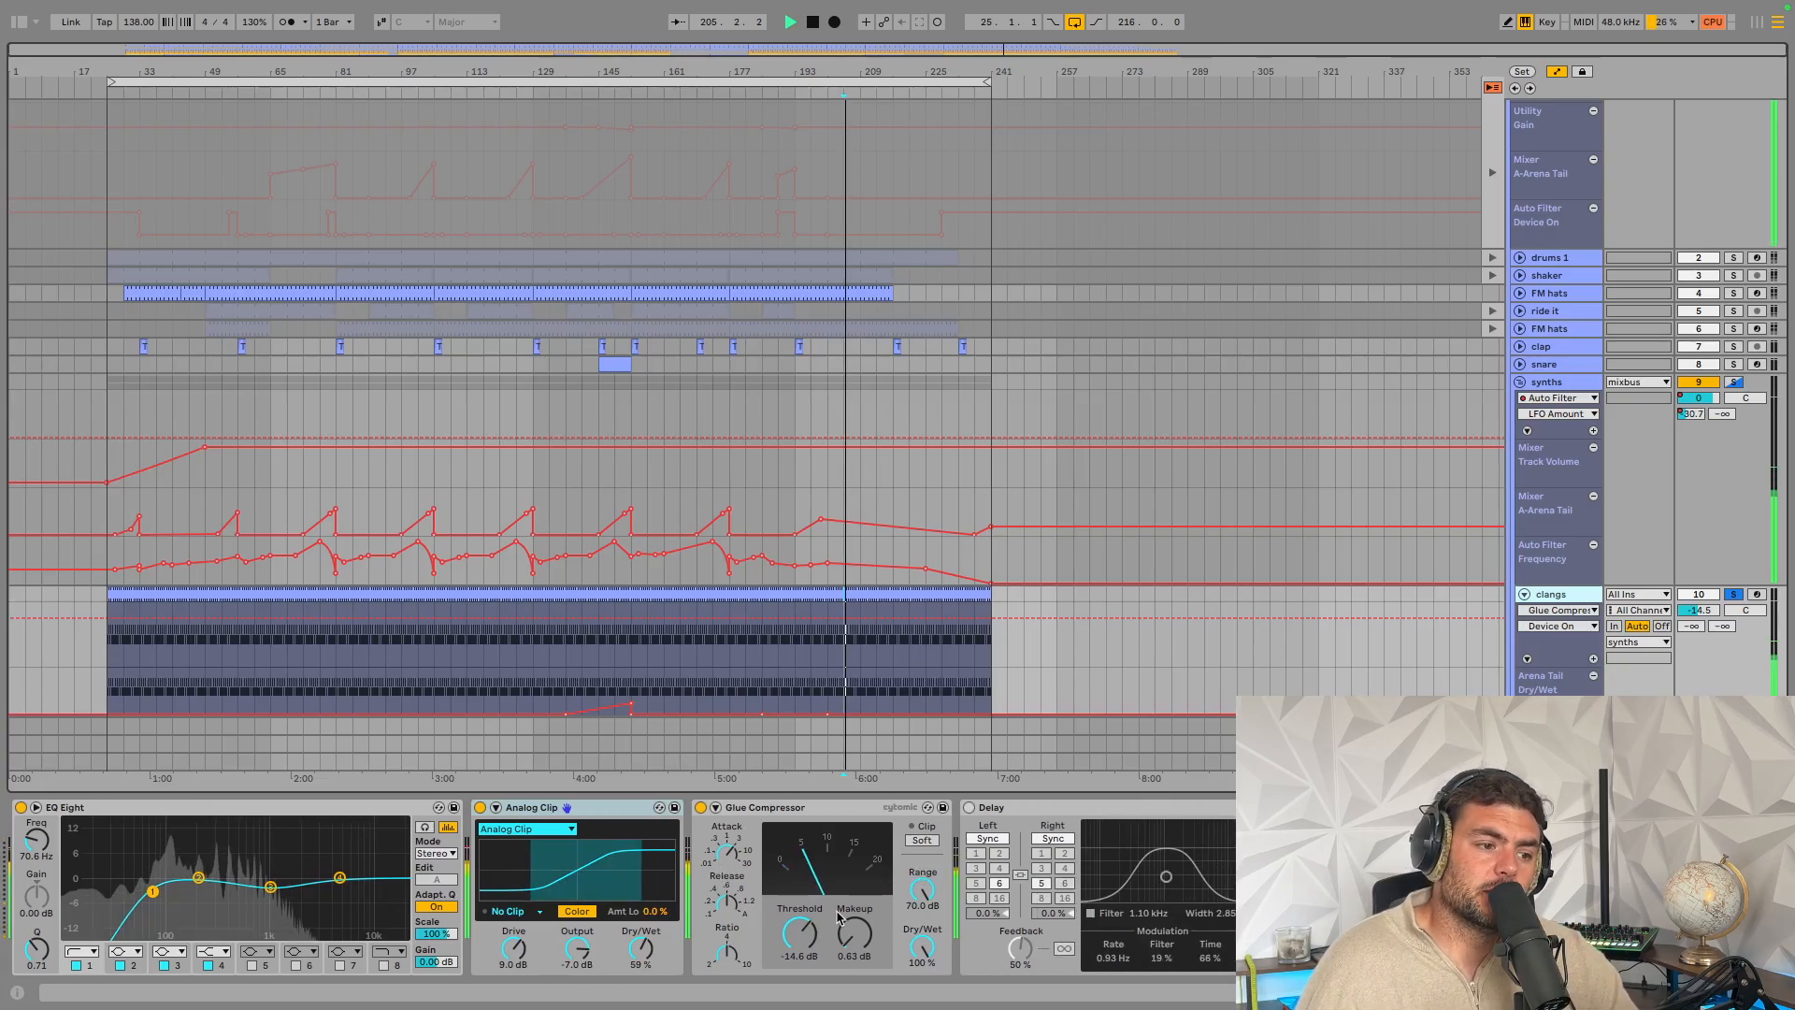
{"action": "key", "text": "space"}
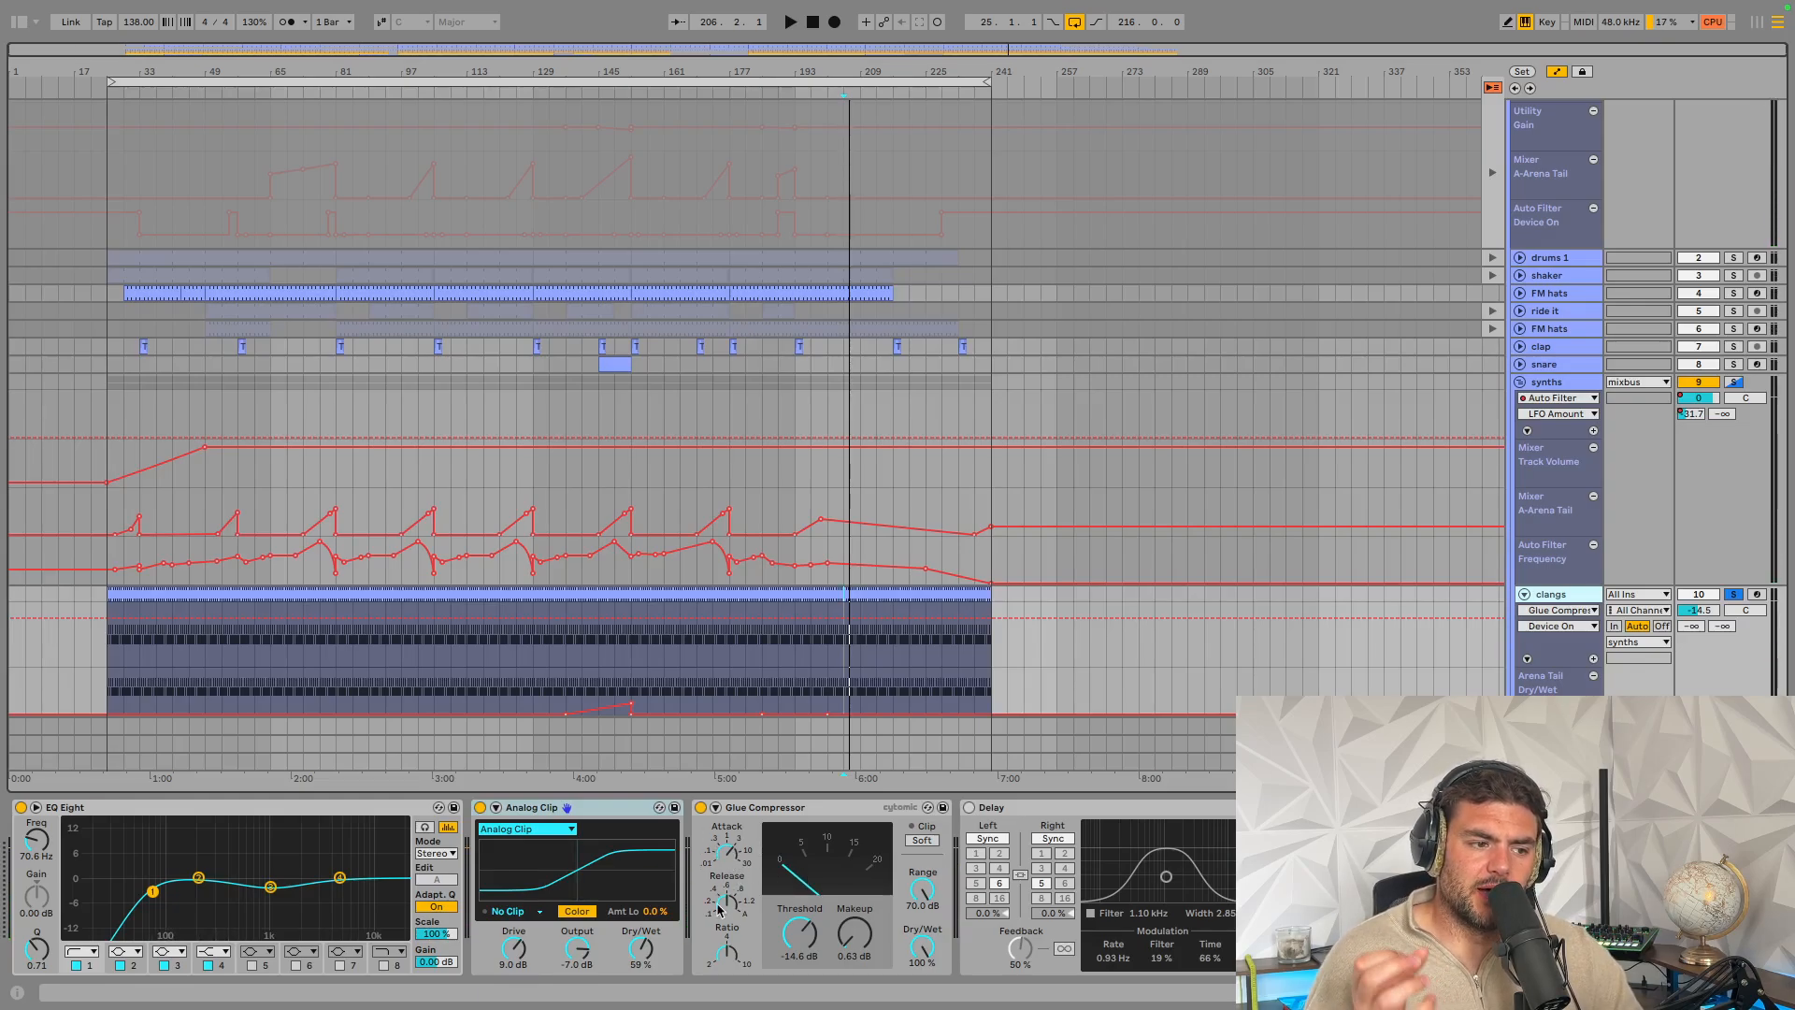
Turn on the clangs track's Delay and audition it from around bar 206
{"action": "left_click", "coordinate": [1017, 807]}
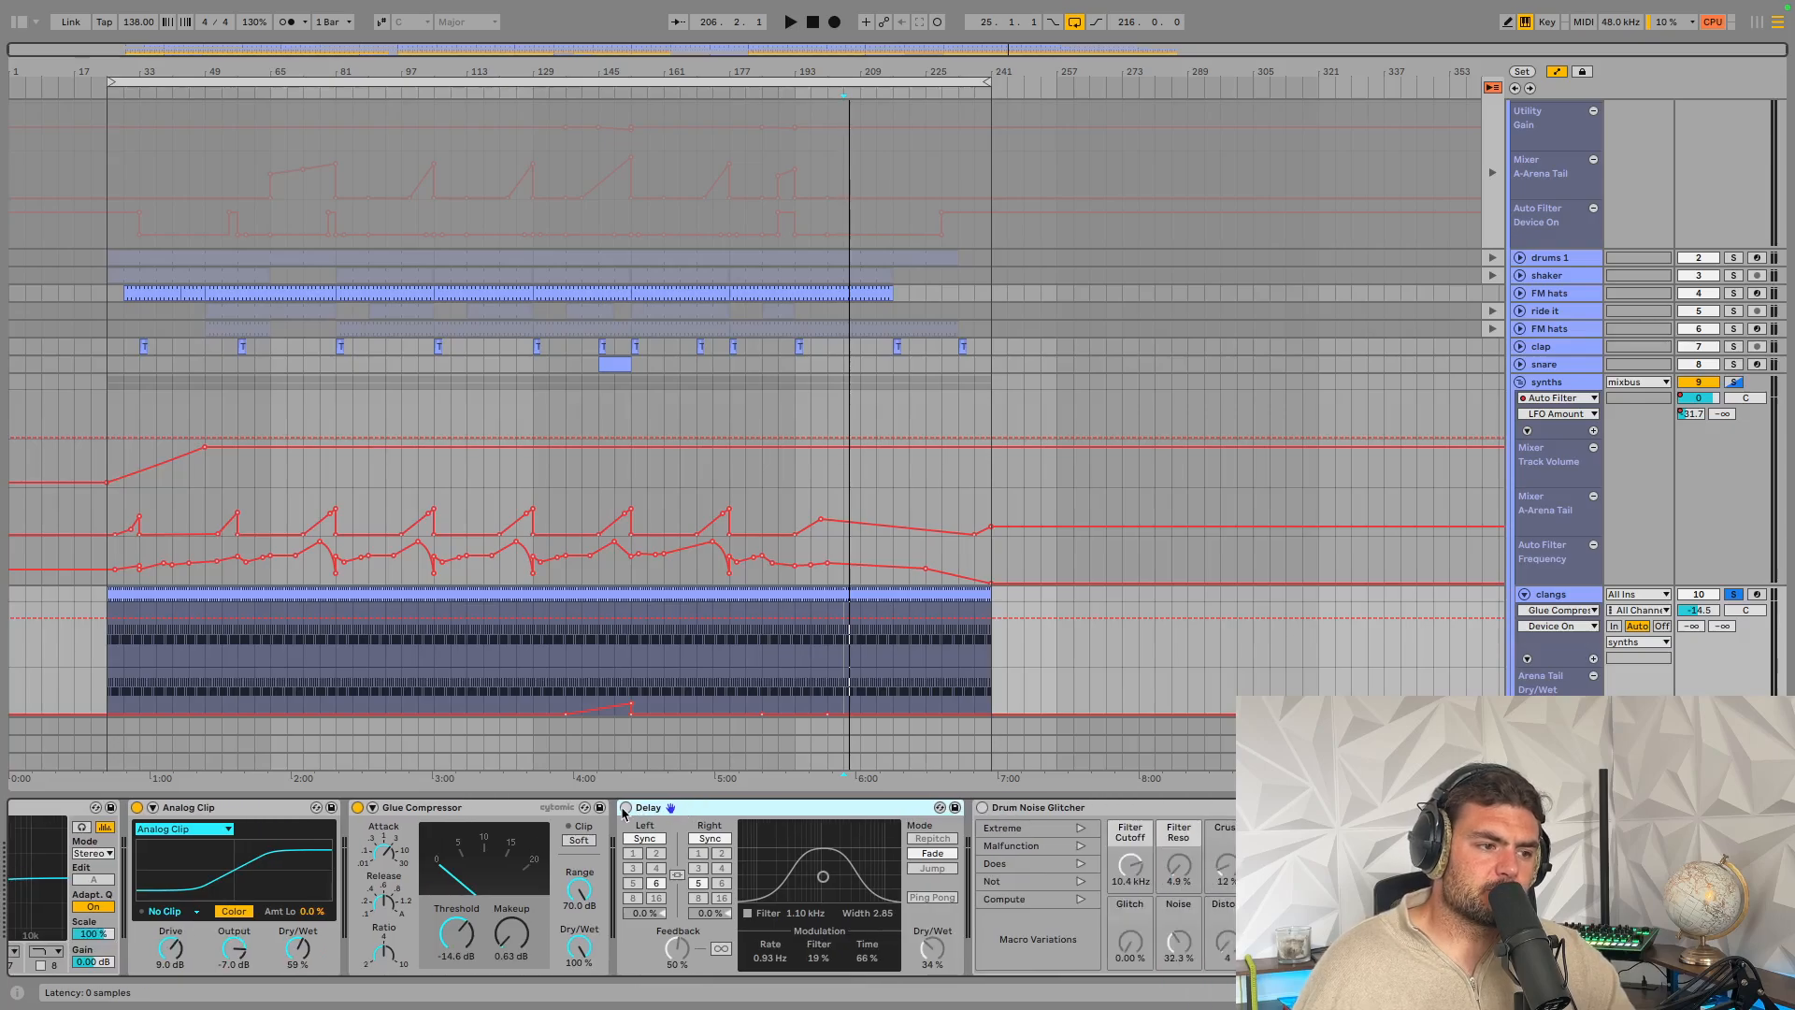
{"action": "left_click", "coordinate": [622, 812]}
{"action": "left_click", "coordinate": [625, 807]}
{"action": "key", "text": "space"}
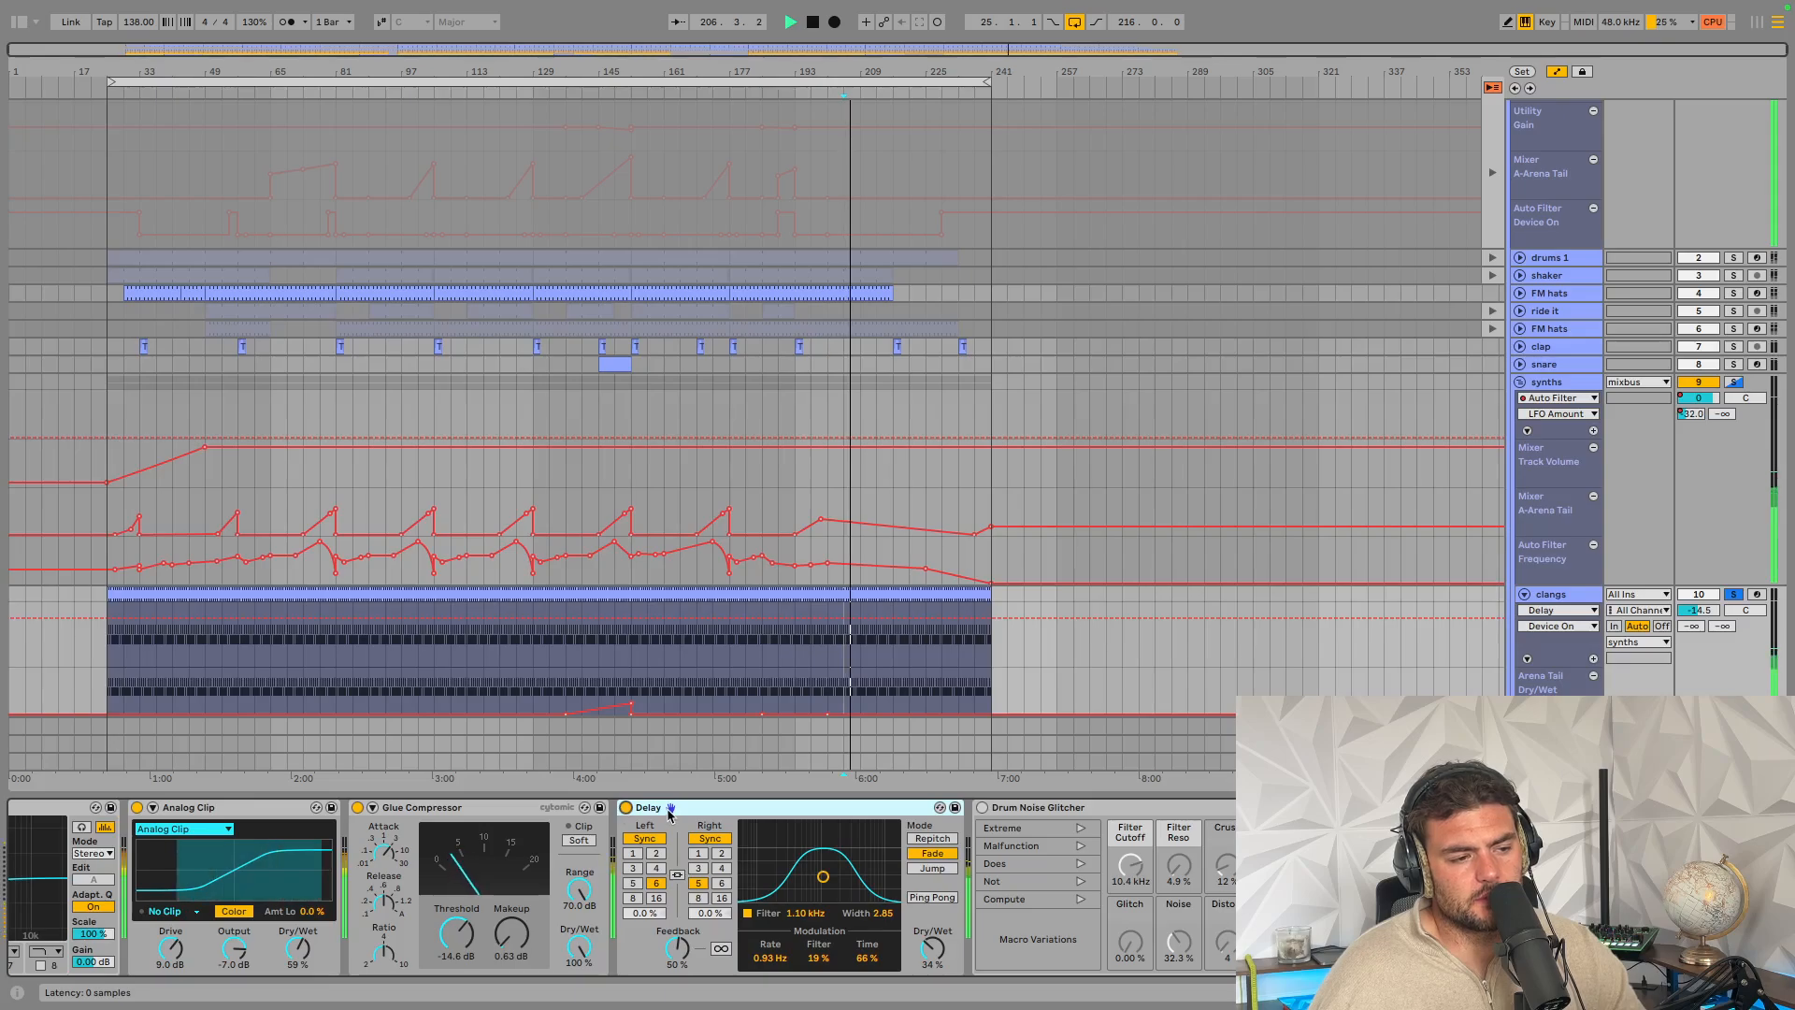
{"action": "key", "text": "space"}
Turn on the Drum Noise Glitcher rack on the clangs track and start playback to hear it
{"action": "scroll", "coordinate": [813, 902], "scroll_direction": "right", "scroll_amount": 5}
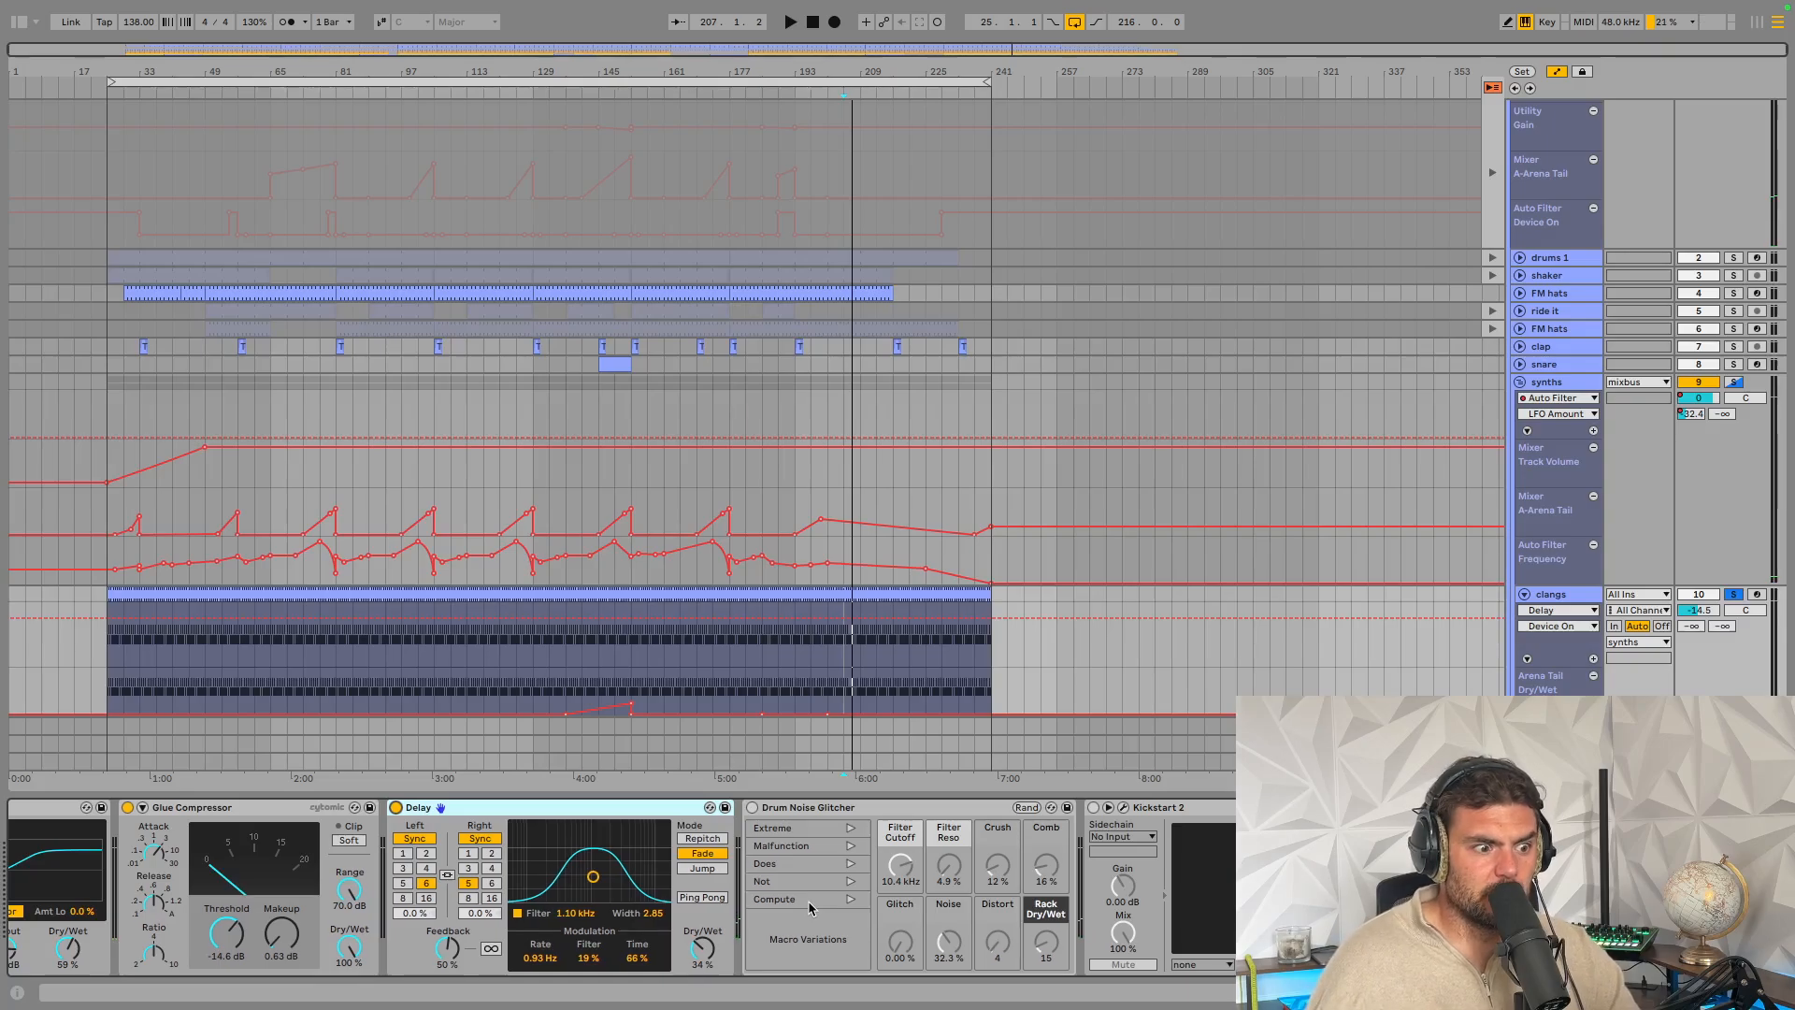
{"action": "scroll", "coordinate": [808, 902], "scroll_direction": "right", "scroll_amount": 2}
{"action": "left_click", "coordinate": [690, 814]}
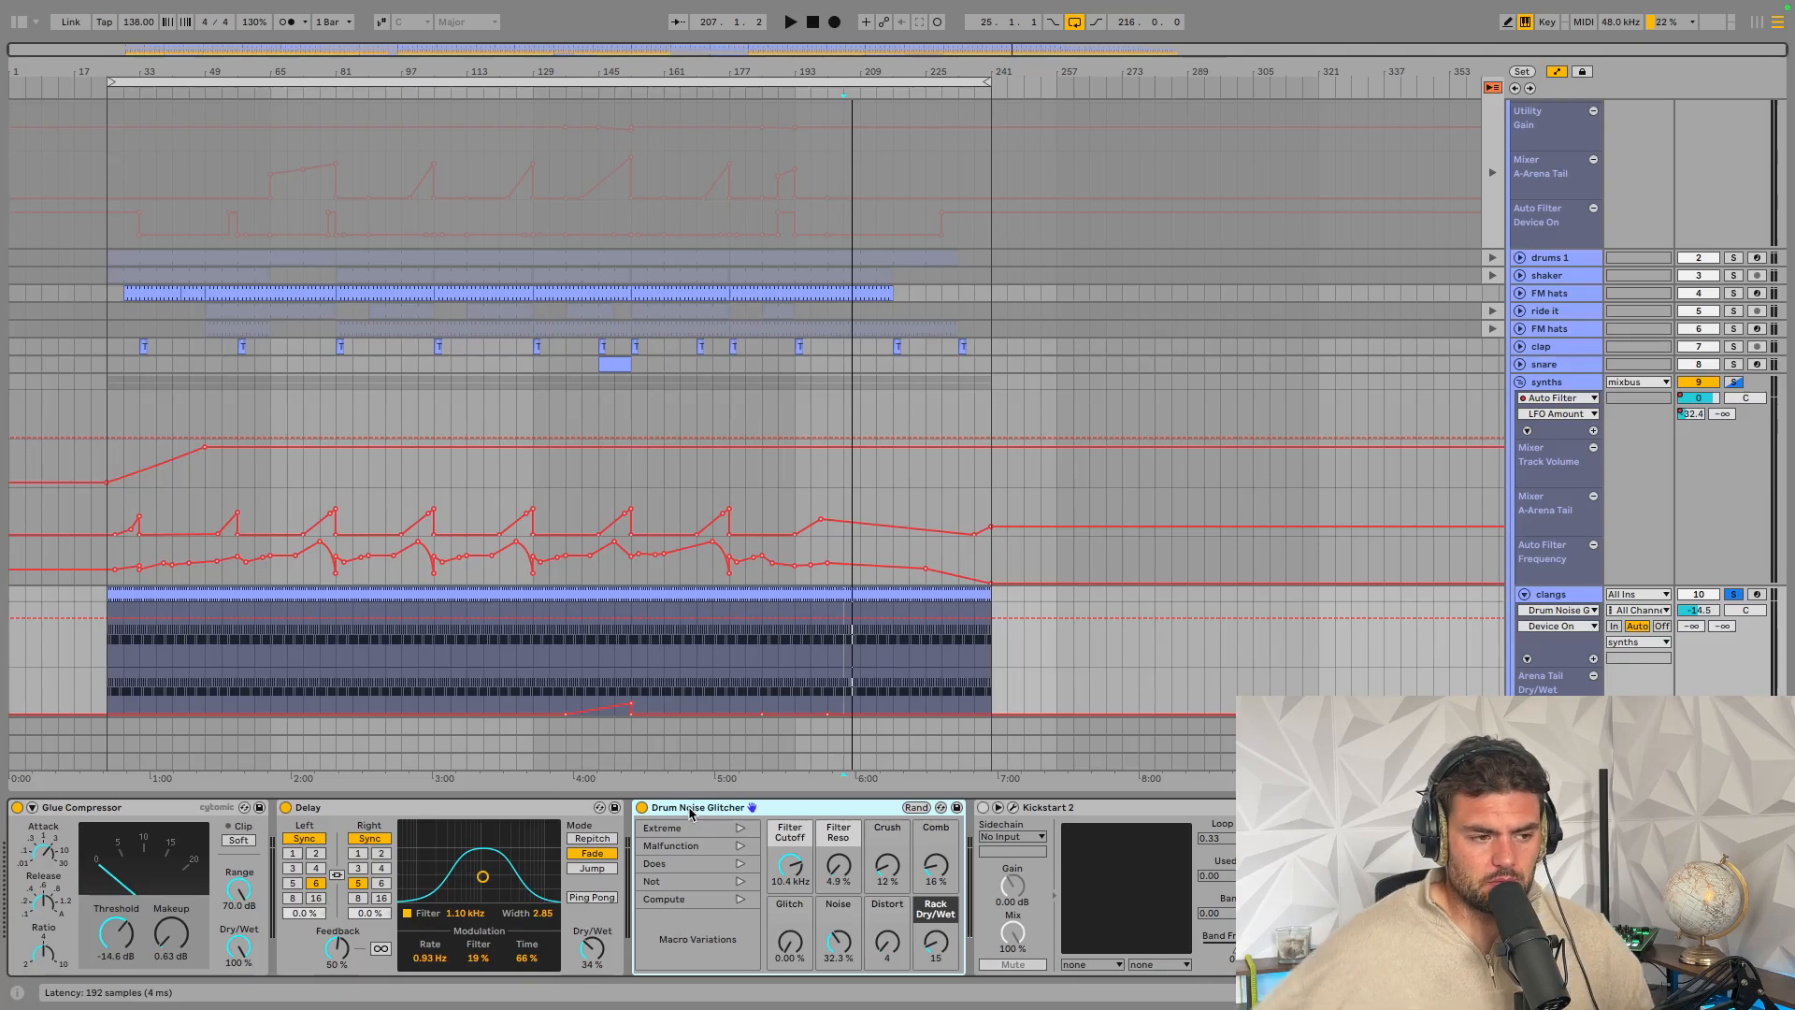
{"action": "key", "text": "space"}
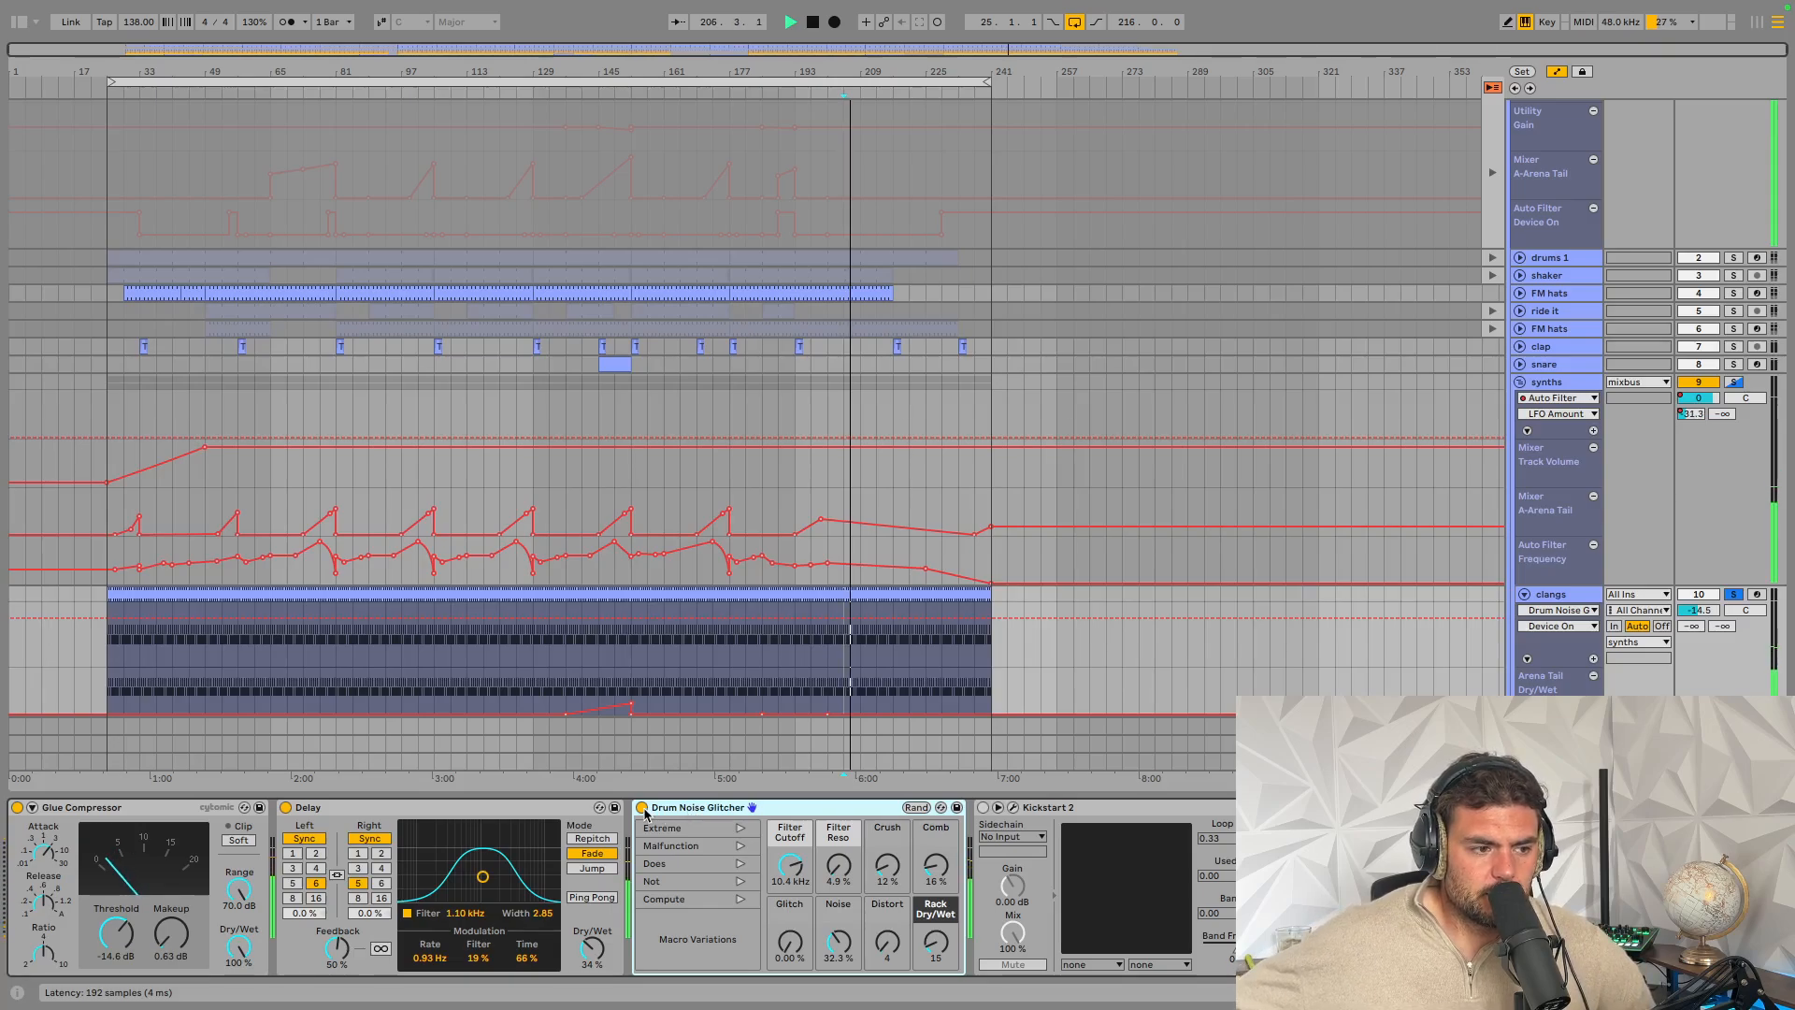
Select the Spreader delay after Kickstart 2 in the clangs effect chain and audition the track
{"action": "key", "text": "space"}
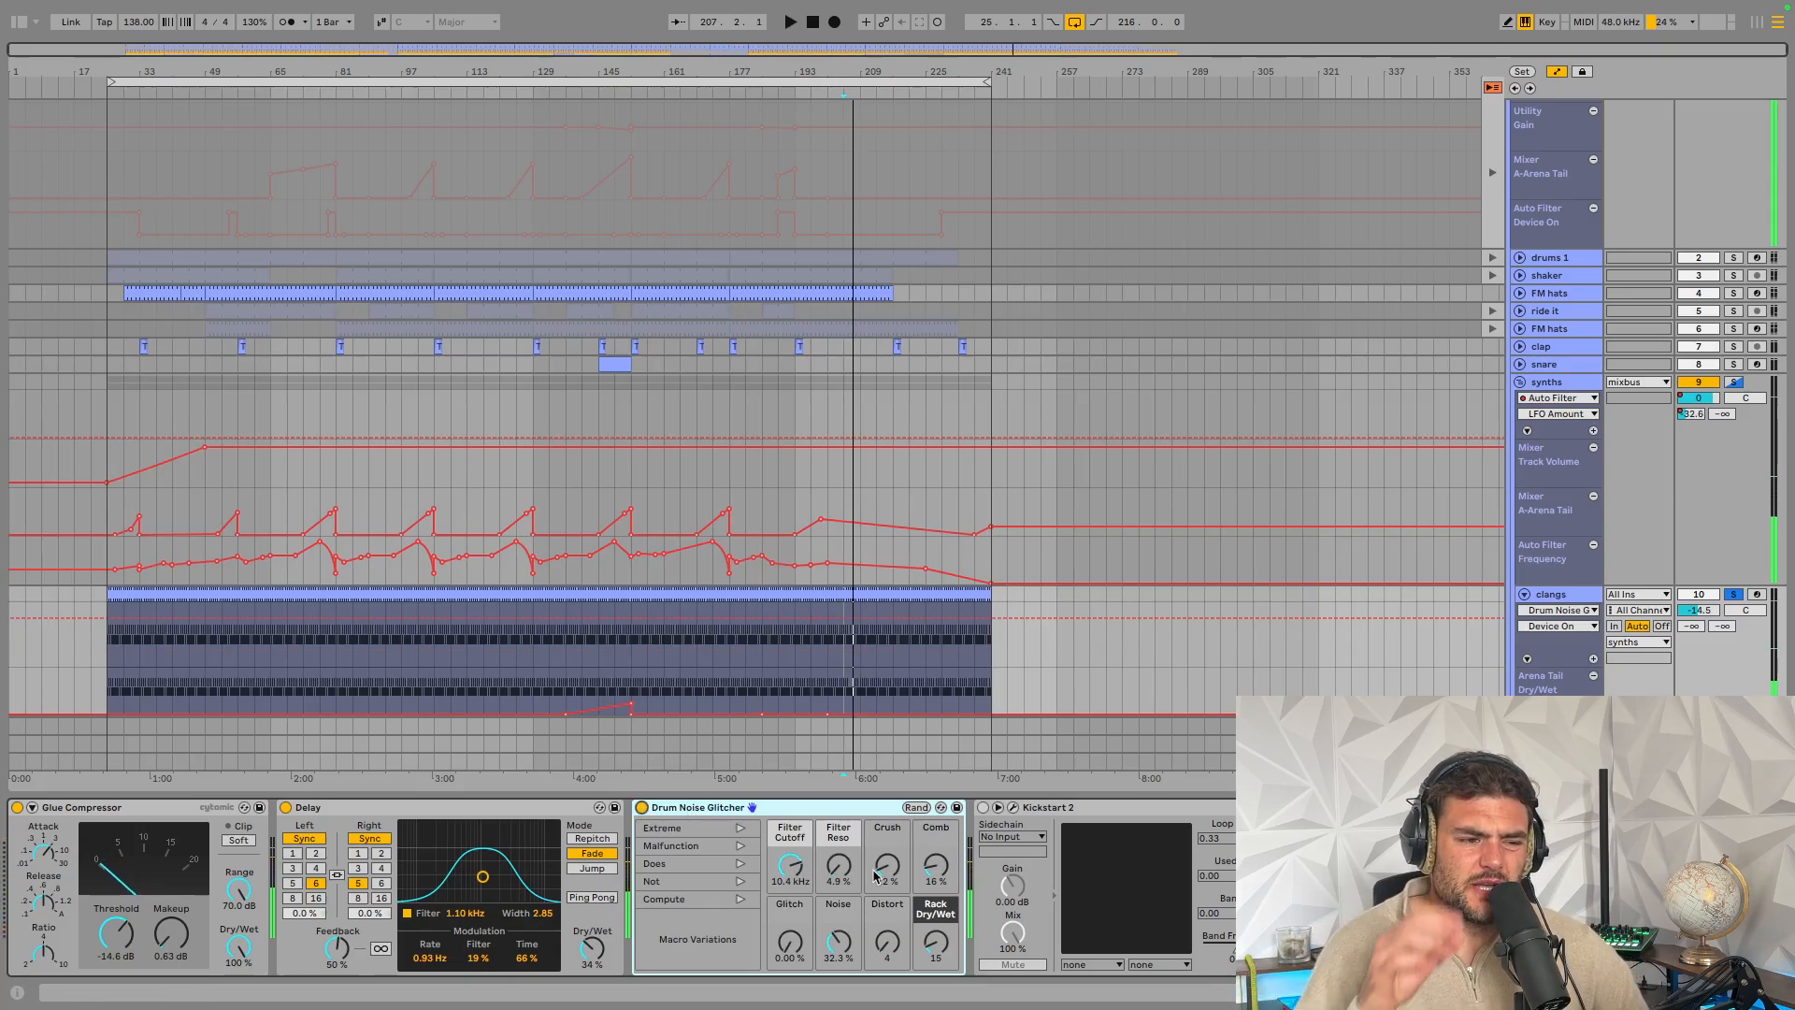
{"action": "scroll", "coordinate": [874, 876], "scroll_direction": "right", "scroll_amount": 10}
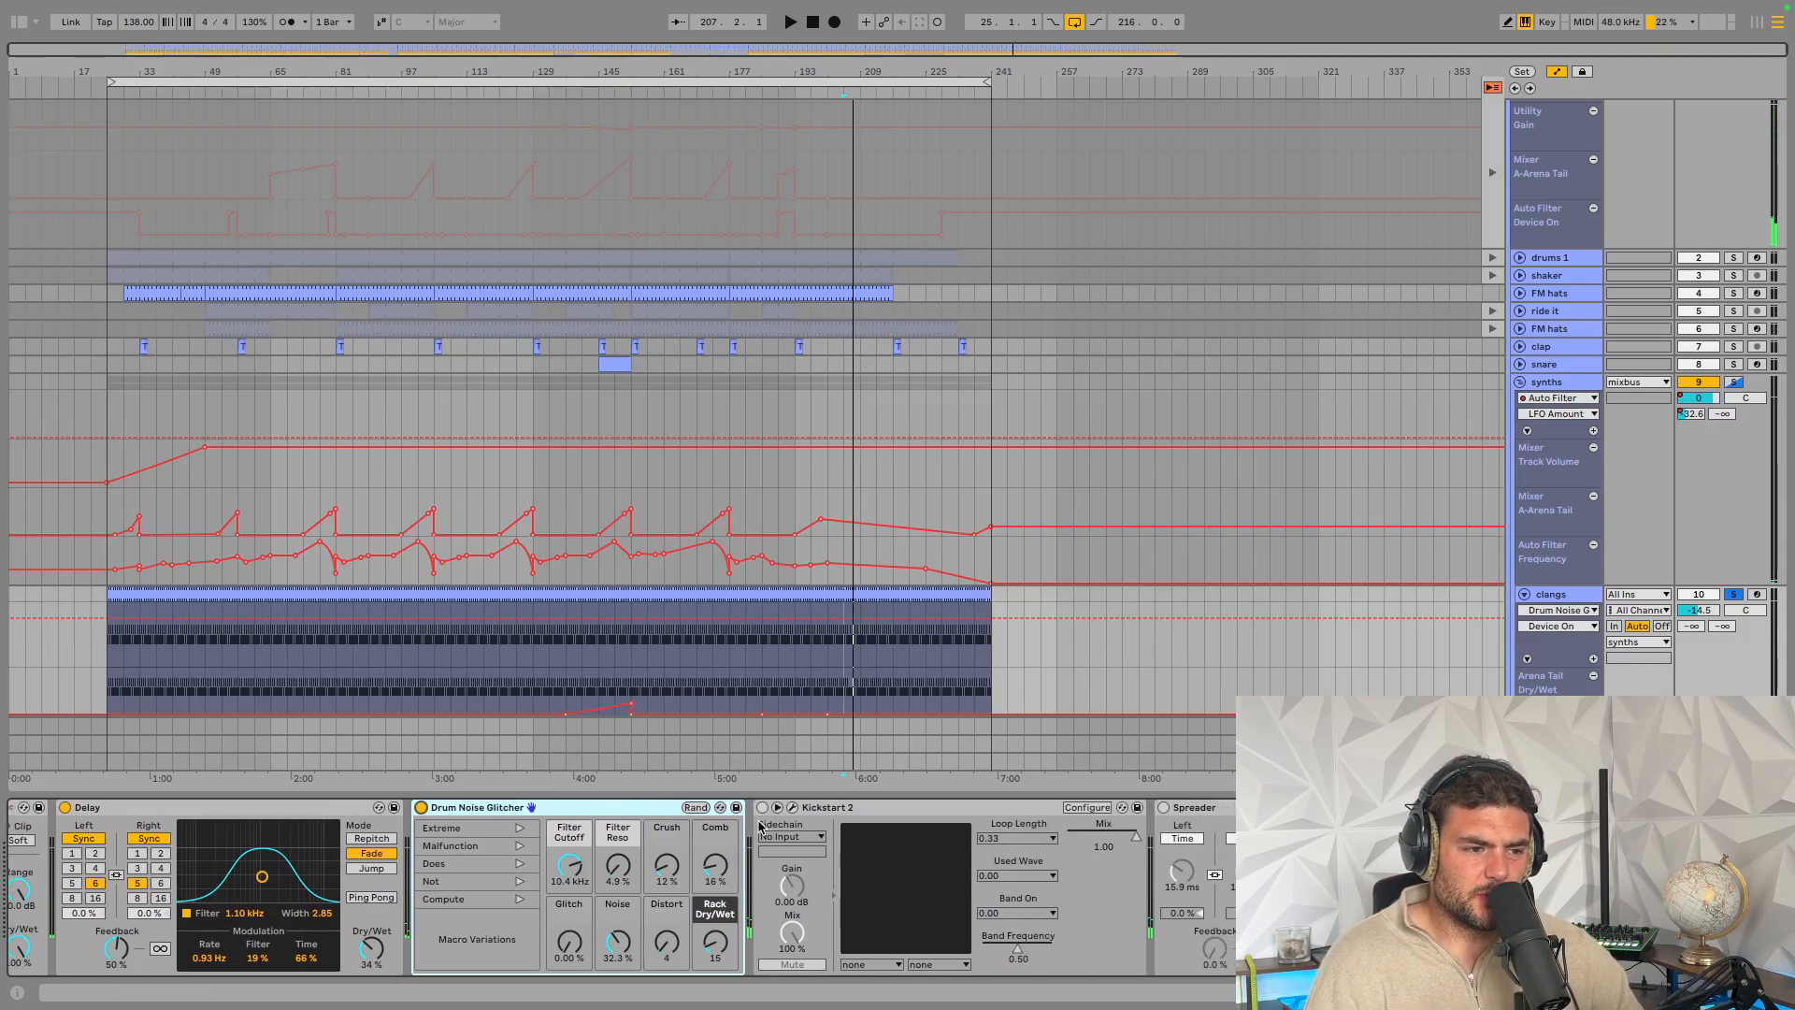
{"action": "left_click", "coordinate": [875, 811]}
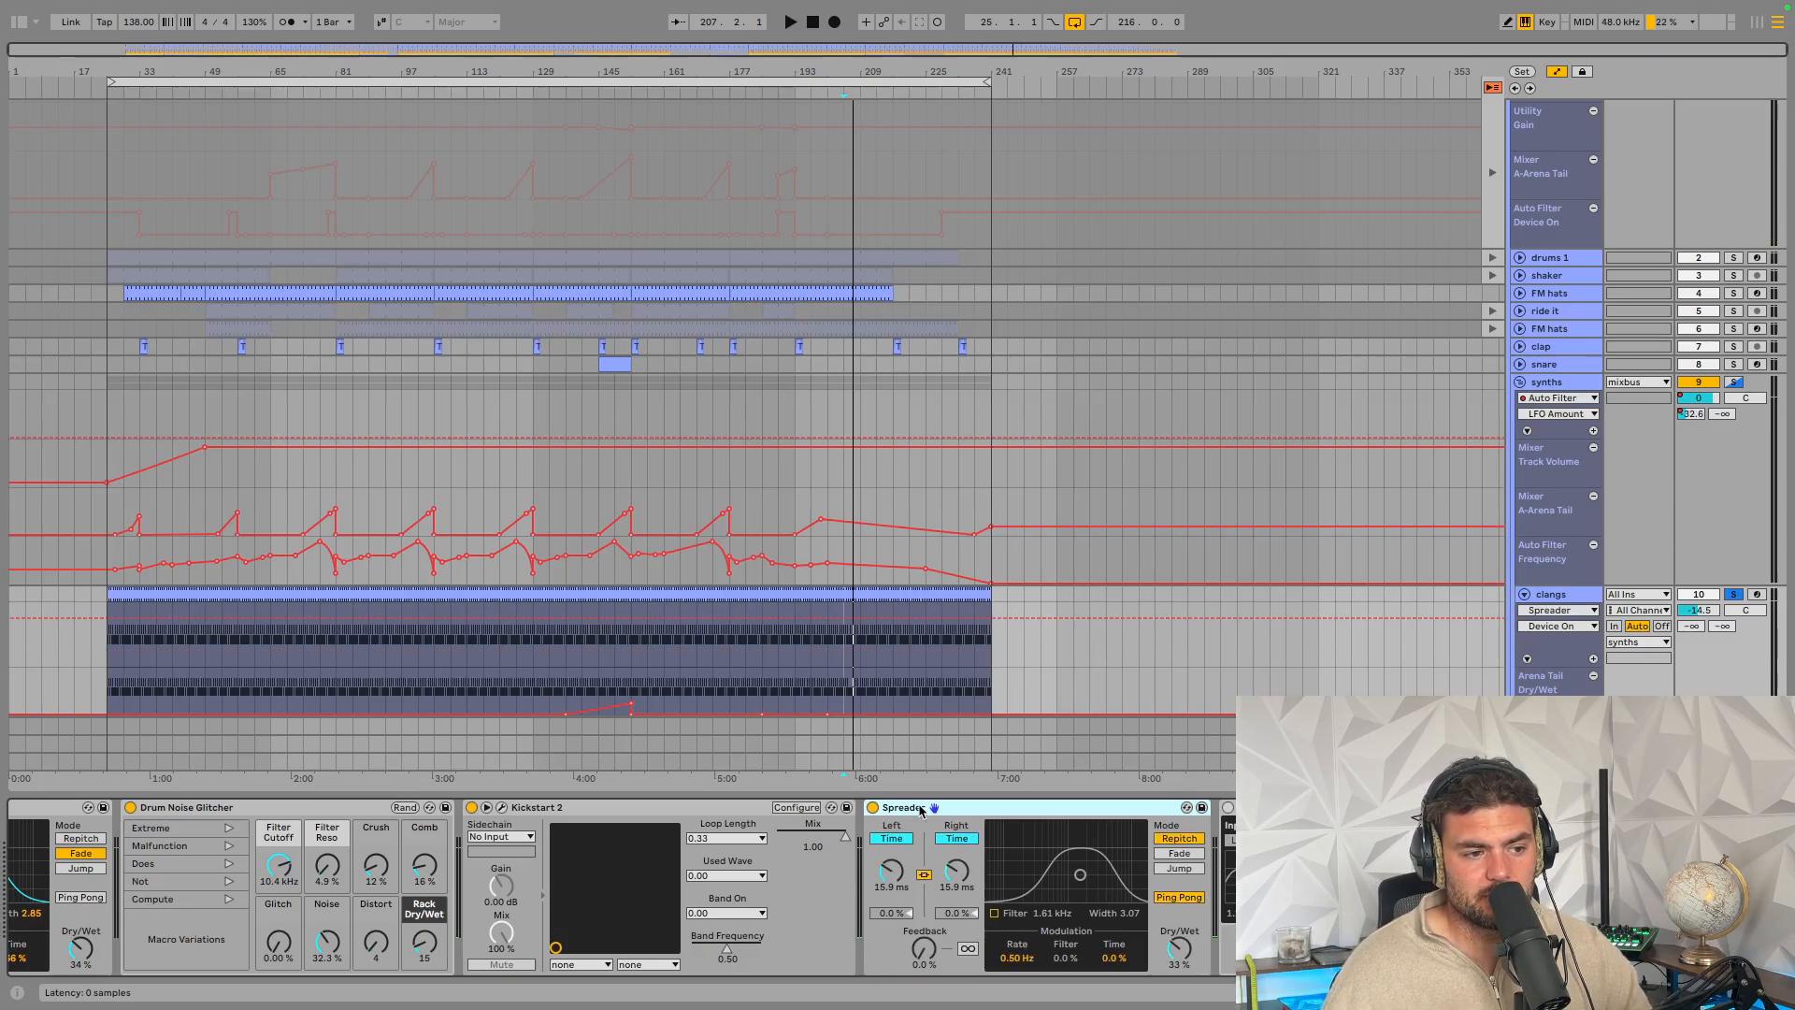
{"action": "key", "text": "space"}
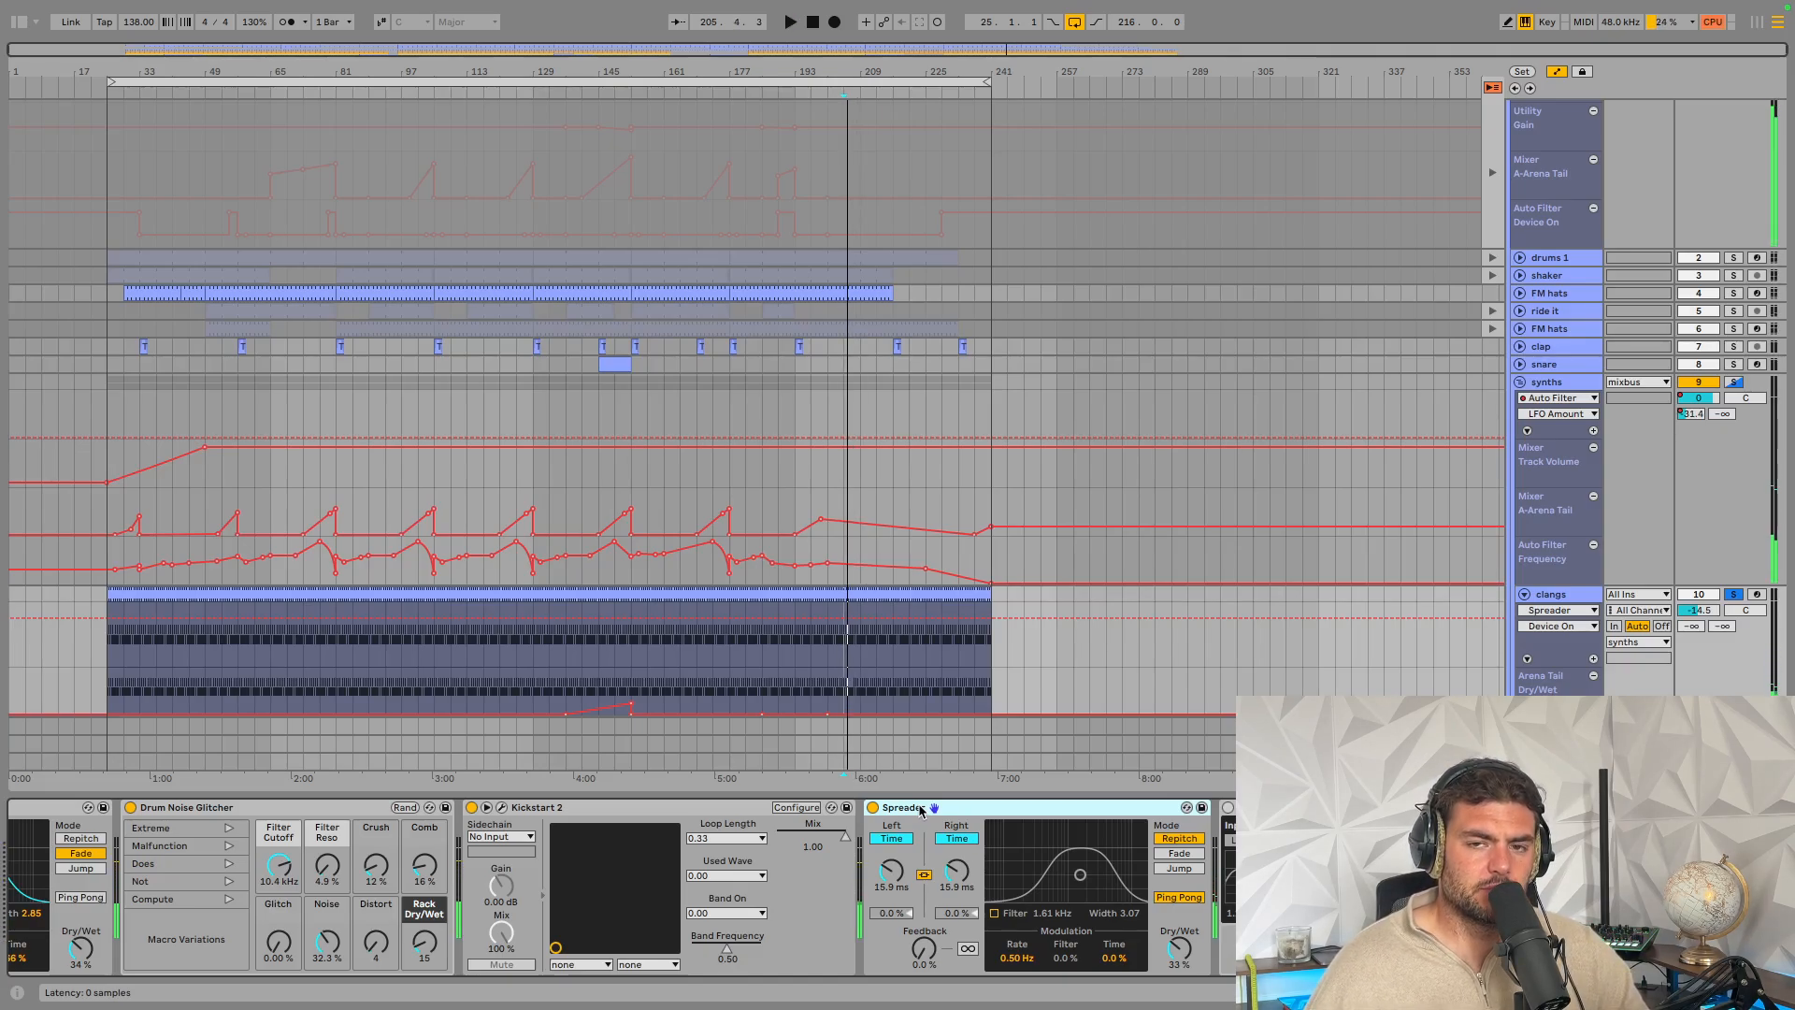
Try Arena Tail's Dry/Wet at 33 % during playback, and restore the overridden automation
{"action": "scroll", "coordinate": [960, 832], "scroll_direction": "right", "scroll_amount": 5}
{"action": "left_click", "coordinate": [998, 809]}
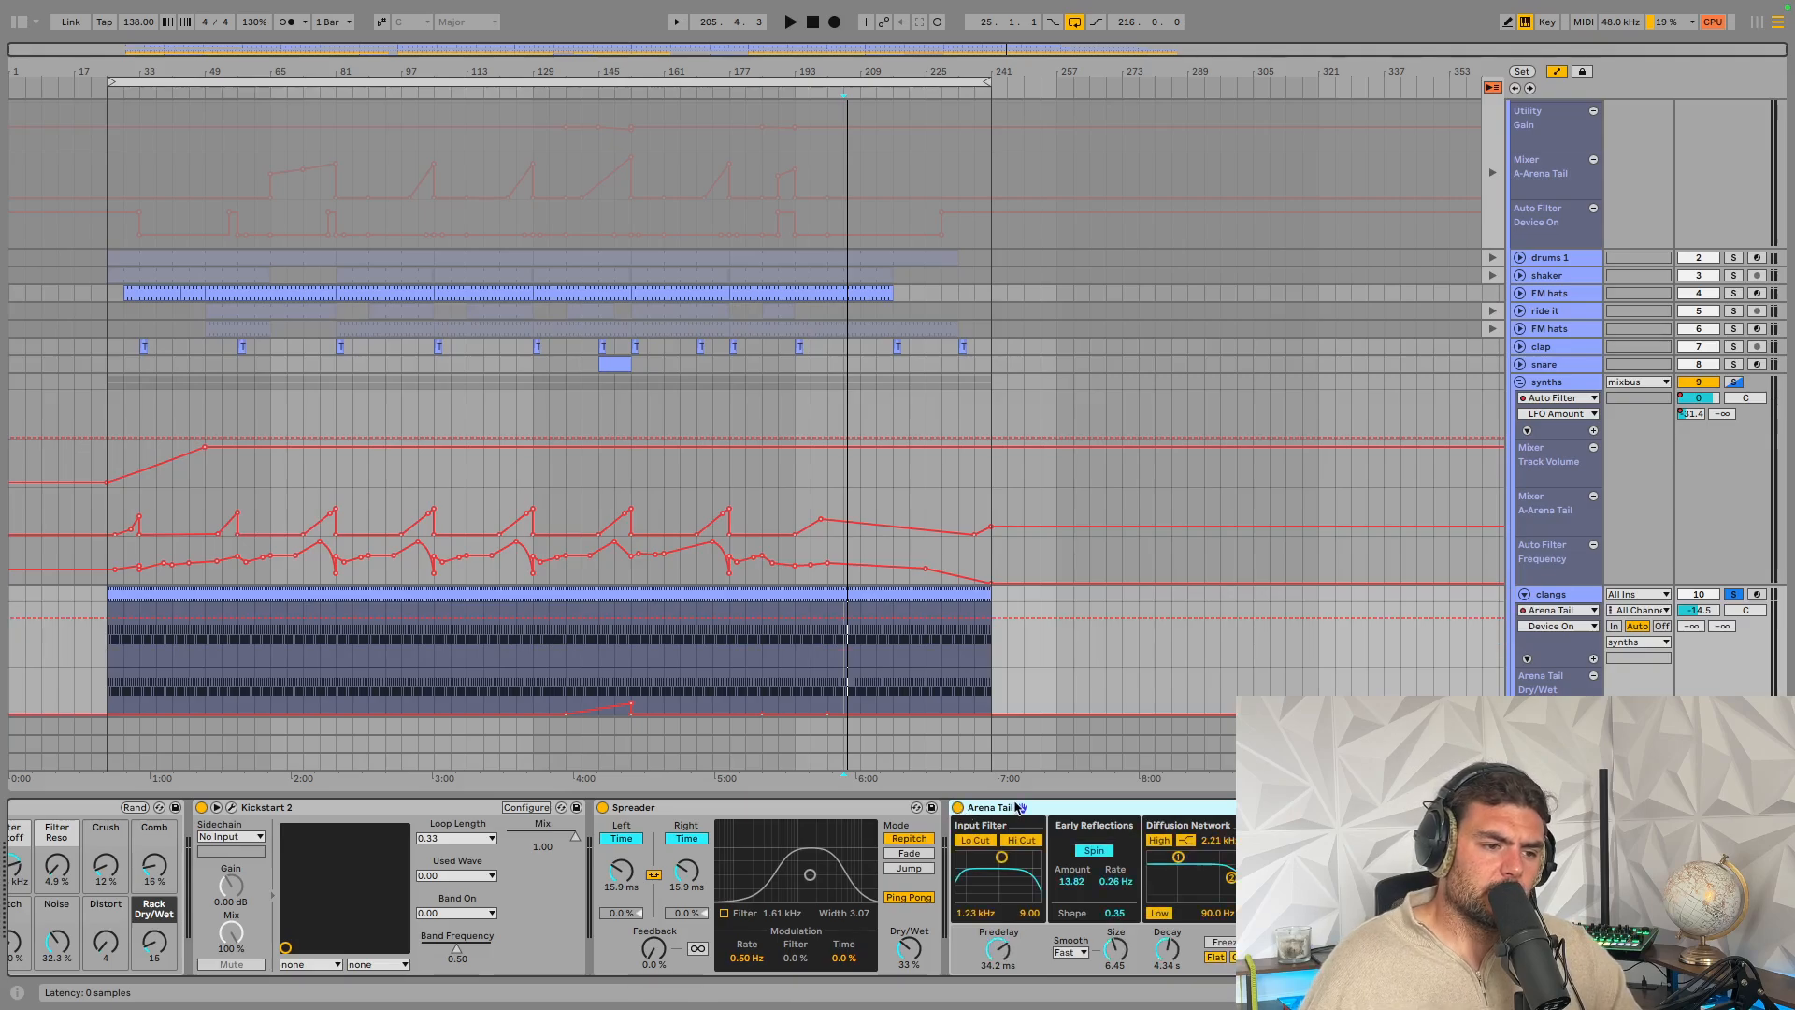
{"action": "left_click", "coordinate": [1016, 805]}
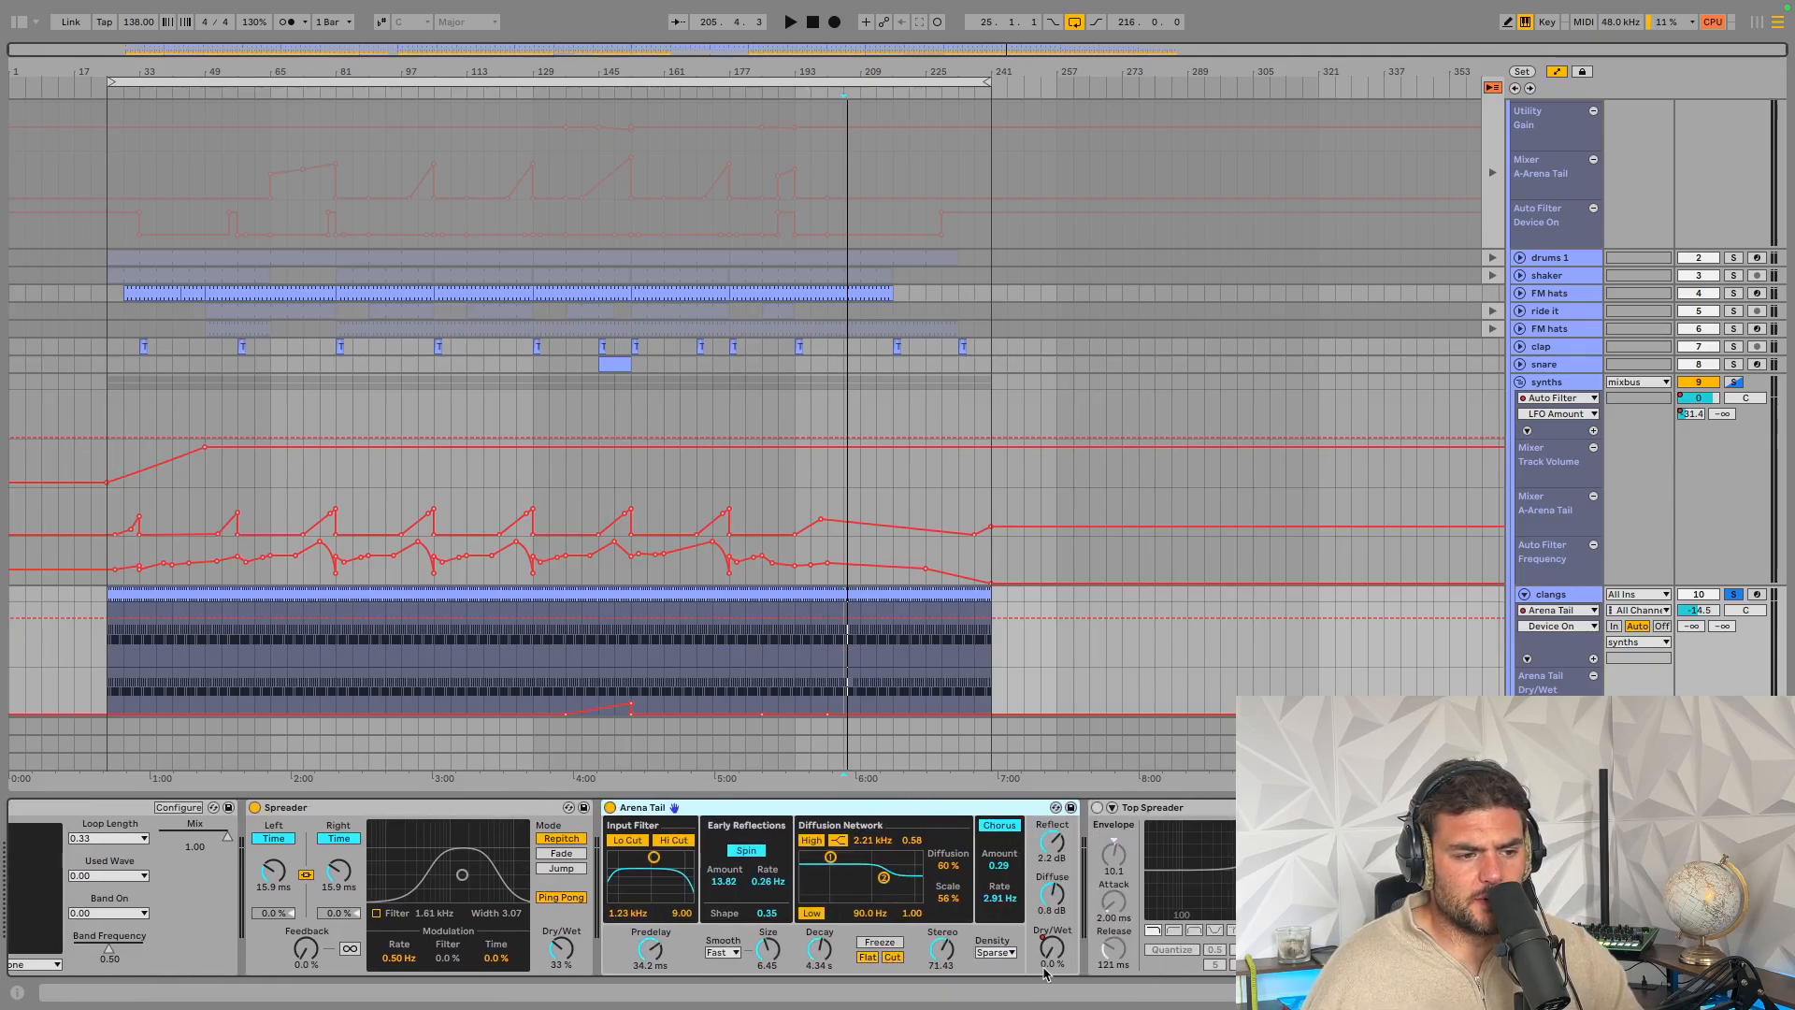
{"action": "key", "text": "space"}
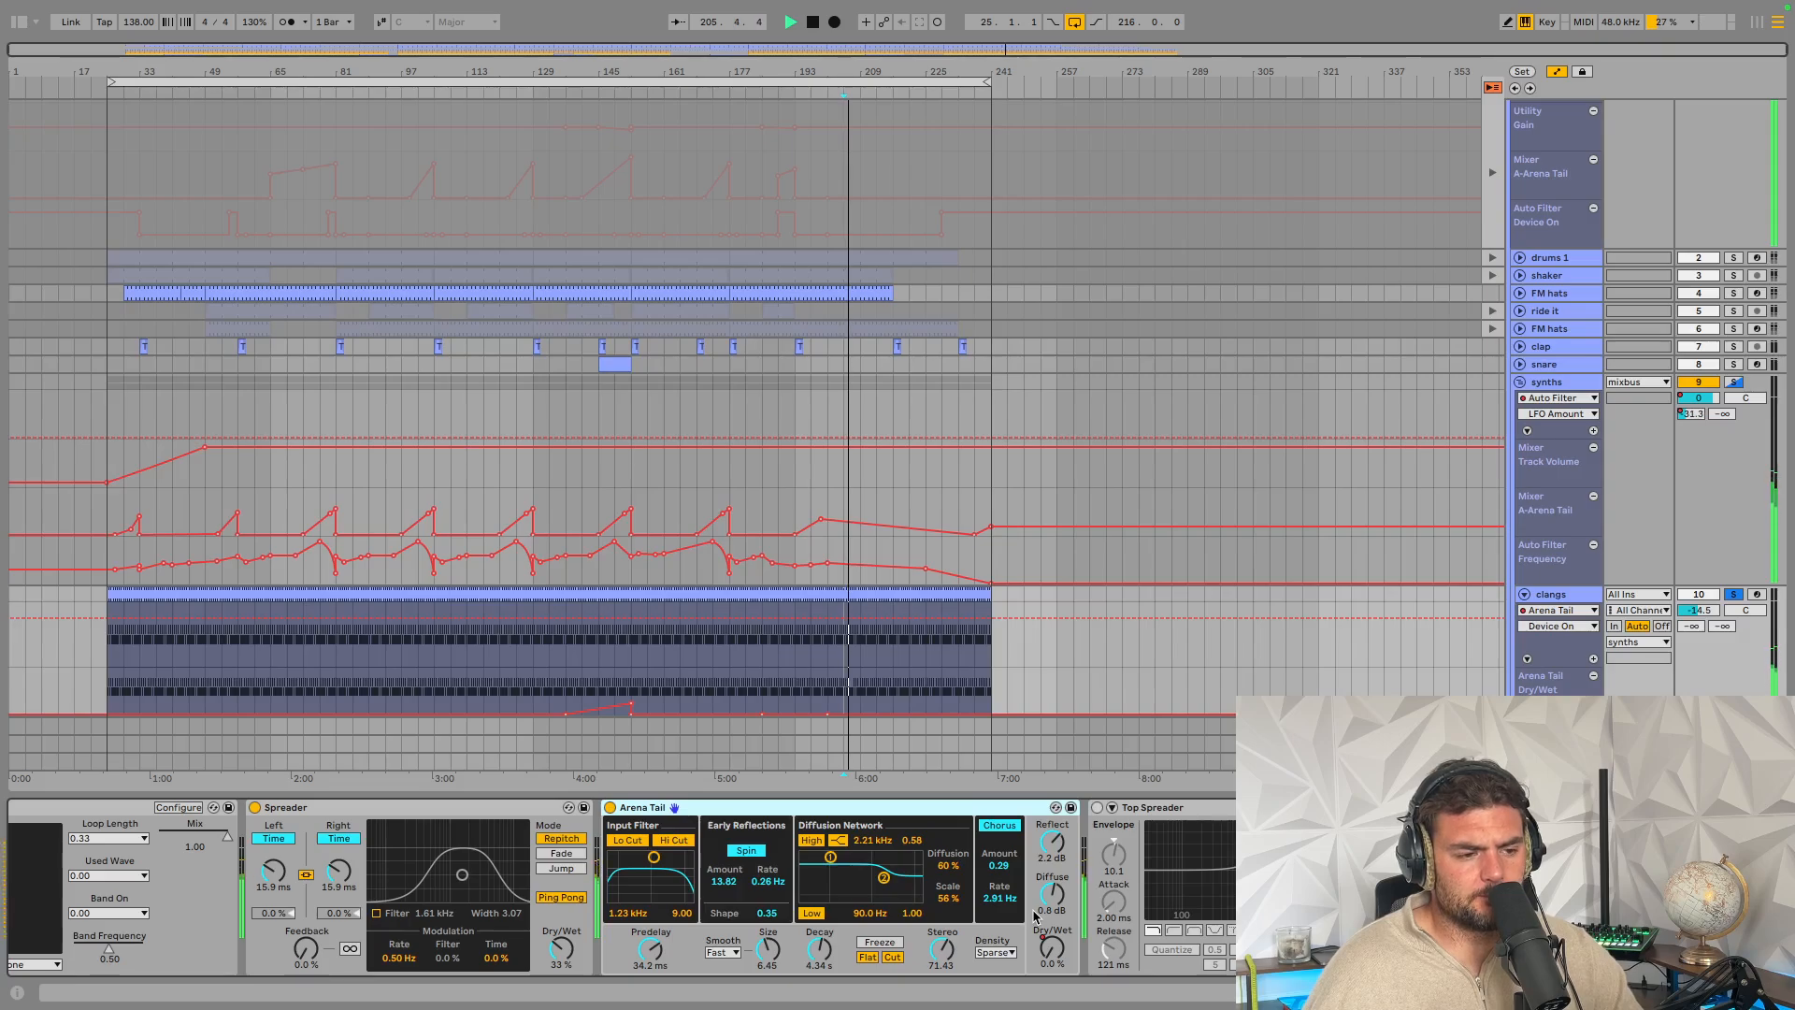
{"action": "left_click", "coordinate": [1049, 947]}
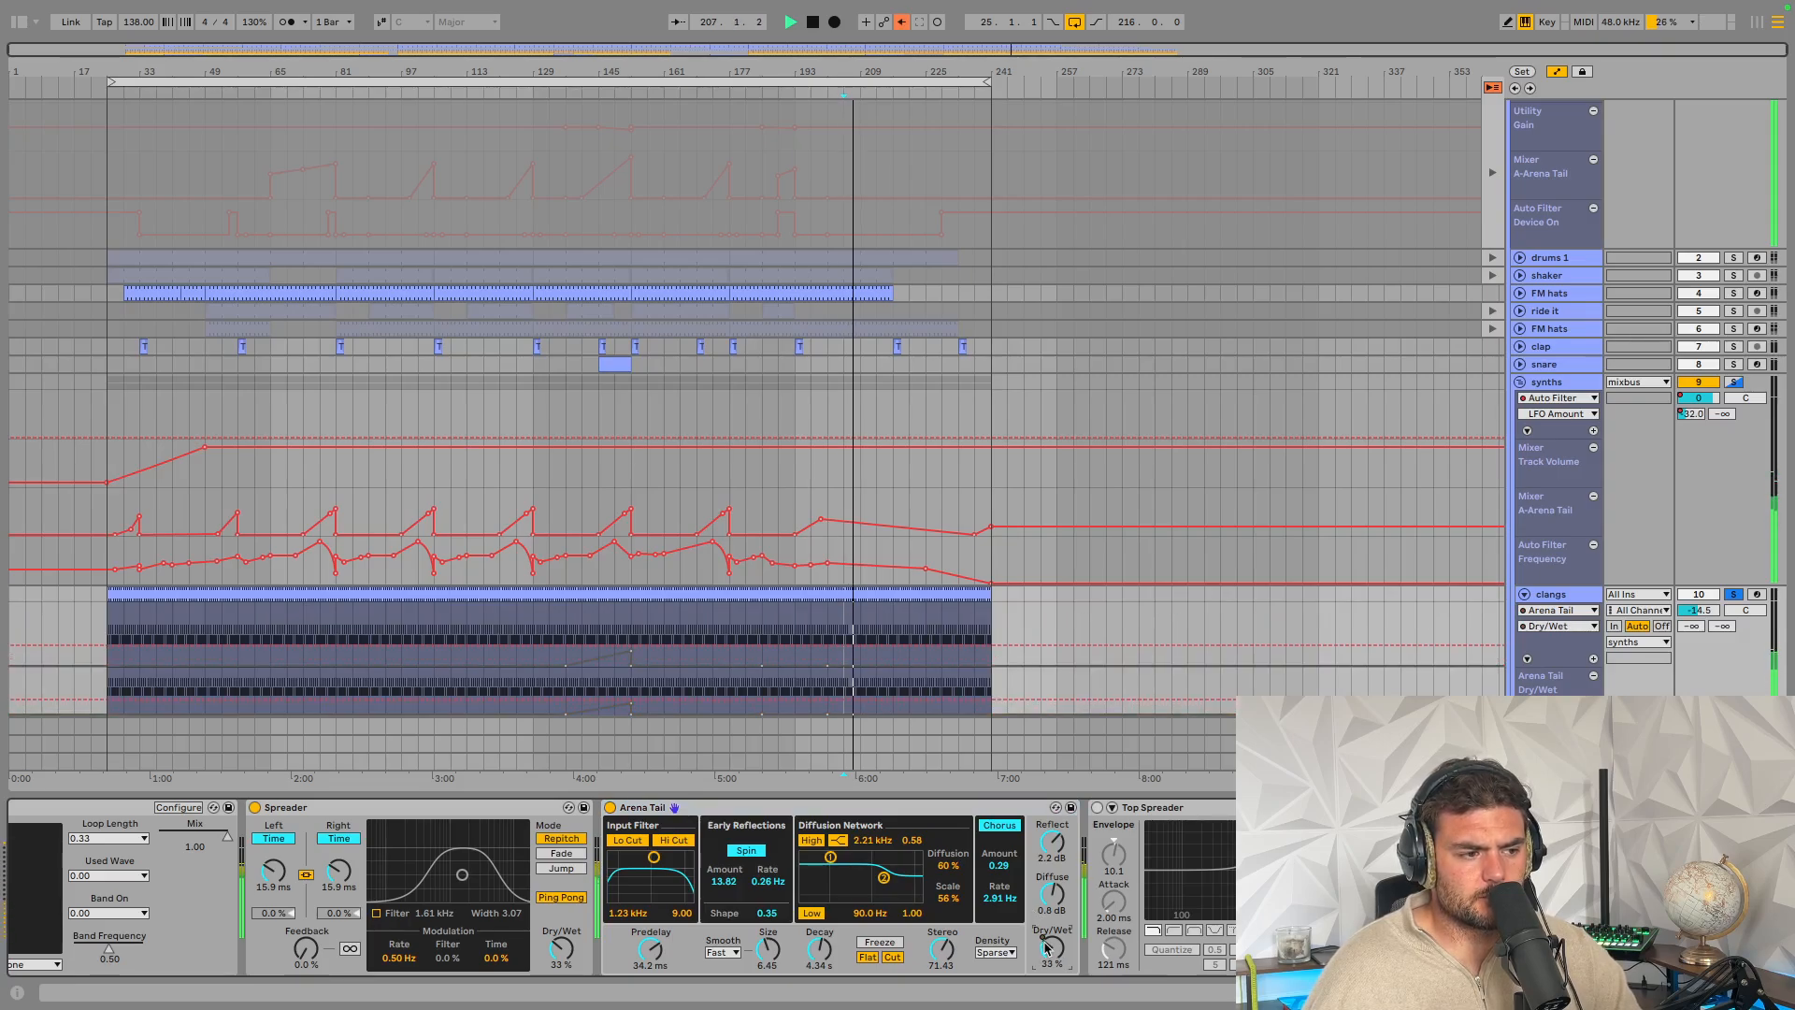
{"action": "key", "text": "space"}
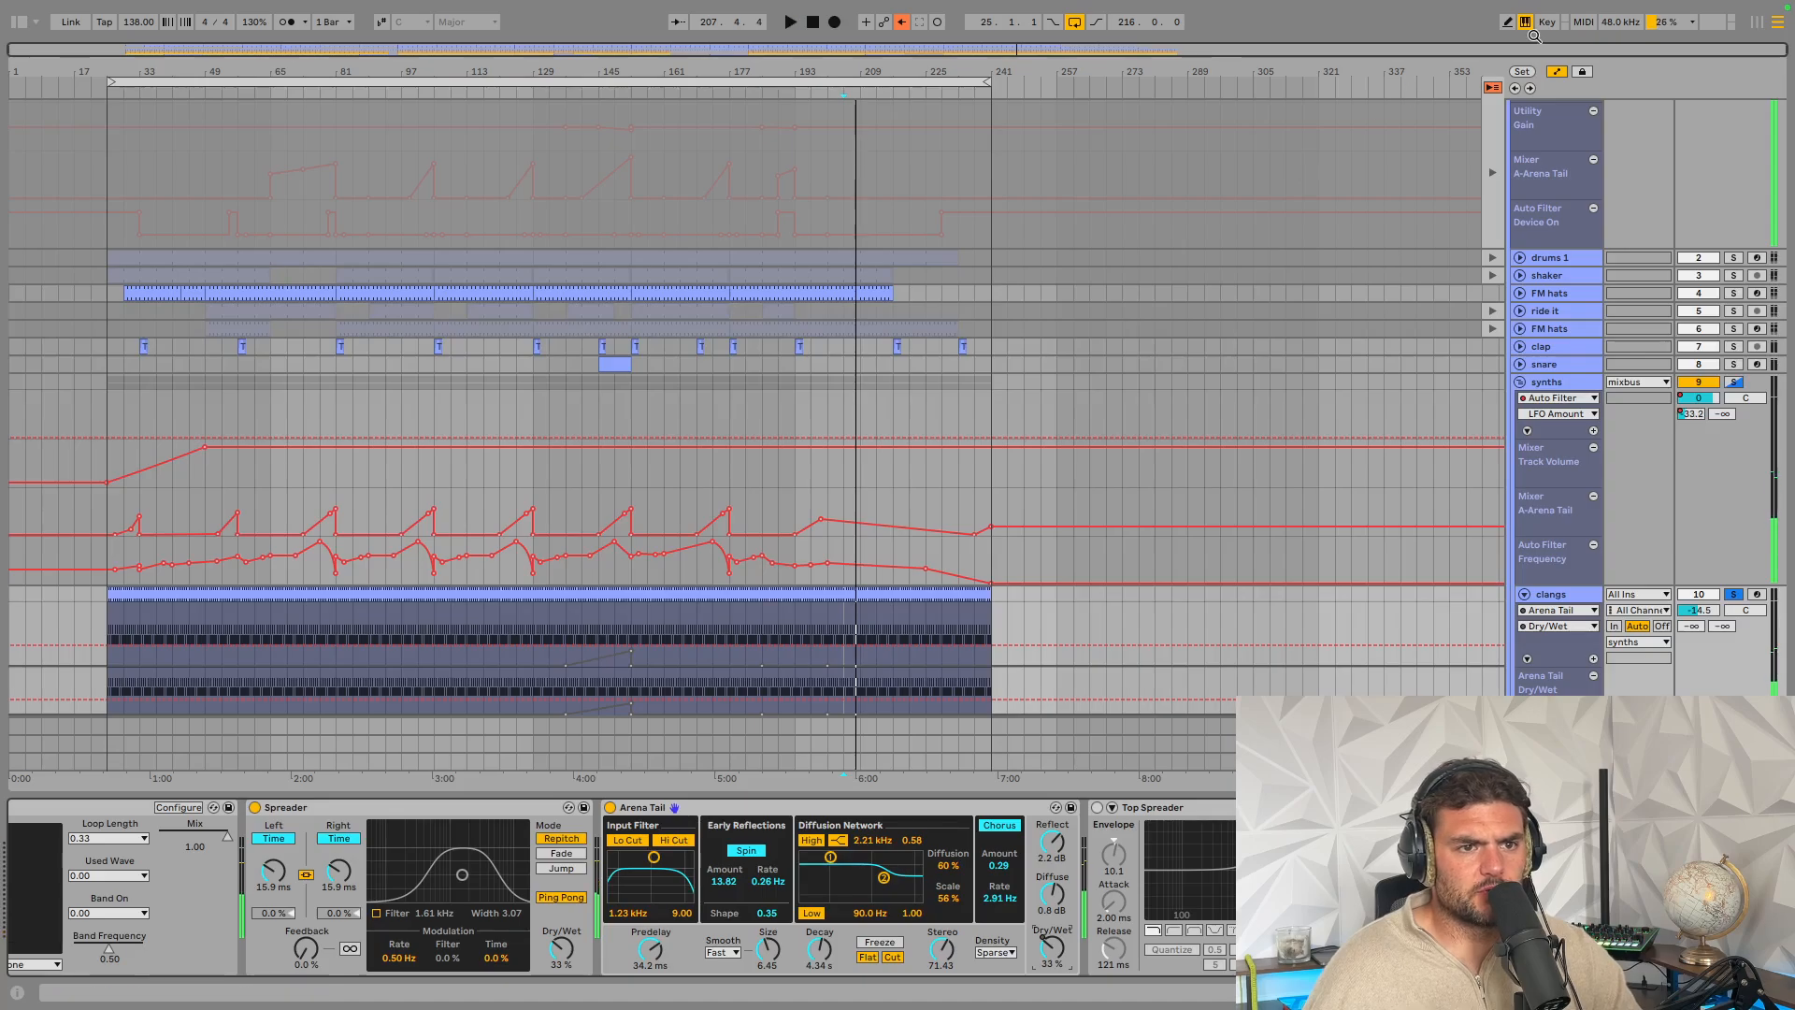
{"action": "left_click", "coordinate": [902, 21]}
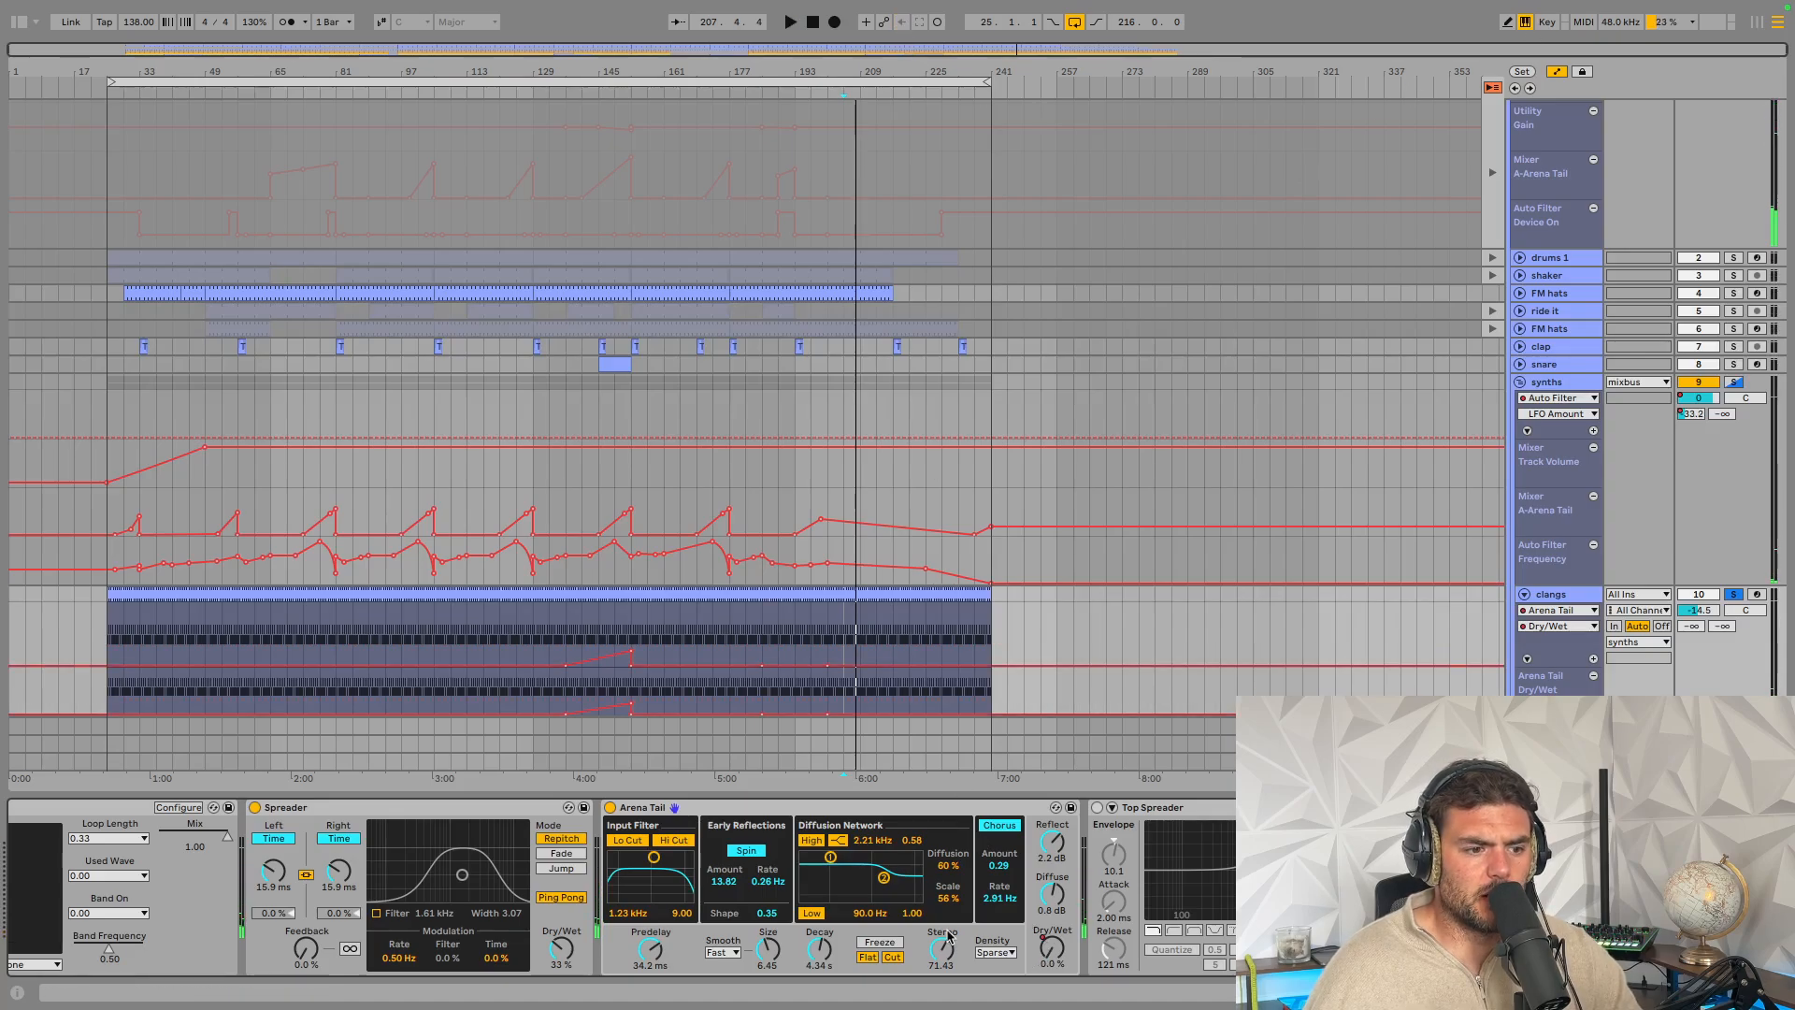
Switch on the Top Spreader filter after Arena Tail, select its frequency parameter and audition the track
{"action": "scroll", "coordinate": [930, 907], "scroll_direction": "right", "scroll_amount": 5}
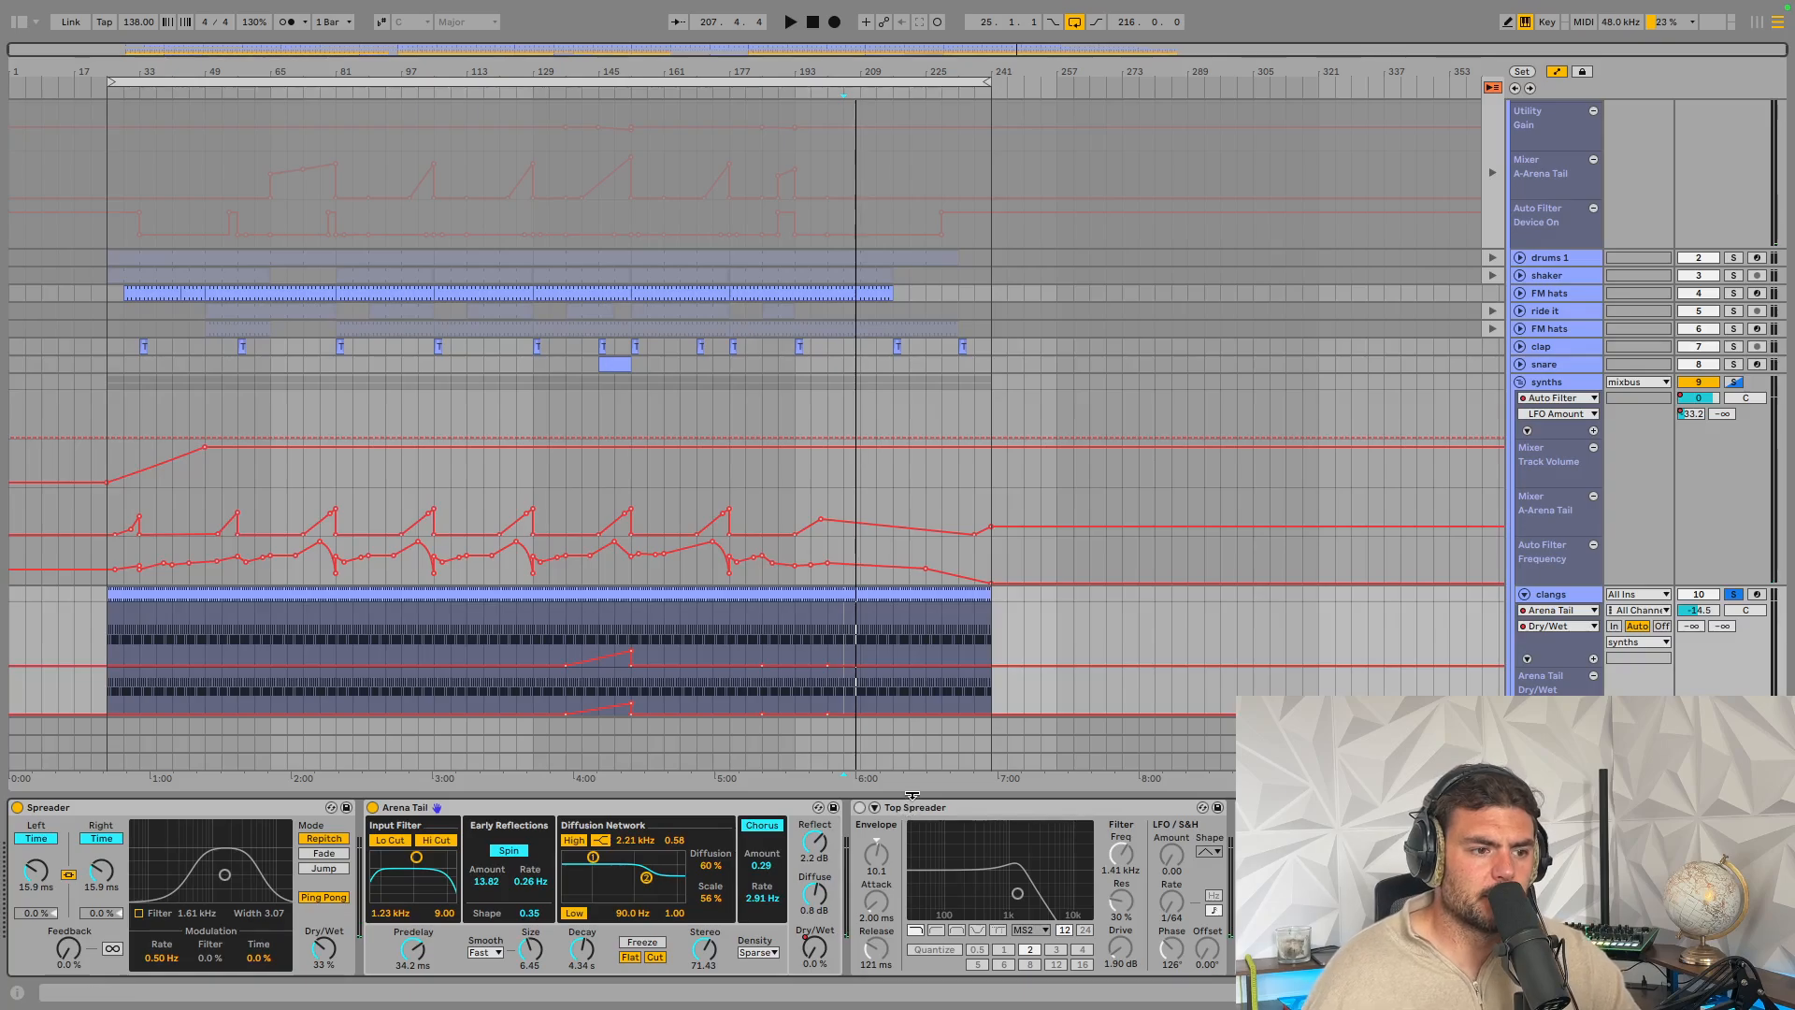
{"action": "left_click", "coordinate": [859, 806]}
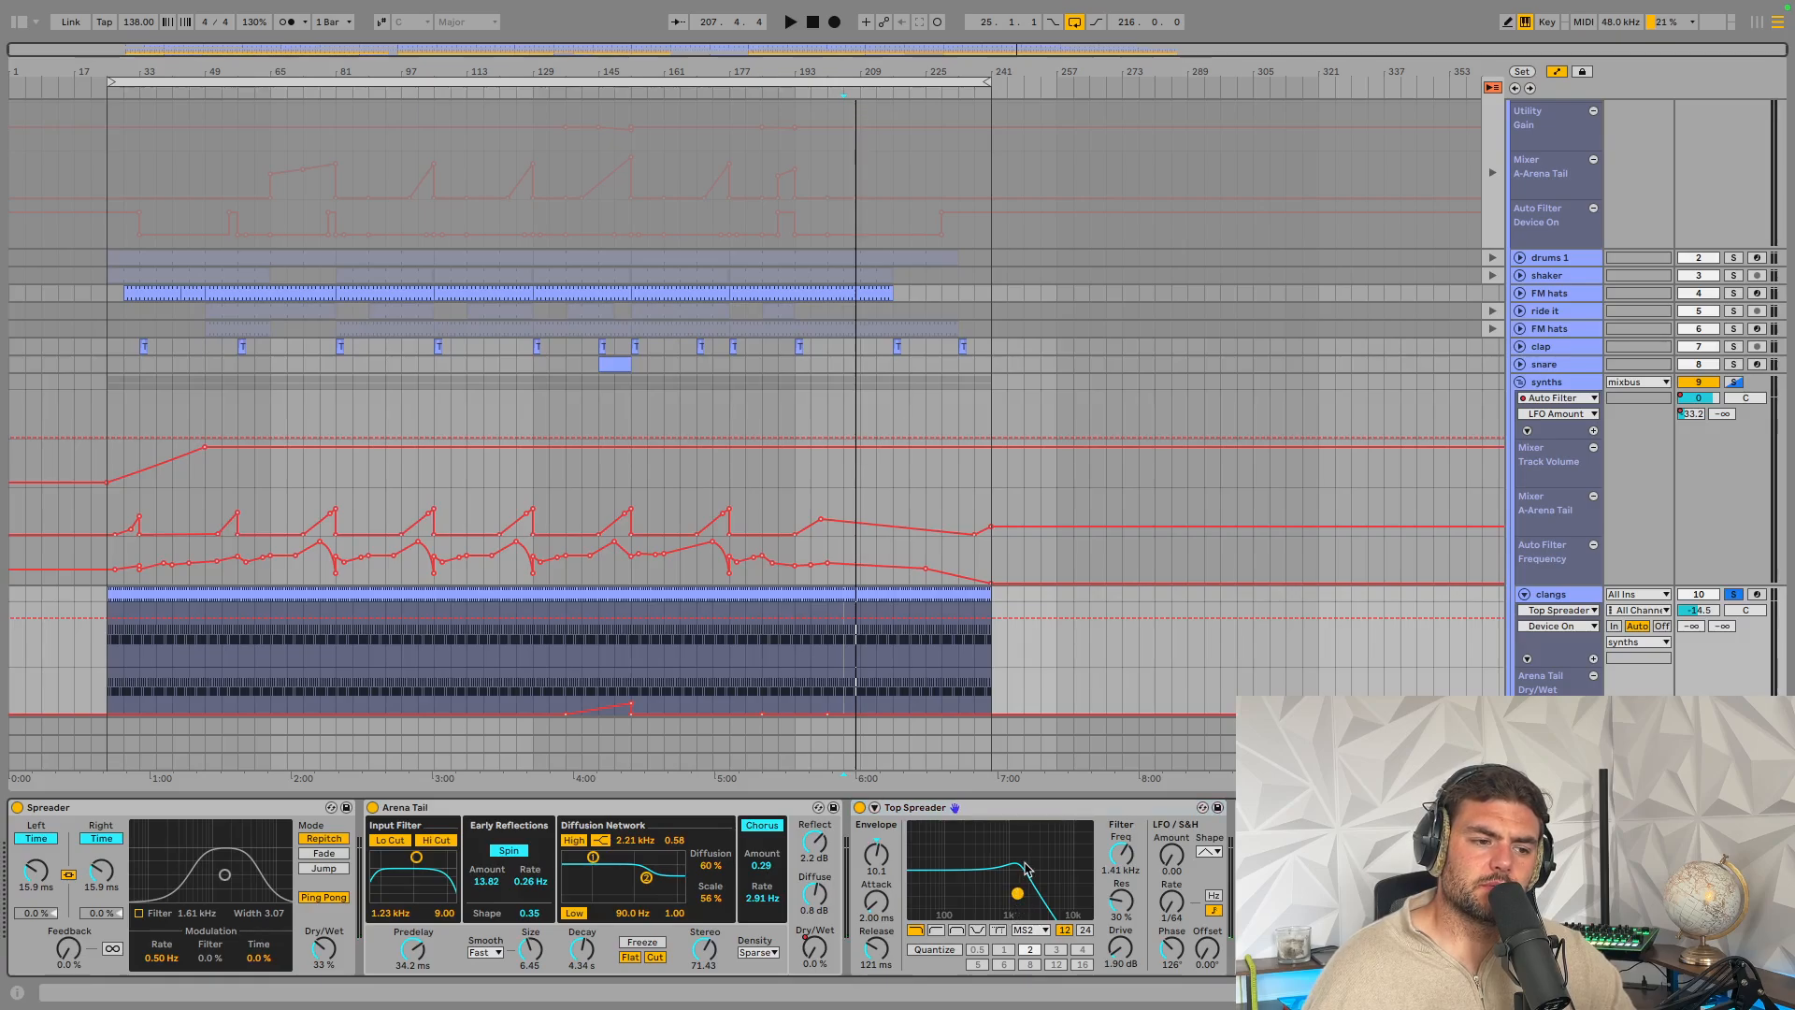
{"action": "left_click", "coordinate": [1120, 863]}
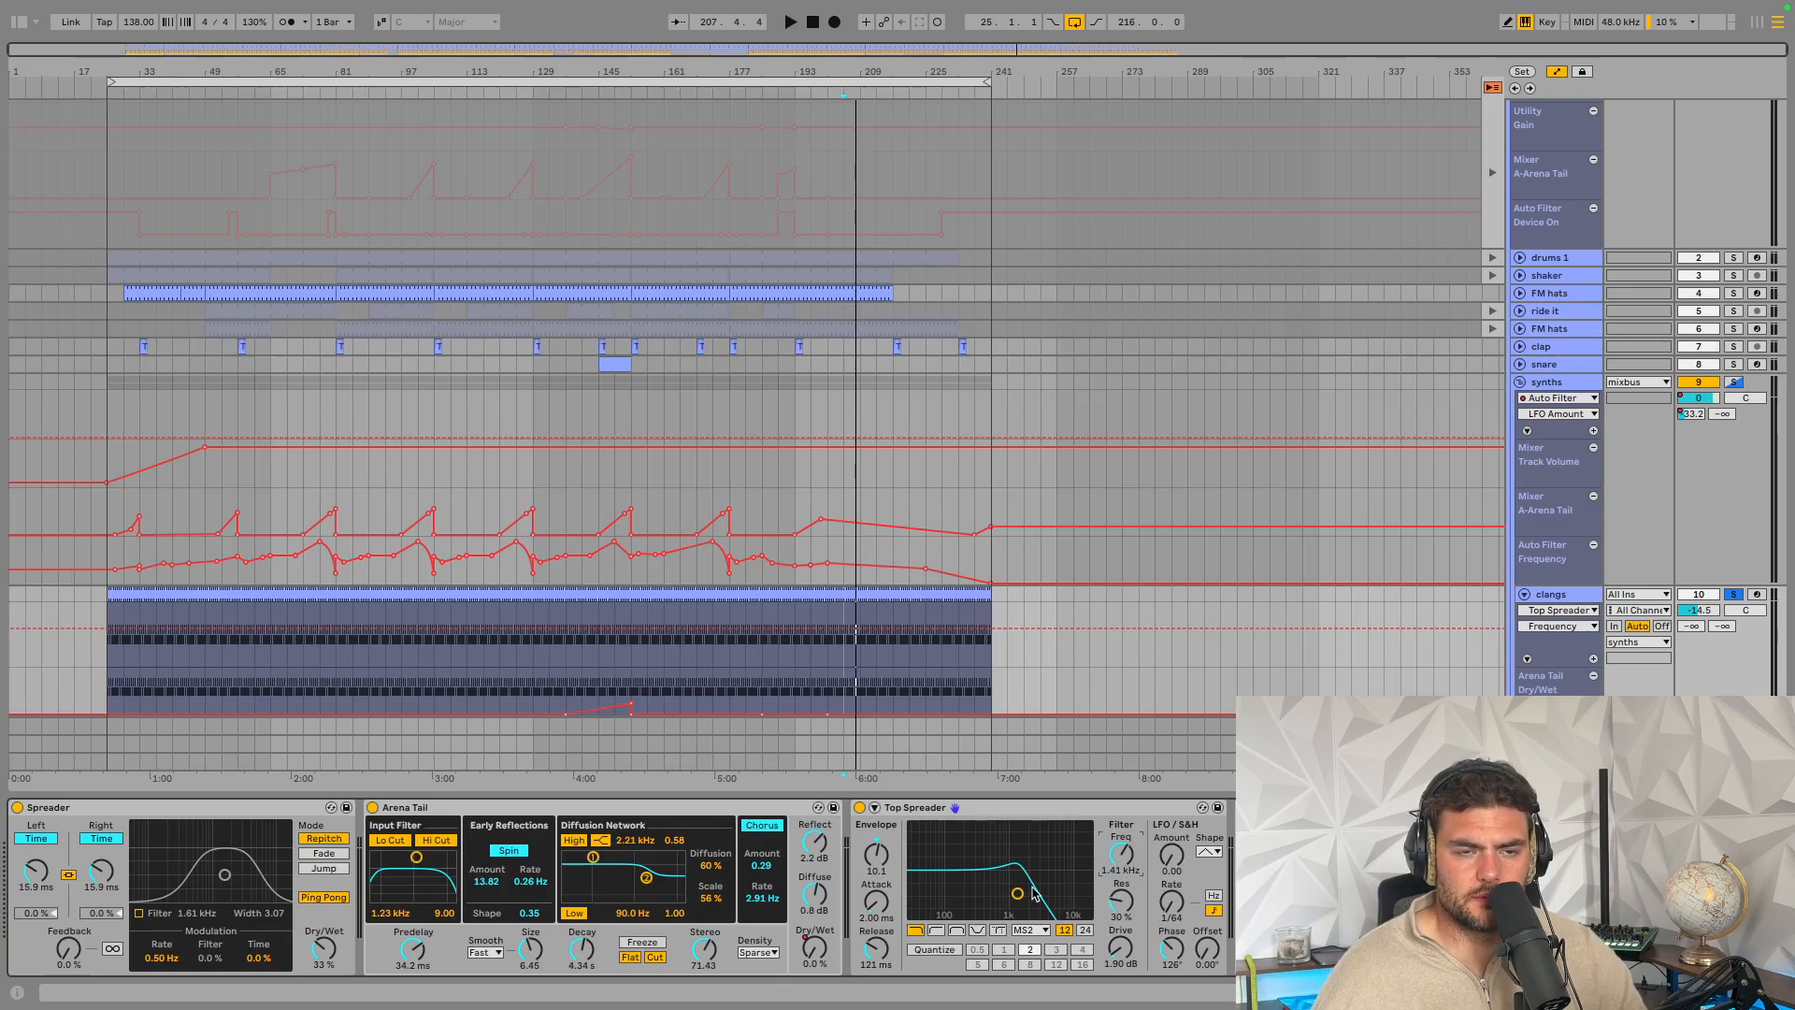
{"action": "key", "text": "space"}
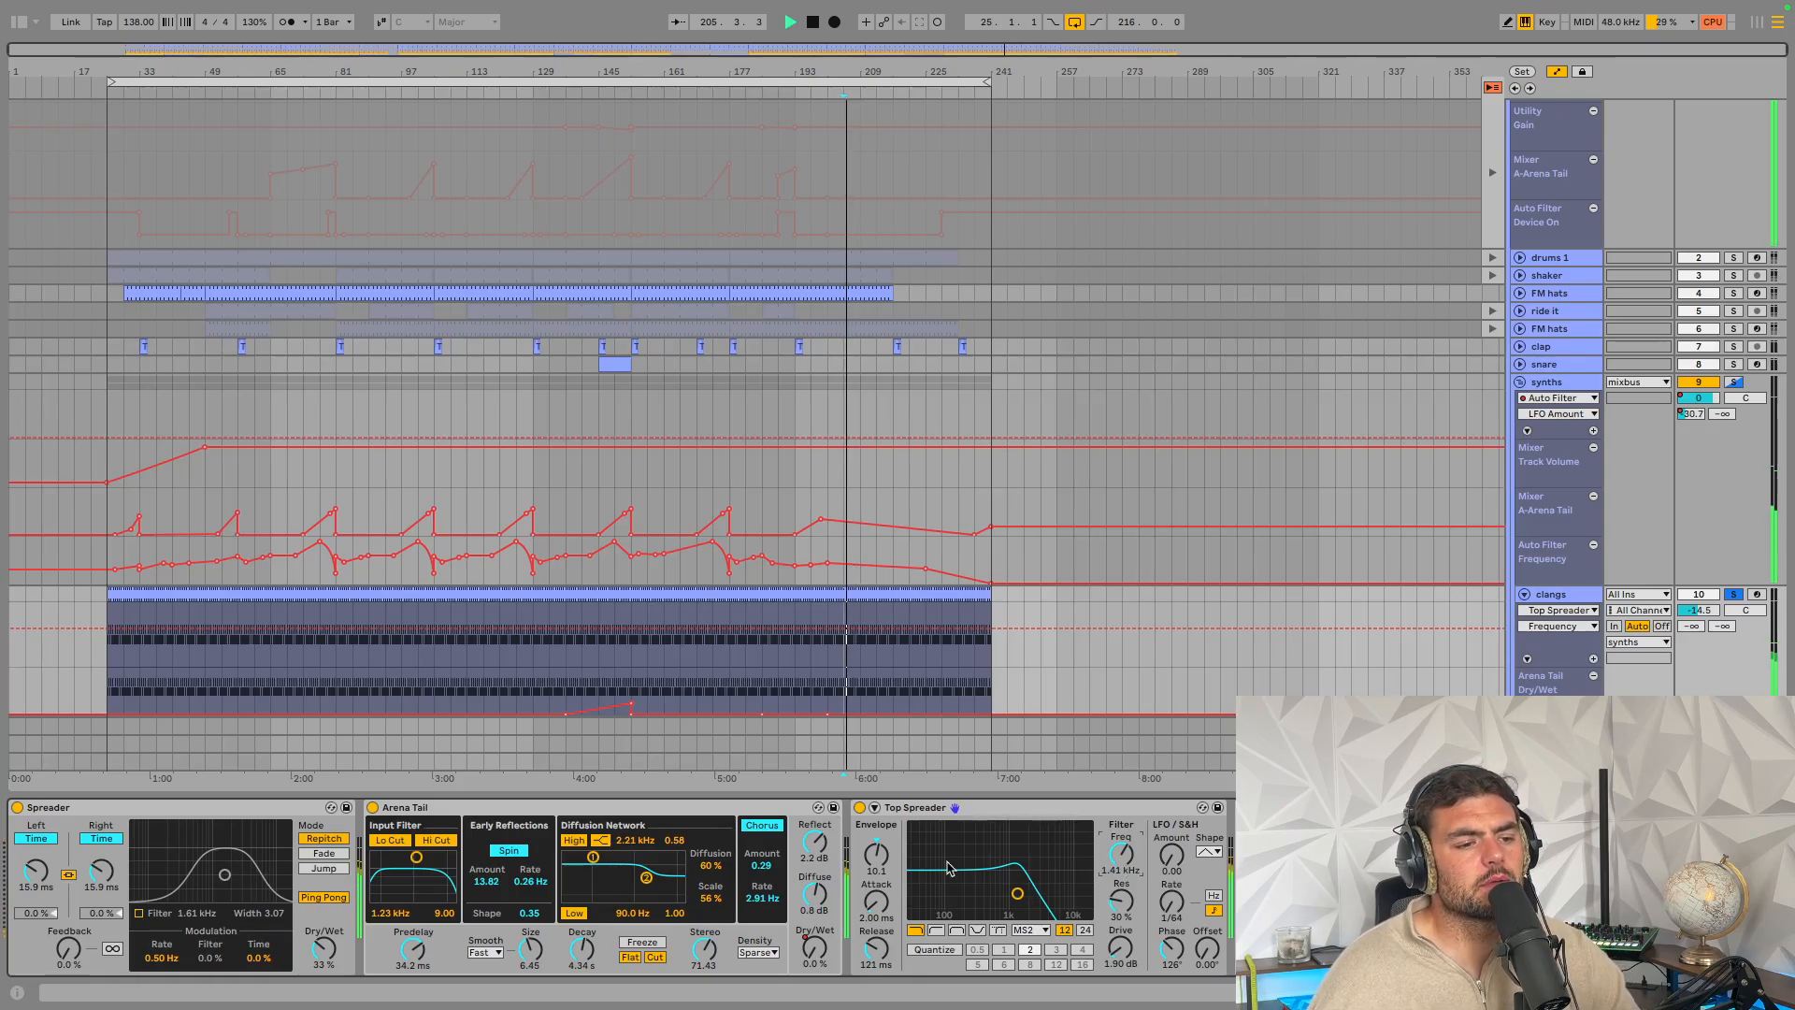
{"action": "key", "text": "space"}
{"action": "left_click", "coordinate": [954, 811]}
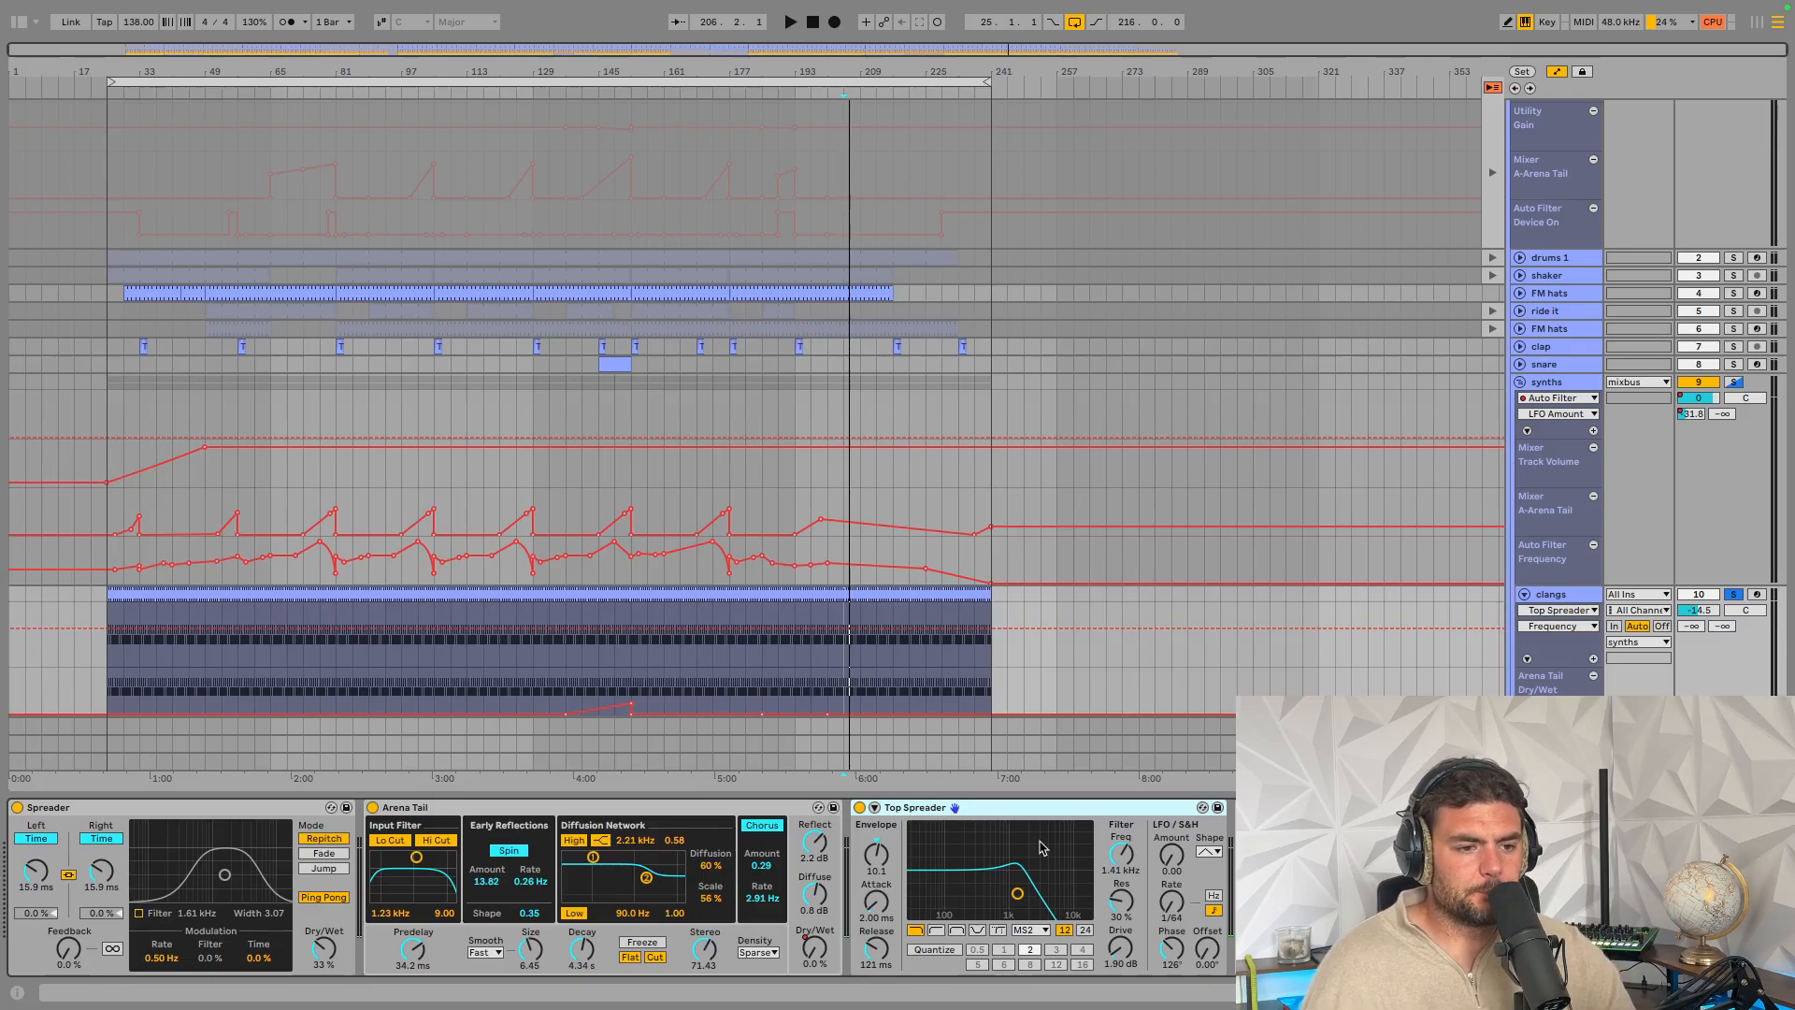
Play the clangs track and examine its device chain from the final EQ Eight back to the Drum Rack
{"action": "left_click", "coordinate": [1245, 807]}
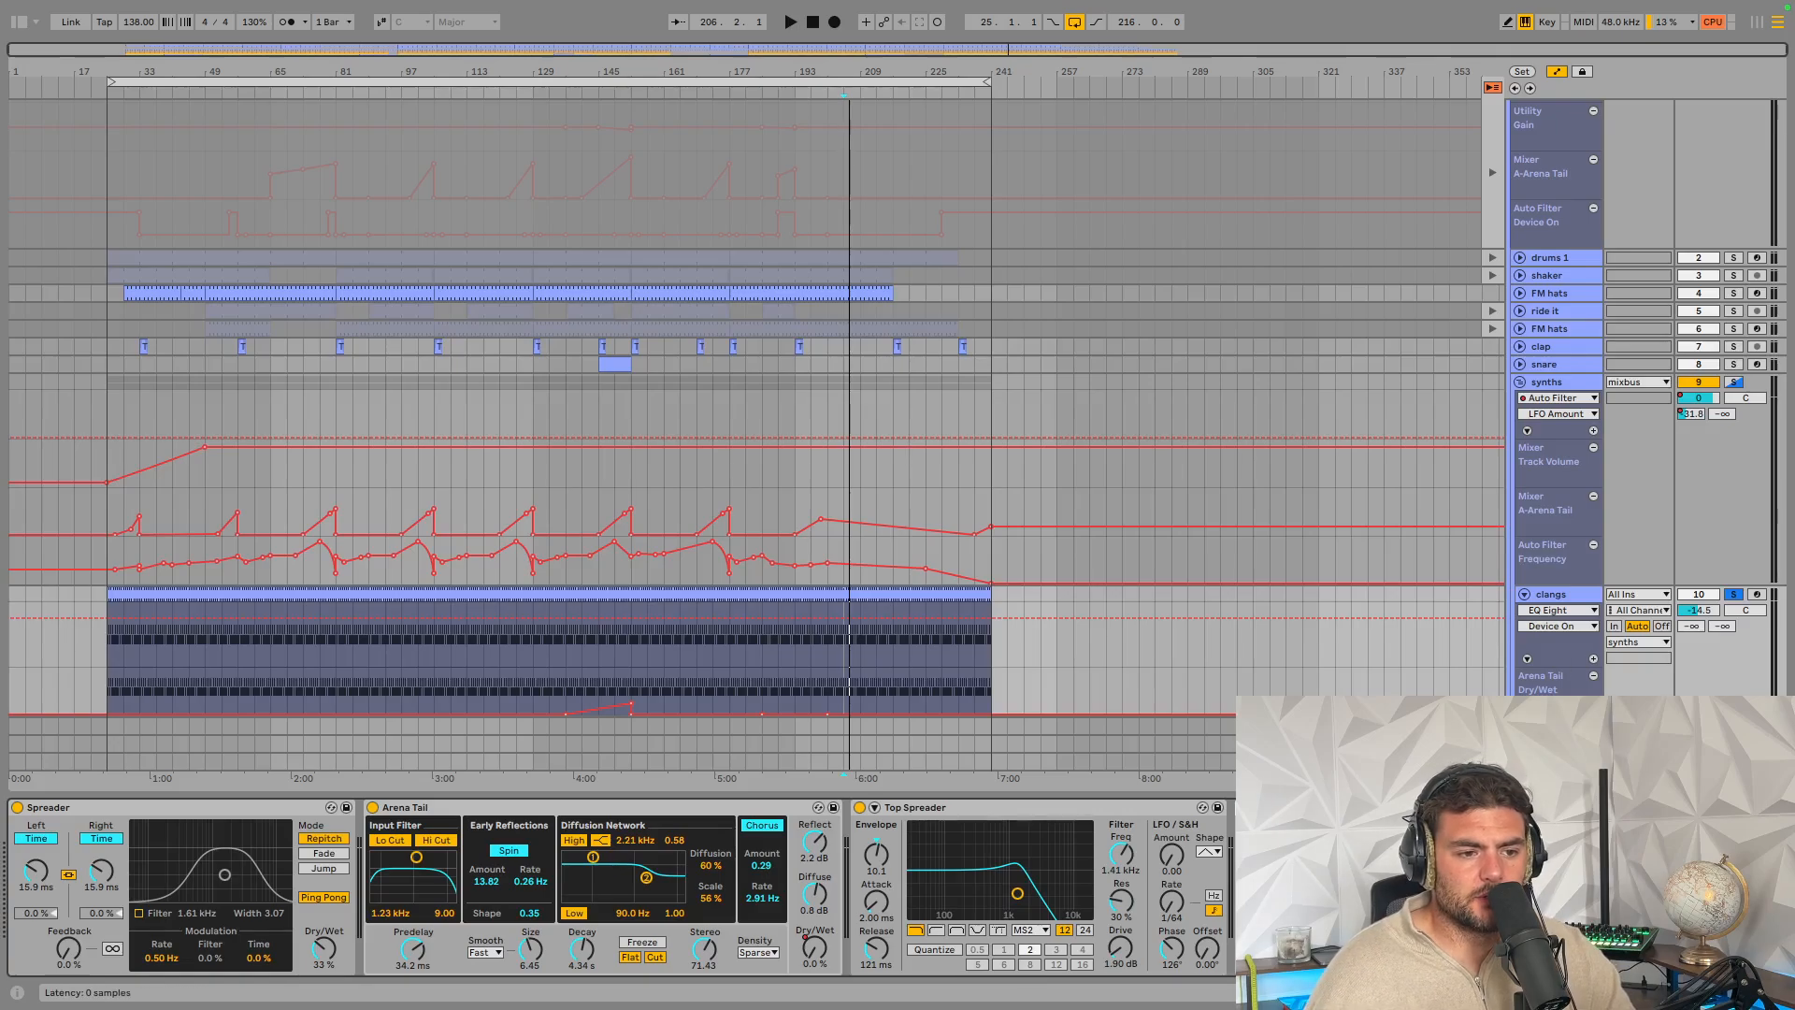
{"action": "scroll", "coordinate": [512, 873], "scroll_direction": "left", "scroll_amount": 10}
{"action": "key", "text": "space"}
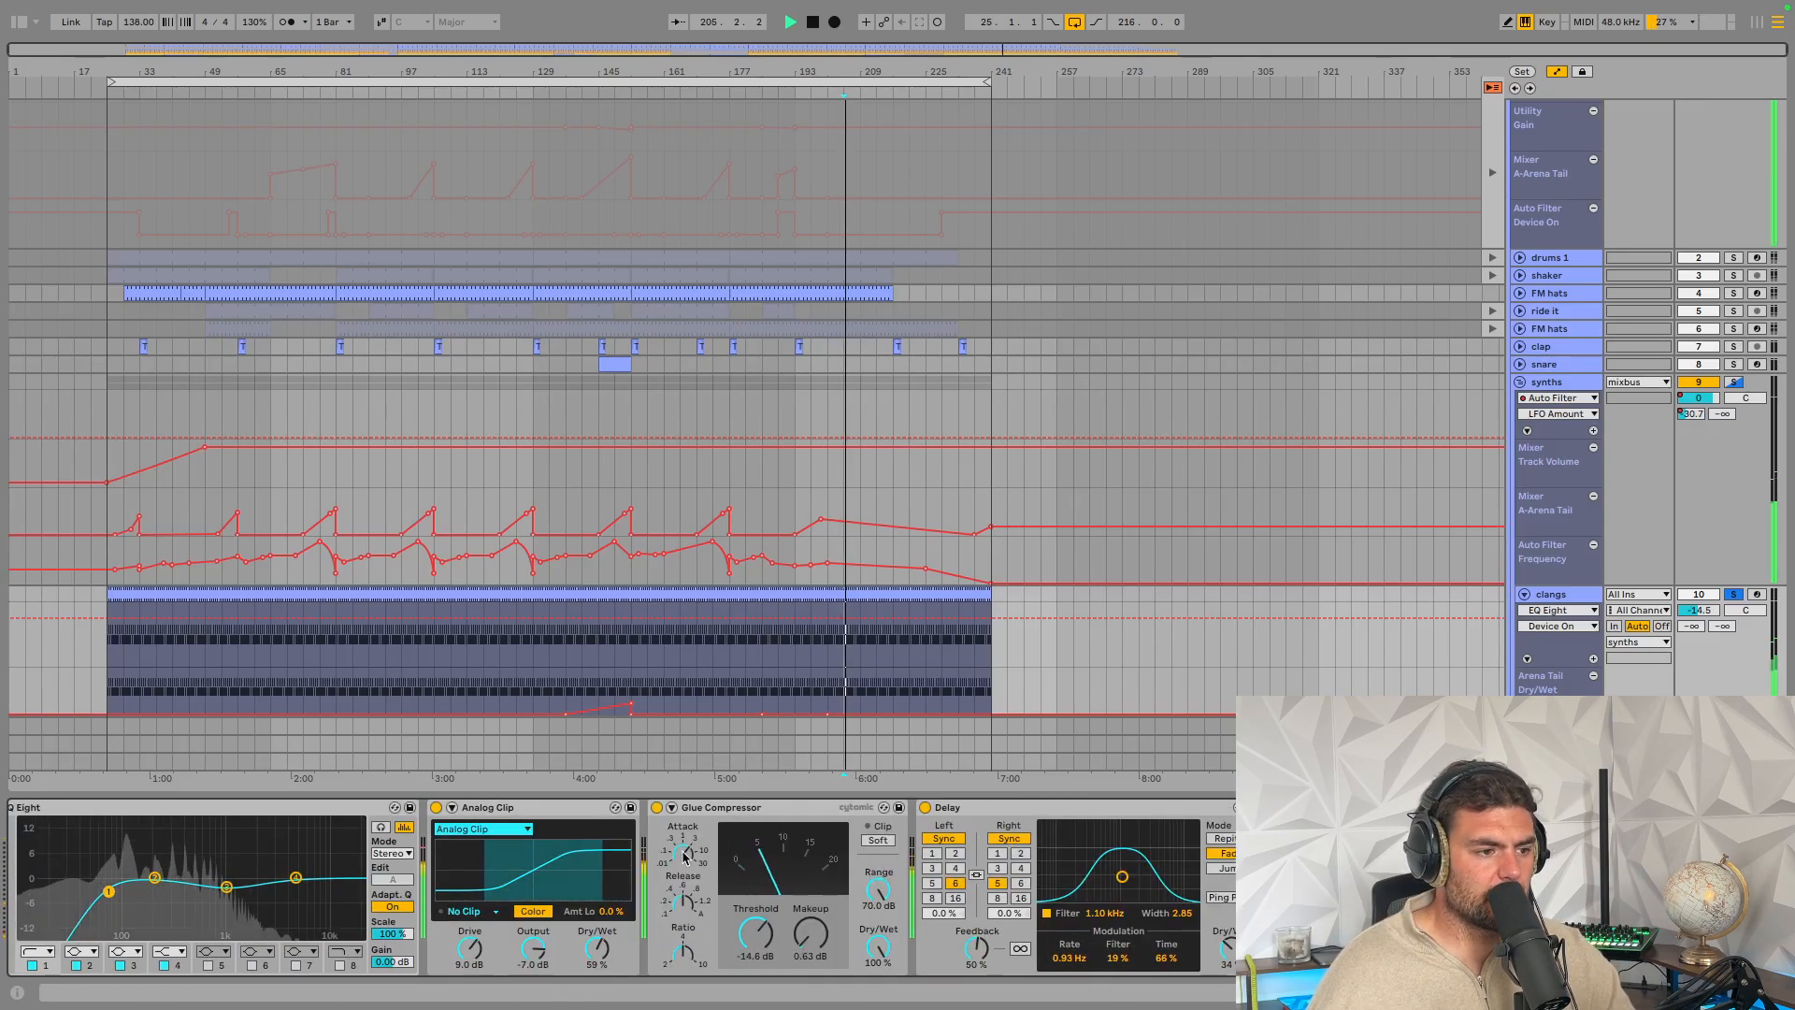
{"action": "scroll", "coordinate": [512, 872], "scroll_direction": "left", "scroll_amount": 10}
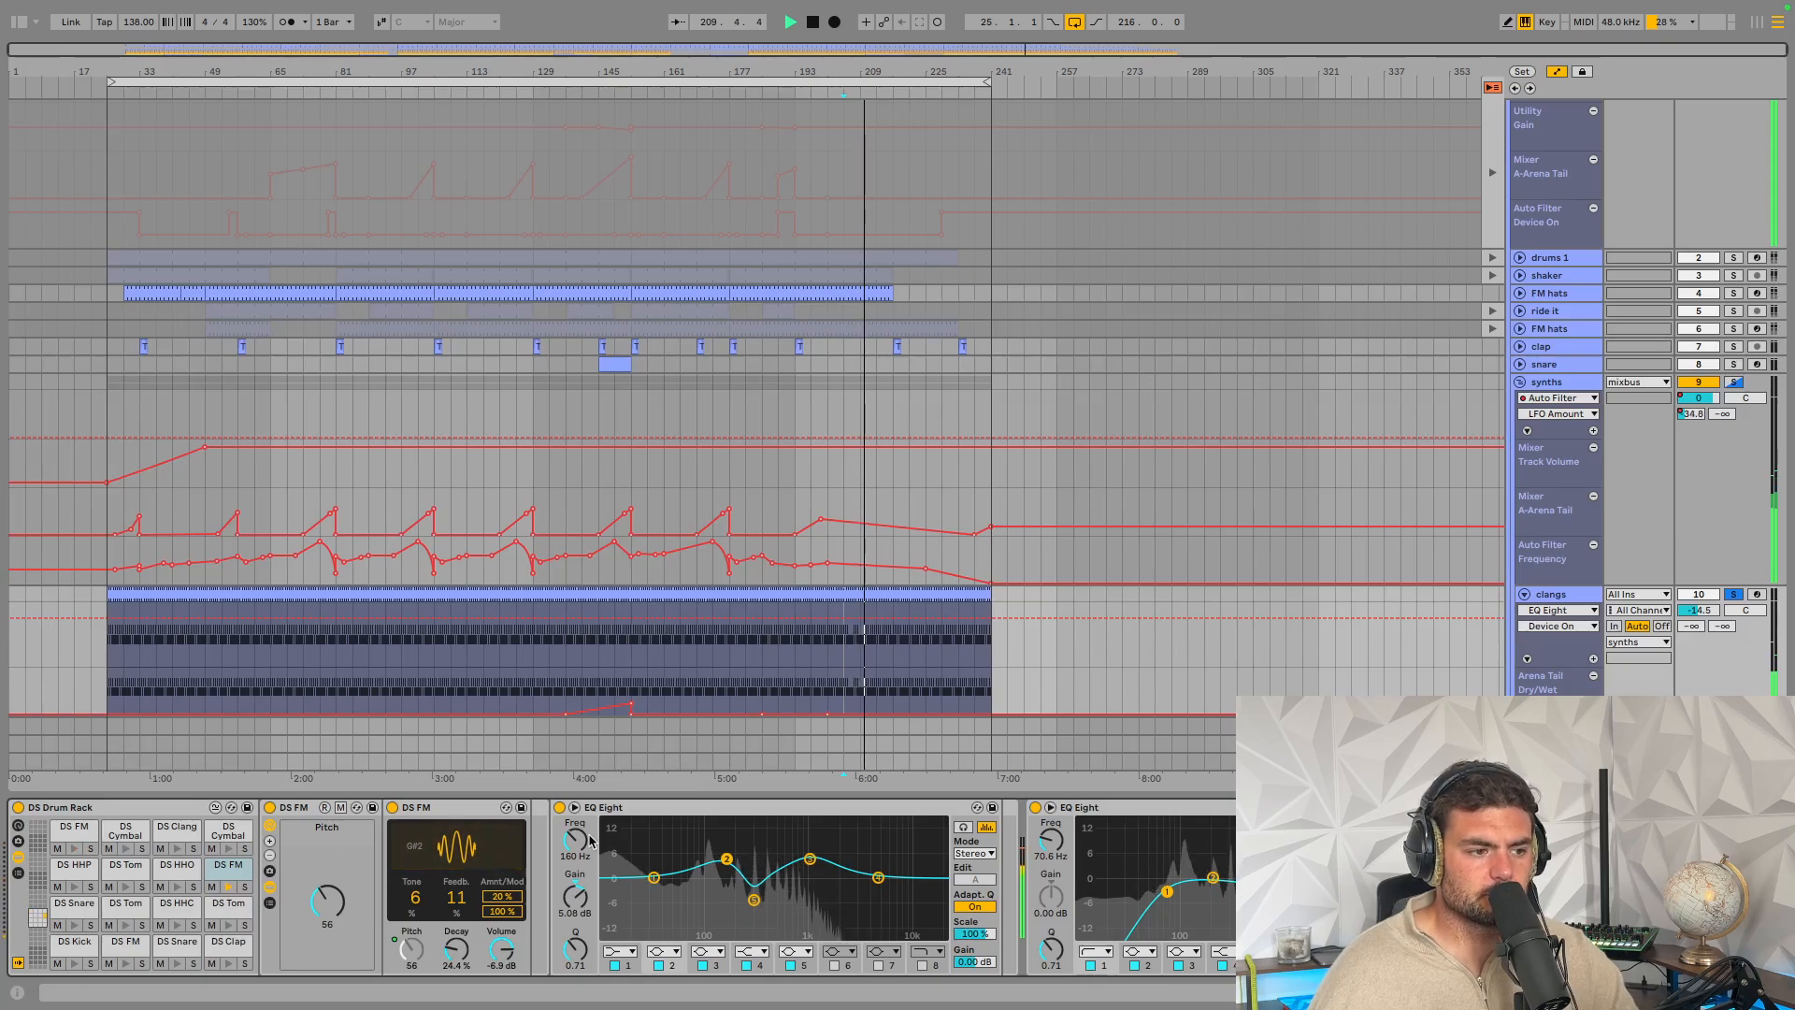
{"action": "key", "text": "space"}
Select all effects from the first EQ Eight after DS FM through the chain's end and deactivate them together
{"action": "left_click", "coordinate": [621, 886]}
{"action": "left_click", "coordinate": [600, 809]}
{"action": "scroll", "coordinate": [599, 811], "scroll_direction": "right", "scroll_amount": 20}
{"action": "scroll", "coordinate": [600, 810], "scroll_direction": "right", "scroll_amount": 20}
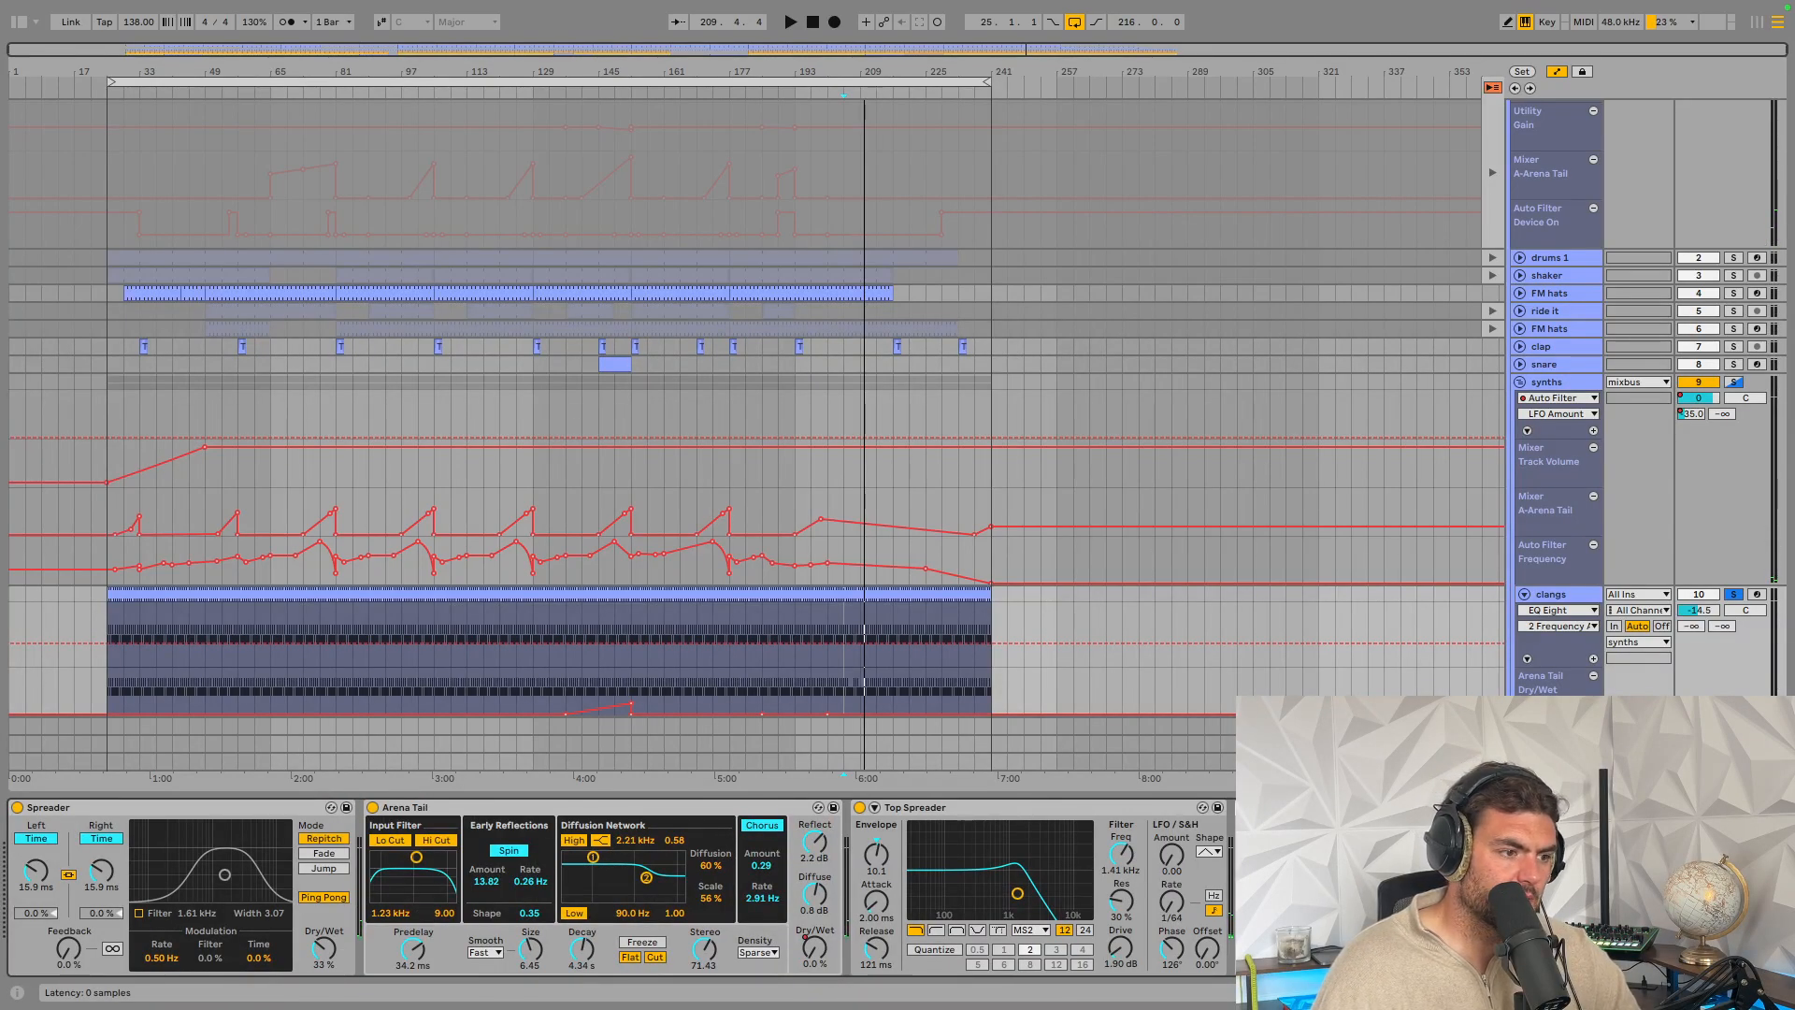
{"action": "scroll", "coordinate": [1006, 886], "scroll_direction": "left", "scroll_amount": 20}
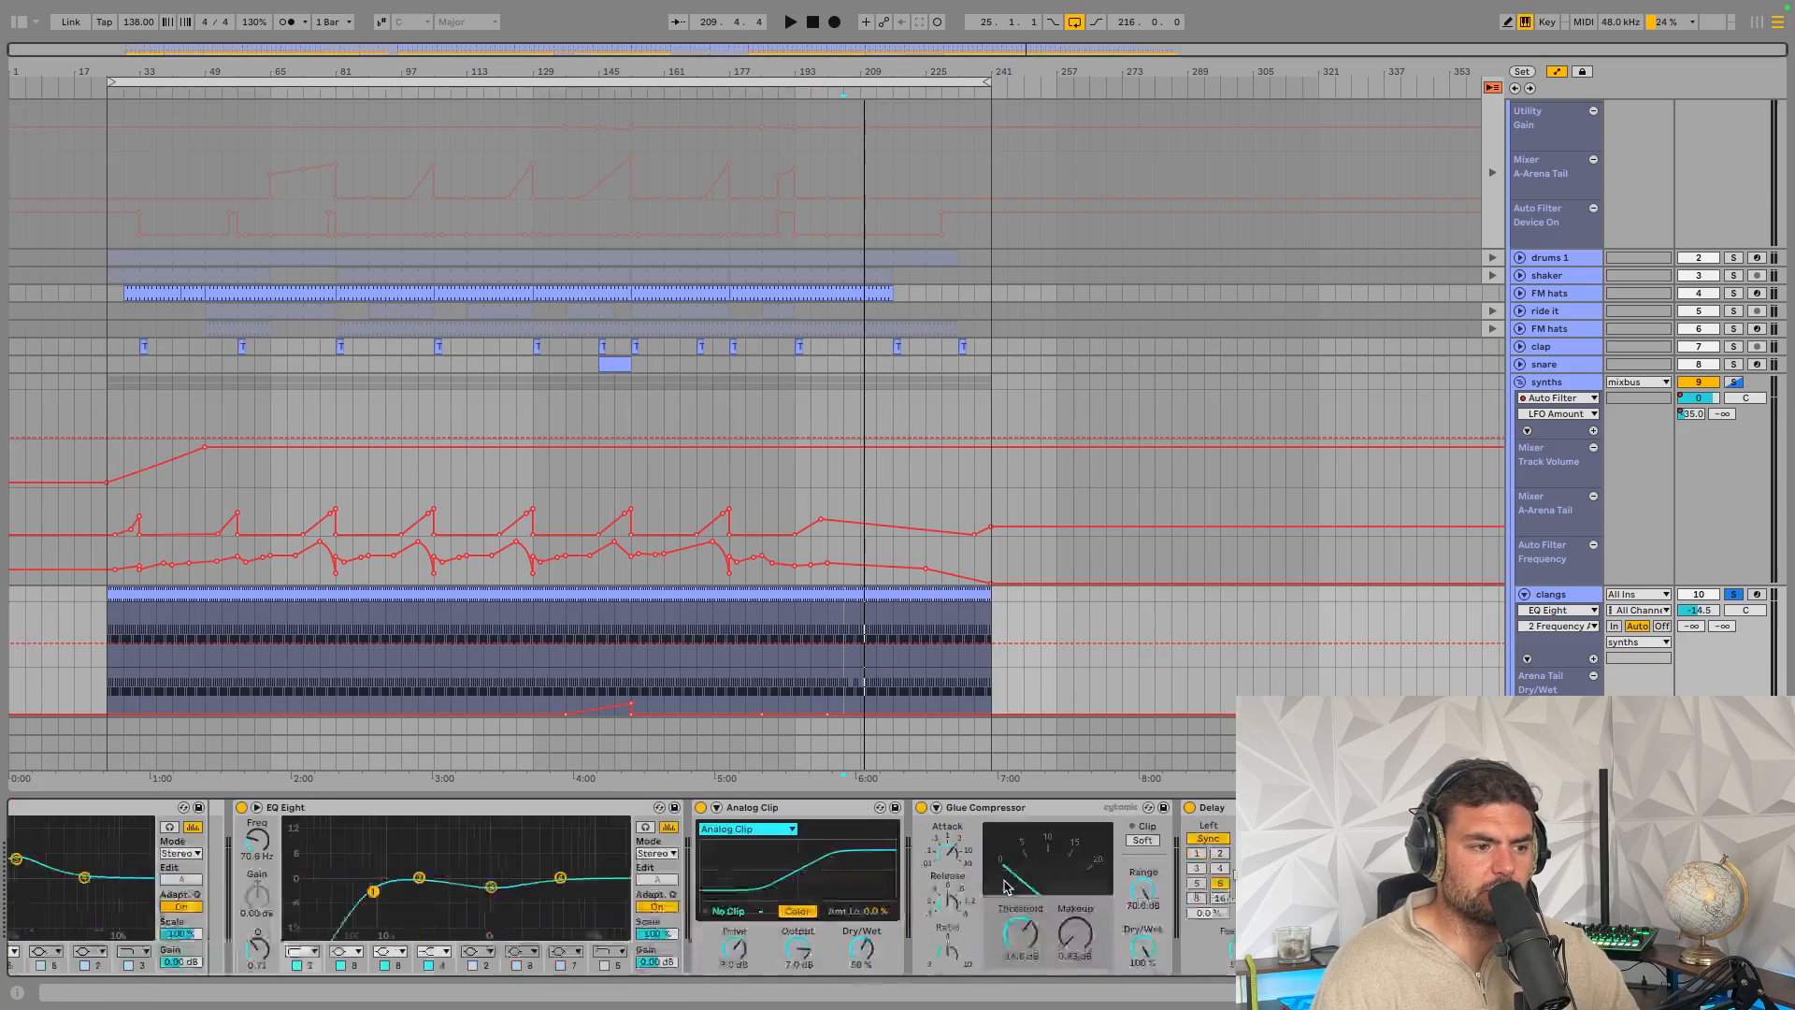
{"action": "scroll", "coordinate": [1006, 886], "scroll_direction": "left", "scroll_amount": 15}
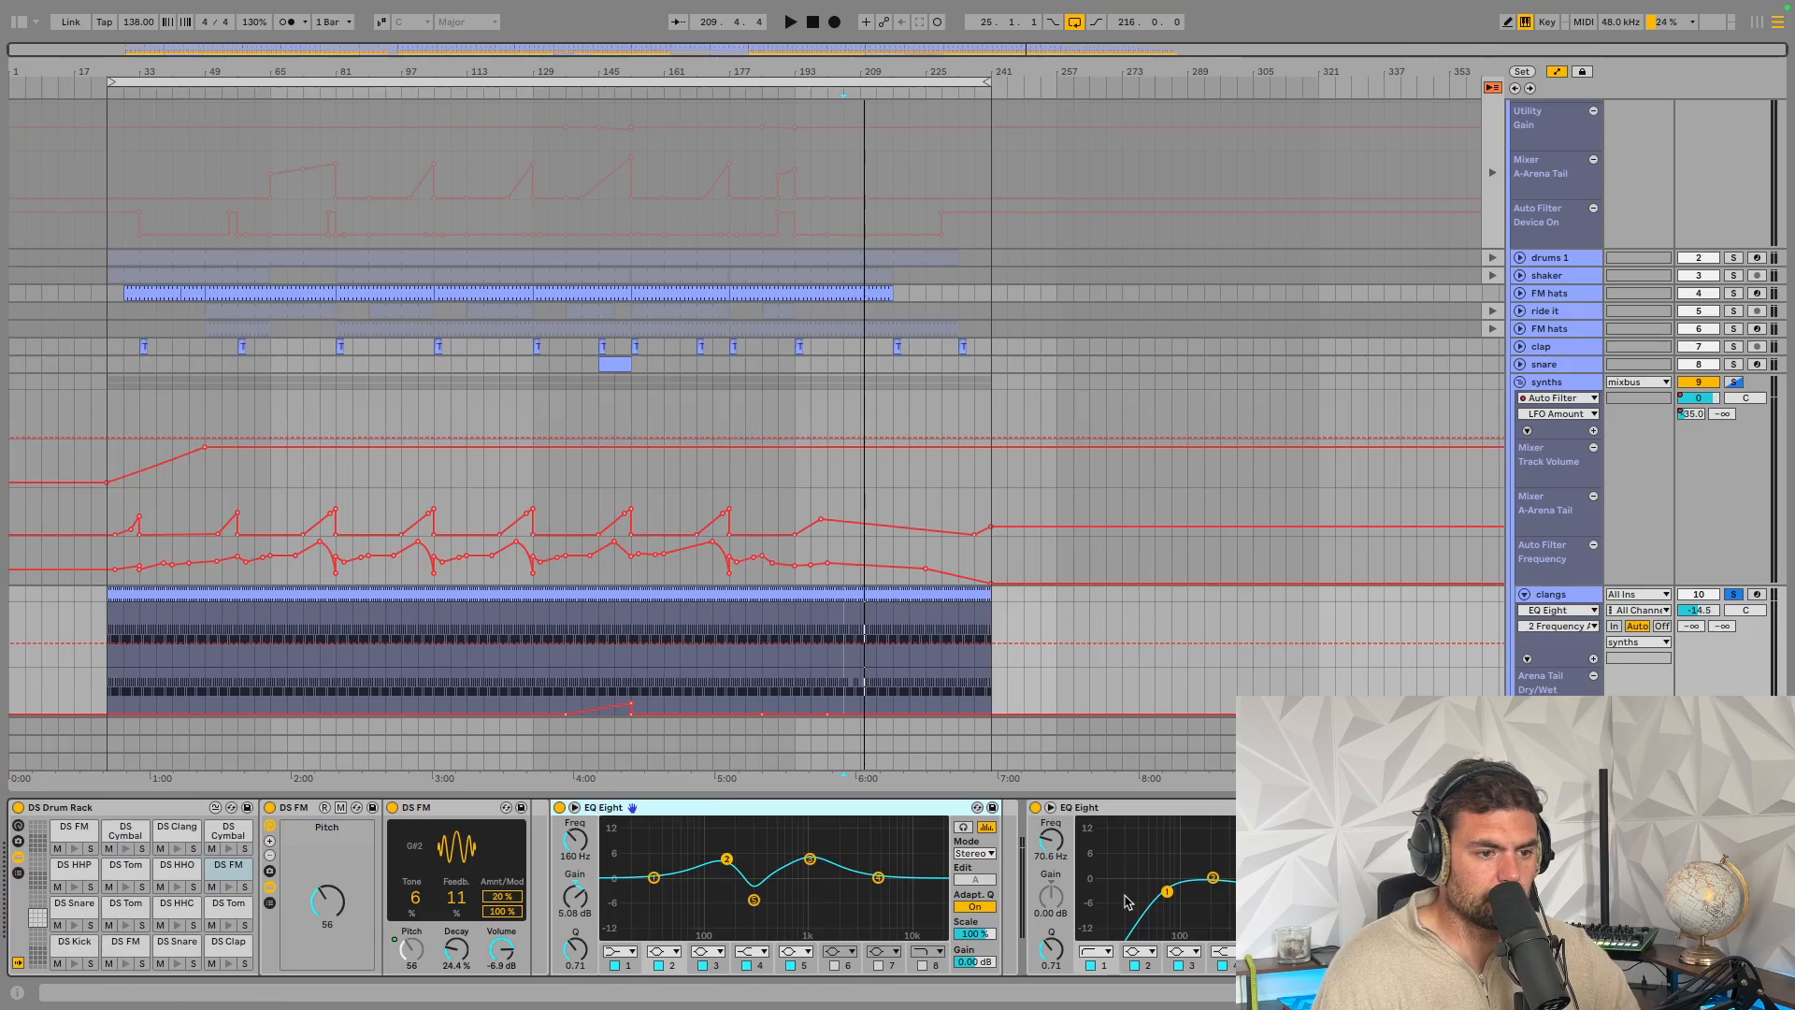
{"action": "scroll", "coordinate": [1126, 902], "scroll_direction": "right", "scroll_amount": 20}
{"action": "scroll", "coordinate": [1126, 902], "scroll_direction": "right", "scroll_amount": 15}
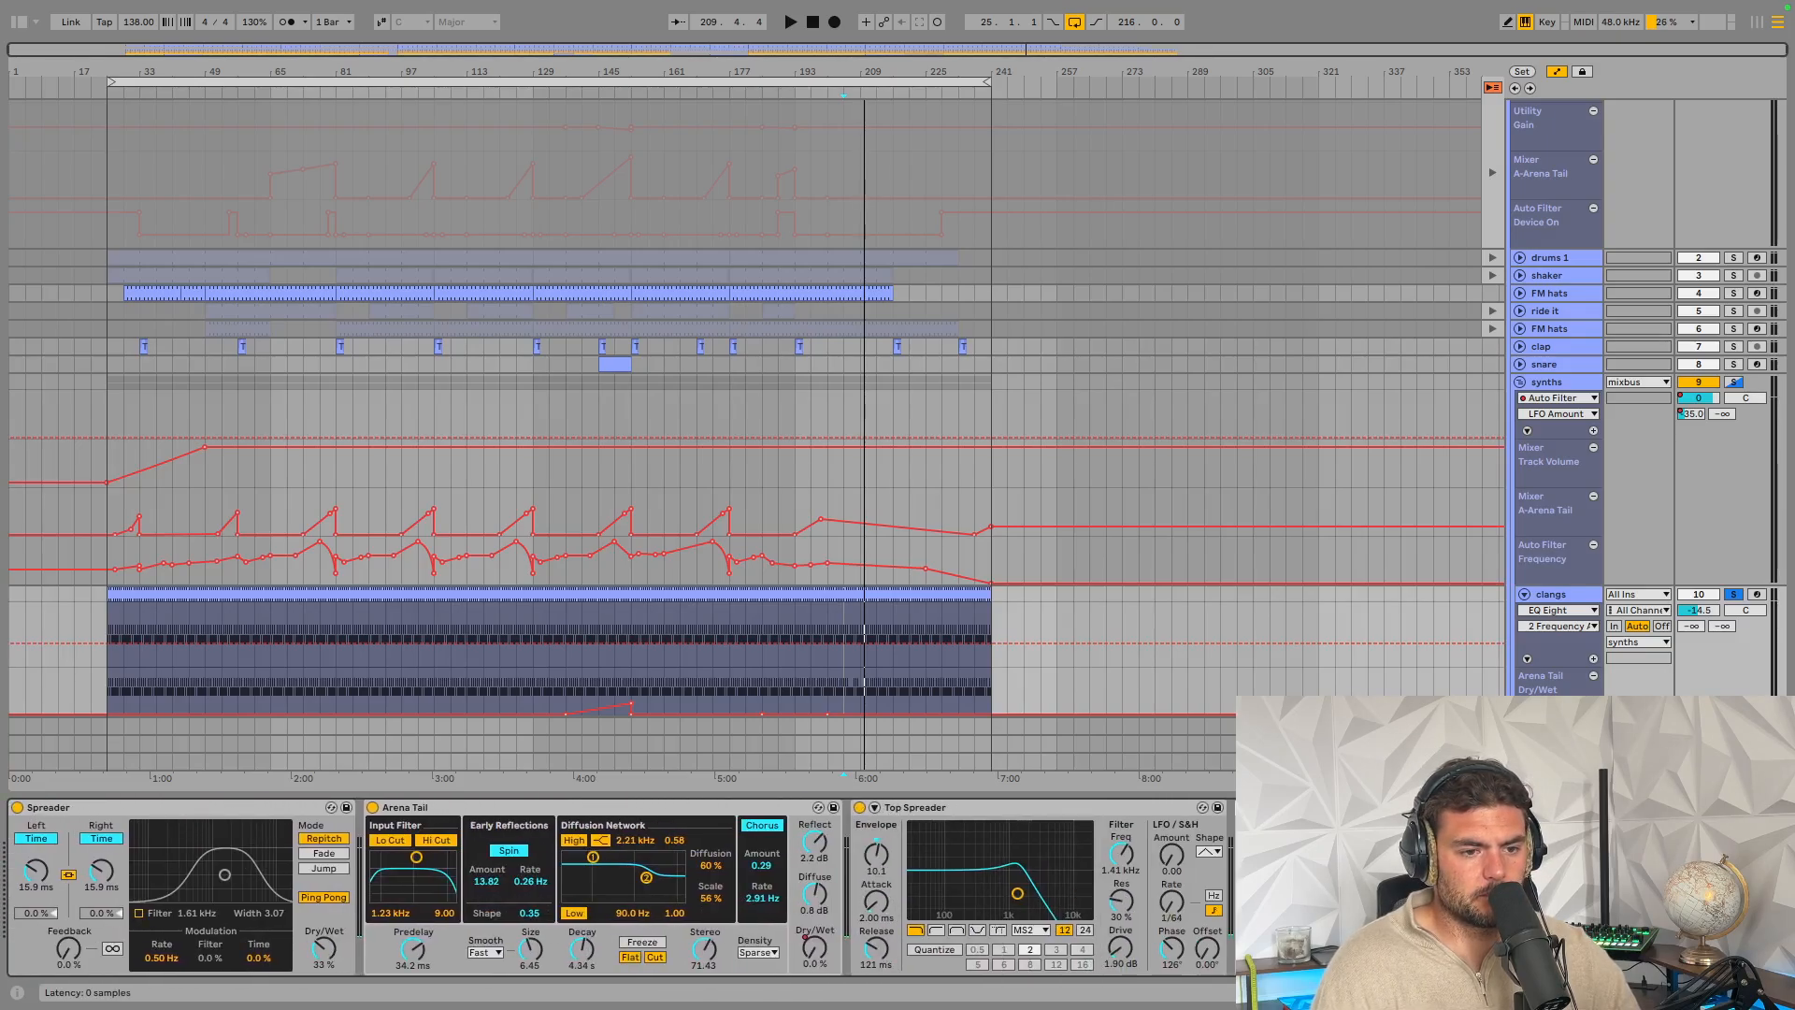
{"action": "scroll", "coordinate": [673, 819], "scroll_direction": "left", "scroll_amount": 20}
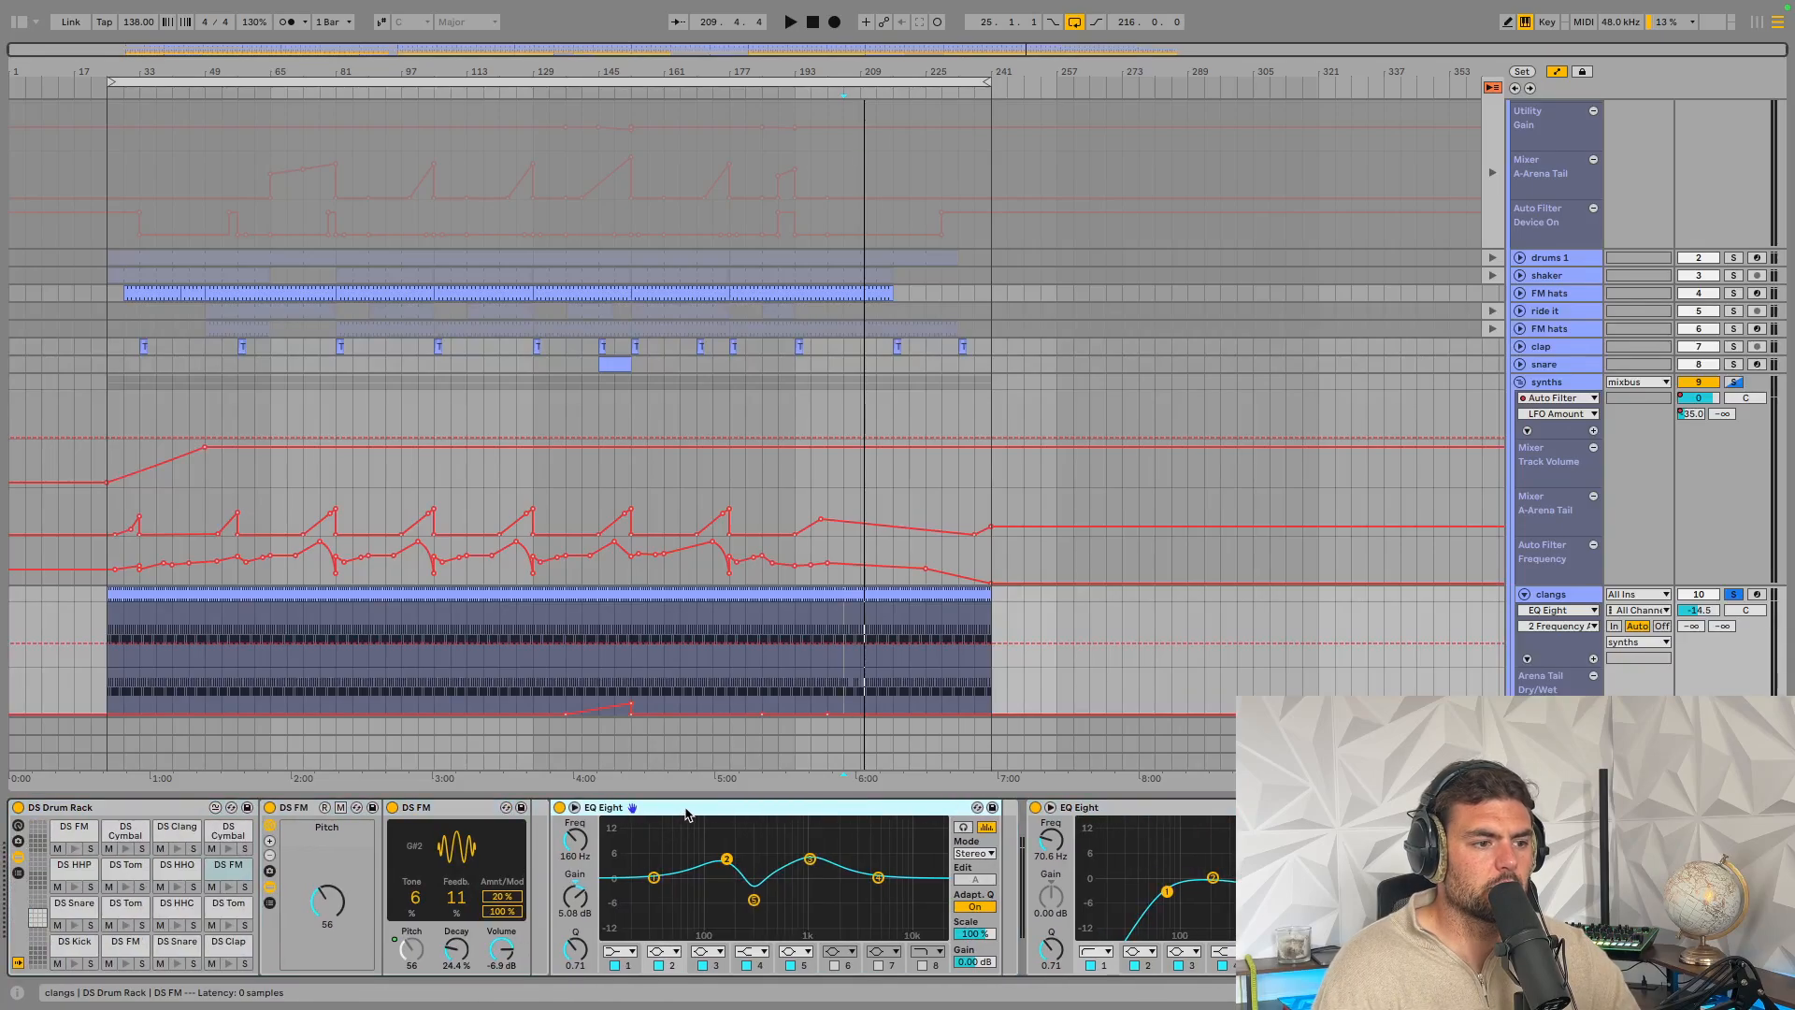
{"action": "scroll", "coordinate": [701, 815], "scroll_direction": "right", "scroll_amount": 20}
{"action": "scroll", "coordinate": [561, 888], "scroll_direction": "right", "scroll_amount": 10}
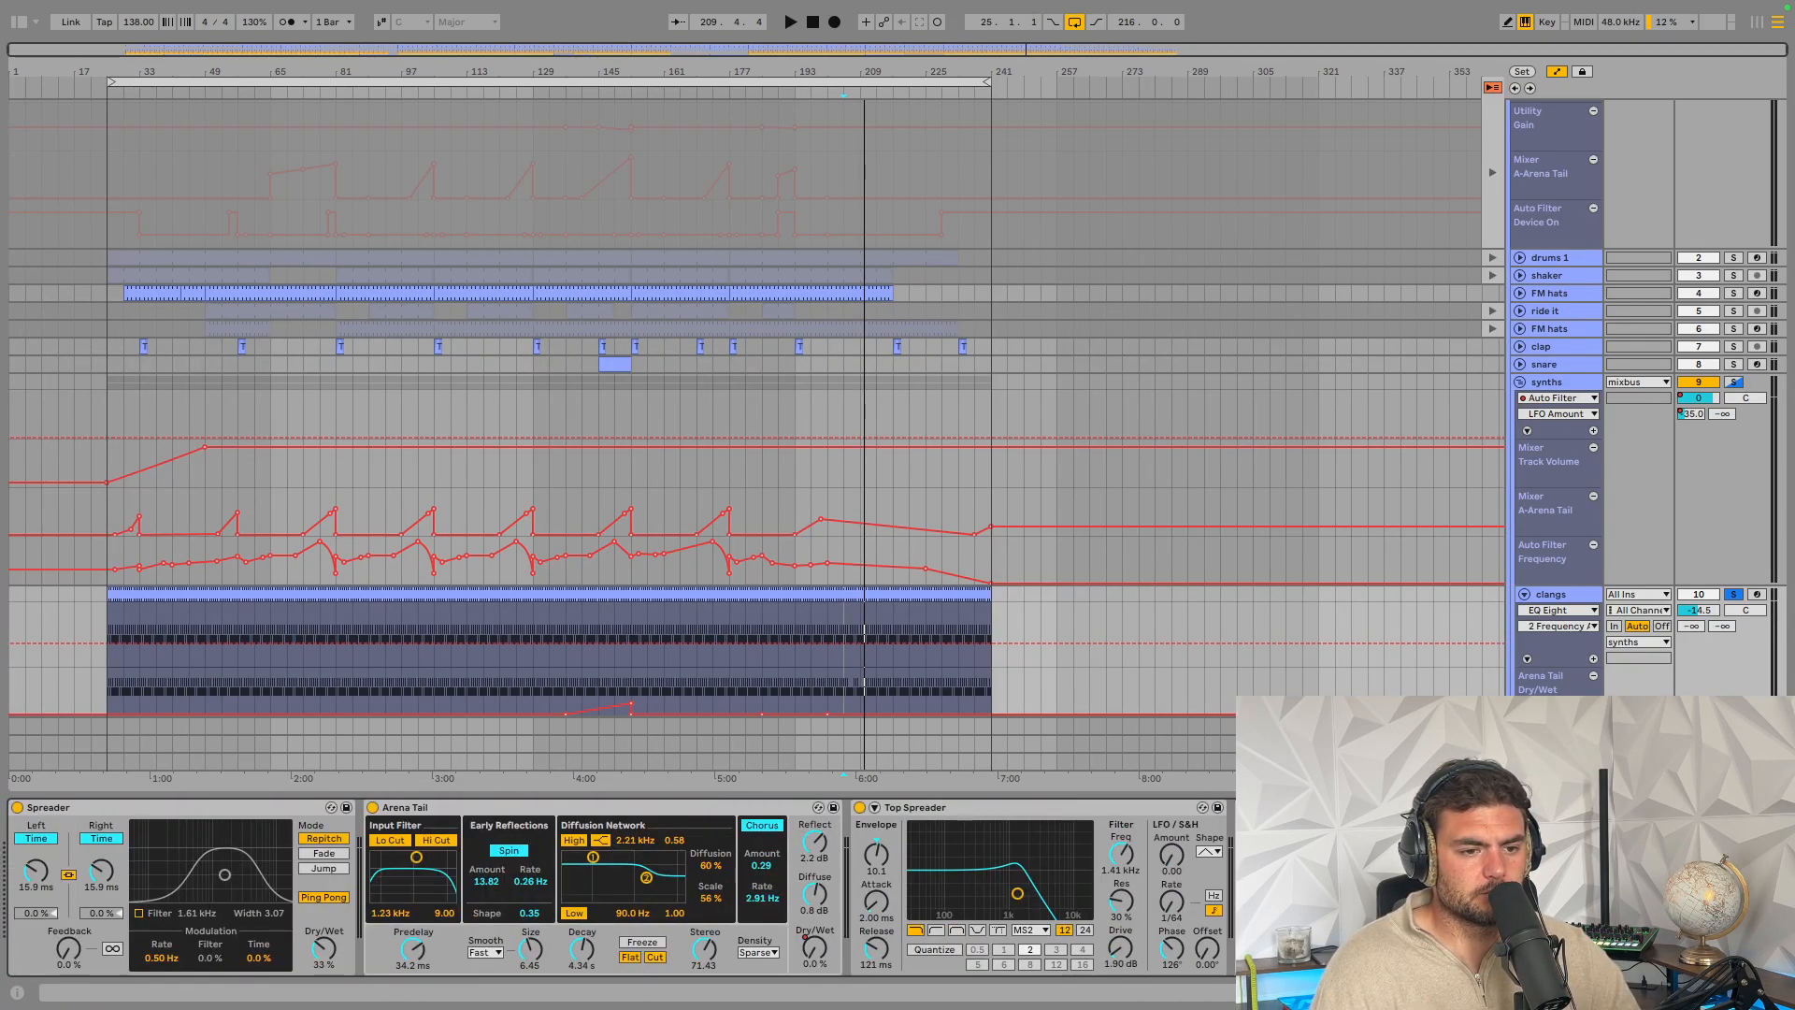
{"action": "left_click", "coordinate": [1106, 806]}
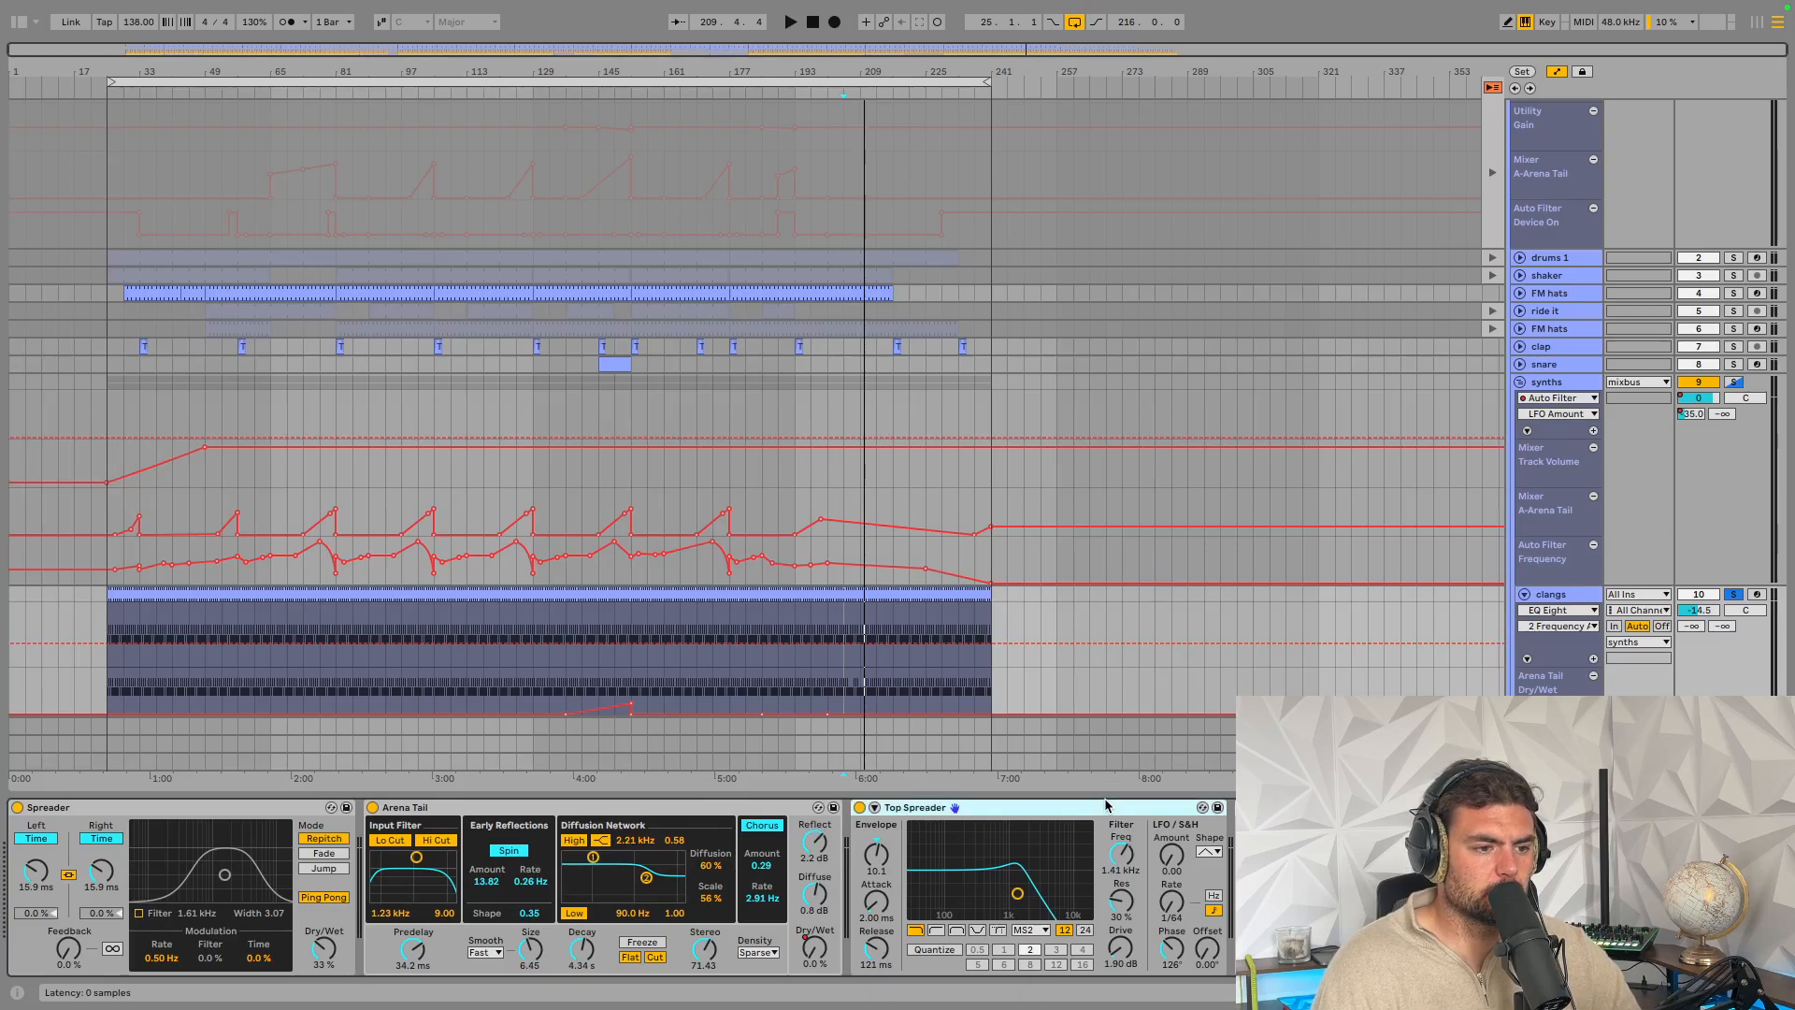
{"action": "scroll", "coordinate": [1106, 806], "scroll_direction": "left", "scroll_amount": 20}
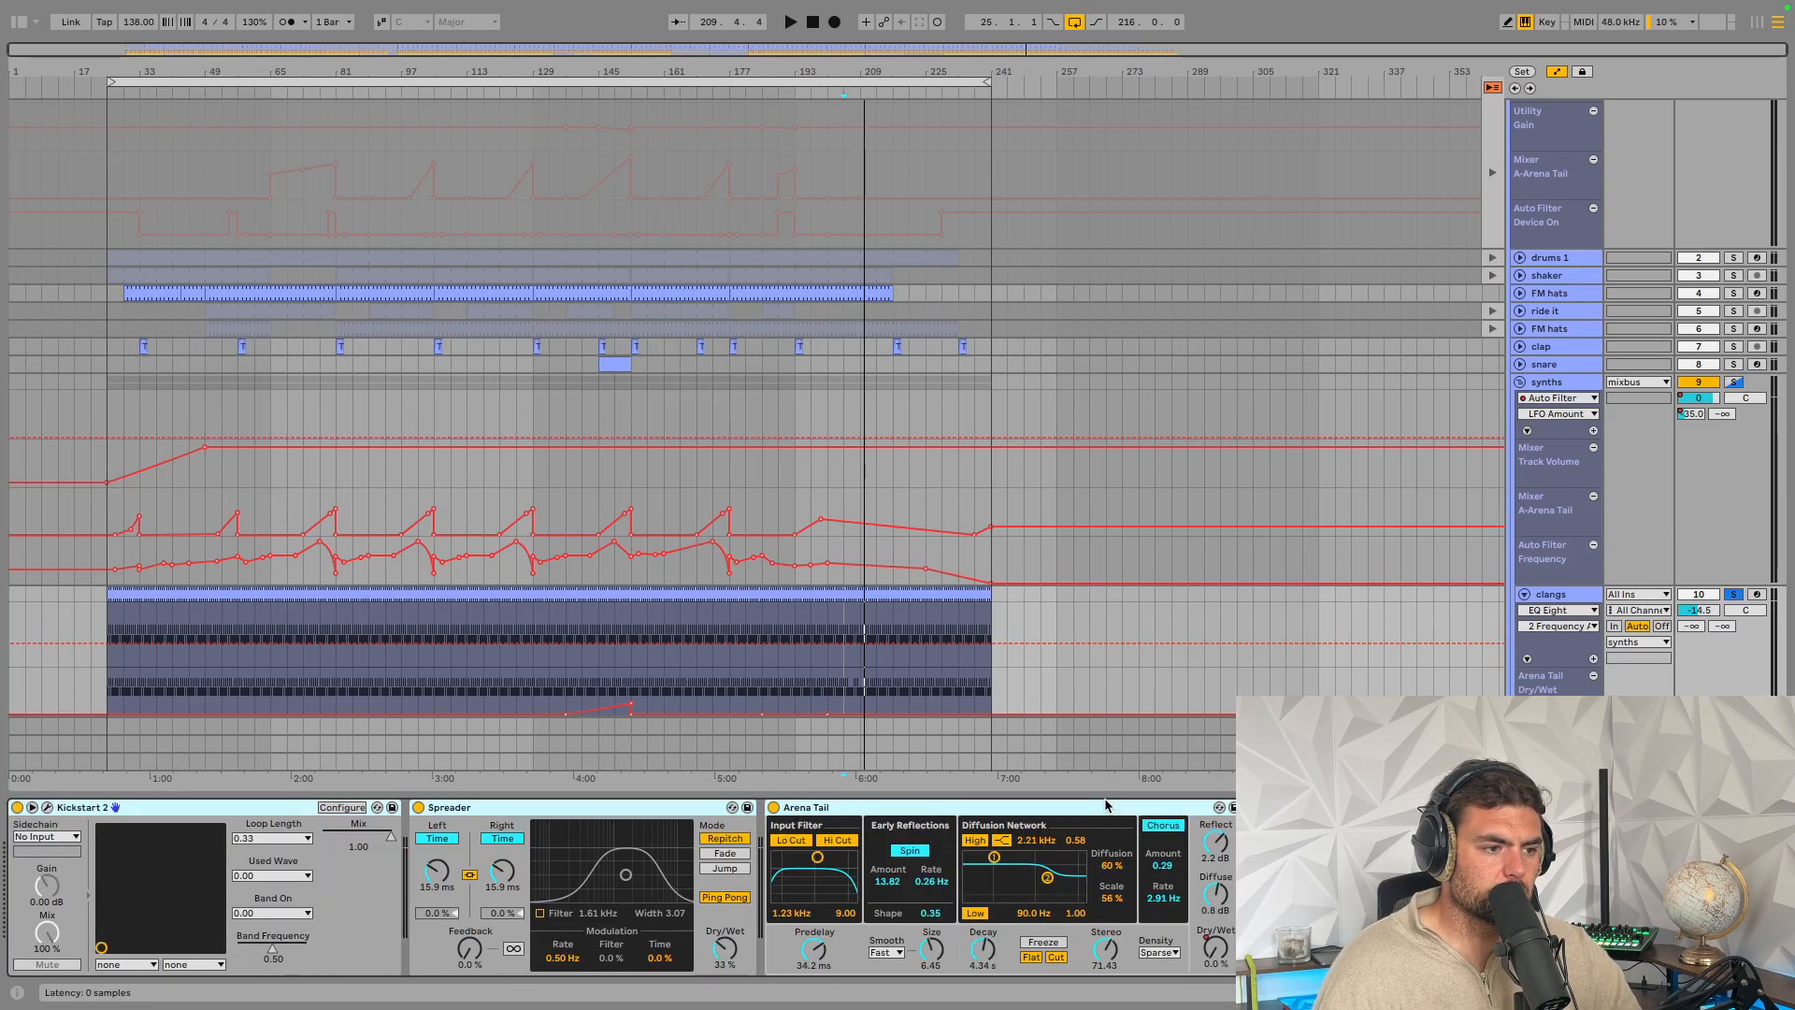
{"action": "scroll", "coordinate": [1106, 806], "scroll_direction": "left", "scroll_amount": 20}
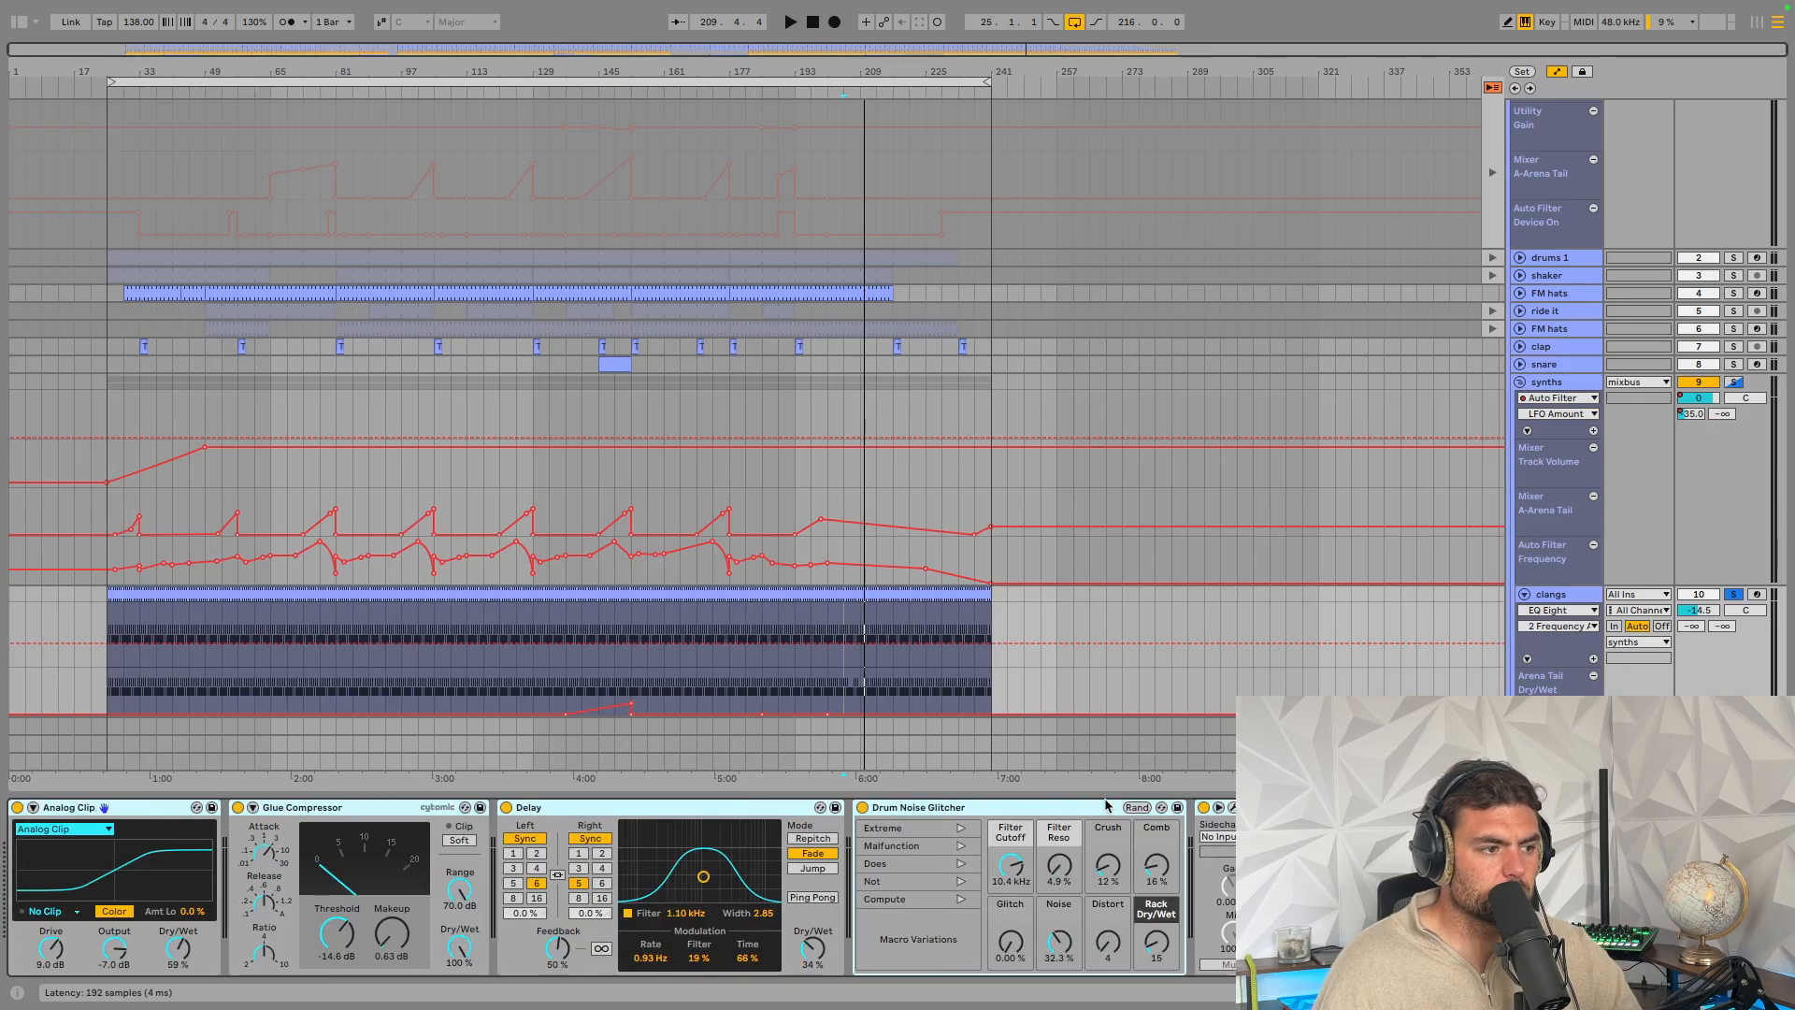
{"action": "scroll", "coordinate": [1106, 805], "scroll_direction": "left", "scroll_amount": 20}
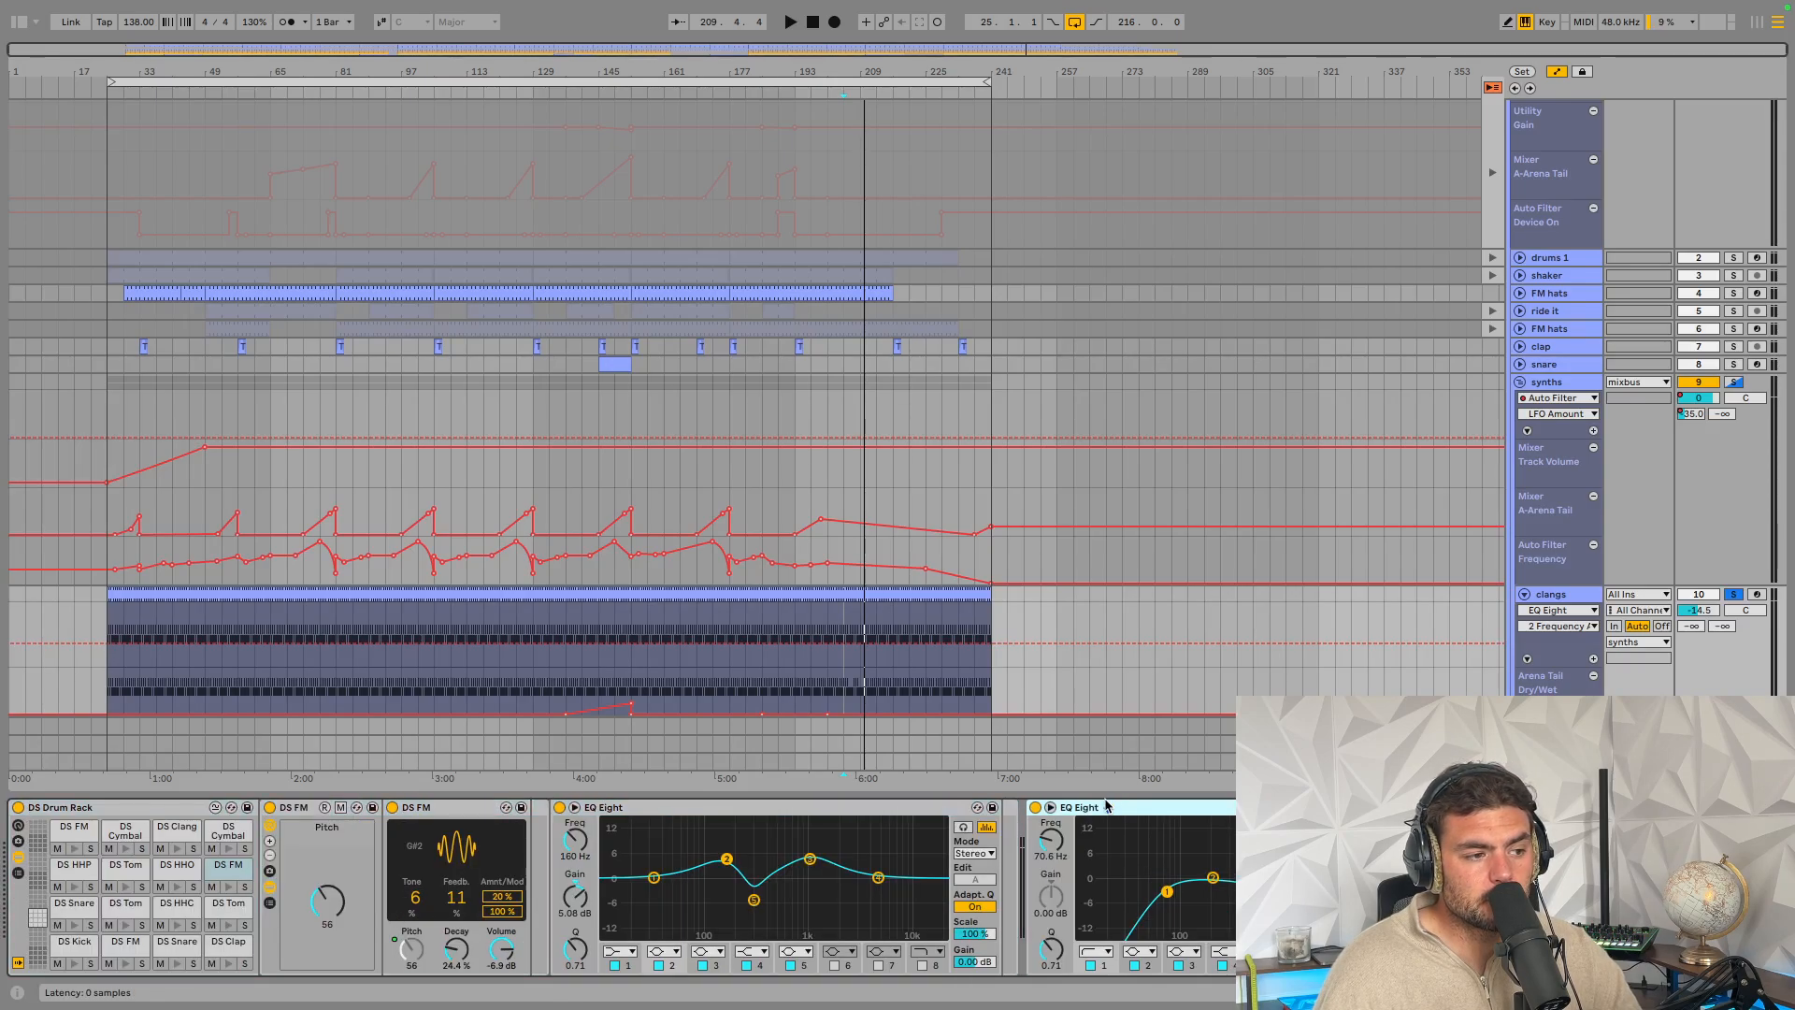
{"action": "left_click", "coordinate": [1050, 807]}
{"action": "left_click", "coordinate": [1050, 807]}
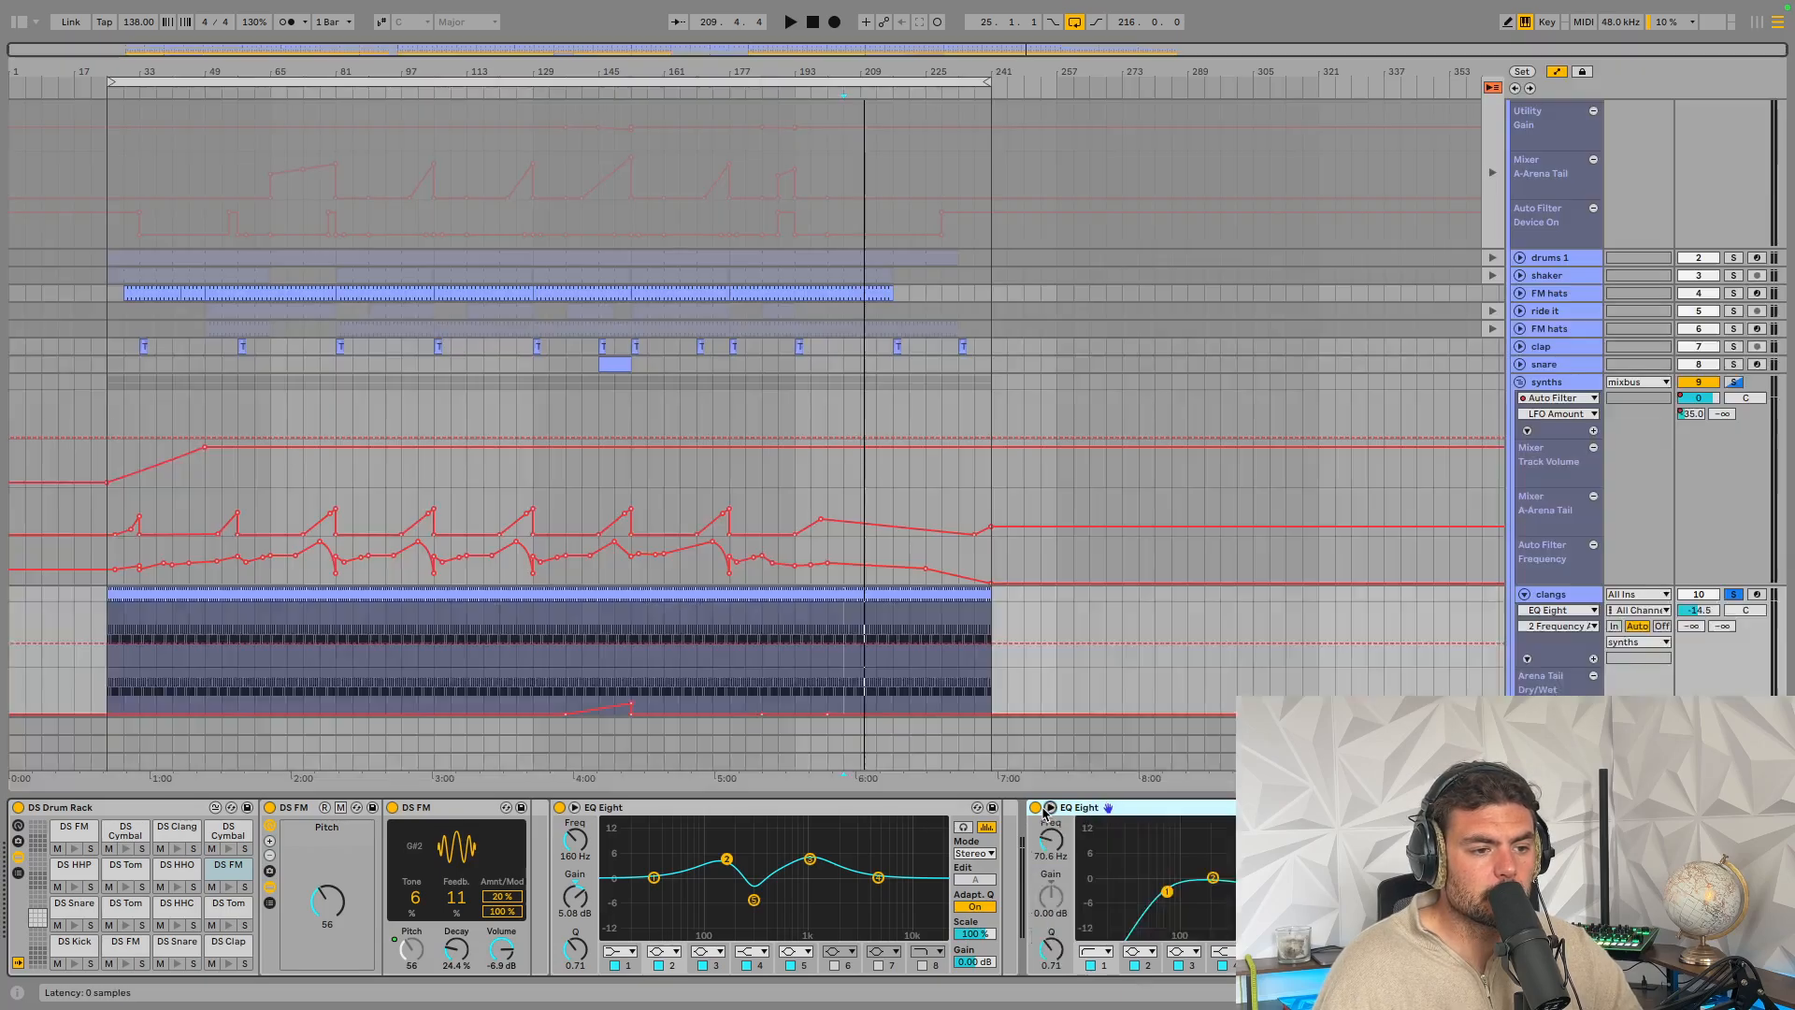
{"action": "left_click", "coordinate": [1035, 807]}
{"action": "scroll", "coordinate": [851, 907], "scroll_direction": "right", "scroll_amount": 20}
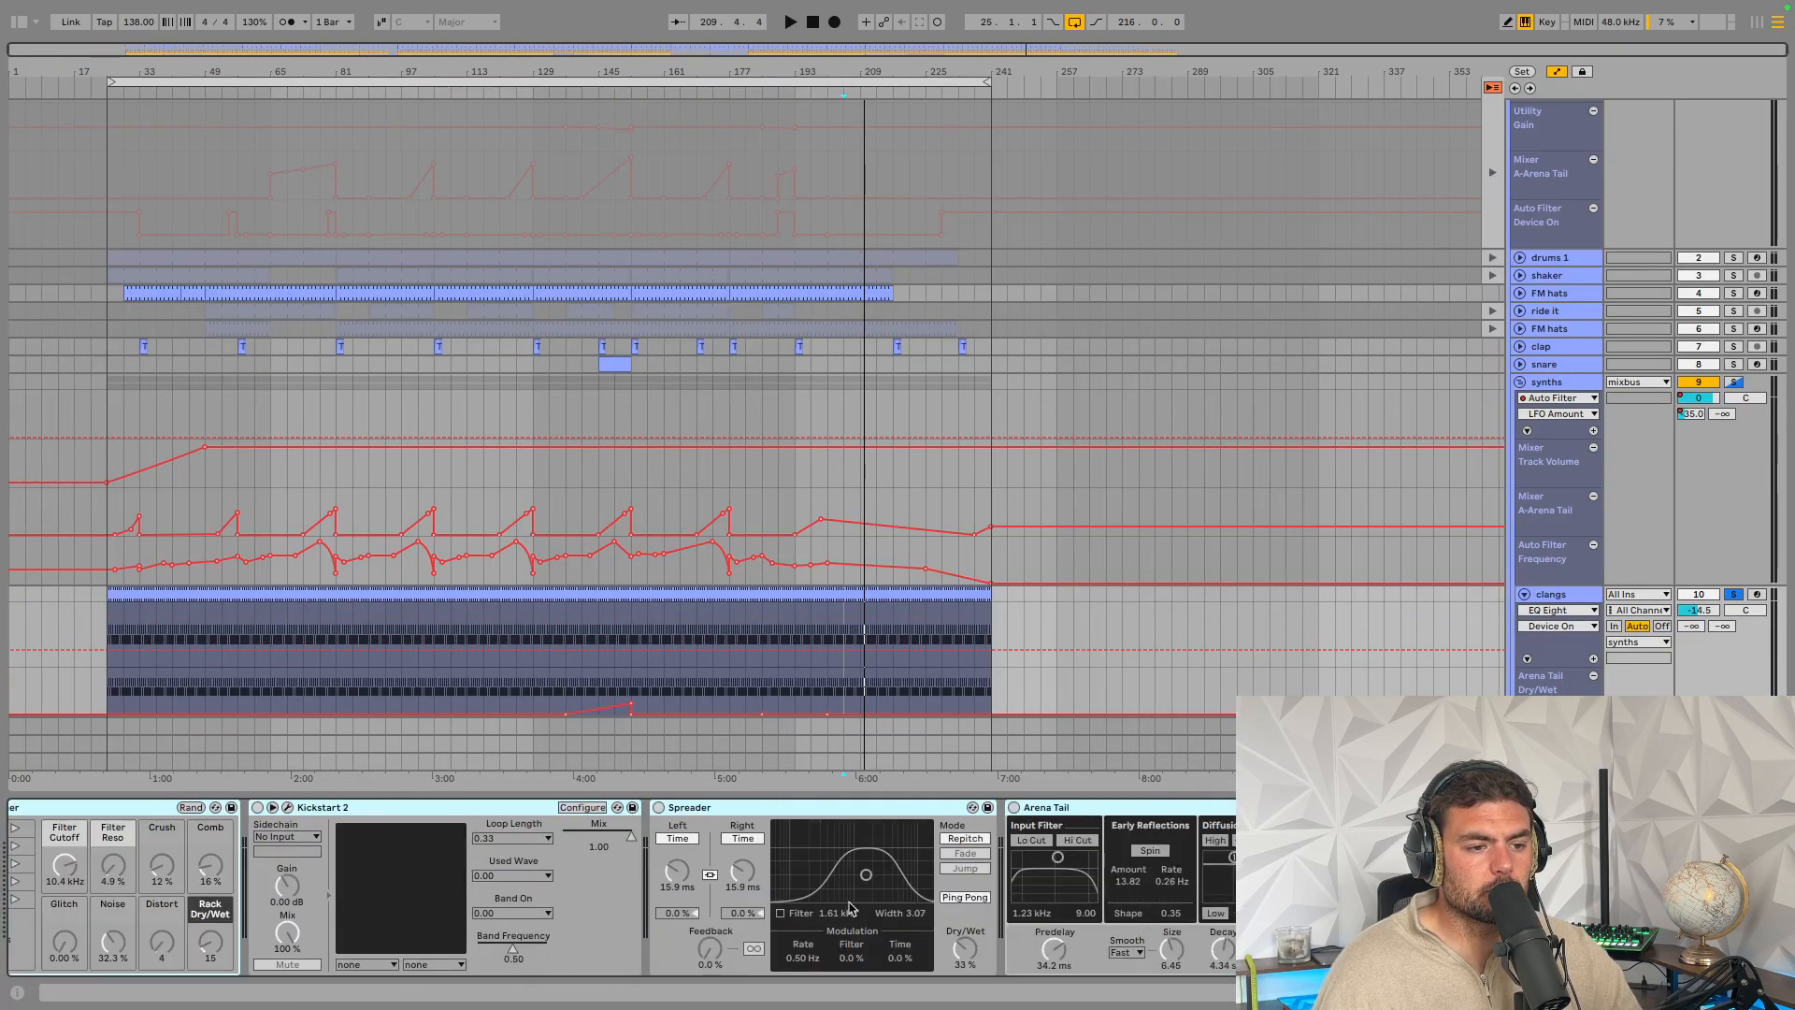
Play the clangs track with its effects bypassed and switch the second EQ Eight back on
{"action": "key", "text": "space"}
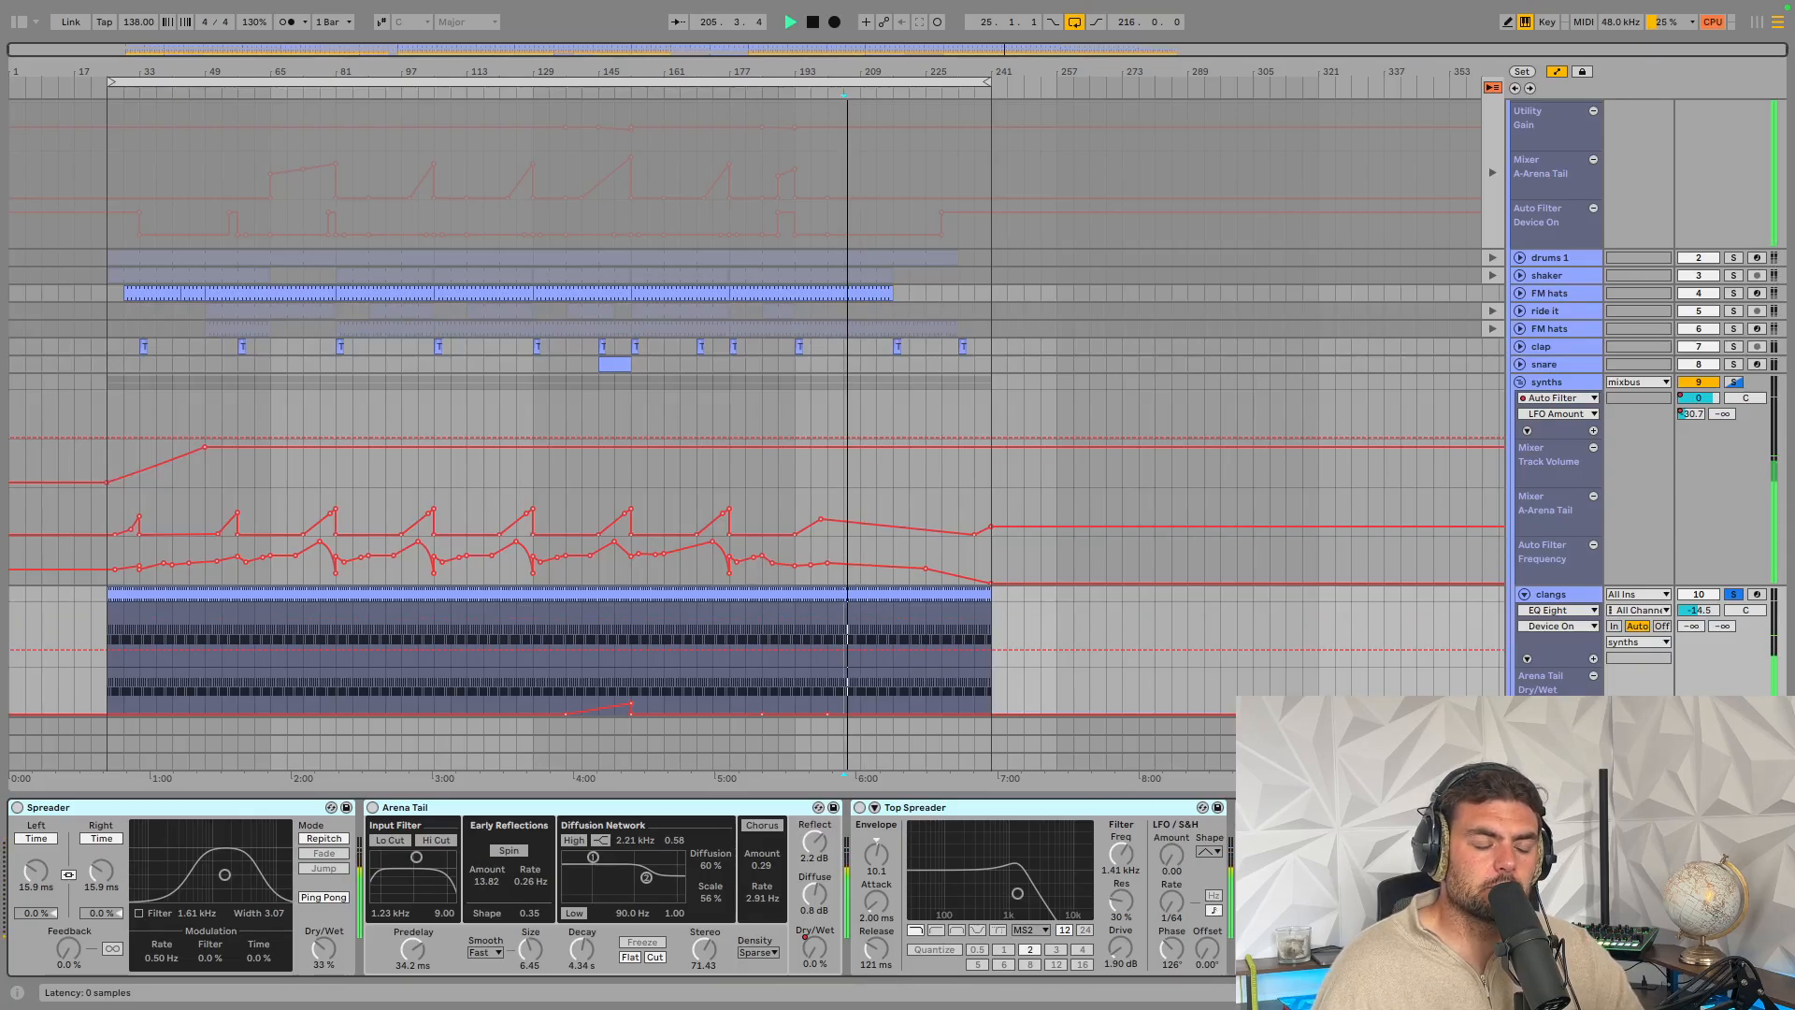
{"action": "scroll", "coordinate": [1049, 861], "scroll_direction": "left", "scroll_amount": 20}
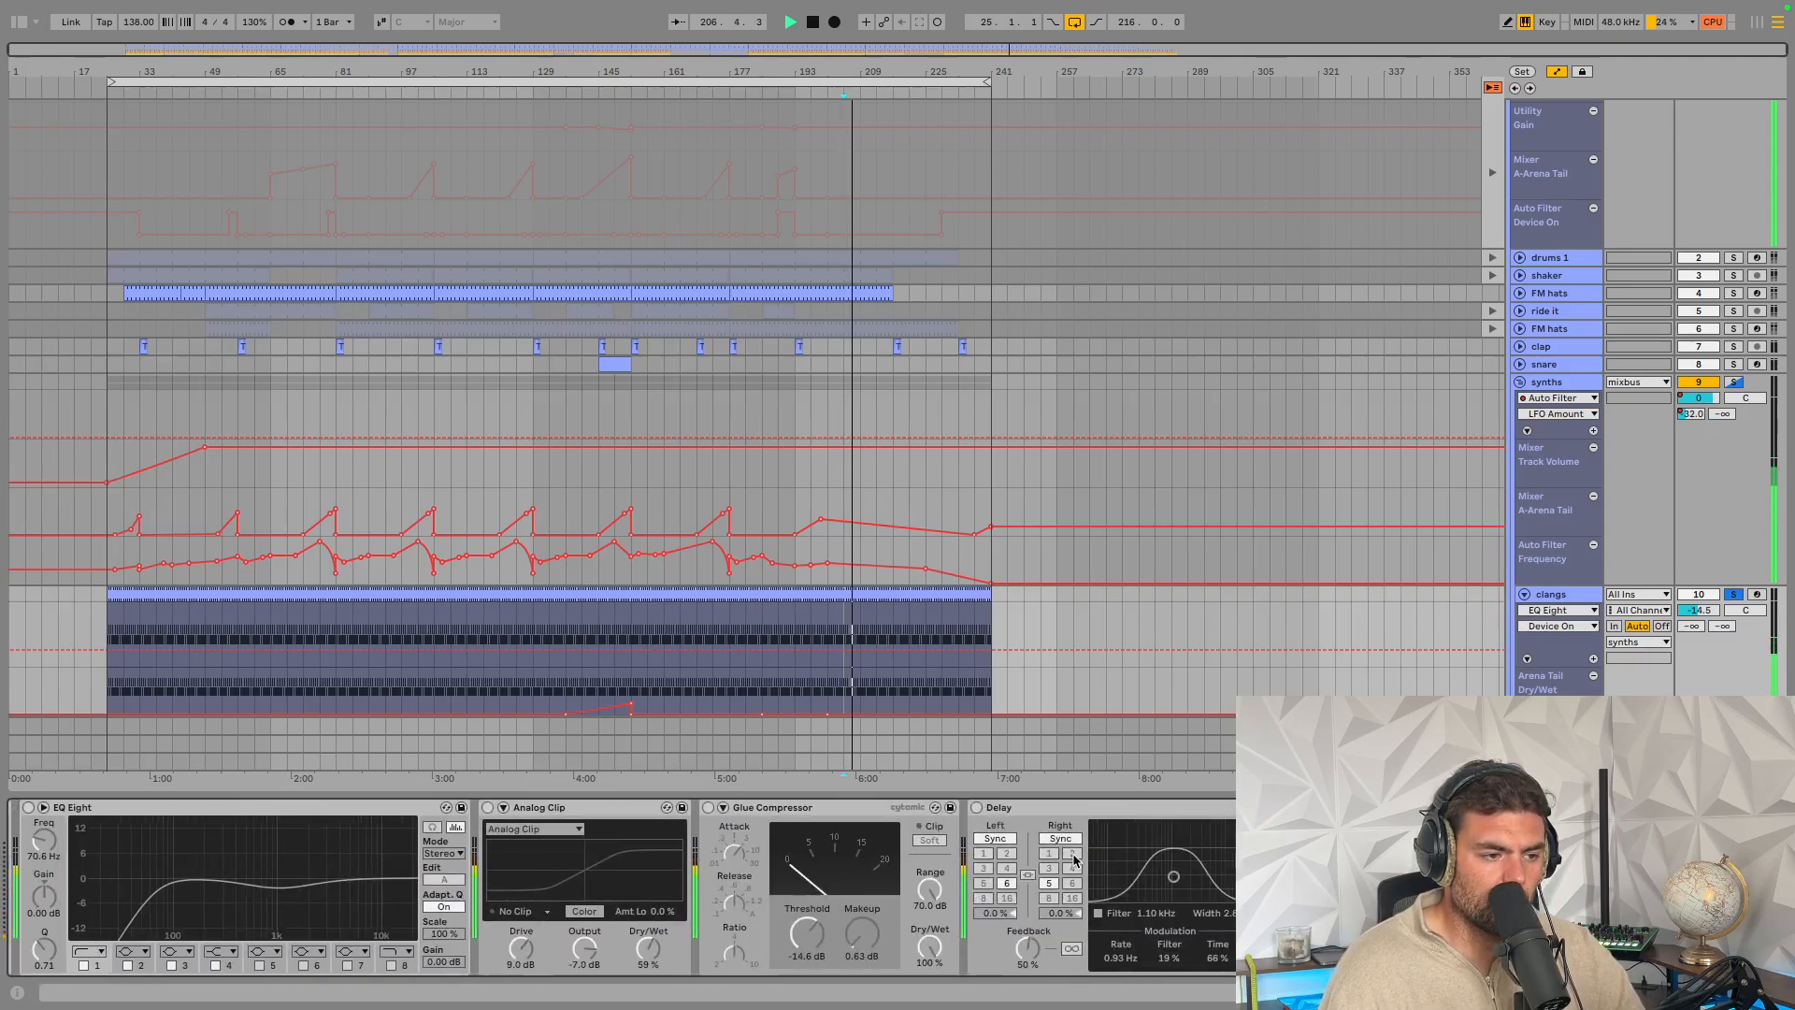
{"action": "scroll", "coordinate": [1142, 888], "scroll_direction": "right", "scroll_amount": 3}
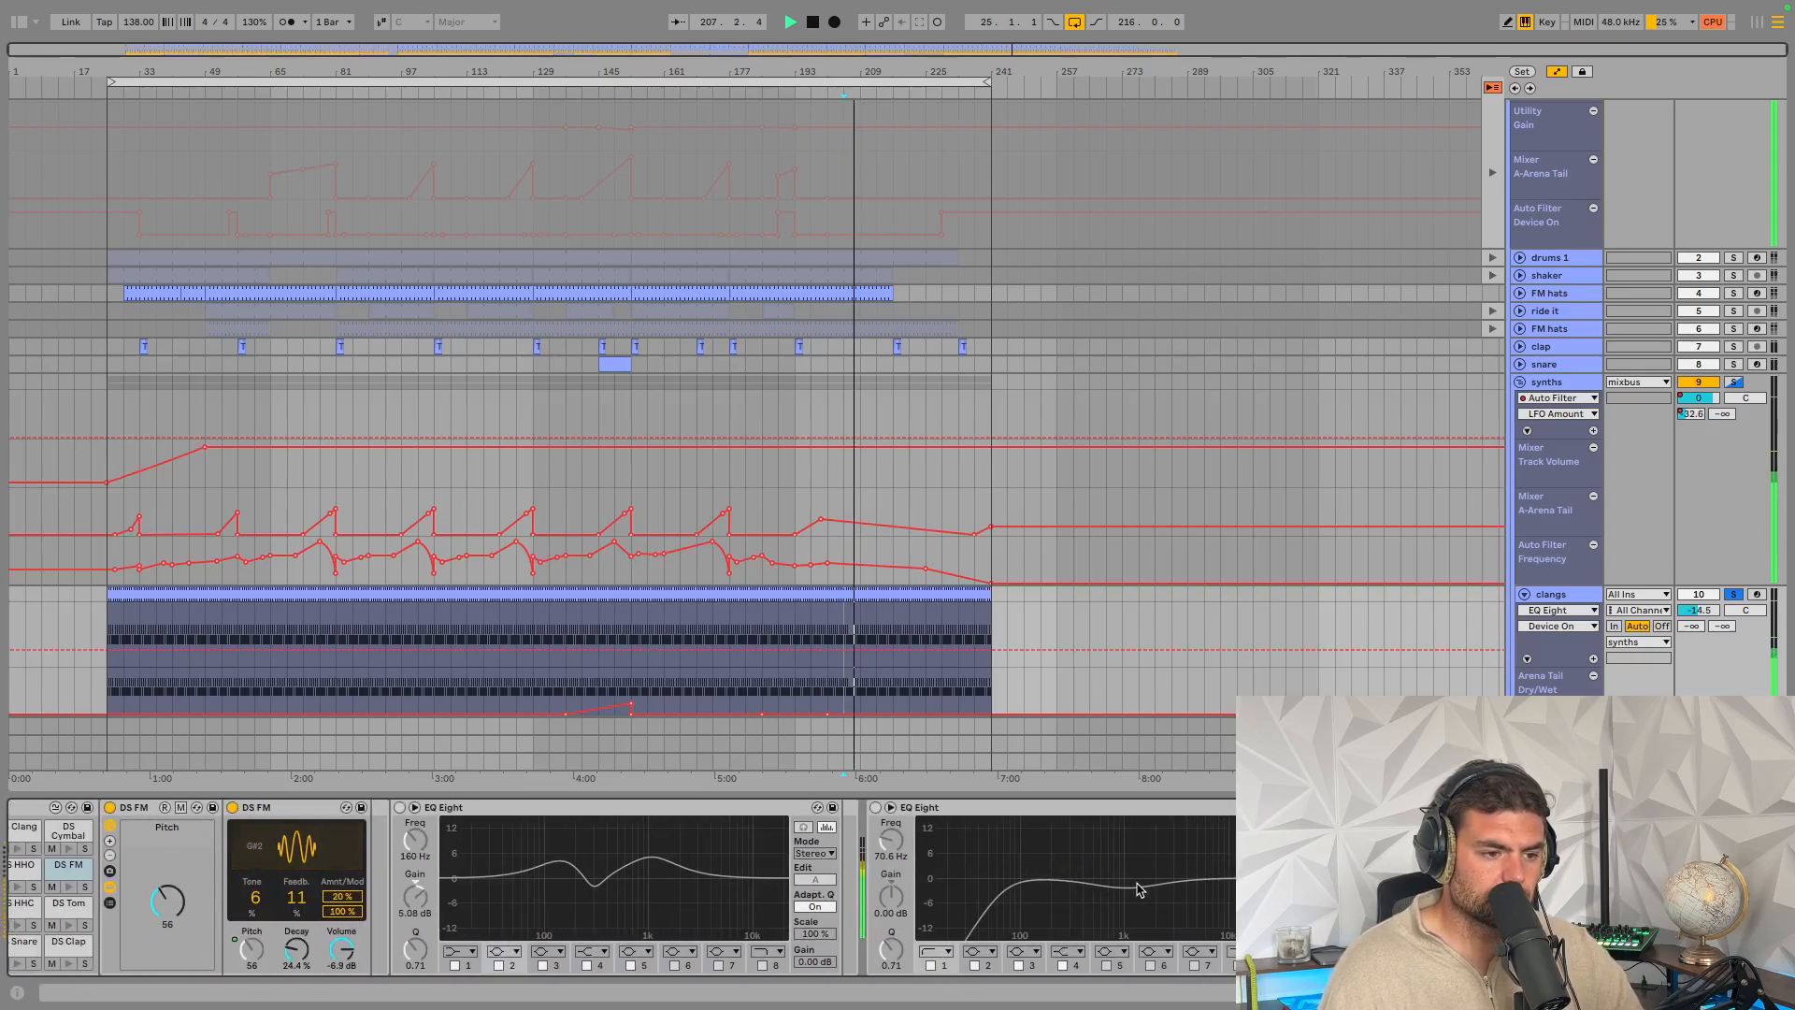
{"action": "left_click", "coordinate": [1034, 807]}
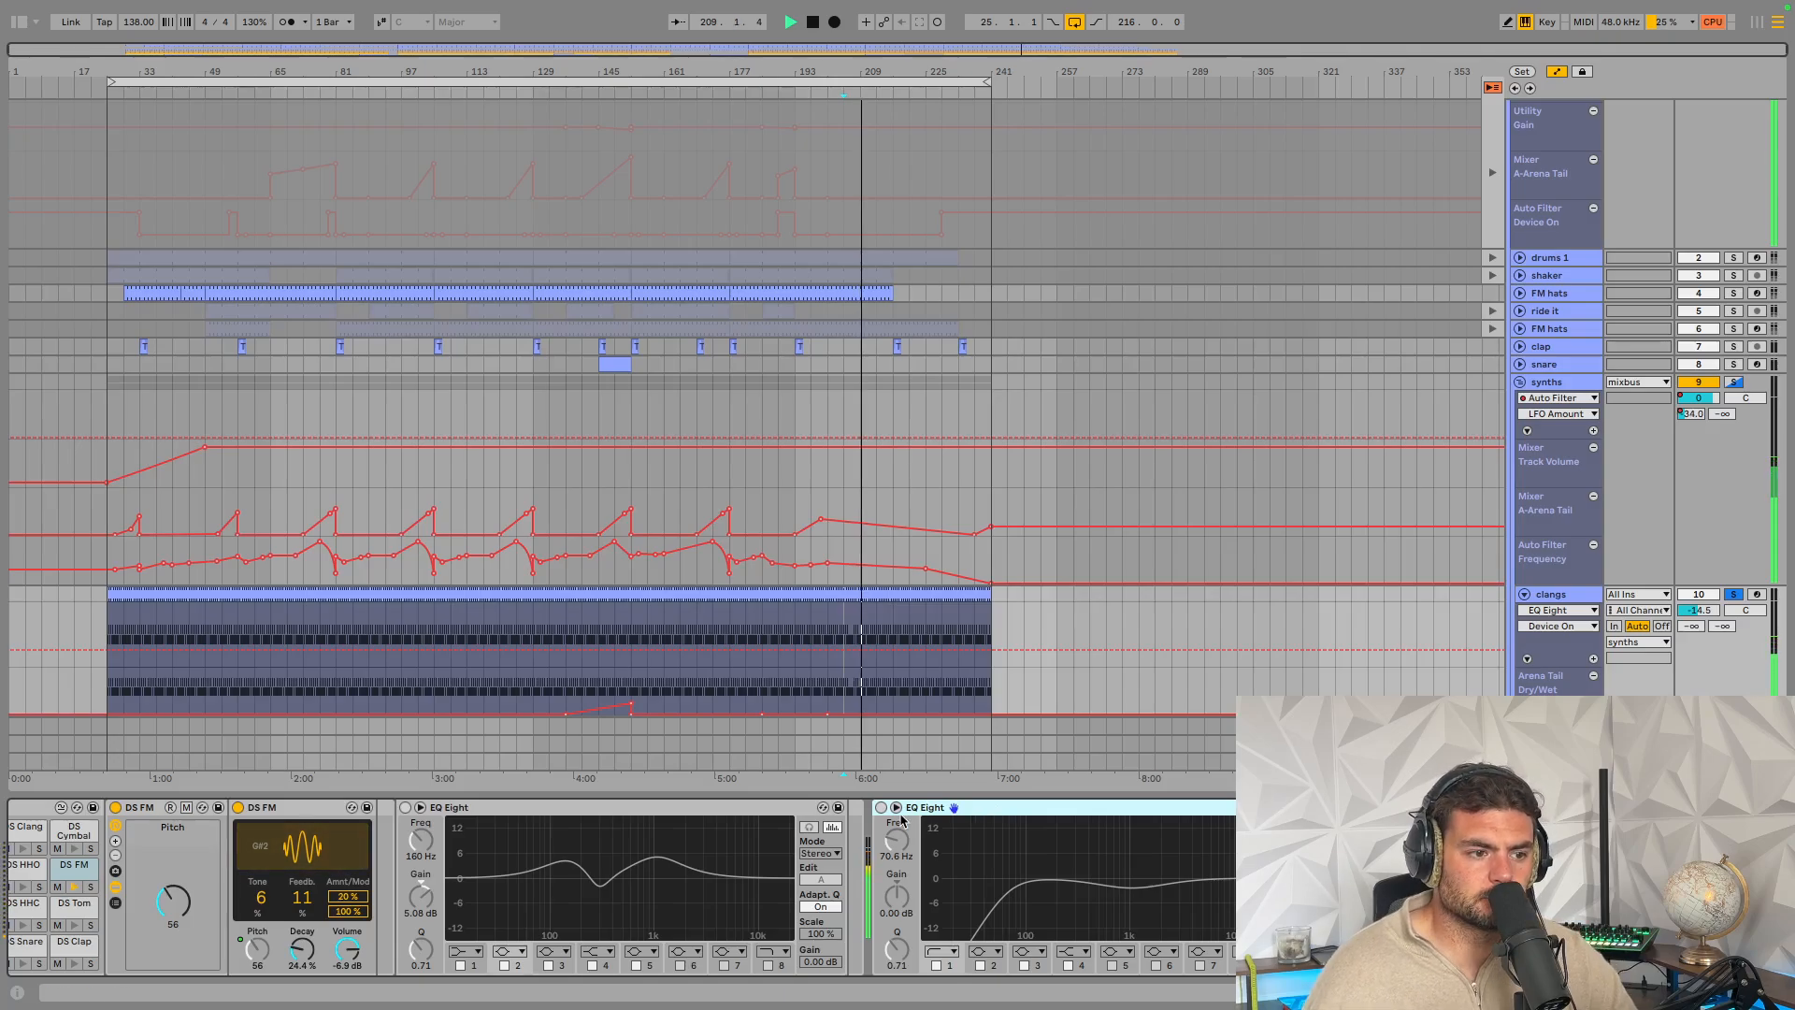
{"action": "left_click", "coordinate": [881, 807]}
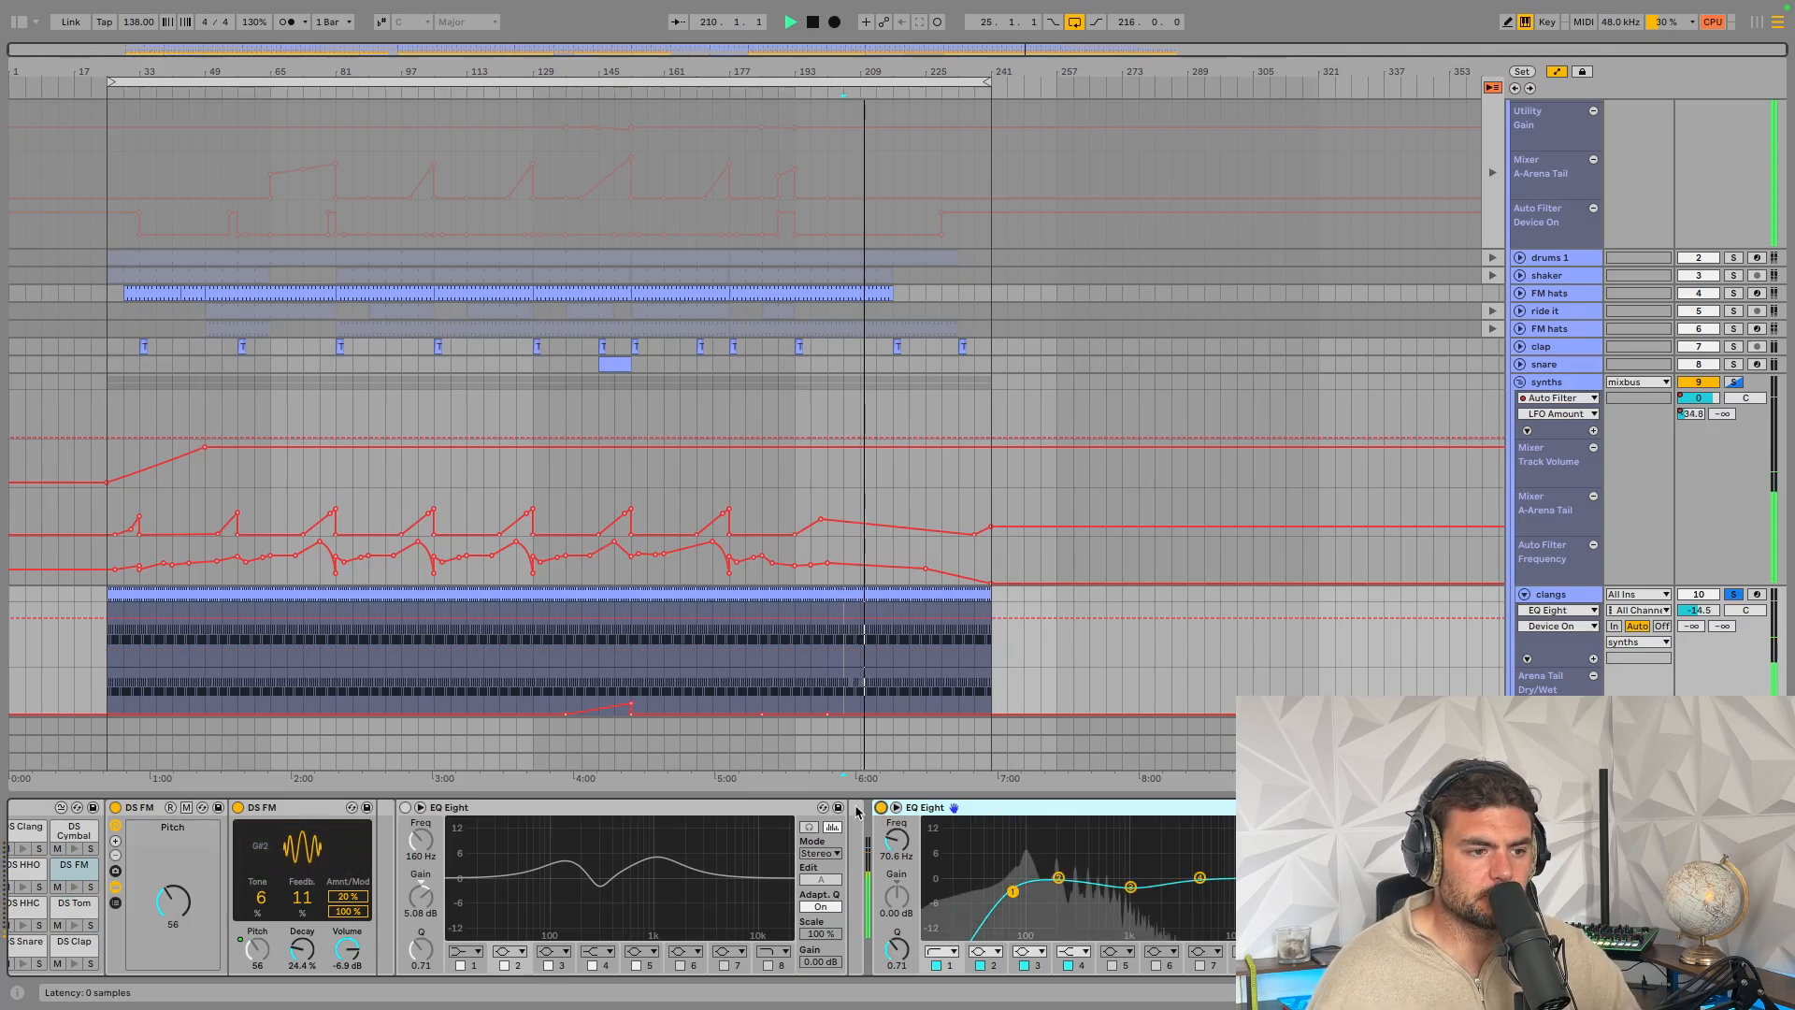
Switch the first EQ Eight and the remaining bypassed clangs effects back on, reviewing the chain through to Top Spreader during playback
{"action": "left_click", "coordinate": [405, 808]}
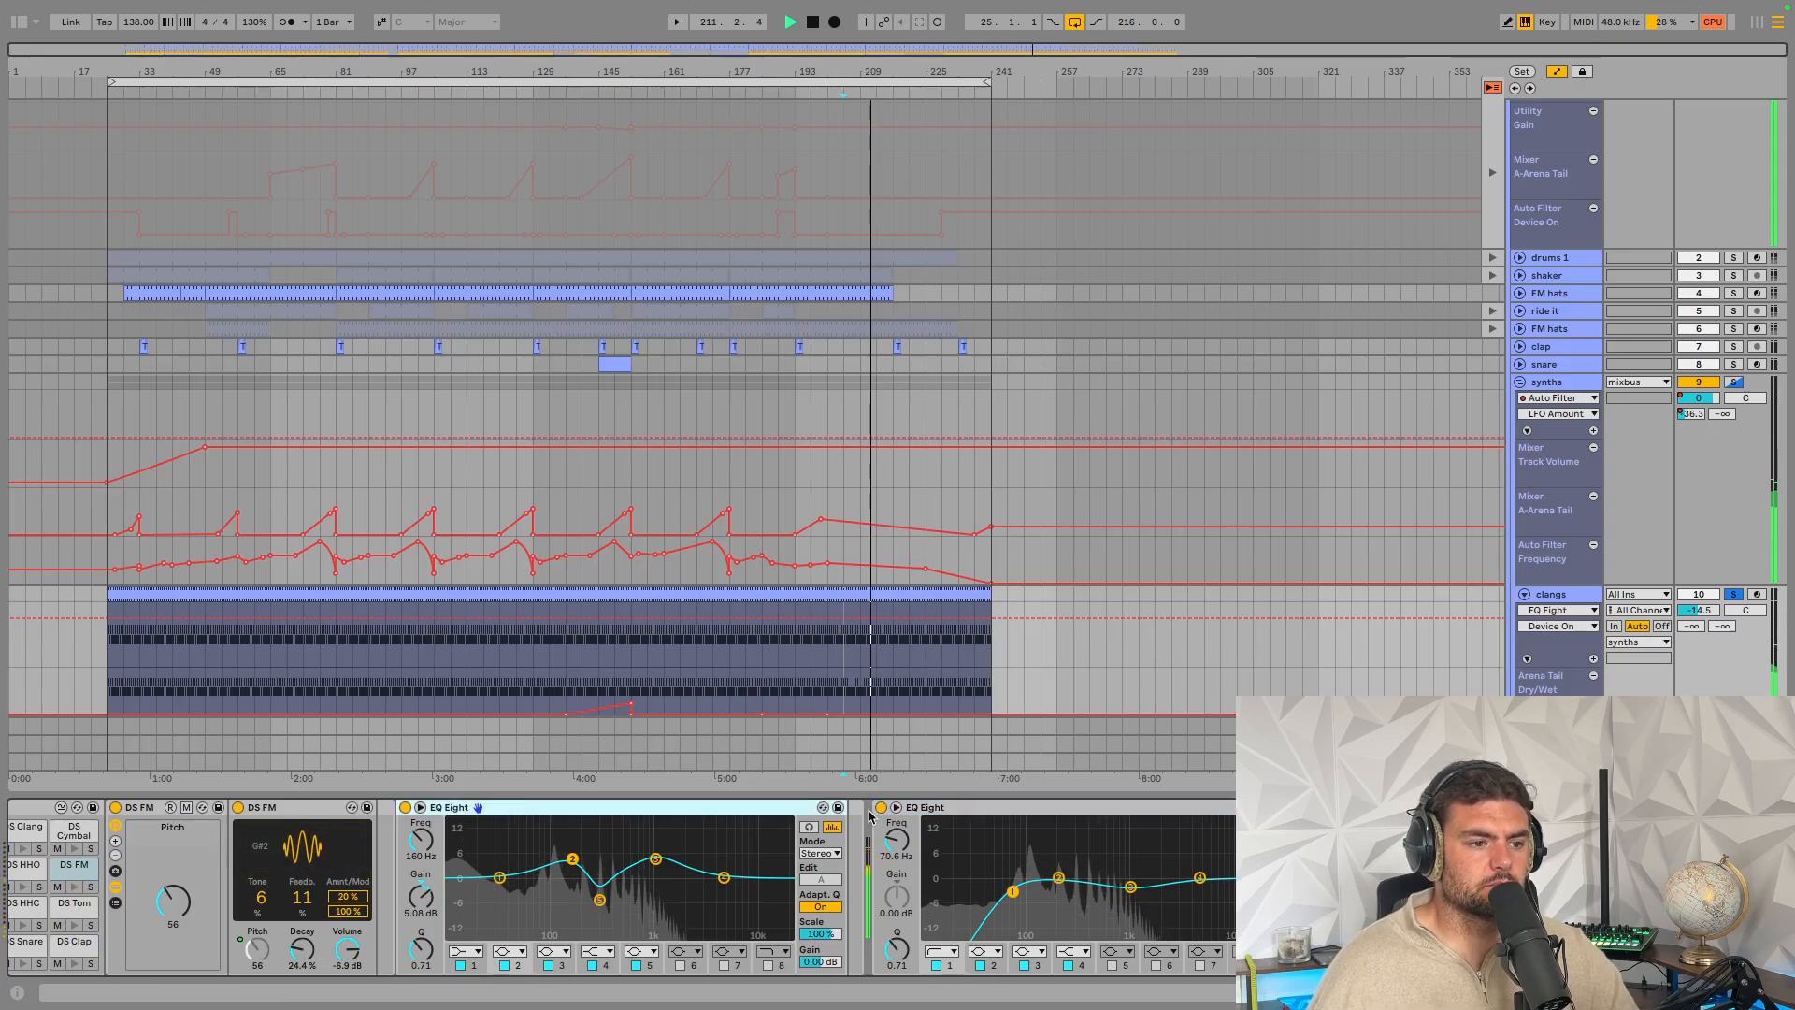
{"action": "left_click", "coordinate": [932, 807]}
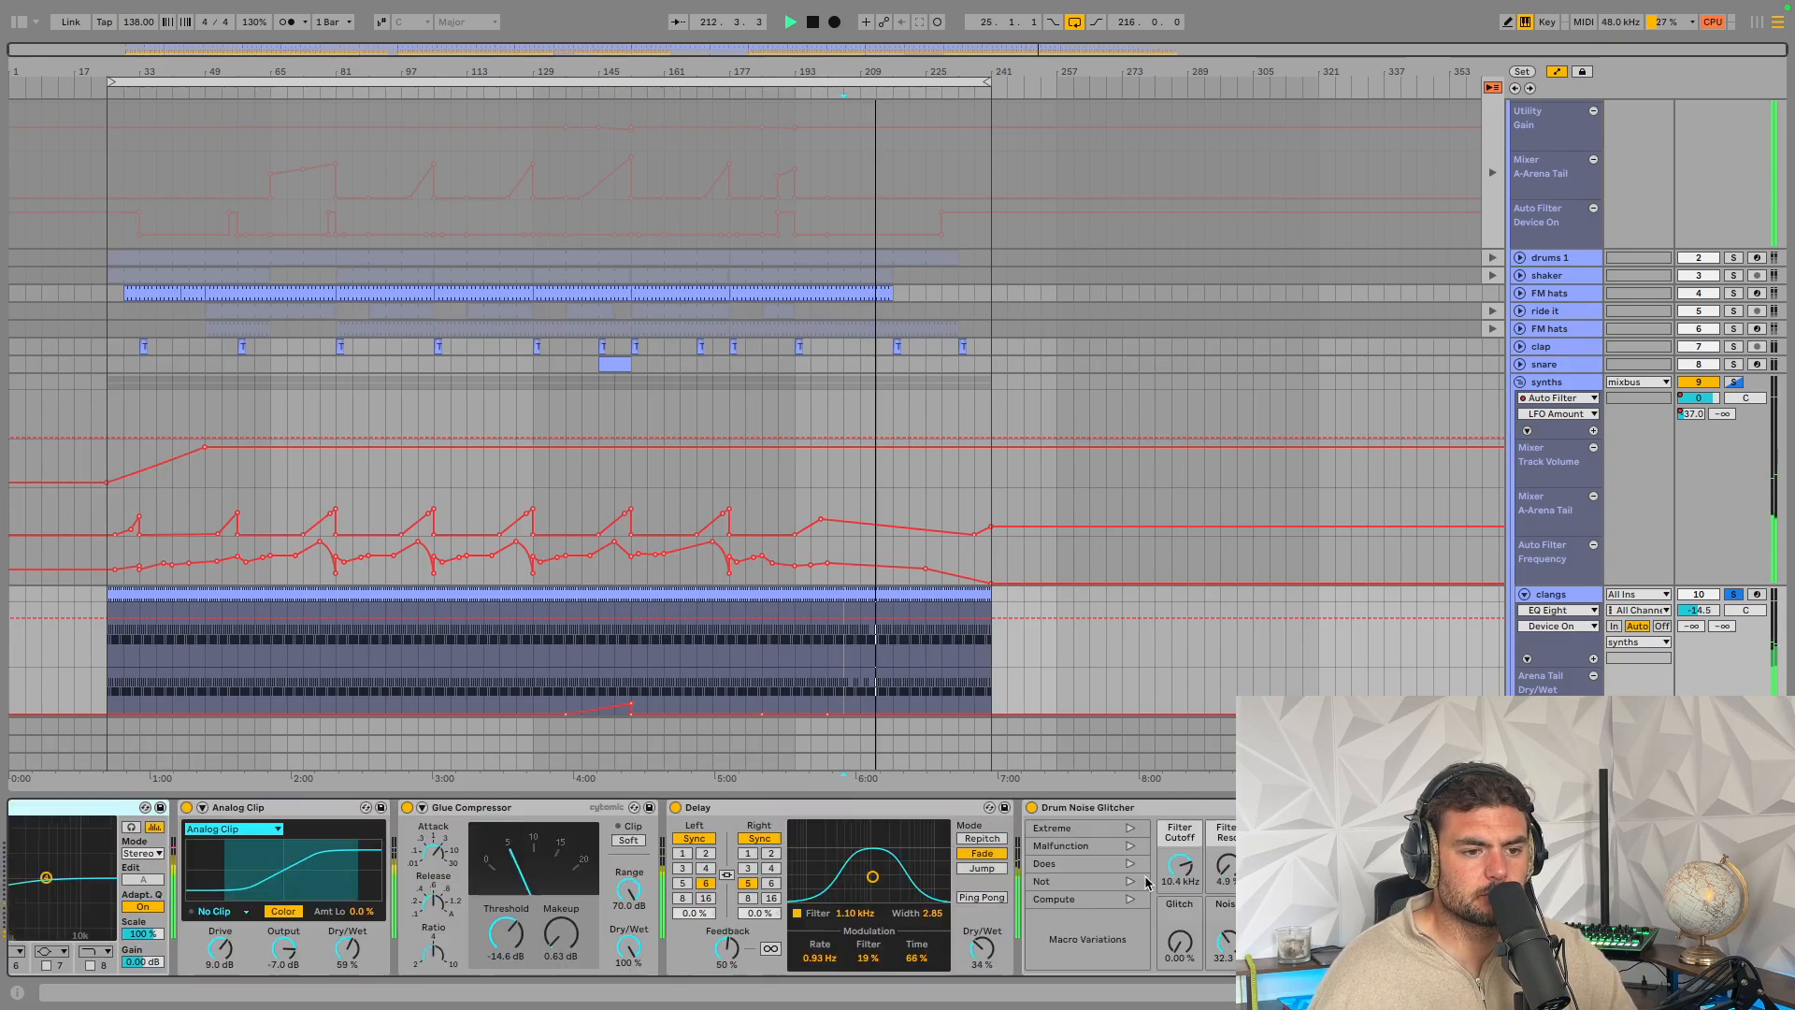
{"action": "scroll", "coordinate": [1101, 893], "scroll_direction": "right", "scroll_amount": 5}
{"action": "scroll", "coordinate": [1100, 893], "scroll_direction": "right", "scroll_amount": 6}
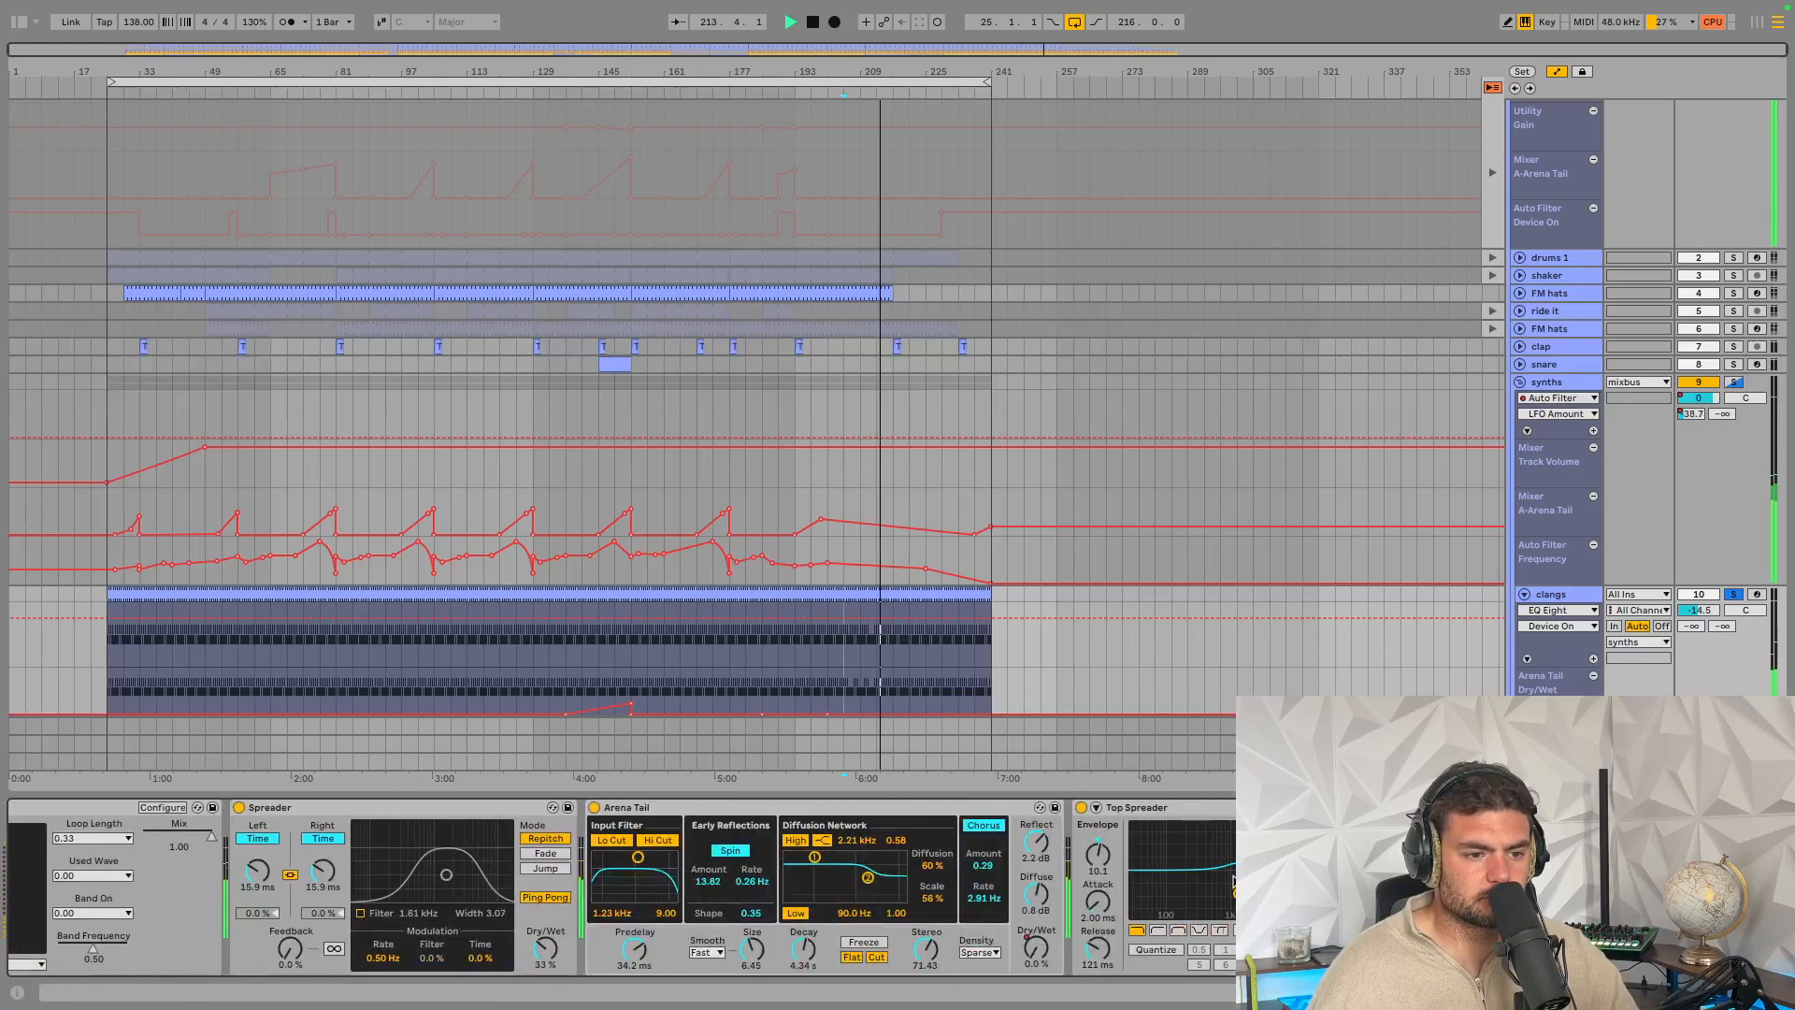
Try raising the synths group's Auto Filter frequency to about 5.06 kHz during playback, stop, and lower it to 1.76 kHz
{"action": "left_click", "coordinate": [1551, 383]}
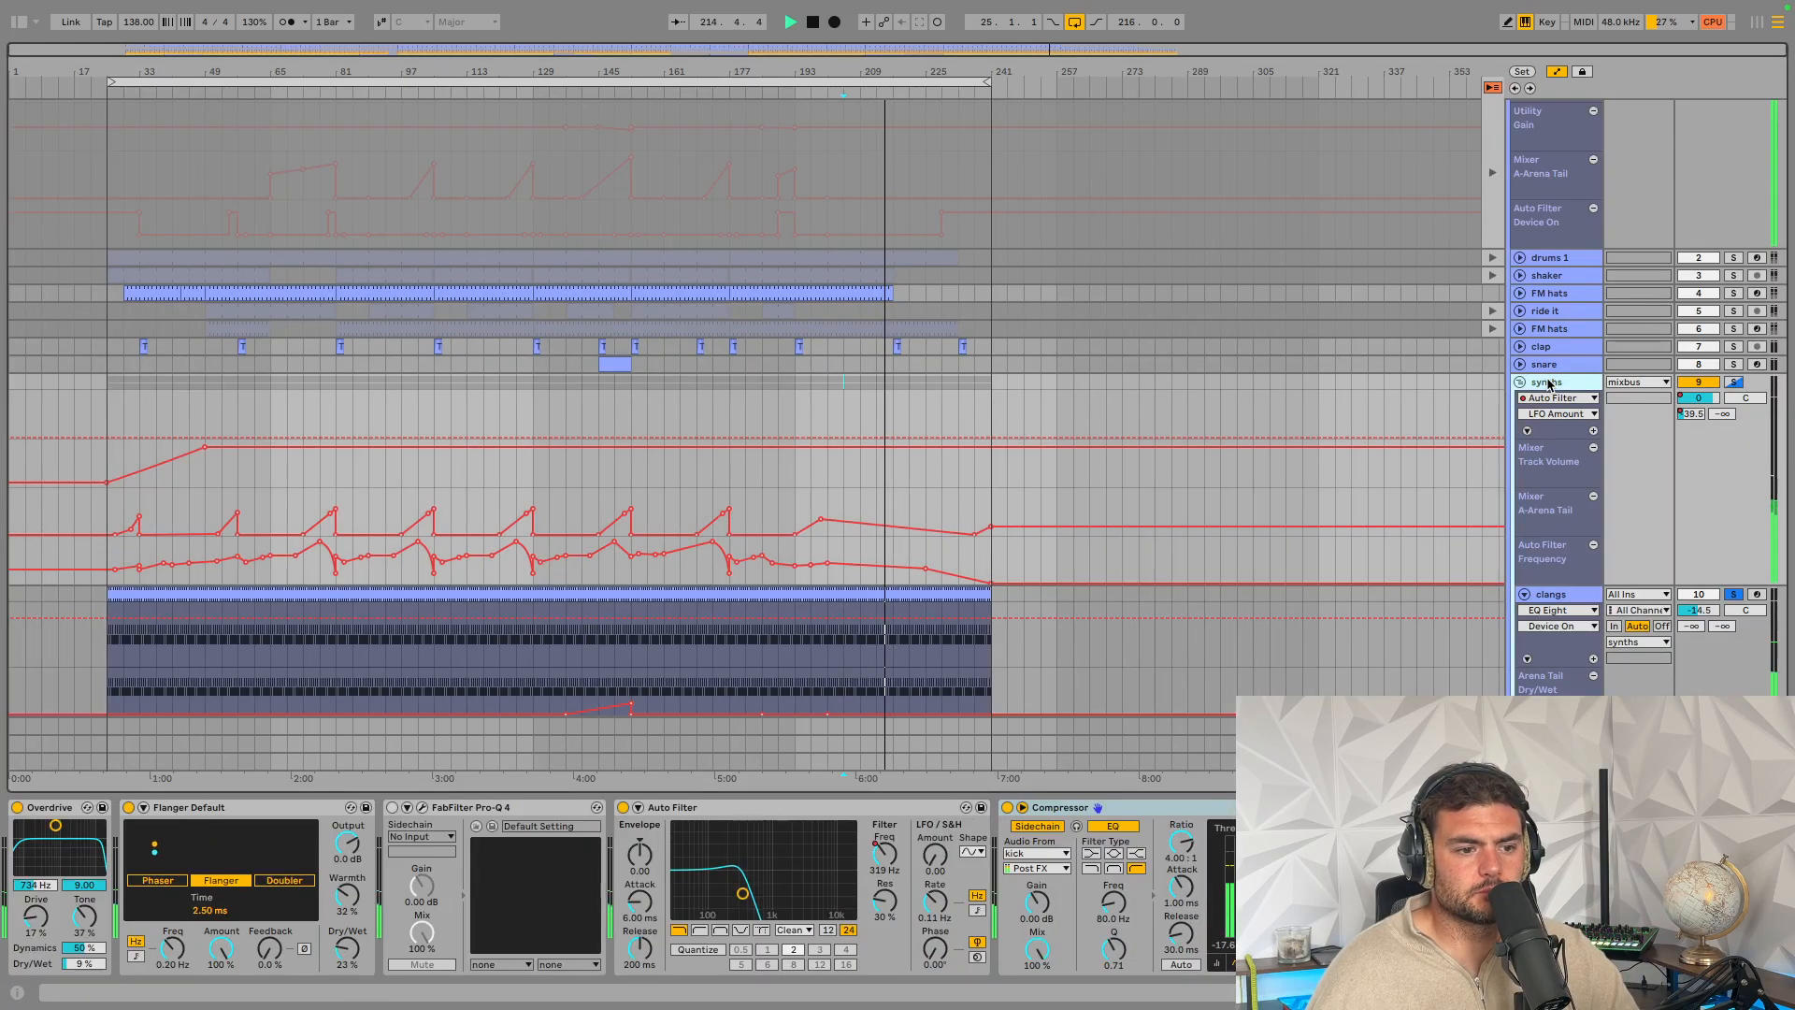
{"action": "left_click_drag", "start_coordinate": [885, 860], "coordinate": [885, 813]}
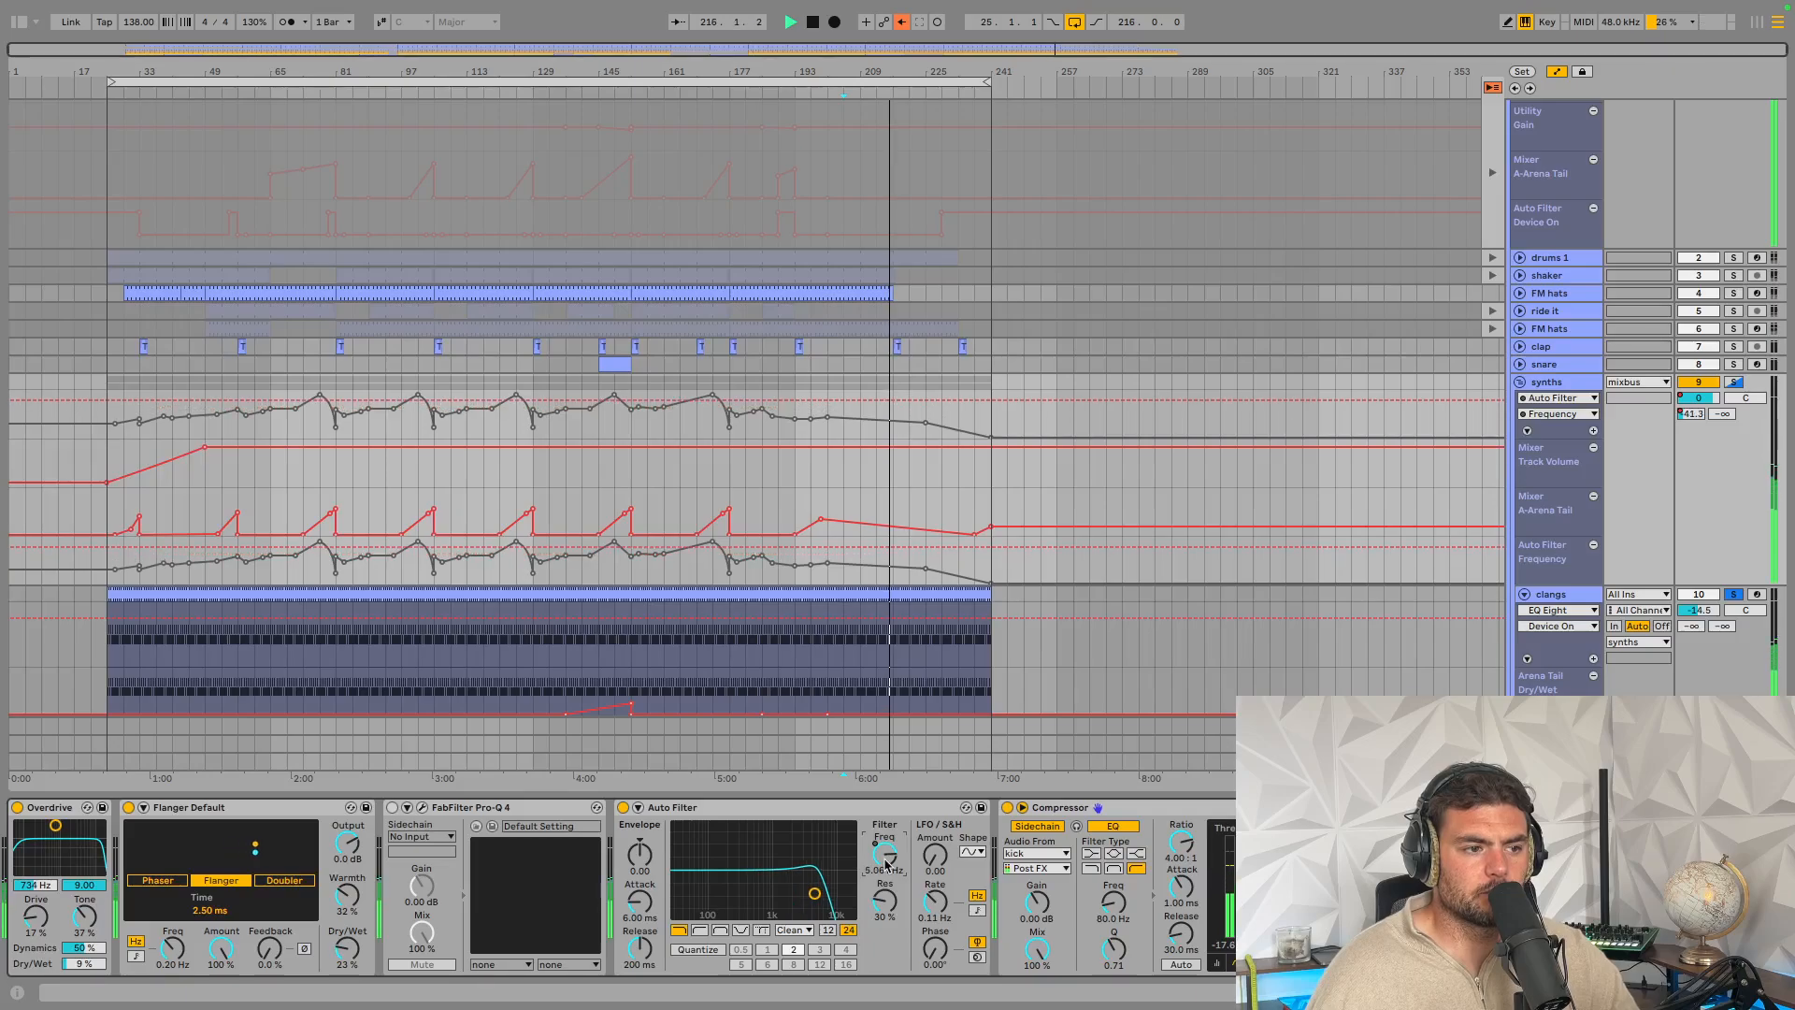
{"action": "key", "text": "space"}
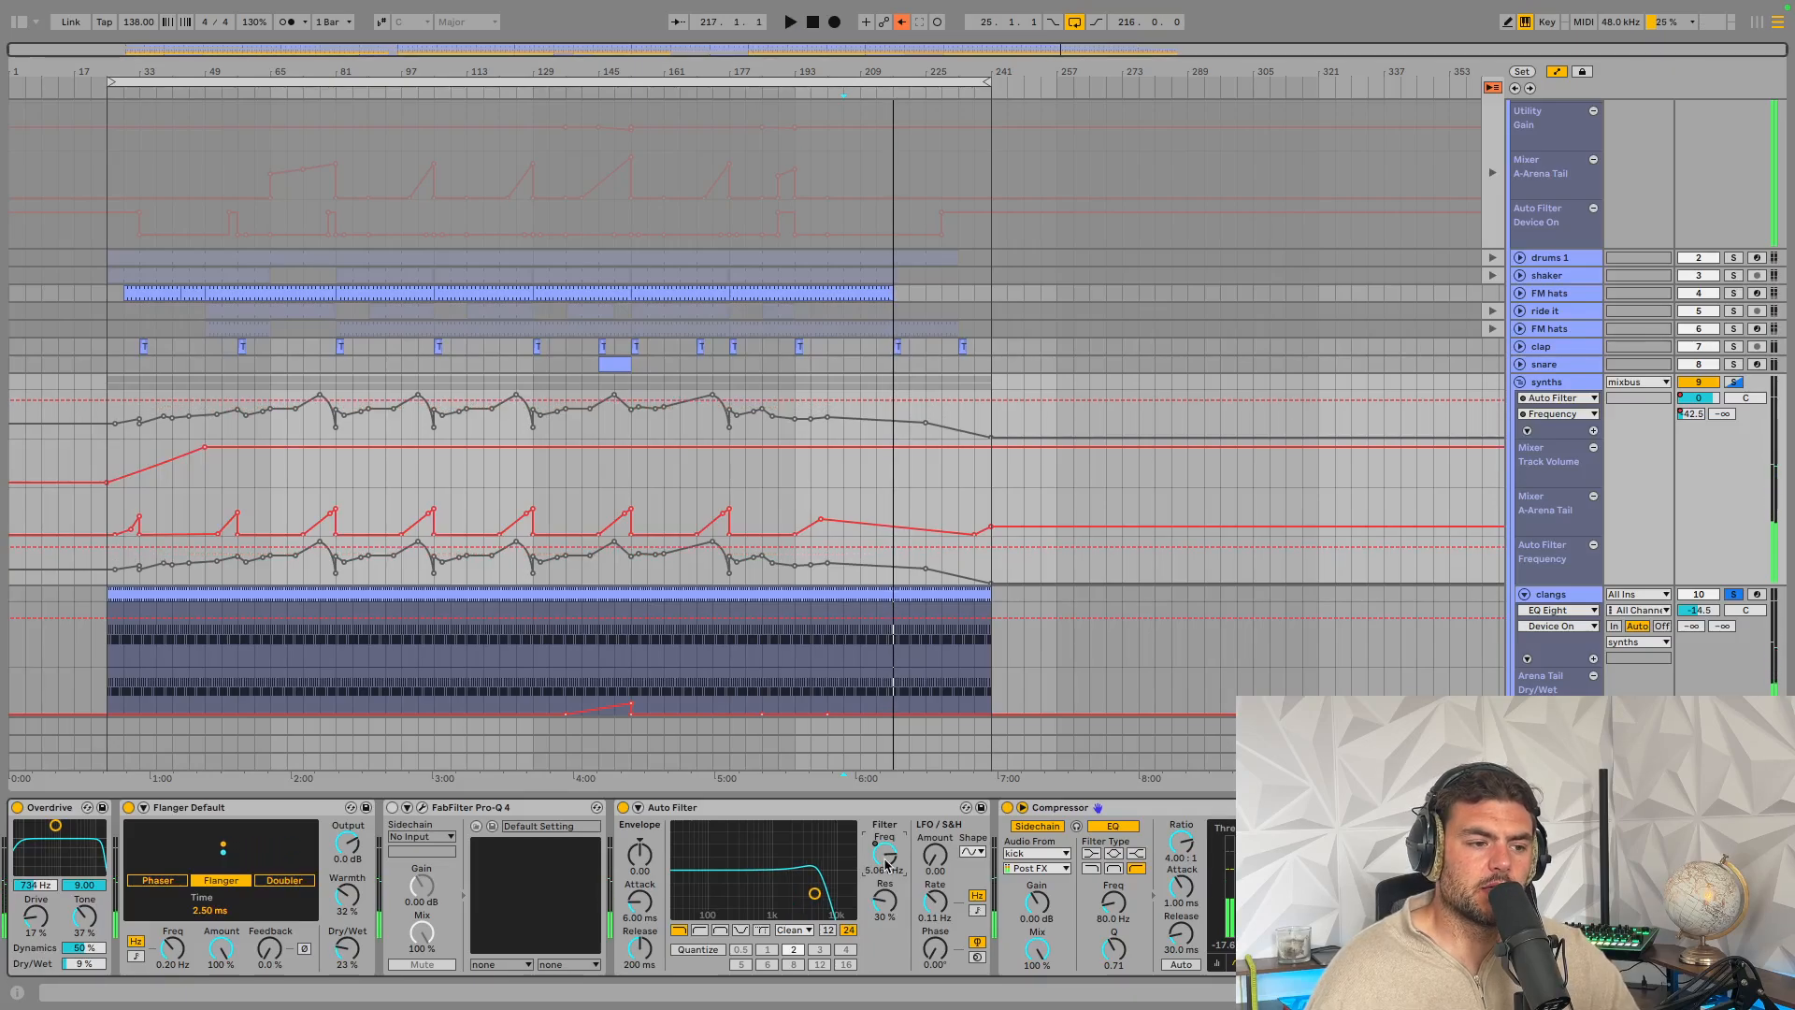
{"action": "left_click_drag", "start_coordinate": [886, 860], "coordinate": [885, 881]}
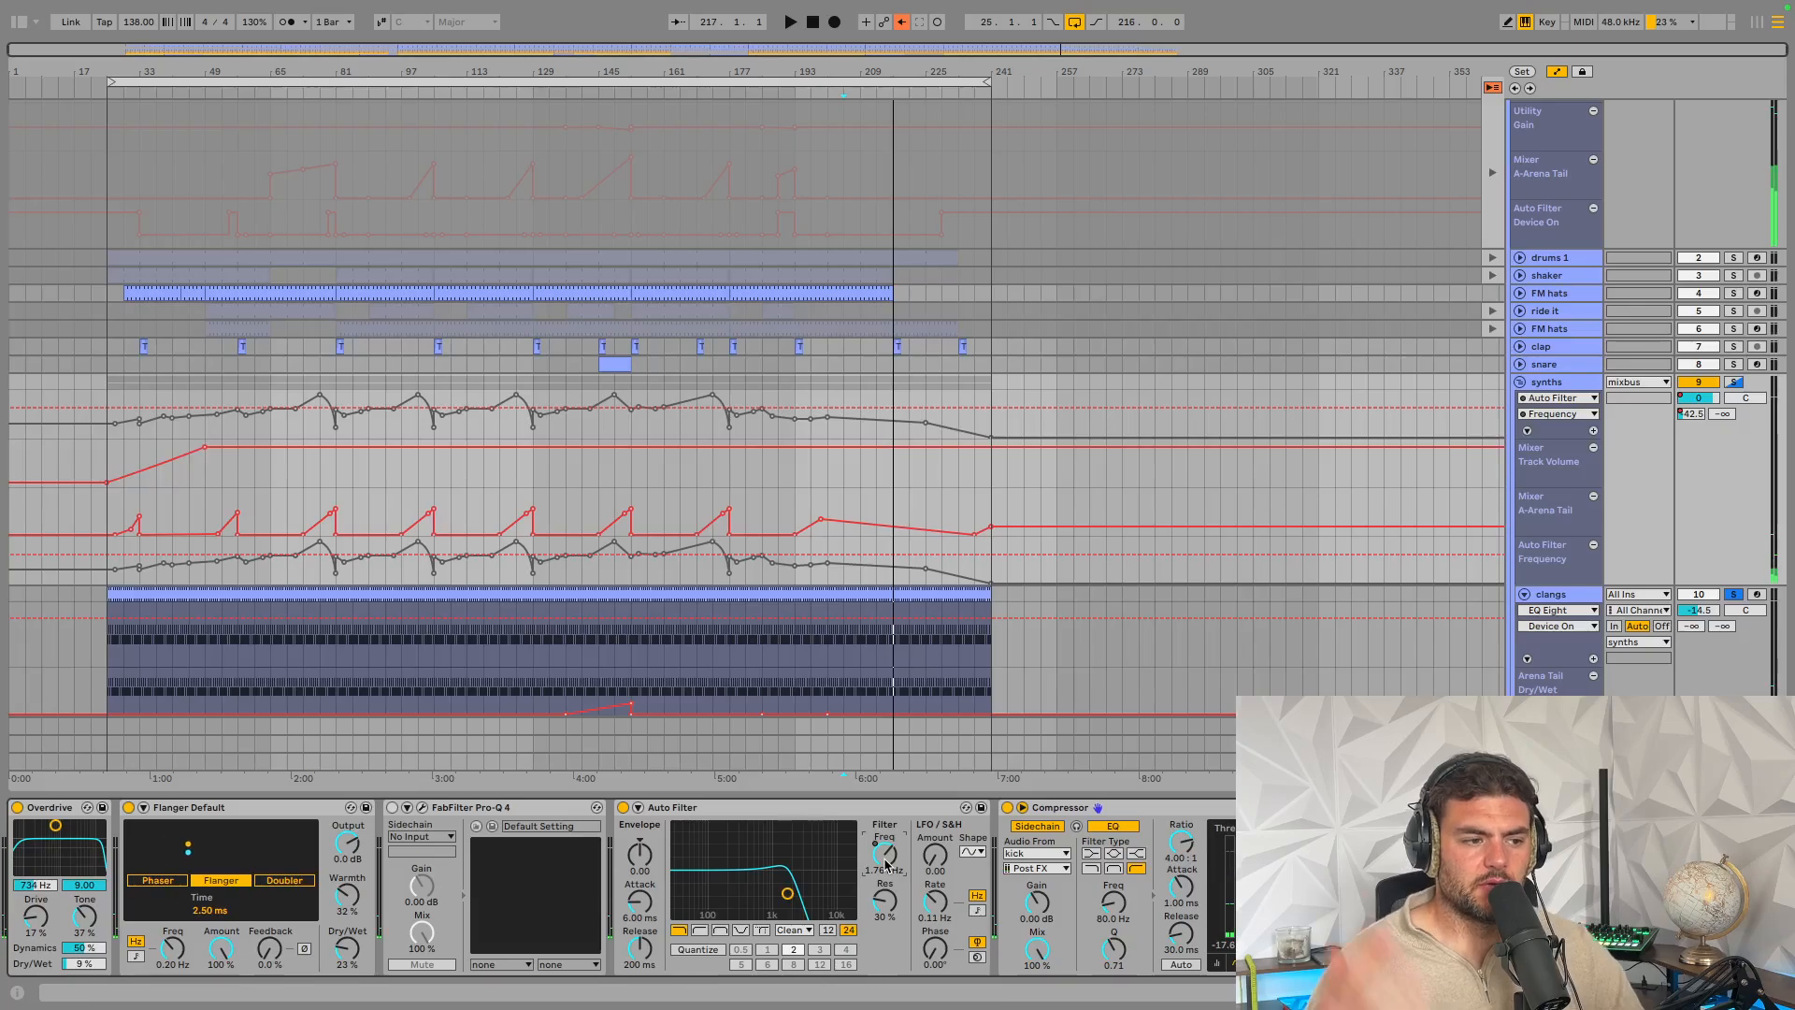
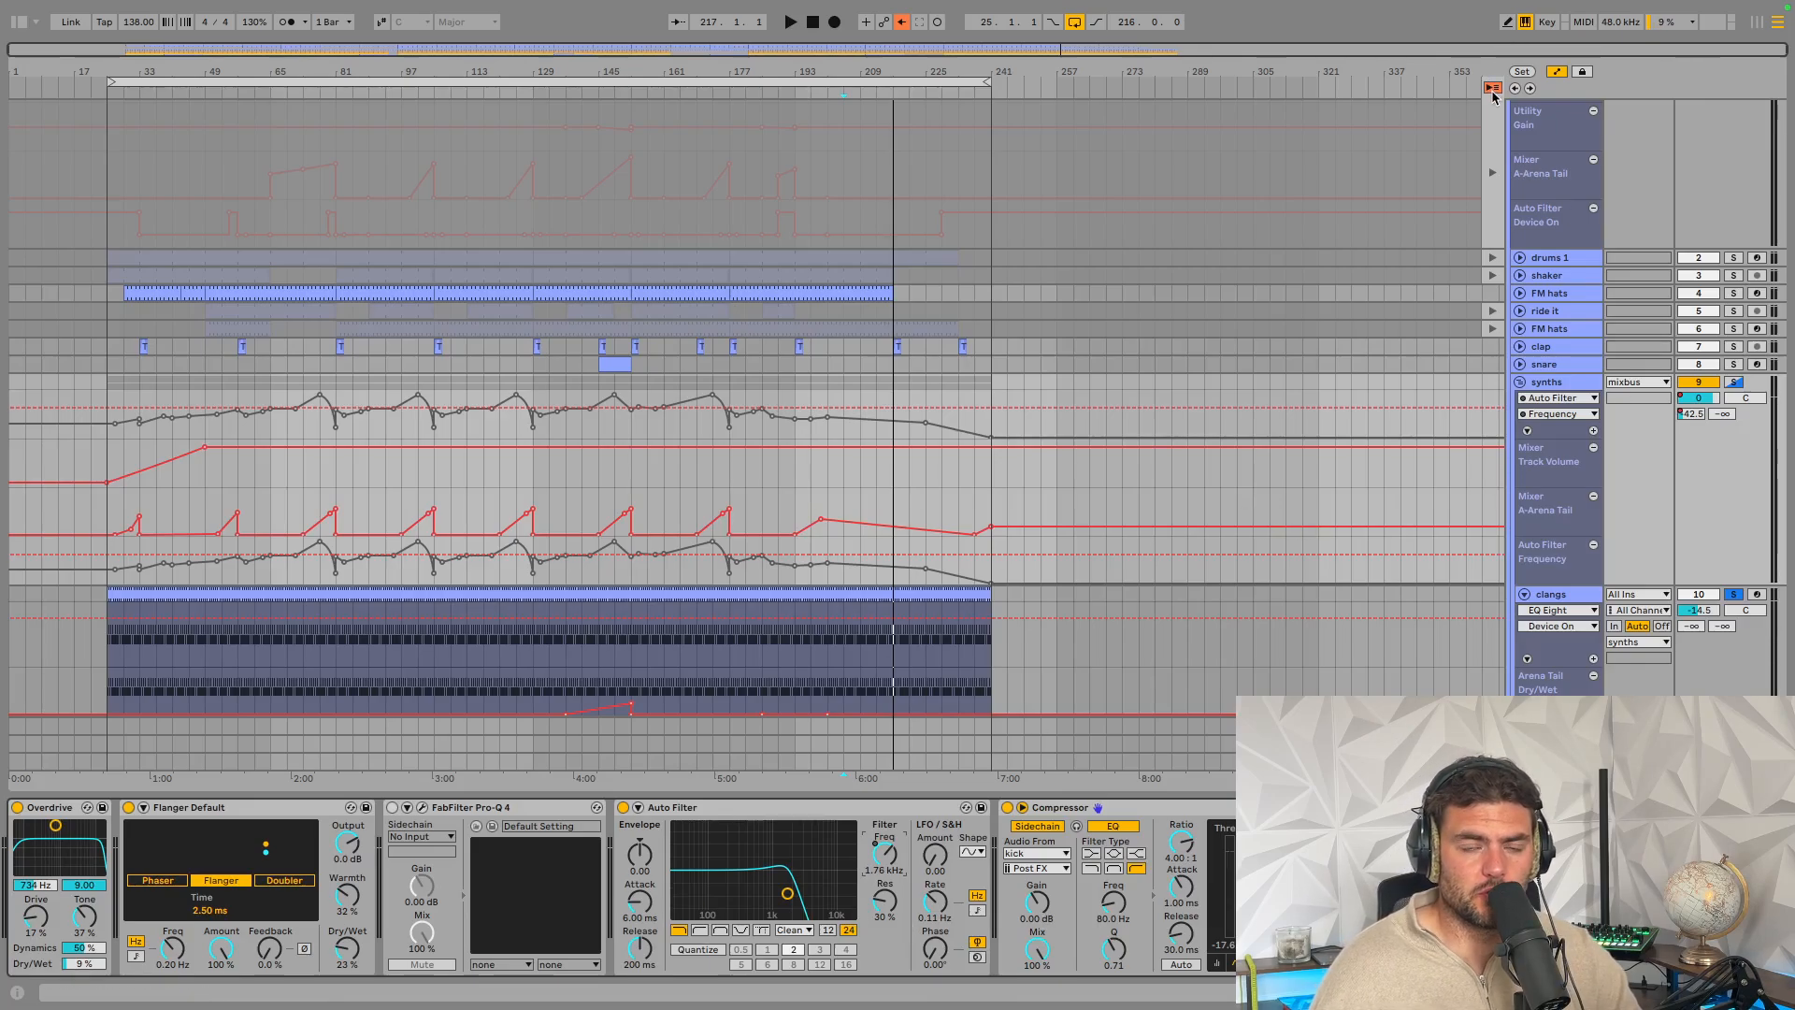
Return all tracks to arrangement playback, starting from the synths group
{"action": "left_click", "coordinate": [1562, 387]}
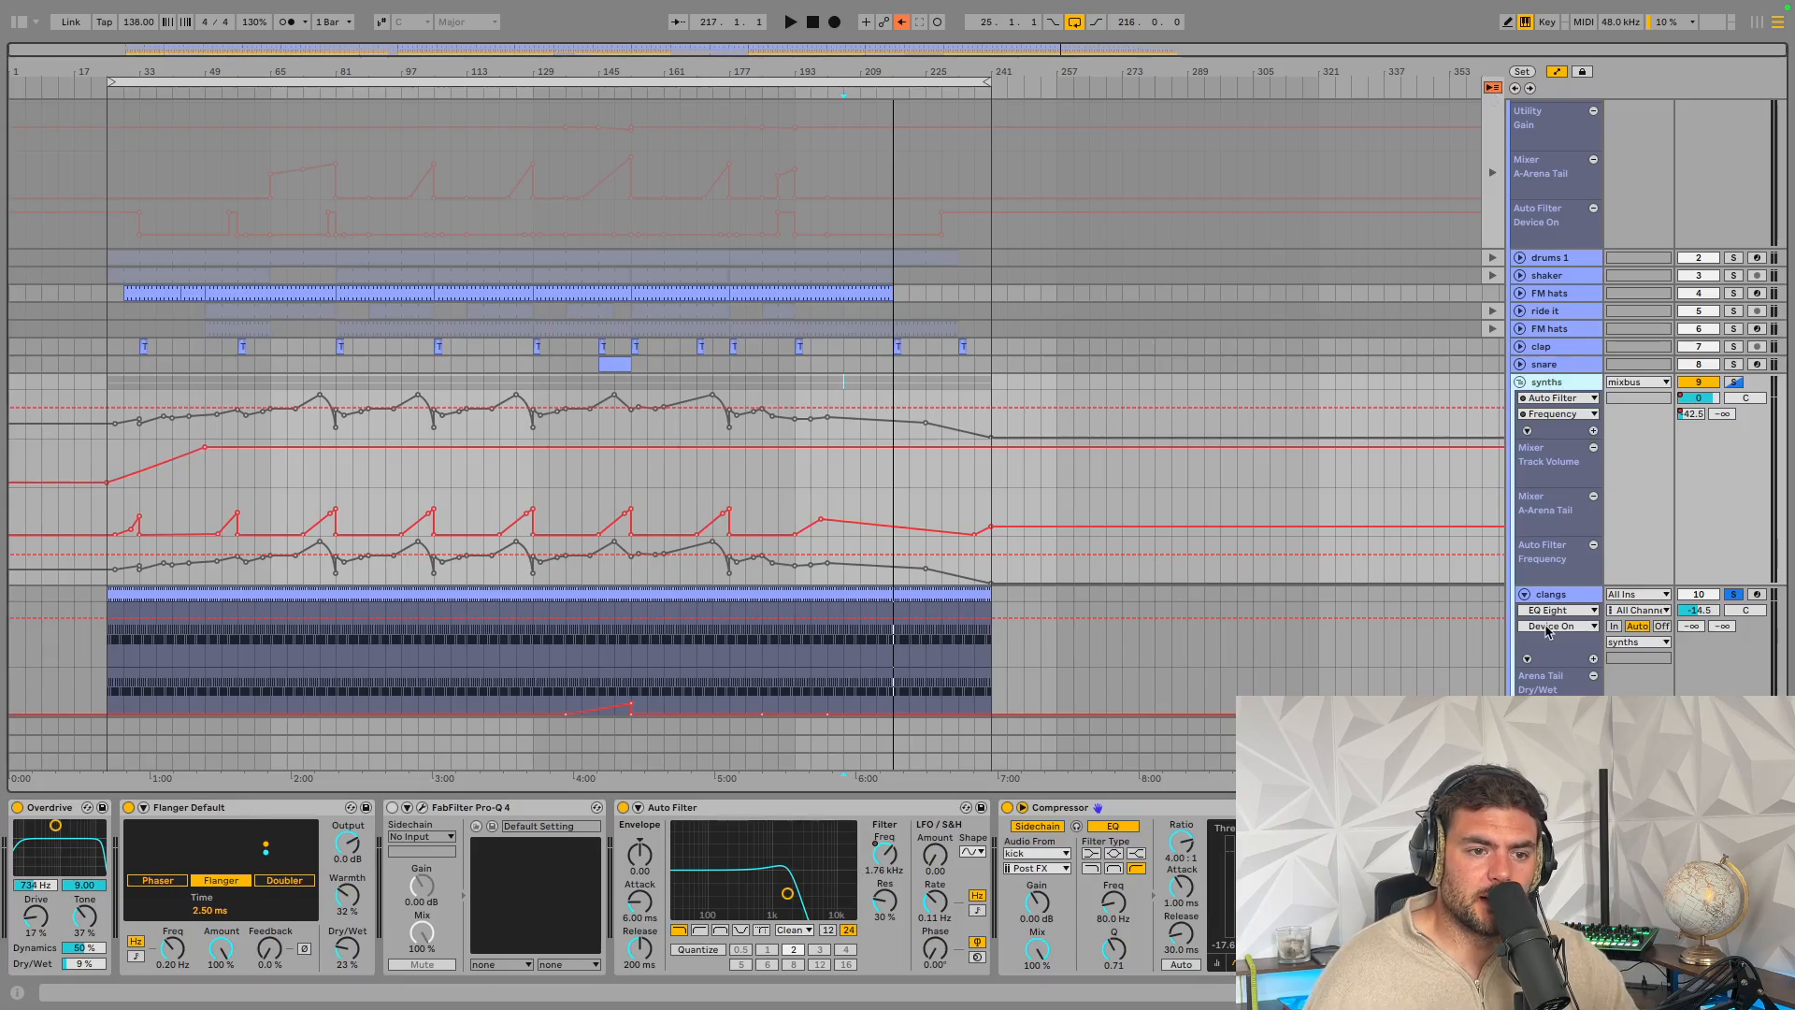
{"action": "scroll", "coordinate": [1547, 631], "scroll_direction": "down", "scroll_amount": 3}
{"action": "scroll", "coordinate": [1549, 612], "scroll_direction": "up", "scroll_amount": 6}
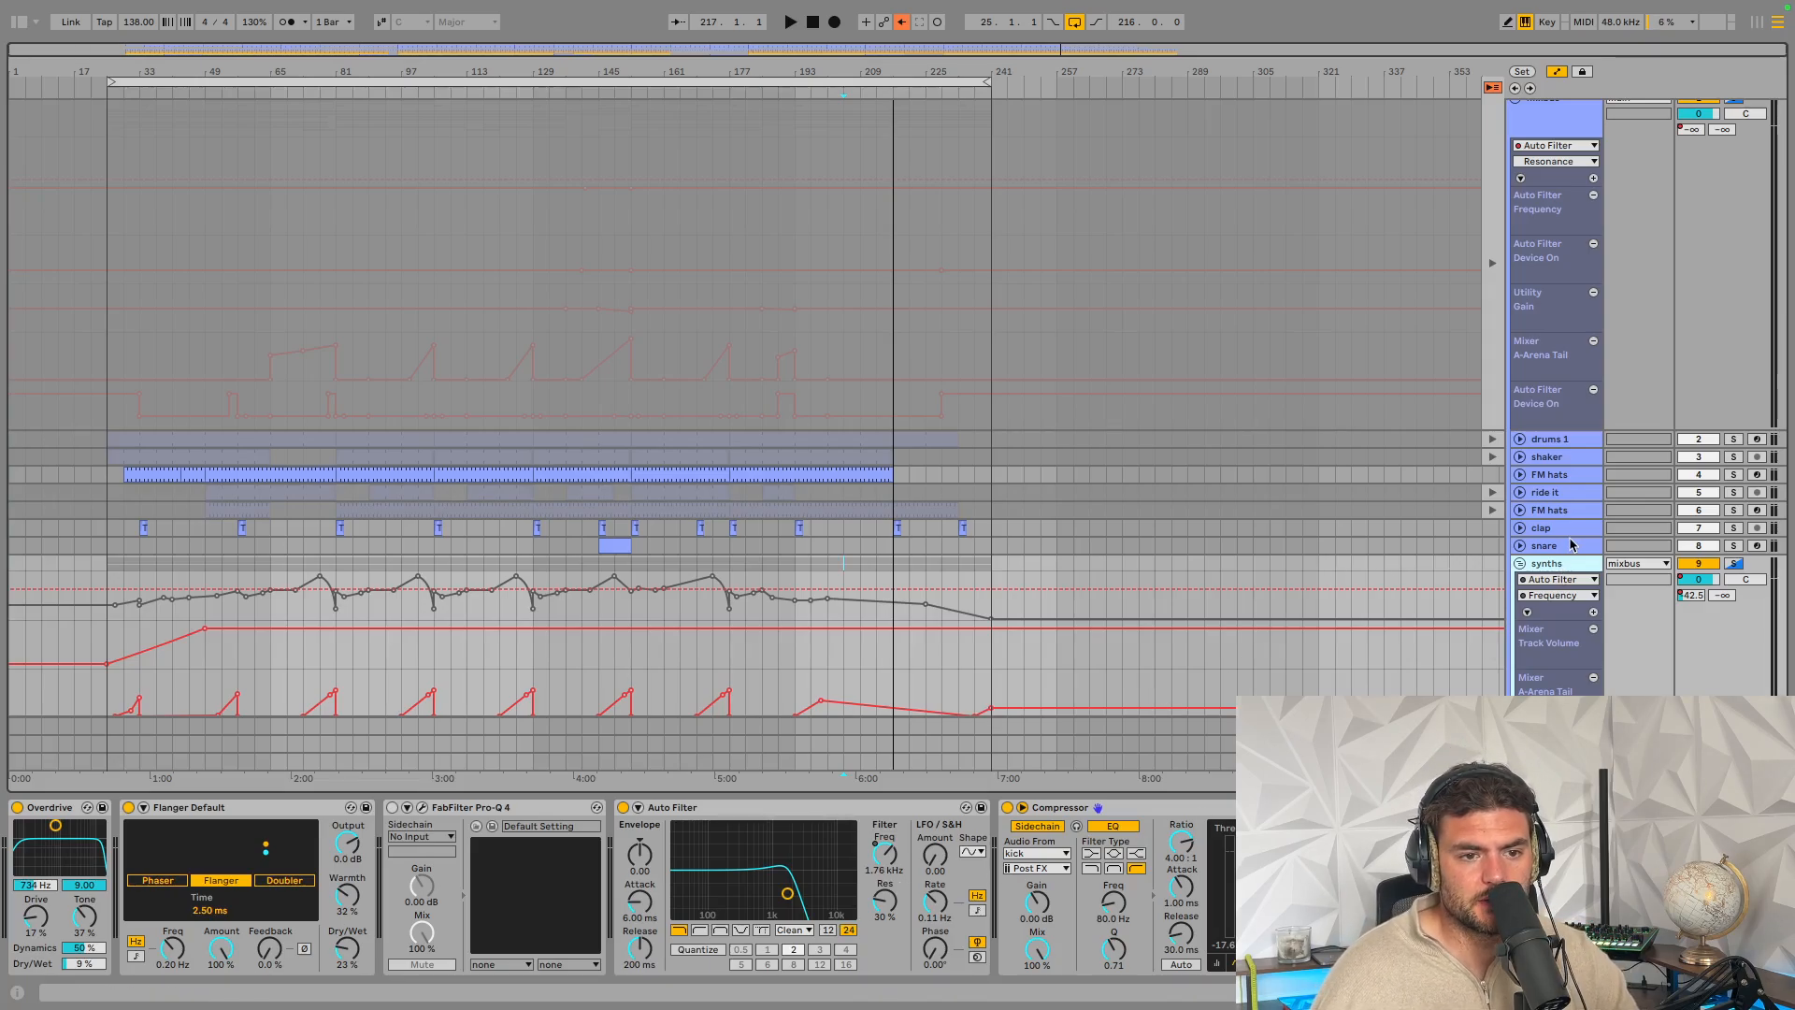
{"action": "left_click", "coordinate": [1493, 88]}
{"action": "scroll", "coordinate": [1523, 599], "scroll_direction": "down", "scroll_amount": 1}
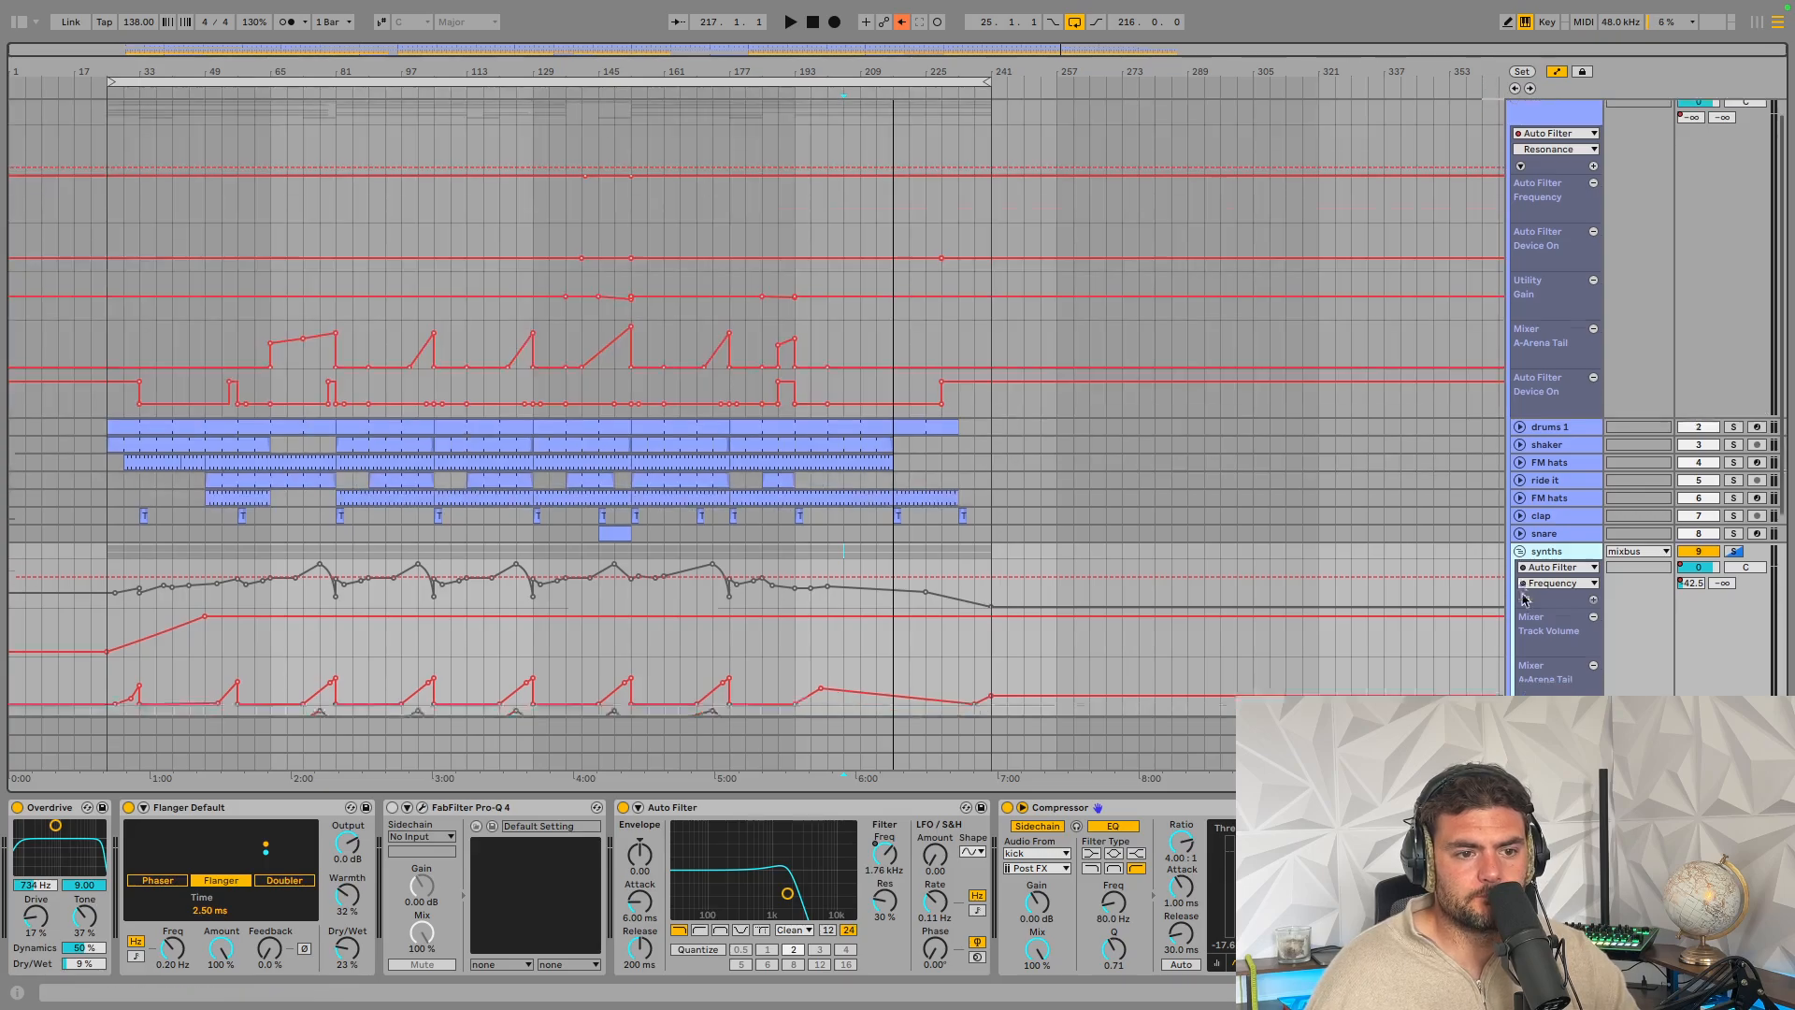
{"action": "scroll", "coordinate": [1523, 599], "scroll_direction": "down", "scroll_amount": 5}
Show the clangs track's devices and examine the chain from the Drum Rack to the Spreader
{"action": "left_click", "coordinate": [1552, 635]}
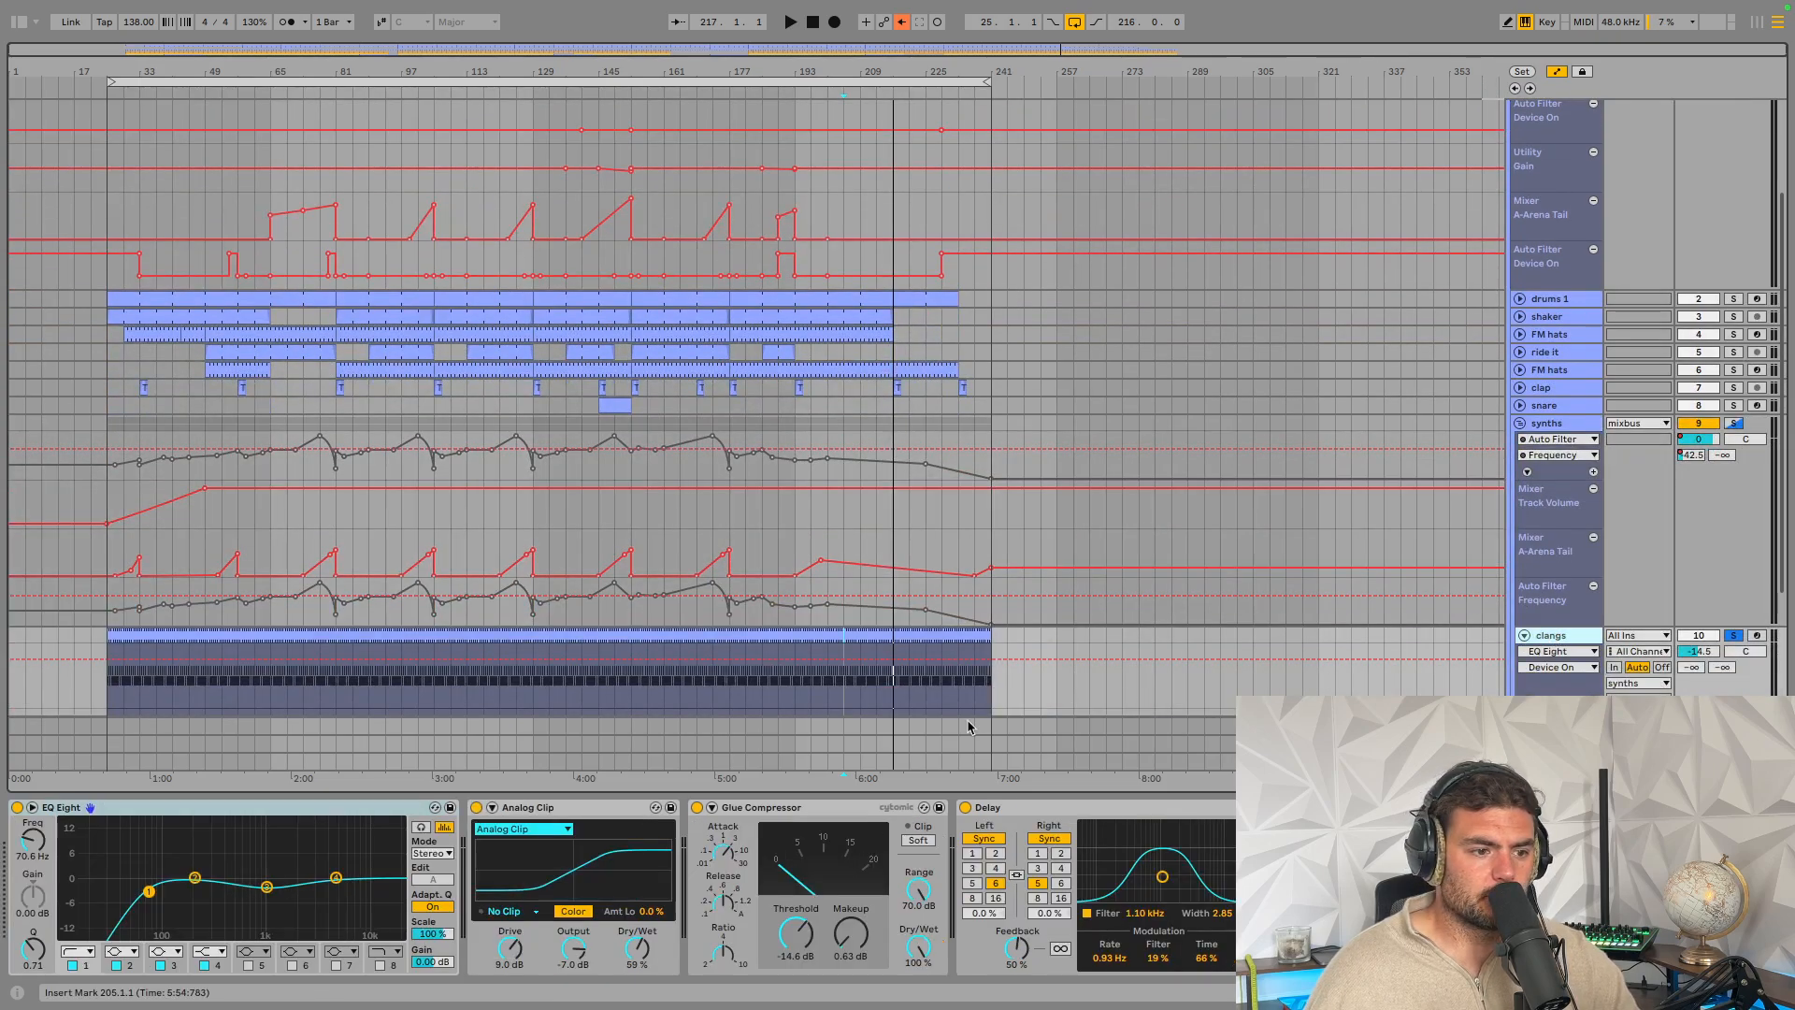
{"action": "left_click", "coordinate": [1016, 810]}
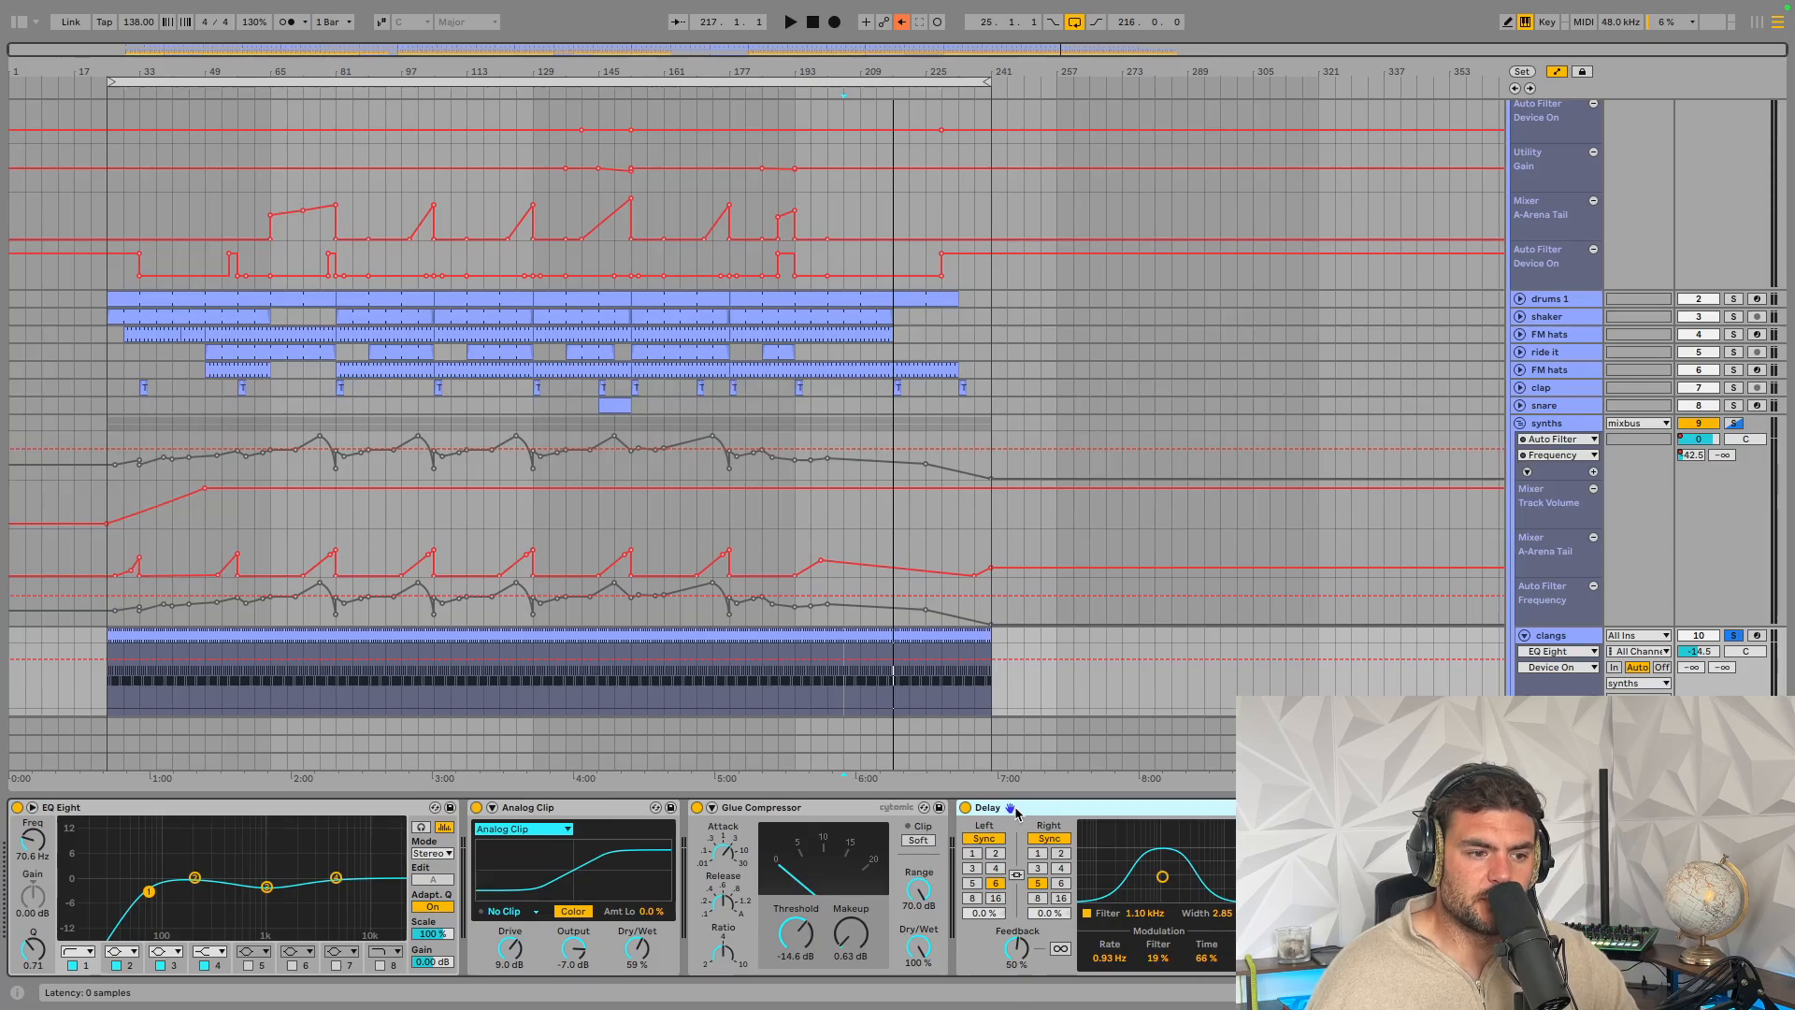
{"action": "scroll", "coordinate": [897, 869], "scroll_direction": "left", "scroll_amount": 10}
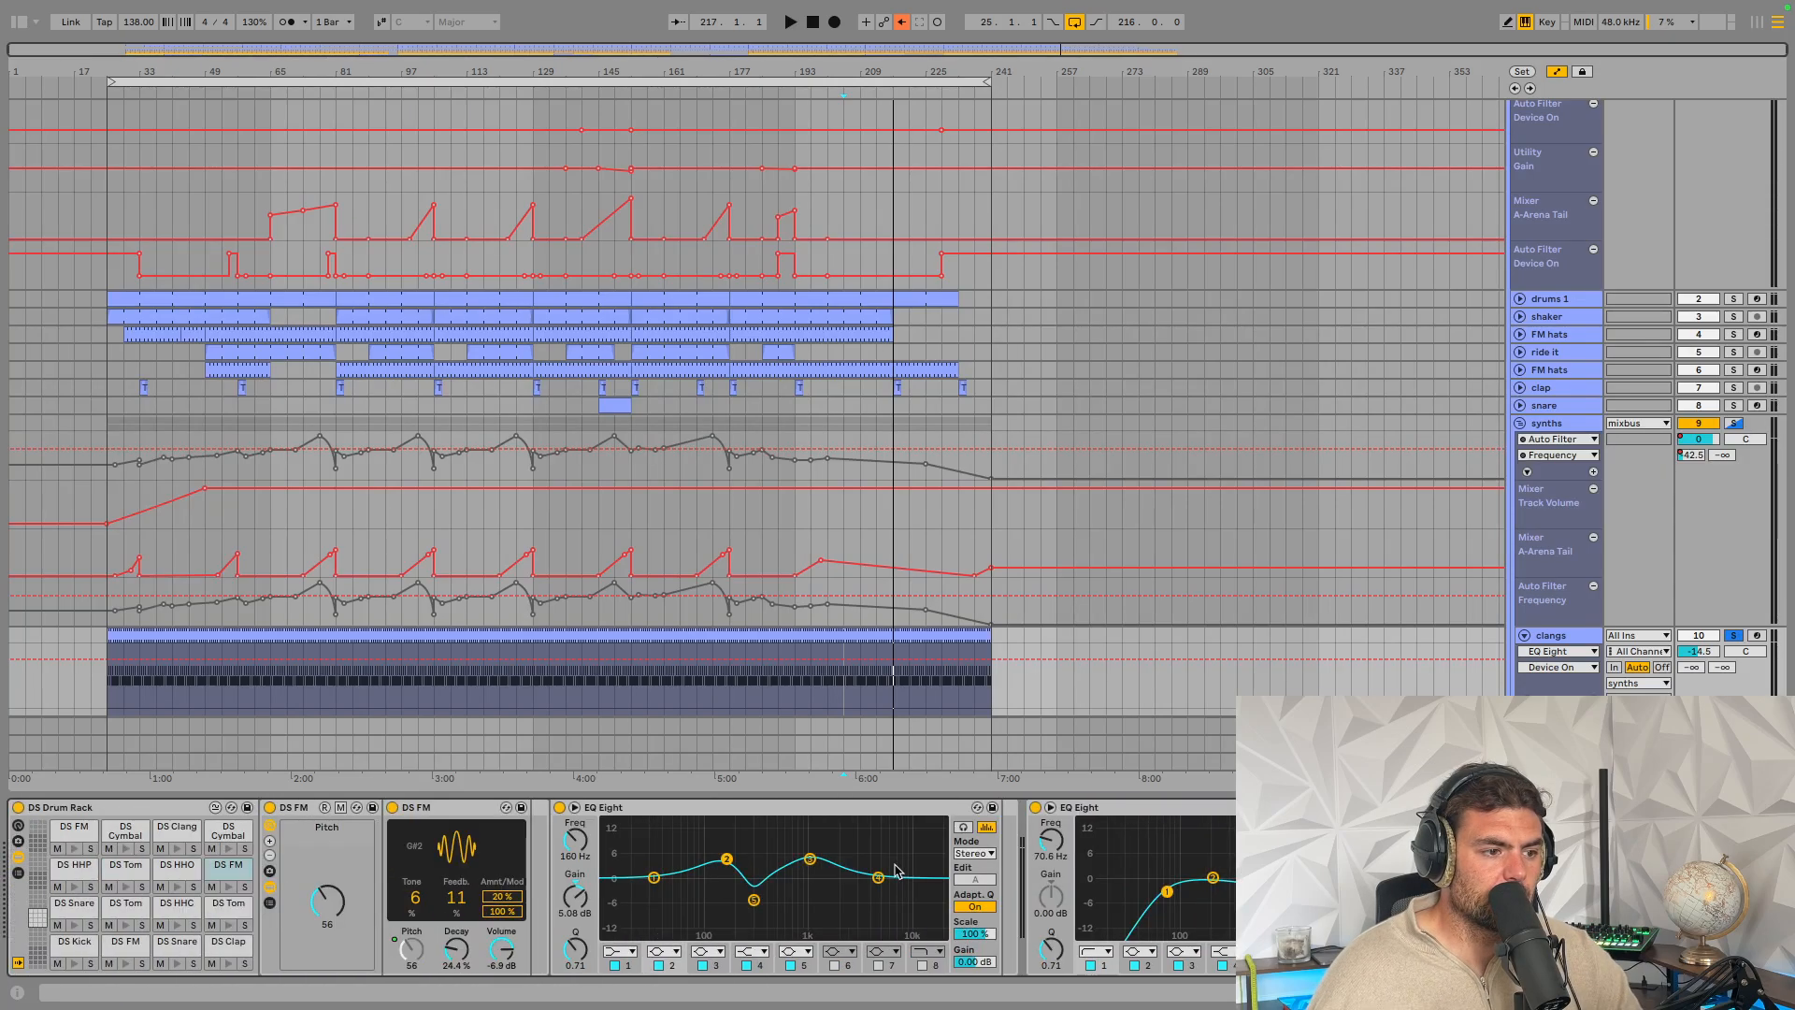
{"action": "scroll", "coordinate": [895, 872], "scroll_direction": "right", "scroll_amount": 15}
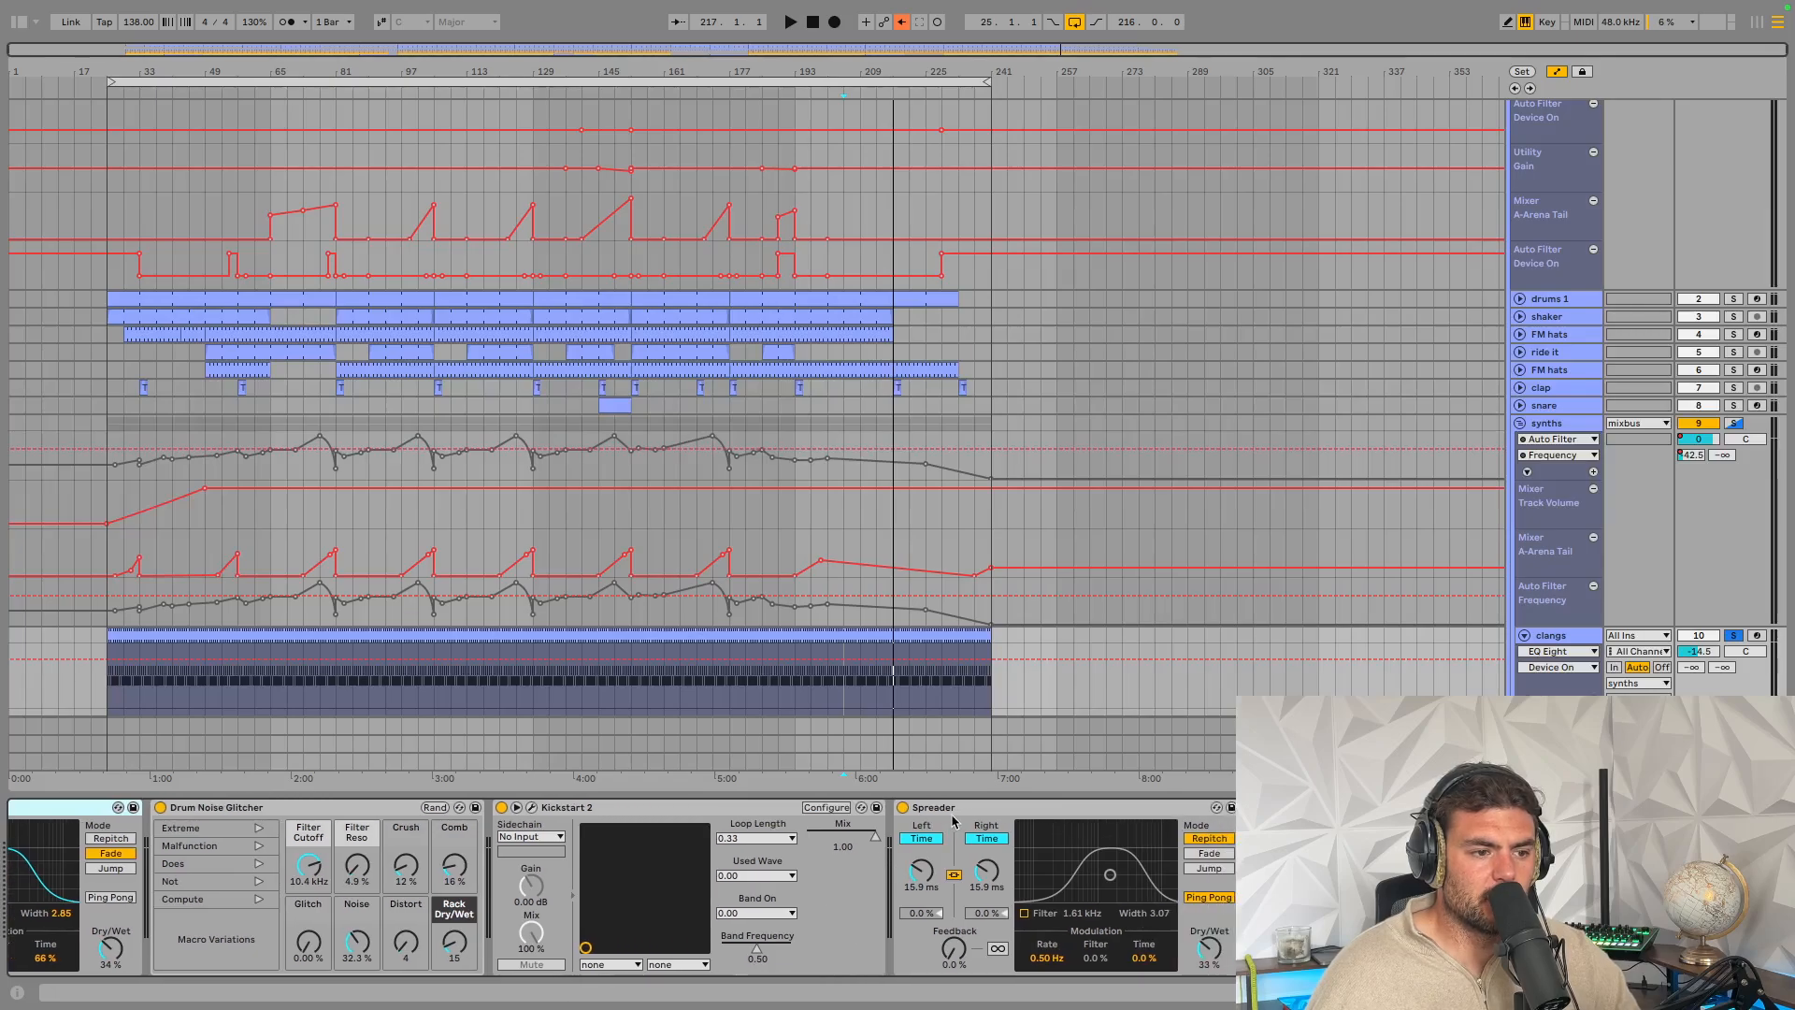
Inspect the Spreader's left and right delay times and its dry/wet amount, continuing along the chain to Arena Tail
{"action": "left_click", "coordinate": [973, 808]}
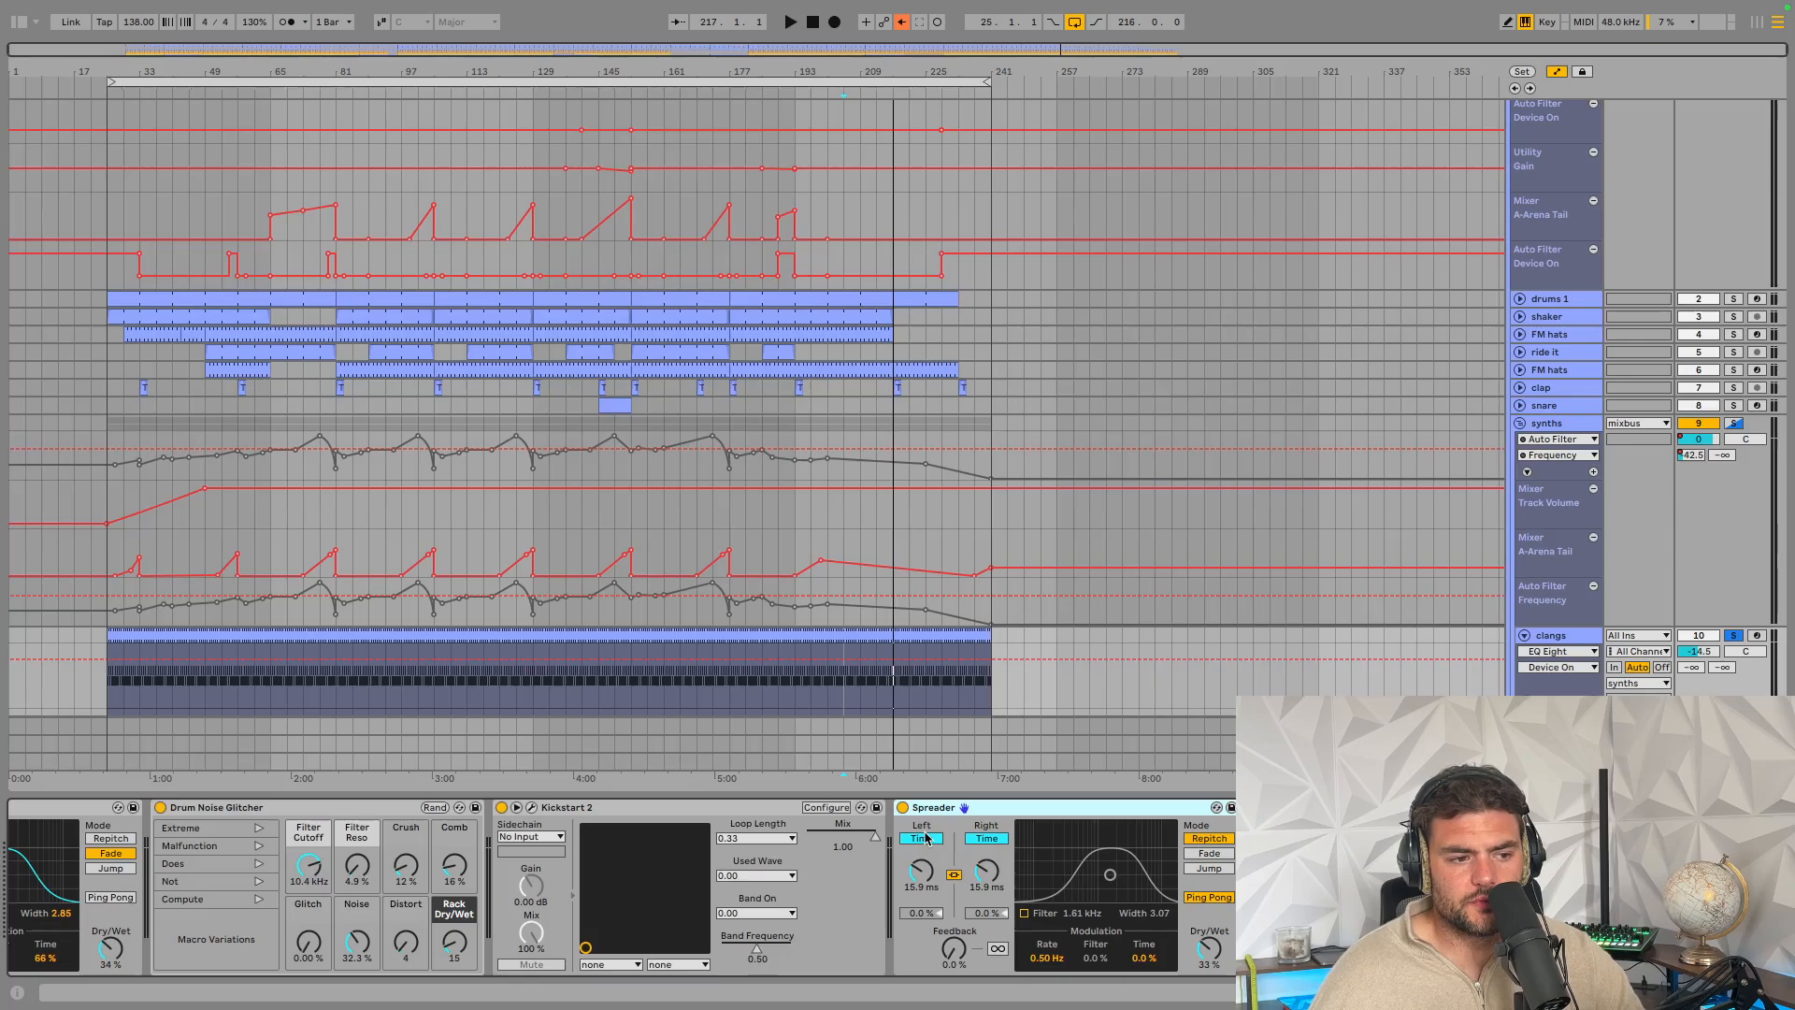
{"action": "left_click", "coordinate": [979, 839]}
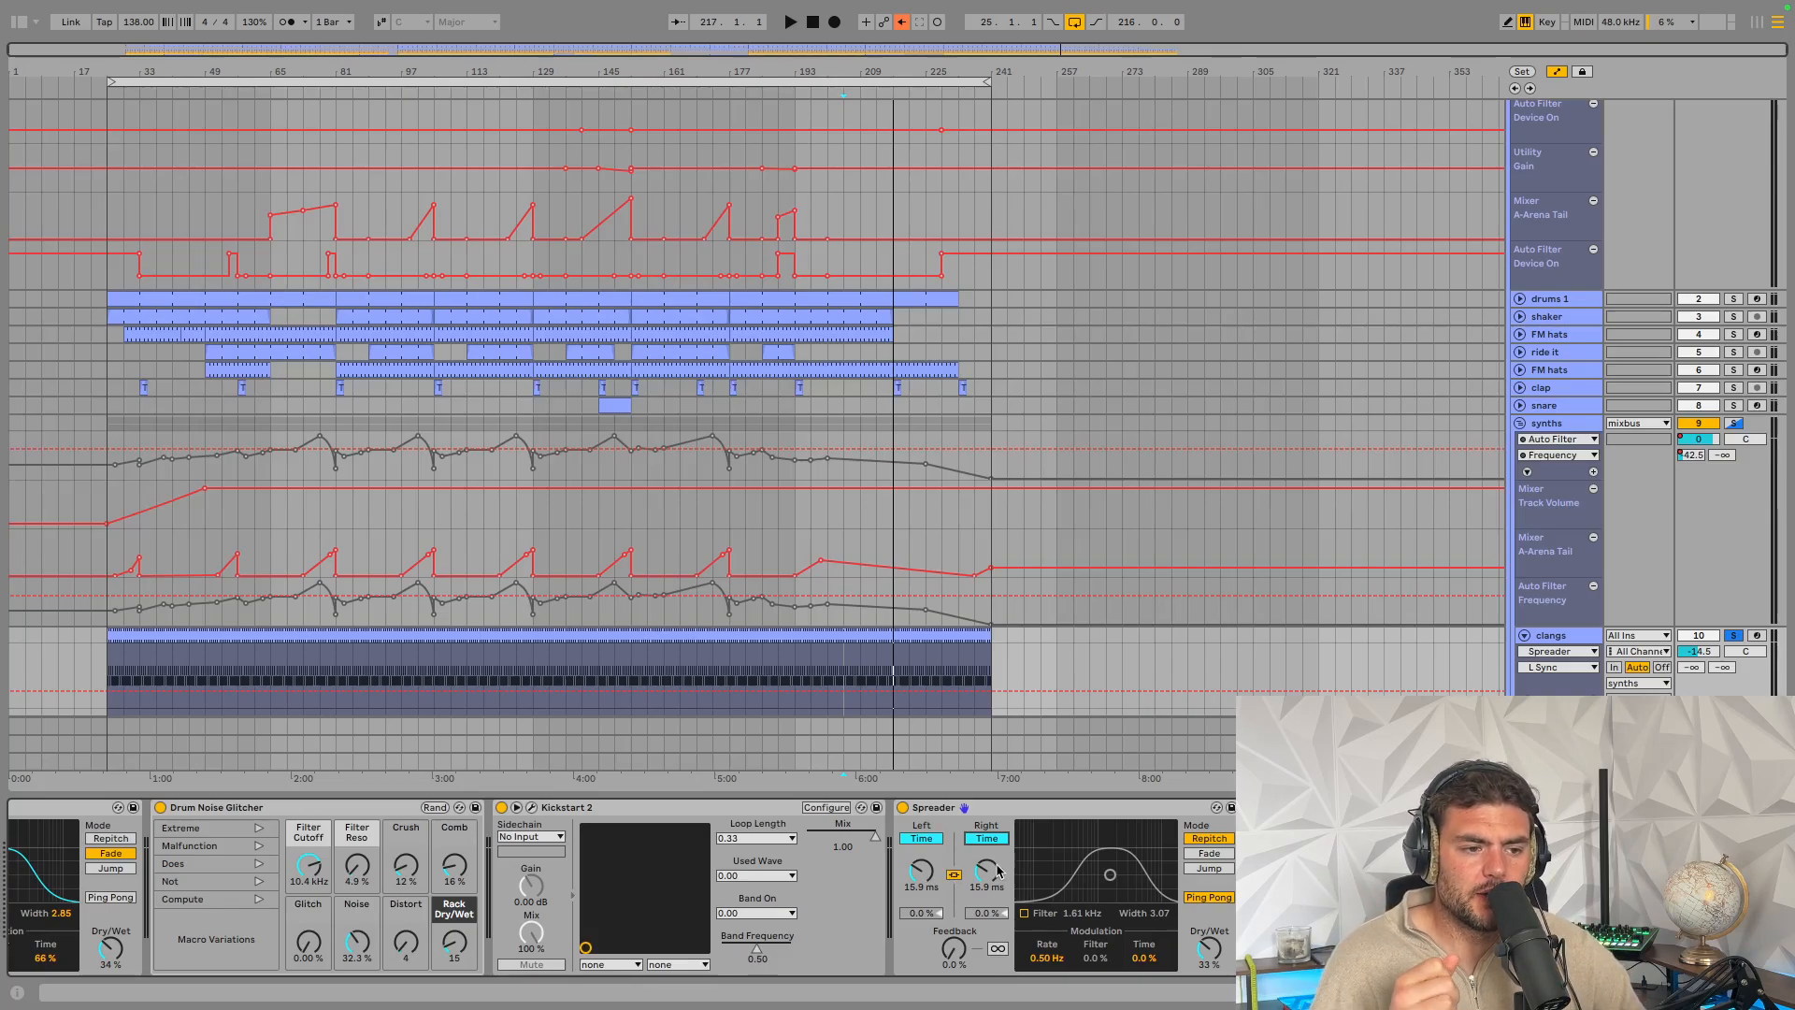
{"action": "left_click", "coordinate": [1209, 950]}
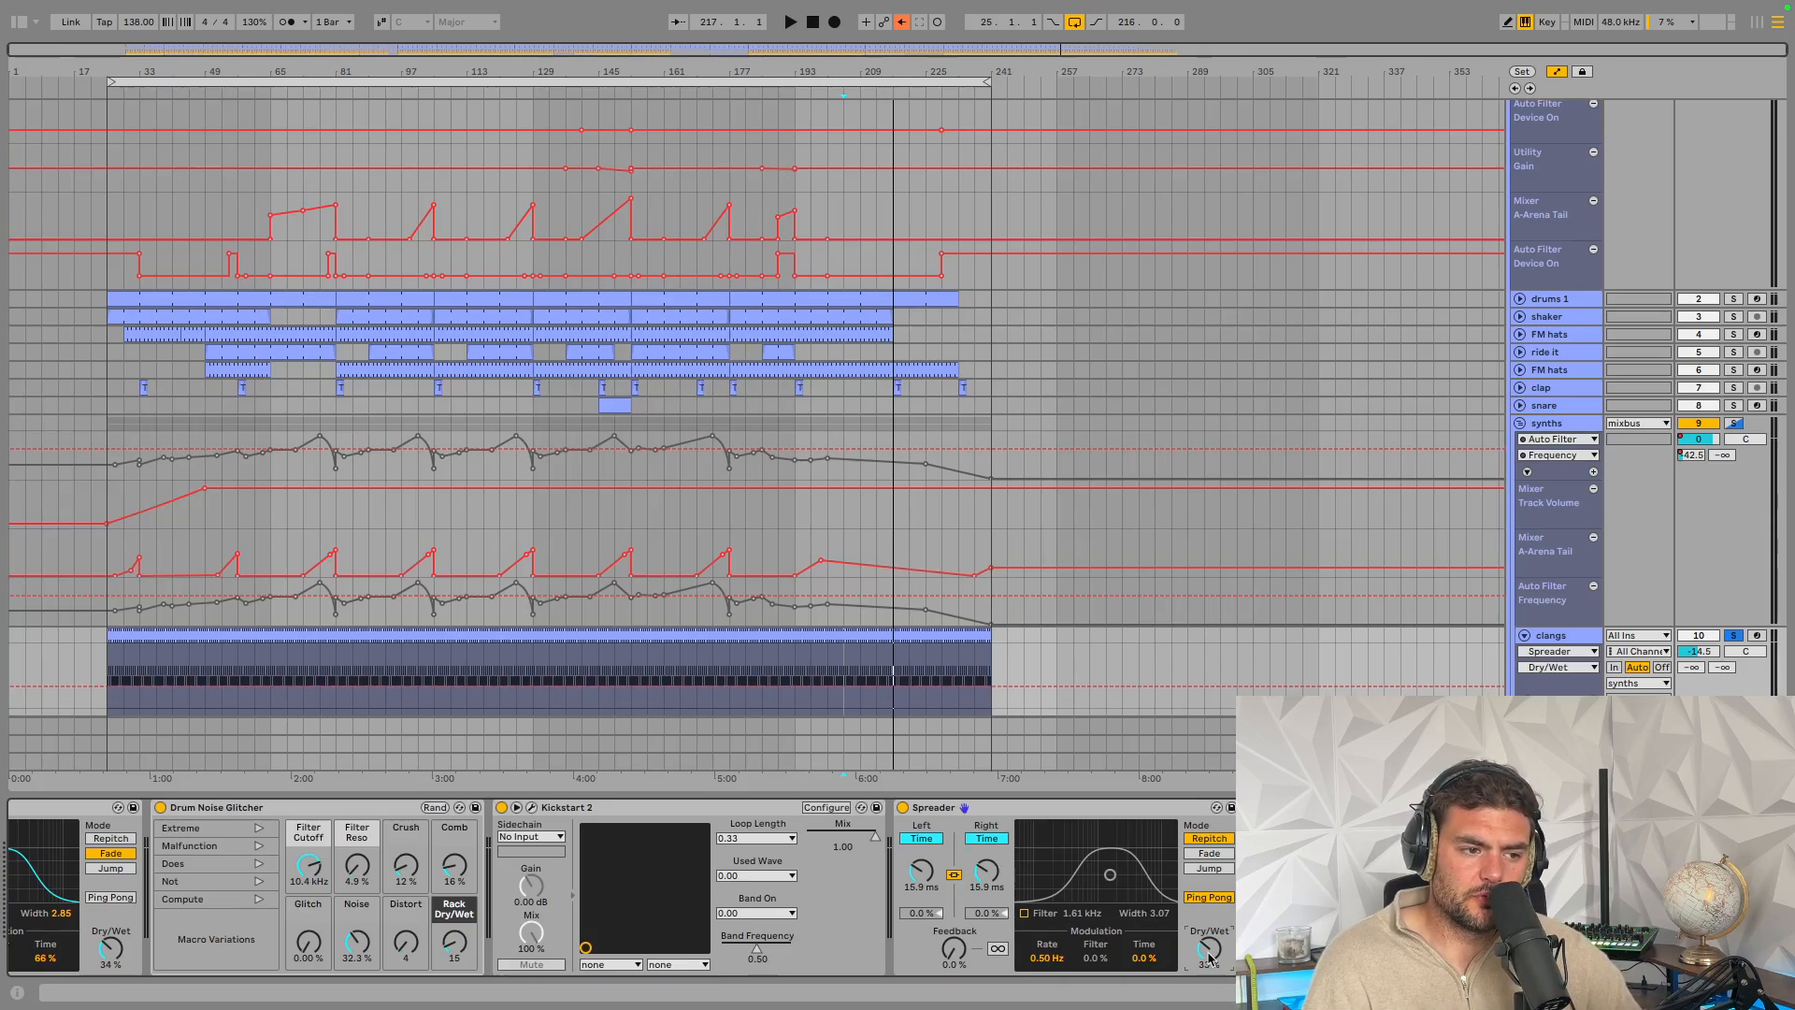
{"action": "scroll", "coordinate": [1155, 934], "scroll_direction": "right", "scroll_amount": 3}
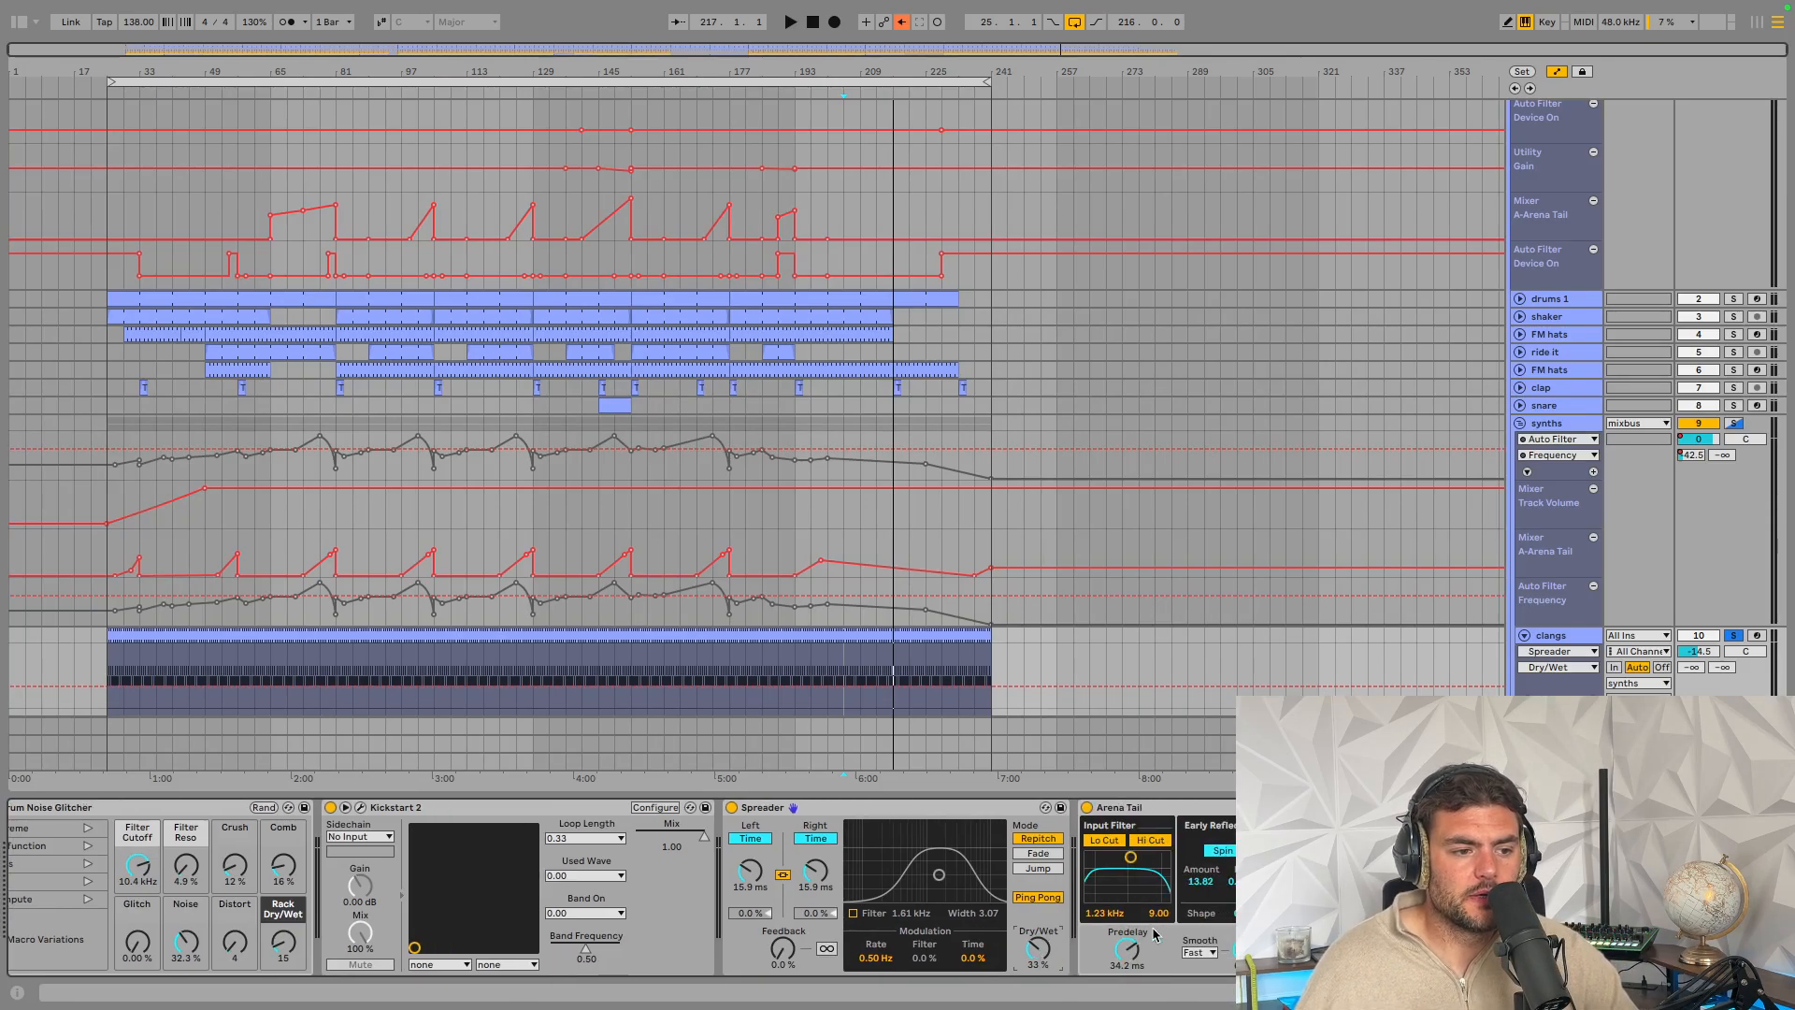
{"action": "scroll", "coordinate": [1174, 930], "scroll_direction": "right", "scroll_amount": 3}
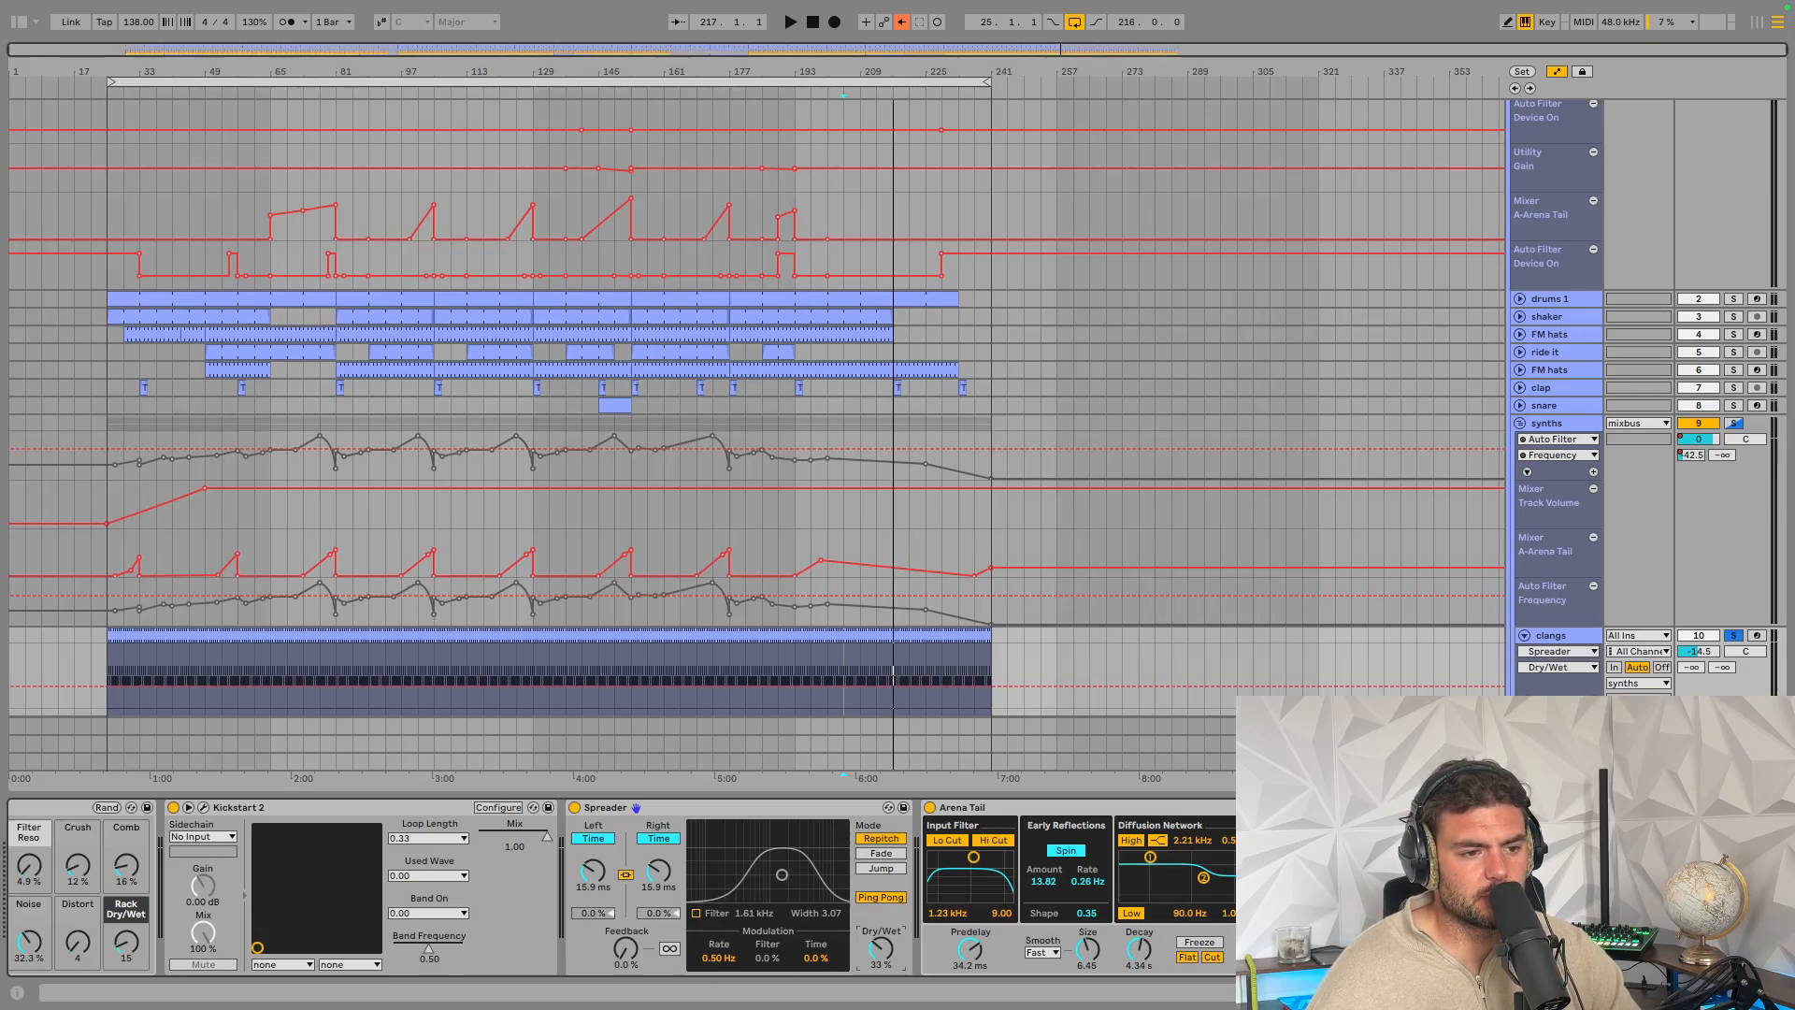
{"action": "scroll", "coordinate": [1174, 929], "scroll_direction": "right", "scroll_amount": 3}
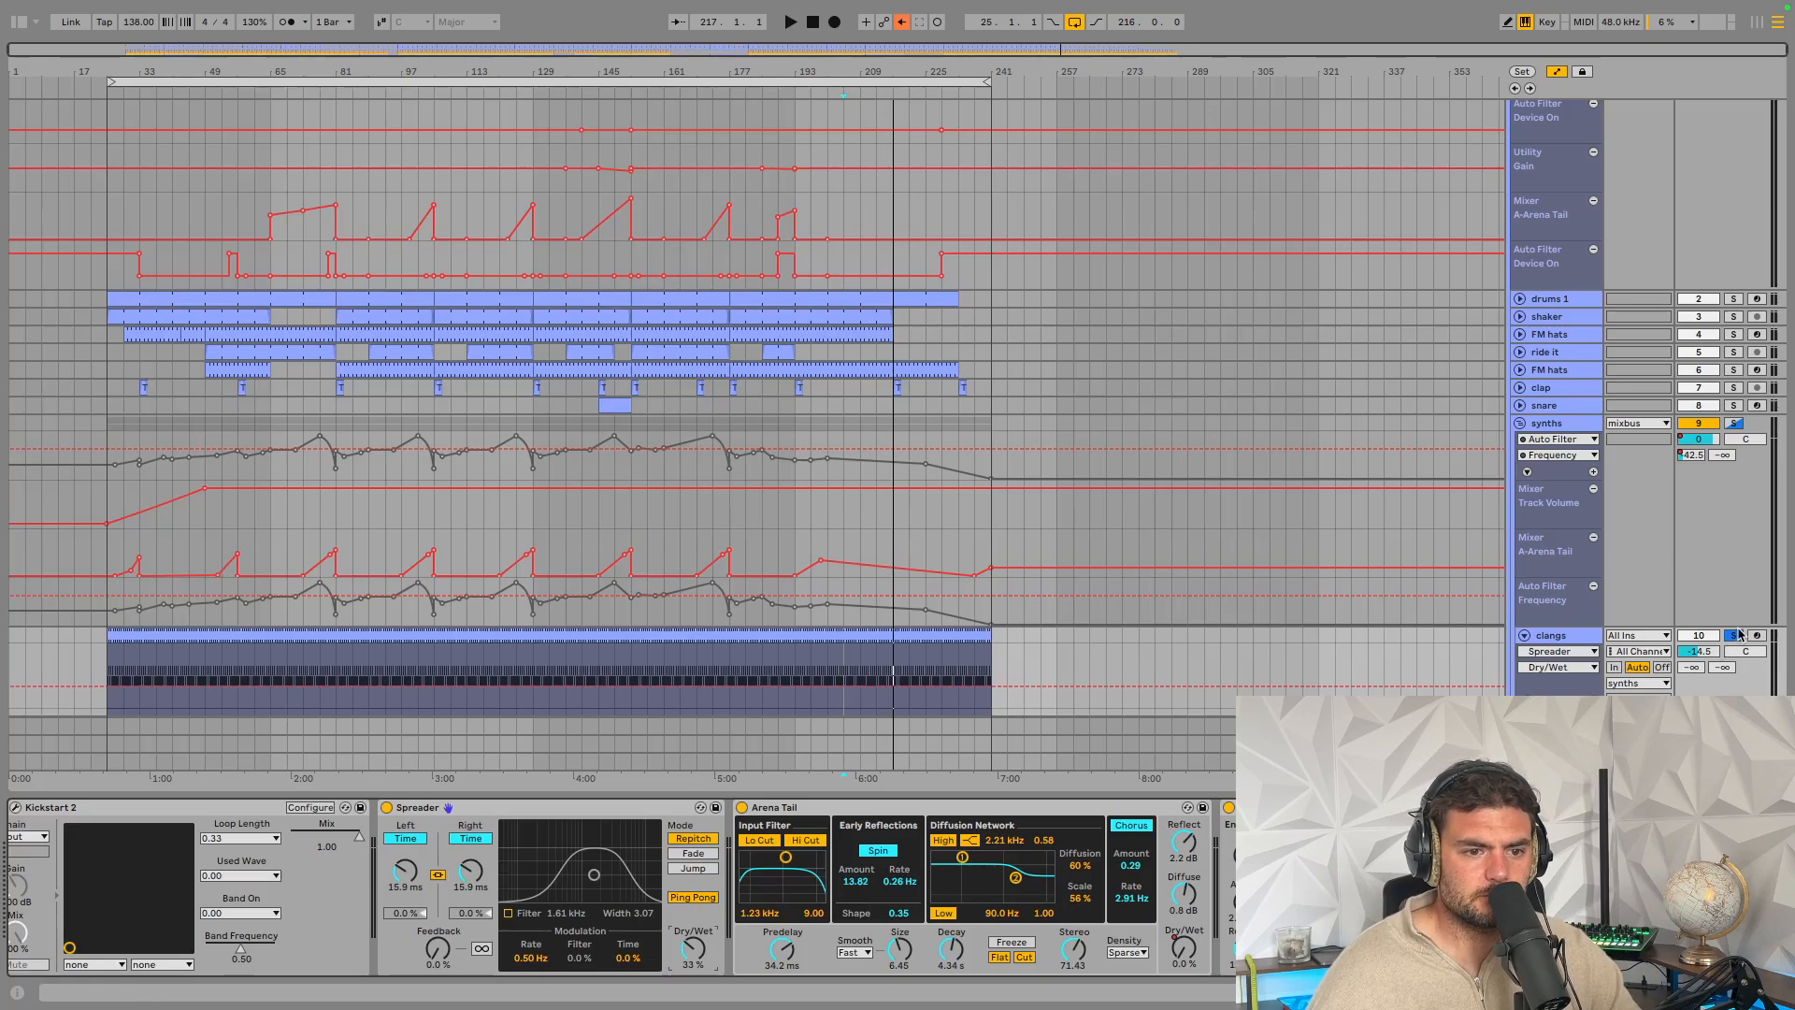
Unsolo the clangs track and select its Arena Tail Dry/Wet automation lane to examine the rise
{"action": "left_click", "coordinate": [1594, 634]}
{"action": "scroll", "coordinate": [1088, 591], "scroll_direction": "down", "scroll_amount": 3}
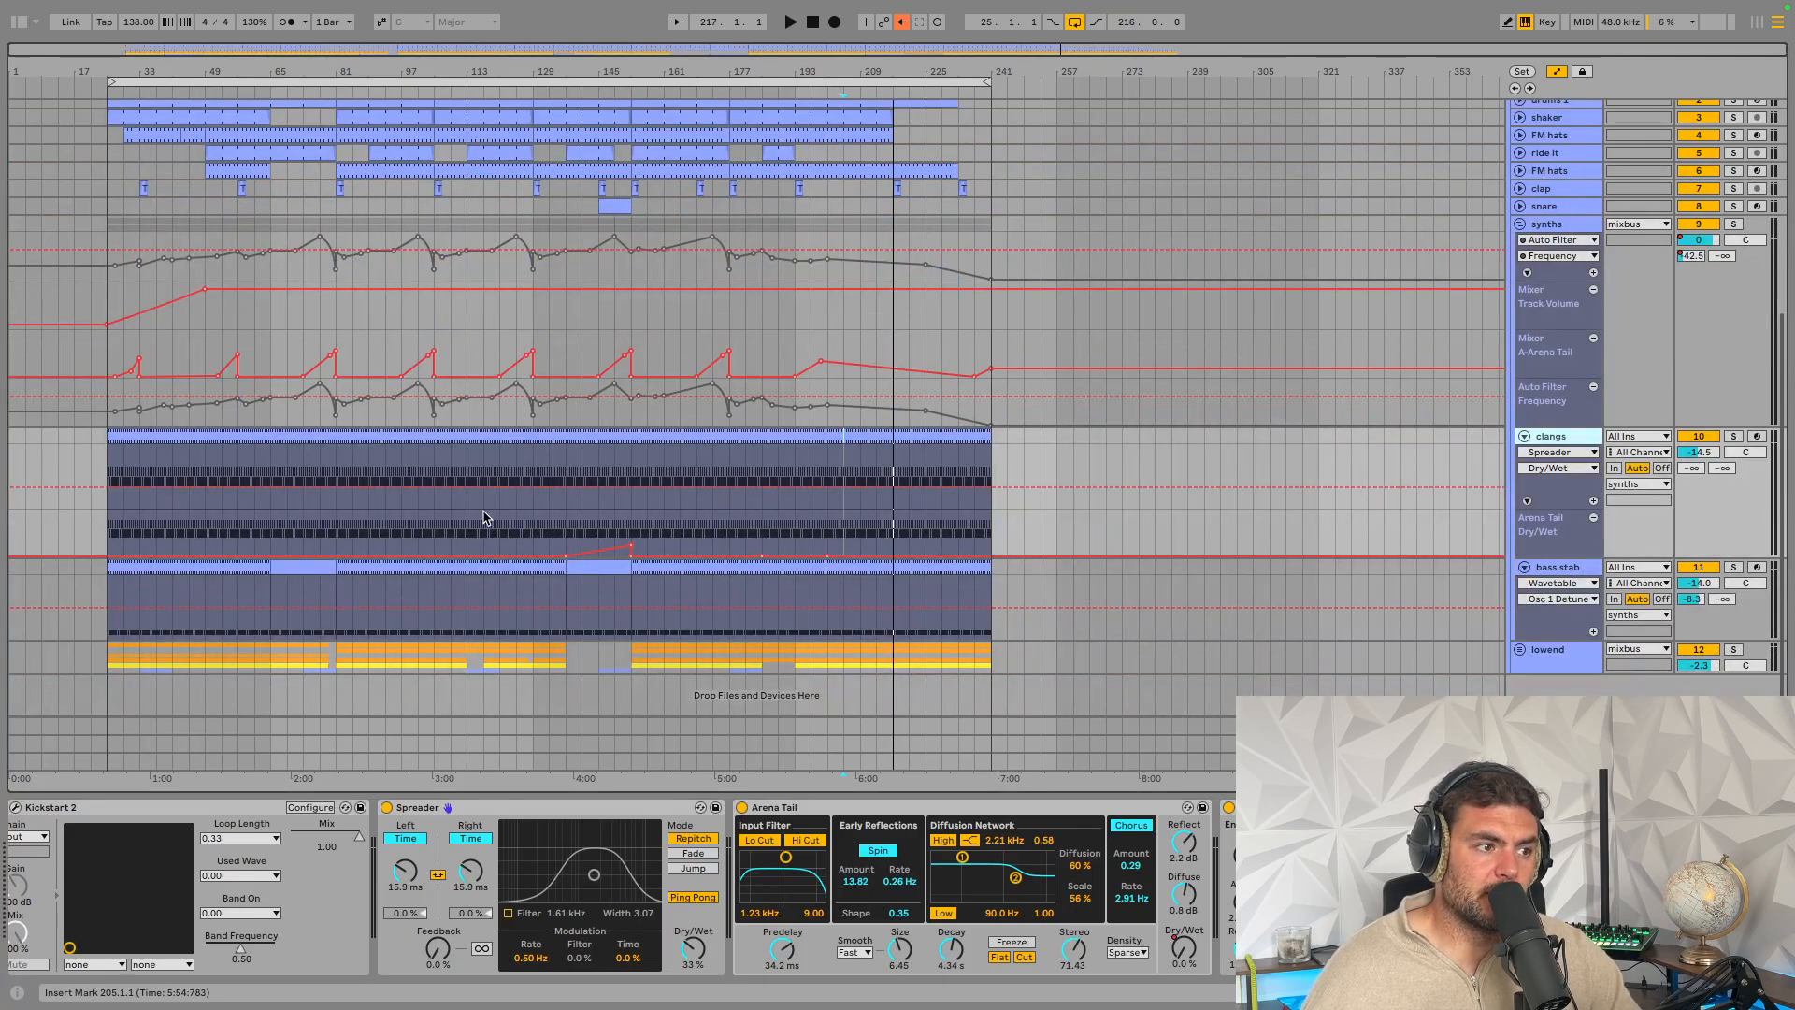
{"action": "left_click", "coordinate": [367, 452]}
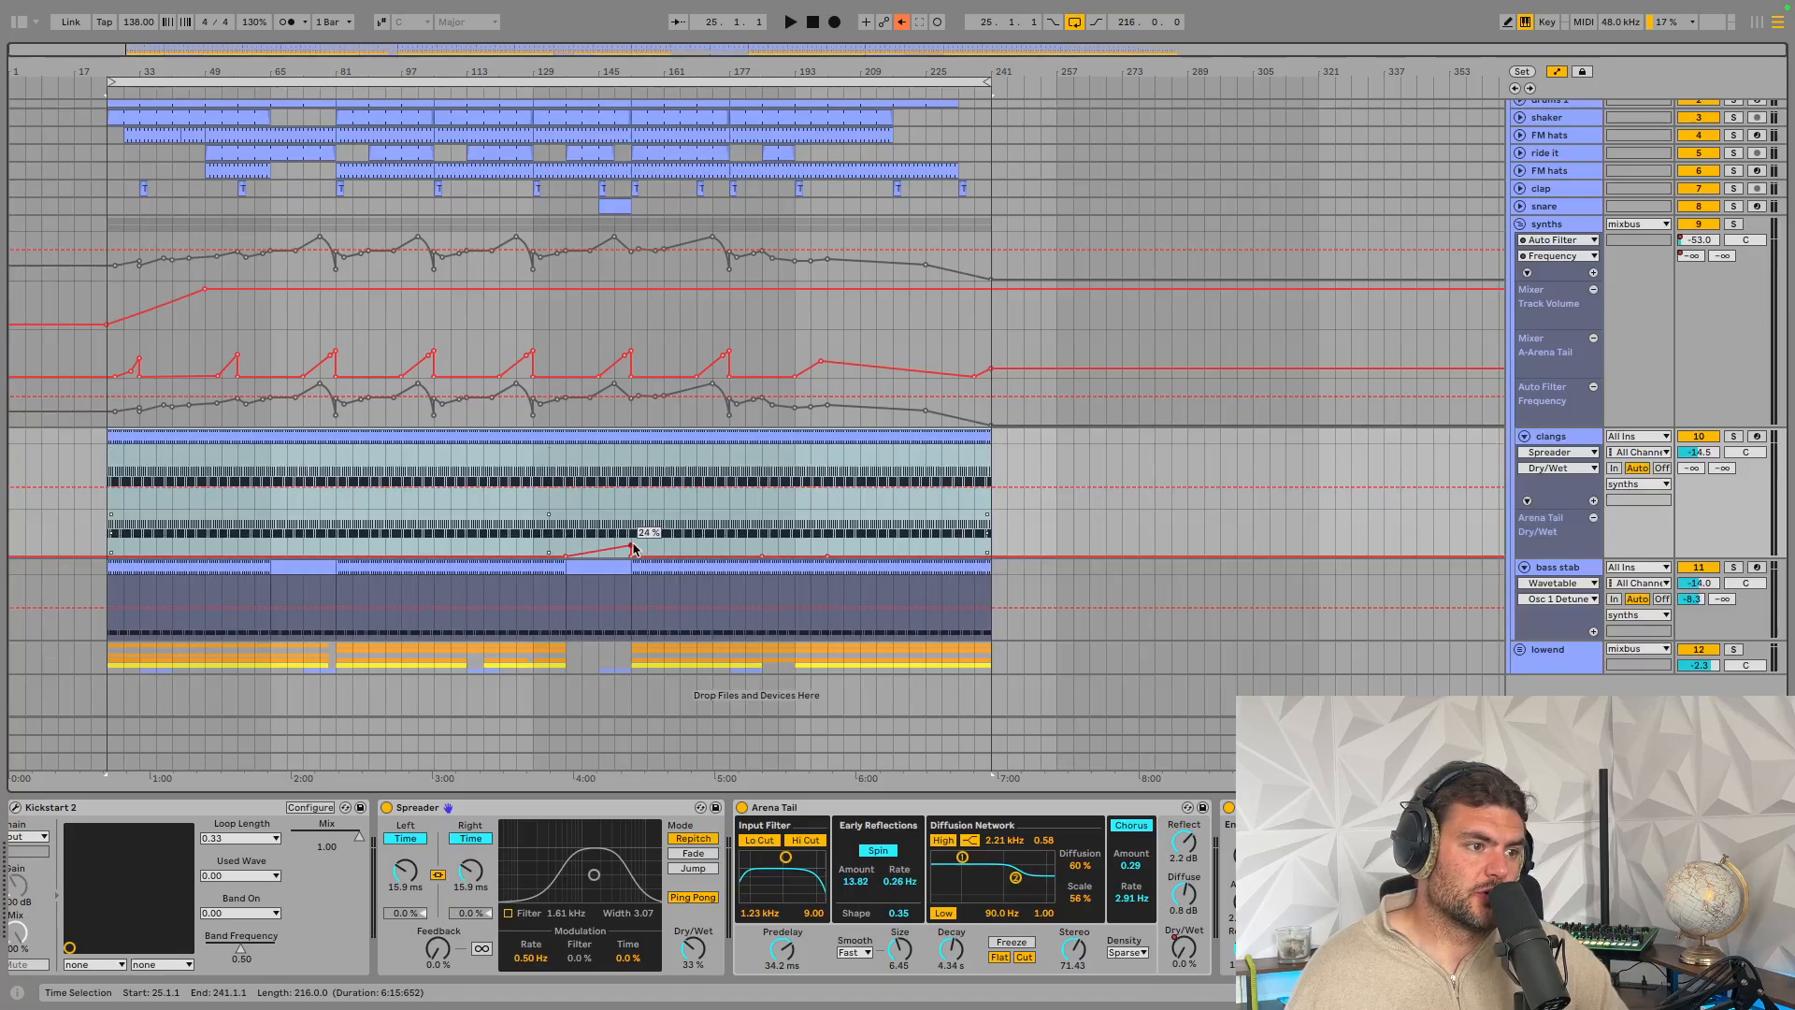
{"action": "left_click", "coordinate": [1550, 531]}
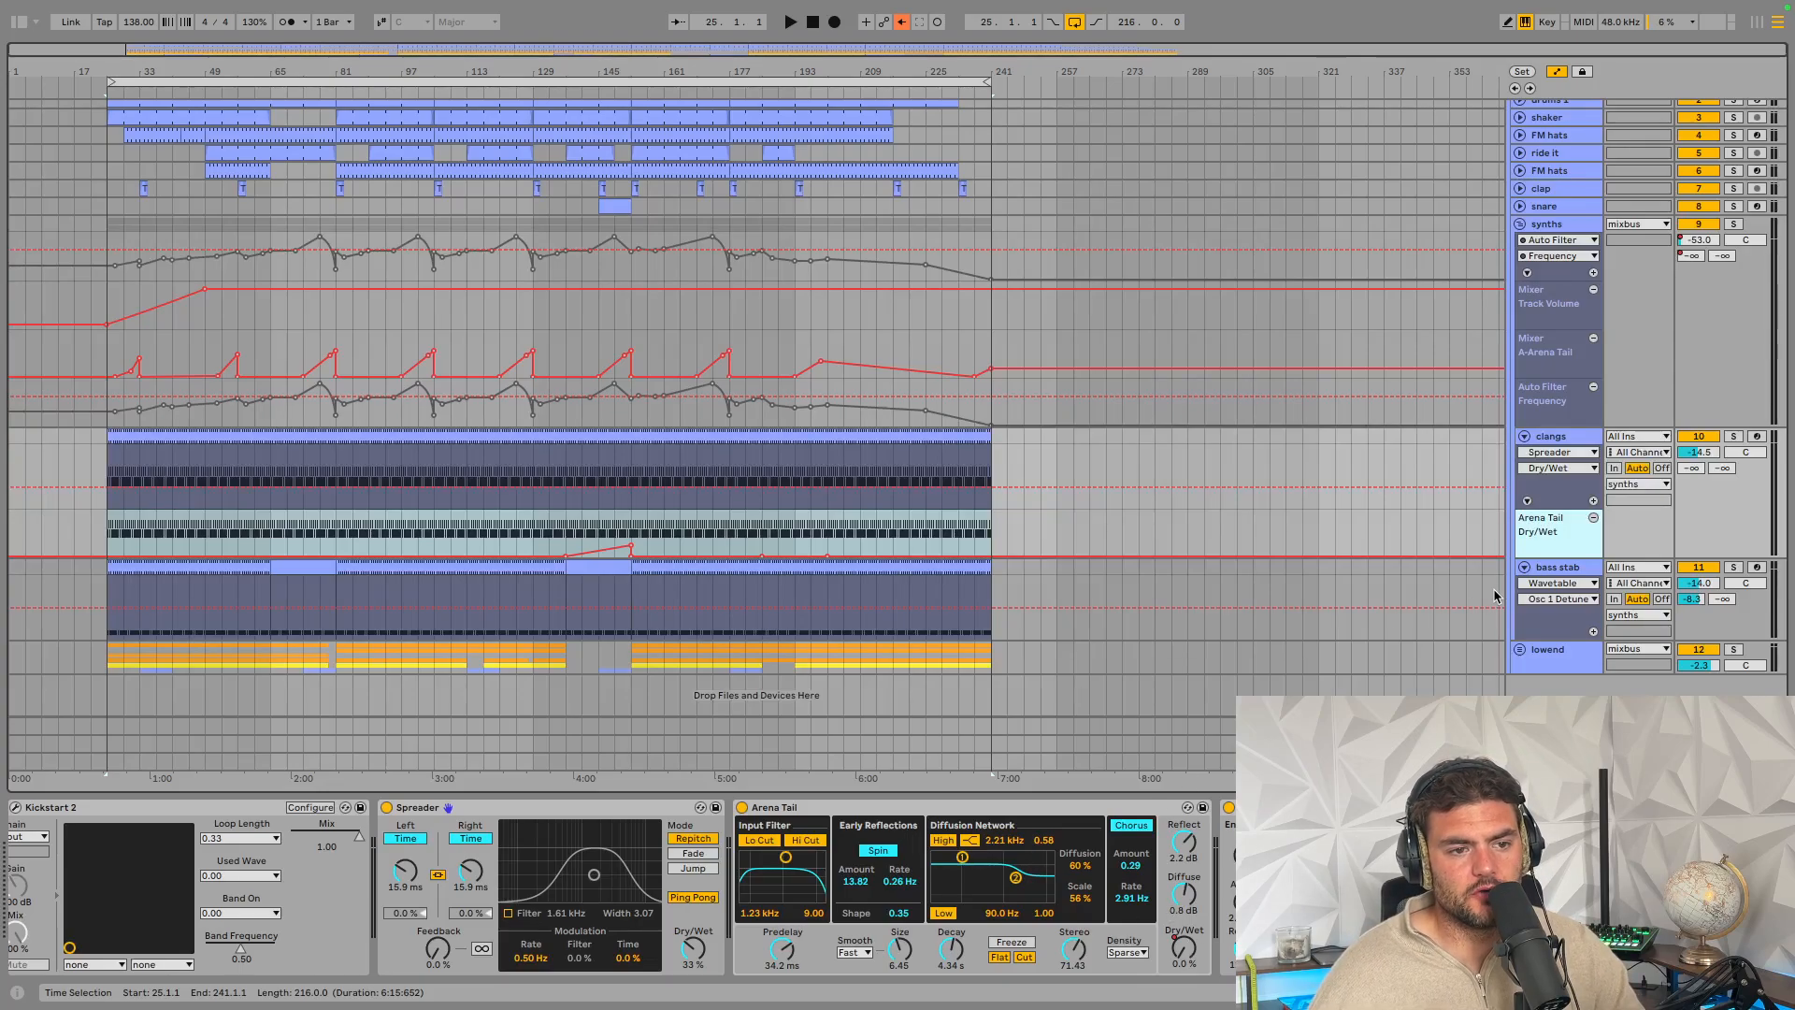
Select the bass stab track and open its clip starting at bar 153 to view its notes
{"action": "left_click", "coordinate": [1564, 566]}
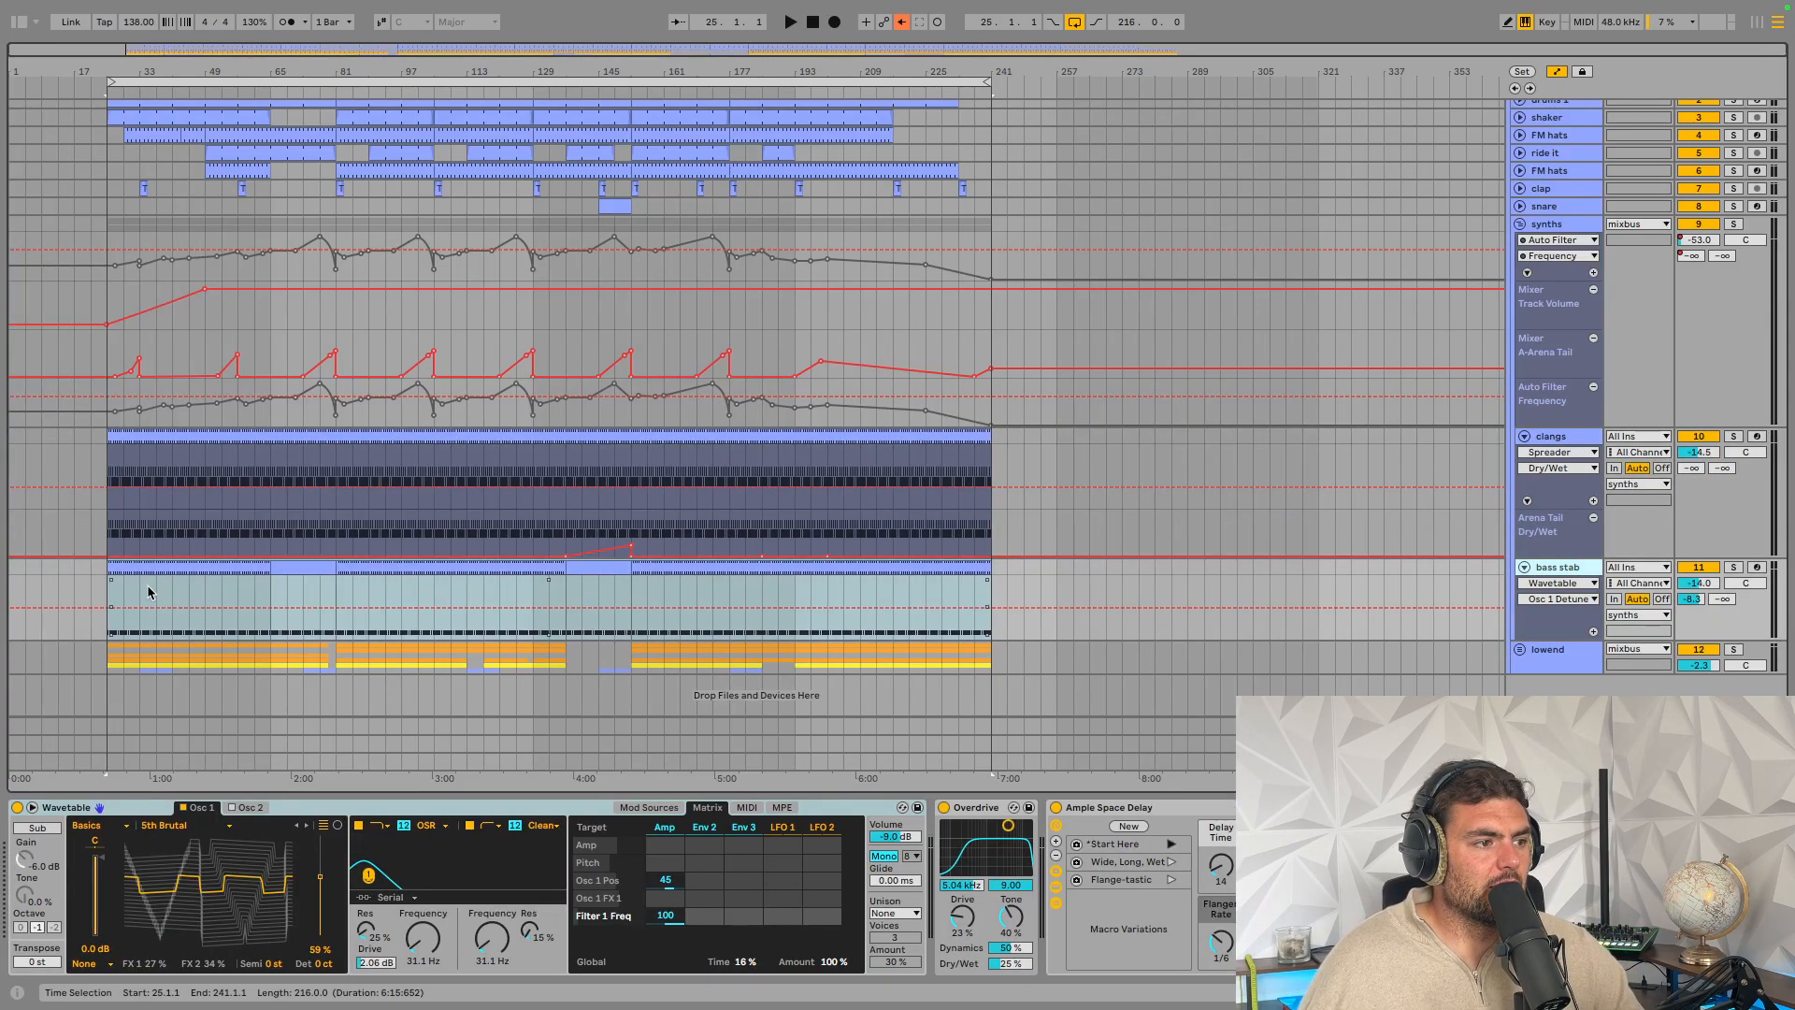
{"action": "left_click", "coordinate": [110, 606]}
{"action": "left_click", "coordinate": [109, 594]}
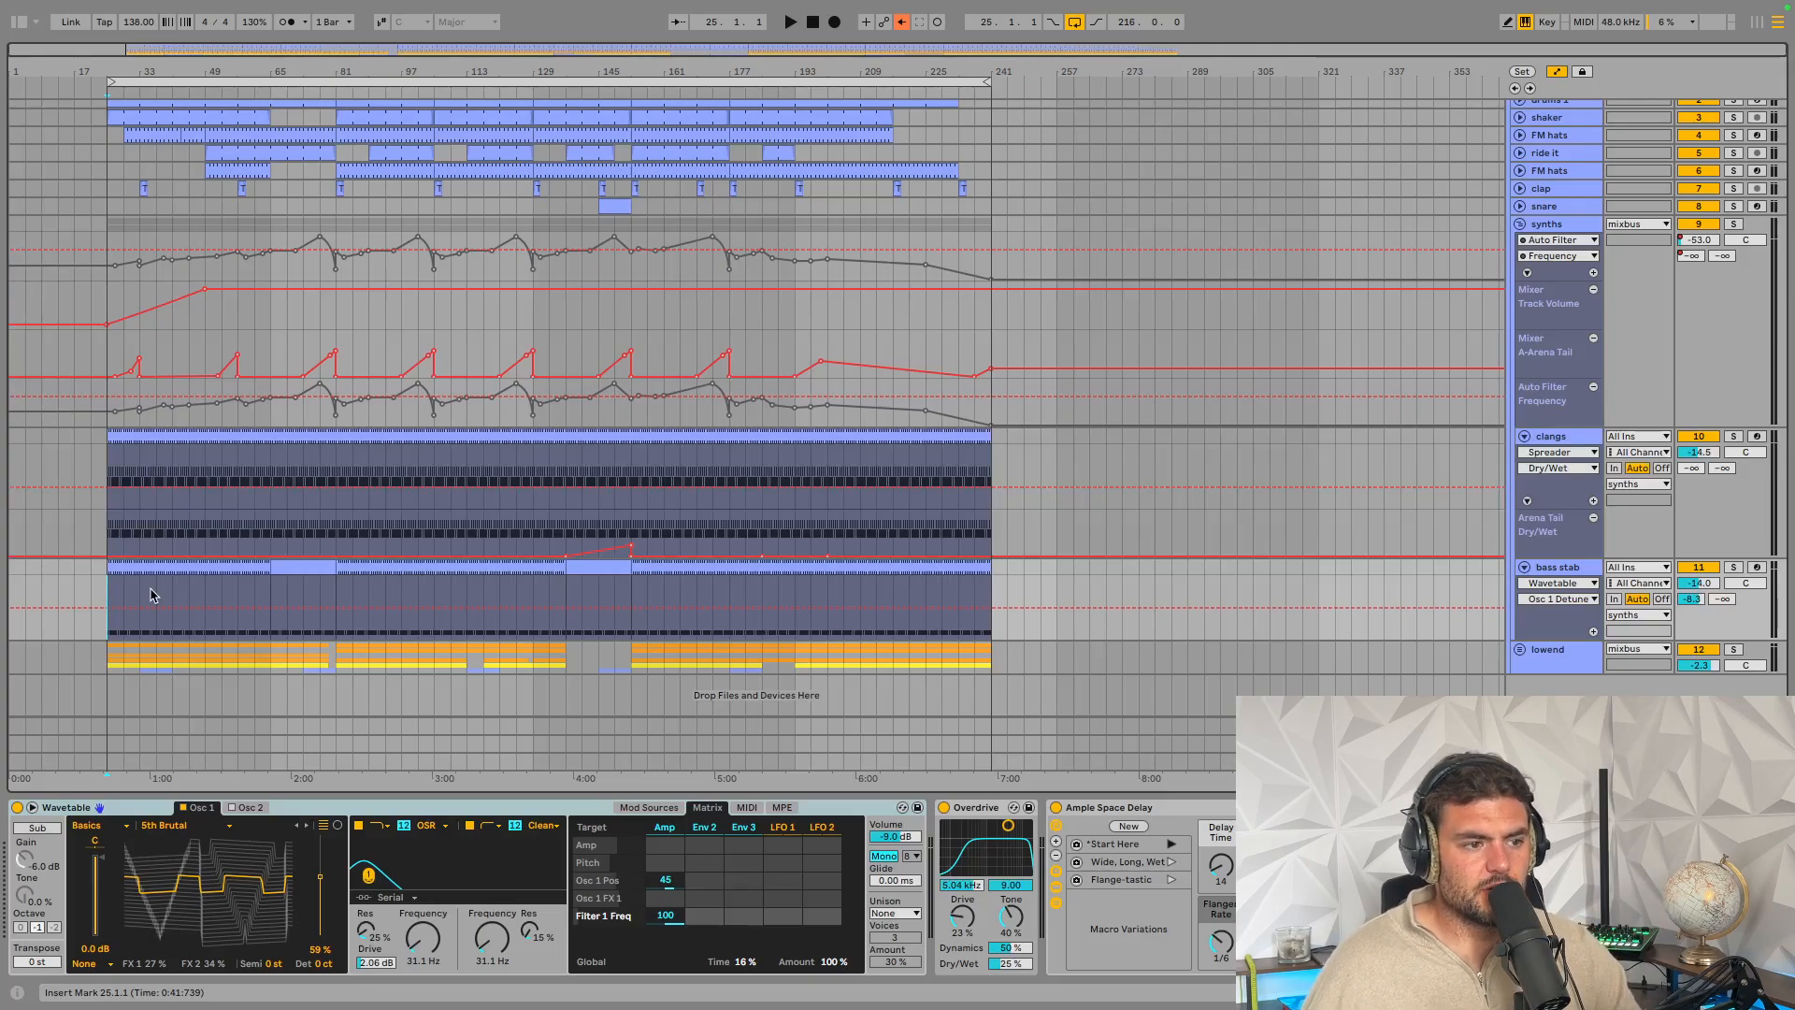
{"action": "left_click", "coordinate": [1572, 567]}
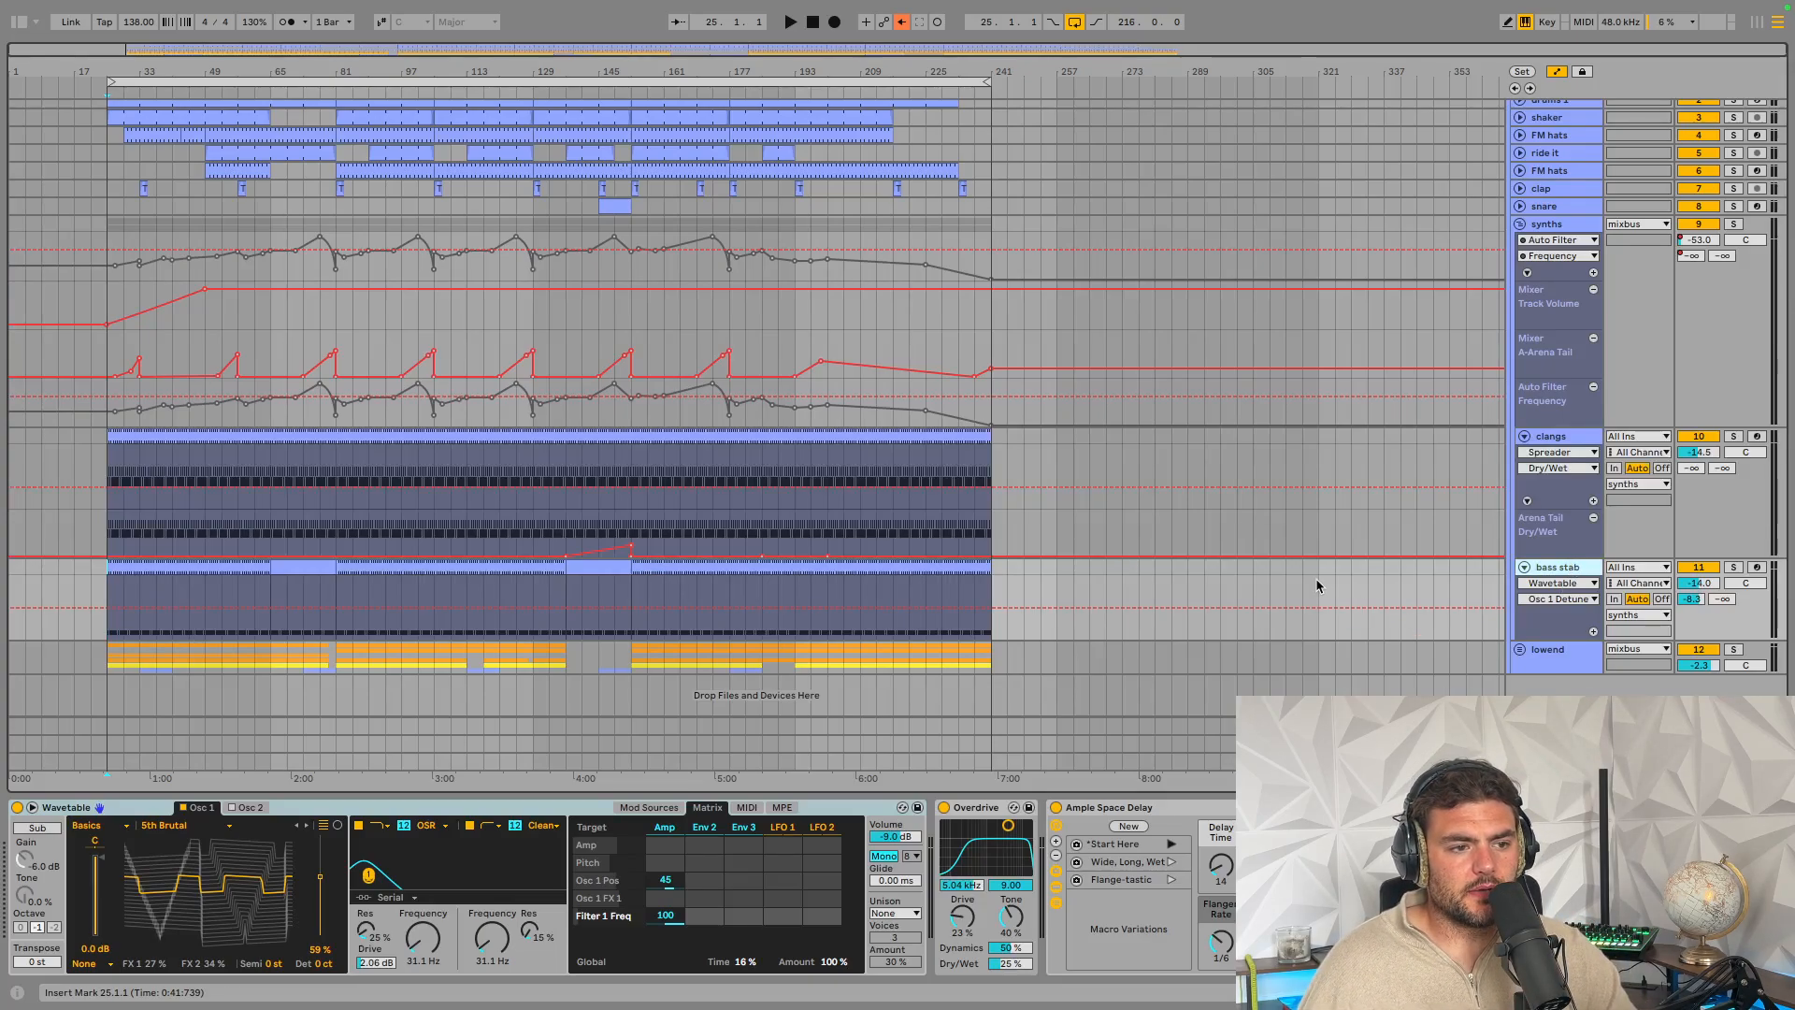
{"action": "double_click", "coordinate": [790, 588]}
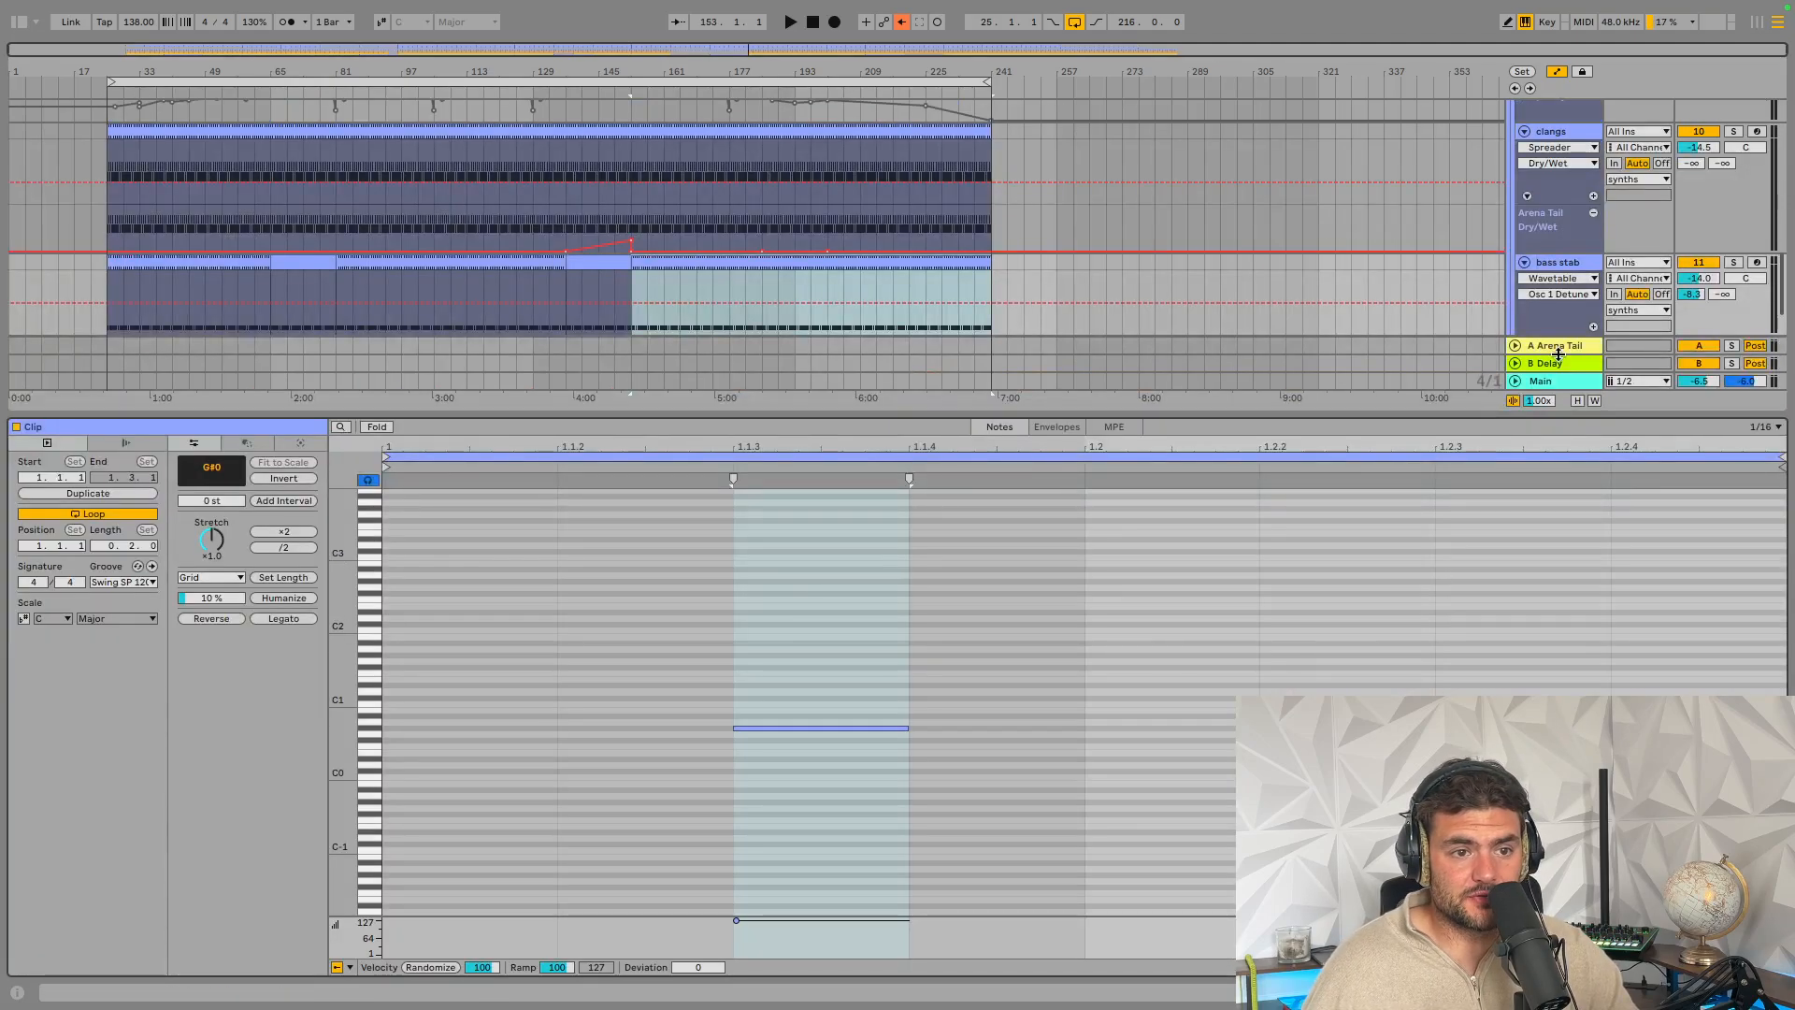
Solo and play the bass stab track, examining its device chain from Wavetable to Drum Buss
{"action": "left_click", "coordinate": [1733, 262]}
{"action": "key", "text": "space"}
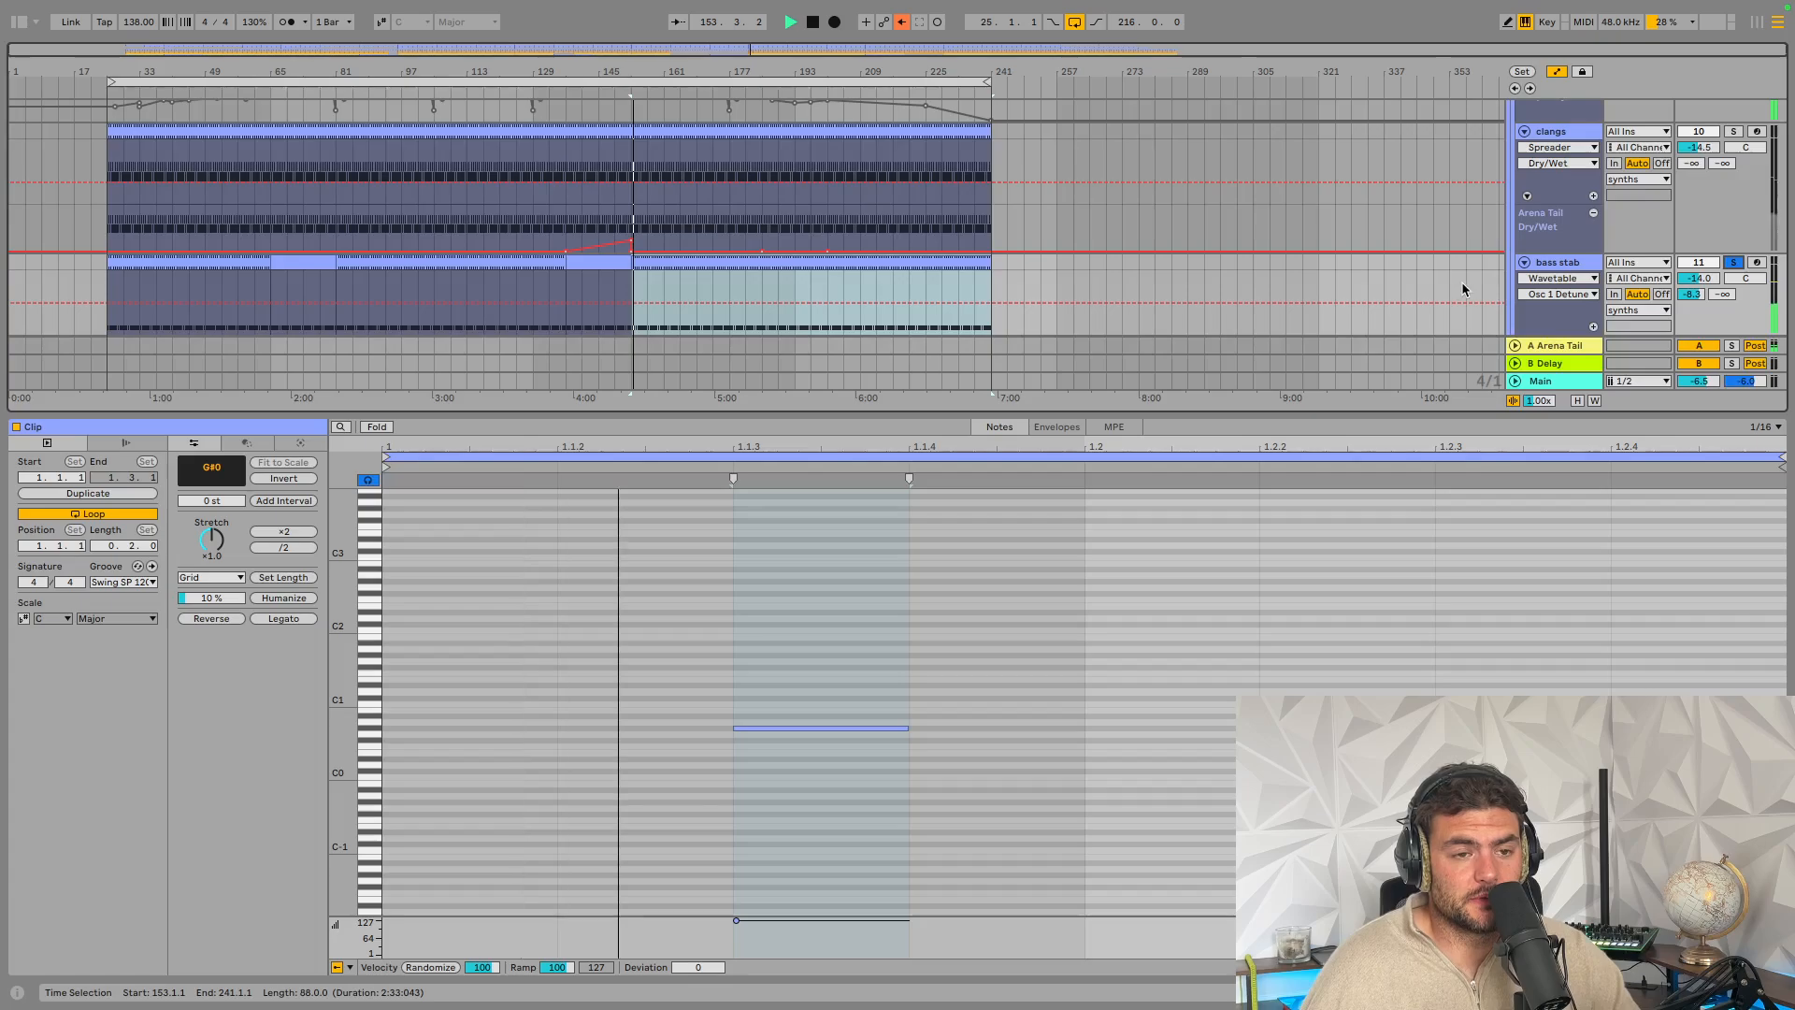
{"action": "left_click", "coordinate": [1557, 263]}
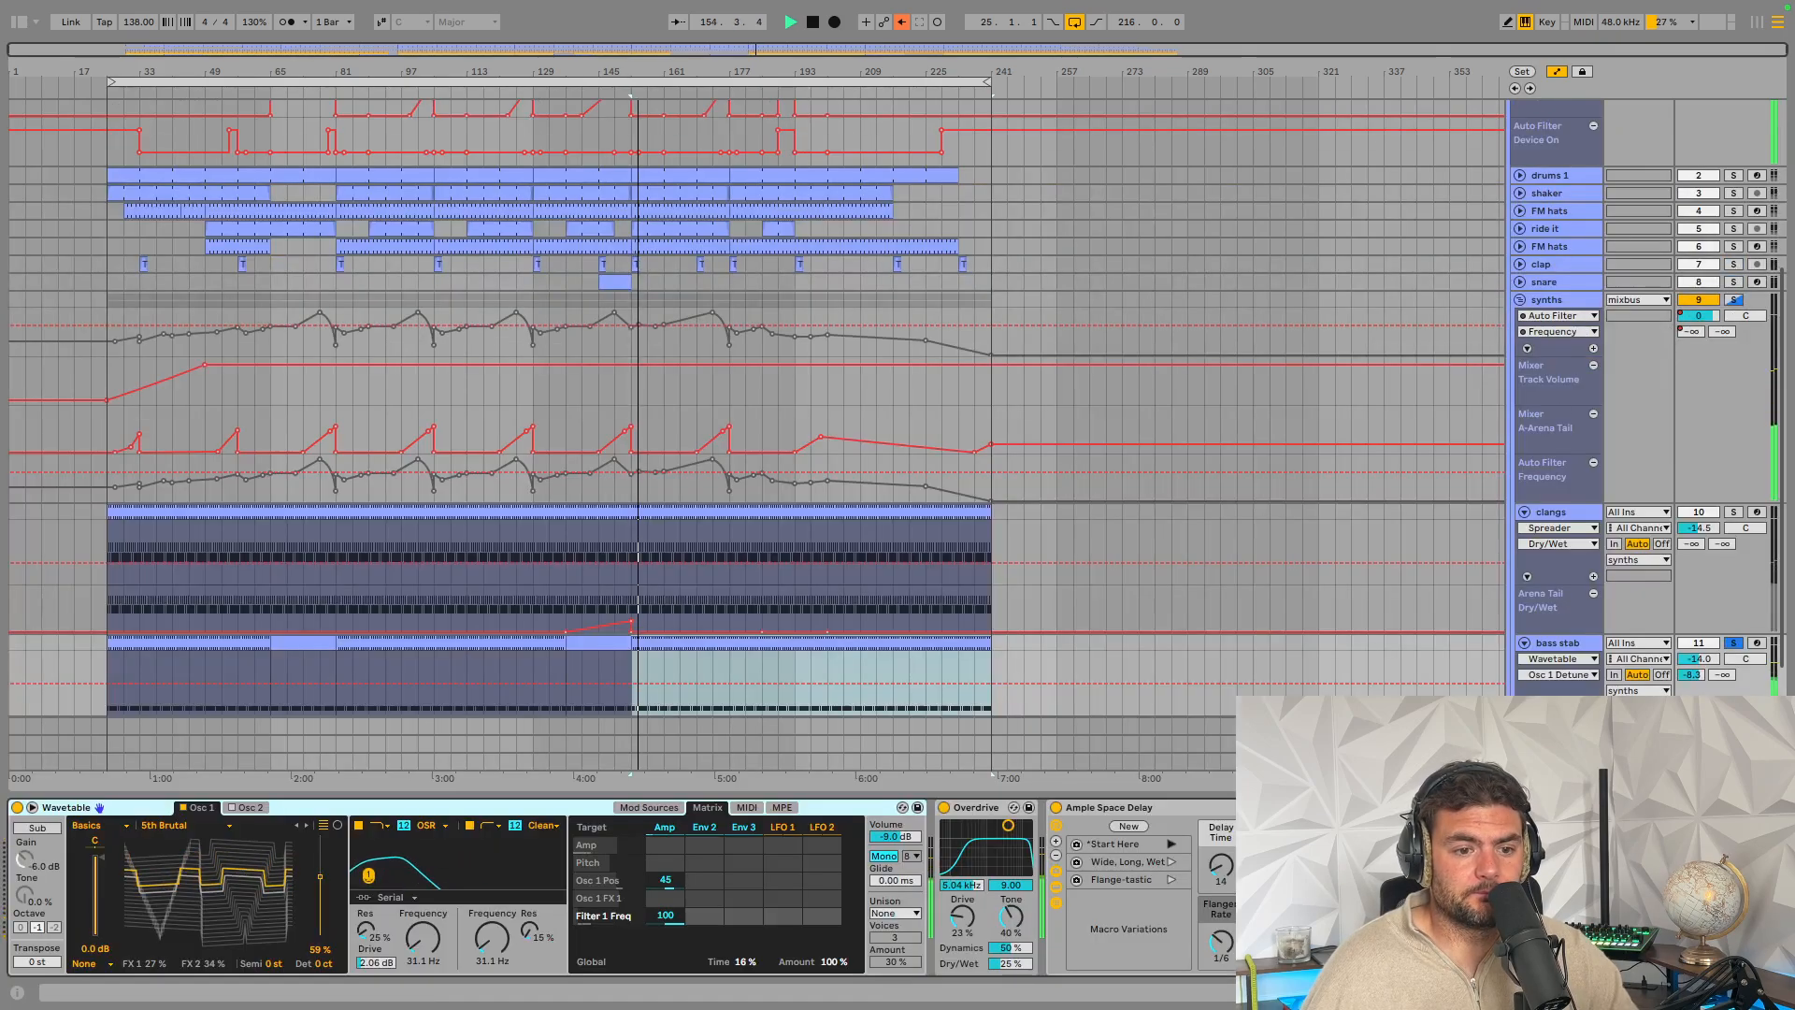
{"action": "scroll", "coordinate": [622, 888], "scroll_direction": "right", "scroll_amount": 10}
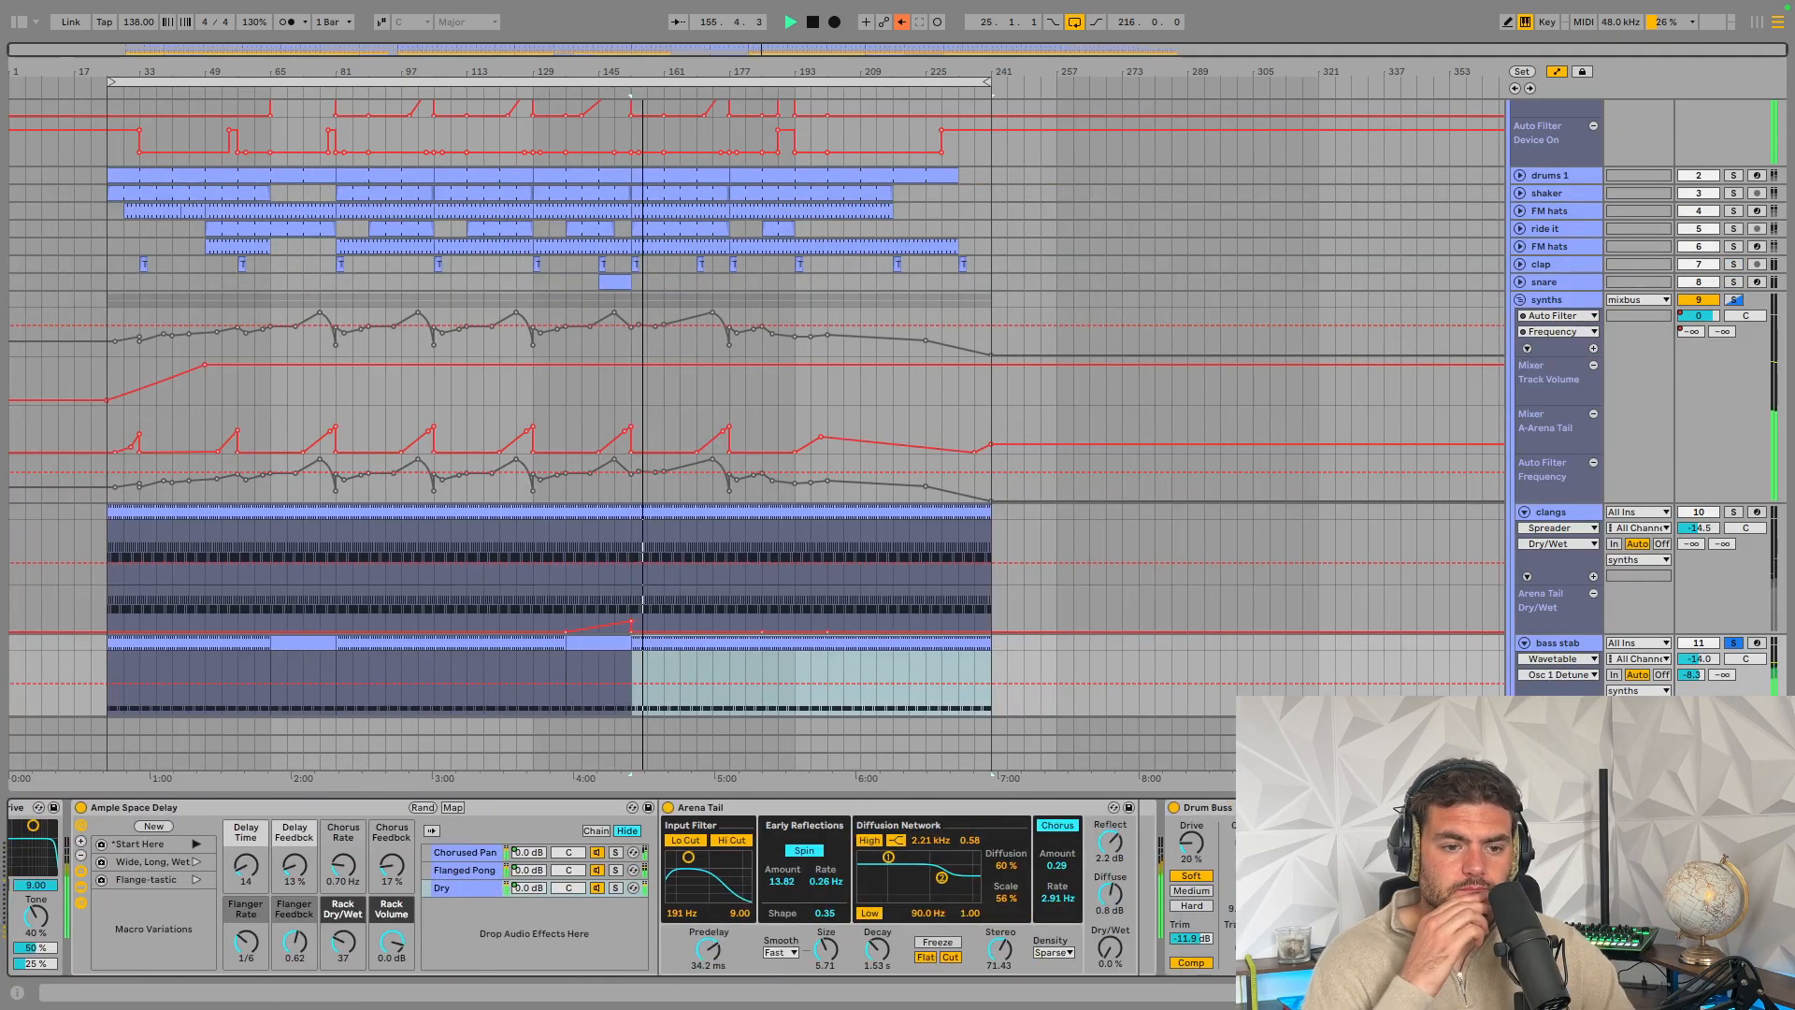
{"action": "scroll", "coordinate": [1195, 851], "scroll_direction": "left", "scroll_amount": 10}
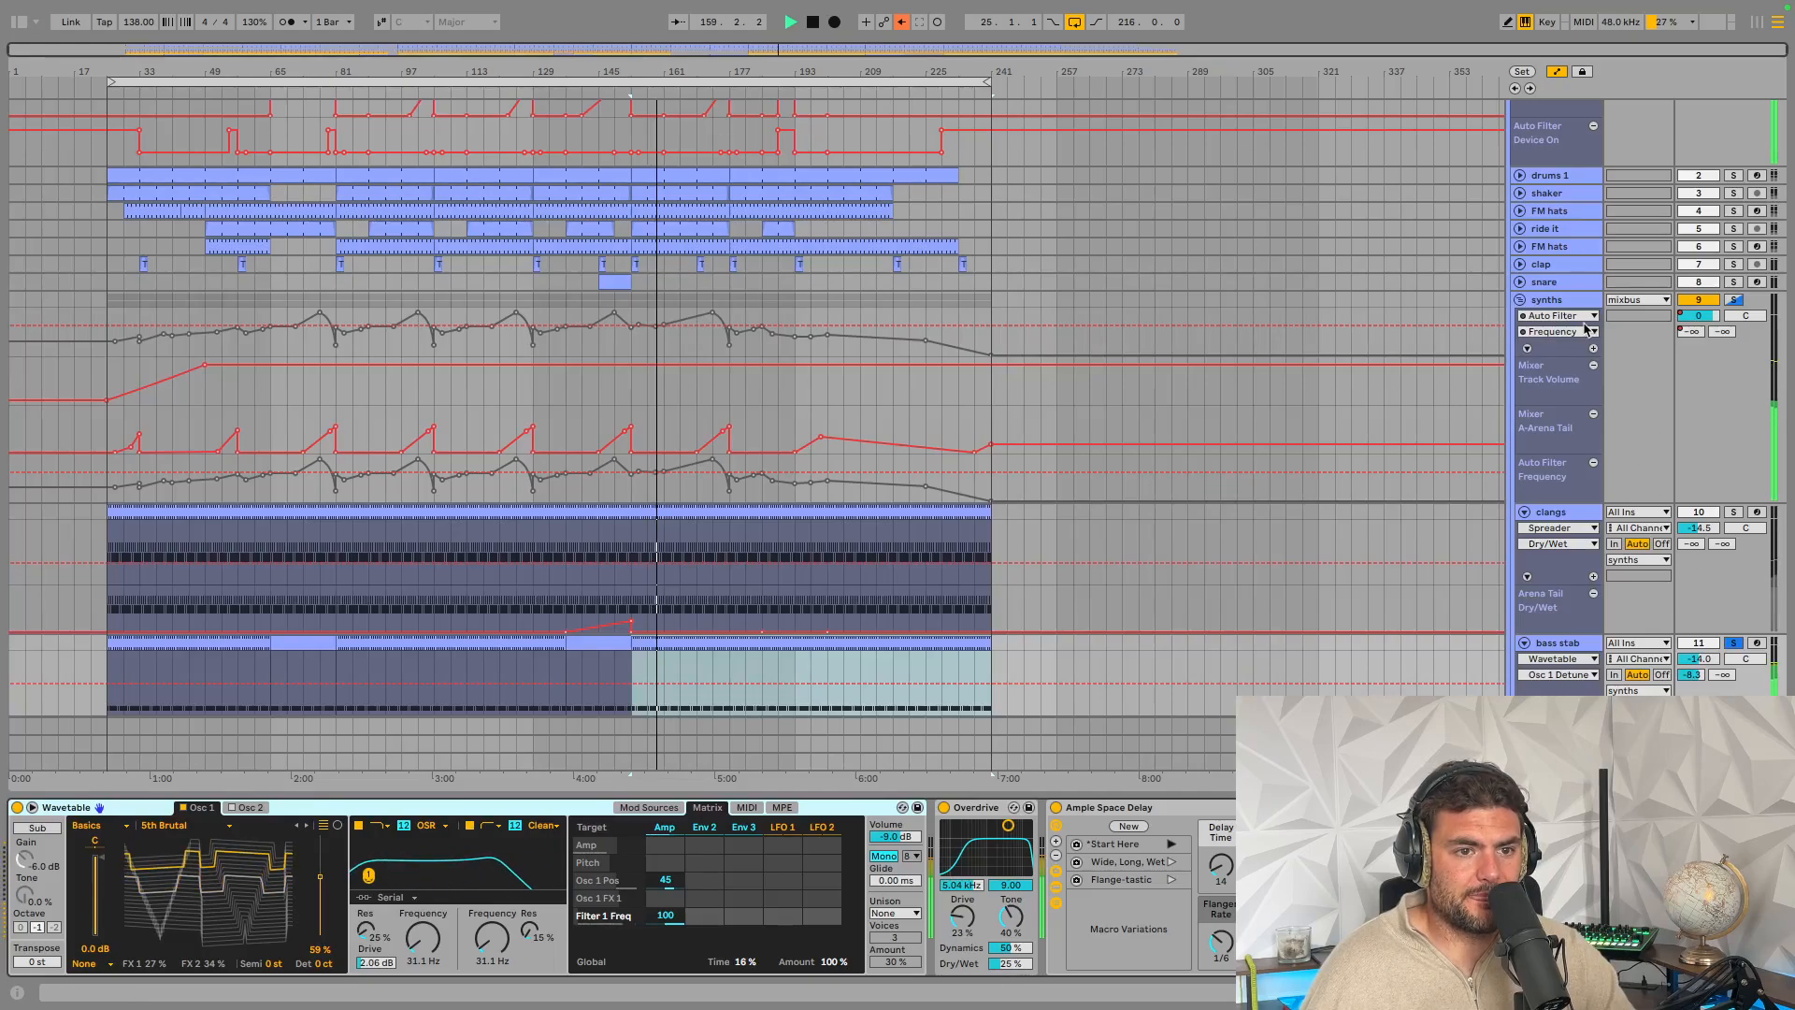
Re-enable the overridden automation and inspect Wavetable's Amp modulation amount for Filter 1 Freq on the bass stab
{"action": "left_click", "coordinate": [902, 22]}
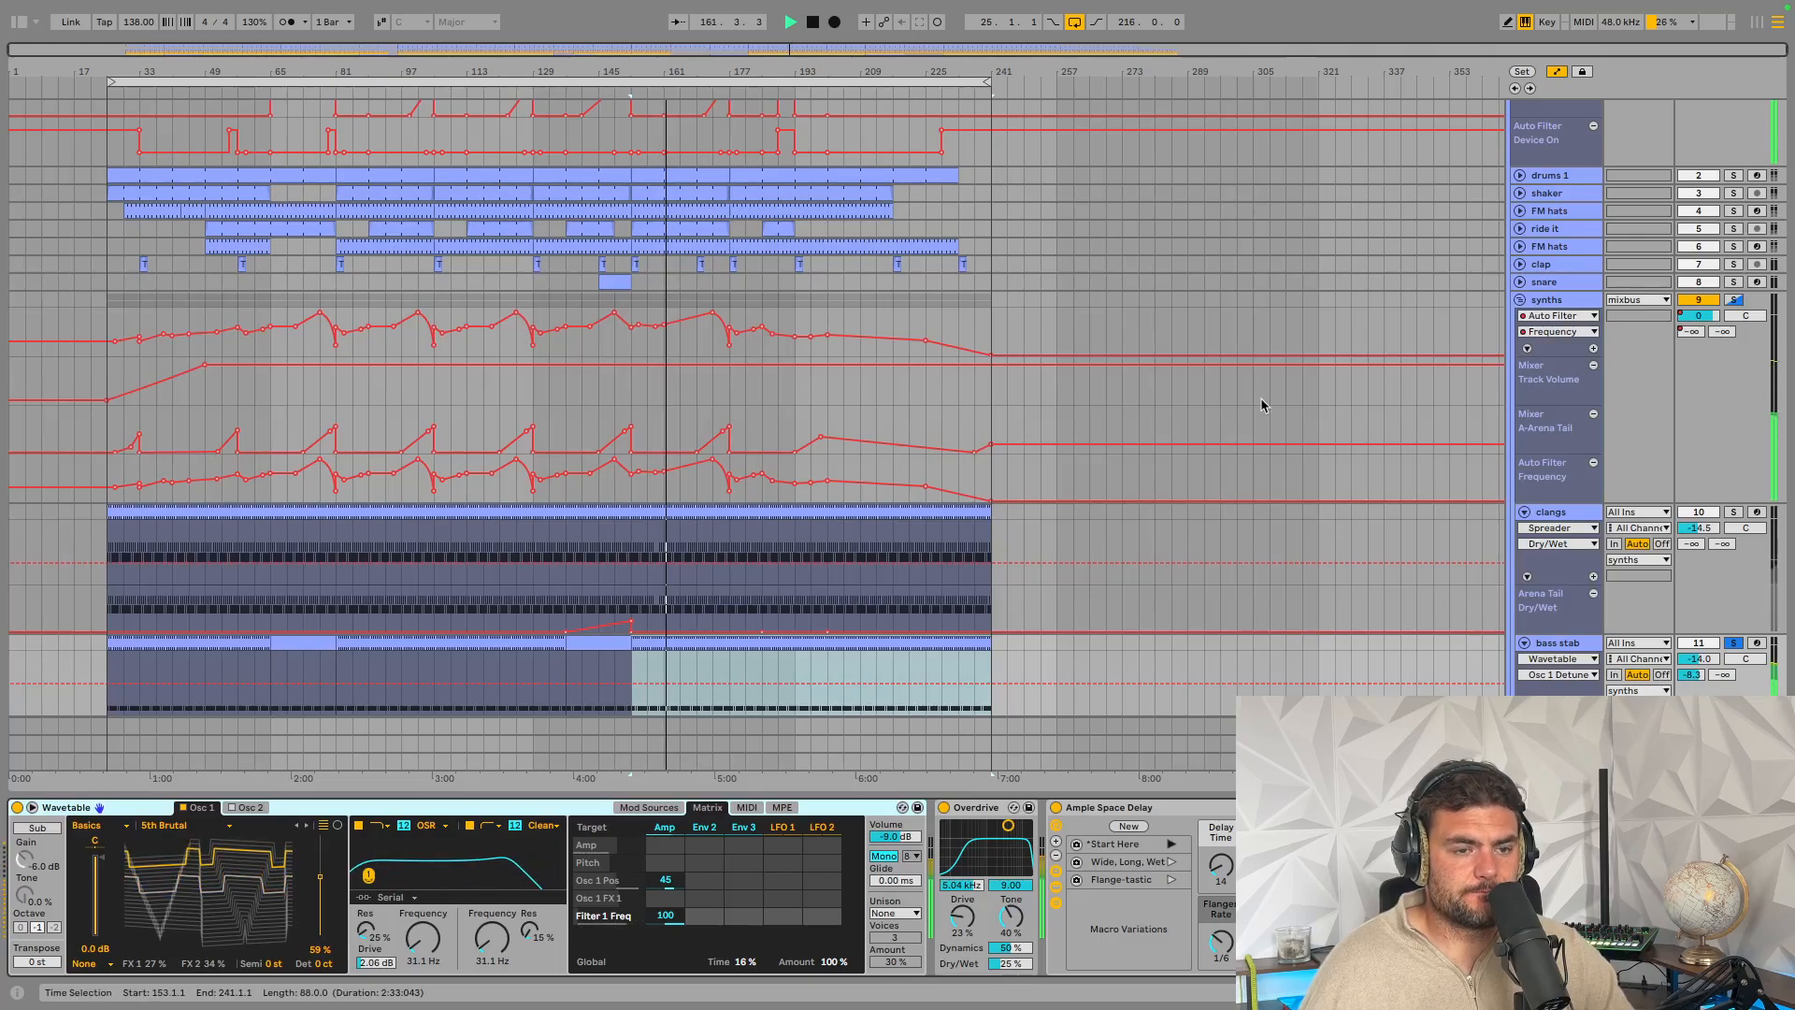
{"action": "scroll", "coordinate": [1054, 501], "scroll_direction": "down", "scroll_amount": 3}
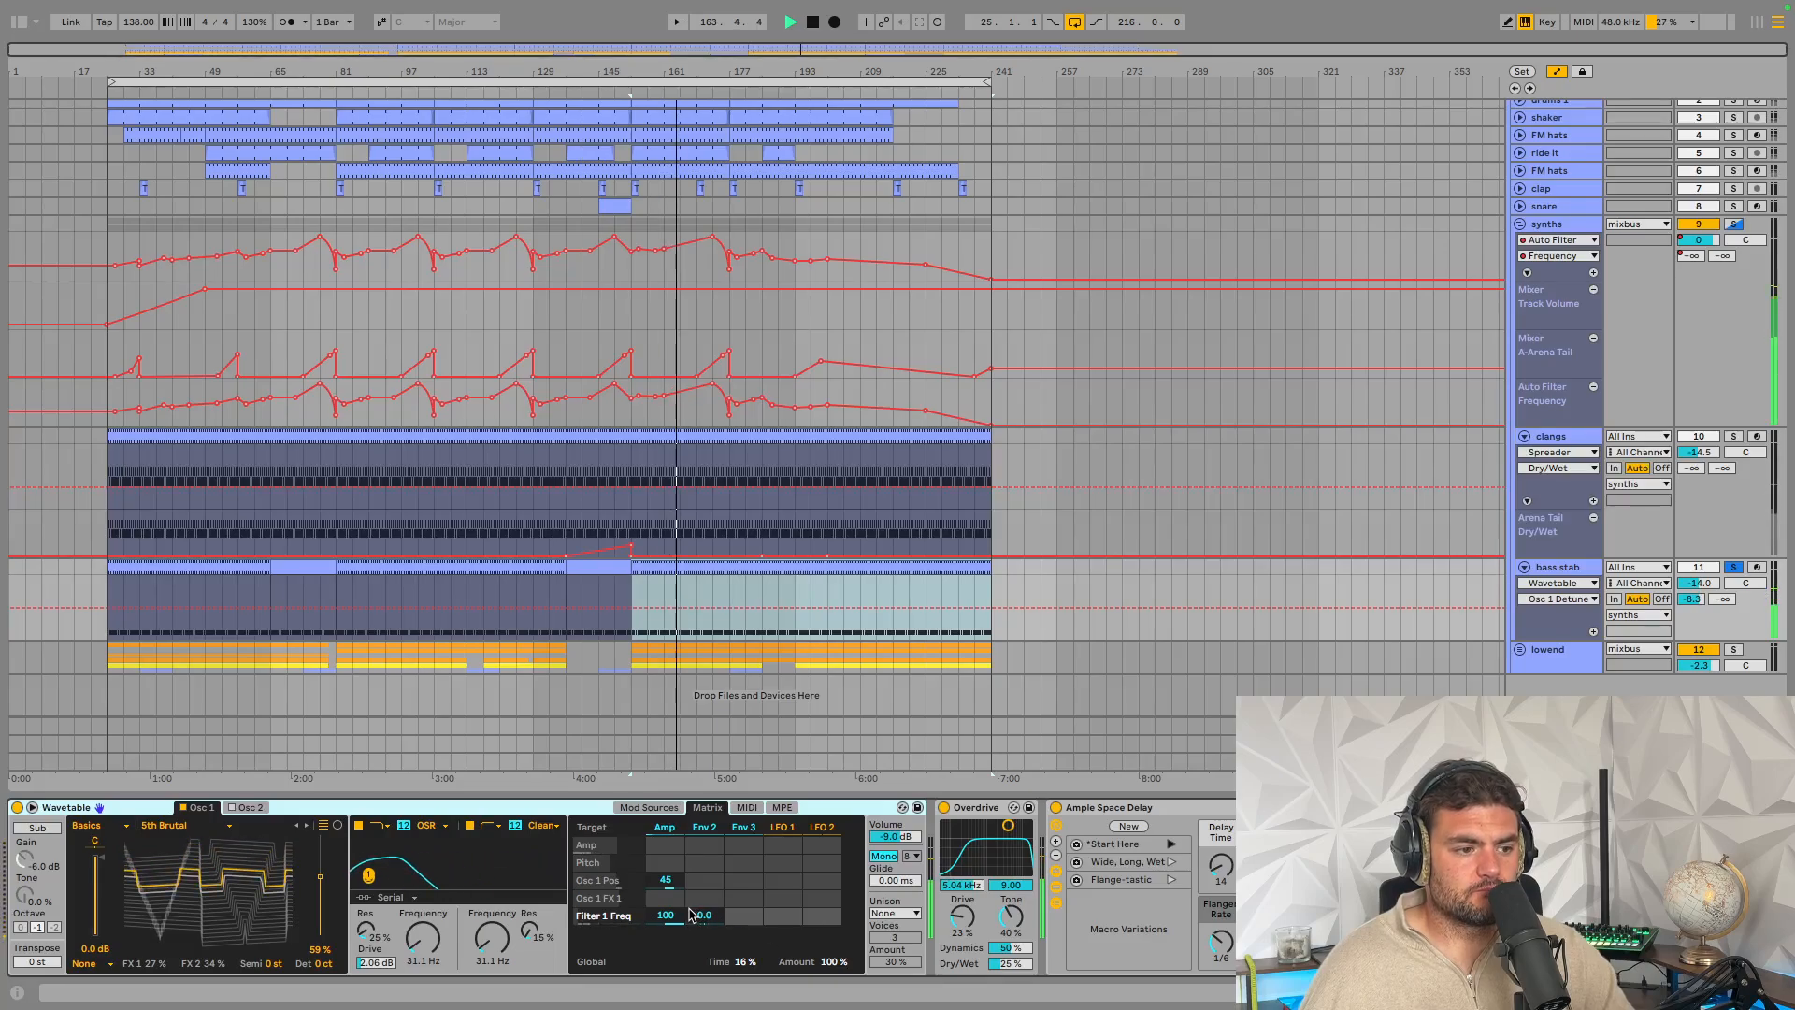
{"action": "mouse_move", "coordinate": [667, 915]}
{"action": "left_mouse_down"}
{"action": "mouse_move", "coordinate": [668, 956]}
{"action": "mouse_move", "coordinate": [682, 917]}
{"action": "left_mouse_up"}
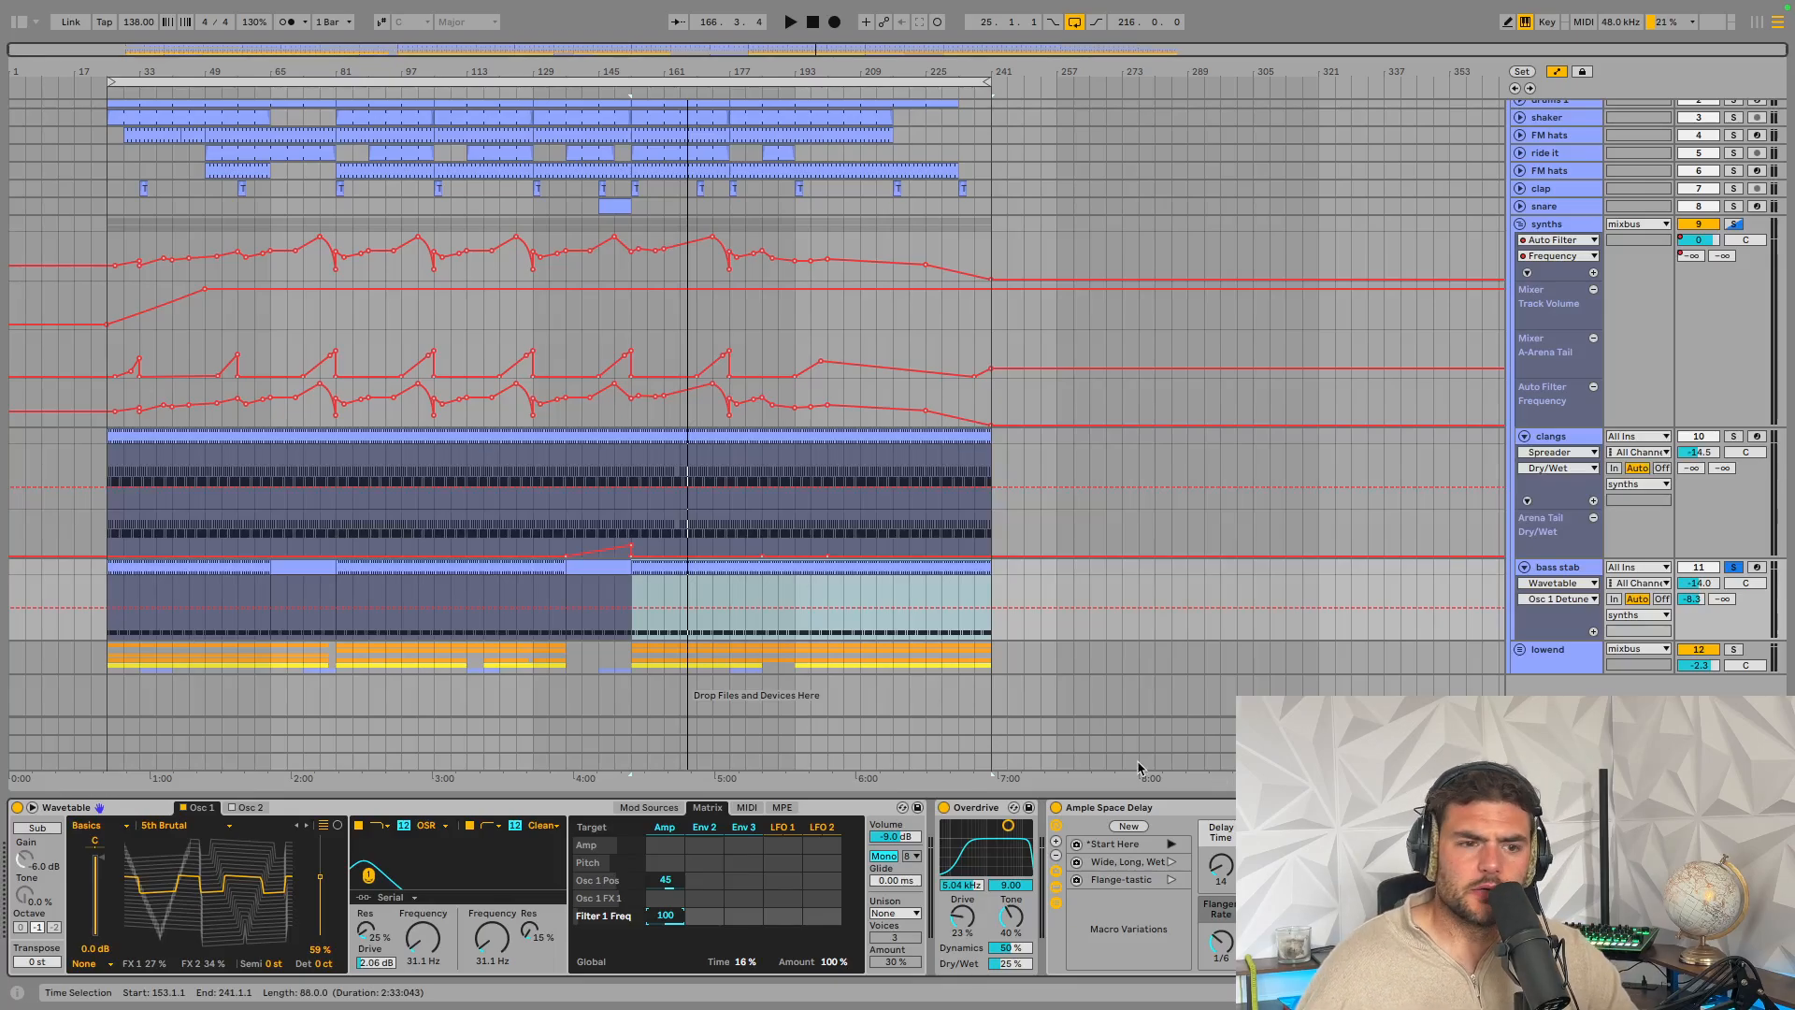
Compare the device chains of the clangs and bass stab tracks, ending on the bass stab
{"action": "left_click", "coordinate": [1580, 577]}
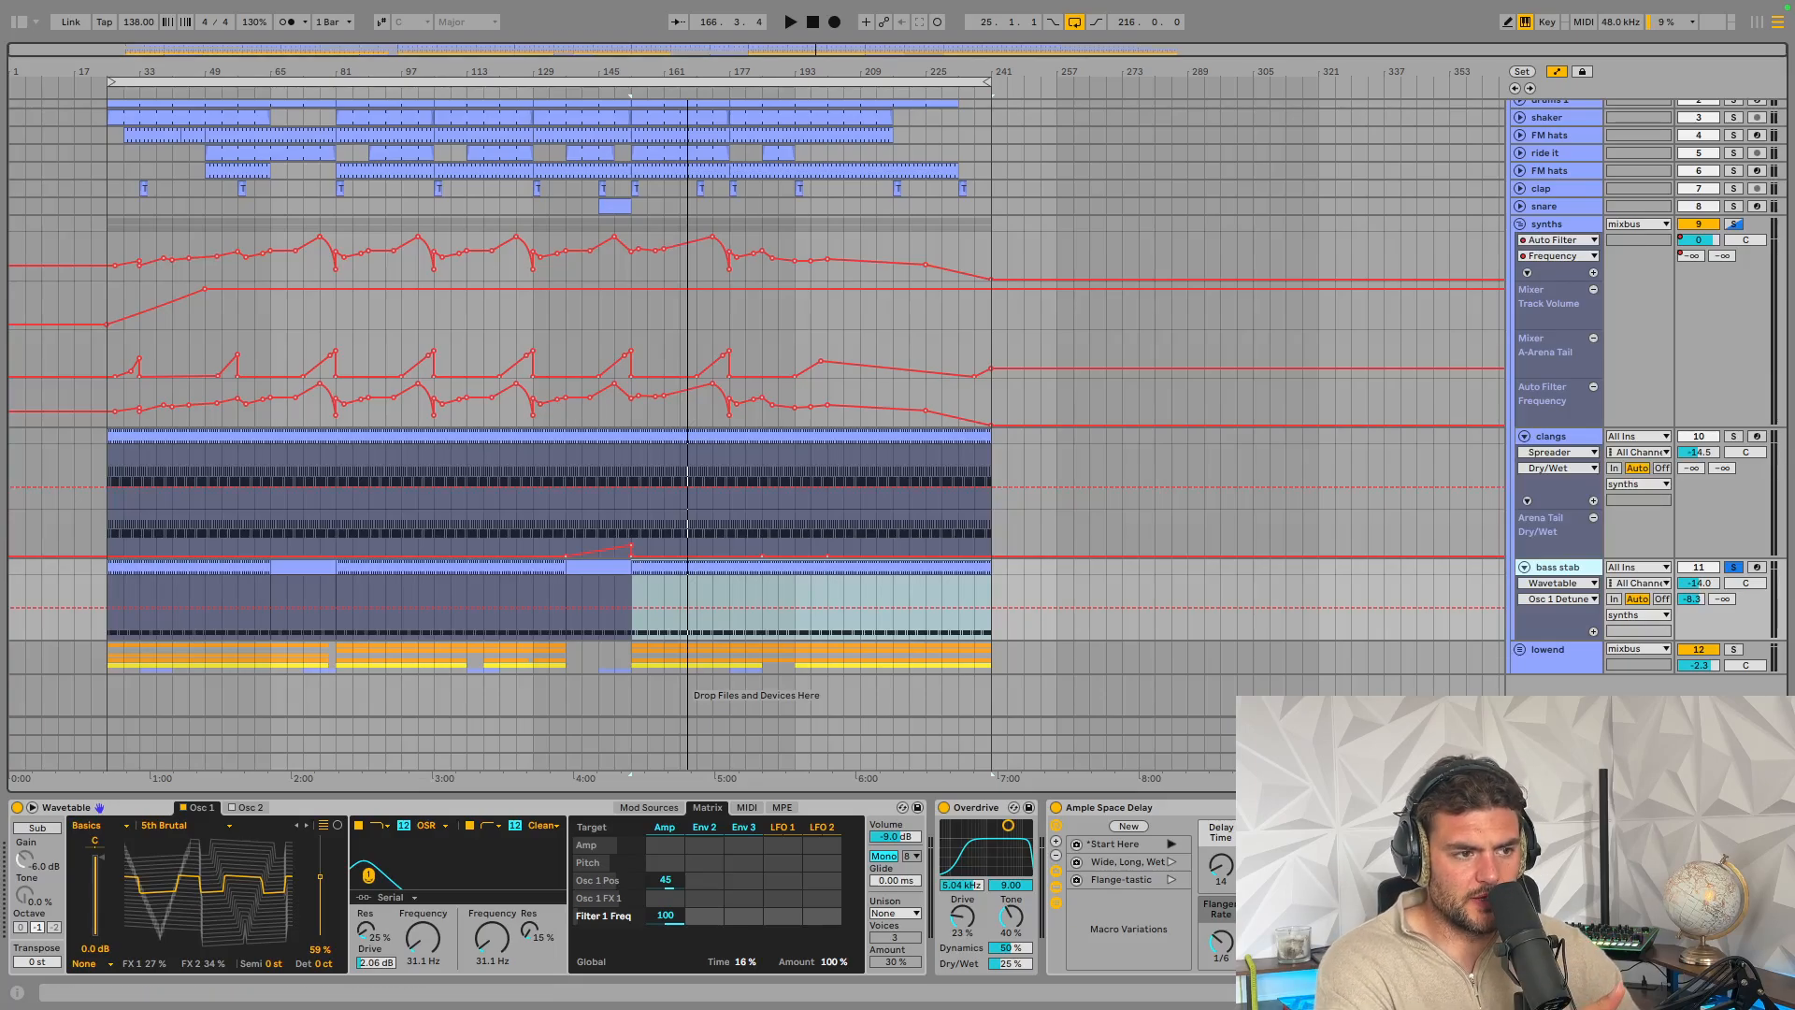
{"action": "left_click", "coordinate": [1566, 436]}
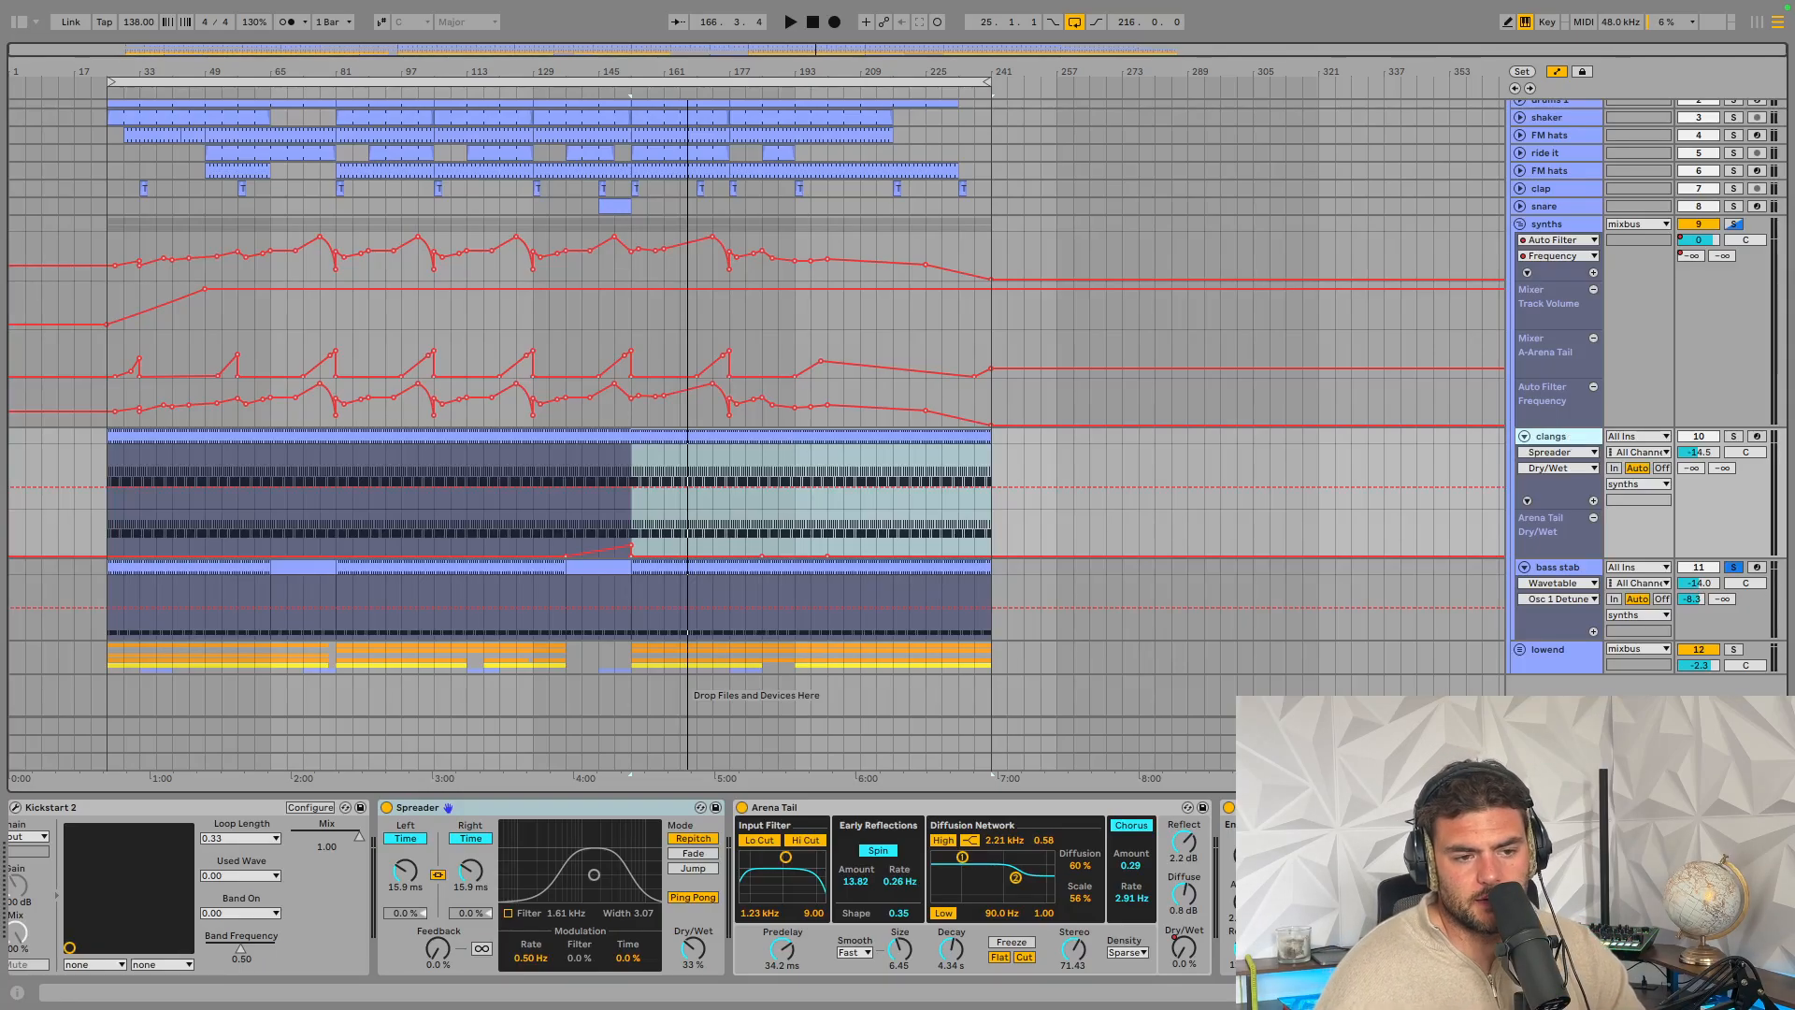
{"action": "left_click", "coordinate": [1570, 567]}
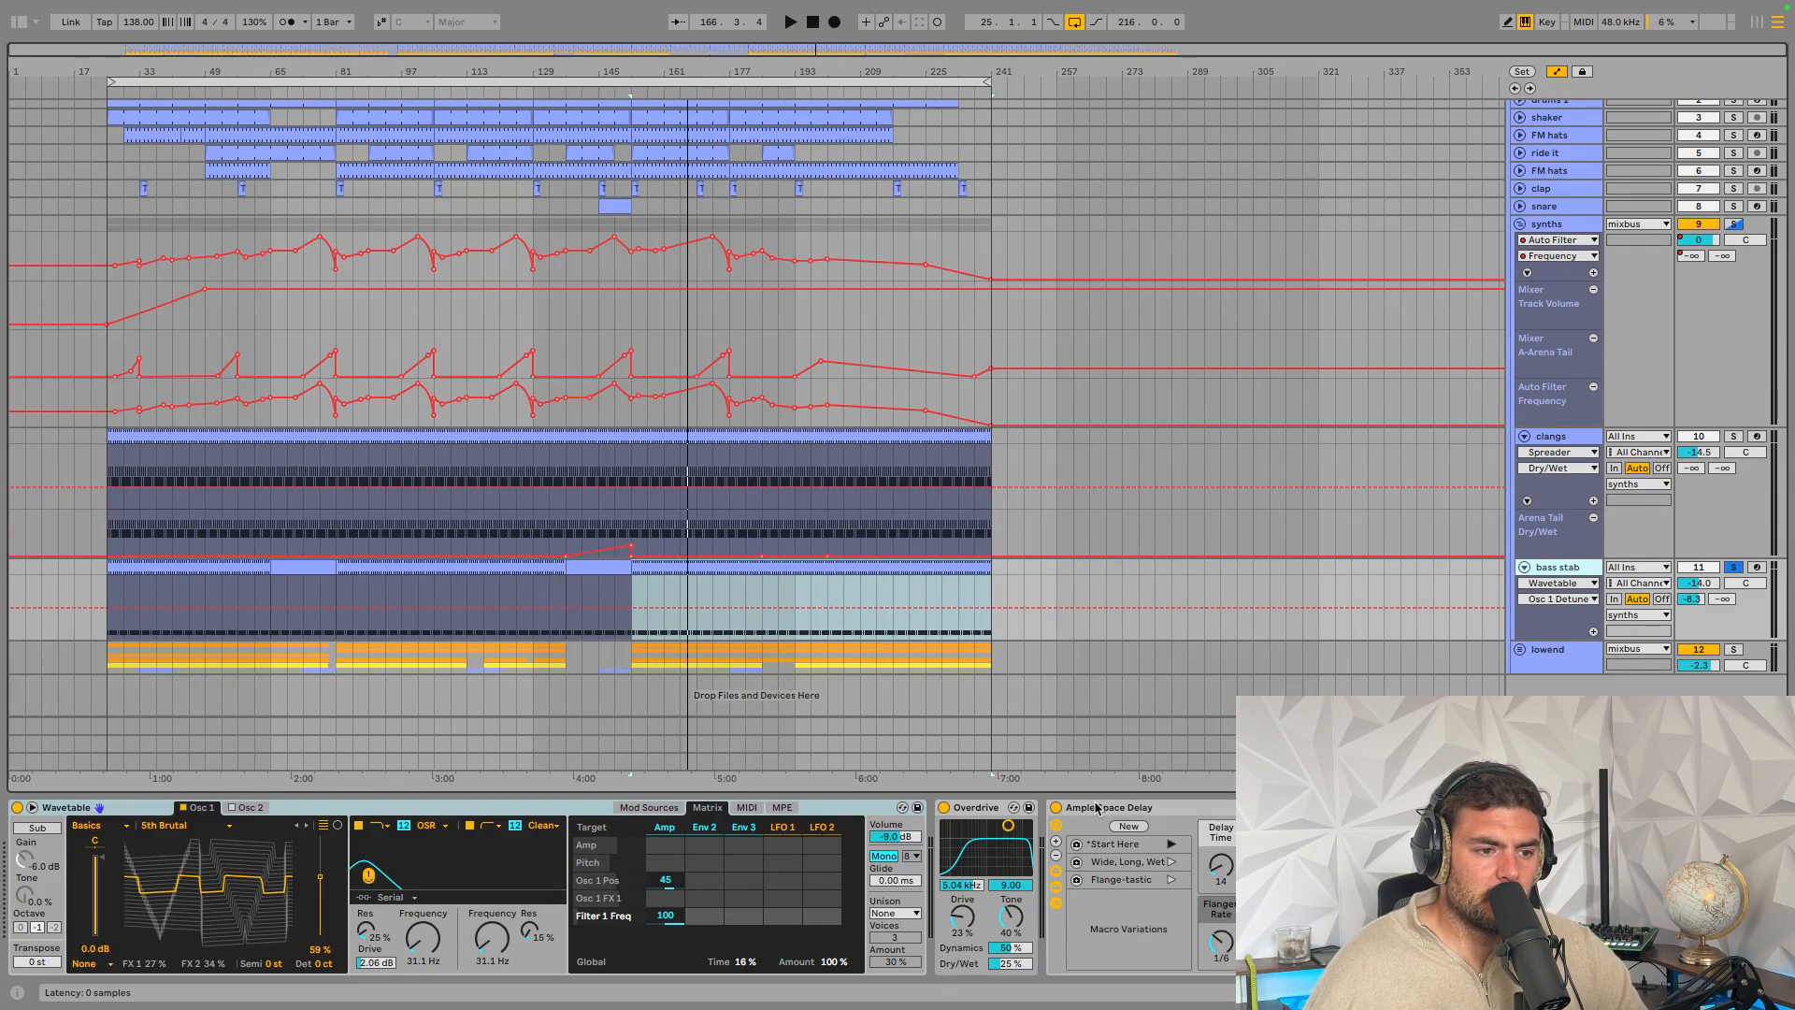
Group the bass stab's effects from Overdrive through Drum Buss into one audio effect rack and bypass the rack
{"action": "left_click", "coordinate": [991, 810]}
{"action": "scroll", "coordinate": [1092, 846], "scroll_direction": "right", "scroll_amount": 10}
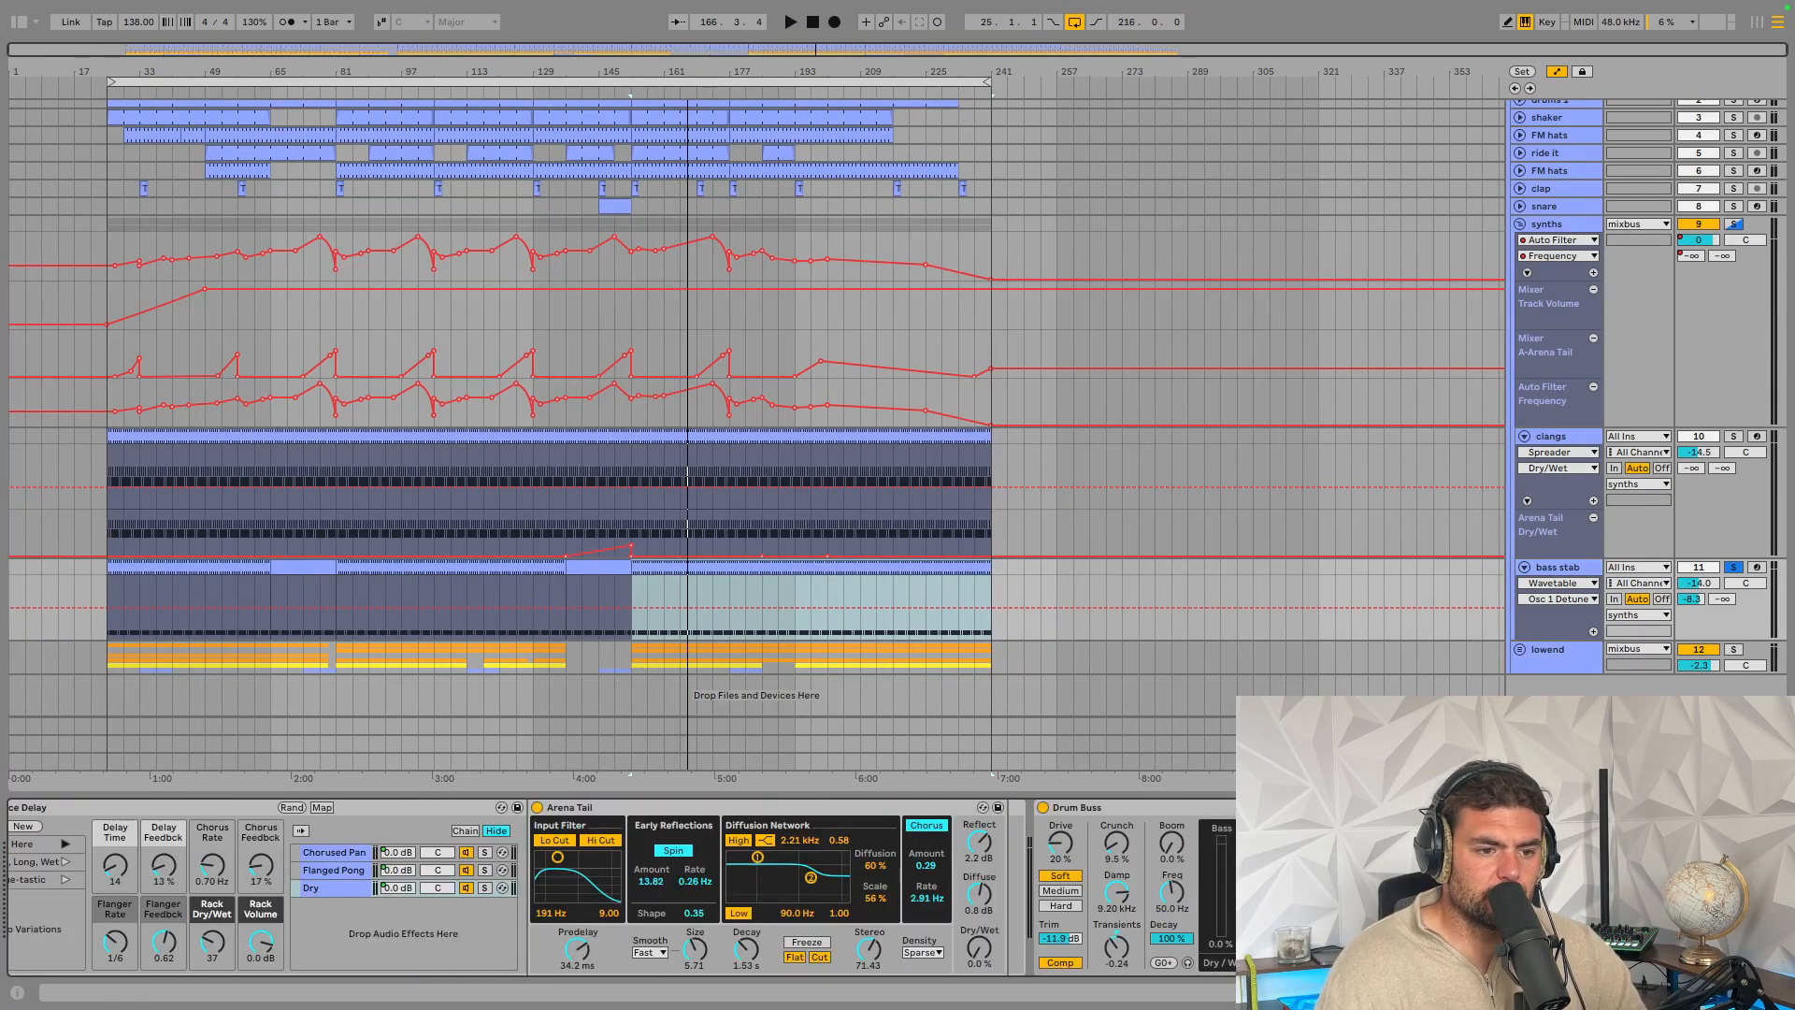
{"action": "left_click", "coordinate": [1105, 808], "text": "shift"}
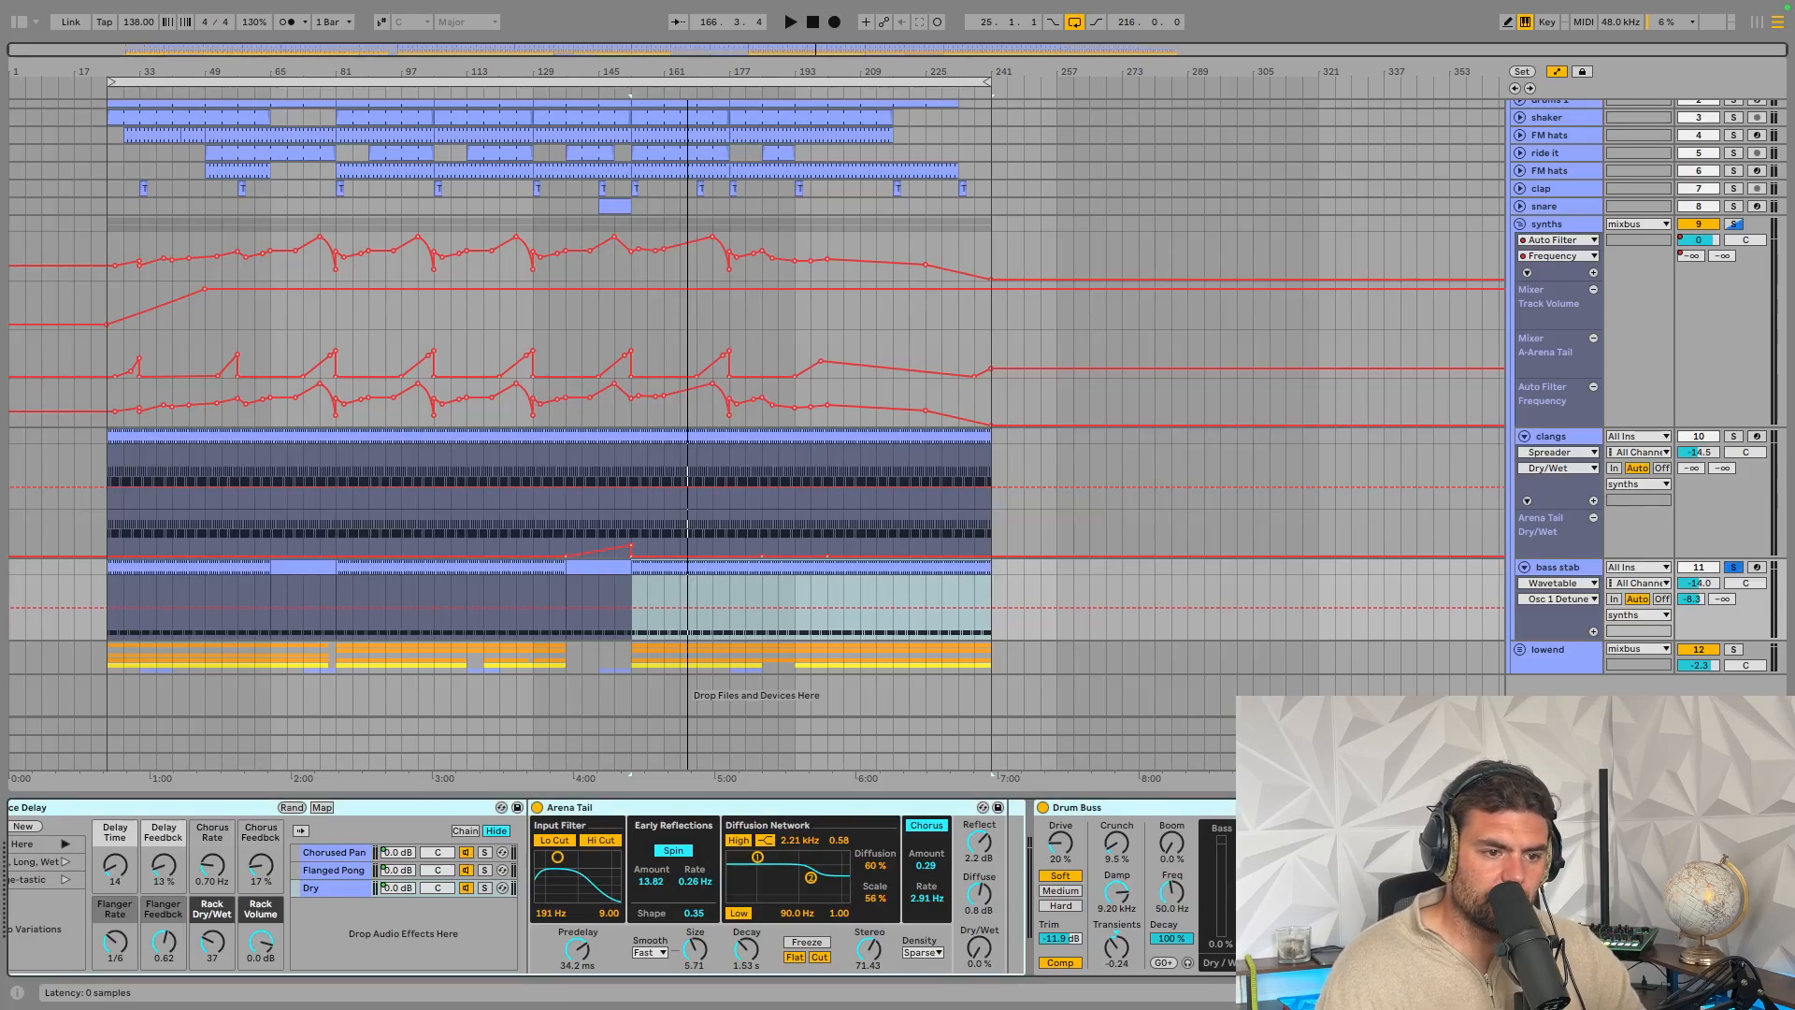
{"action": "key", "text": "ctrl+g"}
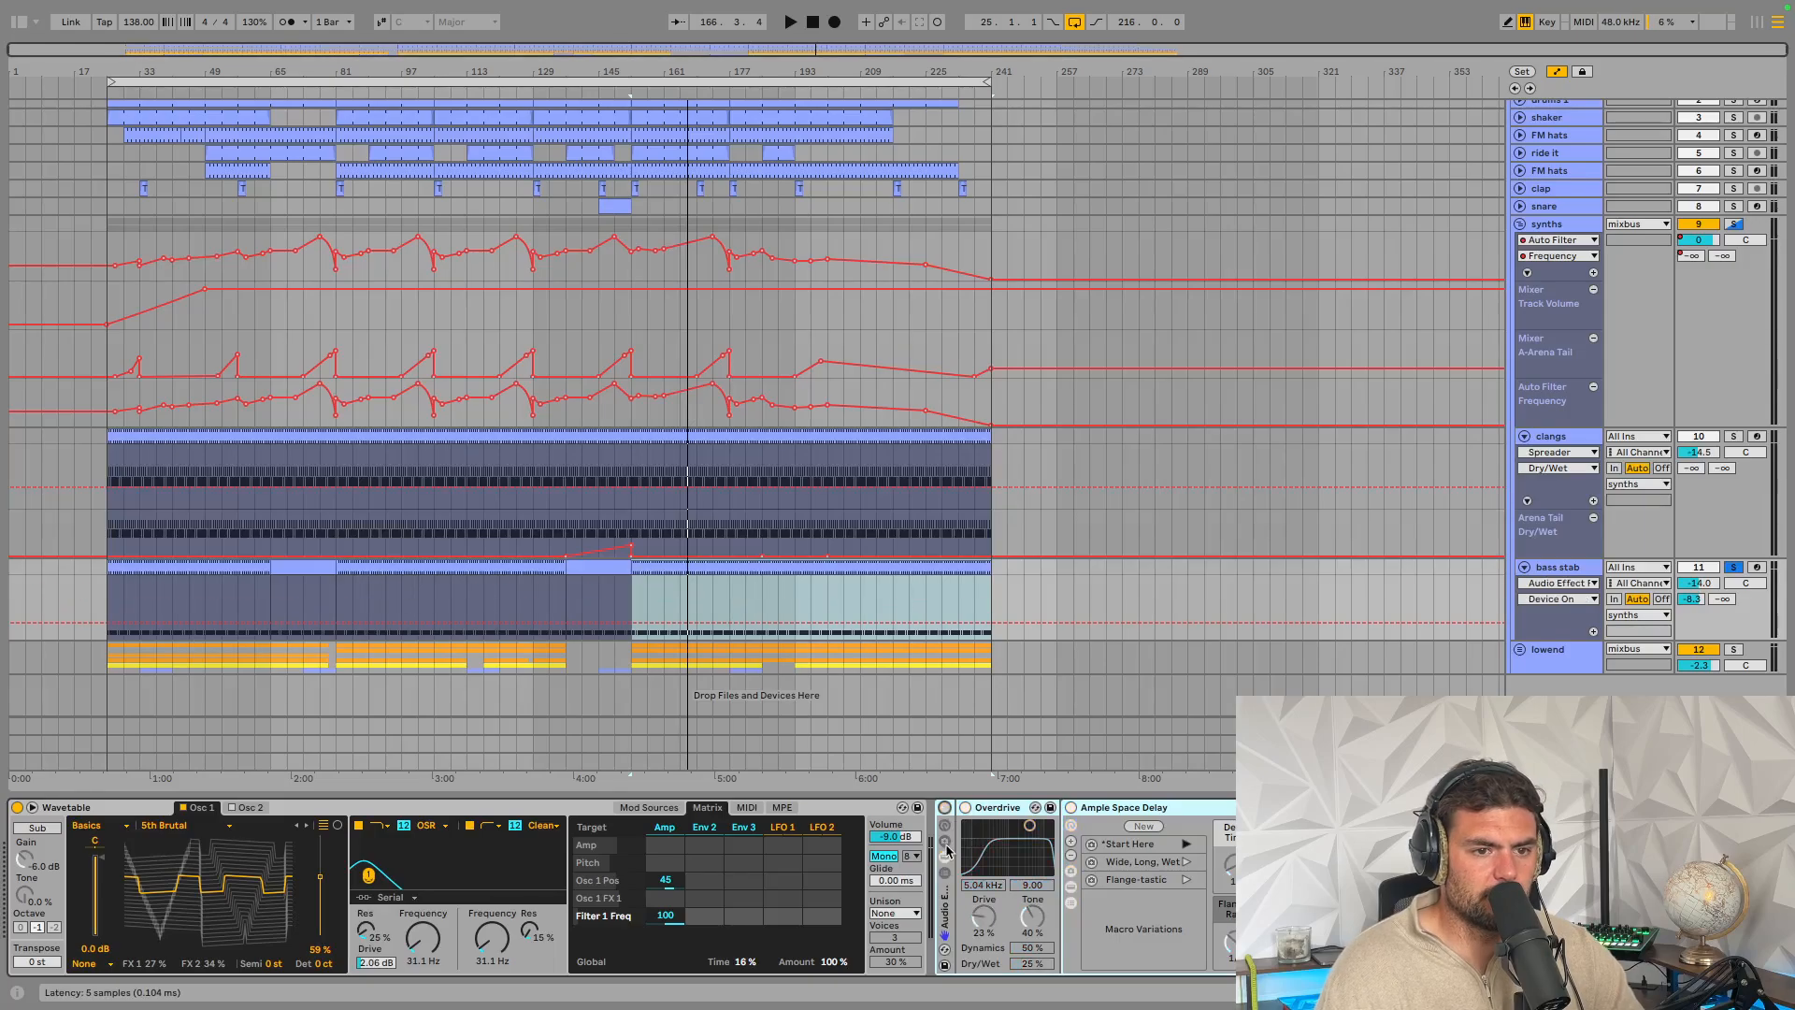
Play the bass stab without its effects, reset its A-Arena Tail send to minus infinity, and undo the send change after stopping
{"action": "key", "text": "space"}
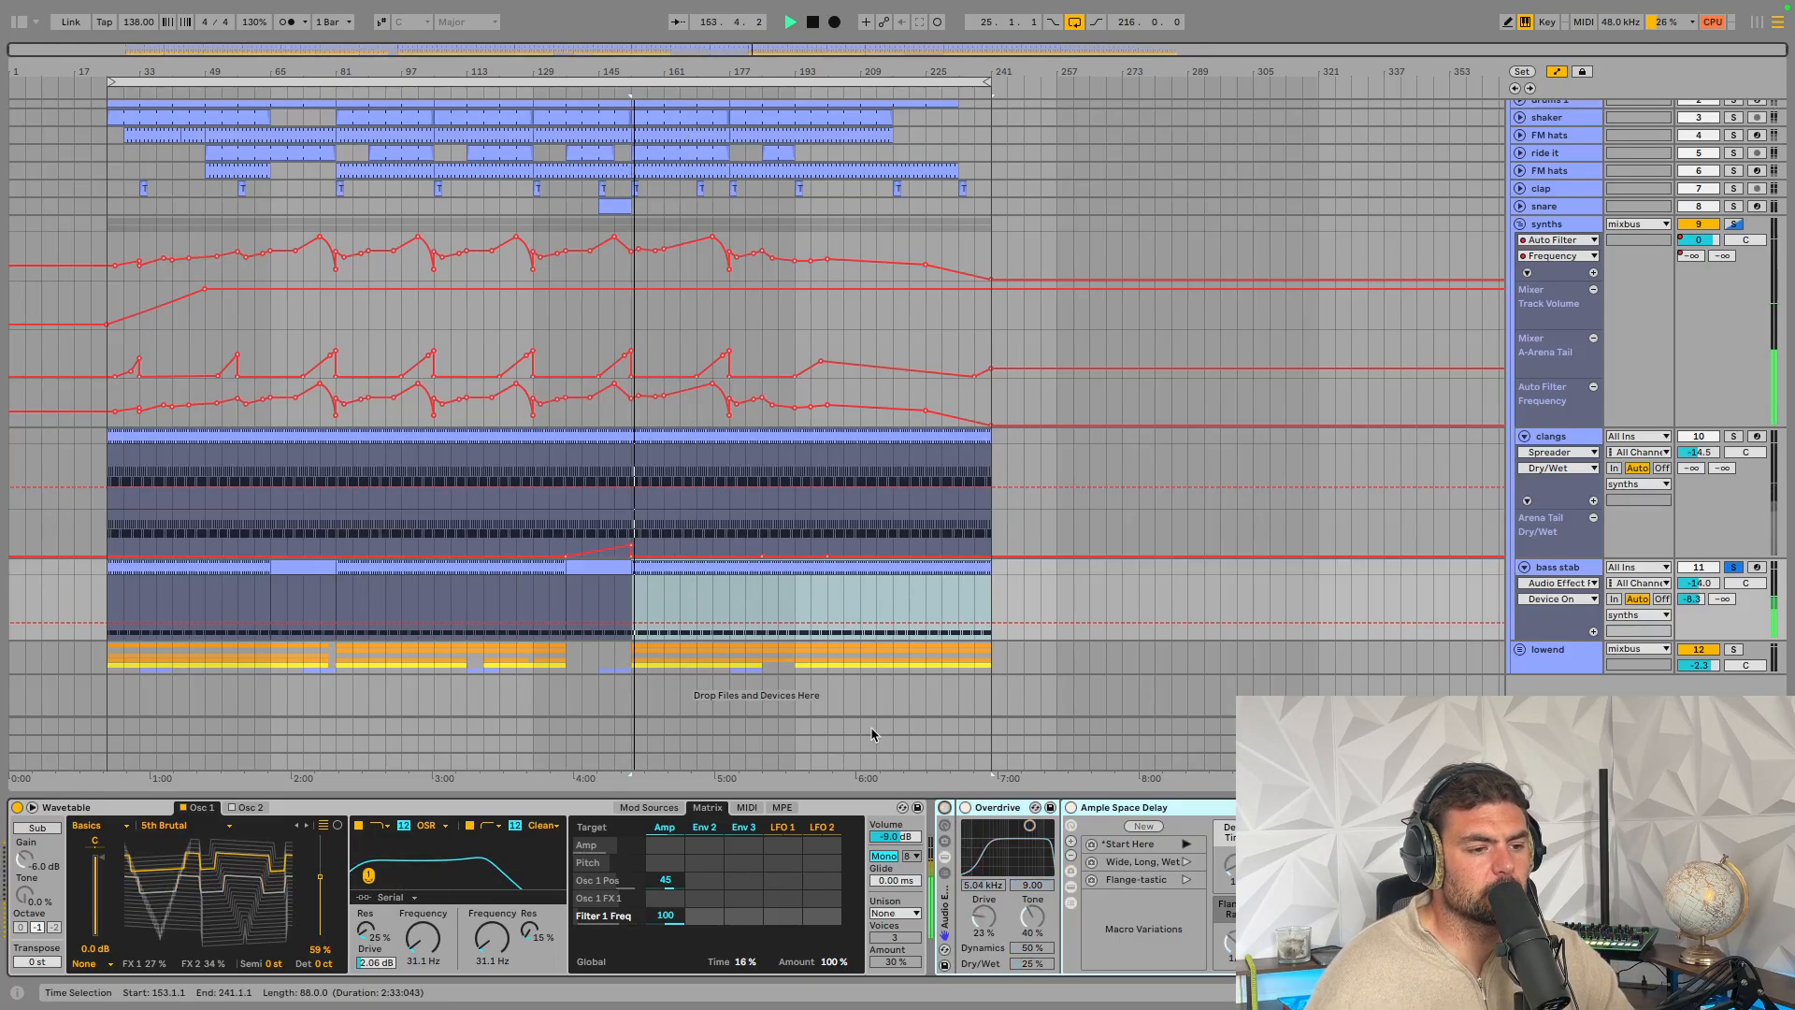
{"action": "mouse_move", "coordinate": [1706, 602]}
{"action": "left_mouse_down"}
{"action": "mouse_move", "coordinate": [1704, 678]}
{"action": "mouse_move", "coordinate": [1708, 619]}
{"action": "left_mouse_up"}
{"action": "double_click", "coordinate": [1697, 600]}
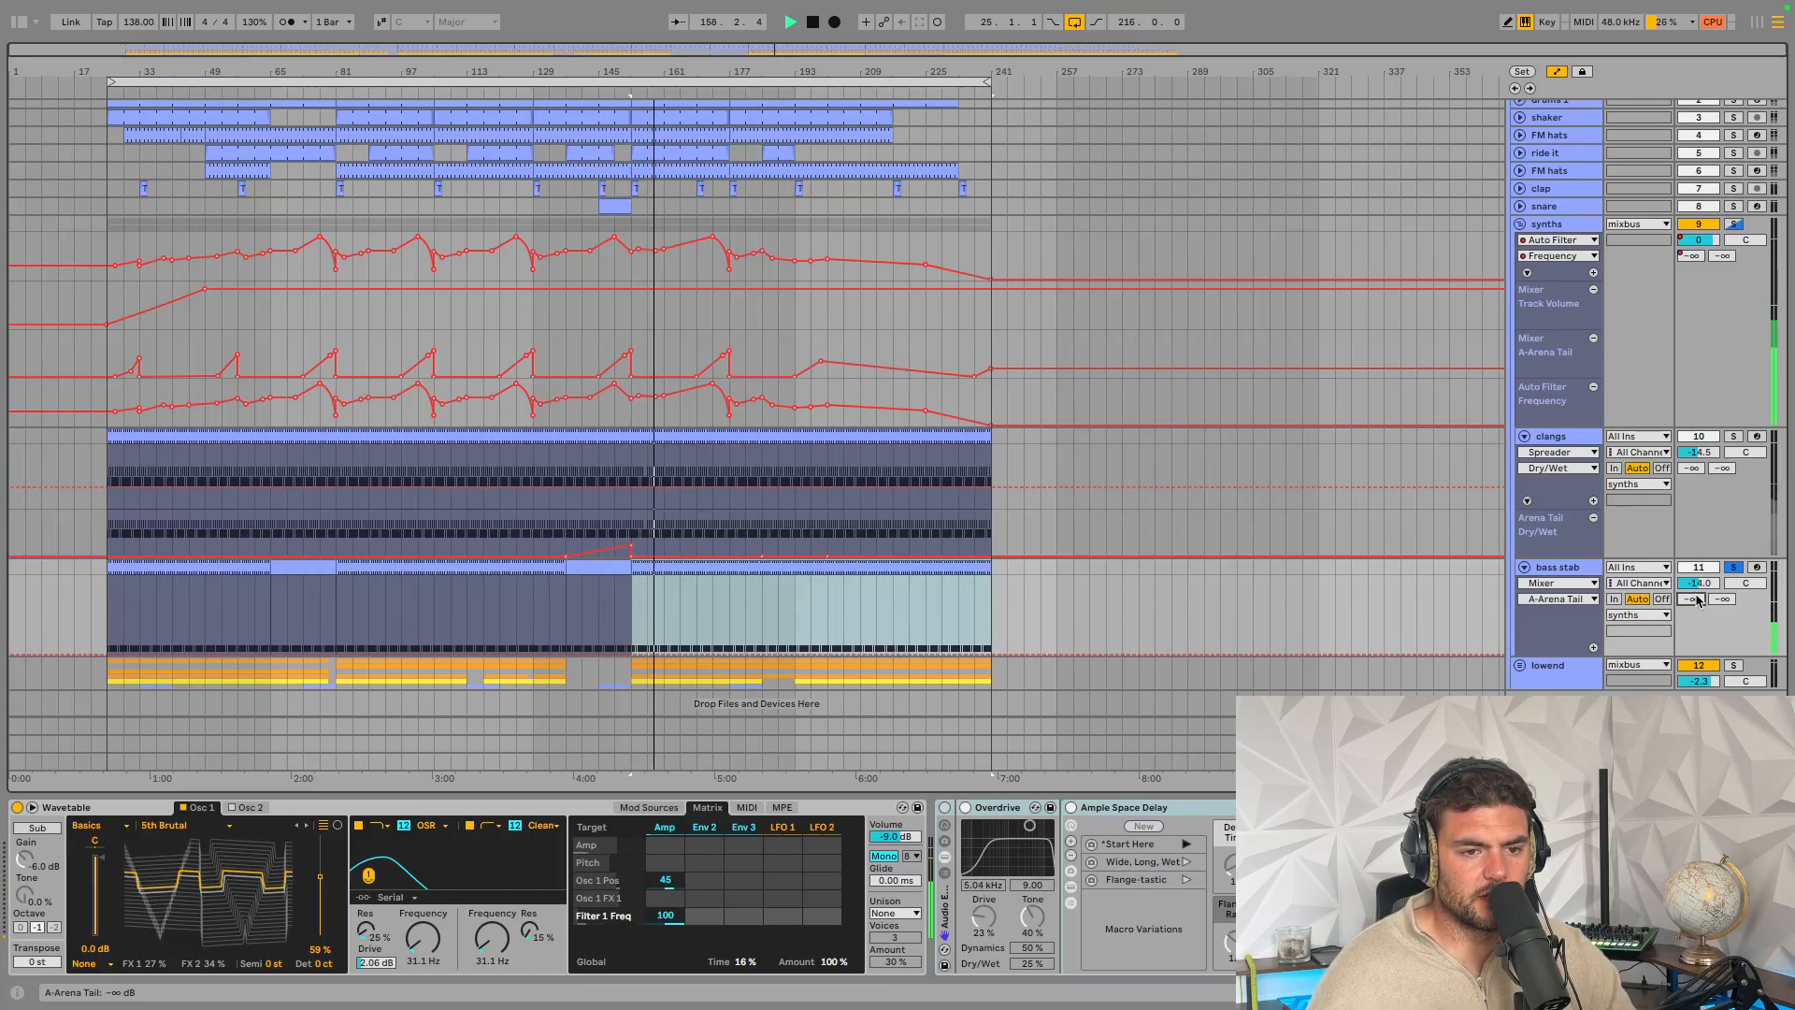
{"action": "key", "text": "space"}
{"action": "key", "text": "ctrl+z"}
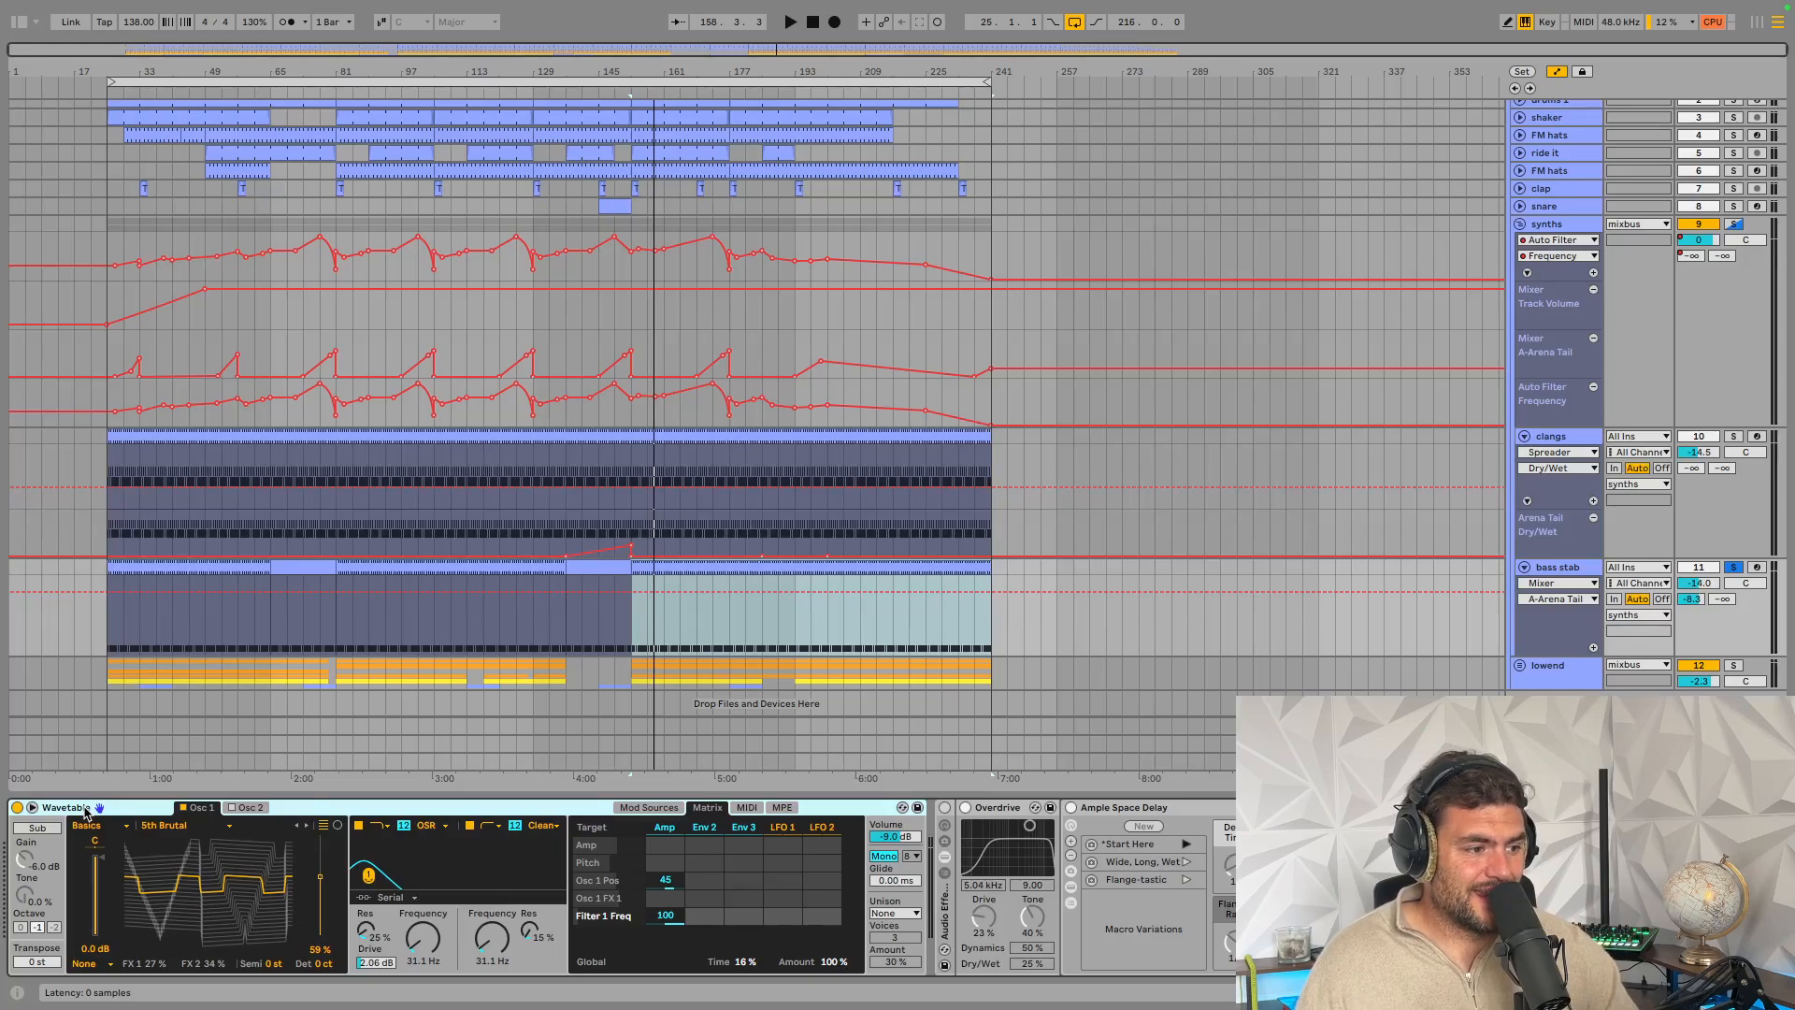
View the Basics wavetable list for Wavetable's Osc 1 and leave 5th Brutal selected
{"action": "left_click", "coordinate": [173, 828]}
{"action": "left_click", "coordinate": [172, 828]}
{"action": "left_click", "coordinate": [162, 826]}
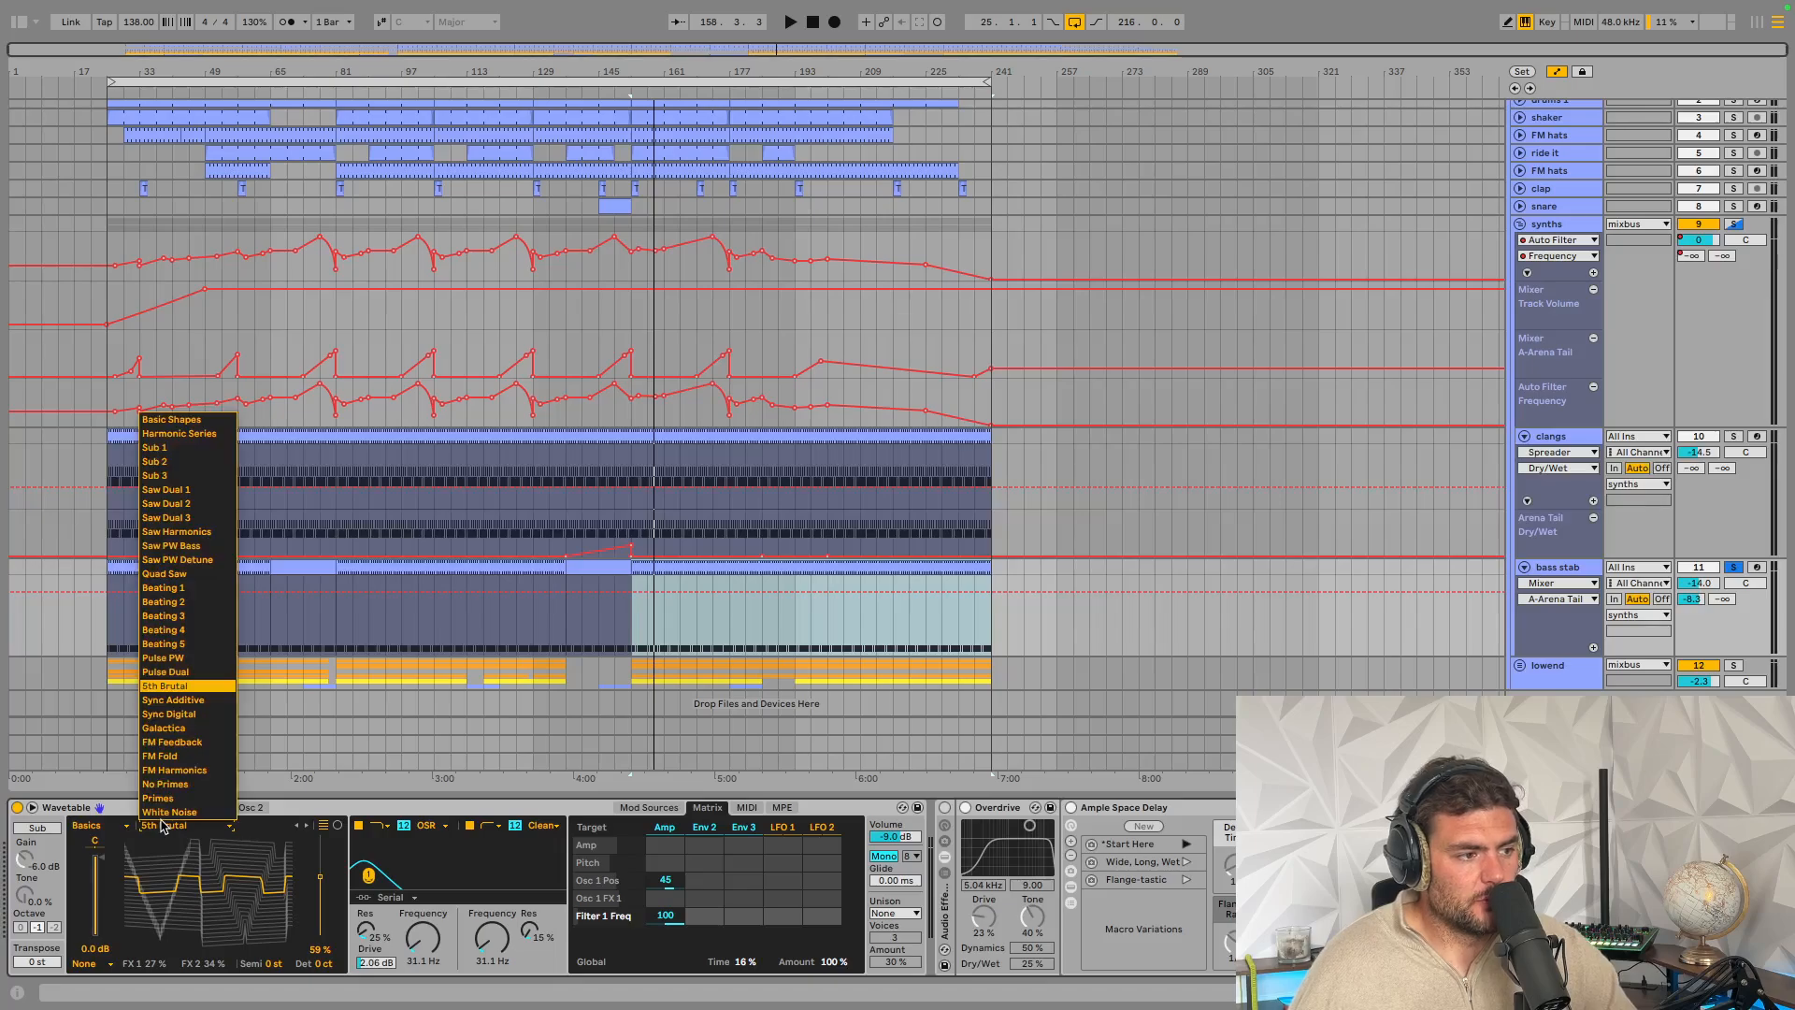
{"action": "left_click", "coordinate": [162, 826]}
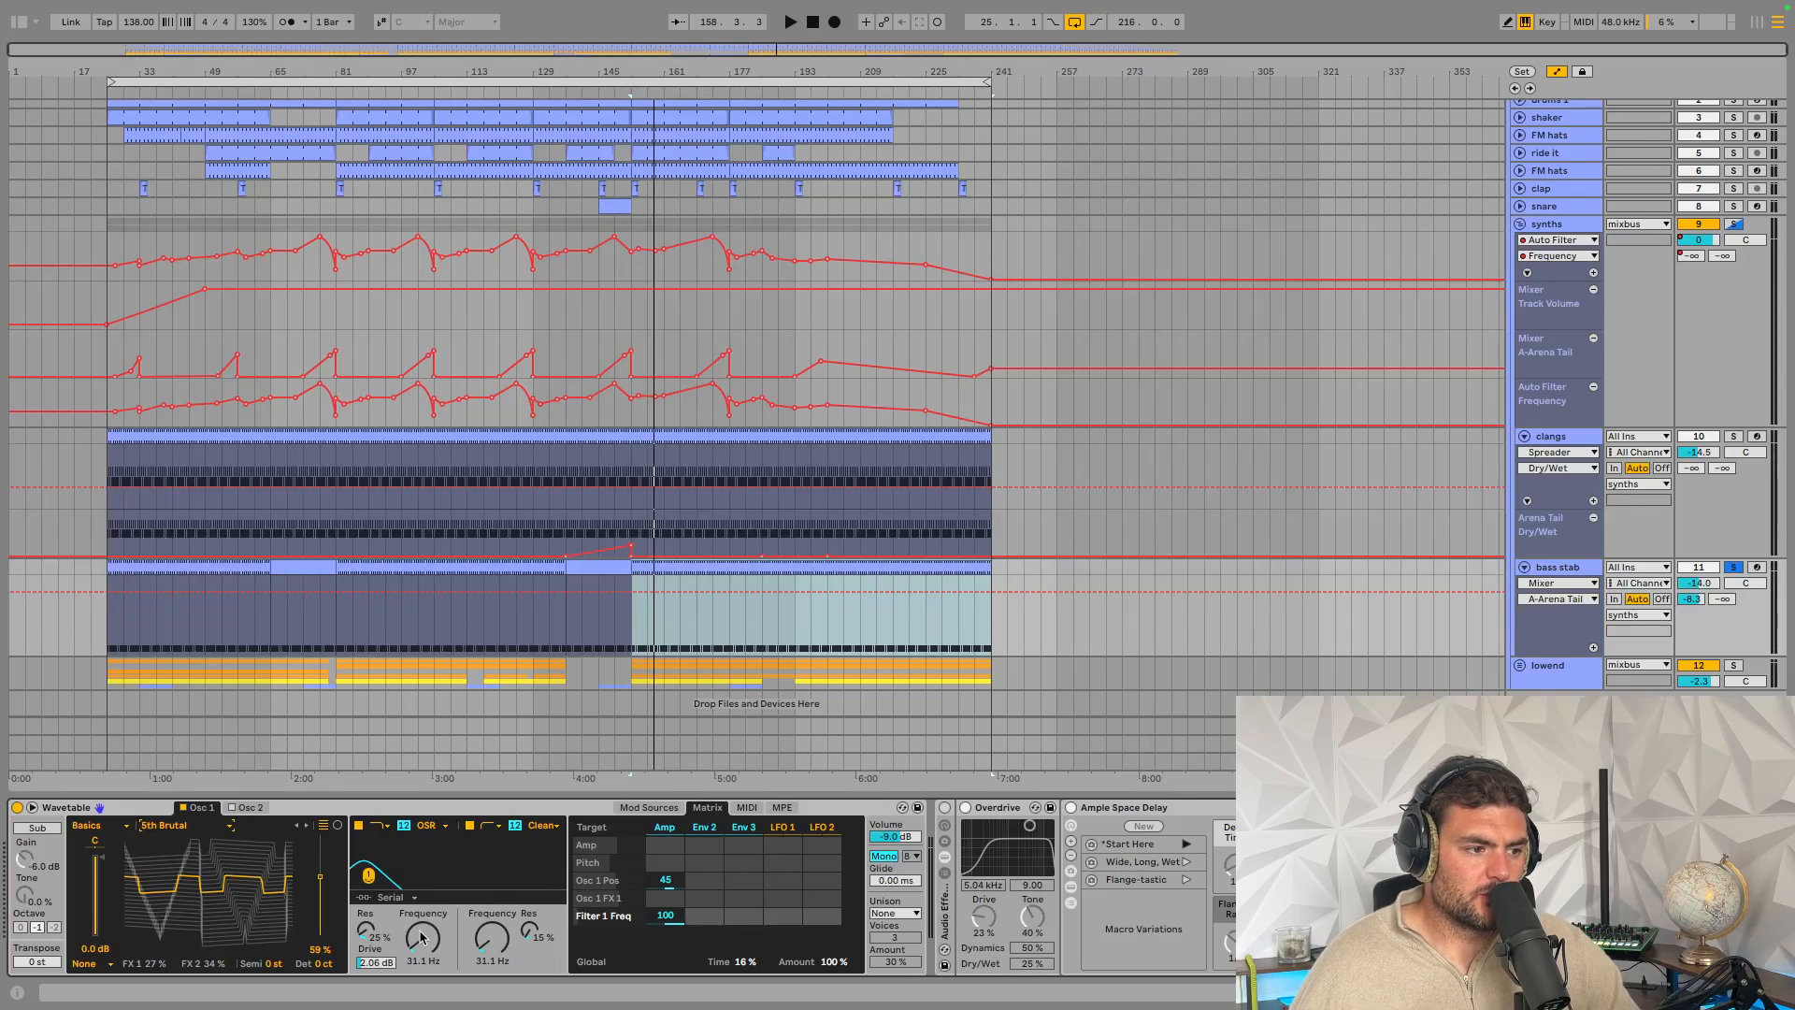
Inspect Wavetable's Filter 2 frequency and resonance and the Filter 1 drive on the bass stab
{"action": "left_click", "coordinate": [467, 942]}
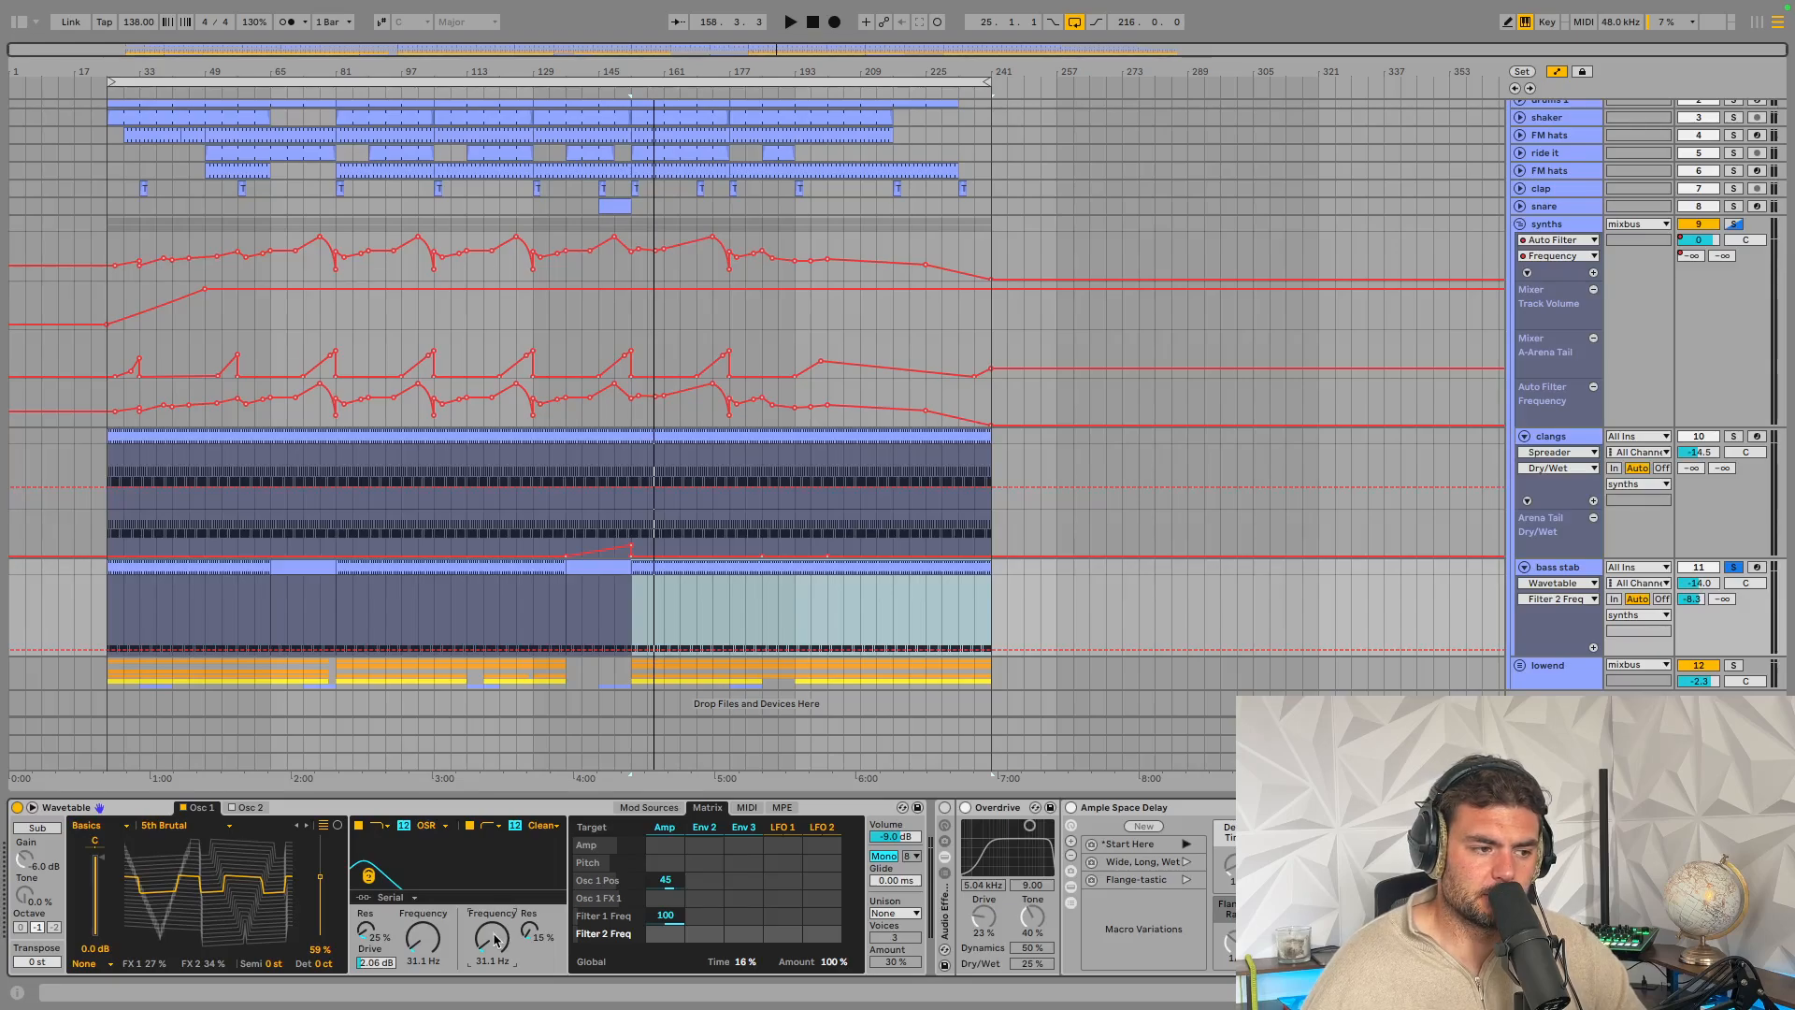
{"action": "left_click", "coordinate": [530, 930]}
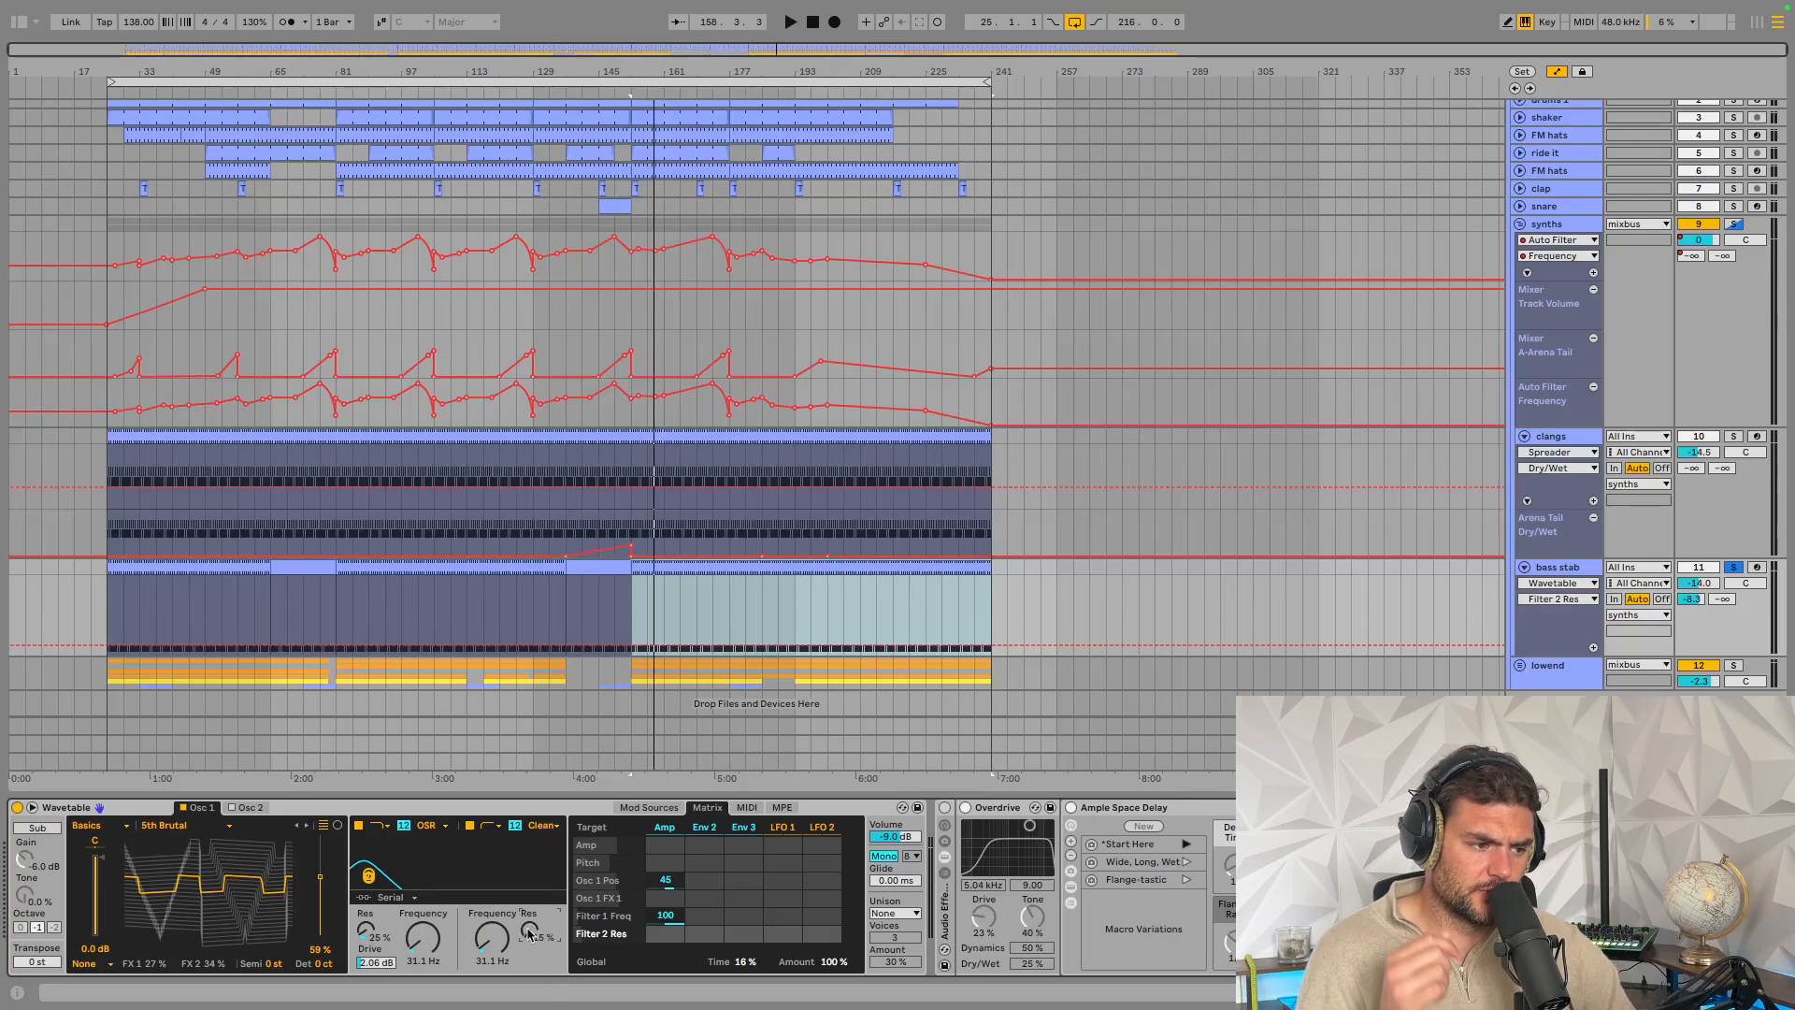
{"action": "left_click", "coordinate": [377, 963]}
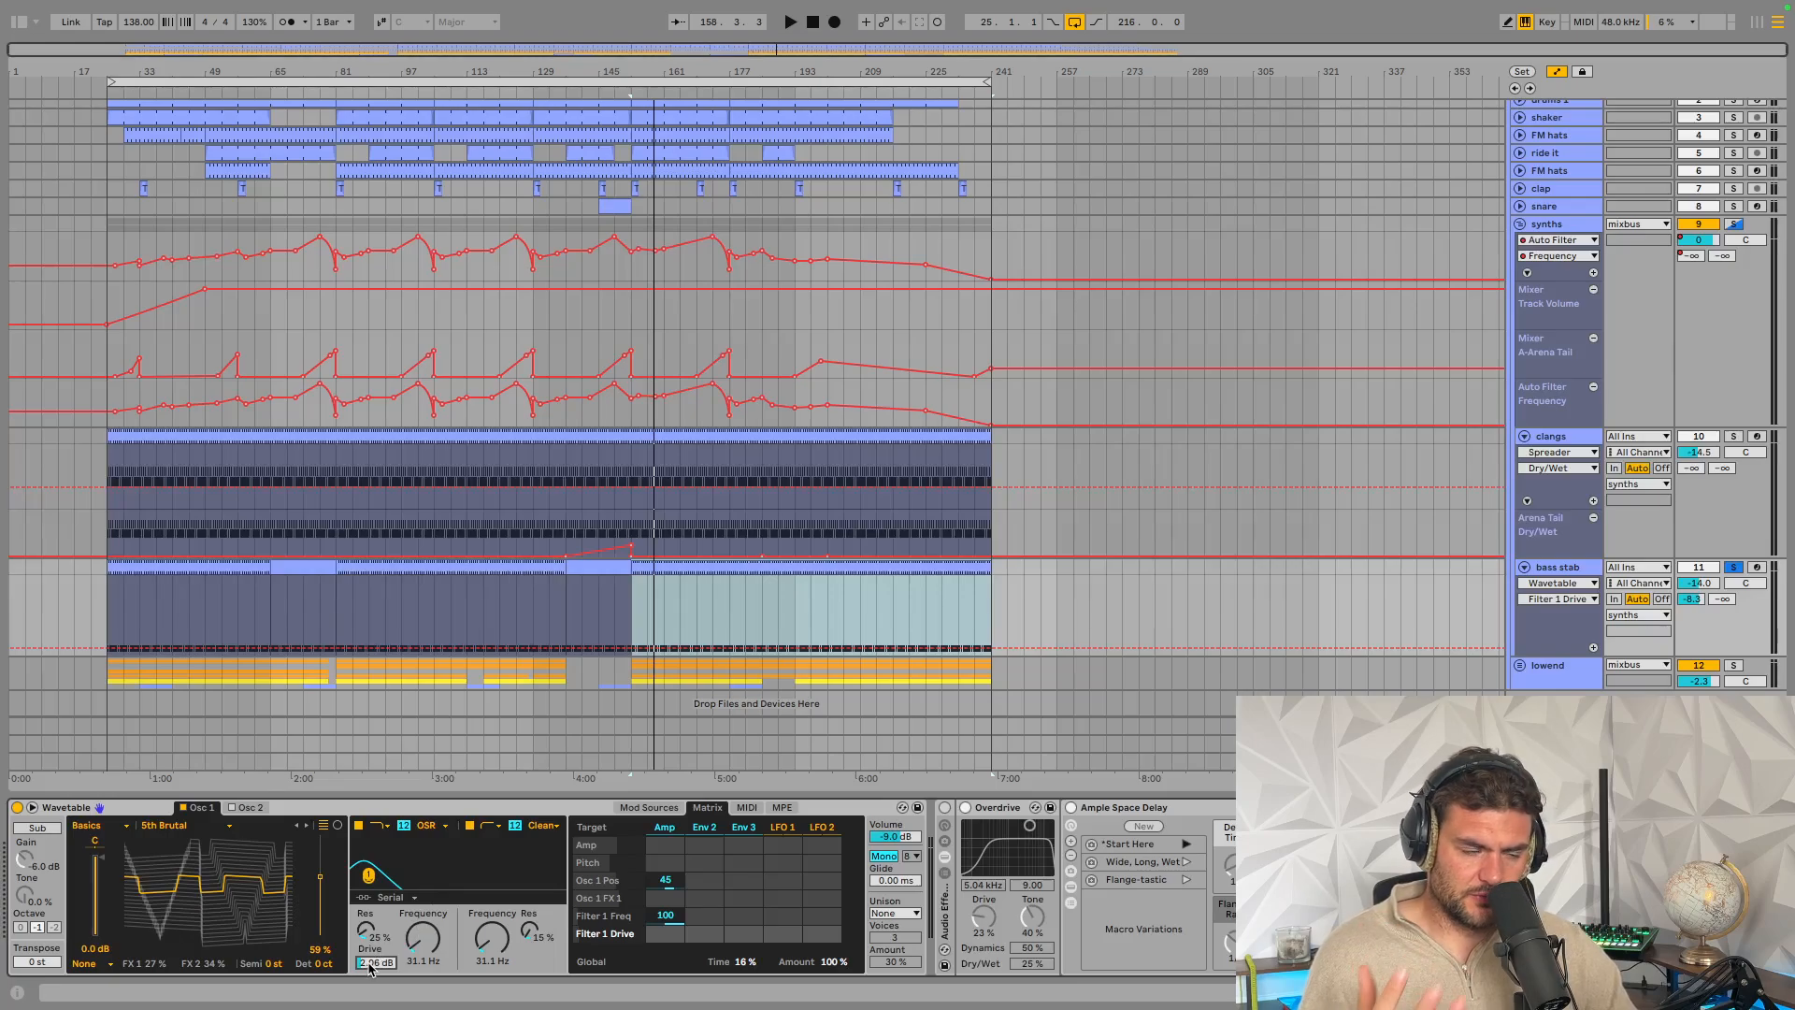
Reset Wavetable's Filter 1 frequency to 20.0 kHz and undo the change
{"action": "left_click", "coordinate": [425, 940]}
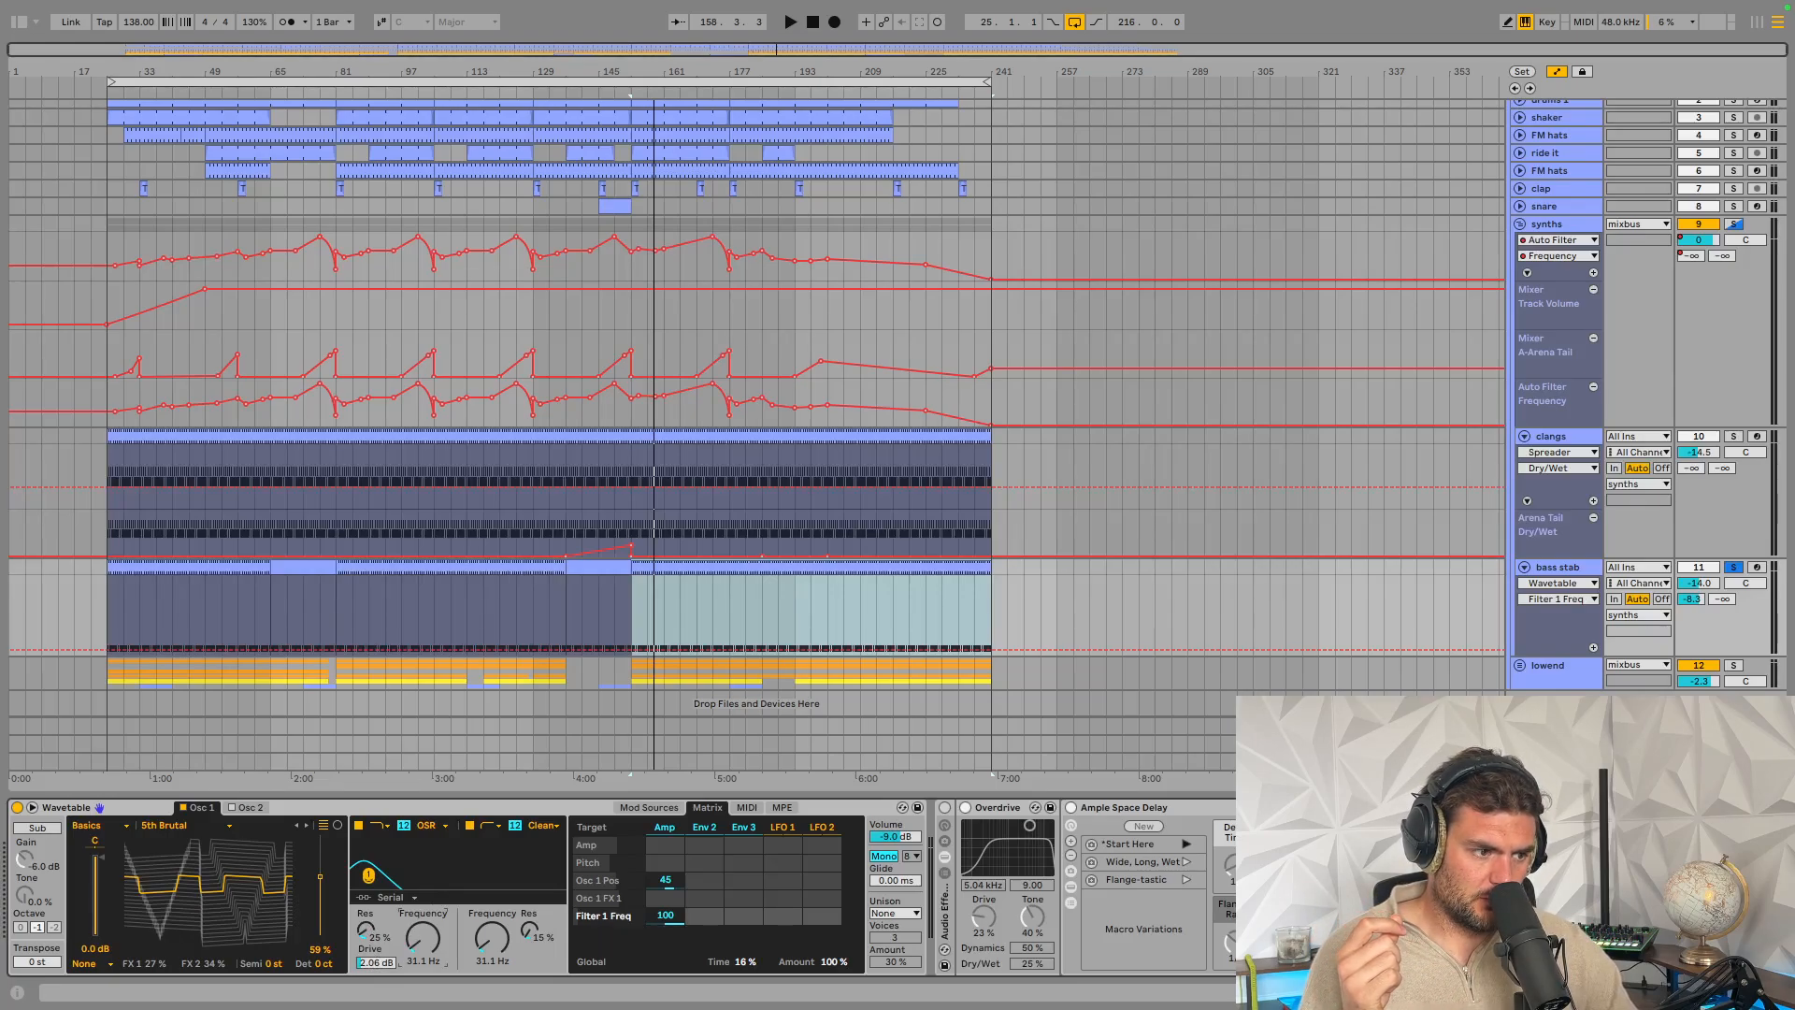
{"action": "double_click", "coordinate": [424, 939]}
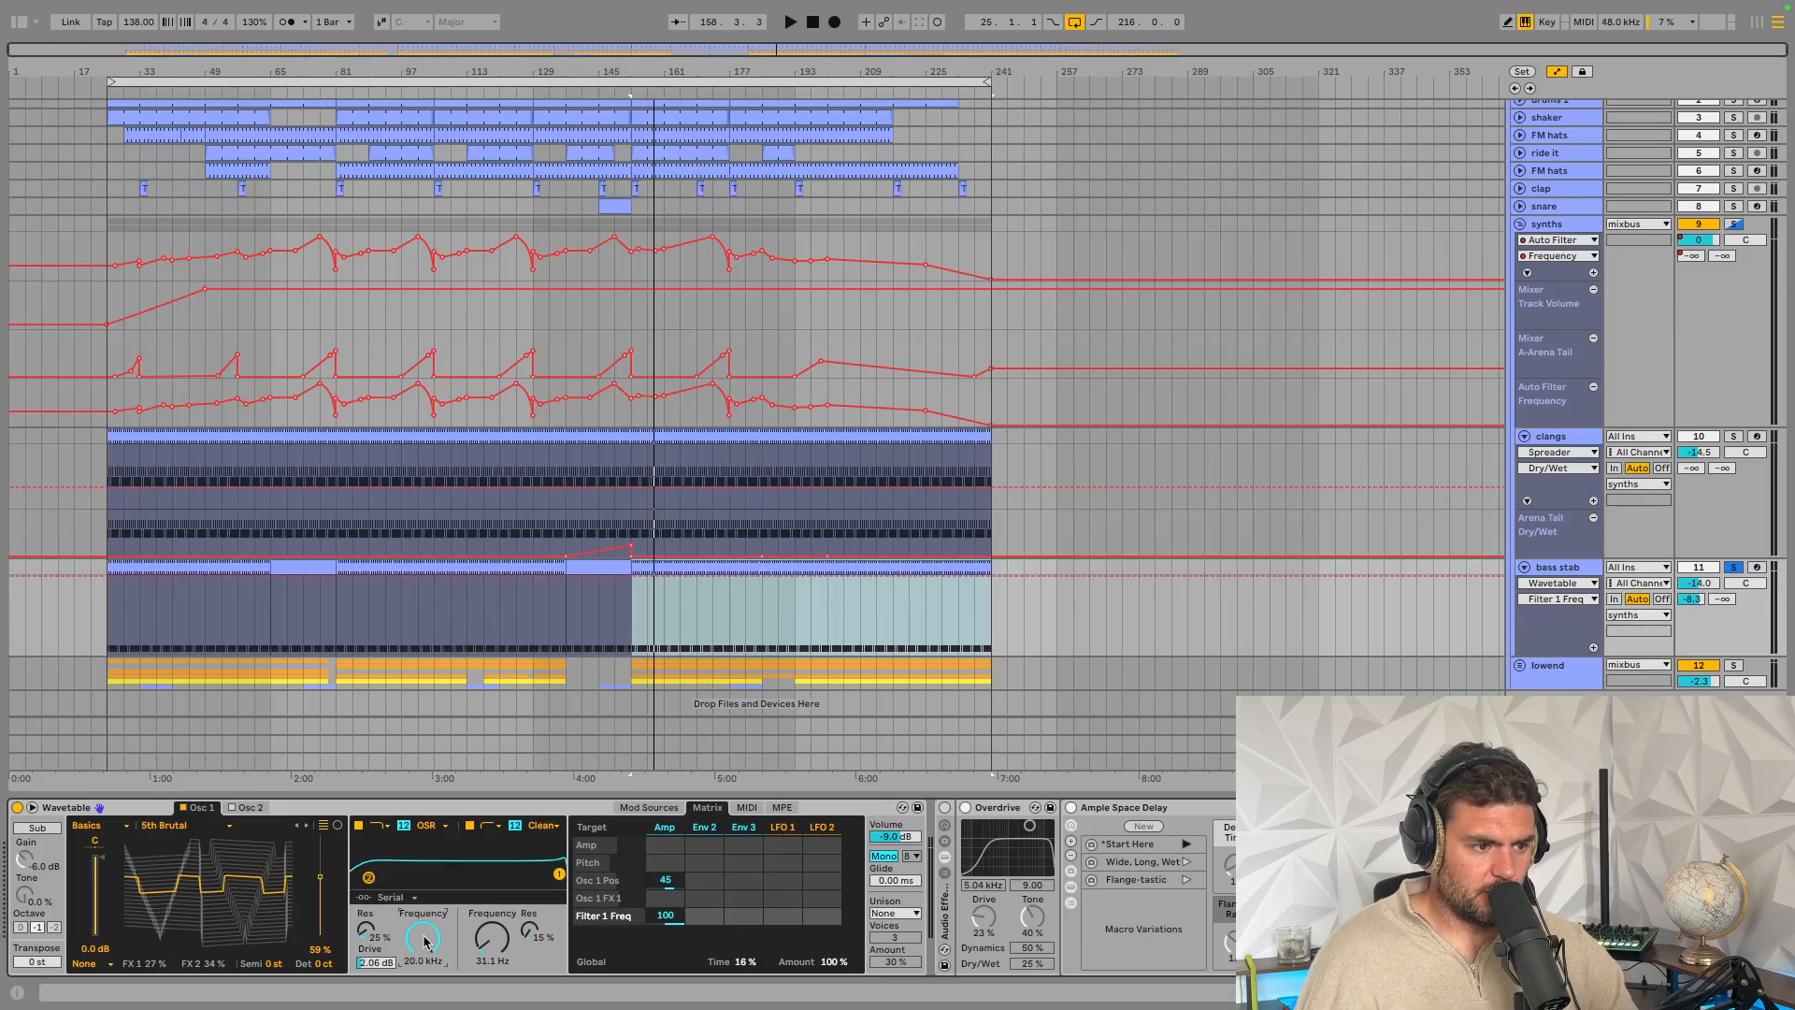
{"action": "key", "text": "ctrl+z"}
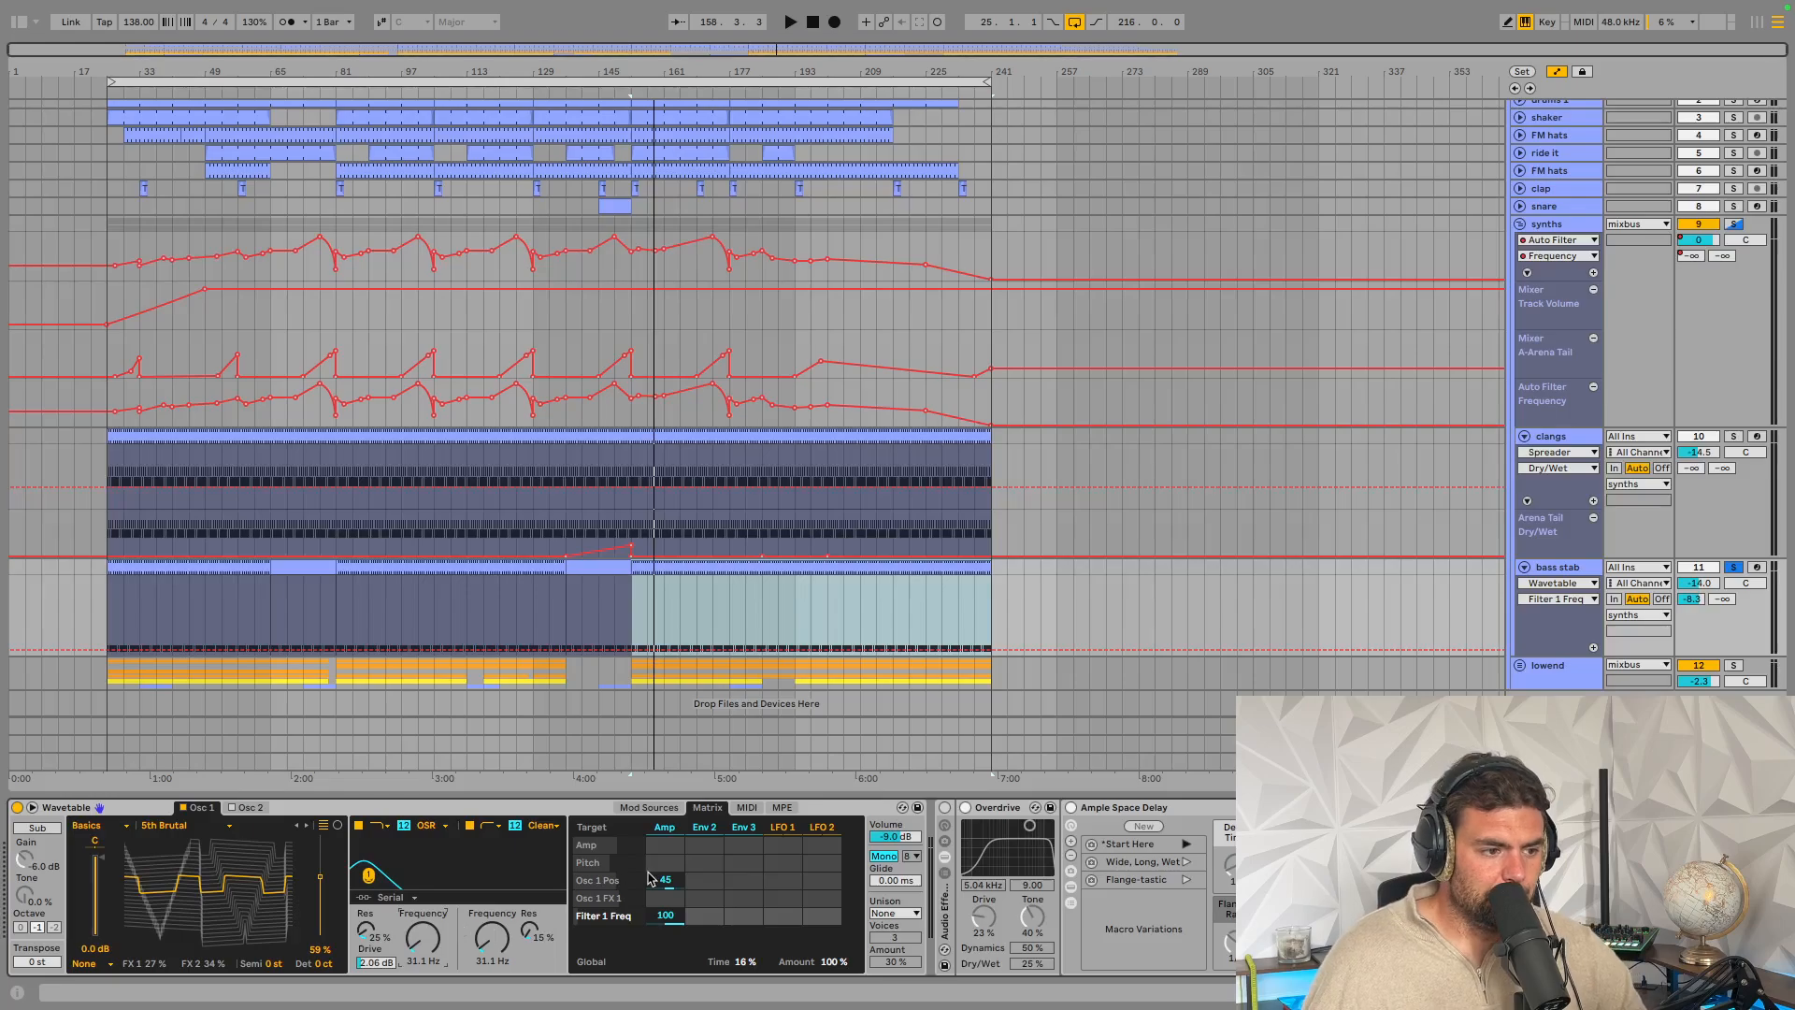
Examine Wavetable's Amp, Env 2 and Env 3 envelope shapes and return to the modulation matrix
{"action": "left_click", "coordinate": [670, 828]}
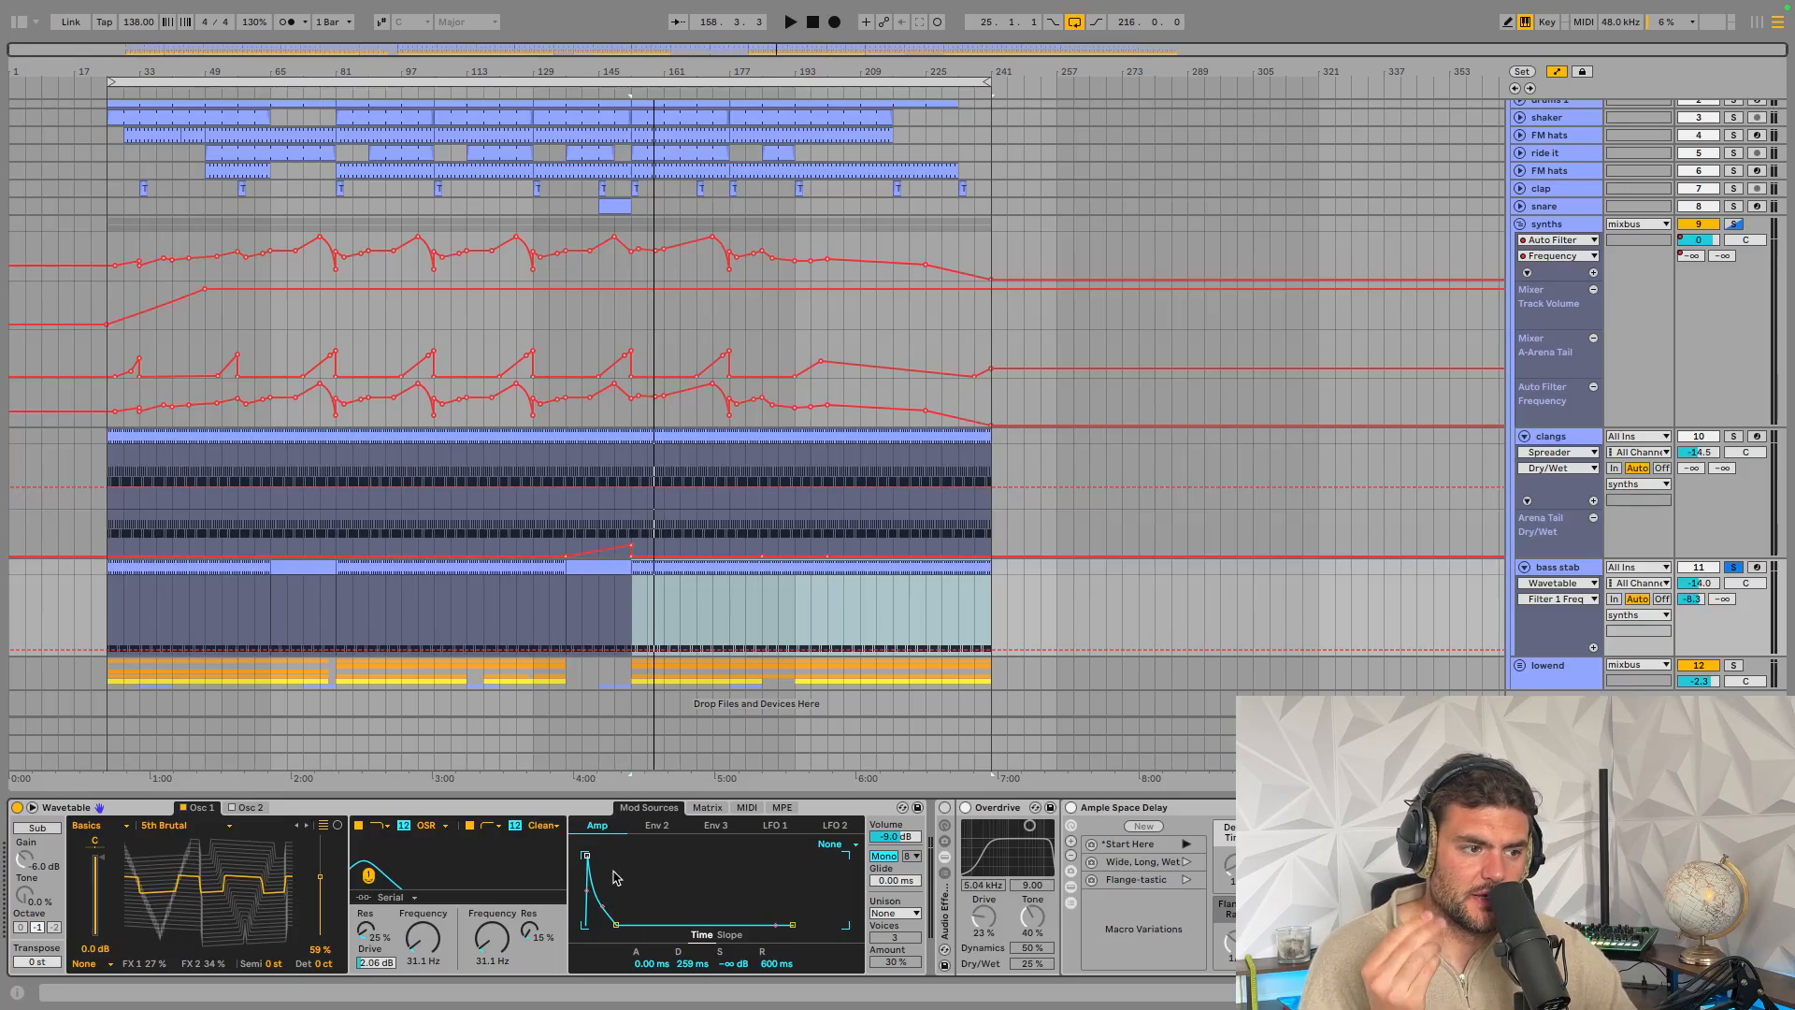
{"action": "left_click", "coordinate": [659, 826]}
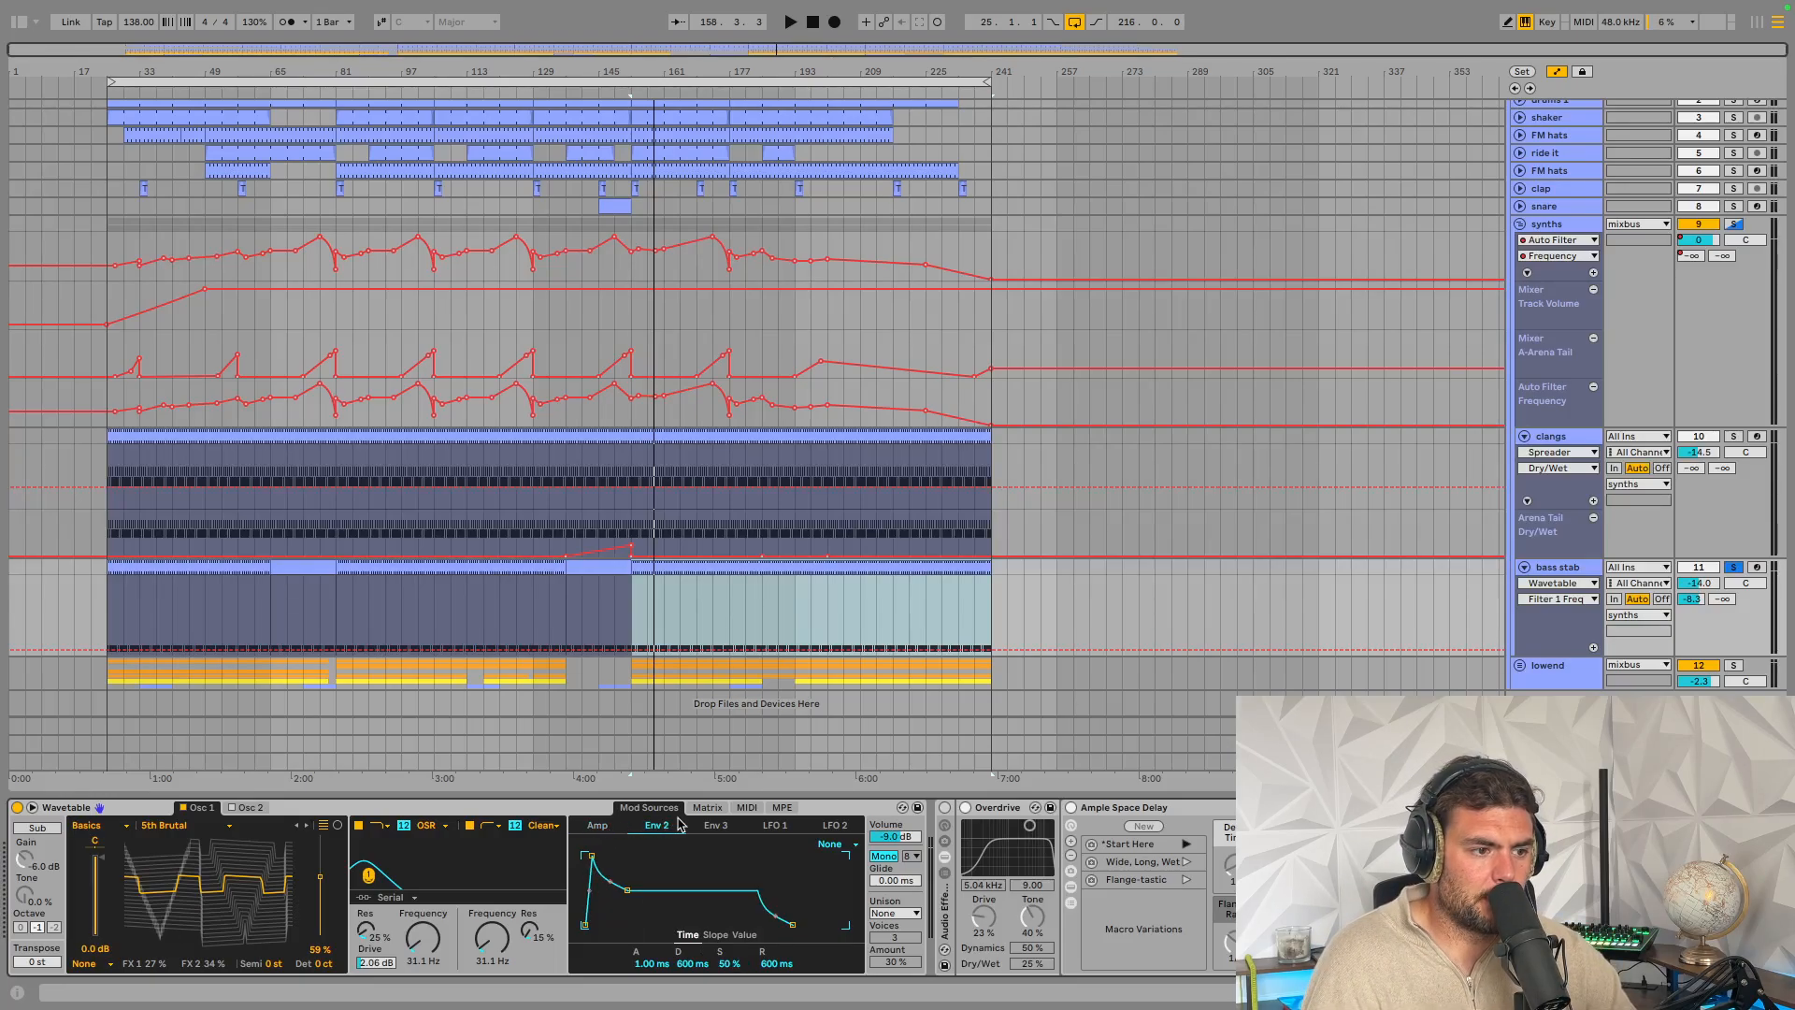
{"action": "left_click", "coordinate": [715, 825]}
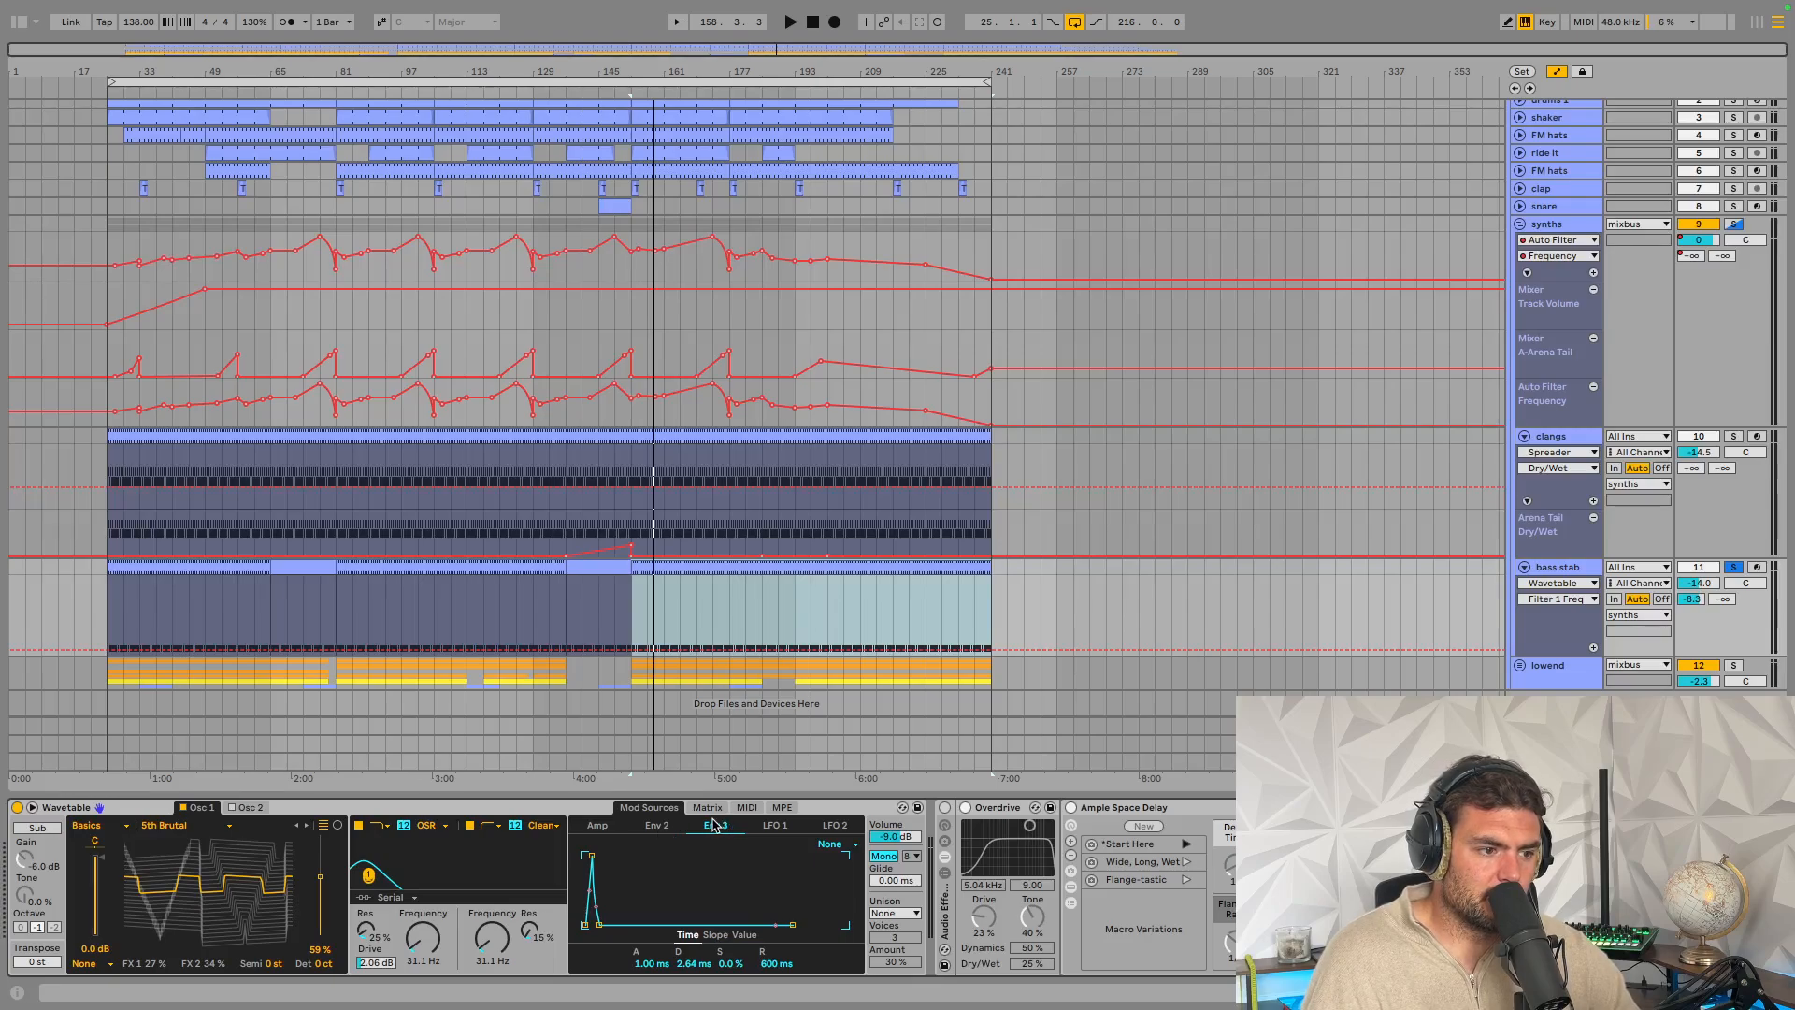
{"action": "left_click", "coordinate": [666, 828]}
{"action": "left_click", "coordinate": [718, 827]}
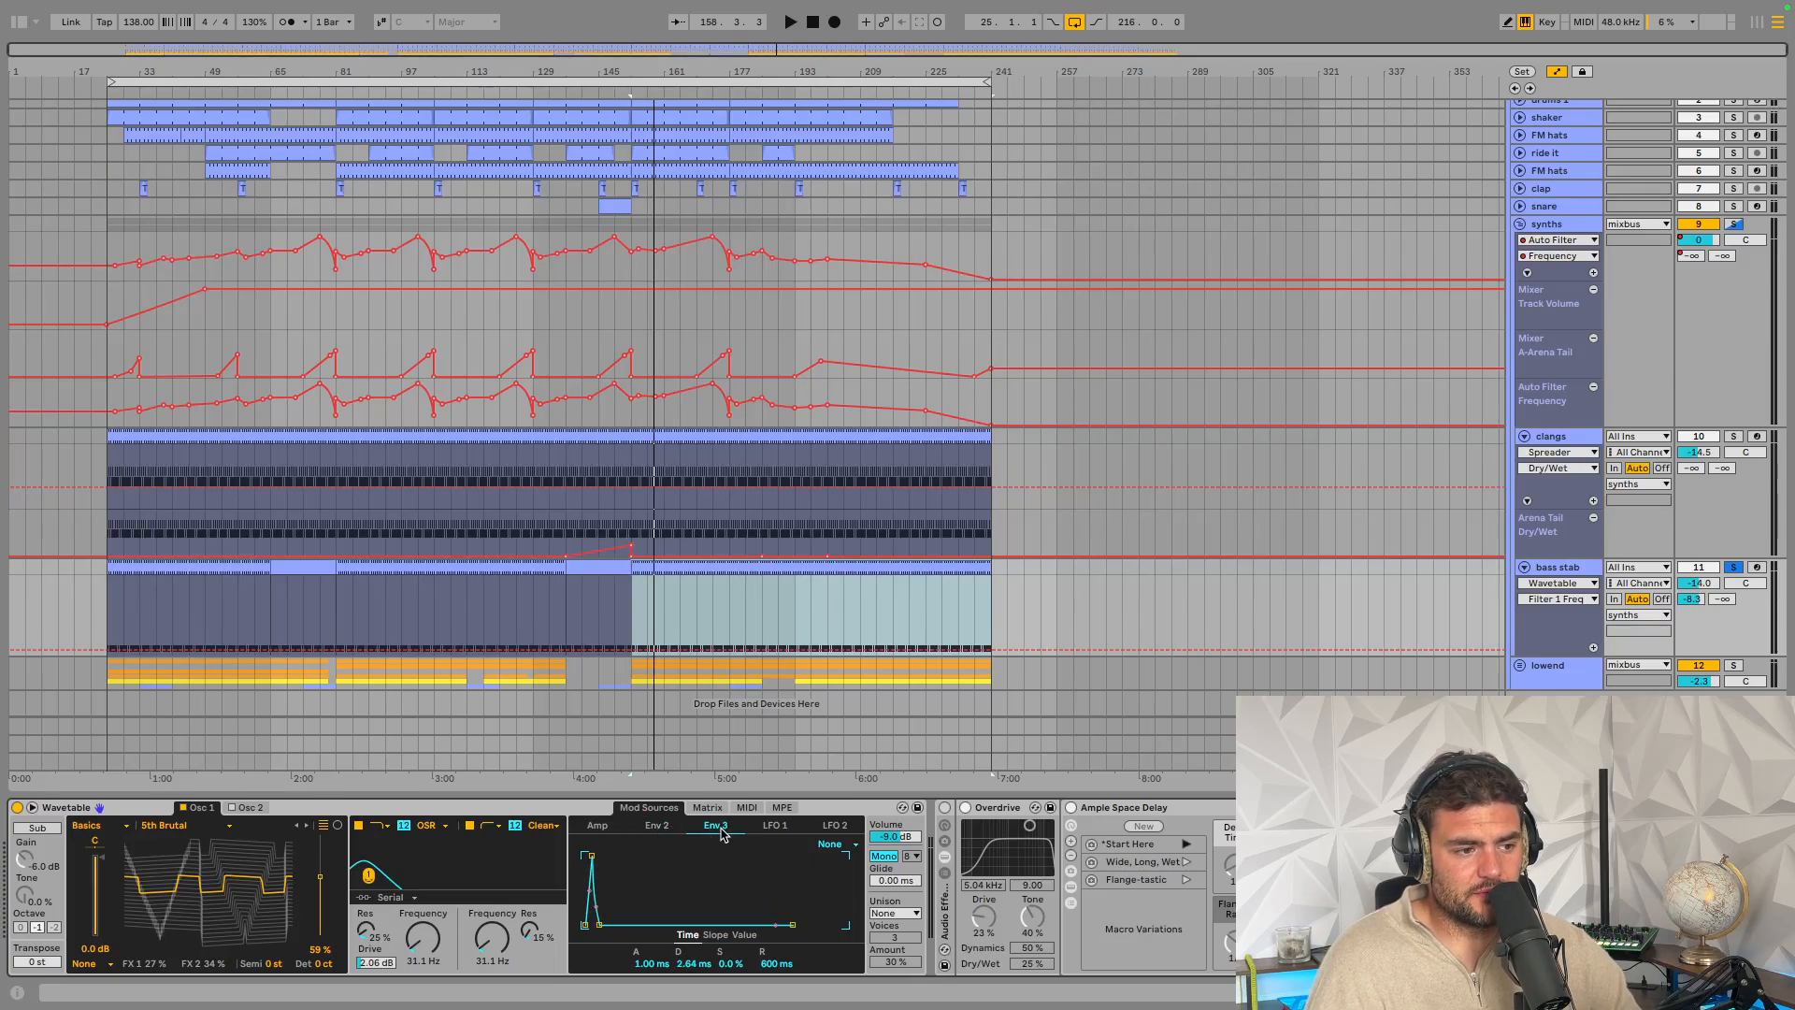
{"action": "left_click", "coordinate": [708, 808]}
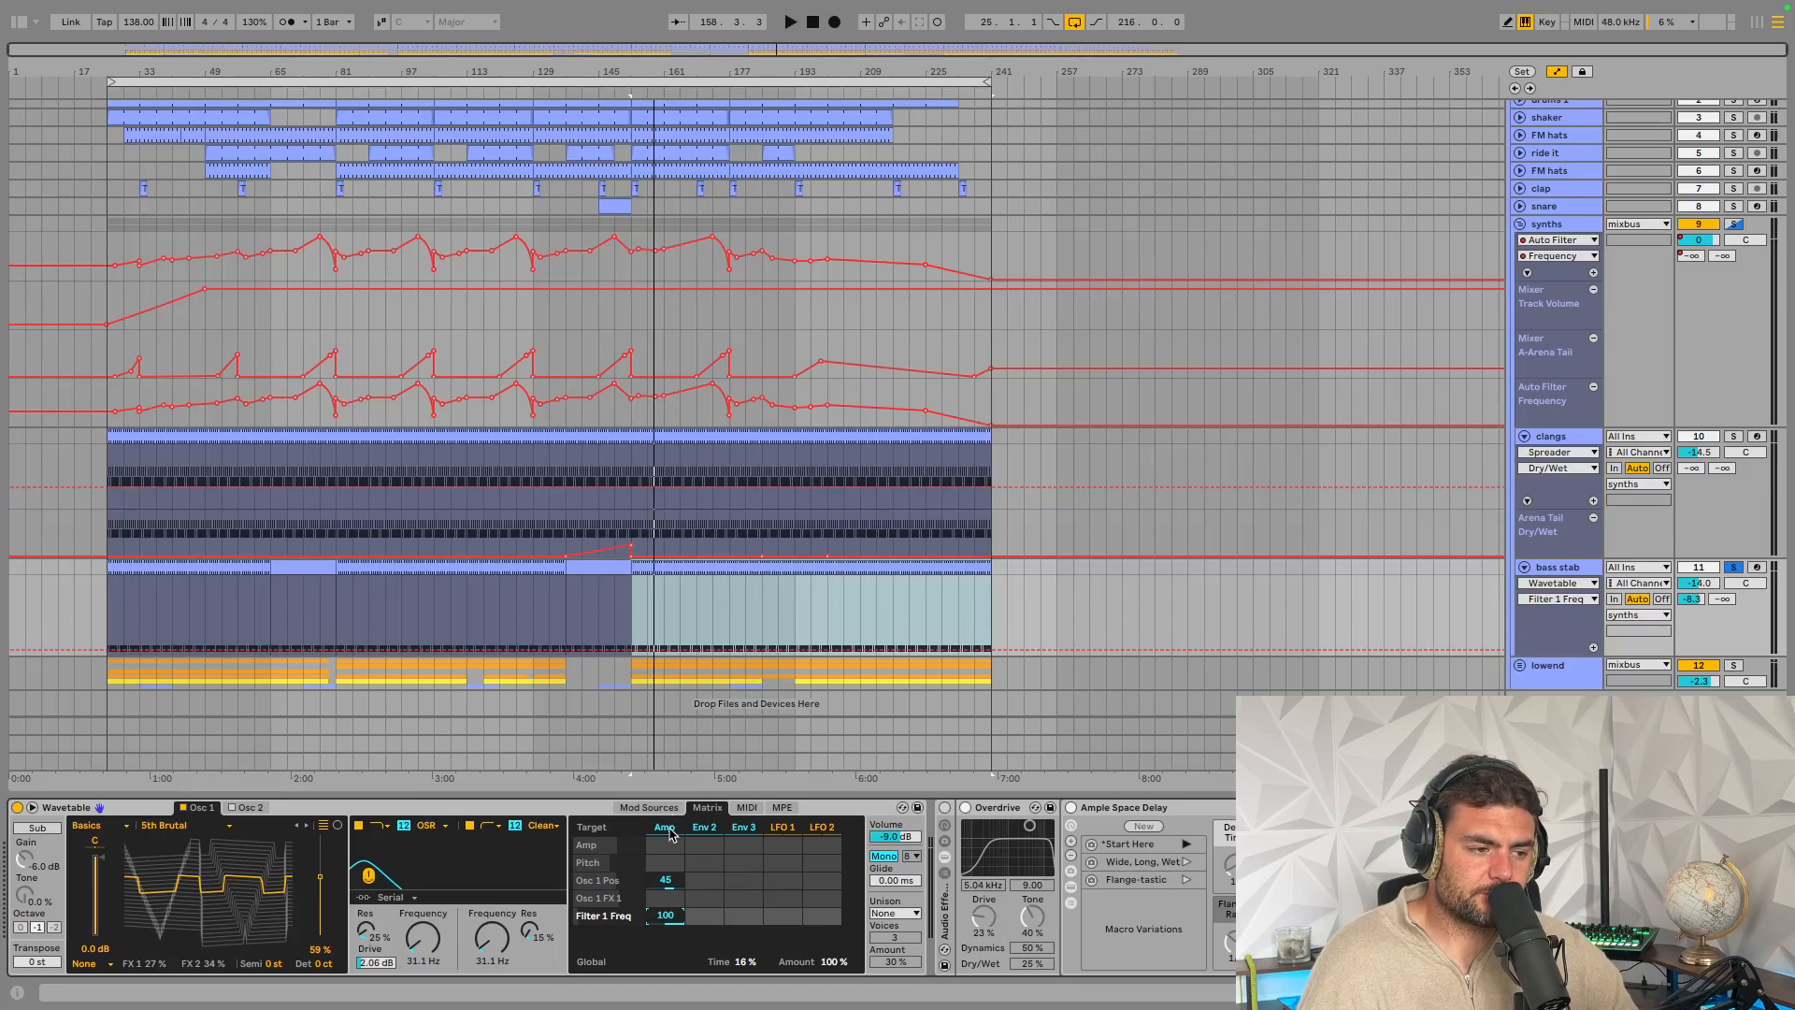
Audition the bass stab with the Amp modulation of Filter 1 Freq lowered to 12, and restore it to 100
{"action": "left_click_drag", "start_coordinate": [667, 916], "coordinate": [668, 999]}
{"action": "key", "text": "space"}
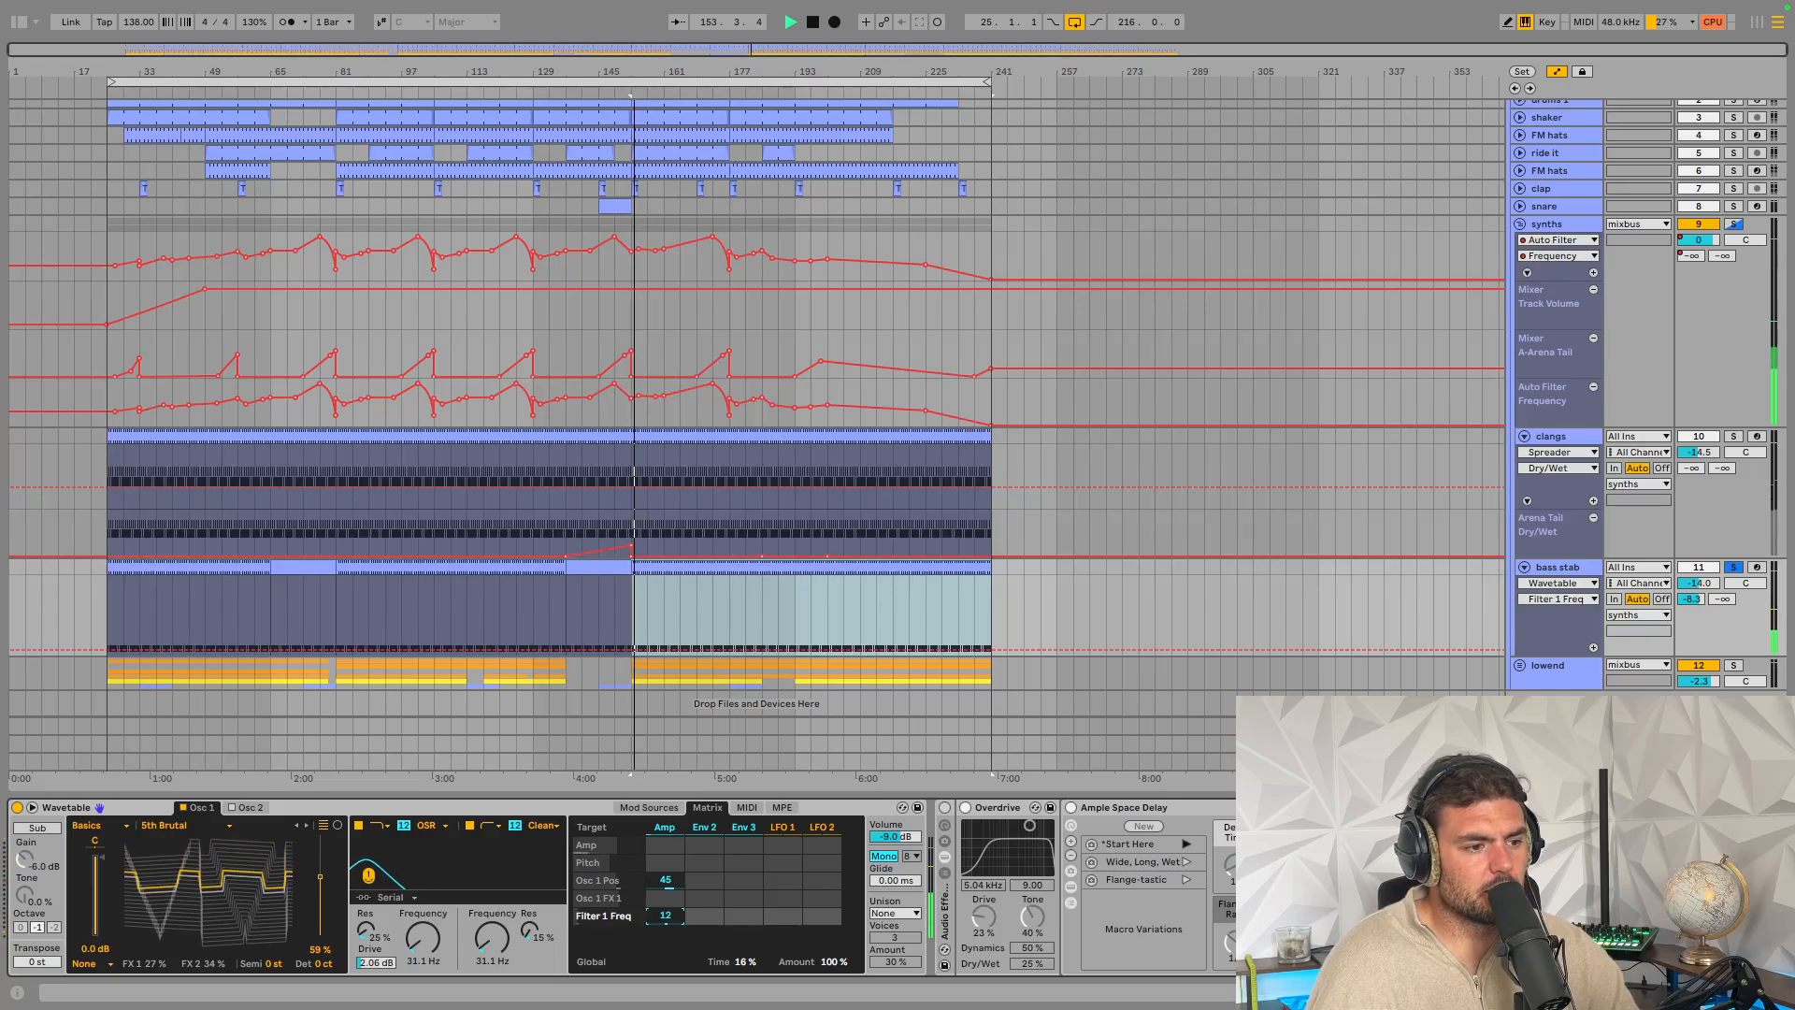
{"action": "left_click_drag", "start_coordinate": [668, 925], "coordinate": [670, 883]}
{"action": "key", "text": "space"}
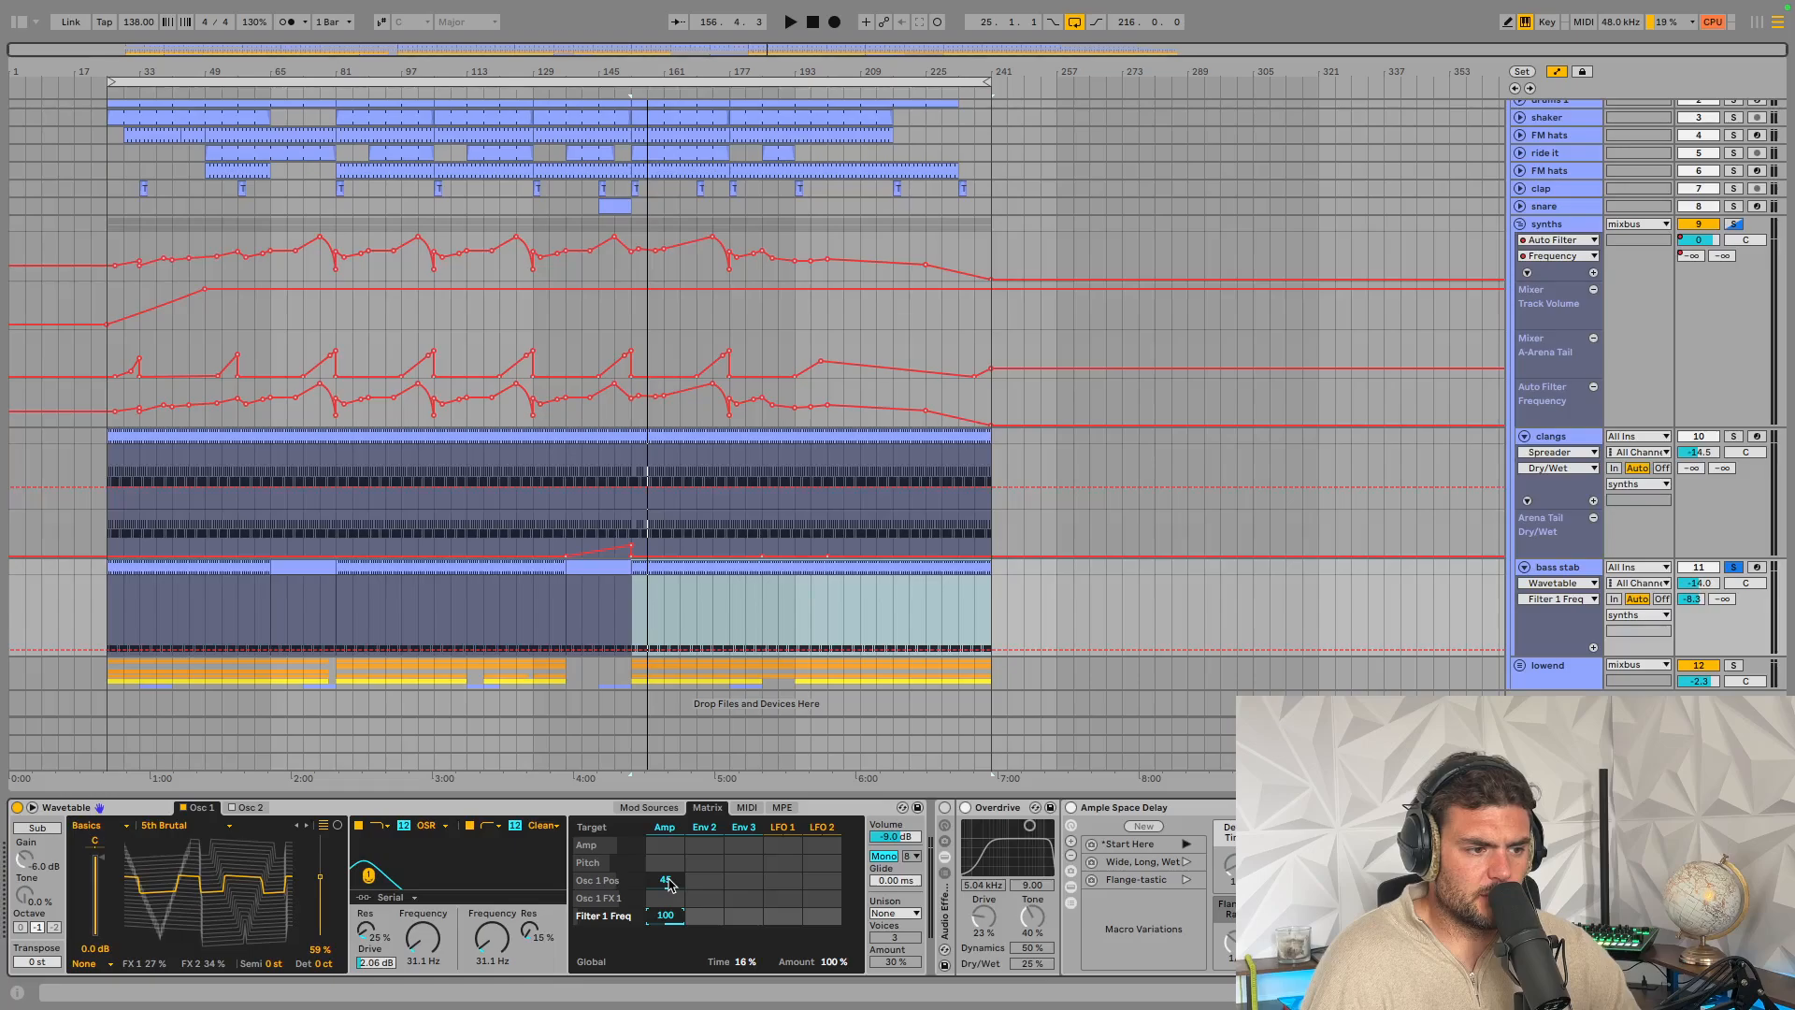
Play the bass stab with the Amp modulation of Osc 1 Pos at -100, undo the change and stop playback
{"action": "key", "text": "space"}
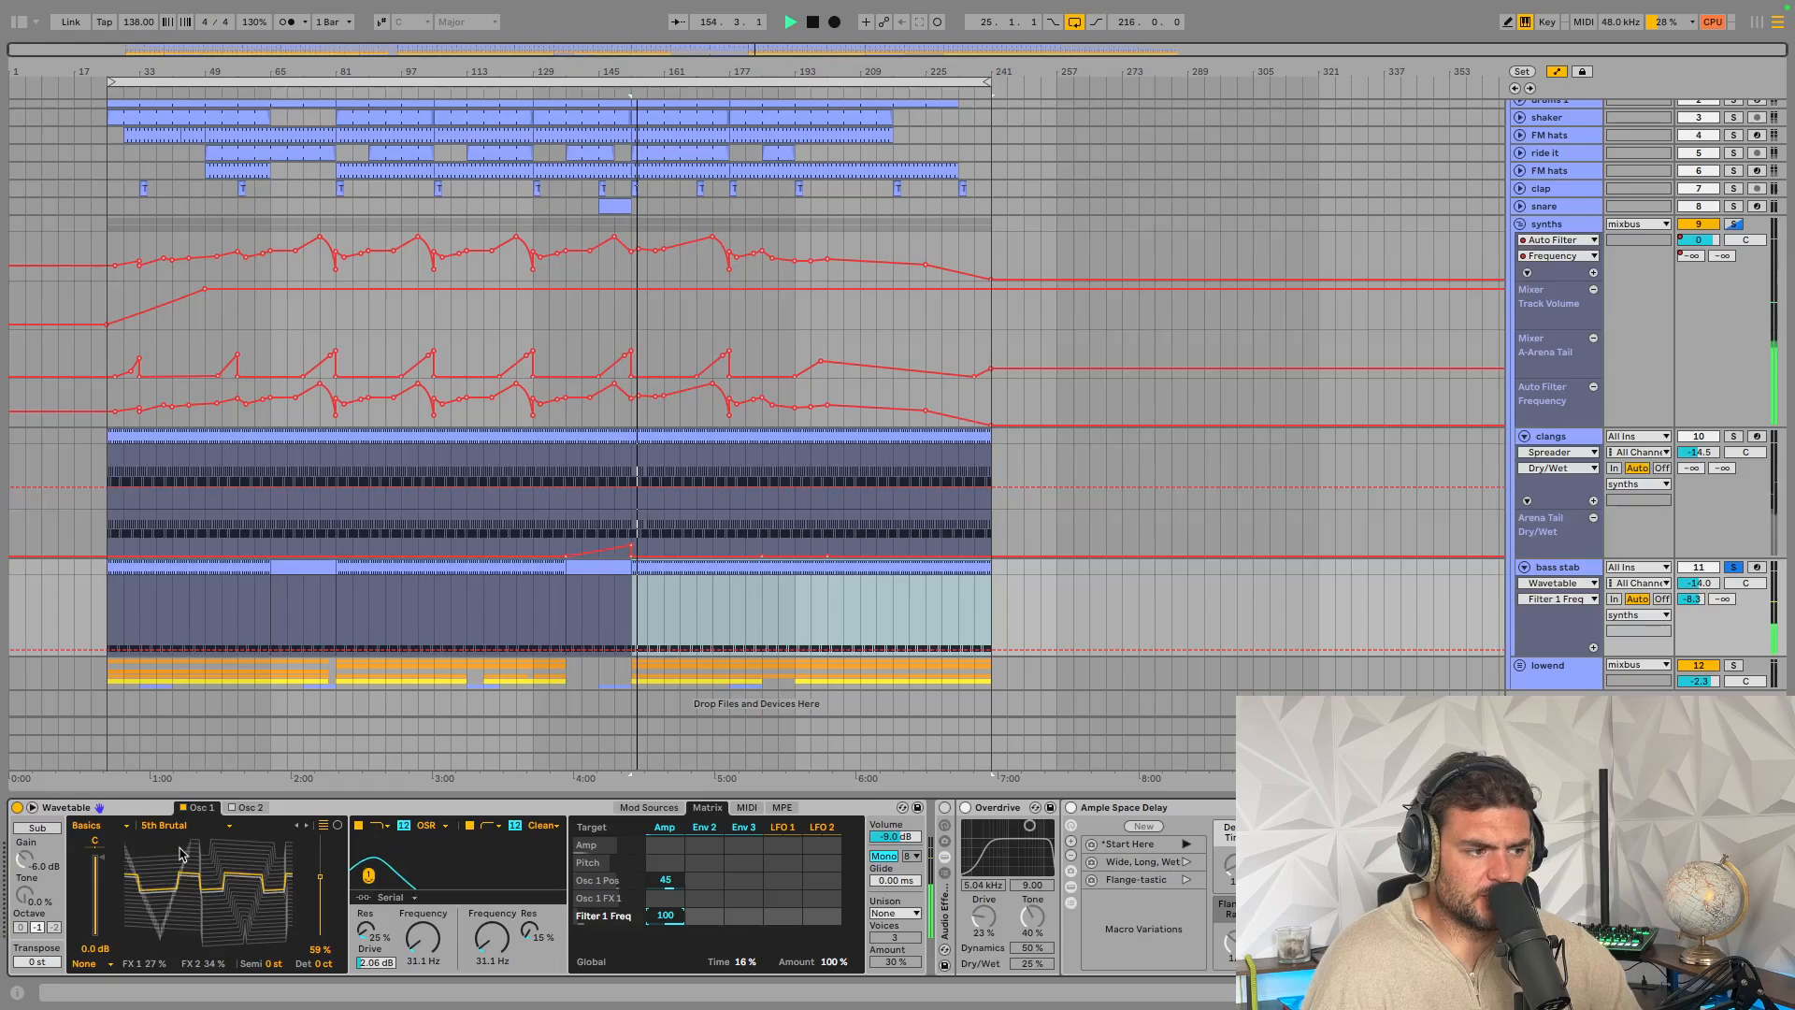
{"action": "left_click_drag", "start_coordinate": [673, 883], "coordinate": [673, 963]}
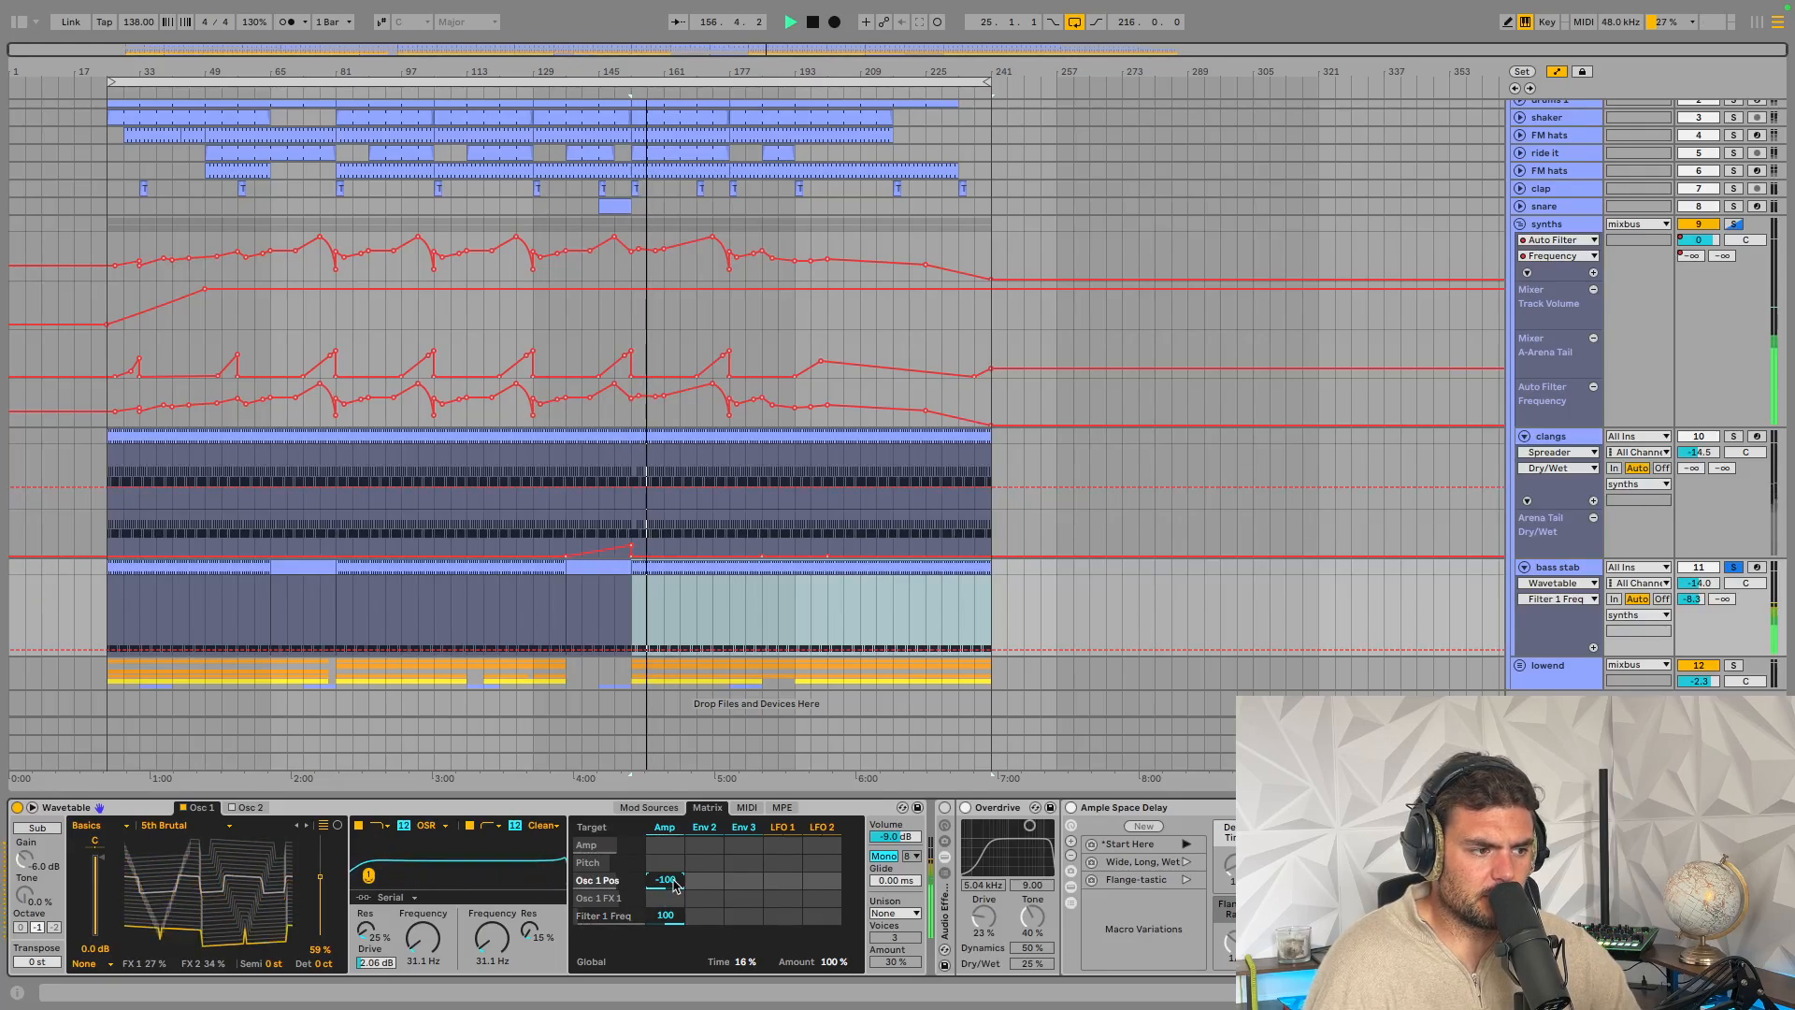
{"action": "key", "text": "super+z"}
{"action": "key", "text": "space"}
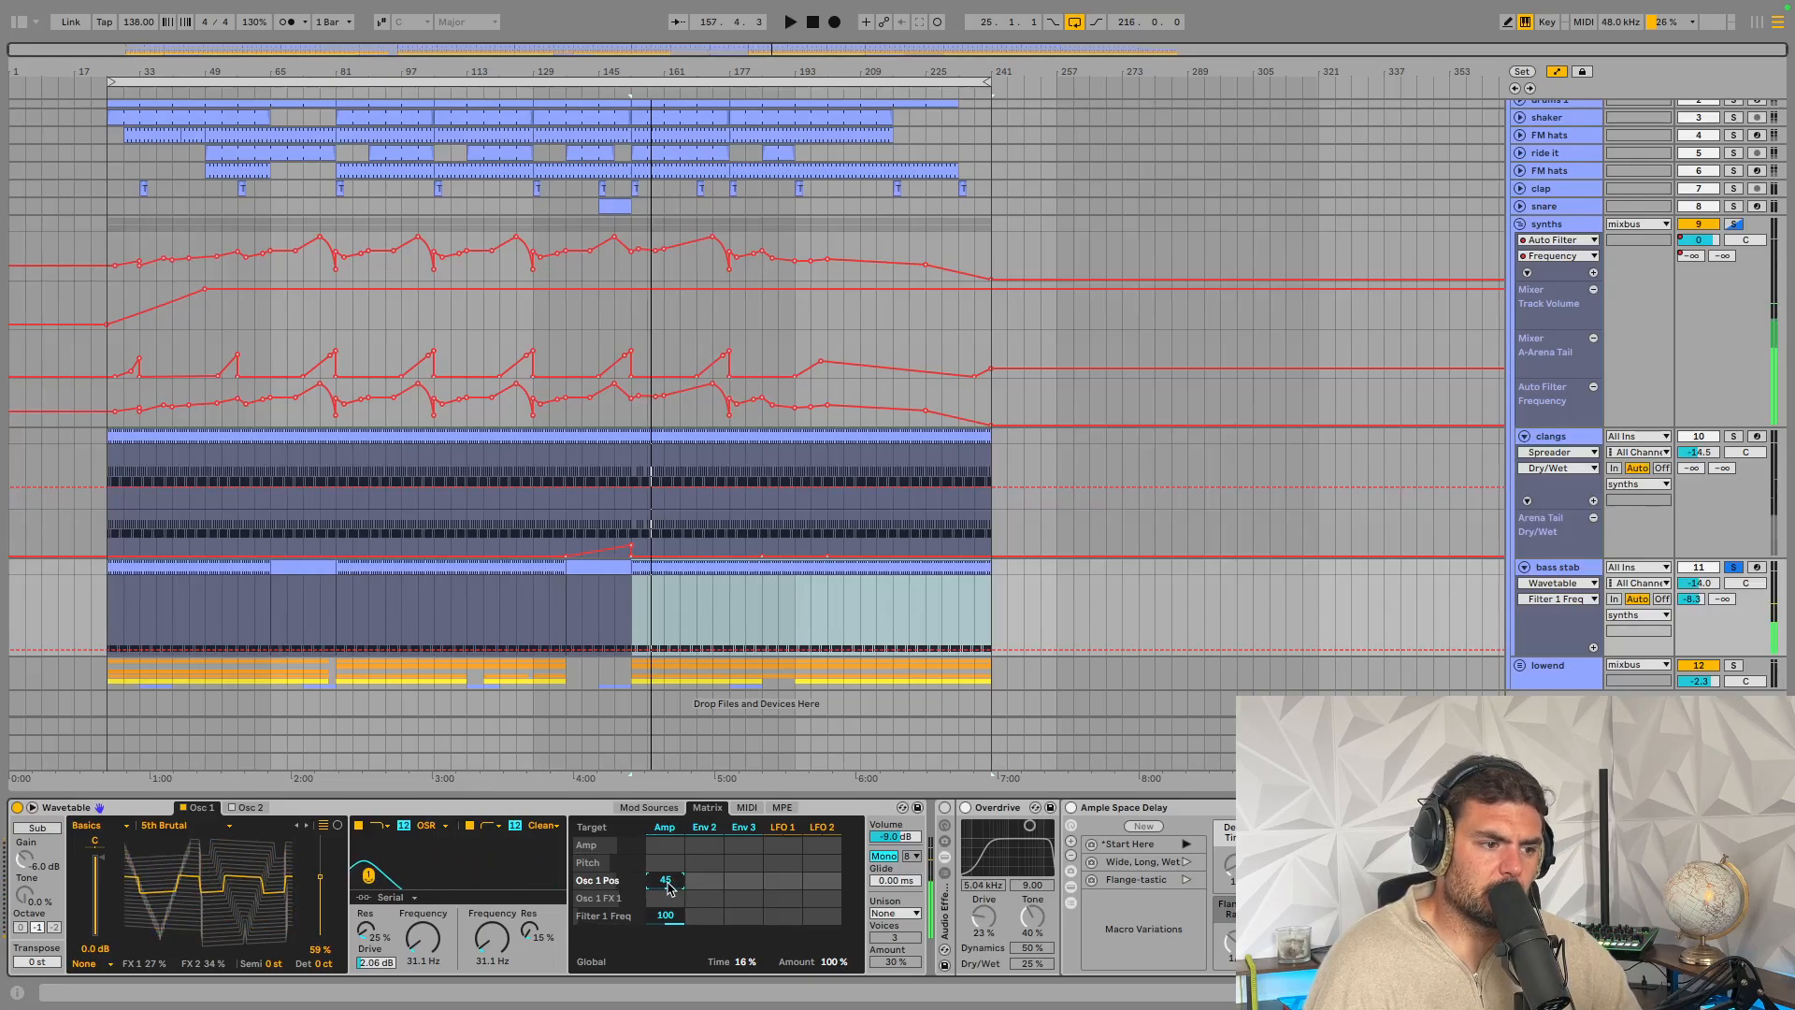
Audition the bass stab with the Amp modulation of Osc 1 Pos at 100, undo the change and stop playback
{"action": "double_click", "coordinate": [669, 888]}
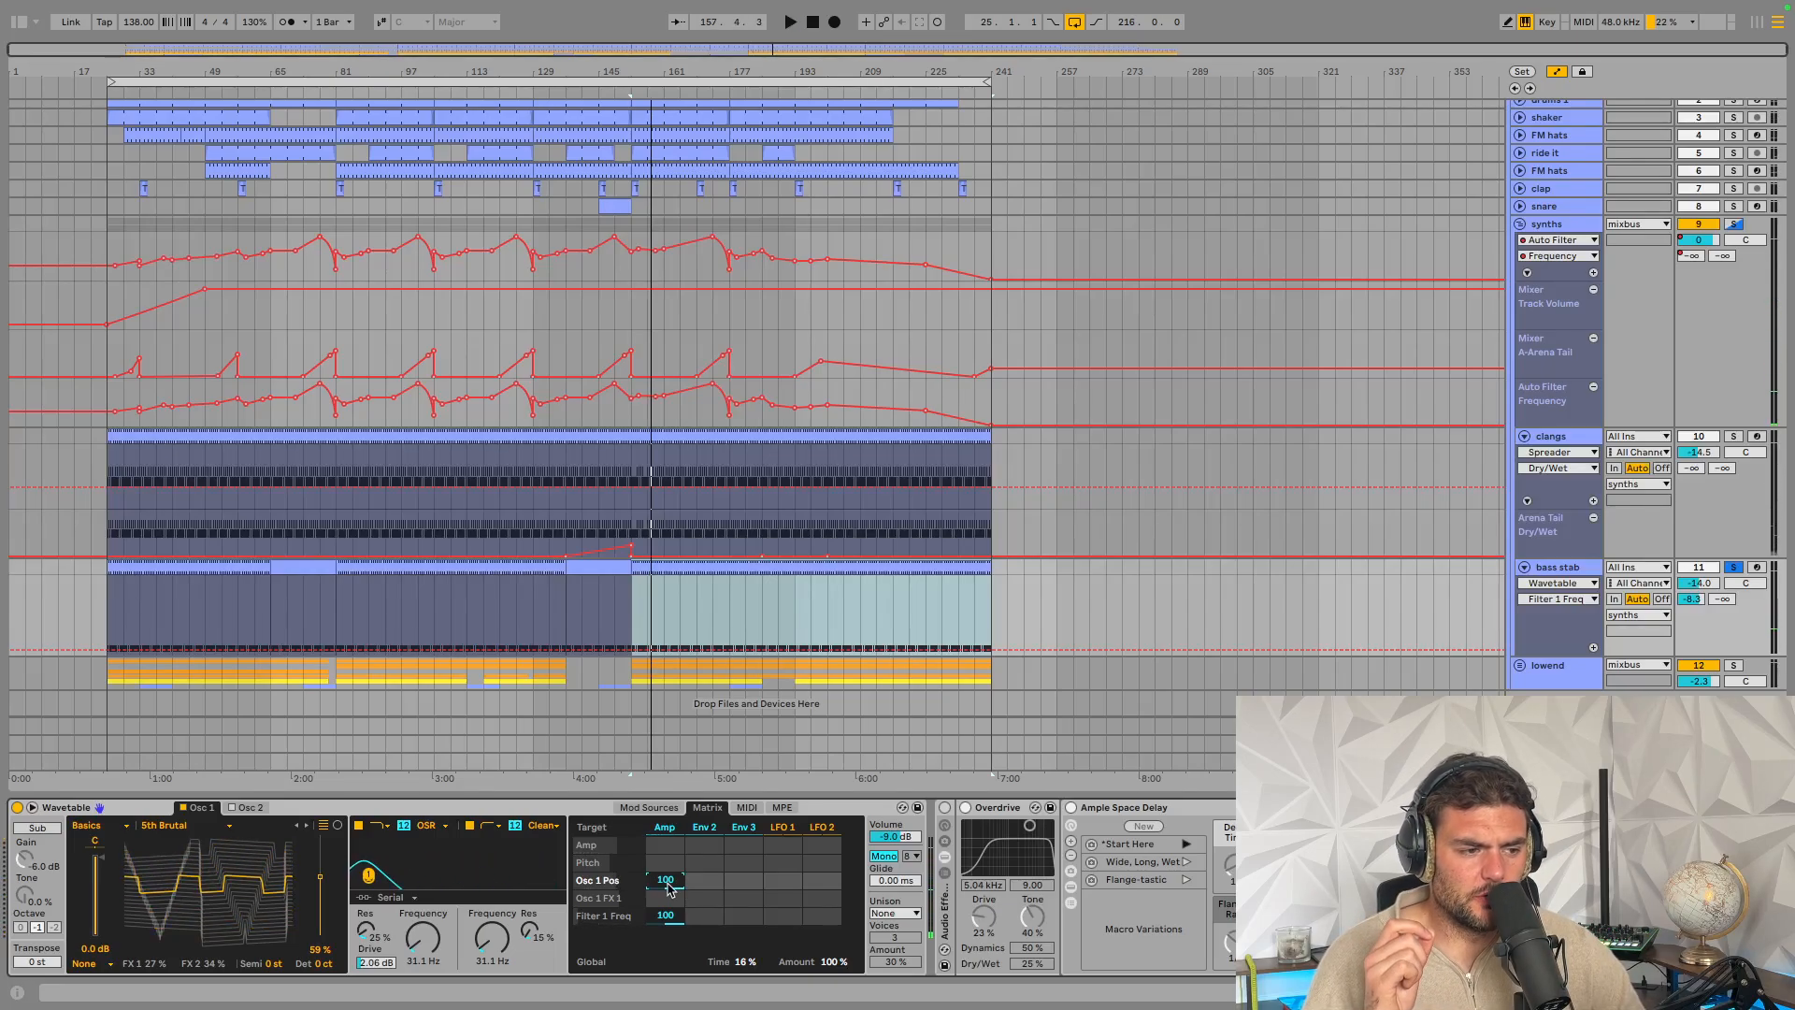
{"action": "key", "text": "space"}
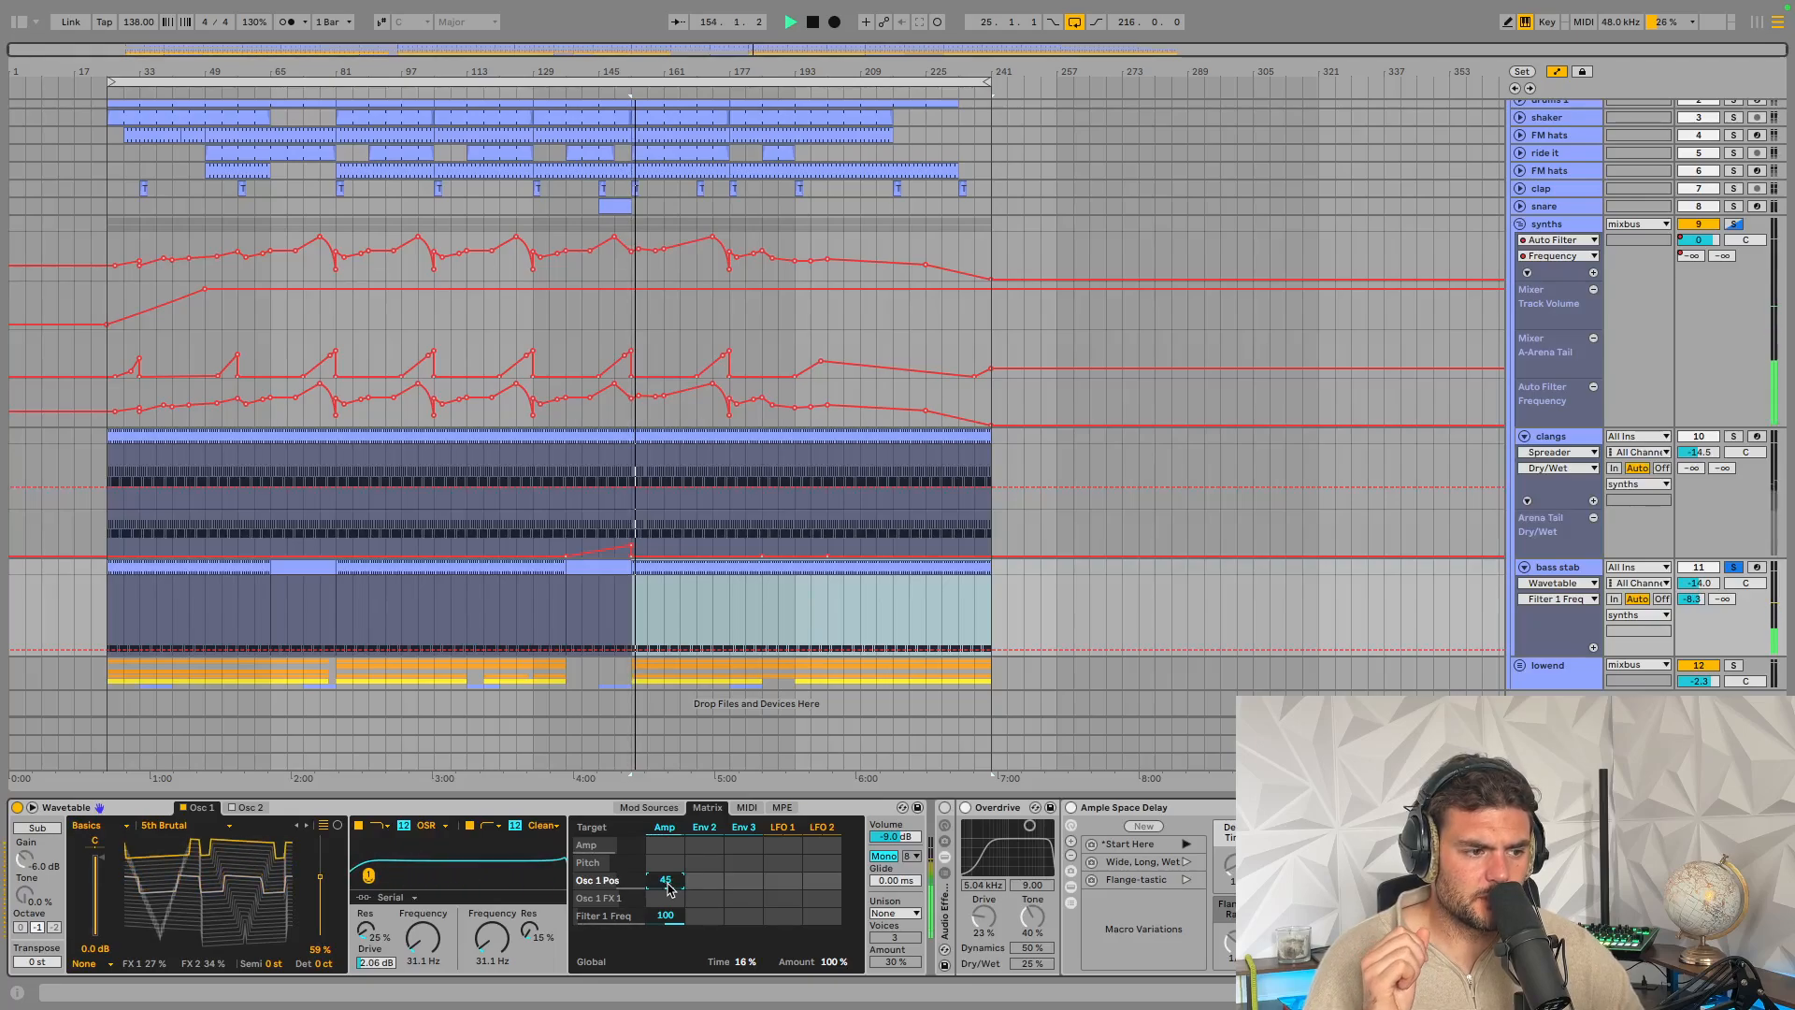
{"action": "key", "text": "super+z"}
{"action": "key", "text": "space"}
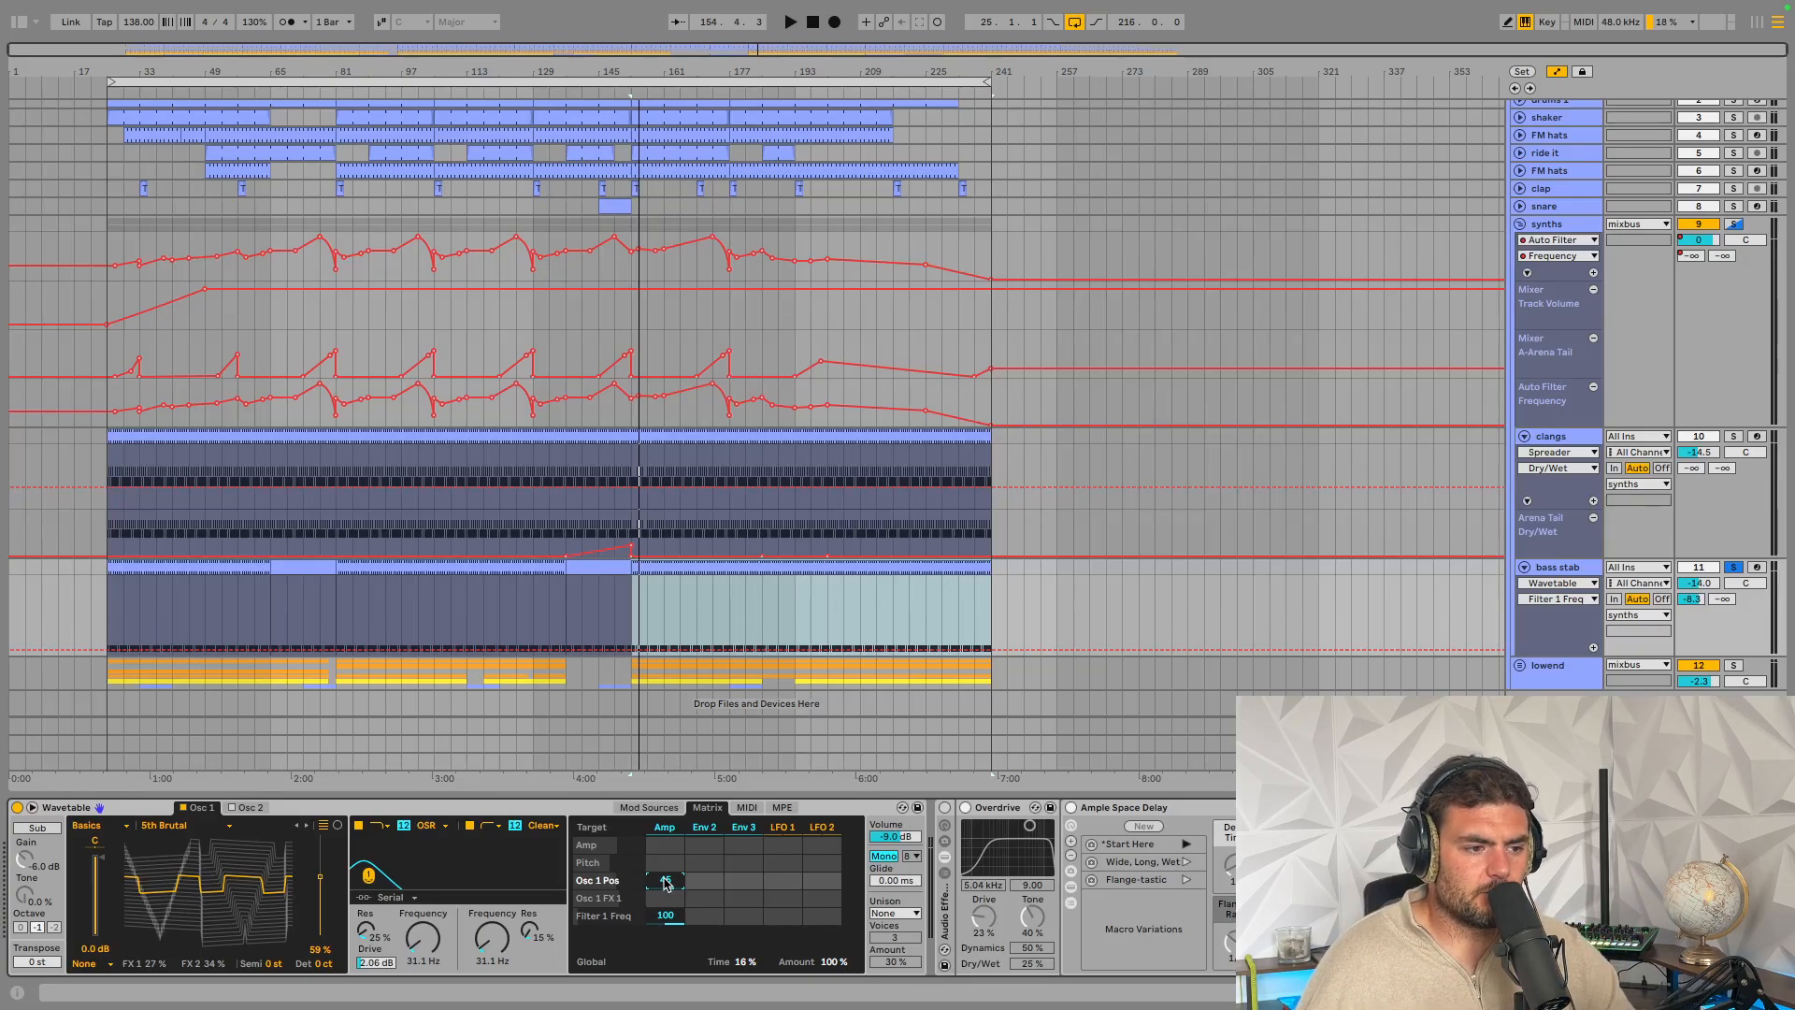
Check Wavetable's MIDI modulation assignments and return to the envelope and LFO matrix
{"action": "left_click", "coordinate": [744, 808]}
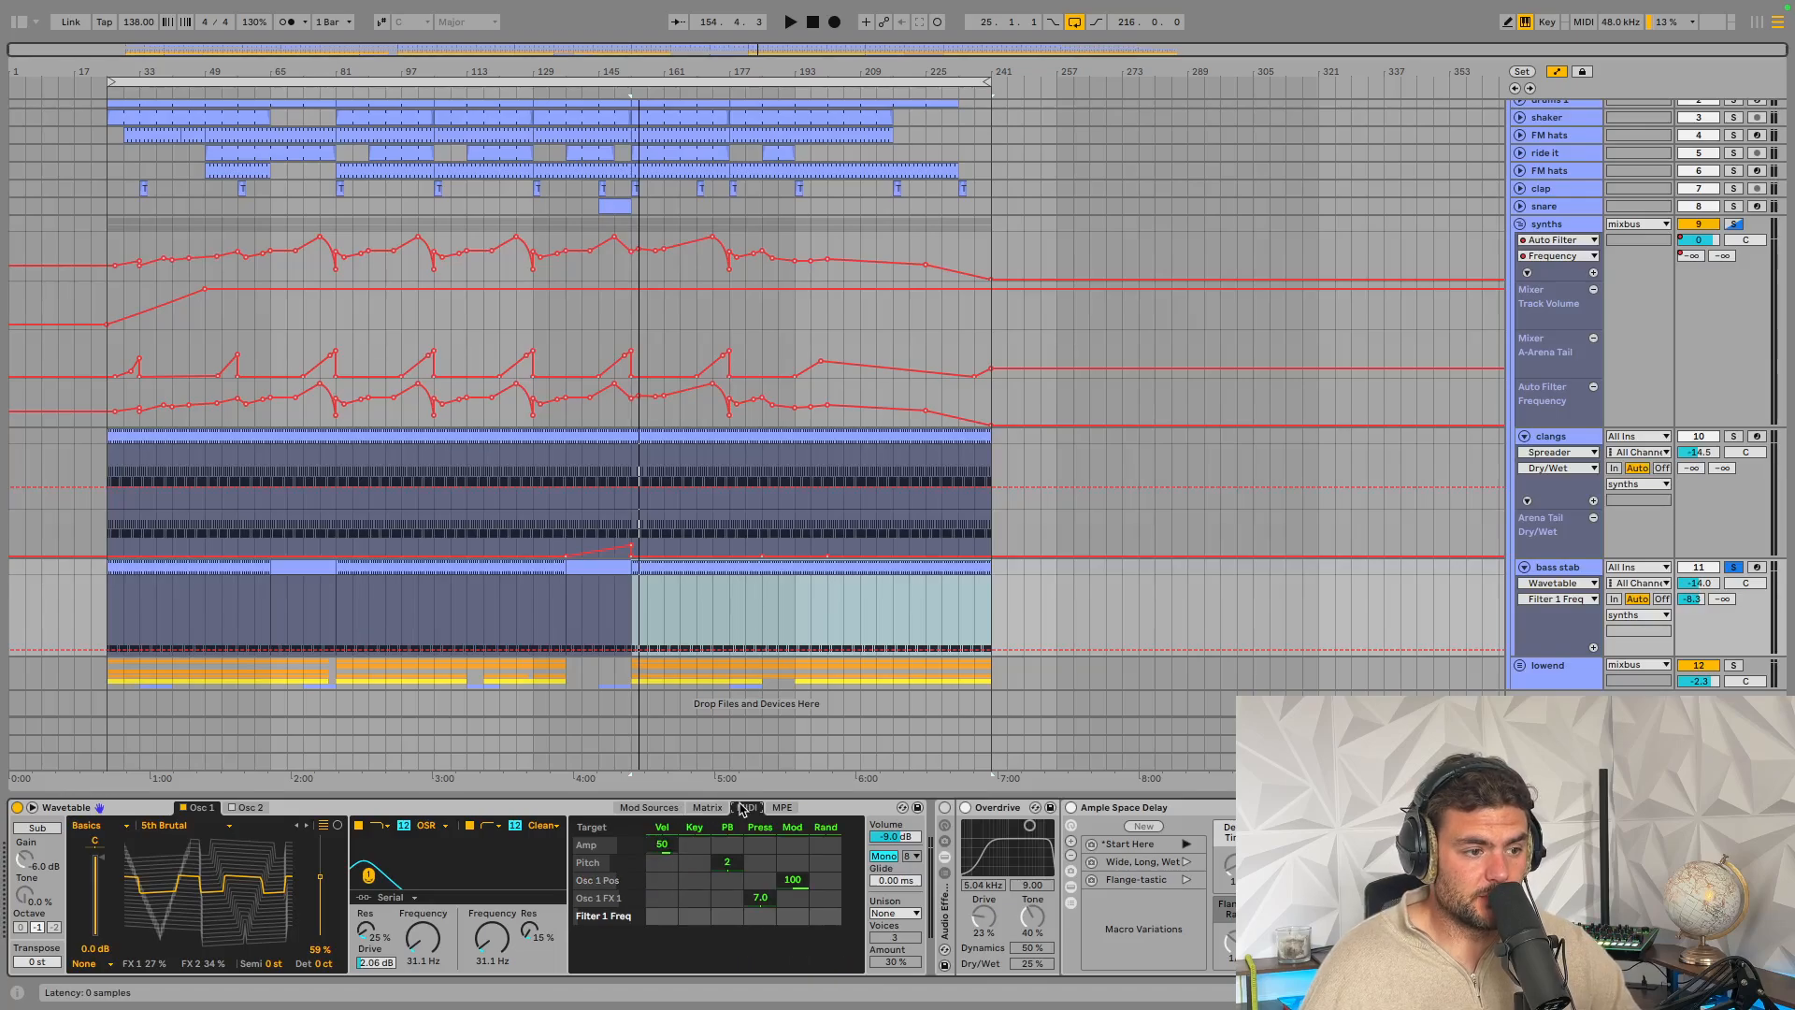
{"action": "left_click", "coordinate": [705, 809]}
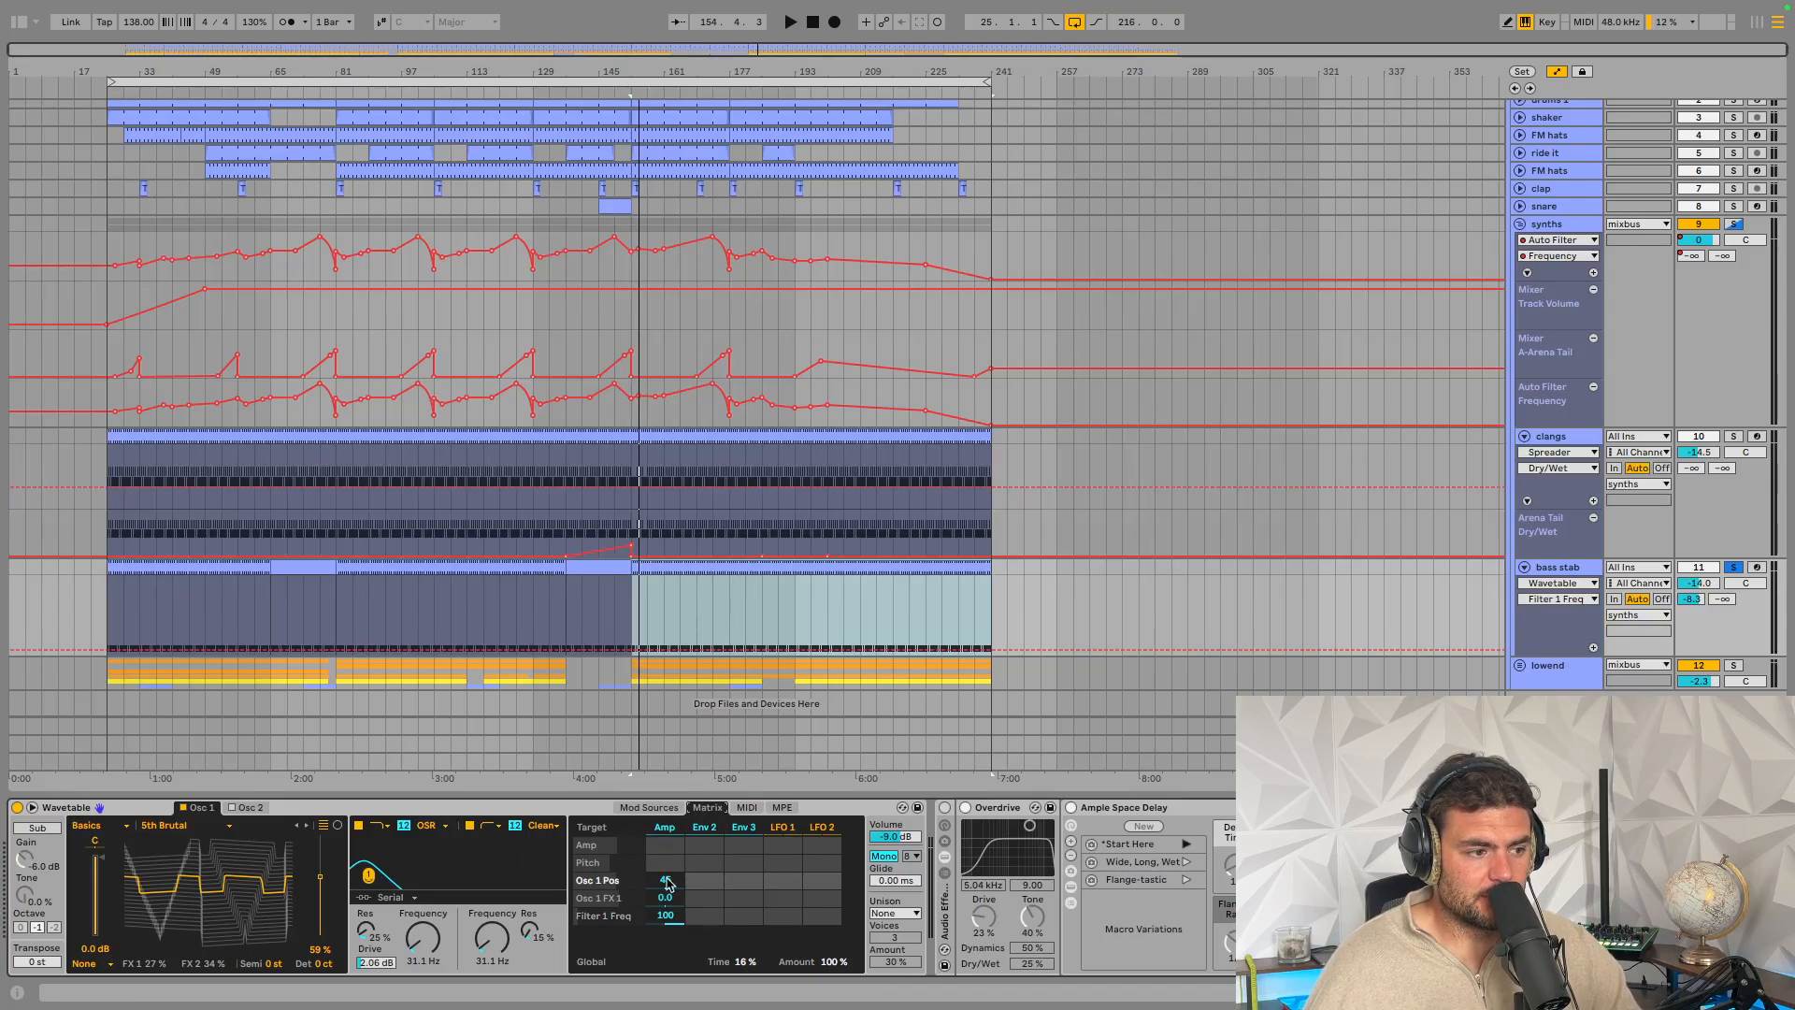
{"action": "left_click", "coordinate": [768, 883]}
Re-enable the bass stab's audio effect rack and play the track with its effects
{"action": "scroll", "coordinate": [769, 888], "scroll_direction": "right", "scroll_amount": 8}
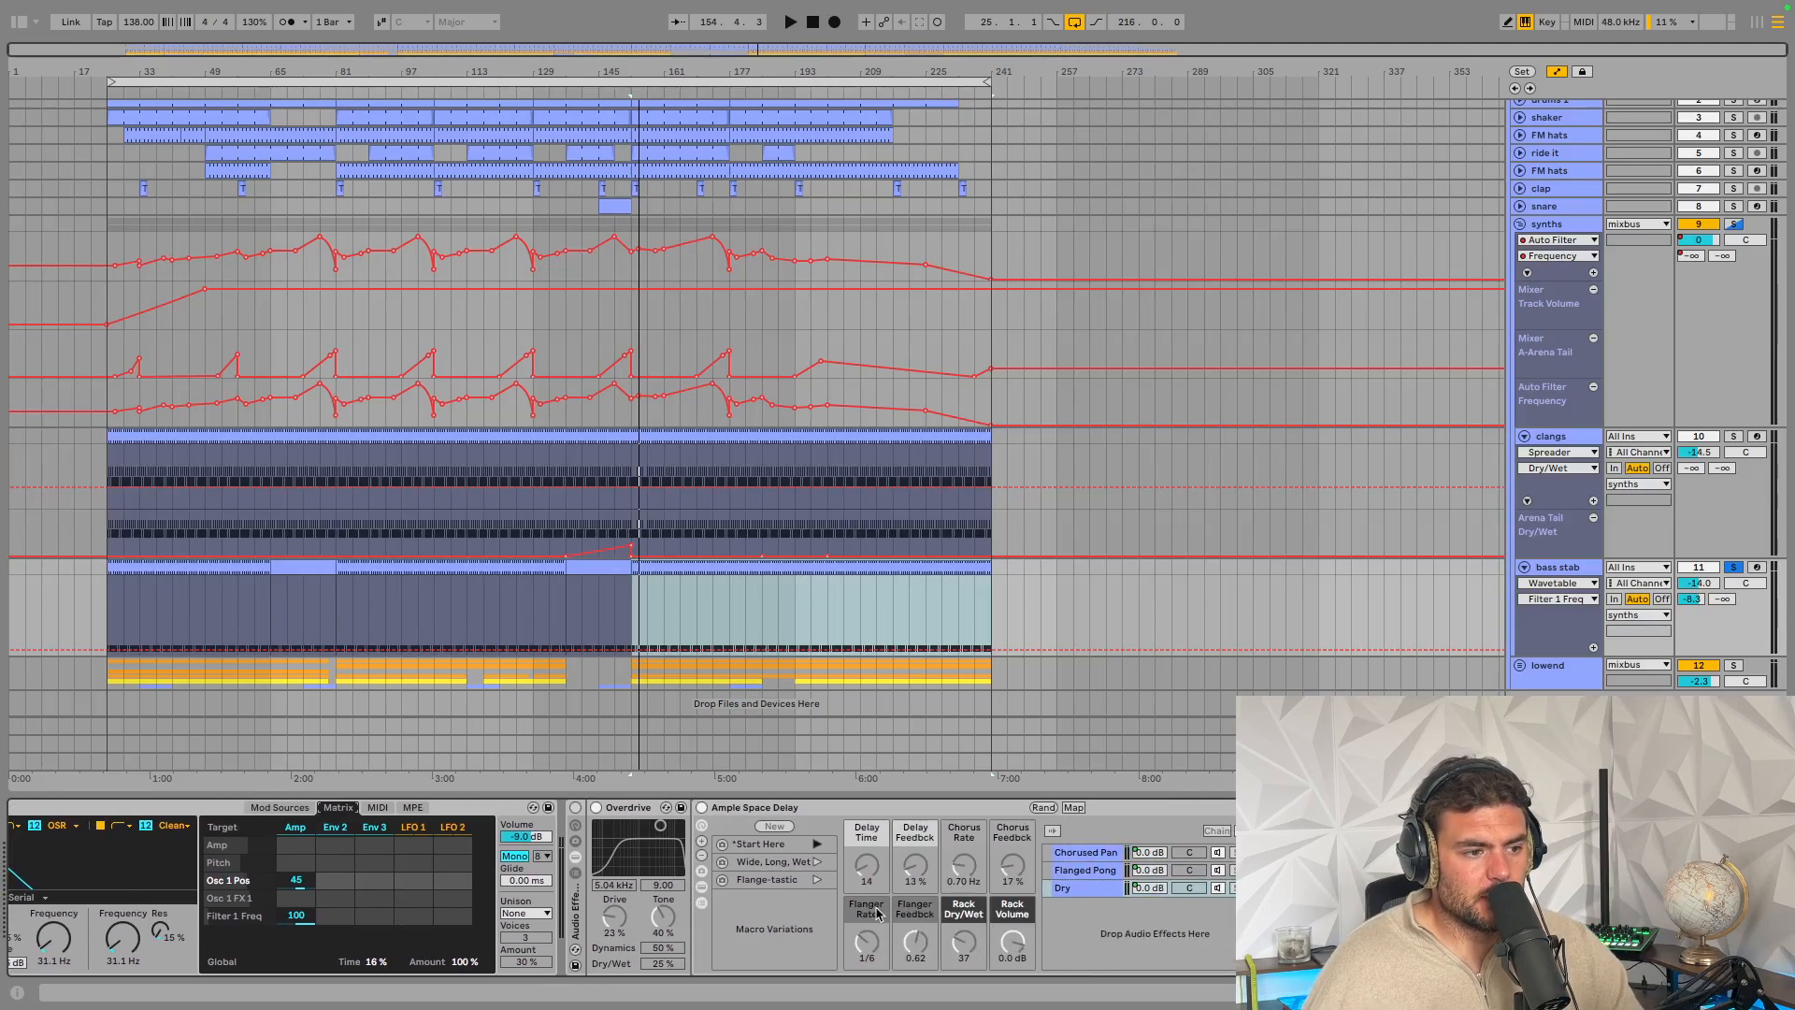
{"action": "left_click", "coordinate": [575, 808]}
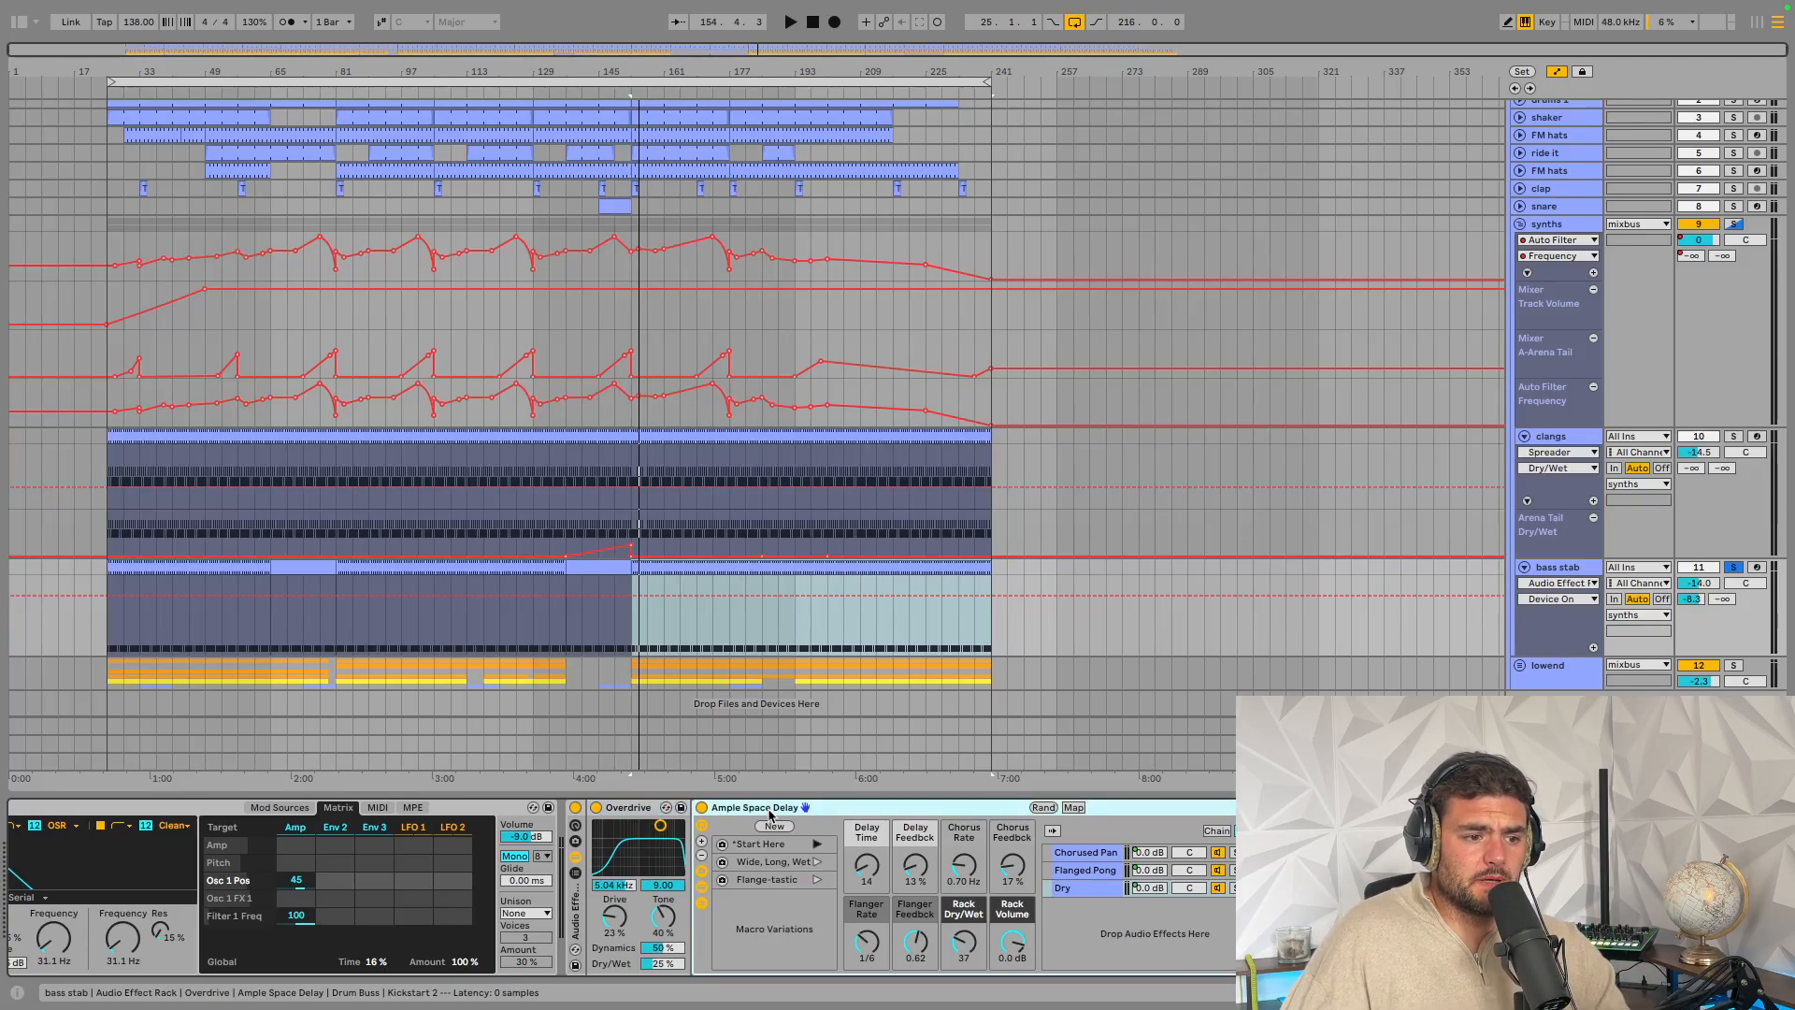
{"action": "key", "text": "space"}
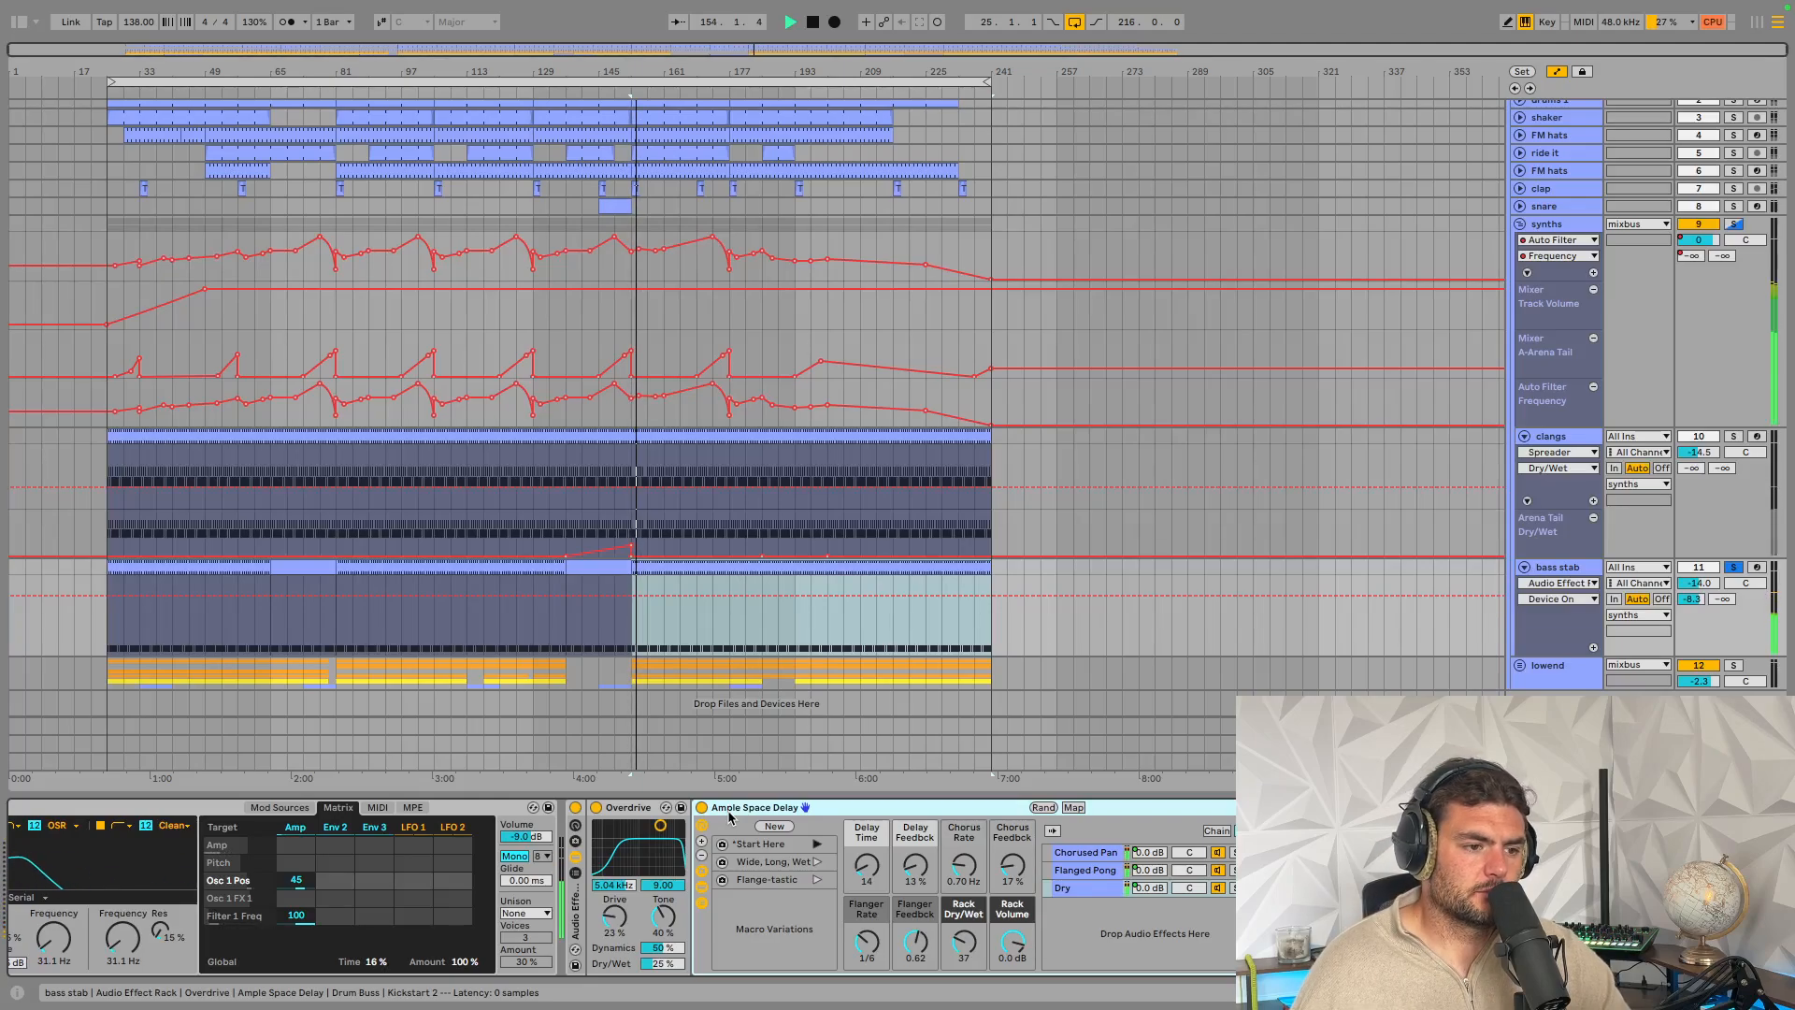
Stop playback and delete the Arena Tail reverb from the bass stab's effect chain
{"action": "key", "text": "space"}
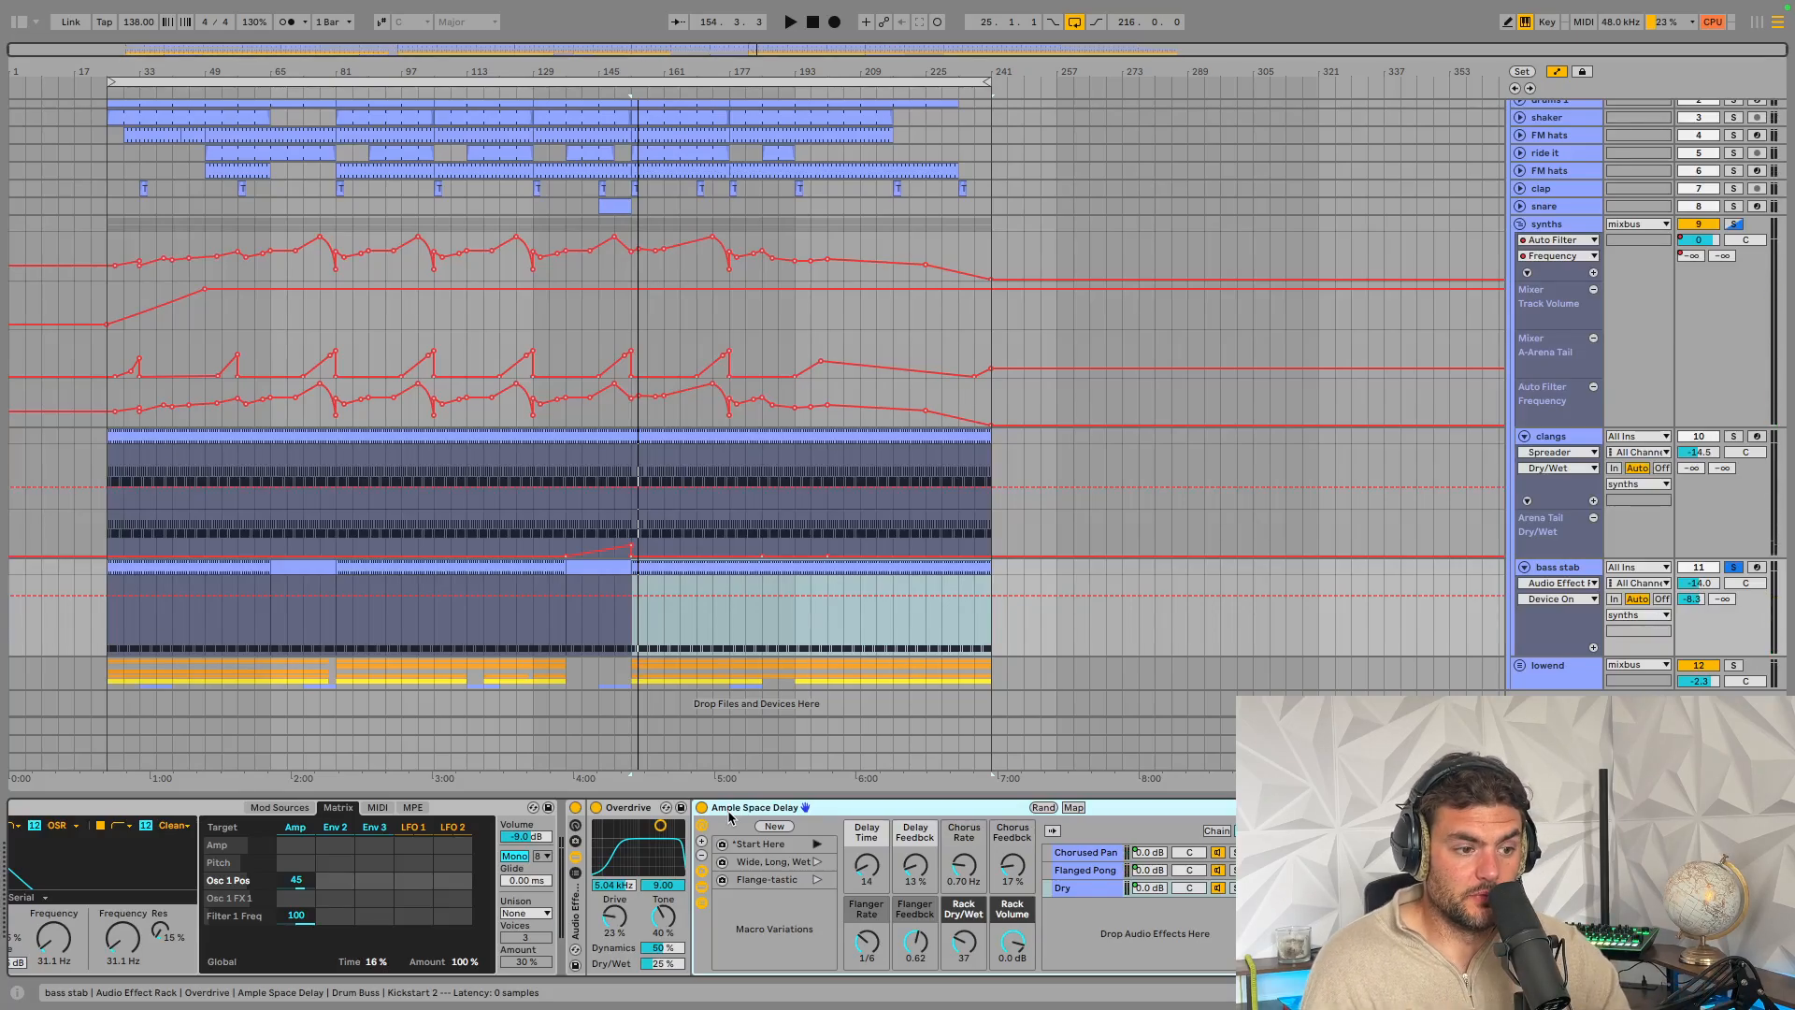
{"action": "scroll", "coordinate": [730, 816], "scroll_direction": "right", "scroll_amount": 5}
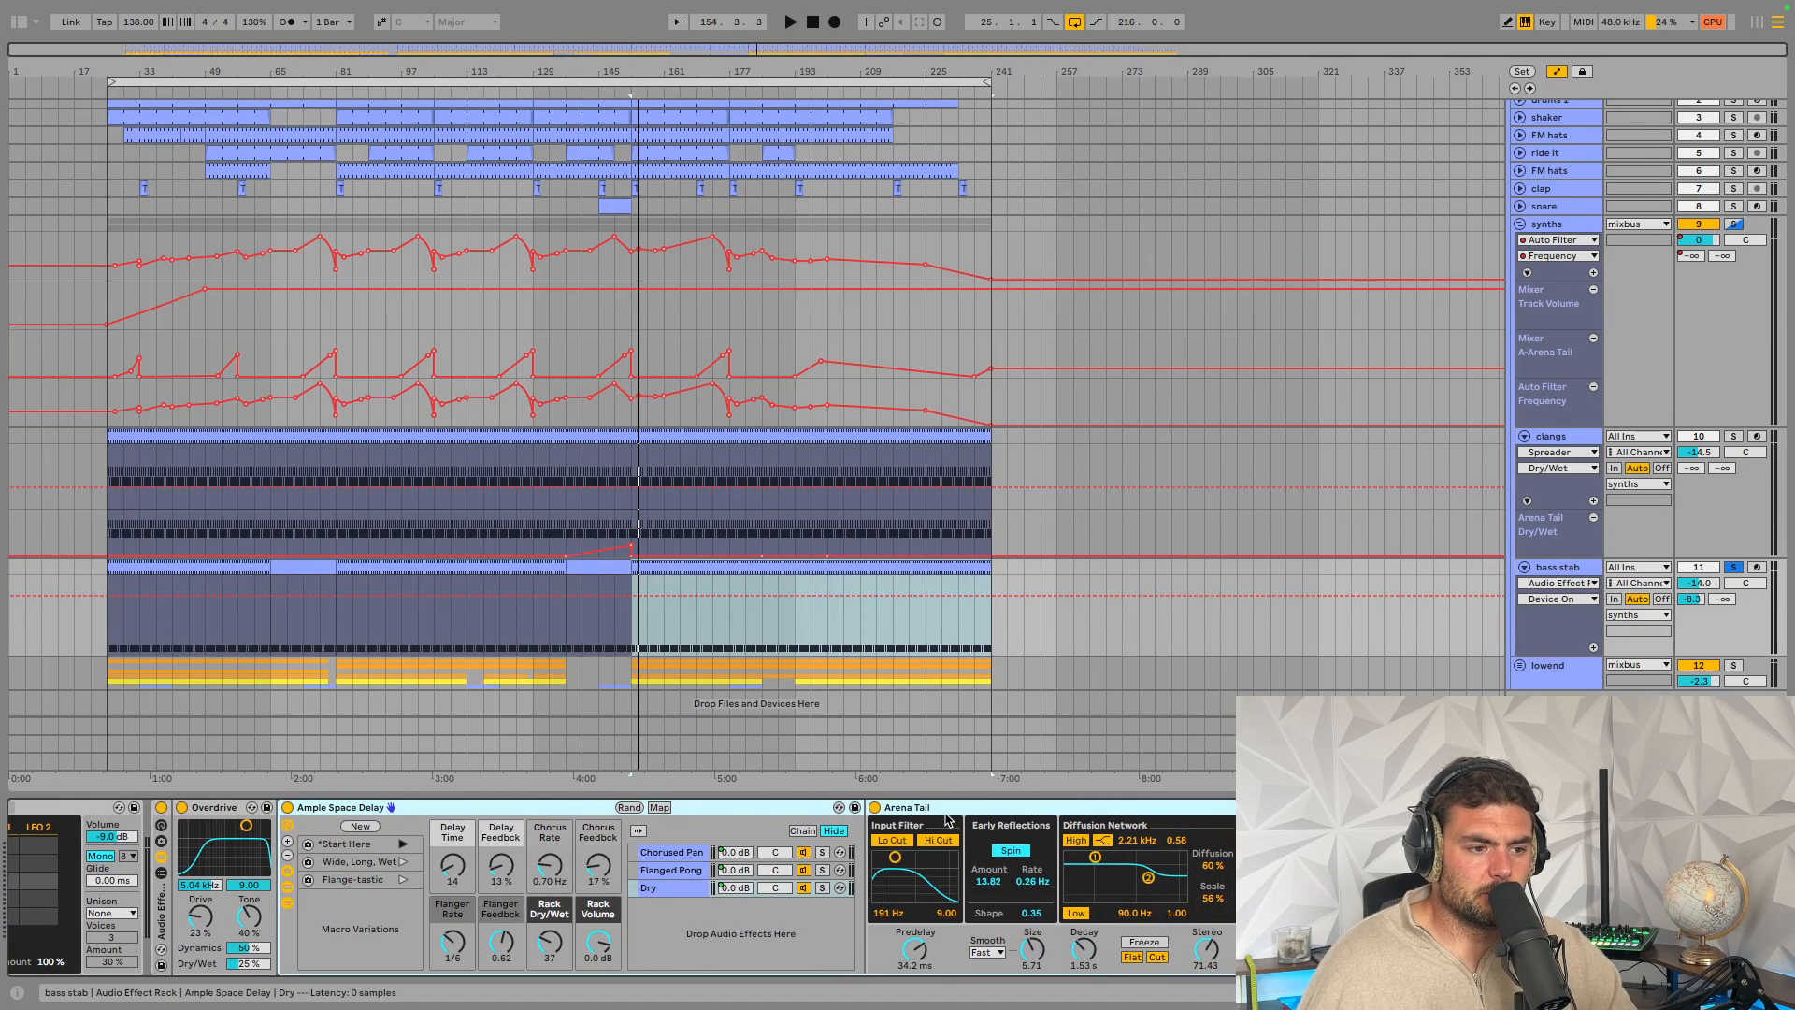
{"action": "left_click", "coordinate": [946, 820]}
{"action": "key", "text": "Delete"}
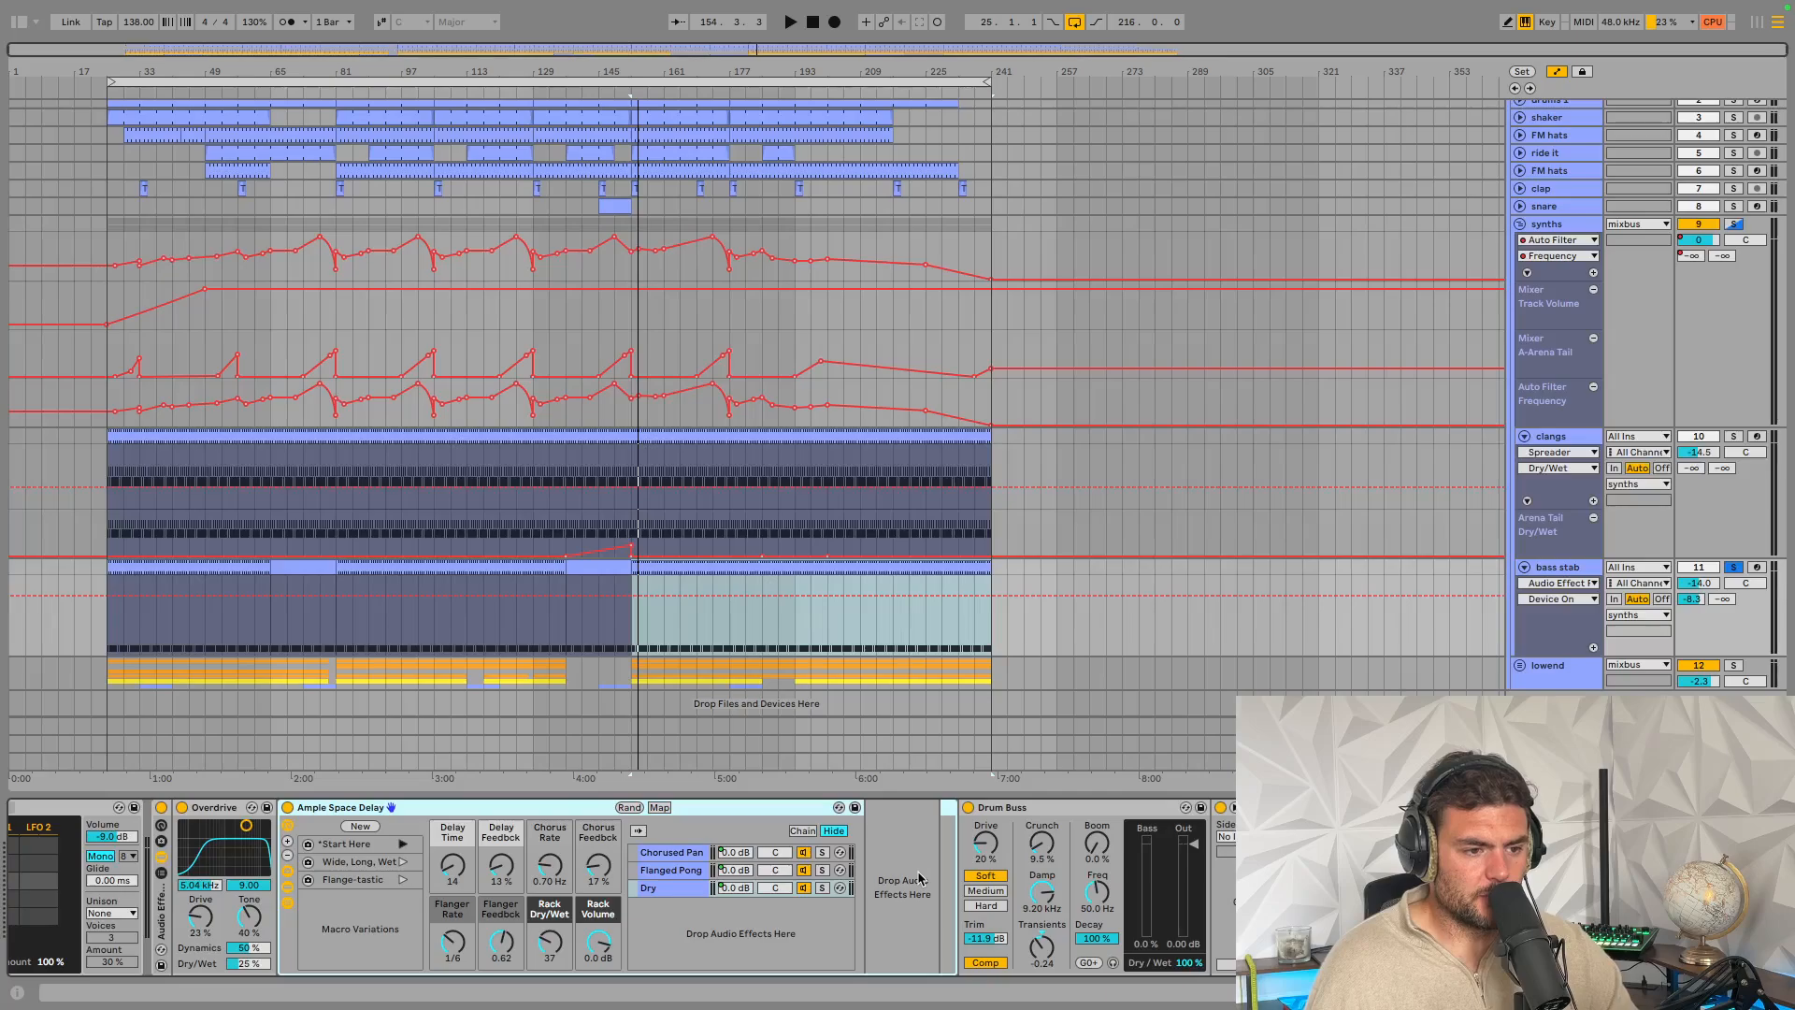
Examine the bass stab's Drum Buss and remaining effect chain, and check the Kickstart 2 sidechain curve in its plug-in window
{"action": "left_click", "coordinate": [1012, 810]}
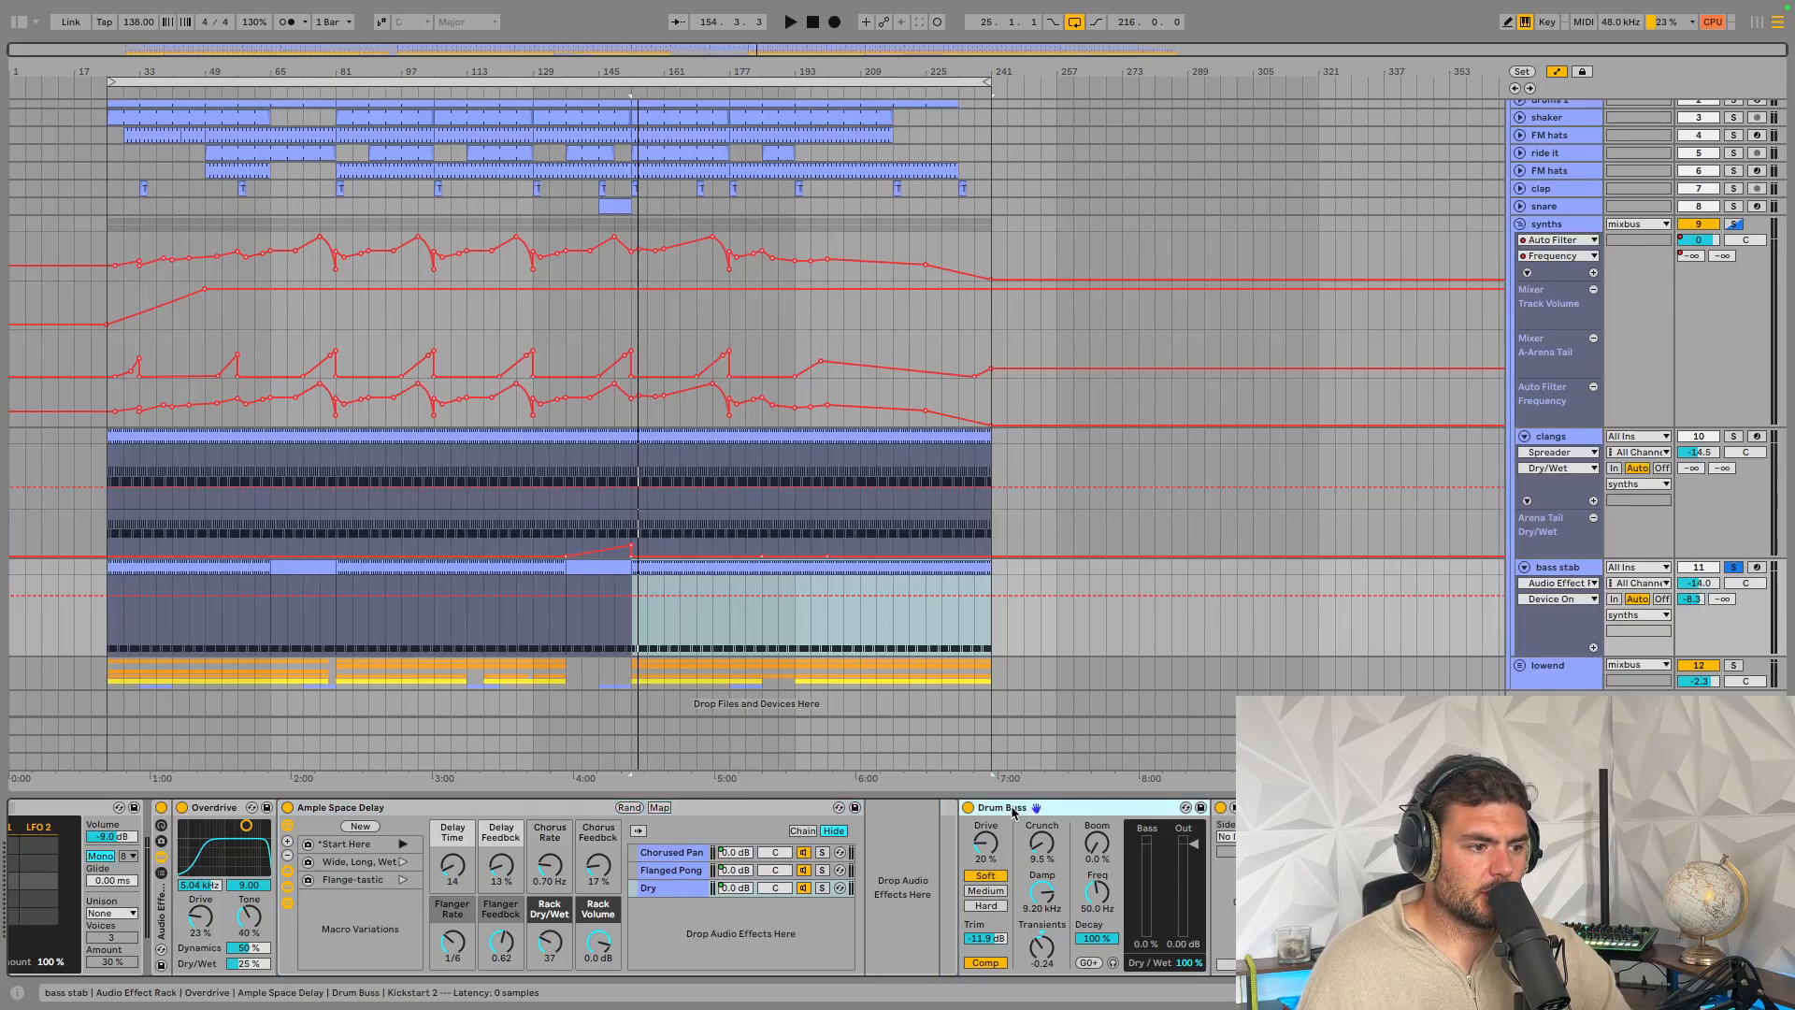
{"action": "scroll", "coordinate": [1045, 892], "scroll_direction": "left", "scroll_amount": 10}
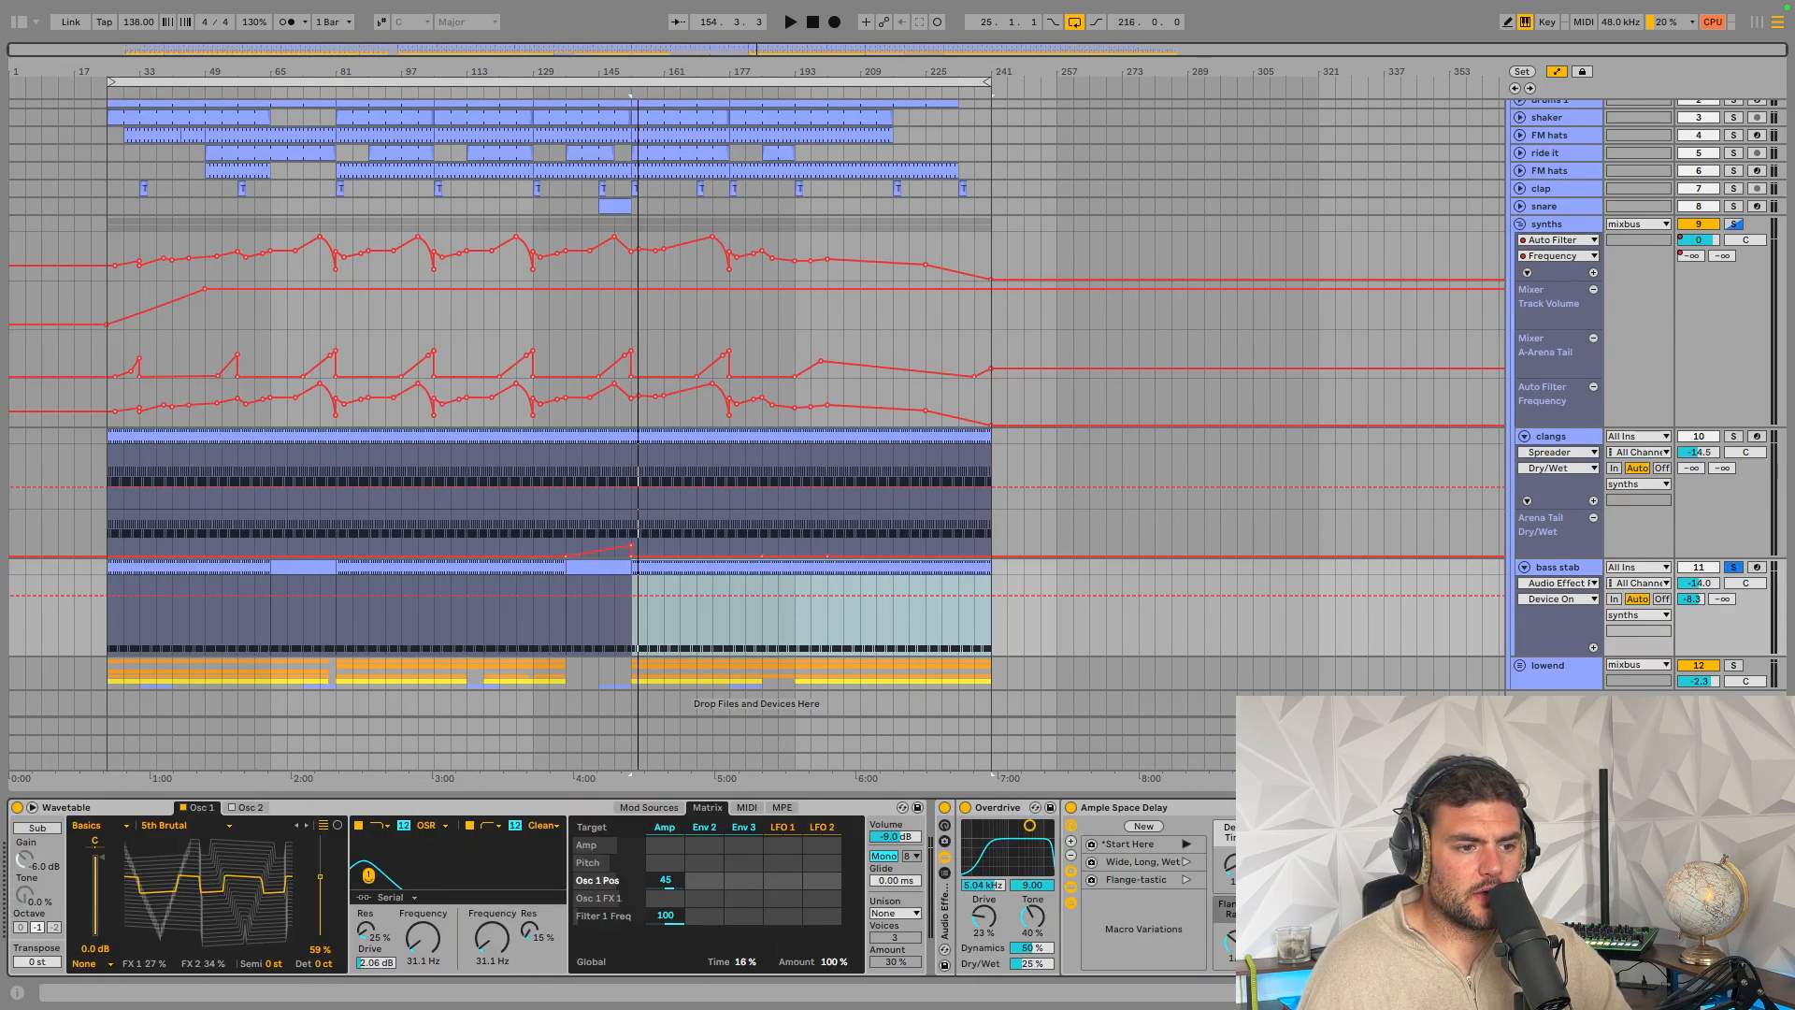
{"action": "scroll", "coordinate": [1021, 813], "scroll_direction": "right", "scroll_amount": 10}
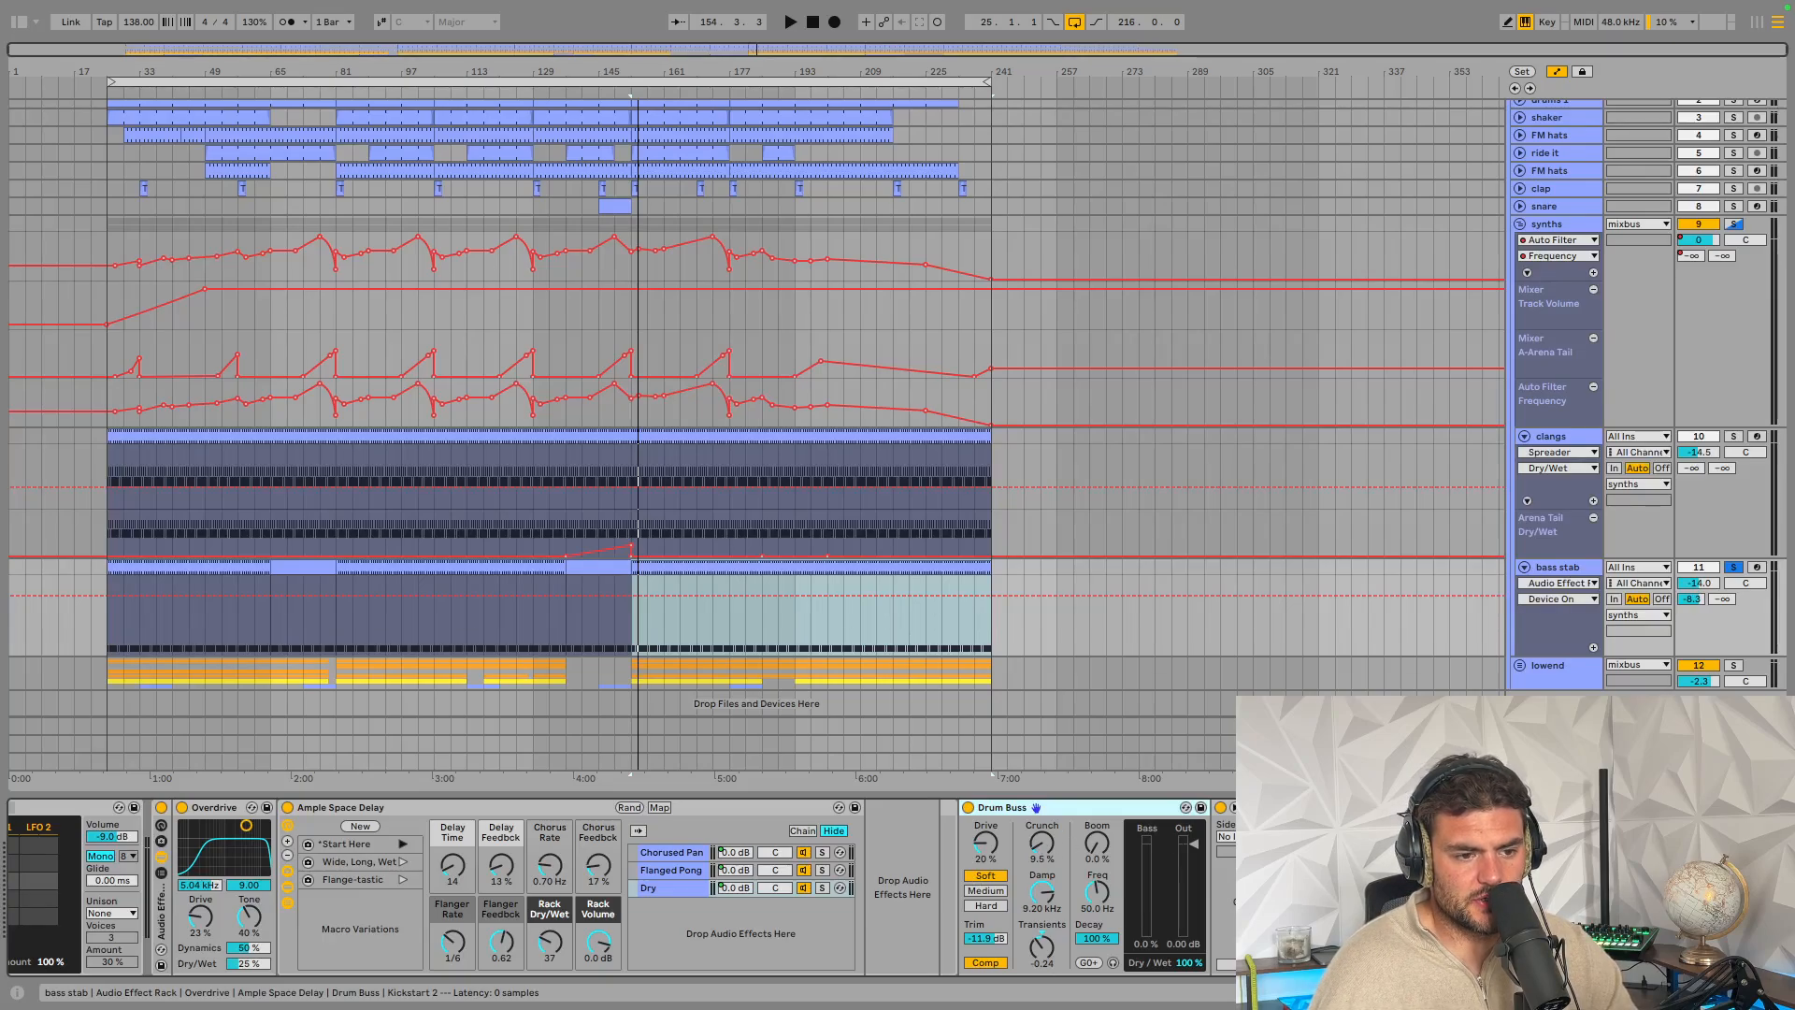
{"action": "key", "text": "super+alt+p"}
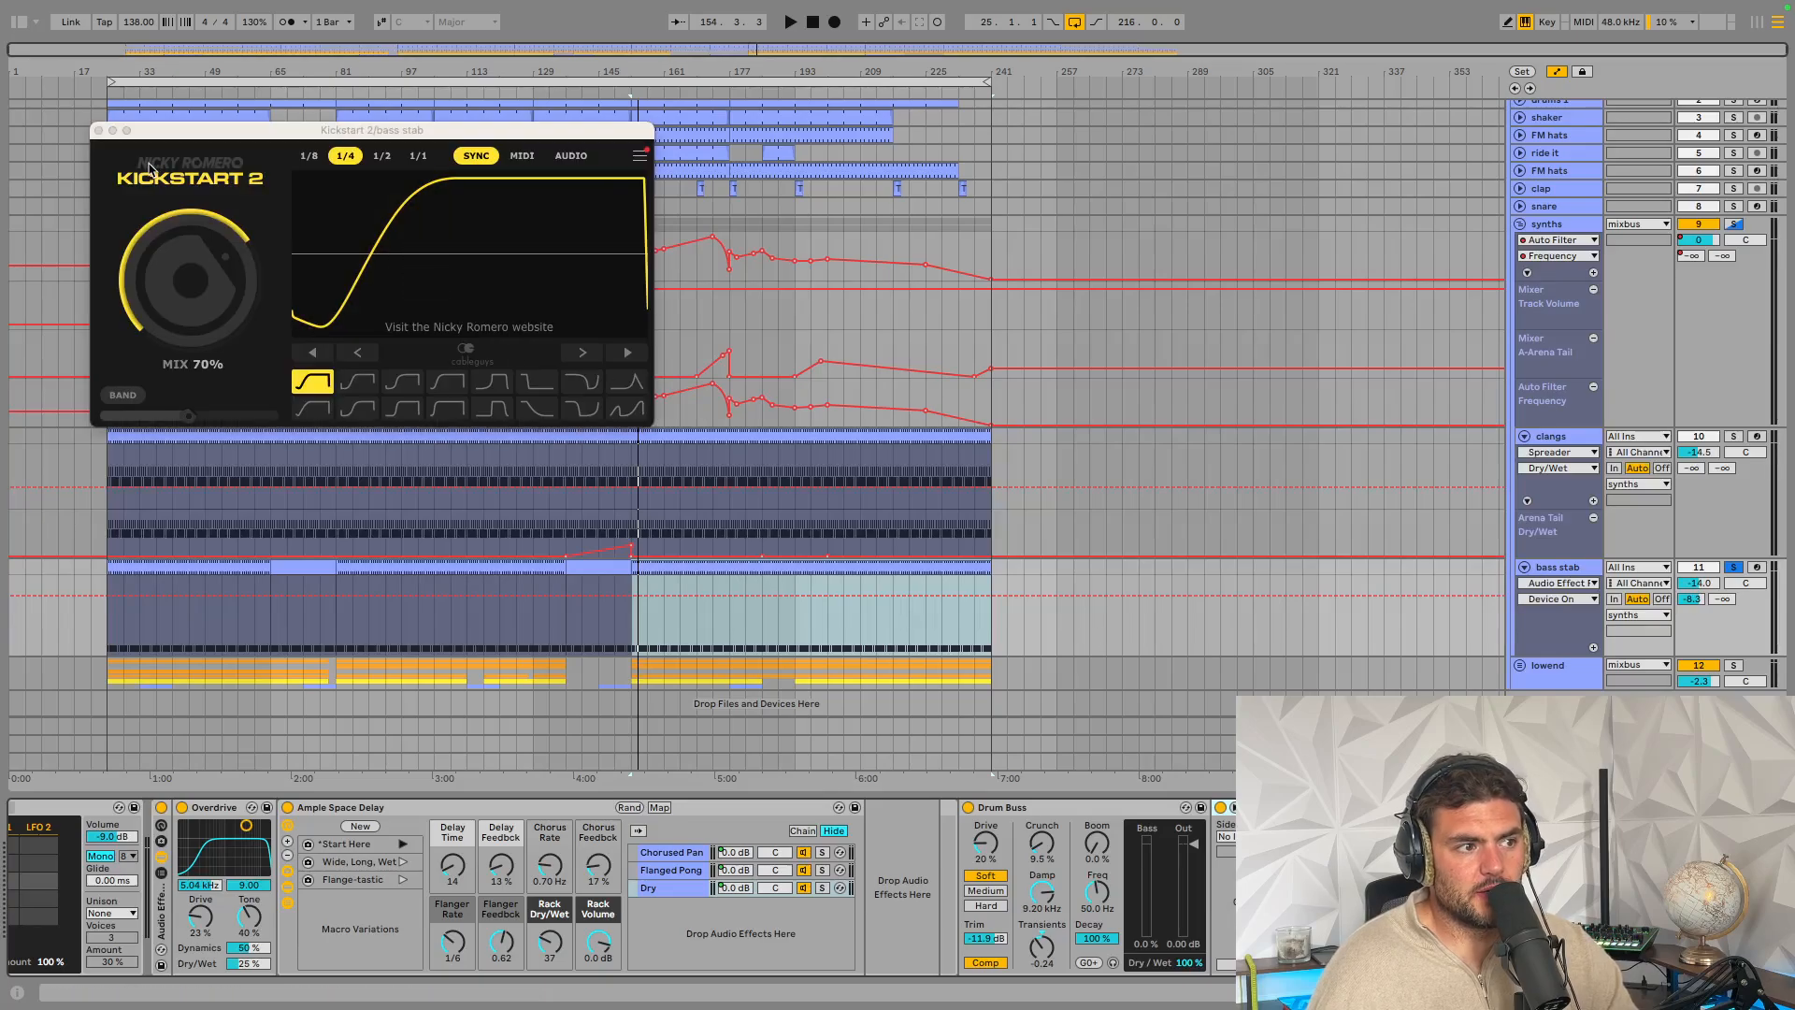
{"action": "left_click", "coordinate": [98, 130]}
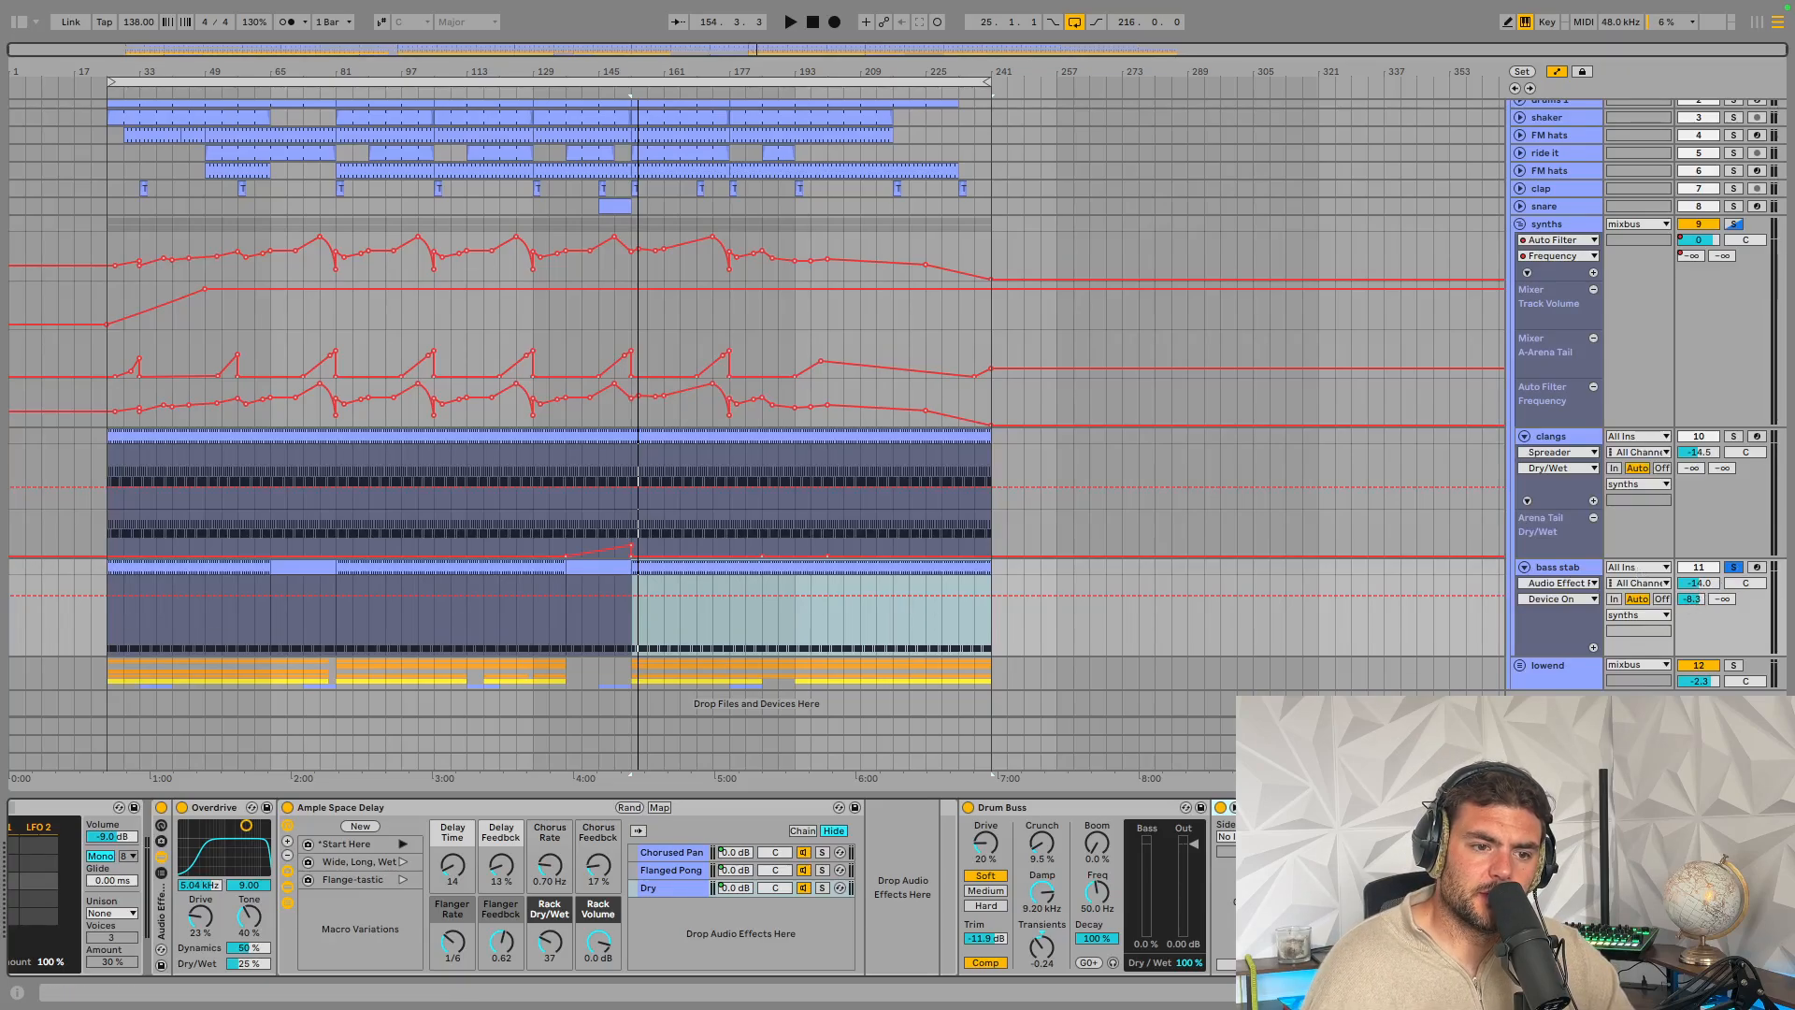
Compare the clangs device chain with the bass stab's and unsolo the bass stab track
{"action": "left_click", "coordinate": [1555, 725]}
{"action": "left_click", "coordinate": [1576, 437]}
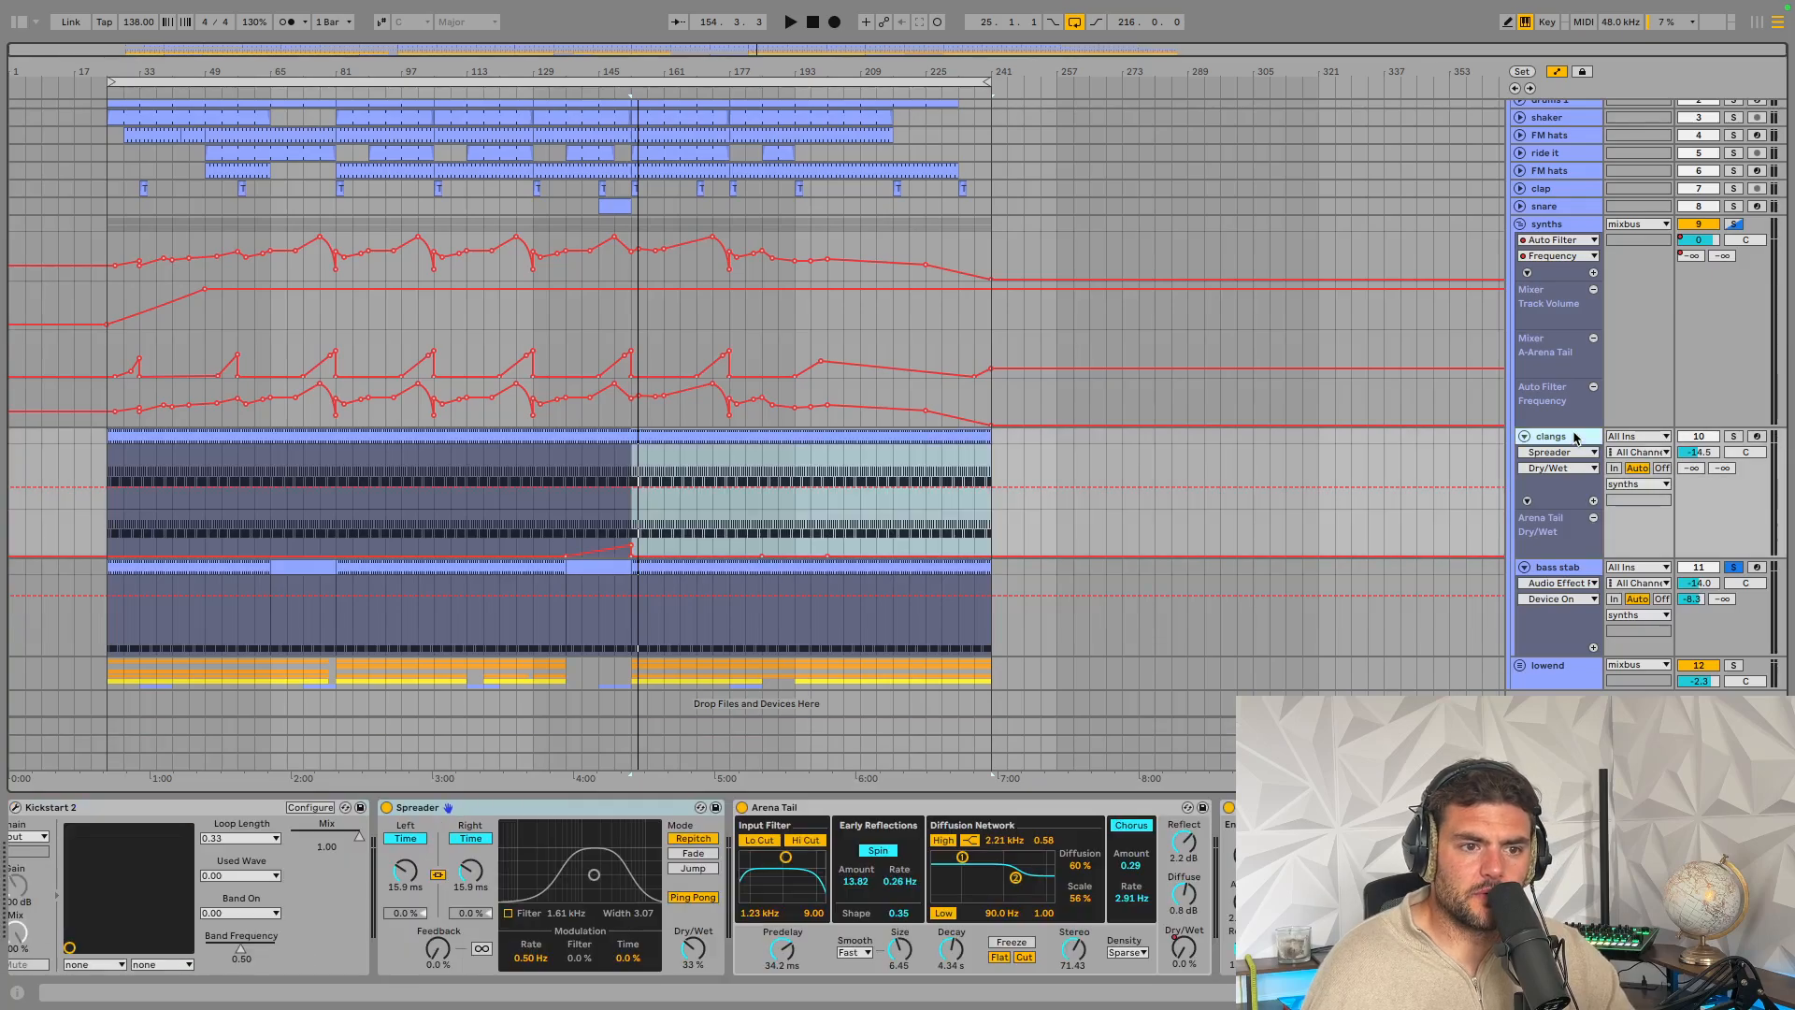
{"action": "left_click", "coordinate": [1559, 567]}
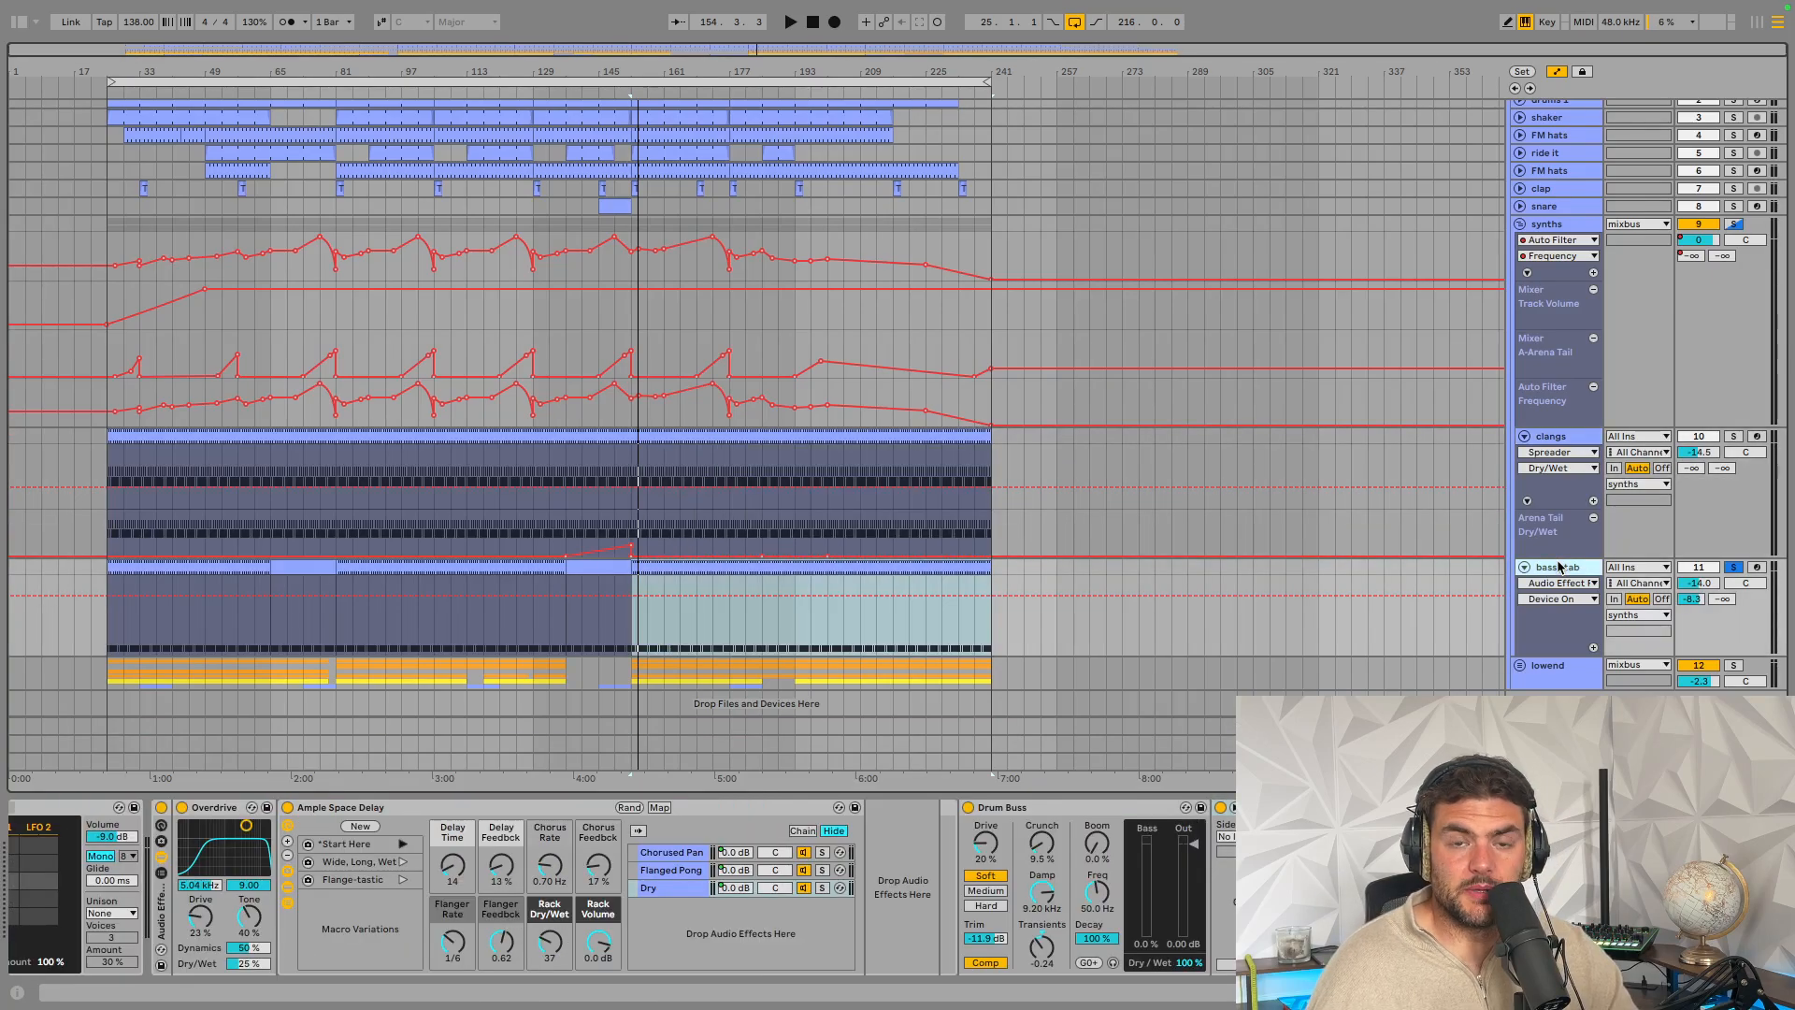
{"action": "left_click", "coordinate": [1734, 567]}
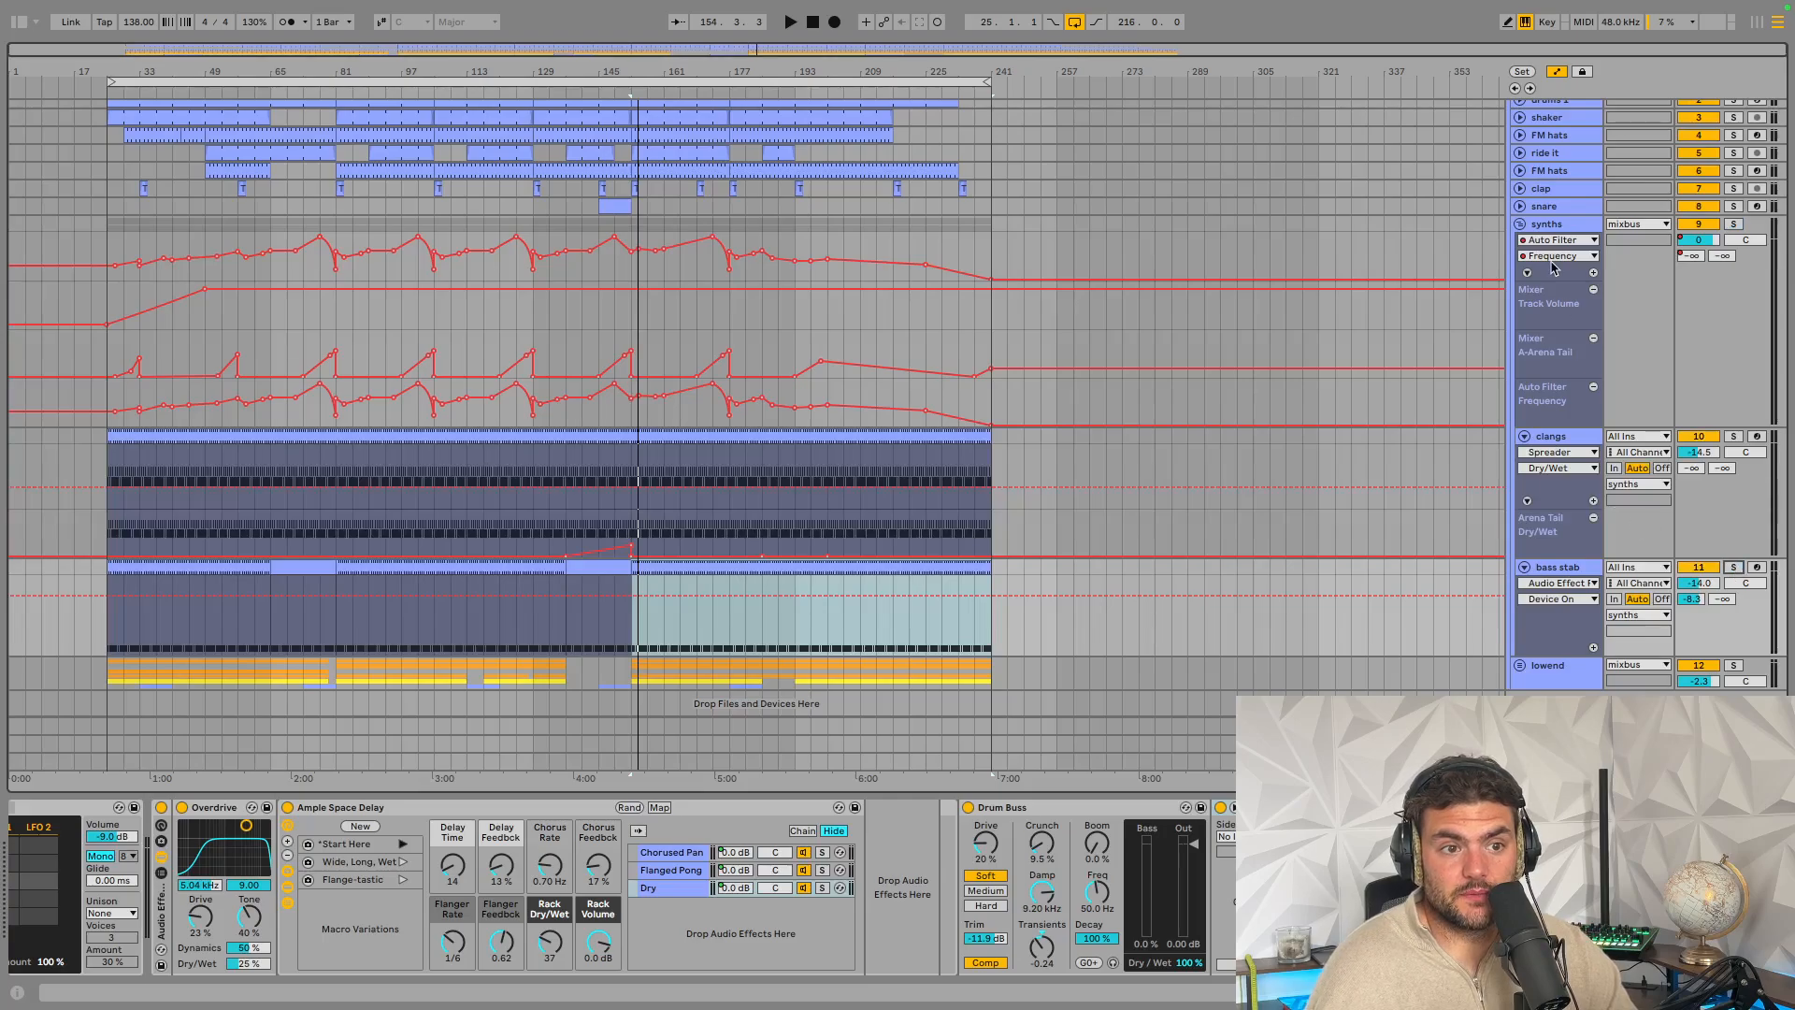
Solo the synths group and audition it with Flanger Default bypassed and re-enabled, stopping playback at the end
{"action": "left_click", "coordinate": [1556, 226]}
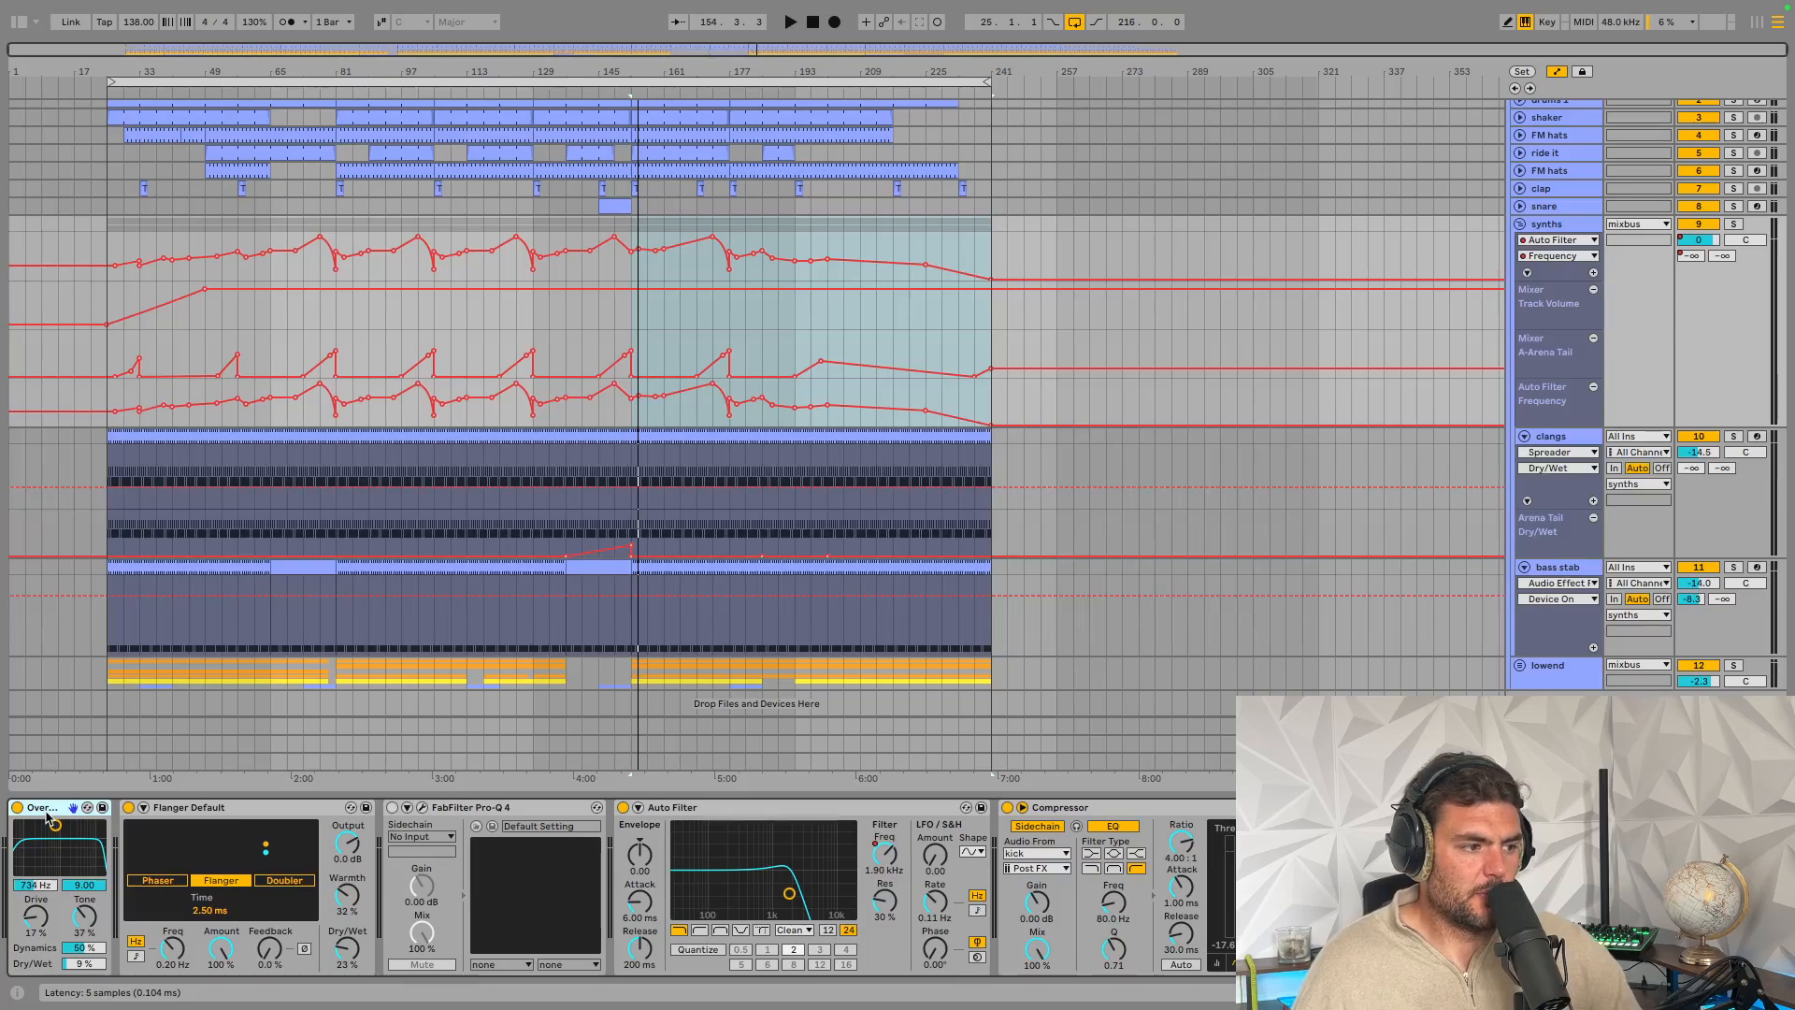
{"action": "left_click", "coordinate": [208, 806]}
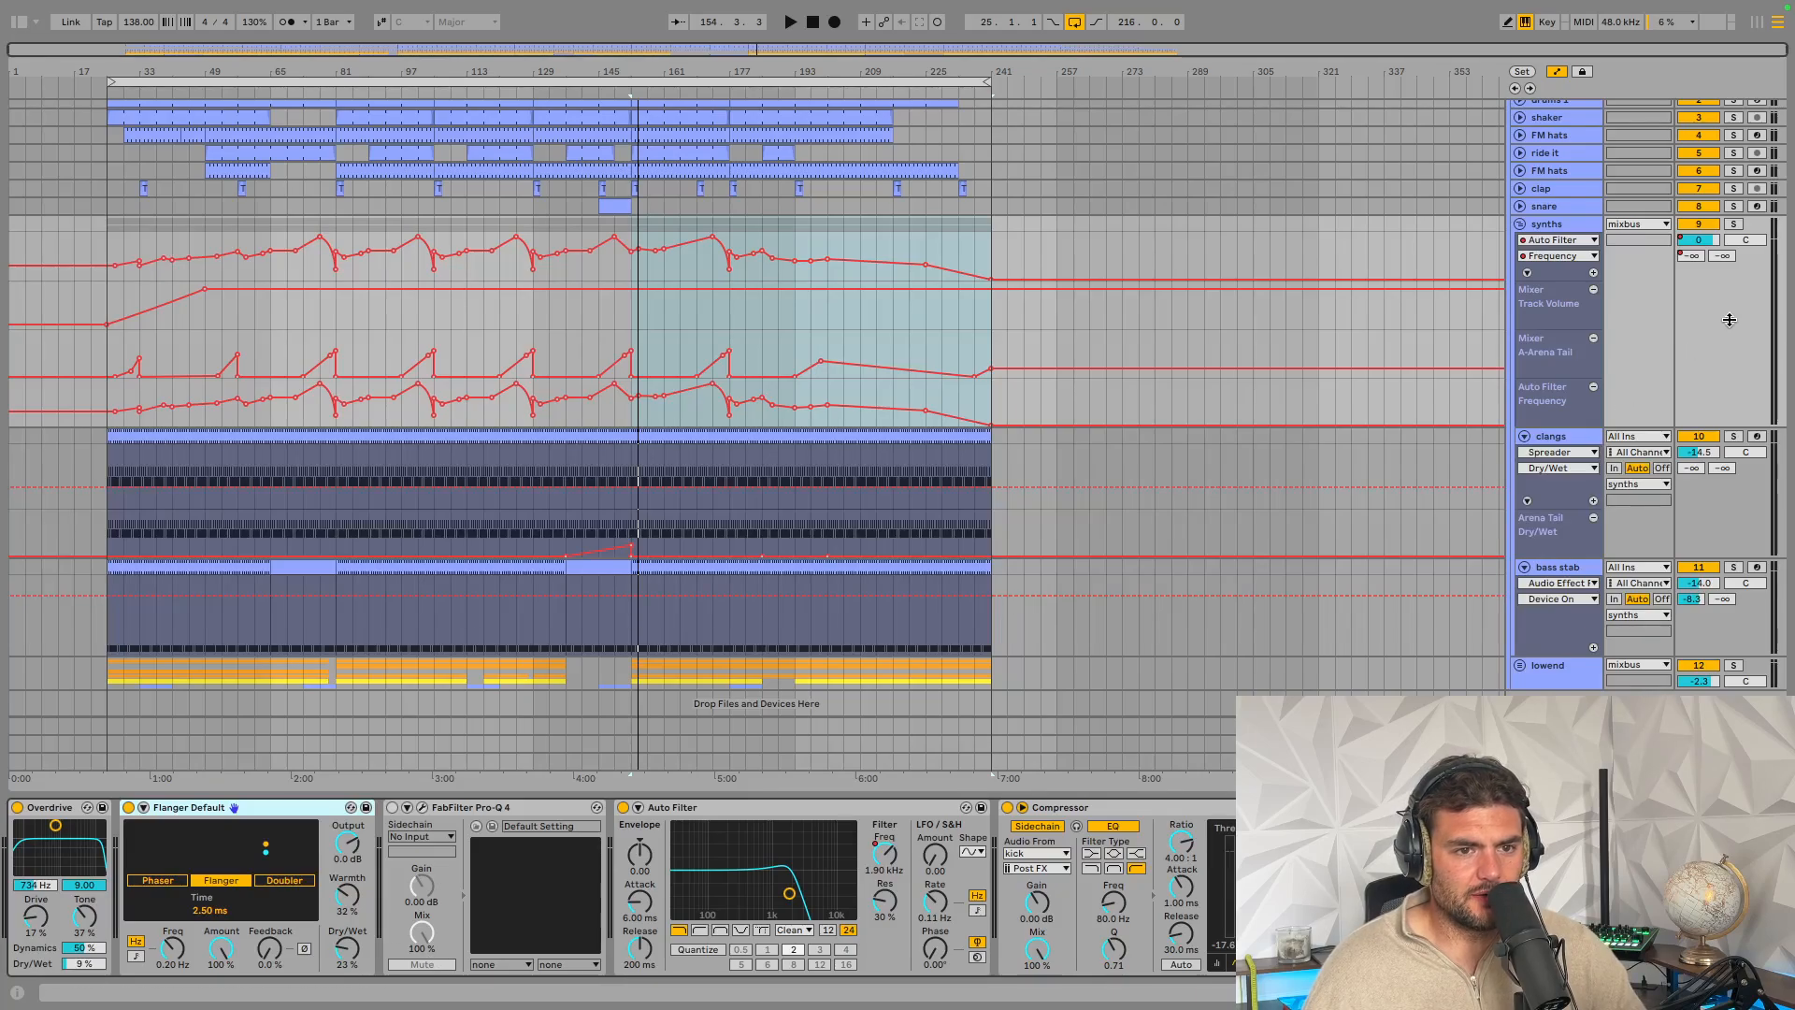
{"action": "left_click", "coordinate": [1733, 224]}
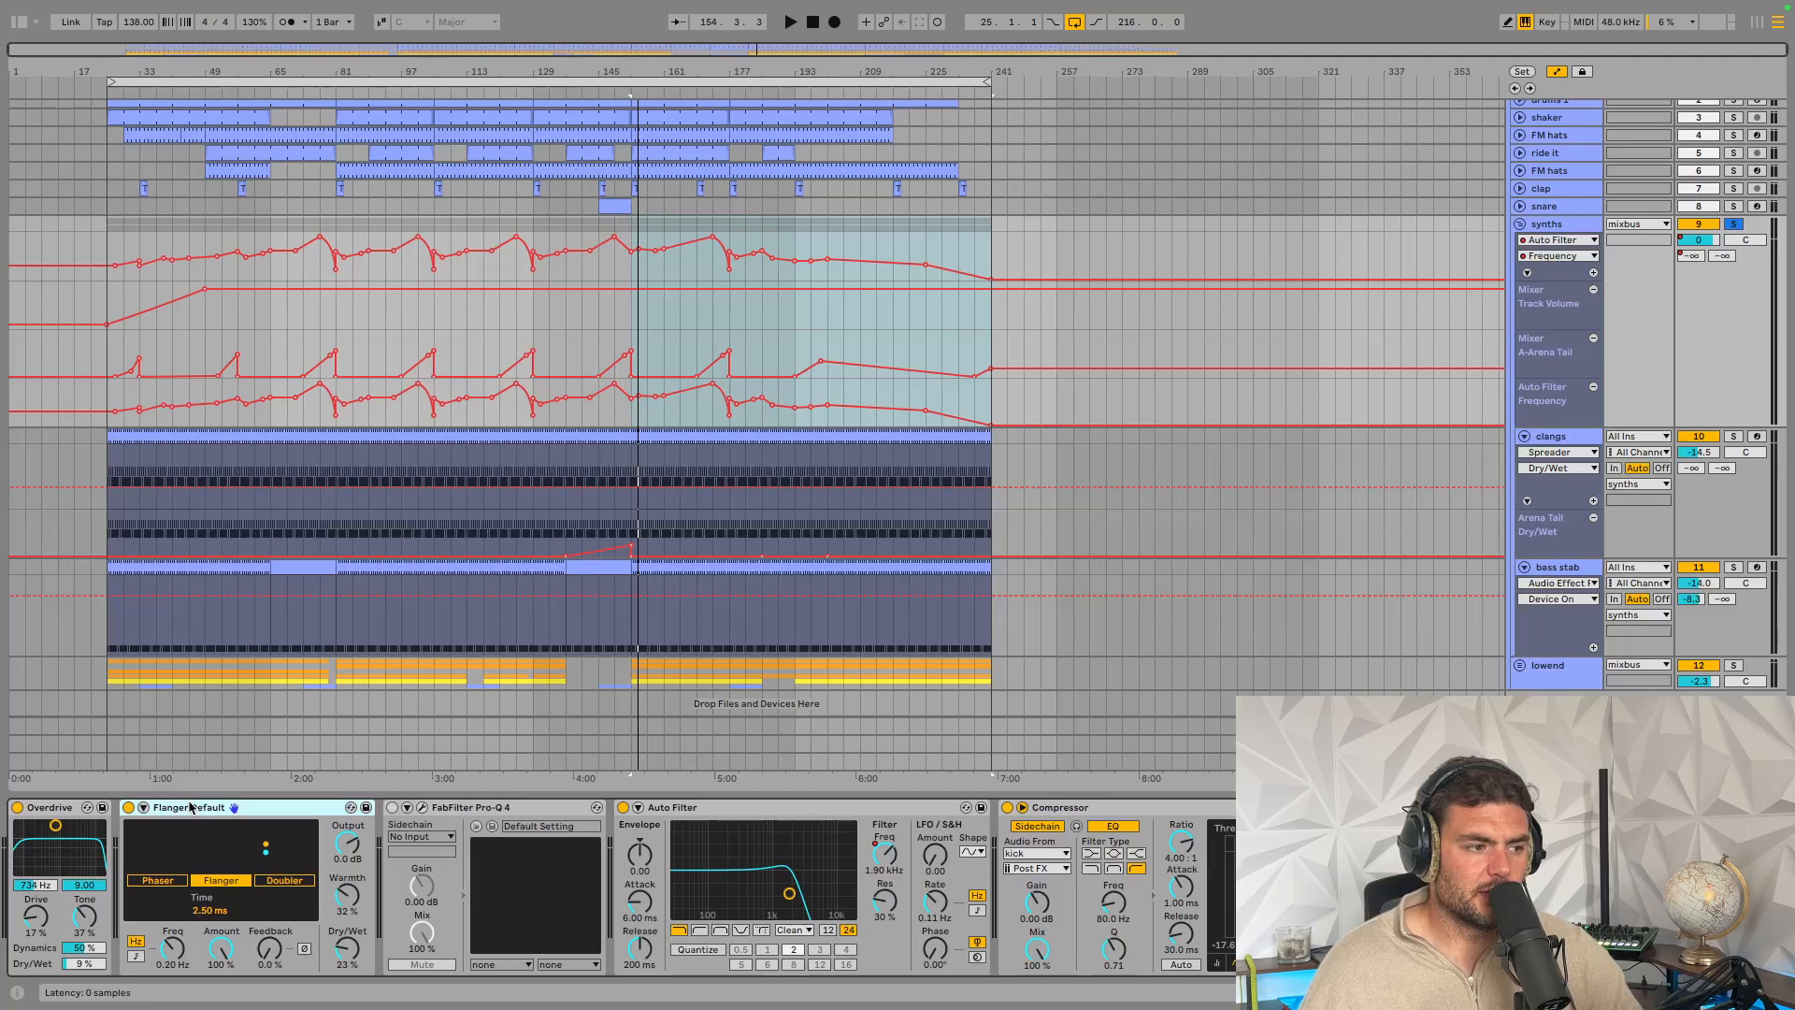
{"action": "key", "text": "space"}
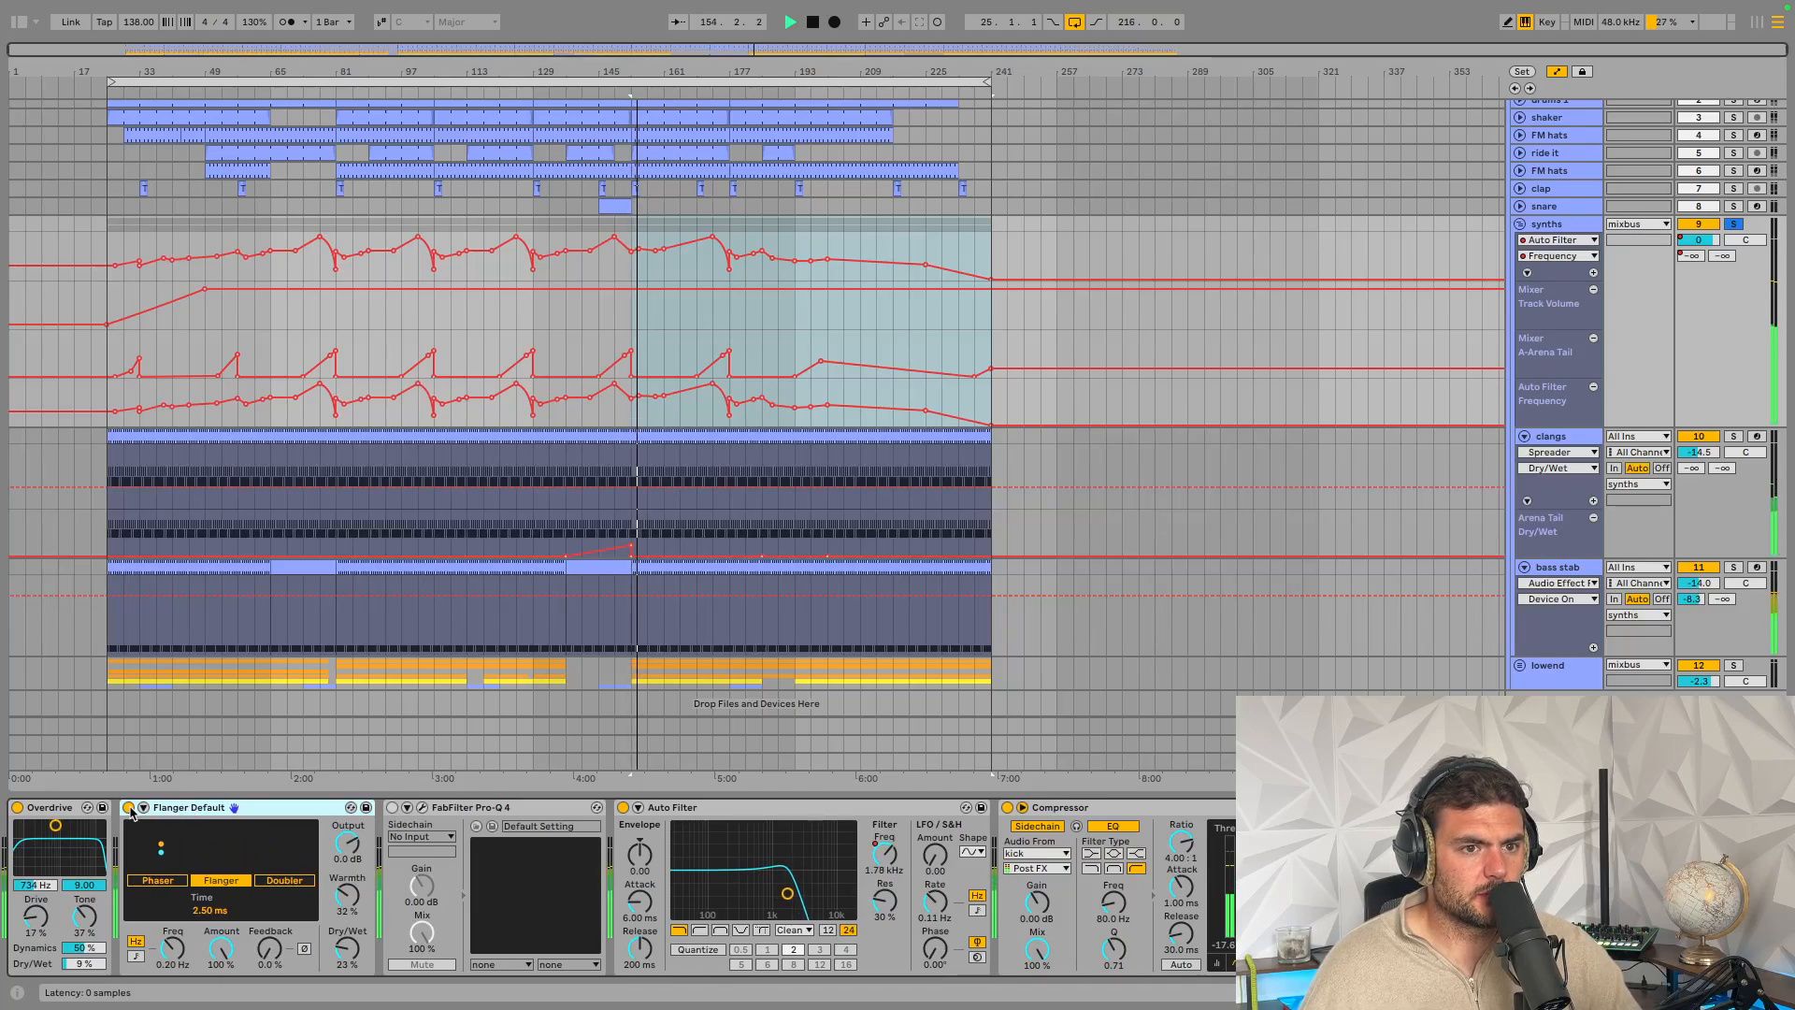
{"action": "left_click", "coordinate": [129, 807]}
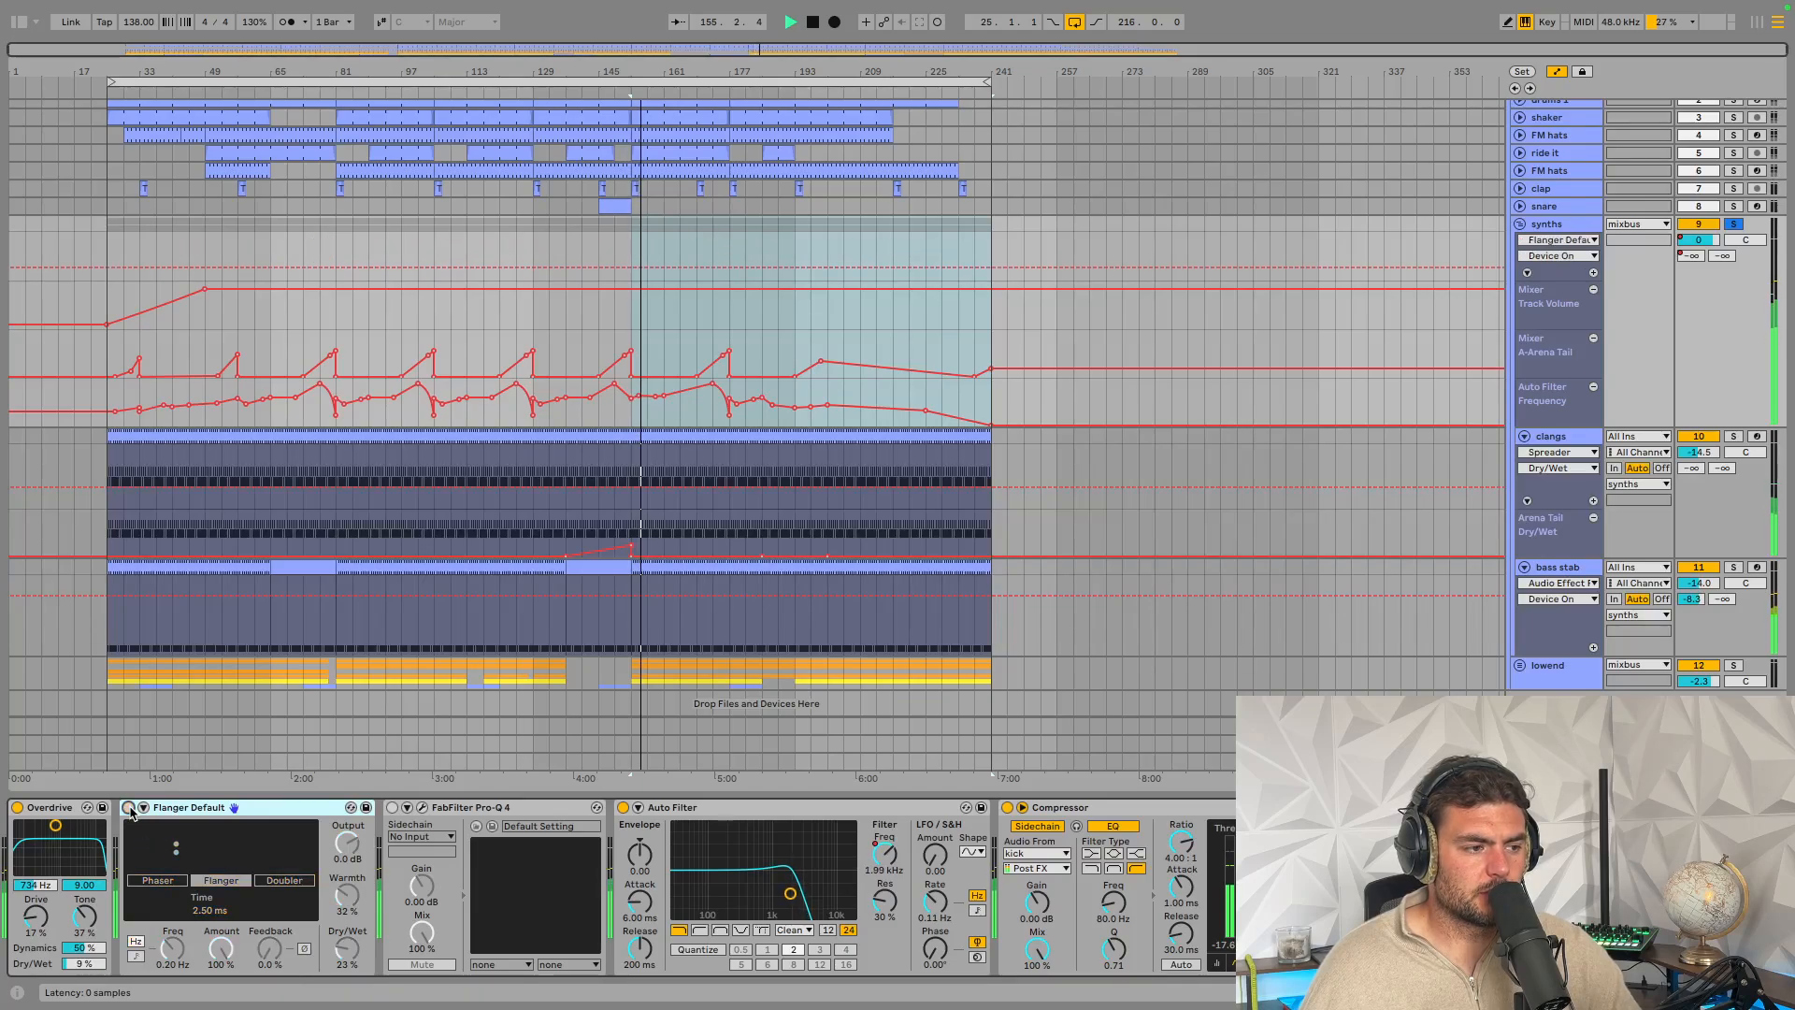
{"action": "left_click", "coordinate": [129, 808]}
{"action": "key", "text": "space"}
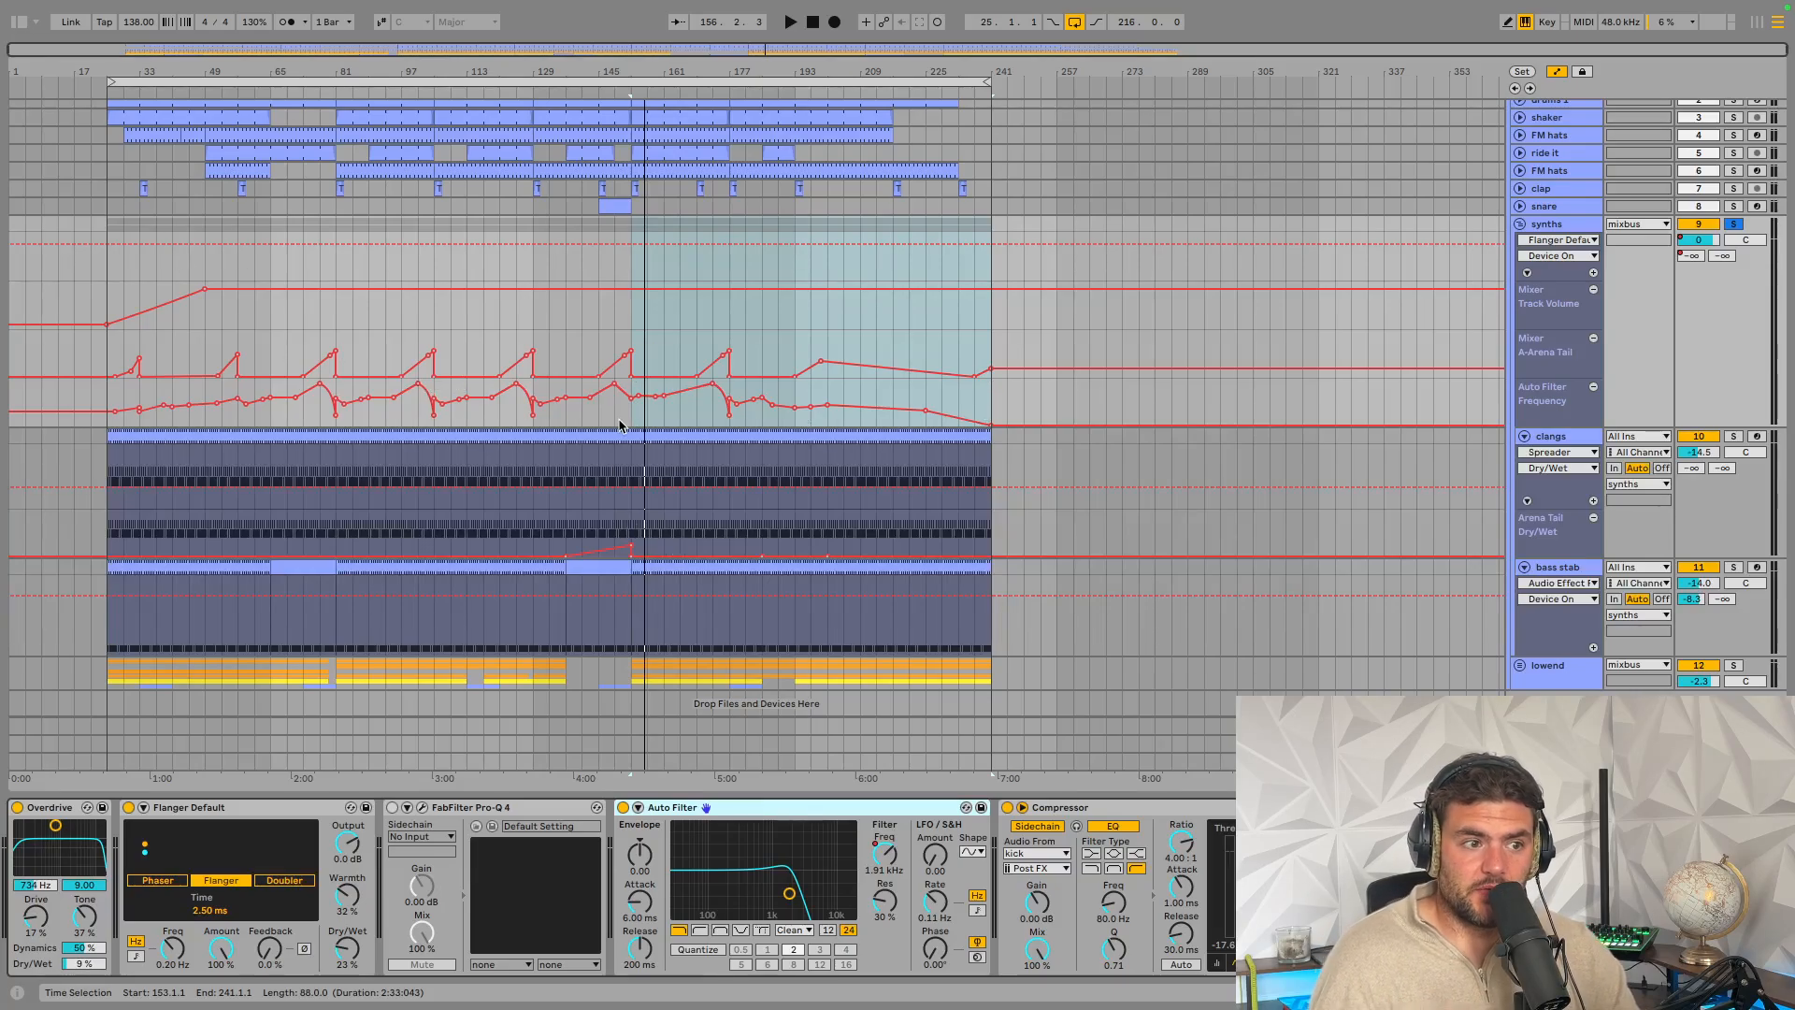
Play the synths group from bar 53 to hear its volume, Arena Tail send and Auto Filter frequency automation
{"action": "left_click", "coordinate": [1548, 227]}
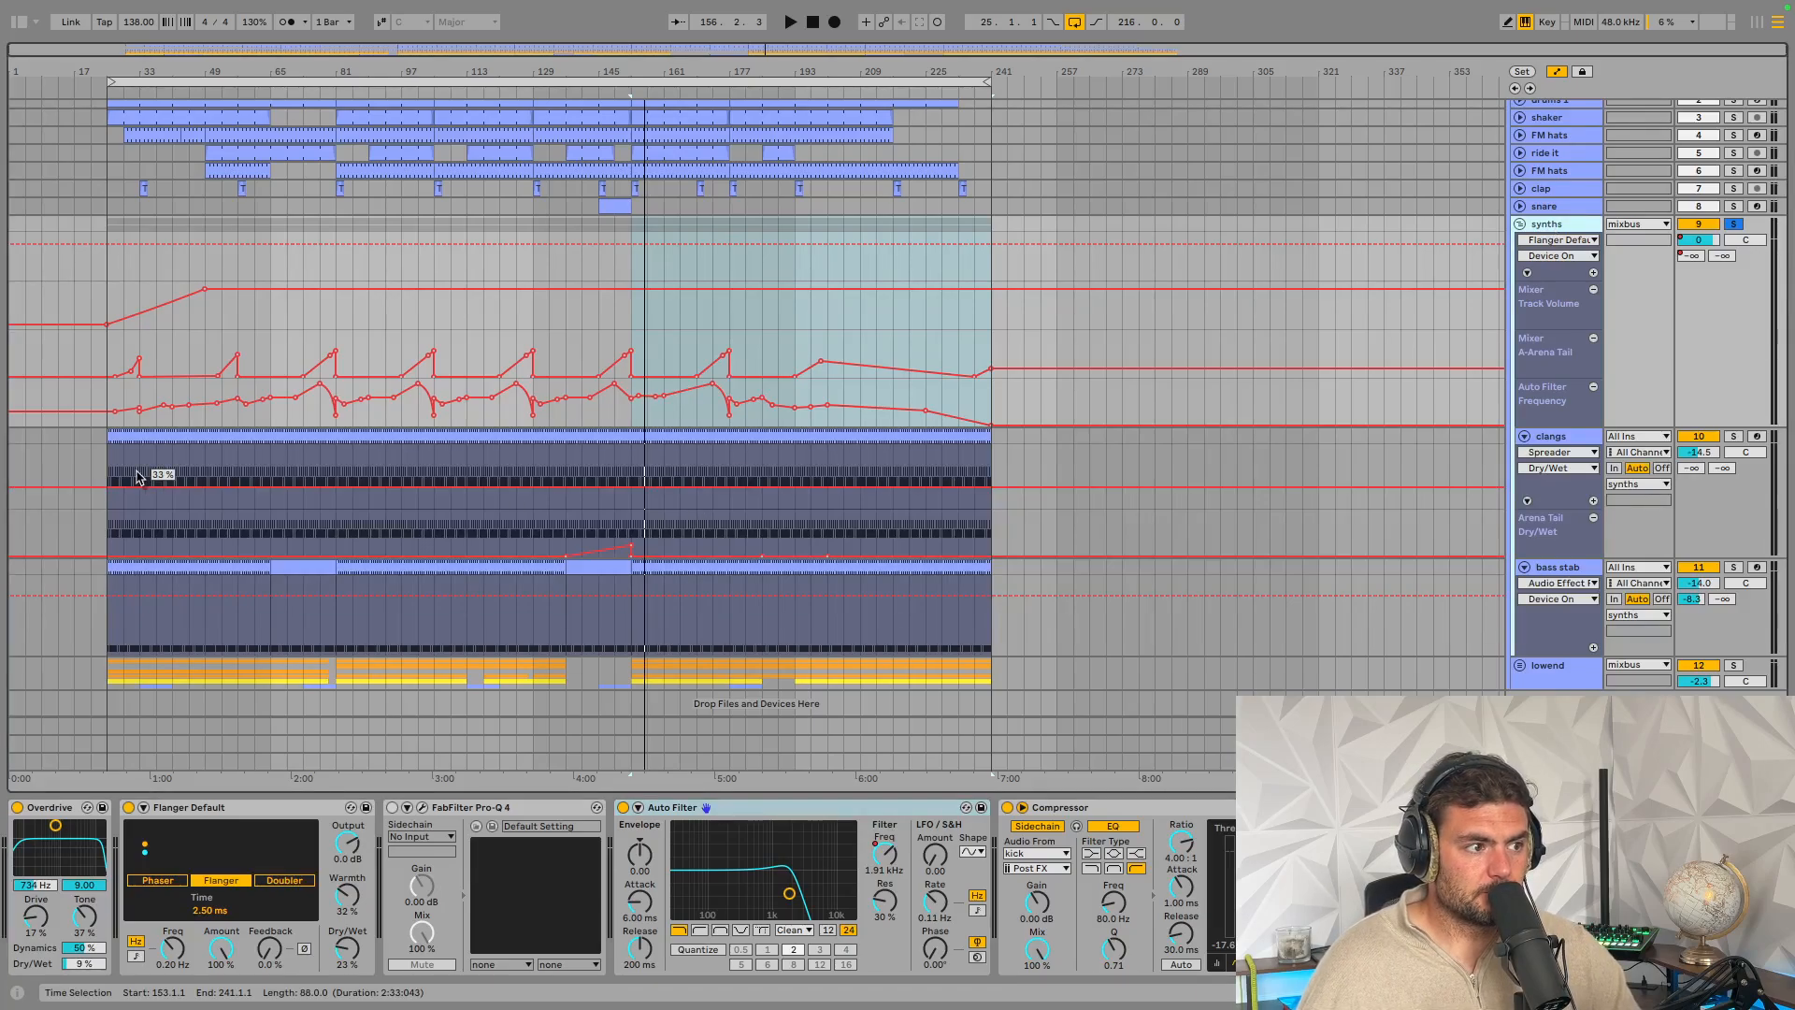
{"action": "left_click", "coordinate": [105, 356]}
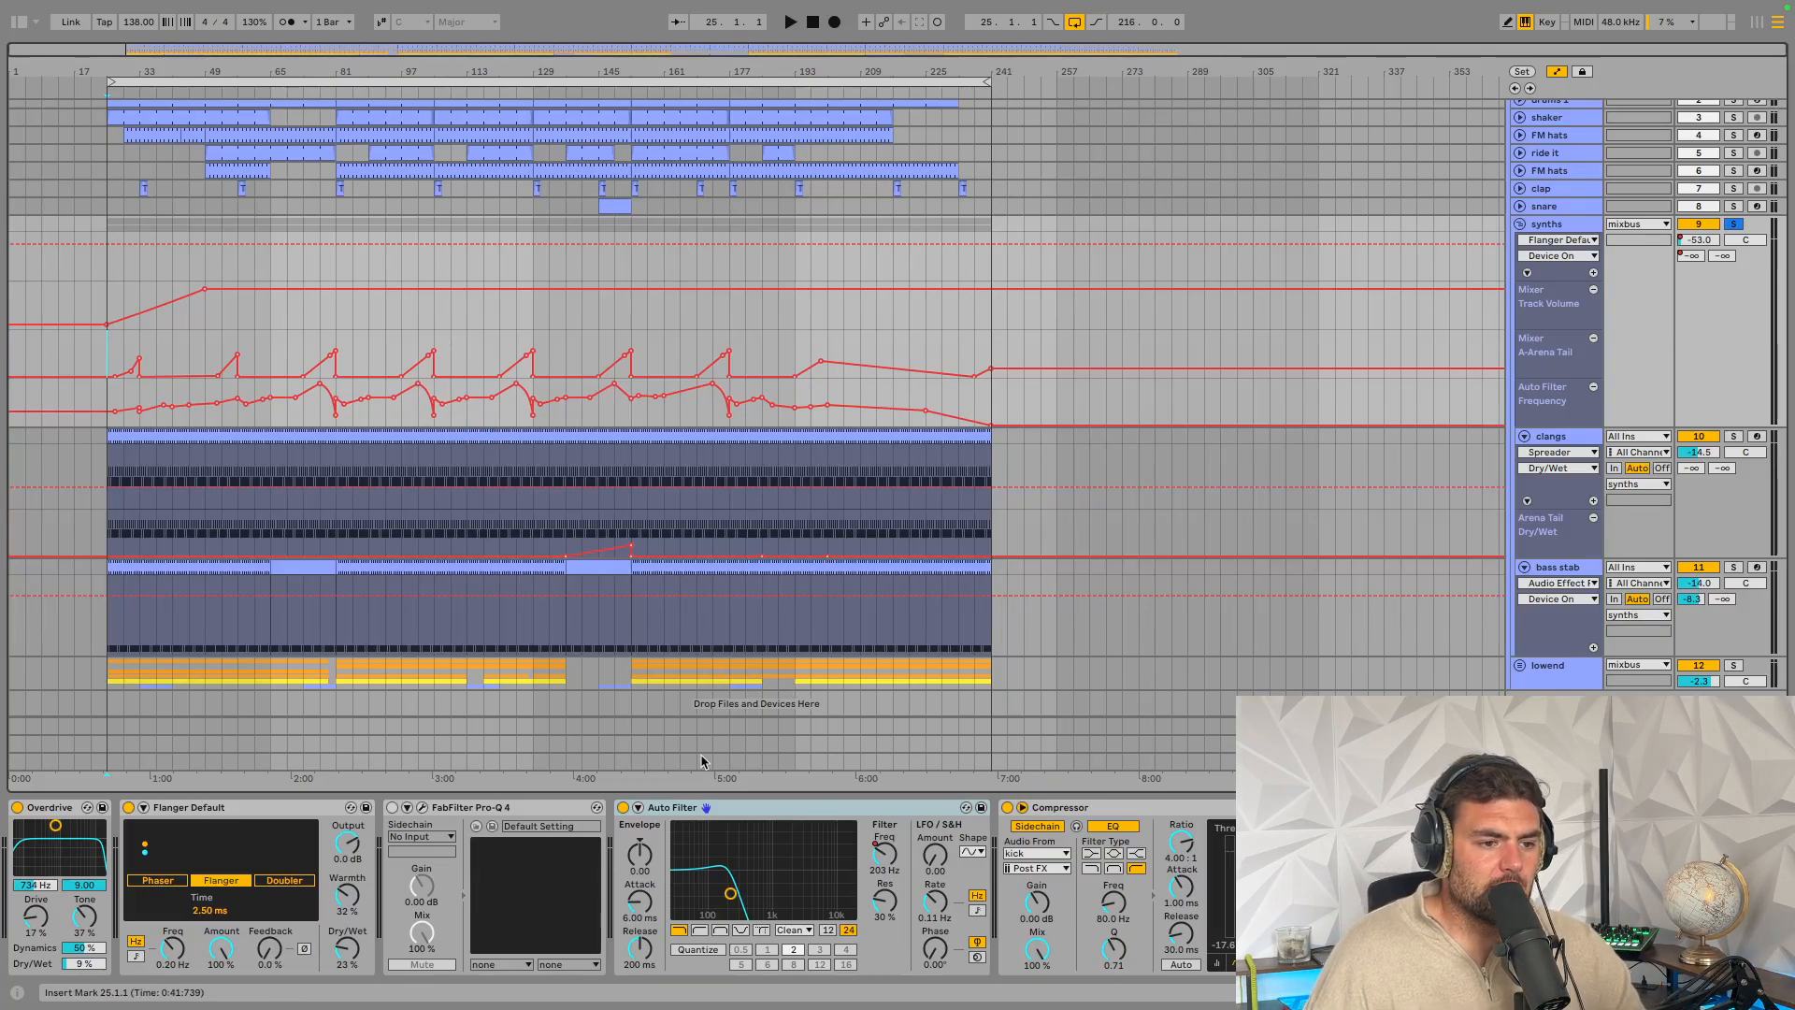
{"action": "left_click", "coordinate": [1553, 225]}
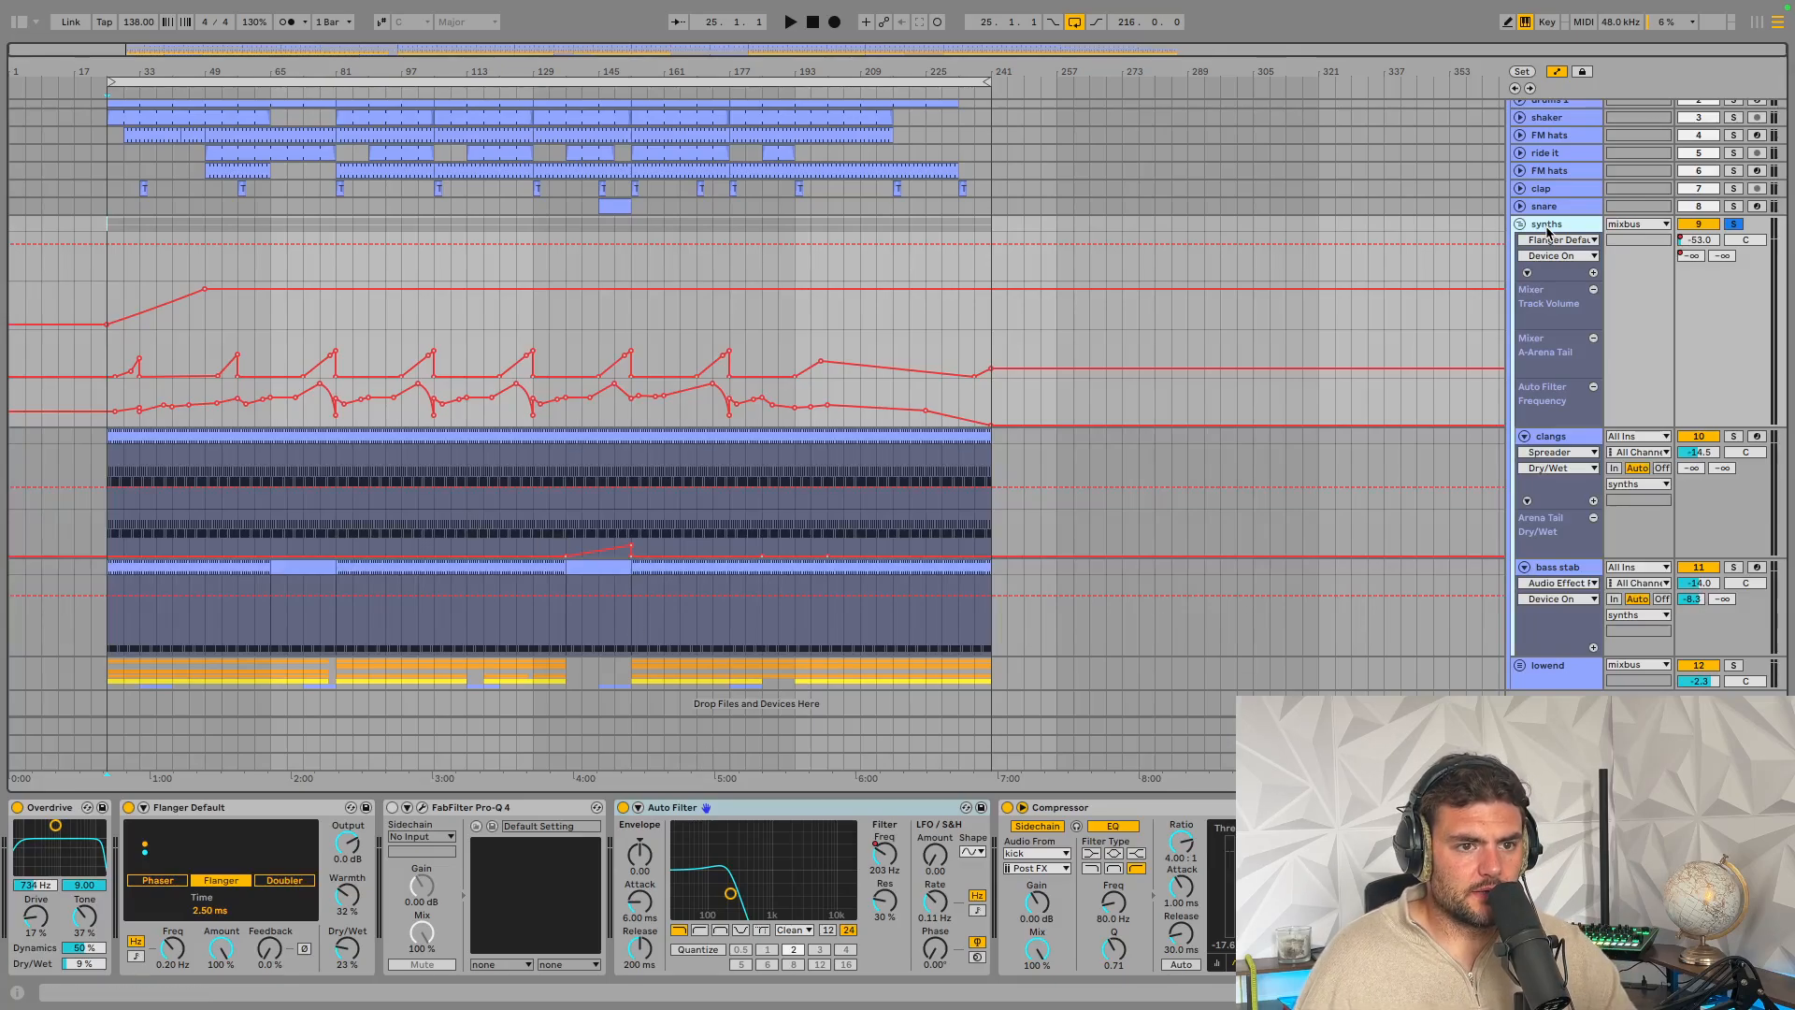
{"action": "left_click", "coordinate": [223, 337]}
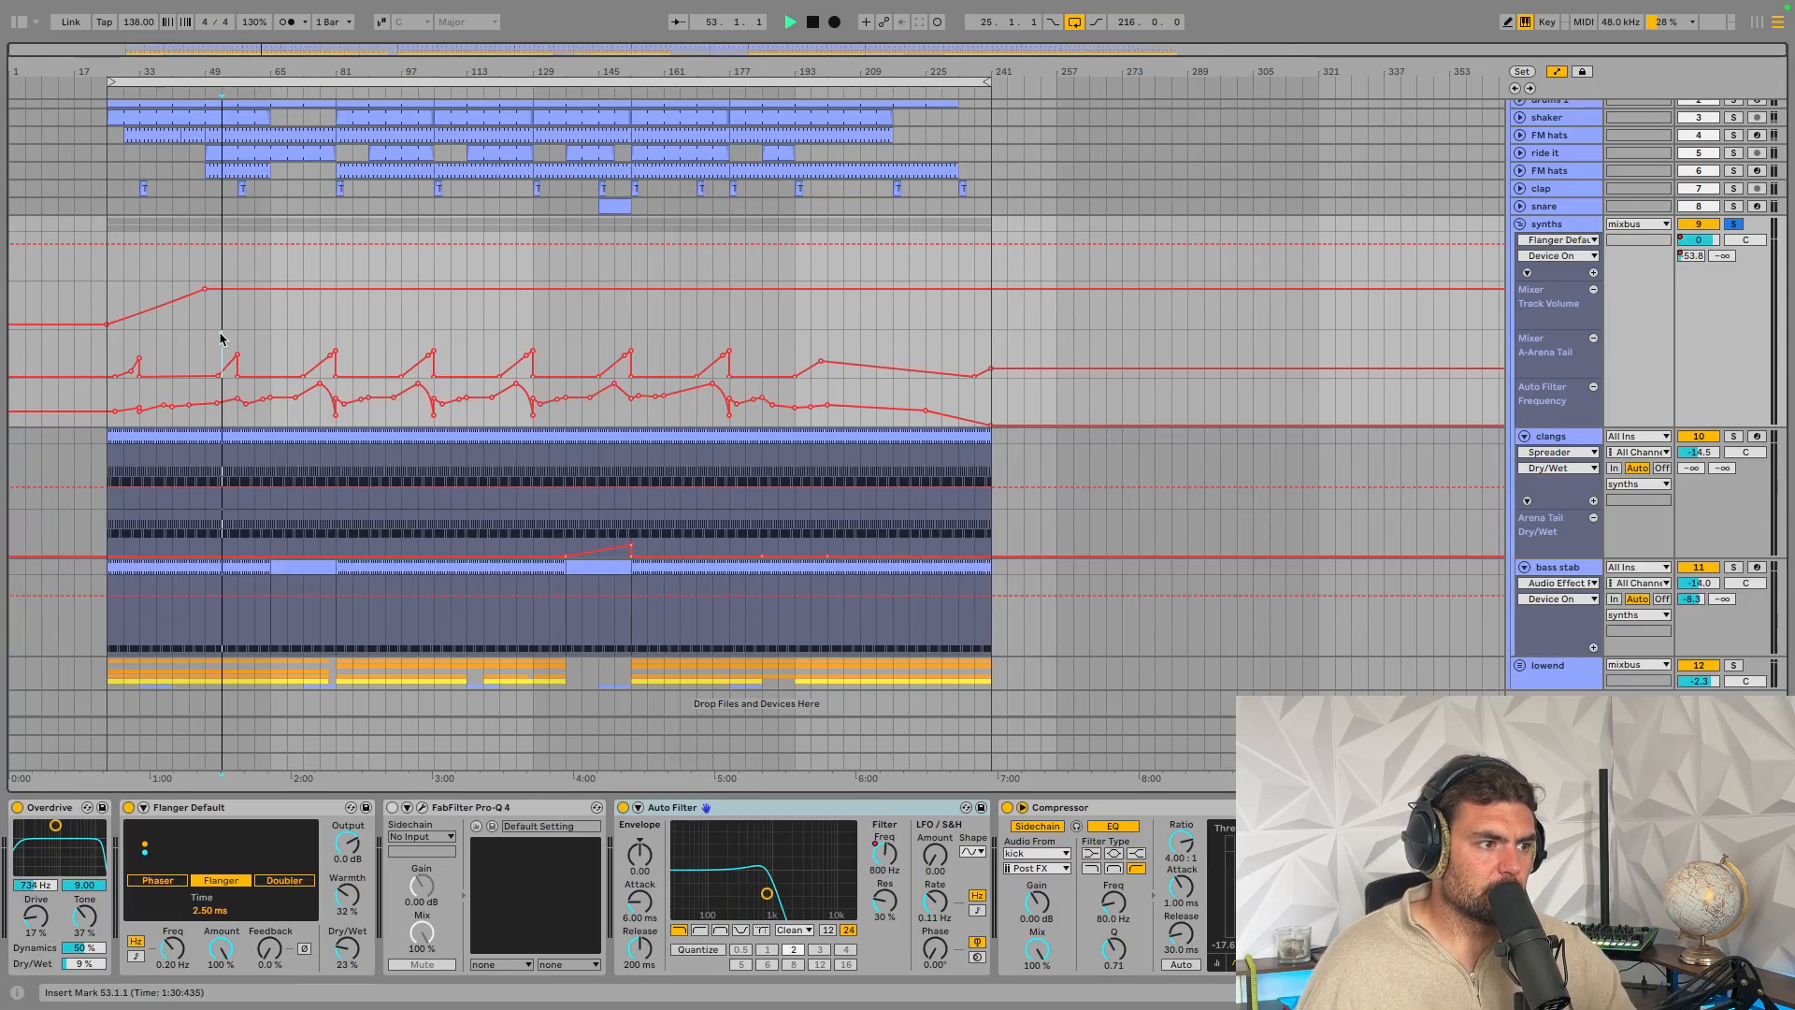
{"action": "key", "text": "space"}
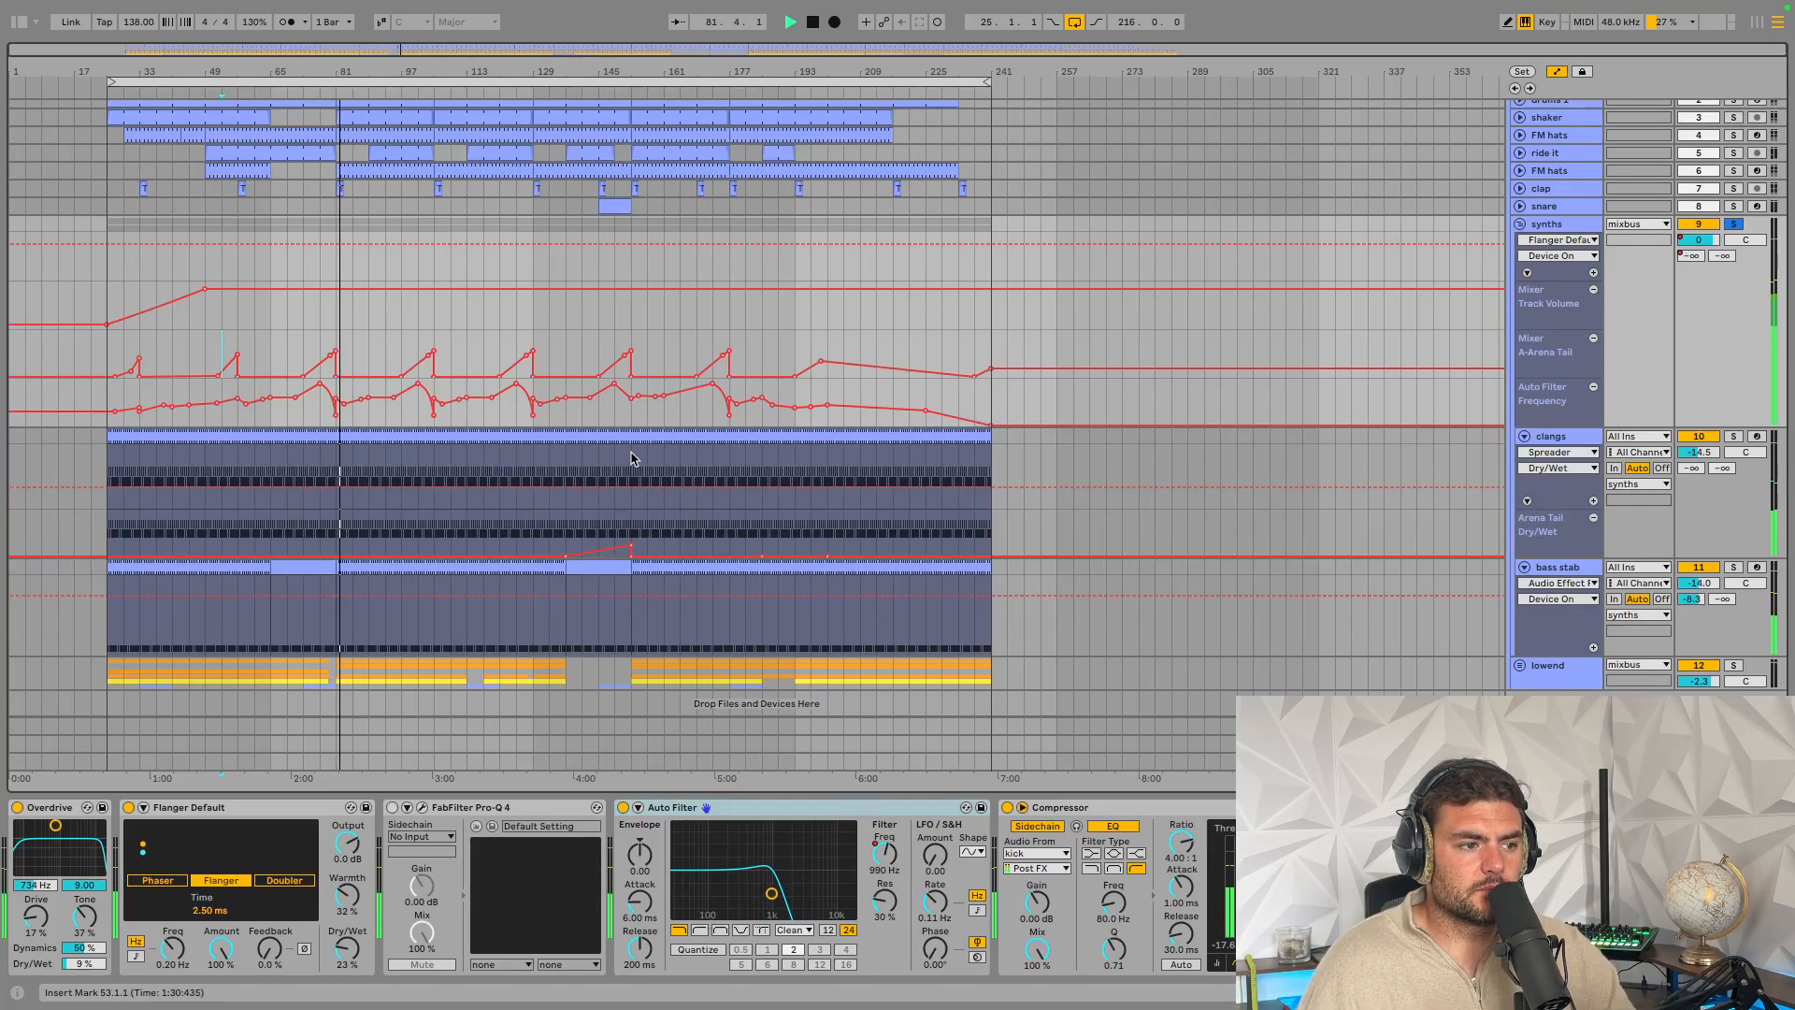
Stop playback and show the bass stab's automation lane for Wavetable's global modulation Time
{"action": "left_click", "coordinate": [309, 572]}
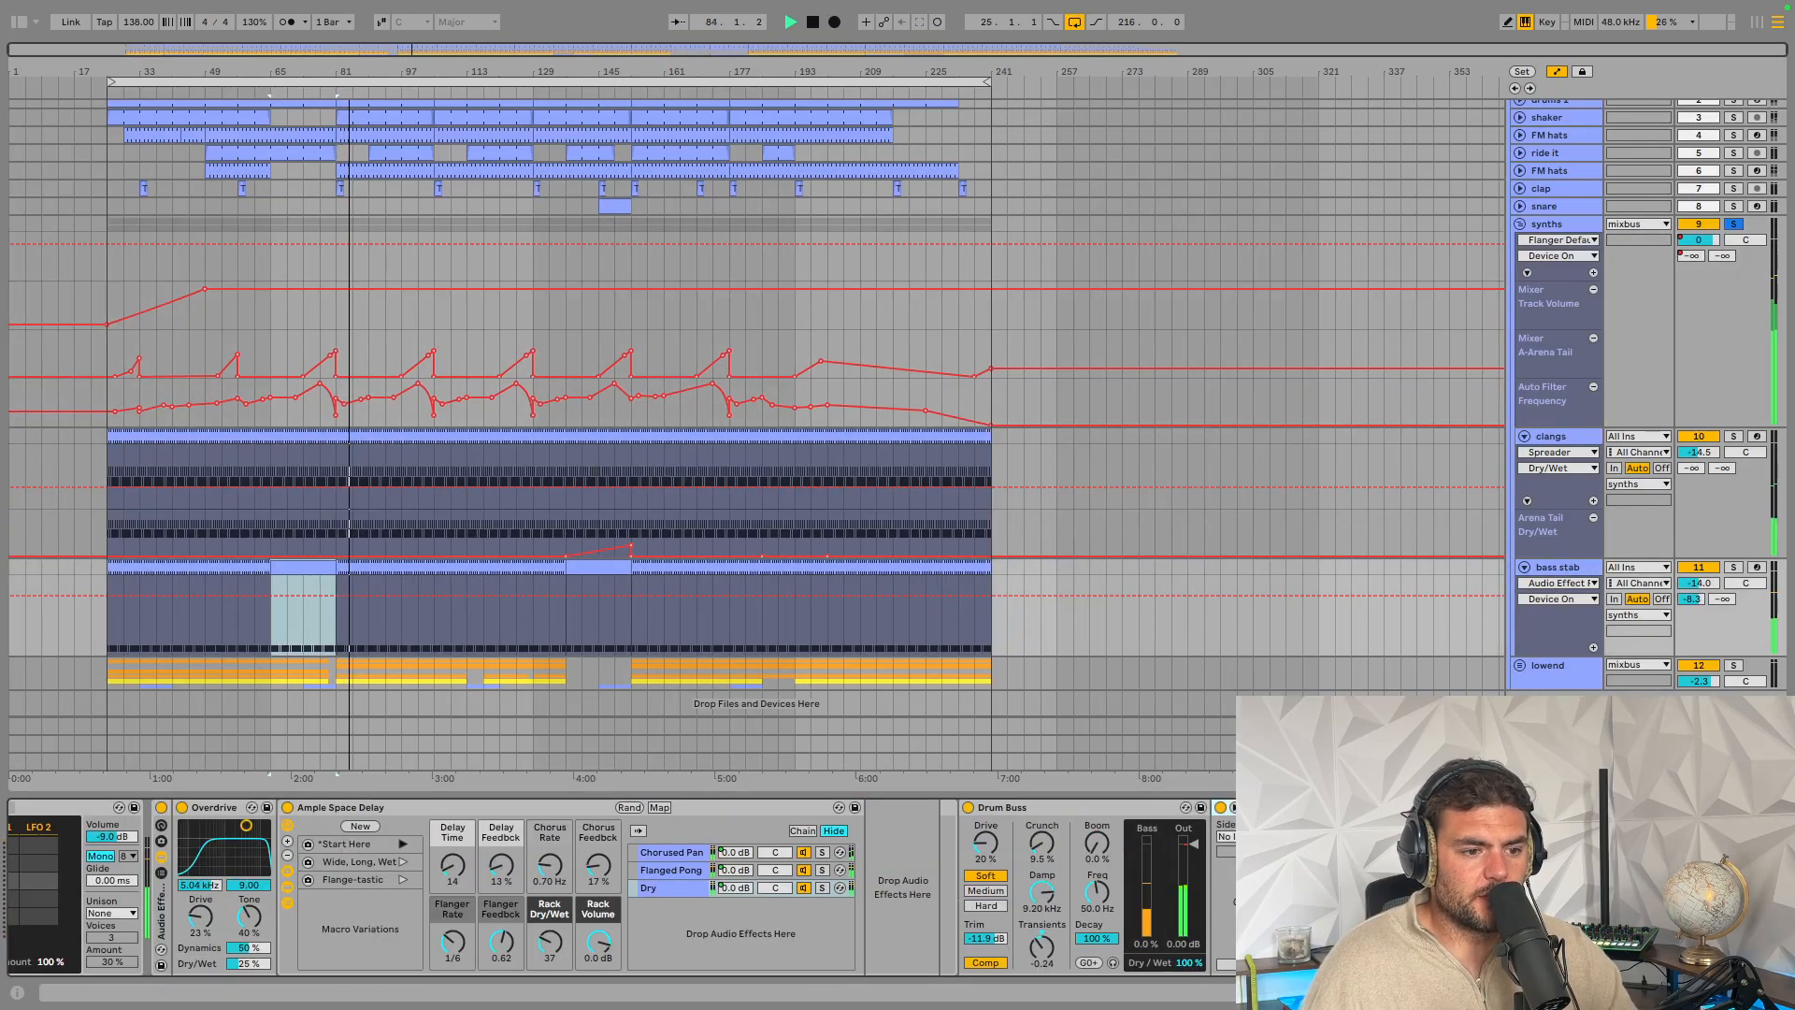
{"action": "key", "text": "space"}
{"action": "scroll", "coordinate": [993, 902], "scroll_direction": "left", "scroll_amount": 3}
{"action": "scroll", "coordinate": [993, 902], "scroll_direction": "left", "scroll_amount": 5}
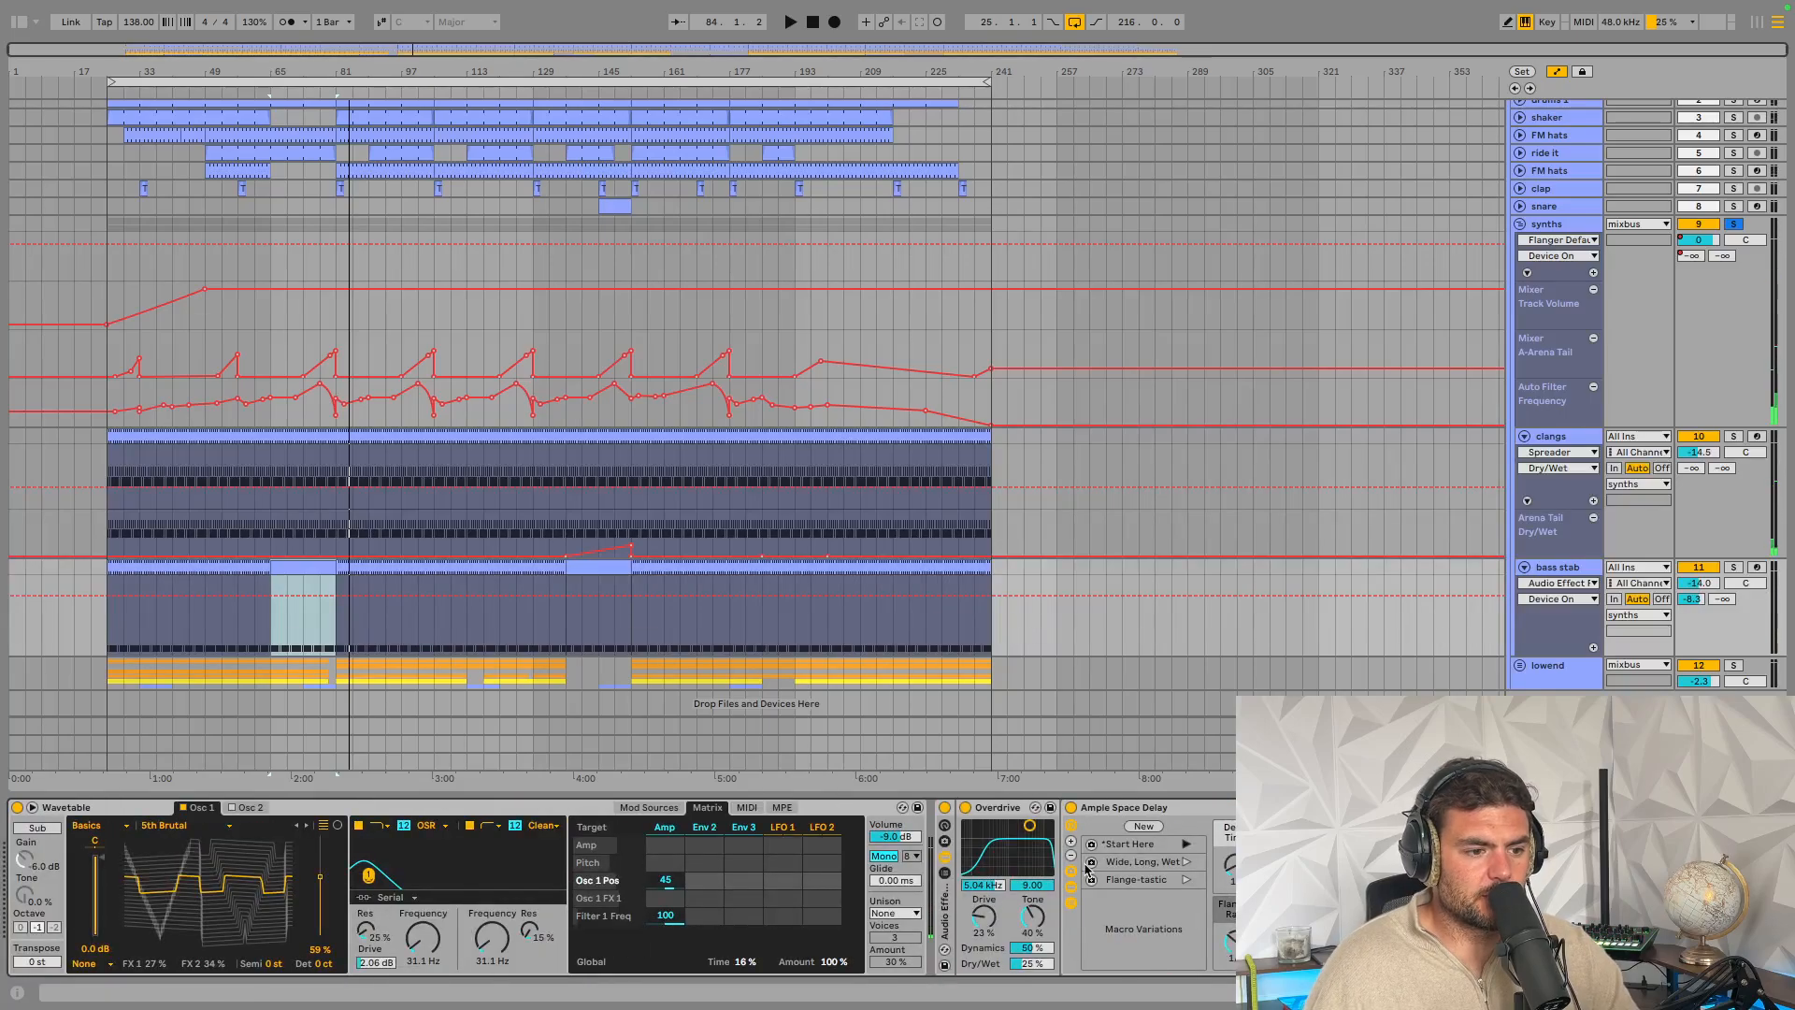
{"action": "right_click", "coordinate": [745, 963]}
{"action": "key", "text": "Escape"}
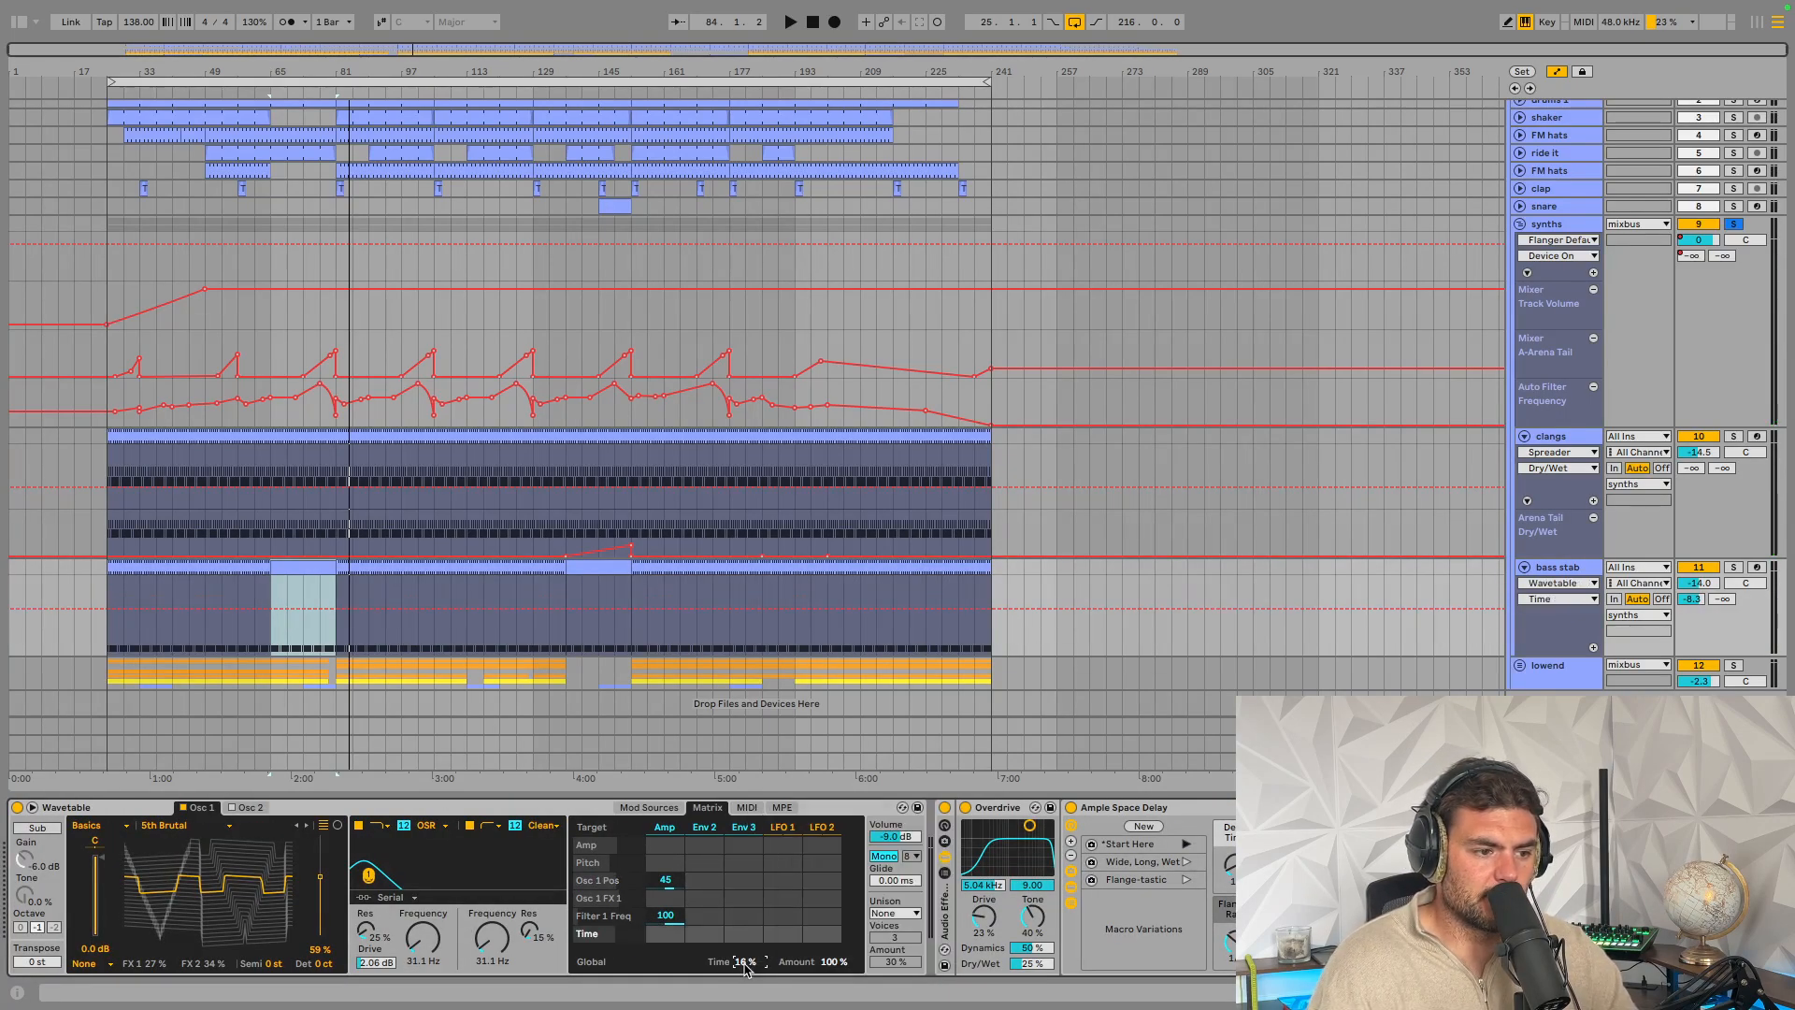
Inspect the Wavetable Time envelope of the bass stab clip at bar 65, select the clip at bar 137 and close the clip editor
{"action": "double_click", "coordinate": [292, 567]}
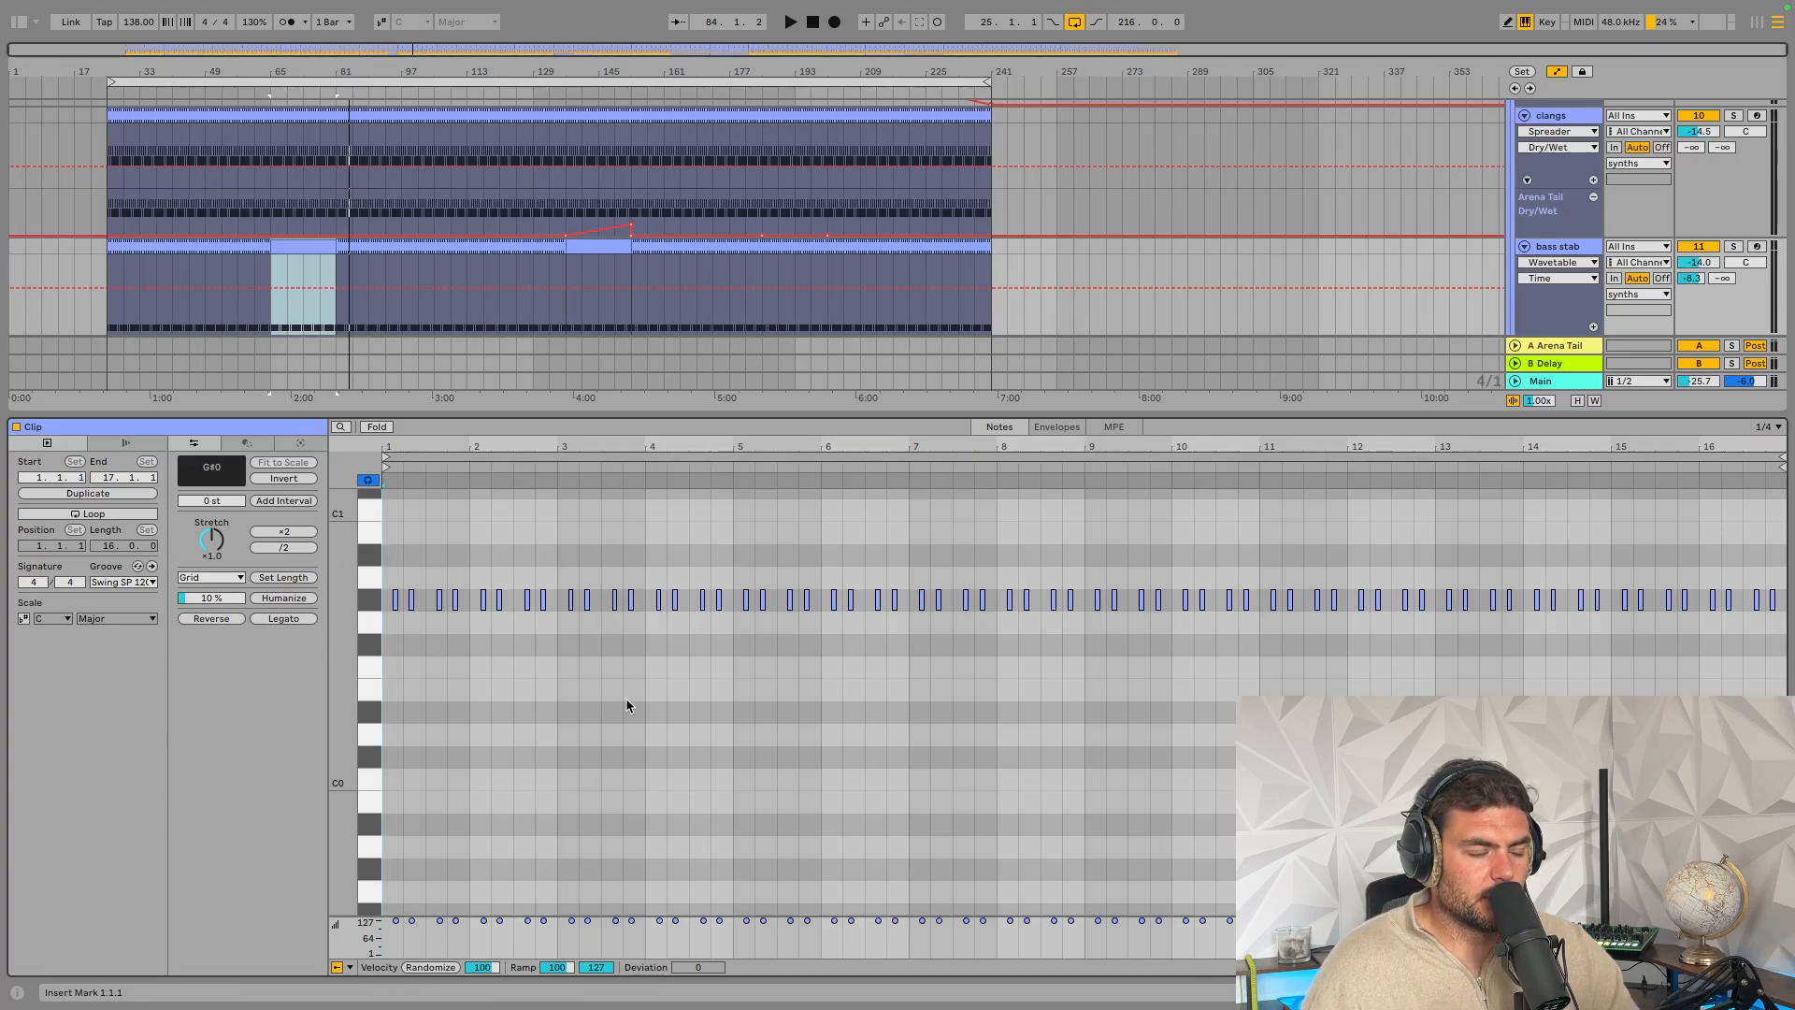
{"action": "left_click", "coordinate": [1056, 426]}
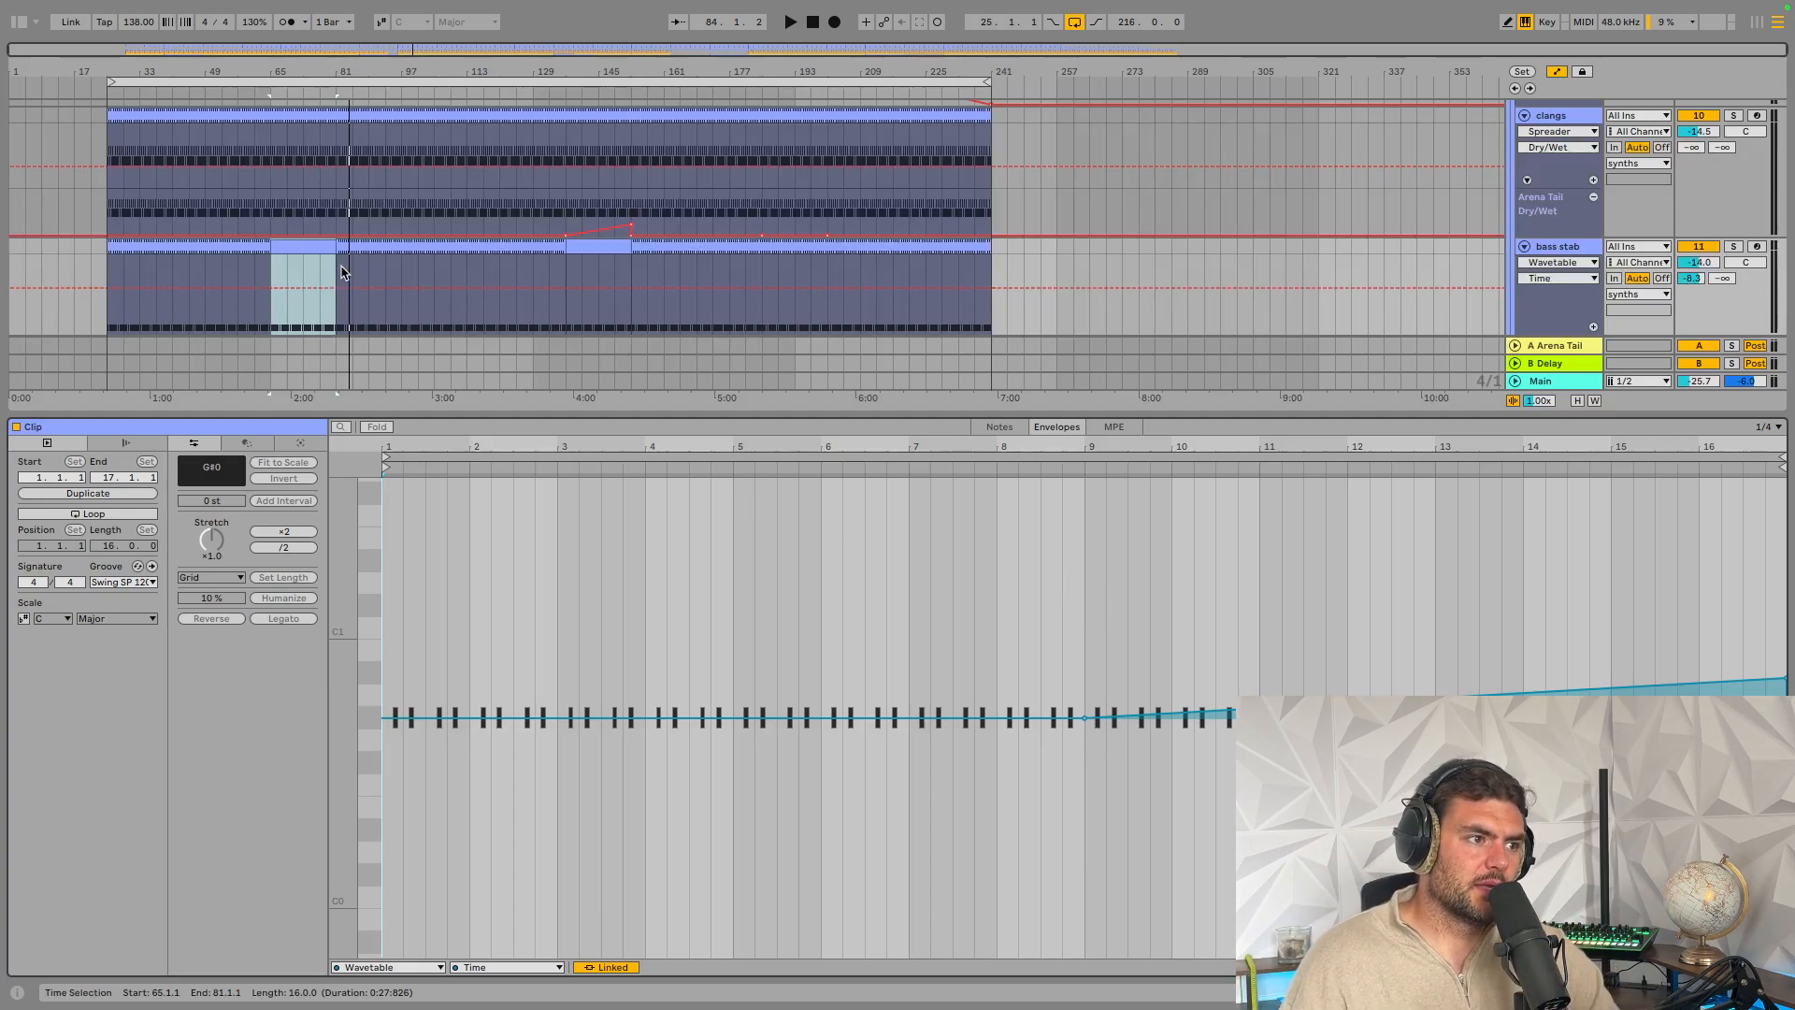
{"action": "left_click", "coordinate": [599, 244]}
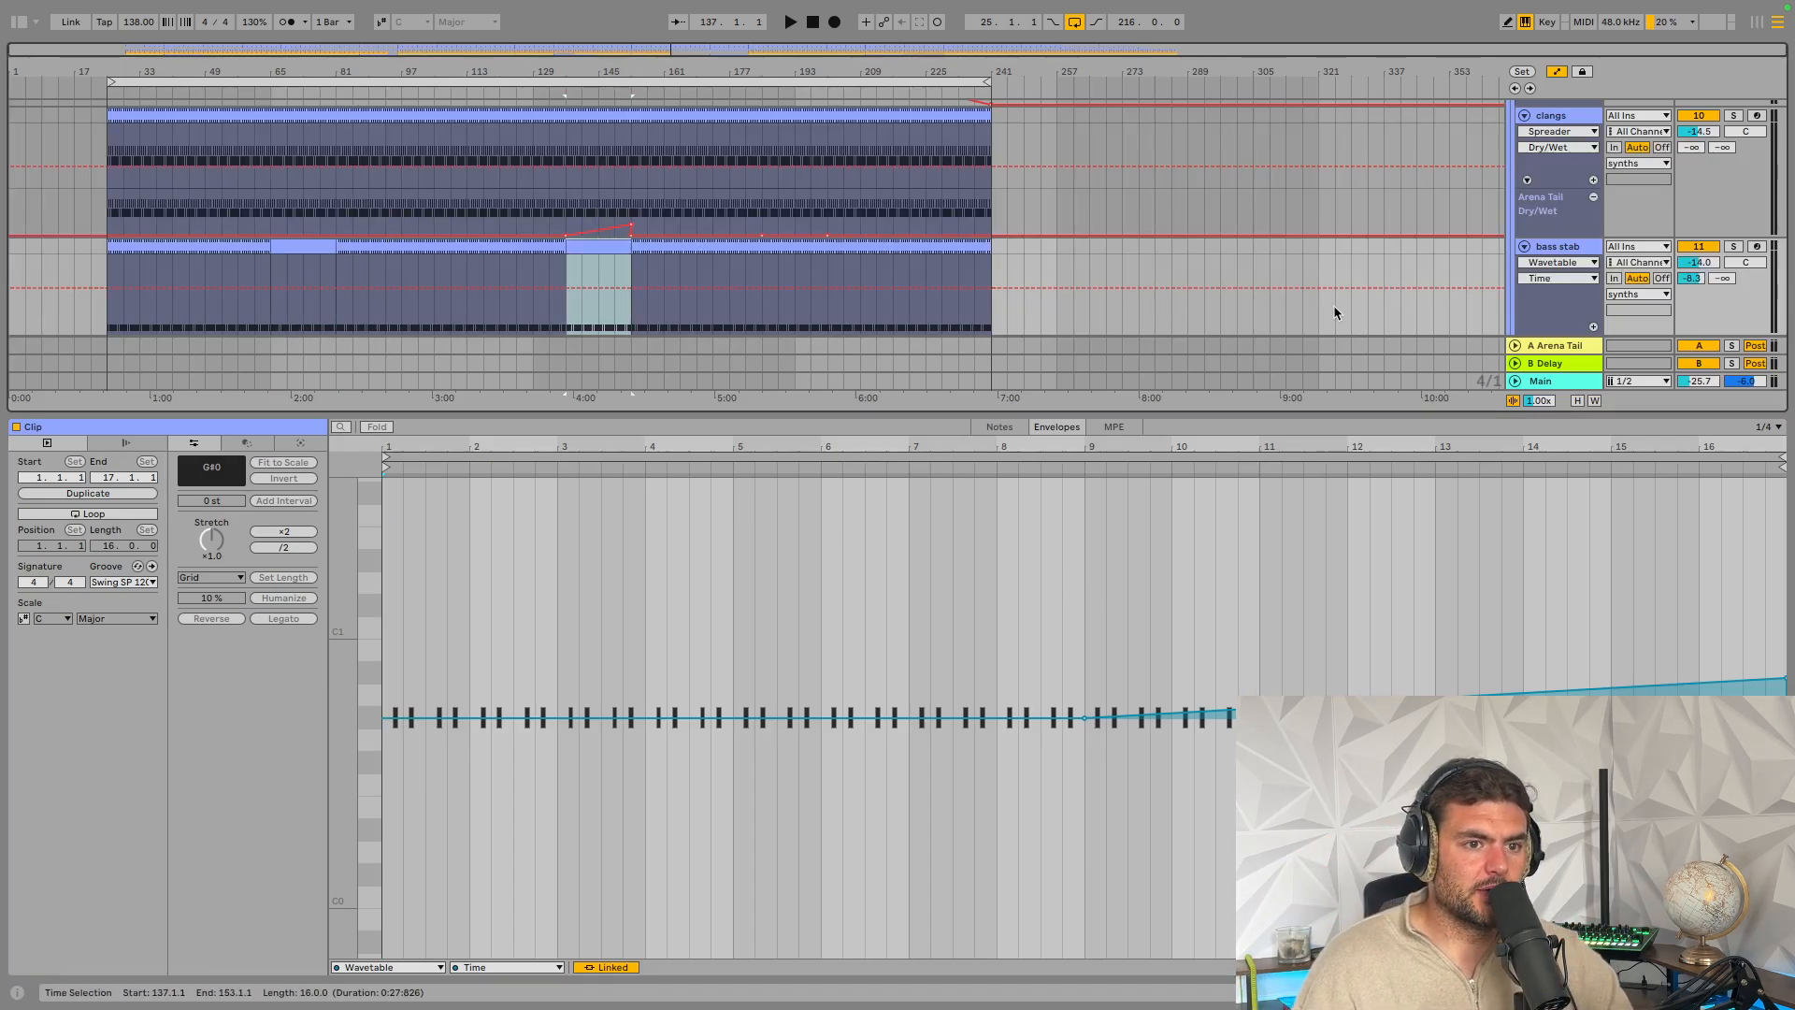
{"action": "key", "text": "super+alt+l"}
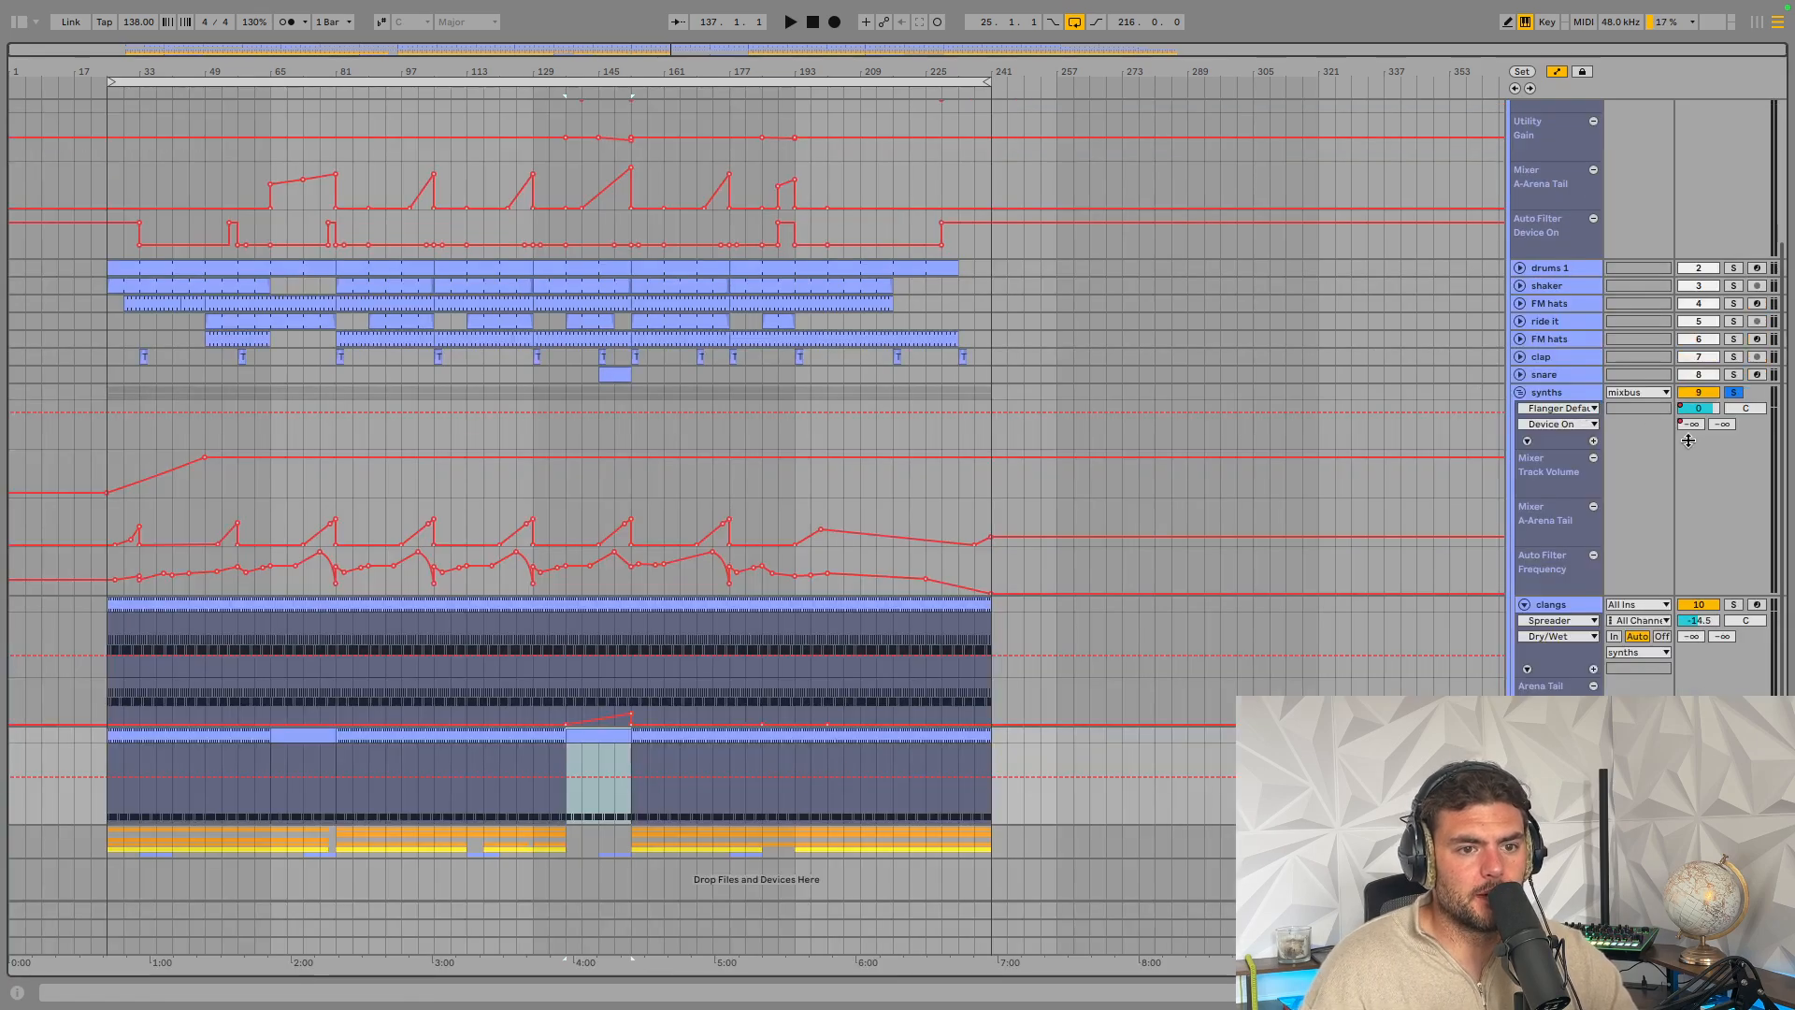
Unsolo the synths group and open the clangs track's device chain
{"action": "left_click", "coordinate": [1739, 393]}
{"action": "left_click", "coordinate": [1736, 393]}
{"action": "left_click", "coordinate": [1556, 393]}
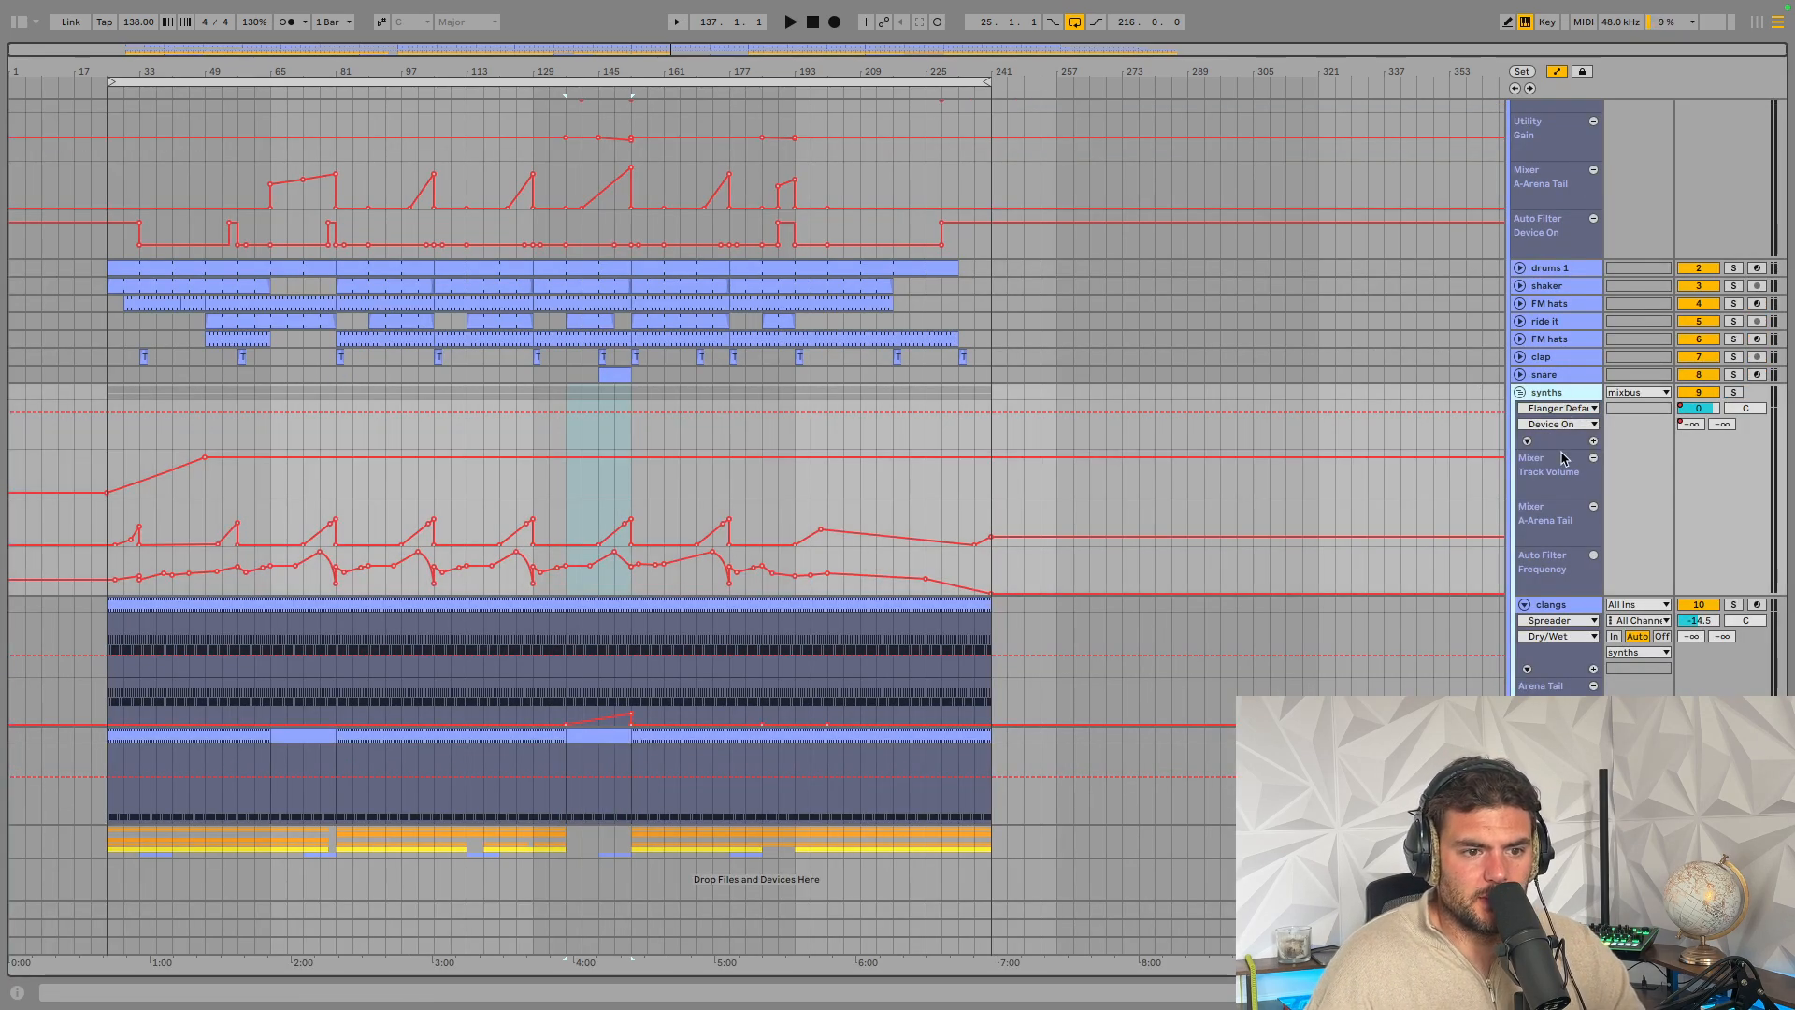
{"action": "left_click", "coordinate": [1558, 610]}
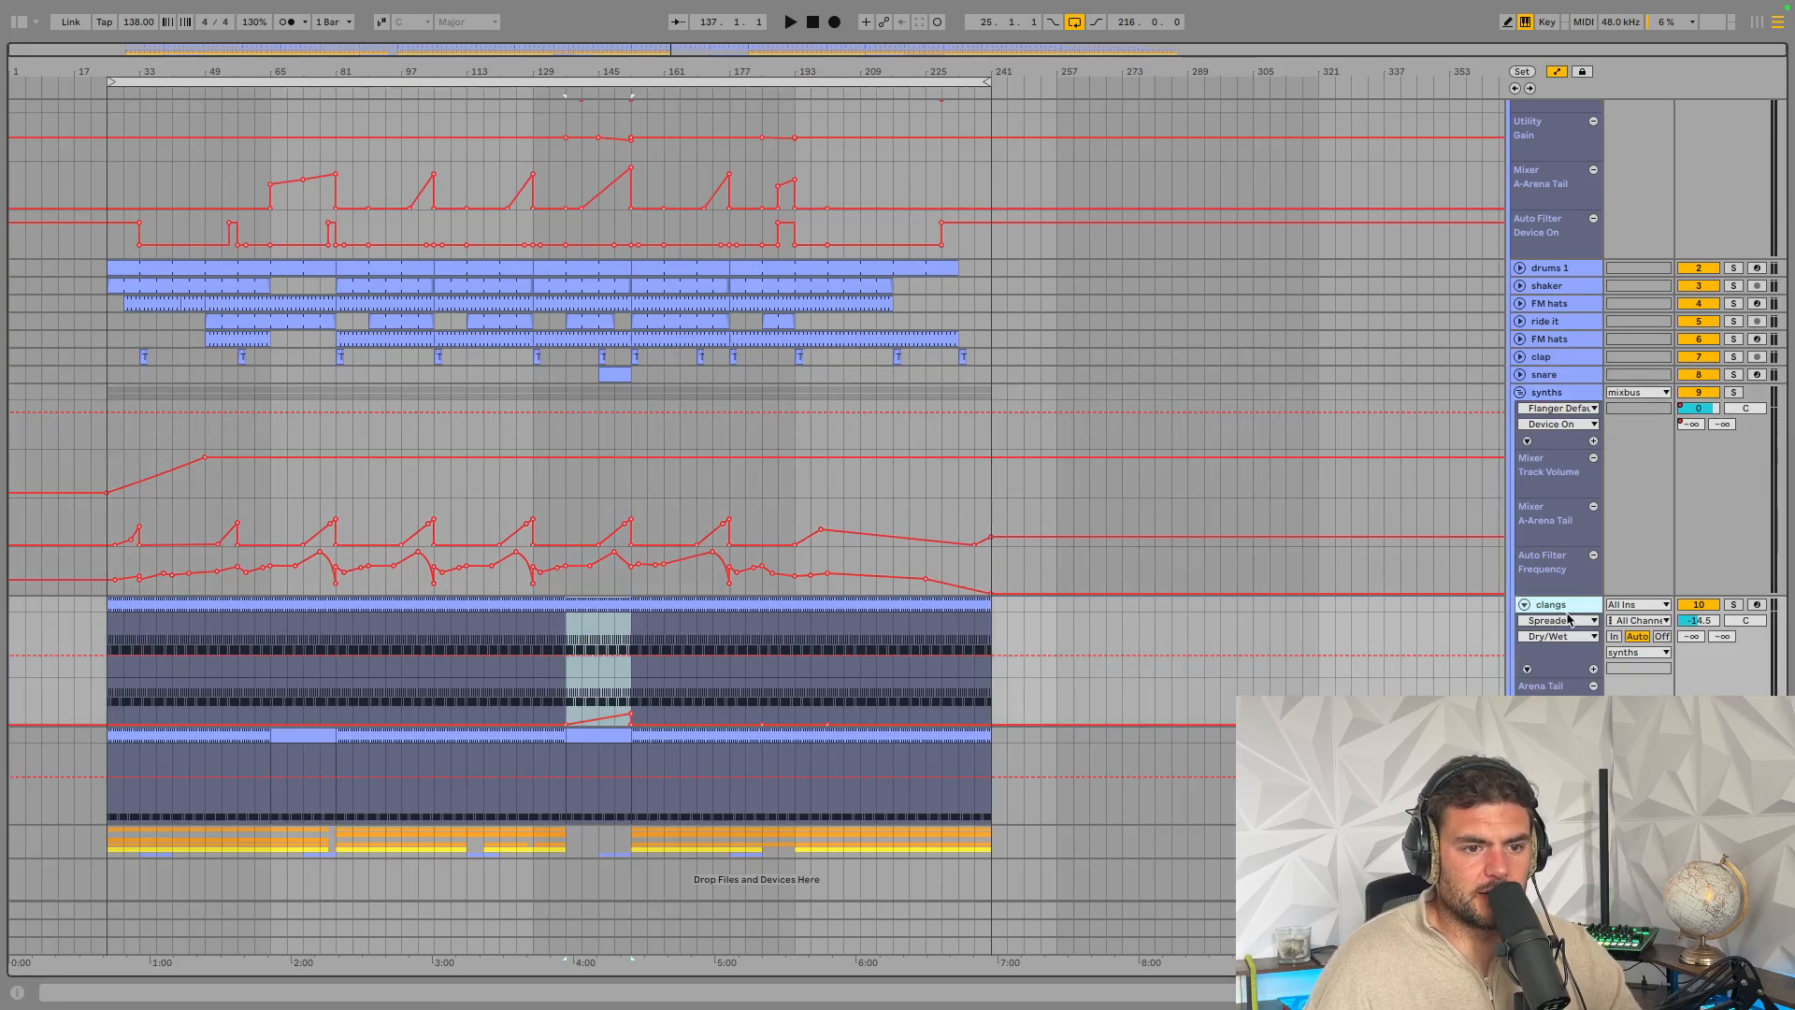
{"action": "double_click", "coordinate": [1559, 613]}
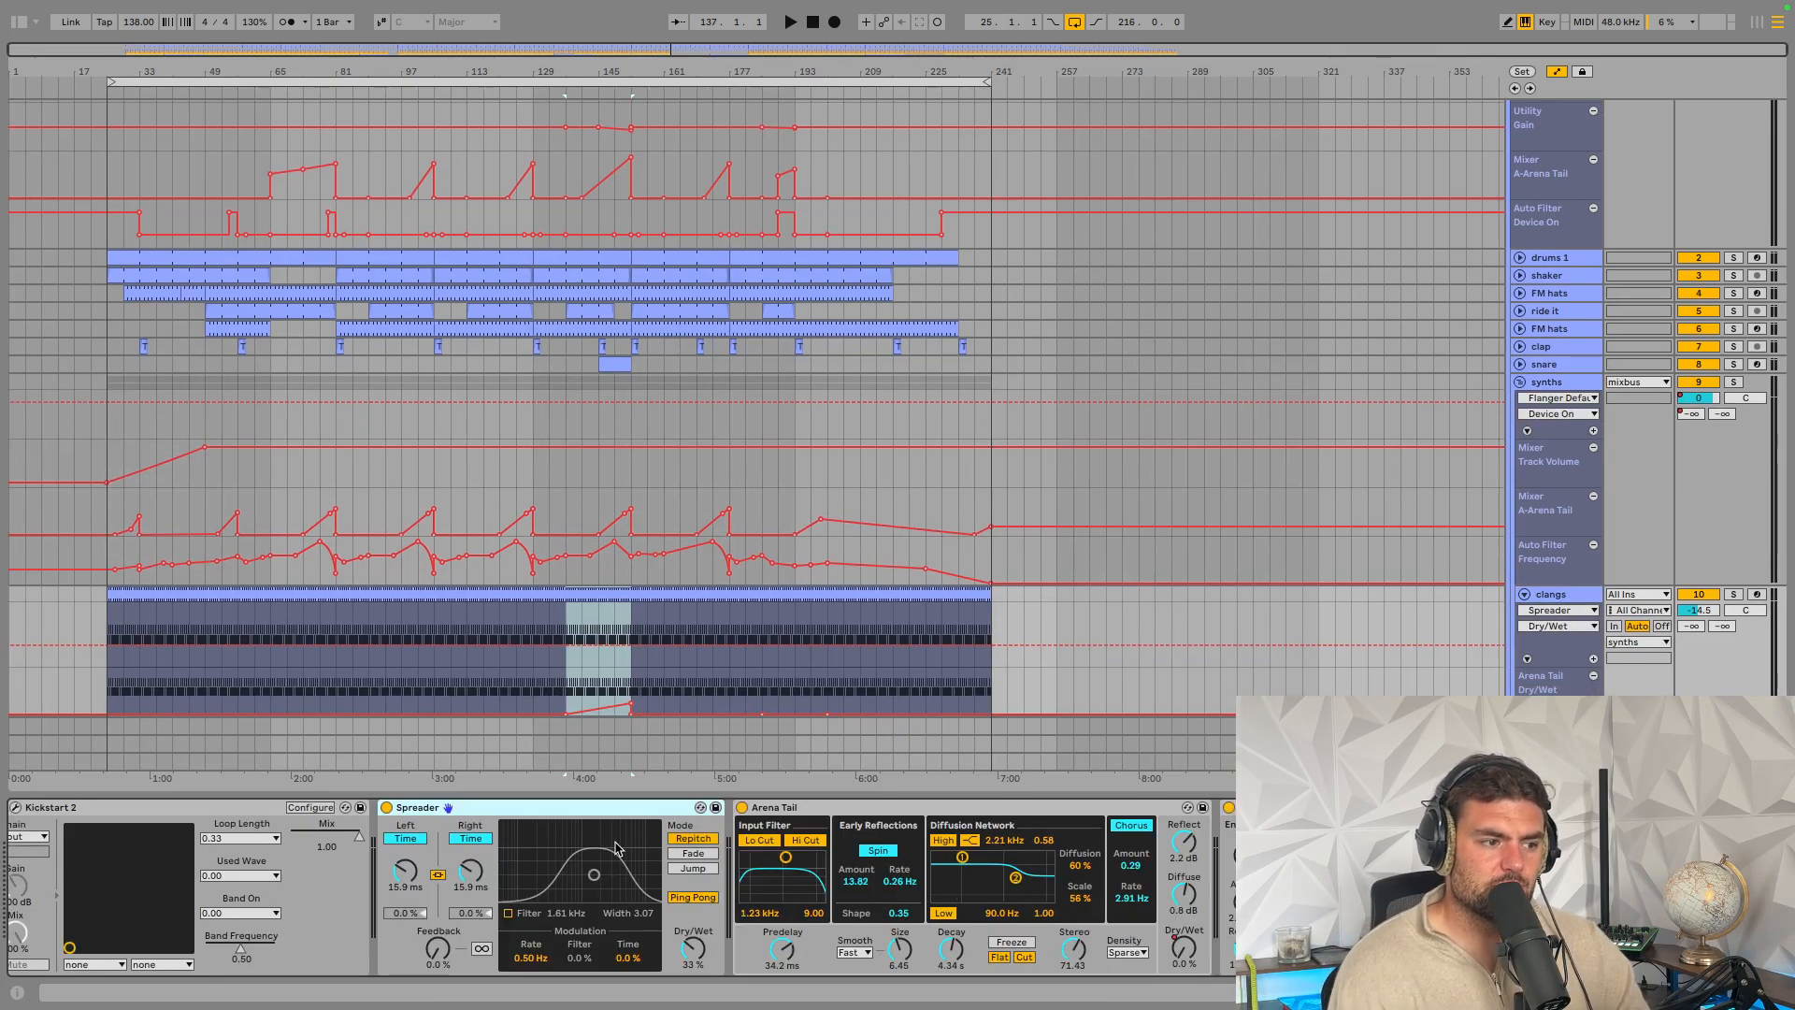
Show the clangs track's automation lane for the Arena Tail Dry/Wet
{"action": "left_click", "coordinate": [1168, 963]}
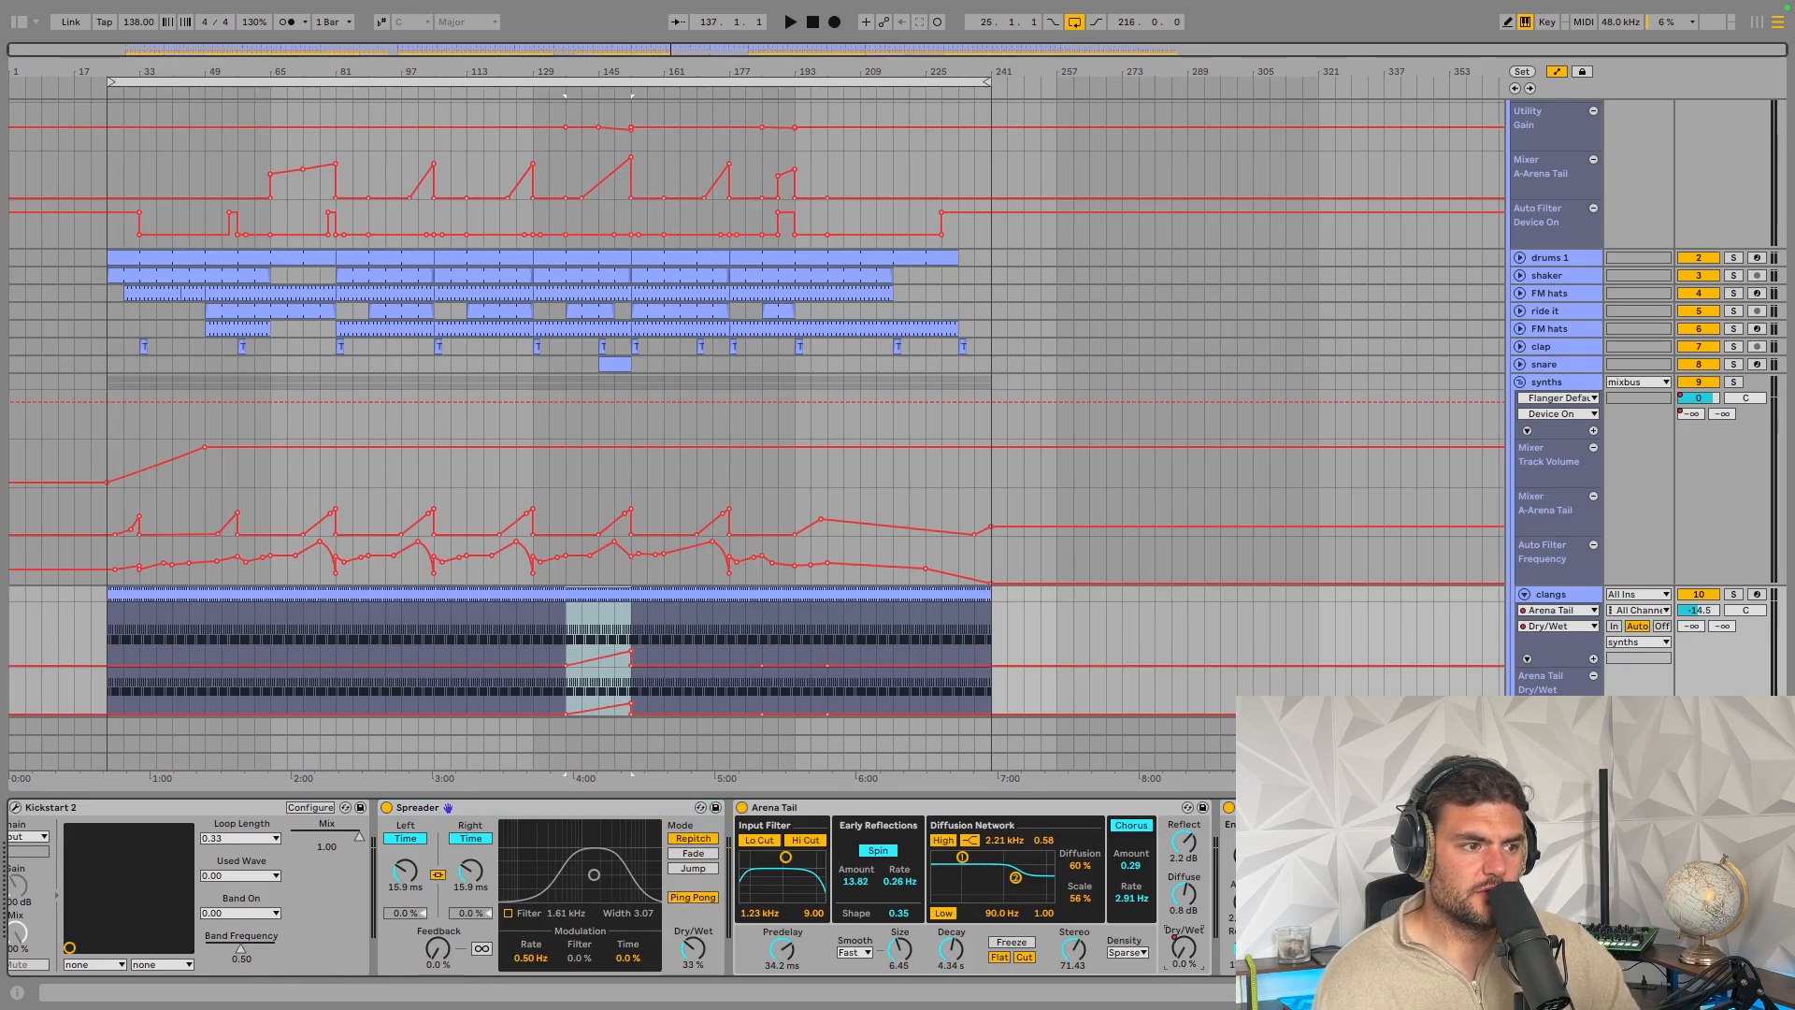
{"action": "right_click", "coordinate": [1188, 953]}
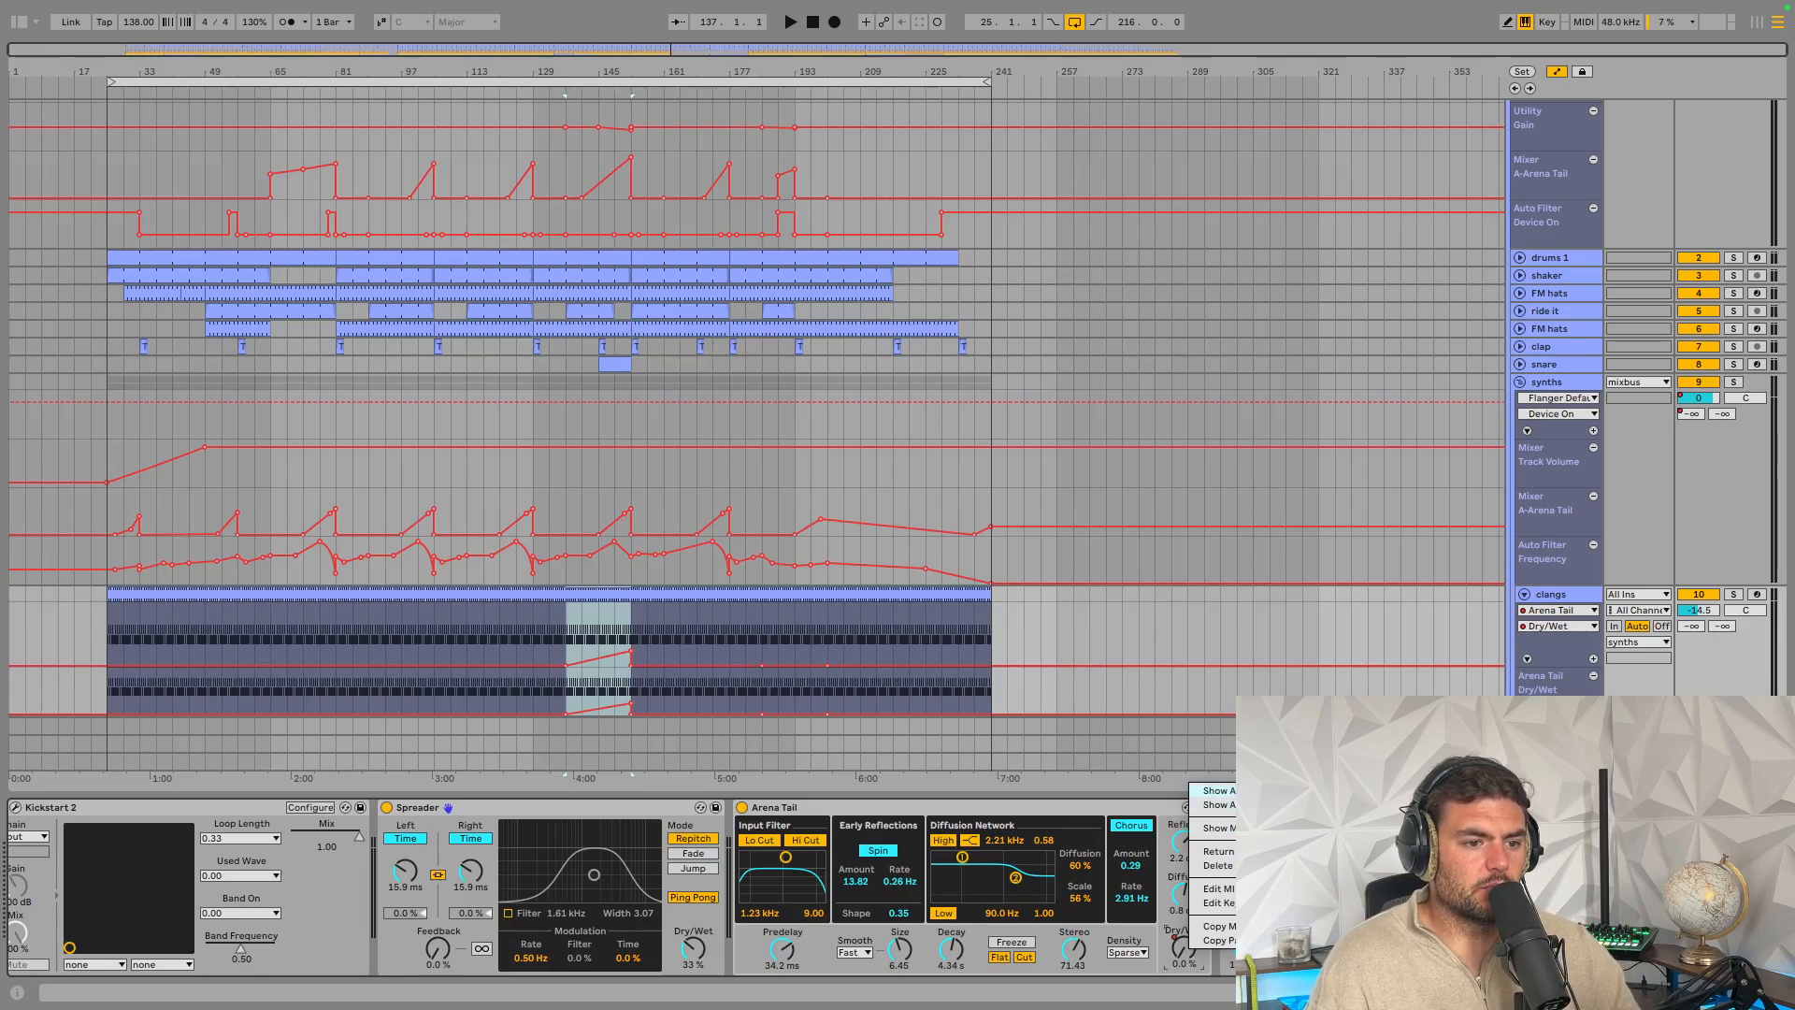
{"action": "left_click", "coordinate": [1242, 791]}
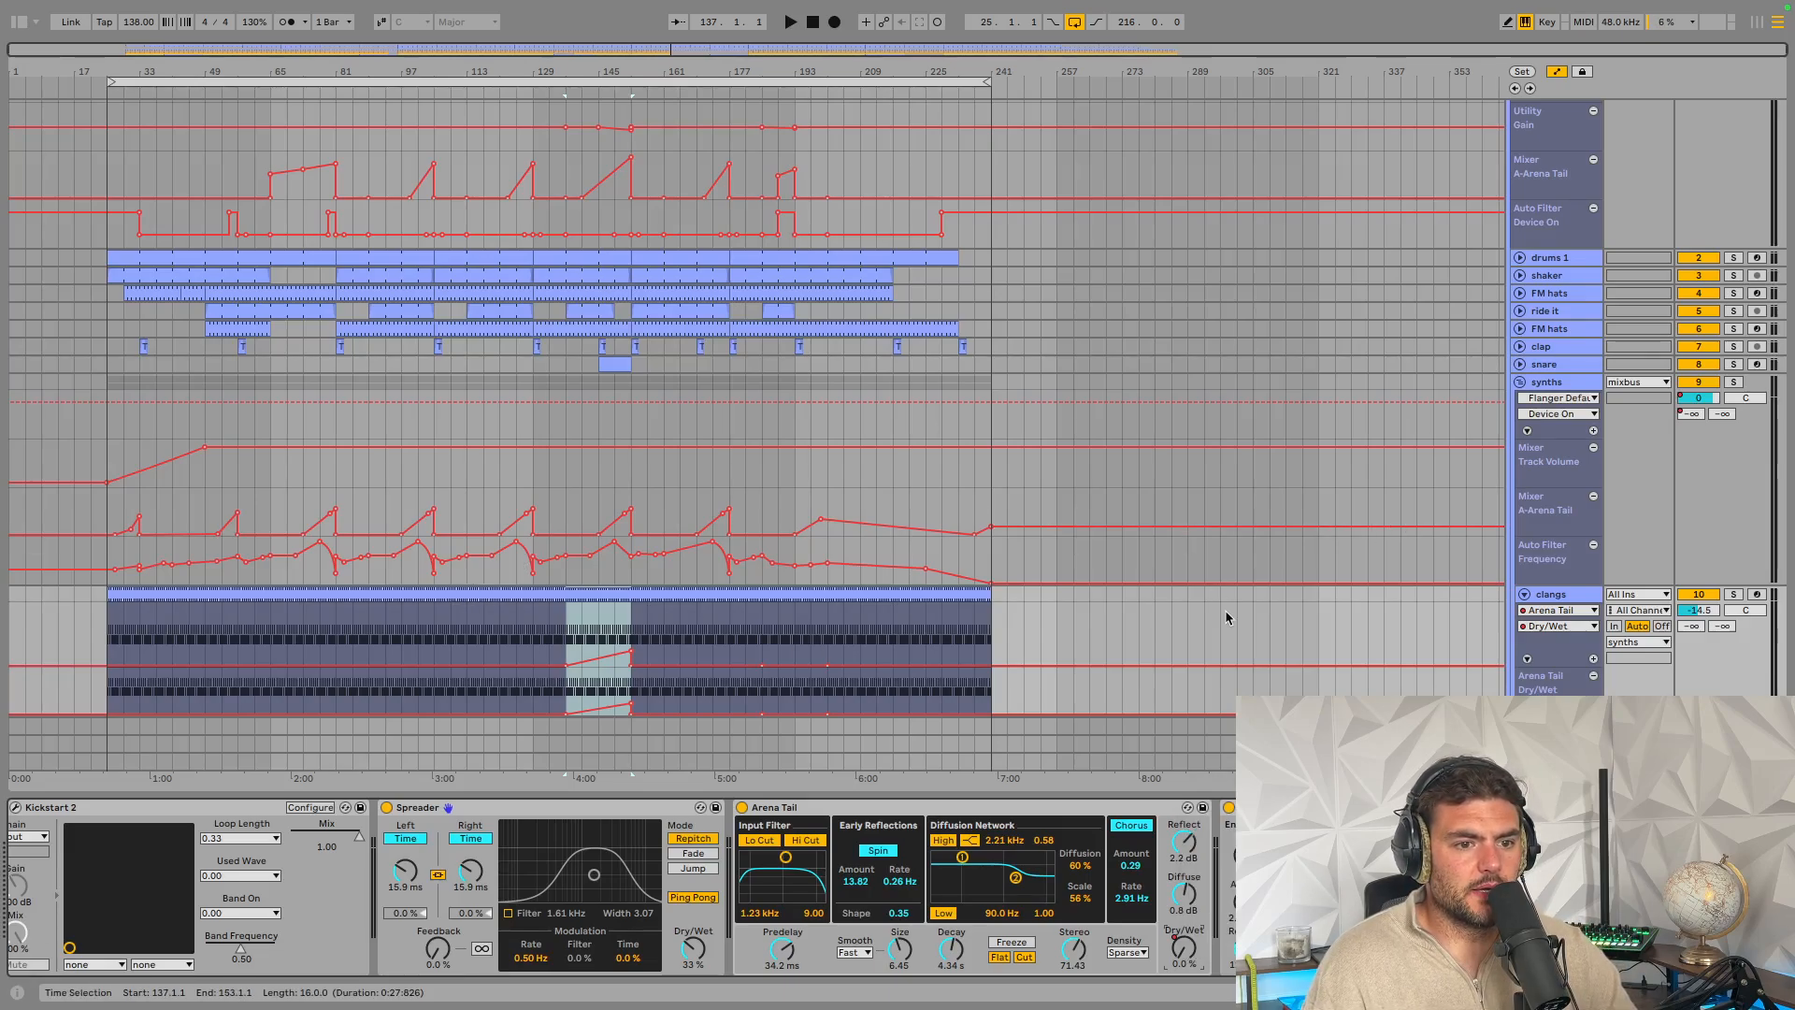
Show the mixbus group's device chain and fold the synths group
{"action": "scroll", "coordinate": [1224, 626], "scroll_direction": "down", "scroll_amount": 3}
{"action": "left_click", "coordinate": [1531, 603]}
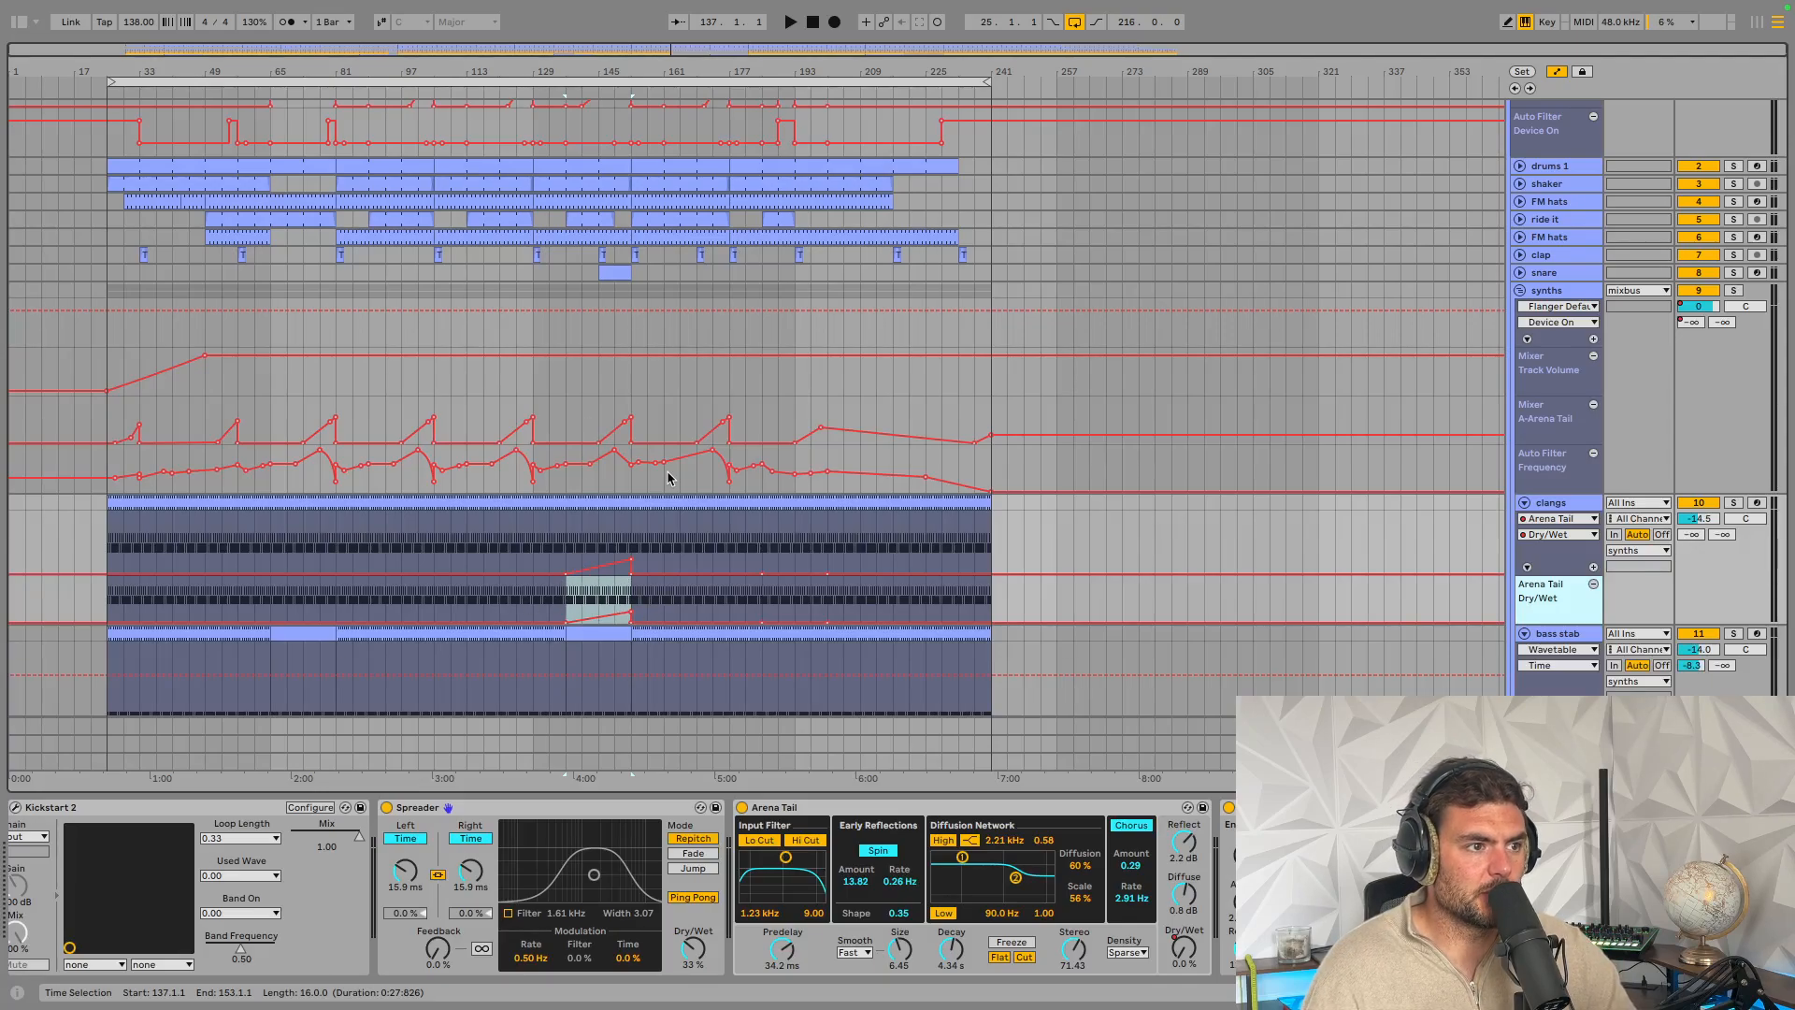
{"action": "scroll", "coordinate": [665, 476], "scroll_direction": "up", "scroll_amount": 8}
{"action": "scroll", "coordinate": [666, 475], "scroll_direction": "down", "scroll_amount": 7}
{"action": "scroll", "coordinate": [641, 389], "scroll_direction": "down", "scroll_amount": 5}
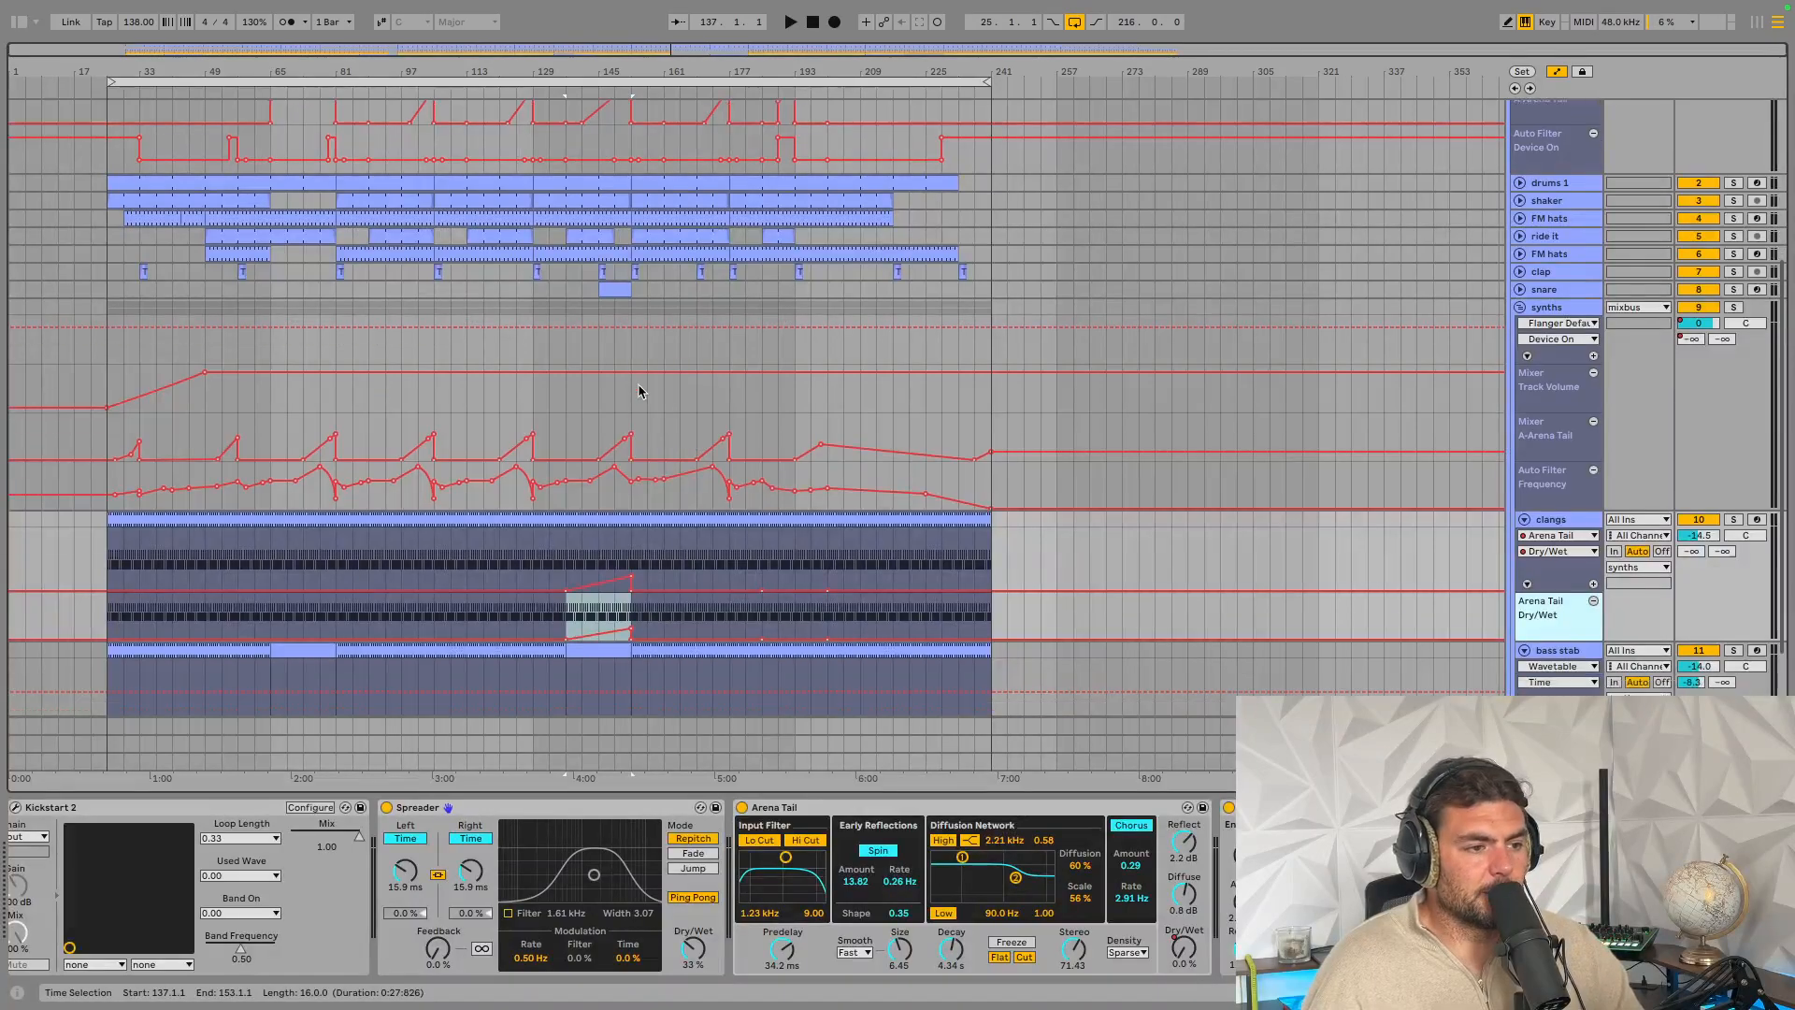
{"action": "scroll", "coordinate": [639, 391], "scroll_direction": "up", "scroll_amount": 15}
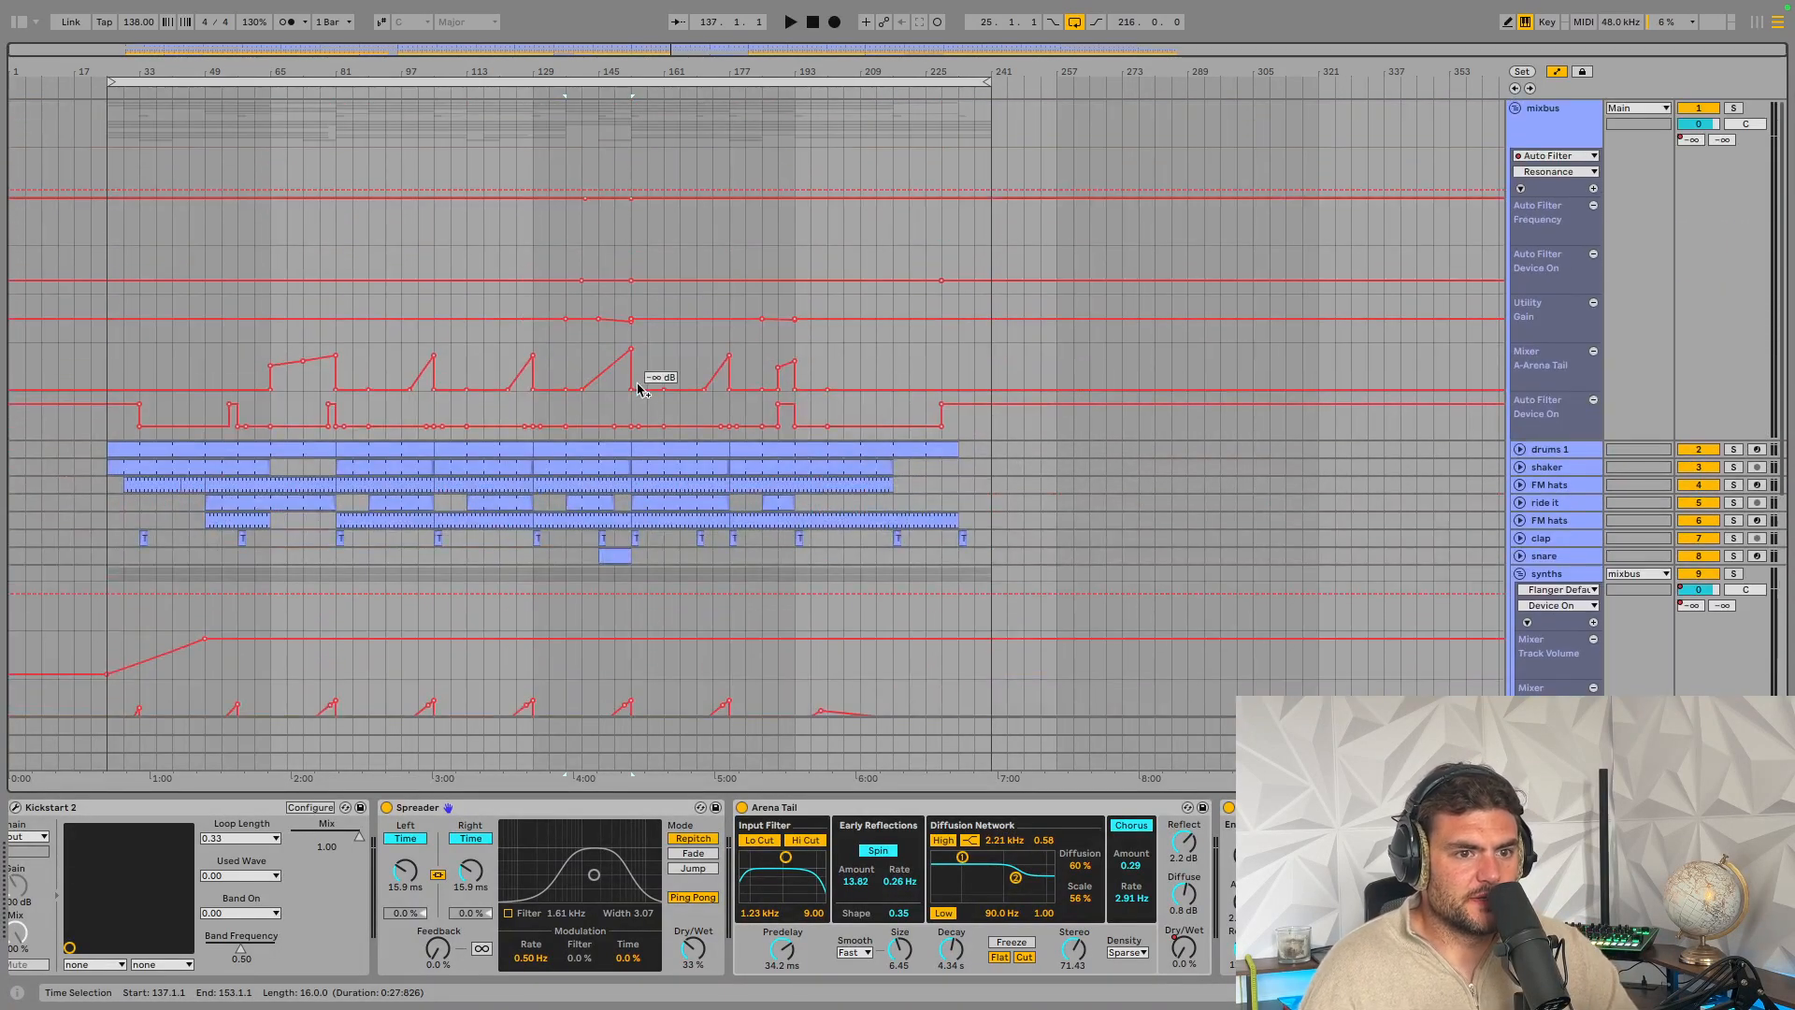
{"action": "left_click", "coordinate": [1523, 136]}
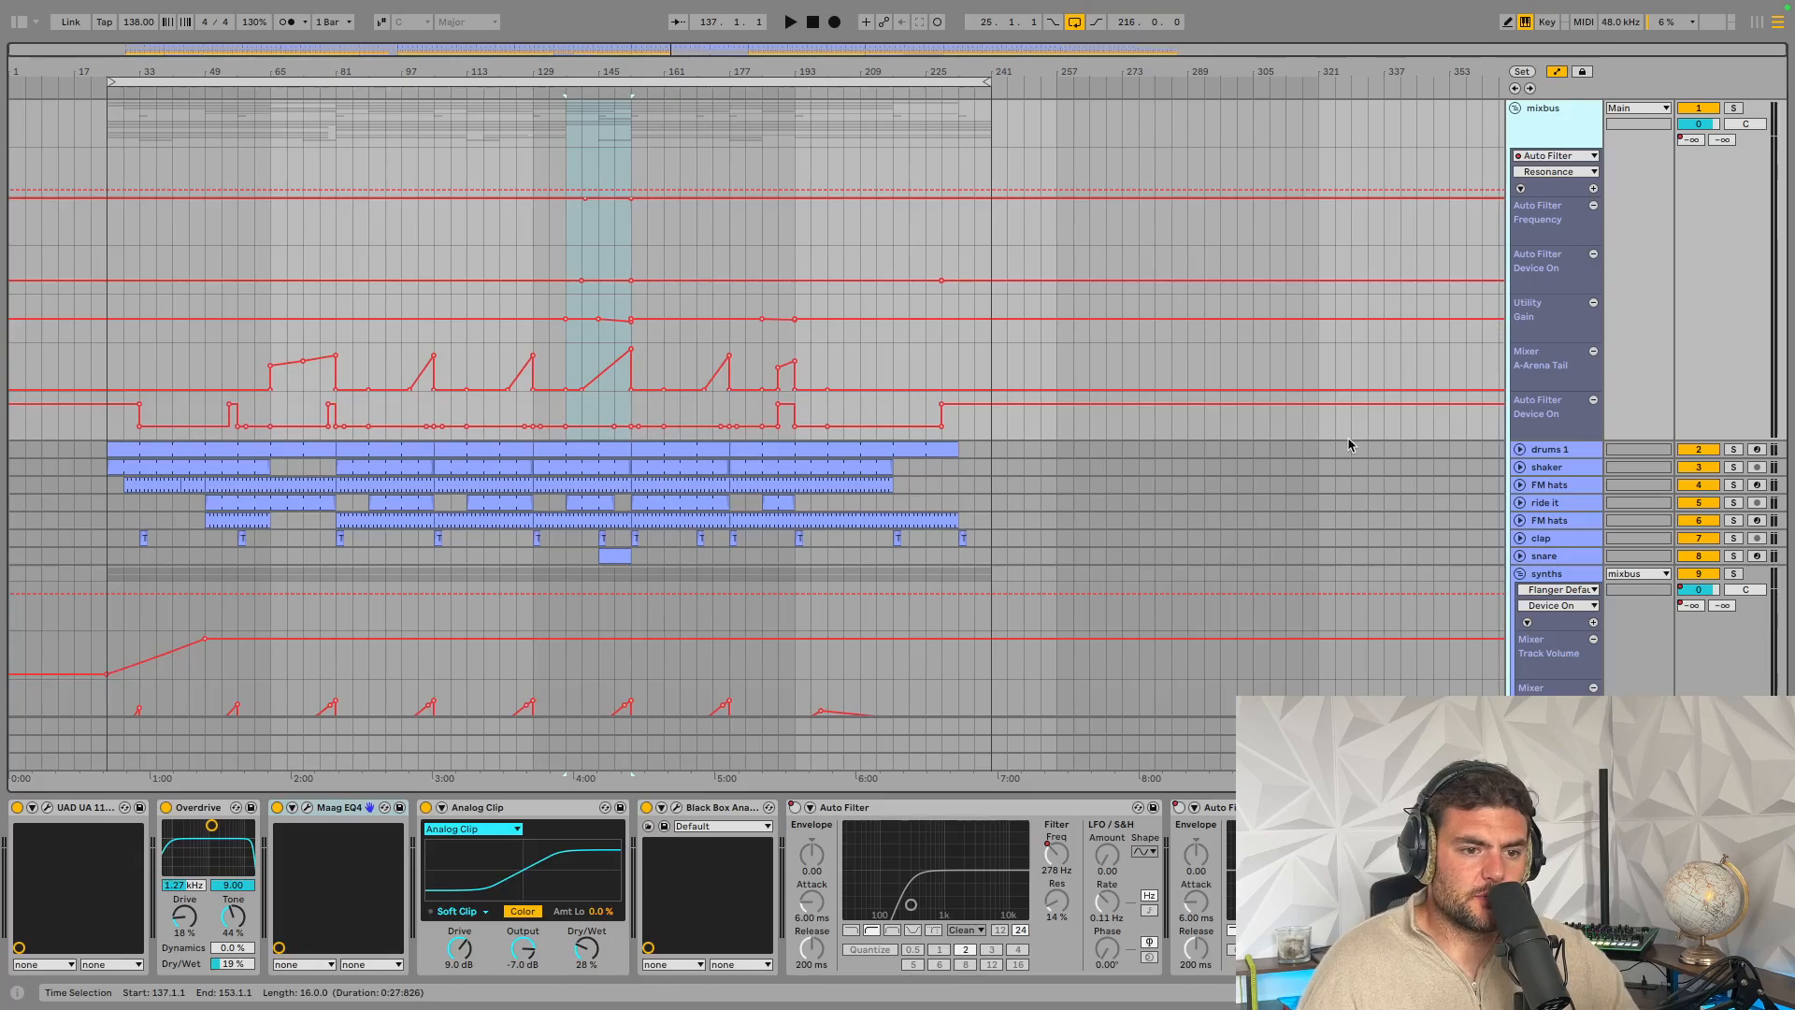
{"action": "left_click", "coordinate": [1519, 573]}
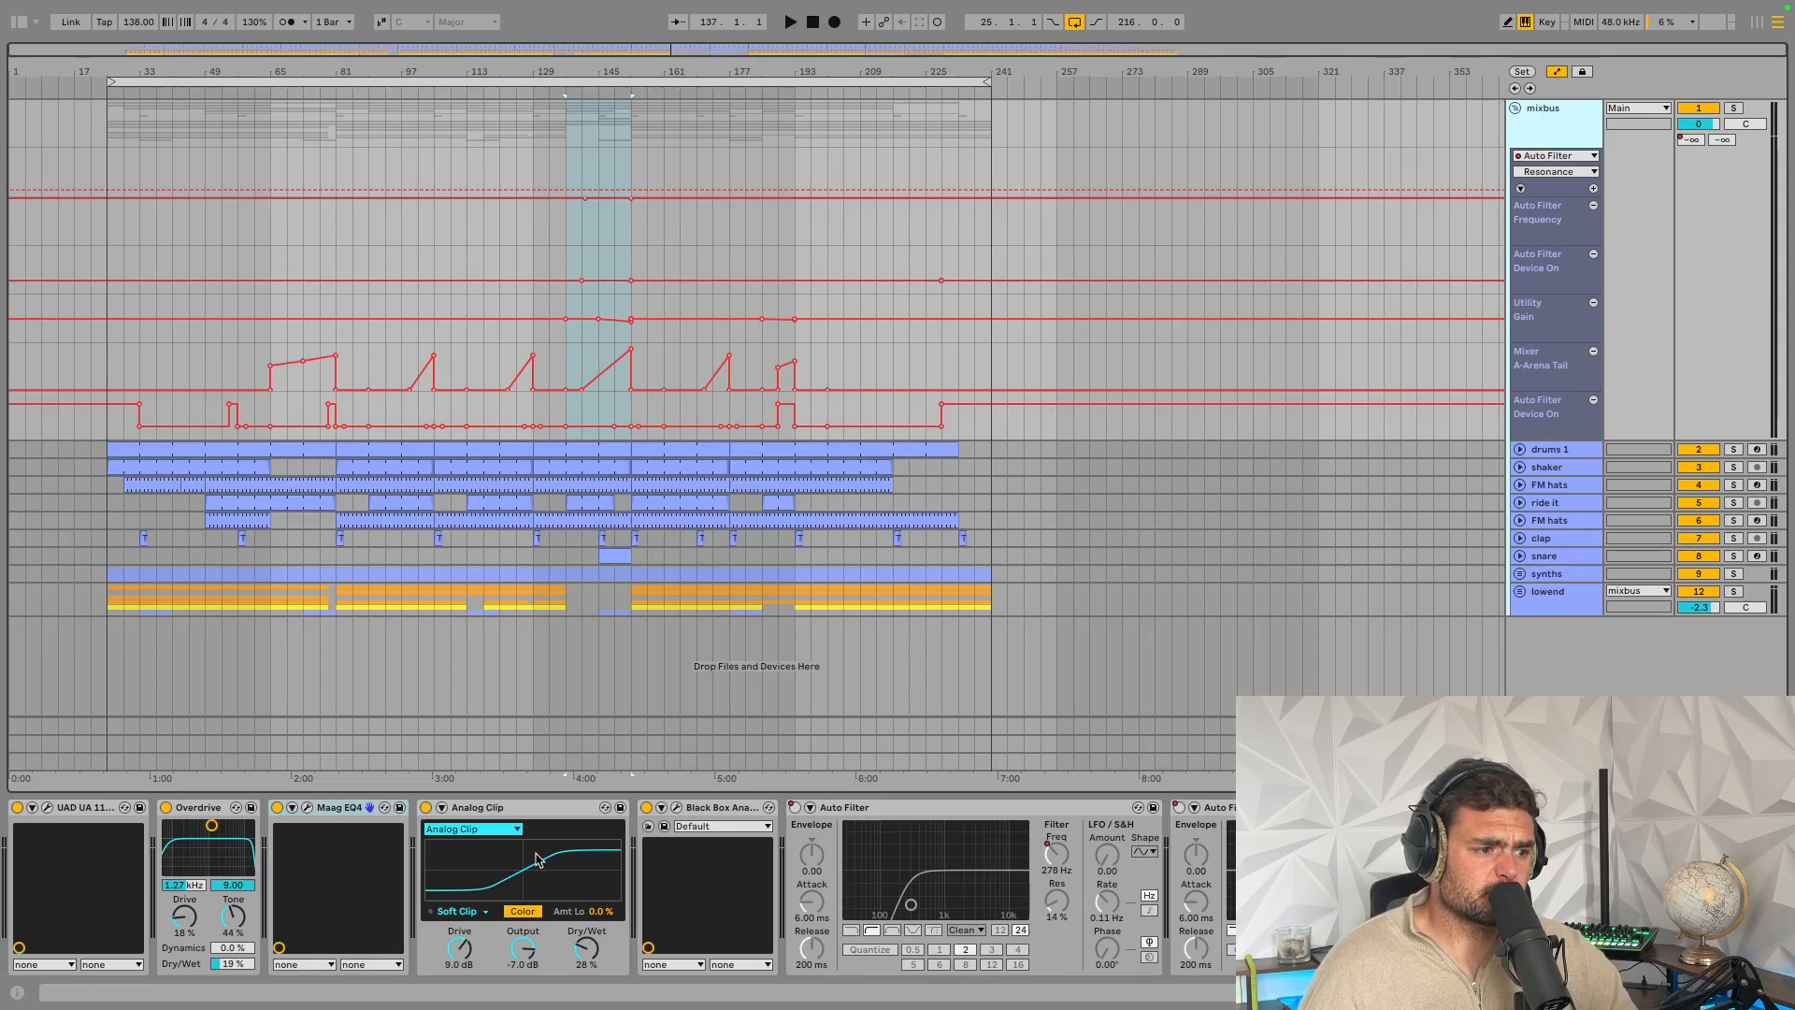
Open the mixbus's UAD UA 1176LN and compare the mix with the compressor bypassed and engaged during playback, then stop
{"action": "left_click", "coordinate": [75, 806]}
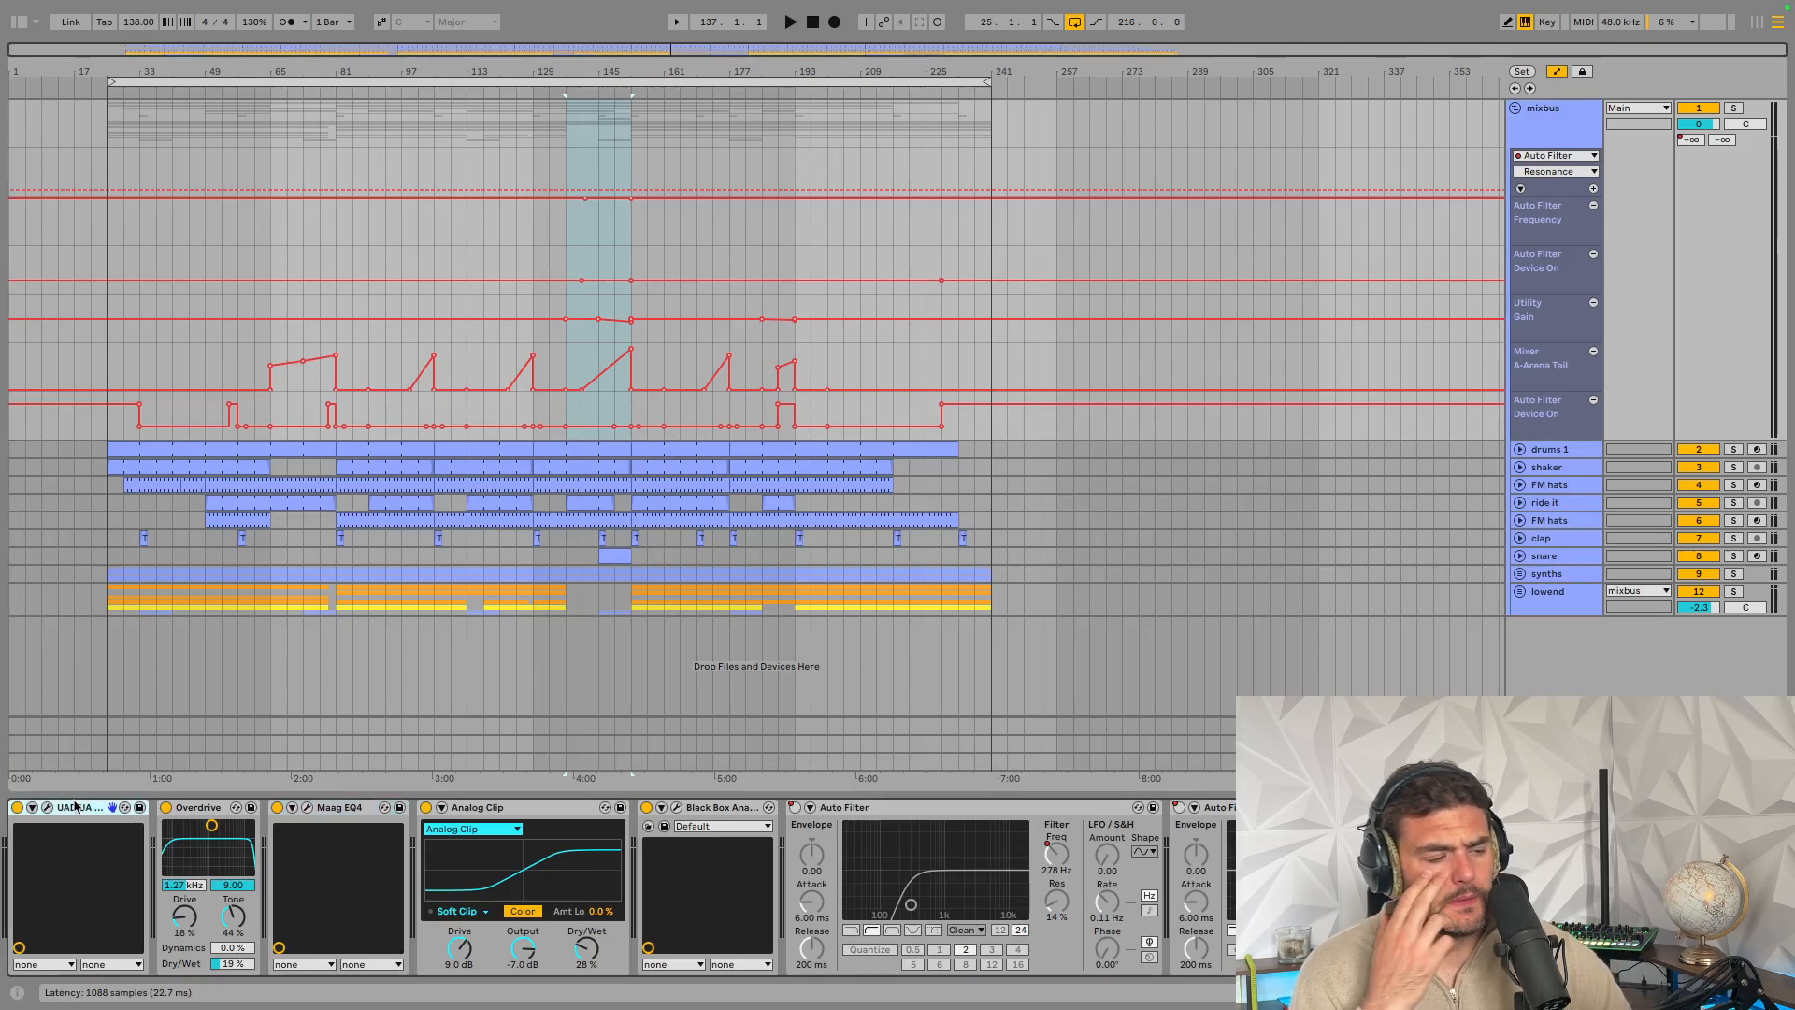
{"action": "left_click", "coordinate": [47, 807]}
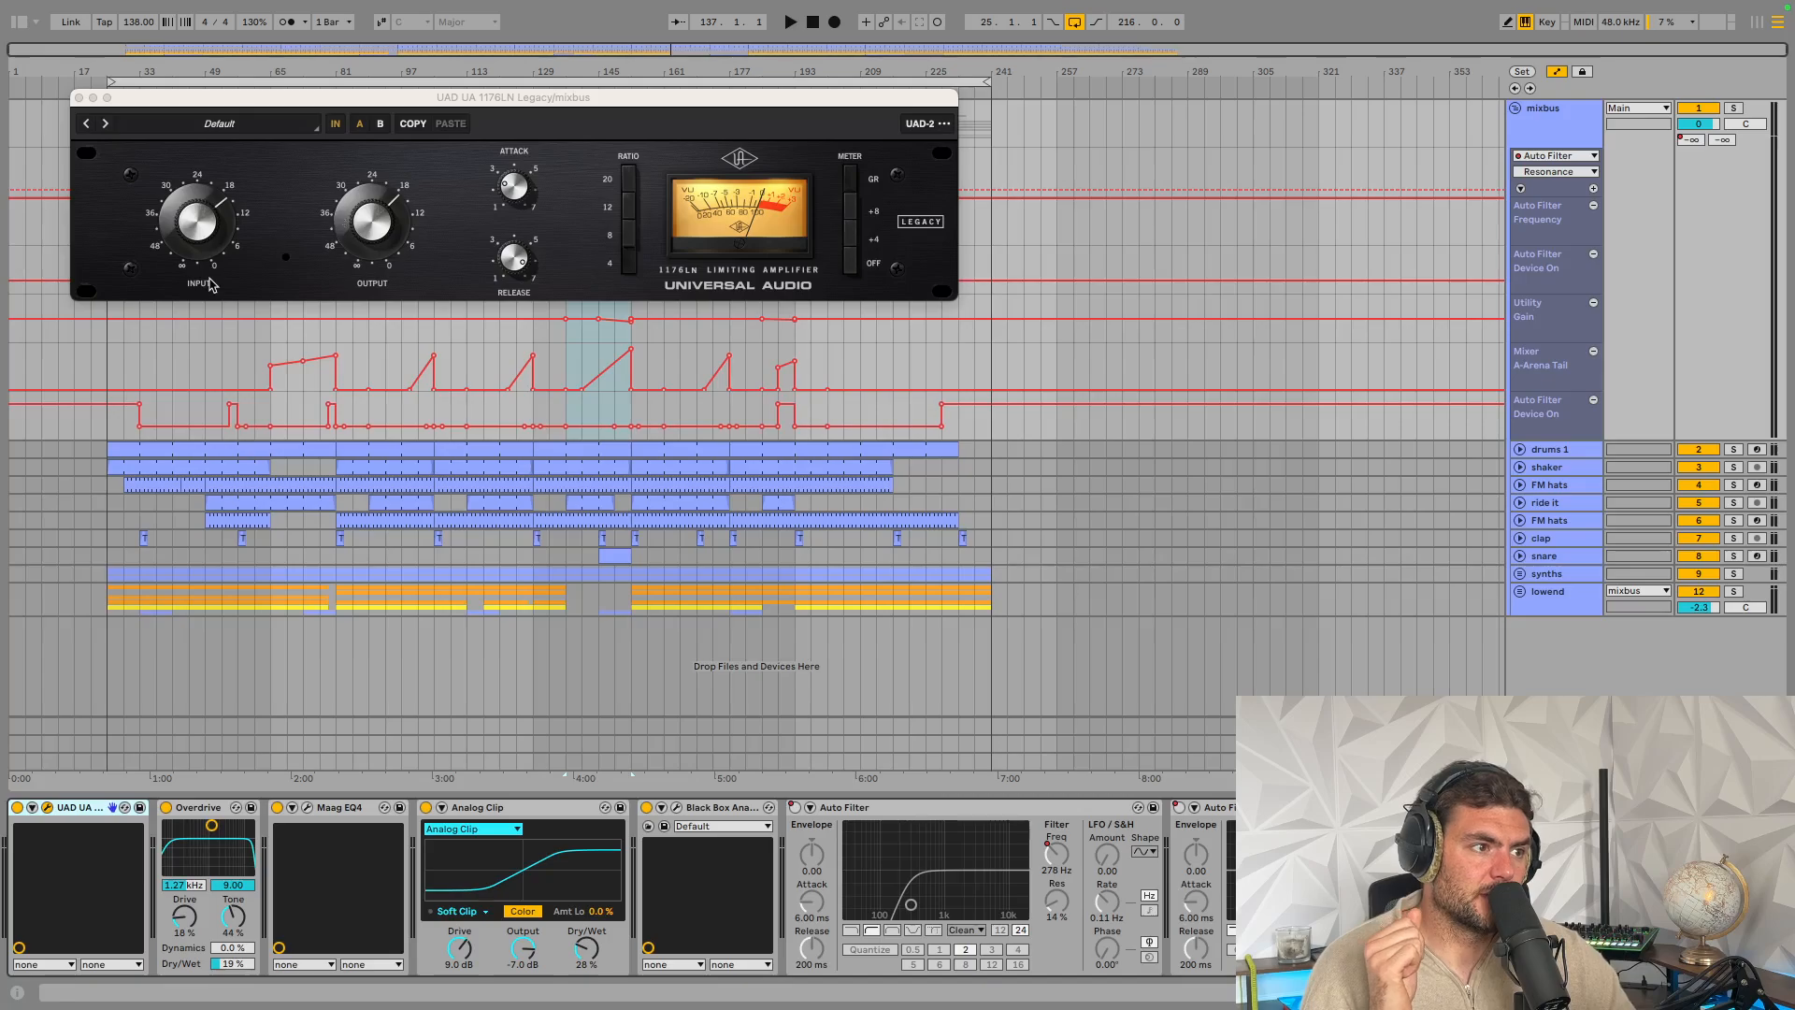
{"action": "key", "text": "space"}
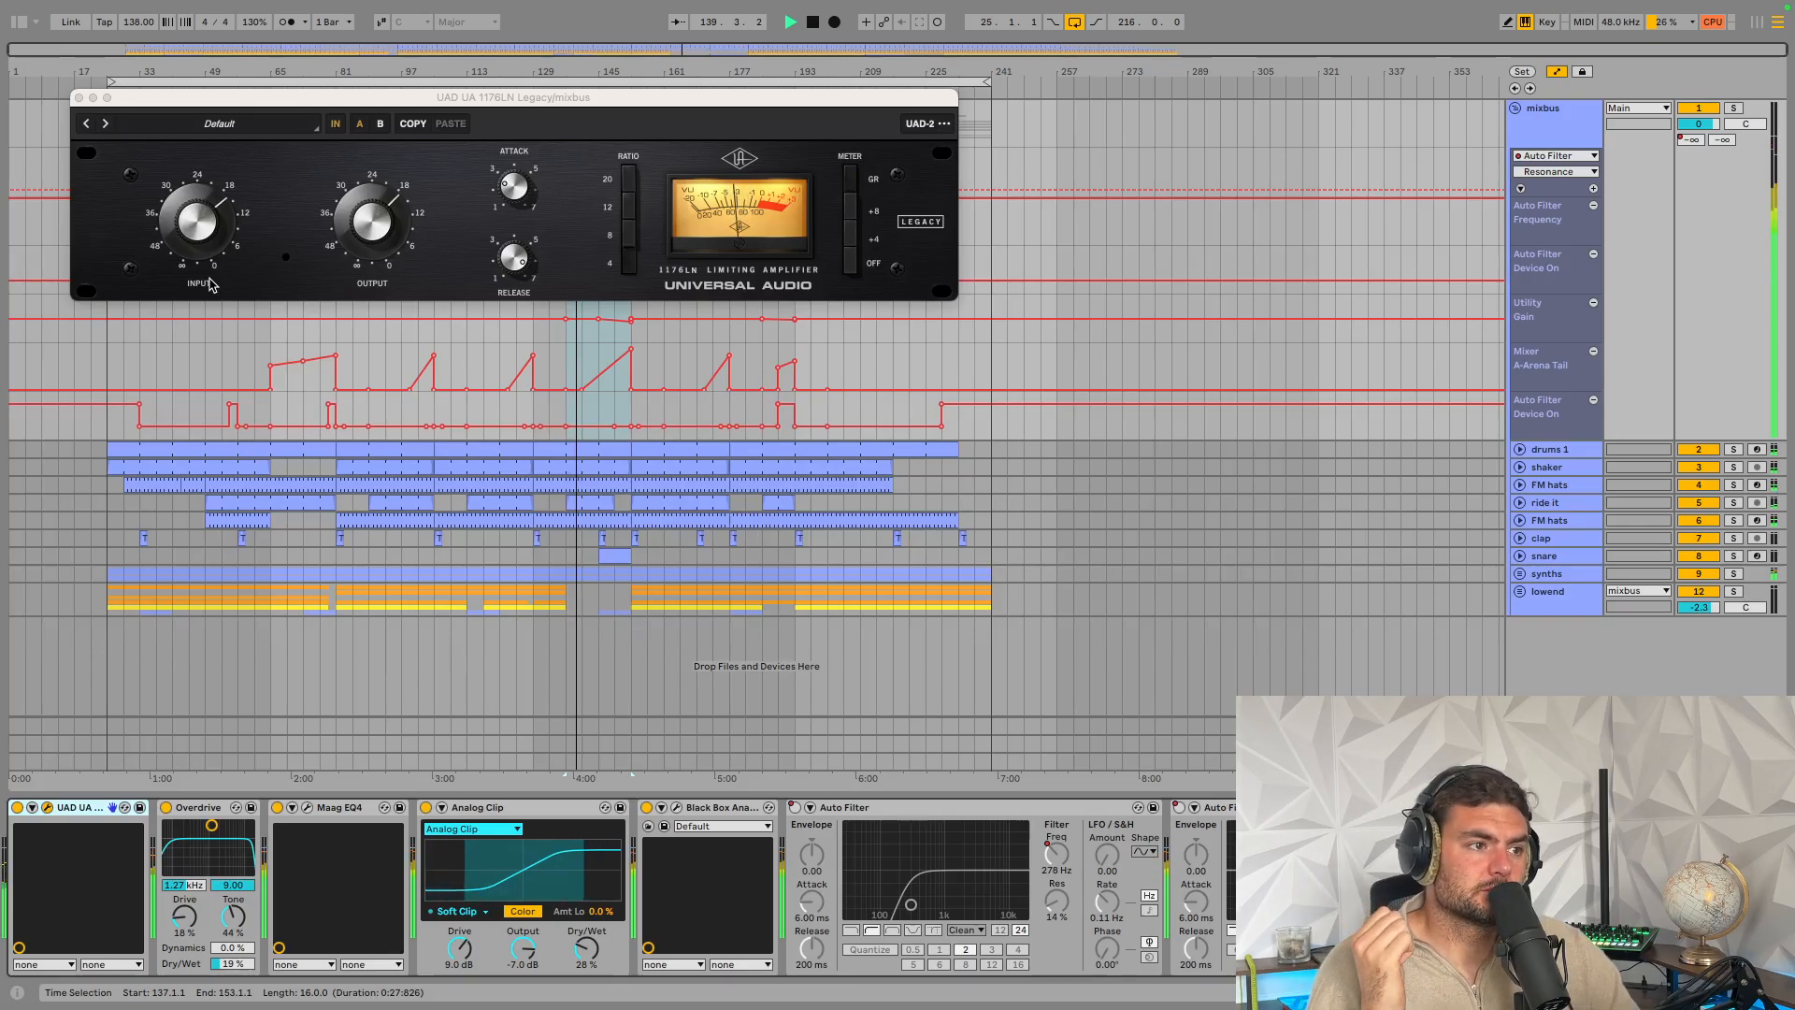
{"action": "left_click", "coordinate": [335, 125]}
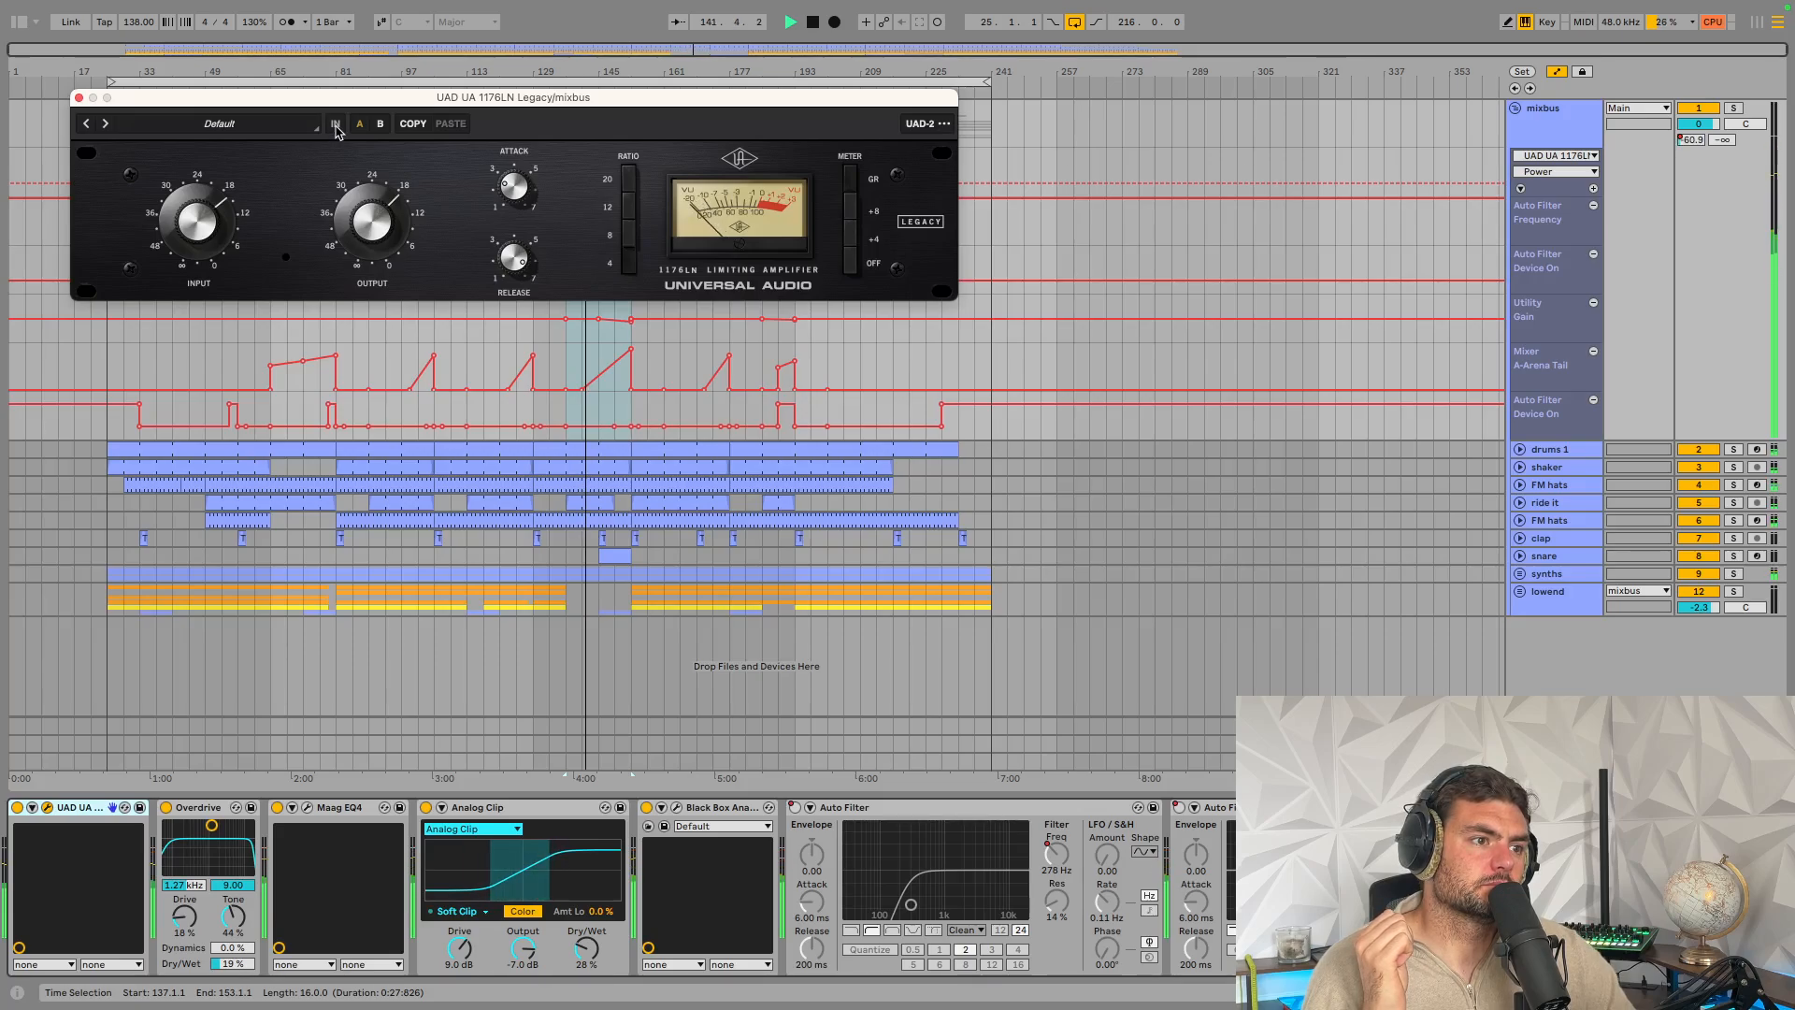
{"action": "left_click", "coordinate": [335, 126]}
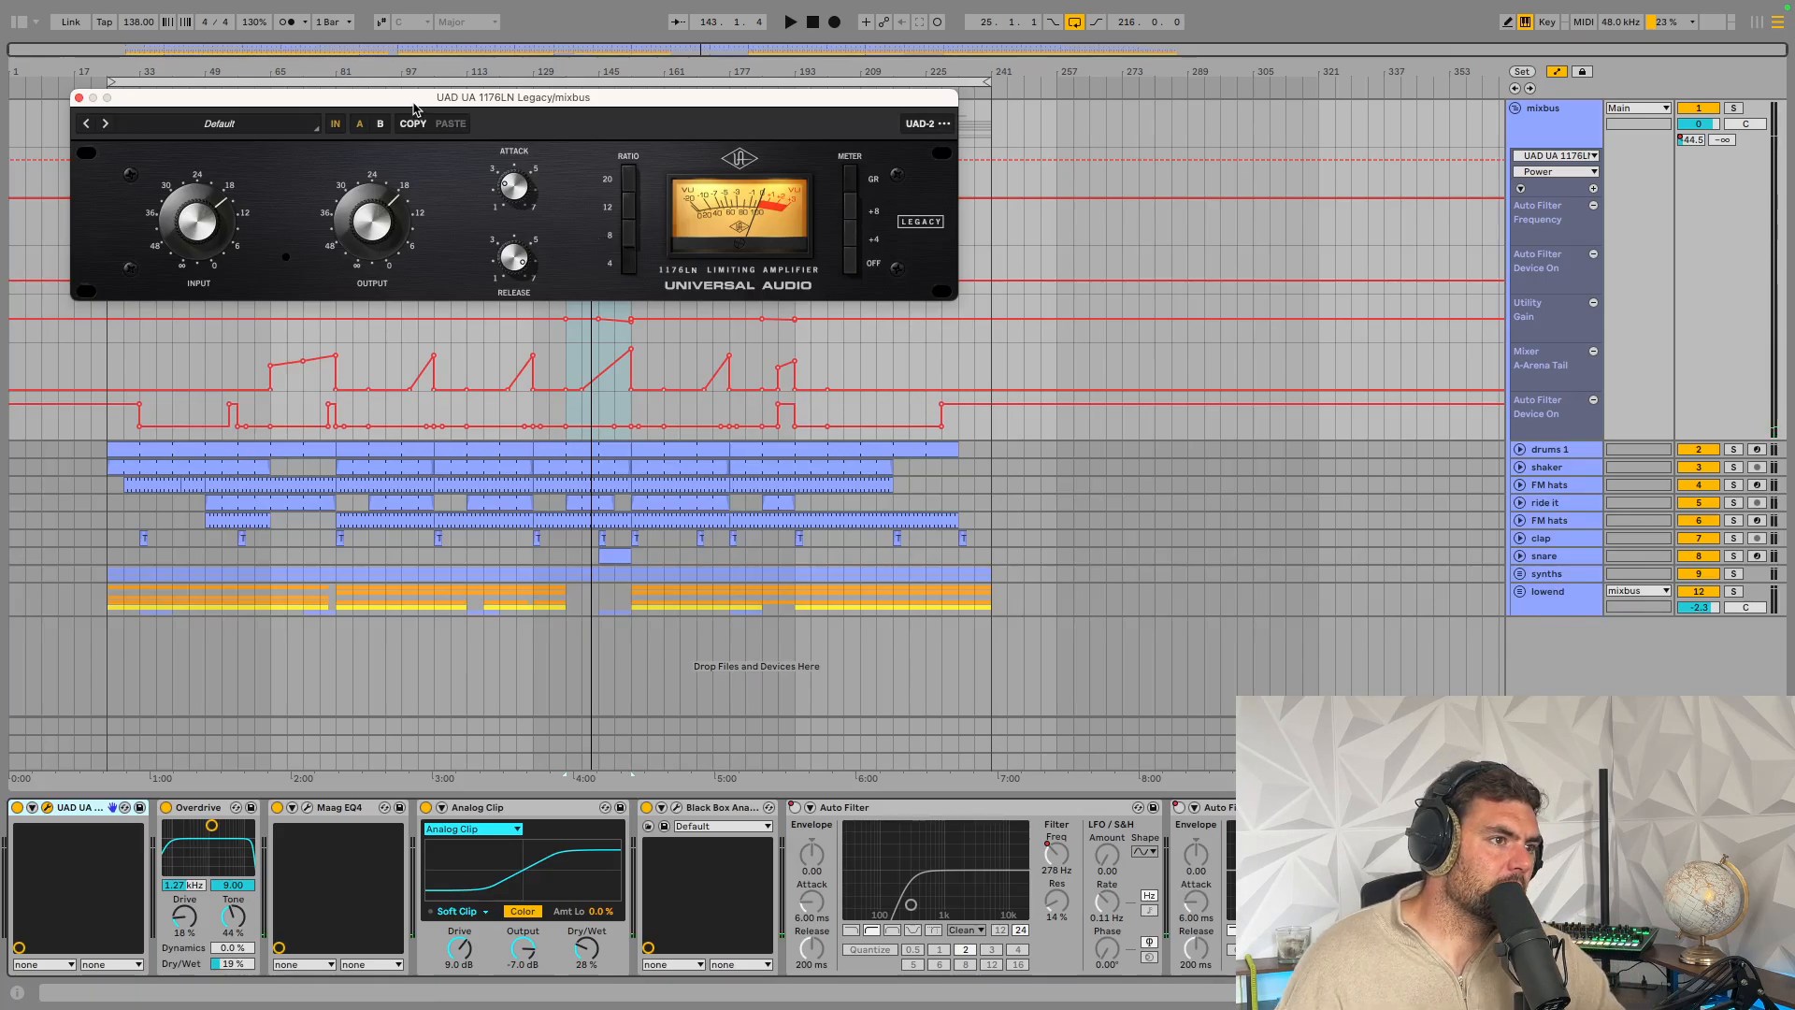
{"action": "left_click_drag", "start_coordinate": [419, 103], "coordinate": [461, 141]}
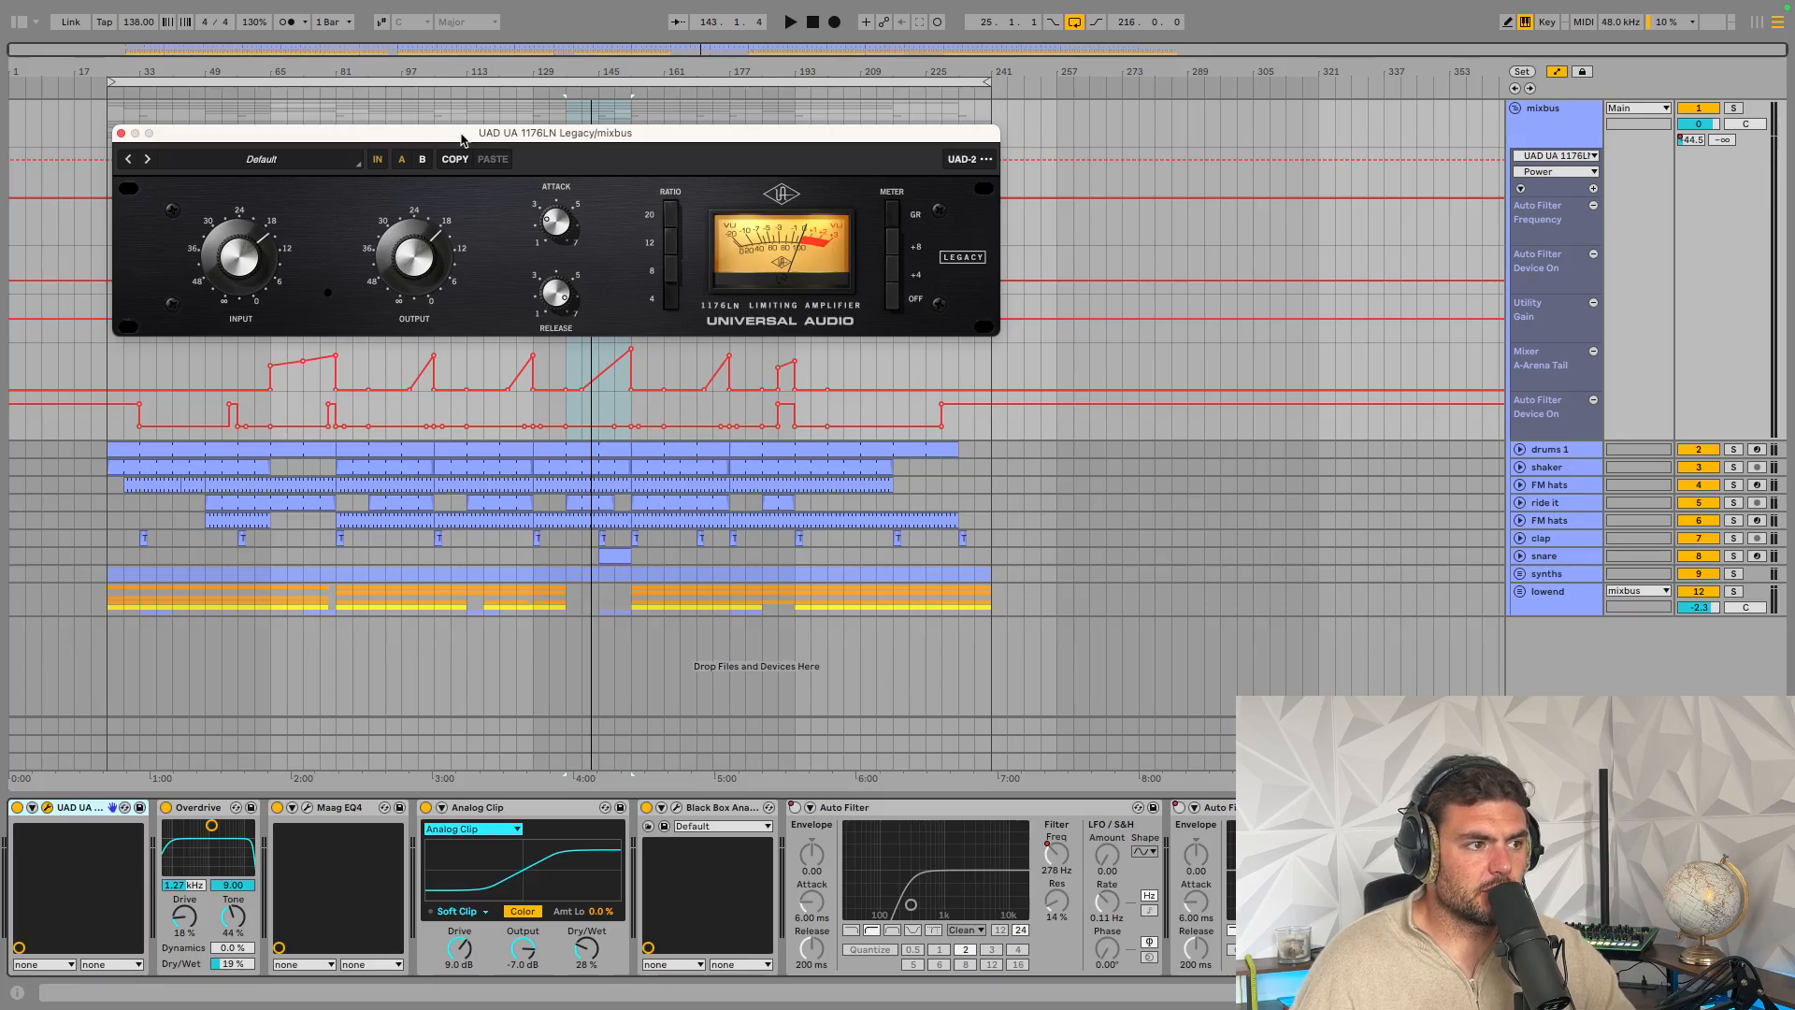
{"action": "left_click_drag", "start_coordinate": [461, 141], "coordinate": [417, 151]}
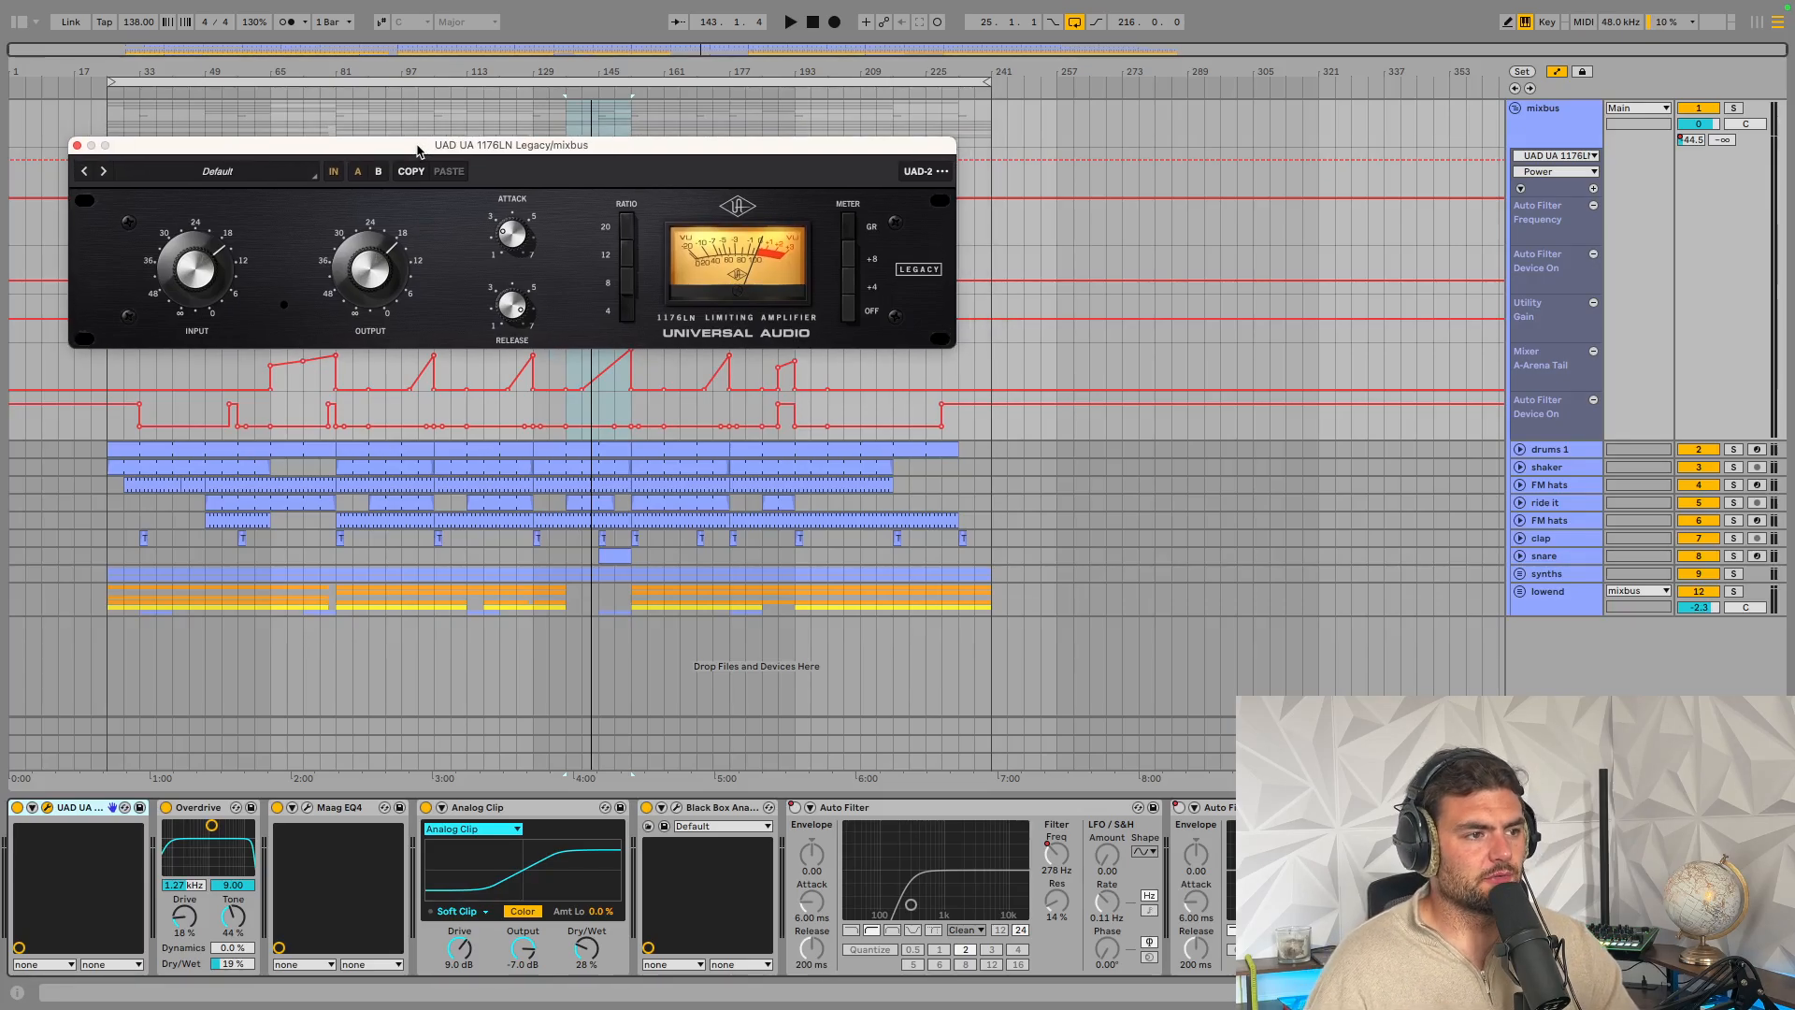
Examine the 1176LN's settings and the Overdrive that follows it on the mixbus
{"action": "left_click", "coordinate": [193, 814]}
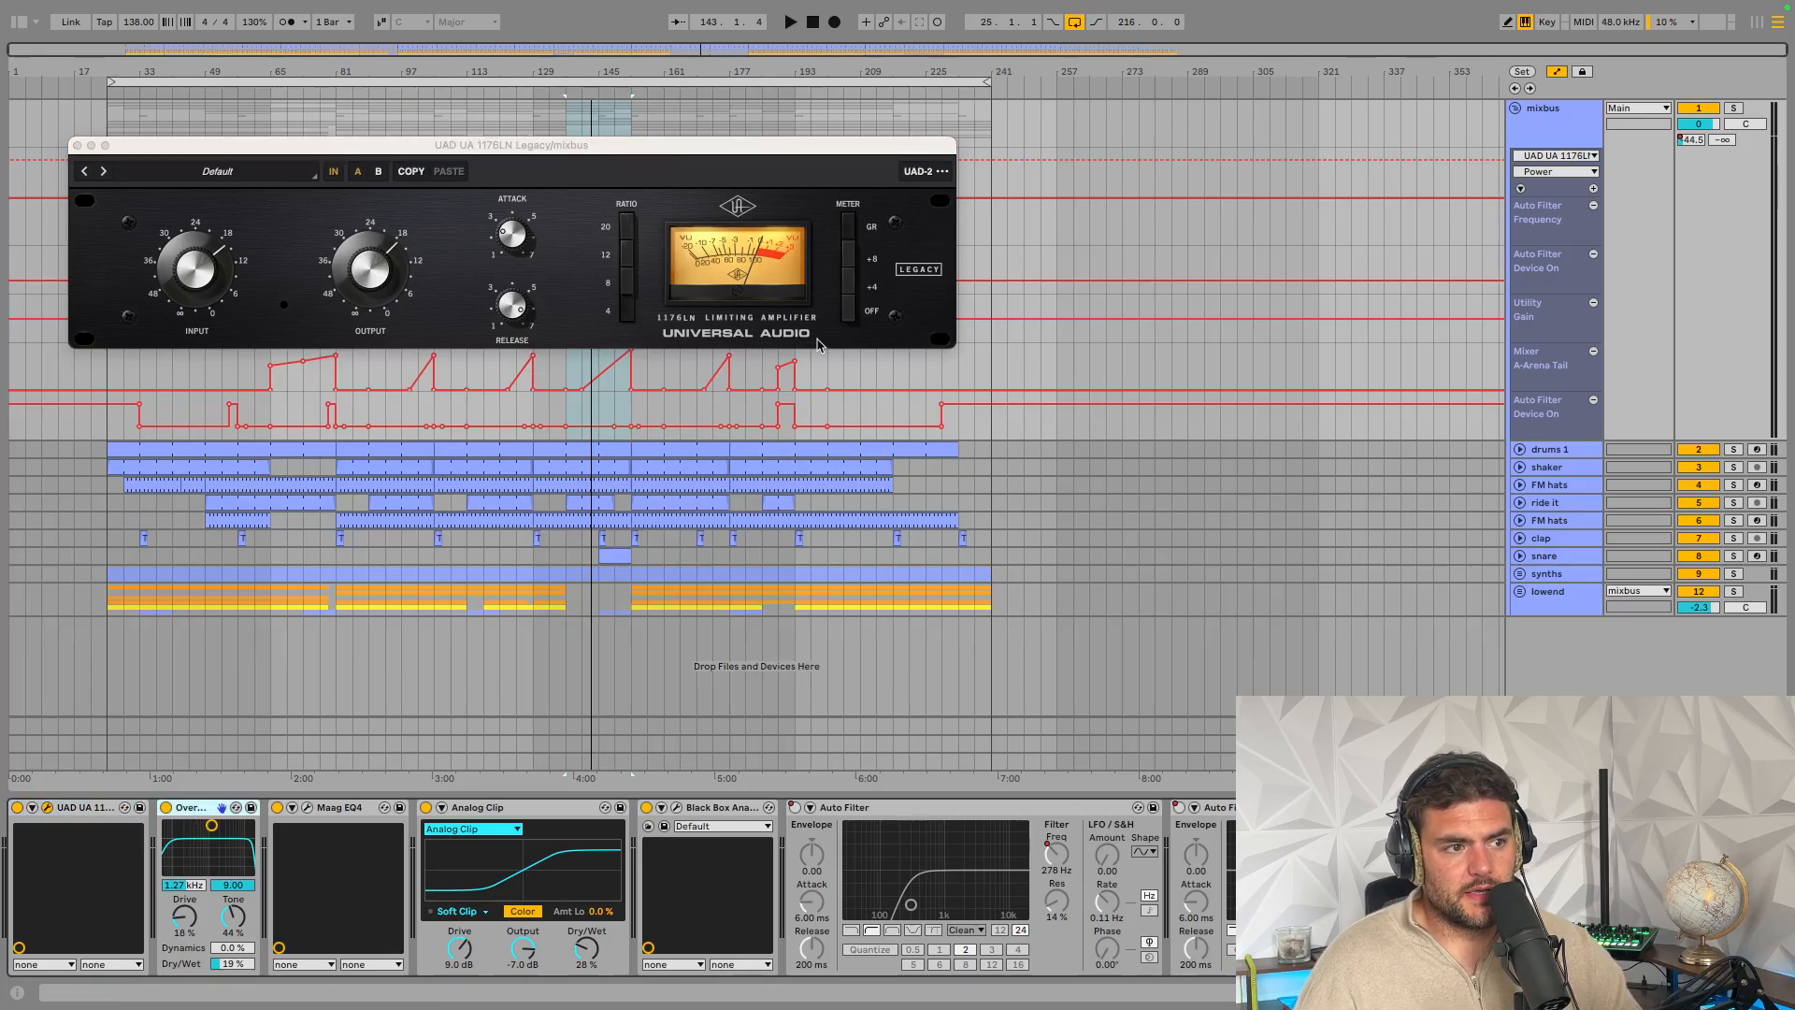
{"action": "left_click", "coordinate": [667, 327]}
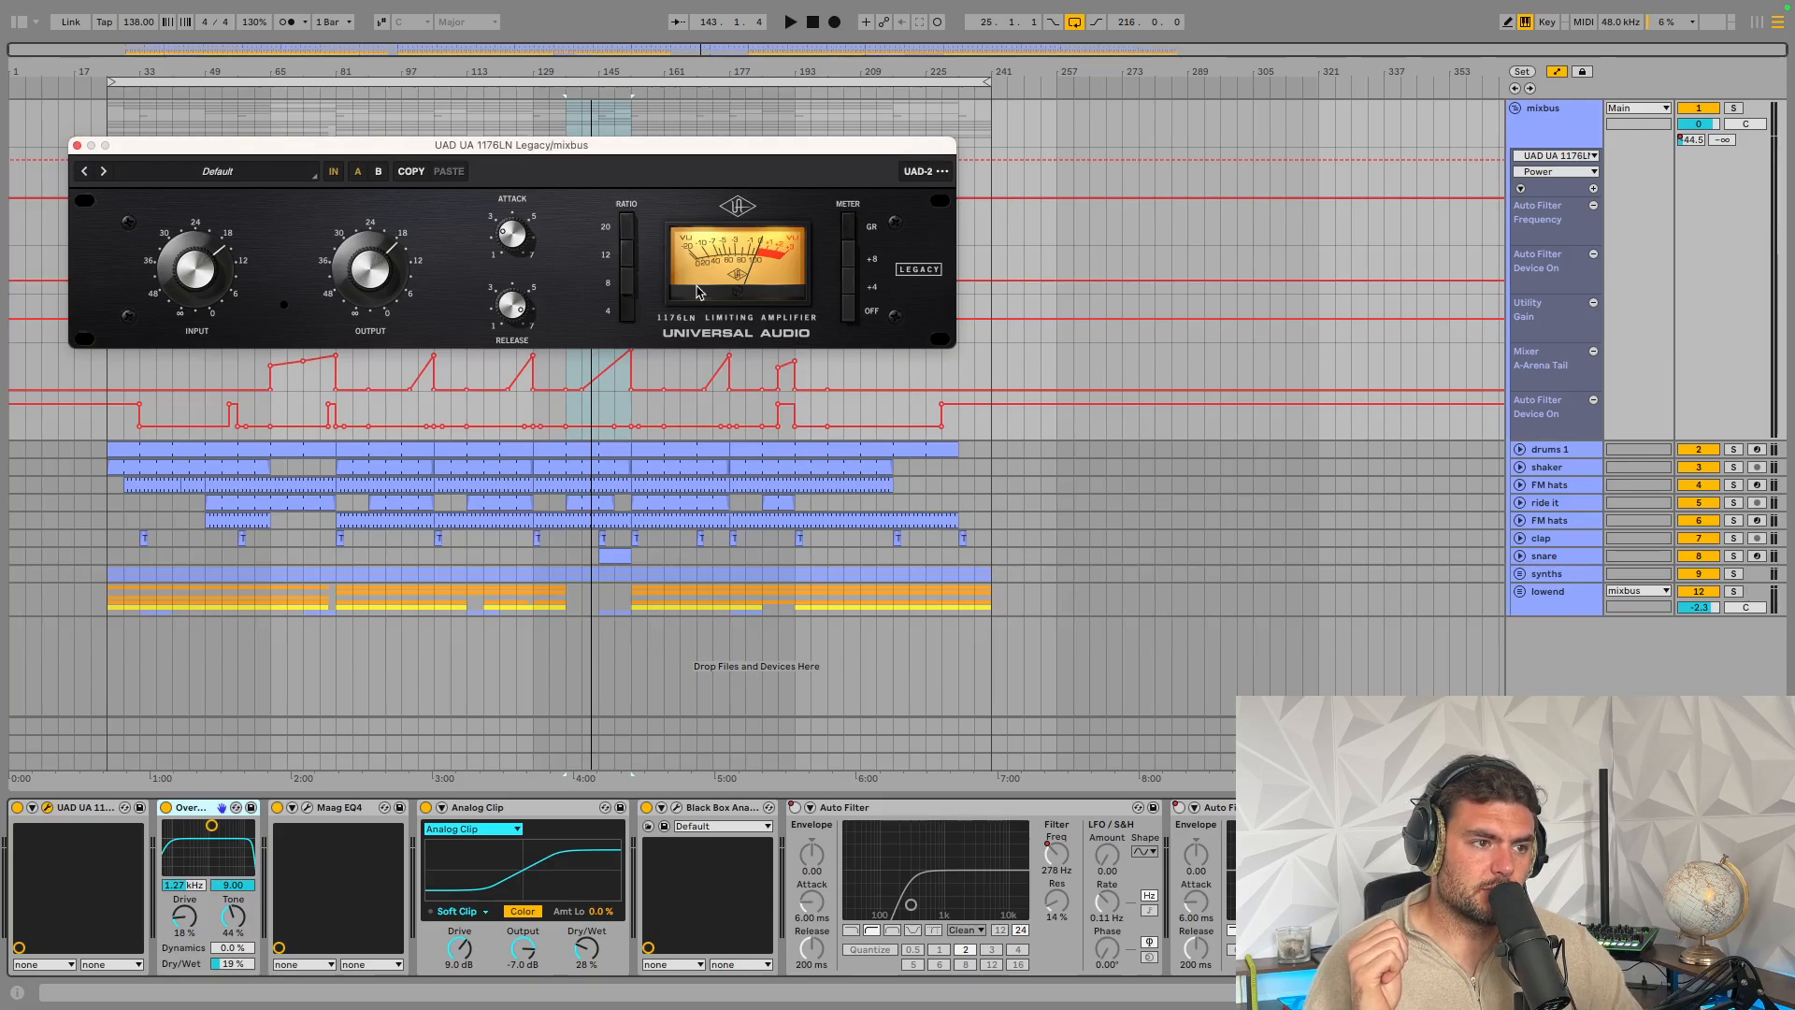
{"action": "mouse_move", "coordinate": [529, 150]}
{"action": "left_mouse_down"}
{"action": "mouse_move", "coordinate": [565, 182]}
{"action": "mouse_move", "coordinate": [555, 153]}
{"action": "left_mouse_up"}
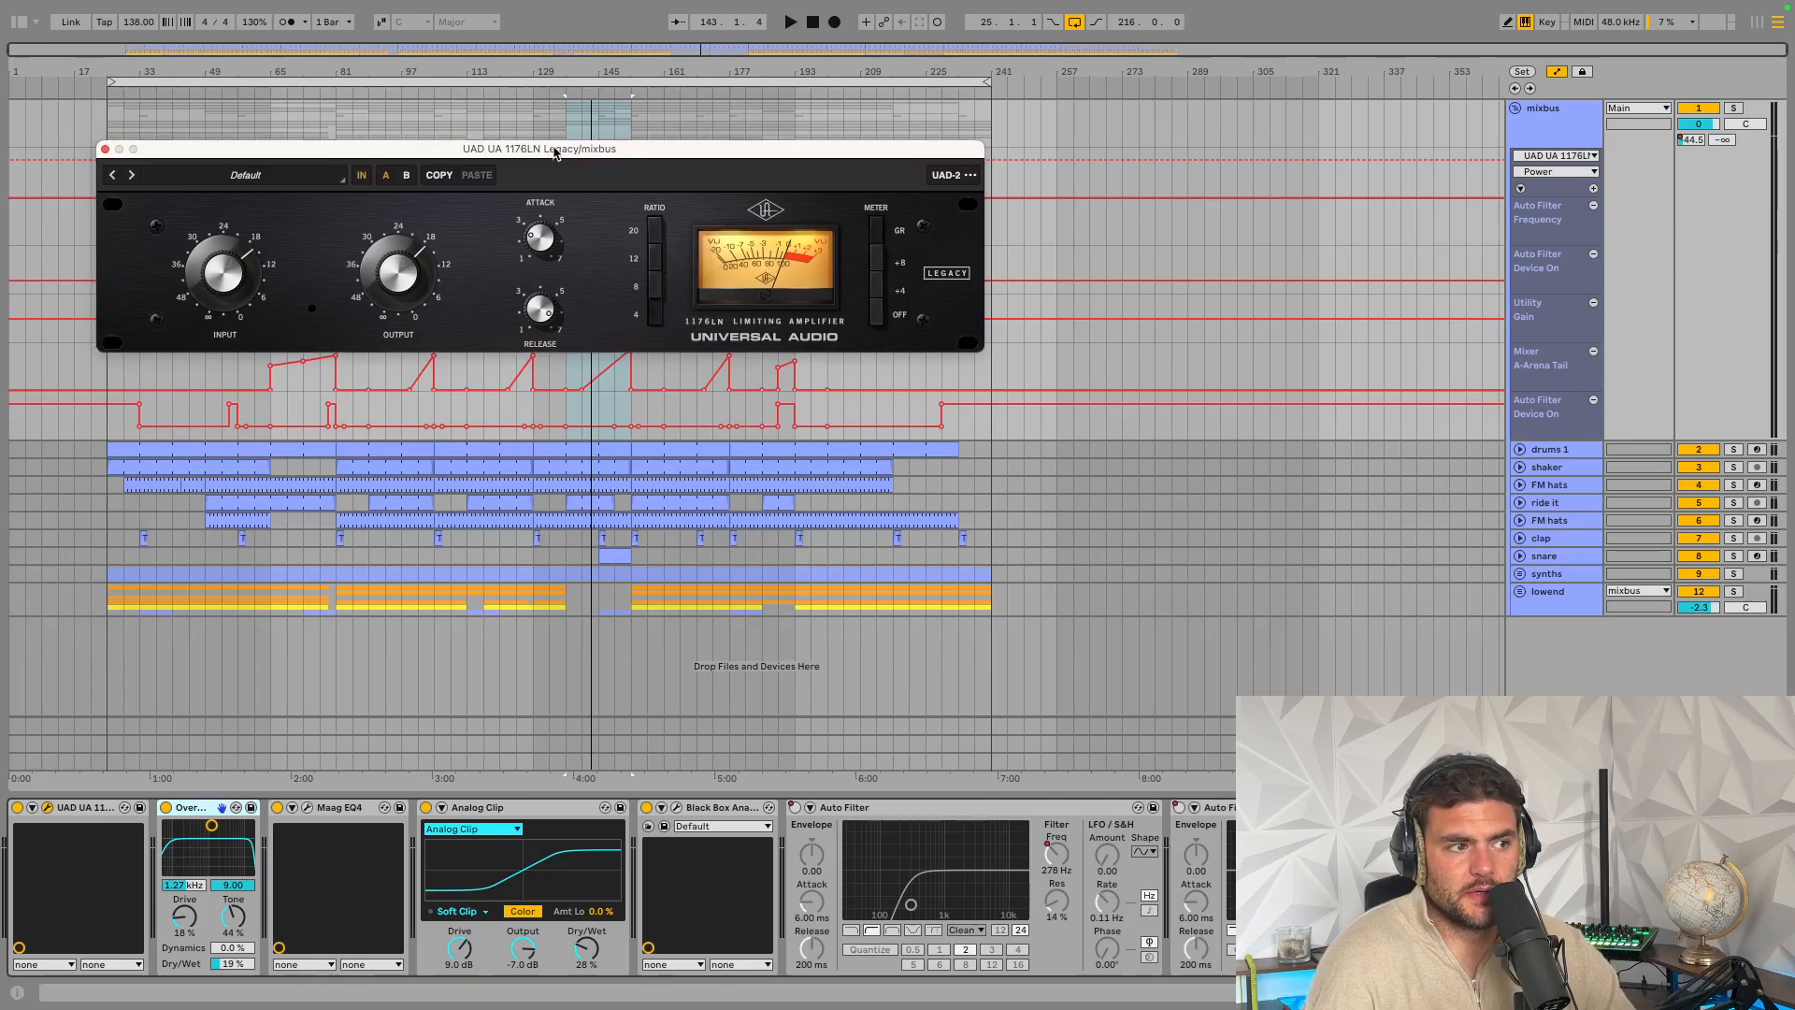
{"action": "left_click", "coordinate": [188, 809]}
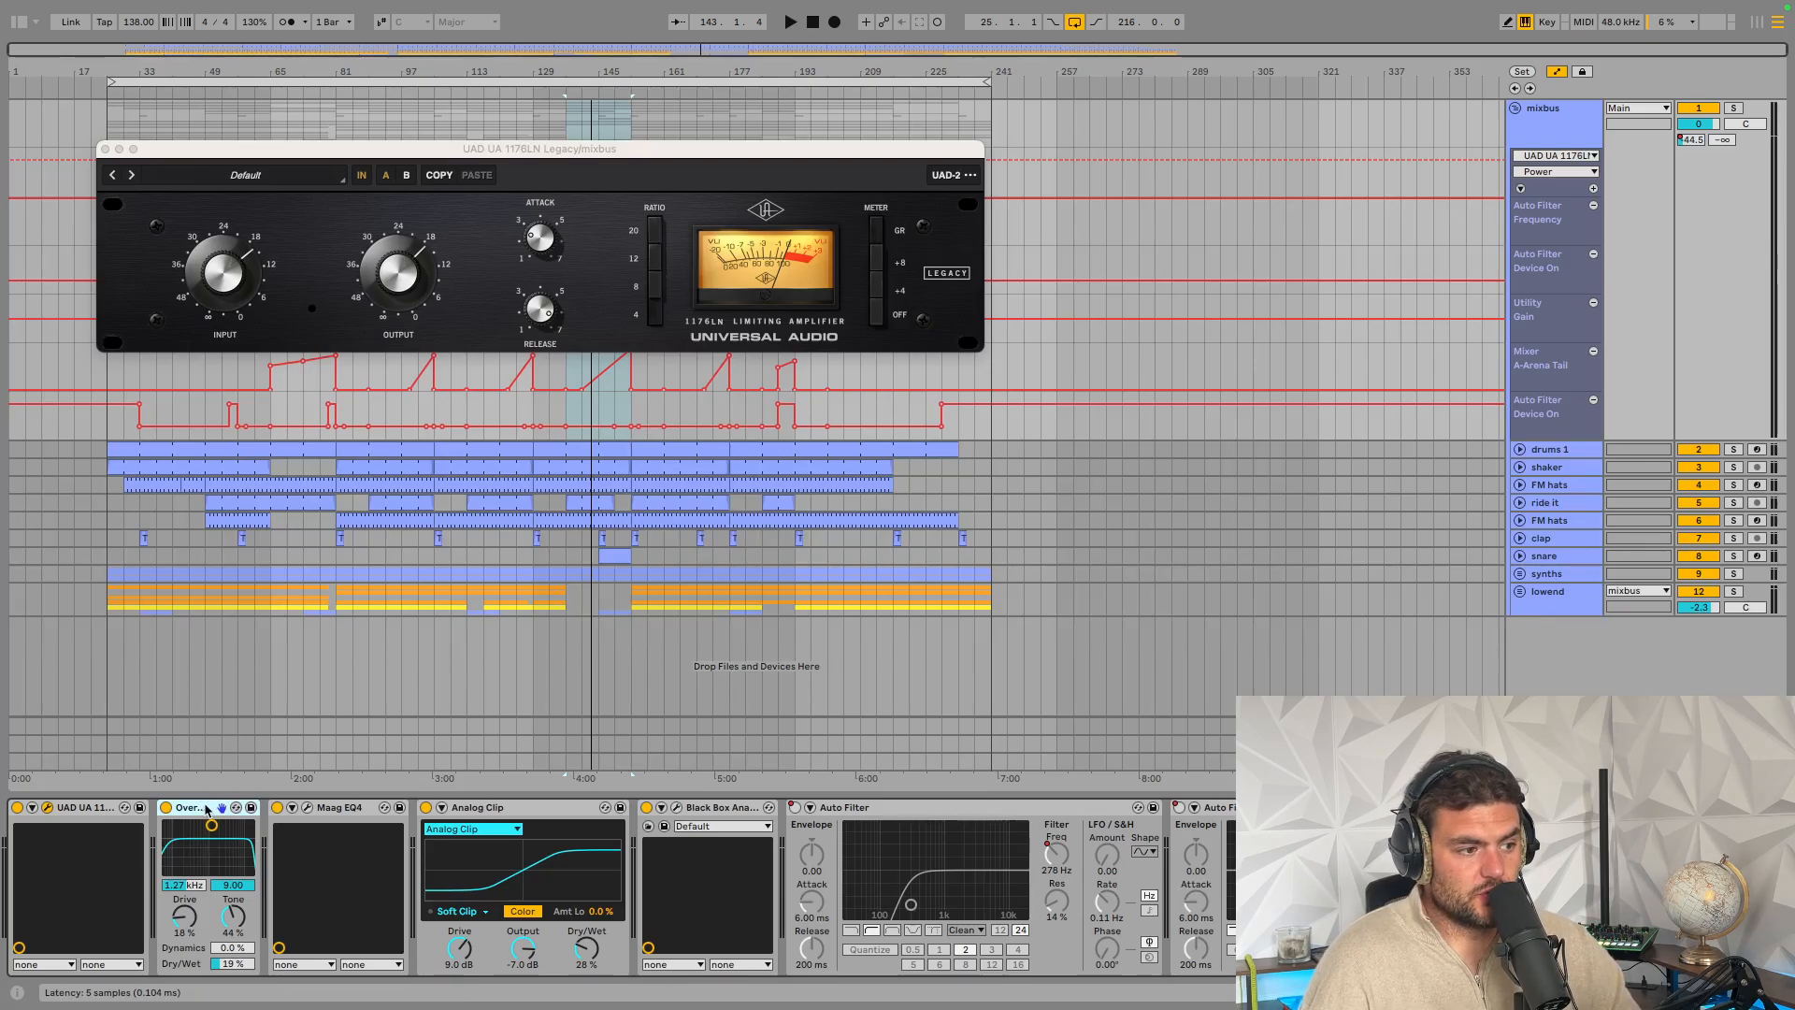
Open the mixbus's Maag EQ4 and examine its 2.5 kHz band and air settings
{"action": "left_click", "coordinate": [306, 808]}
{"action": "left_click_drag", "start_coordinate": [422, 11], "coordinate": [629, 274]}
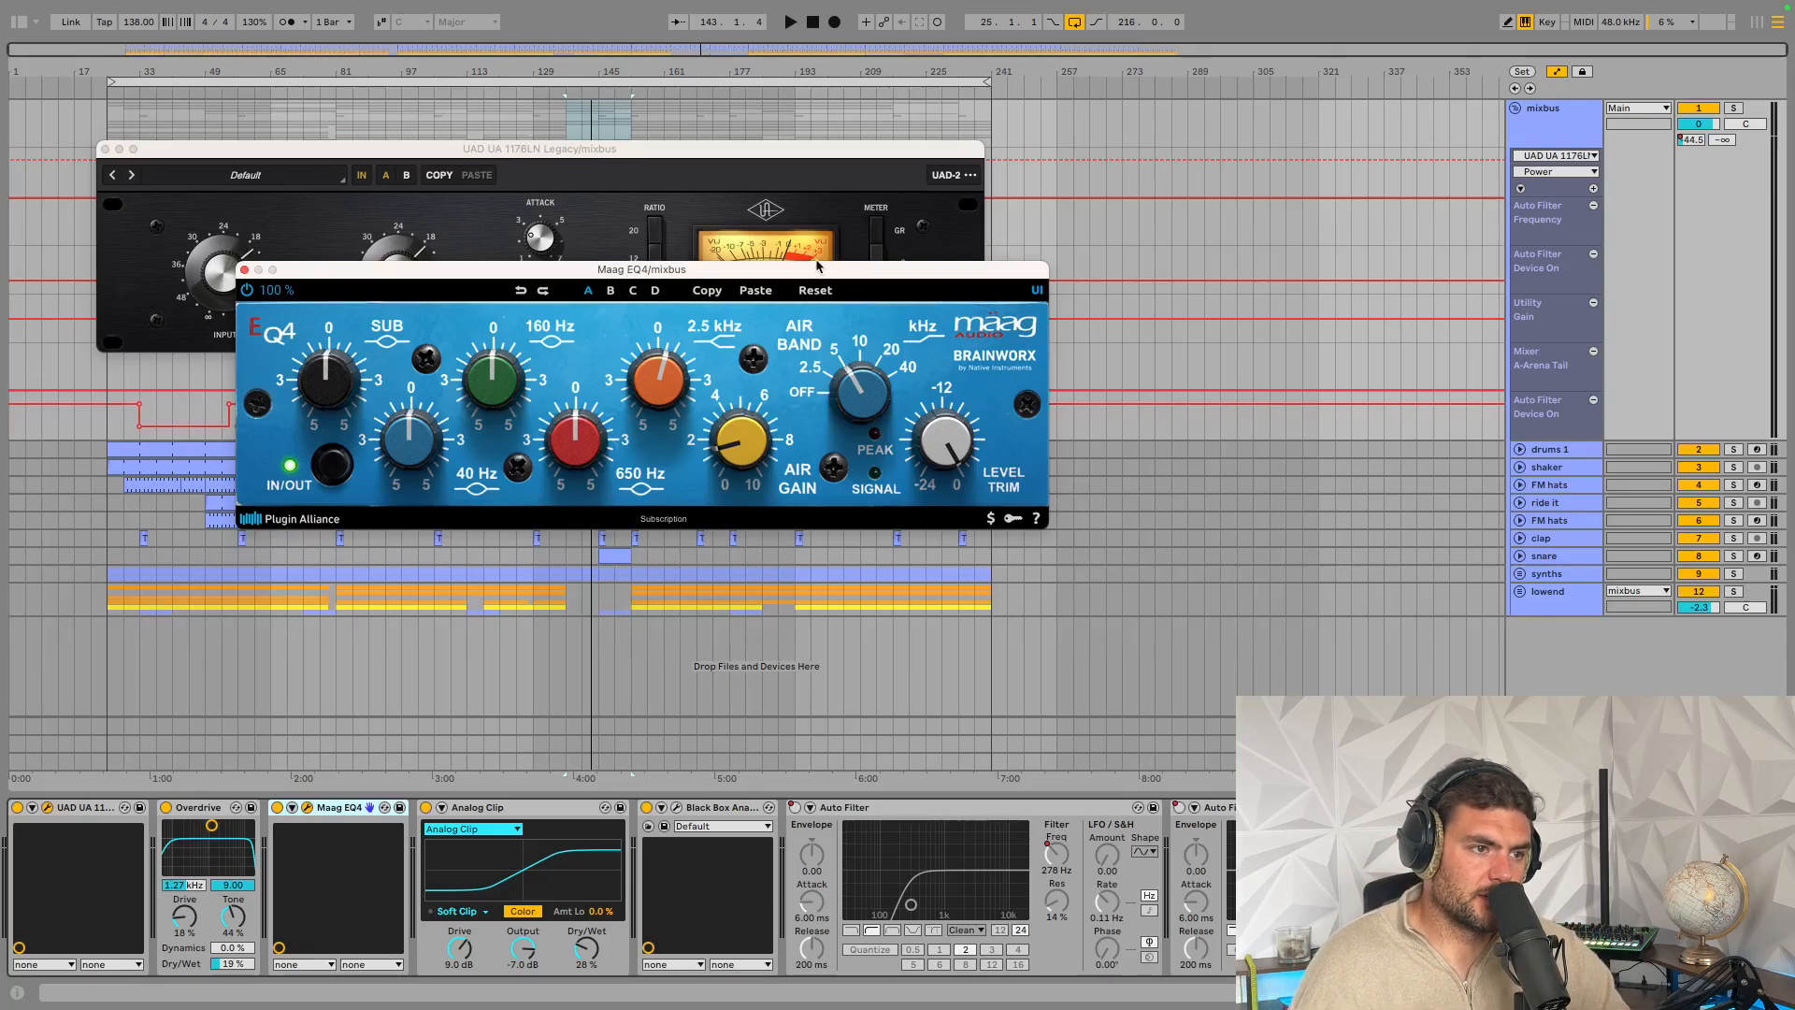
{"action": "left_click_drag", "start_coordinate": [572, 276], "coordinate": [645, 255]}
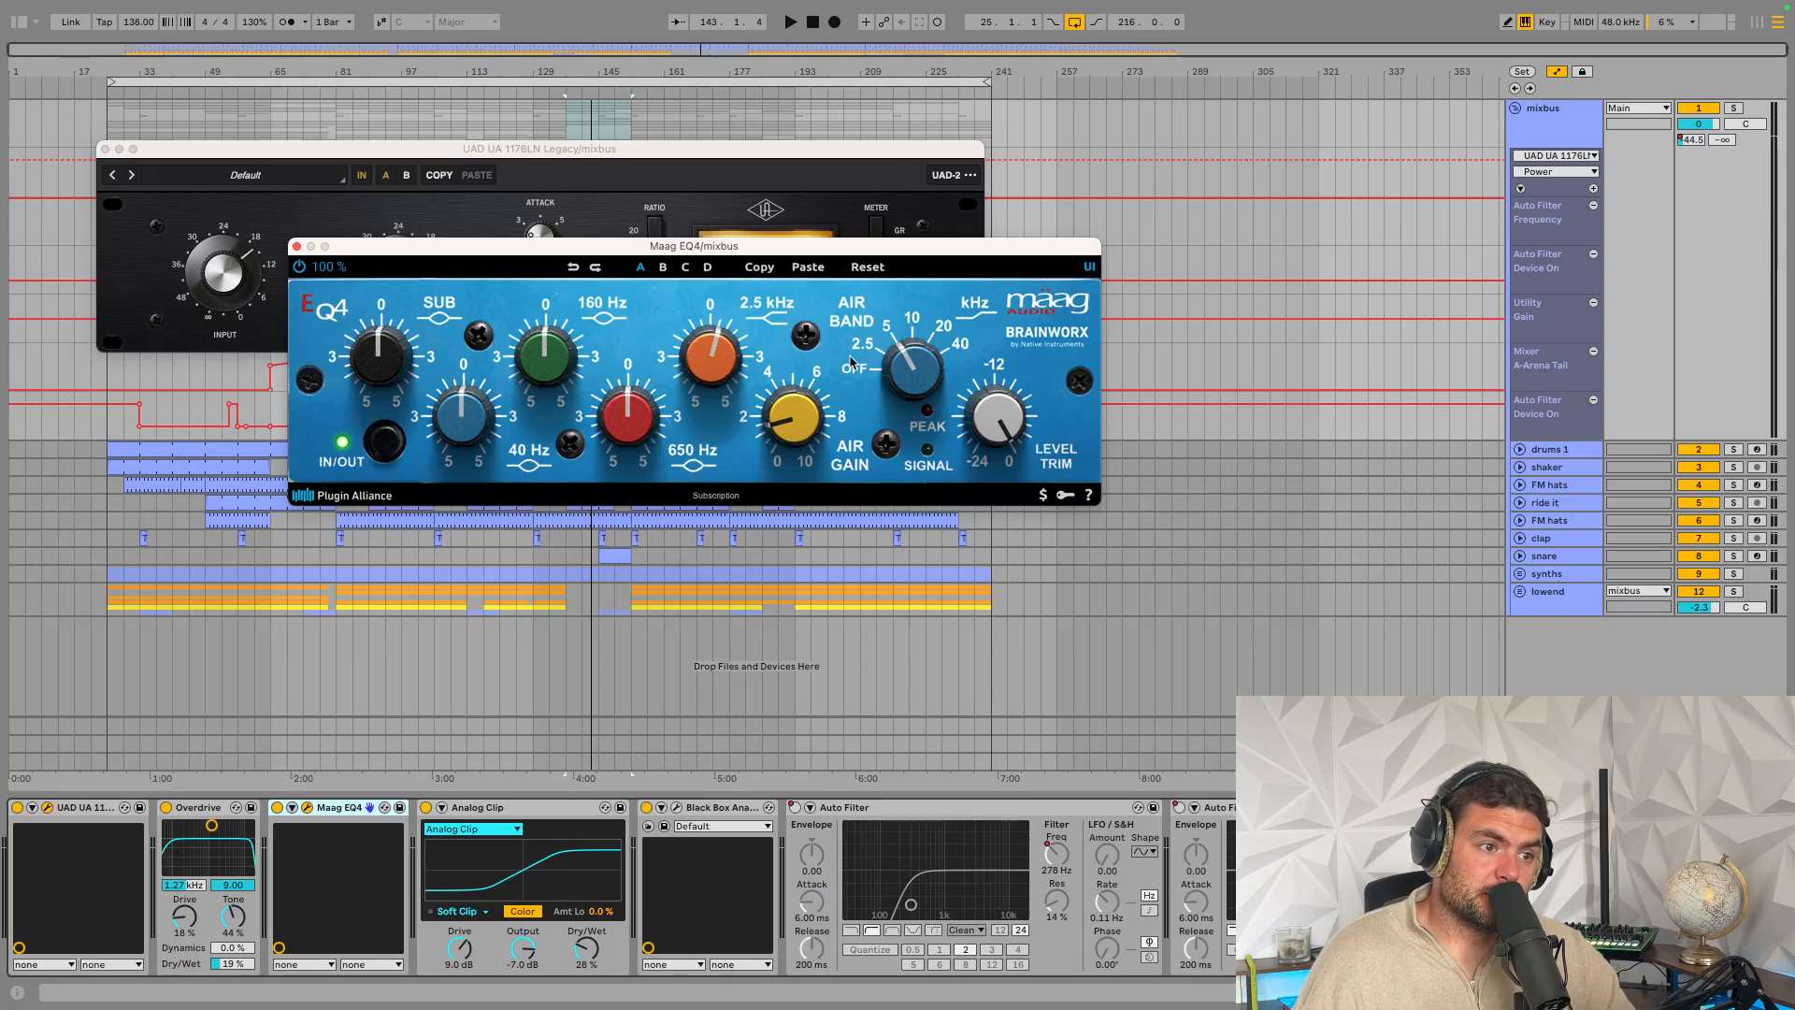
{"action": "left_click", "coordinate": [711, 380]}
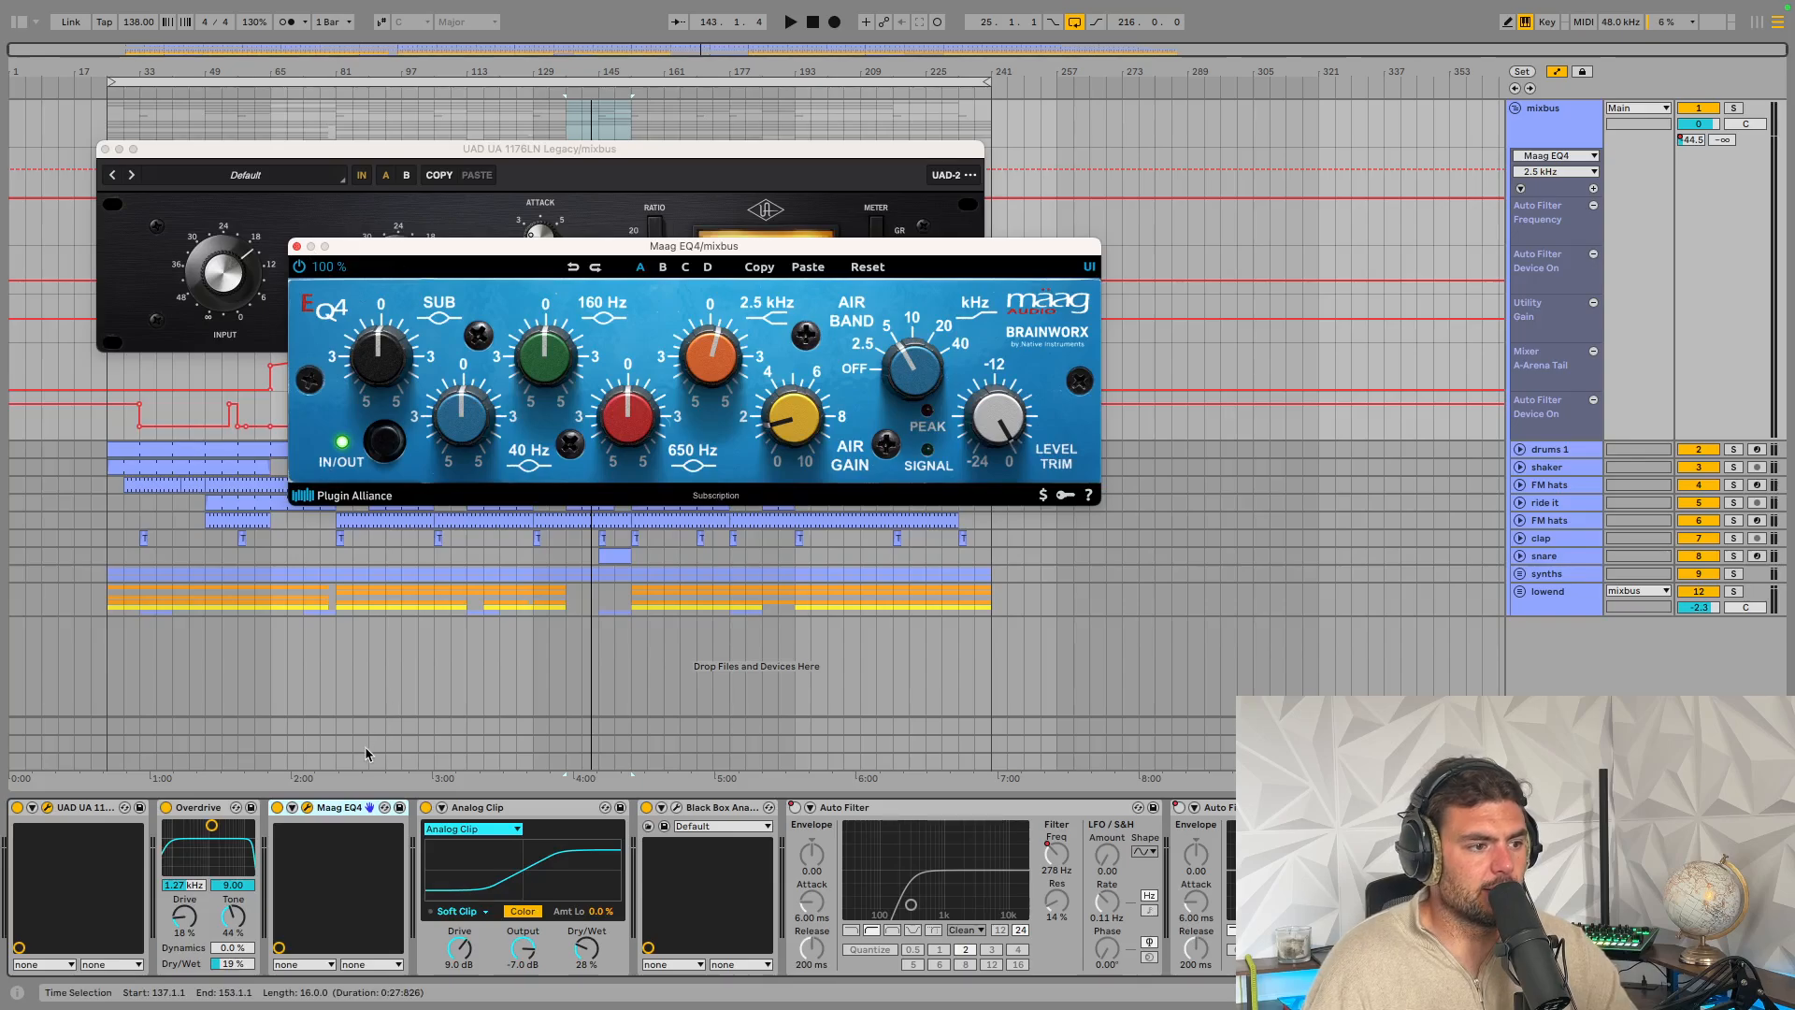
Review the mixbus's Analog Clip and the Black Box HG-2's Saturation and Air Amount, closing the HG-2 window when done
{"action": "left_click", "coordinate": [502, 817]}
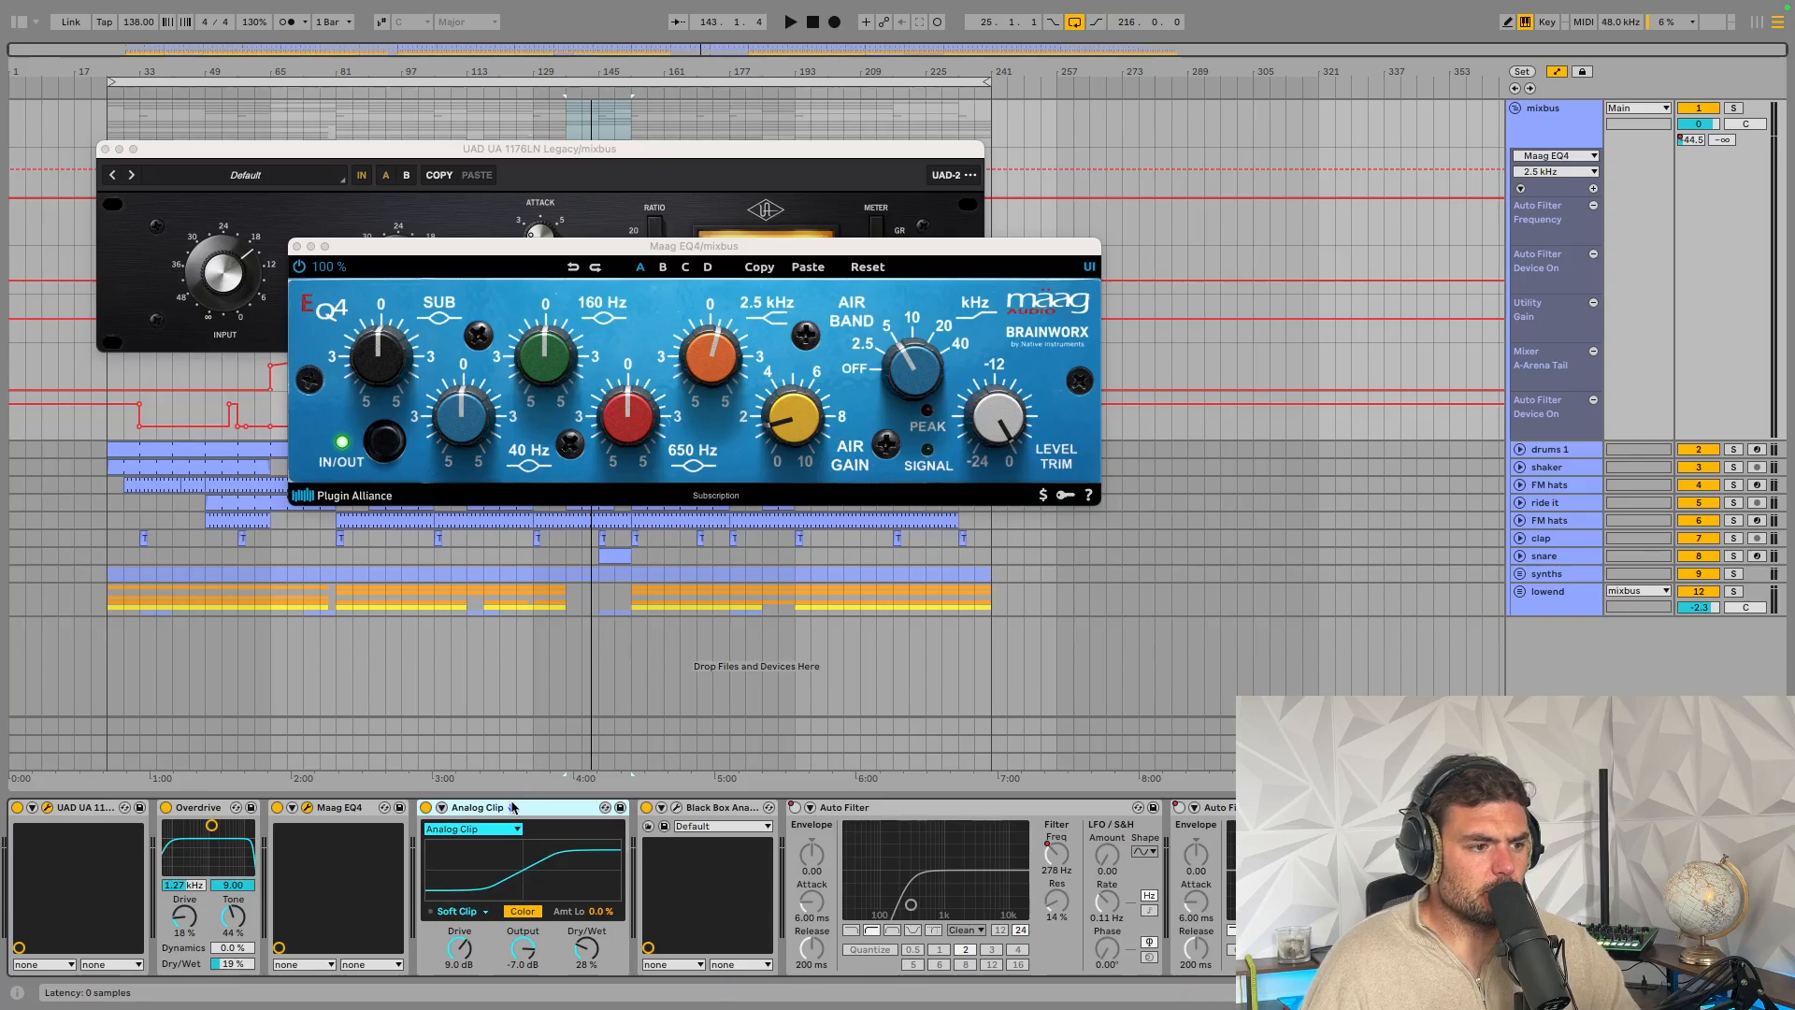
{"action": "left_click", "coordinate": [671, 809]}
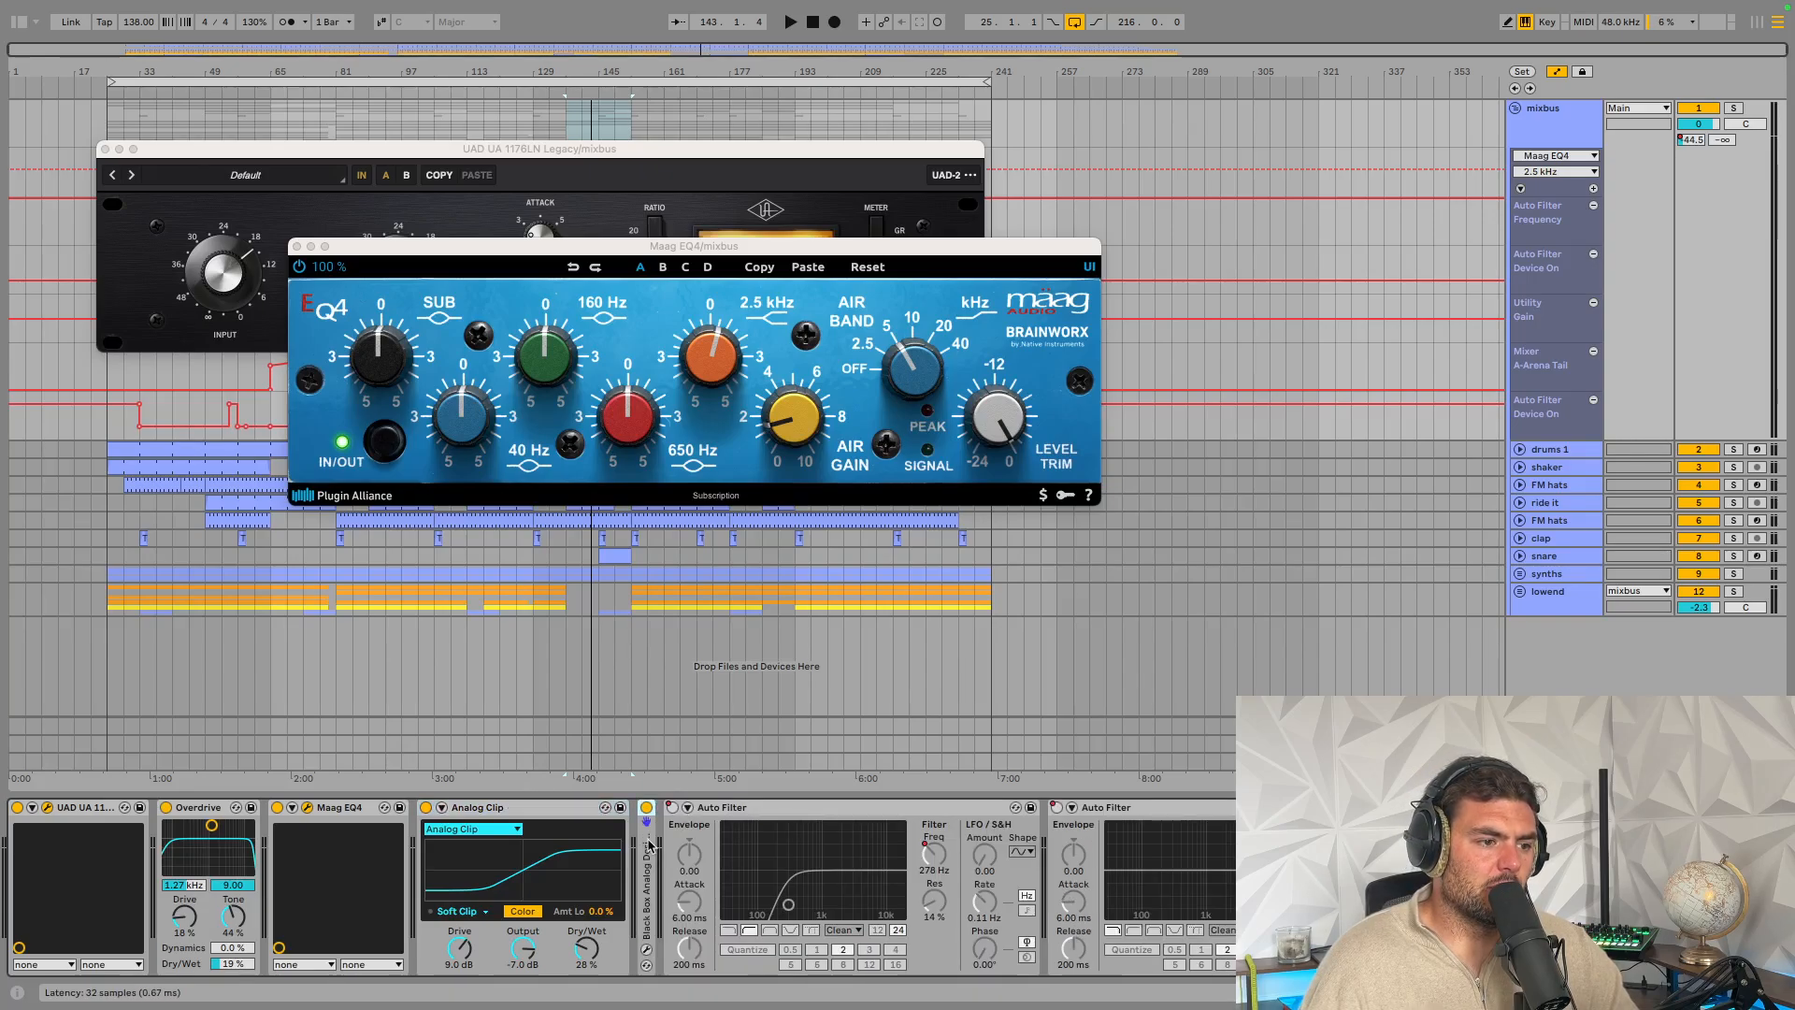
{"action": "left_click", "coordinate": [676, 806]}
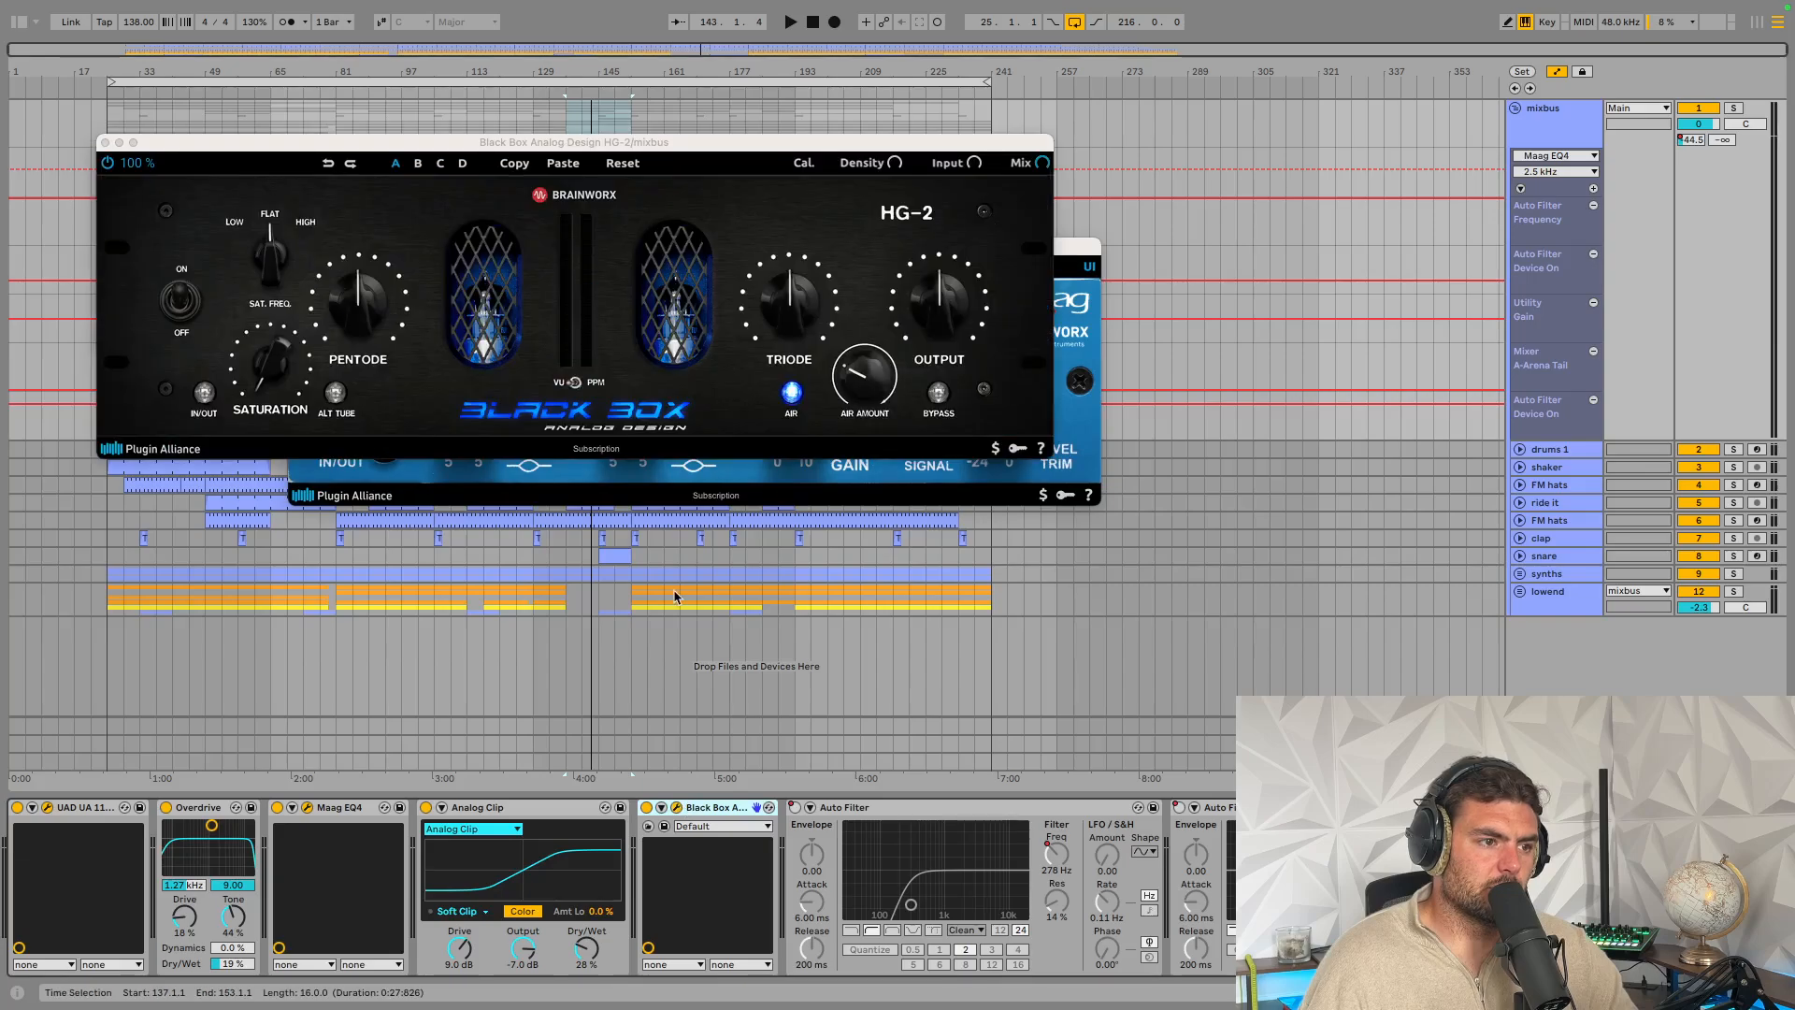
{"action": "left_click", "coordinate": [284, 362]}
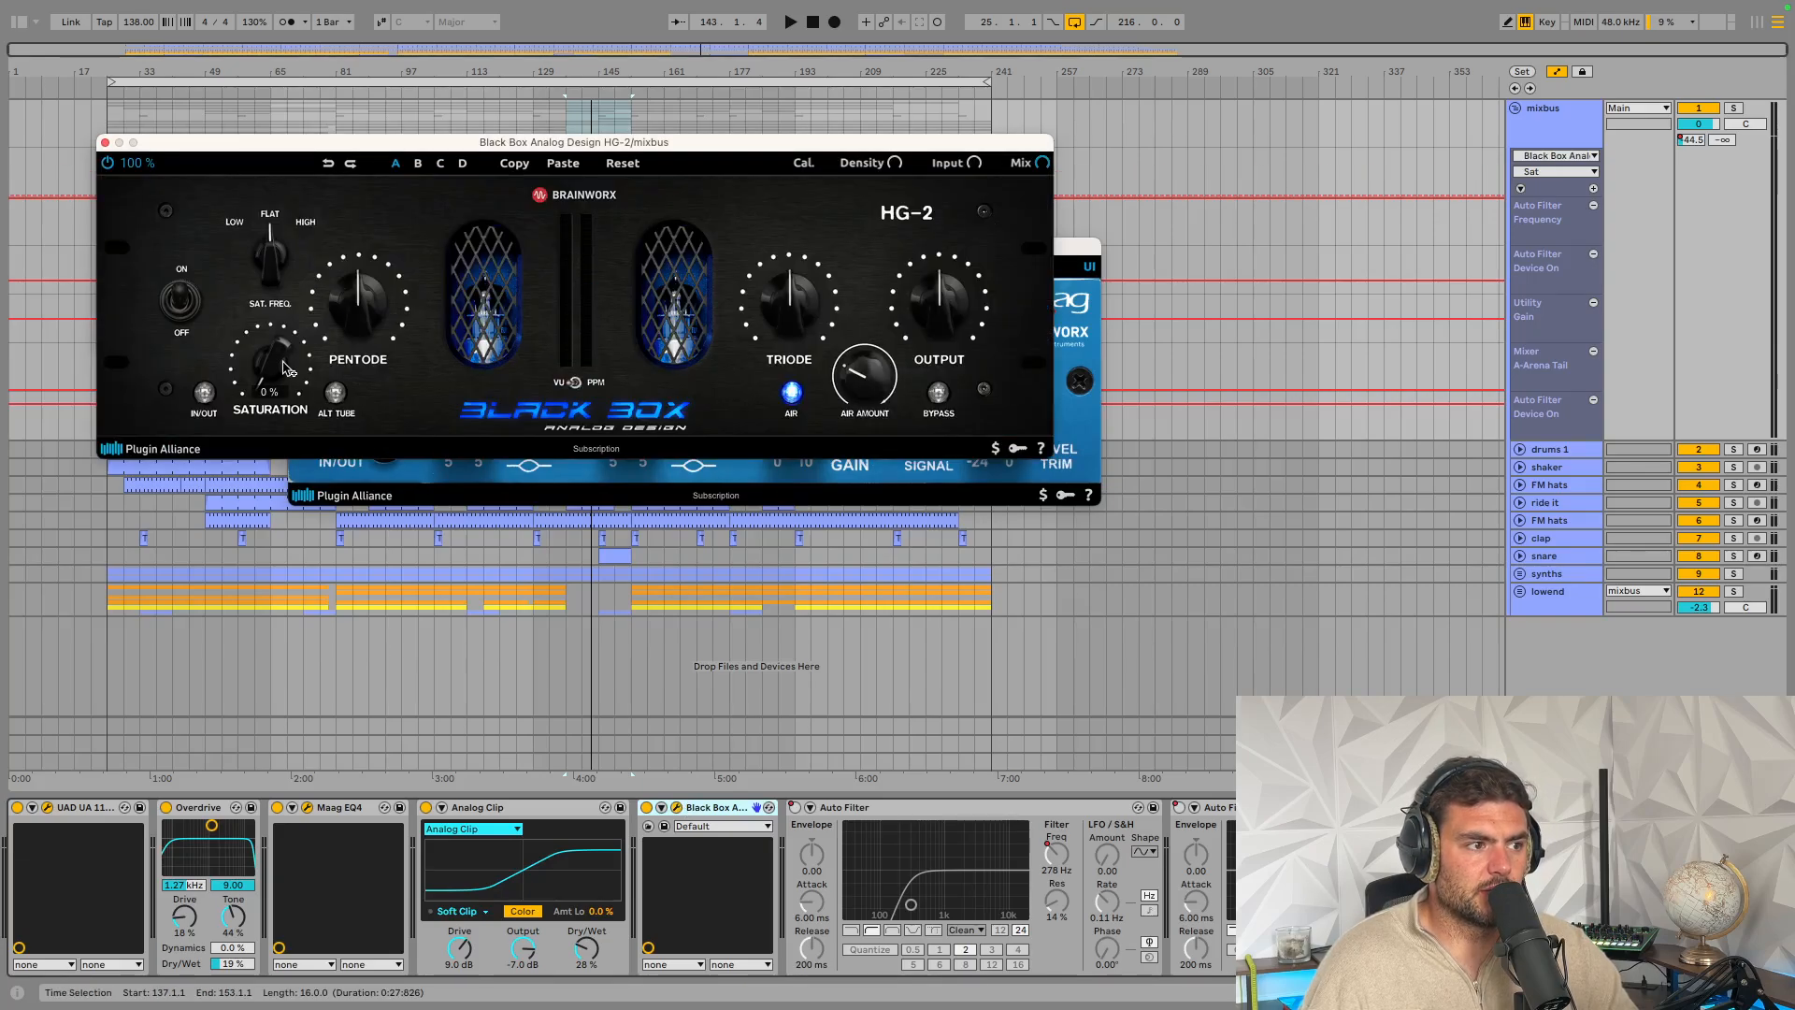
{"action": "left_click", "coordinate": [858, 391]}
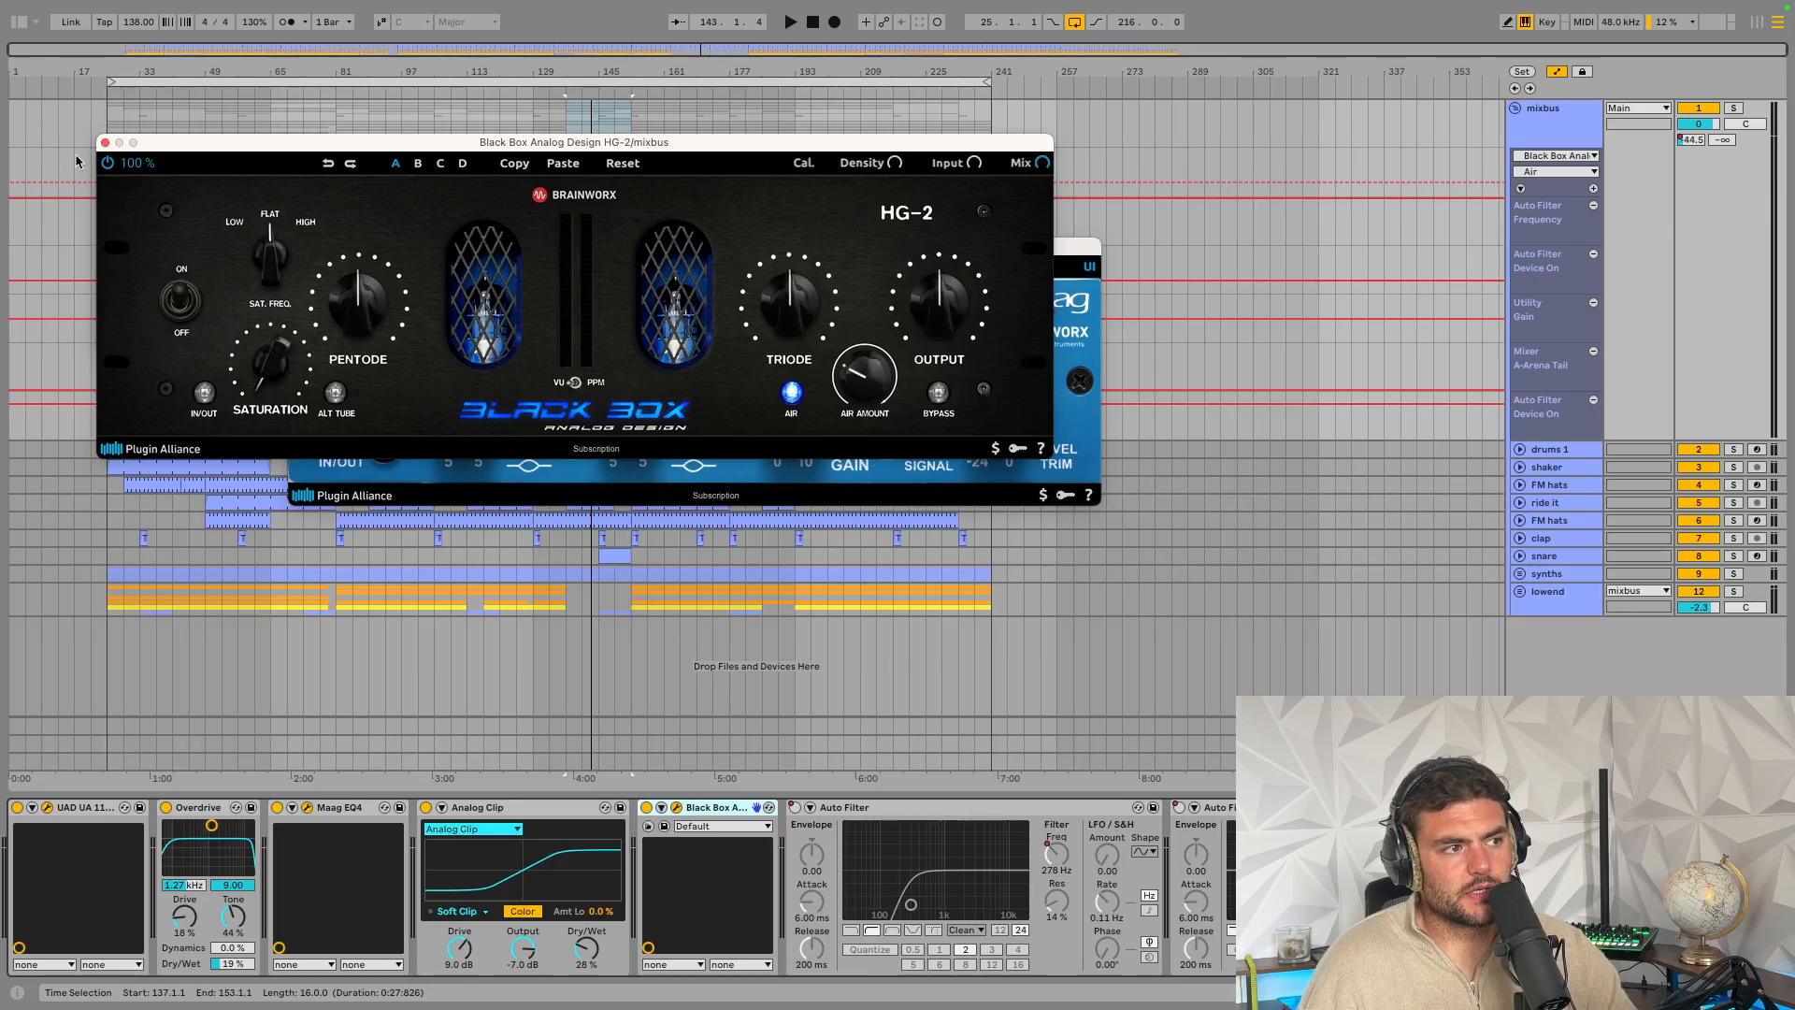
{"action": "left_click", "coordinate": [105, 142]}
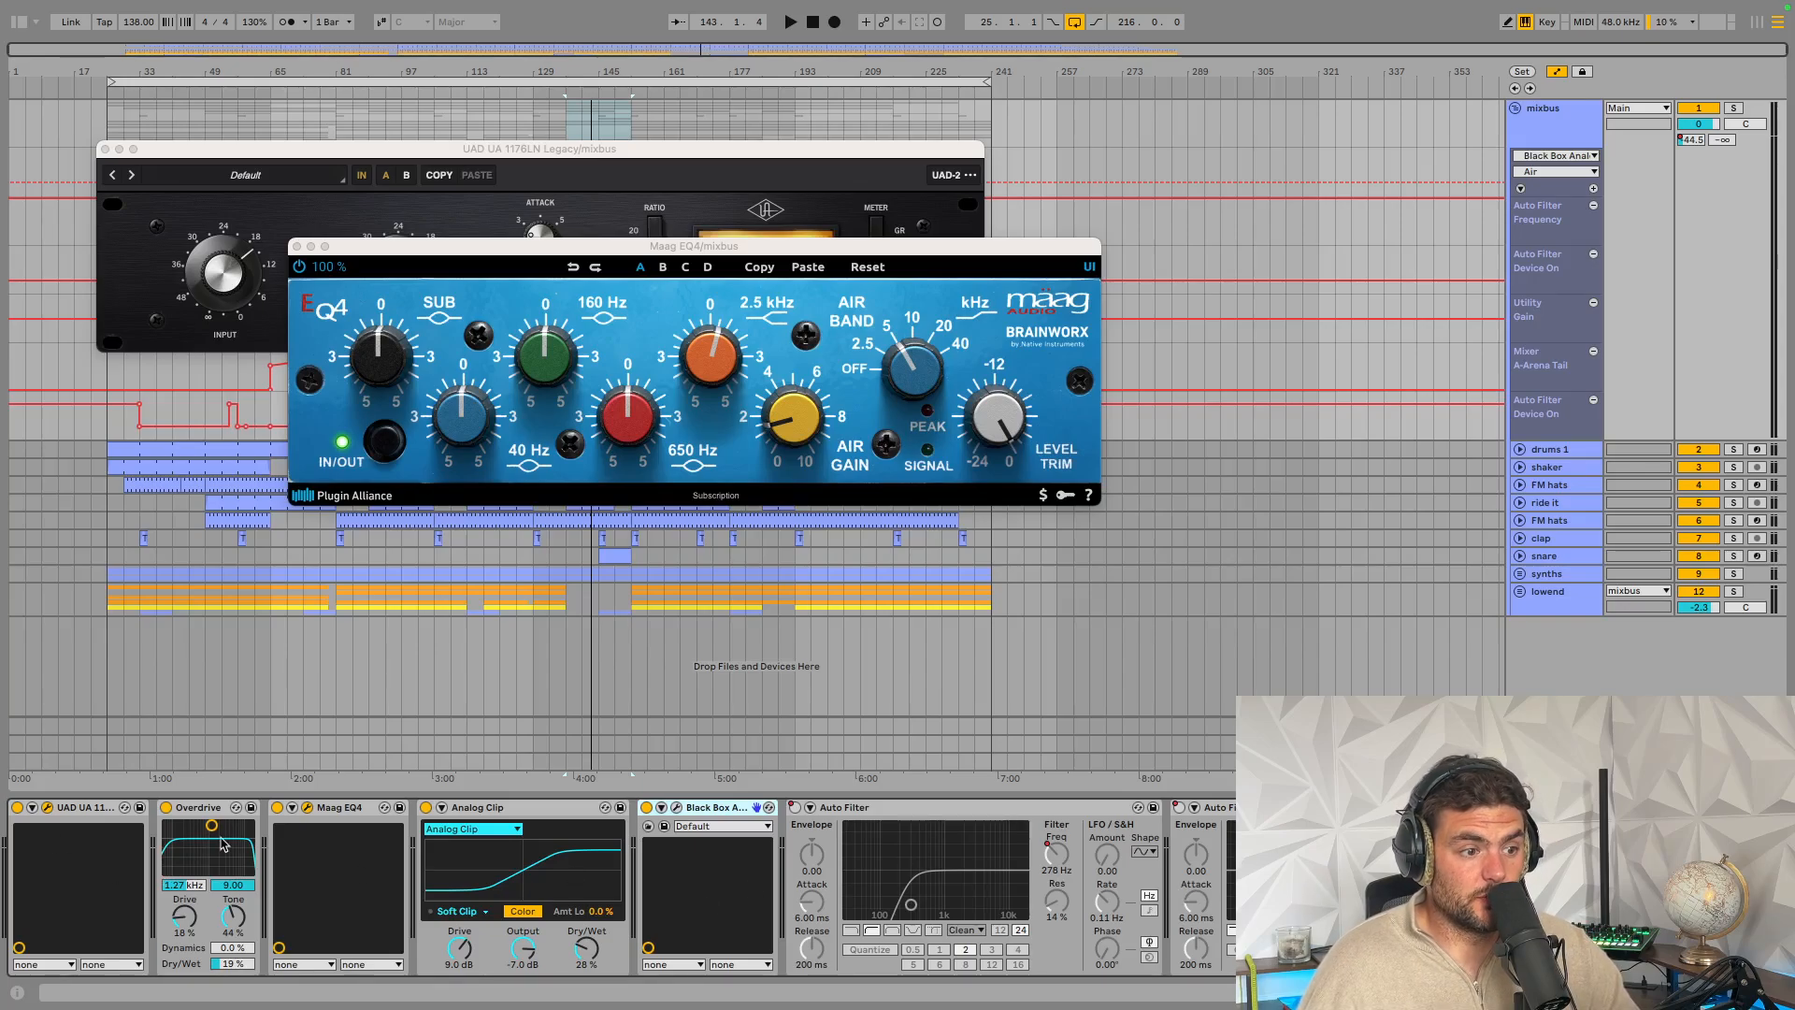
Inspect the two Auto Filters on the mixbus and close the Maag EQ4 and 1176LN windows
{"action": "left_click", "coordinate": [842, 808]}
{"action": "left_click", "coordinate": [1217, 808]}
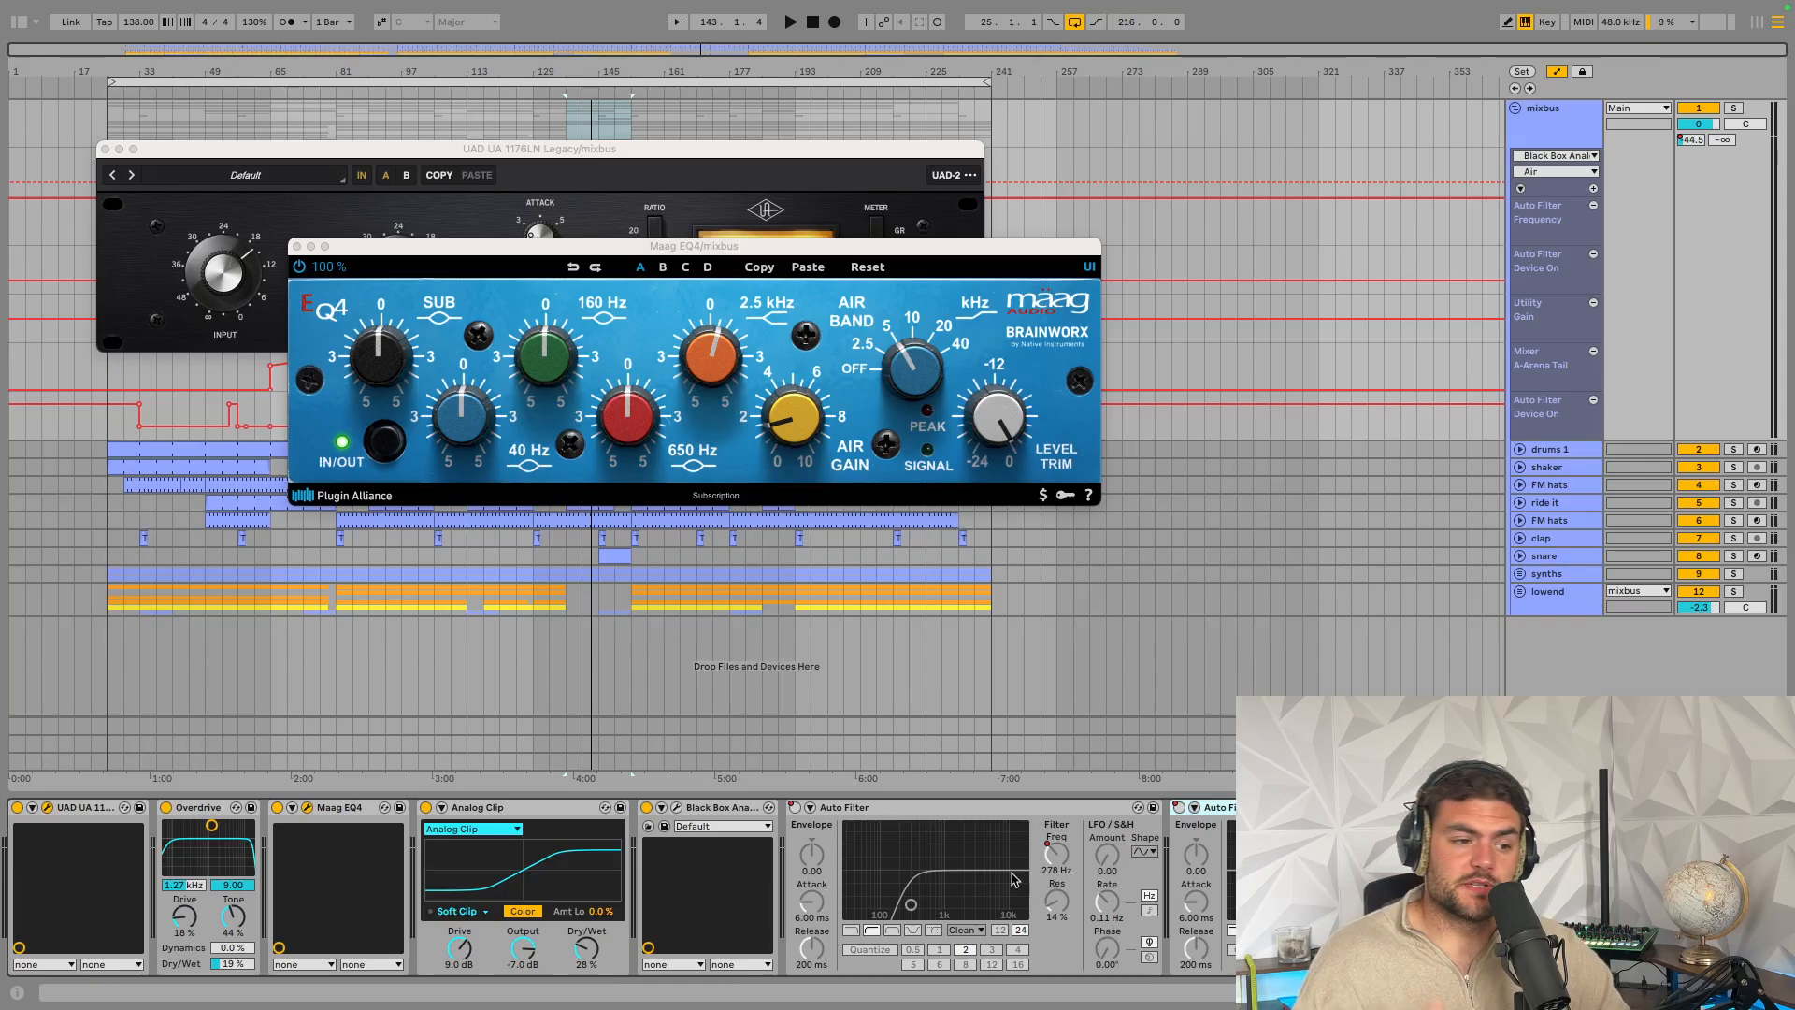
{"action": "left_click", "coordinate": [878, 809]}
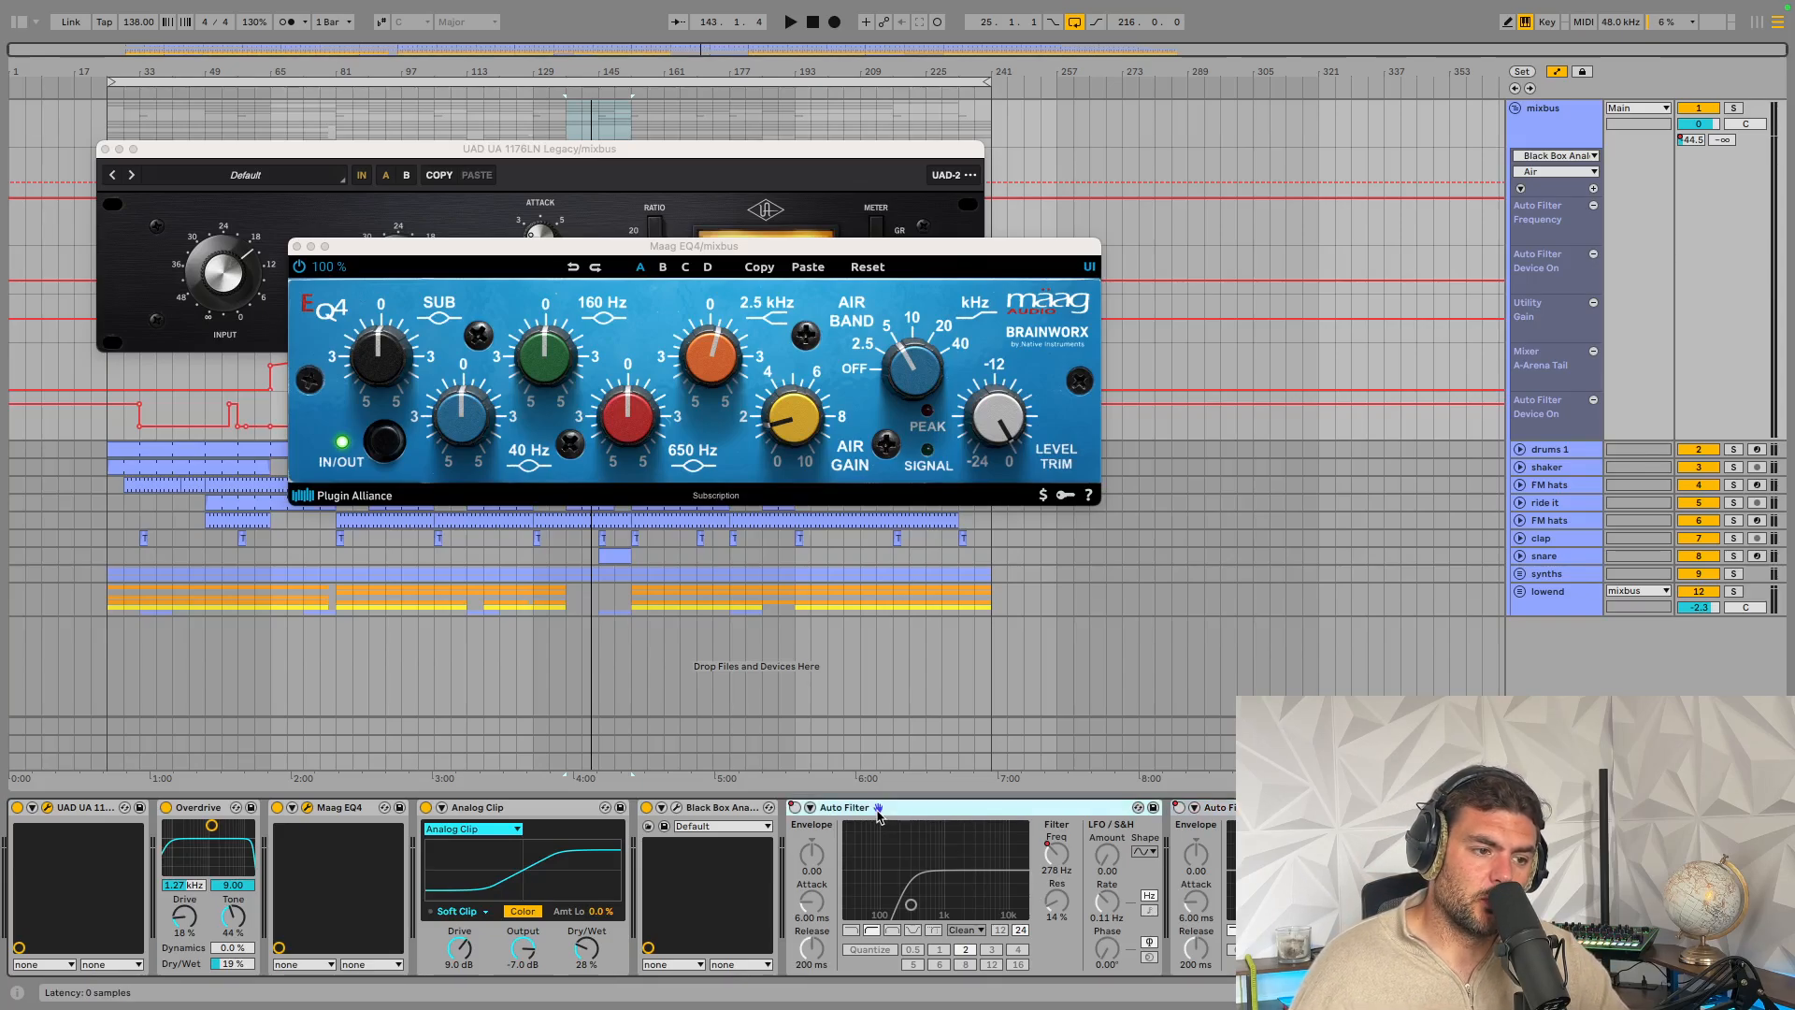
{"action": "left_click", "coordinate": [1215, 808]}
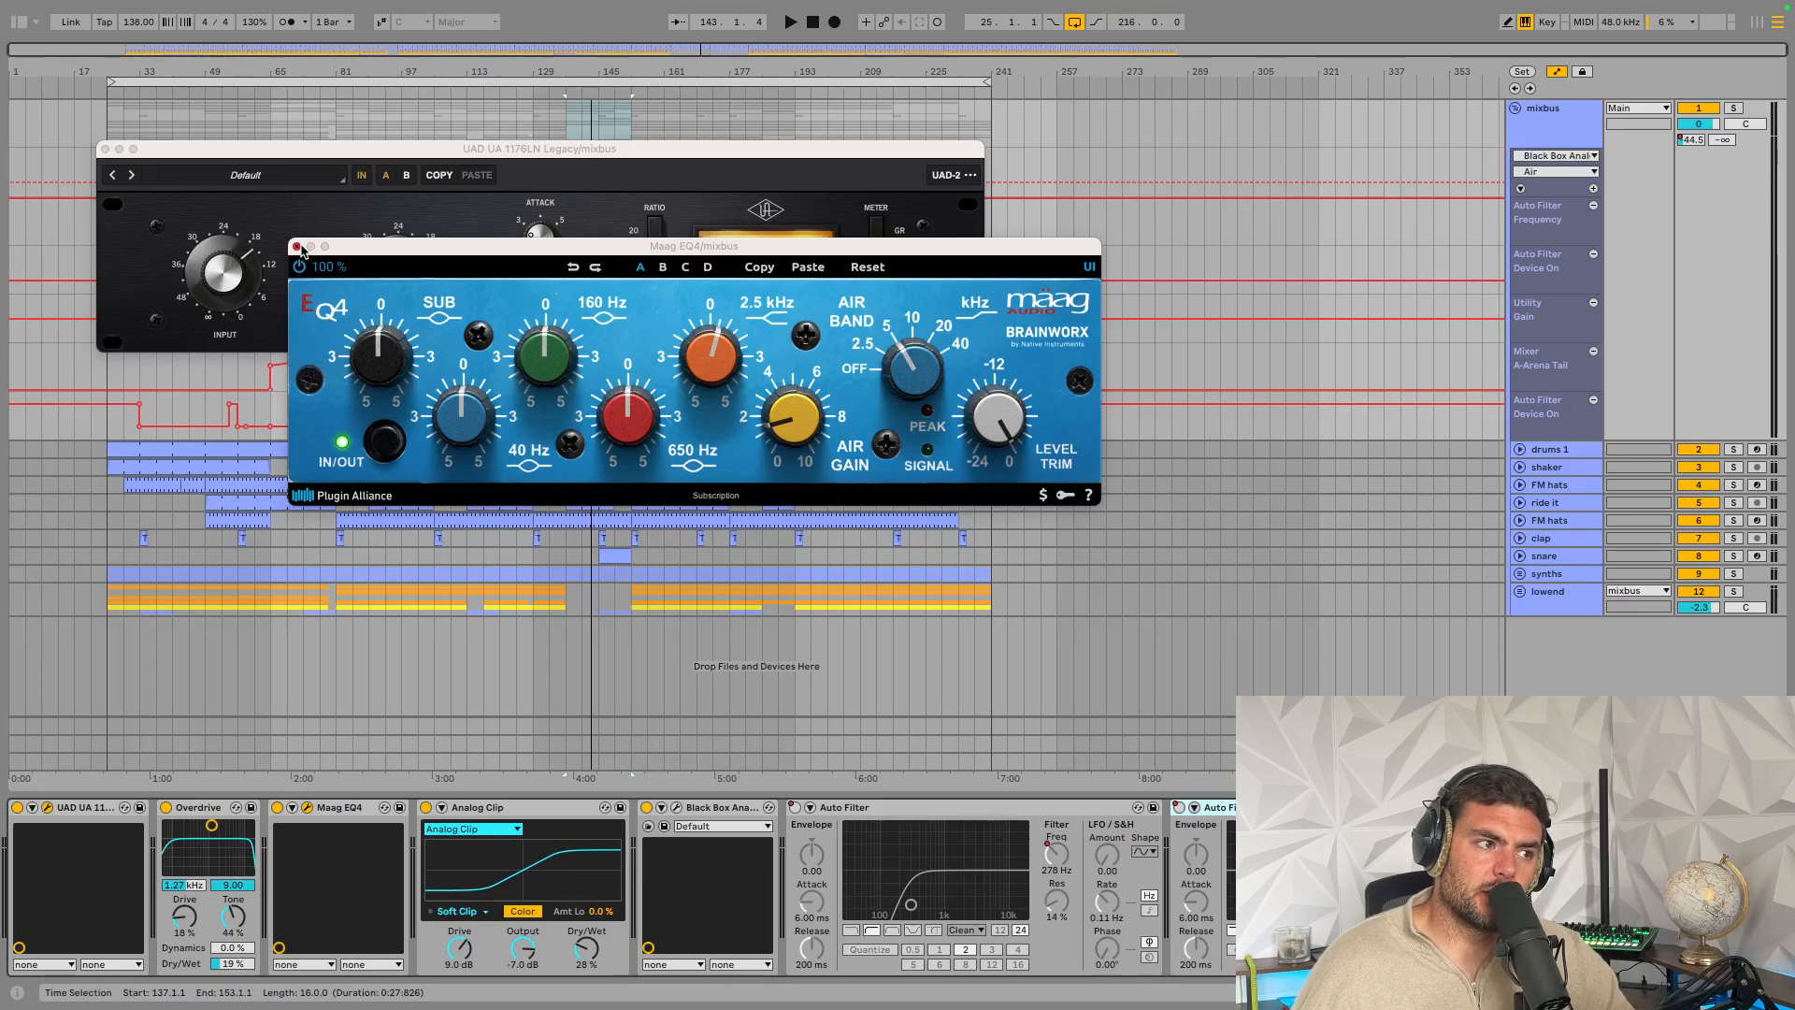
{"action": "left_click", "coordinate": [297, 247]}
{"action": "left_click", "coordinate": [106, 148]}
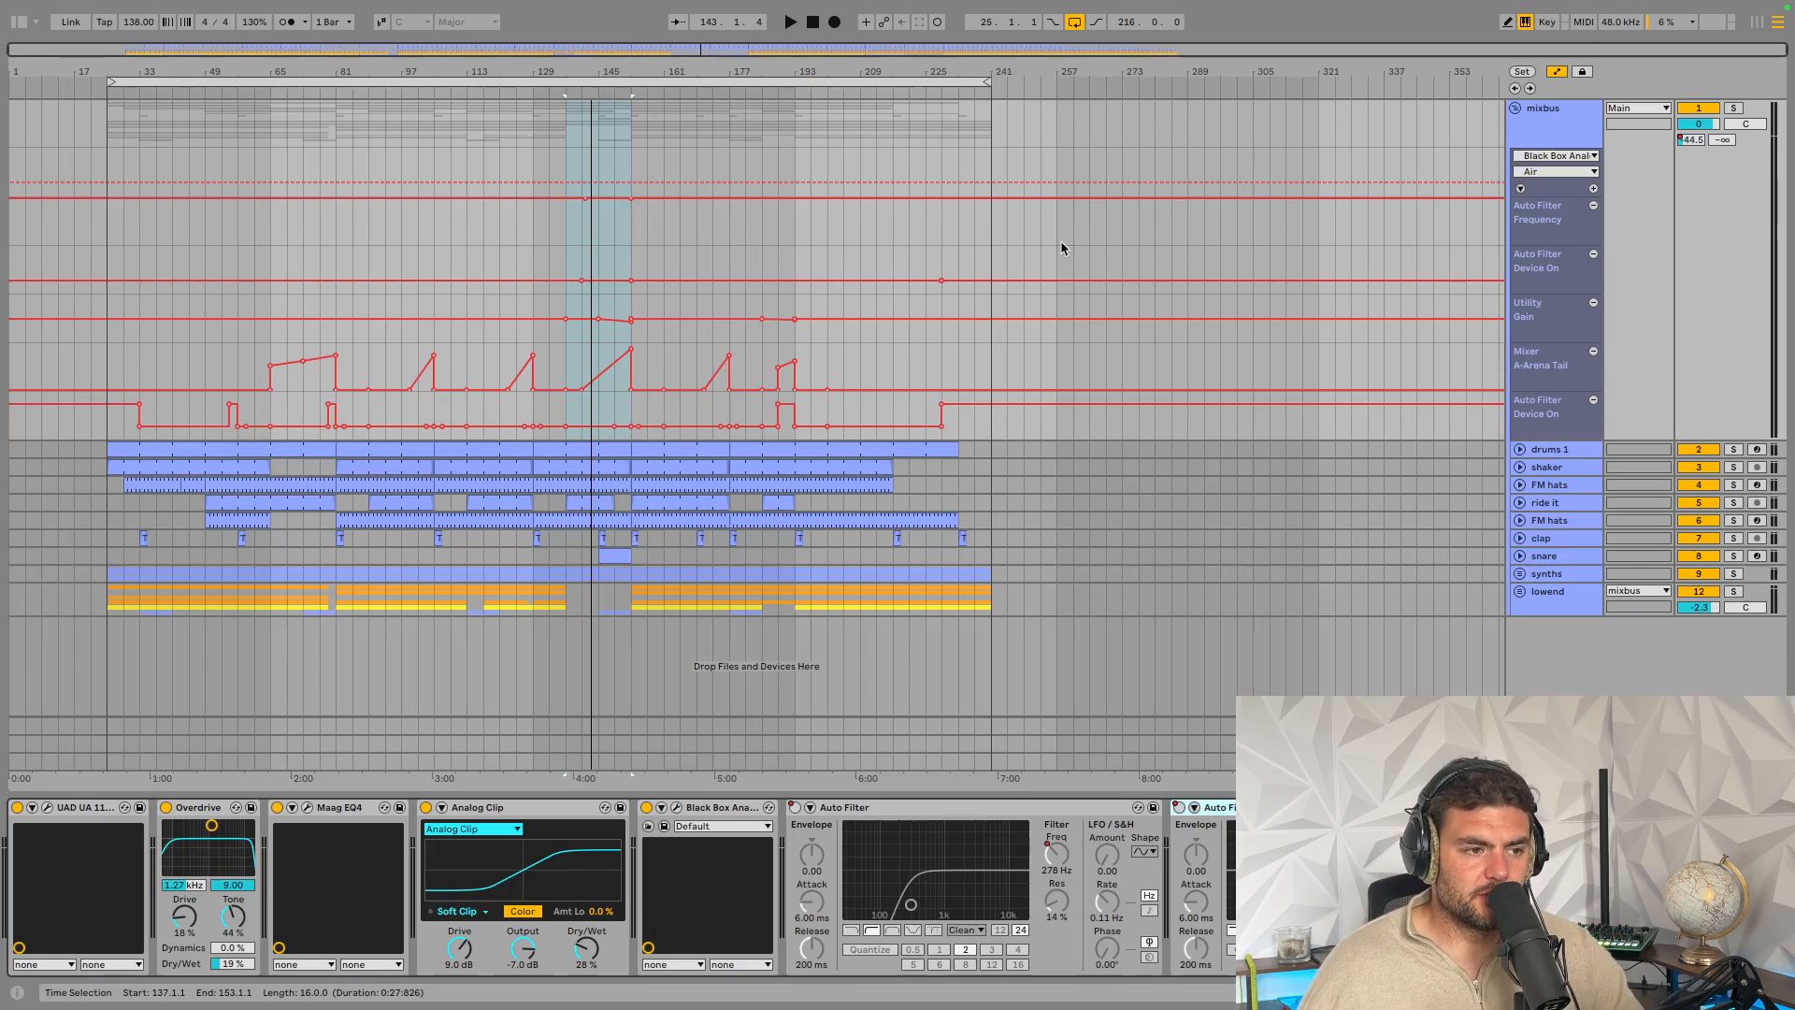
Select the mixbus group over the full loop range from bar 25 to bar 241
{"action": "left_click", "coordinate": [1536, 138]}
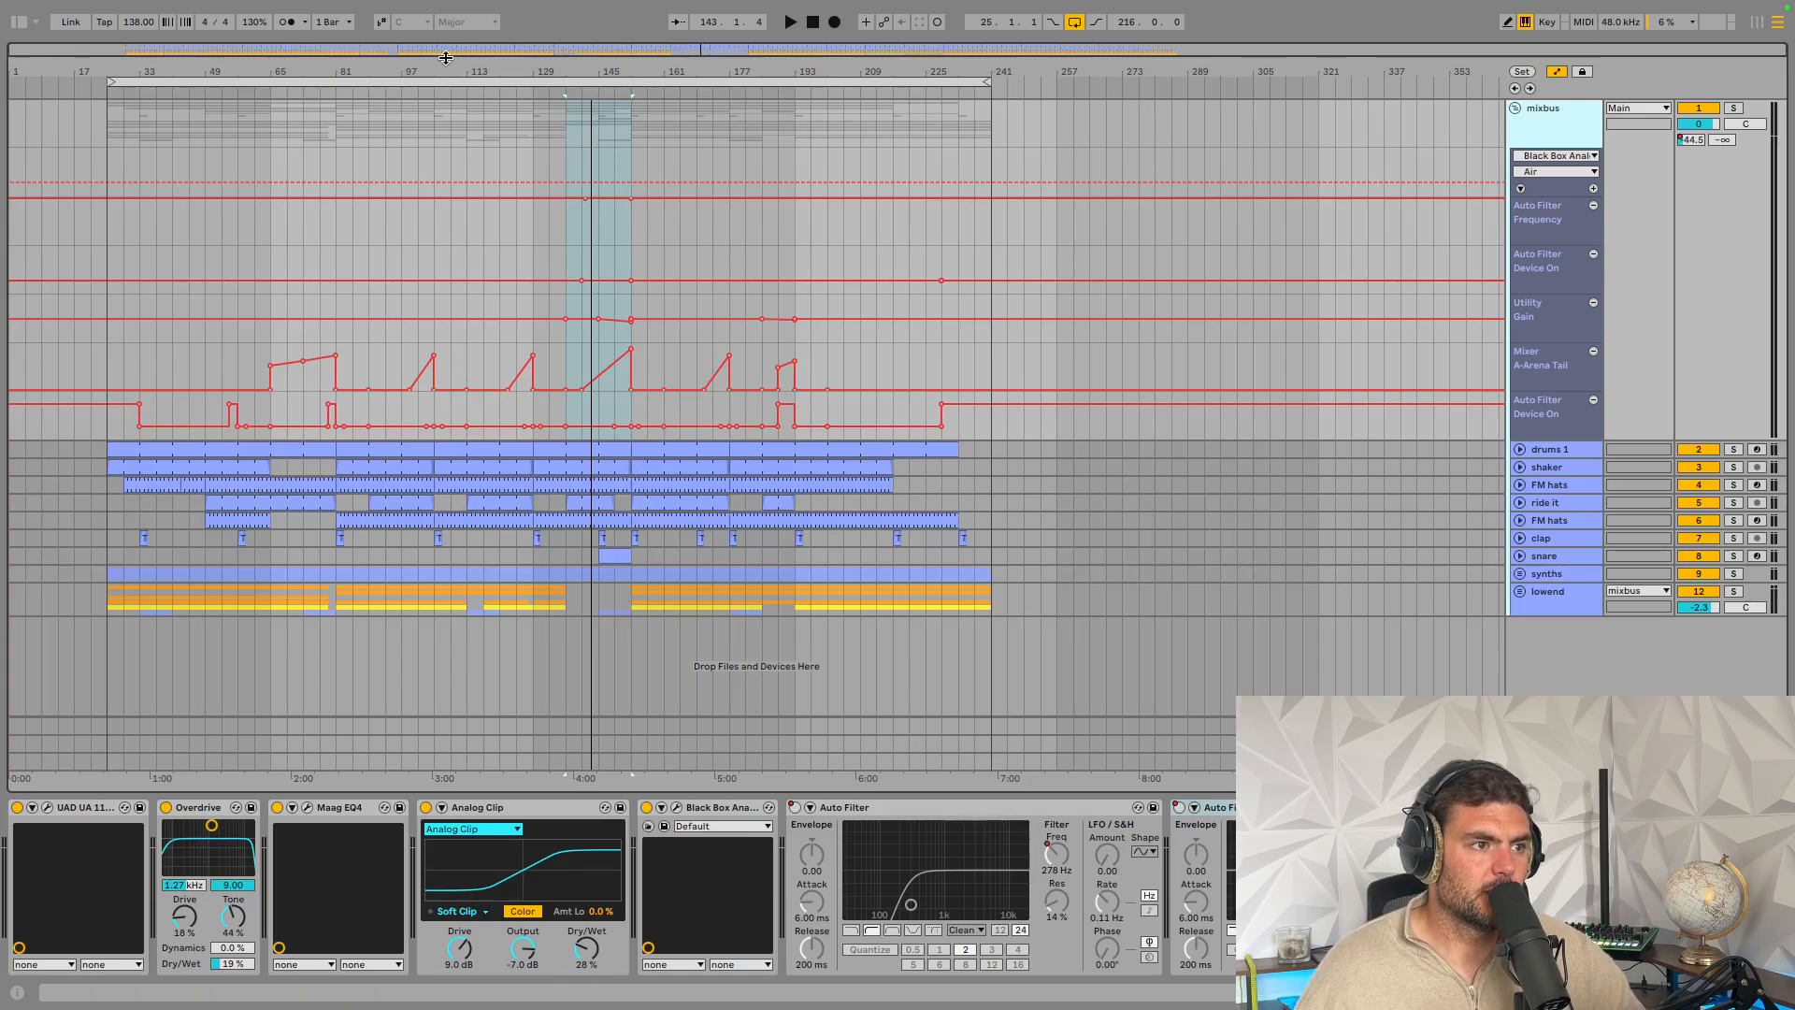
{"action": "left_click_drag", "start_coordinate": [643, 53], "coordinate": [794, 54]}
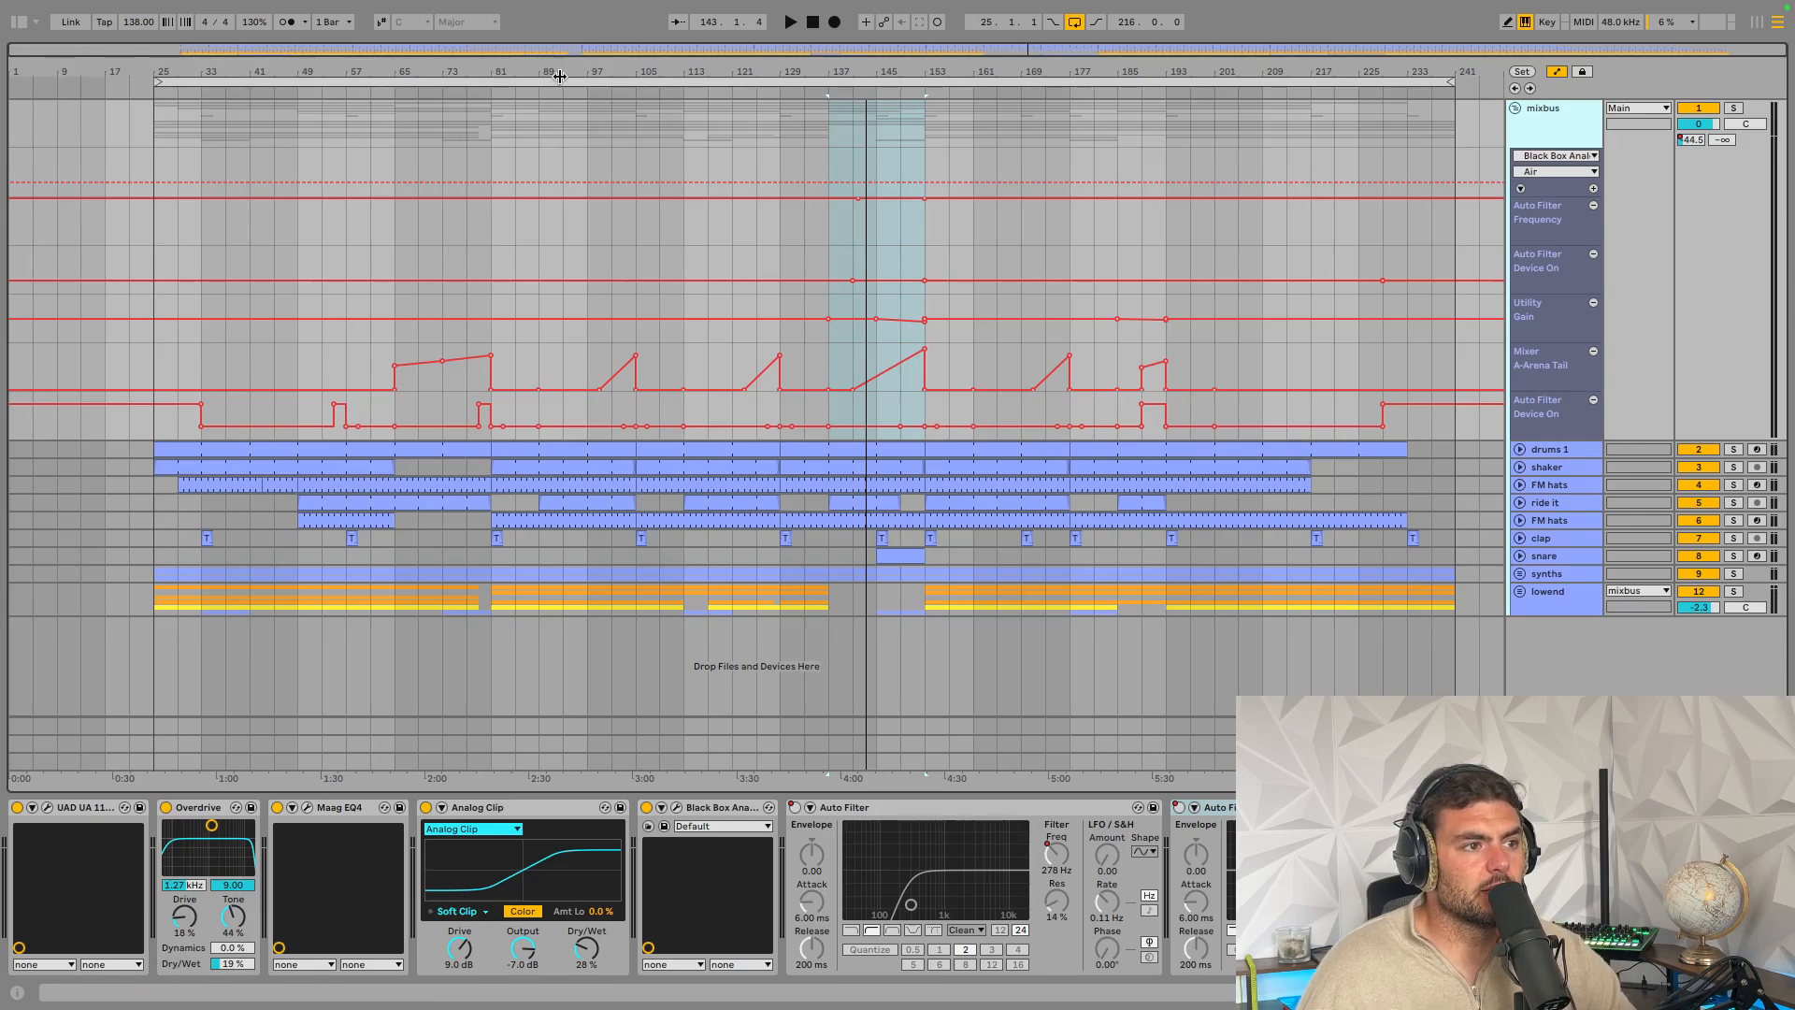
{"action": "left_click", "coordinate": [596, 82]}
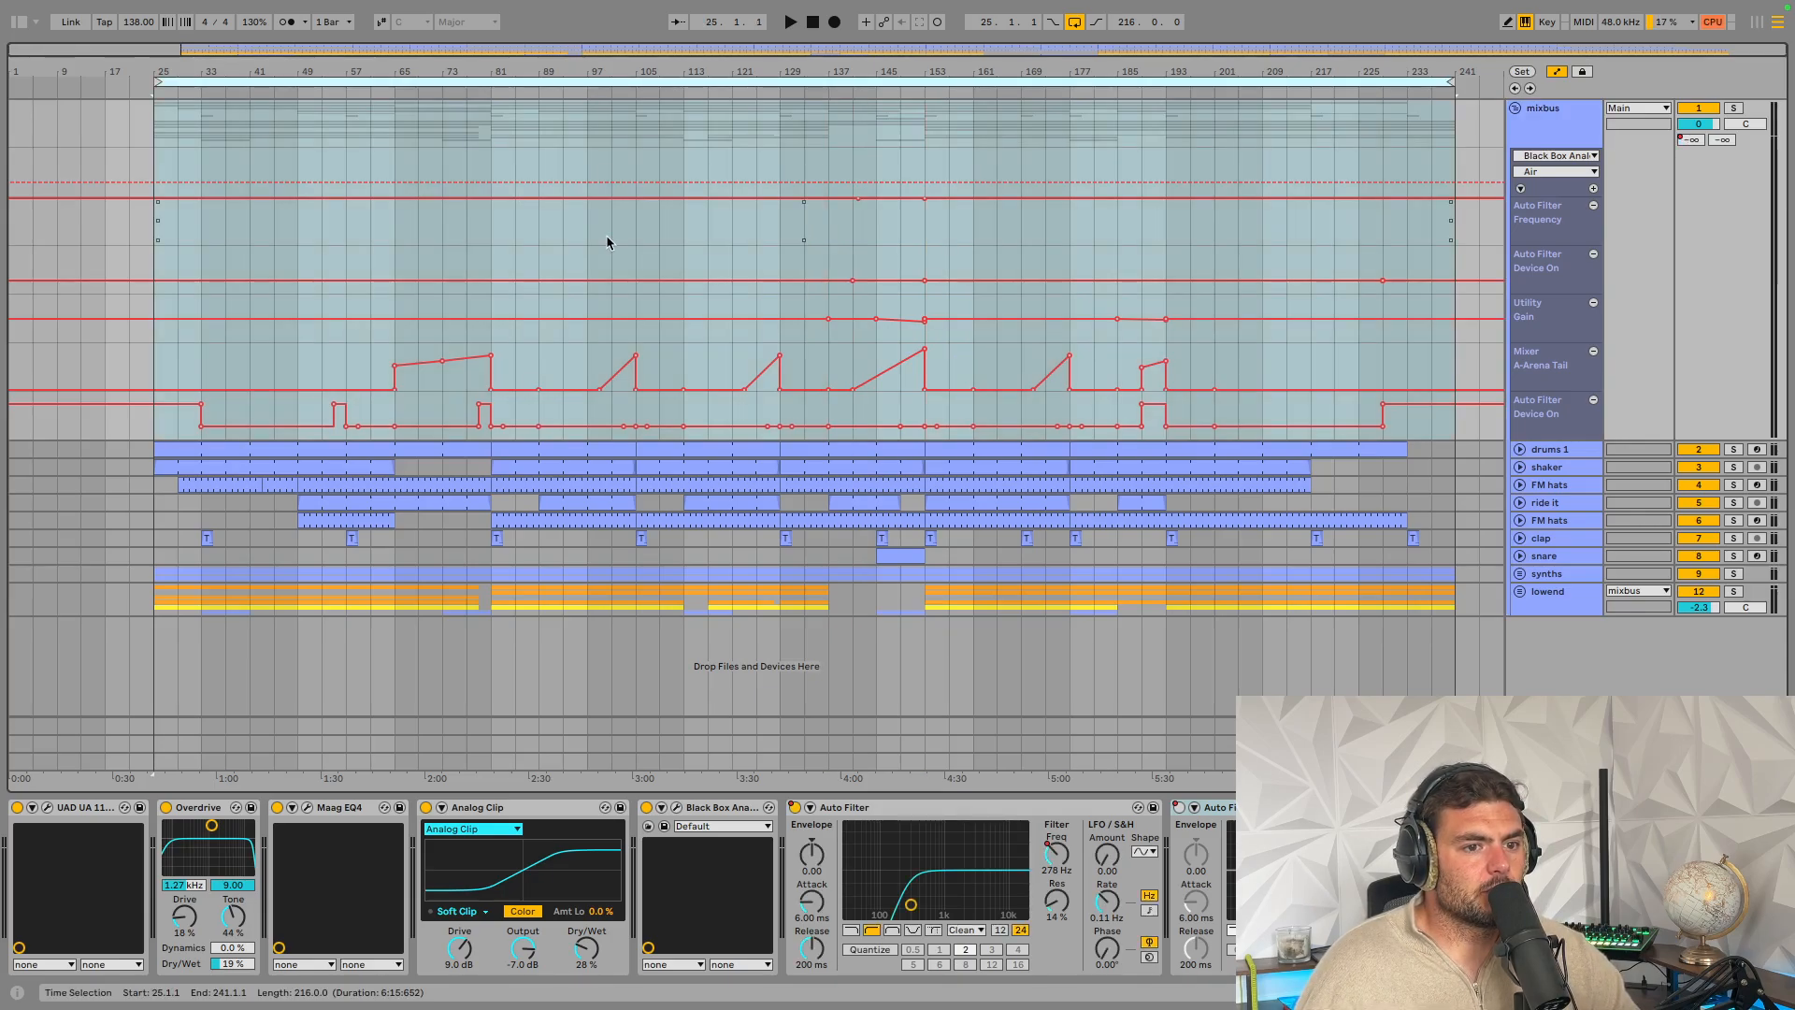
Look inside the lowend group and fold it again, leaving the mixbus group unfolded
{"action": "left_click", "coordinate": [1516, 110]}
{"action": "left_click", "coordinate": [1515, 109]}
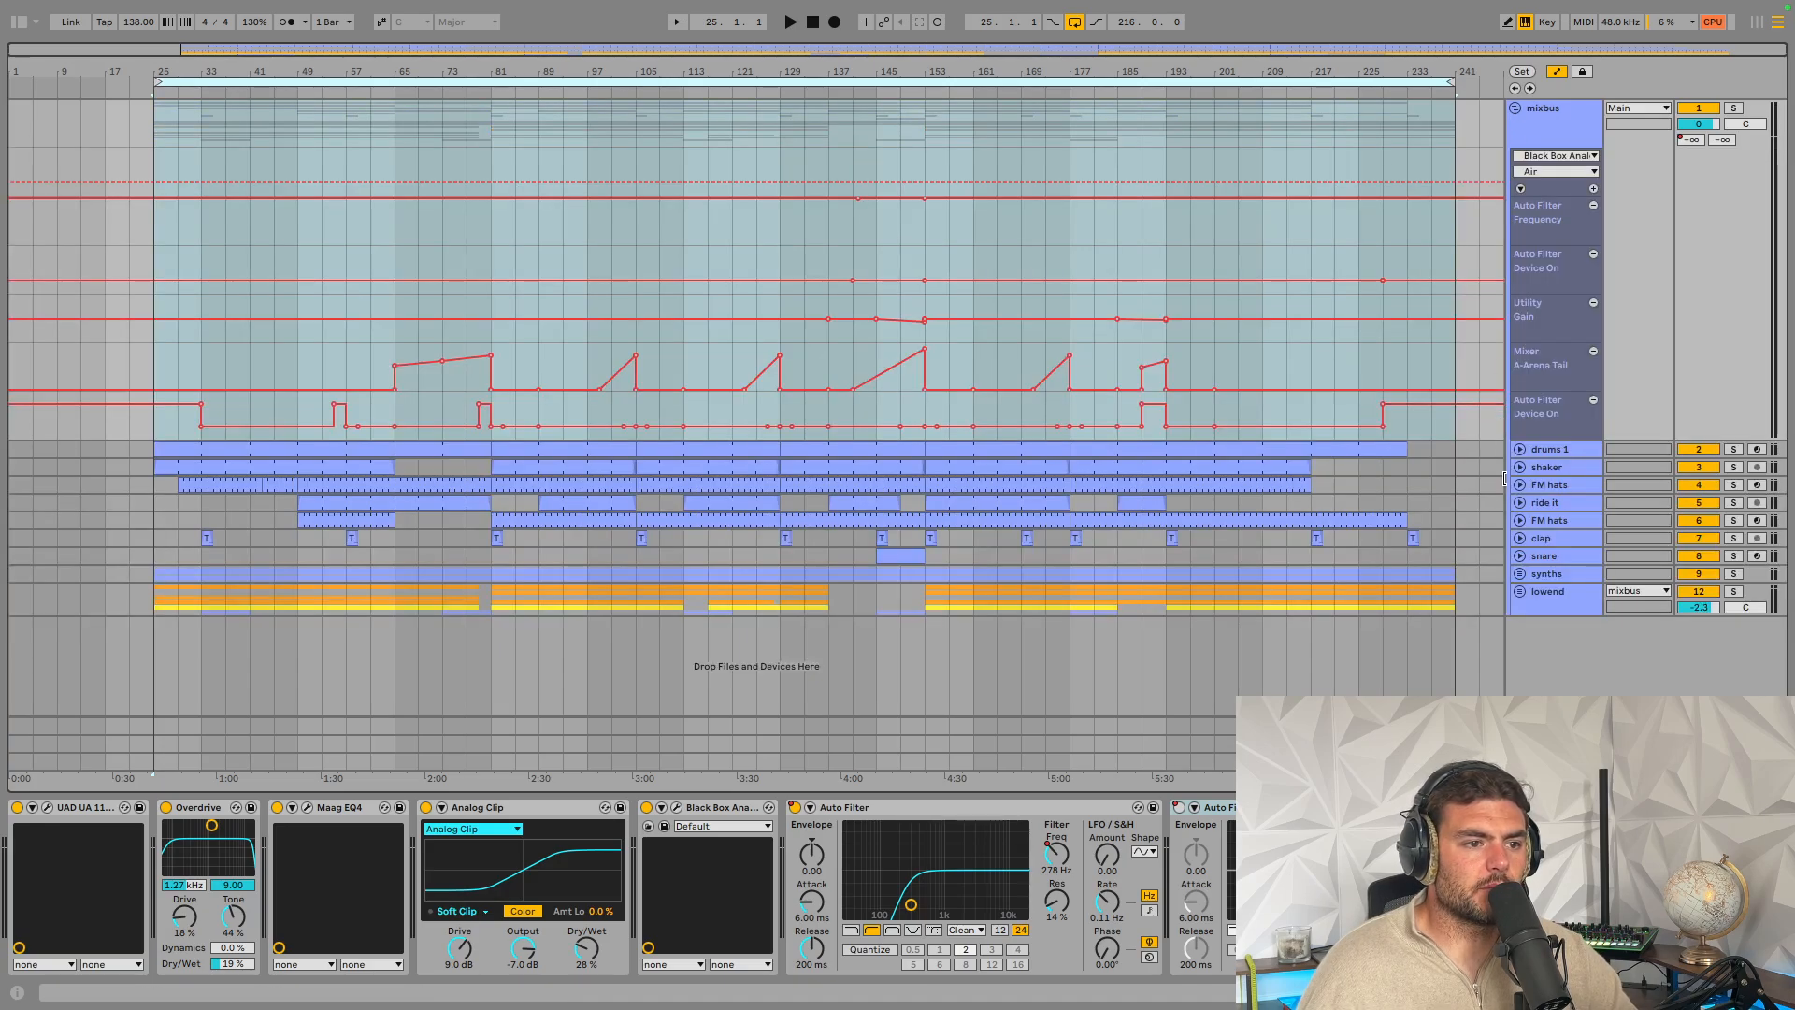
{"action": "left_click", "coordinate": [1517, 593]}
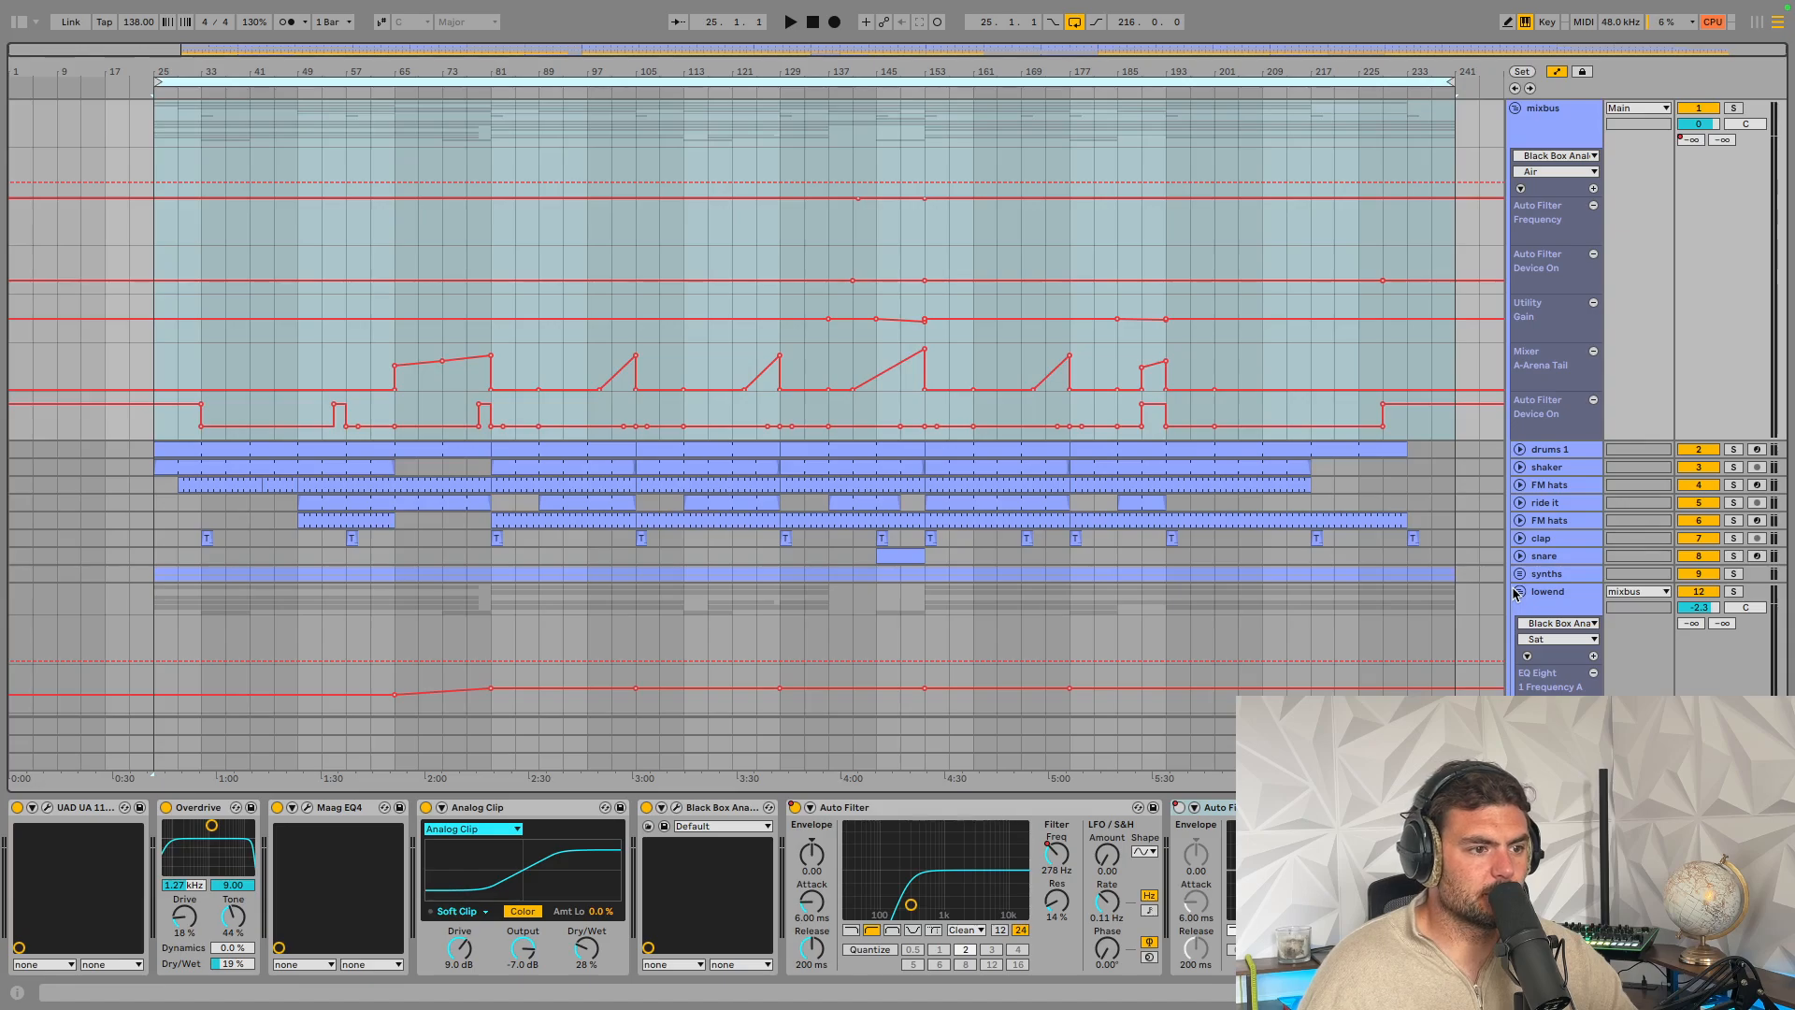
{"action": "left_click", "coordinate": [1517, 593]}
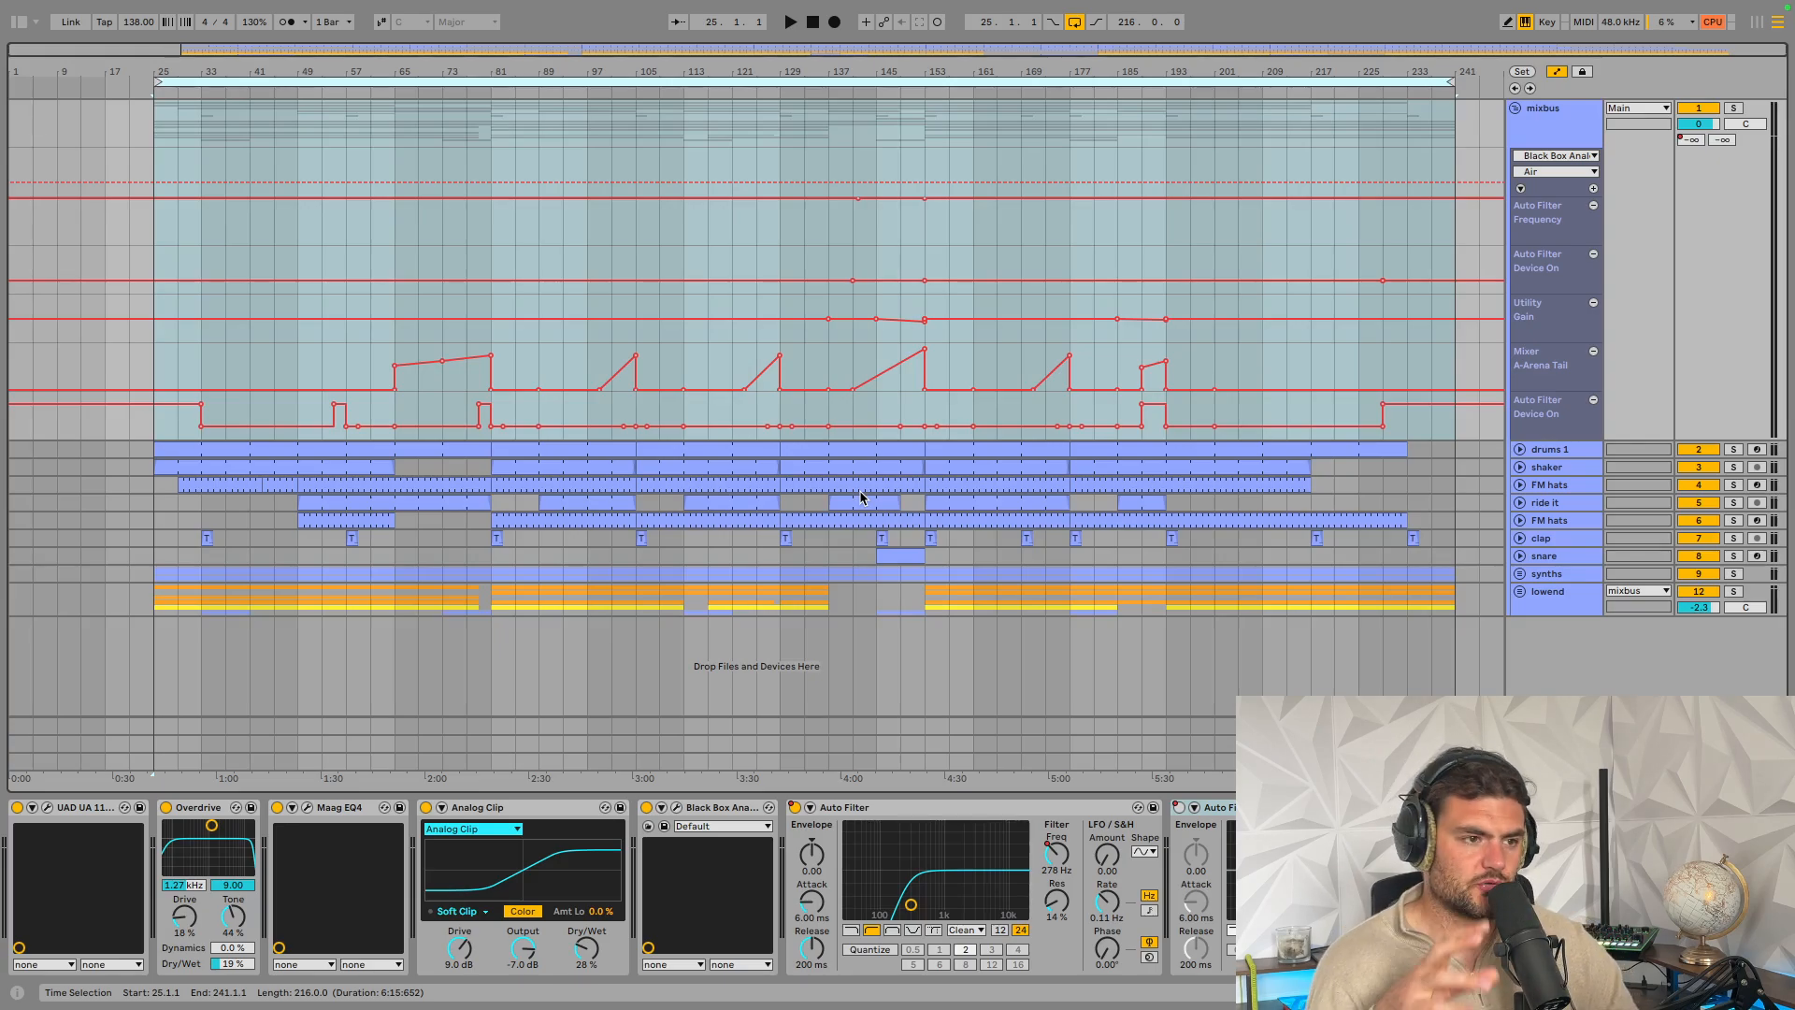
Play the arrangement from bar 25 and stop just before bar 33
{"action": "left_click", "coordinate": [164, 293]}
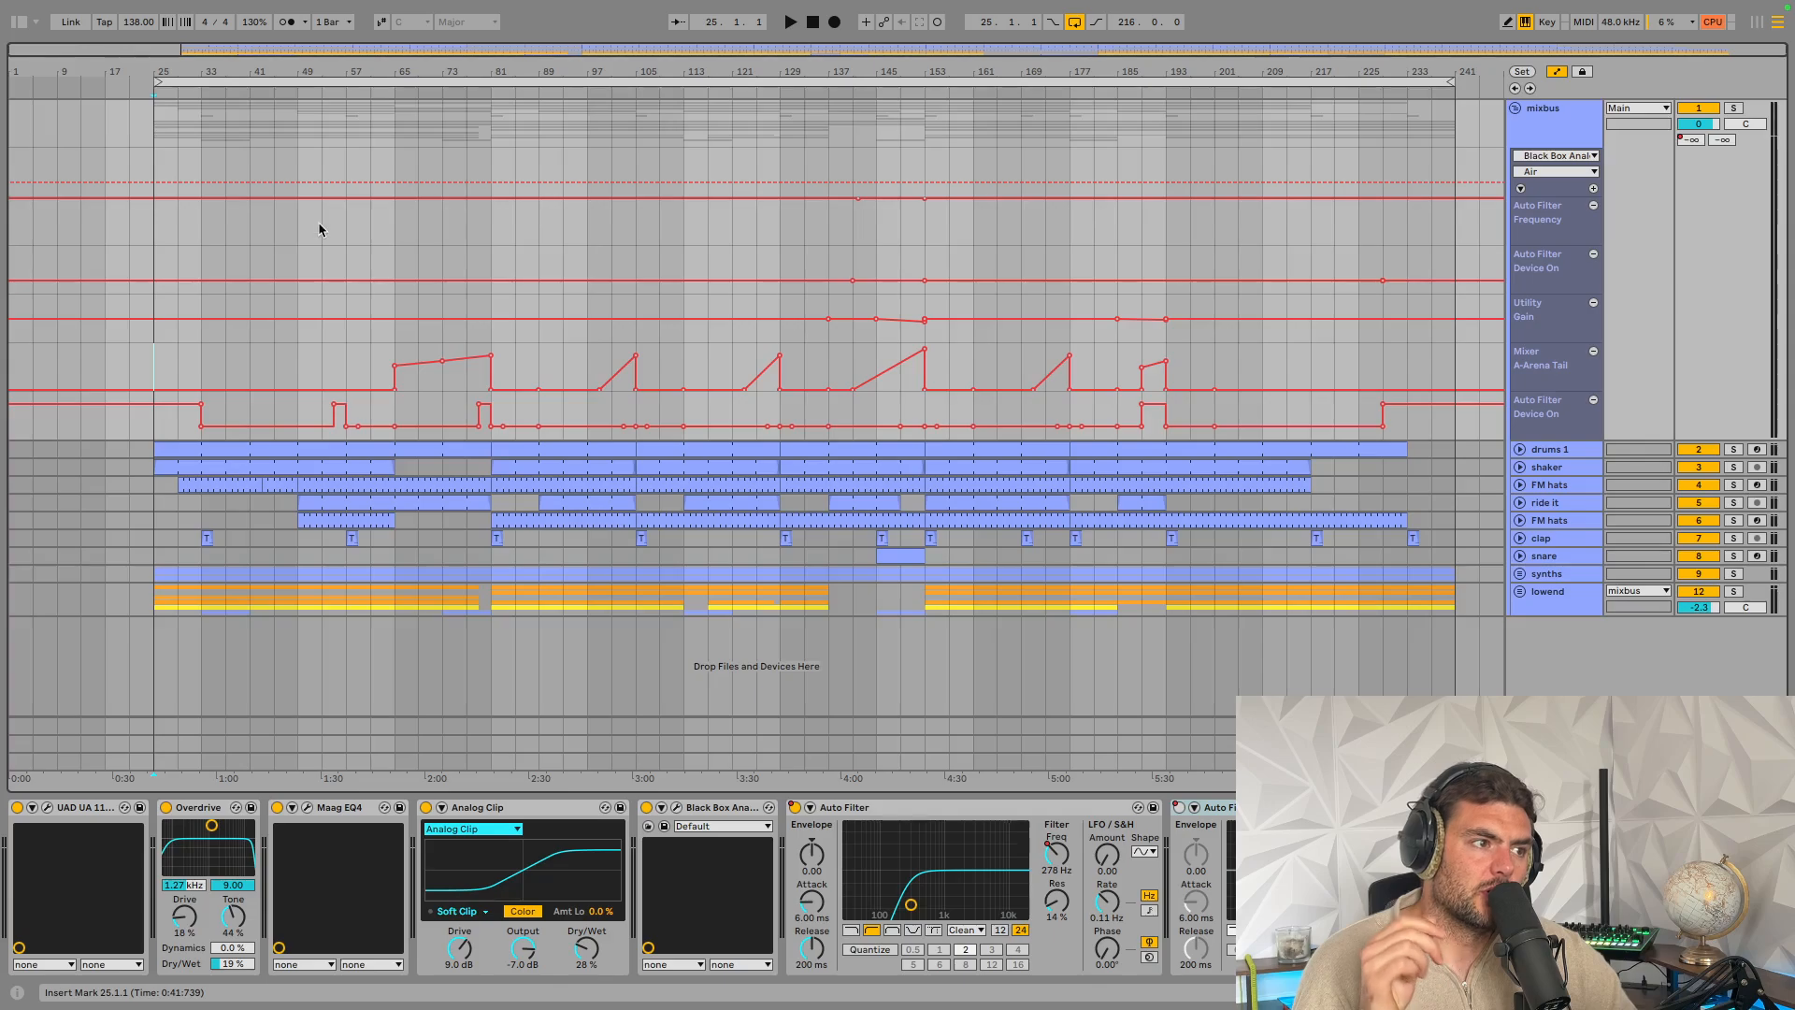
{"action": "key", "text": "space"}
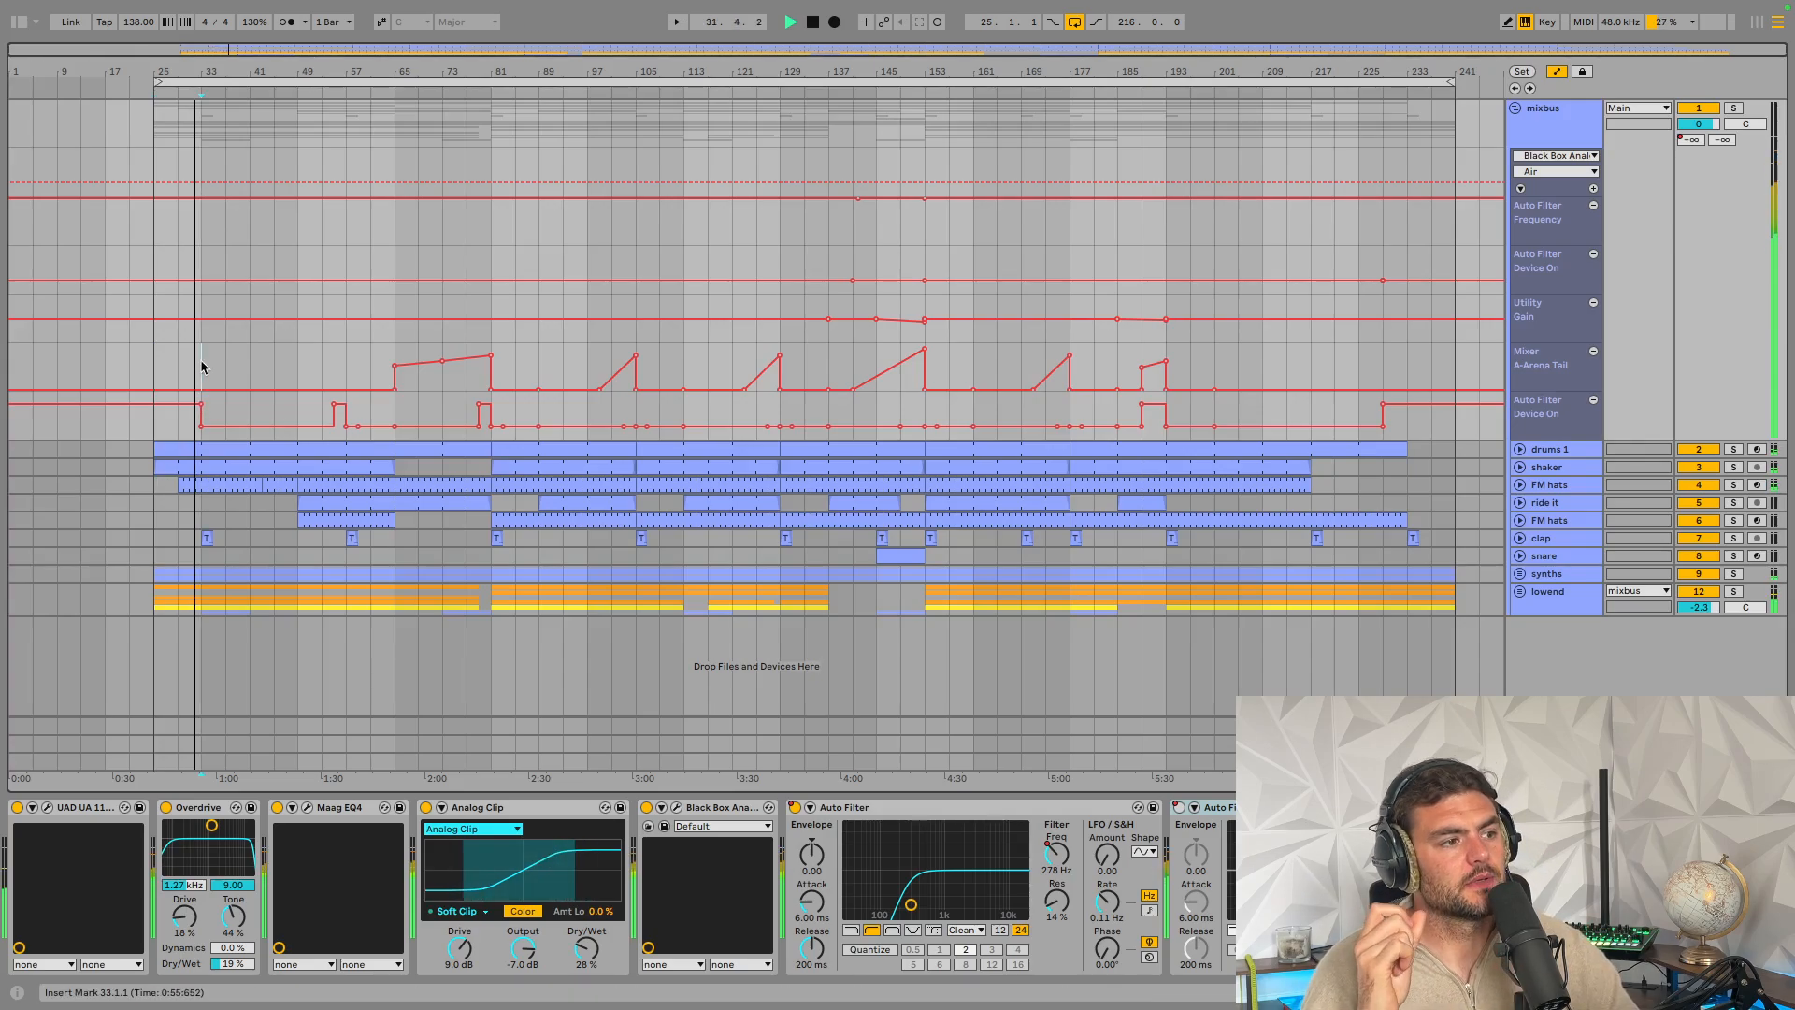
{"action": "key", "text": "space"}
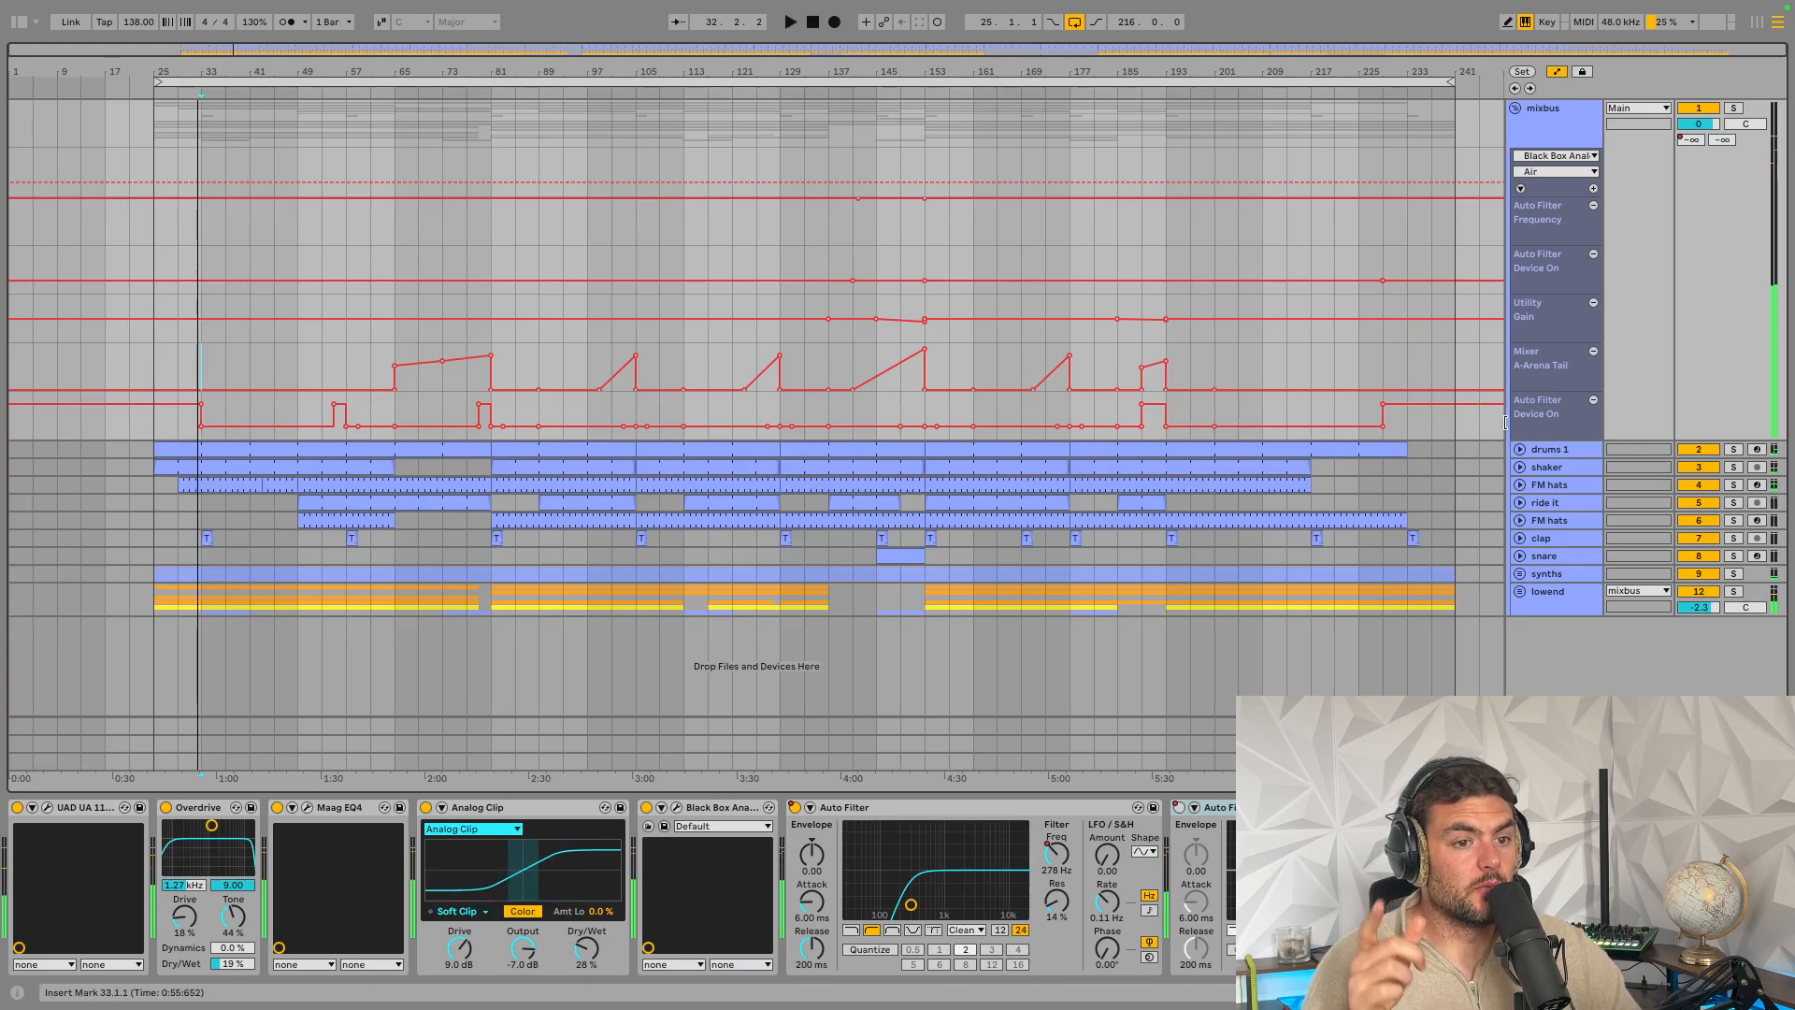
Inspect the first FM hats track's drum rack, auditioning its DS FM, DS HHO and DS HHC pads
{"action": "left_click", "coordinate": [1551, 487]}
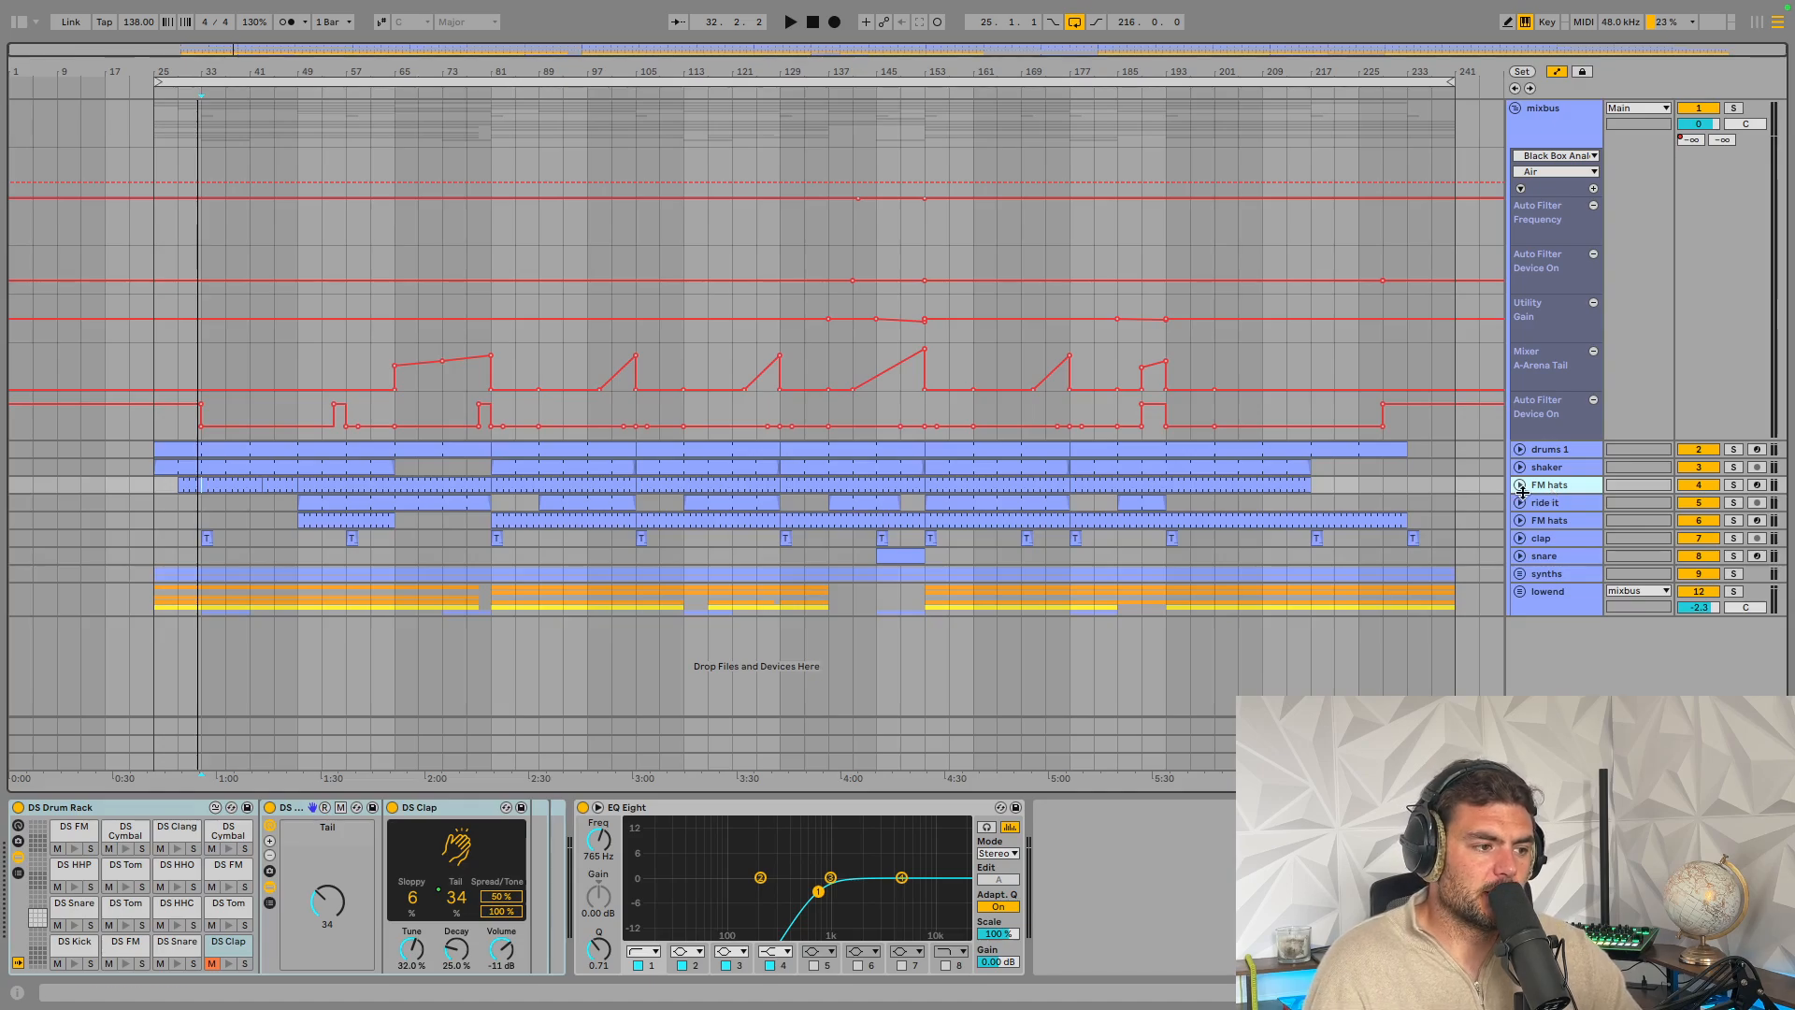
{"action": "left_click", "coordinate": [221, 872]}
{"action": "left_click", "coordinate": [170, 869]}
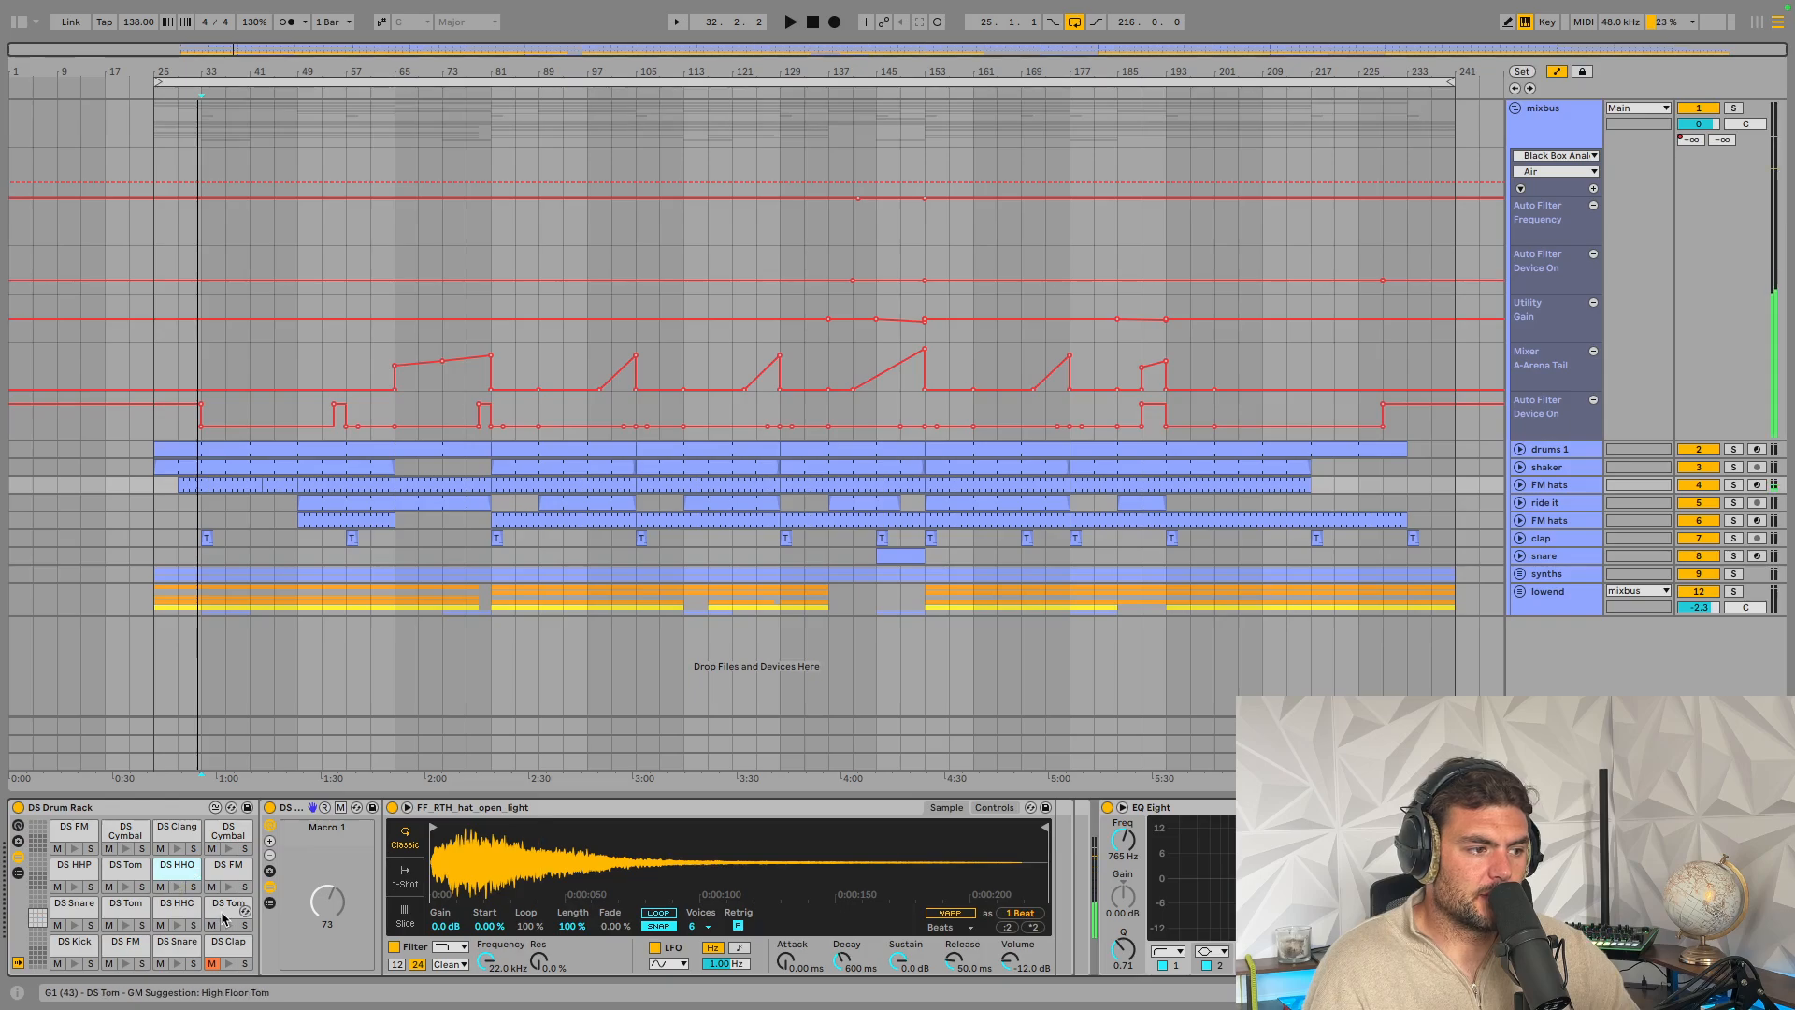
{"action": "left_click", "coordinate": [174, 924]}
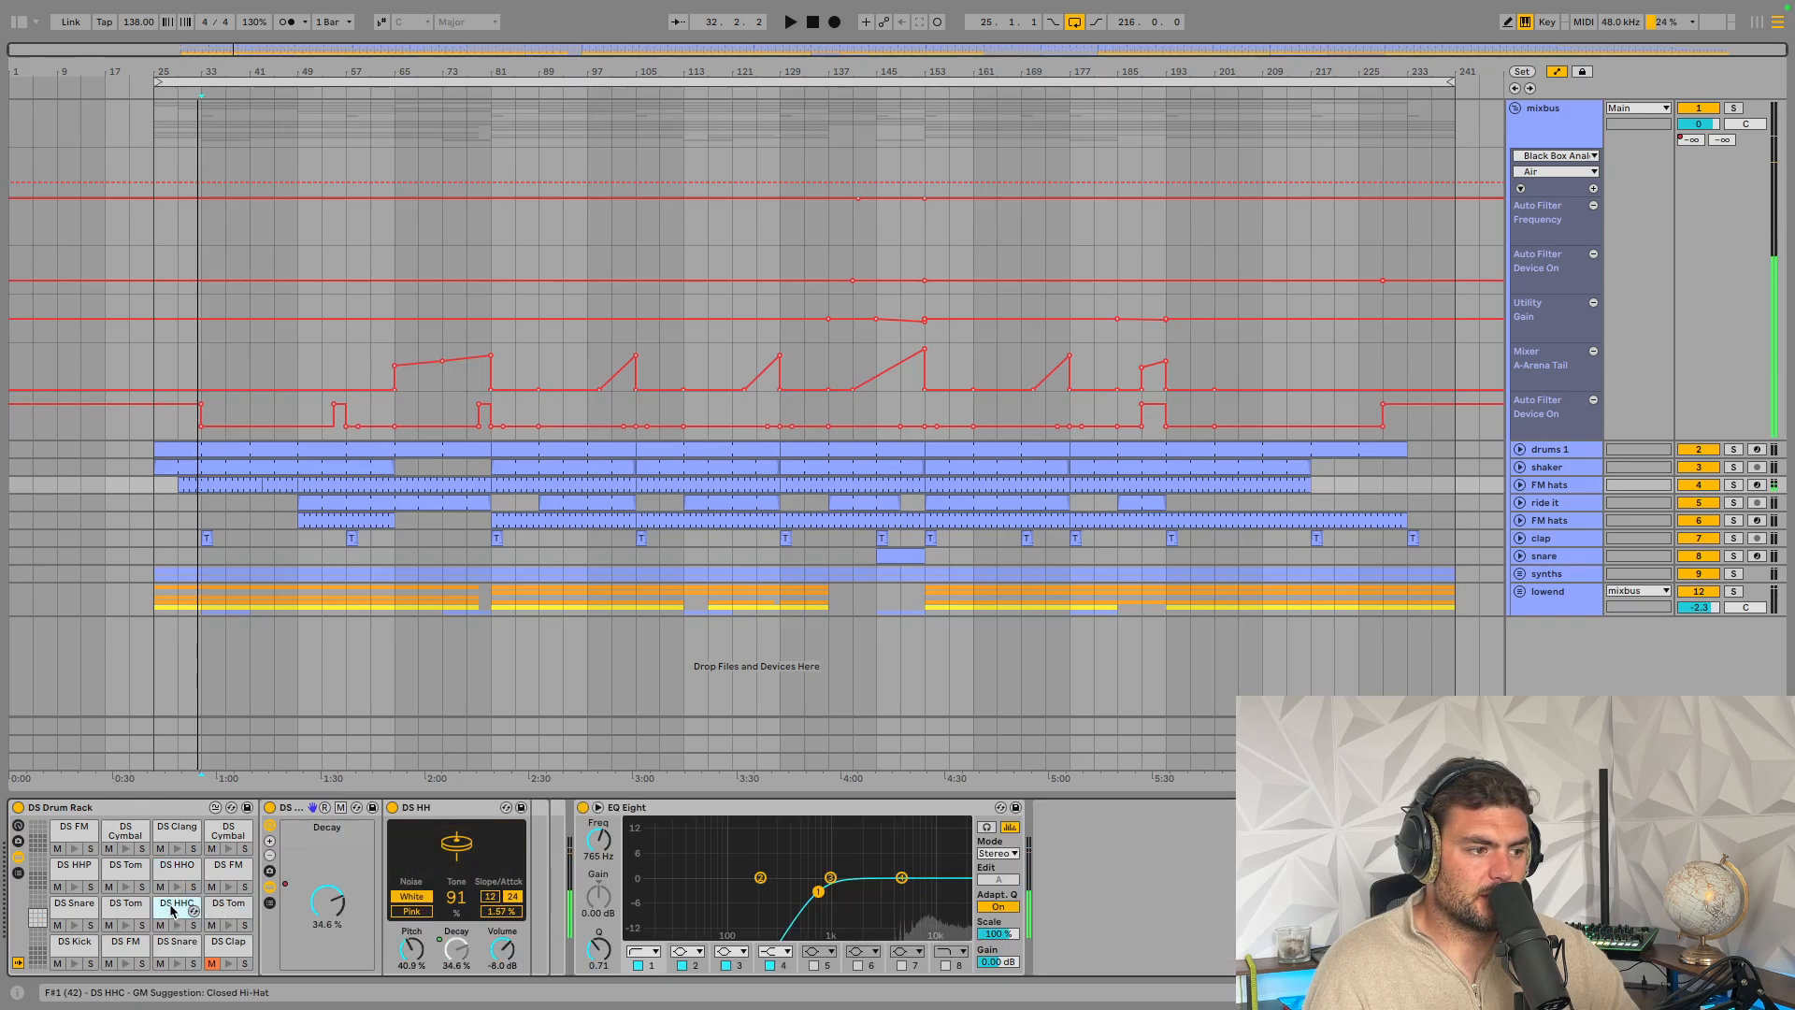
{"action": "double_click", "coordinate": [170, 905]}
{"action": "double_click", "coordinate": [170, 905]}
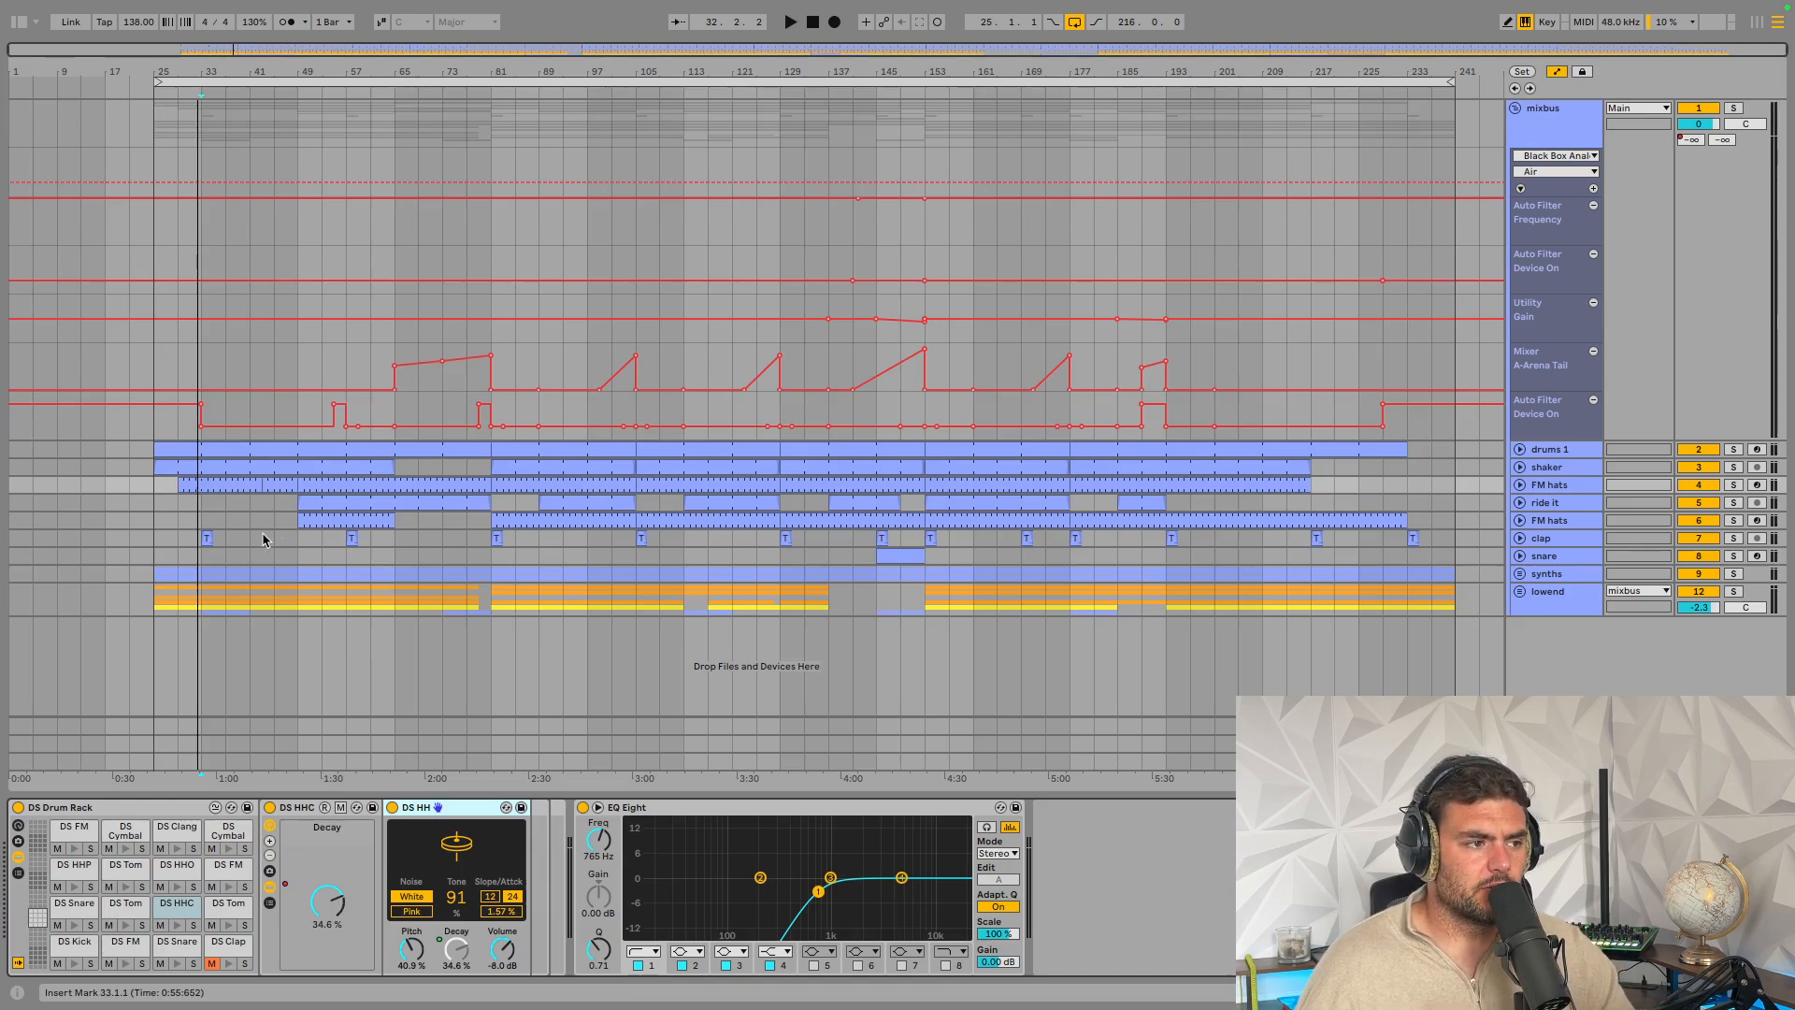
Unfold the synths group during playback from bar 25 and select the clap fill clip at bar 57
{"action": "left_click", "coordinate": [181, 94]}
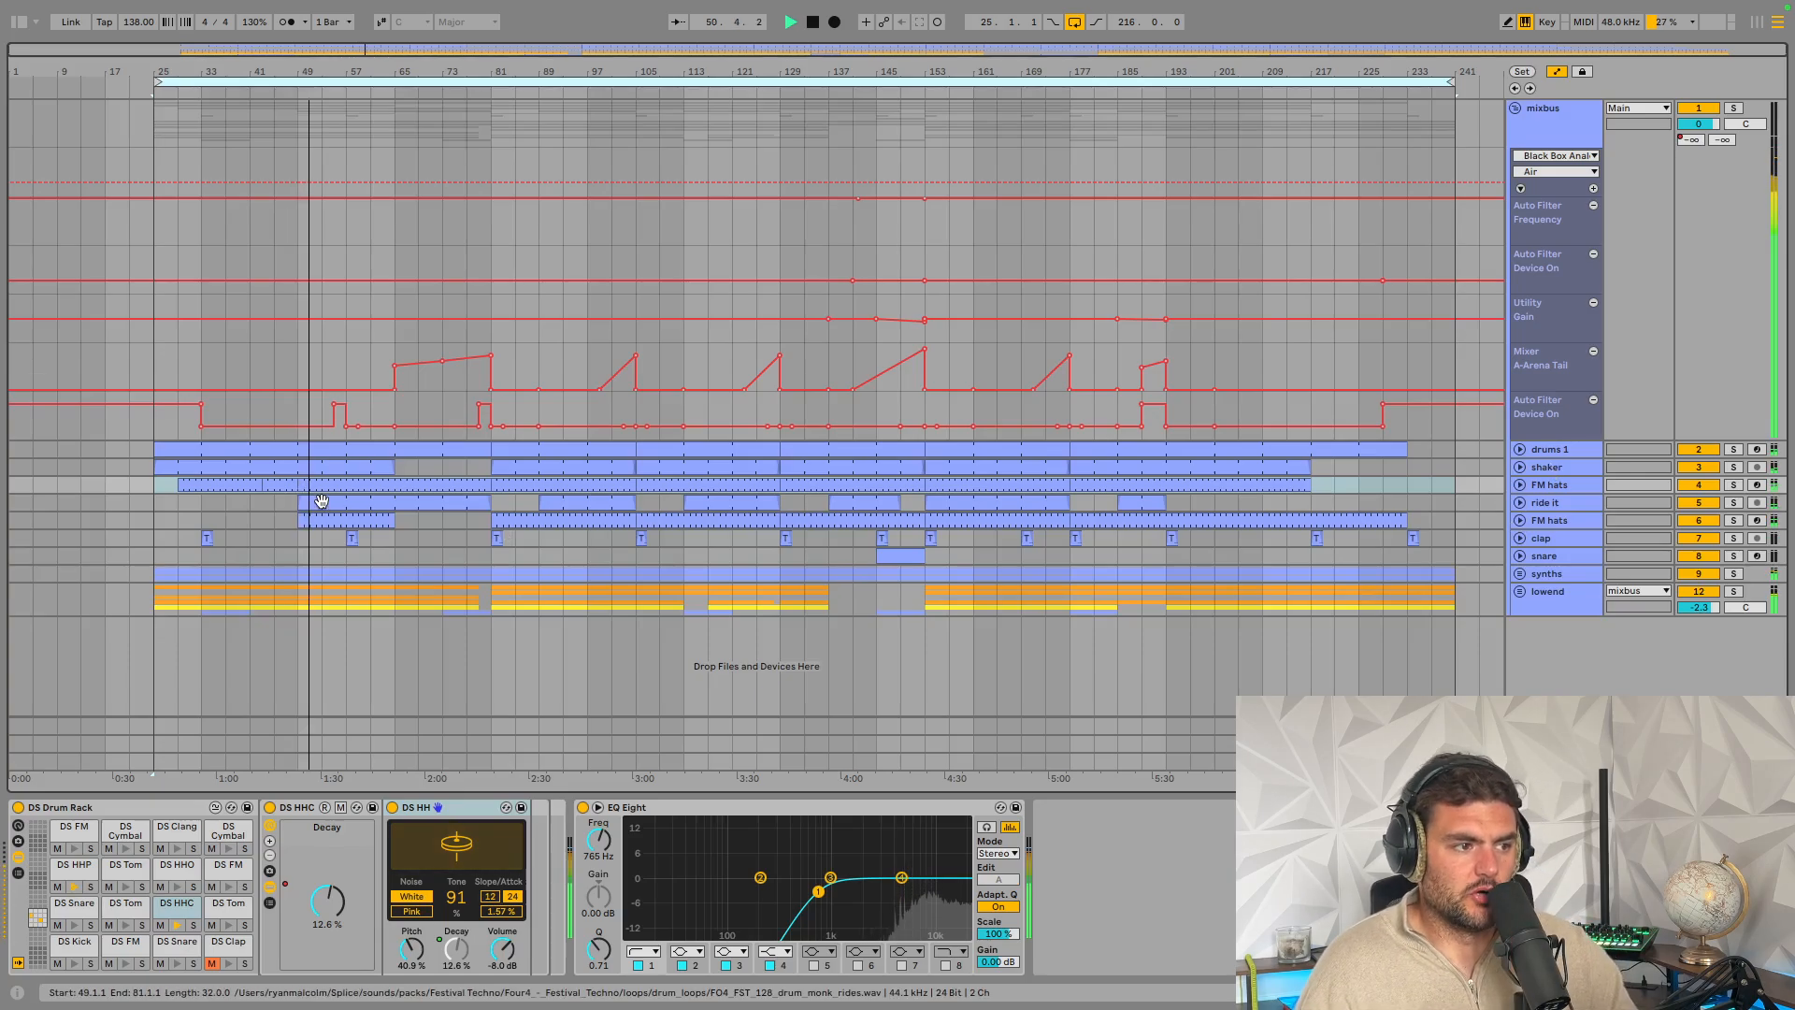
{"action": "left_click", "coordinate": [1519, 573]}
{"action": "left_click", "coordinate": [1354, 568]}
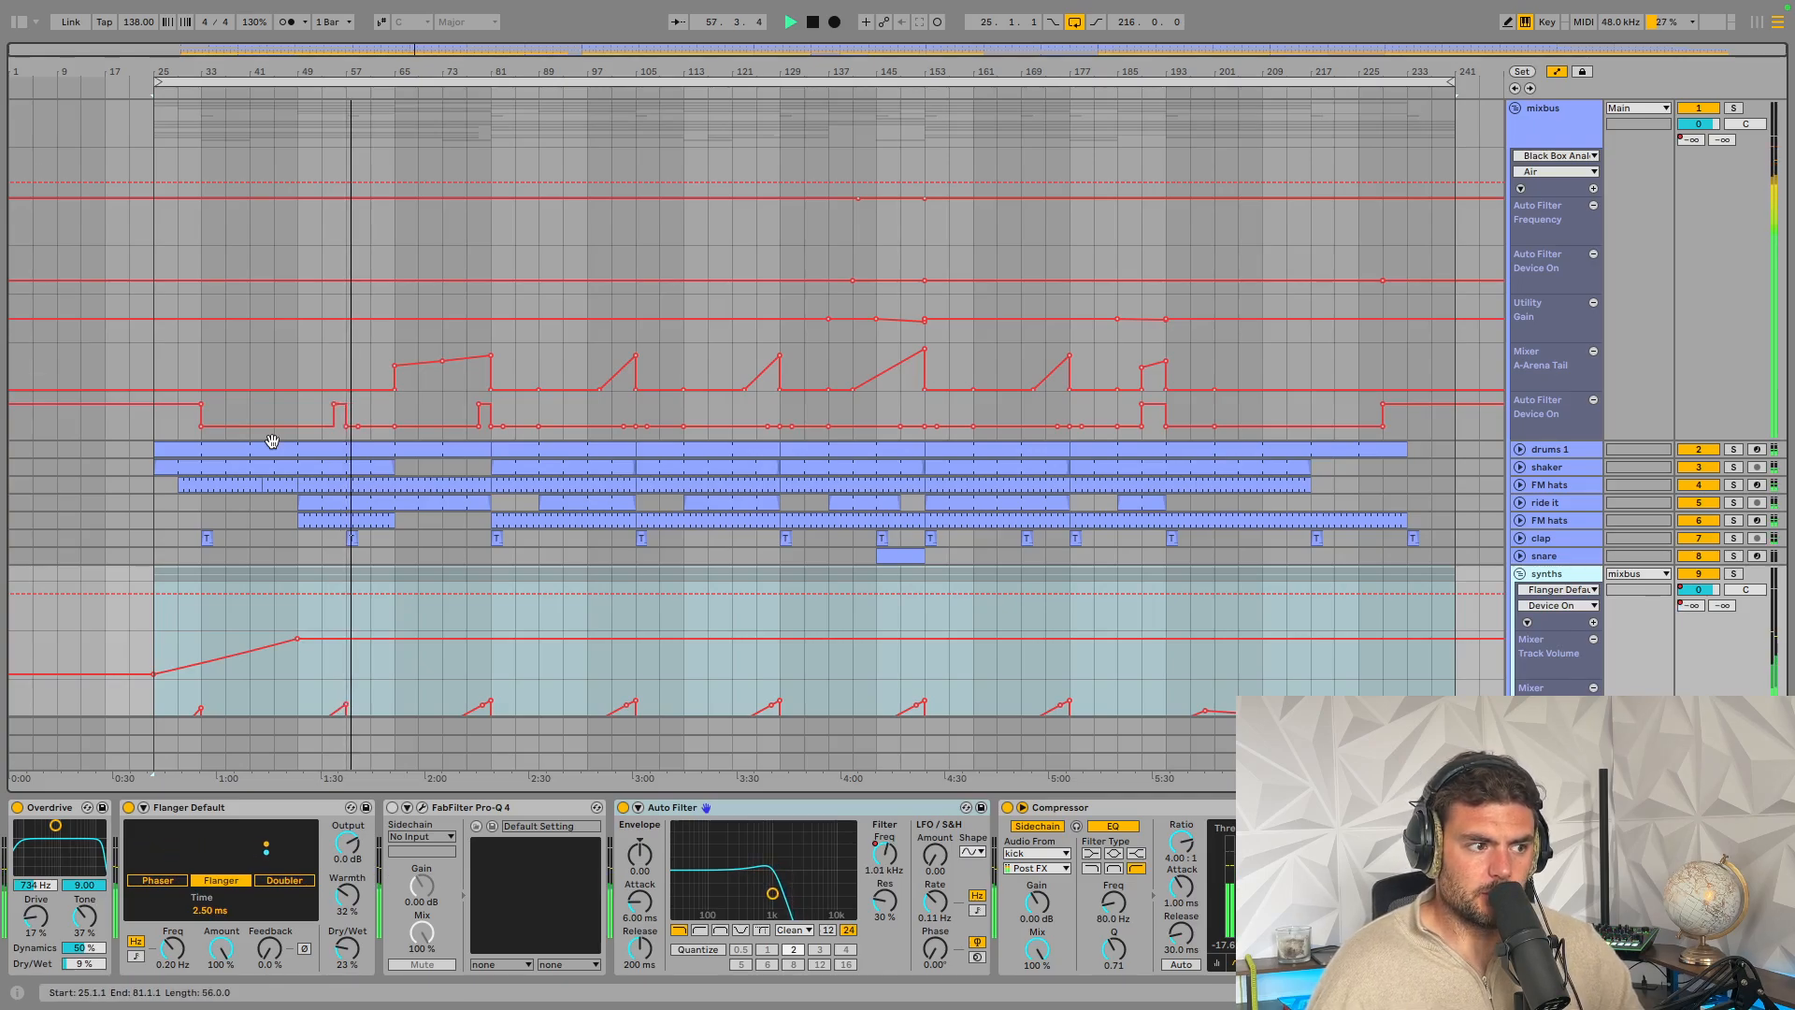
{"action": "left_click", "coordinate": [351, 537]}
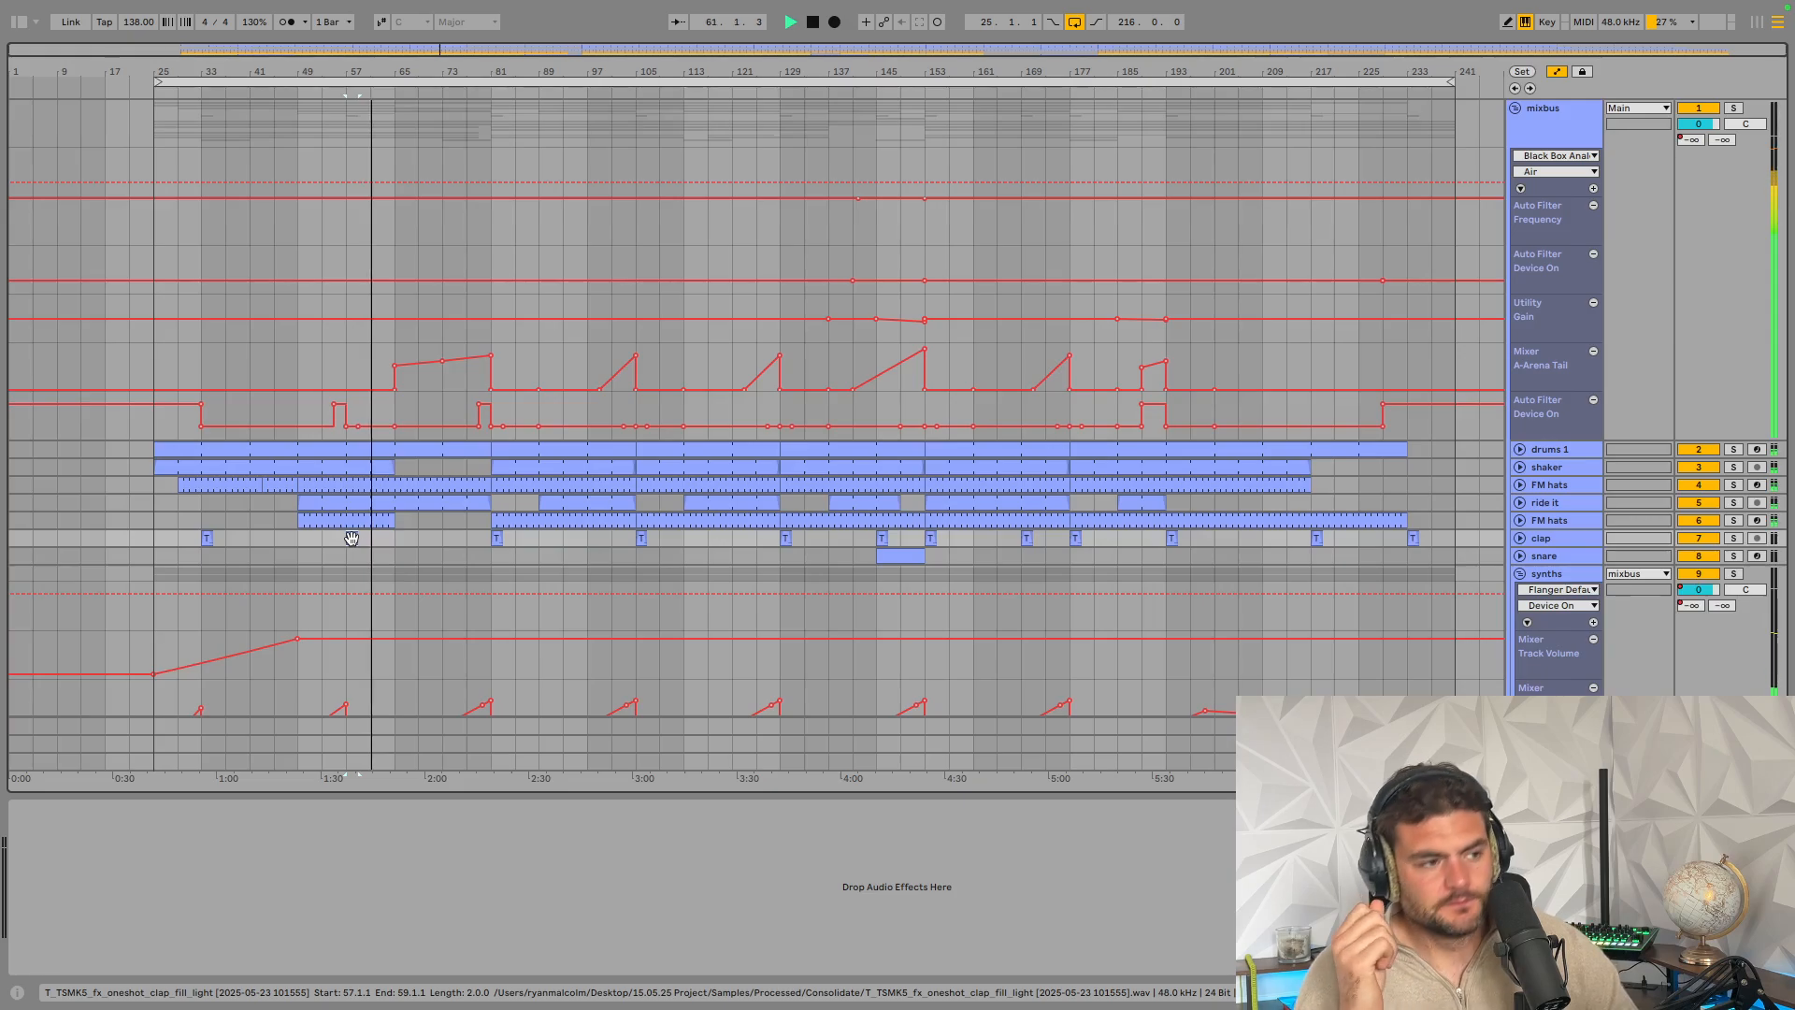
{"action": "key", "text": "space"}
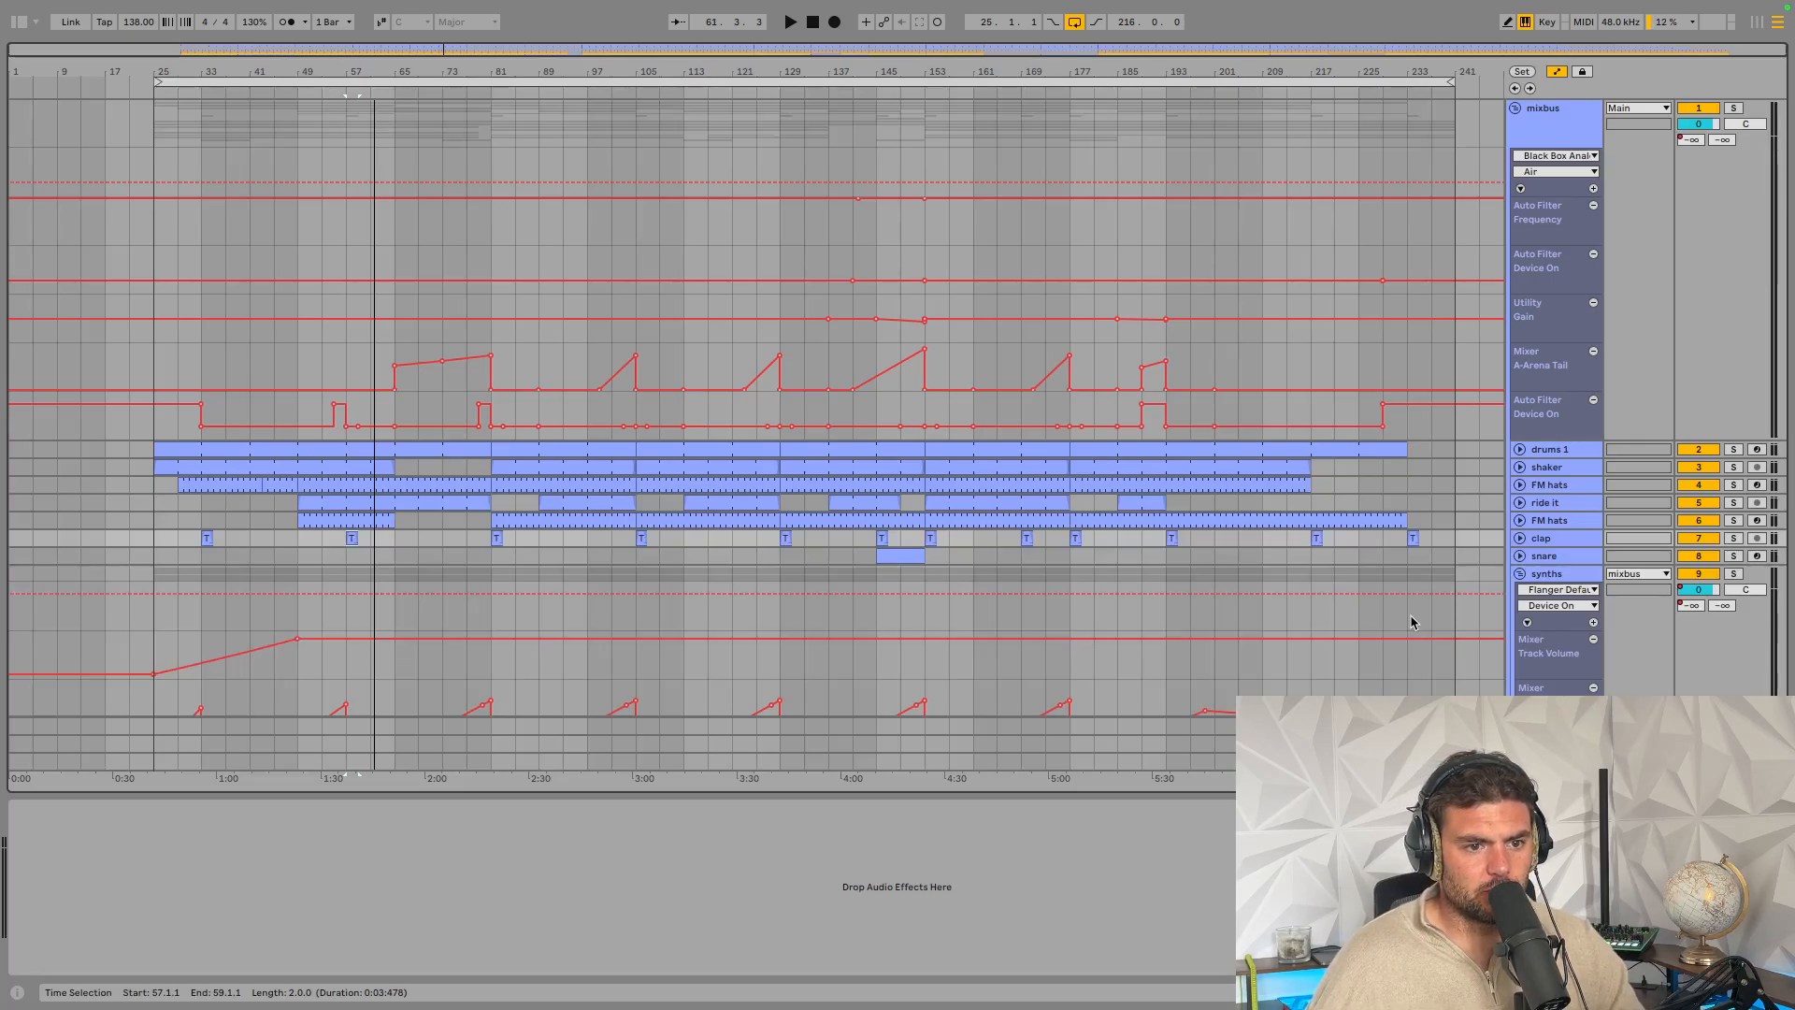
Resume playback and review the mixbus's Auto Filter Device On and A-Arena Tail automation alongside the synths group's devices
{"action": "left_click", "coordinate": [1566, 576]}
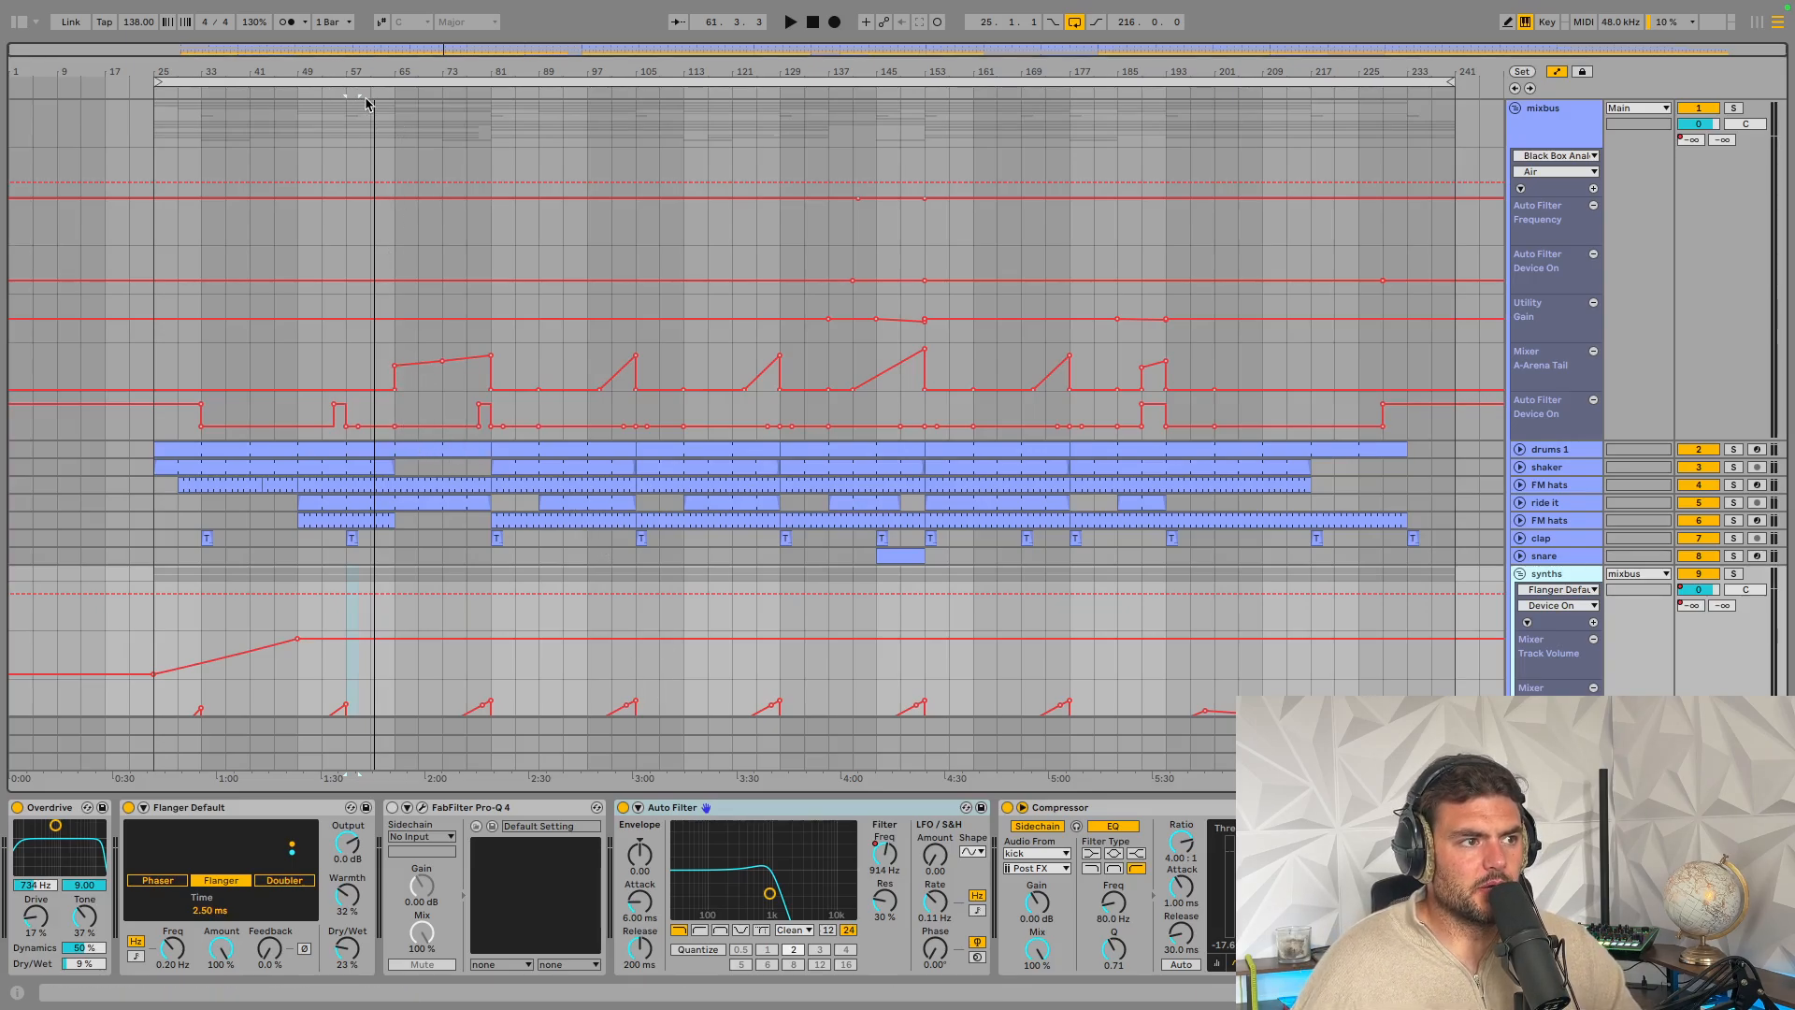
{"action": "key", "text": "space"}
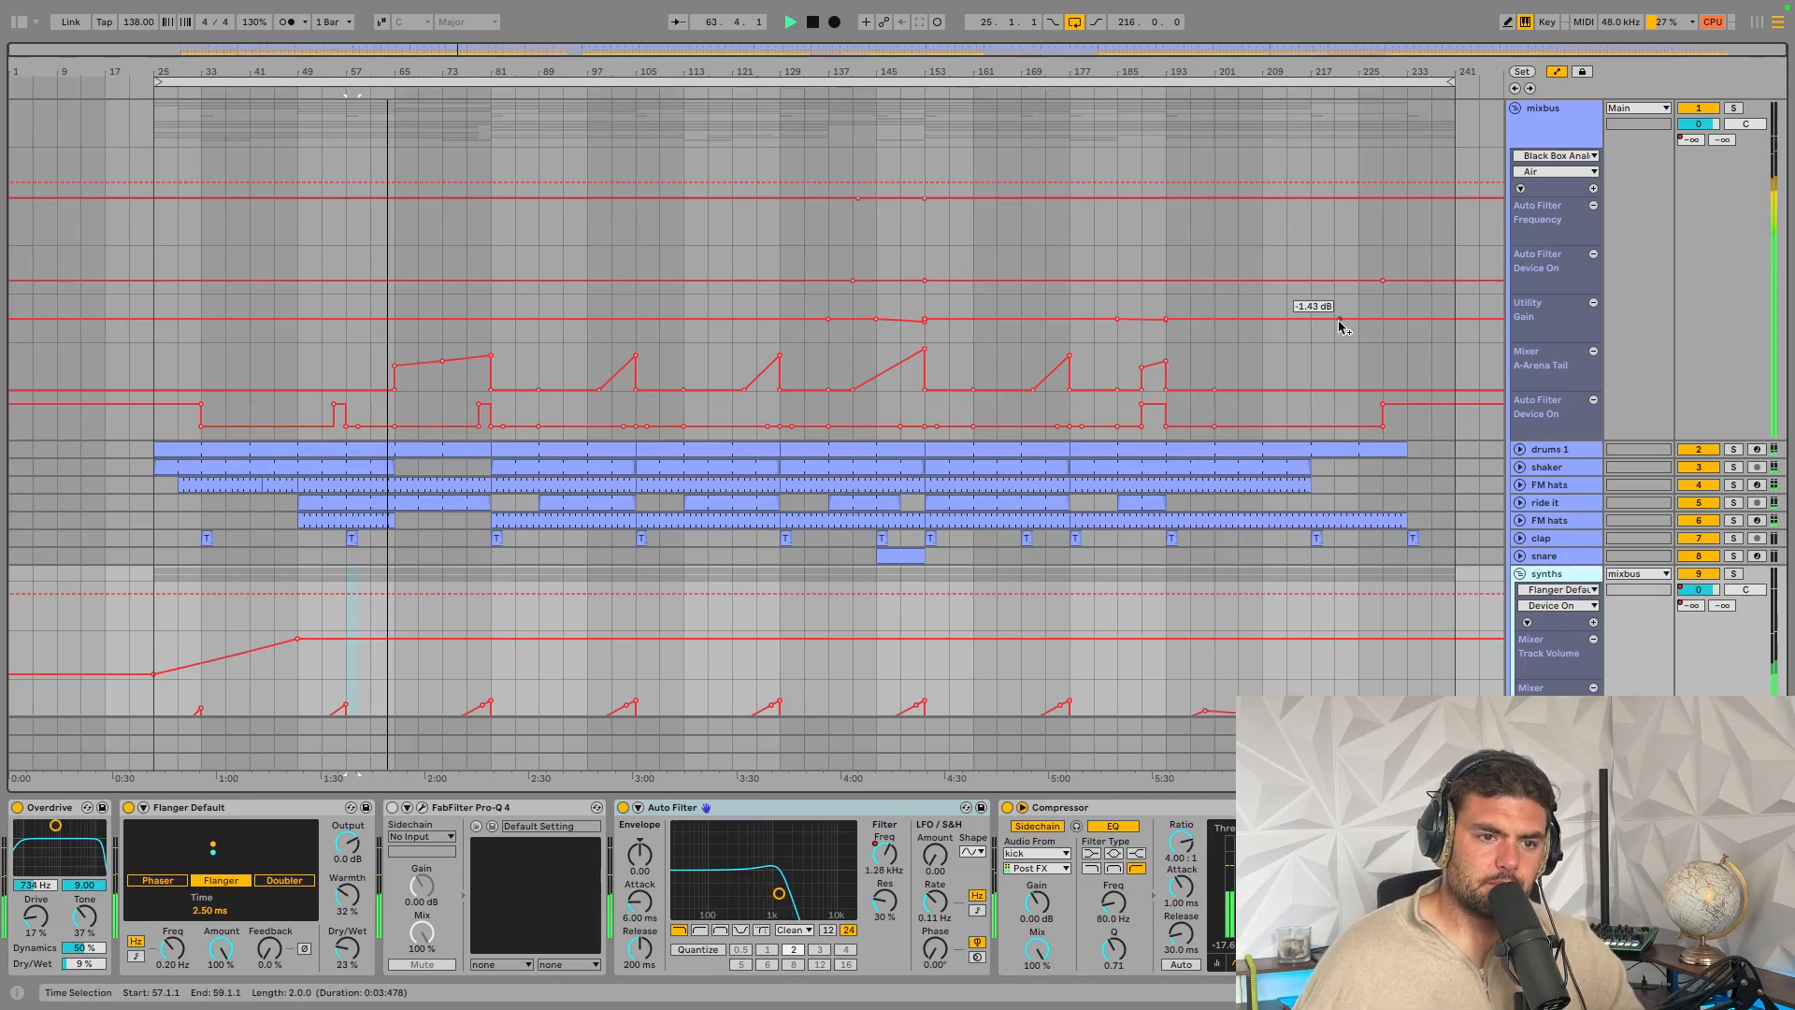
{"action": "left_click", "coordinate": [1555, 411]}
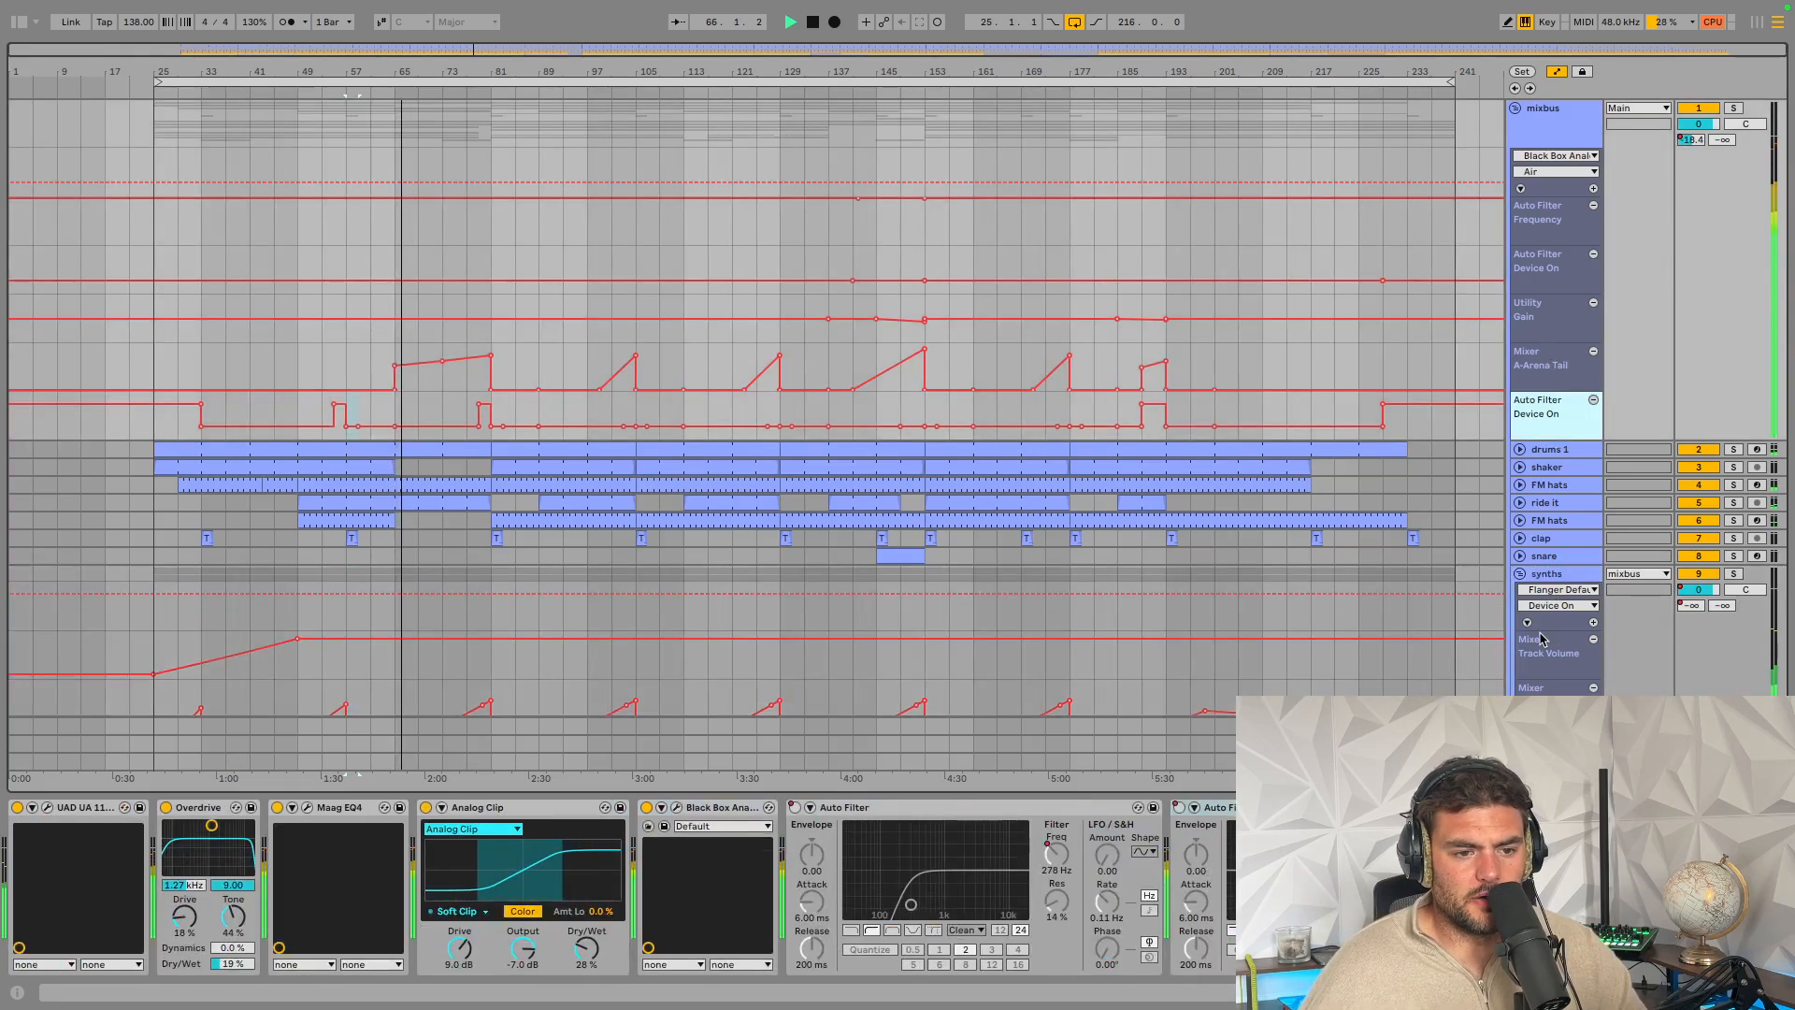
{"action": "left_click", "coordinate": [1535, 141]}
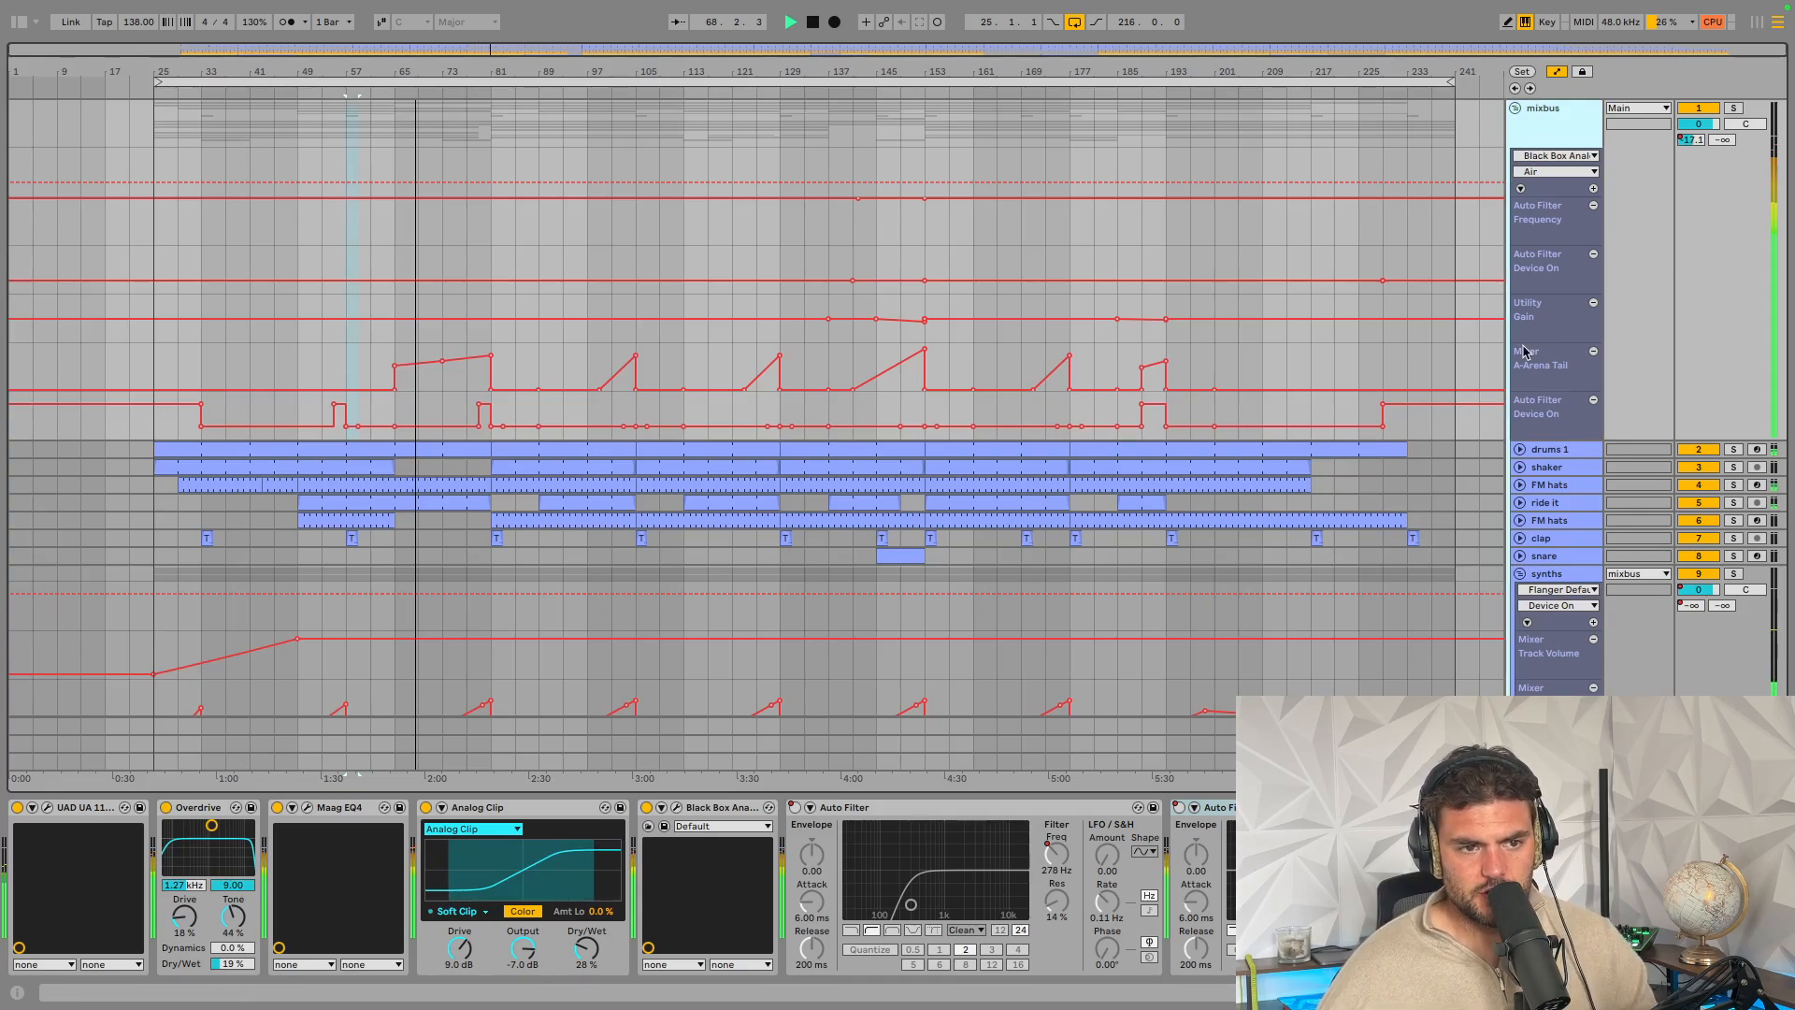
{"action": "left_click", "coordinate": [1547, 370]}
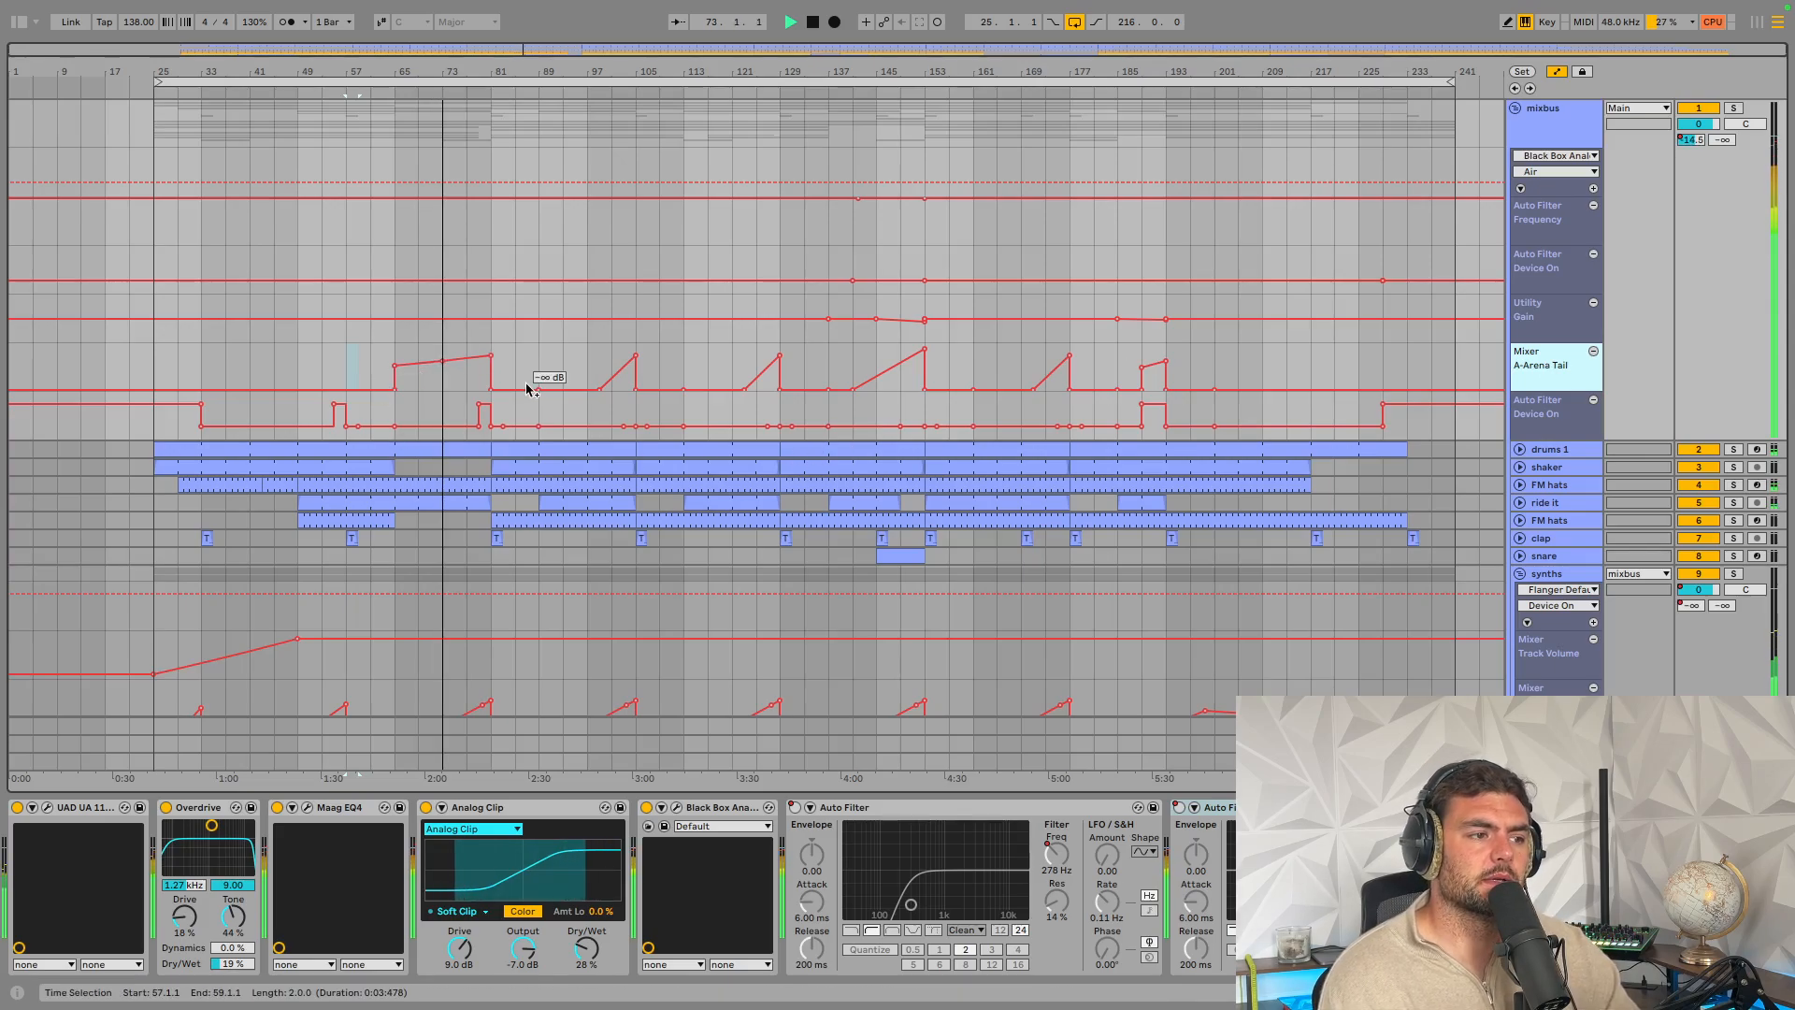
Listen while examining the synths group's A-Arena Tail and Auto Filter Frequency automation and the mixbus's reverb ramps, stopping playback at bar 86
{"action": "scroll", "coordinate": [531, 386], "scroll_direction": "down", "scroll_amount": 4}
{"action": "scroll", "coordinate": [468, 565], "scroll_direction": "down", "scroll_amount": 2}
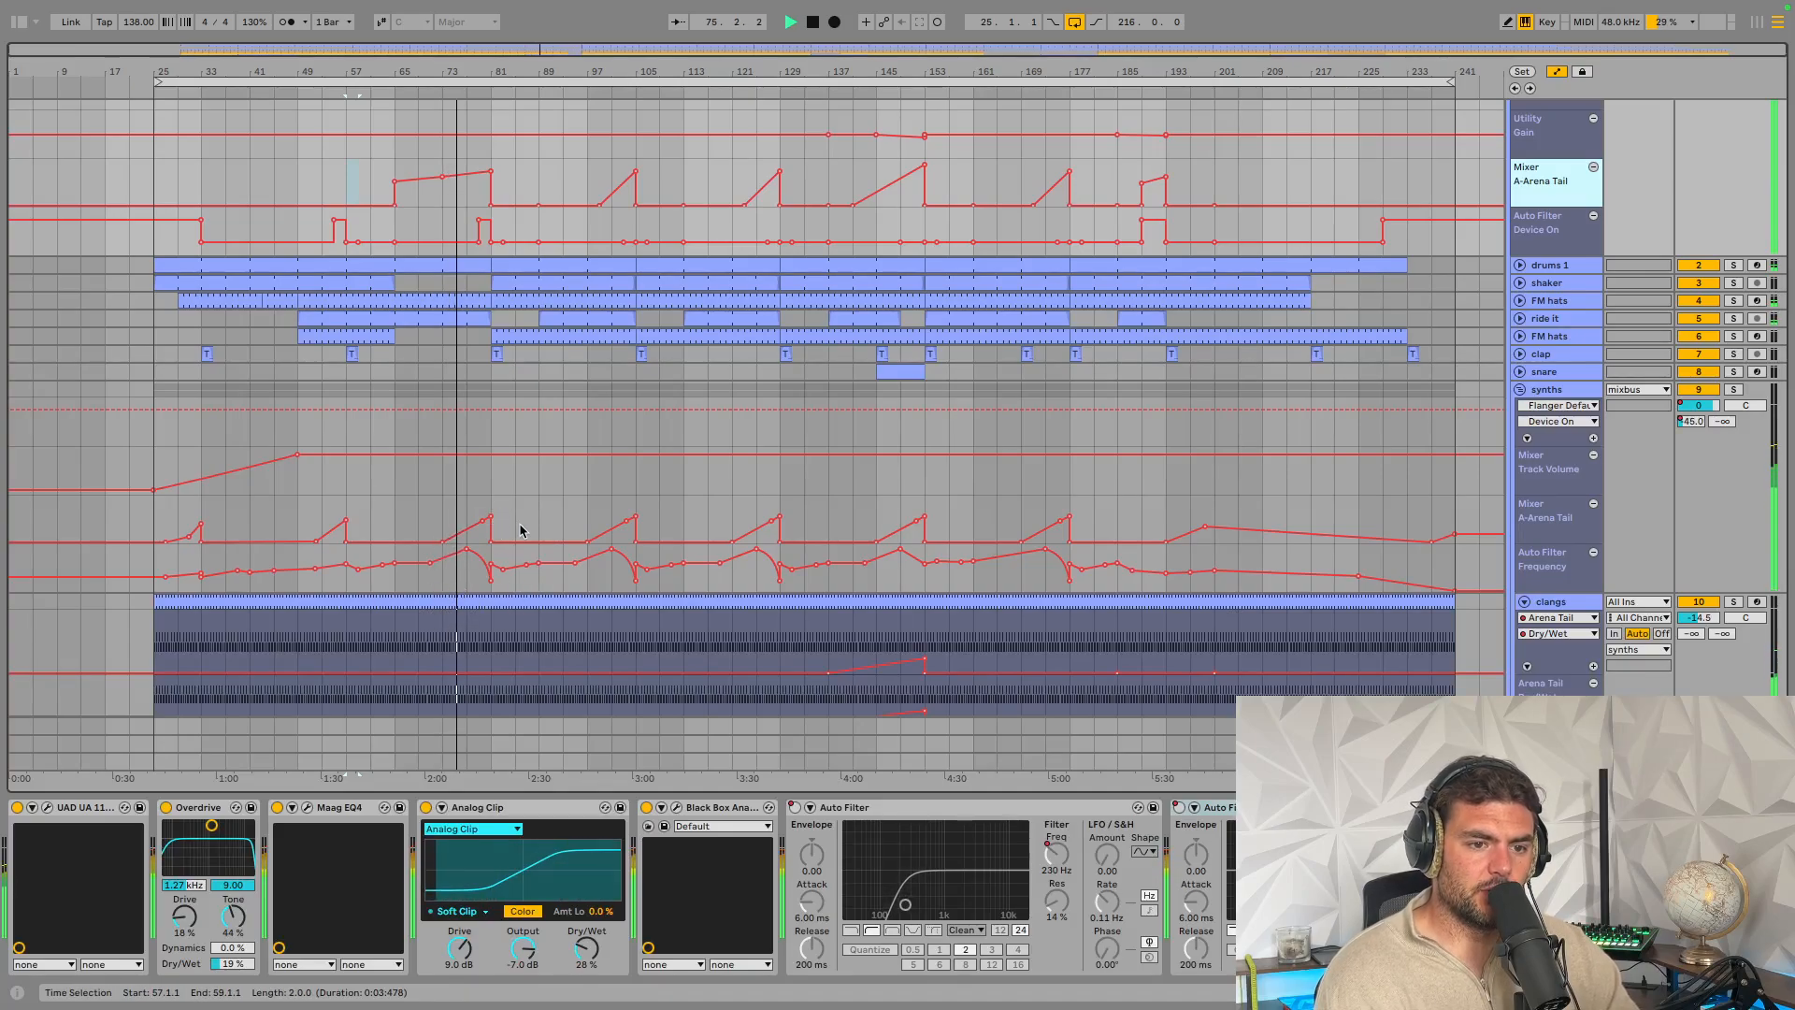
{"action": "left_click", "coordinate": [1545, 392]}
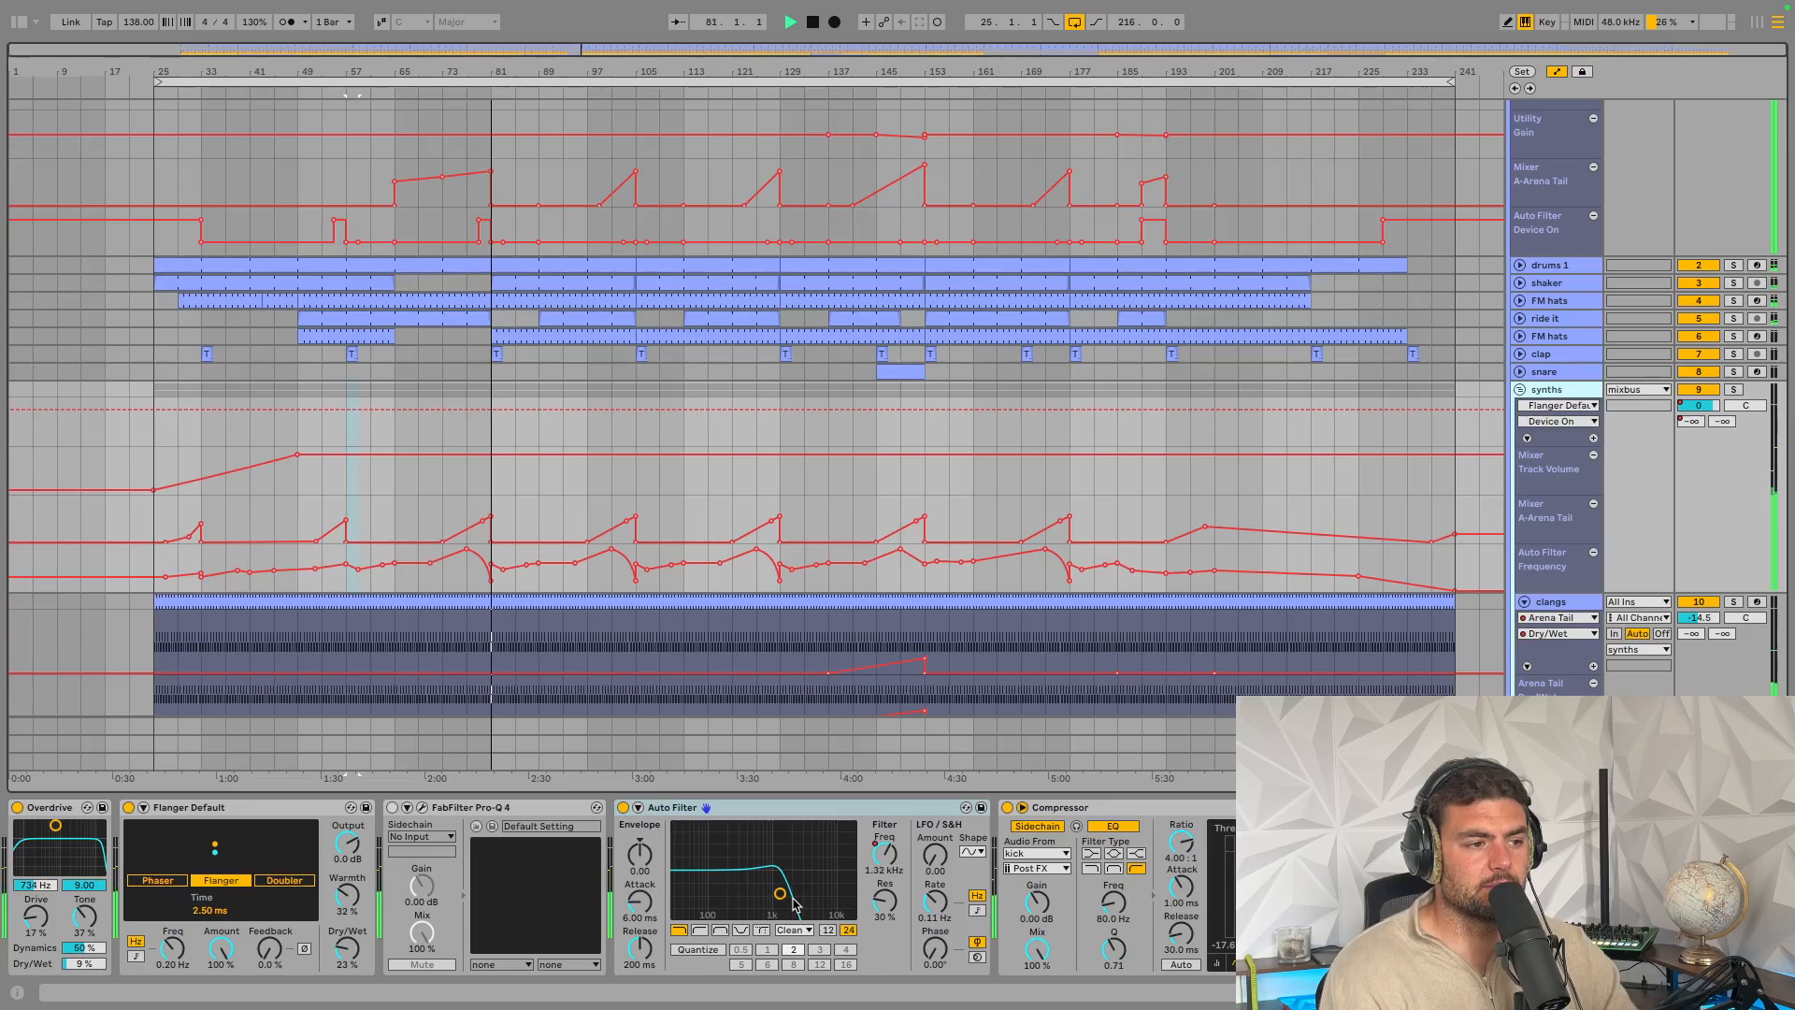
{"action": "scroll", "coordinate": [835, 680], "scroll_direction": "up", "scroll_amount": 3}
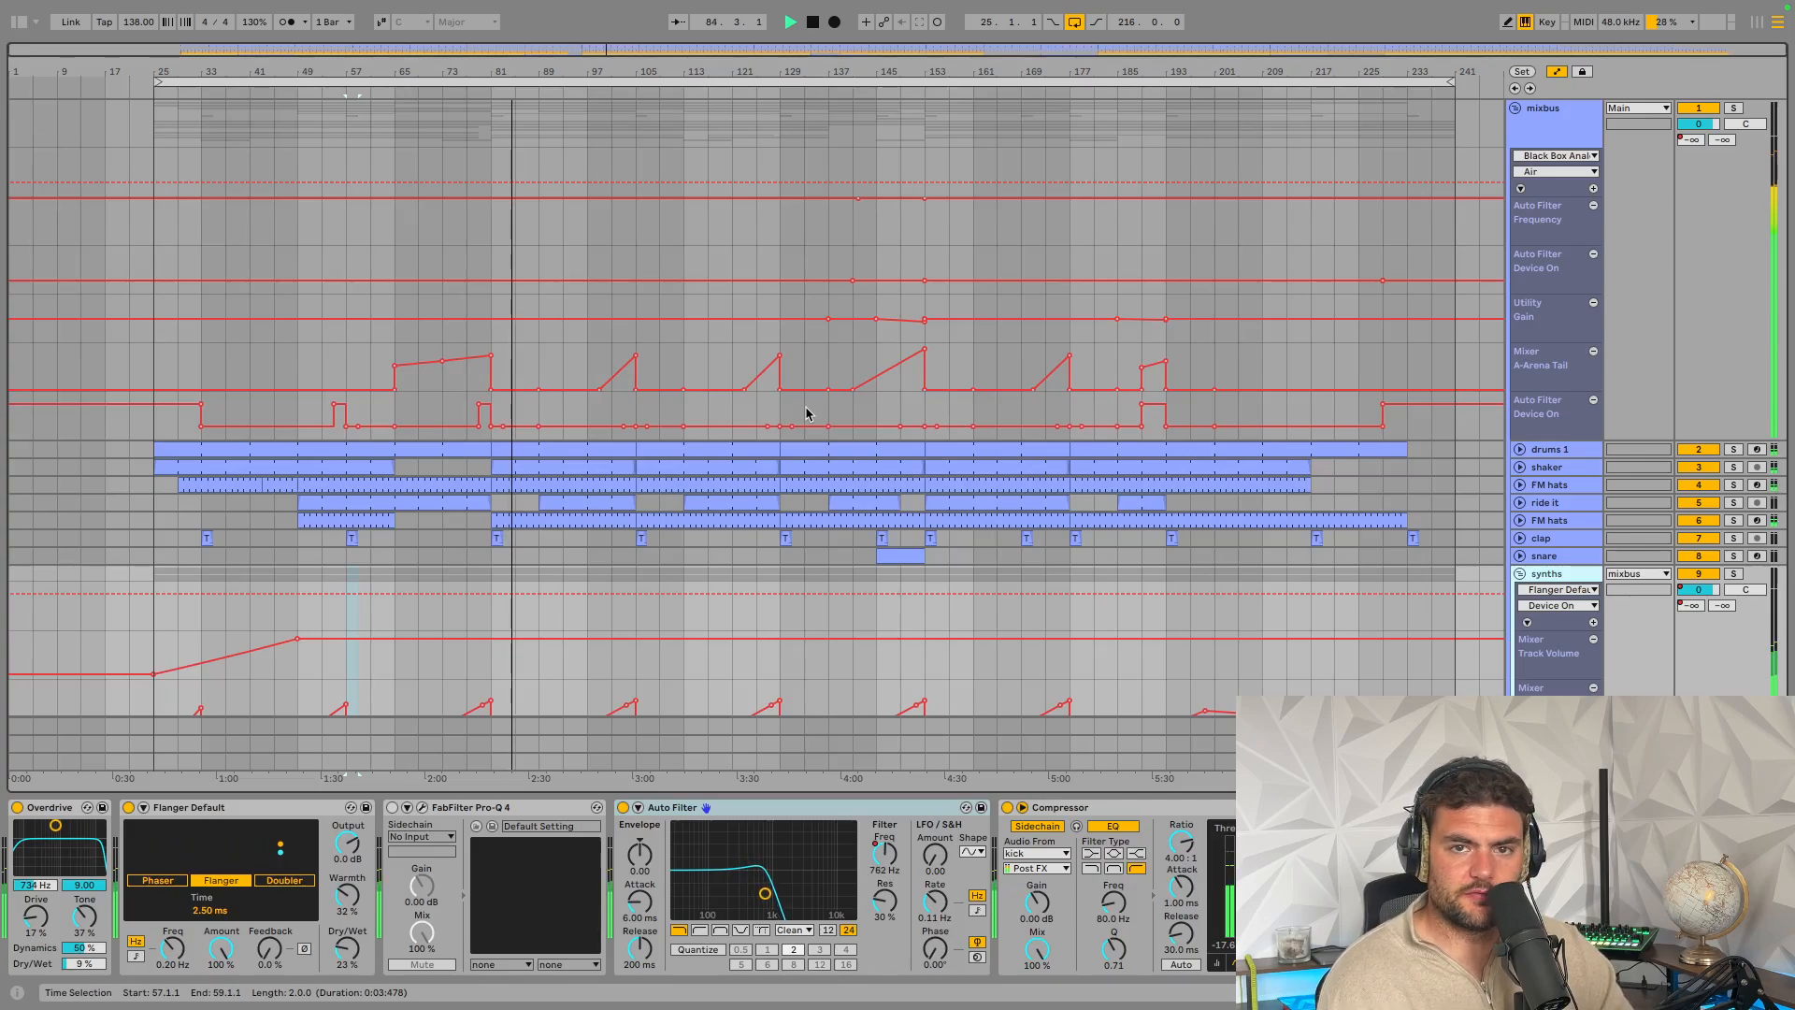
{"action": "mouse_move", "coordinate": [776, 355]}
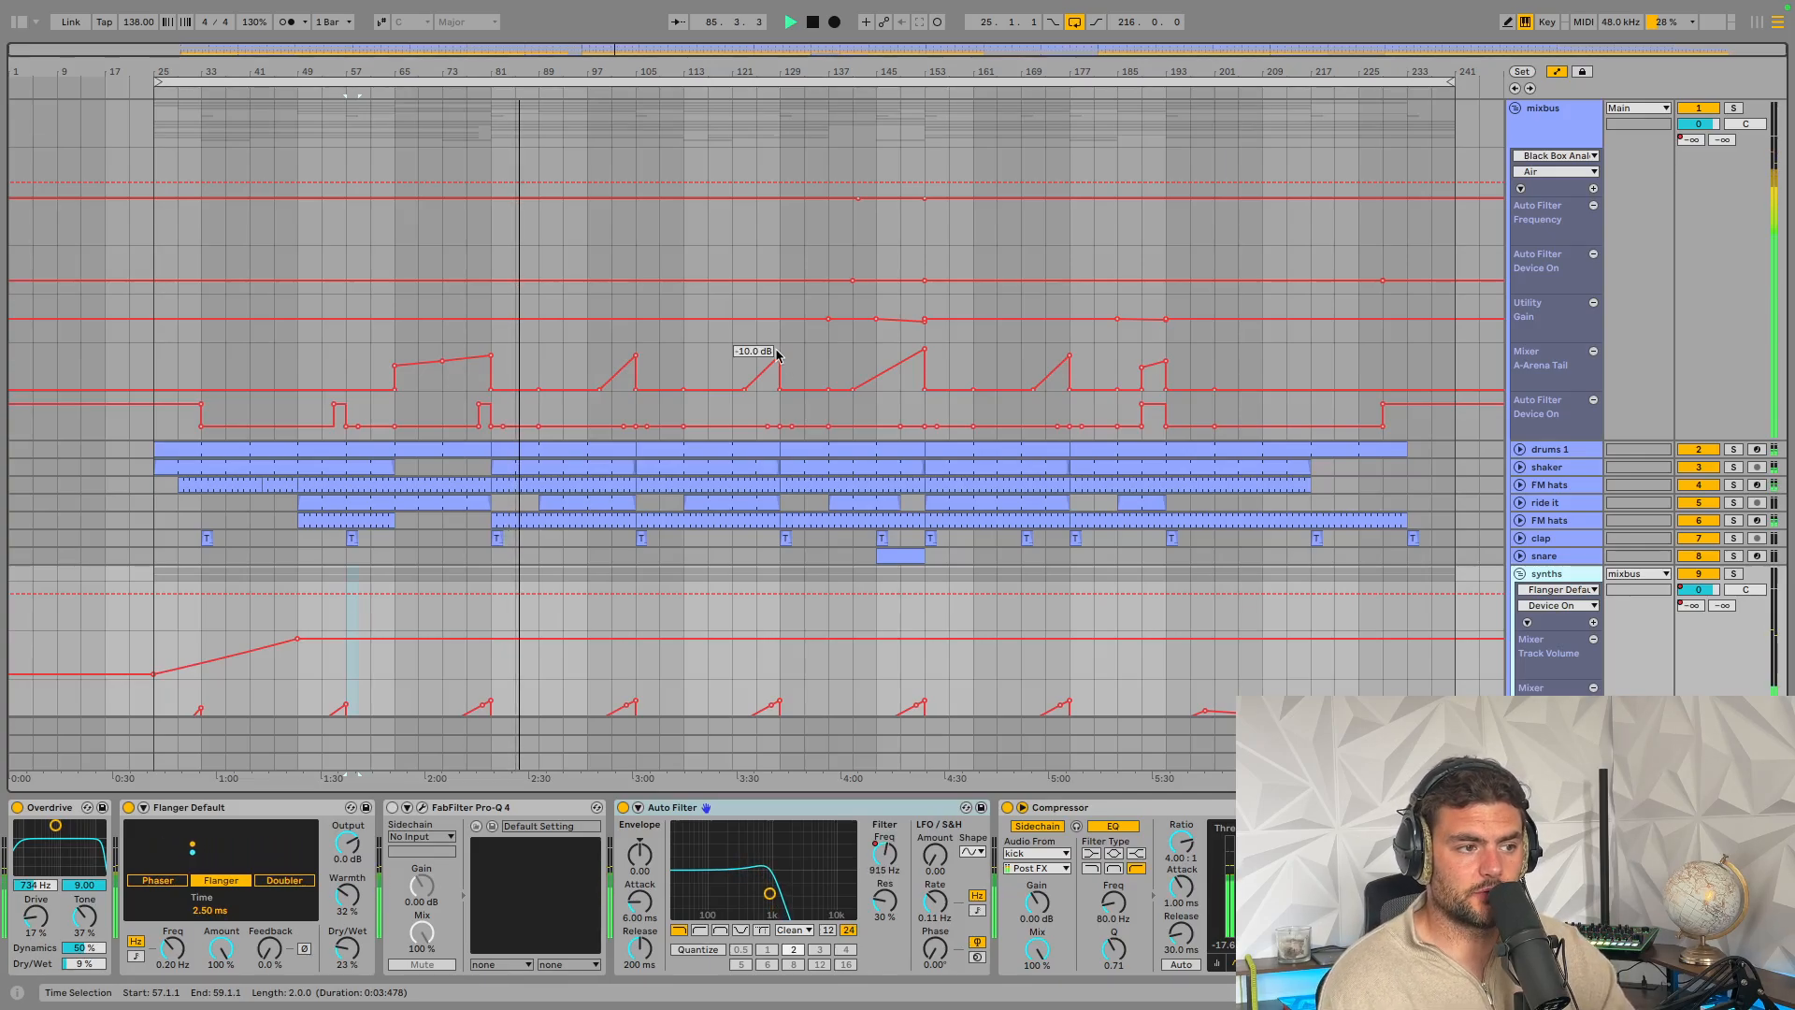
{"action": "left_click", "coordinate": [830, 452]}
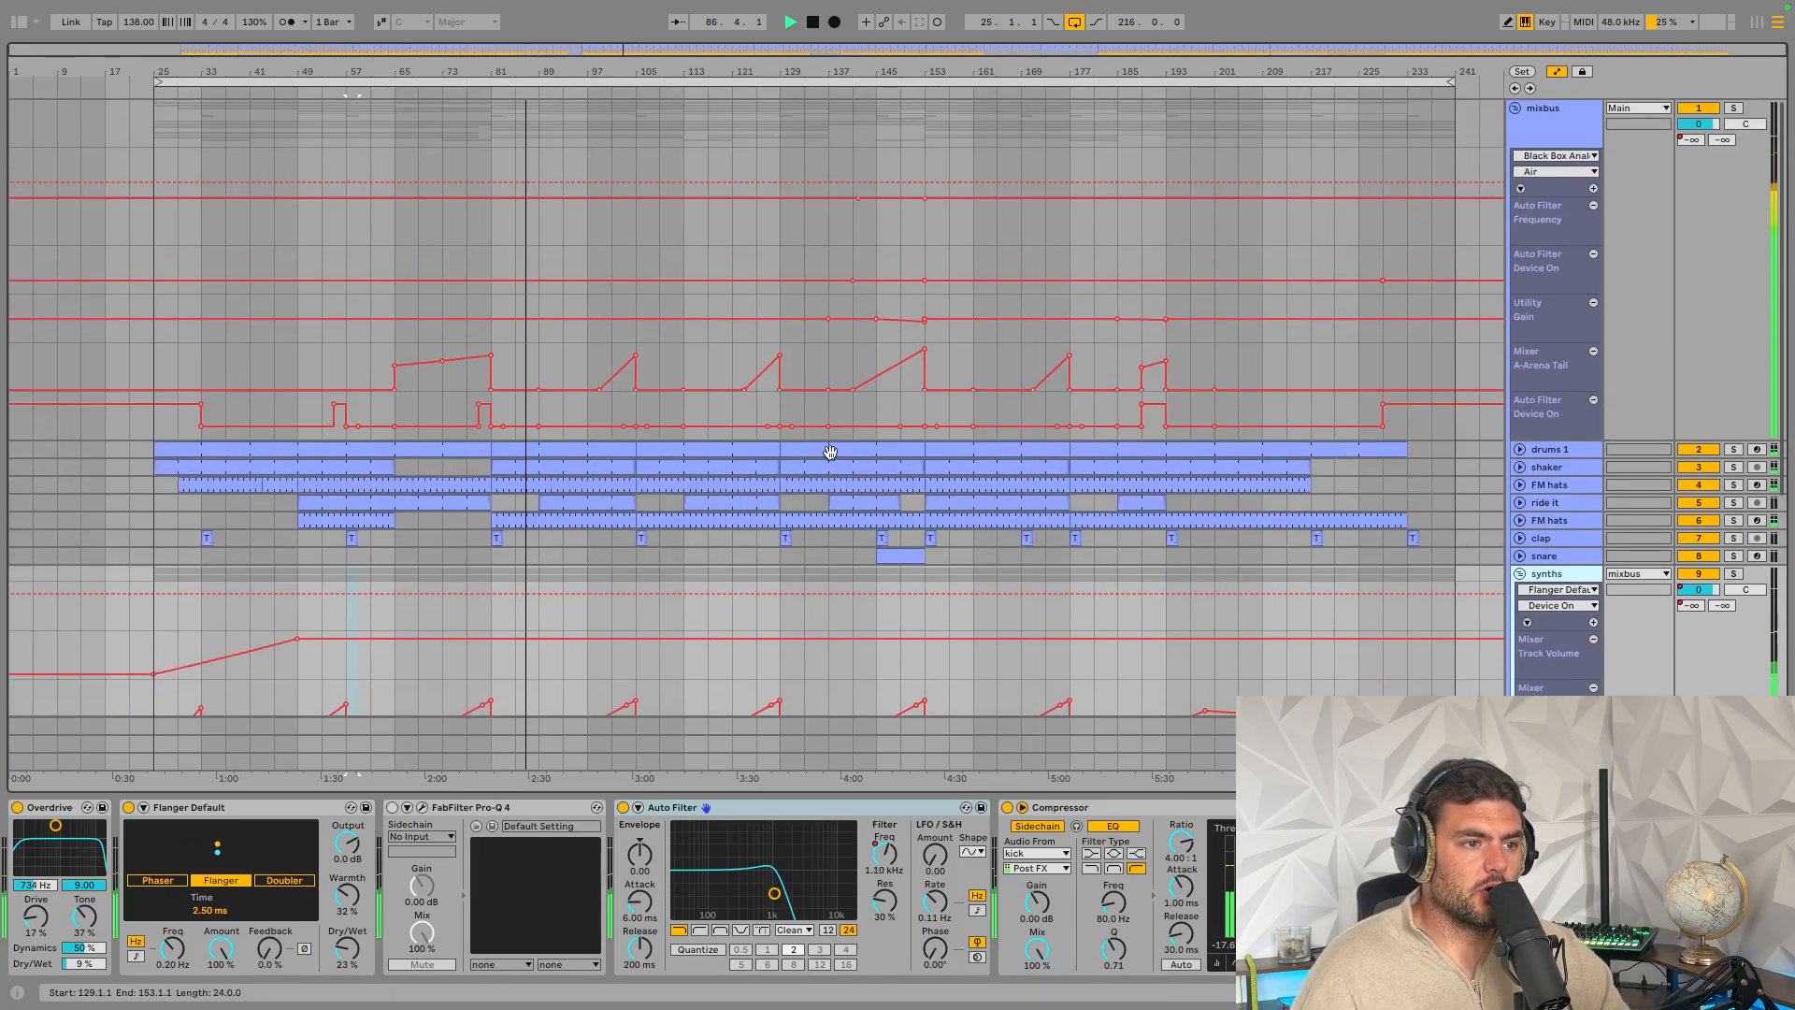
{"action": "key", "text": "space"}
Compare the automation lanes of the mixbus group with those of the synths group and its clangs and bass stab tracks
{"action": "scroll", "coordinate": [761, 349], "scroll_direction": "down", "scroll_amount": 3}
{"action": "scroll", "coordinate": [841, 292], "scroll_direction": "up", "scroll_amount": 3}
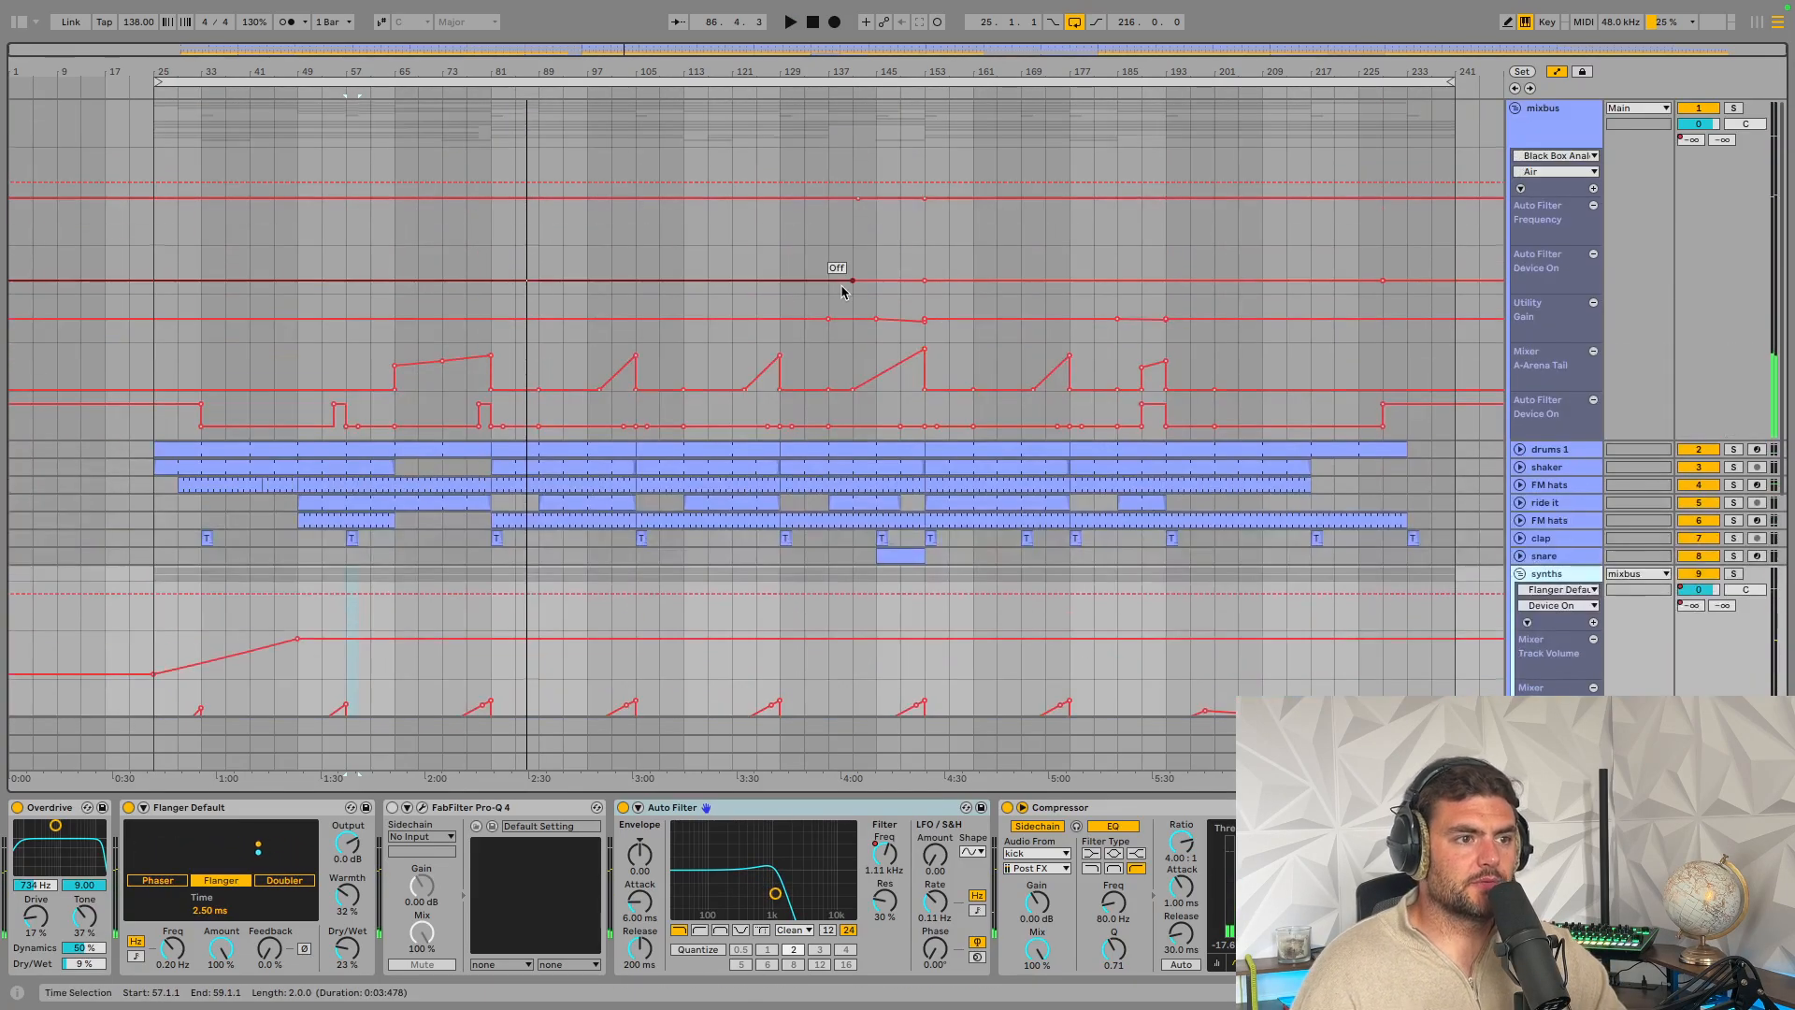
{"action": "scroll", "coordinate": [841, 293], "scroll_direction": "down", "scroll_amount": 3}
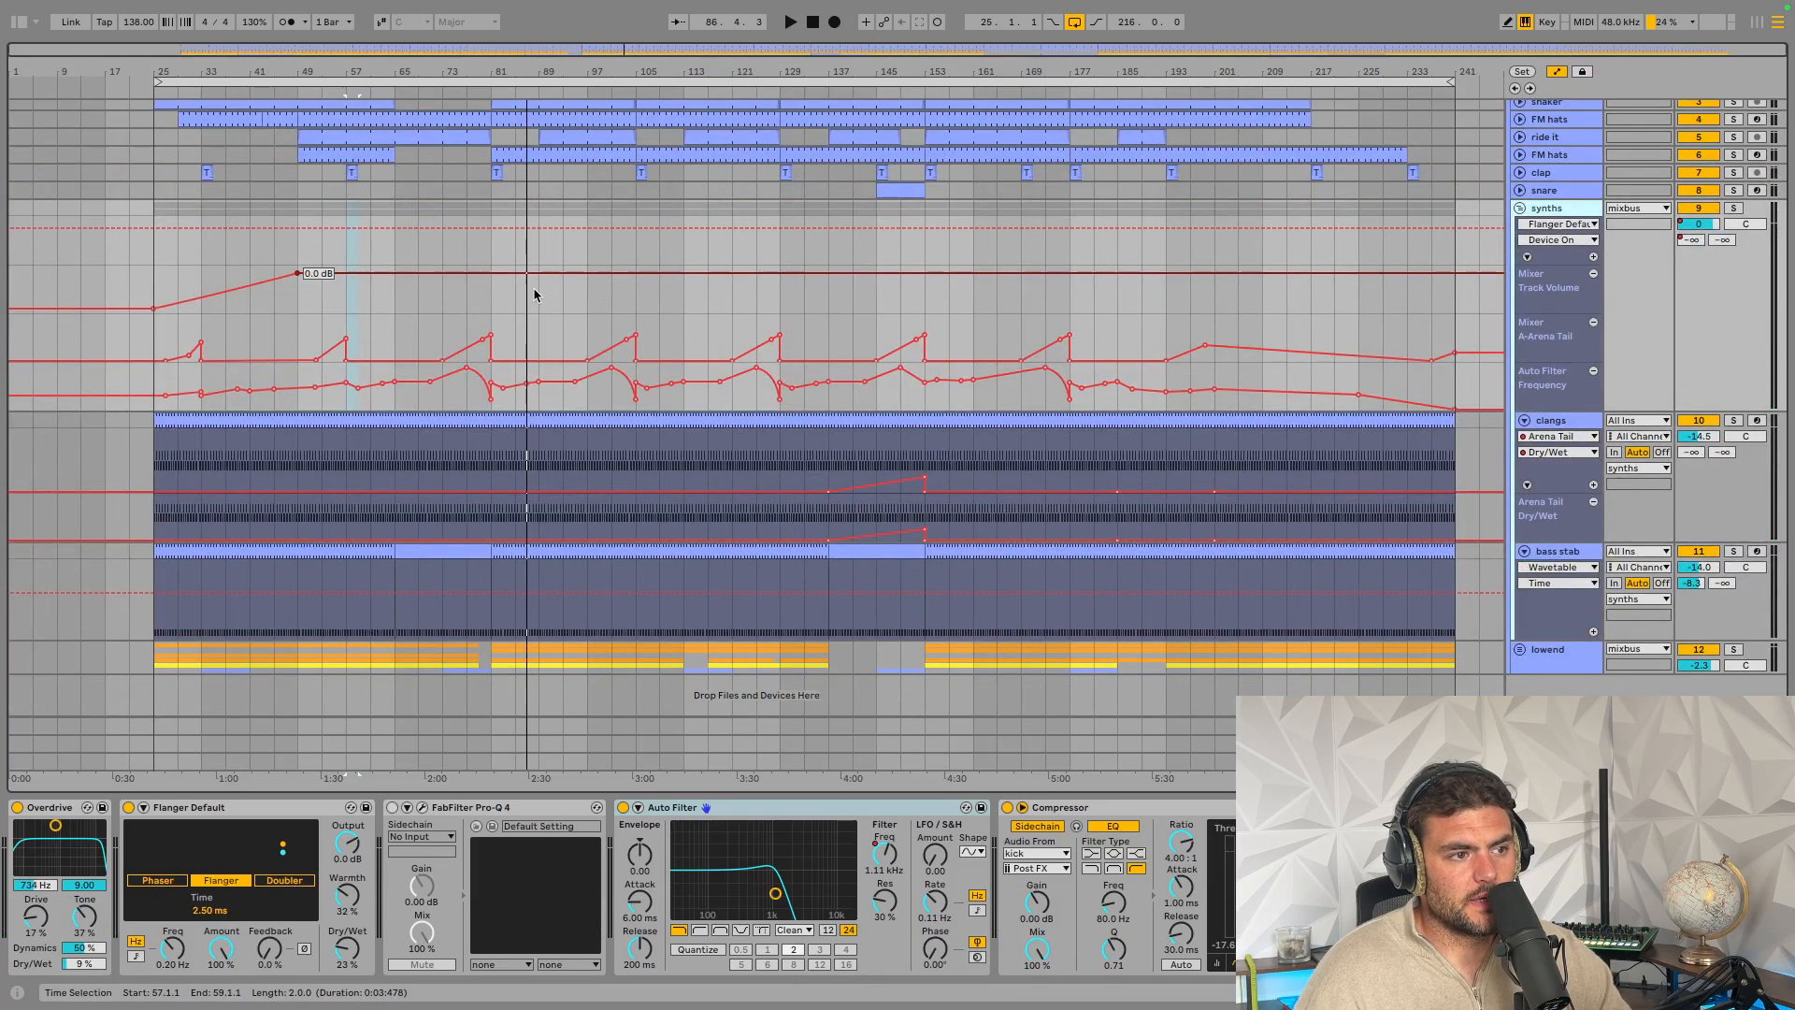
{"action": "scroll", "coordinate": [671, 301], "scroll_direction": "up", "scroll_amount": 3}
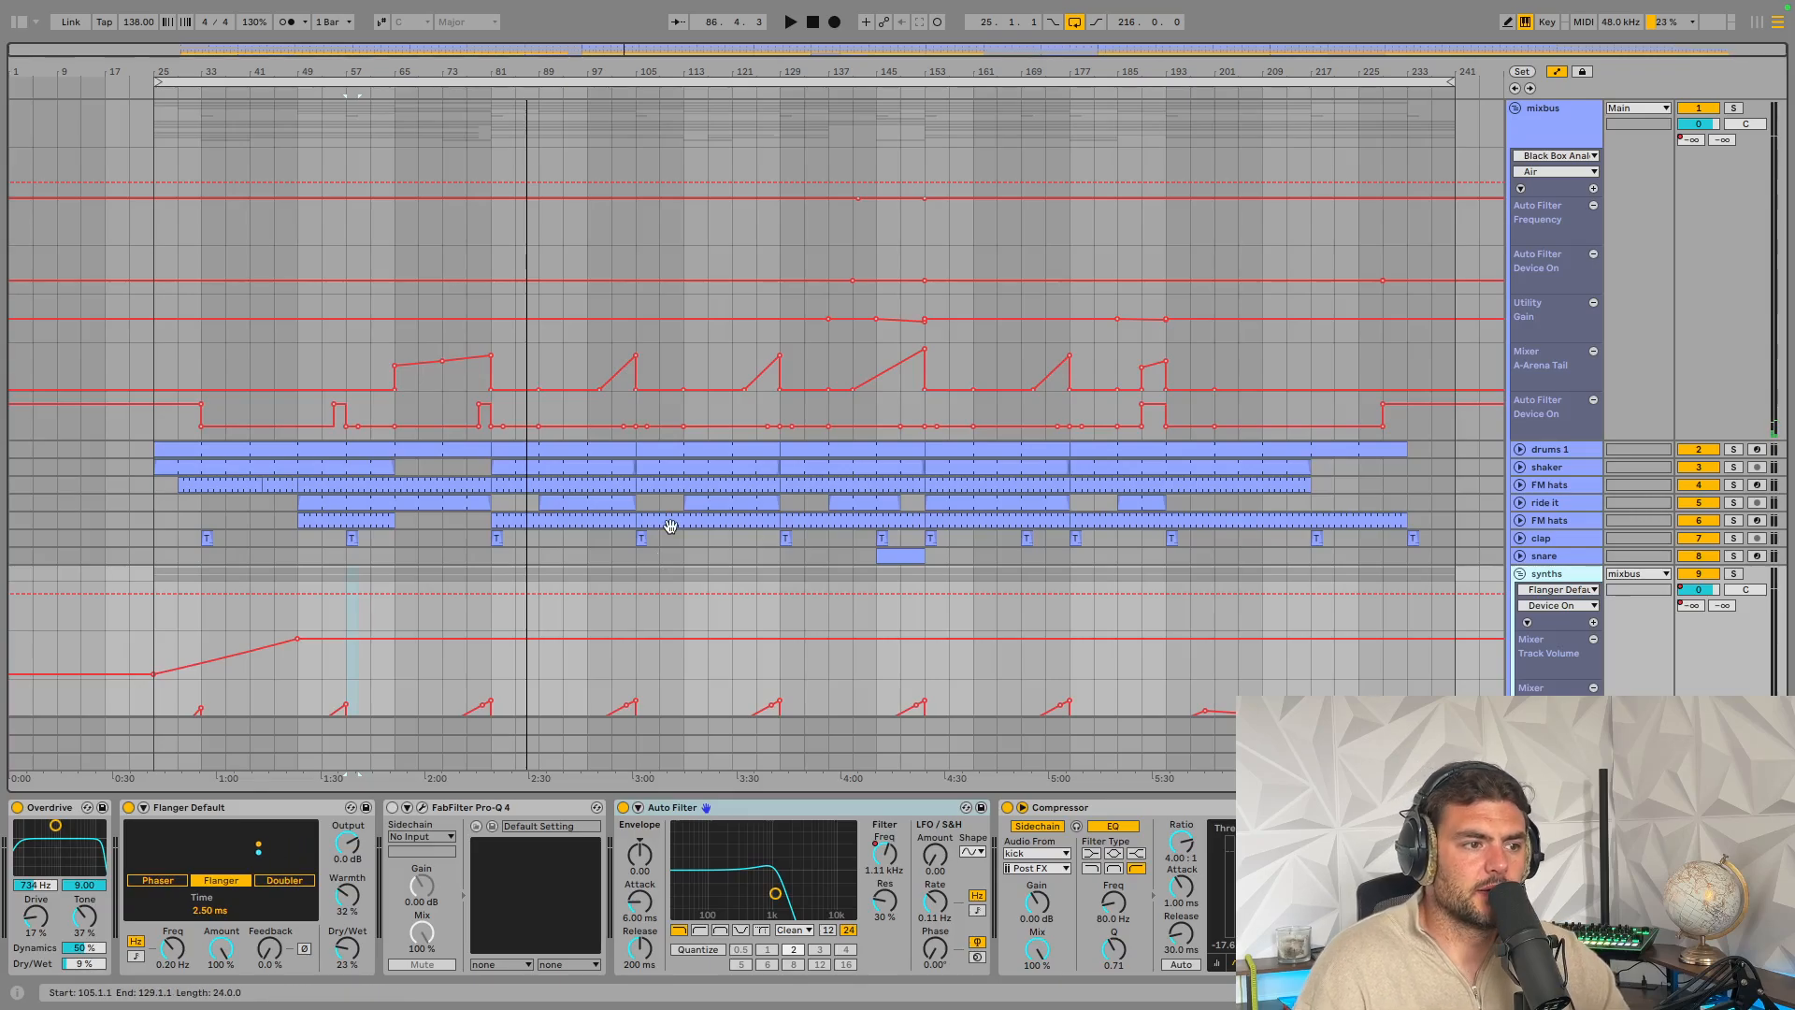
{"action": "scroll", "coordinate": [670, 525], "scroll_direction": "down", "scroll_amount": 3}
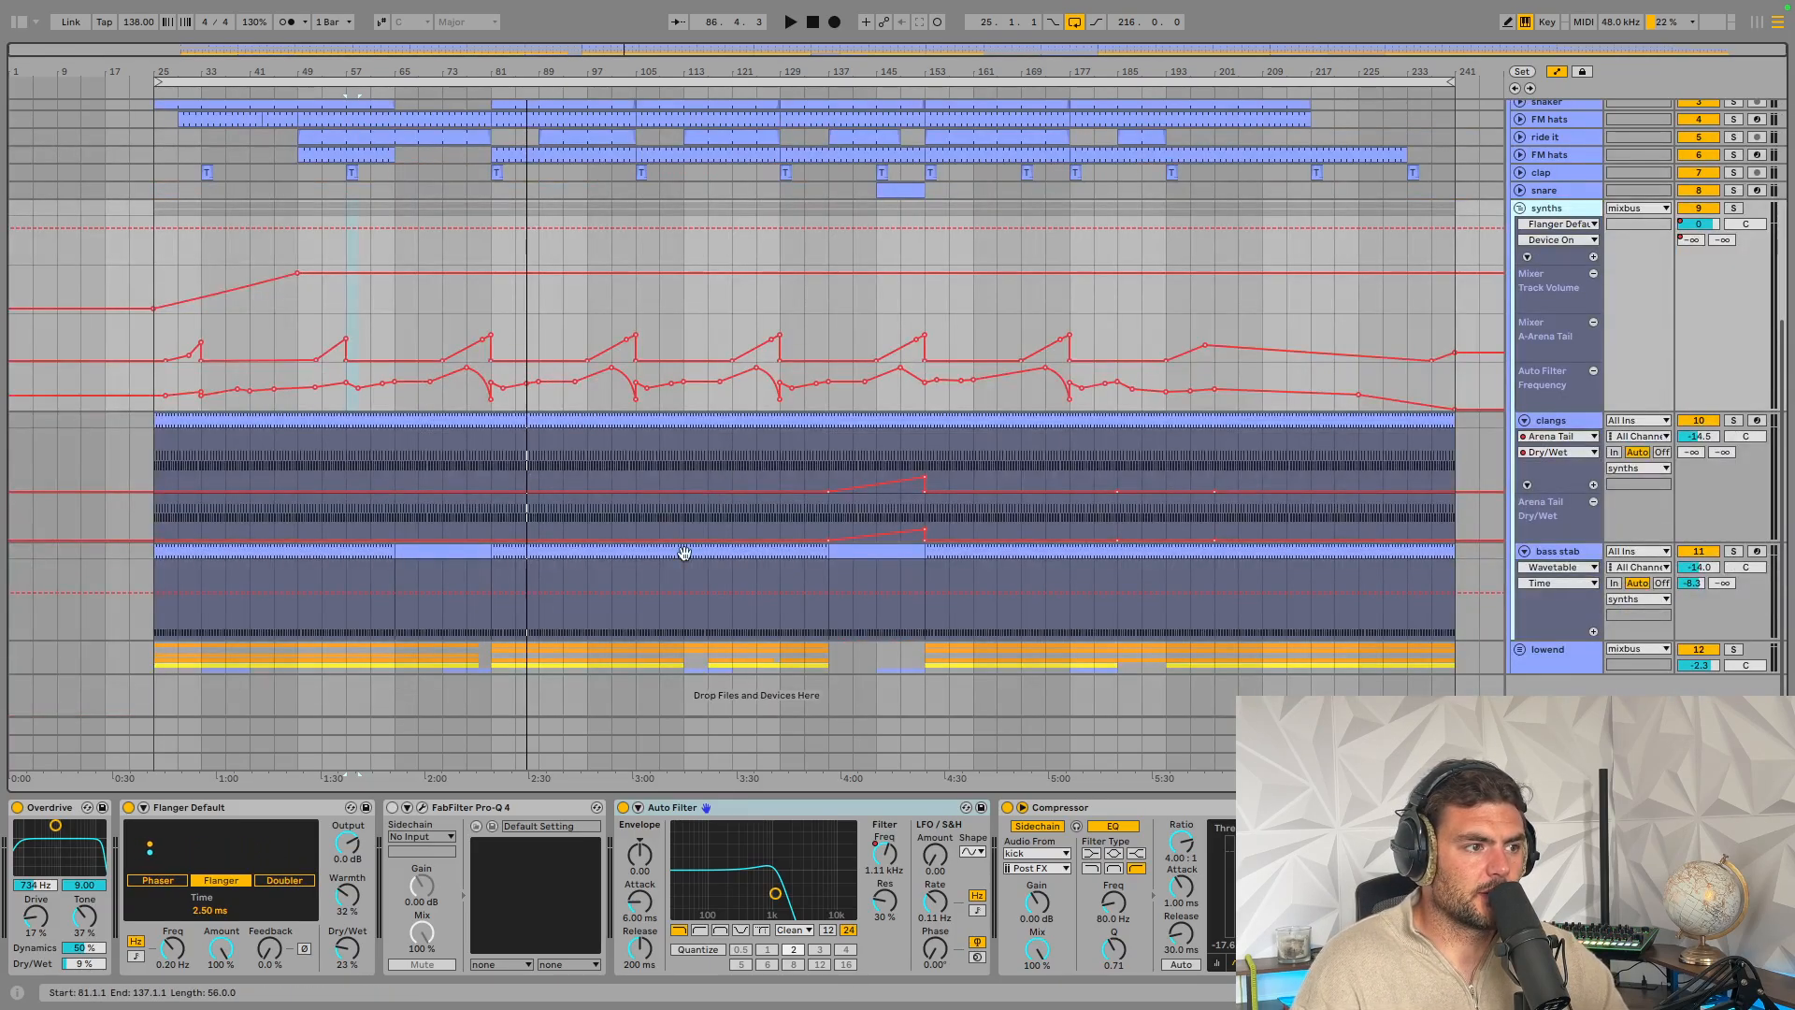
{"action": "scroll", "coordinate": [1490, 550], "scroll_direction": "up", "scroll_amount": 2}
{"action": "scroll", "coordinate": [1503, 520], "scroll_direction": "down", "scroll_amount": 2}
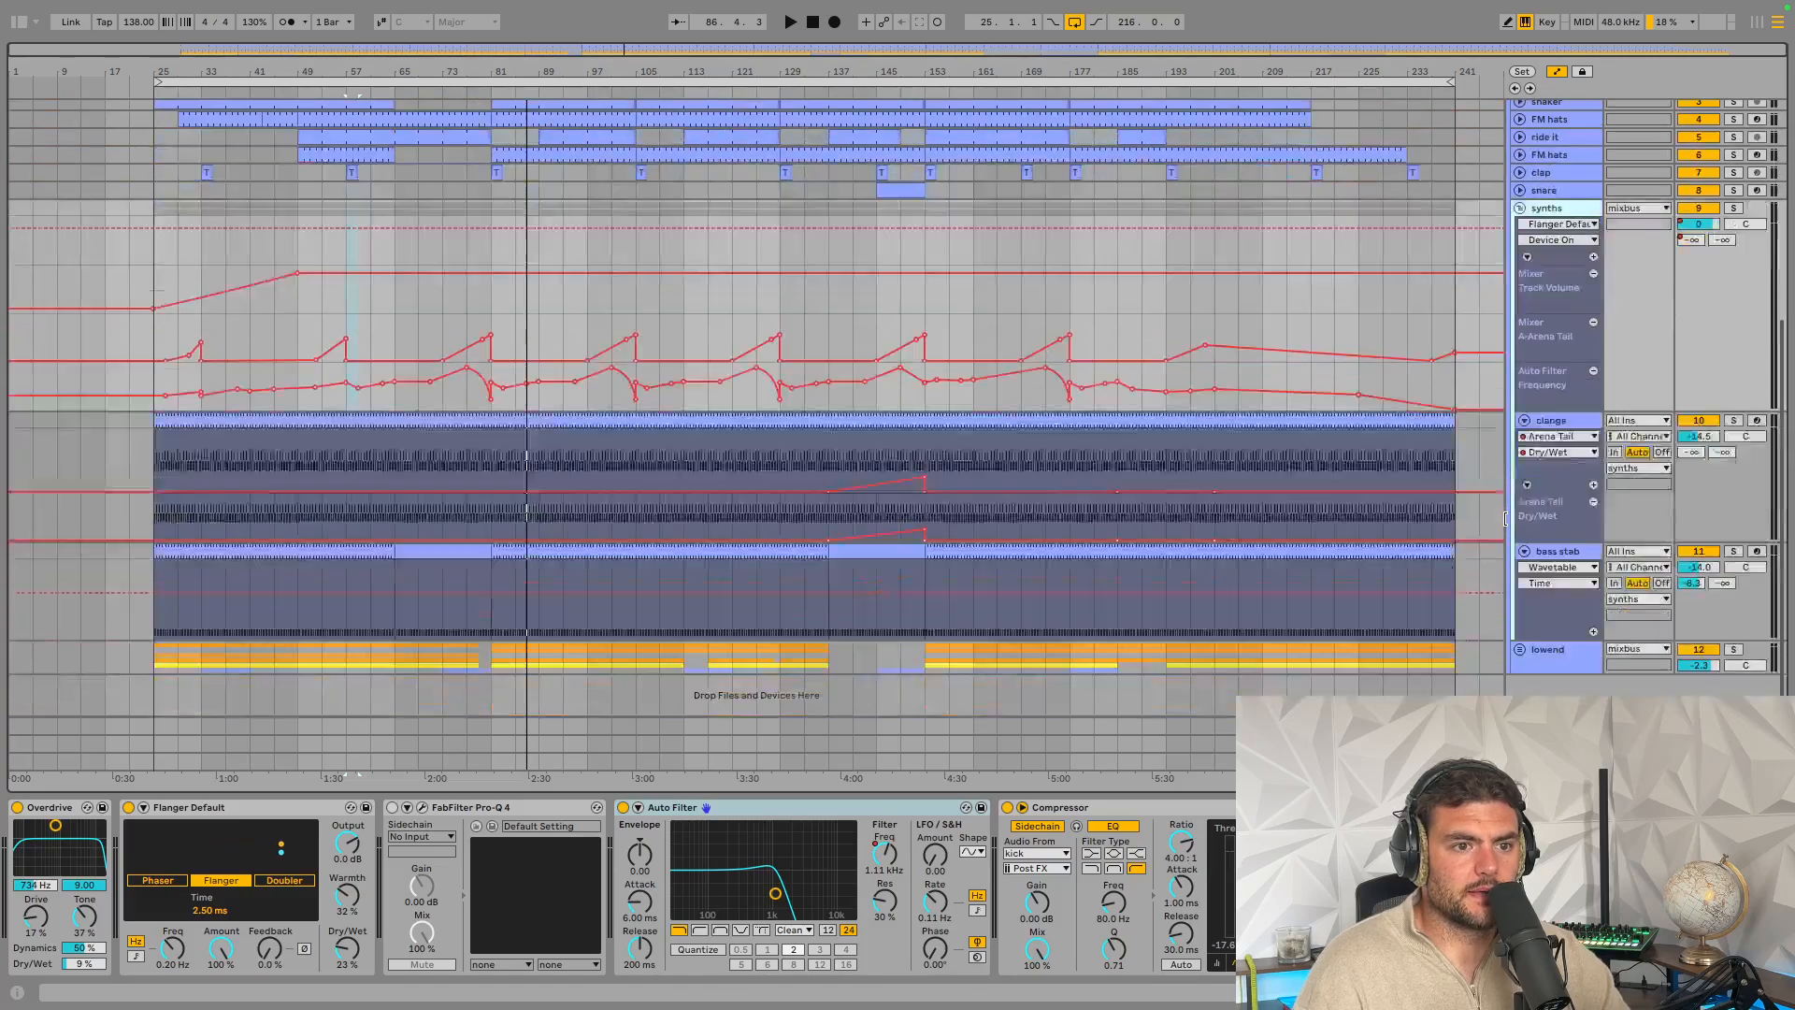
Unfold the lowend group and collapse its ah vox track
{"action": "left_click", "coordinate": [1519, 649]}
{"action": "scroll", "coordinate": [1440, 589], "scroll_direction": "down", "scroll_amount": 5}
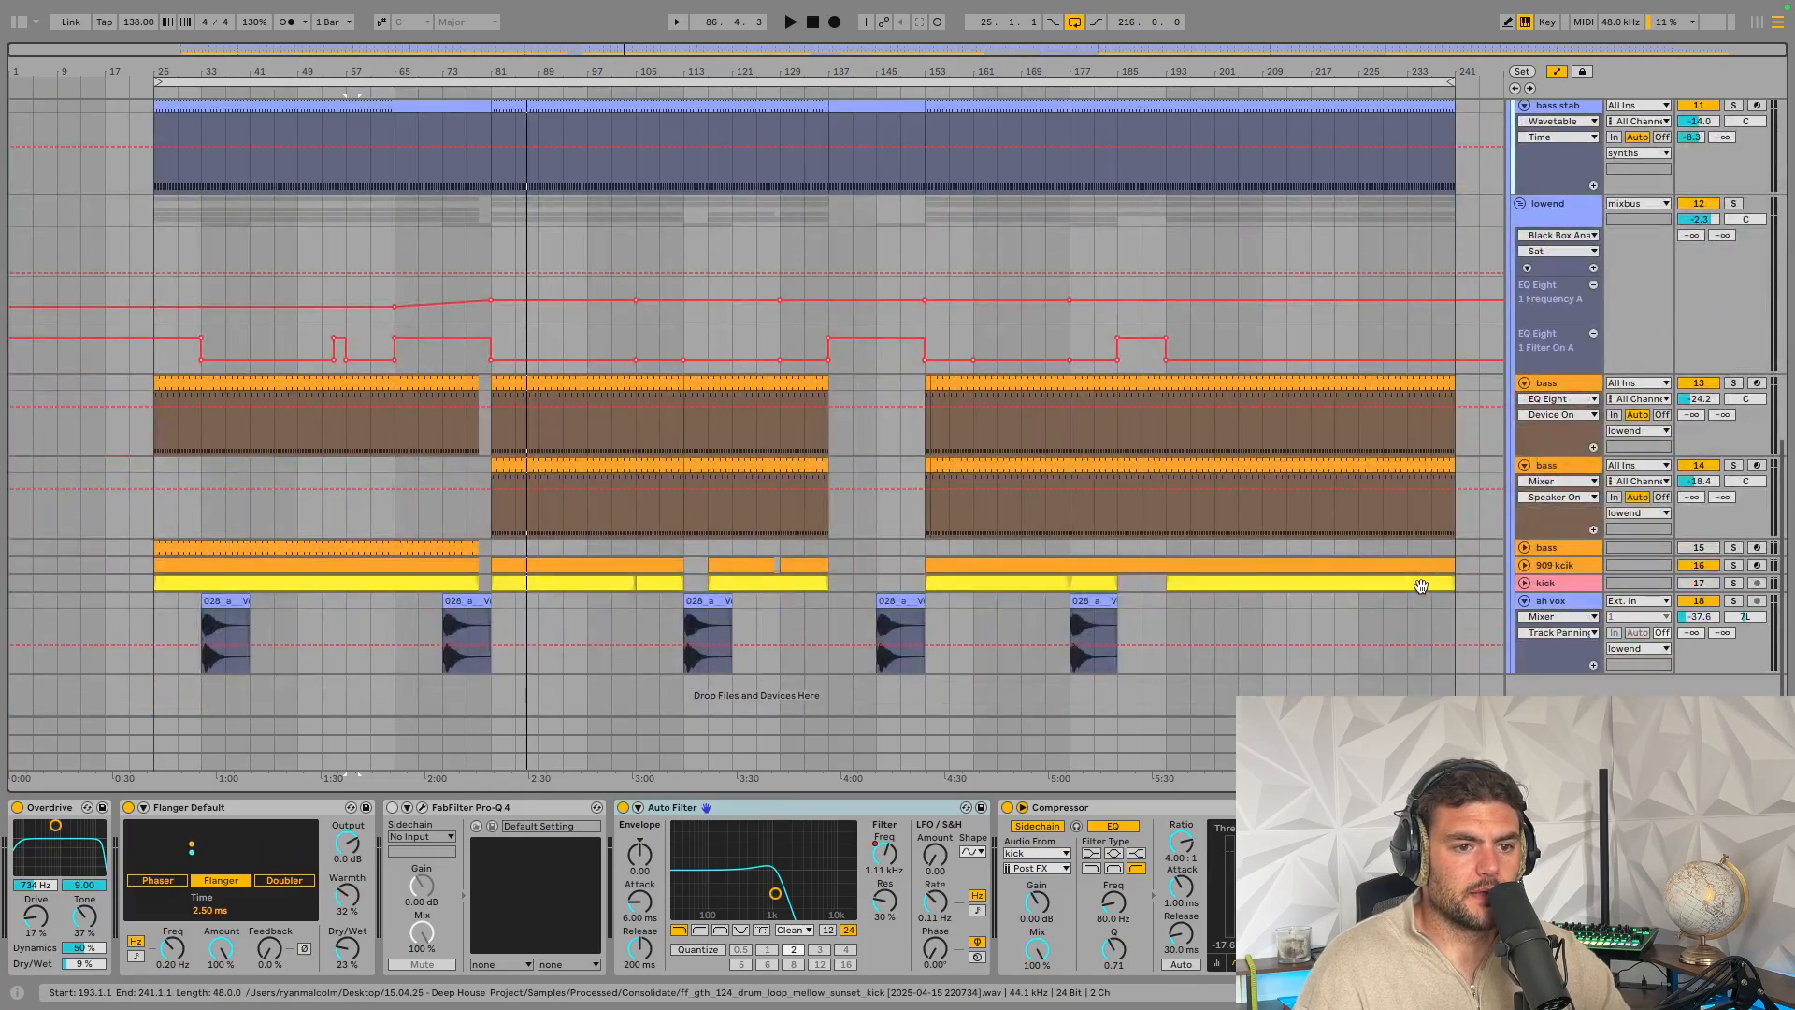
{"action": "left_click", "coordinate": [1556, 601]}
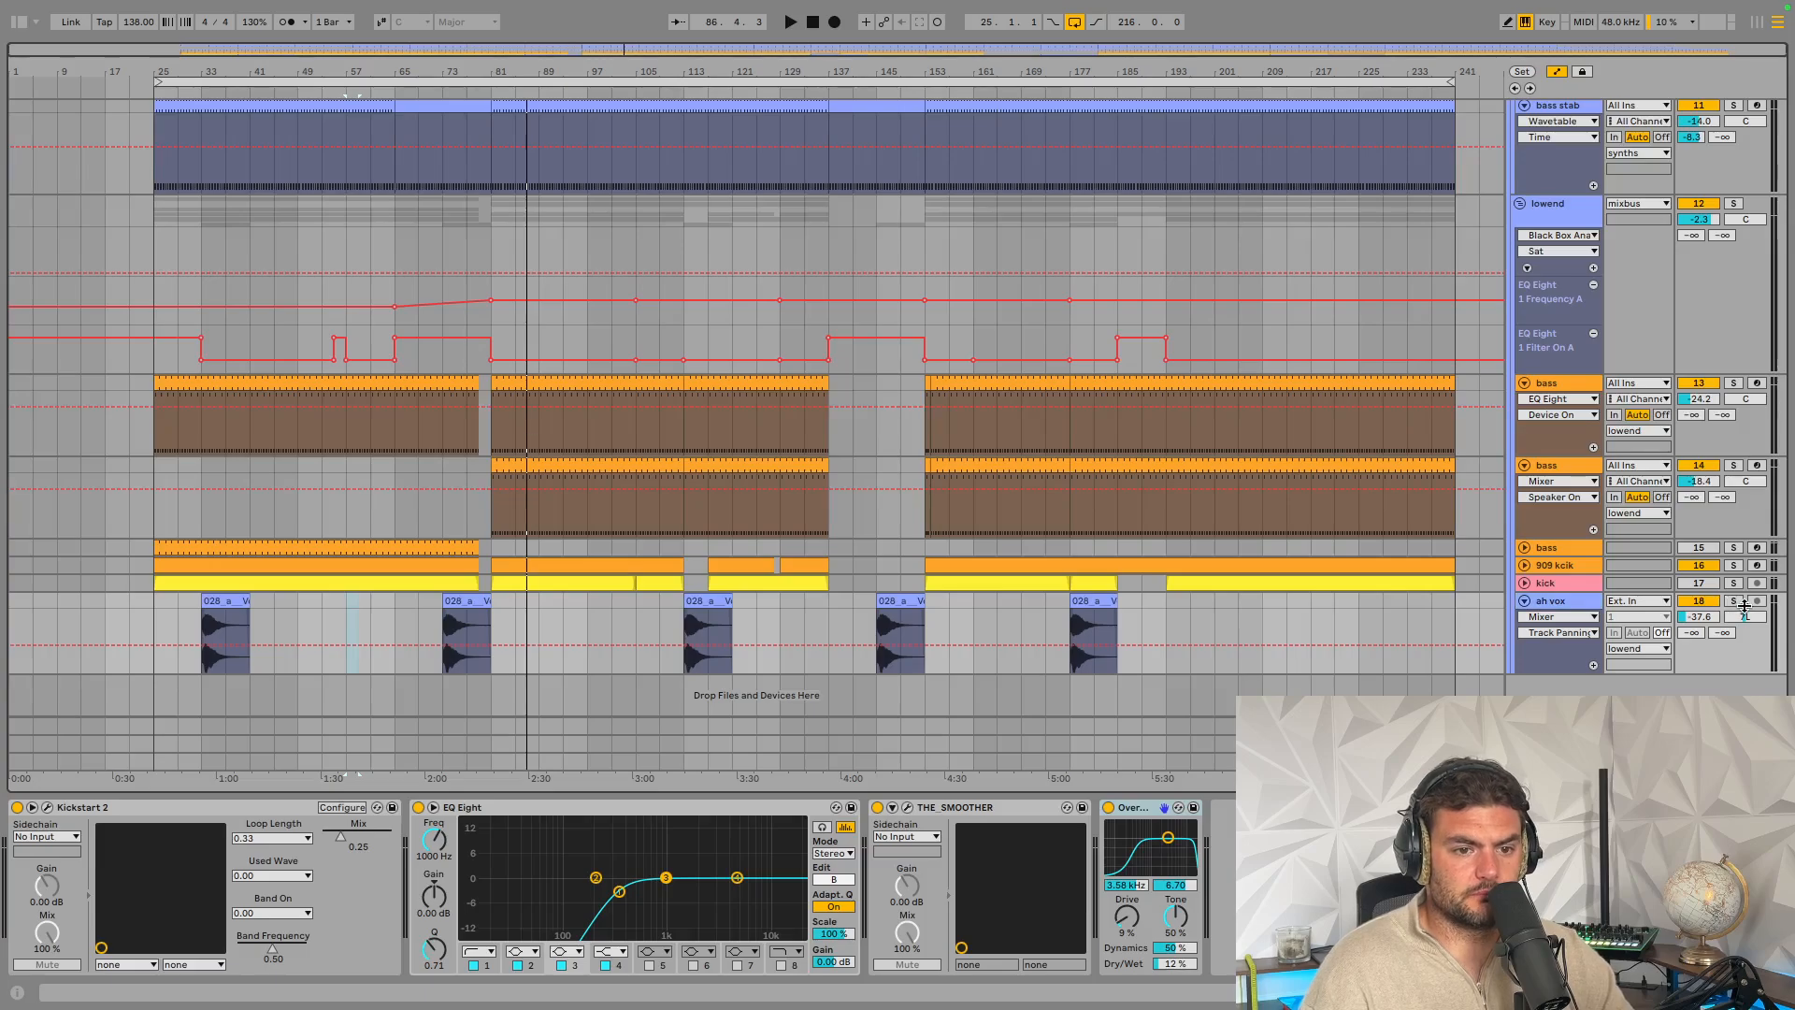
{"action": "left_click", "coordinate": [1524, 601]}
Solo the ah vox track and play its vocal clip at bar 177
{"action": "left_click", "coordinate": [1734, 601]}
{"action": "left_click", "coordinate": [1078, 604]}
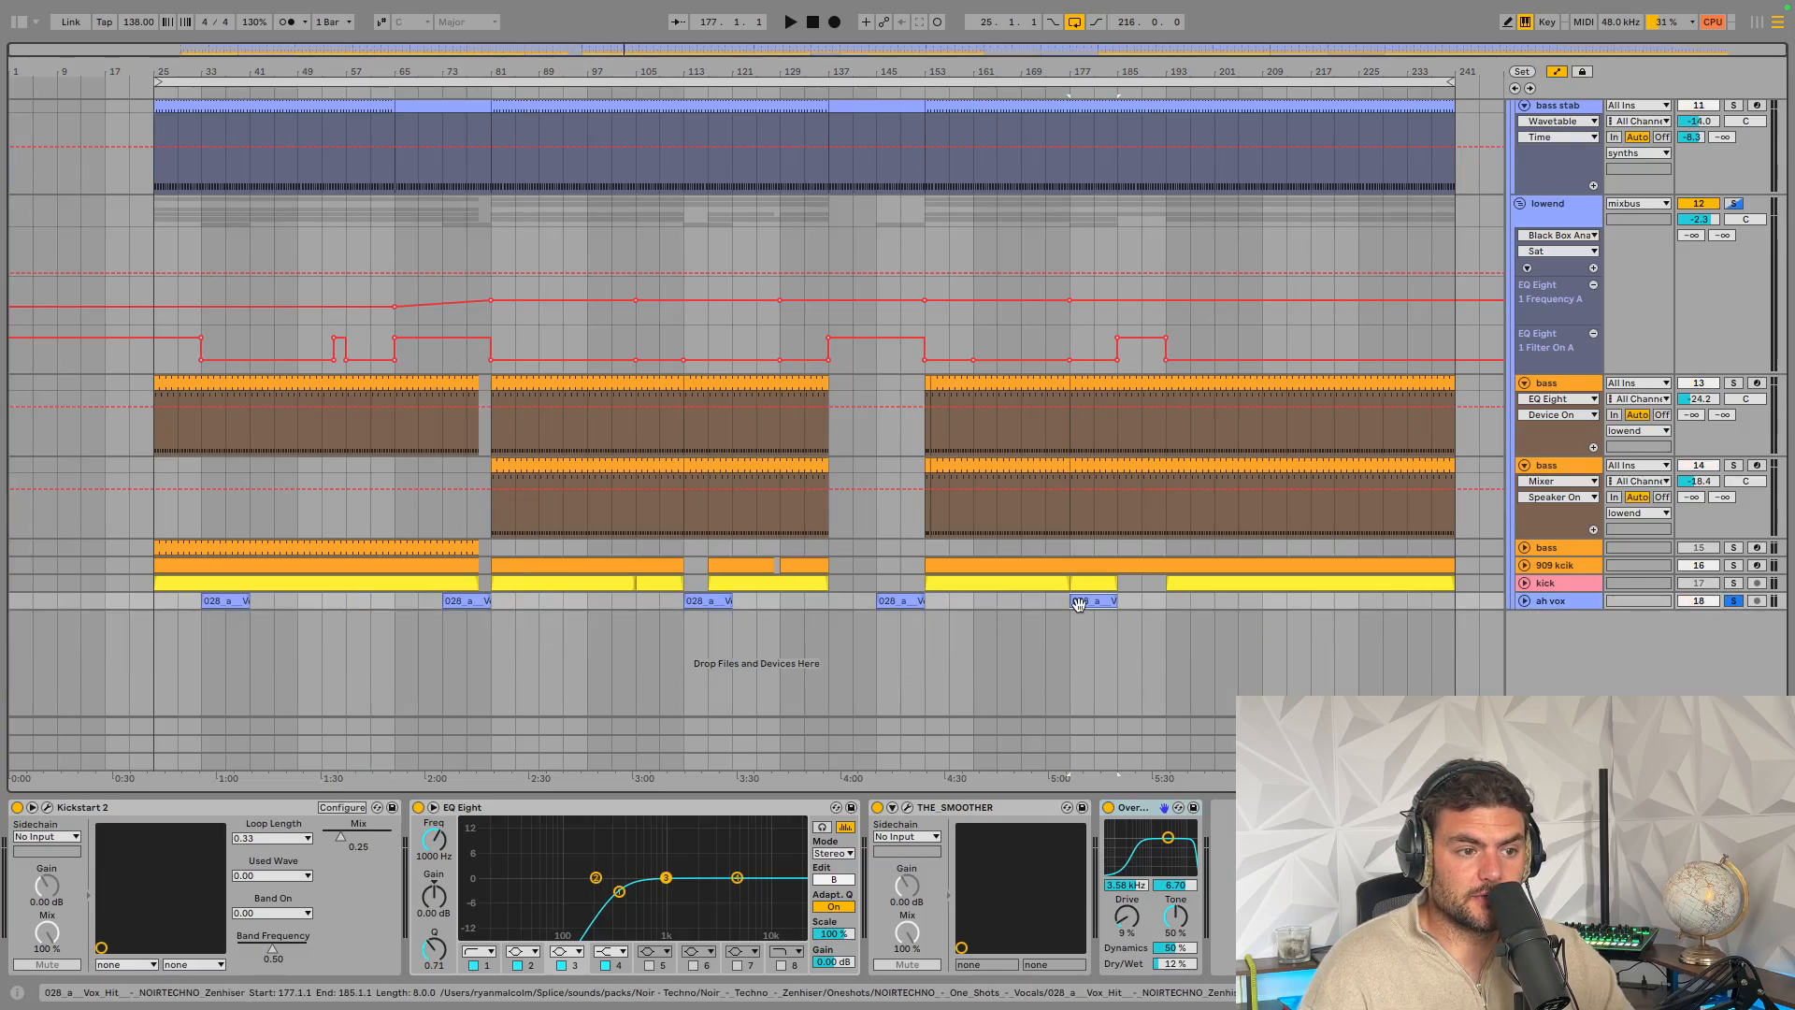
{"action": "key", "text": "space"}
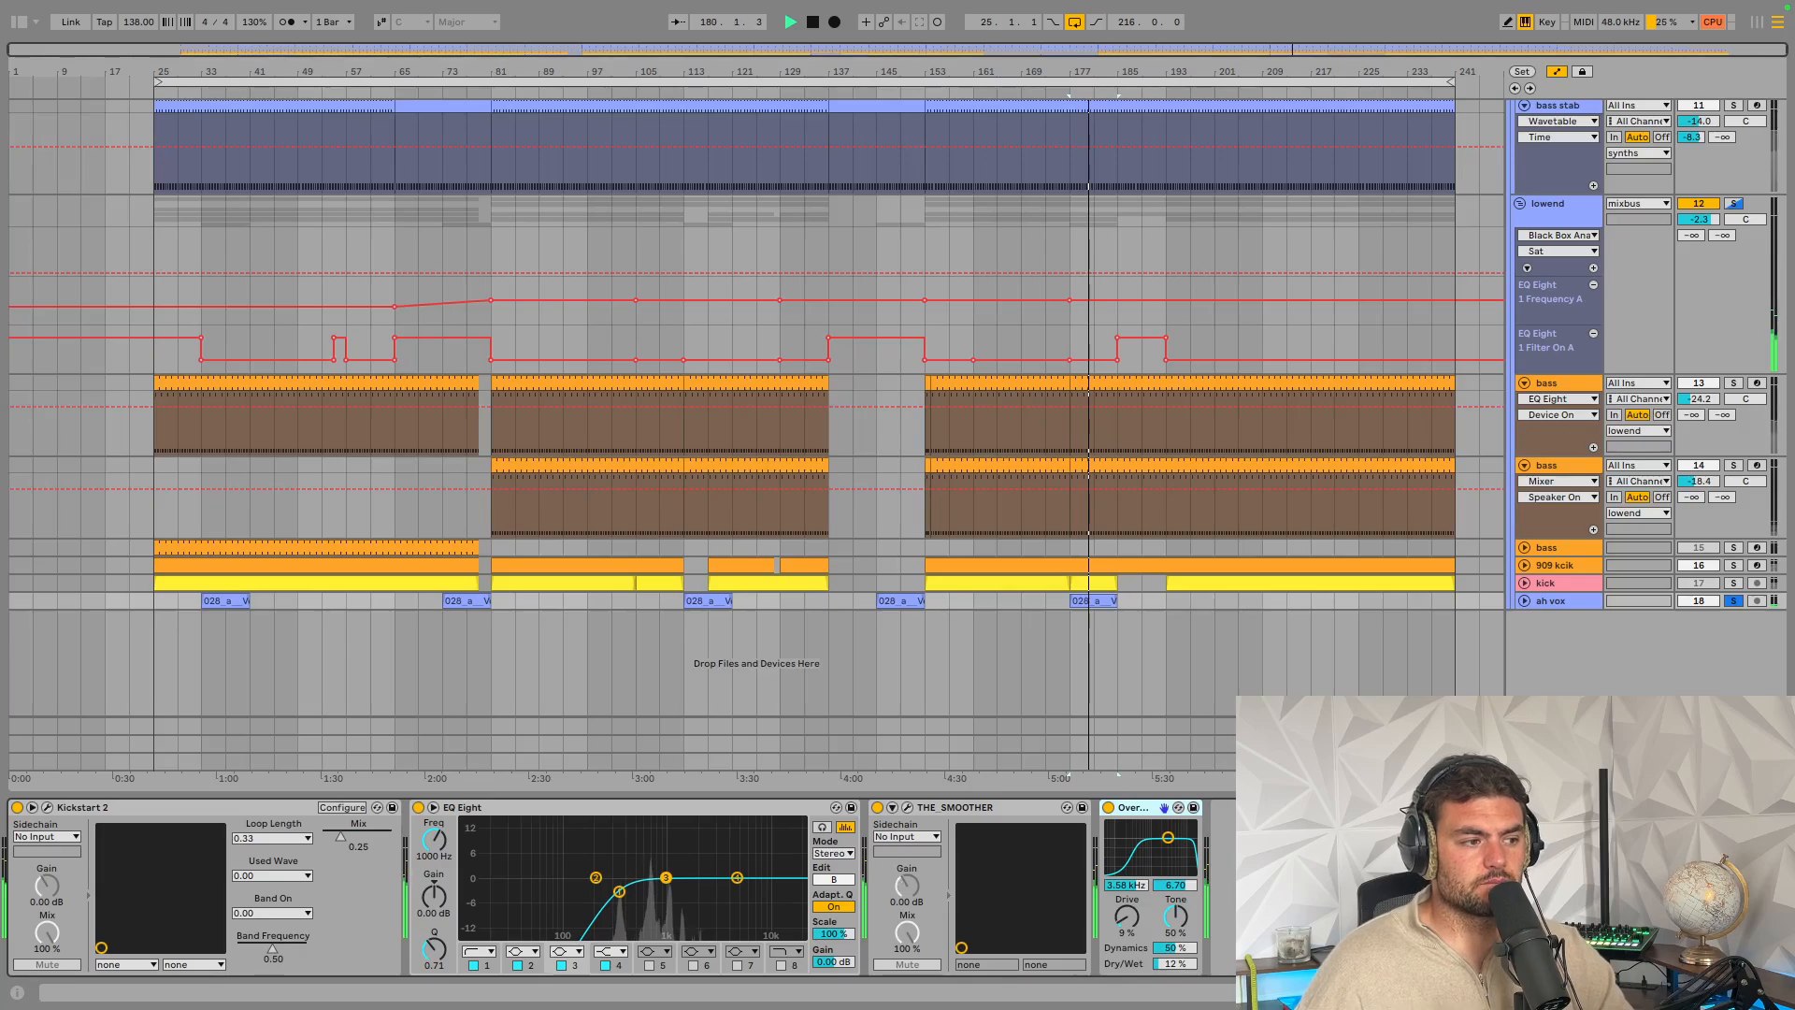
Set the ah vox track's Kickstart 2 mix to 60%, close its window and end the soloed playback
{"action": "left_click", "coordinate": [47, 807]}
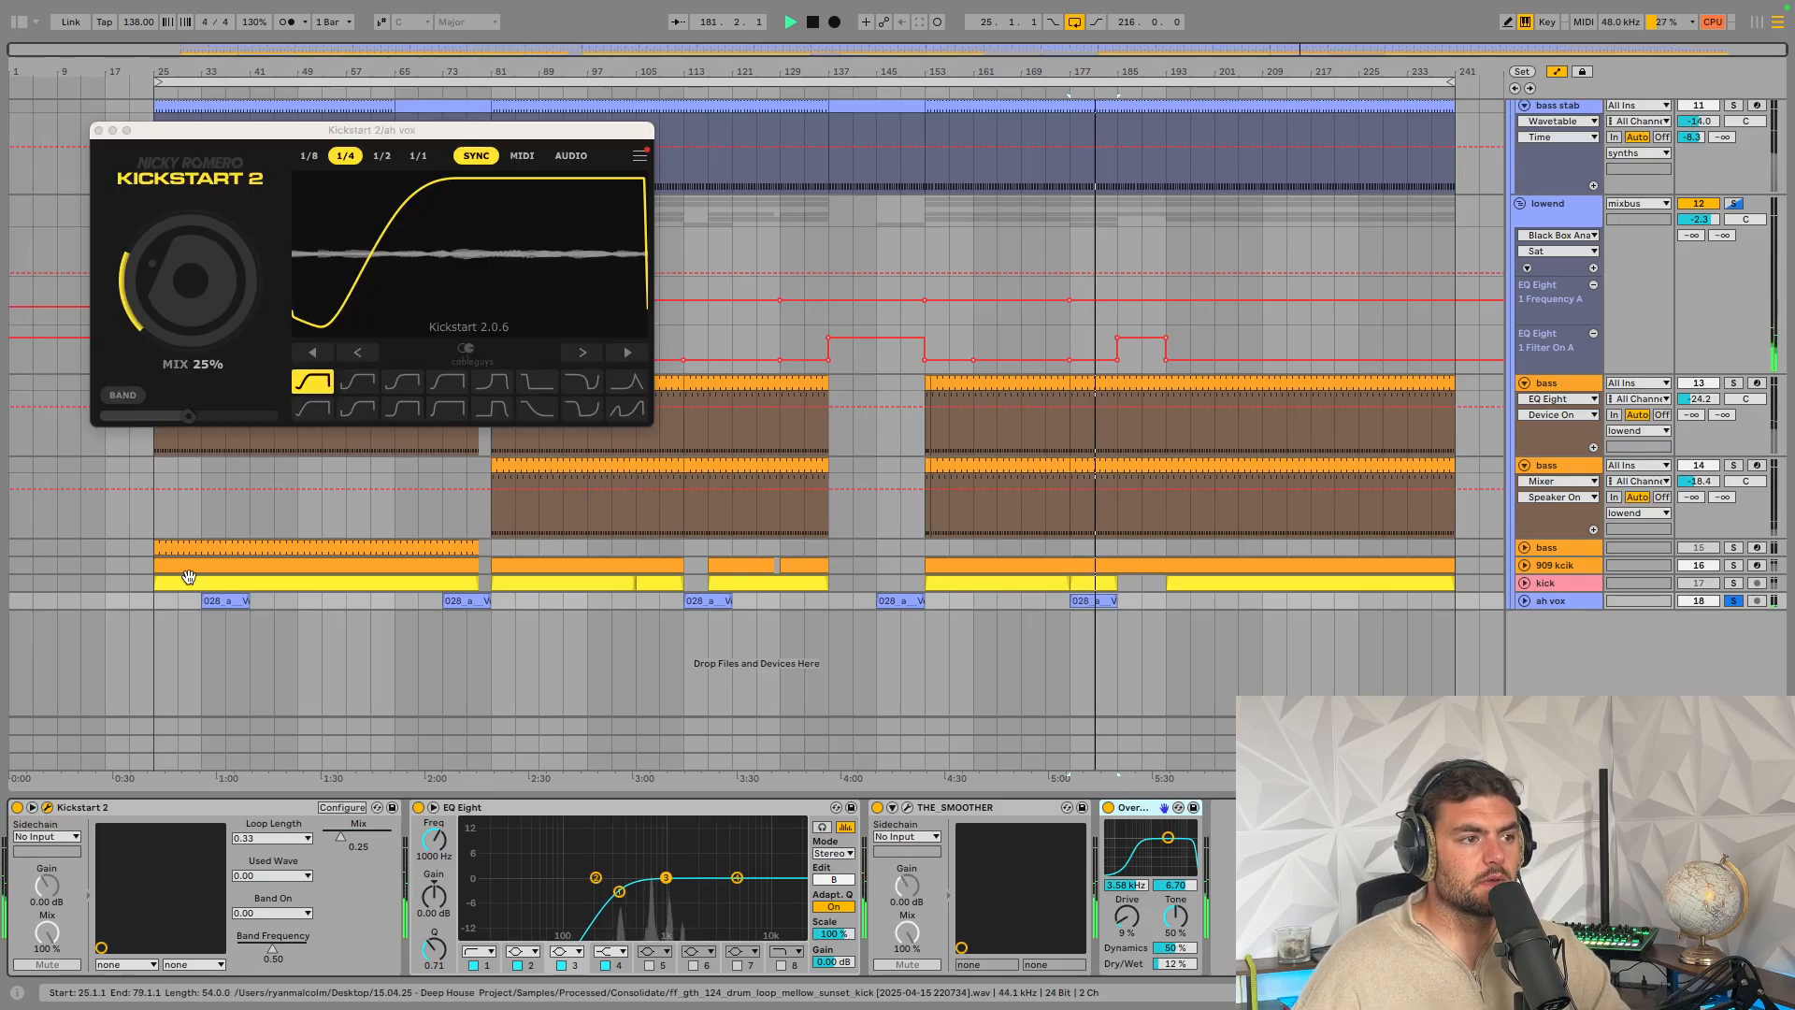
{"action": "left_click_drag", "start_coordinate": [178, 257], "coordinate": [117, 136]}
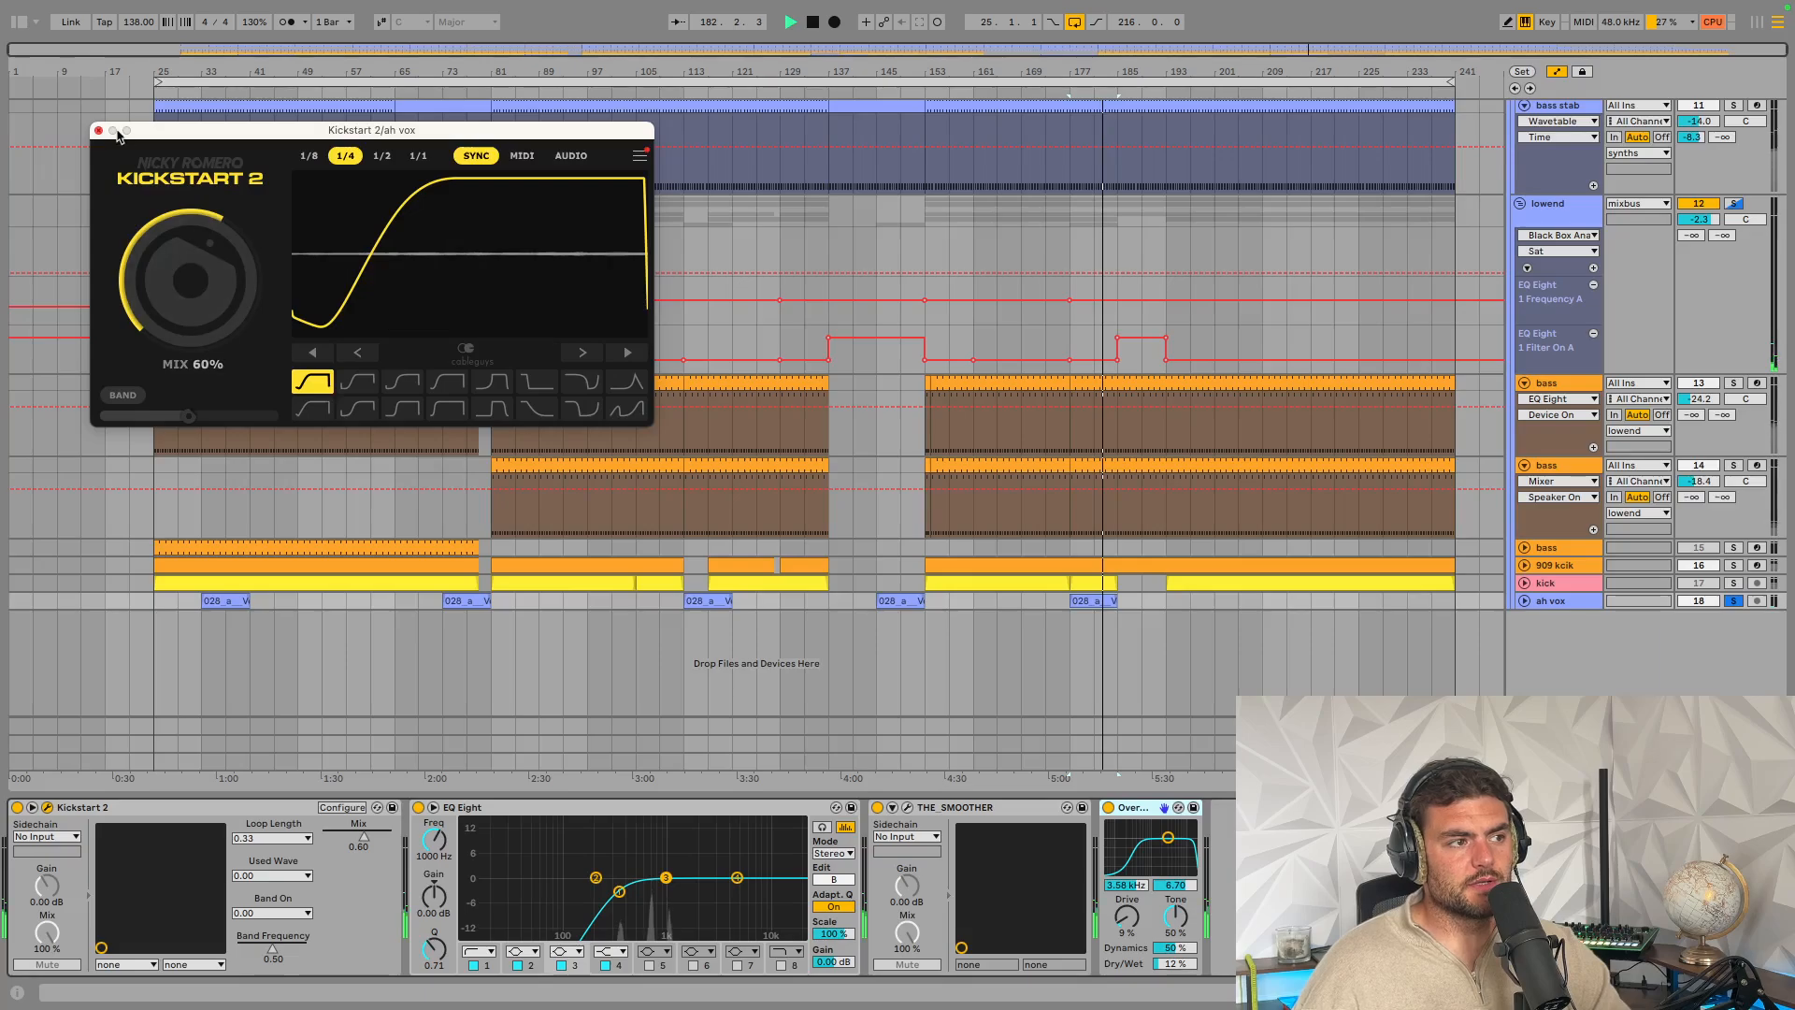
{"action": "left_click", "coordinate": [97, 131]}
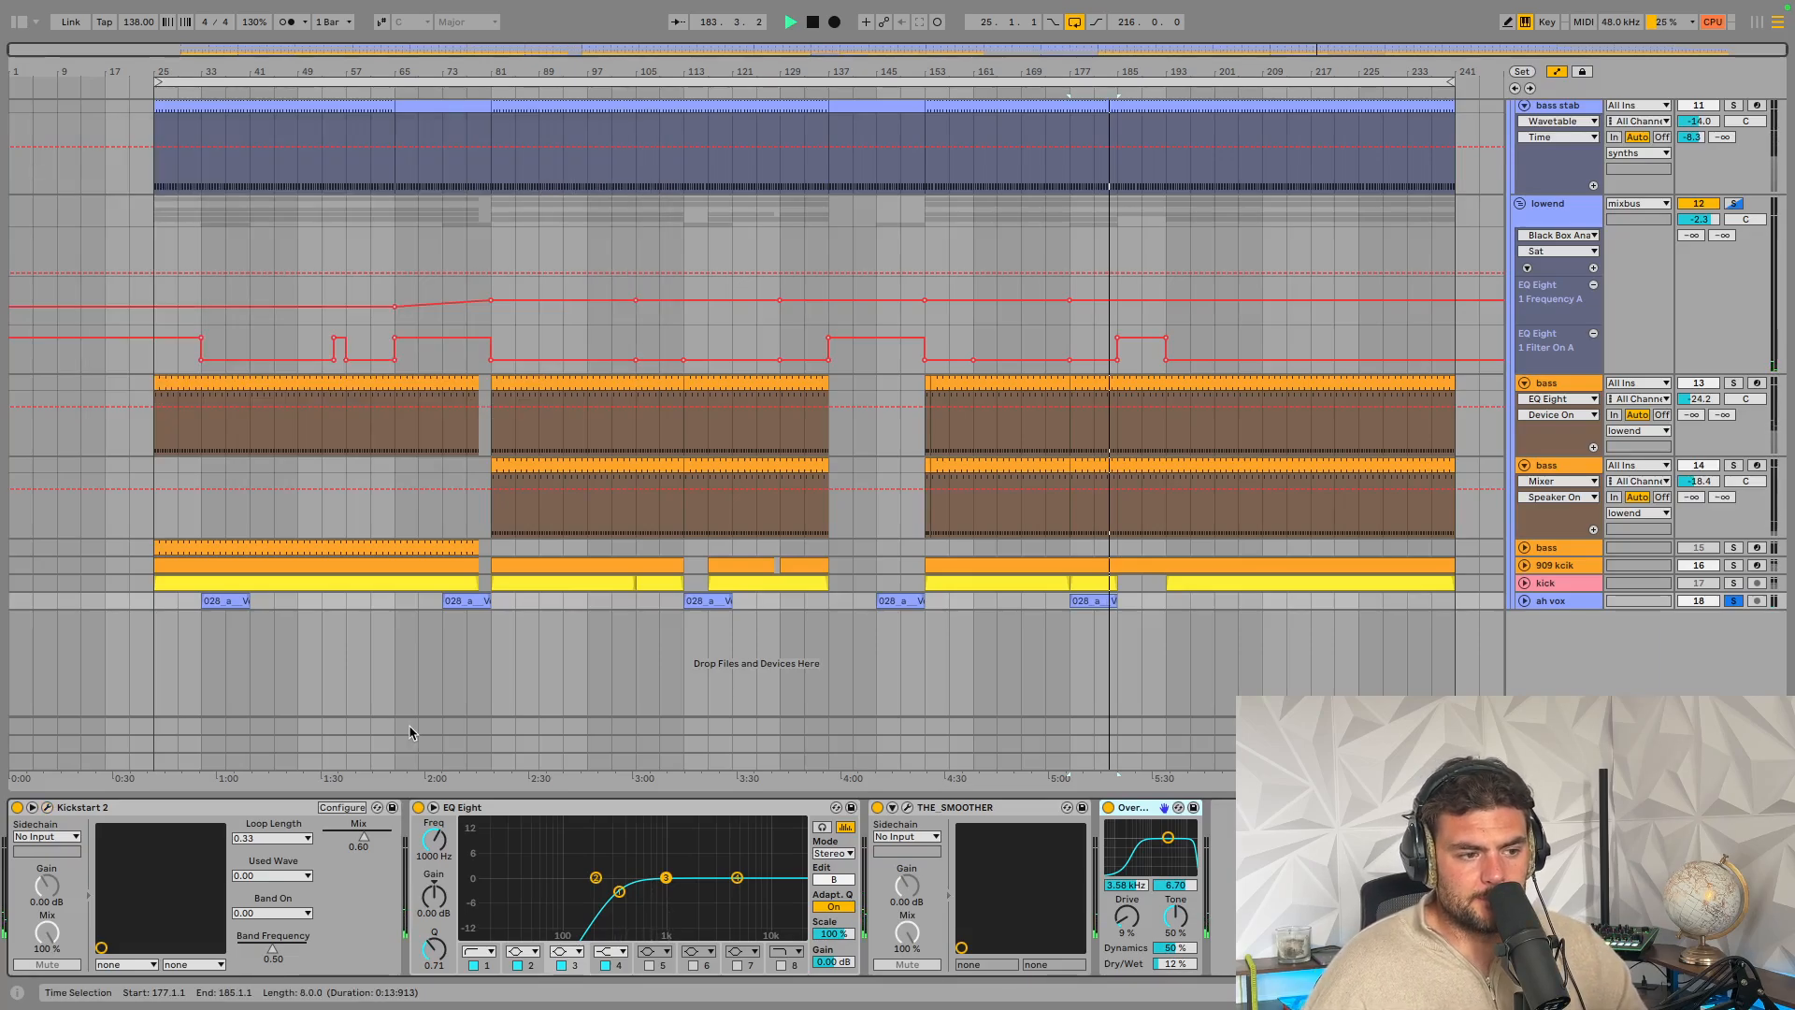
{"action": "key", "text": "space"}
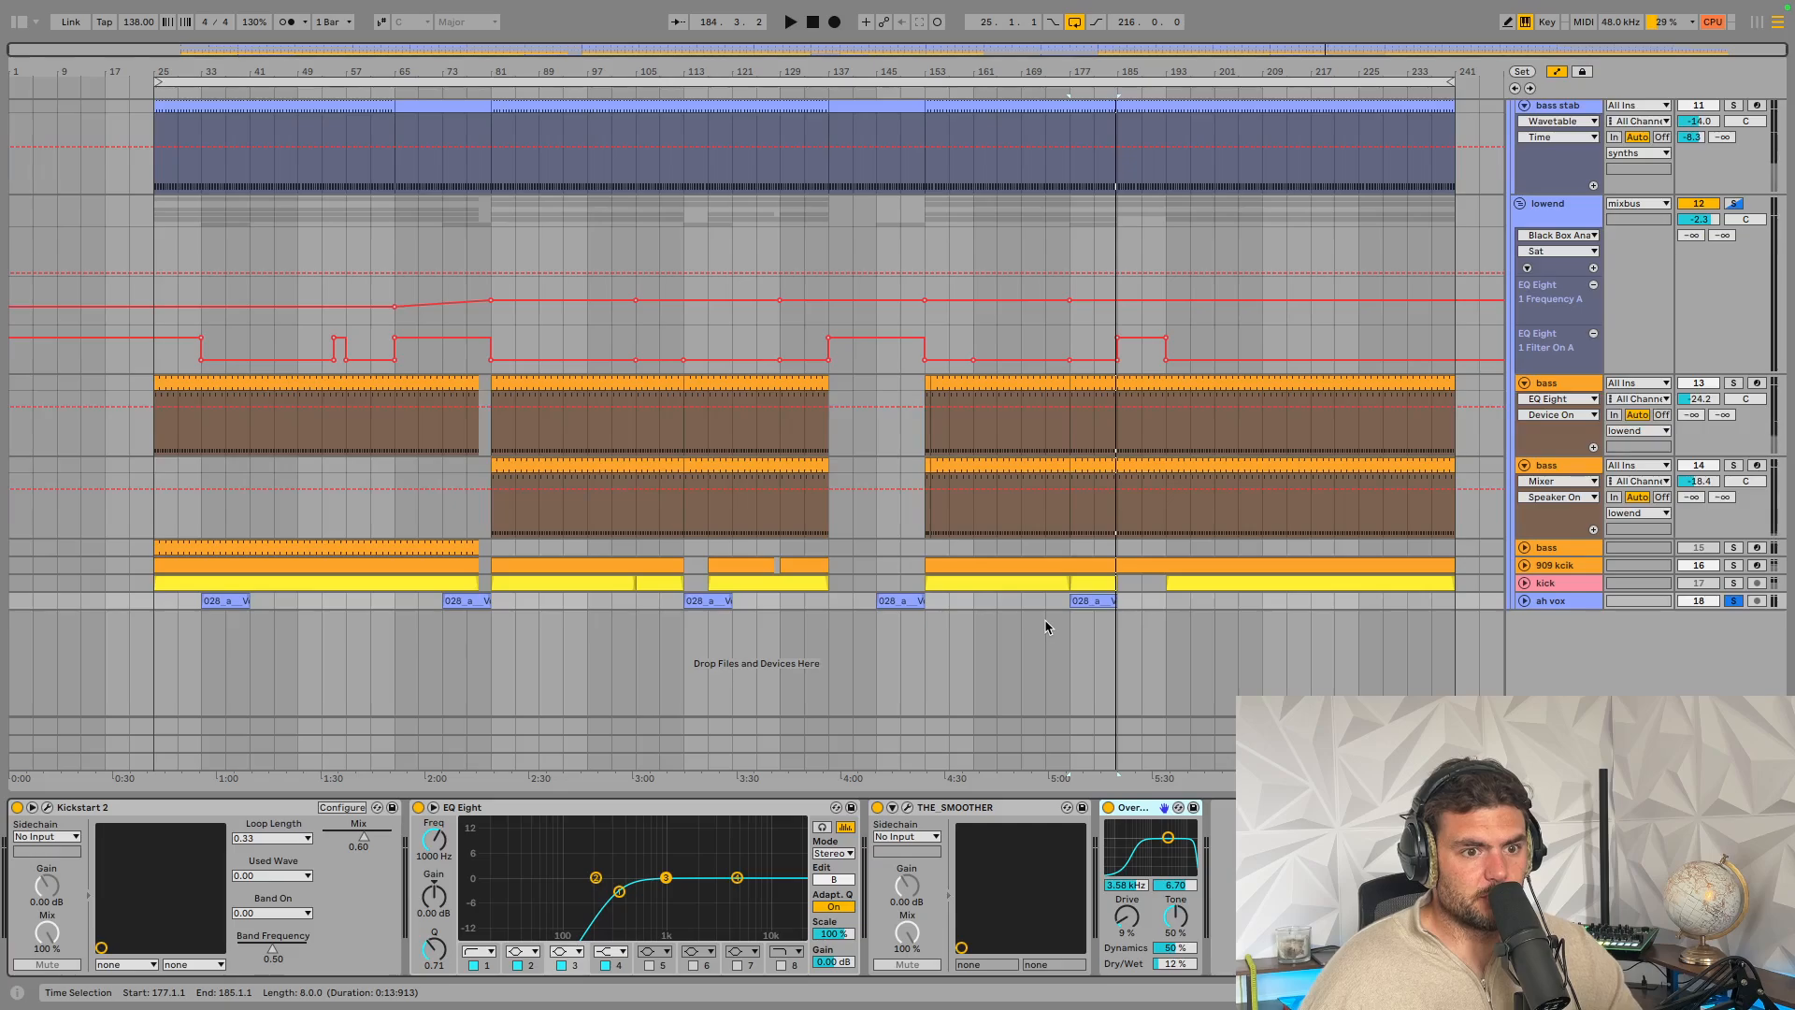
{"action": "left_click", "coordinate": [1733, 601]}
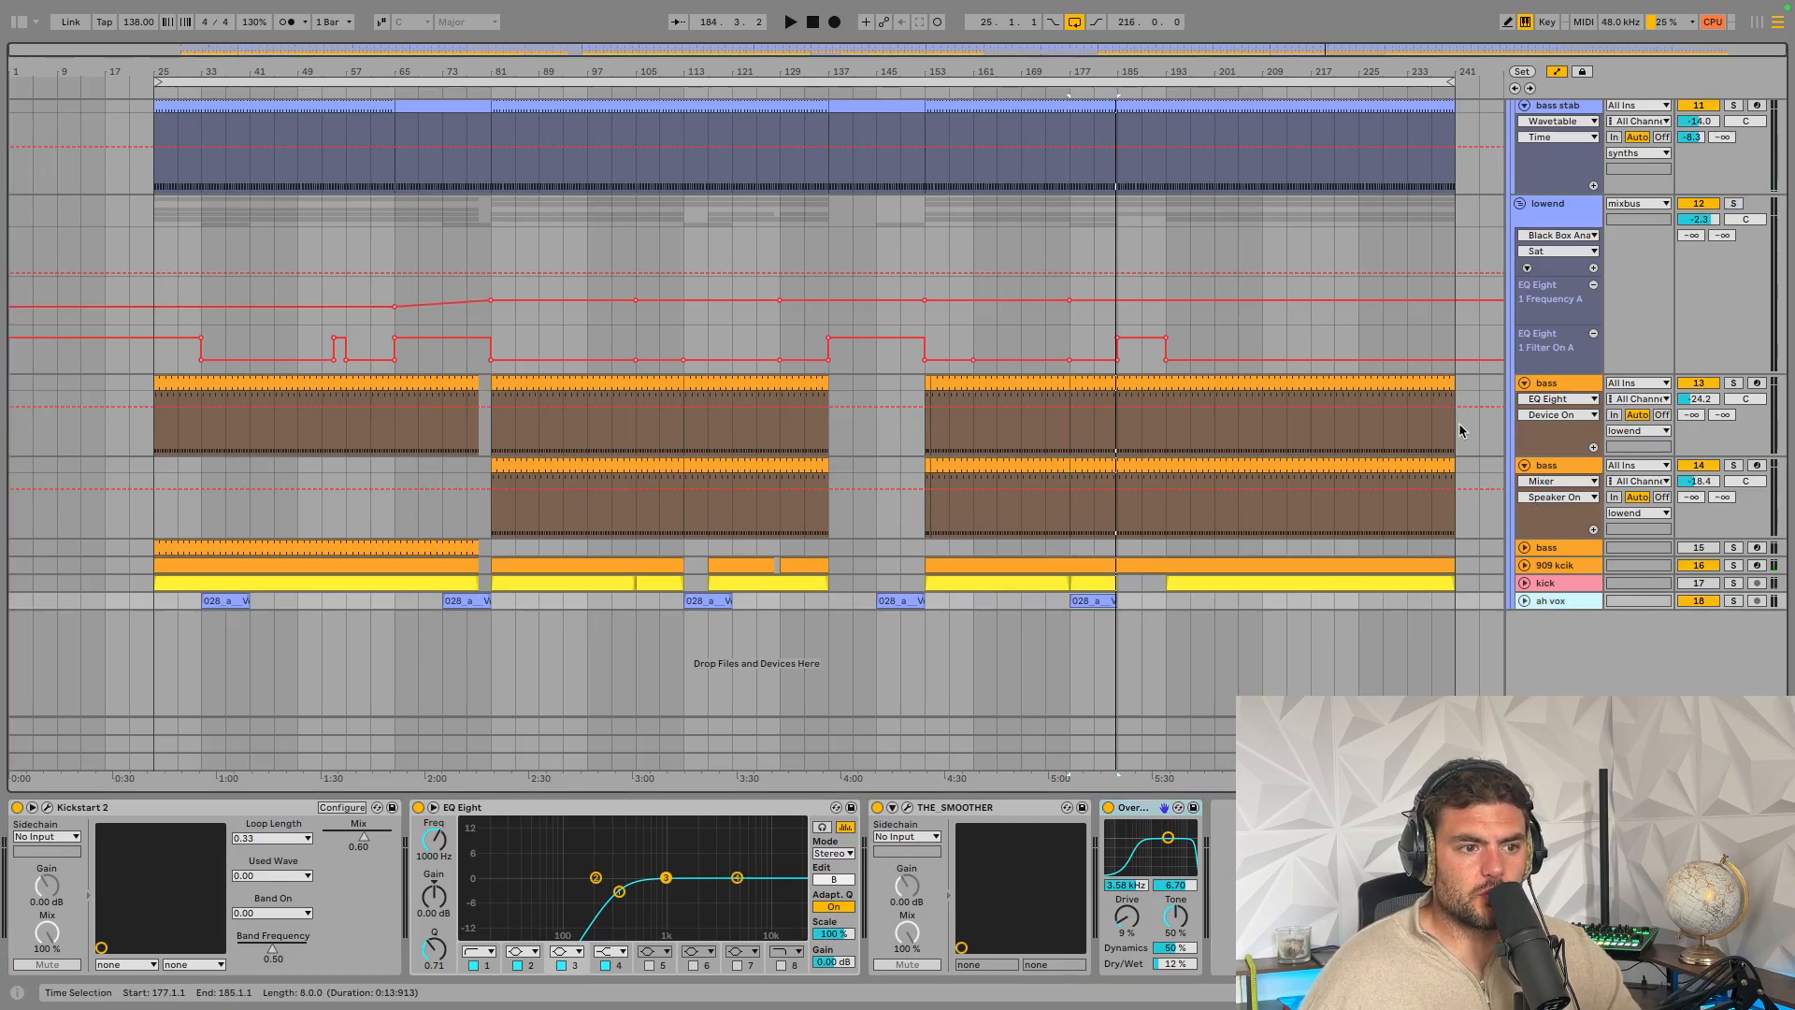
Move the loop start first to bar 129 and briefly play, then to bar 137, and play the arrangement from there
{"action": "scroll", "coordinate": [1466, 498], "scroll_direction": "up", "scroll_amount": 5}
{"action": "scroll", "coordinate": [1464, 498], "scroll_direction": "up", "scroll_amount": 2}
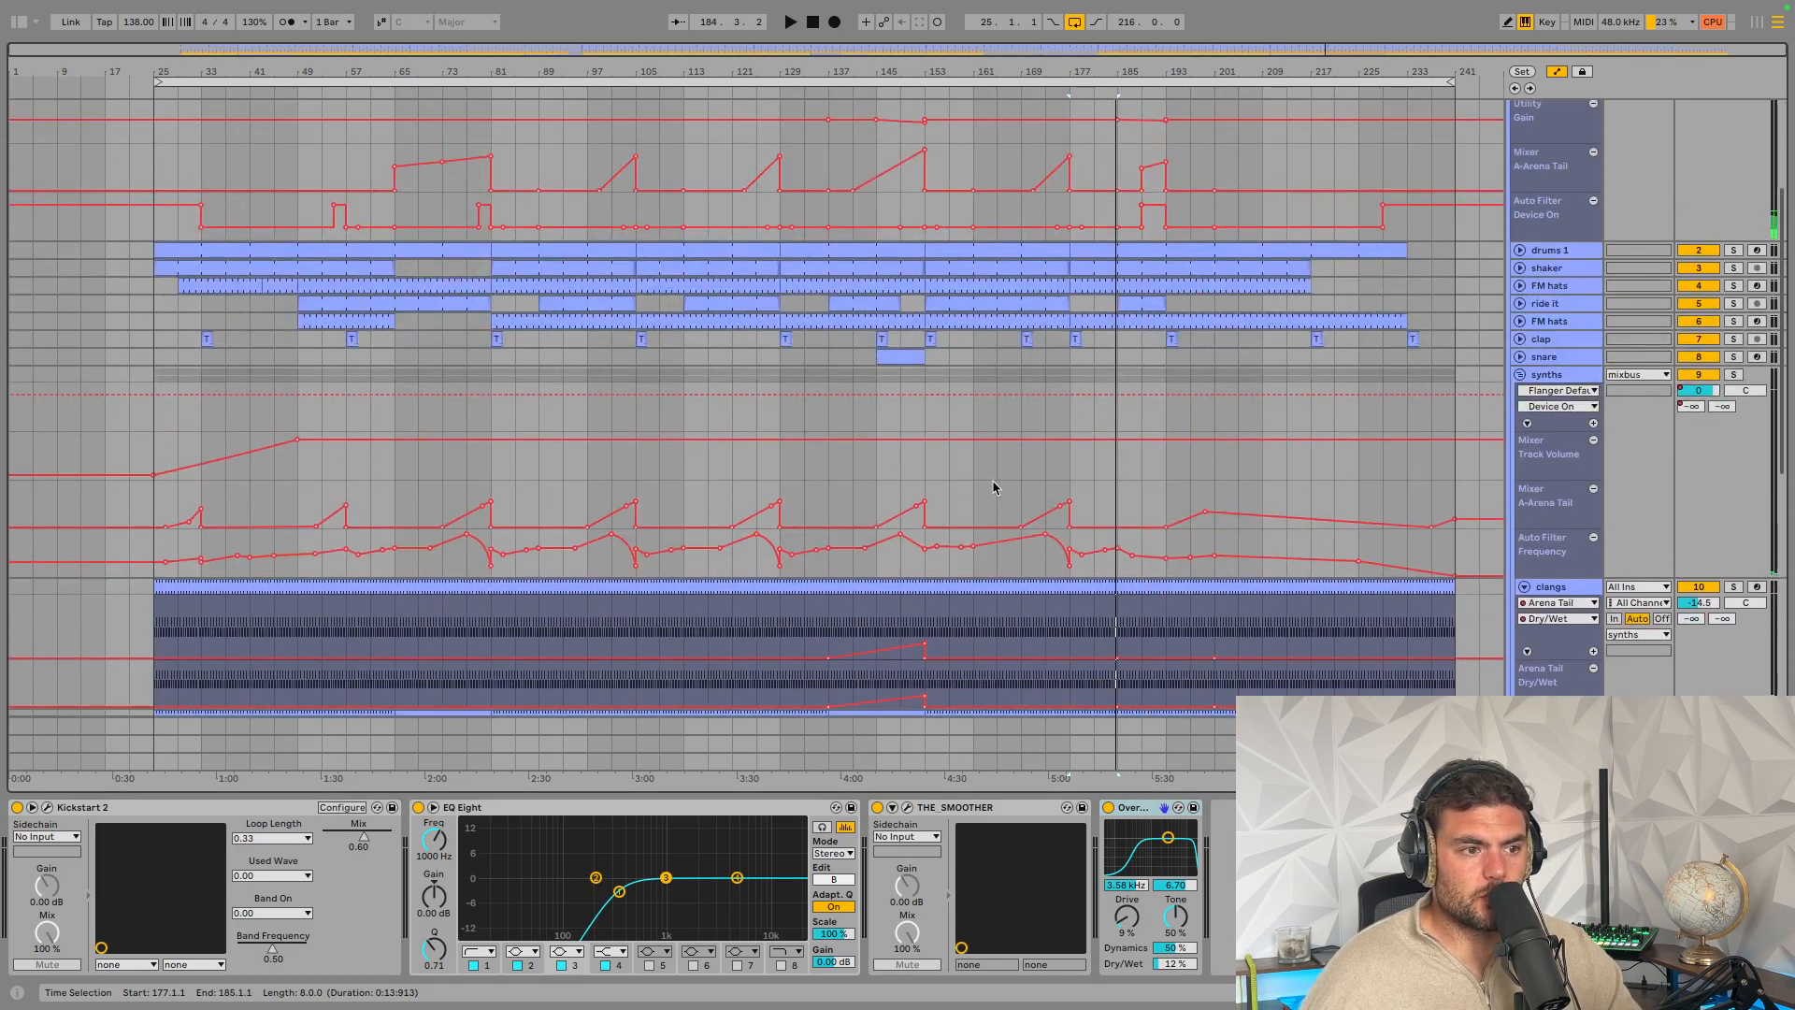
{"action": "scroll", "coordinate": [849, 516], "scroll_direction": "down", "scroll_amount": 2}
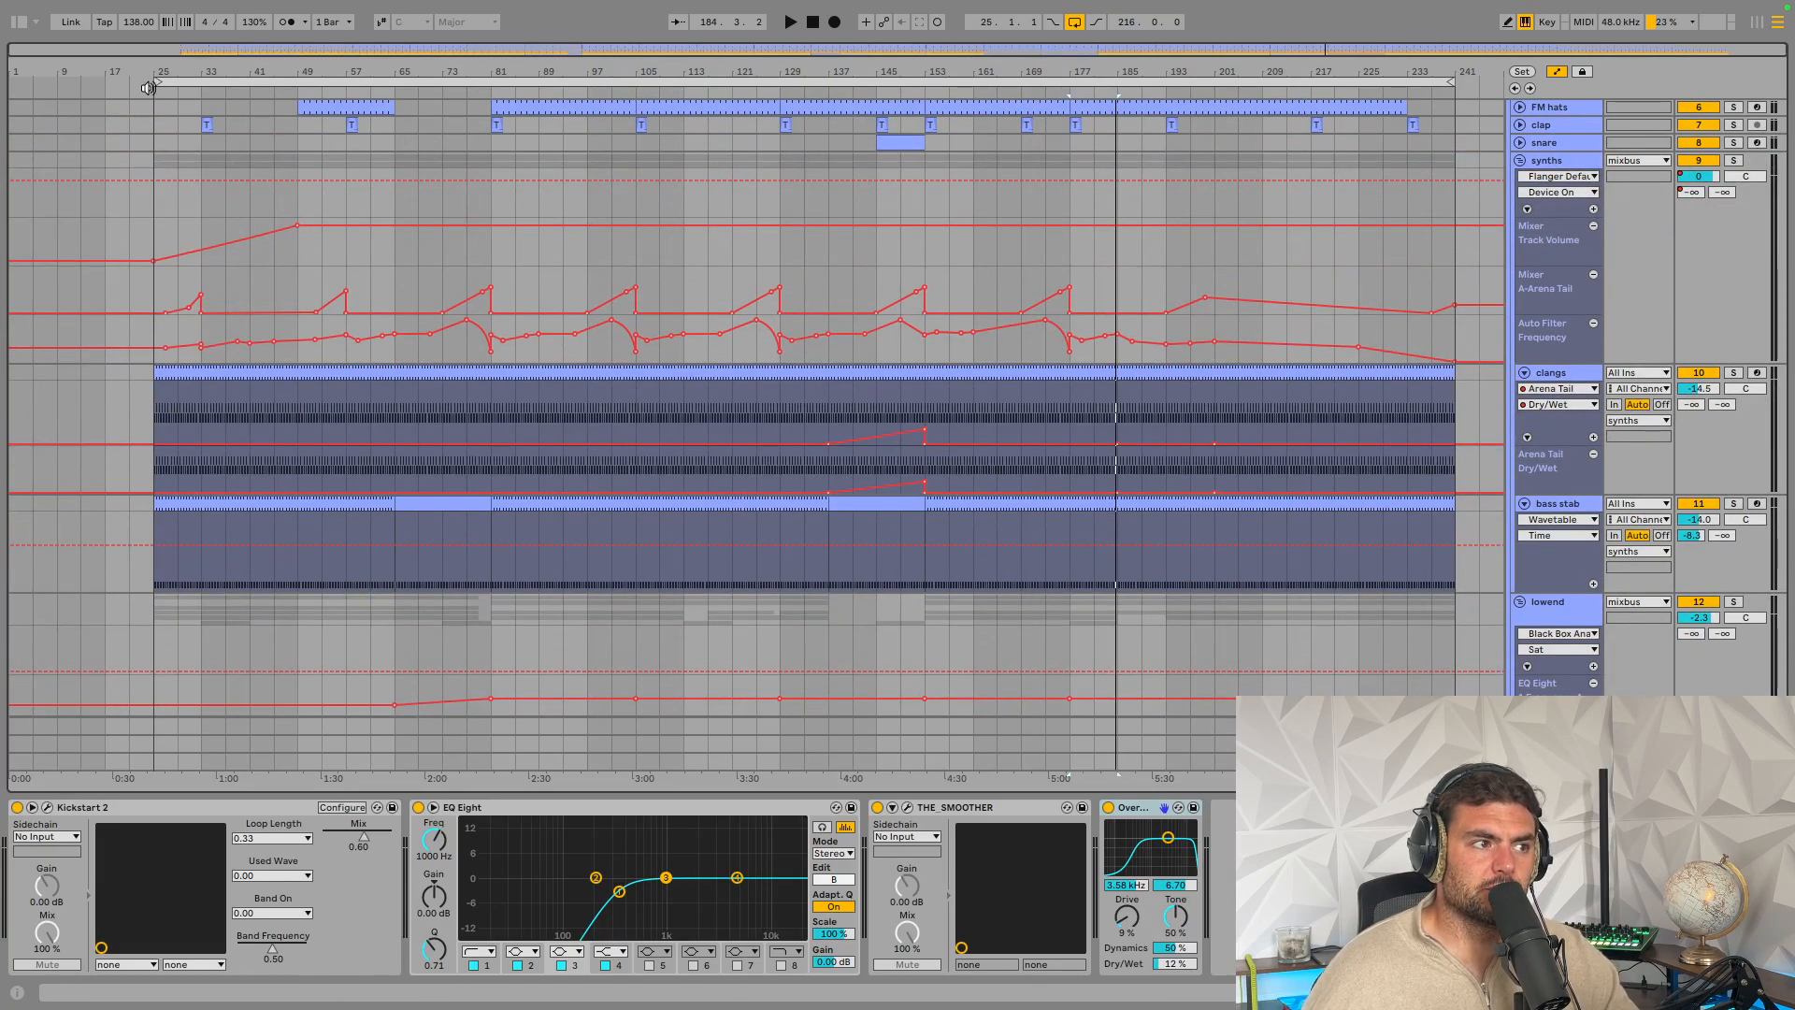
{"action": "left_click_drag", "start_coordinate": [157, 81], "coordinate": [780, 81]}
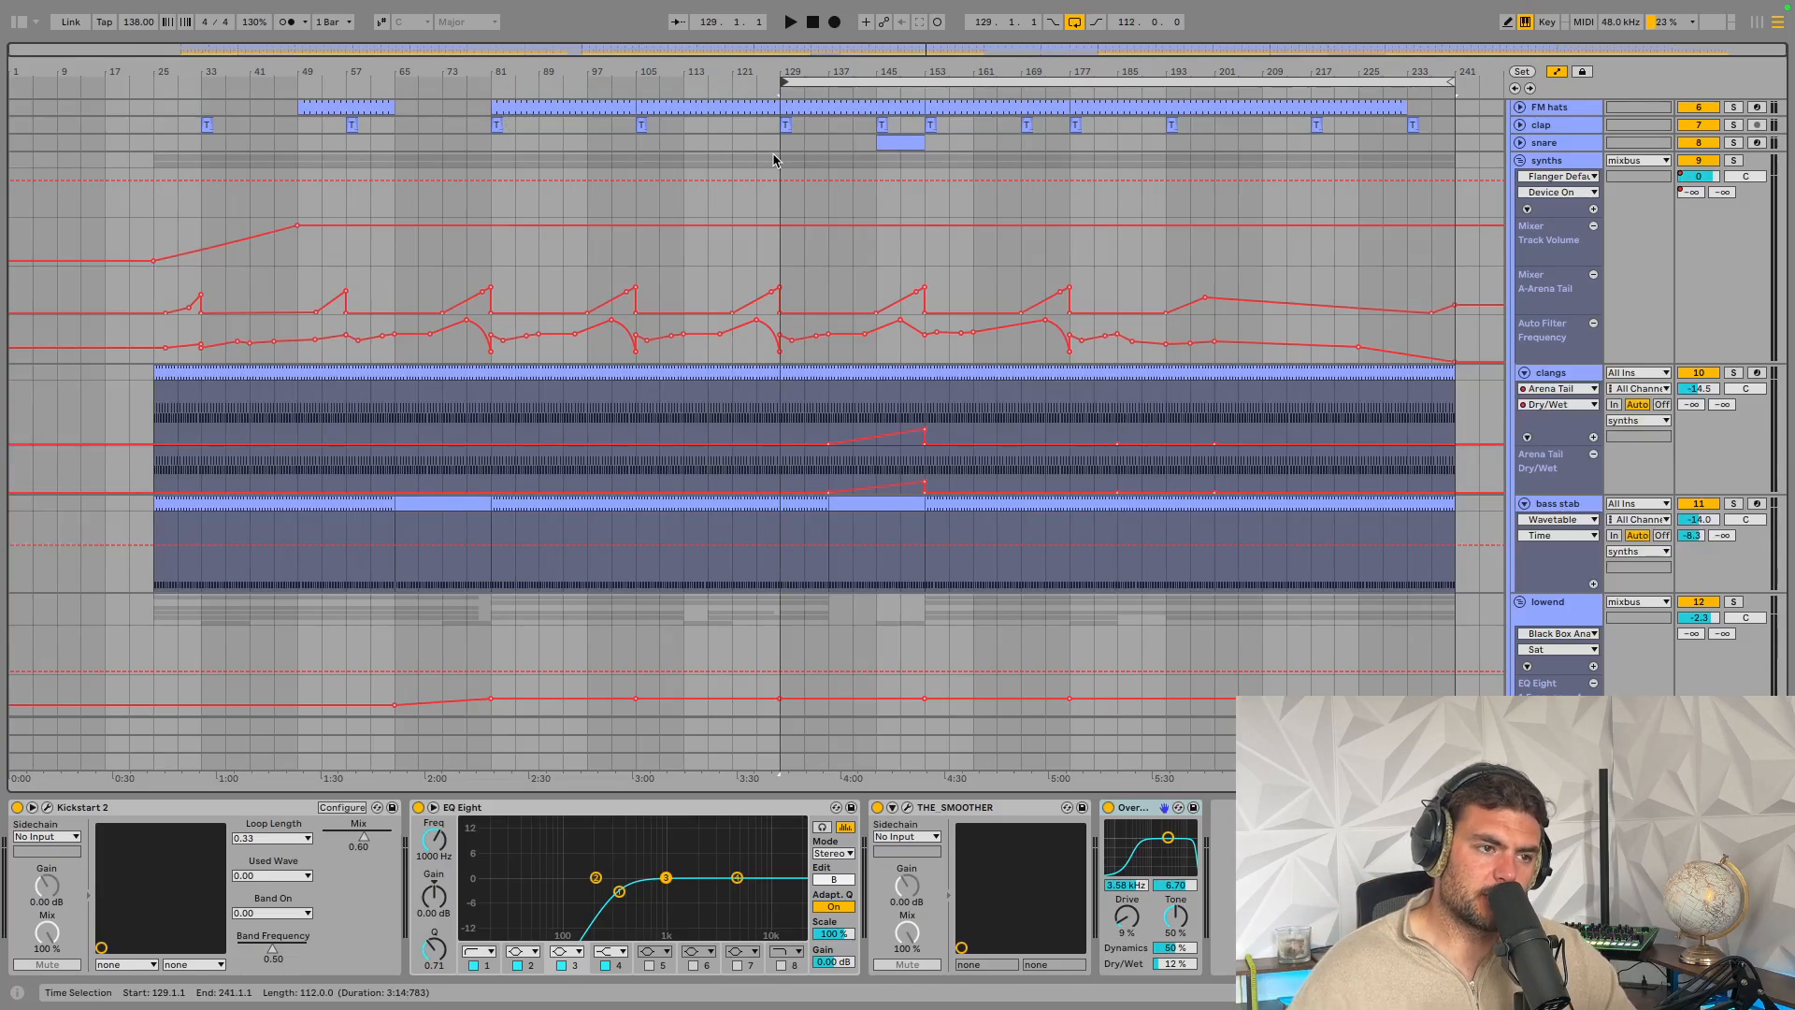
{"action": "key", "text": "space"}
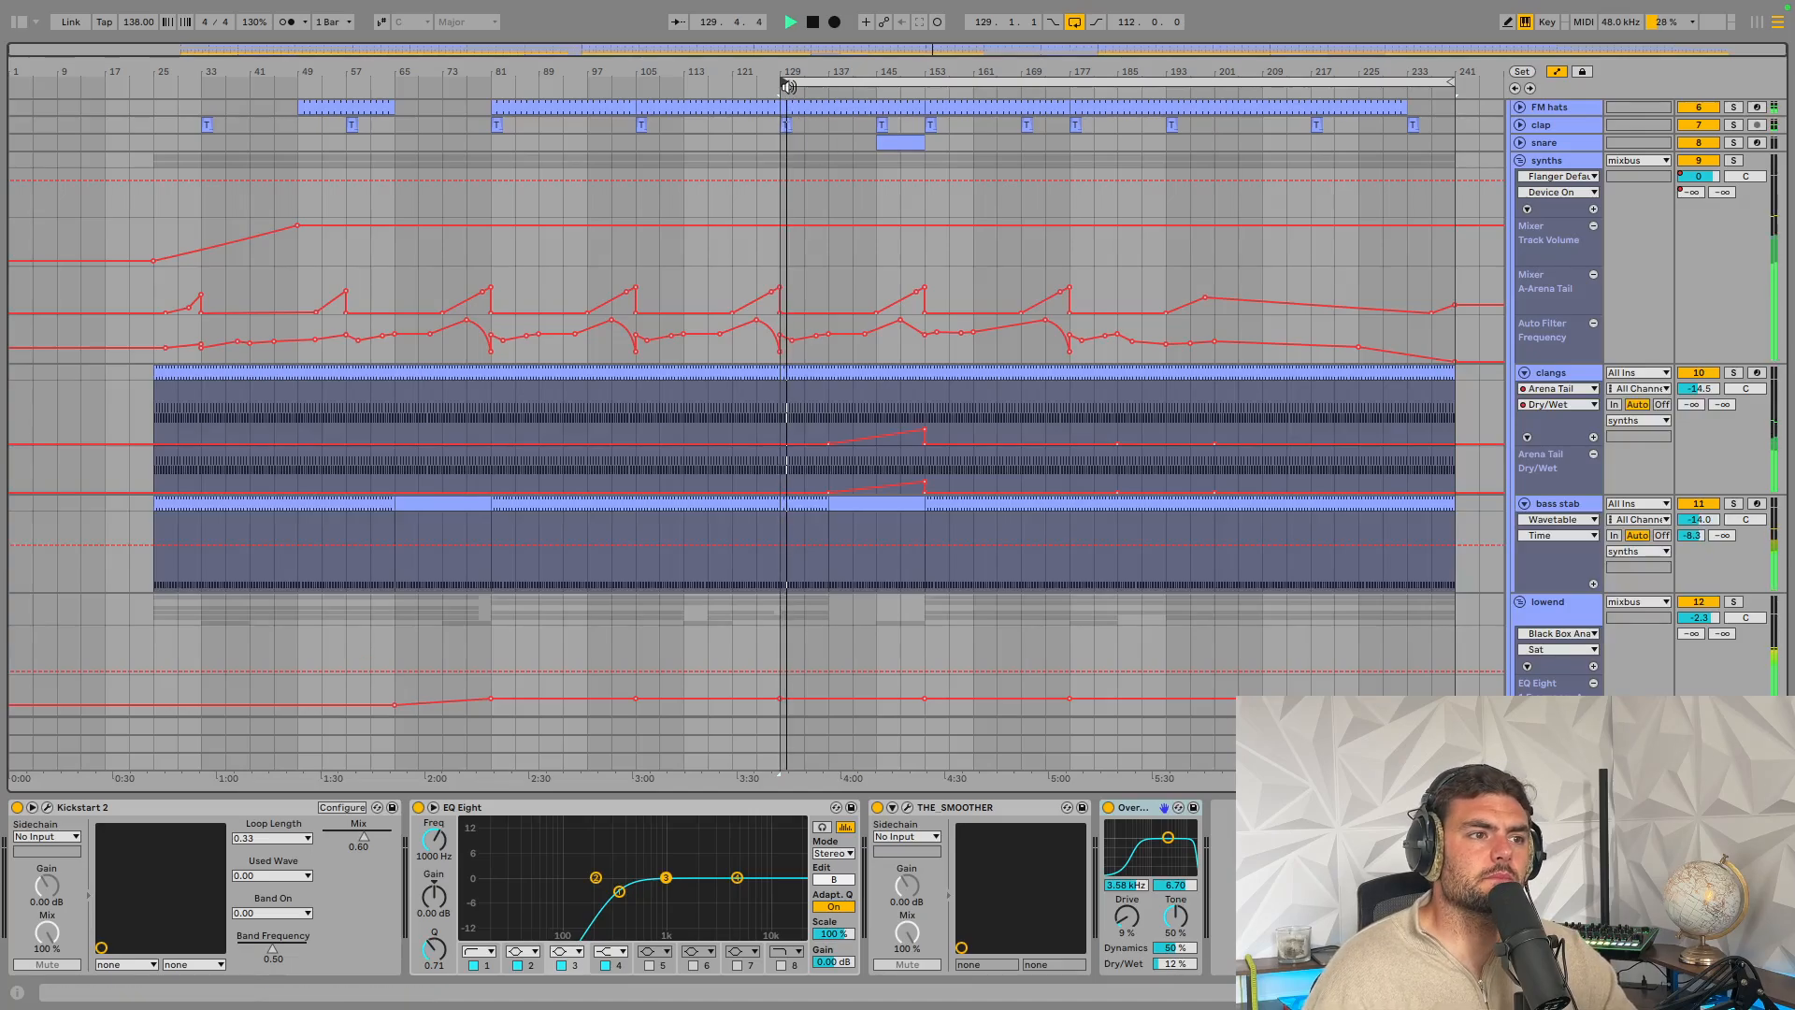
{"action": "left_click_drag", "start_coordinate": [784, 81], "coordinate": [831, 81]}
{"action": "key", "text": "space"}
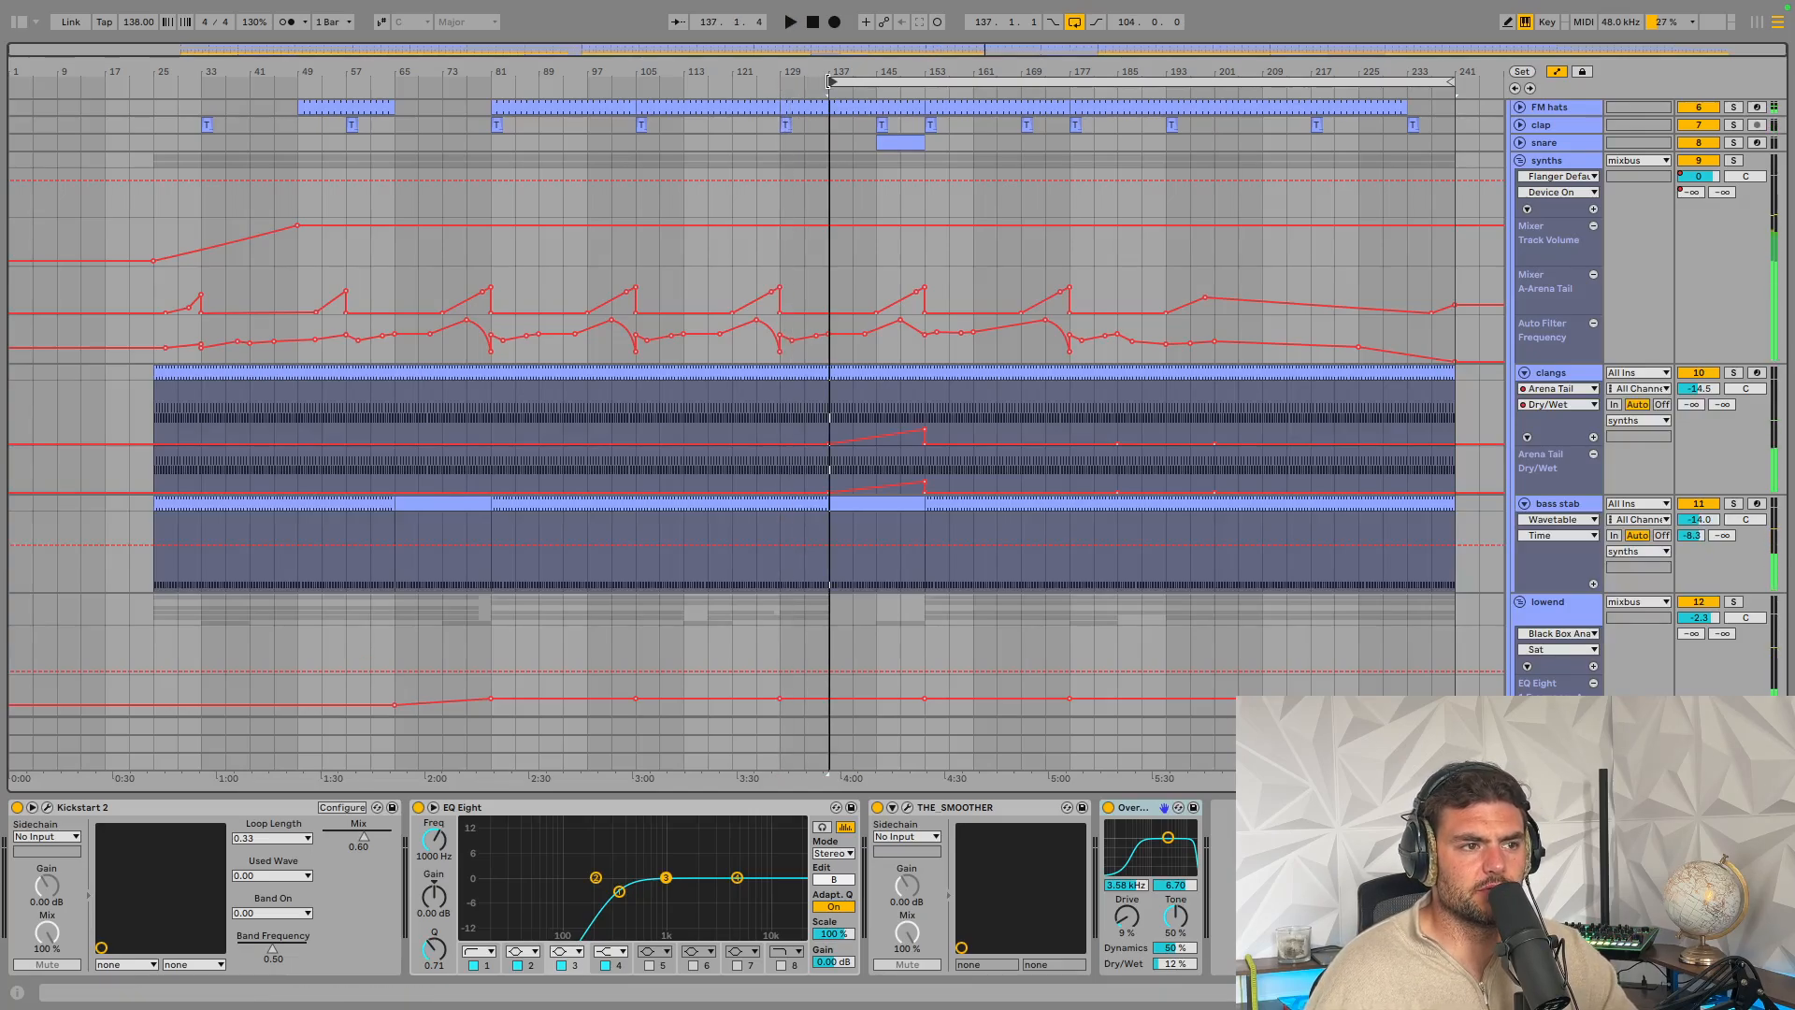
{"action": "key", "text": "space"}
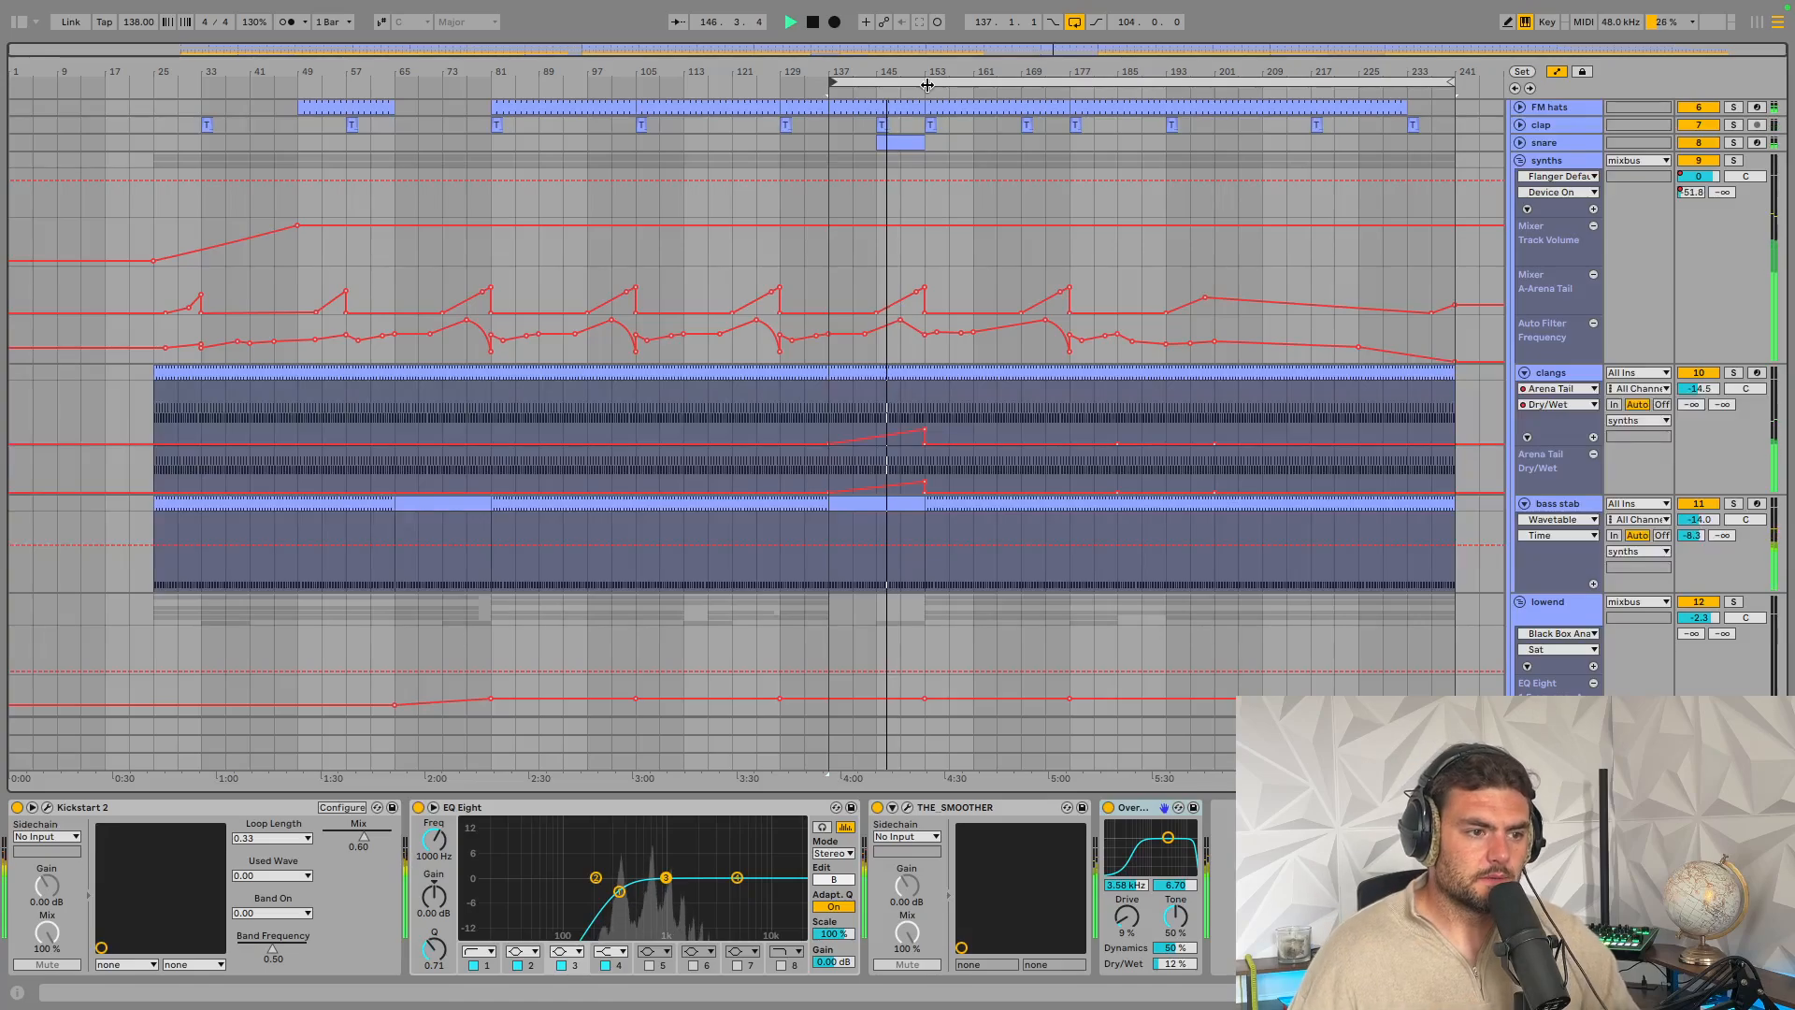
Display the synths group's devices during playback and open the ah vox clip at bar 145
{"action": "scroll", "coordinate": [935, 322], "scroll_direction": "down", "scroll_amount": 2}
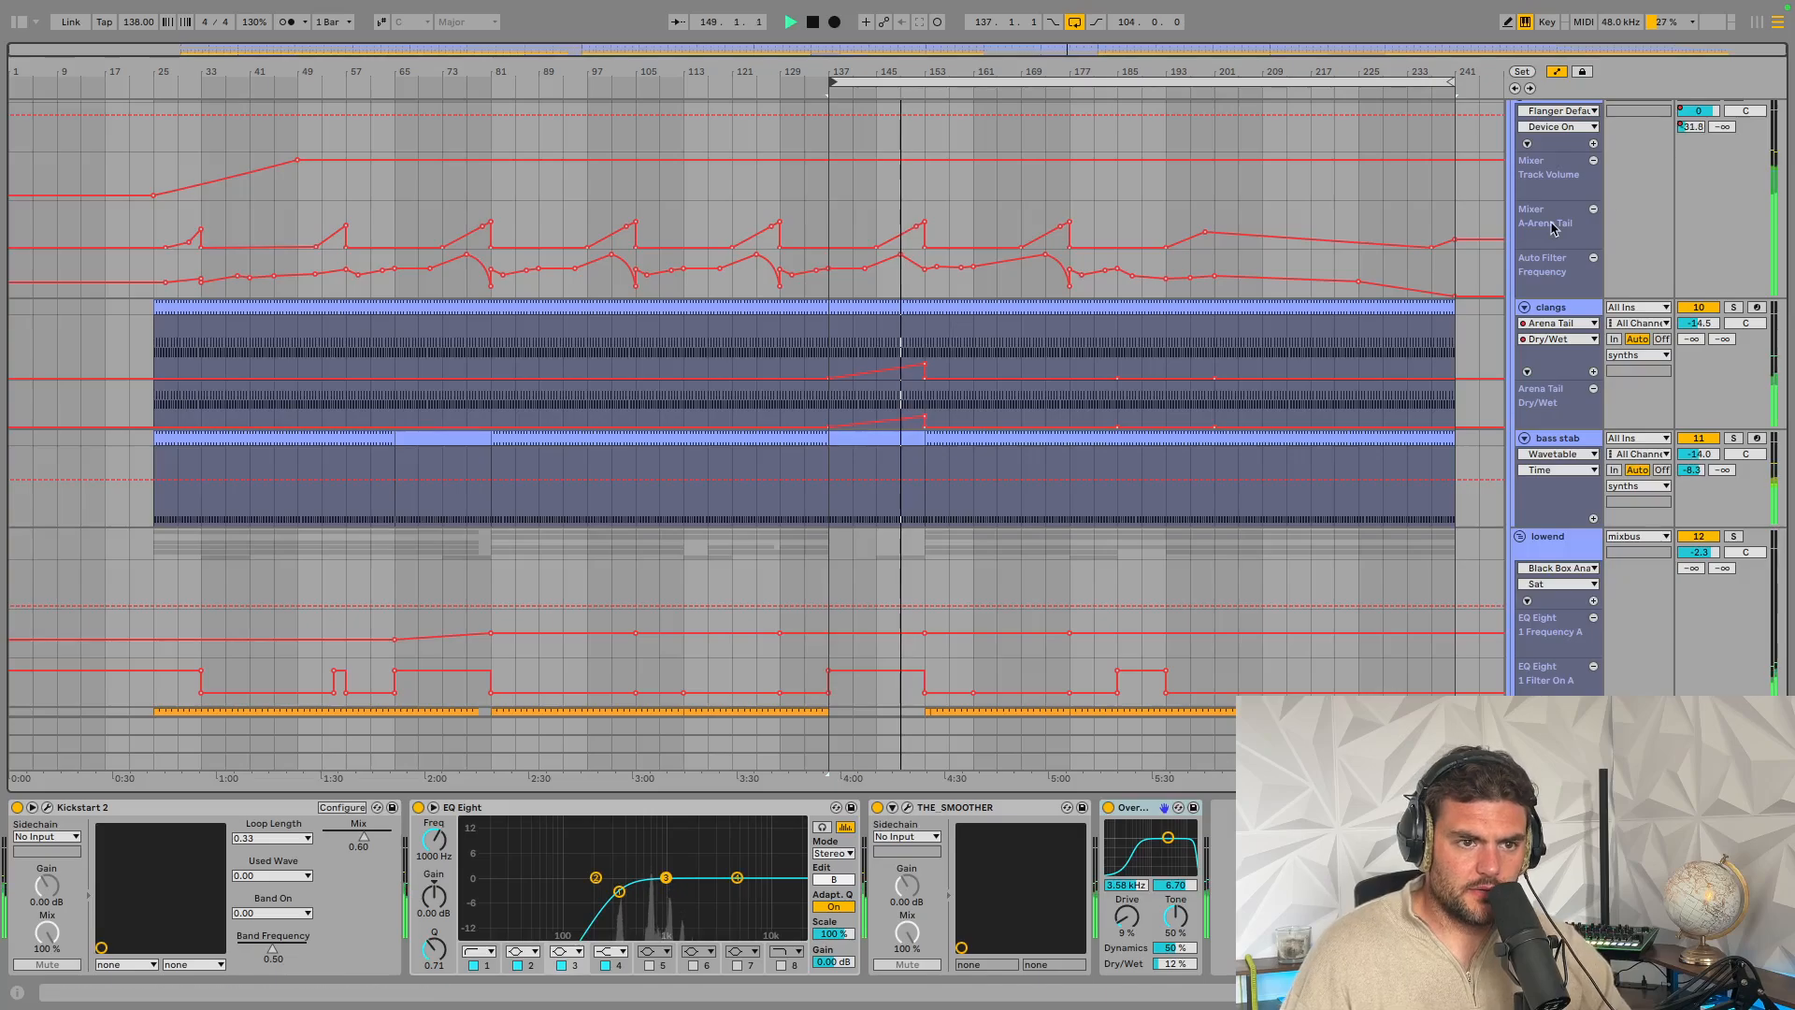
{"action": "left_click", "coordinate": [1542, 275]}
{"action": "scroll", "coordinate": [981, 501], "scroll_direction": "down", "scroll_amount": 8}
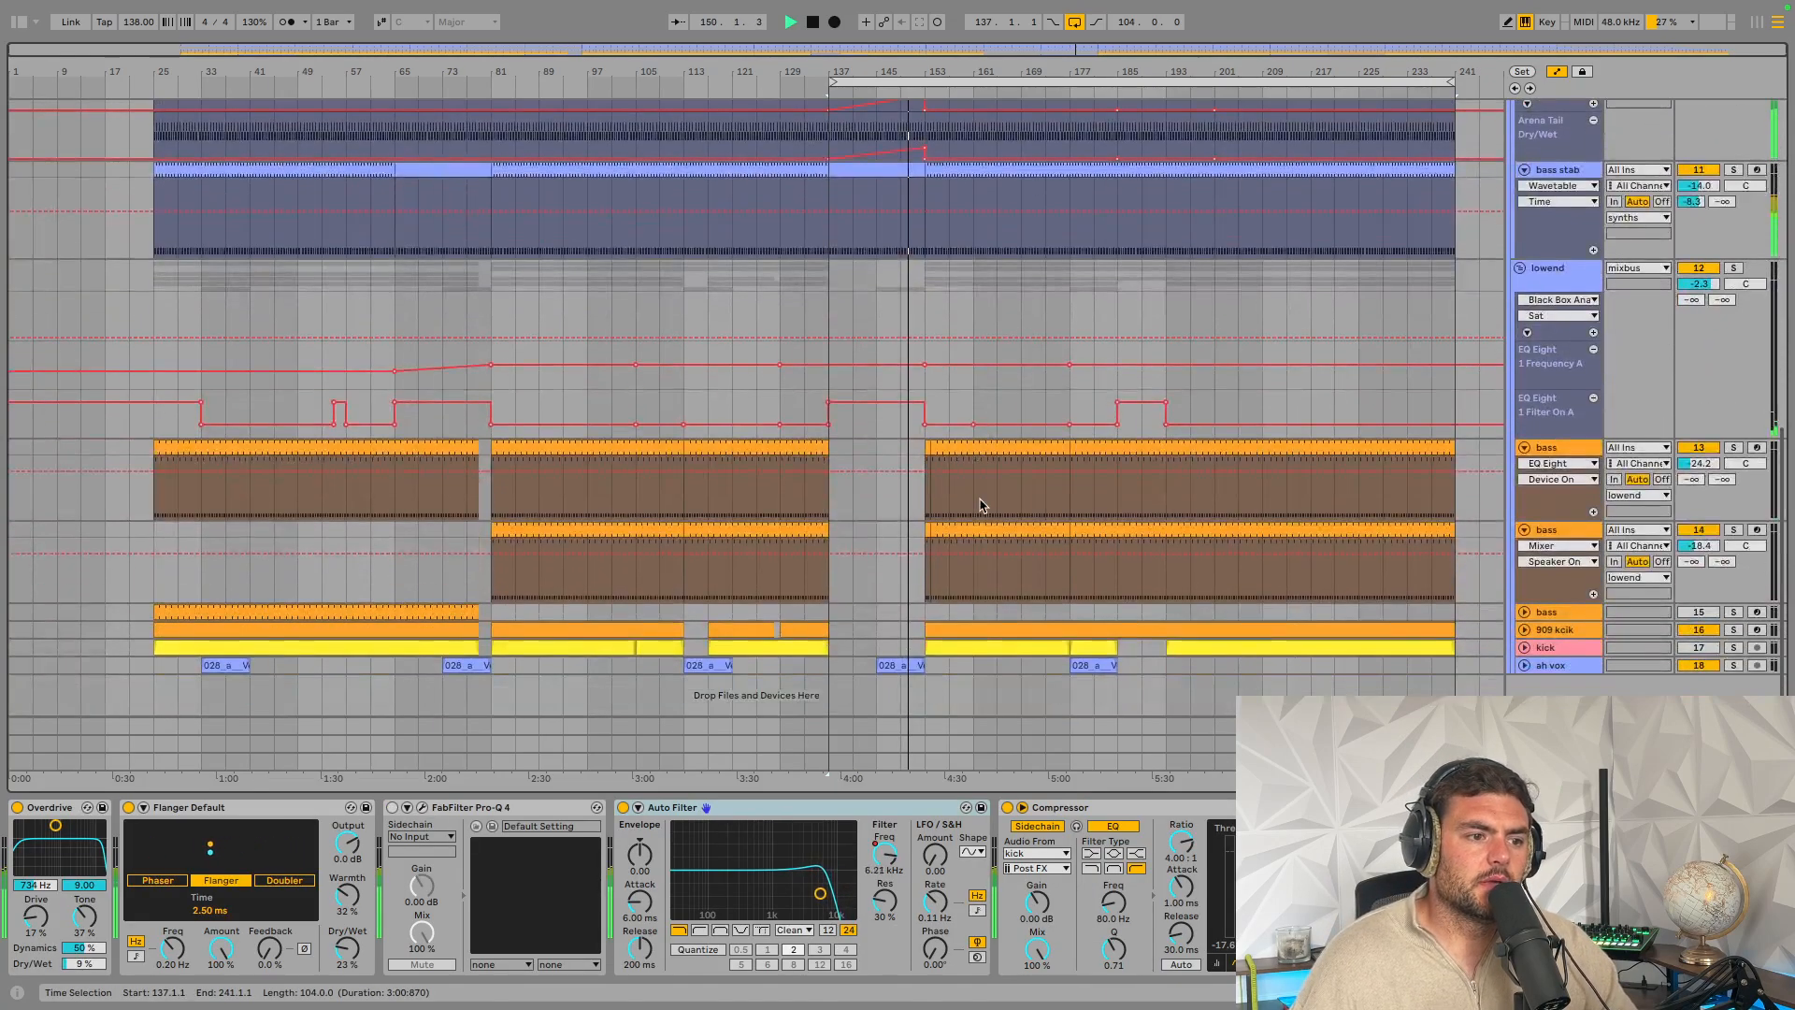
{"action": "double_click", "coordinate": [888, 670]}
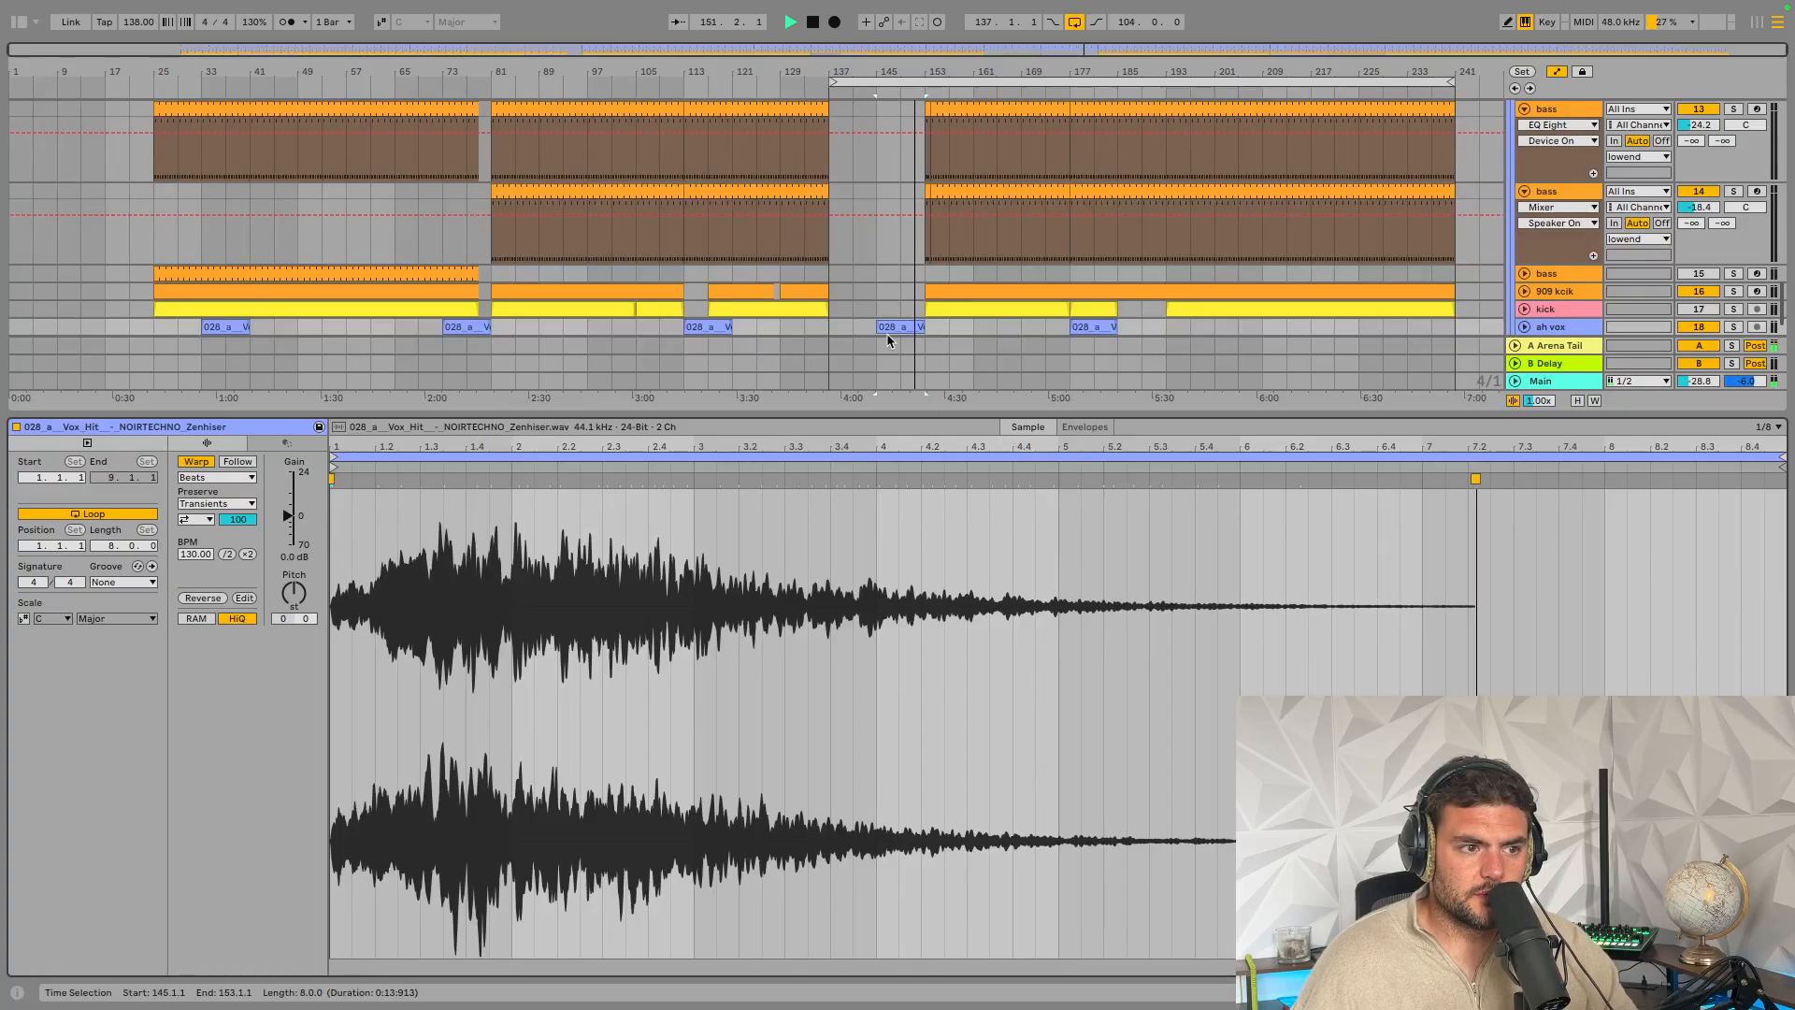
Examine the lowend and synths automation lanes and hide the ah vox clip's detail view
{"action": "scroll", "coordinate": [1571, 281], "scroll_direction": "up", "scroll_amount": 6}
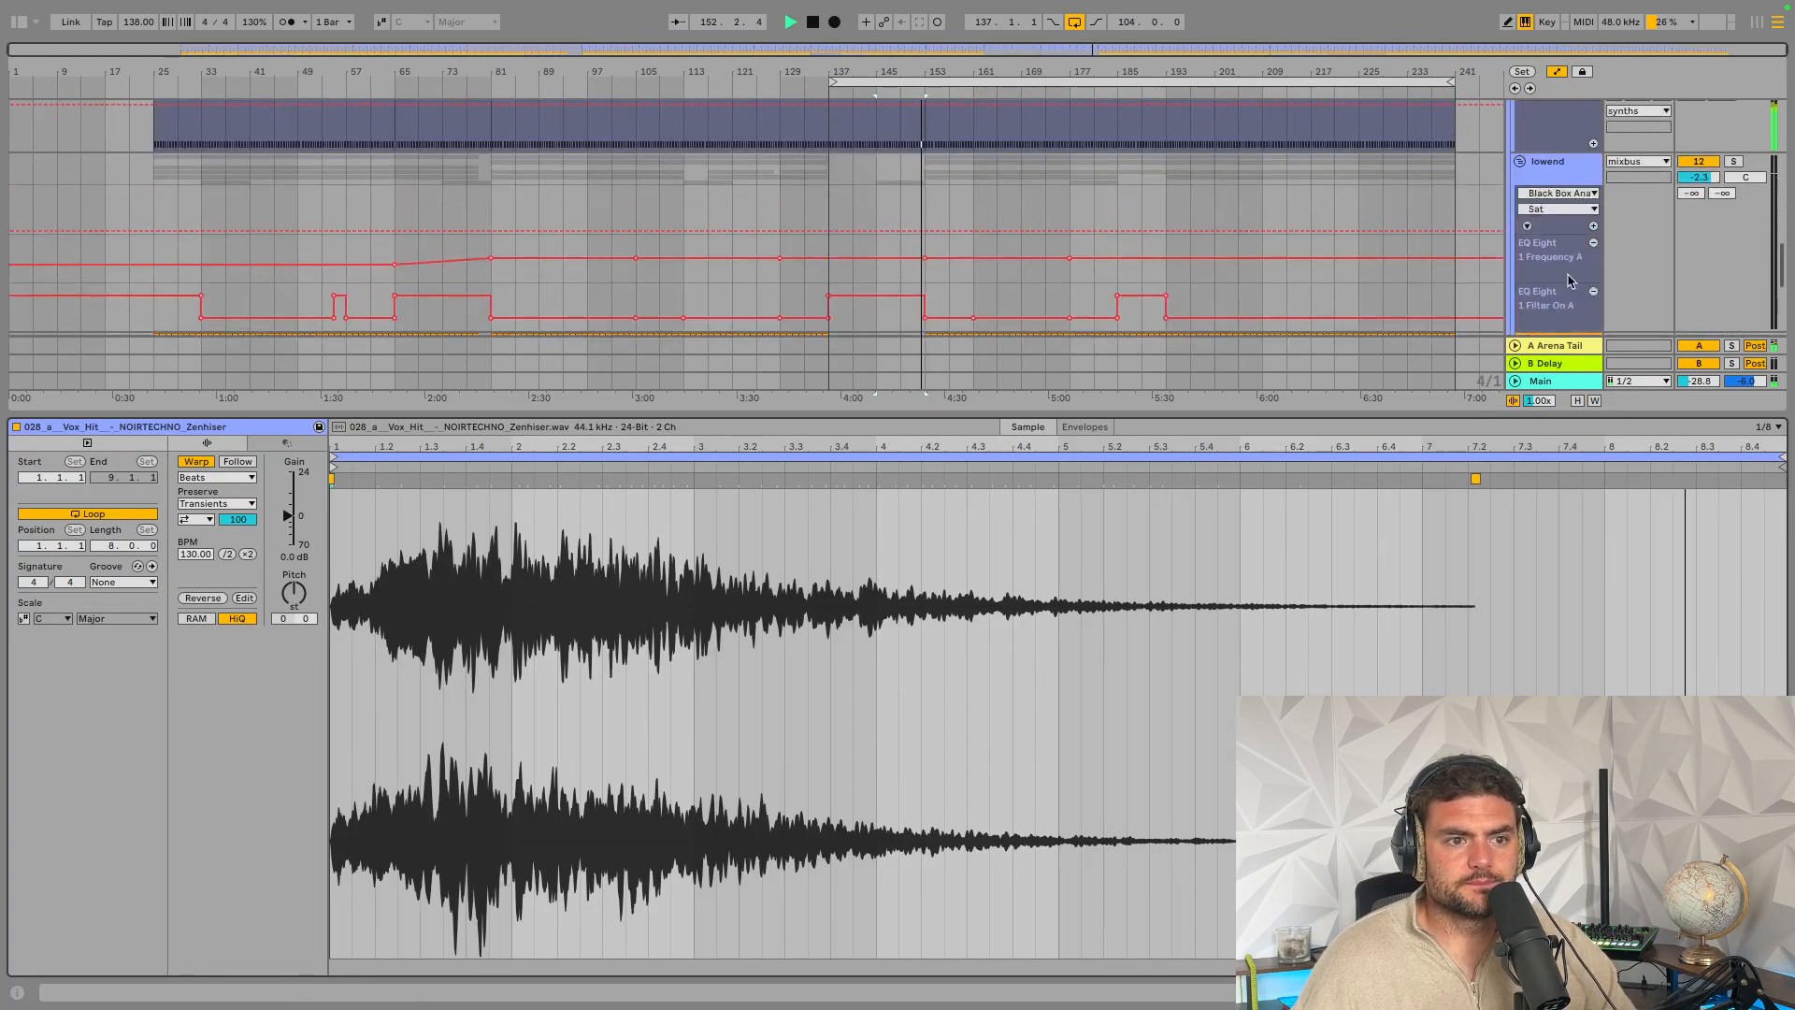
{"action": "scroll", "coordinate": [1570, 280], "scroll_direction": "up", "scroll_amount": 3}
{"action": "scroll", "coordinate": [1556, 318], "scroll_direction": "up", "scroll_amount": 6}
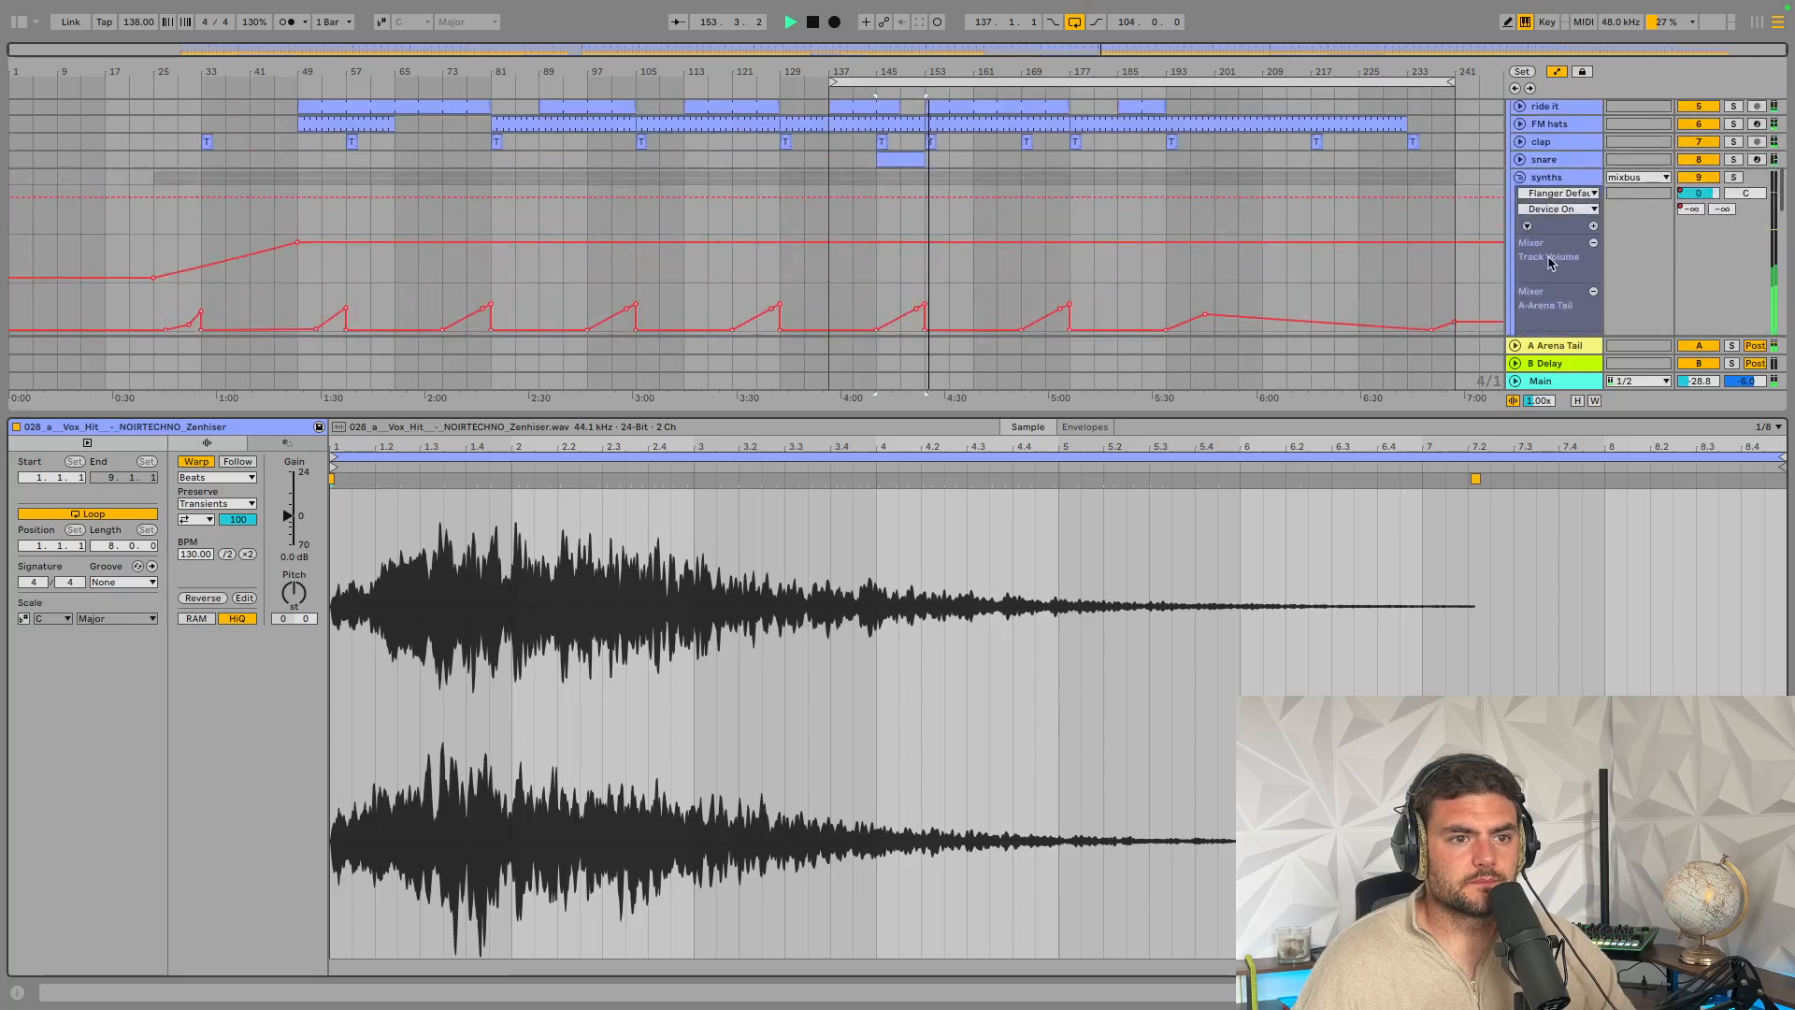
{"action": "scroll", "coordinate": [1543, 356], "scroll_direction": "down", "scroll_amount": 6}
{"action": "double_click", "coordinate": [1534, 413]}
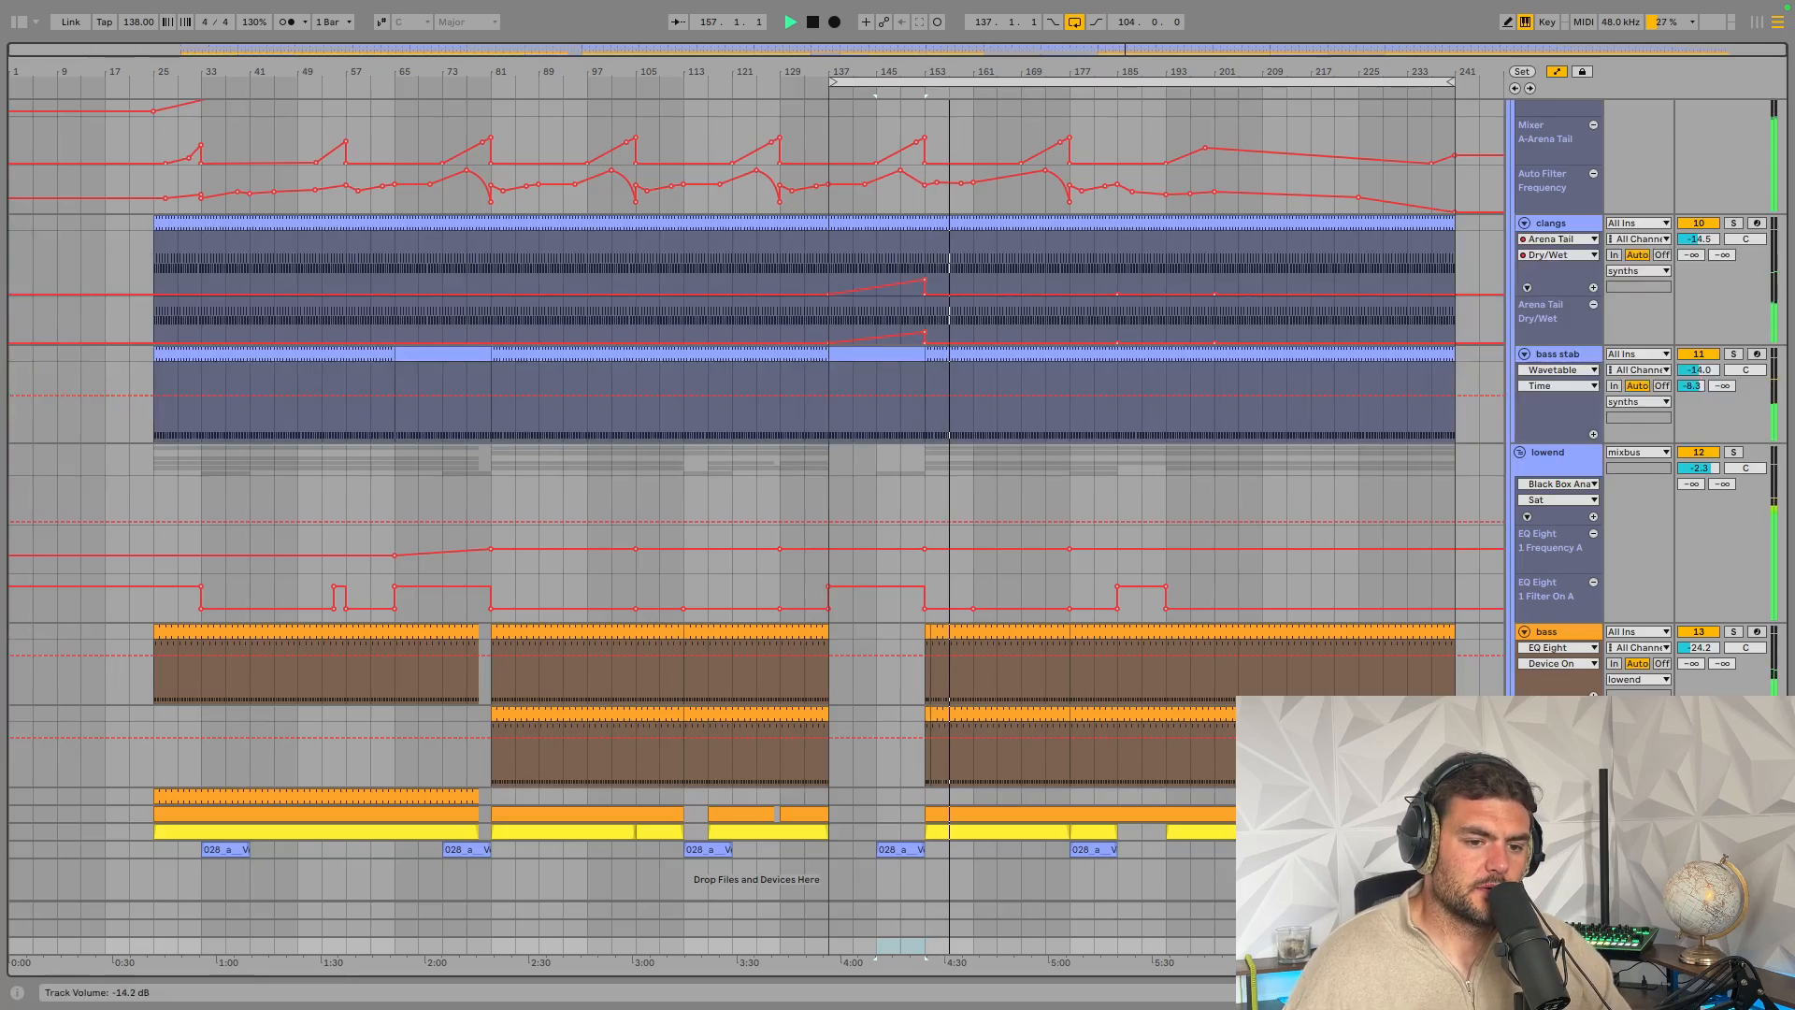
End playback and compare the drum clips with the synths and lowend automation around bars 137 to 153
{"action": "scroll", "coordinate": [1215, 481], "scroll_direction": "up", "scroll_amount": 2}
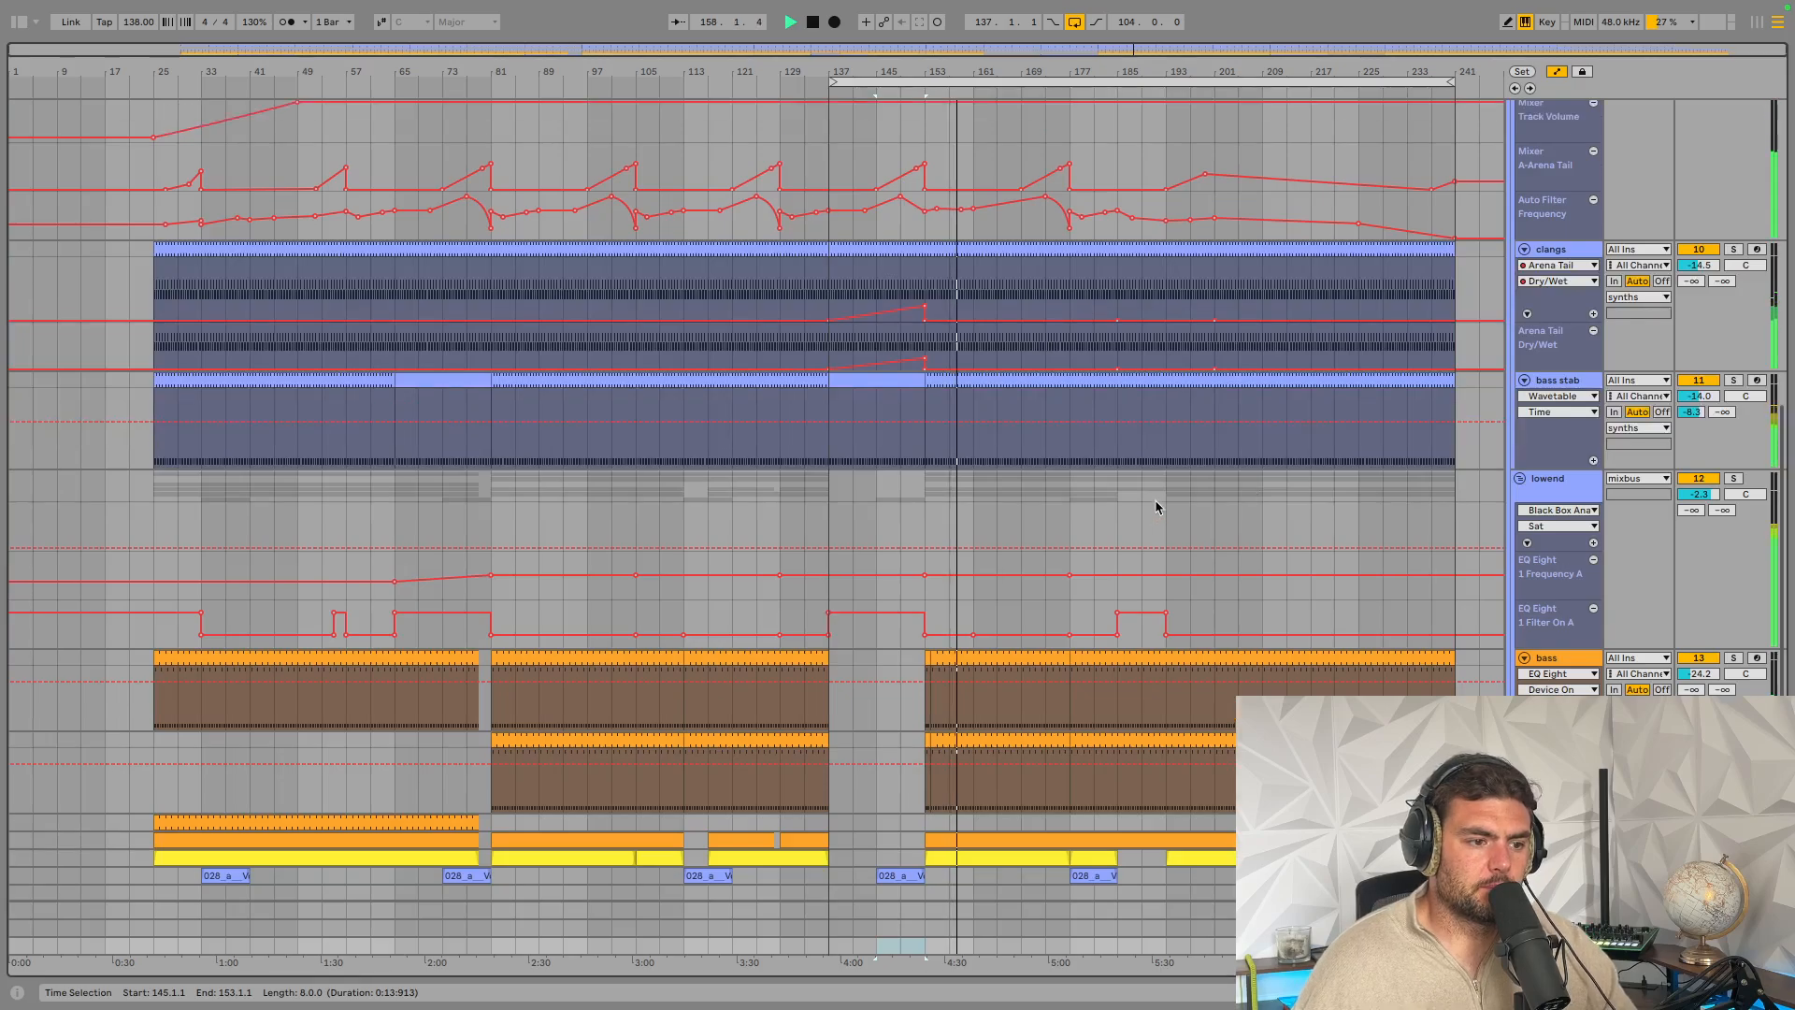
{"action": "scroll", "coordinate": [1149, 500], "scroll_direction": "up", "scroll_amount": 5}
{"action": "scroll", "coordinate": [1159, 505], "scroll_direction": "down", "scroll_amount": 4}
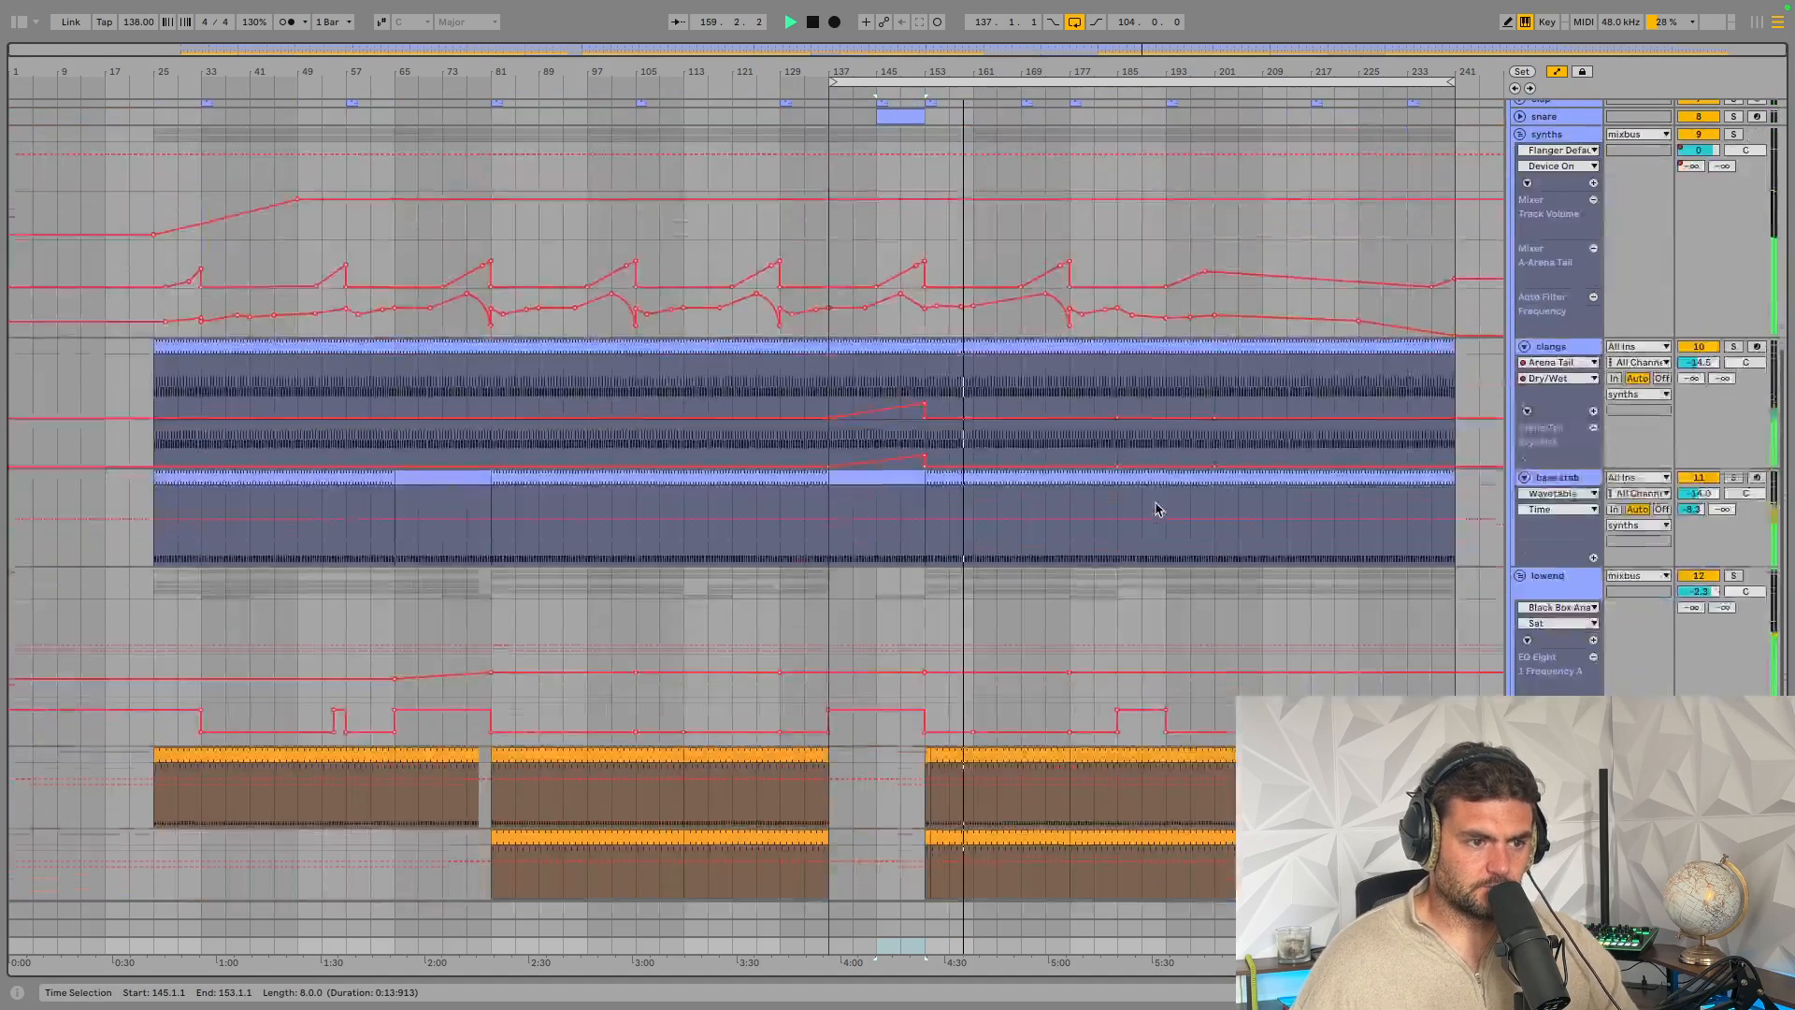
{"action": "scroll", "coordinate": [1107, 533], "scroll_direction": "up", "scroll_amount": 4}
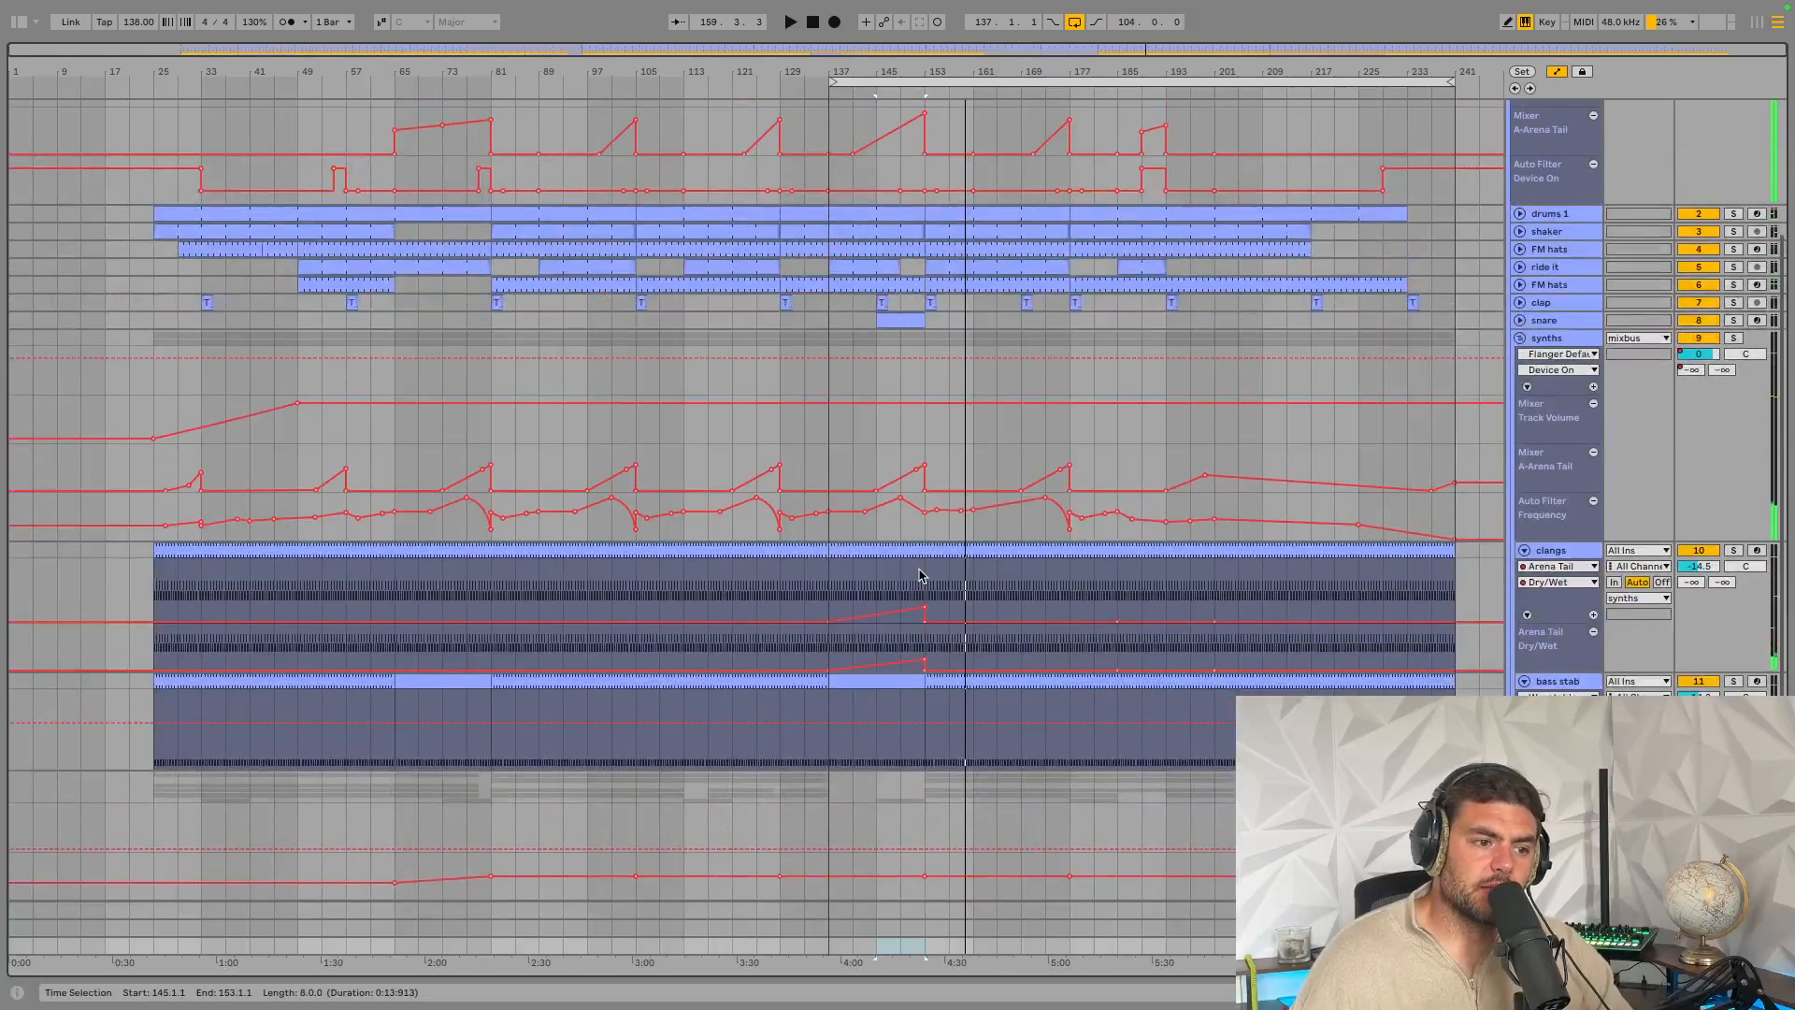
{"action": "scroll", "coordinate": [1028, 552], "scroll_direction": "down", "scroll_amount": 7}
{"action": "scroll", "coordinate": [921, 575], "scroll_direction": "up", "scroll_amount": 6}
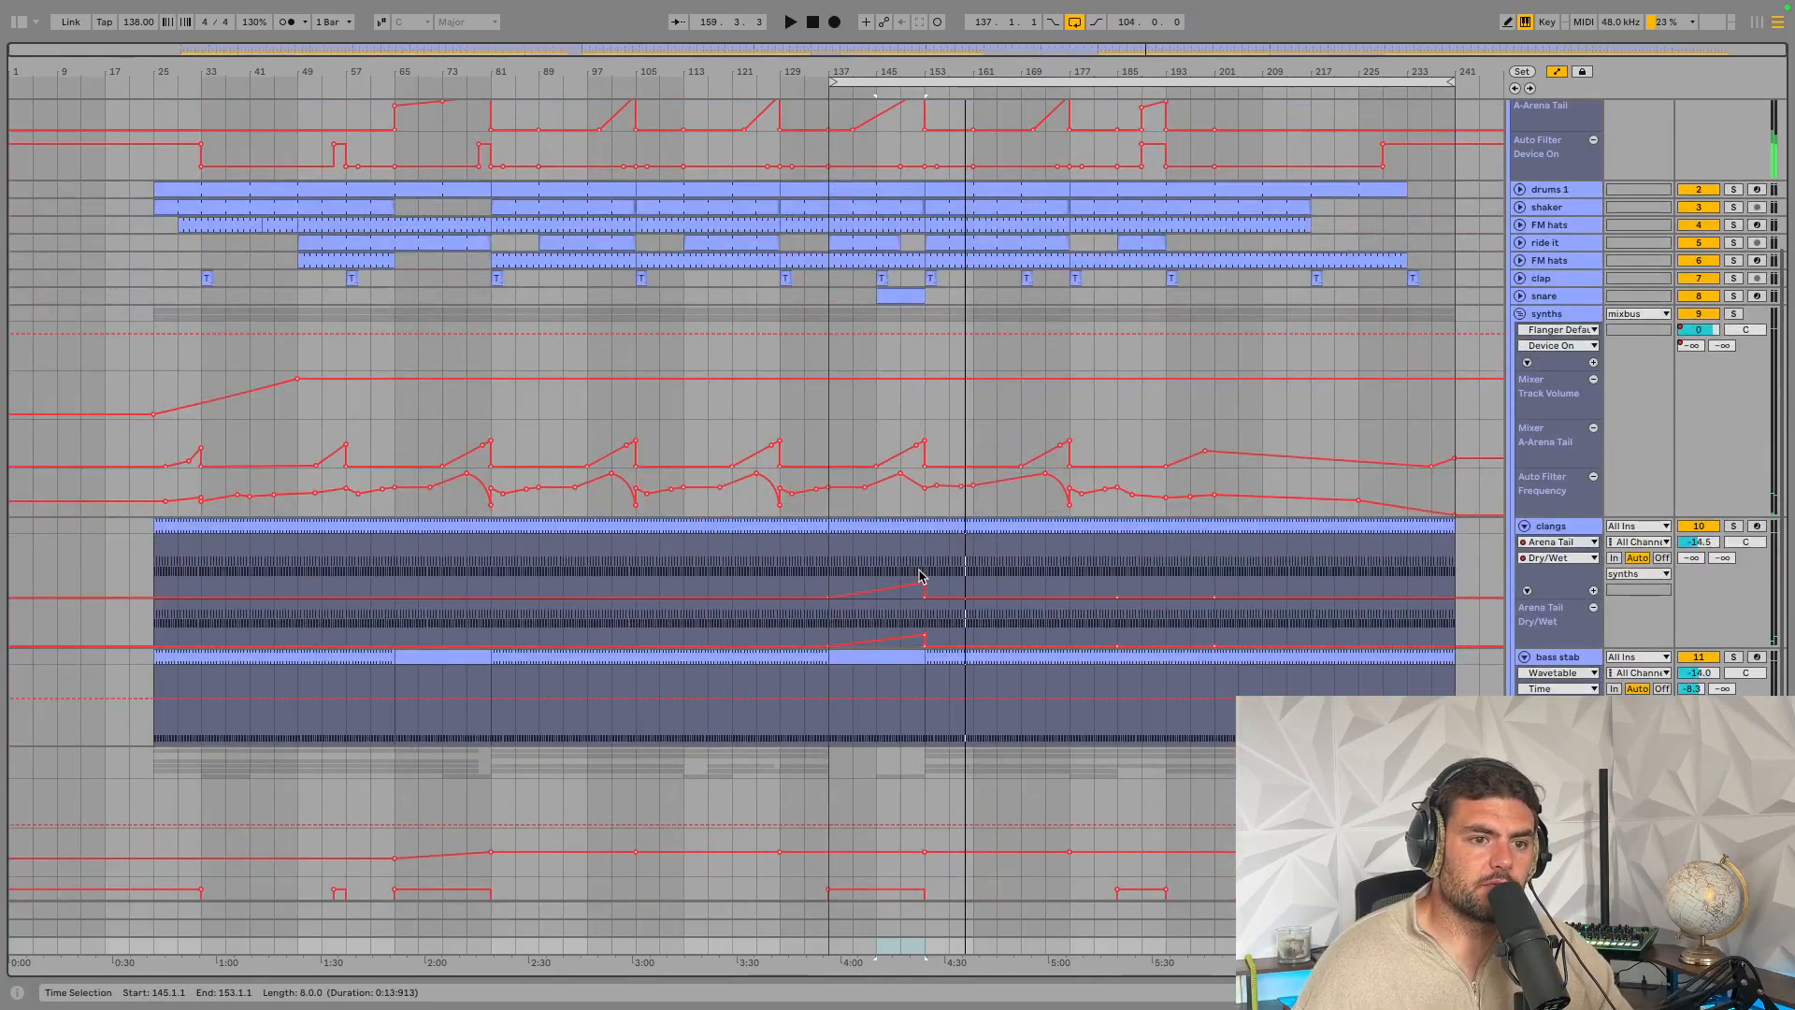
Unfold the snare track and inspect the notes of its bar 145 clip and its Snare_09 device
{"action": "left_click", "coordinate": [1519, 295]}
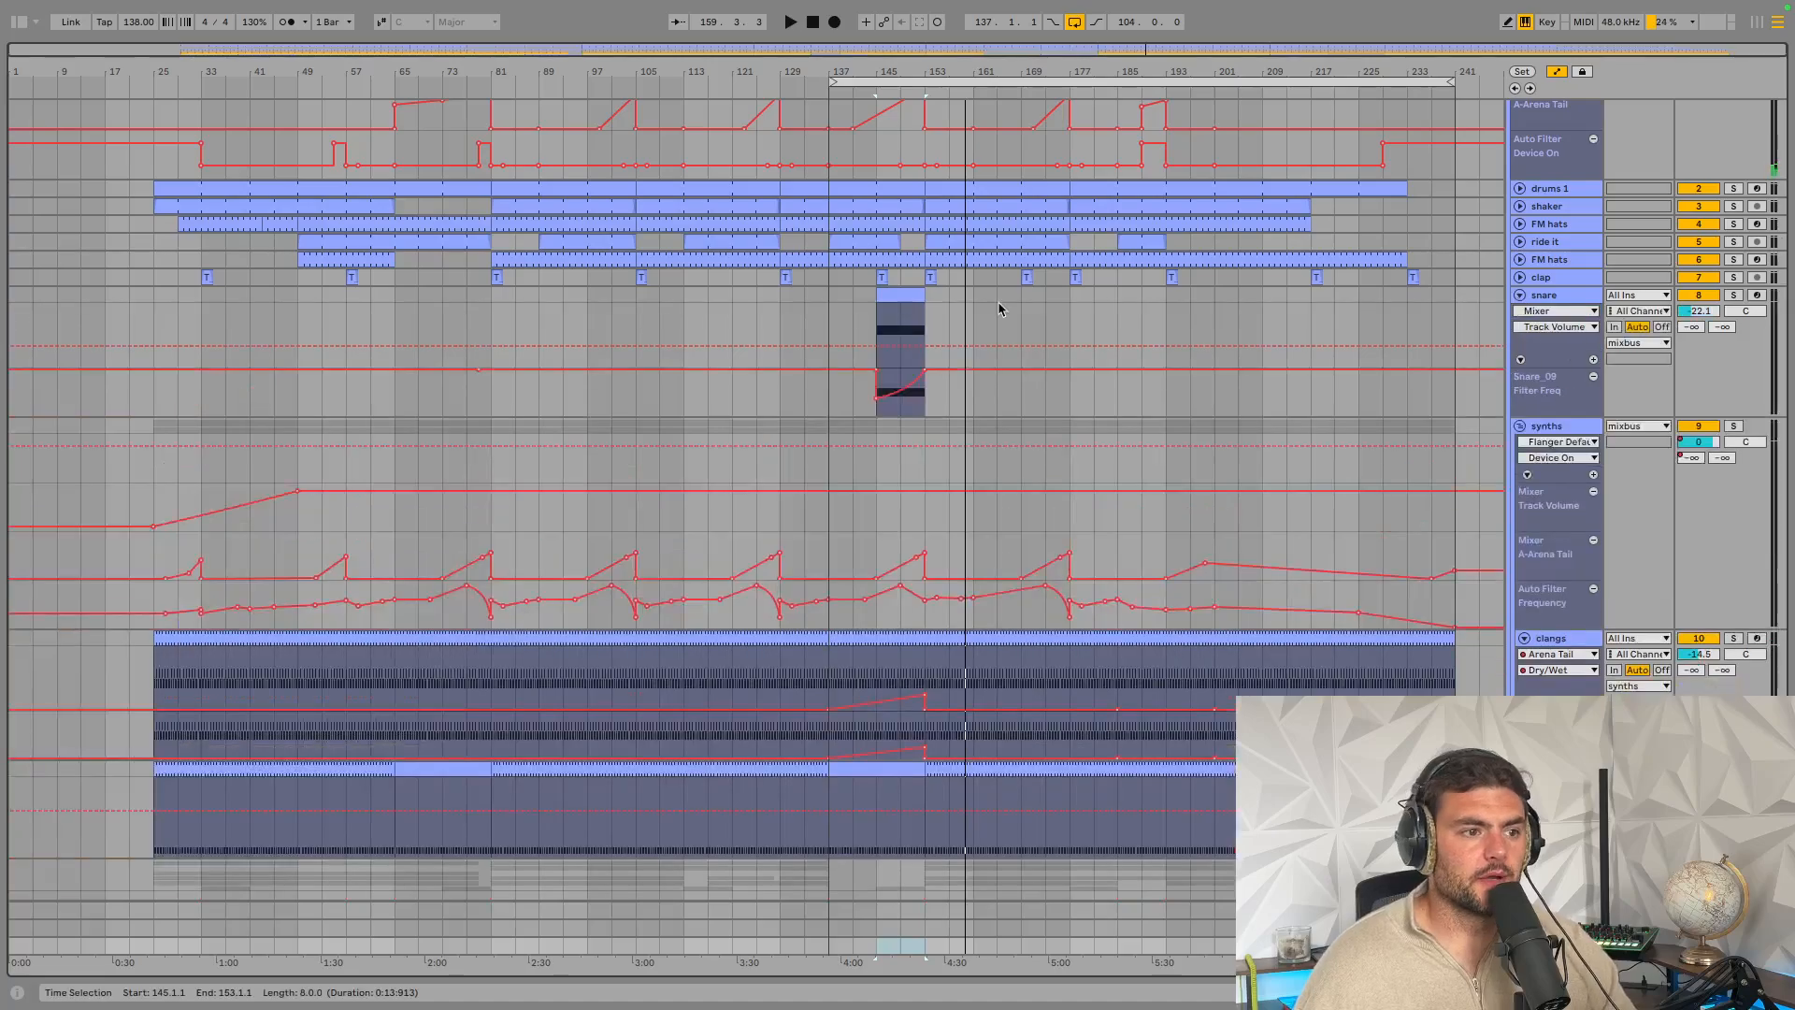
{"action": "left_click", "coordinate": [903, 297]}
{"action": "double_click", "coordinate": [905, 297]}
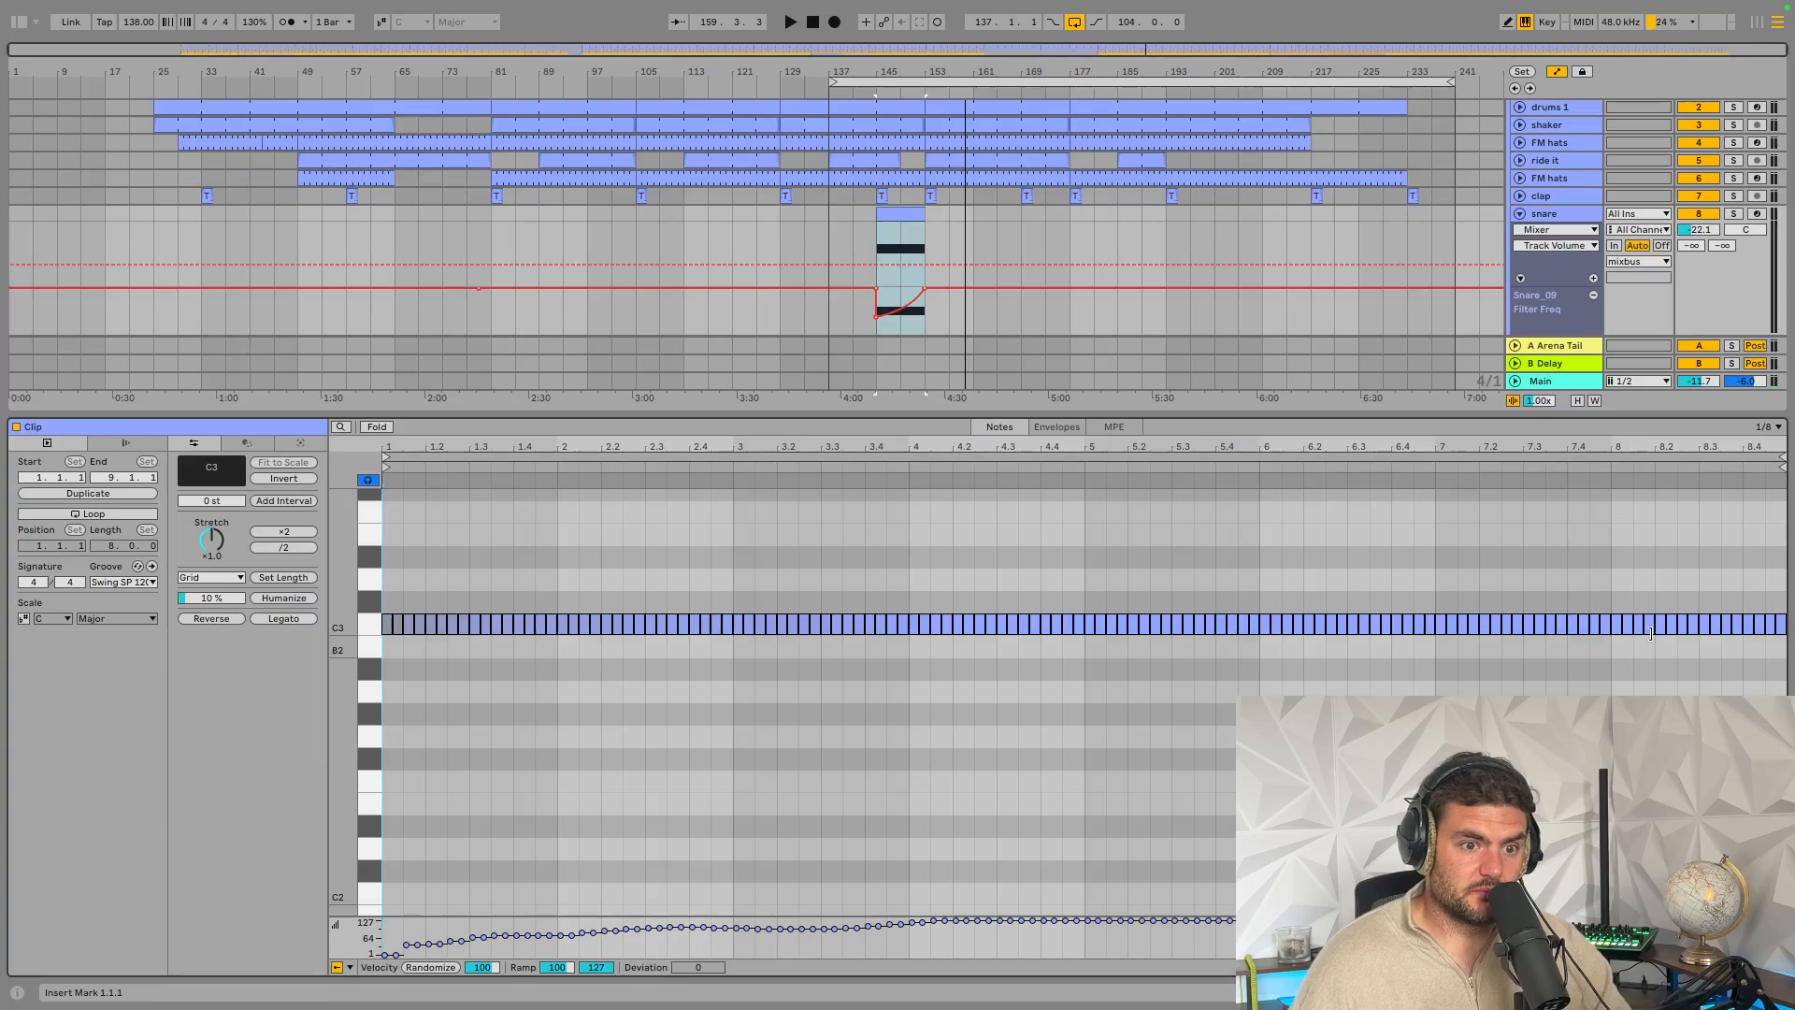
{"action": "left_click", "coordinate": [1557, 213]}
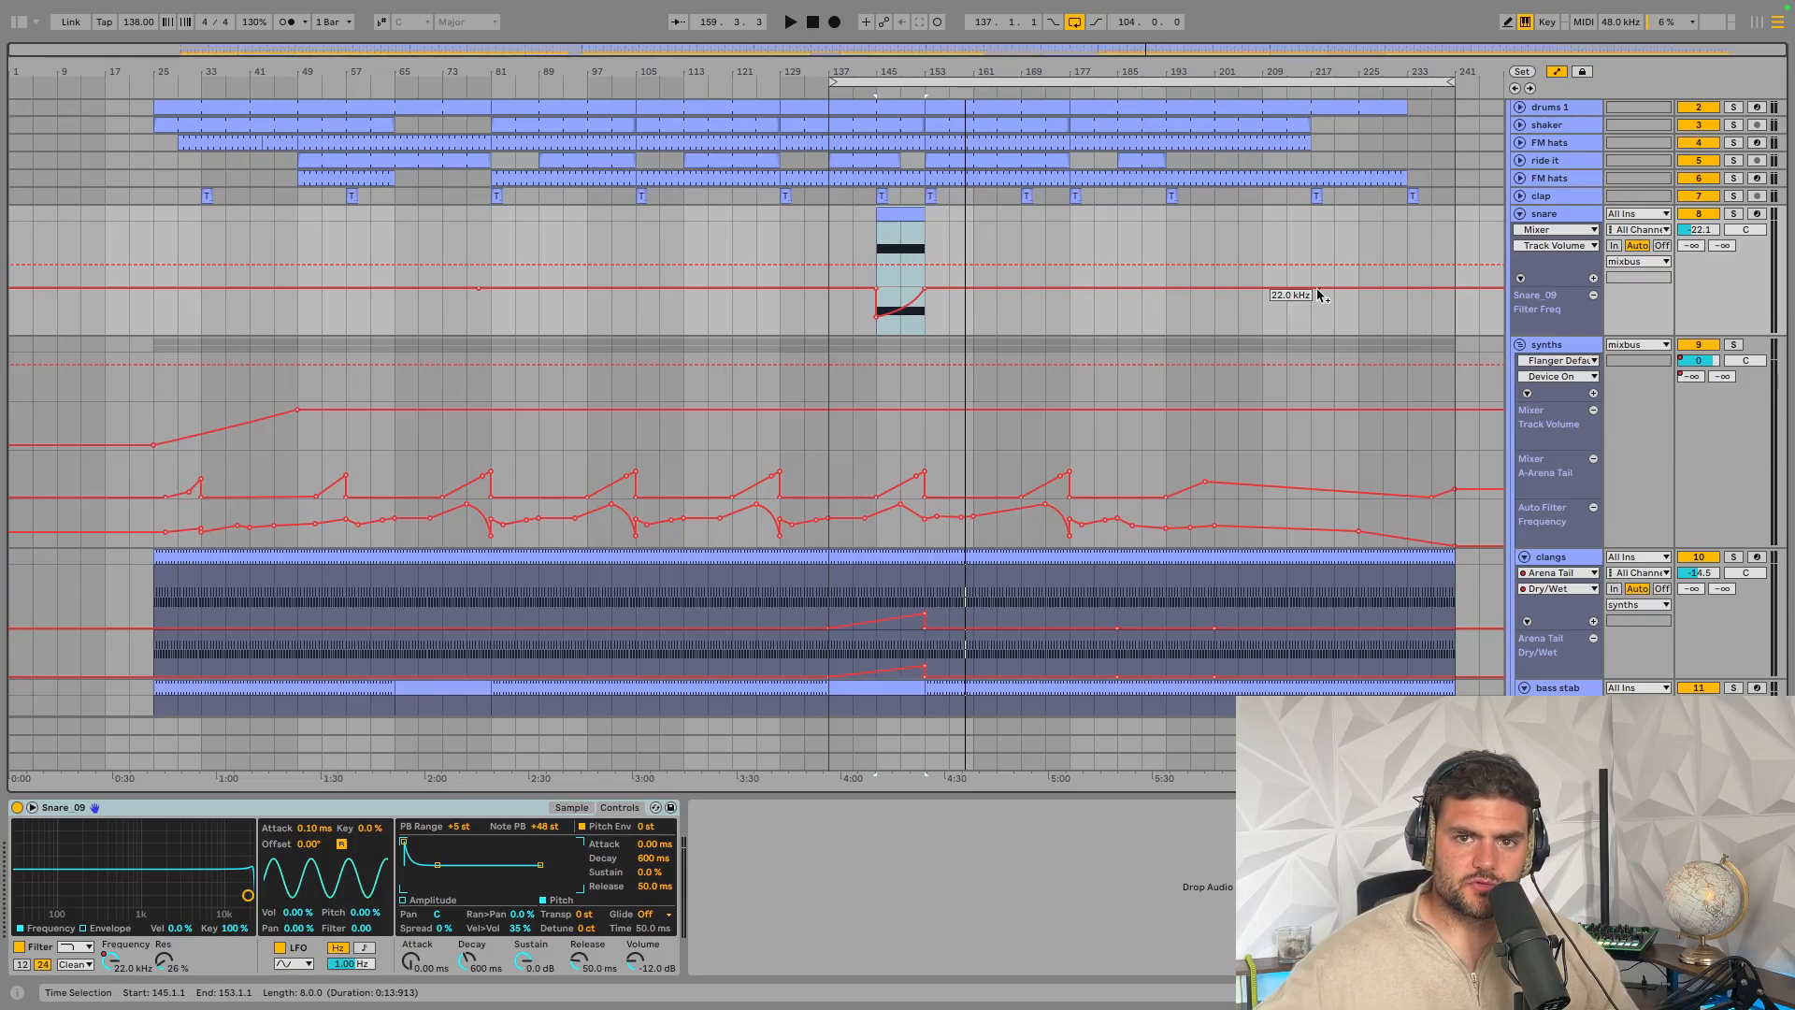
Collapse the snare track and display the mixbus group's device chain
{"action": "left_click", "coordinate": [1448, 82]}
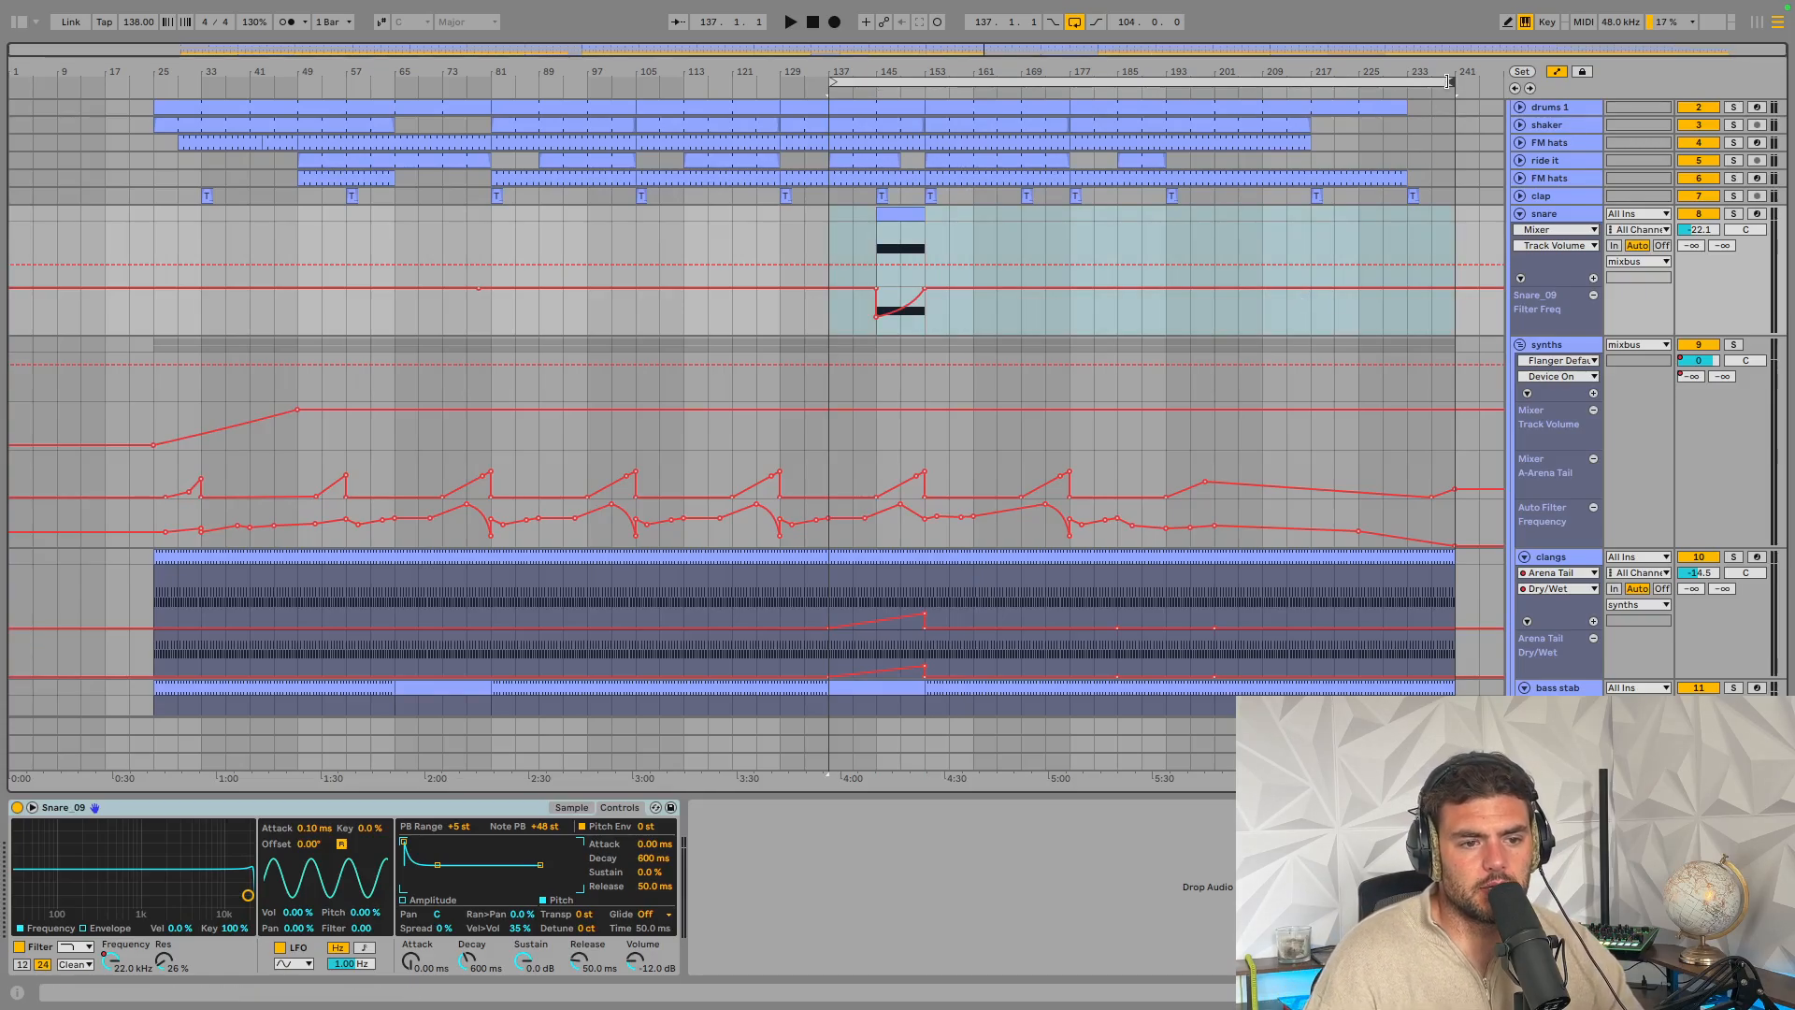
{"action": "scroll", "coordinate": [1007, 321], "scroll_direction": "up", "scroll_amount": 5}
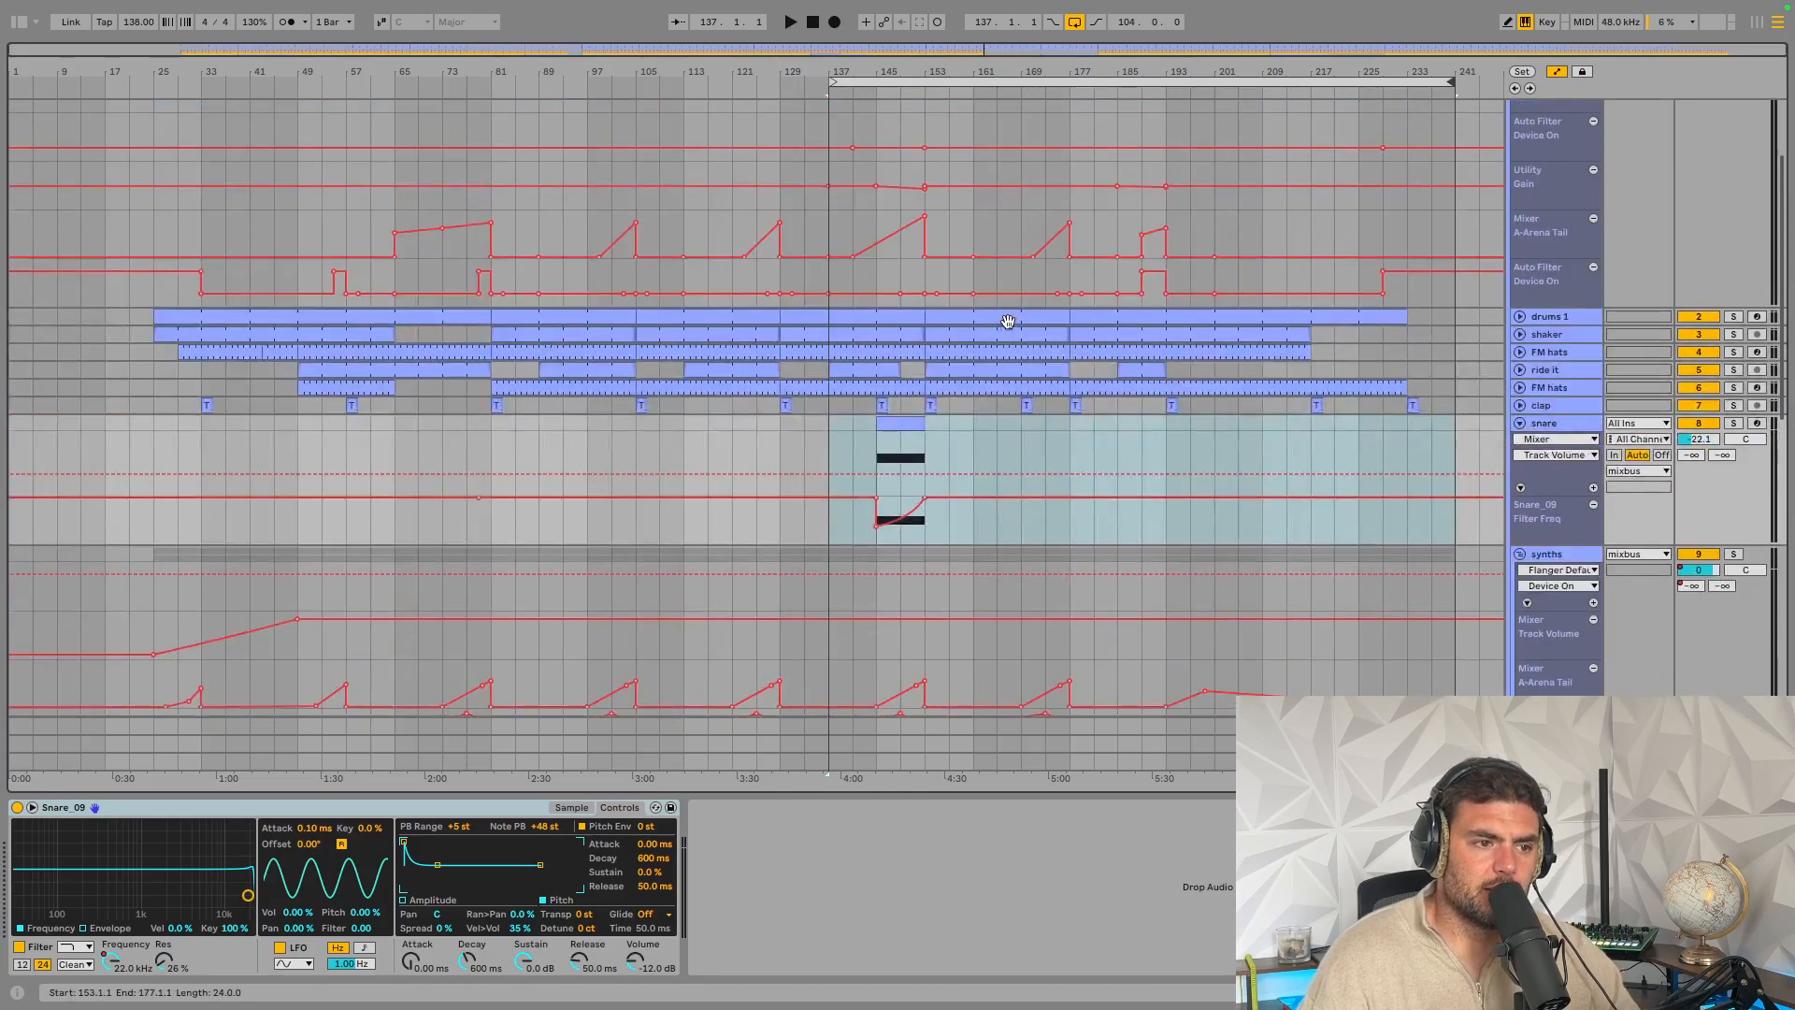
{"action": "scroll", "coordinate": [1026, 314], "scroll_direction": "up", "scroll_amount": 3}
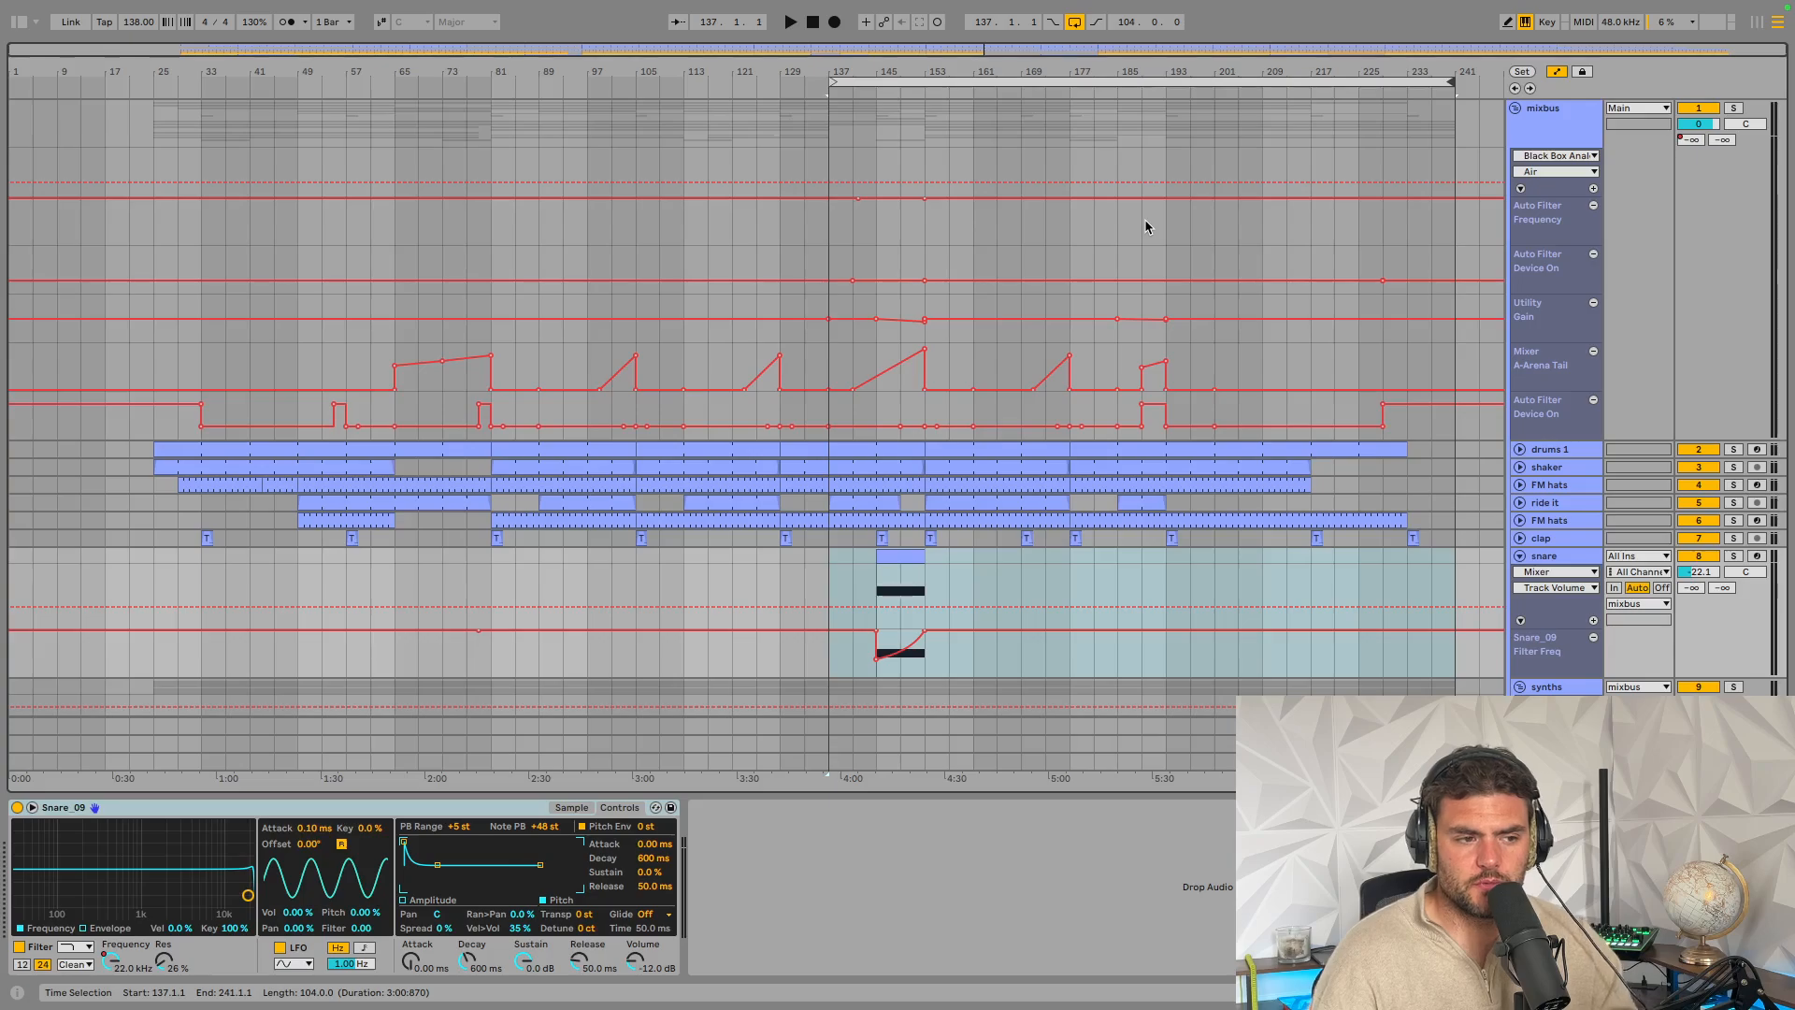
{"action": "left_click", "coordinate": [1520, 555]}
{"action": "left_click", "coordinate": [1544, 130]}
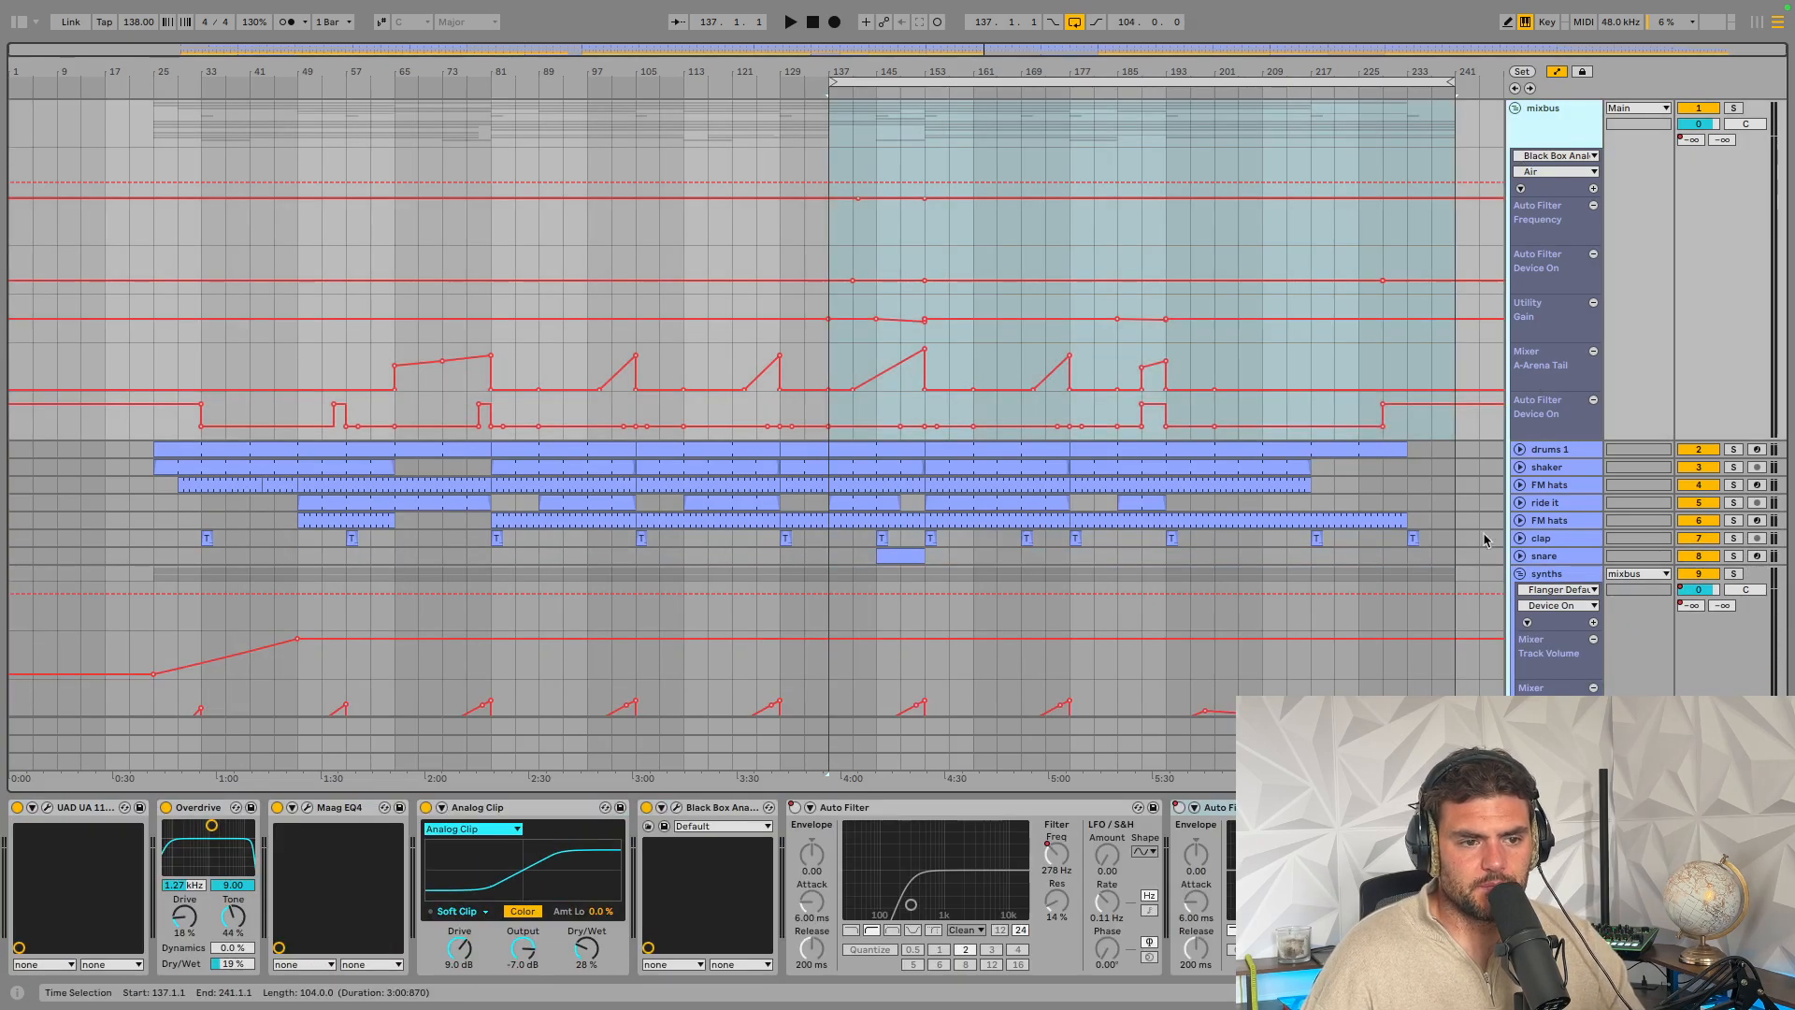
Set the loop start to bar 25 and review the automation lanes of the mixbus and synths groups
{"action": "left_click", "coordinate": [1450, 81]}
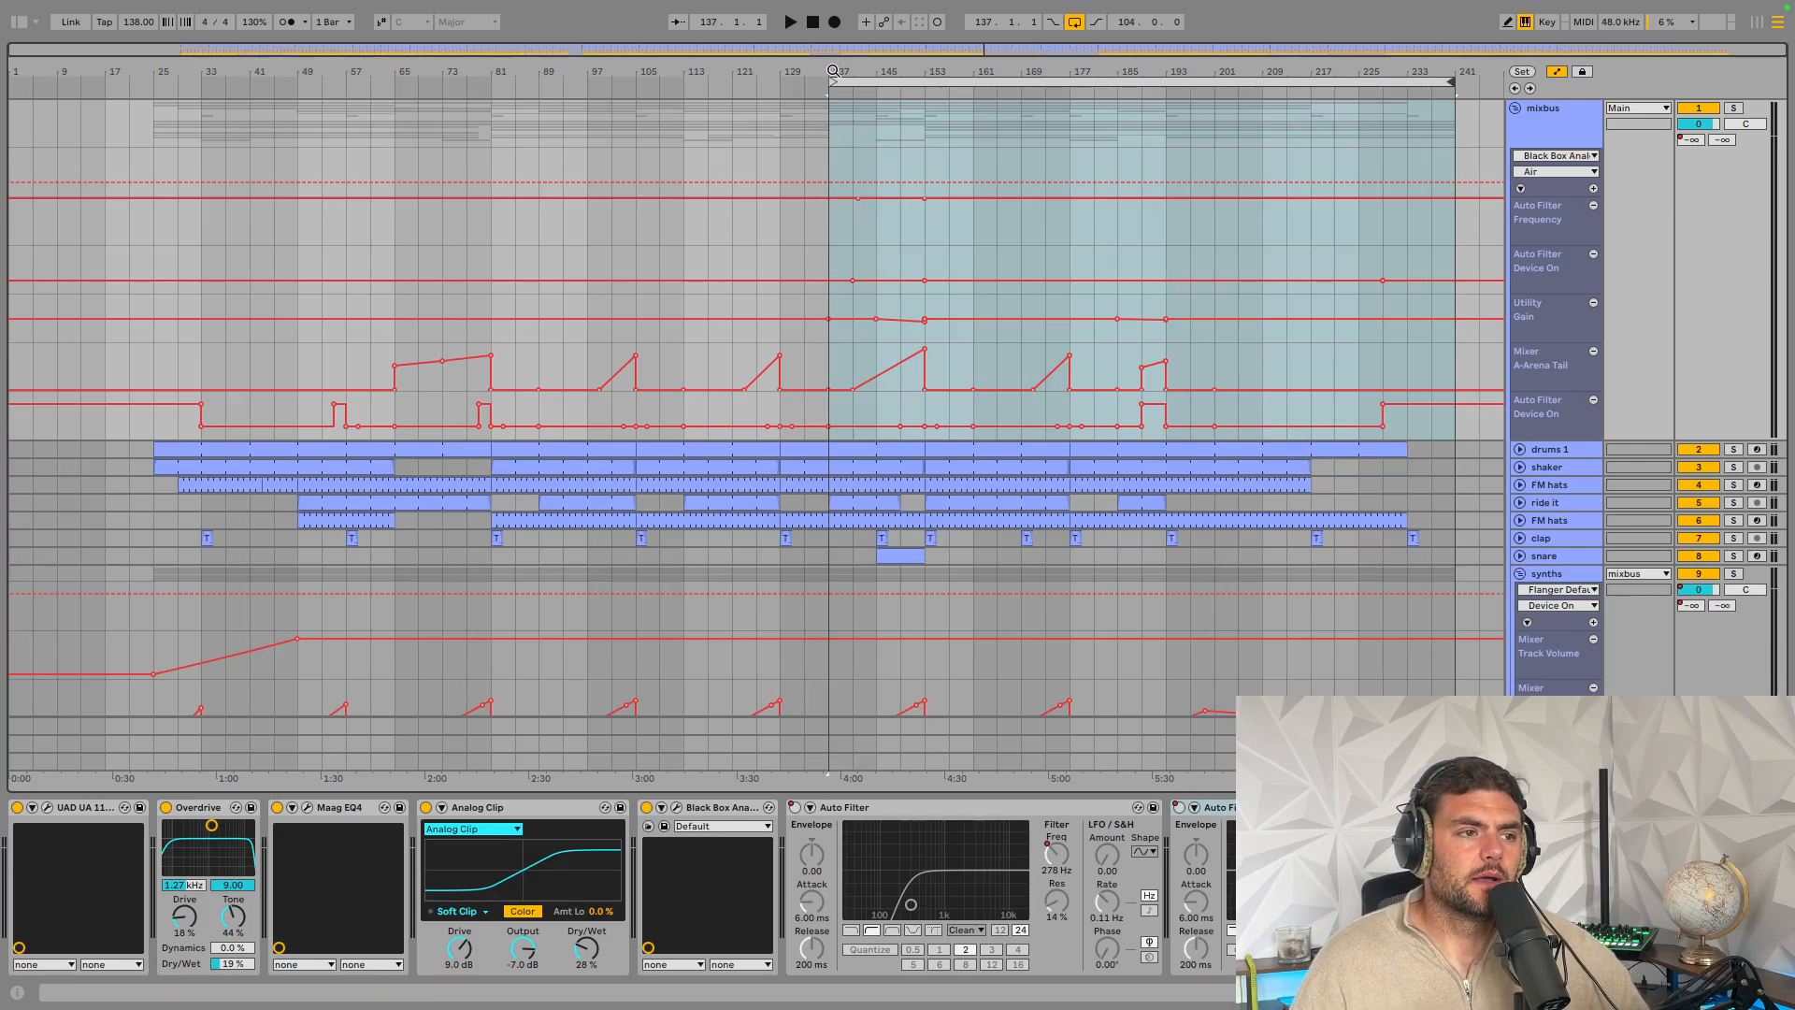
{"action": "left_click_drag", "start_coordinate": [832, 81], "coordinate": [154, 80]}
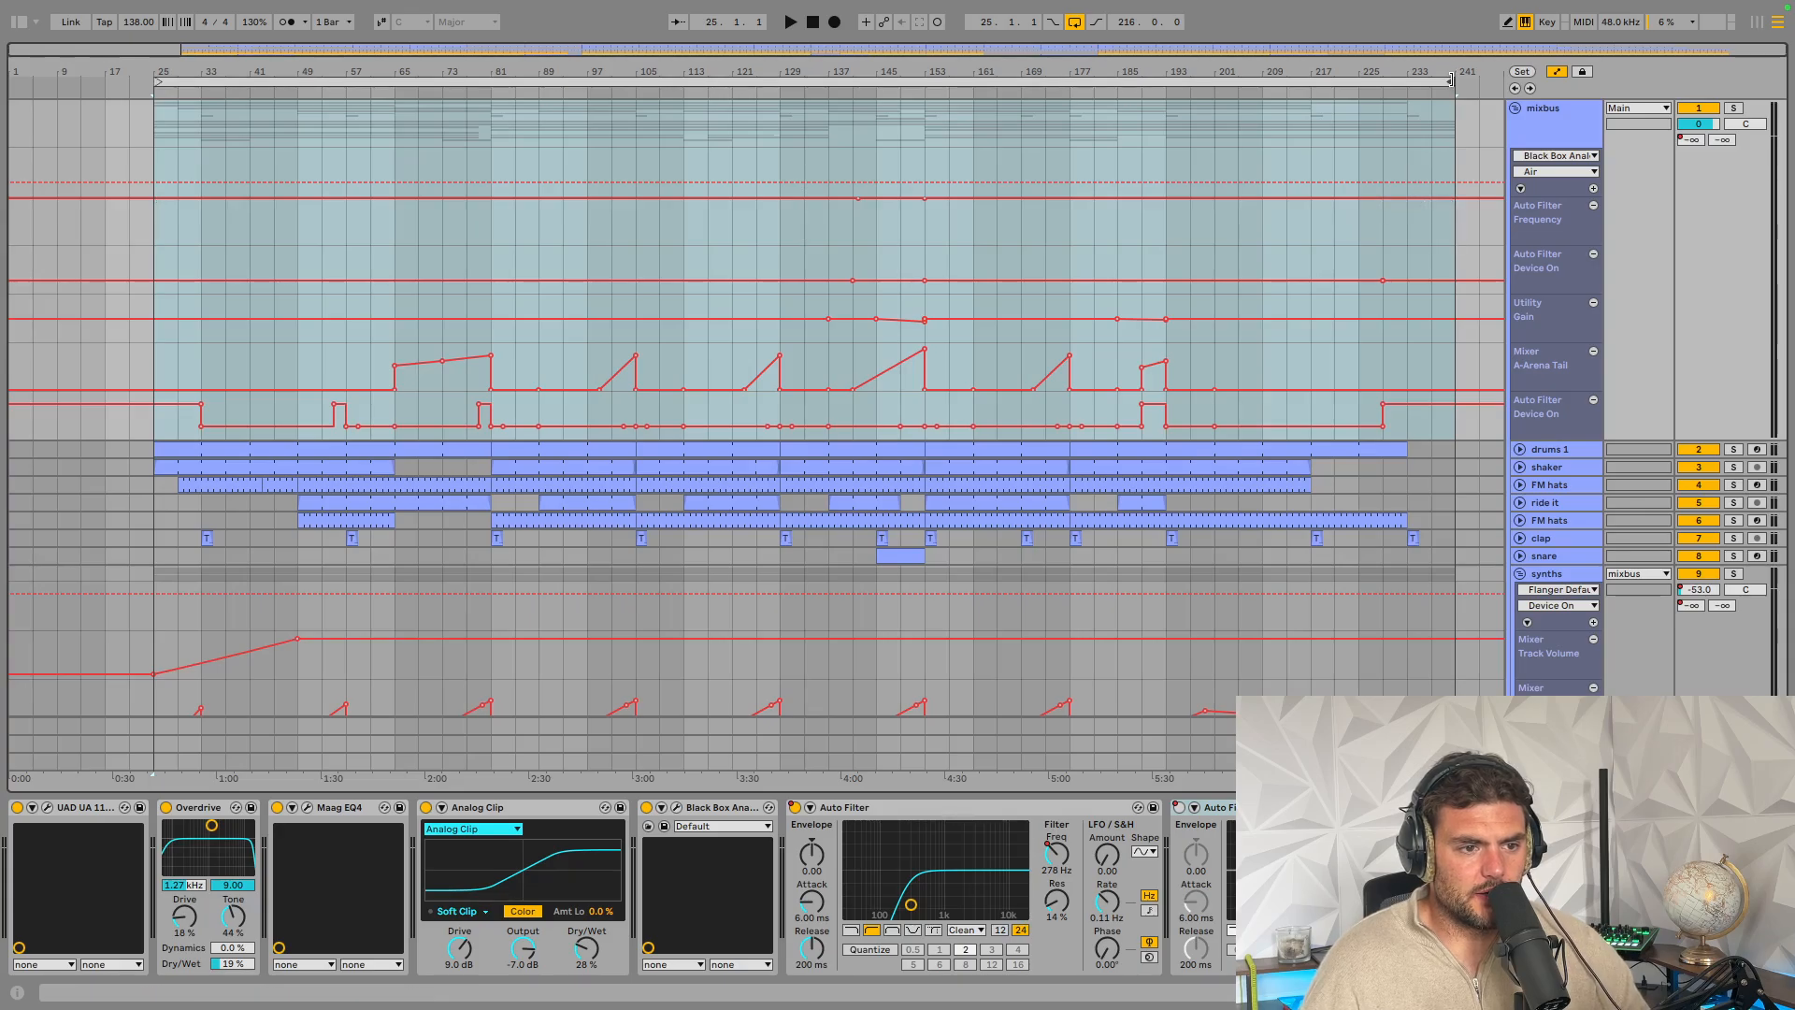
{"action": "scroll", "coordinate": [711, 352], "scroll_direction": "down", "scroll_amount": 4}
{"action": "scroll", "coordinate": [711, 353], "scroll_direction": "up", "scroll_amount": 4}
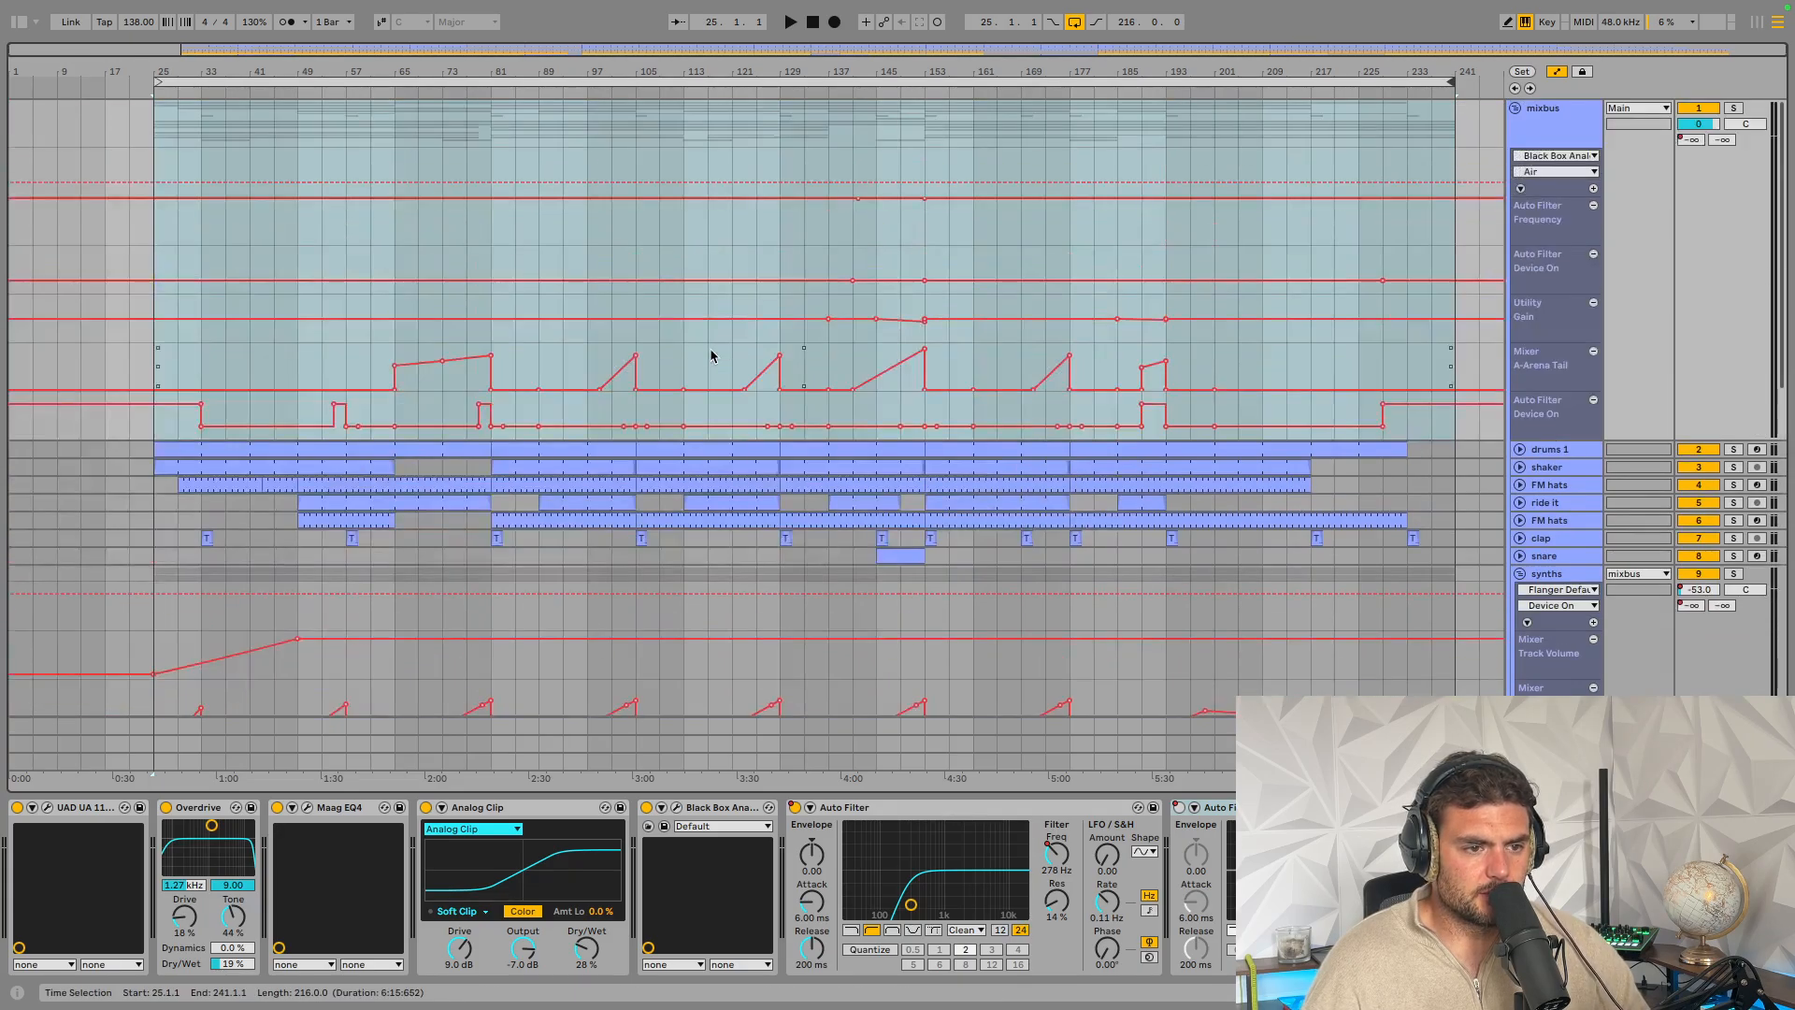
{"action": "scroll", "coordinate": [711, 356], "scroll_direction": "down", "scroll_amount": 4}
{"action": "scroll", "coordinate": [710, 355], "scroll_direction": "up", "scroll_amount": 4}
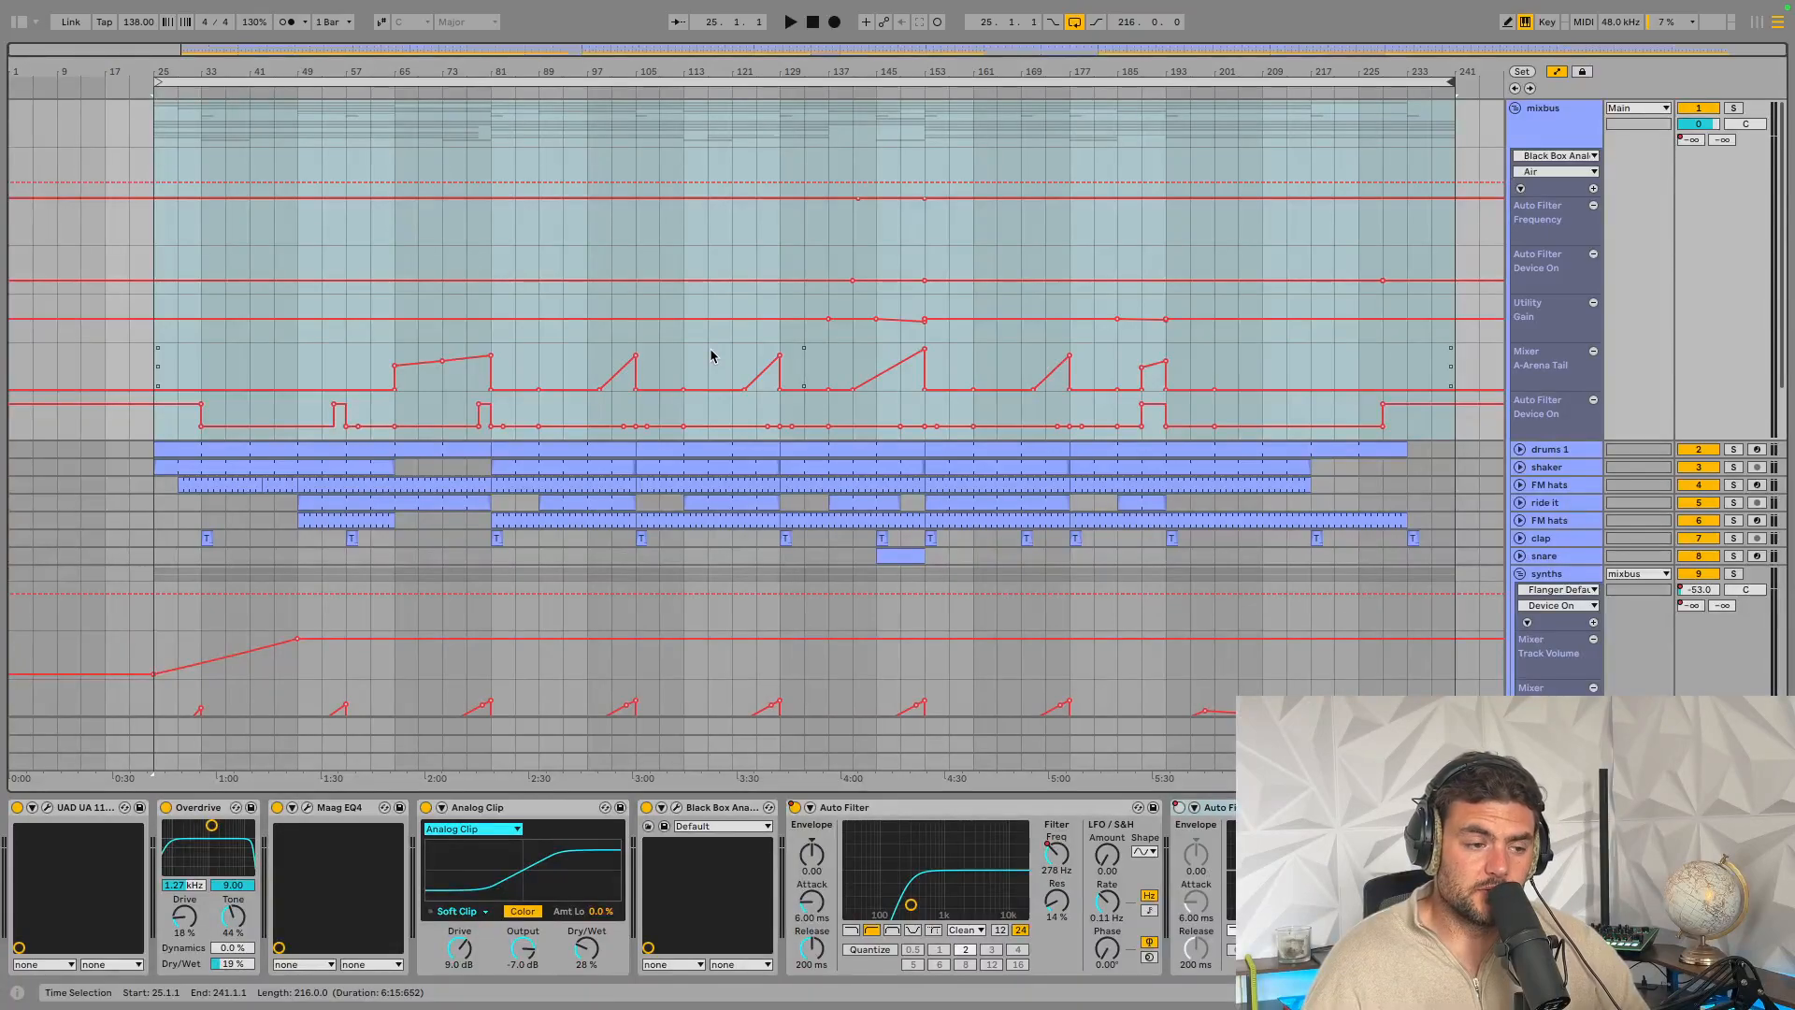